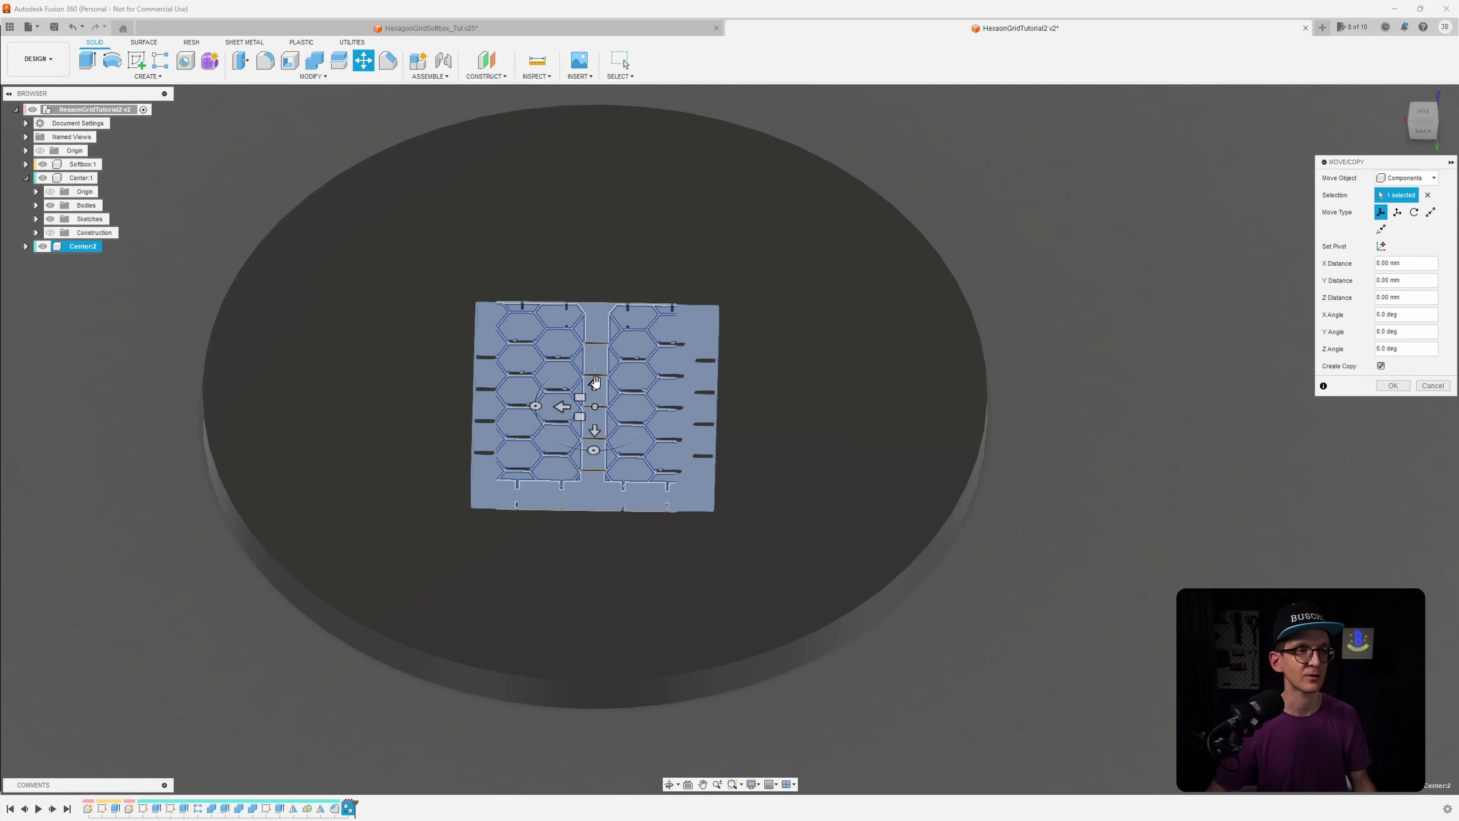
Place the copy of the Center component 180 mm along X from the original
left_click_drag(563, 407, 331, 392)
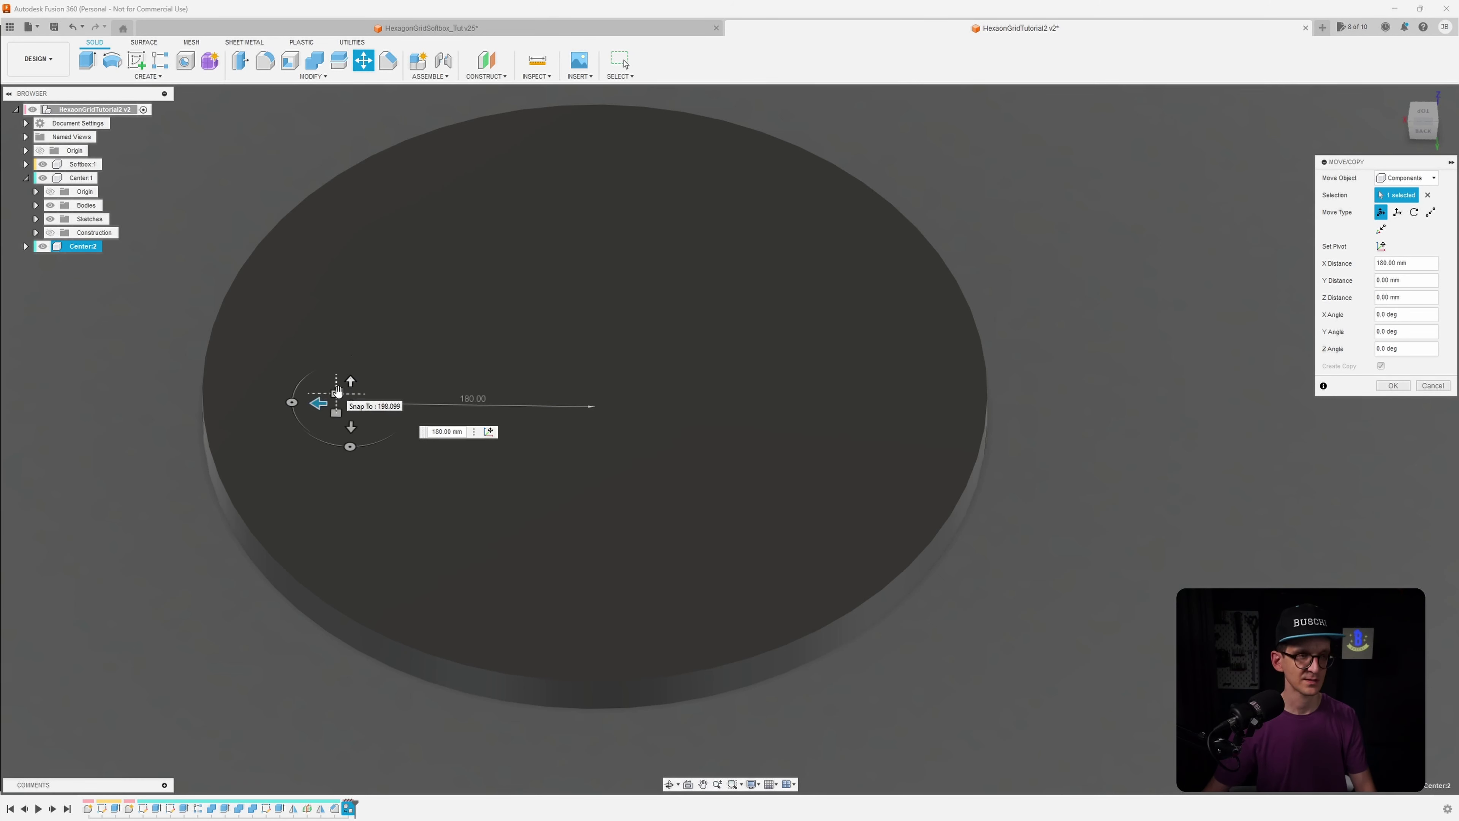
key("Return")
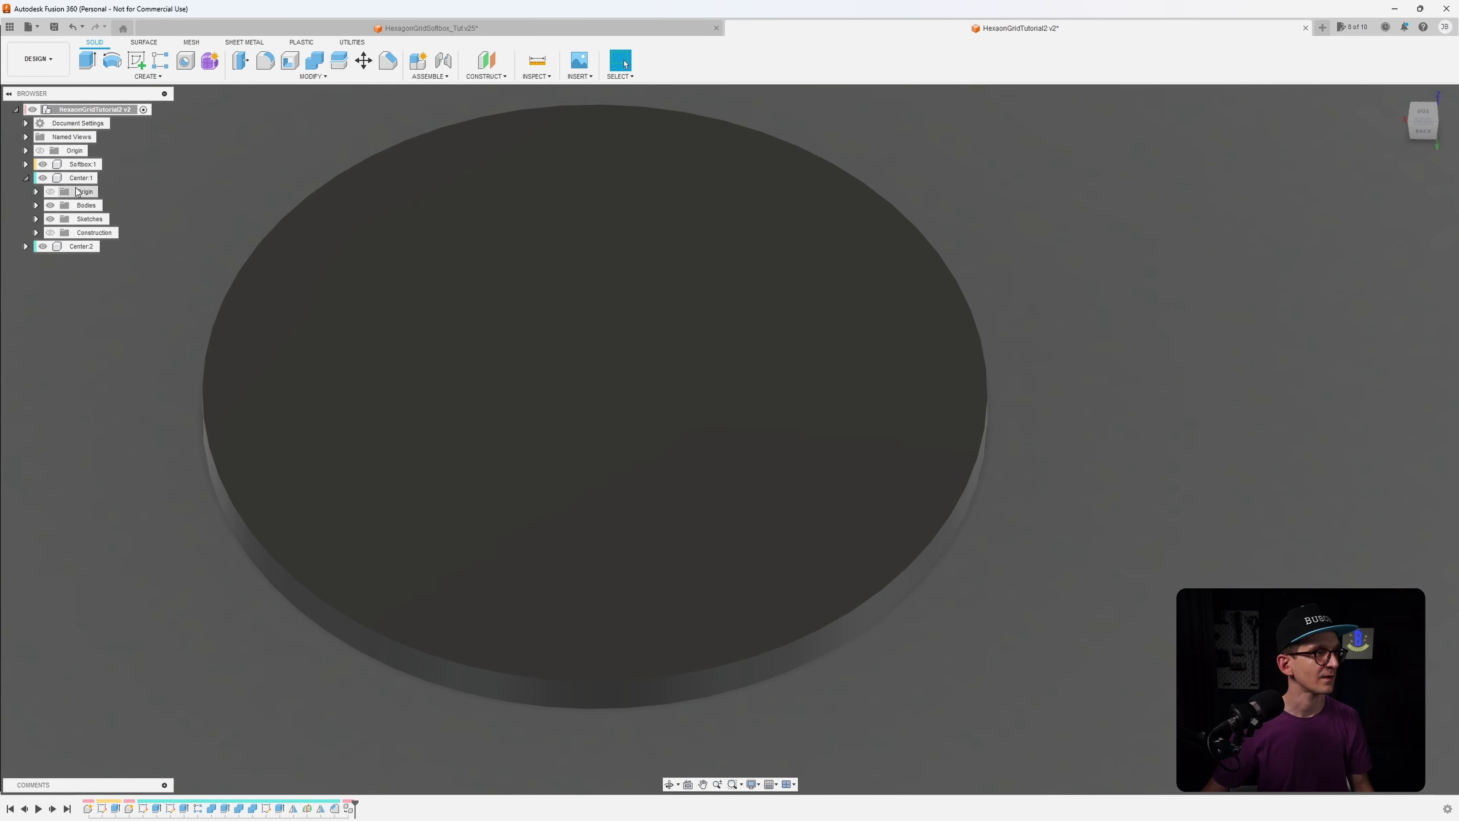
Try to move the original Center:1 component by -180 mm along X without creating a copy
left_click(78, 179)
type("m")
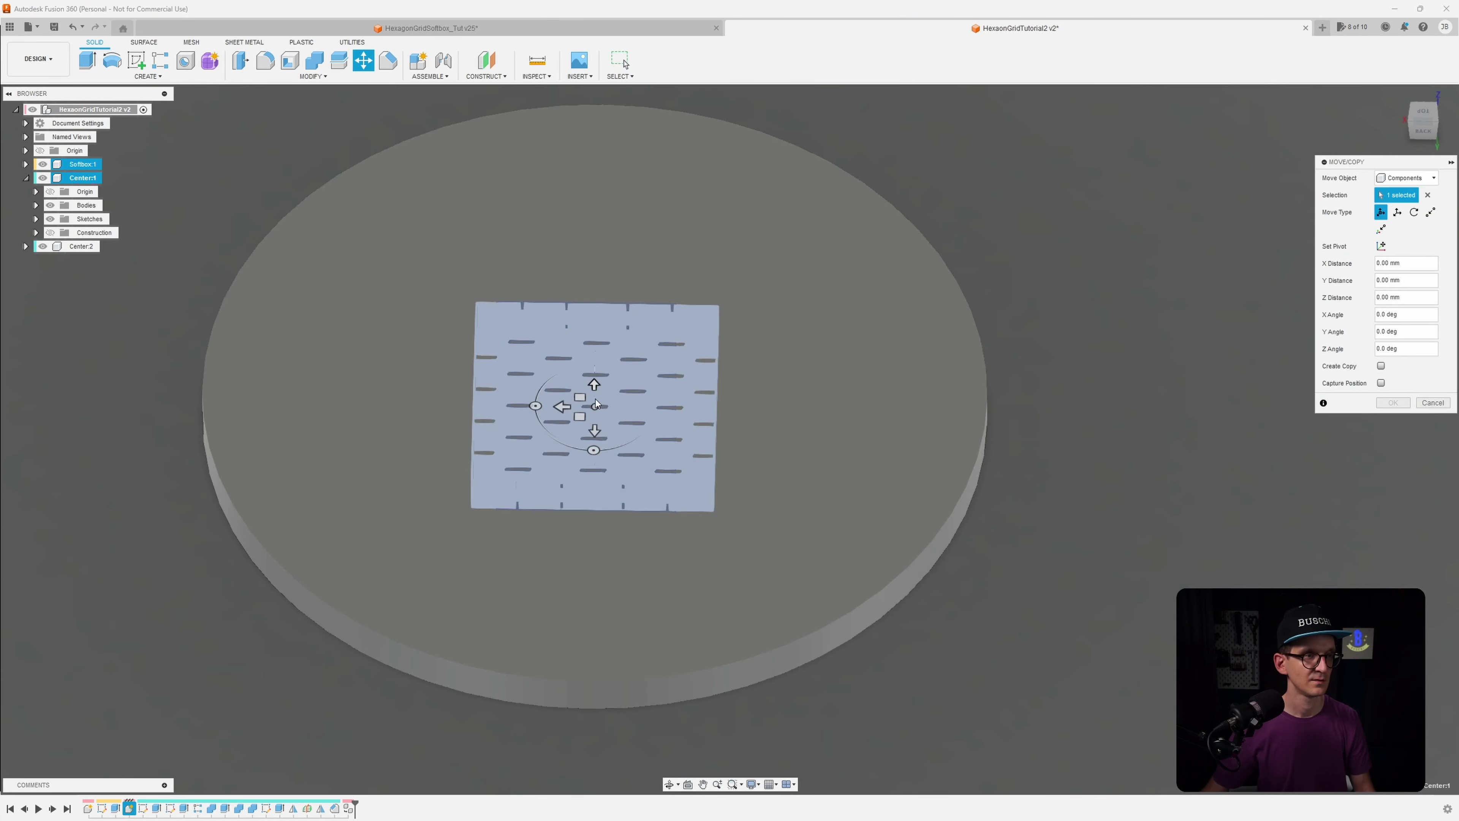
type("-180")
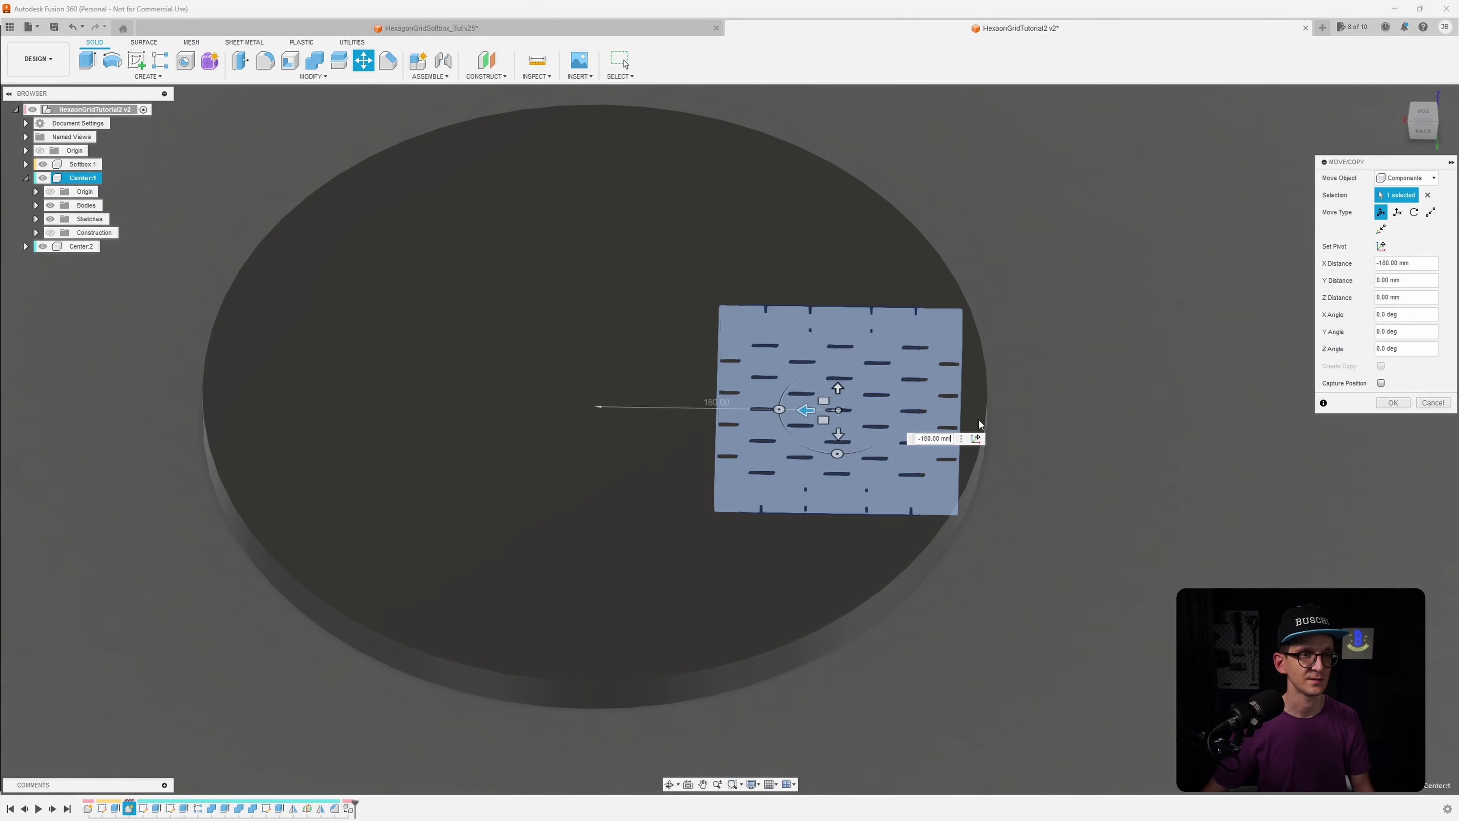
left_click(1391, 404)
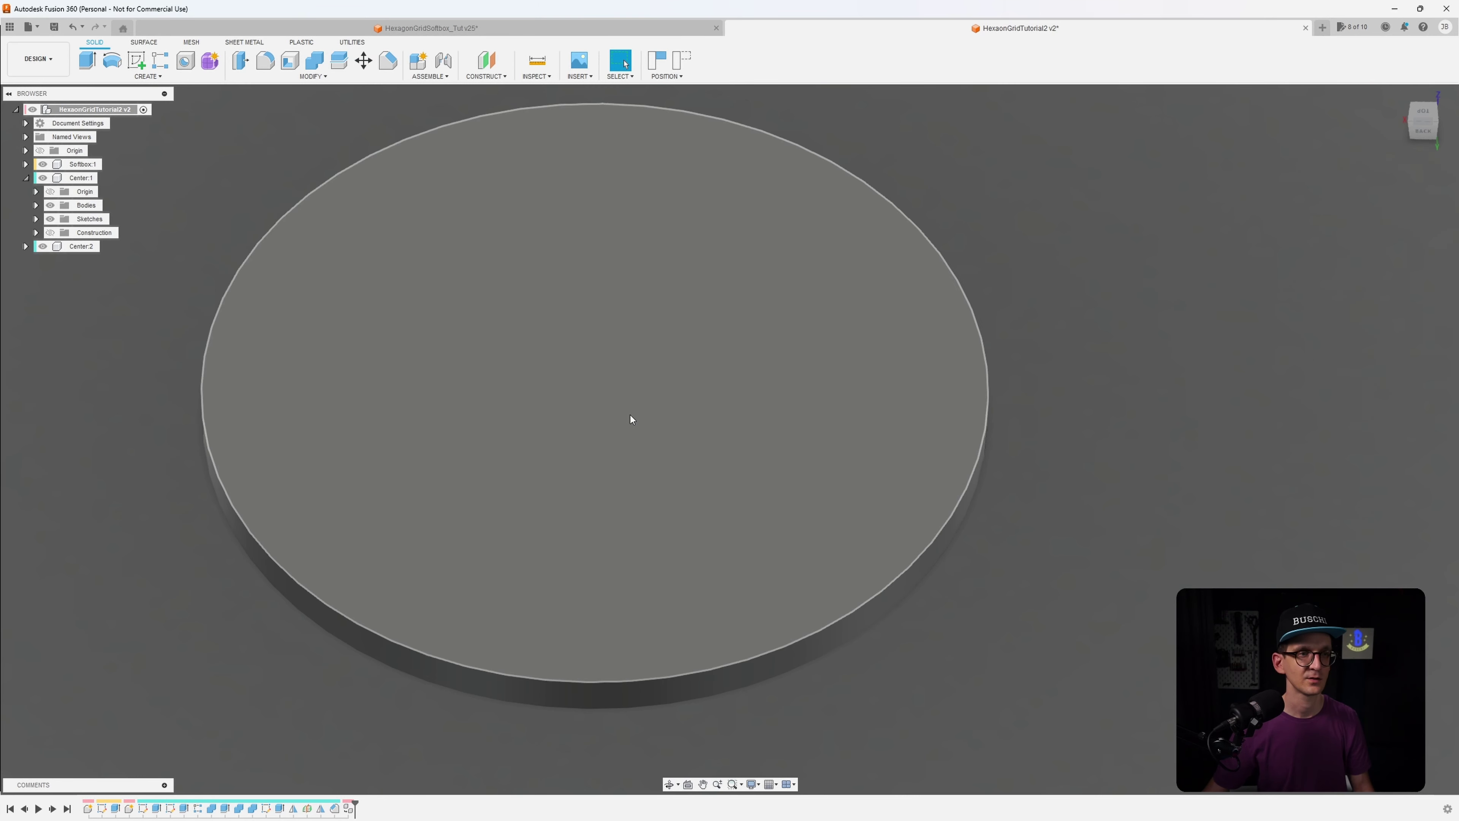
Create a copy of the Center:1 component offset -180 mm along X
middle_click_drag(212, 246, 198, 233, "shift")
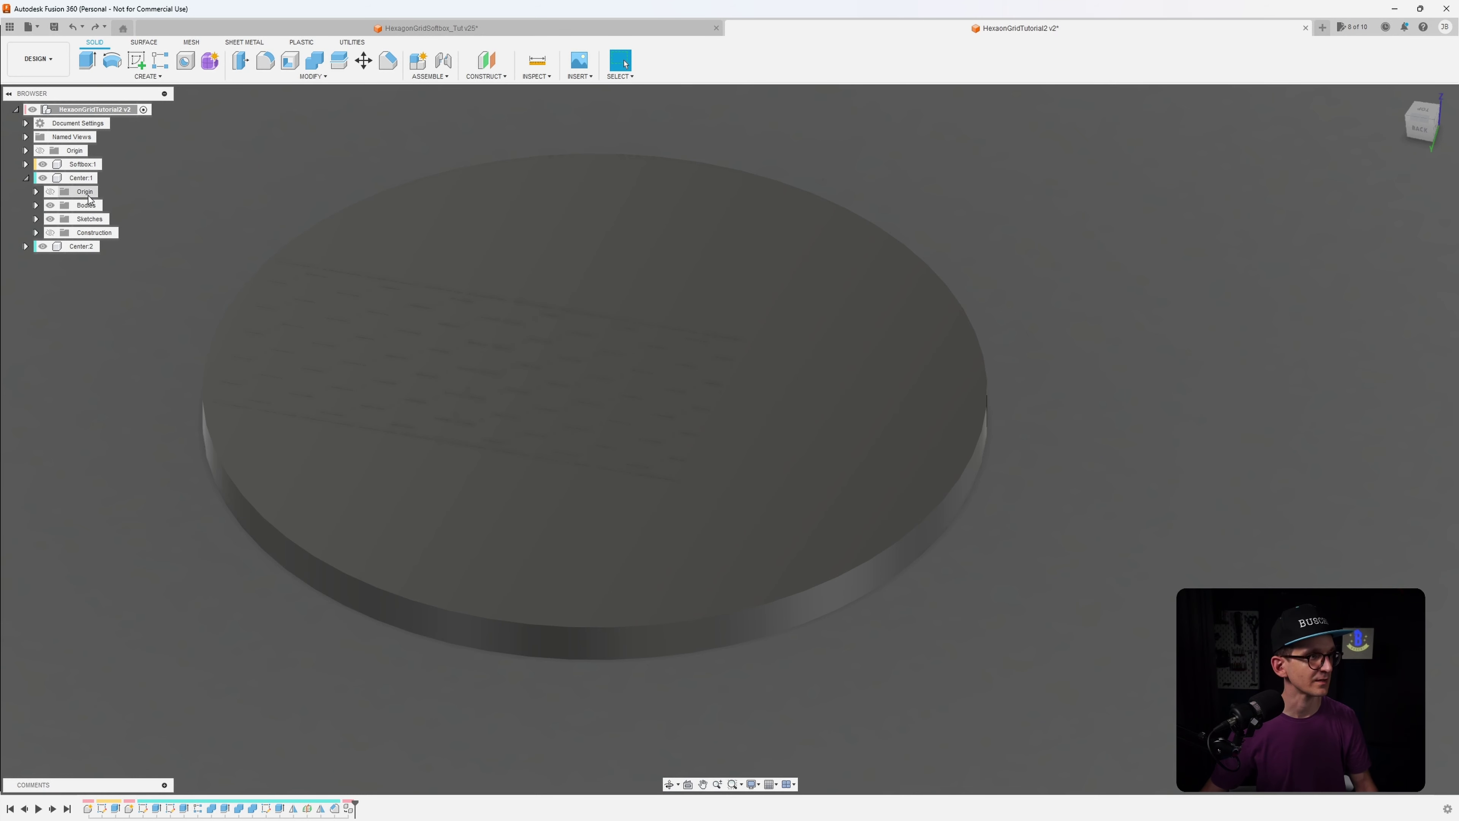
left_click(81, 178)
key("m")
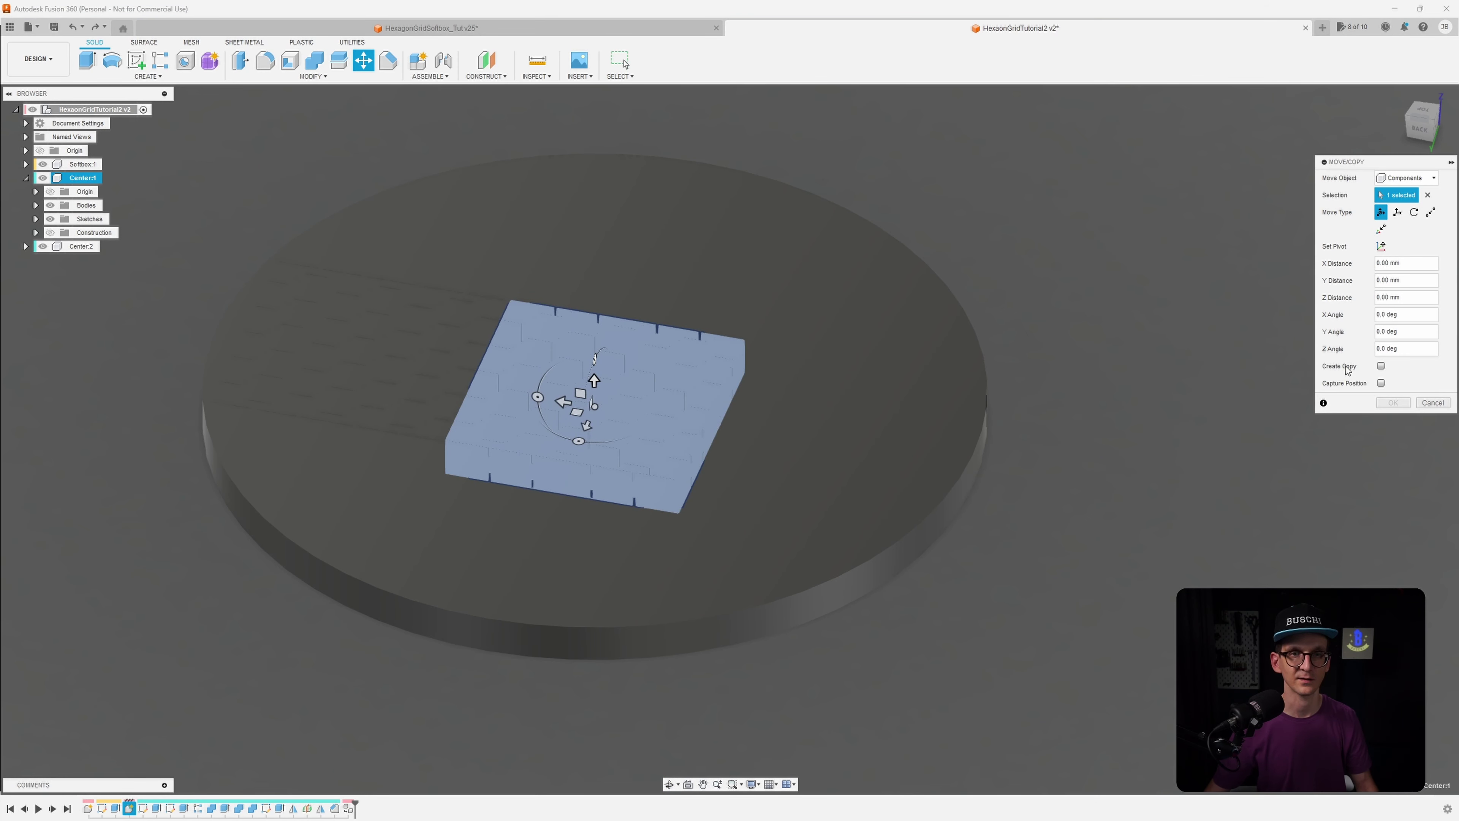
left_click(1380, 366)
left_click_drag(561, 401, 753, 429)
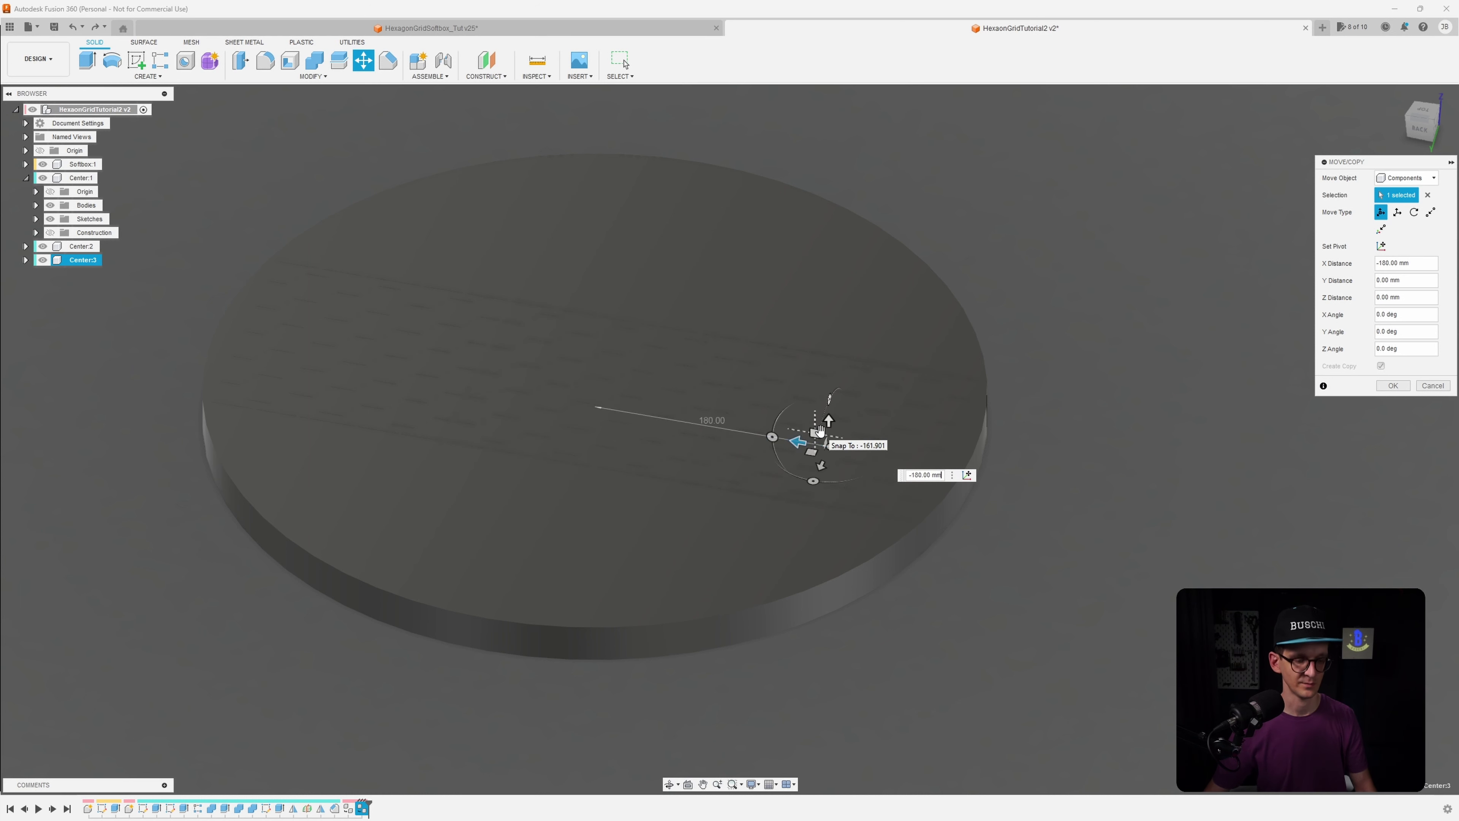
key("Return")
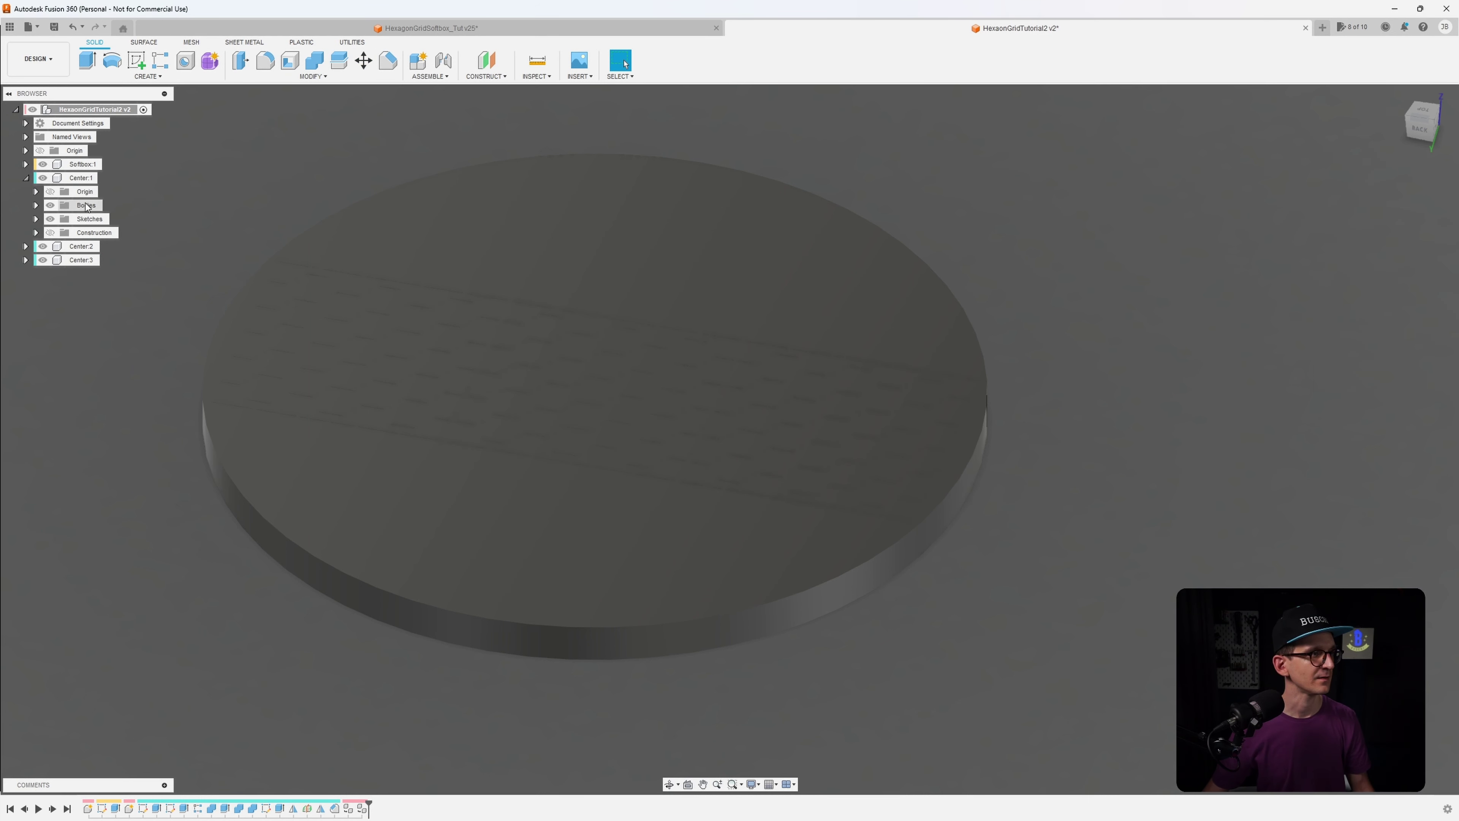
Create a copy of the Center:1 component offset 180 mm along Y
left_click(73, 179)
key("m")
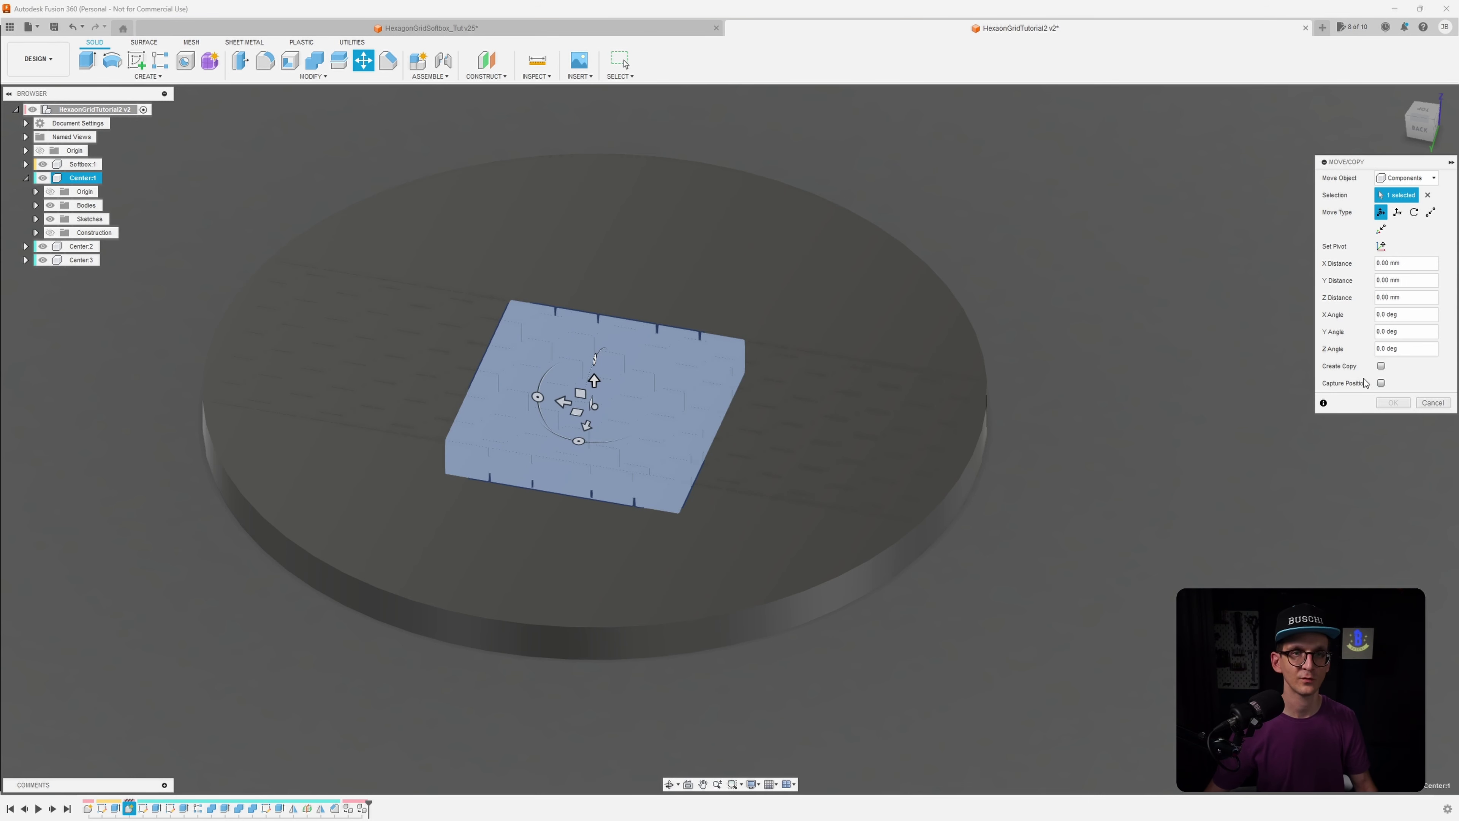
left_click(1381, 366)
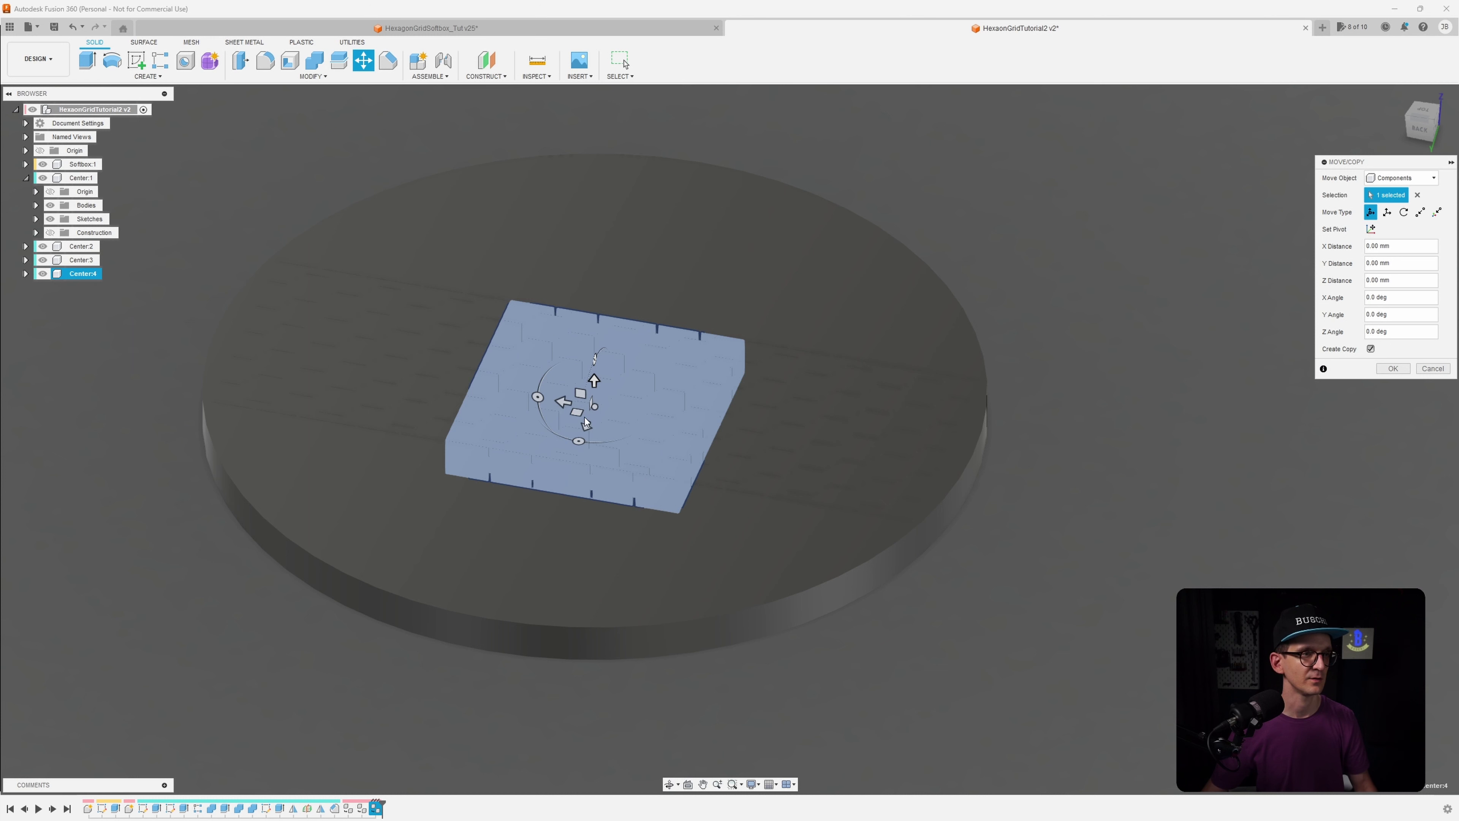
left_click_drag(585, 424, 507, 556)
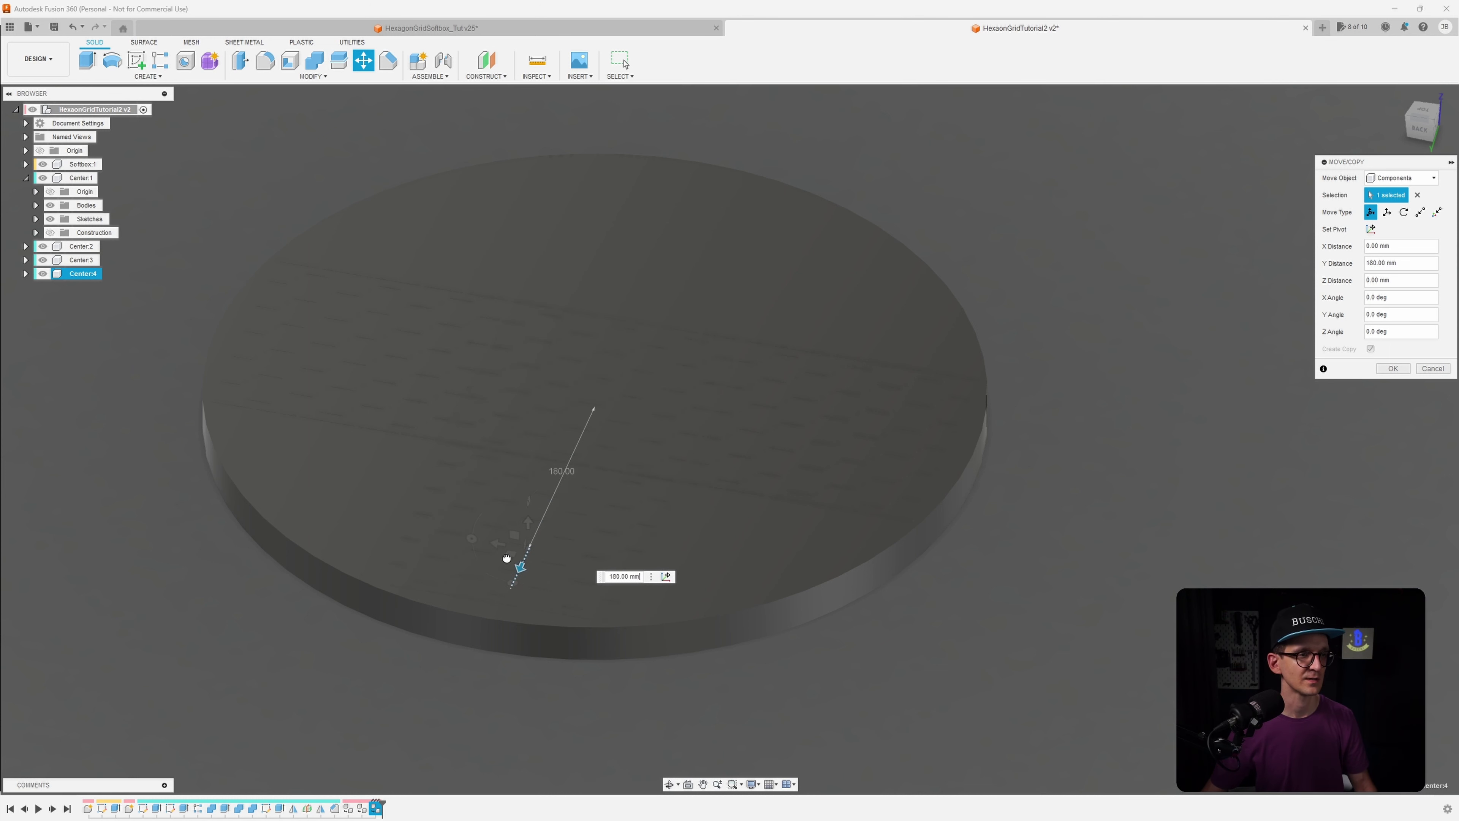
left_click(1388, 369)
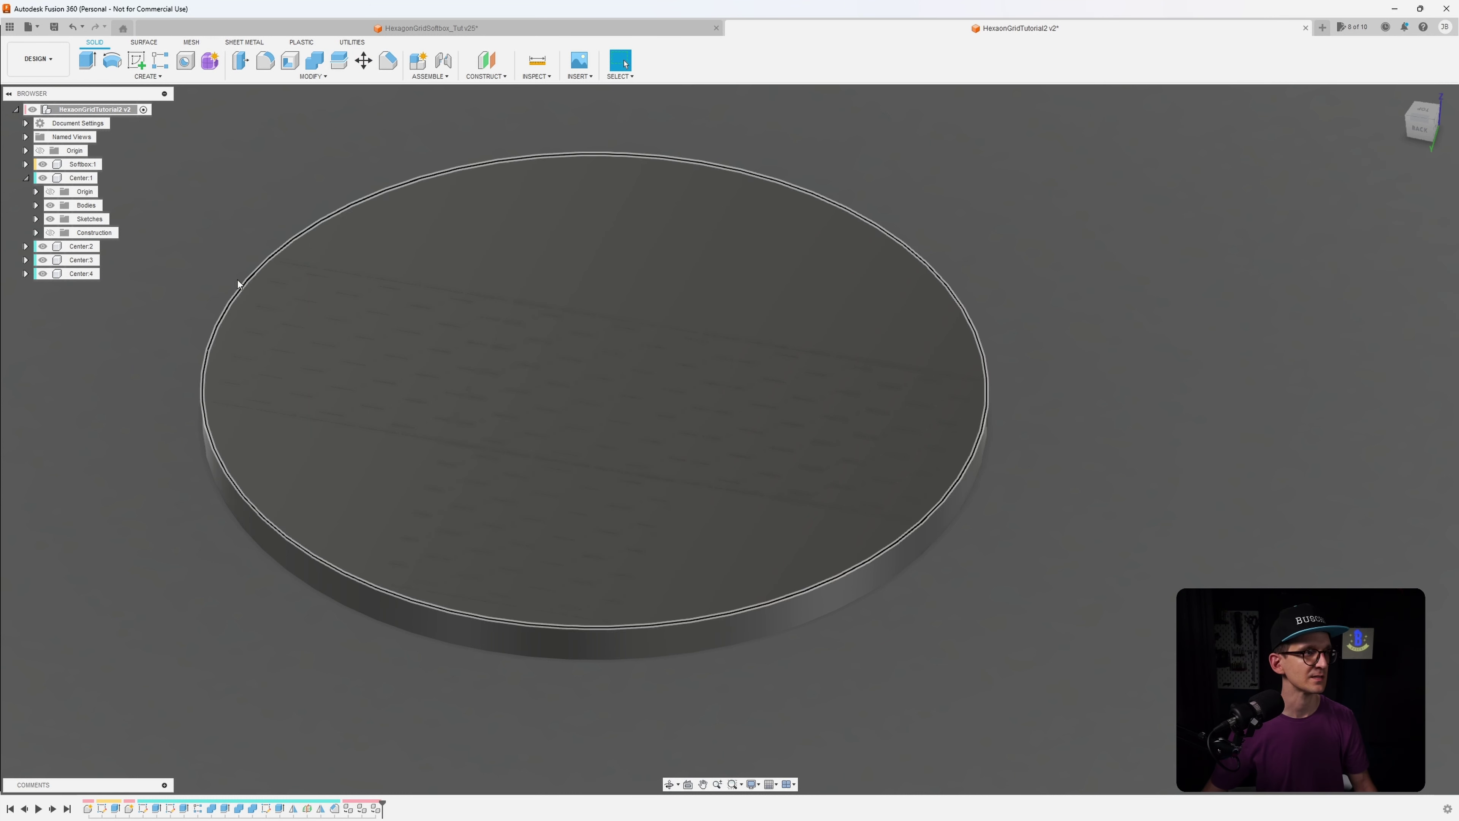
Create a copy of the Center:1 component offset -180 mm along Y
left_click(84, 179)
key("m")
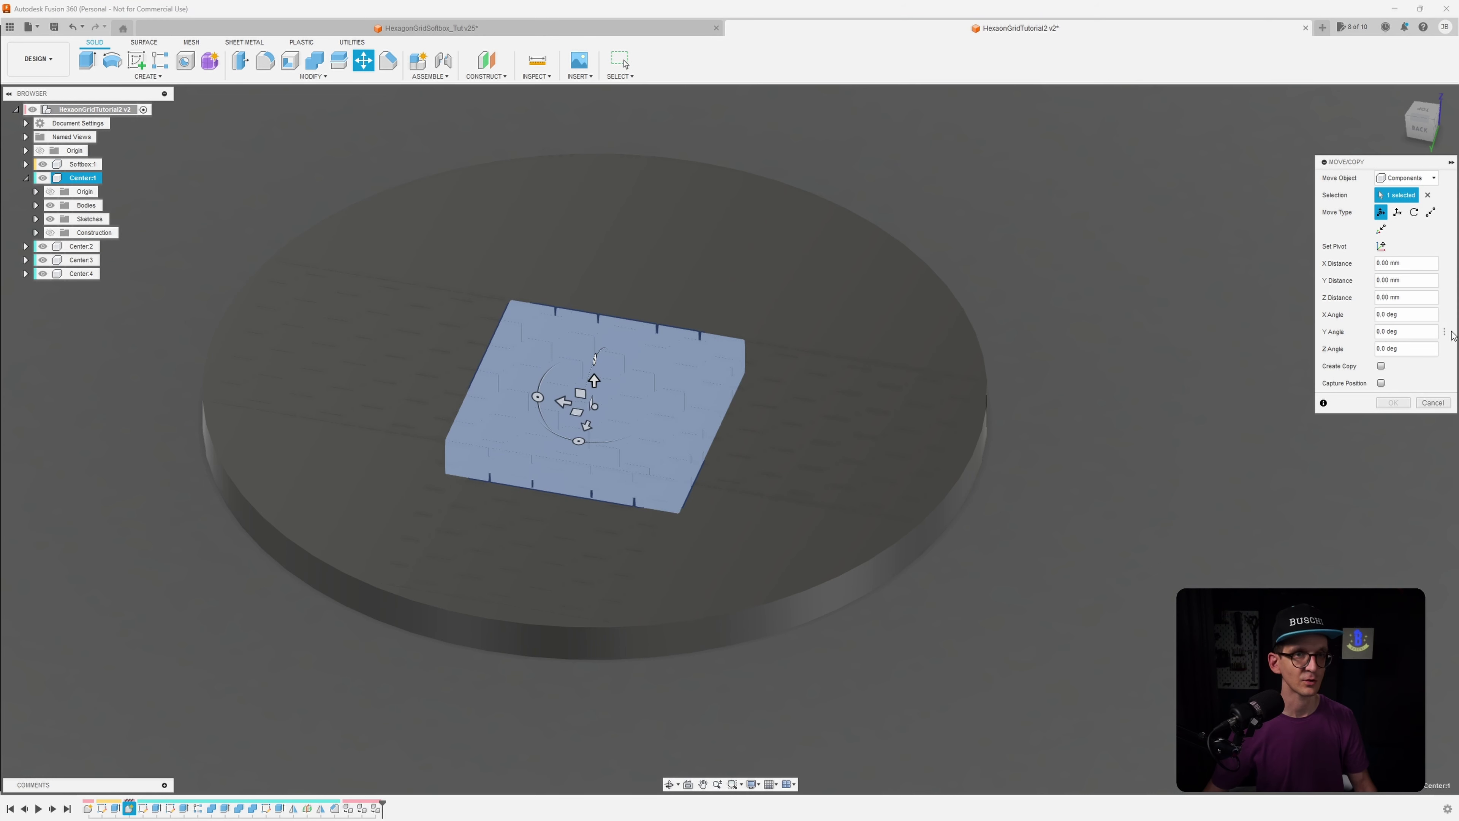
left_click(1381, 367)
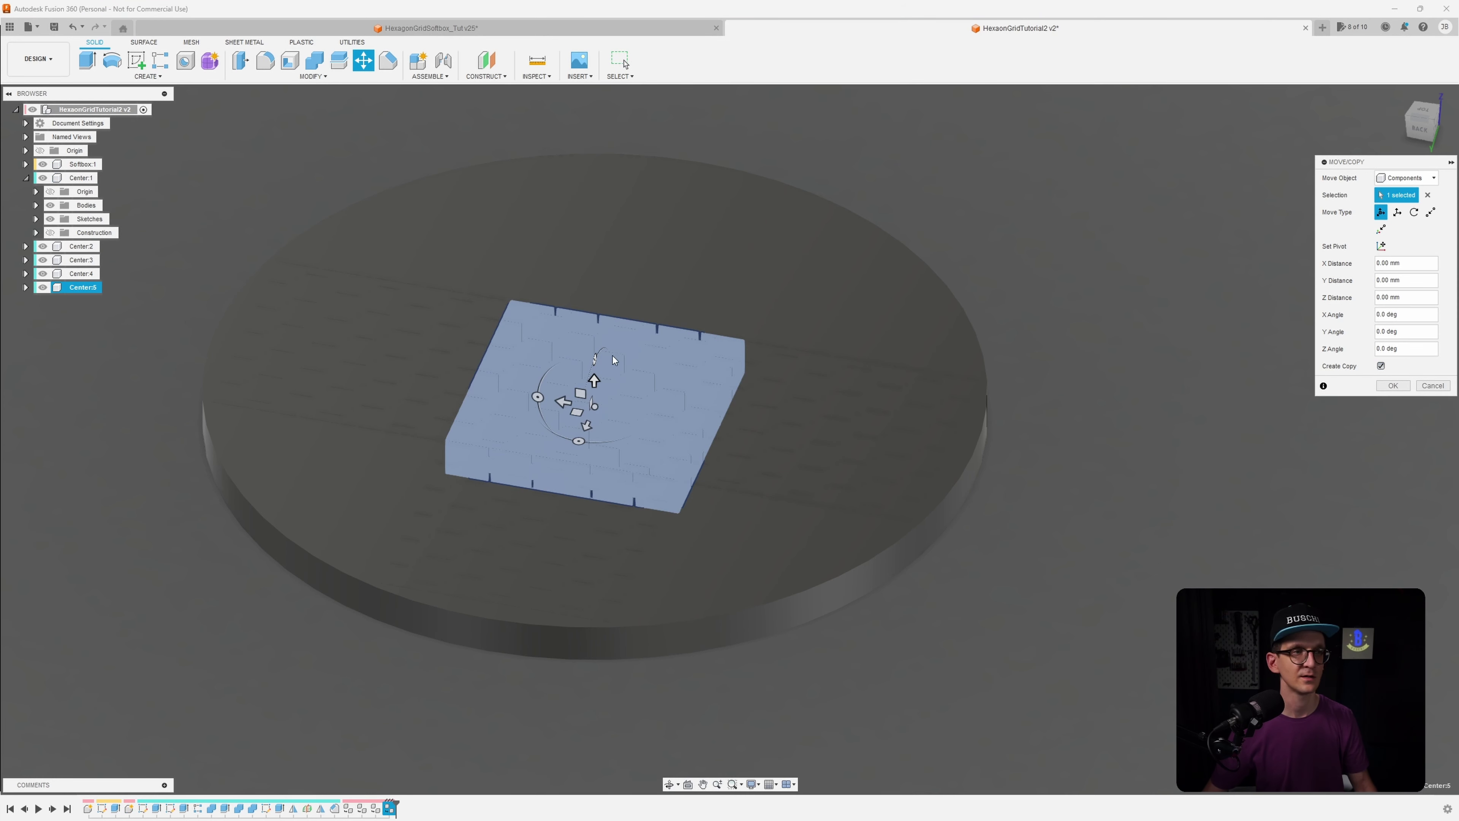
left_click_drag(580, 417, 661, 293)
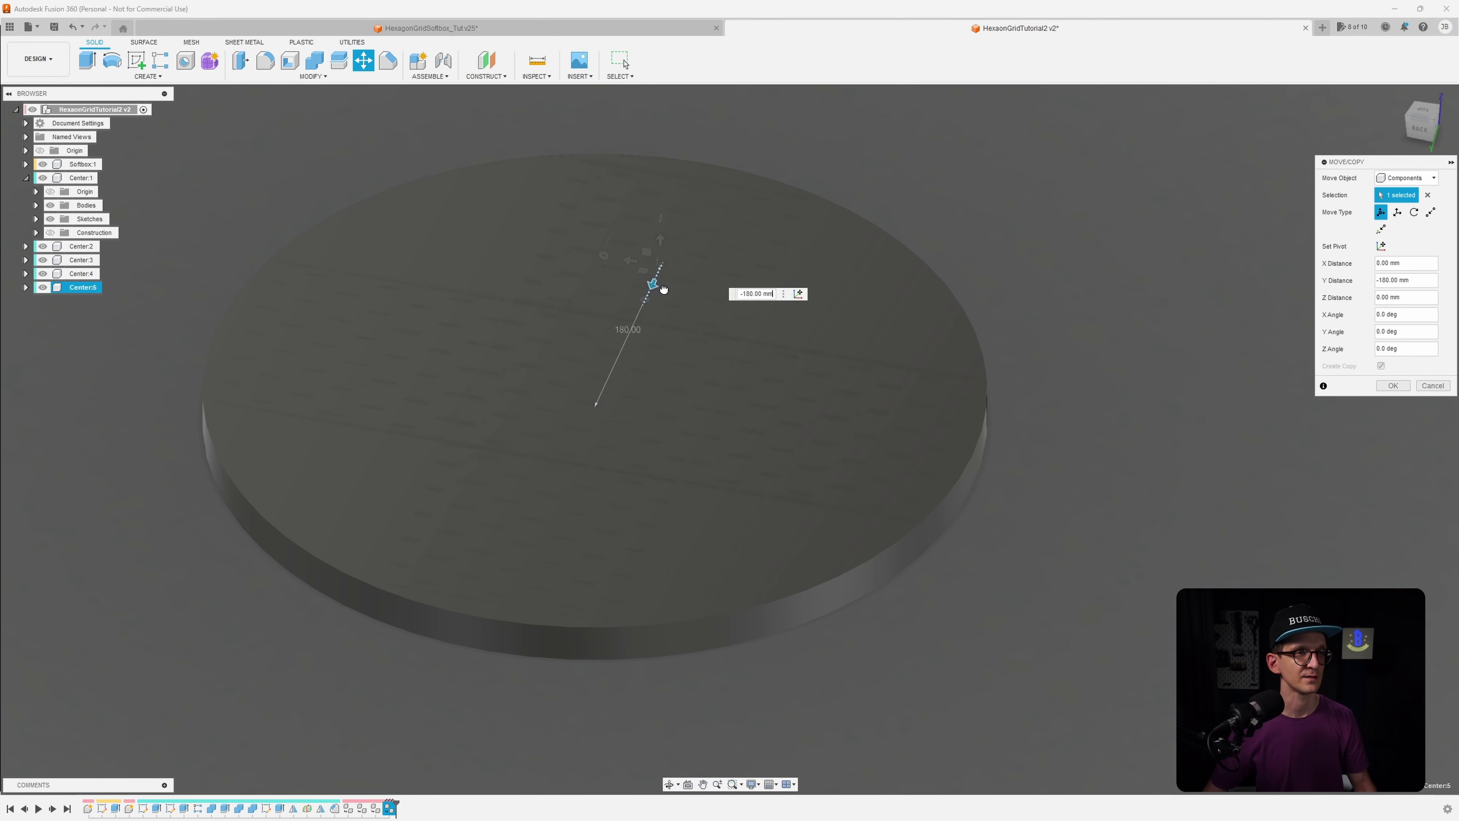
left_click(1402, 388)
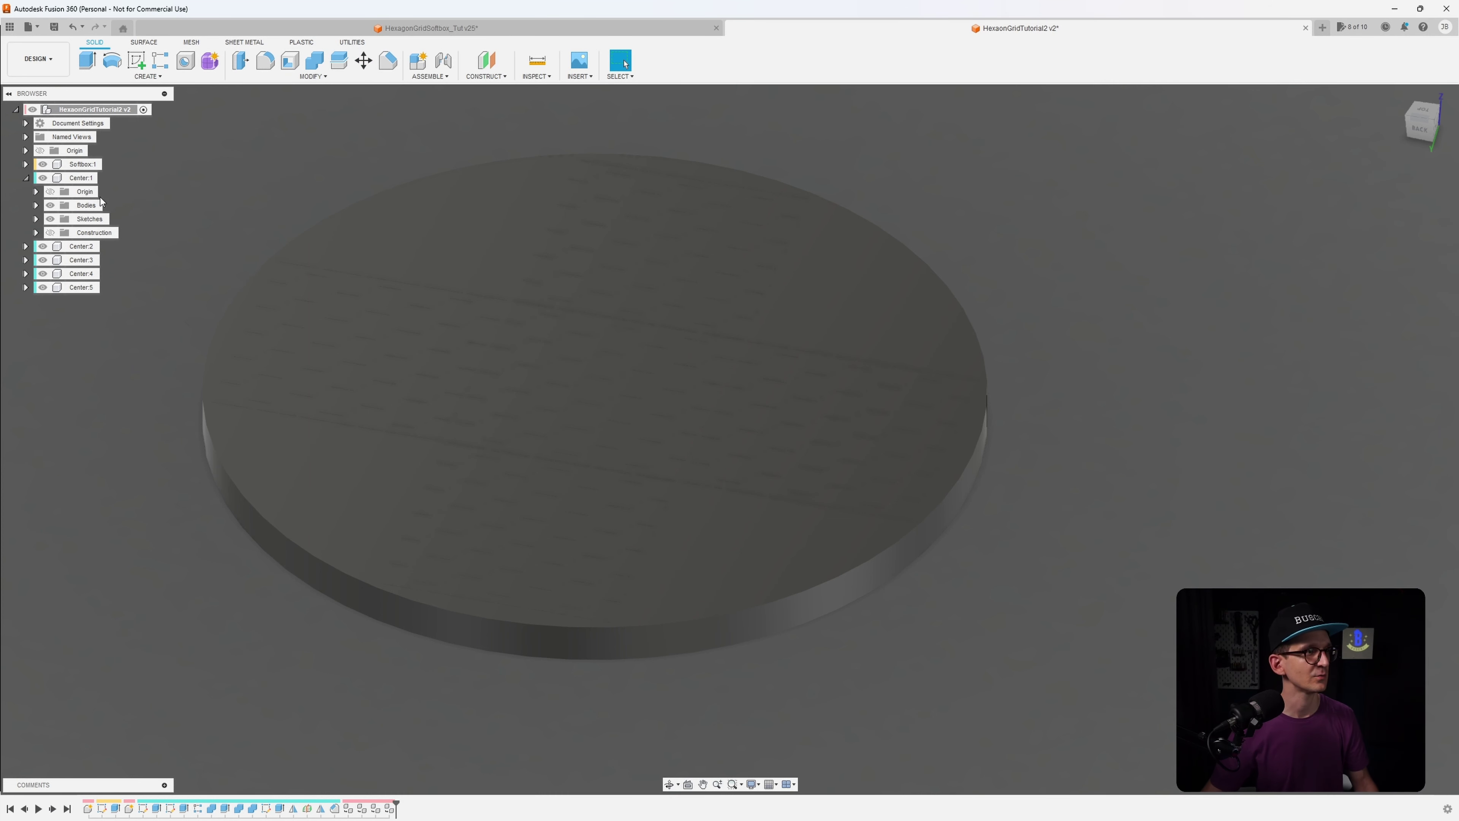
Hide the Softbox component temporarily to inspect the cross of hexagon tiles from above
left_click(44, 165)
left_click(1422, 113)
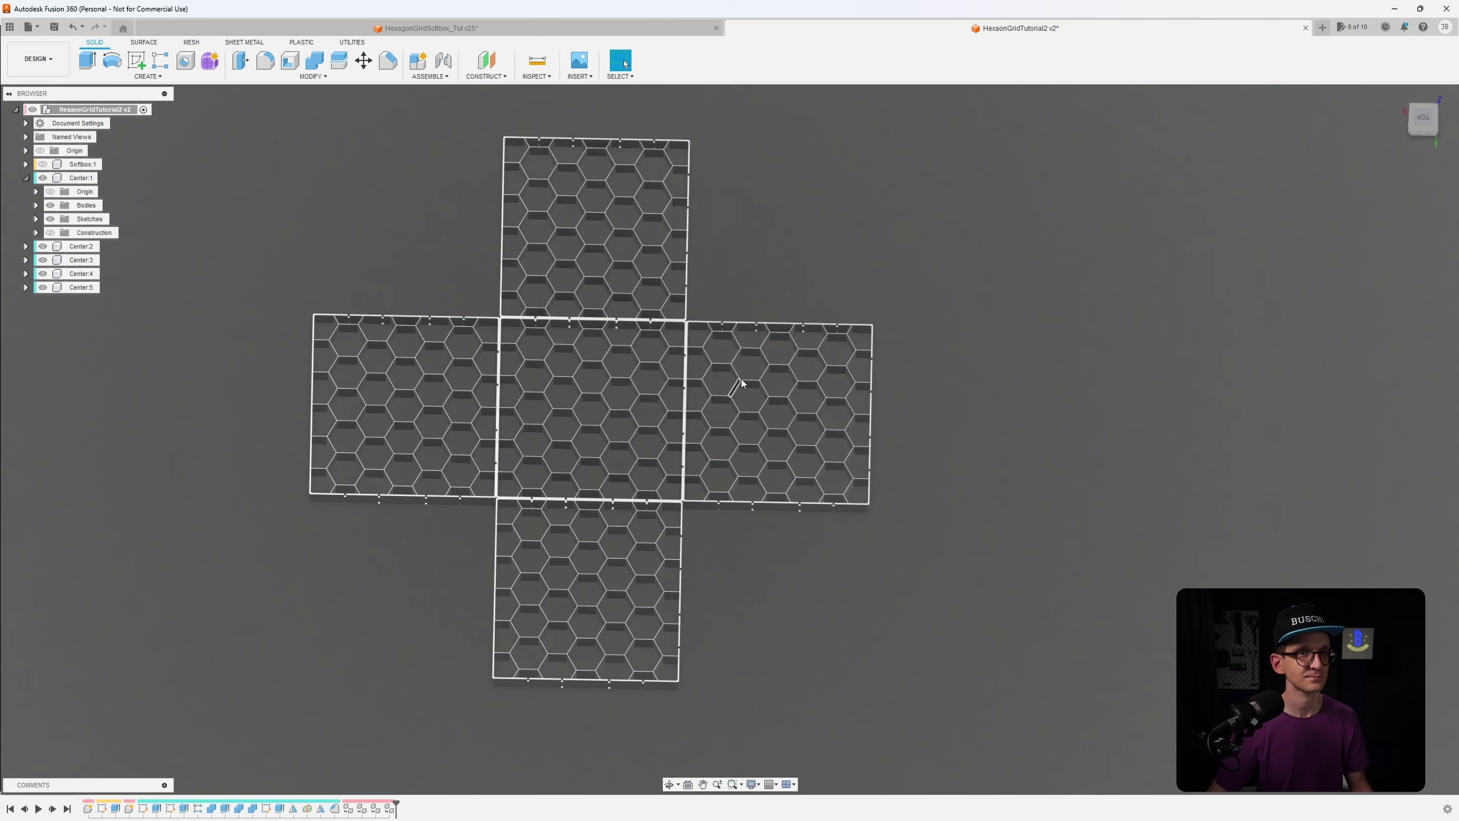
left_click(43, 163)
Move the Softbox component -10 mm along Z, without creating a copy
middle_click_drag(335, 316, 294, 267, "shift")
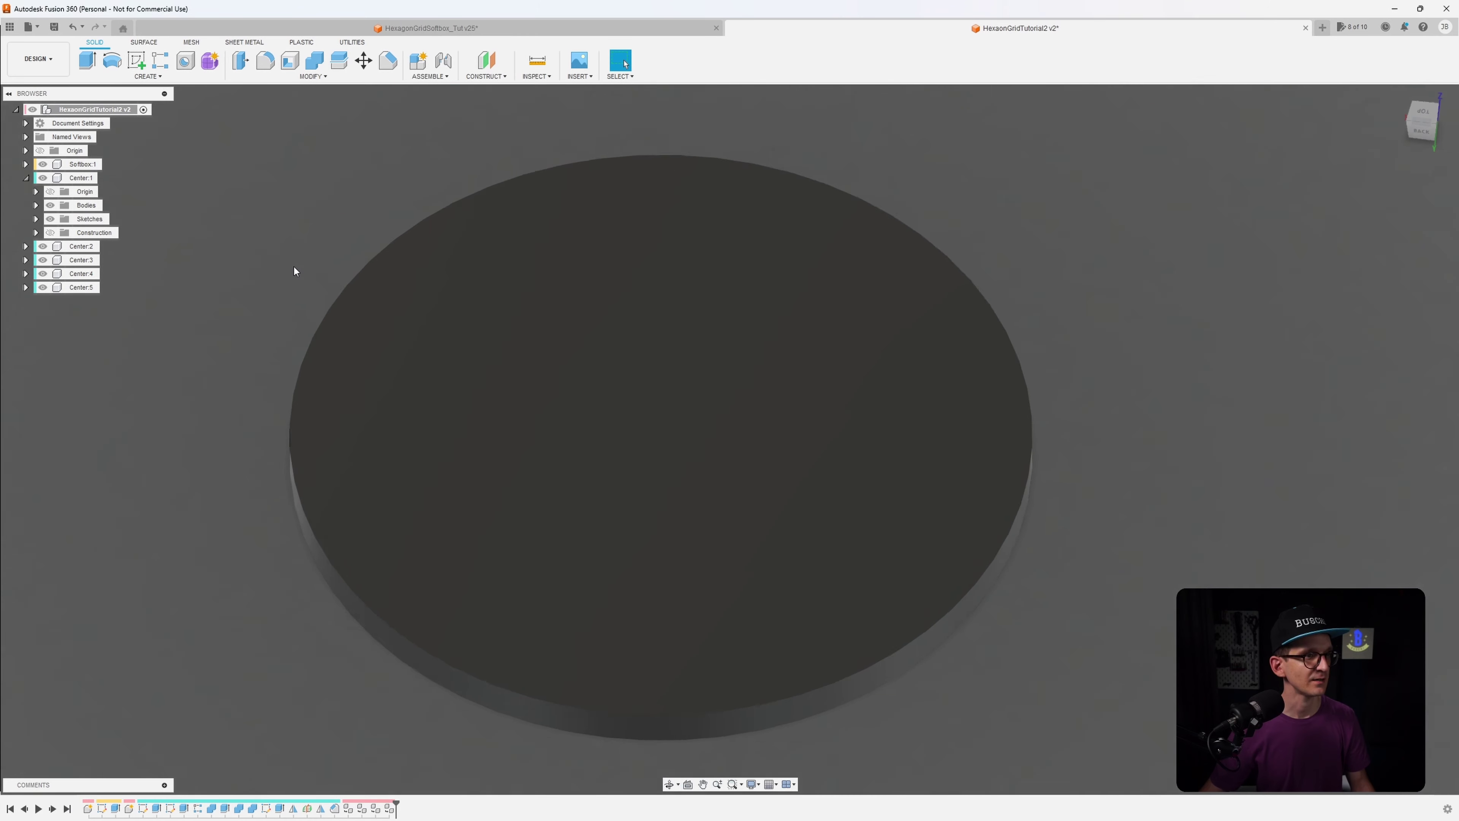
left_click(84, 163)
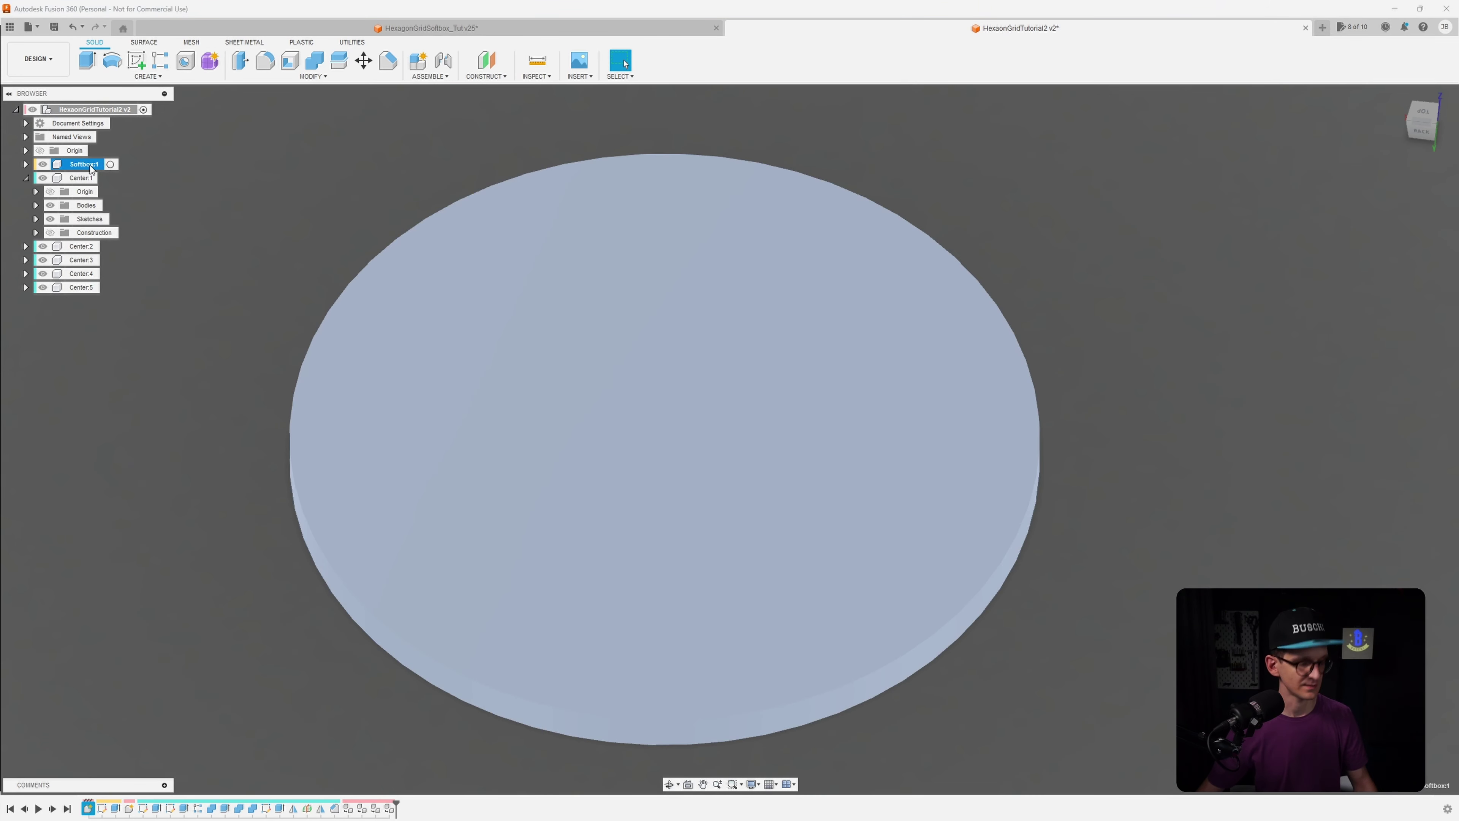
key("m")
middle_click_drag(574, 322, 679, 359, "shift")
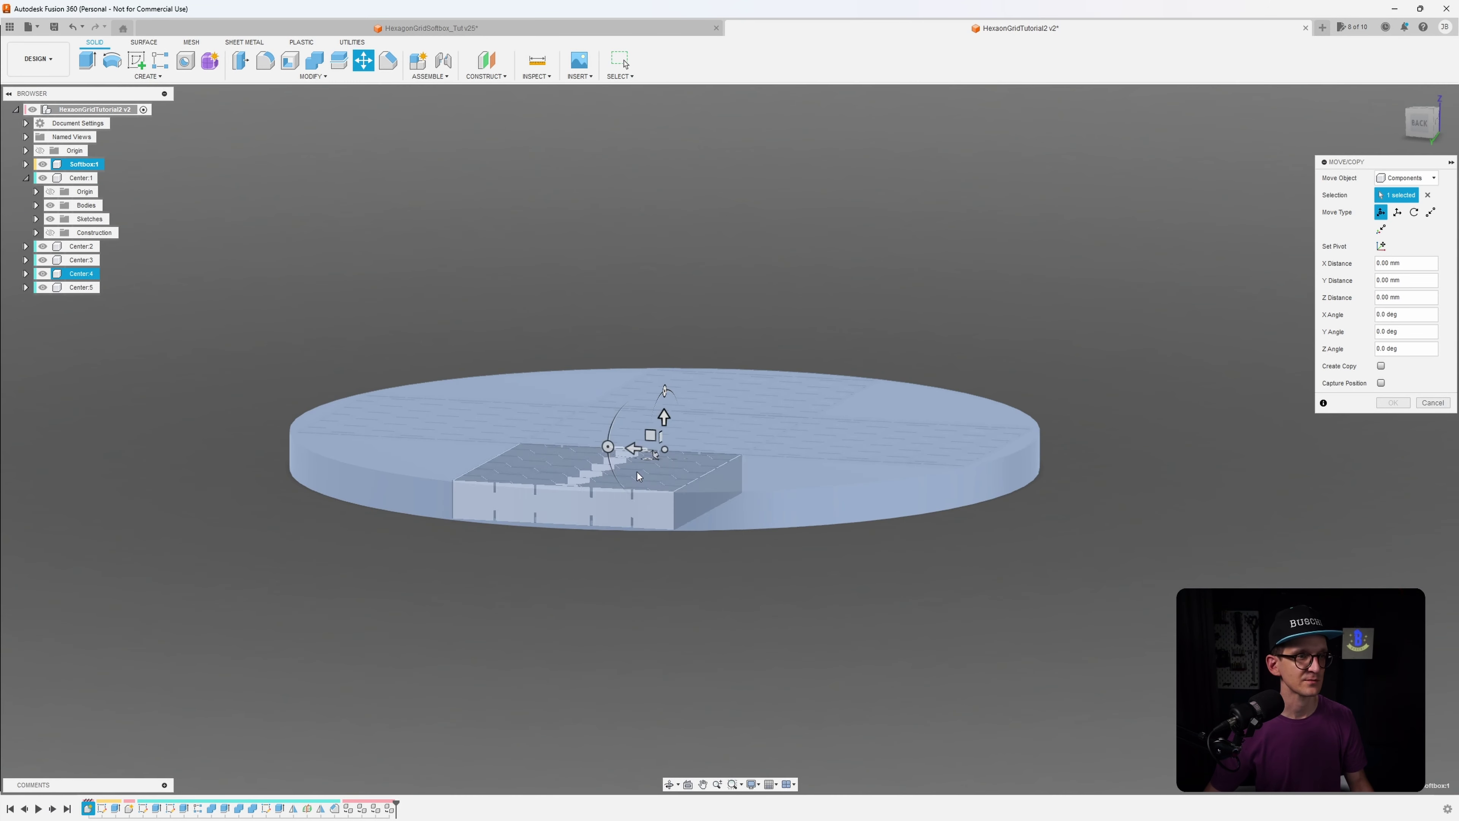
left_click_drag(664, 416, 664, 426)
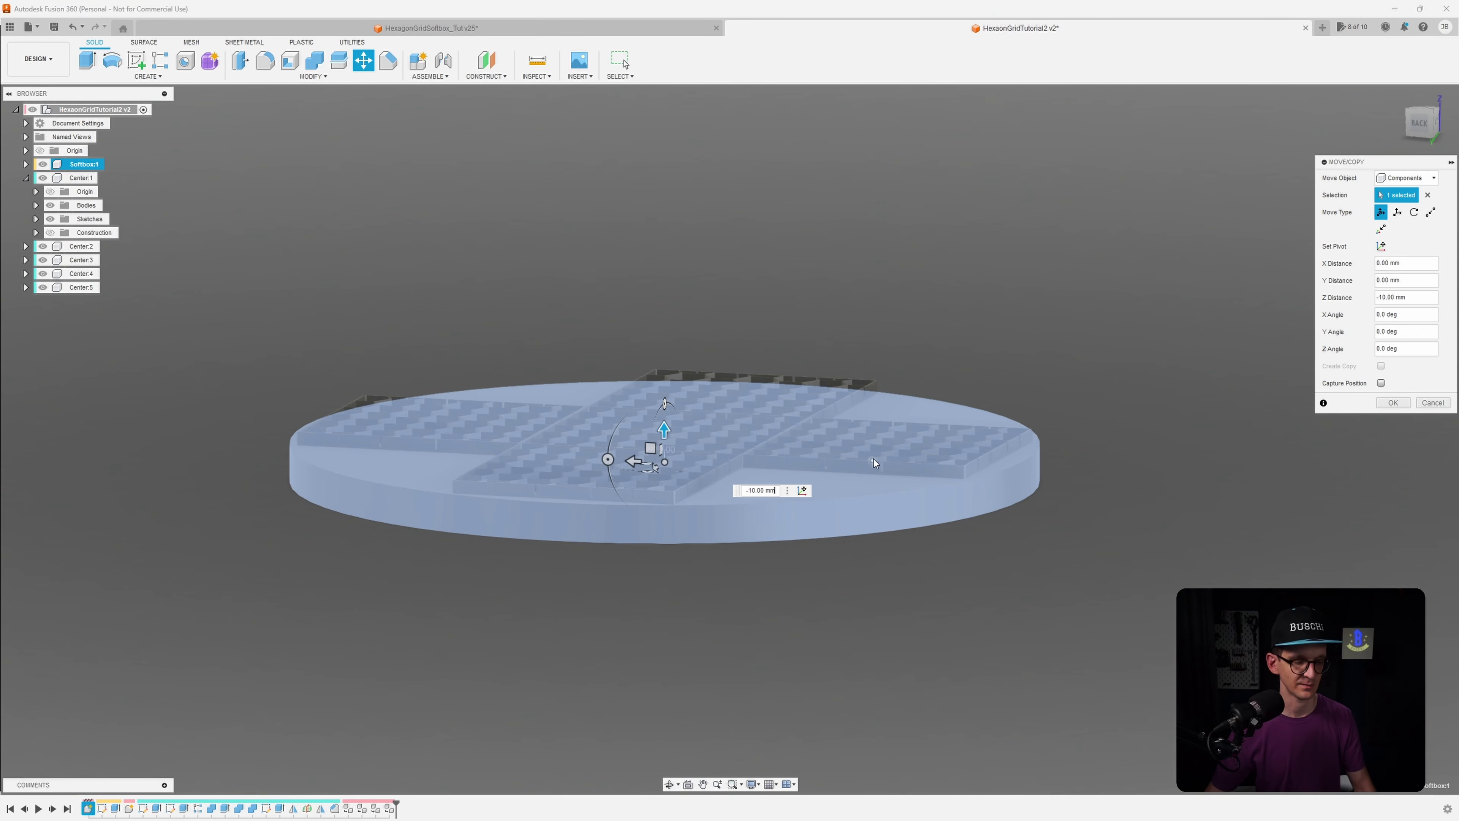
key("Return")
Examine how the cross of hexagon tiles fits inside the round softbox, including its outer edge and the uncovered corners
middle_click_drag(847, 442, 1393, 204, "shift")
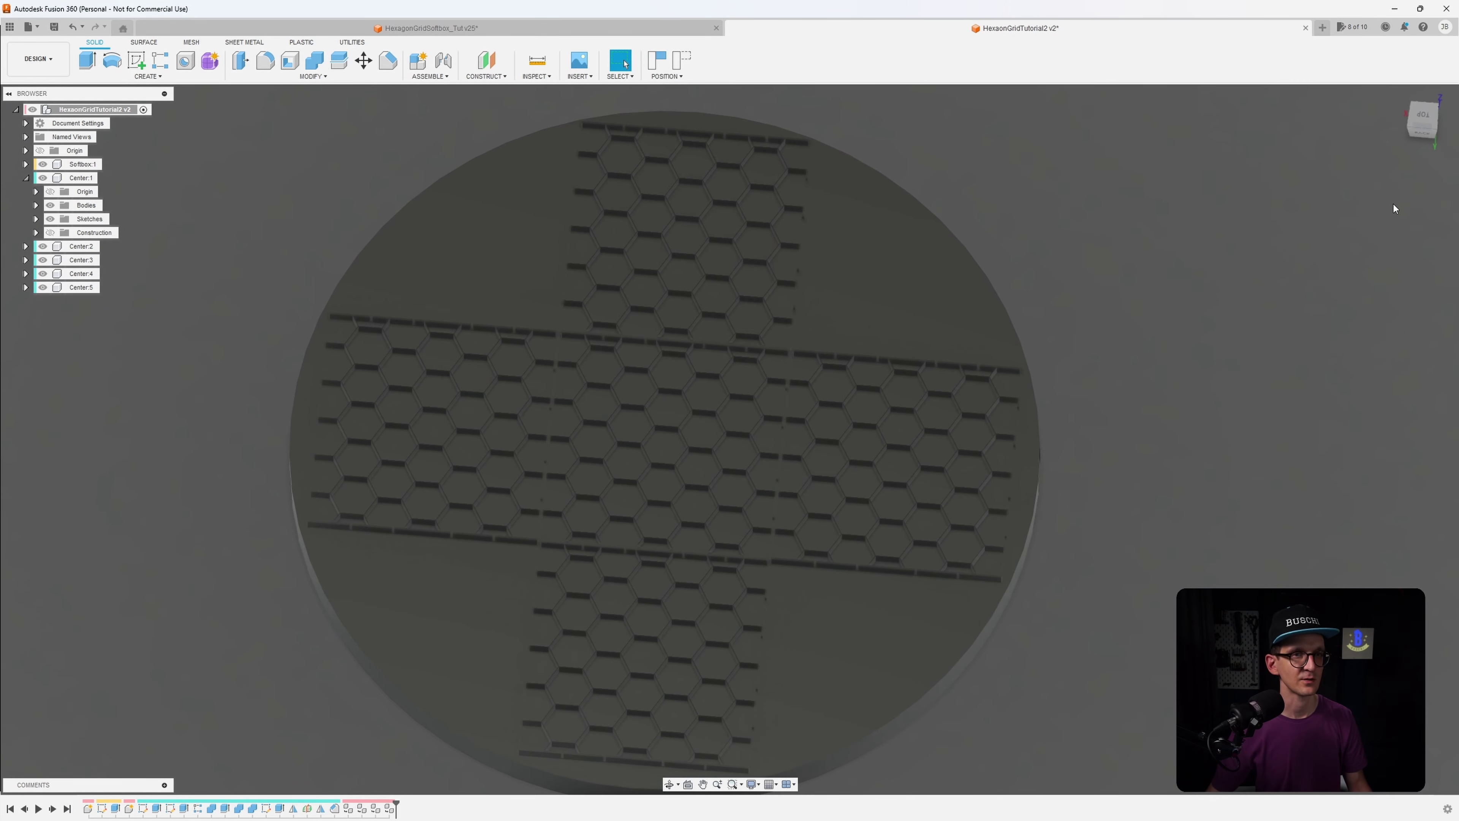
left_click(1422, 116)
middle_click_drag(1293, 229, 1092, 276, "shift")
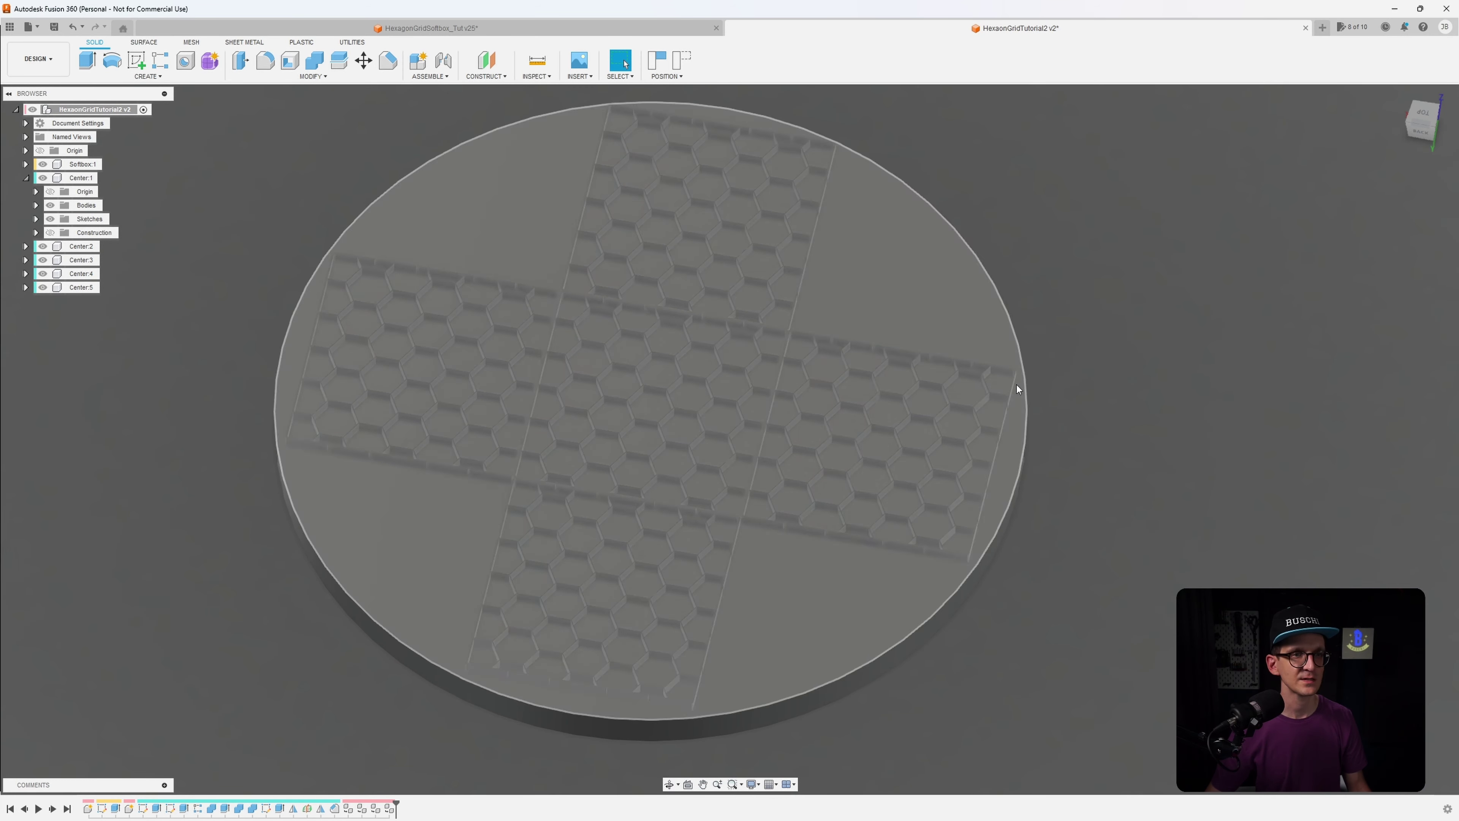
scroll(1018, 389, "up", 5)
middle_click_drag(1017, 362, 1081, 473)
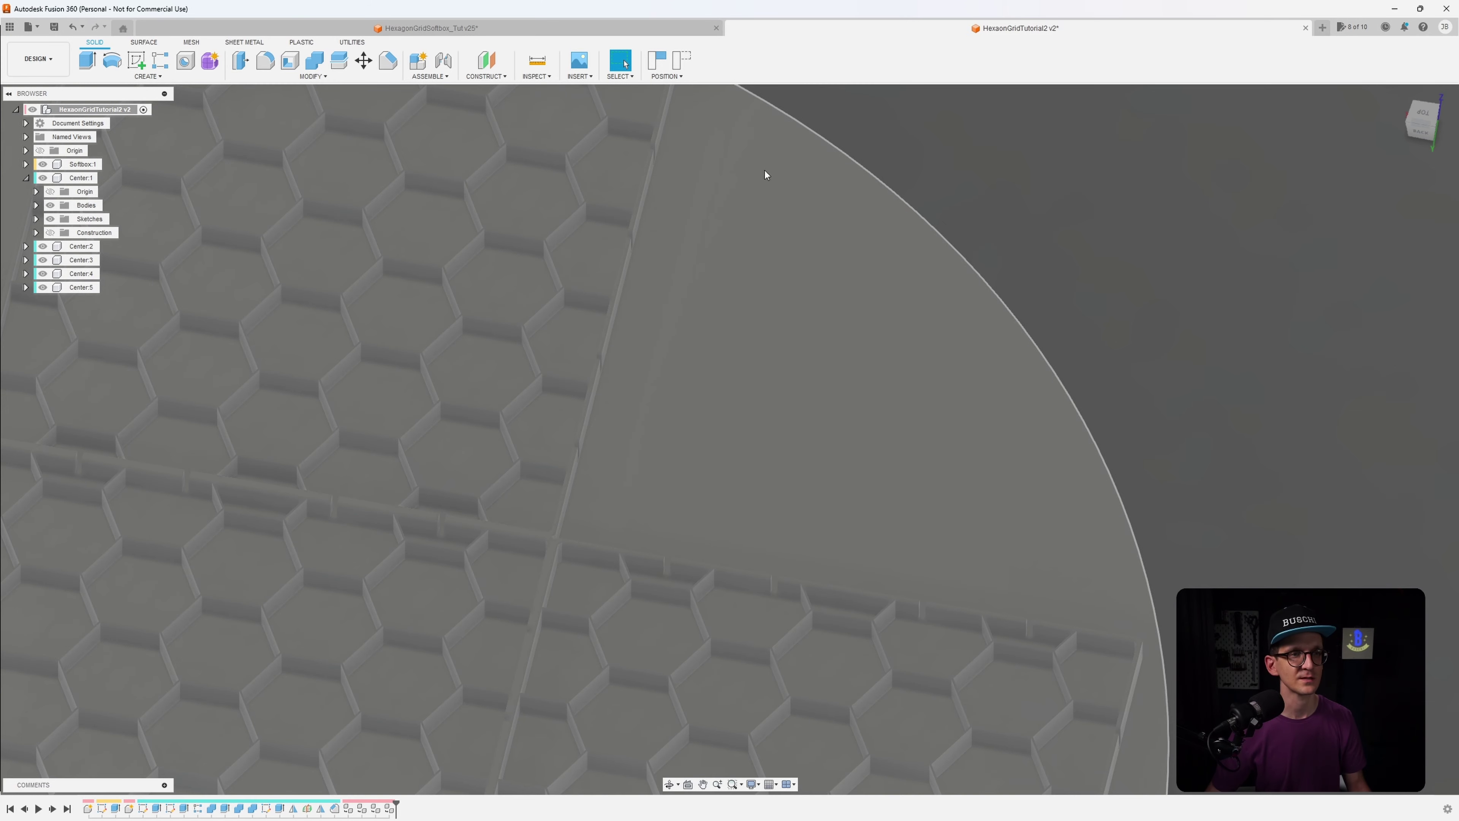
scroll(609, 351, "down", 5)
middle_click_drag(629, 284, 746, 357, "shift")
scroll(866, 427, "up", 6)
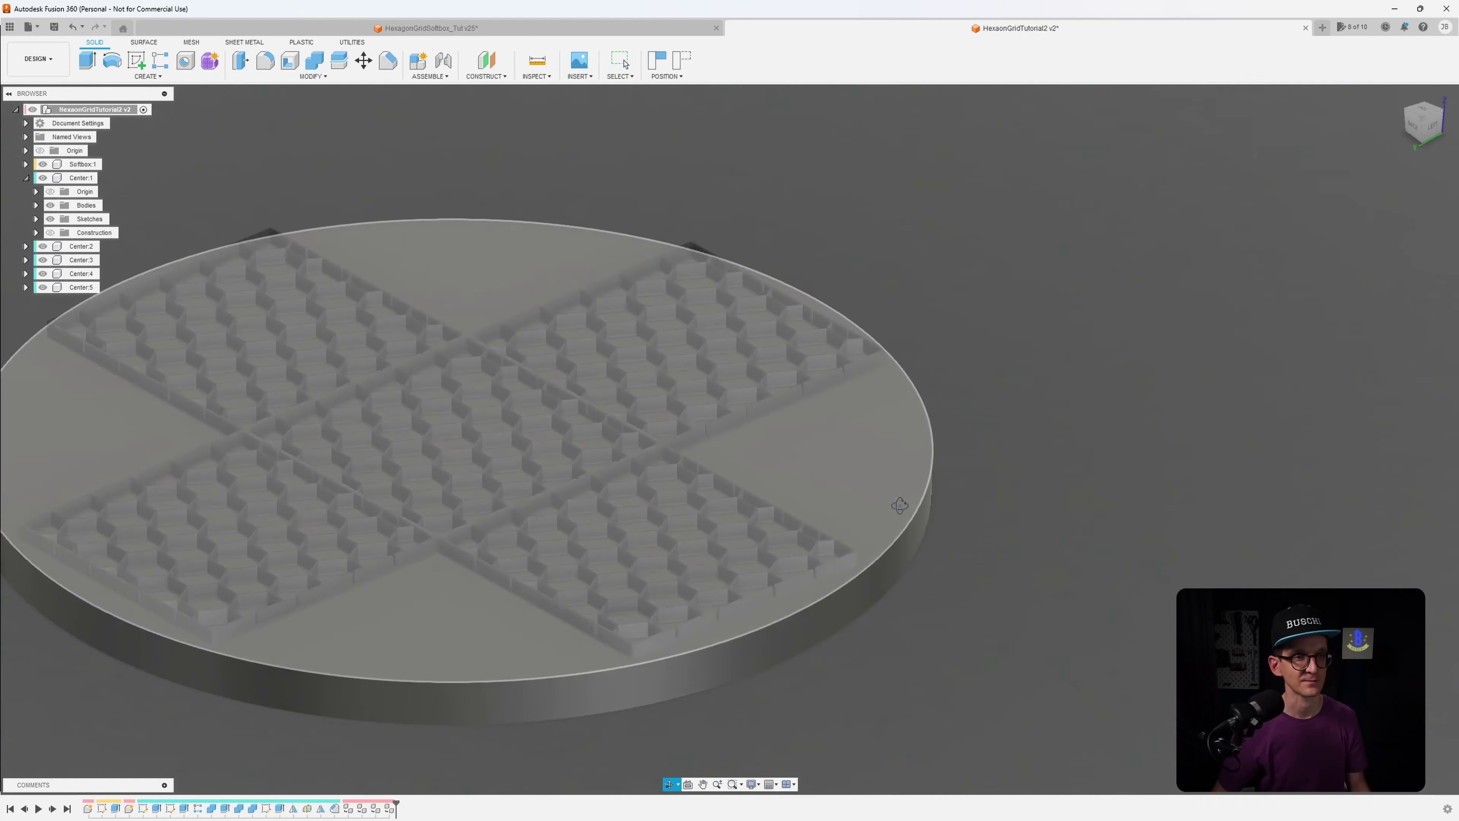
middle_click_drag(862, 489, 921, 521, "shift")
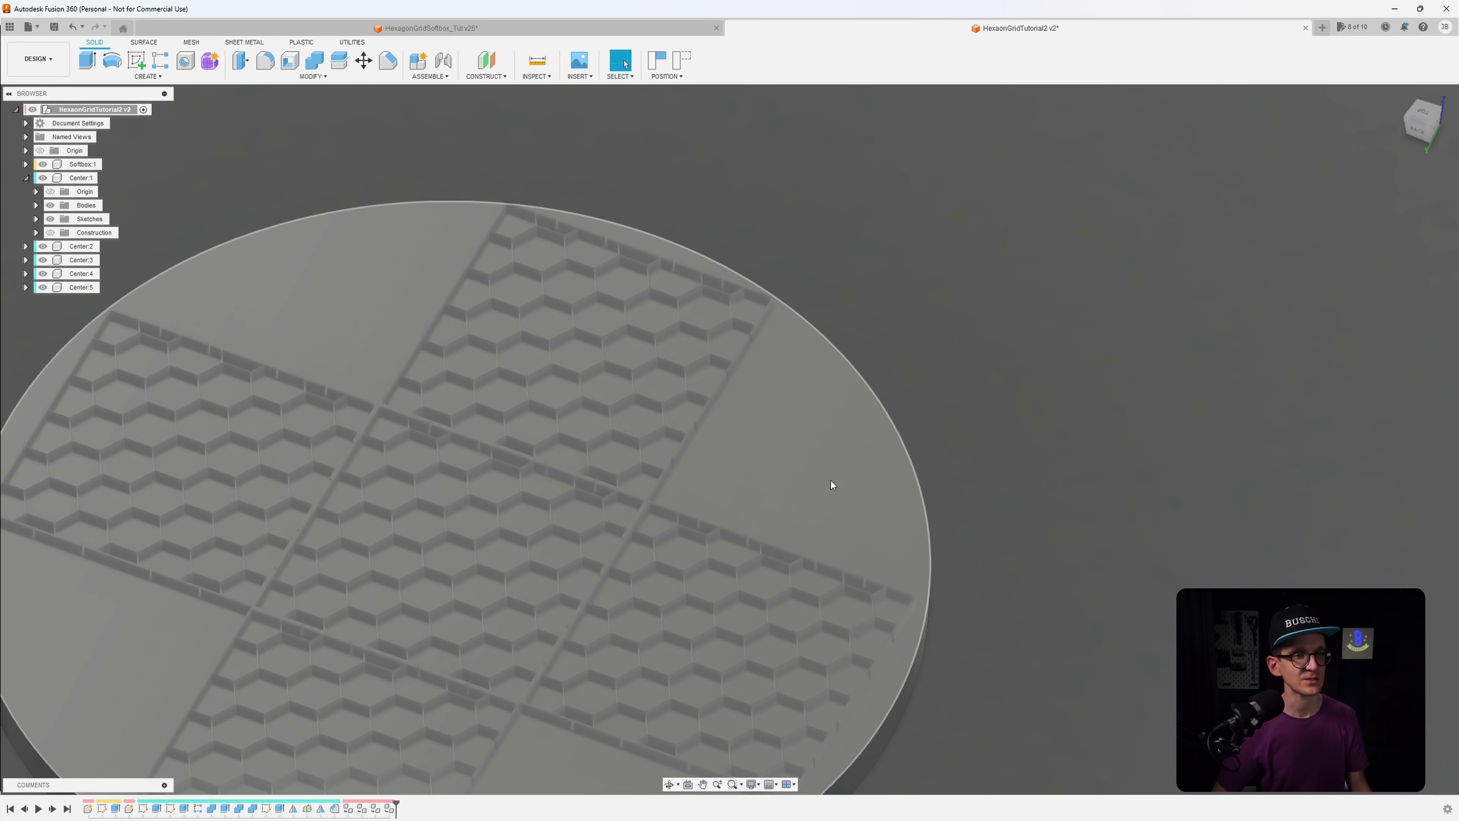
mouse_move(832, 483)
middle_mouse_down("shift")
mouse_move(873, 400)
mouse_move(844, 443)
mouse_move(635, 502)
mouse_move(696, 462)
middle_mouse_up("shift")
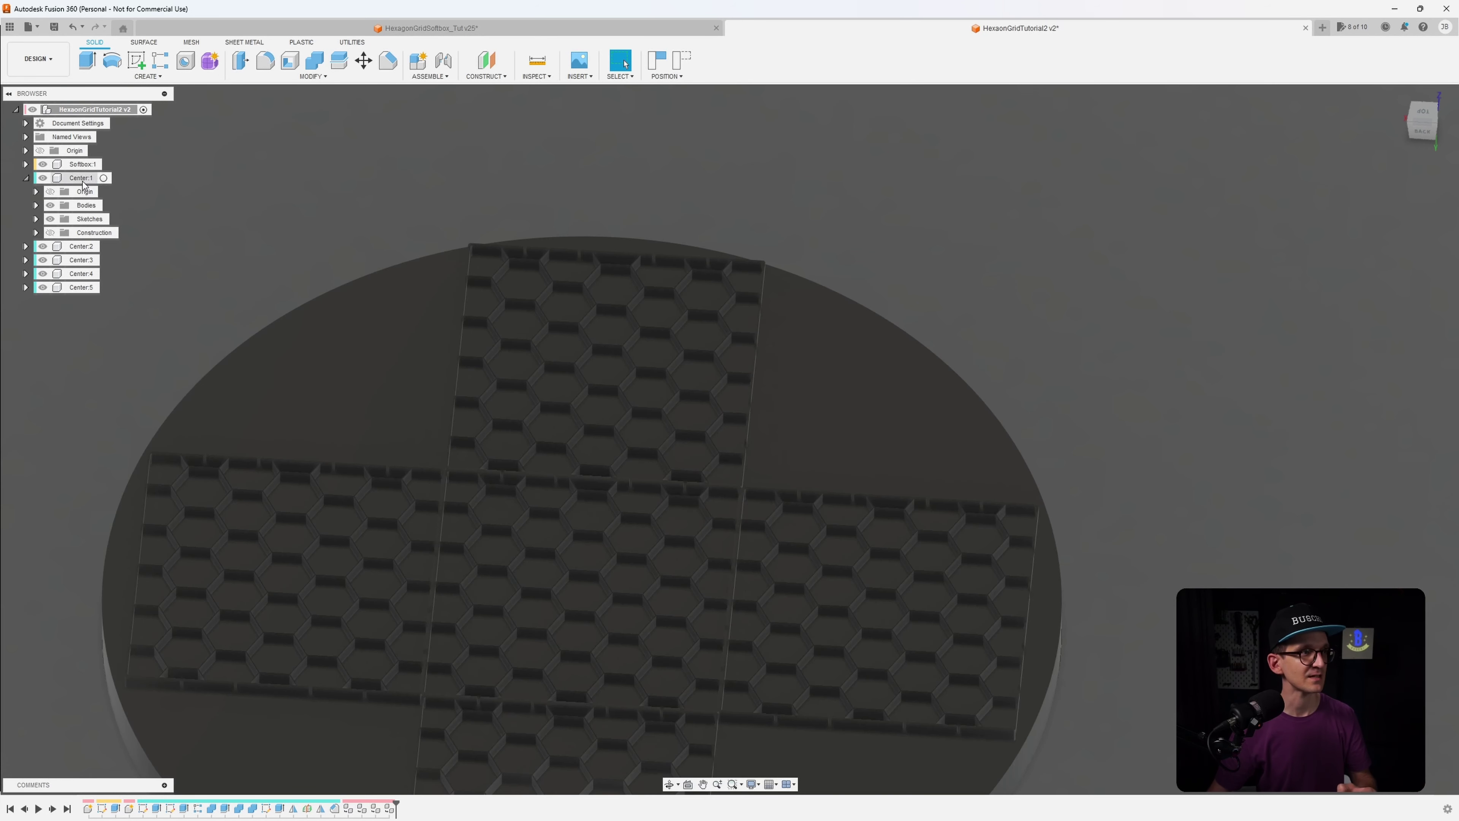
Copy the Center:1 component and paste it as a new, independent component under the top-level assembly
left_click(81, 178)
right_click(83, 183)
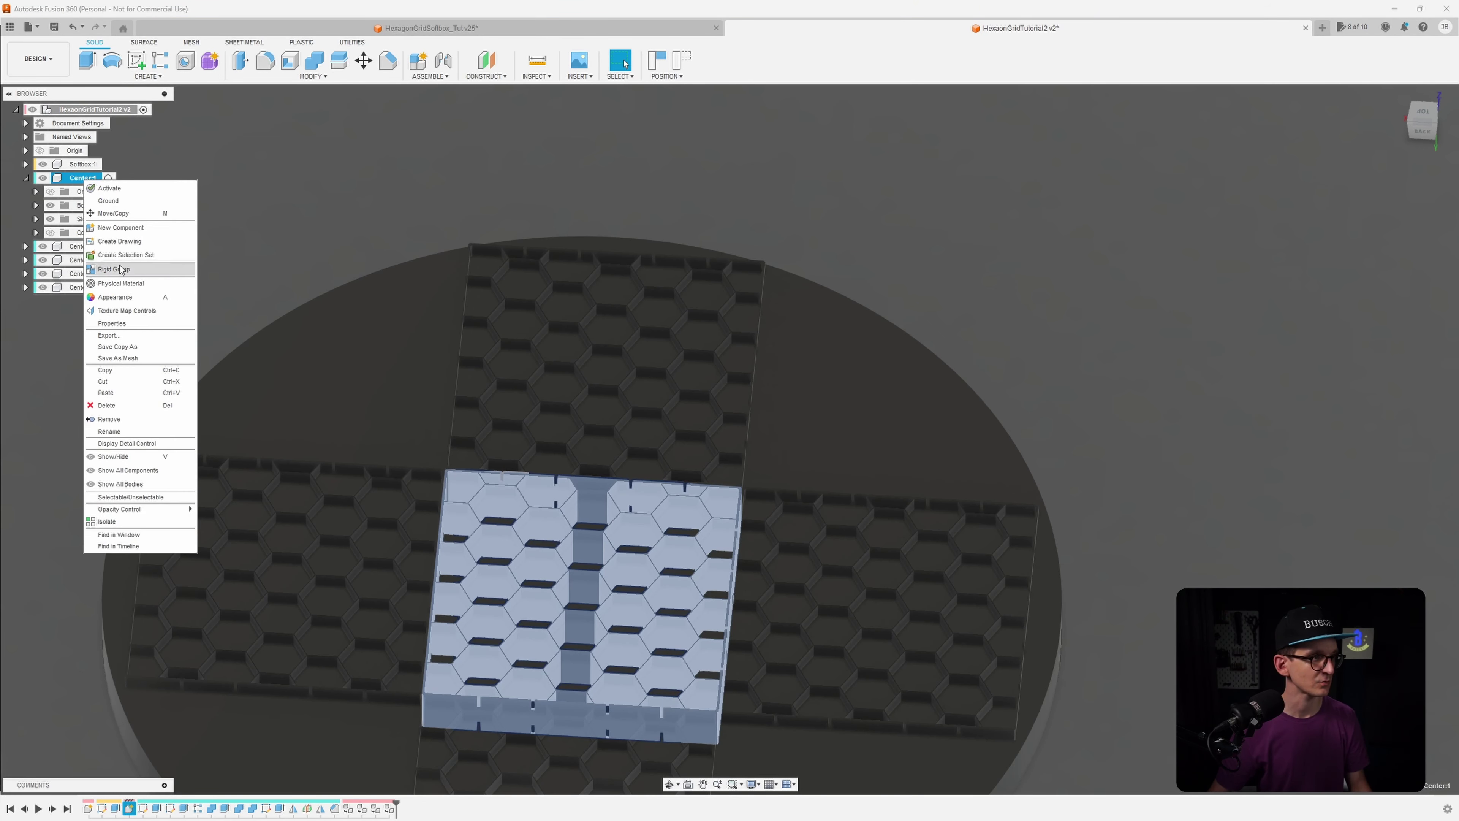
left_click(117, 371)
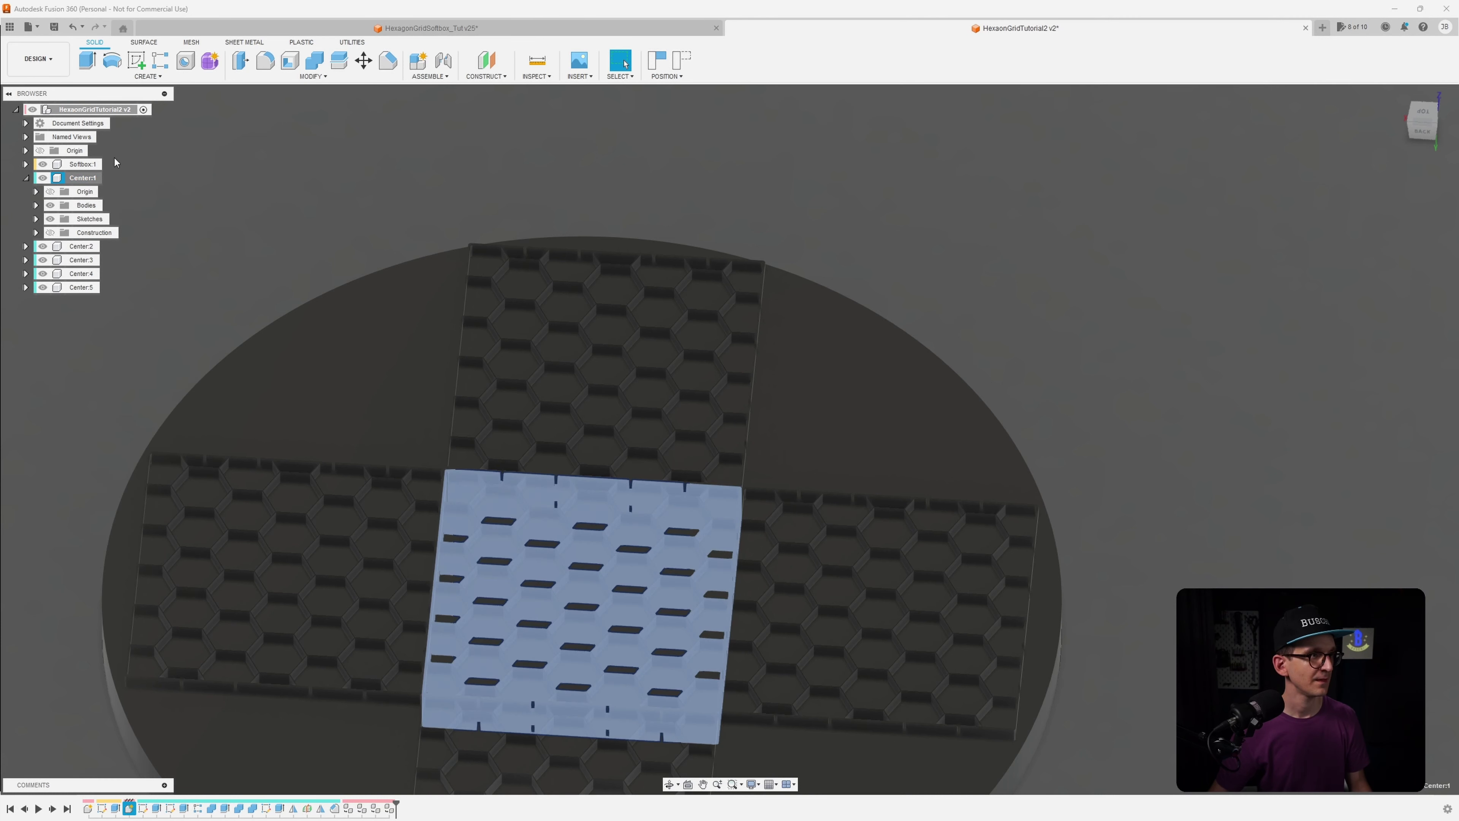
left_click(101, 112)
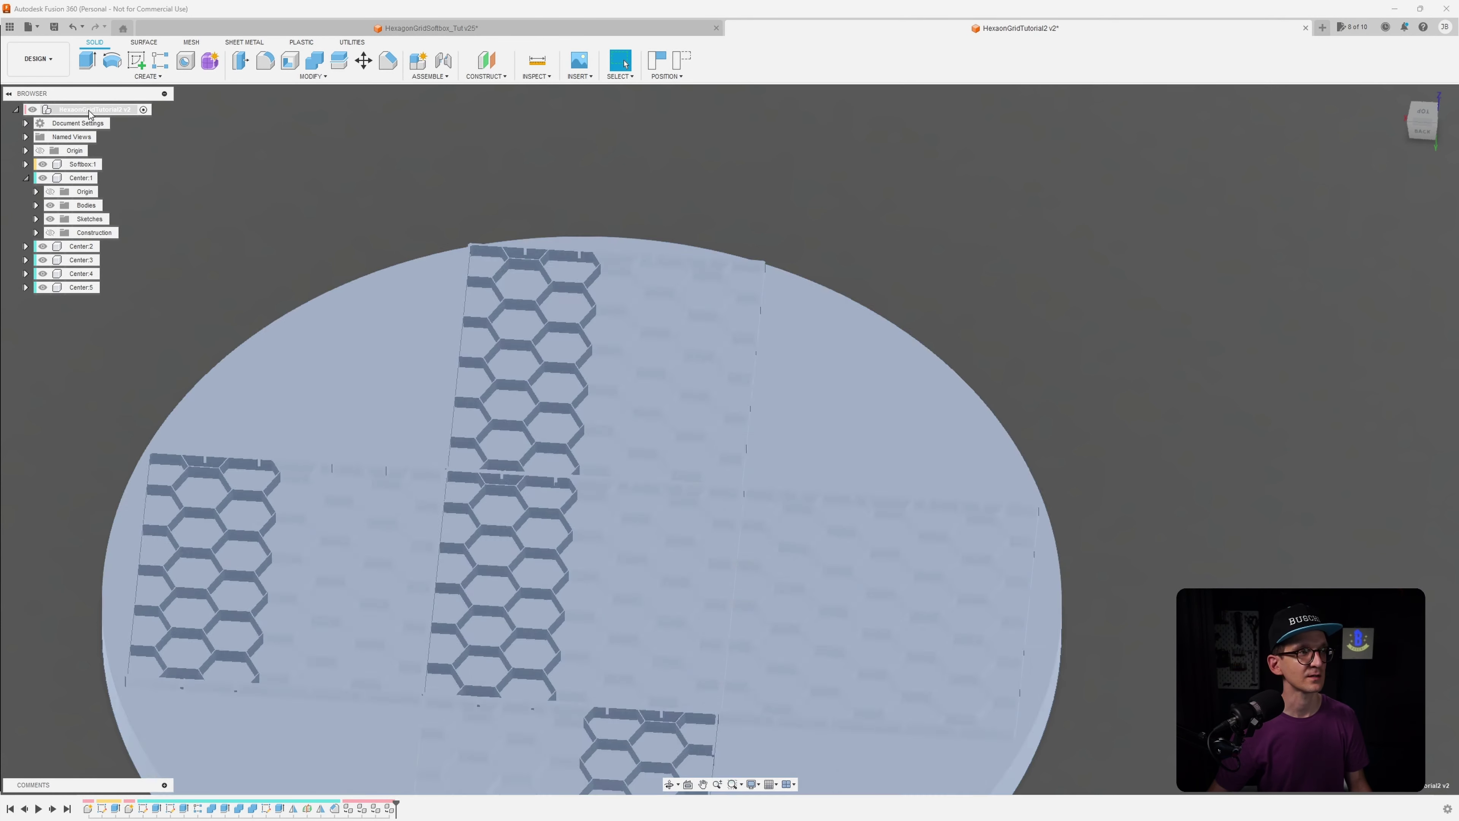
right_click(87, 113)
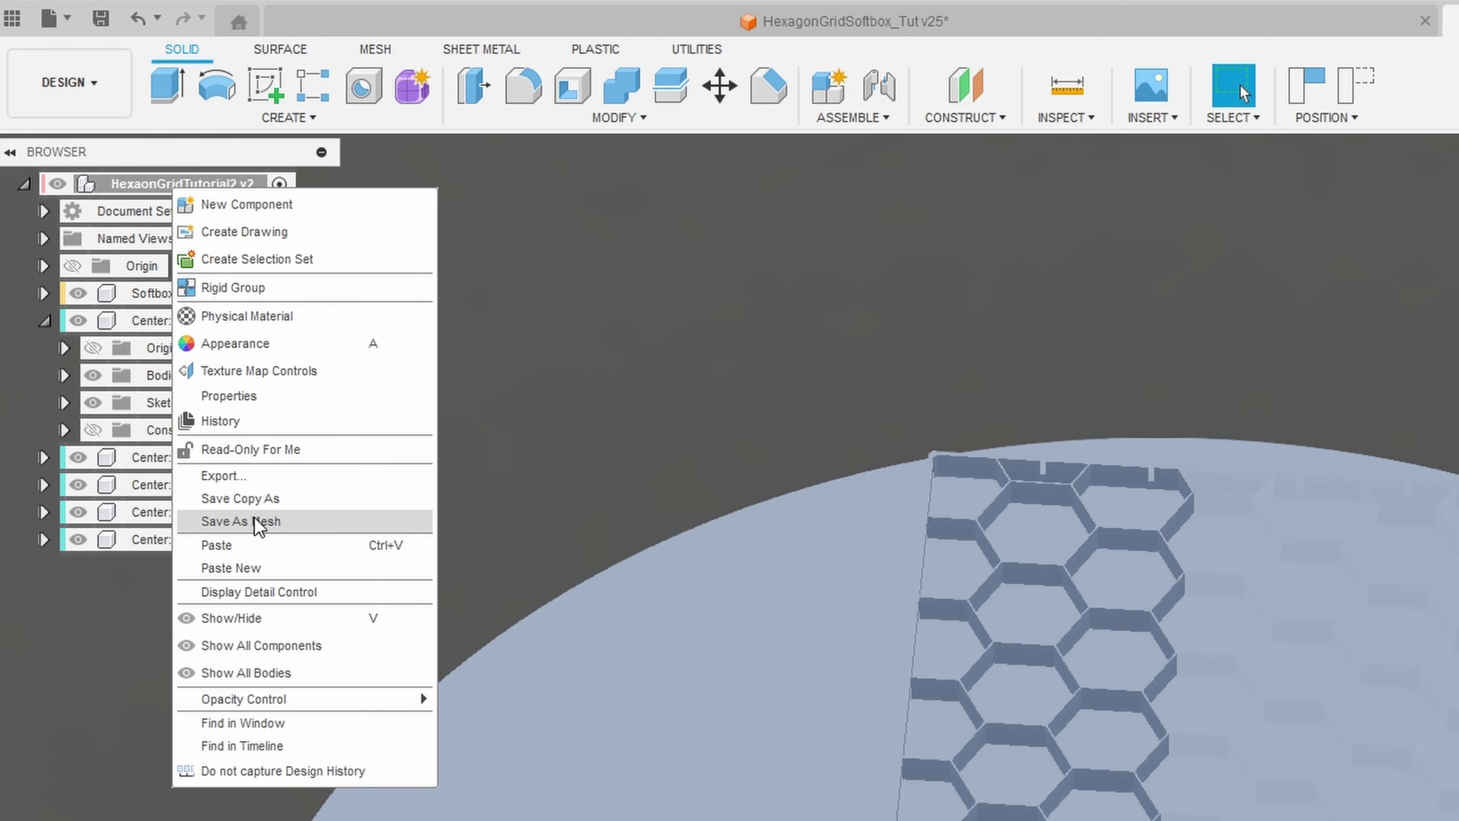
left_click(260, 568)
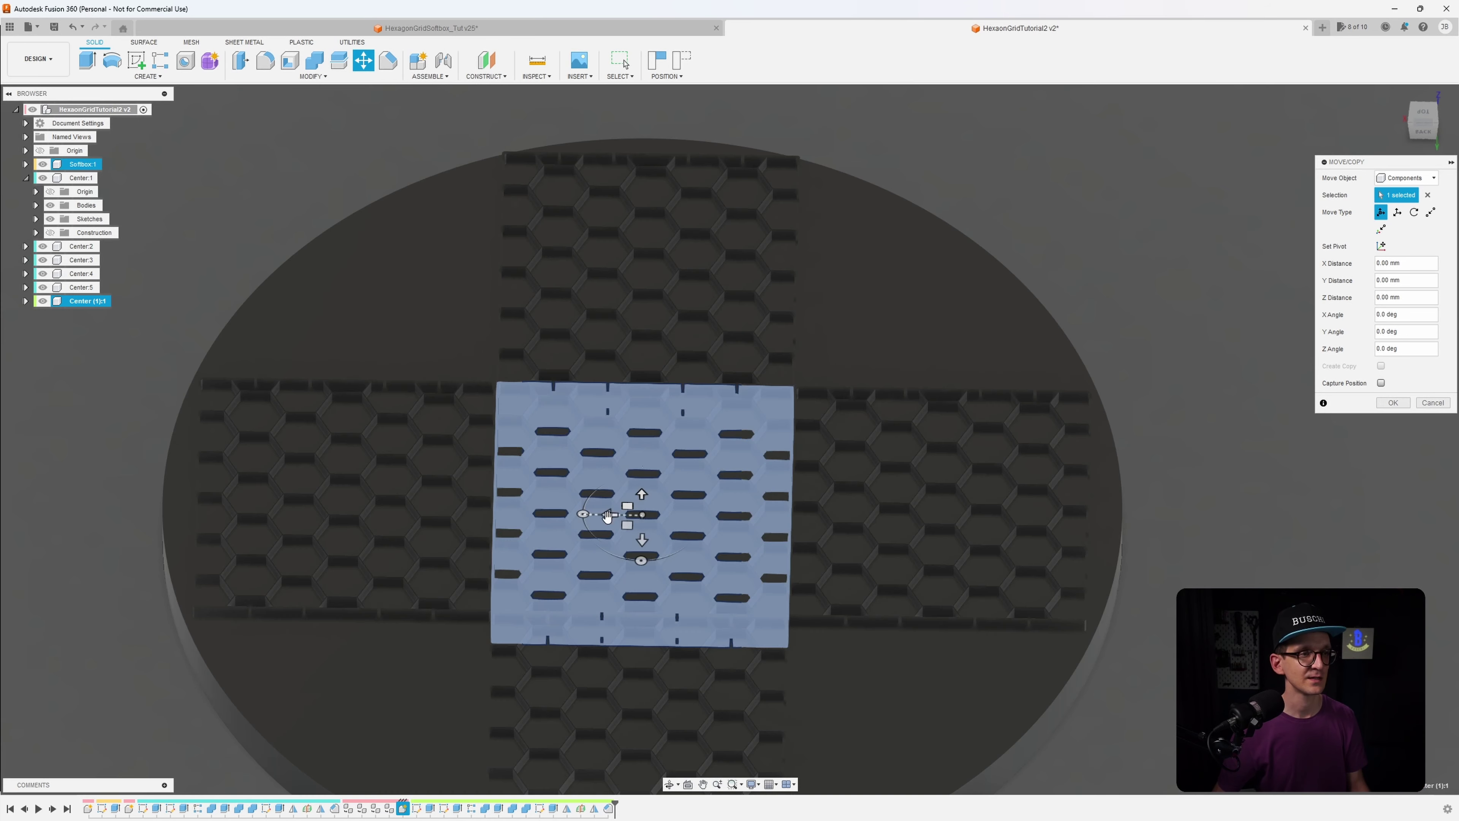
Move the pasted component one tile sideways and -180 mm along Y, filling an empty corner of the cross
left_click_drag(609, 513, 319, 490)
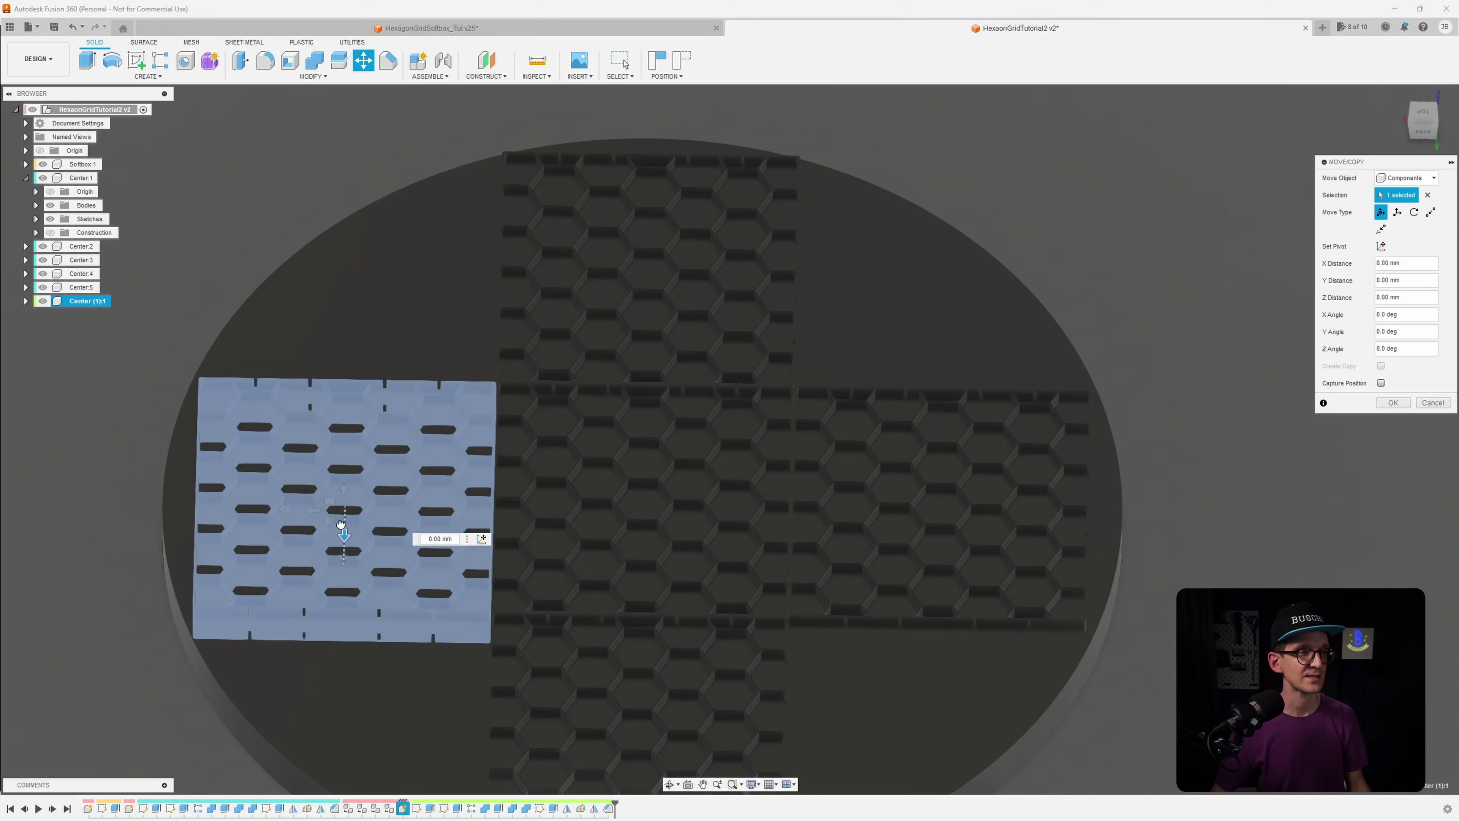
left_click_drag(364, 522, 365, 305)
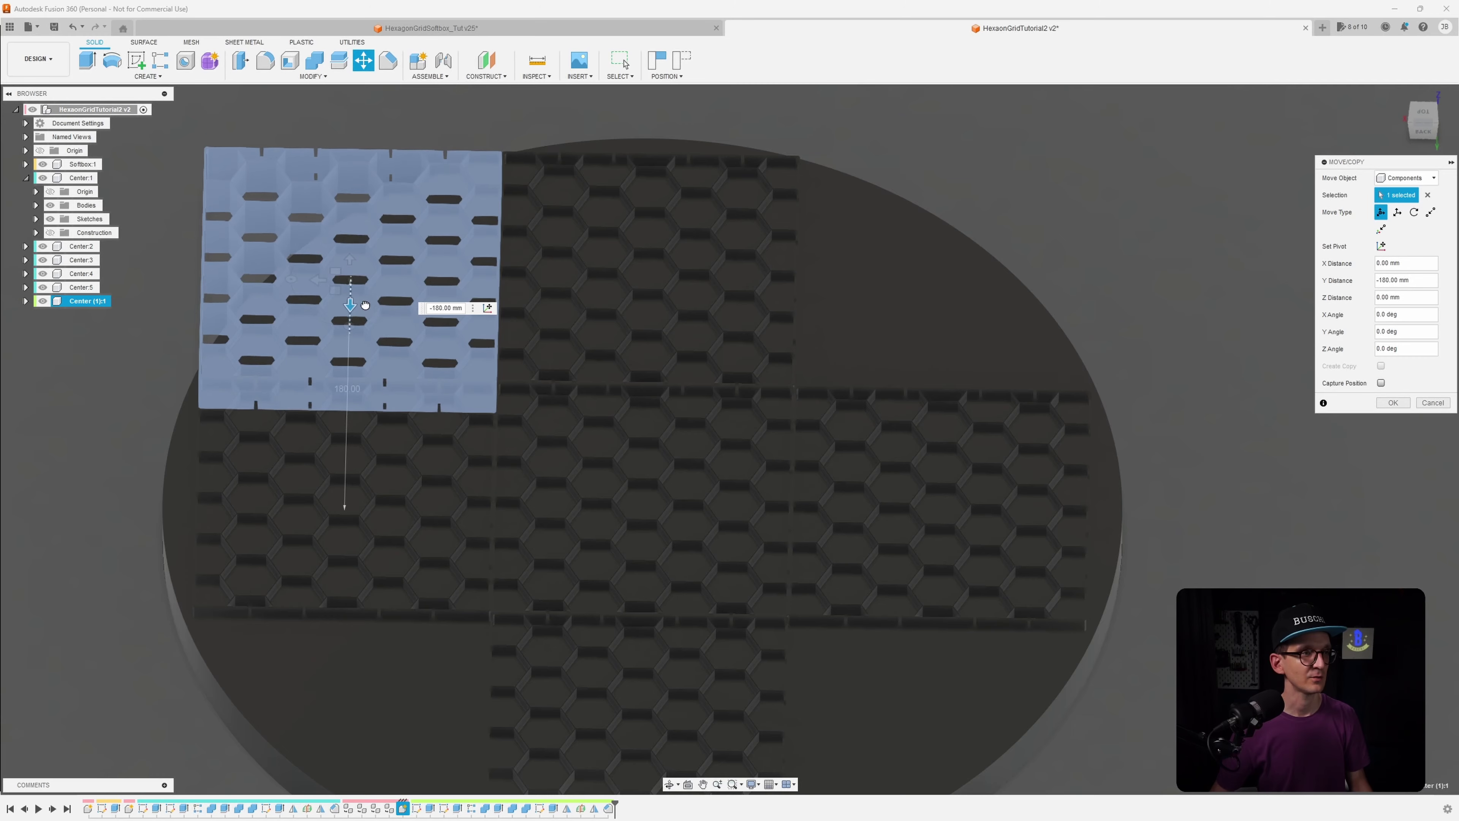
middle_click_drag(524, 368, 1199, 352, "shift")
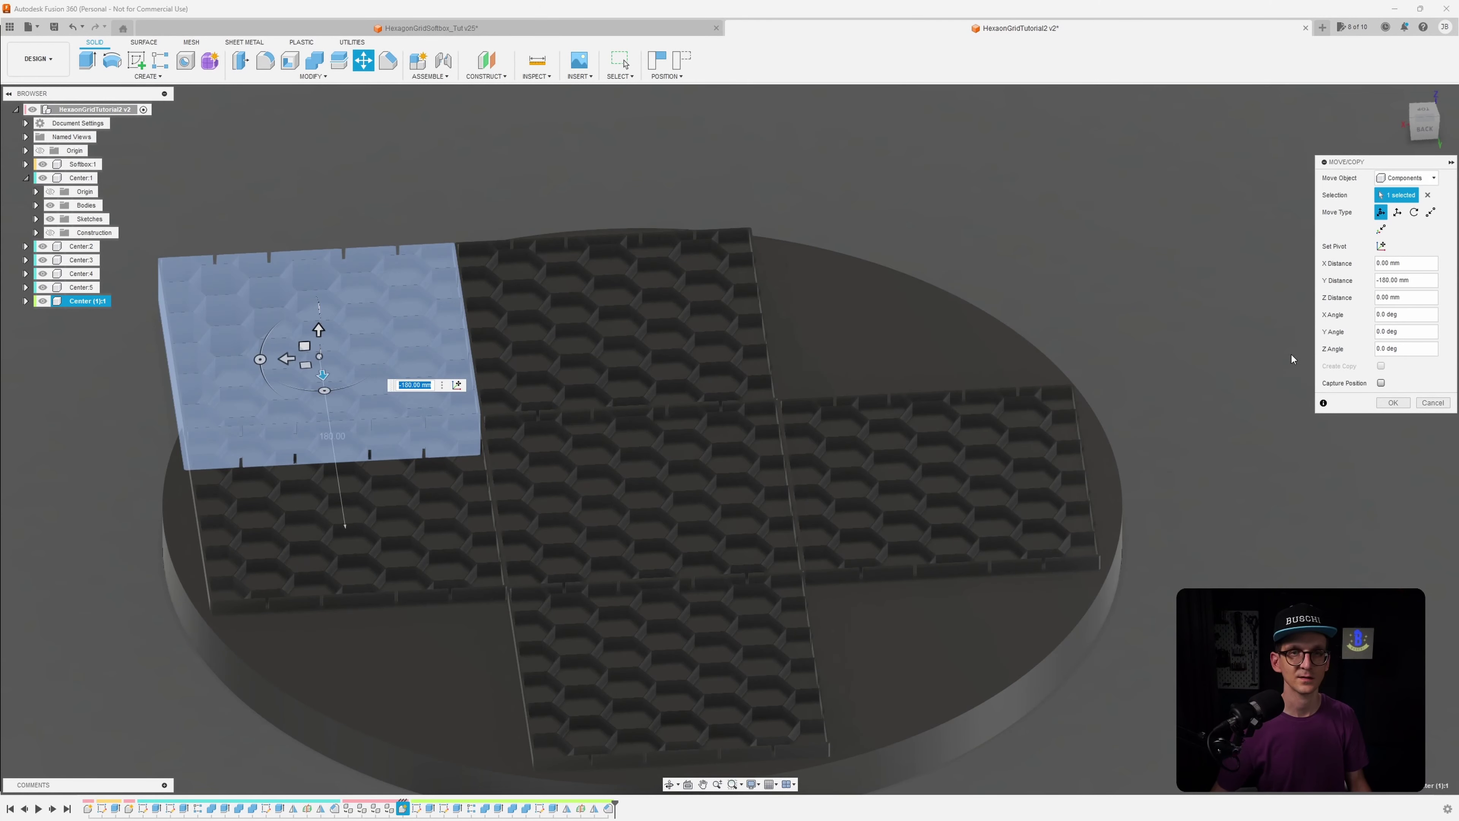
left_click(1393, 402)
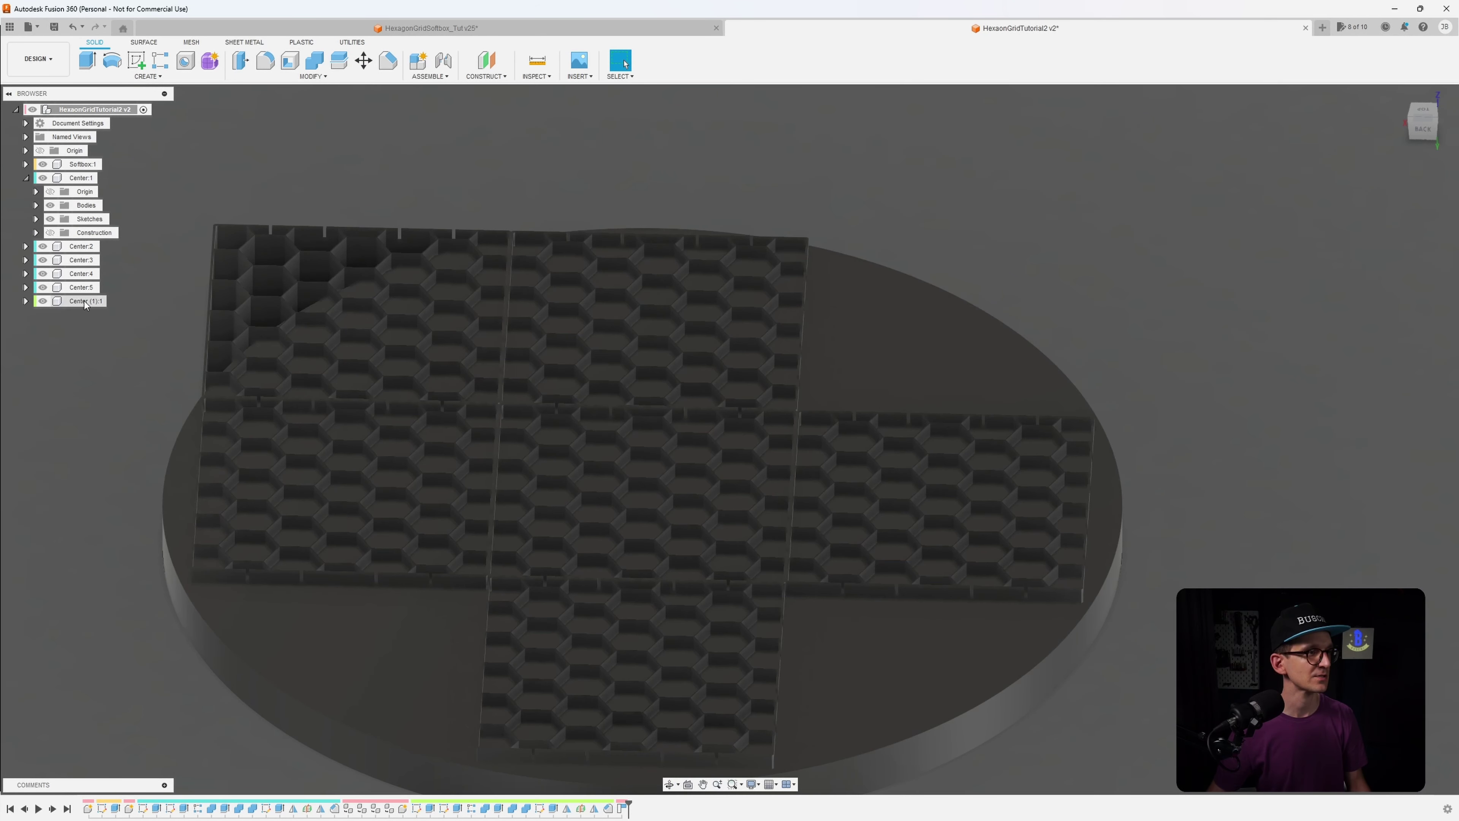
Rename the new component in the corner position as Corner
left_click(85, 301)
left_click(92, 302)
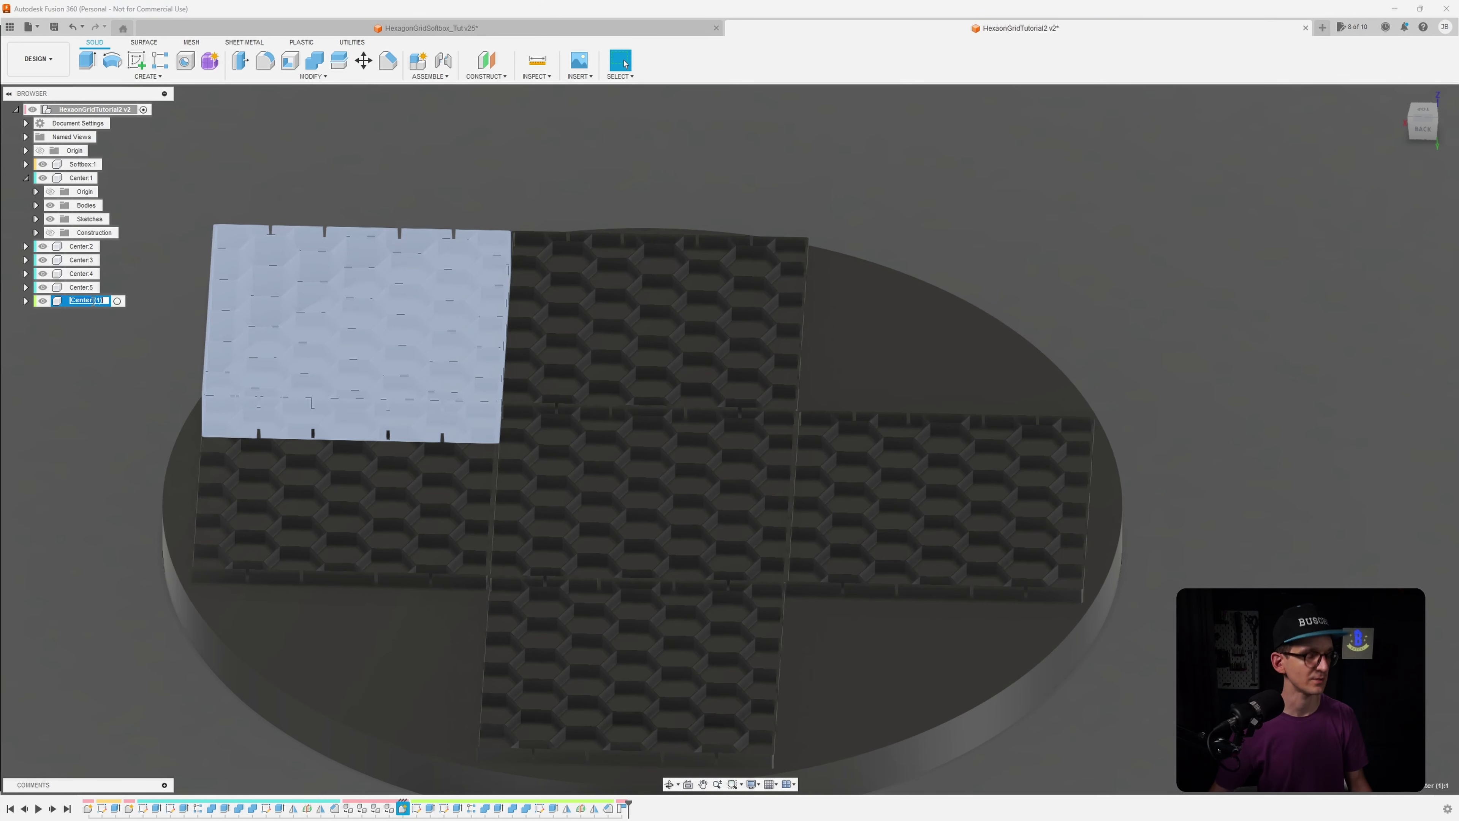
key("Return")
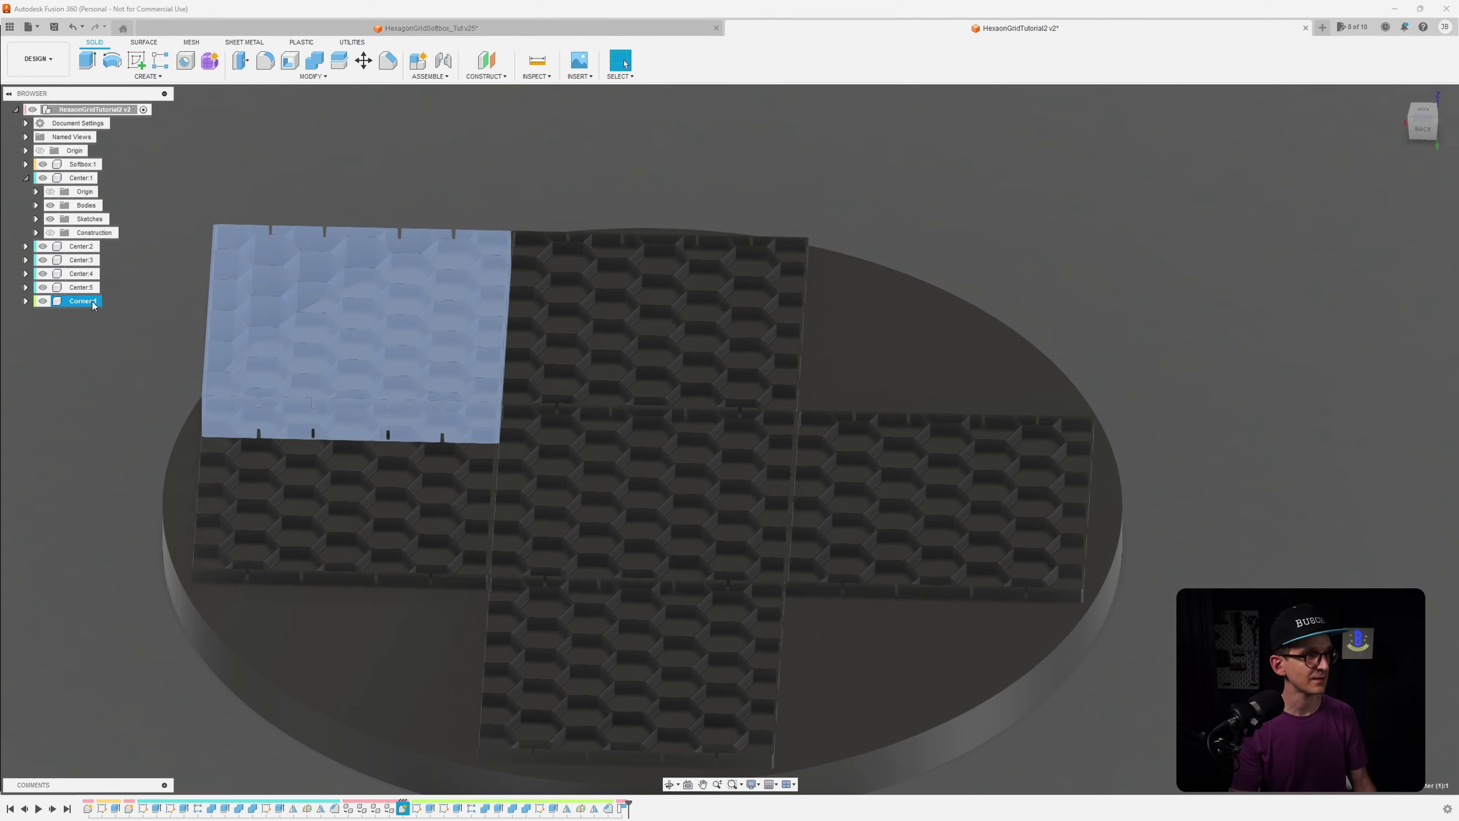
Move the Softbox component 10 mm along Z, without creating a copy
middle_click_drag(258, 334, 712, 445, "shift")
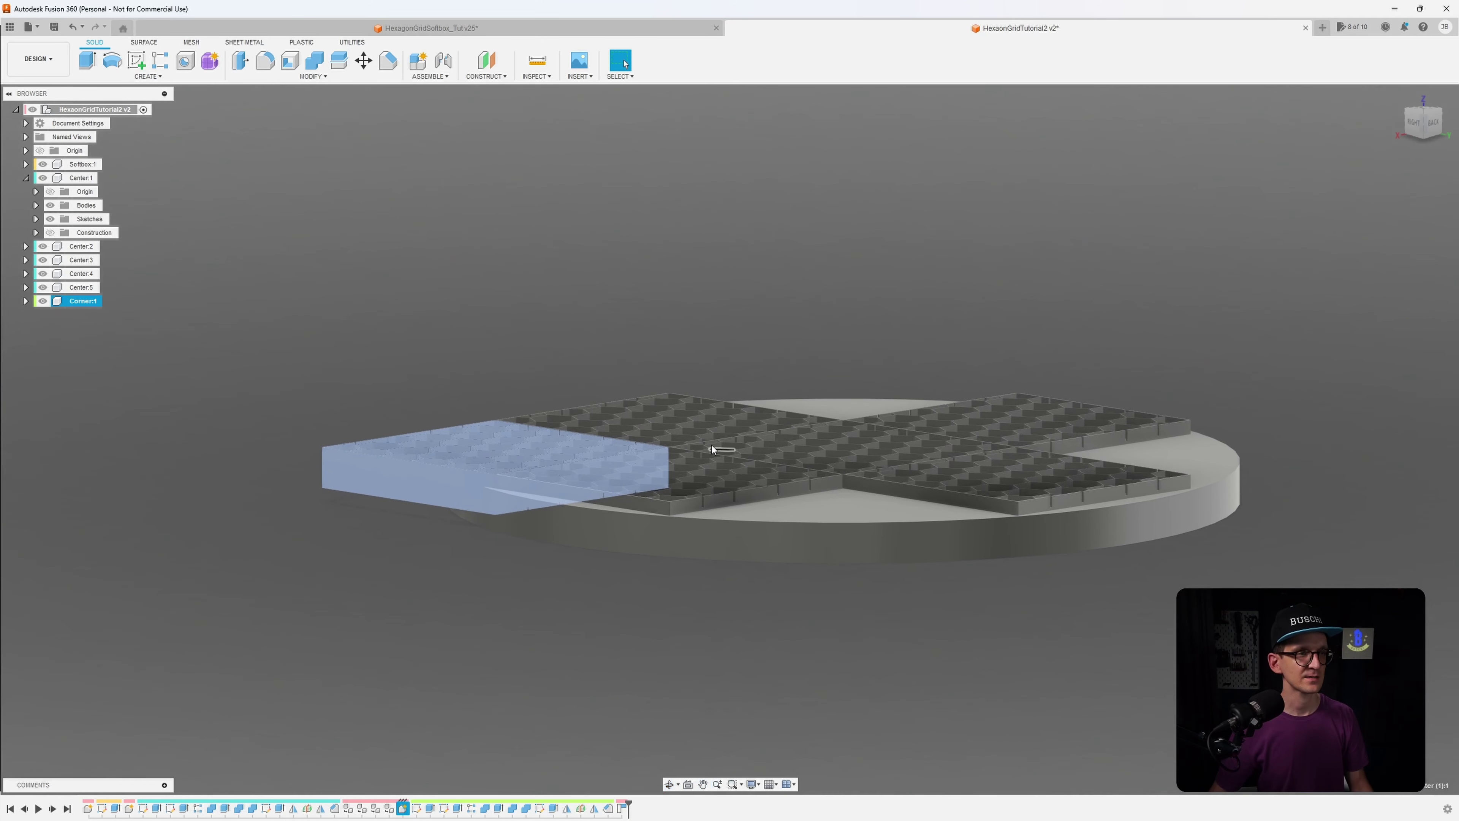
left_click(86, 180)
left_click(81, 165)
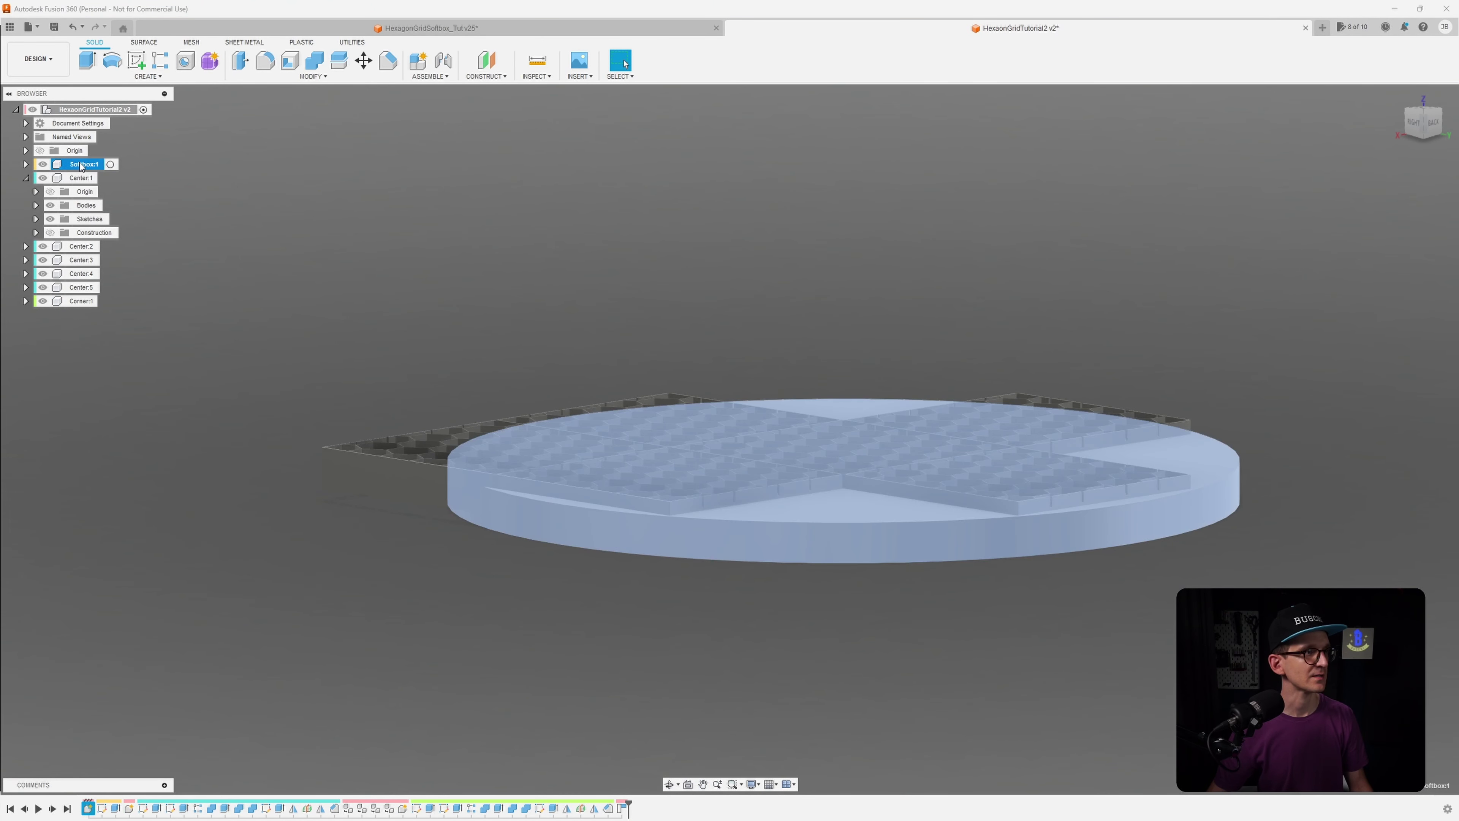
key("m")
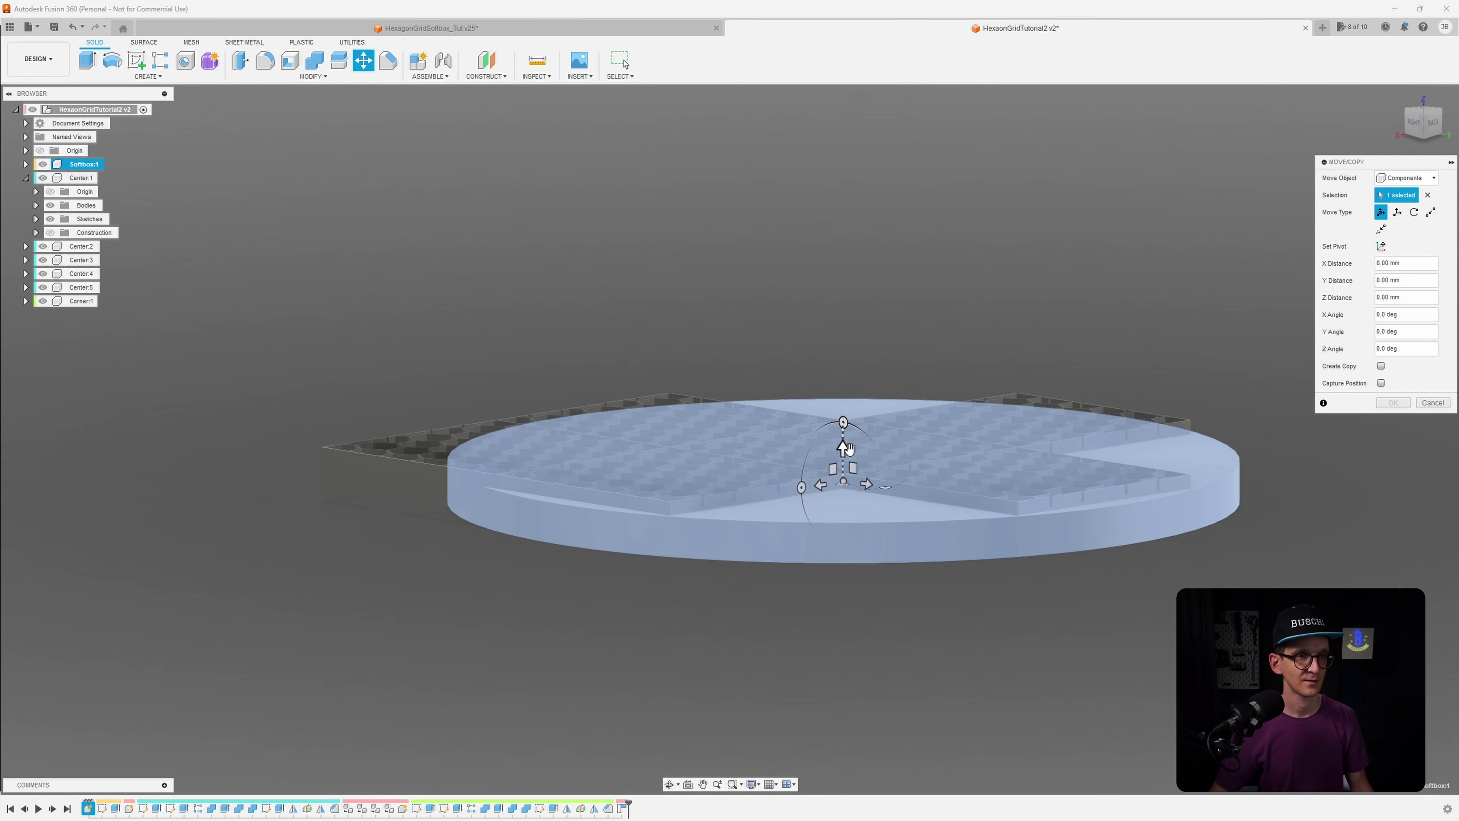
left_click_drag(844, 451, 844, 437)
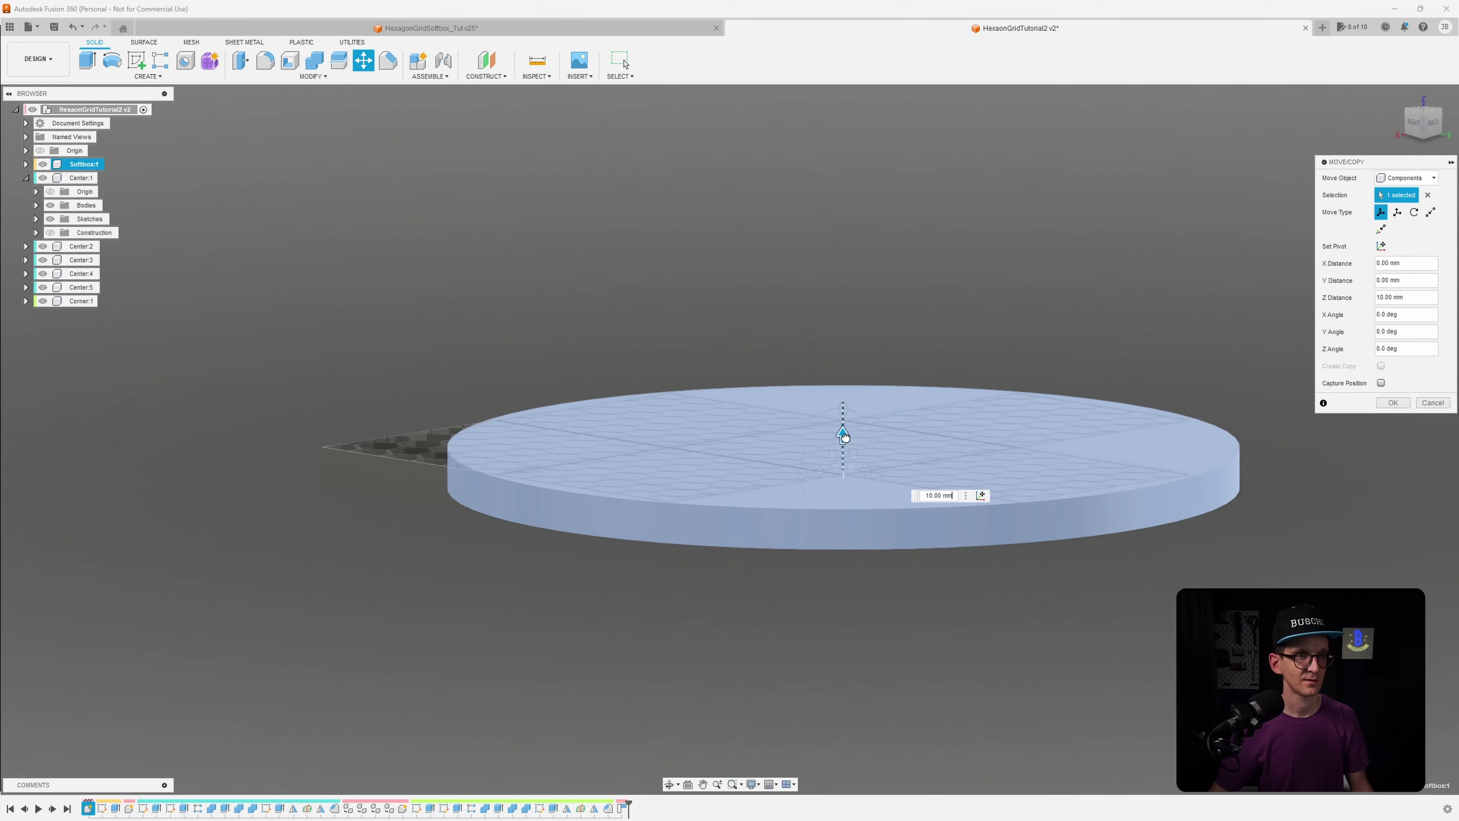
left_click(1387, 405)
Save the design as a new version
middle_click_drag(837, 416, 626, 430, "shift")
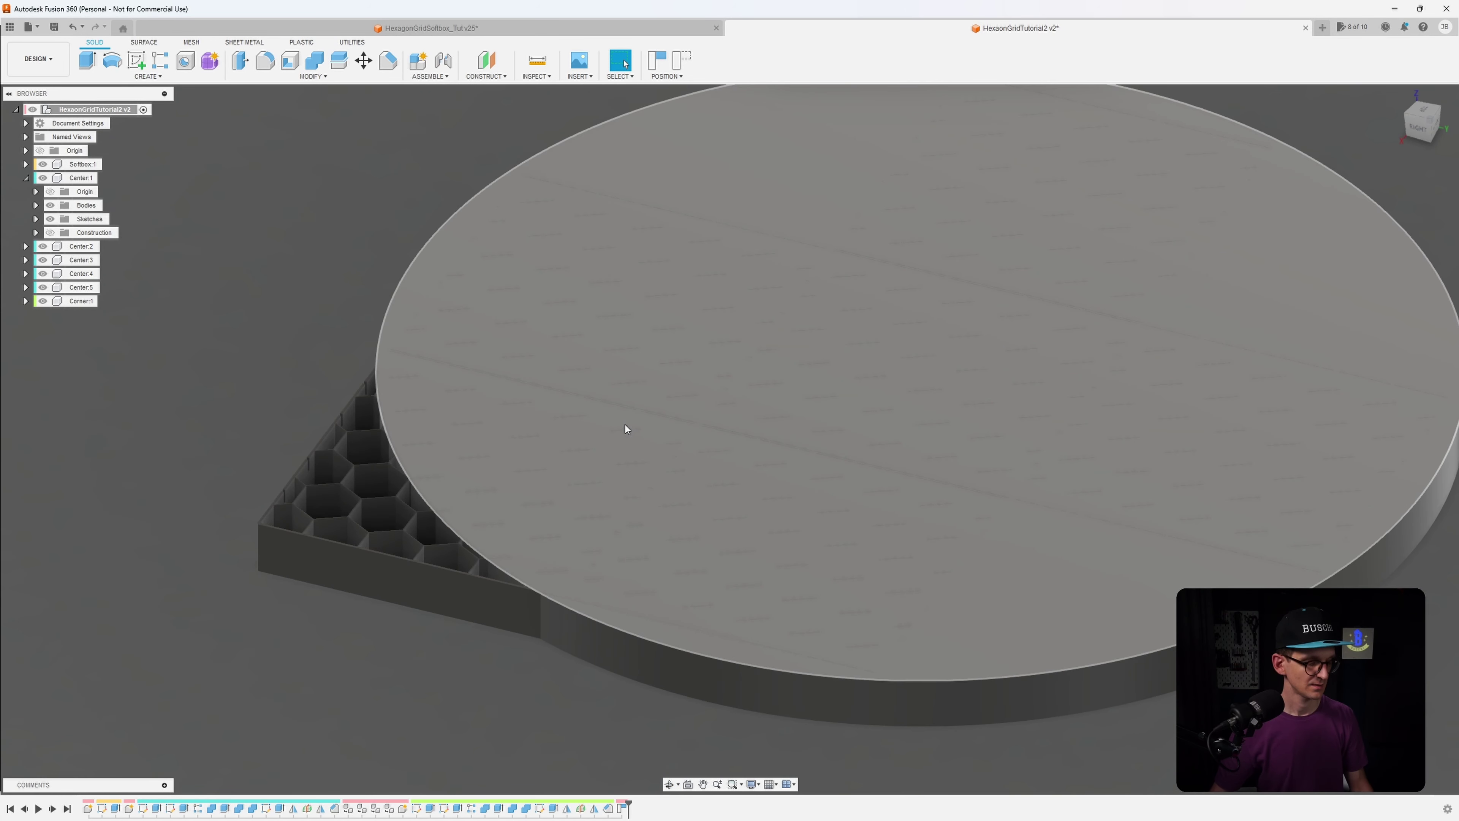
key("ctrl+s")
left_click(731, 452)
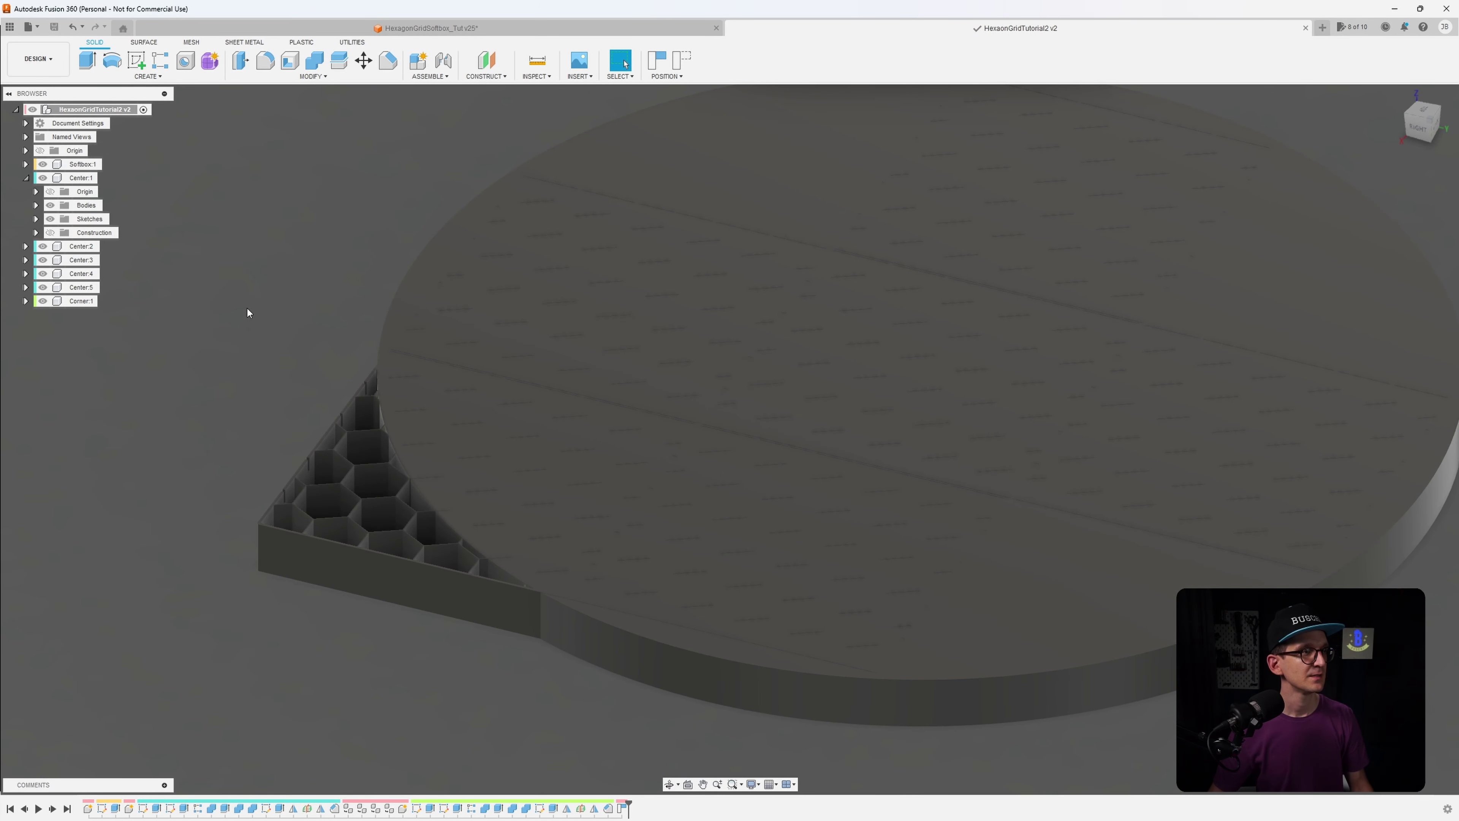
Start the Combine command and capture the current positions of the moved components
left_click(74, 301)
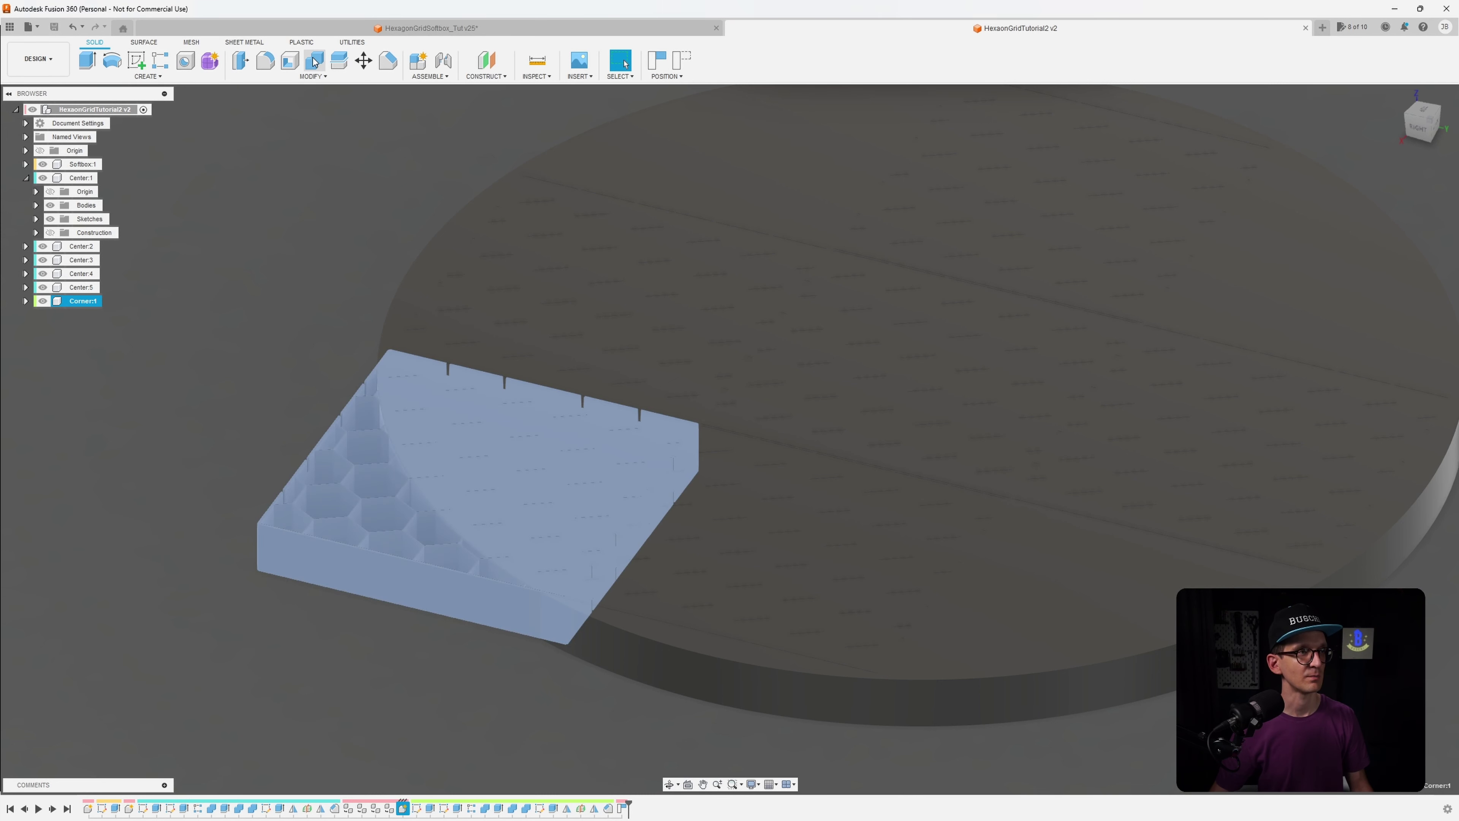
left_click(625, 63)
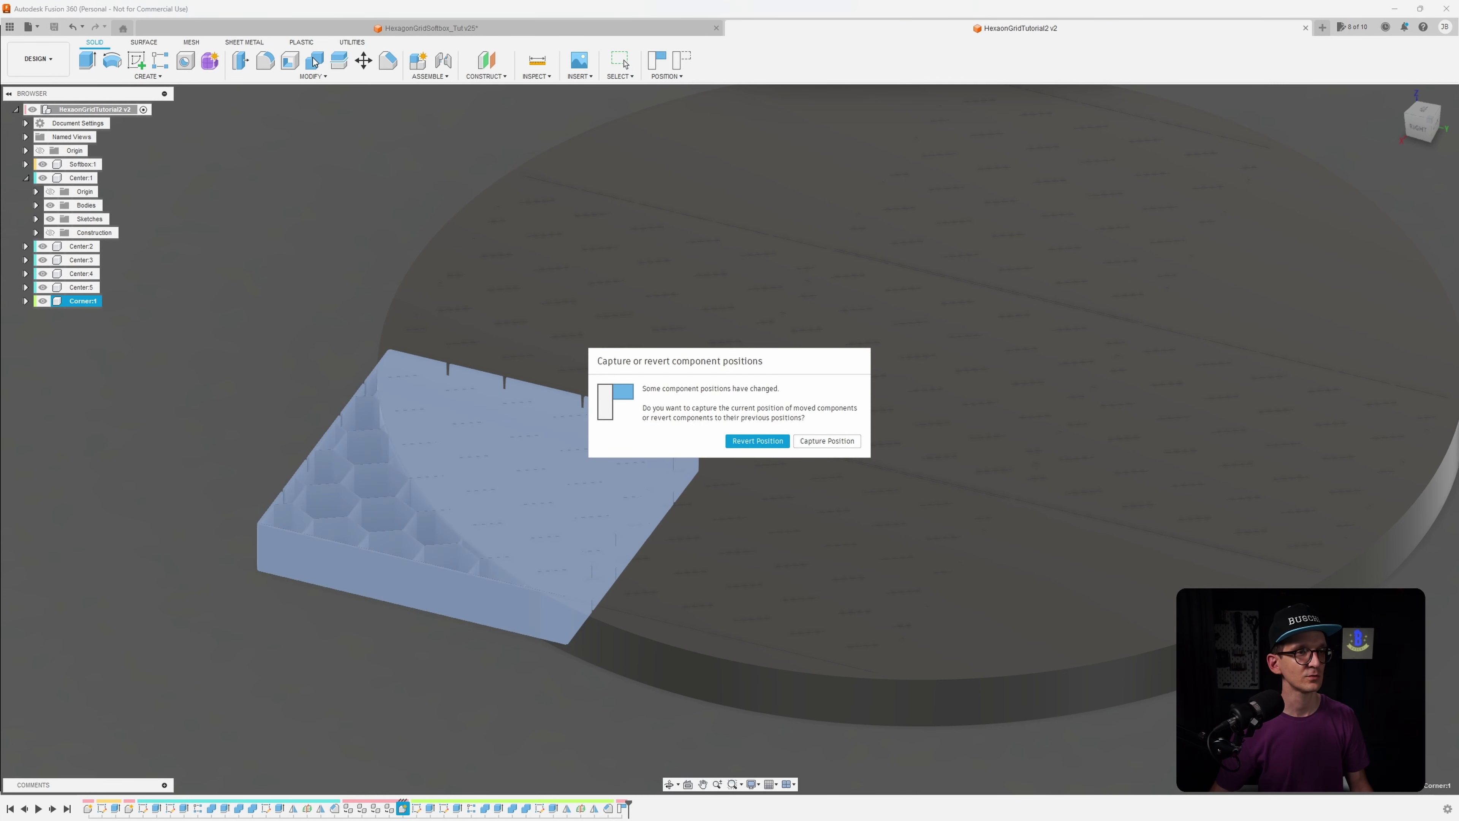
left_click(813, 440)
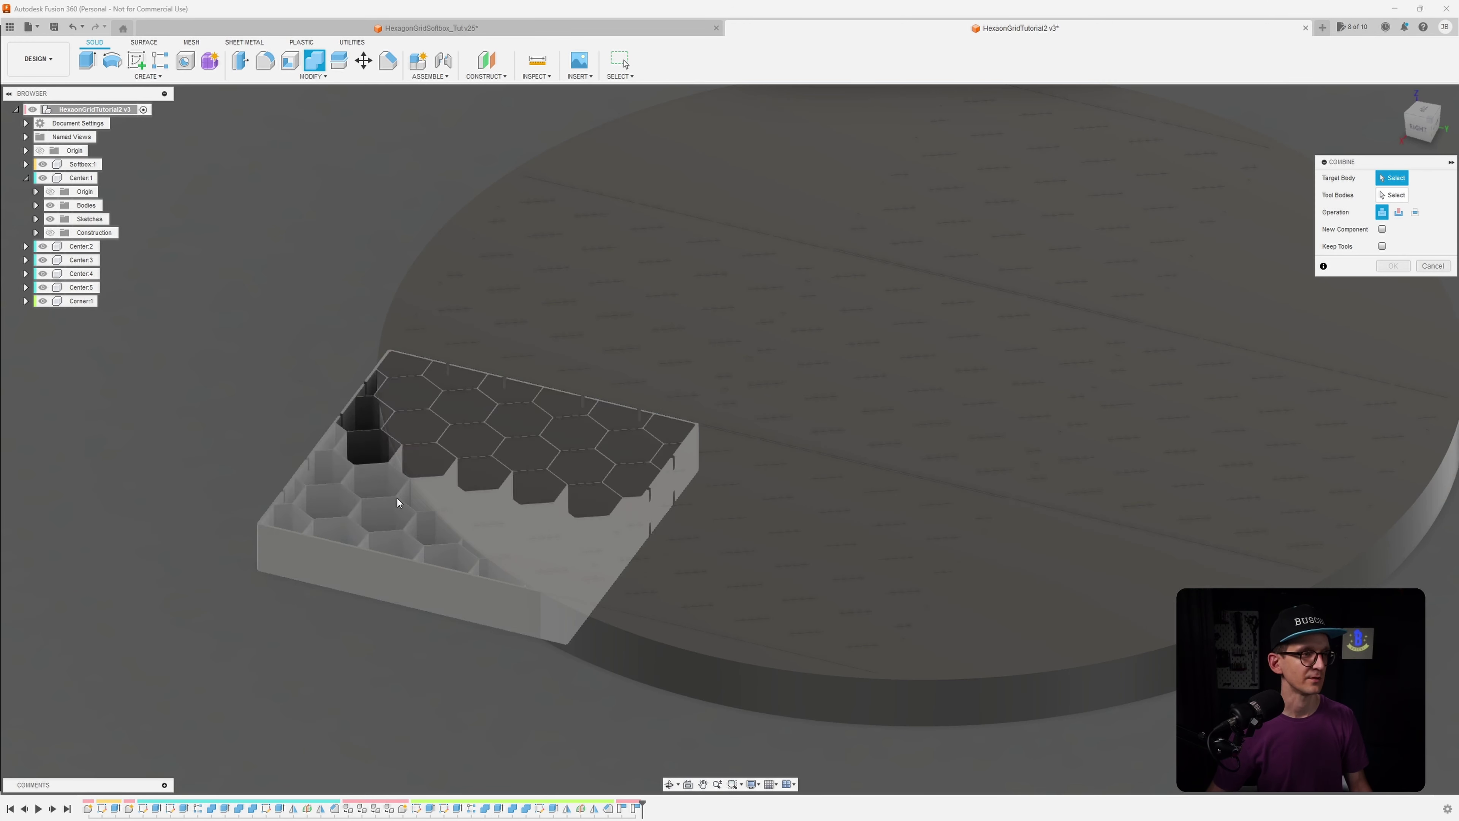
Intersect the Corner tile's body with the Softbox body using Combine, with Keep Tools enabled
left_click(410, 477)
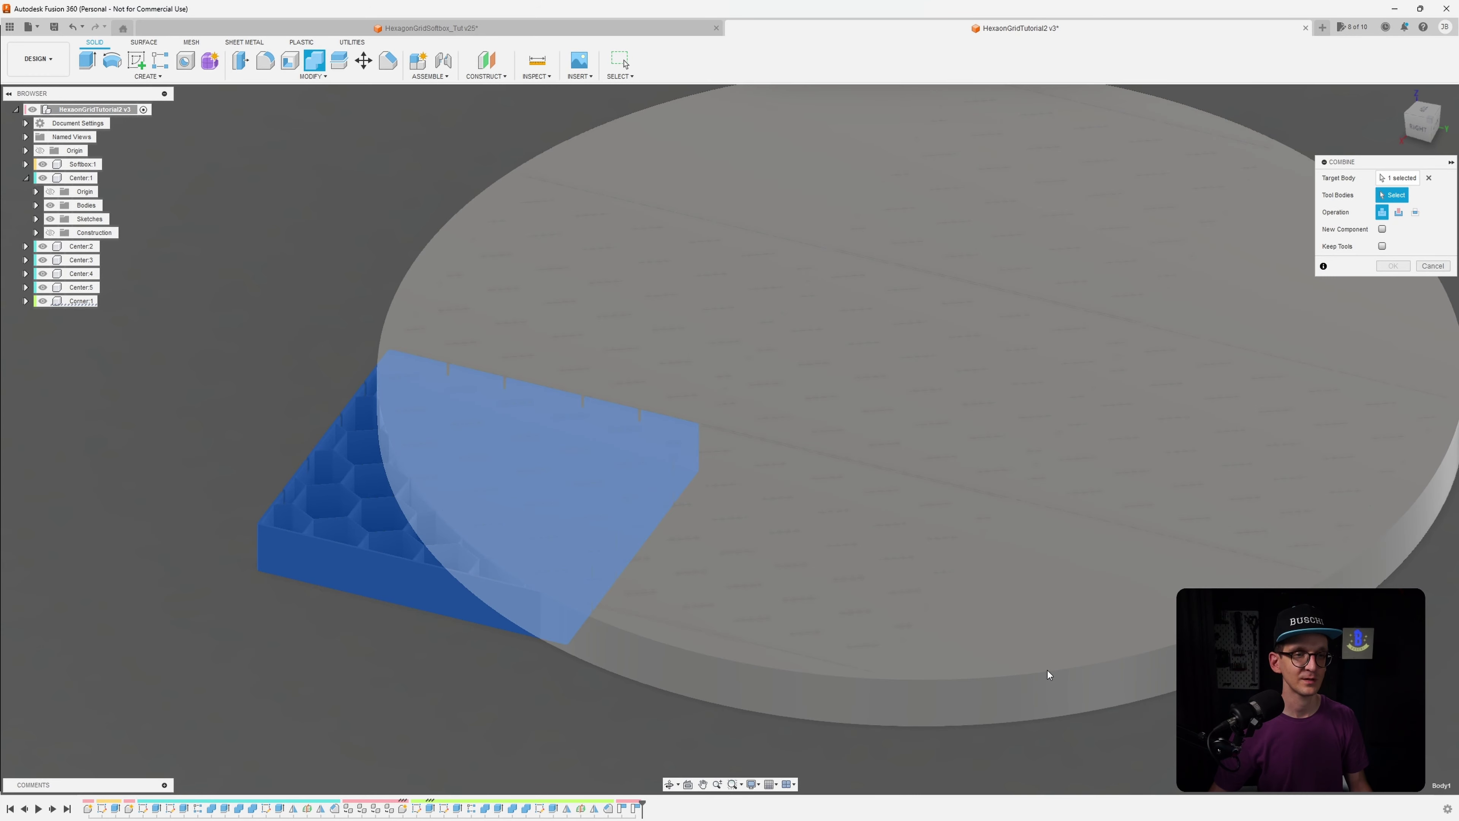
left_click(1050, 675)
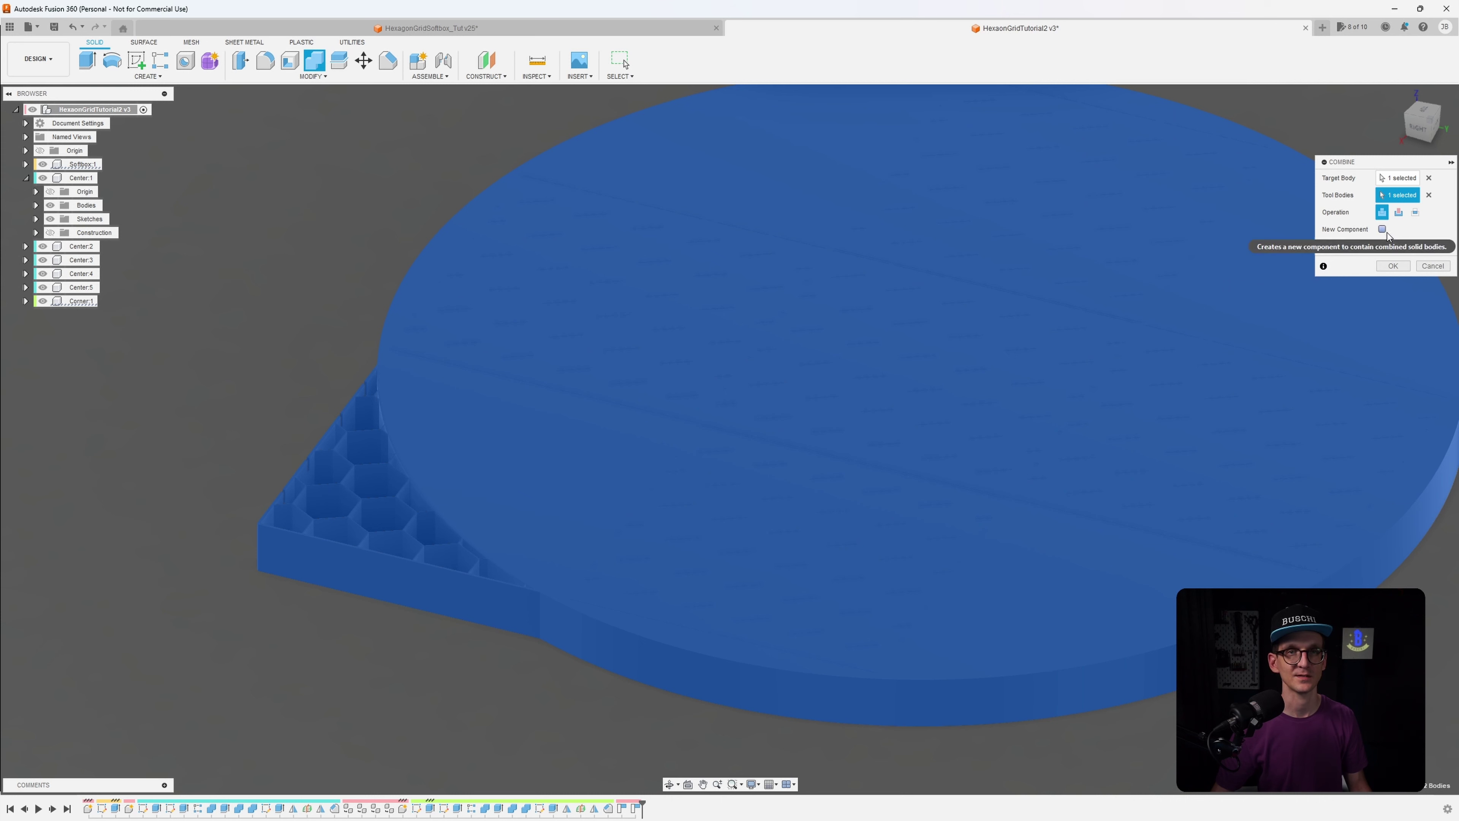
left_click(1416, 212)
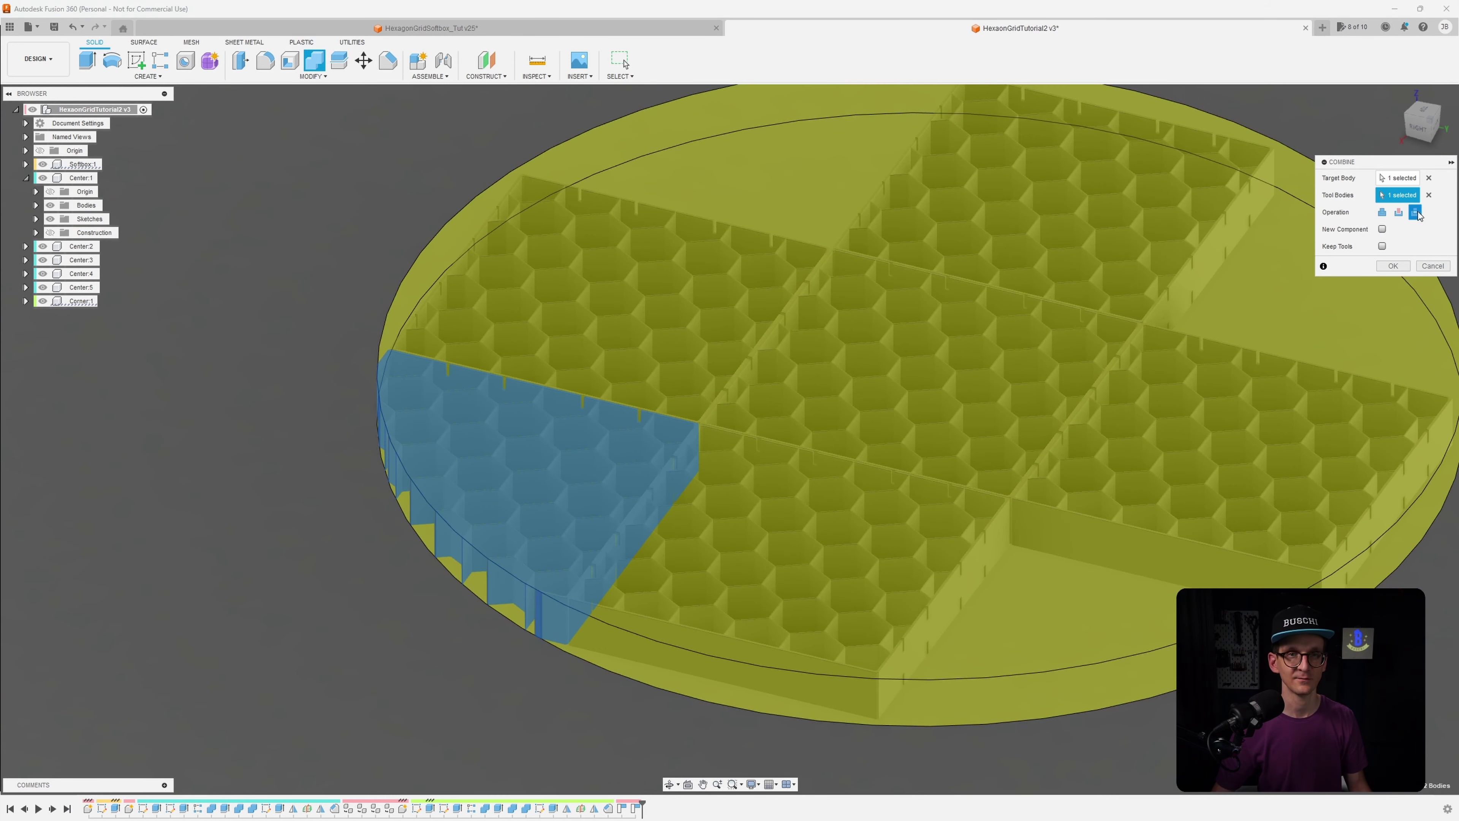
left_click(1381, 246)
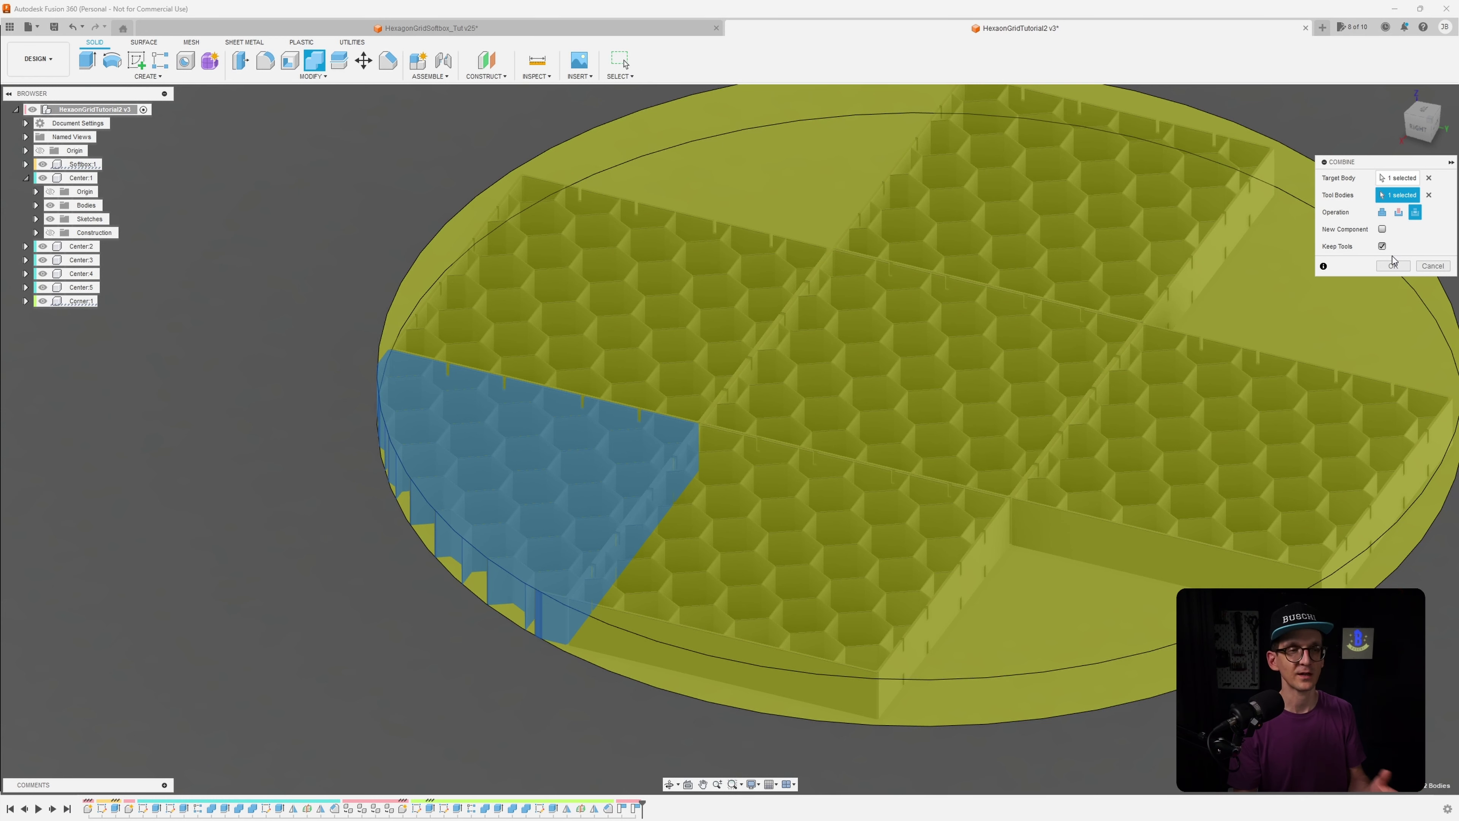
left_click(1391, 266)
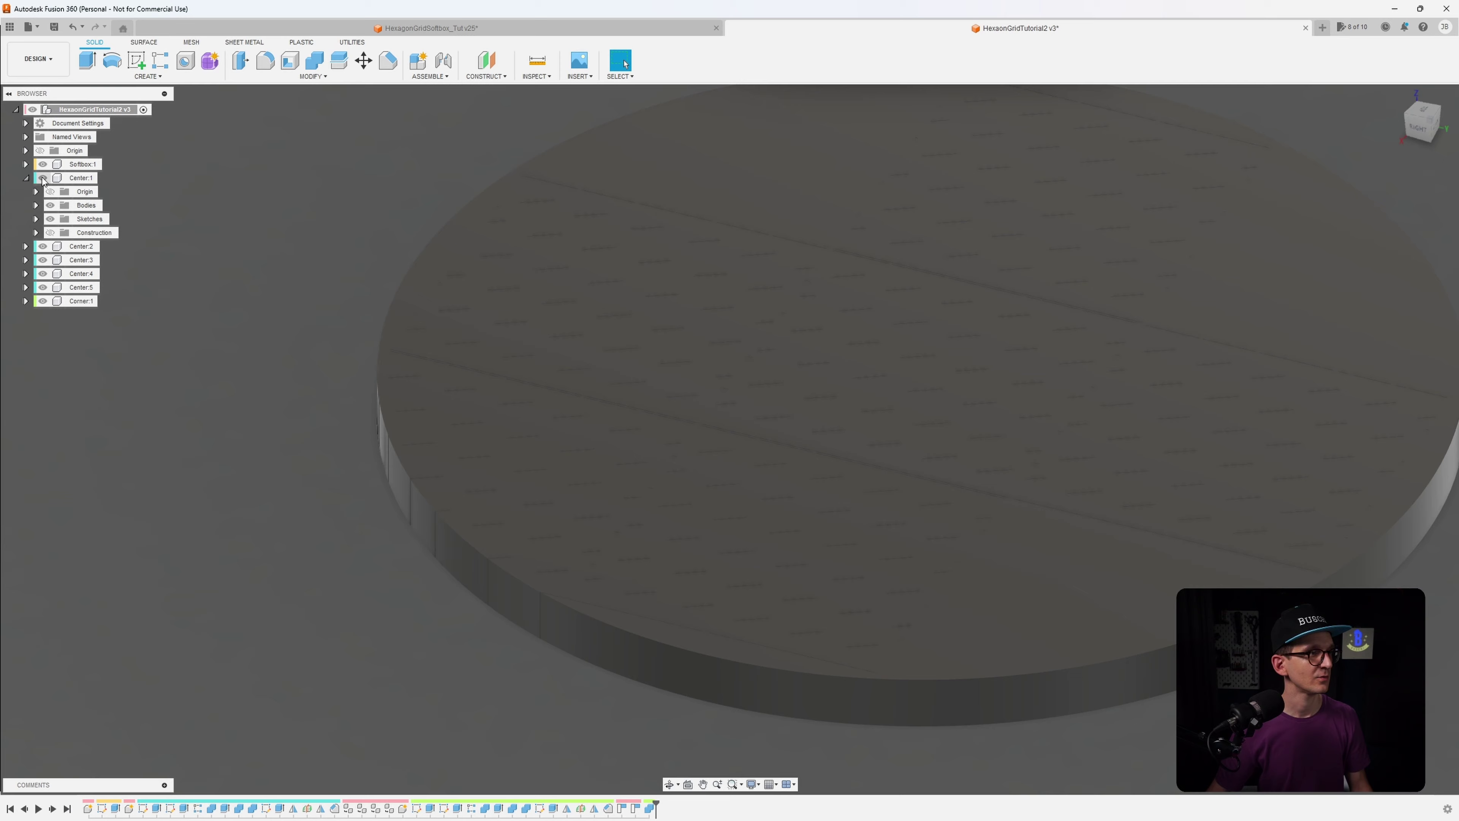
Hide the Softbox component and examine the cut cells along the corner tile's curved edge
left_click(43, 179)
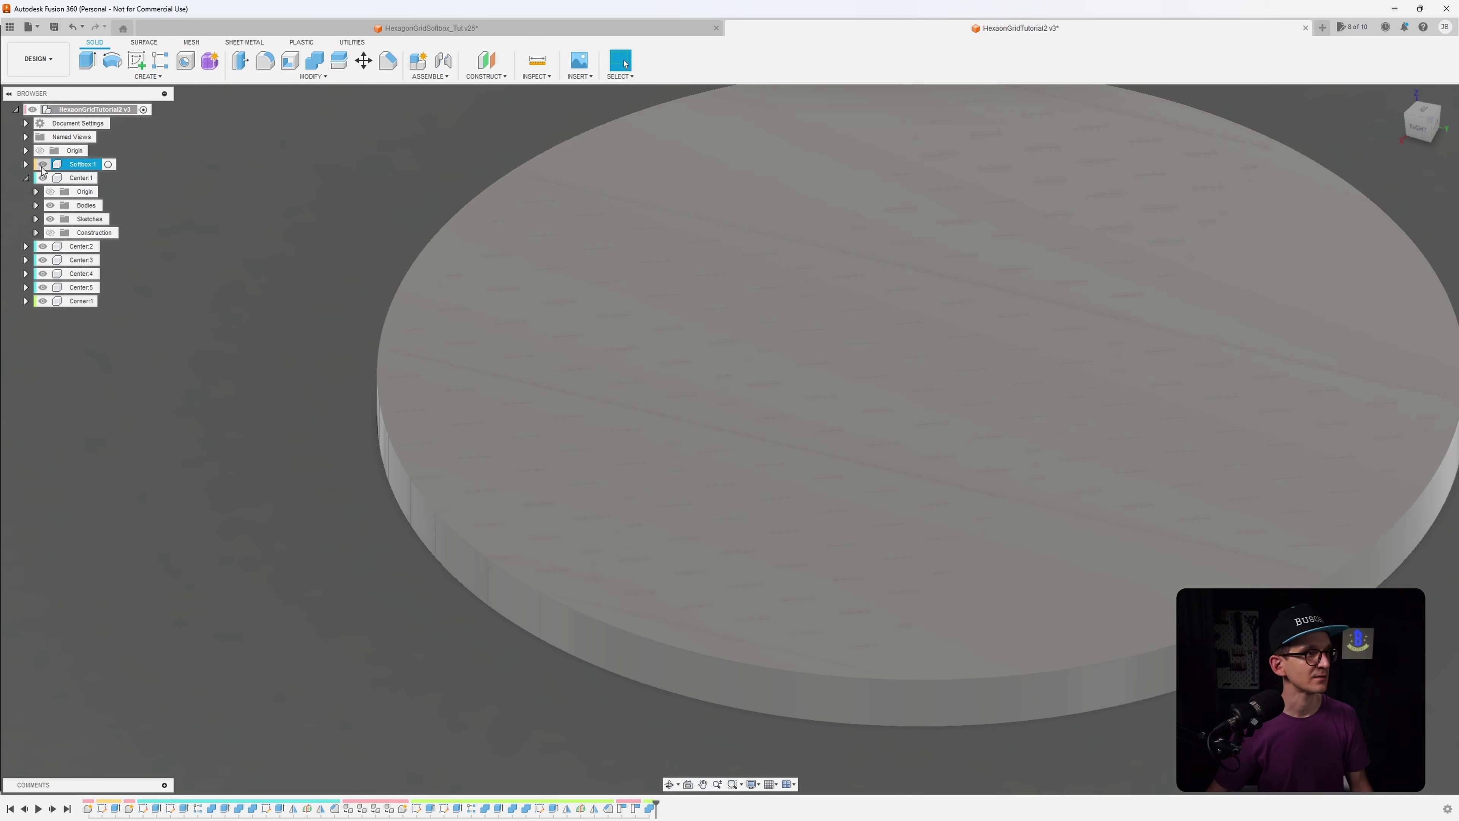
left_click(43, 164)
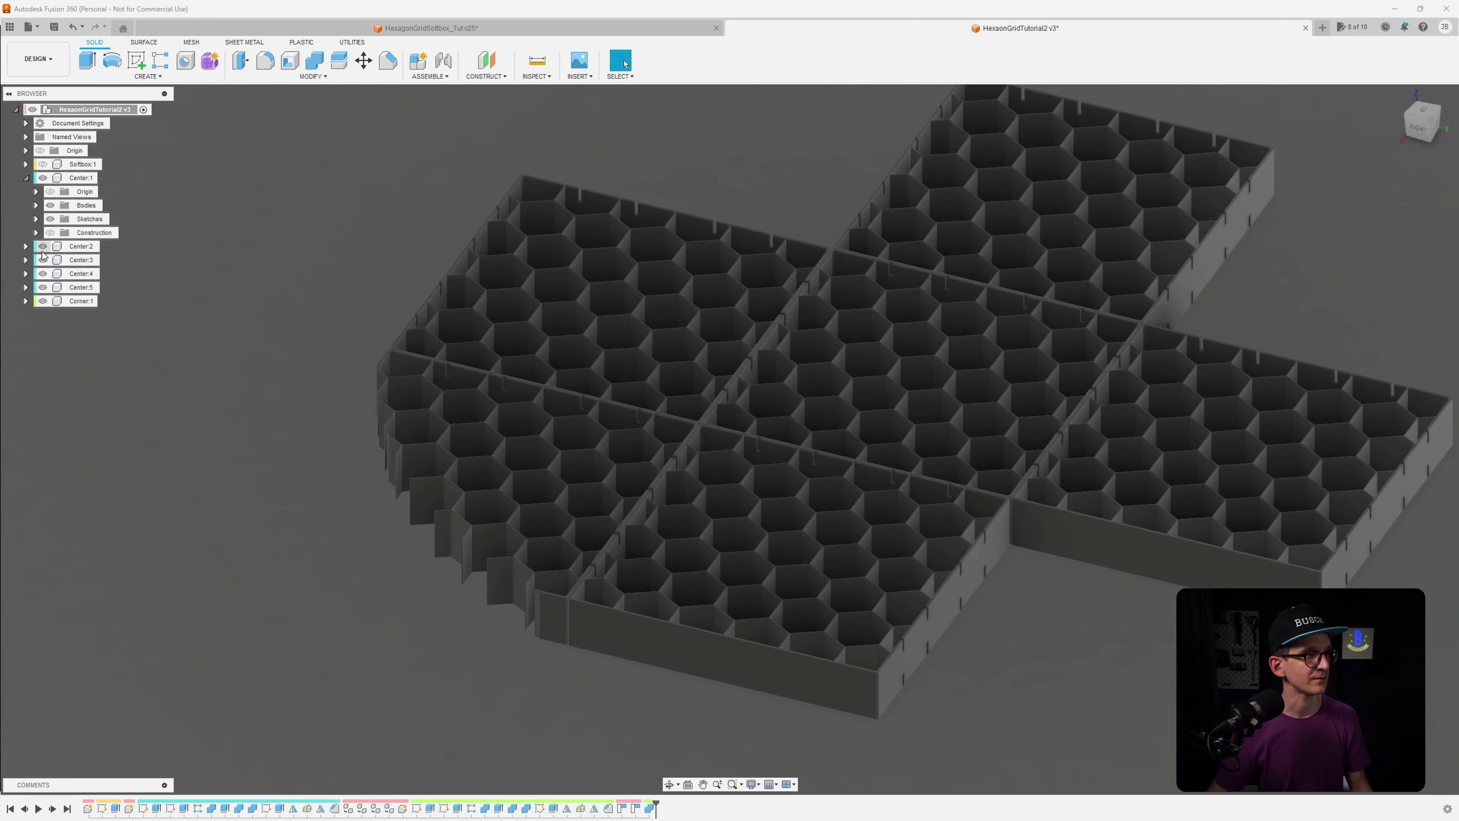
middle_click_drag(579, 482, 773, 550, "shift")
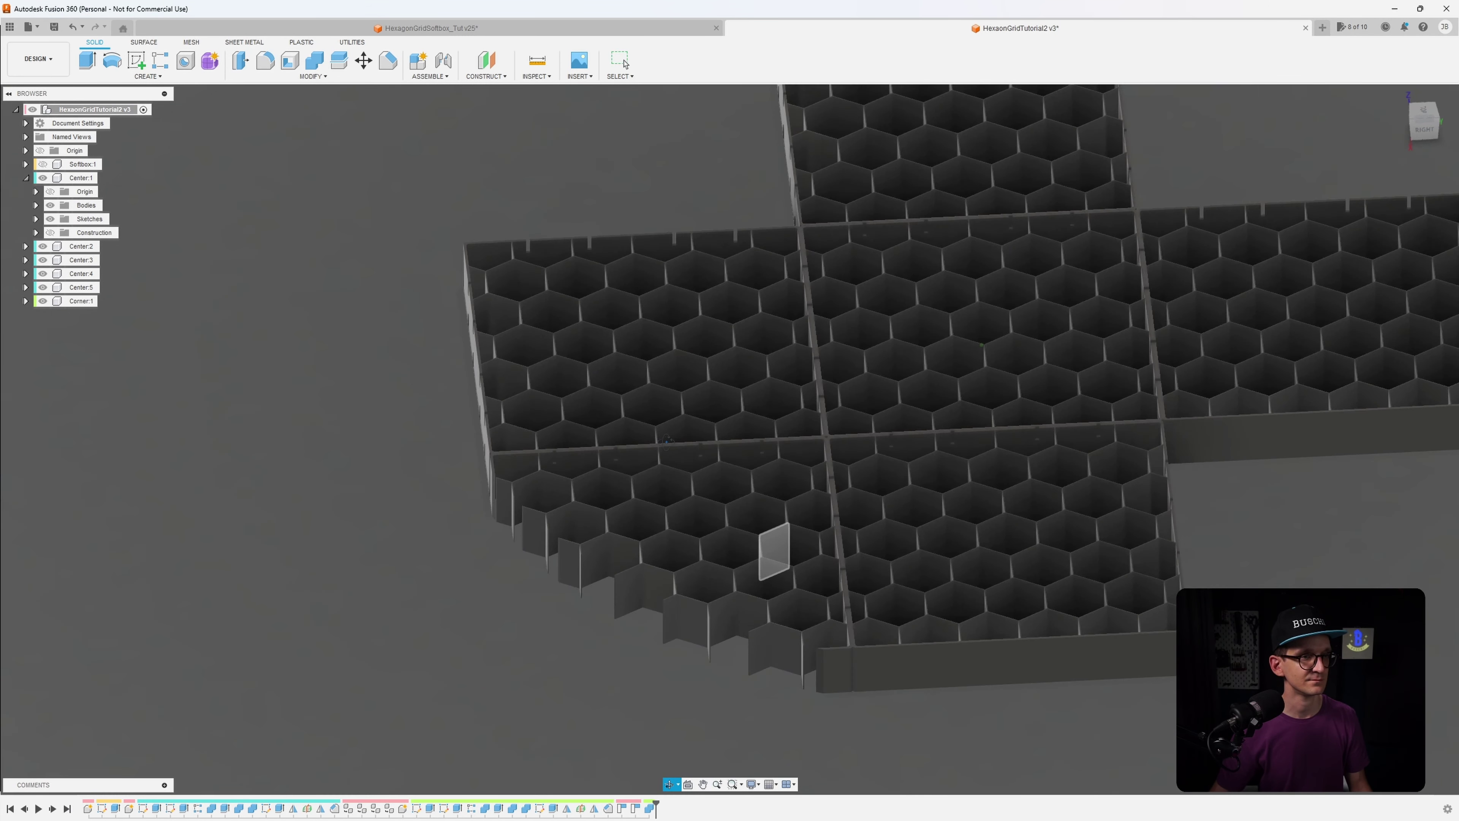
scroll(690, 486, "down", 1)
scroll(690, 486, "up", 3)
middle_click_drag(691, 486, 896, 541, "shift")
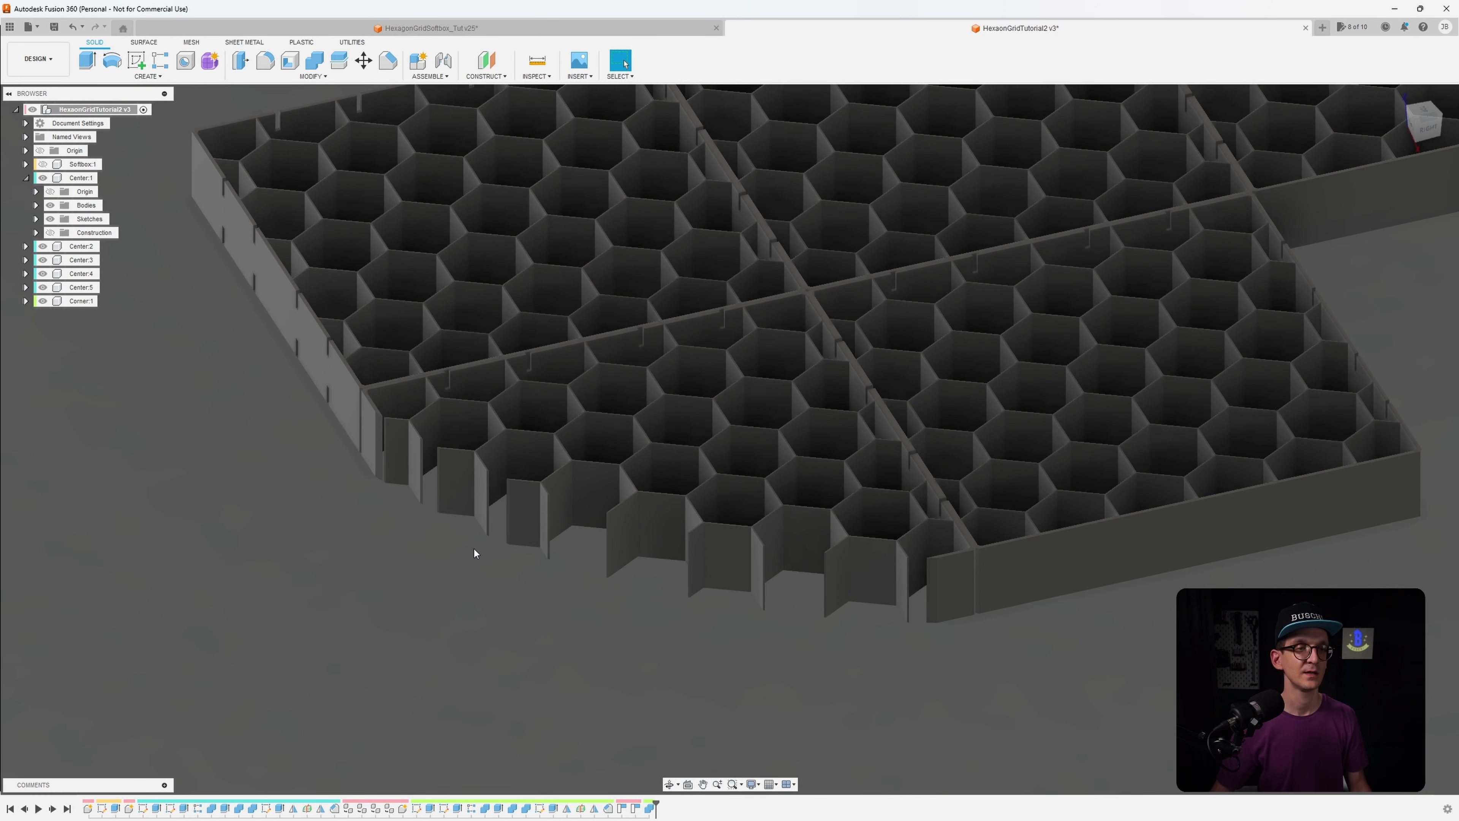
middle_click_drag(457, 537, 466, 543)
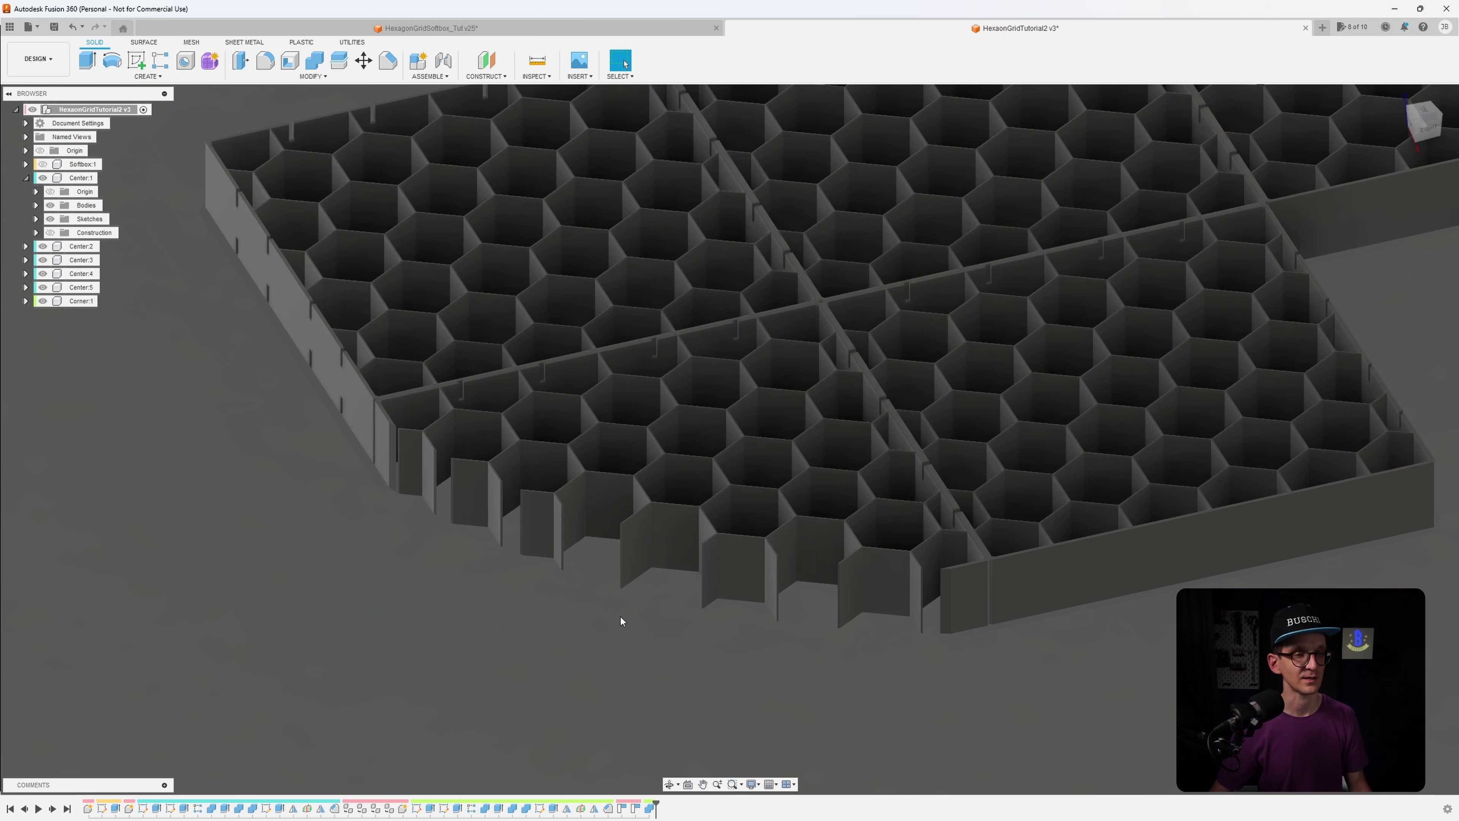
middle_click_drag(620, 615, 637, 640, "shift")
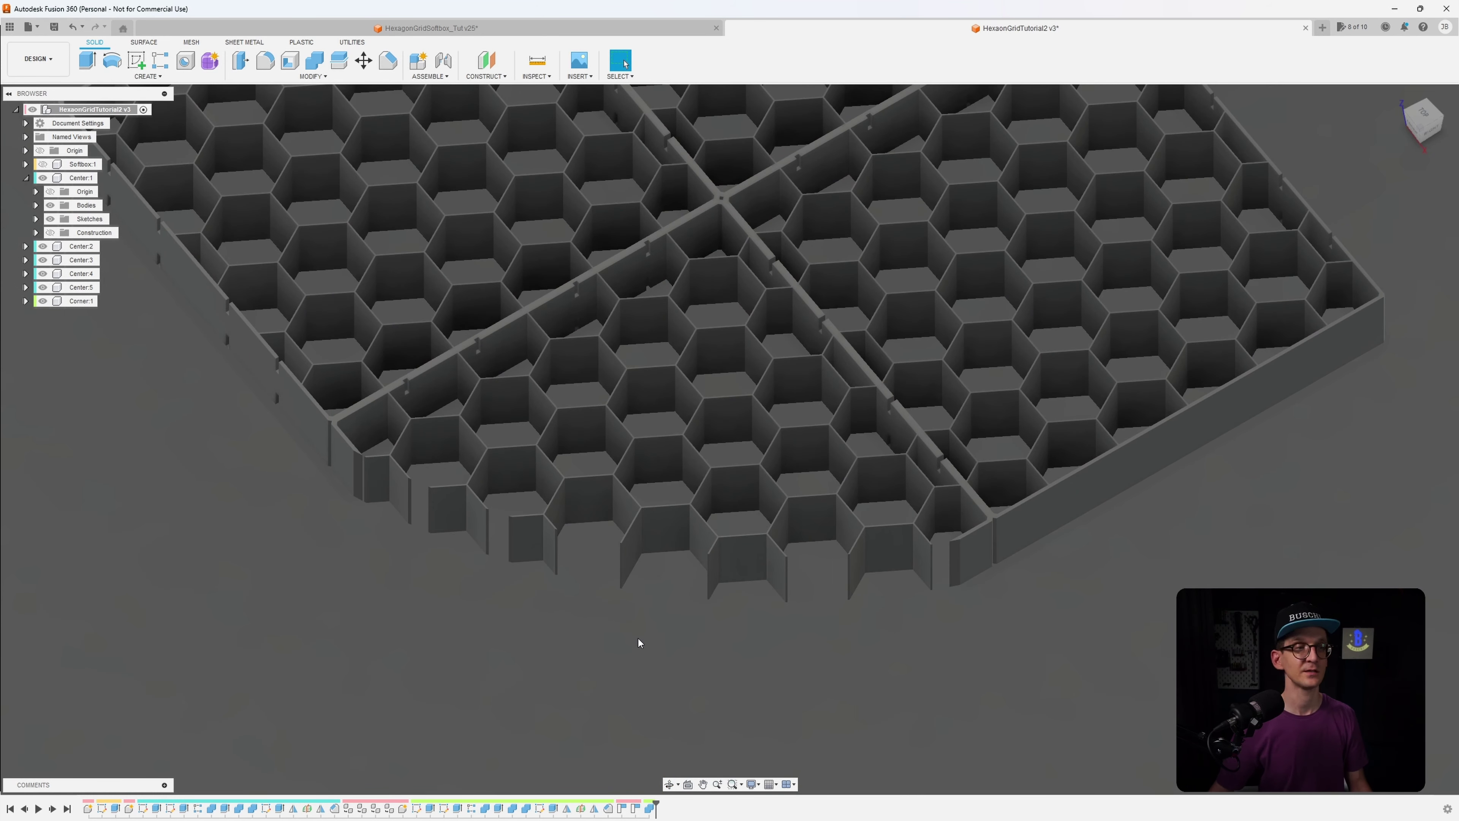
Activate the Corner component and check its Sketch1, Sketch2 and Sketch3, leaving all three hidden
double_click(78, 304)
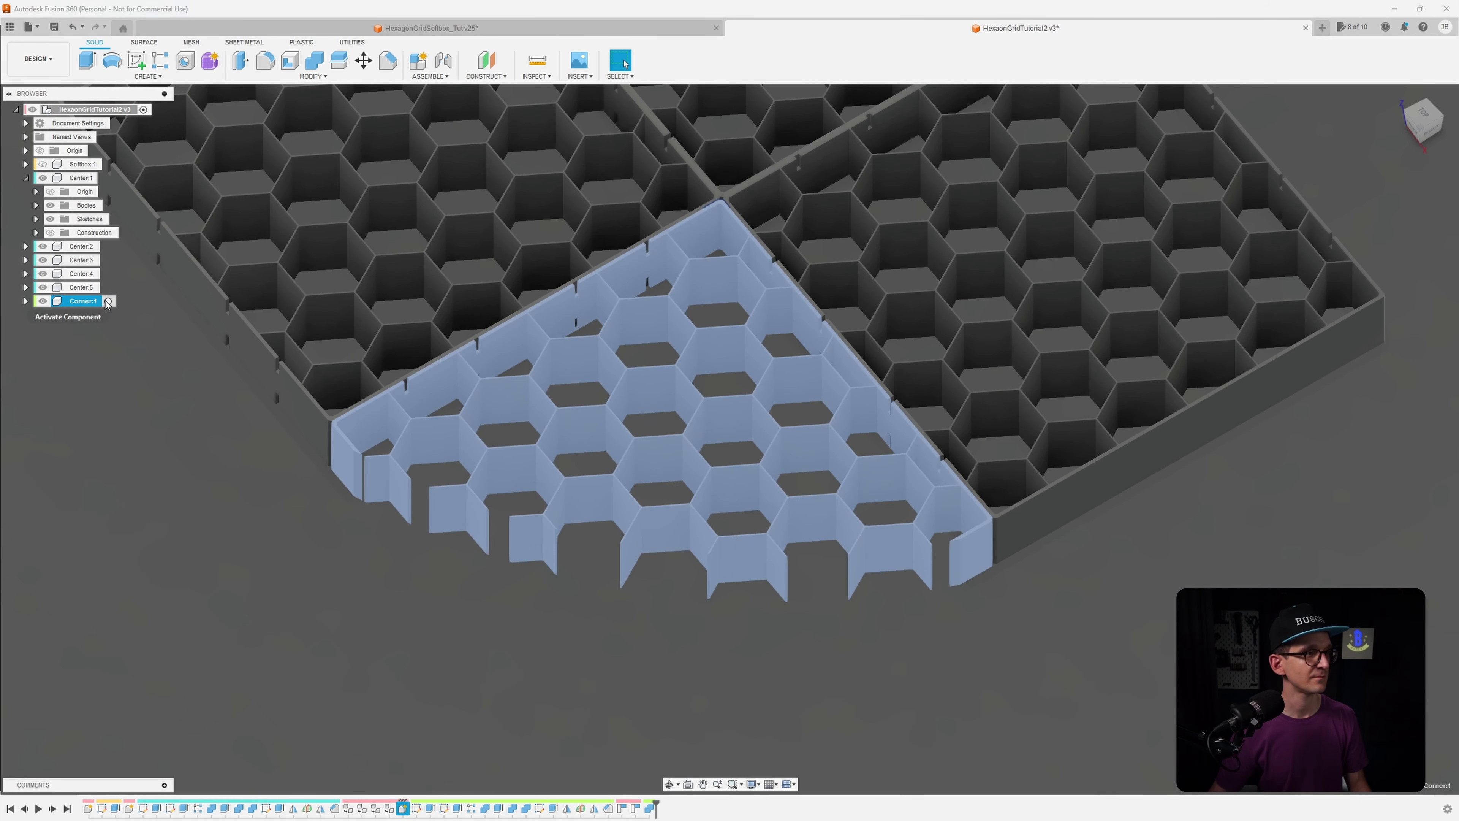
middle_click_drag(131, 361, 239, 410, "shift")
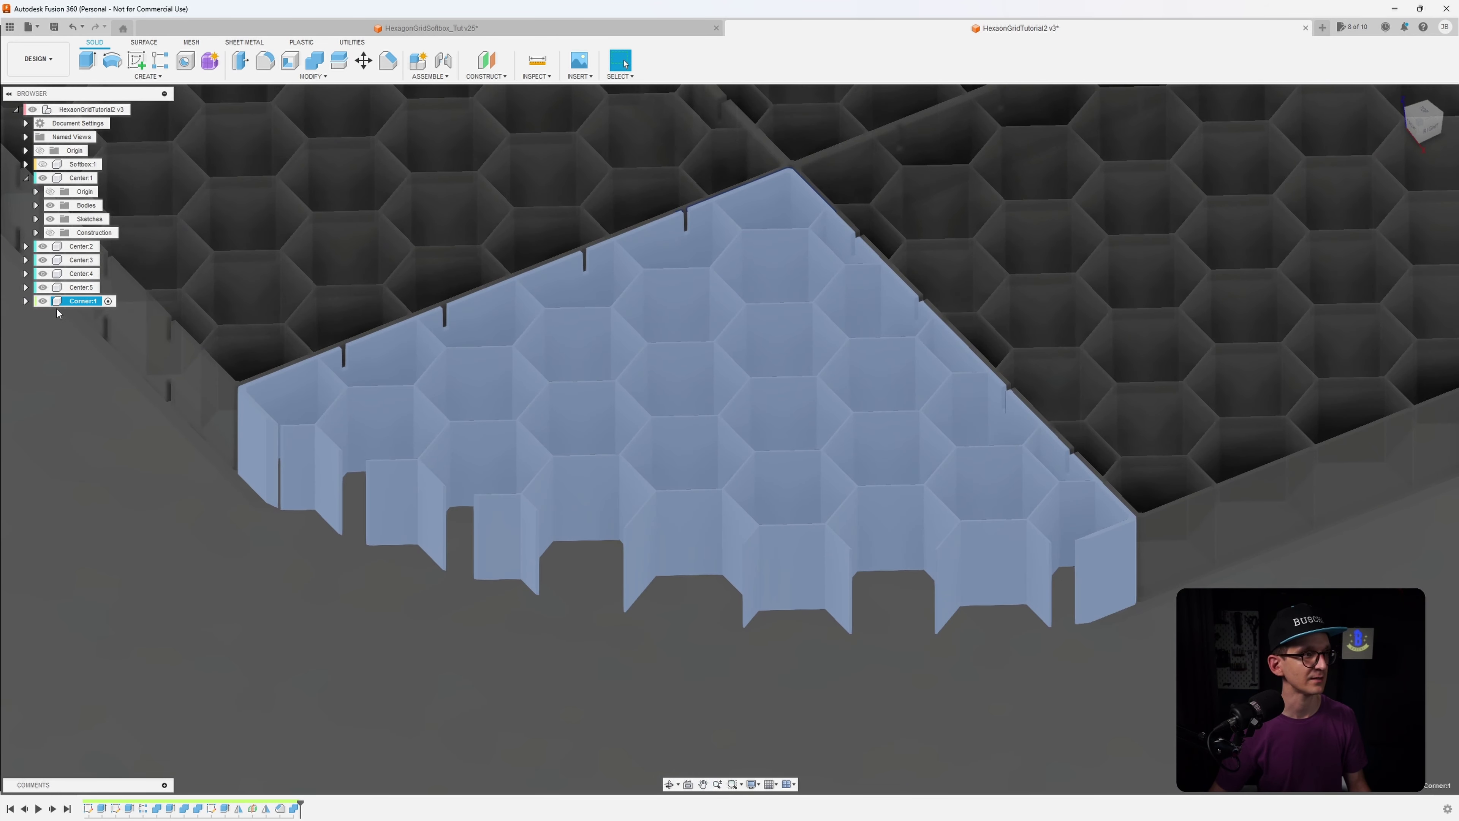
left_click(26, 301)
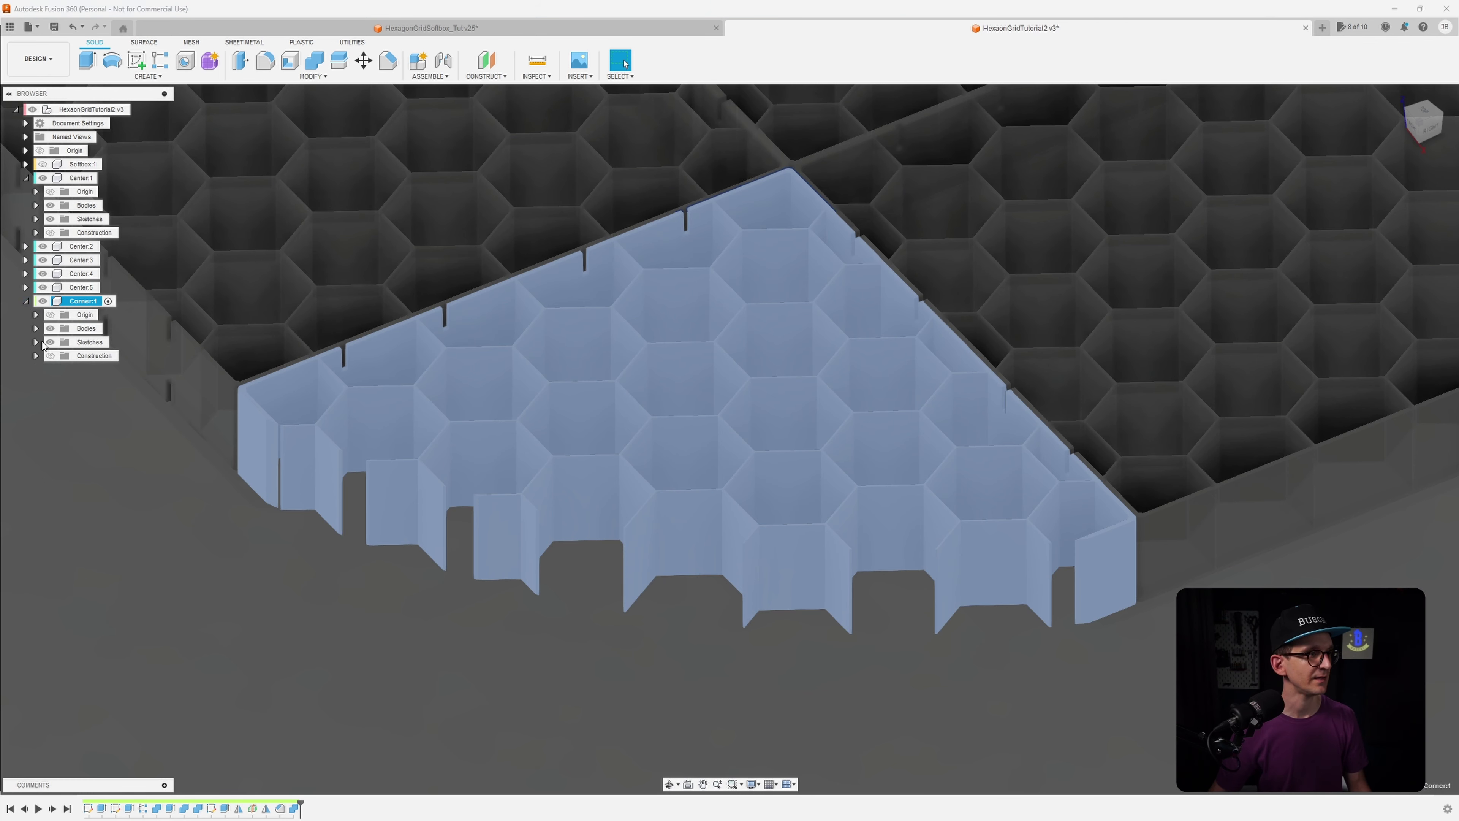
left_click(37, 342)
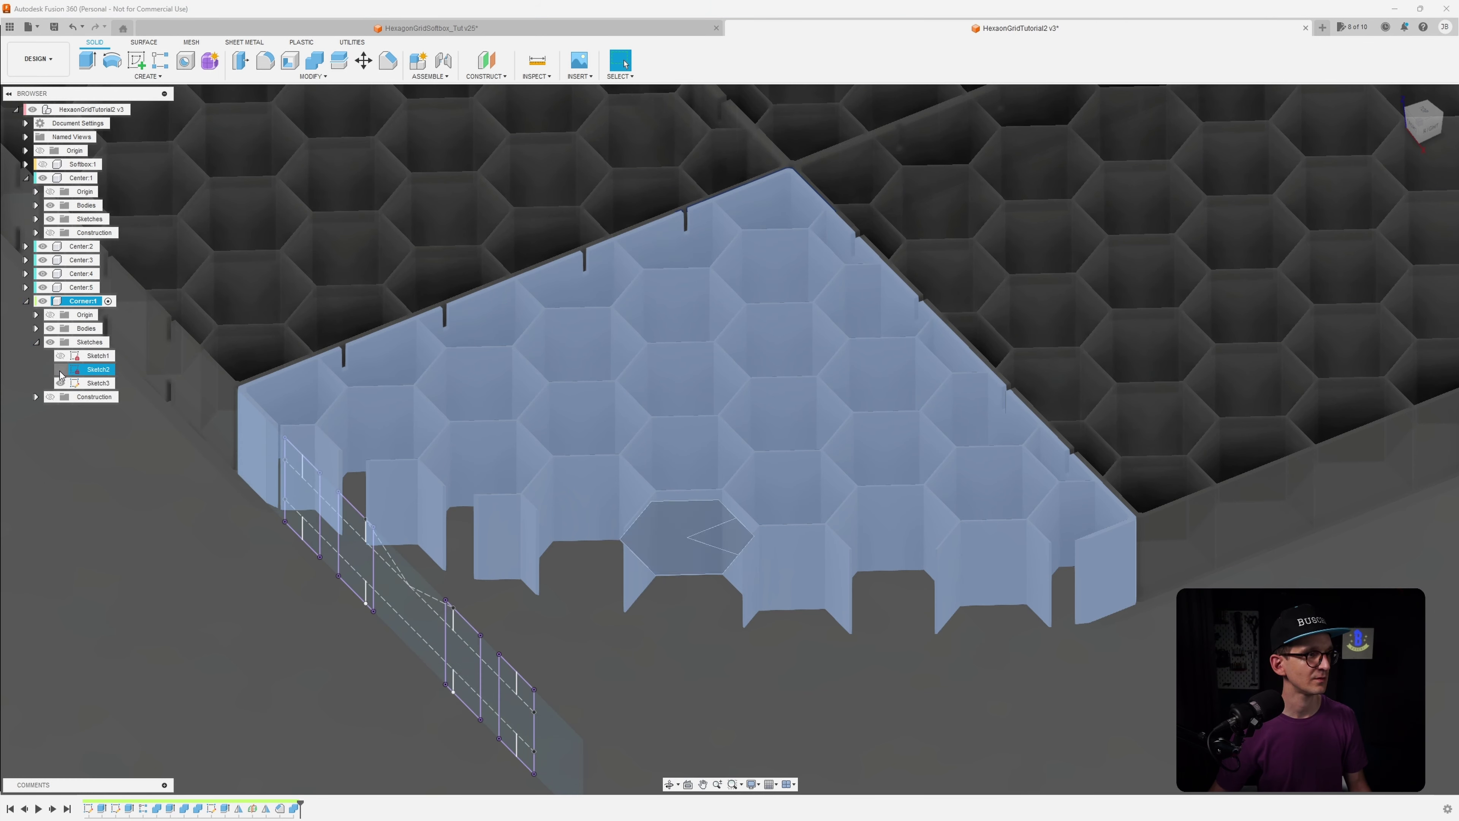
left_click(60, 355)
left_click(60, 369)
left_click(60, 383)
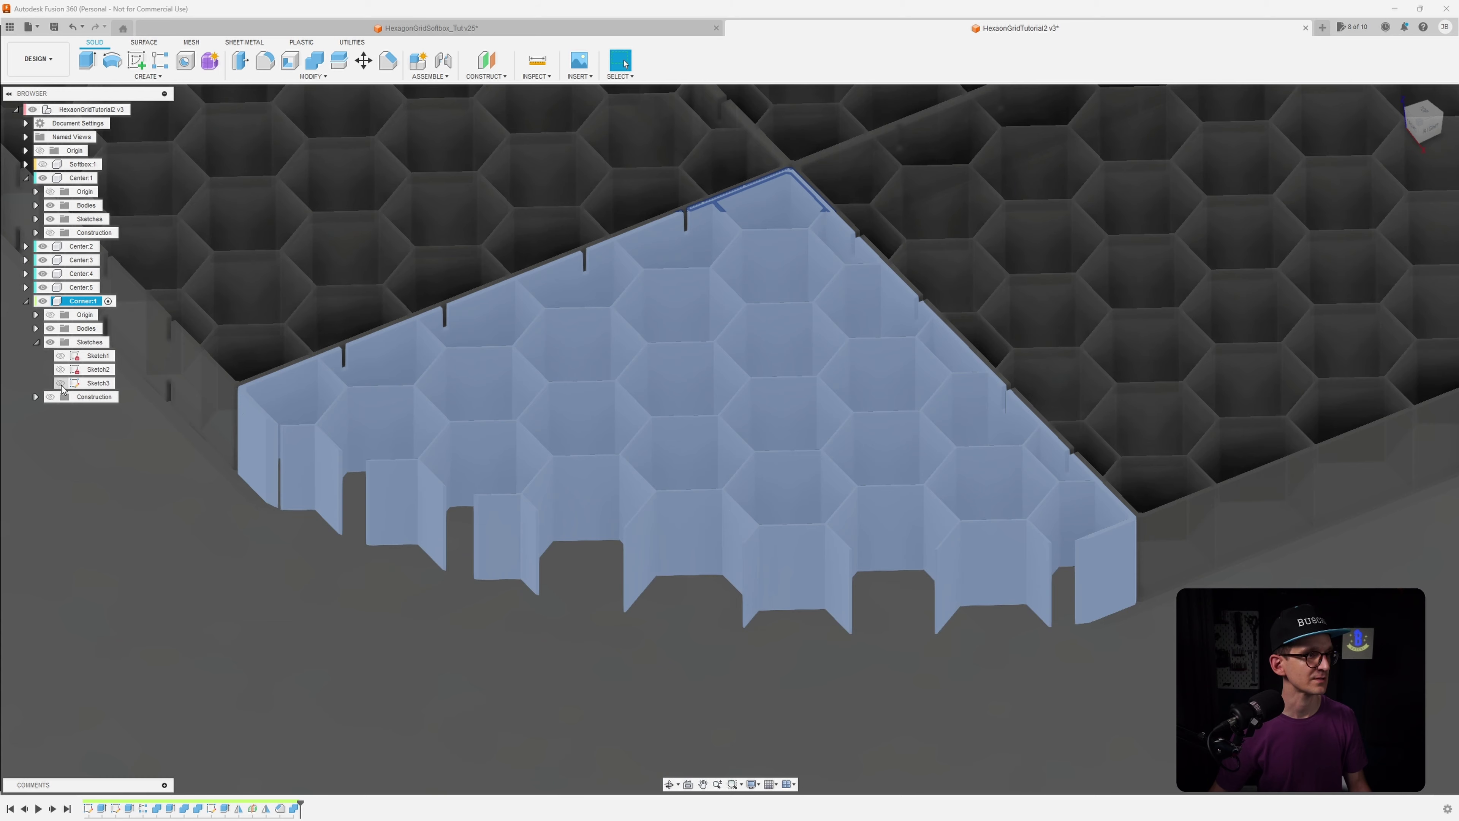
middle_click_drag(396, 448, 355, 424)
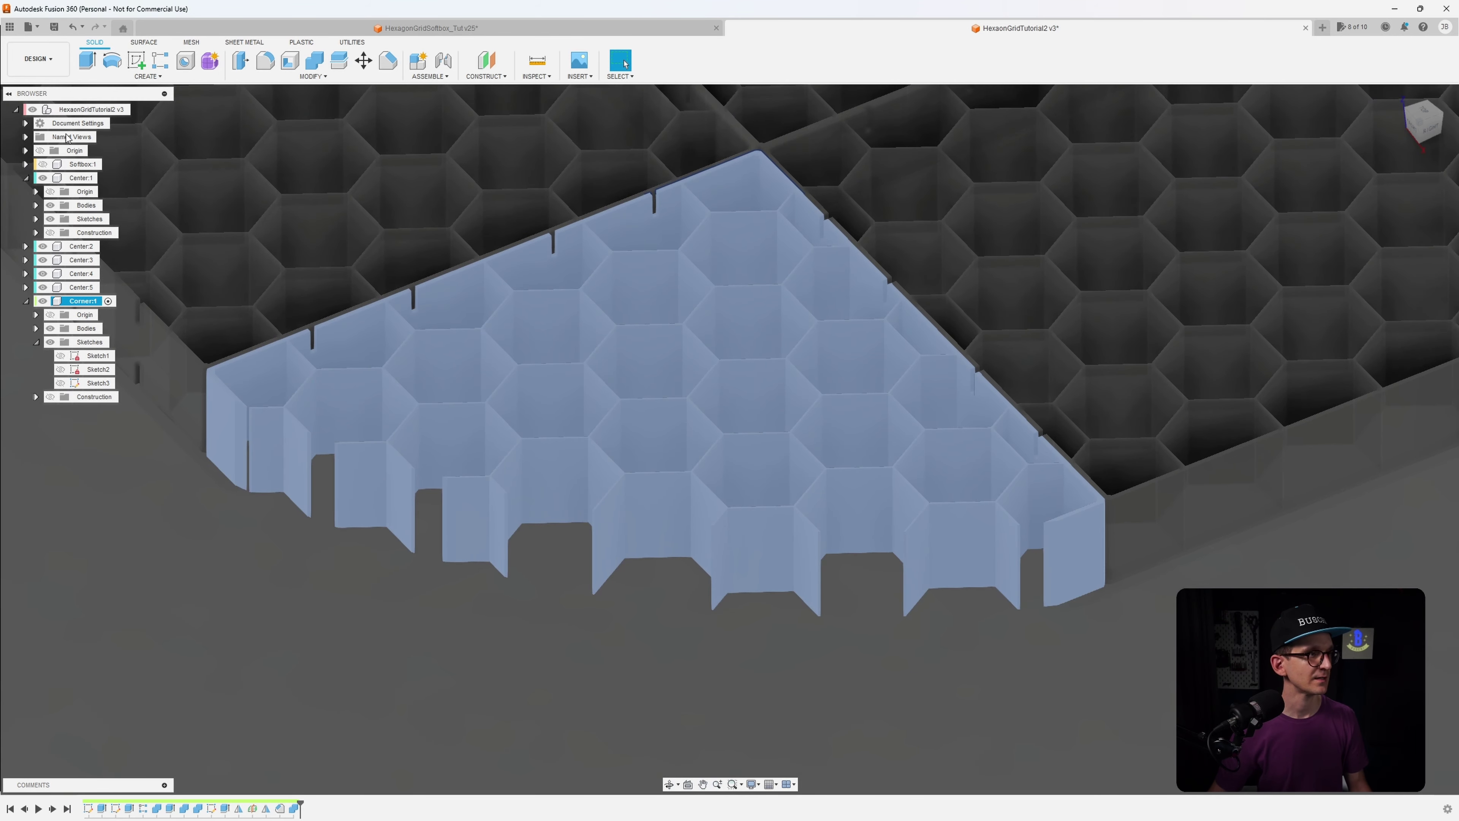
Create a new sketch in the Corner component on the origin plane parallel to the hexagon tile's face
left_click(139, 62)
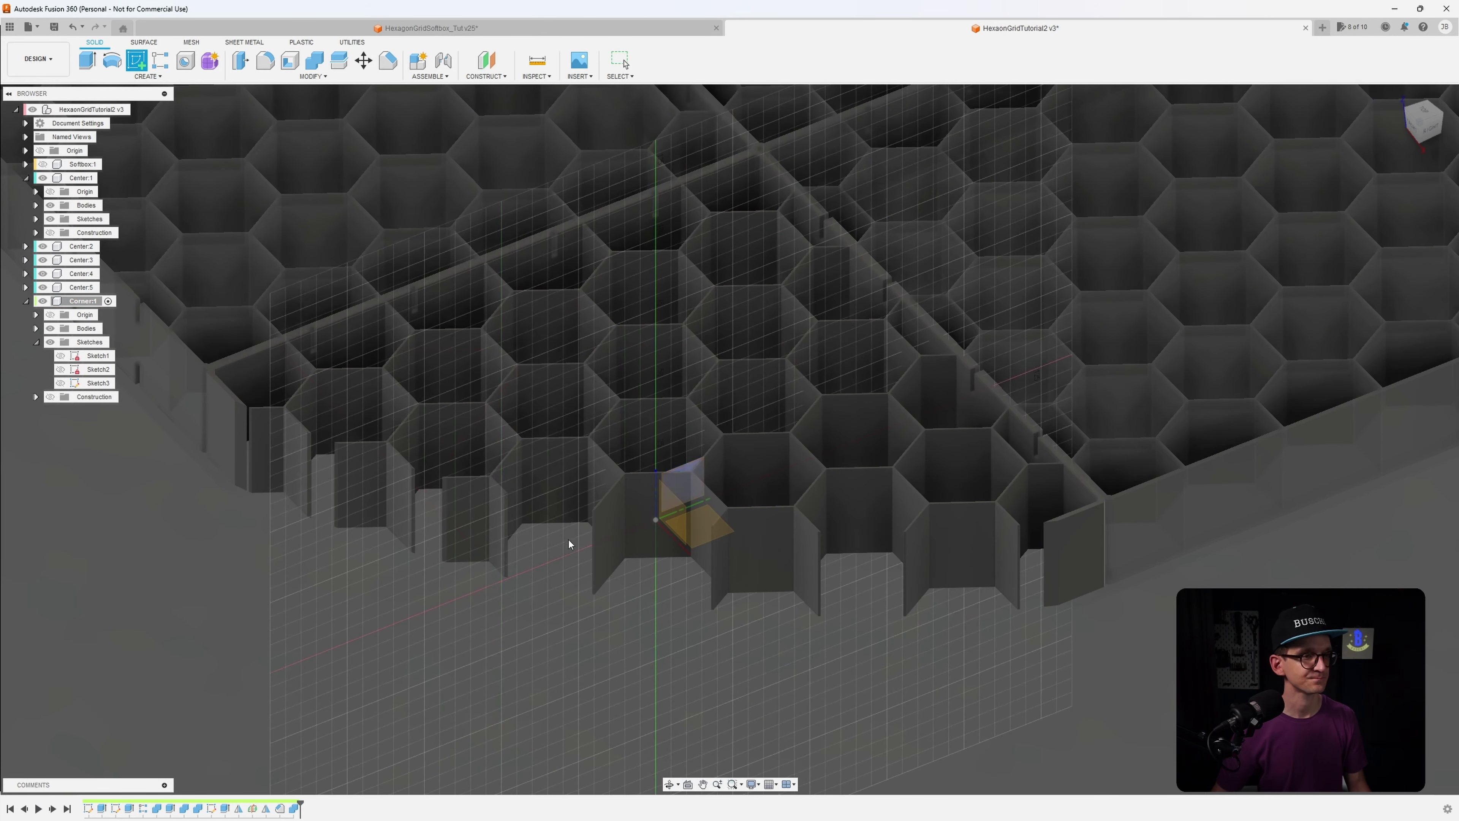
middle_click_drag(569, 540, 527, 595, "shift")
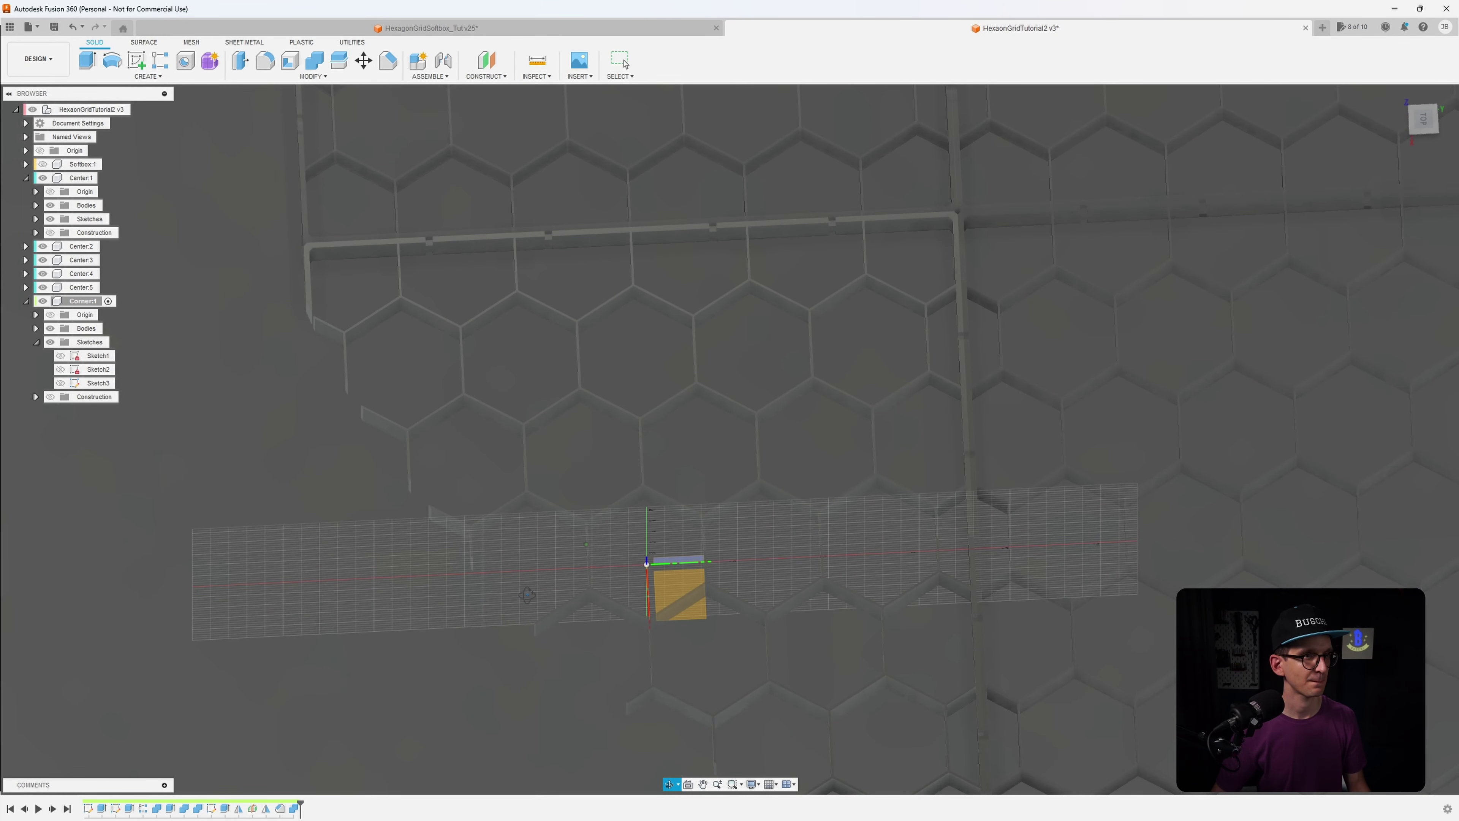
mouse_move(527, 595)
middle_mouse_down("shift")
mouse_move(673, 556)
mouse_move(665, 578)
middle_mouse_up("shift")
left_click(674, 556)
middle_click_drag(660, 511, 672, 562, "shift")
scroll(669, 534, "down", 3)
scroll(673, 552, "up", 1)
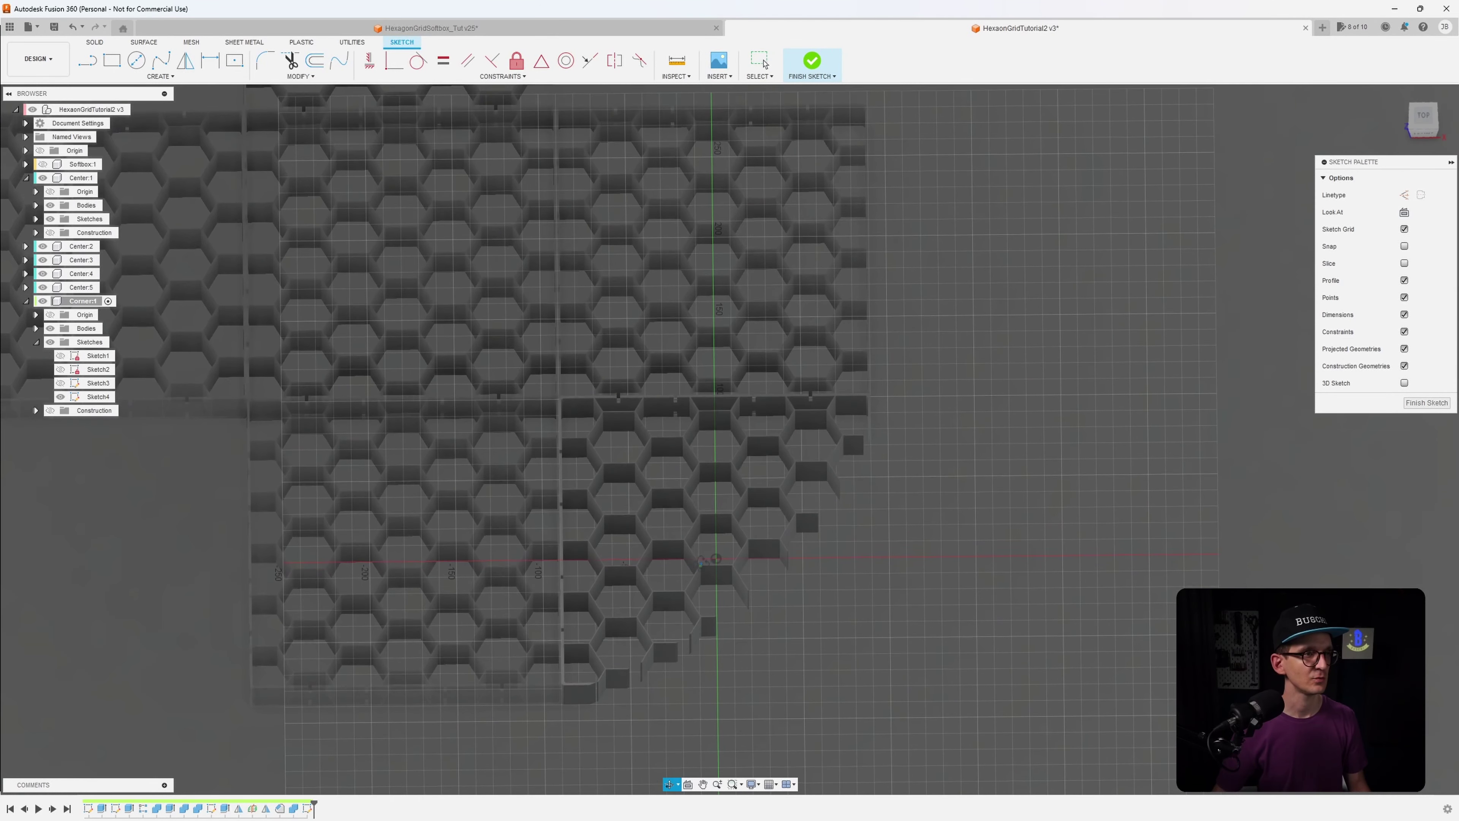
Show the Softbox component with its bodies hidden, leaving its circular outline sketch displayed
left_click(43, 165)
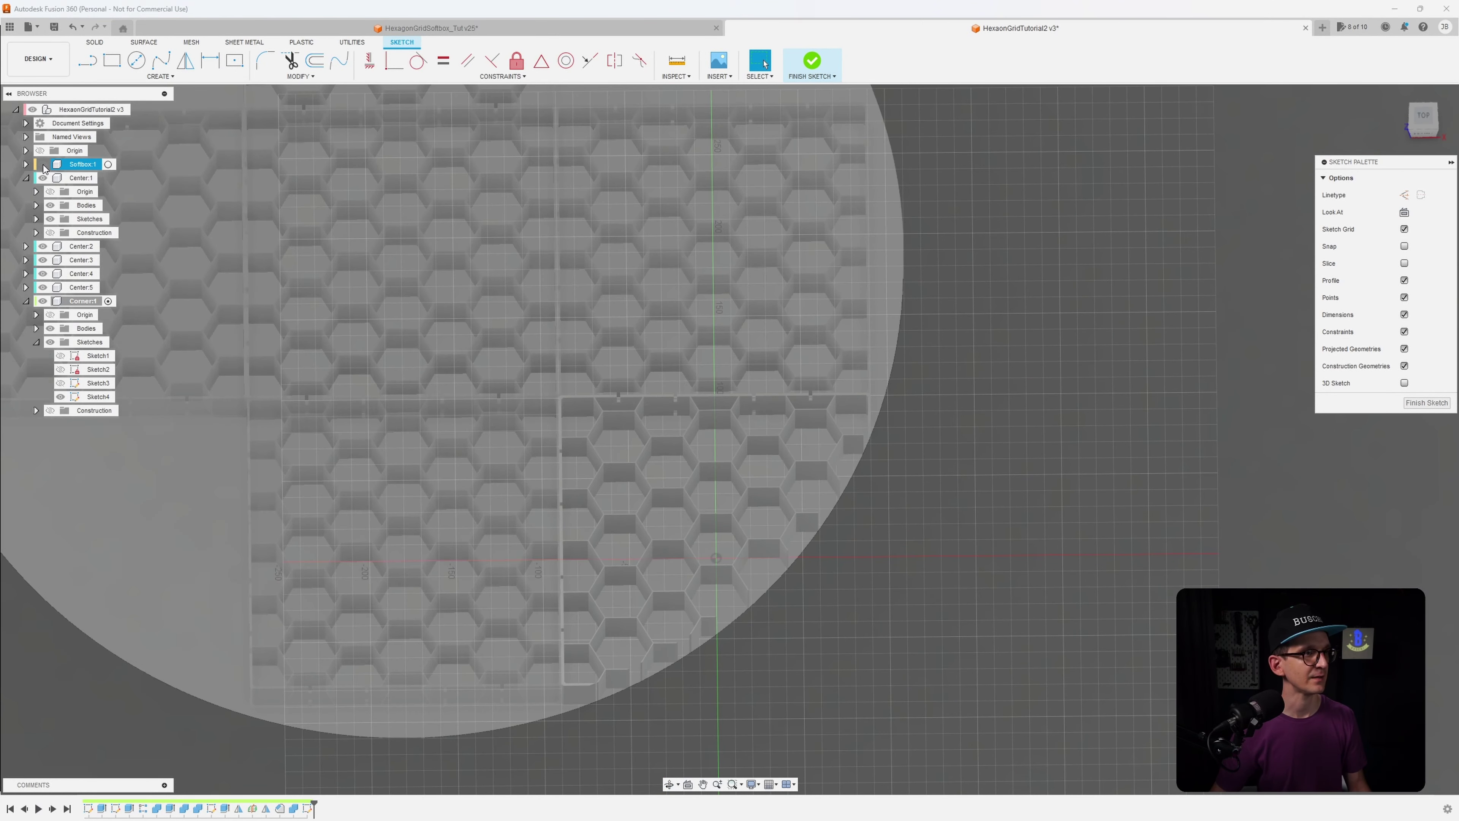
left_click(26, 164)
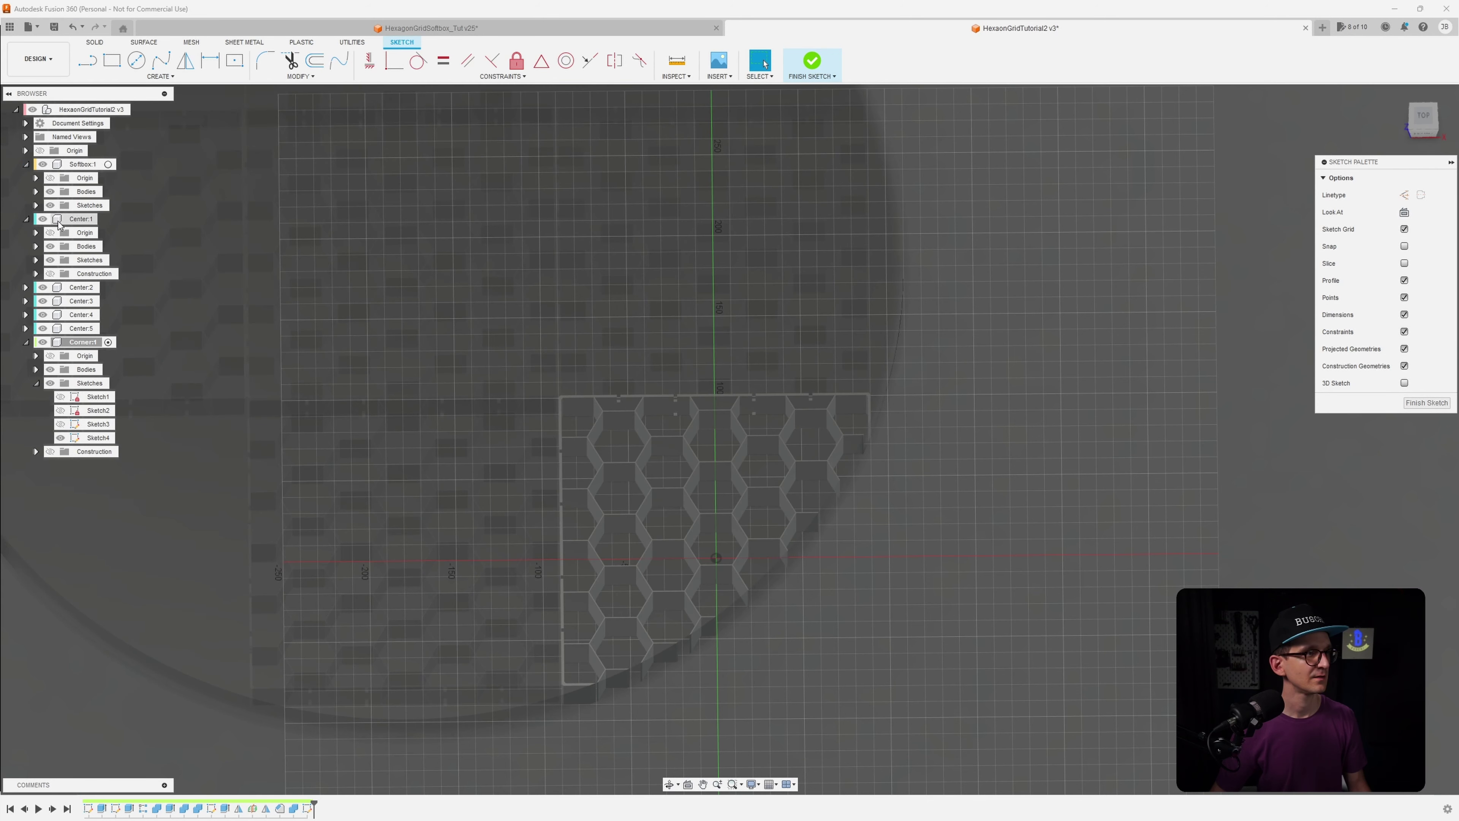
left_click(51, 192)
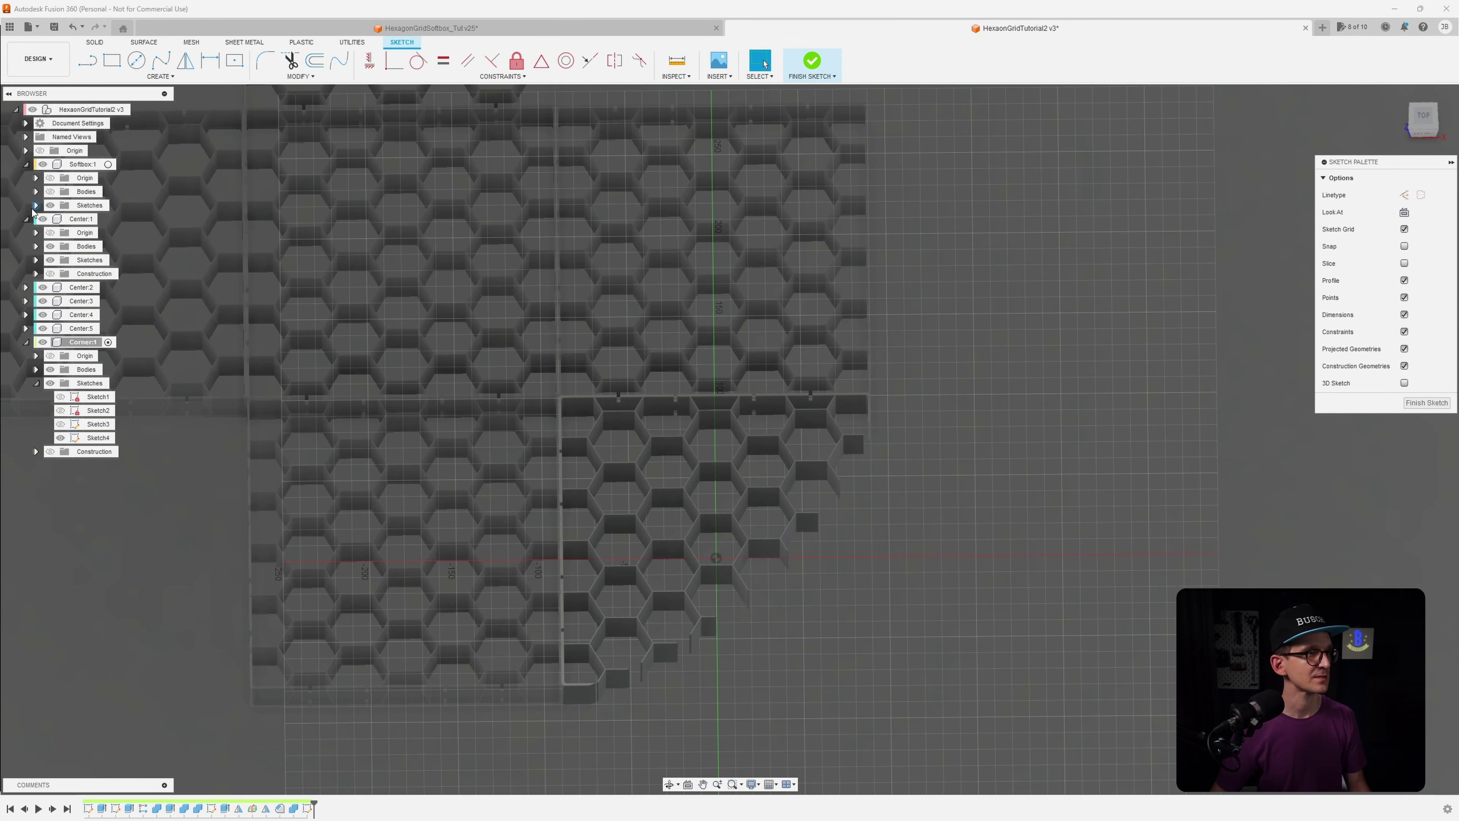
left_click(35, 205)
Project the Softbox's circular outline into the Corner component's active sketch with Projection Link enabled
mouse_move(411, 411)
middle_mouse_down("shift")
mouse_move(454, 379)
mouse_move(415, 410)
mouse_move(493, 401)
middle_mouse_up("shift")
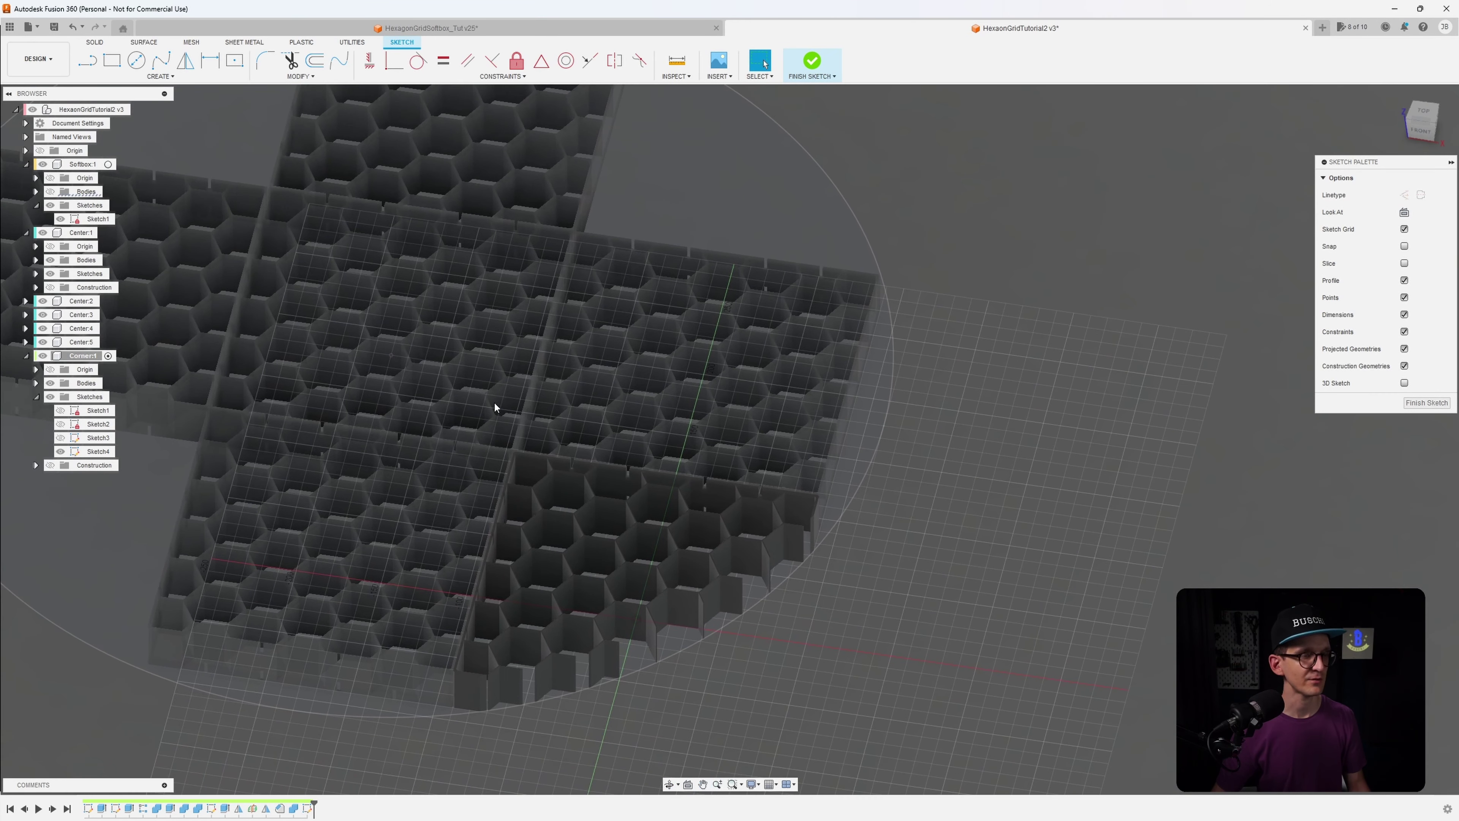
key("p")
left_click(777, 581)
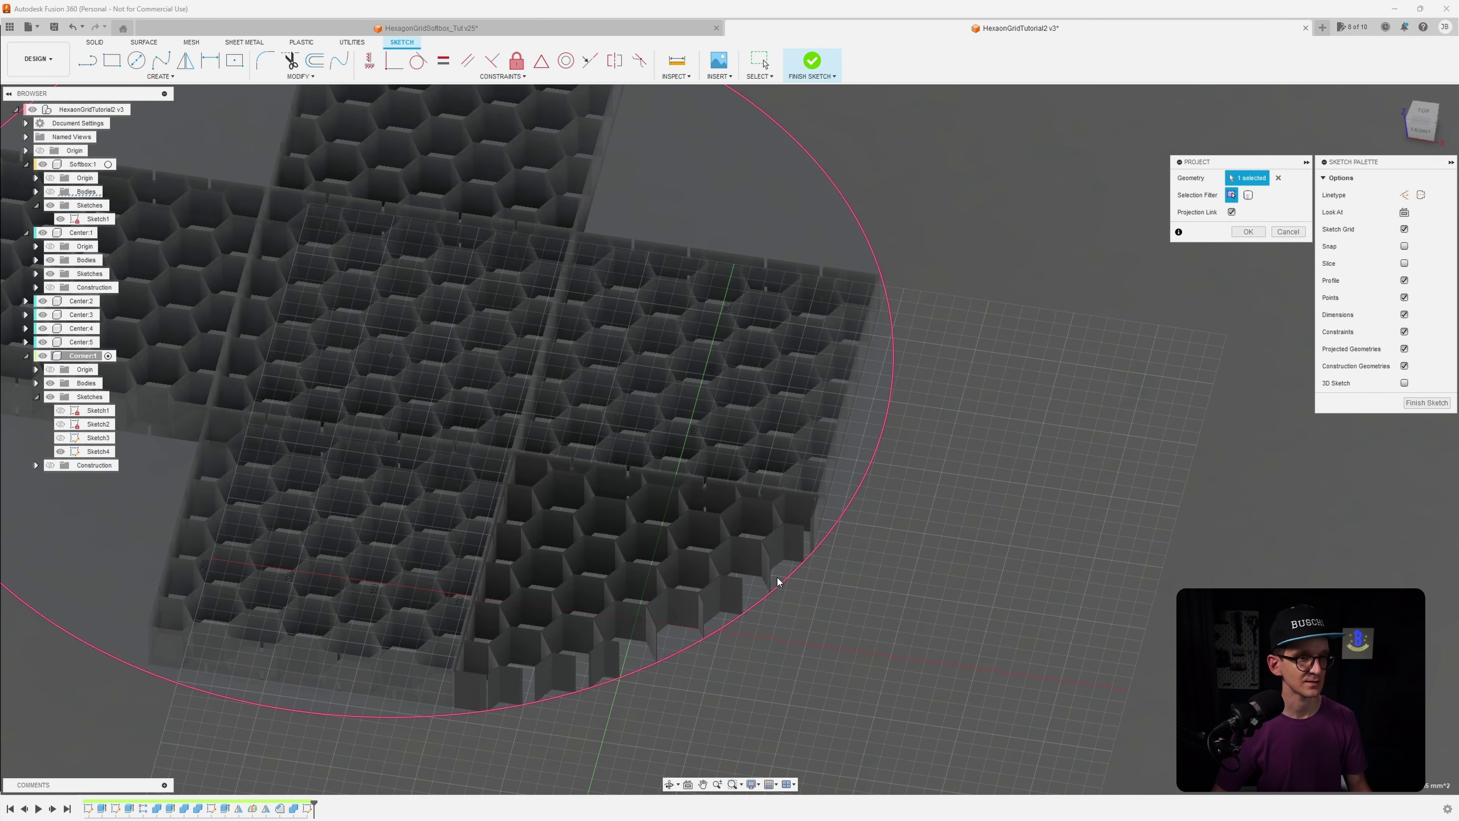
left_click(792, 575)
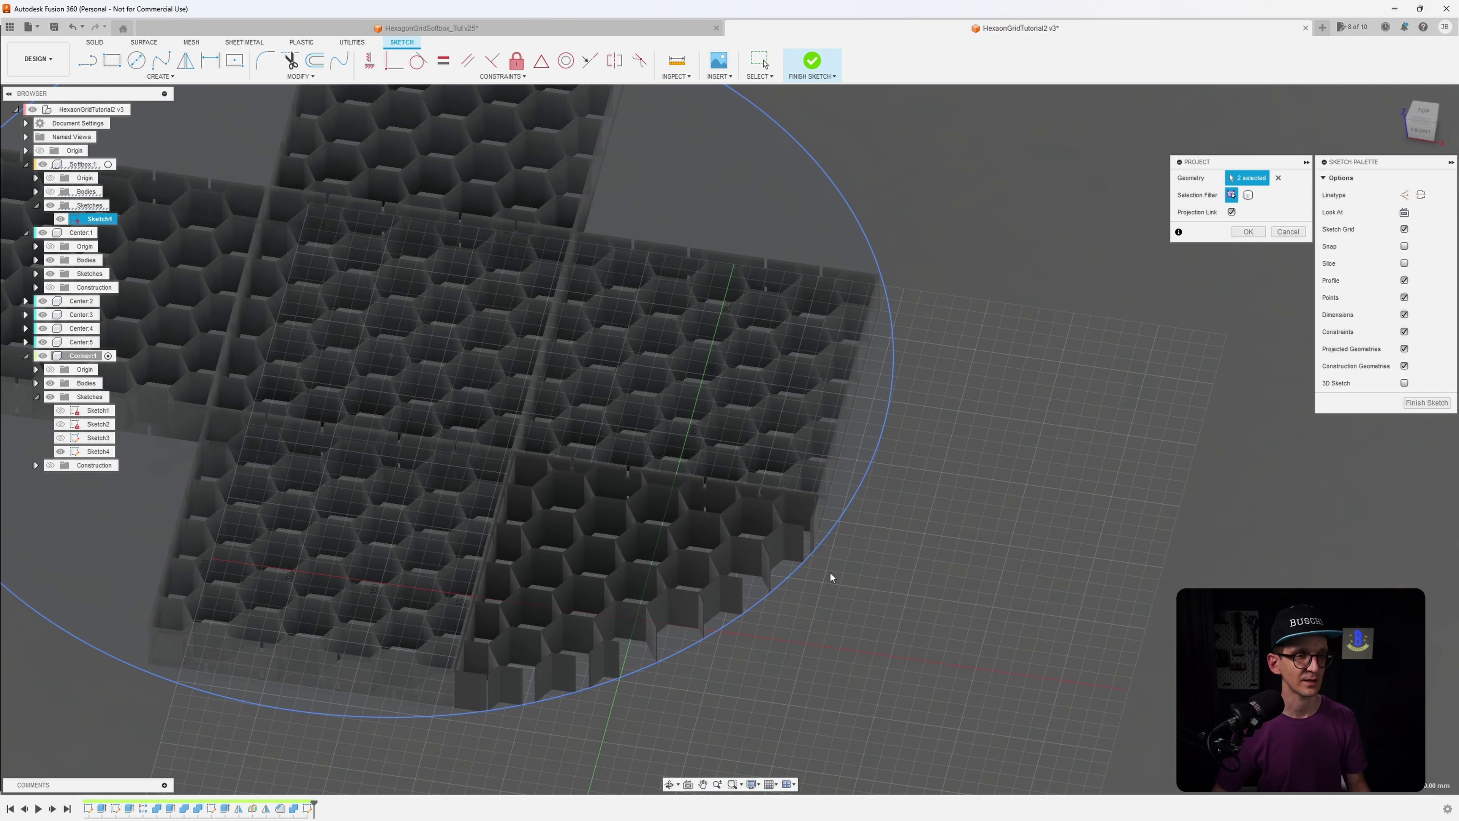
left_click(1249, 232)
Hide the Softbox component and toggle Sketch4's visibility to check the projected circle, leaving the sketch shown
left_click(43, 164)
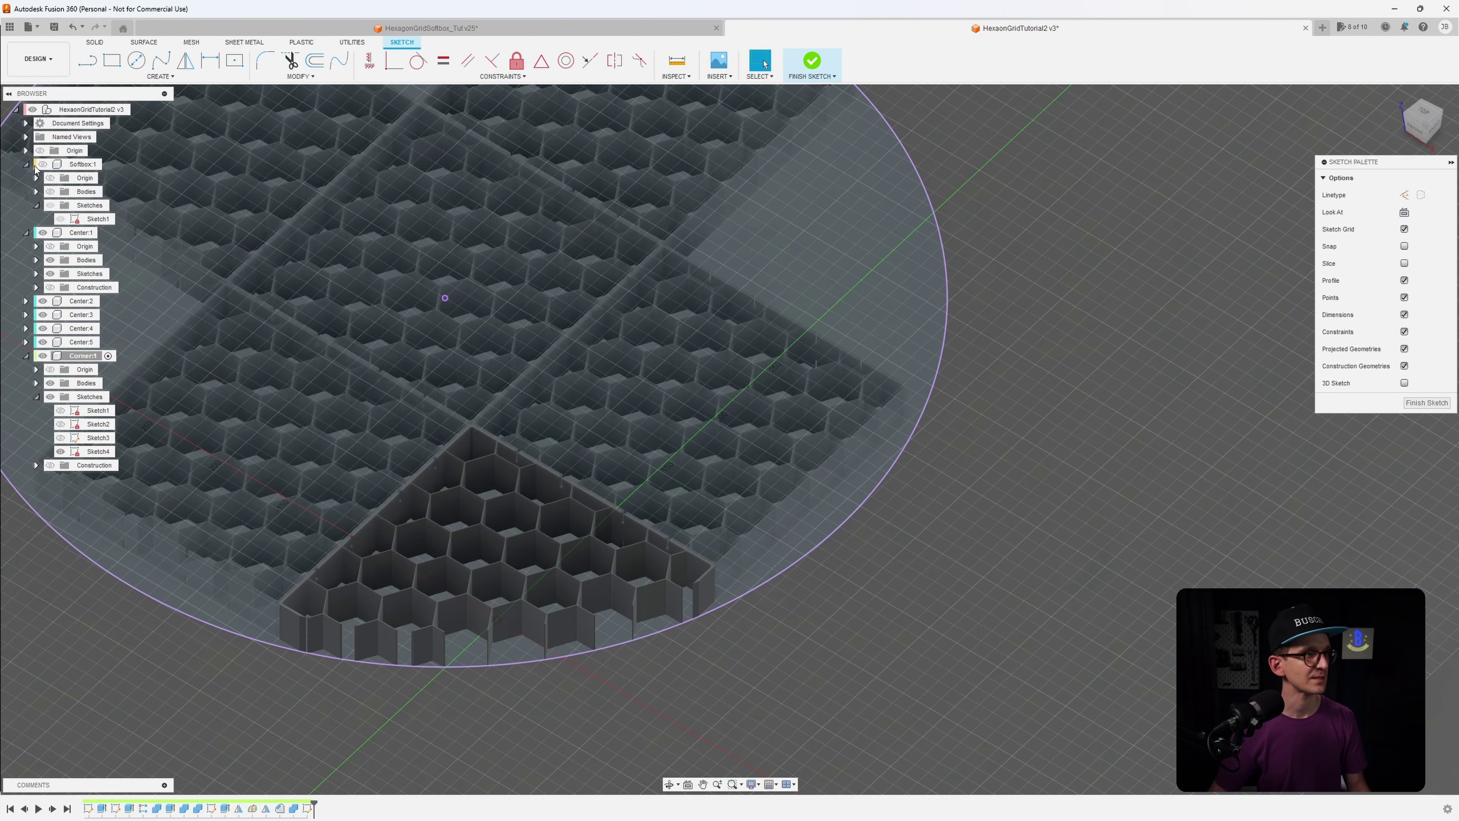
middle_click_drag(411, 423, 447, 377)
left_click(60, 452)
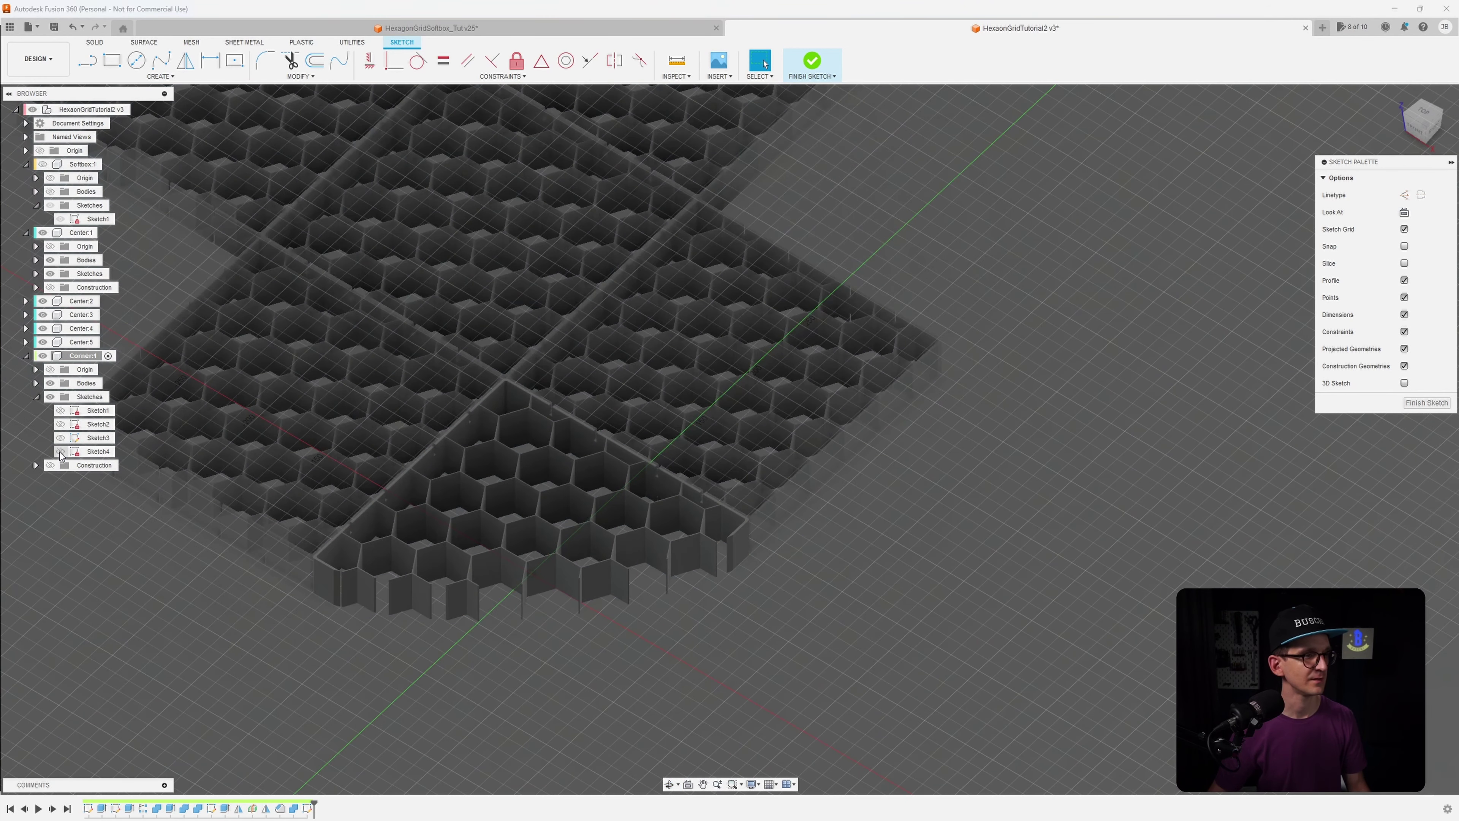
left_click(60, 452)
Project the lower edges of the corner tile's two short end walls beside the circle into the sketch
scroll(418, 553, "up", 5)
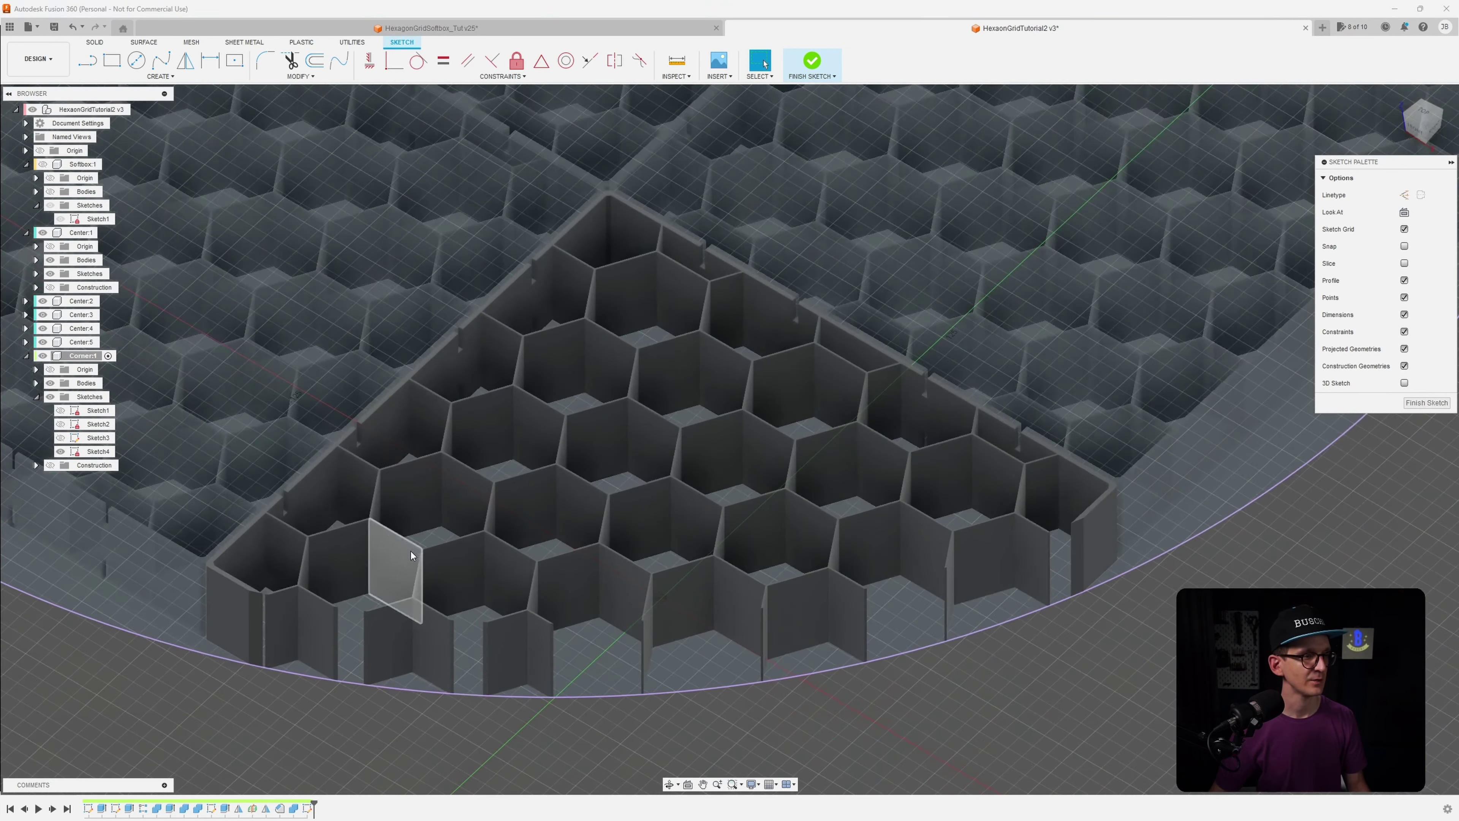
middle_click_drag(396, 569, 453, 495)
key("p")
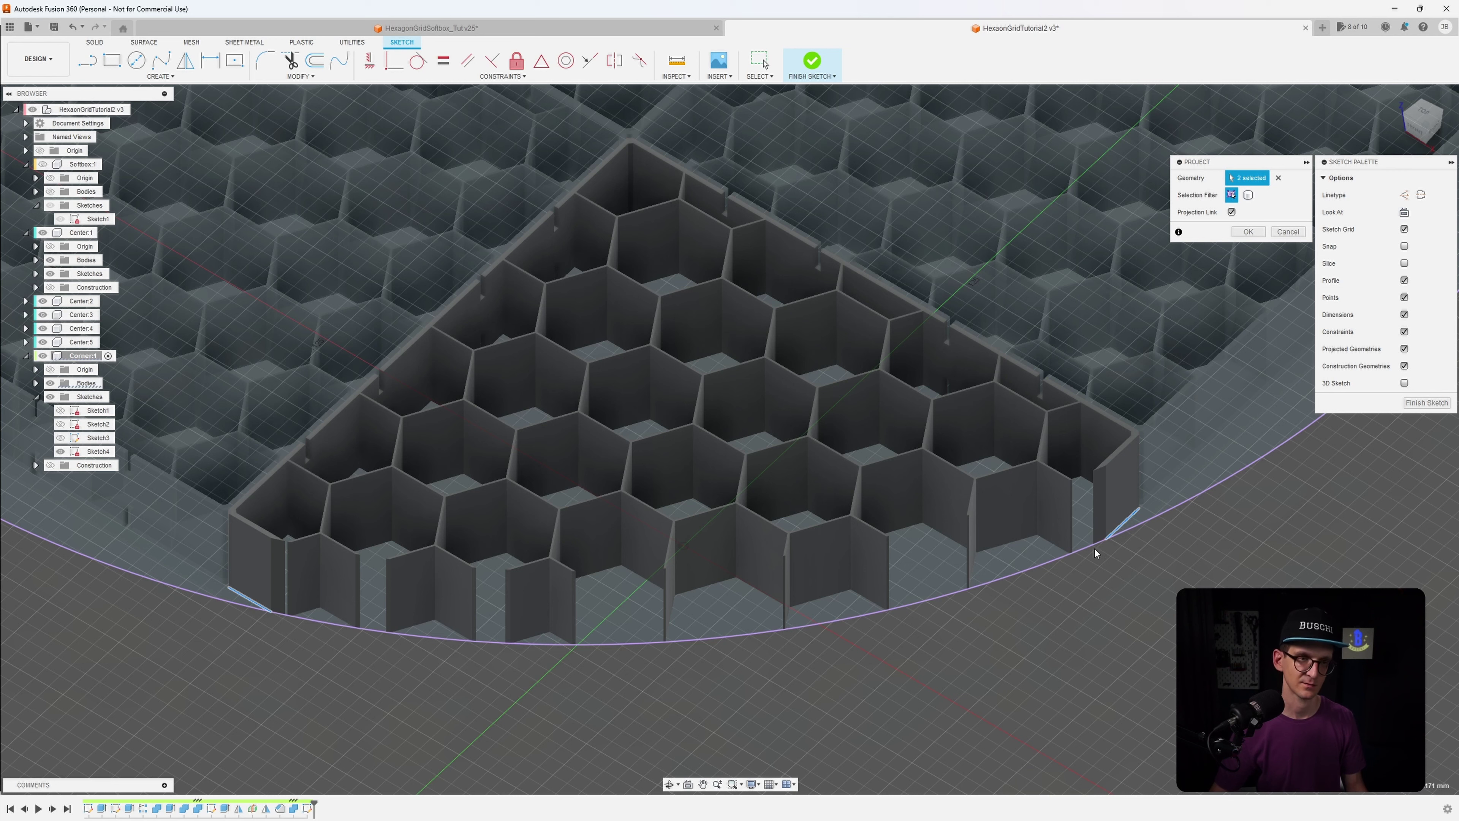
left_click(1249, 232)
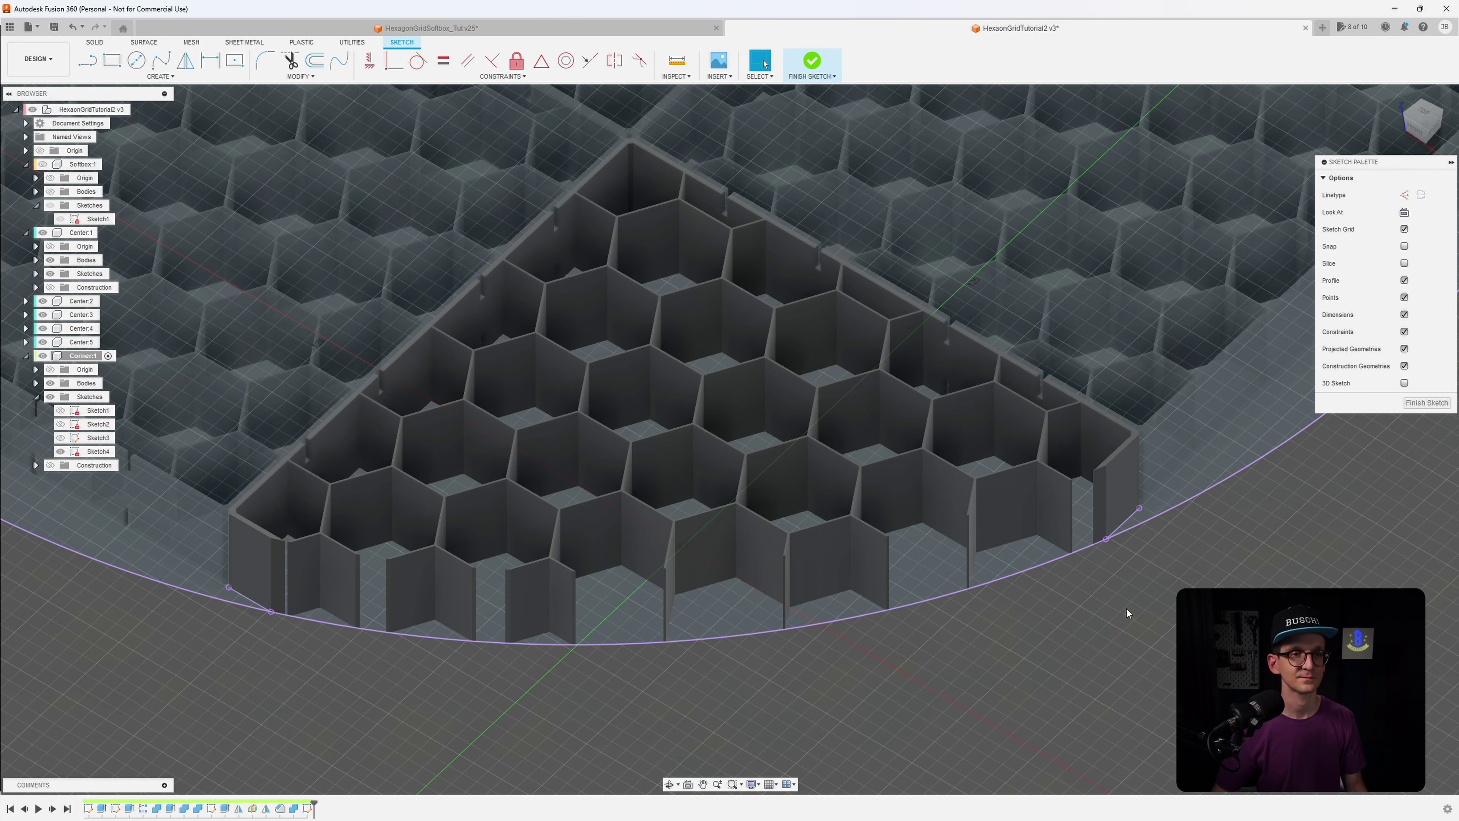
middle_click_drag(1127, 607, 1189, 533)
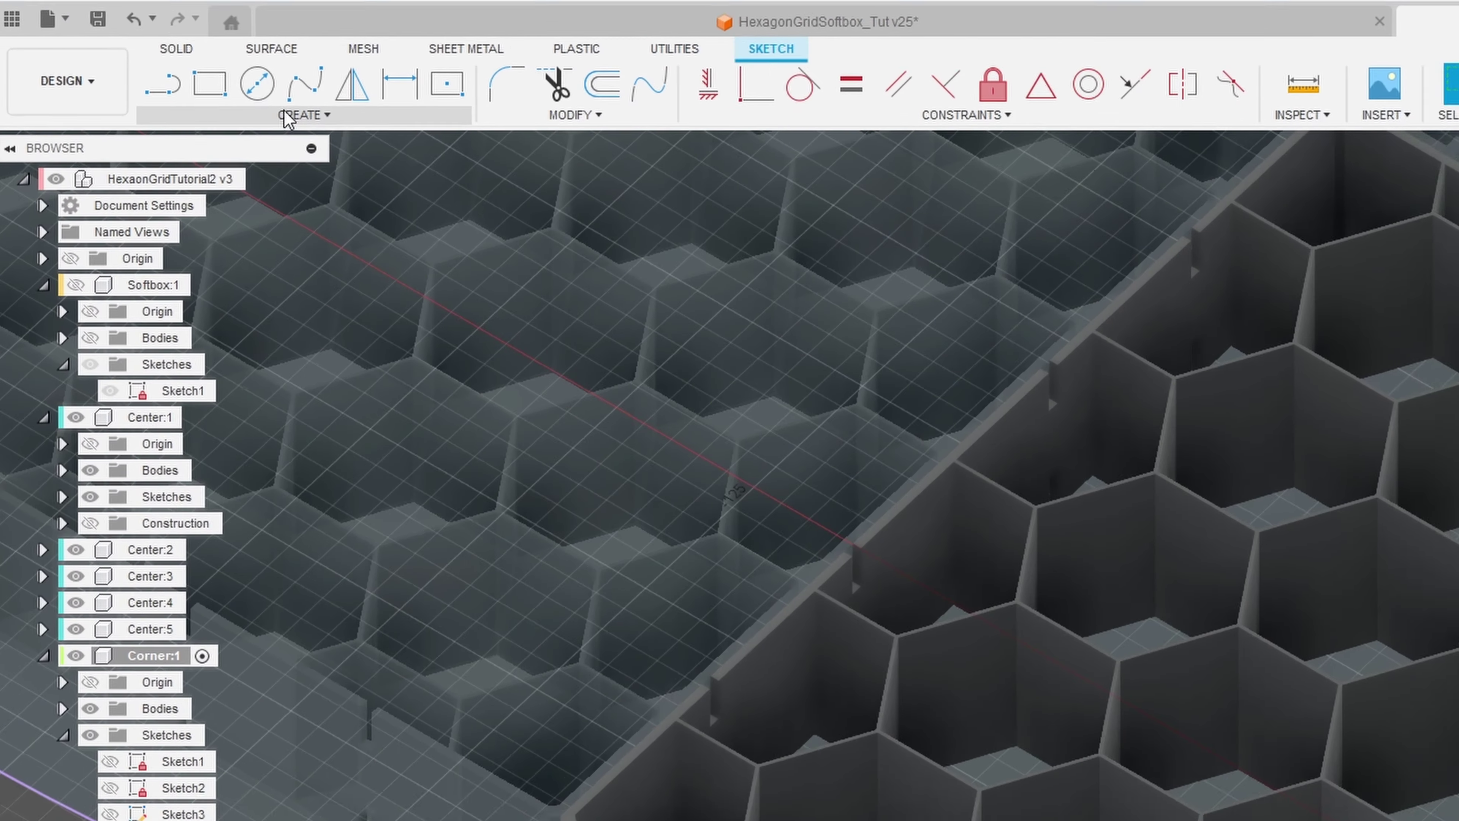
Draw a center point arc around the projected circle's centre between the inner endpoints of the two projected wall edges, and finish the sketch
left_click(150, 77)
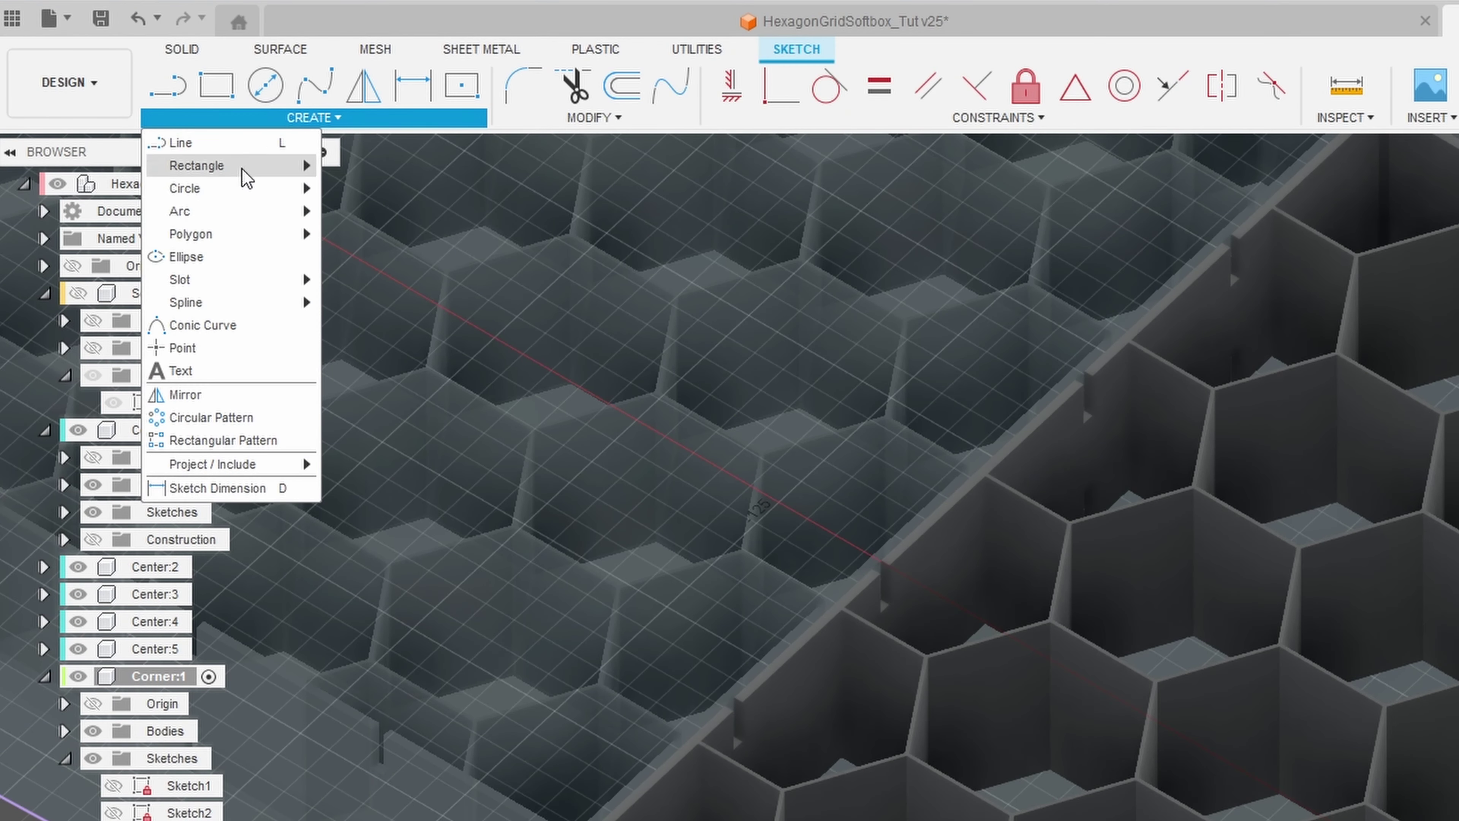
mouse_move(317, 213)
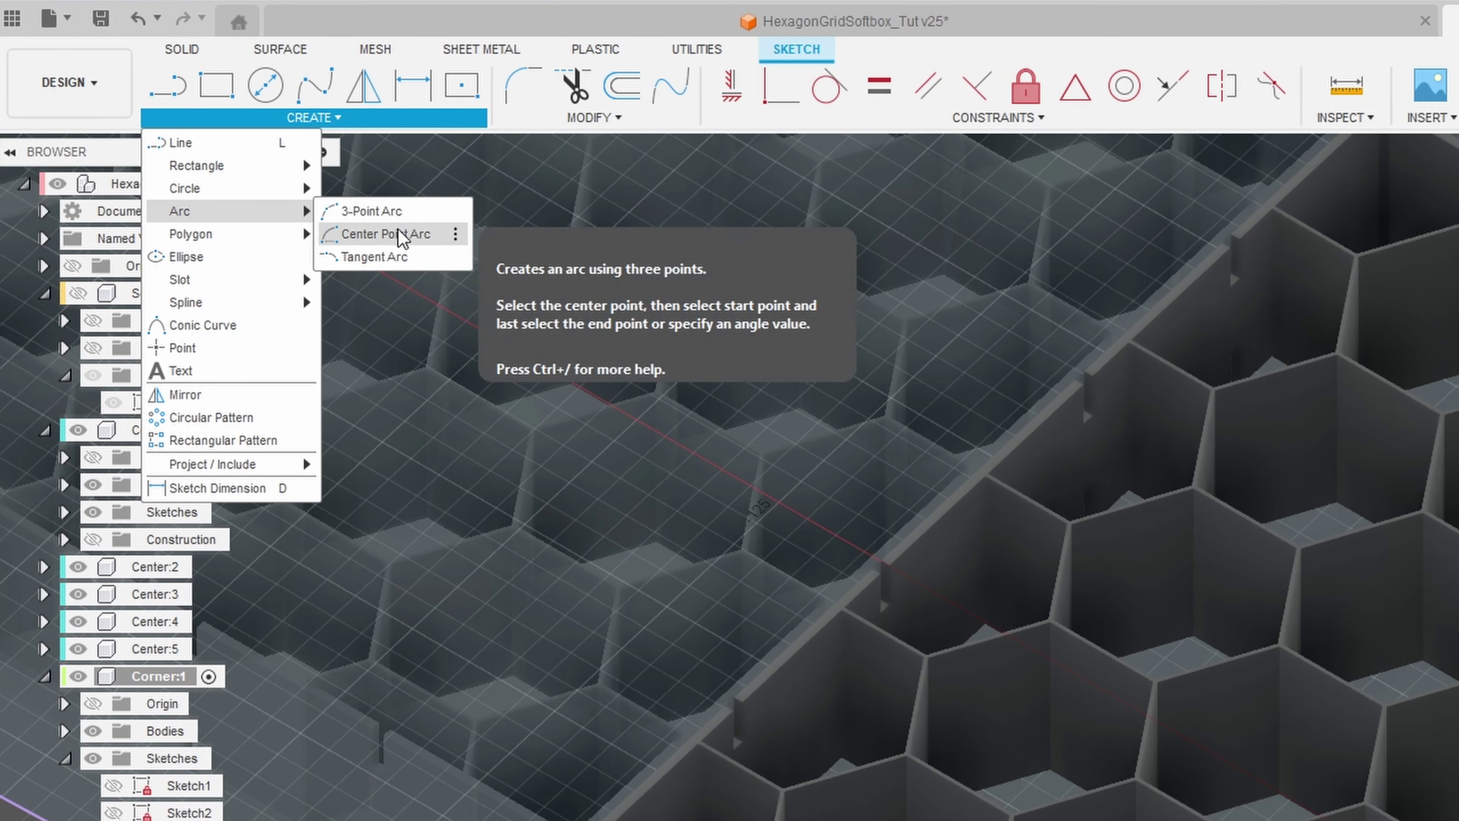
left_click(390, 233)
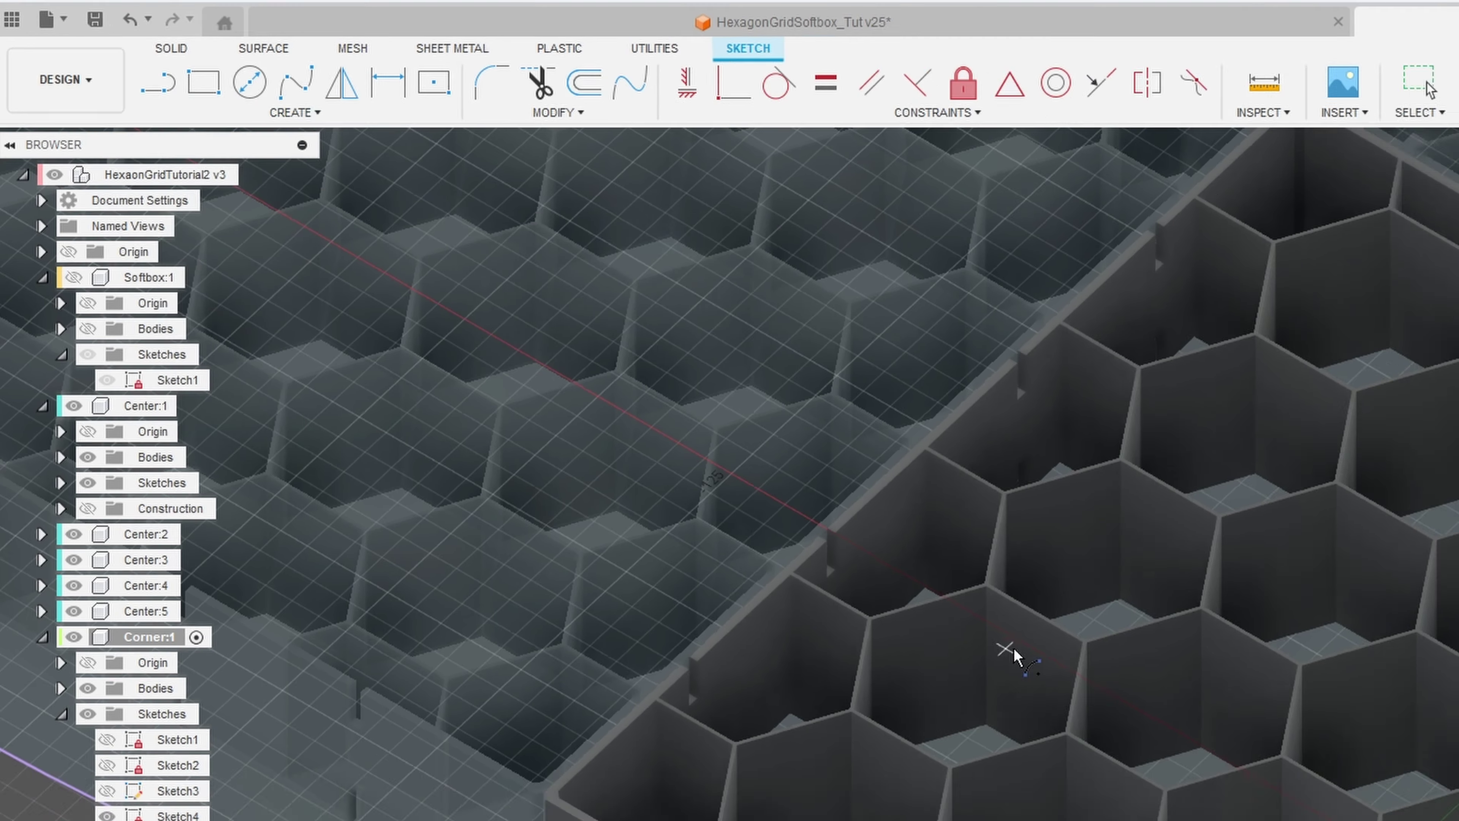
scroll(1014, 655, "down", 5)
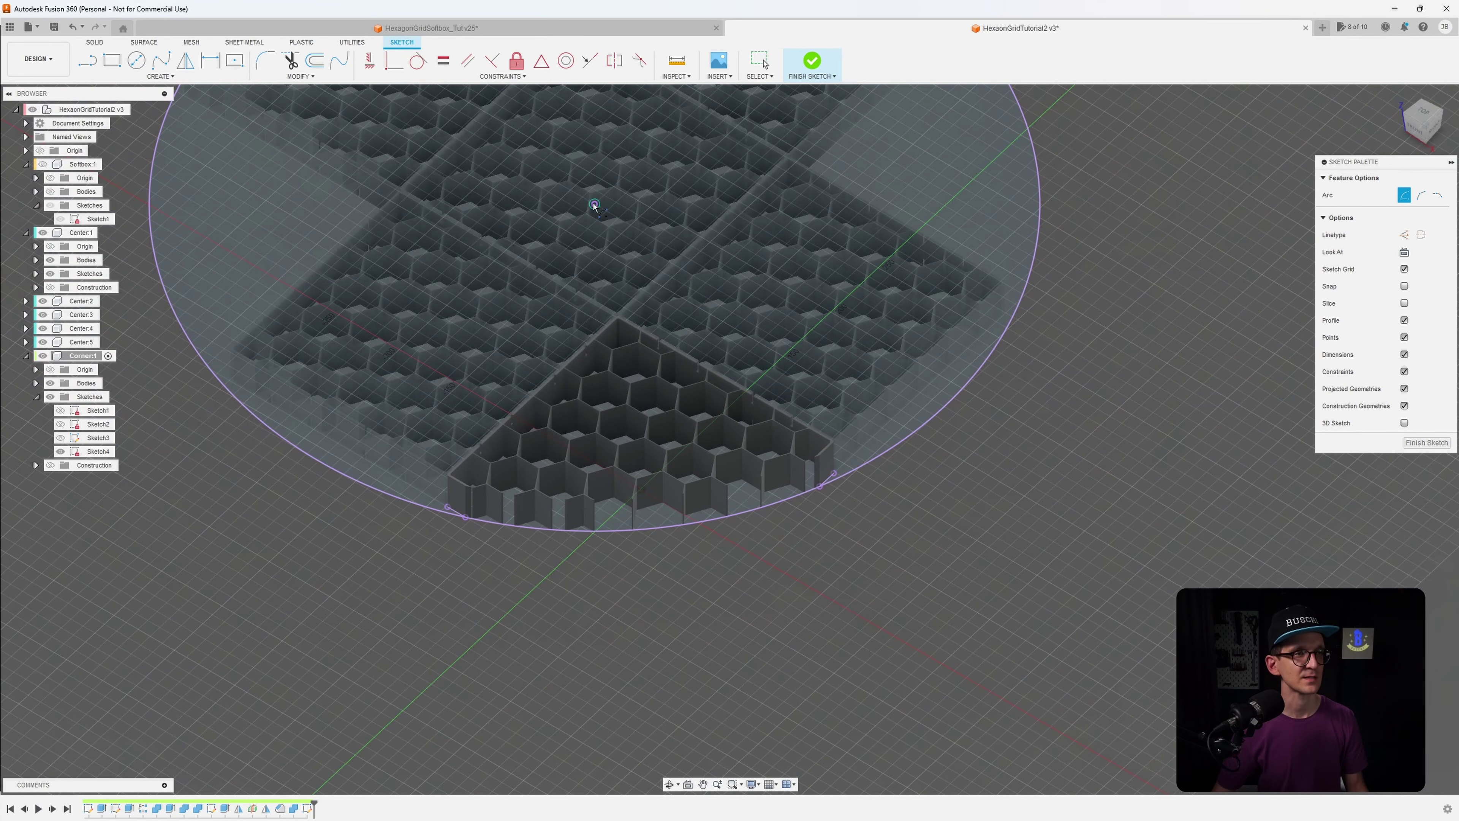
left_click(595, 205)
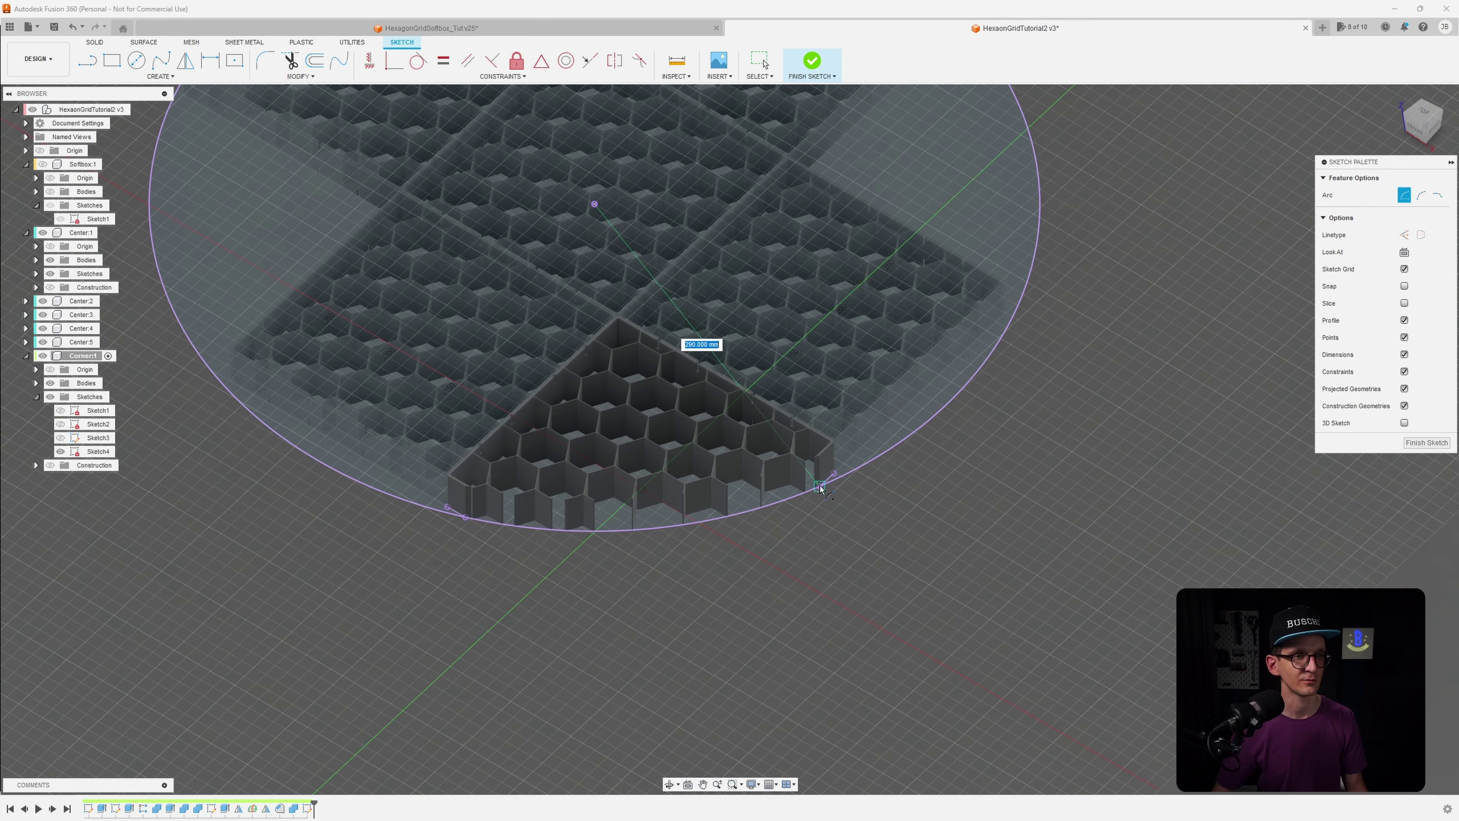
scroll(821, 491, "up", 8)
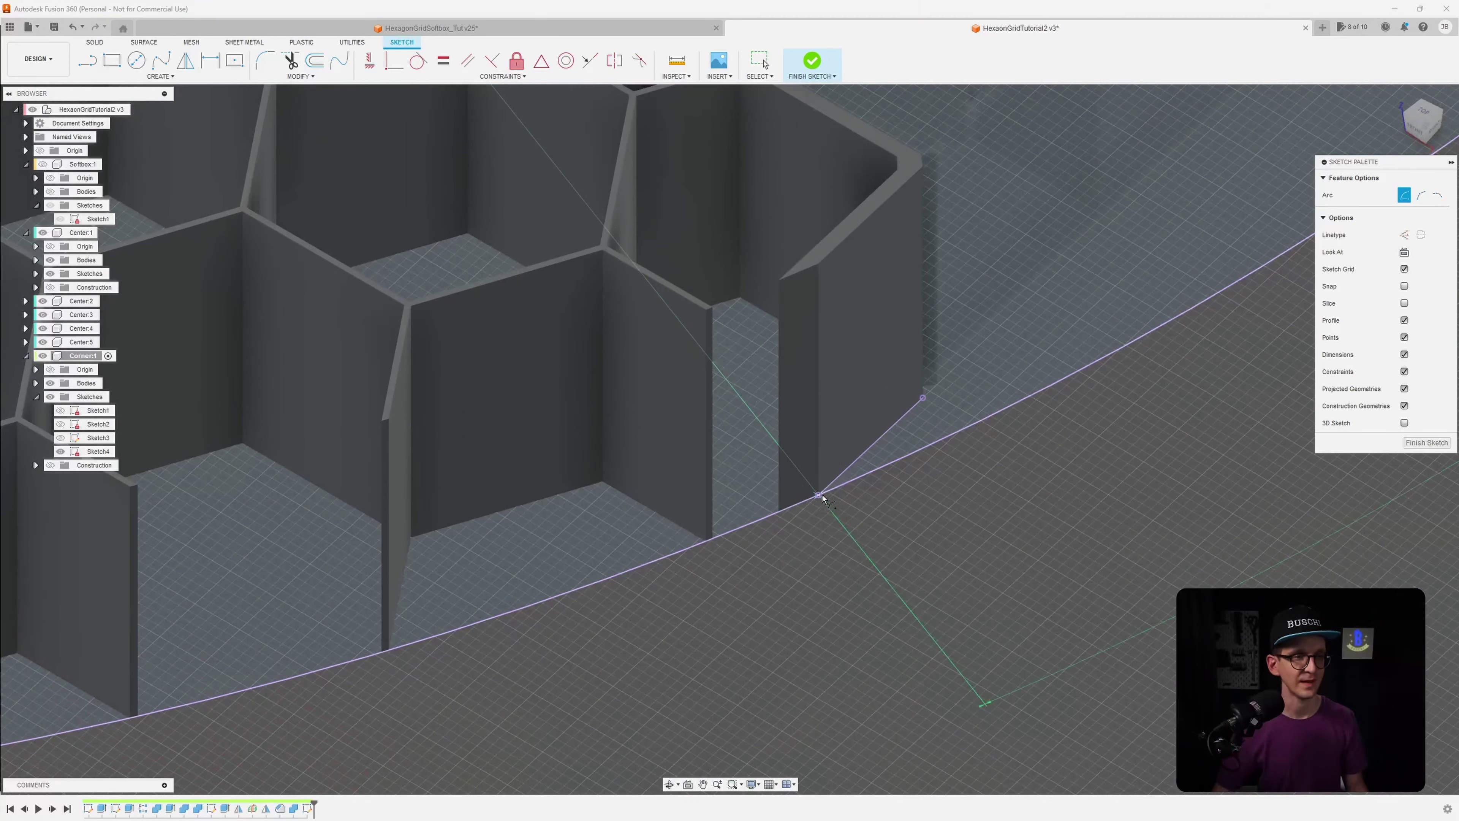
left_click(820, 495)
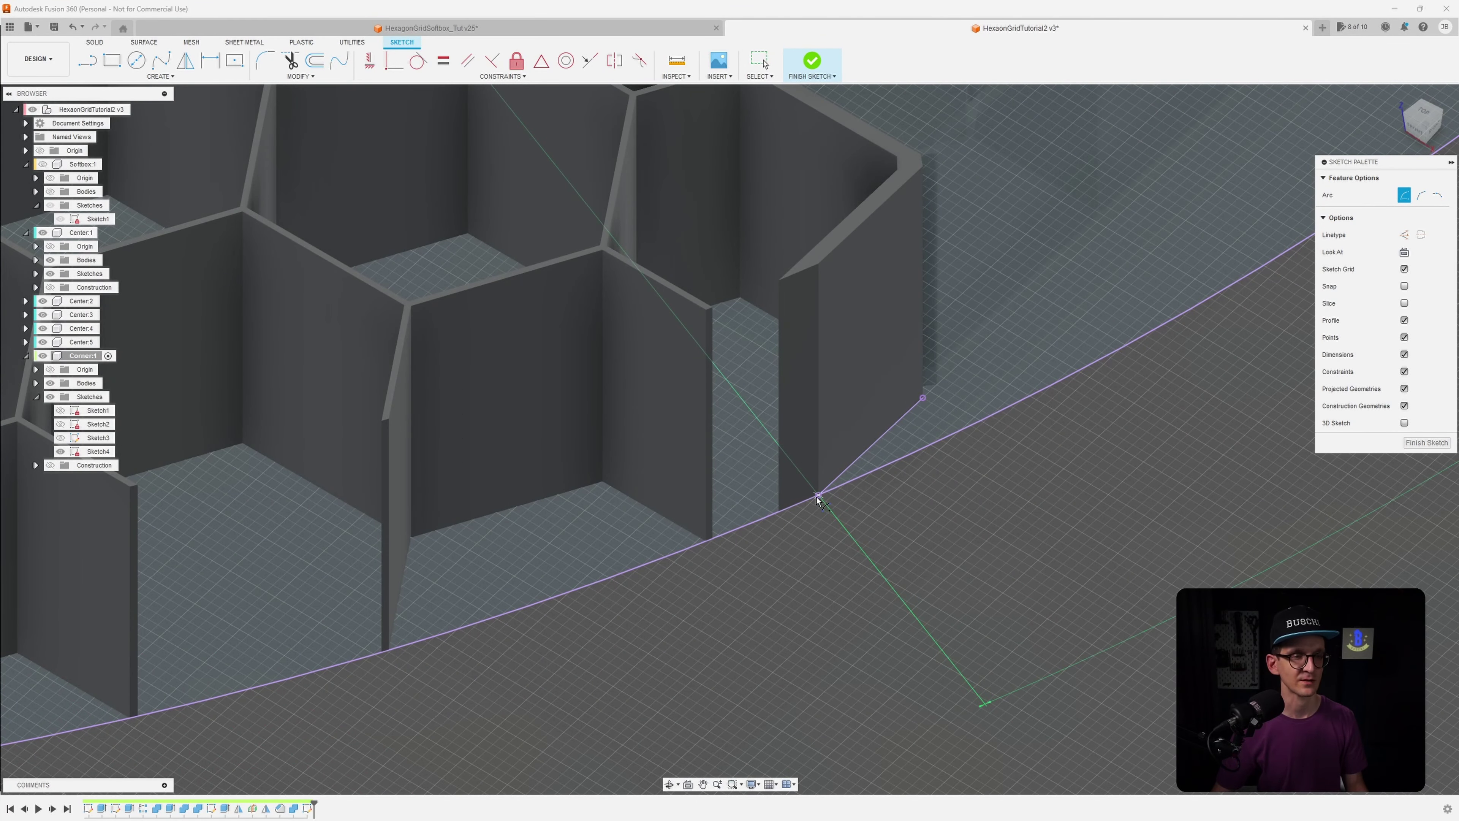
scroll(820, 495, "down", 6)
scroll(805, 450, "up", 2)
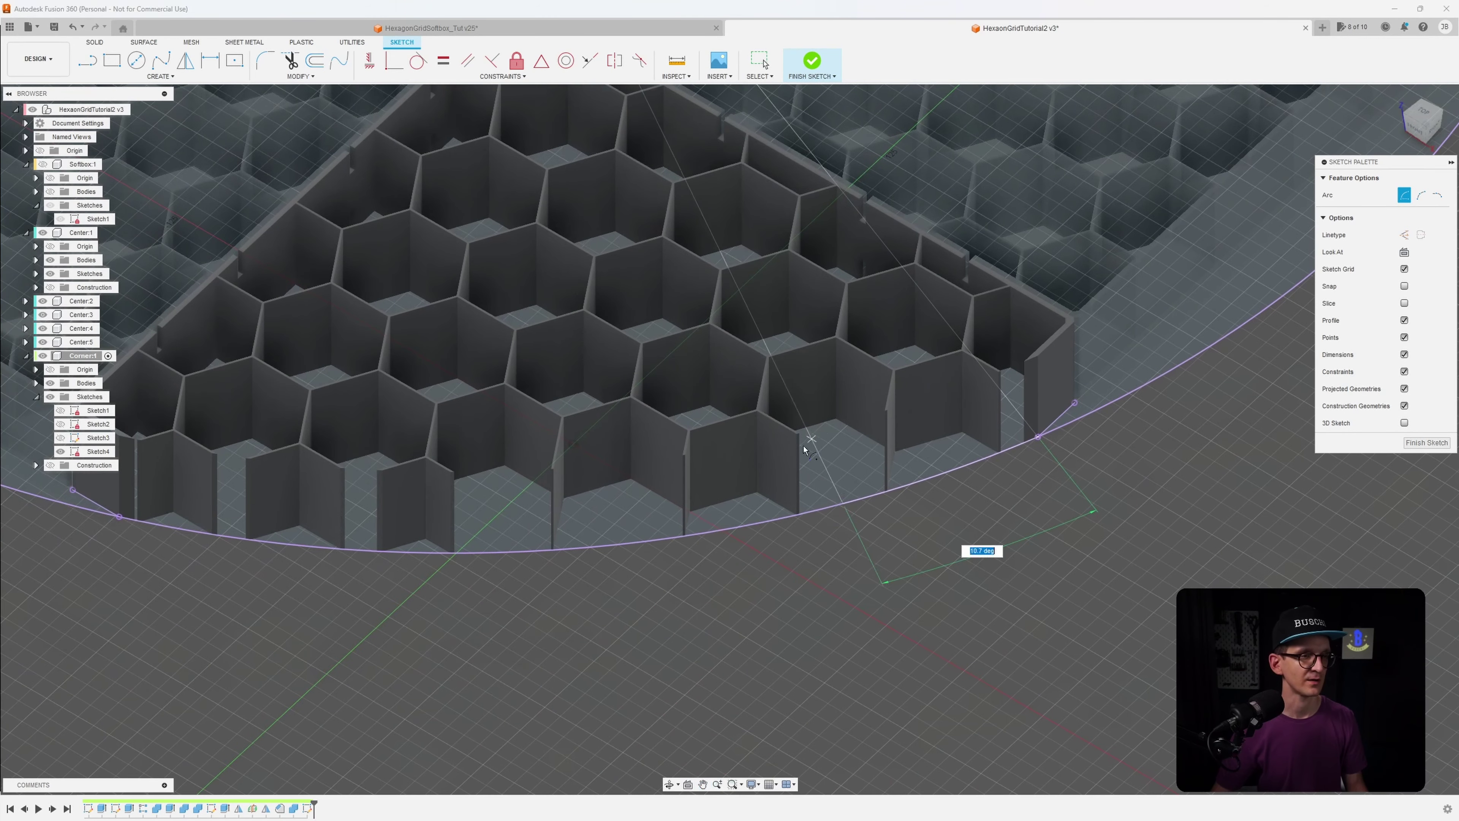
left_click(119, 519)
scroll(839, 523, "down", 3)
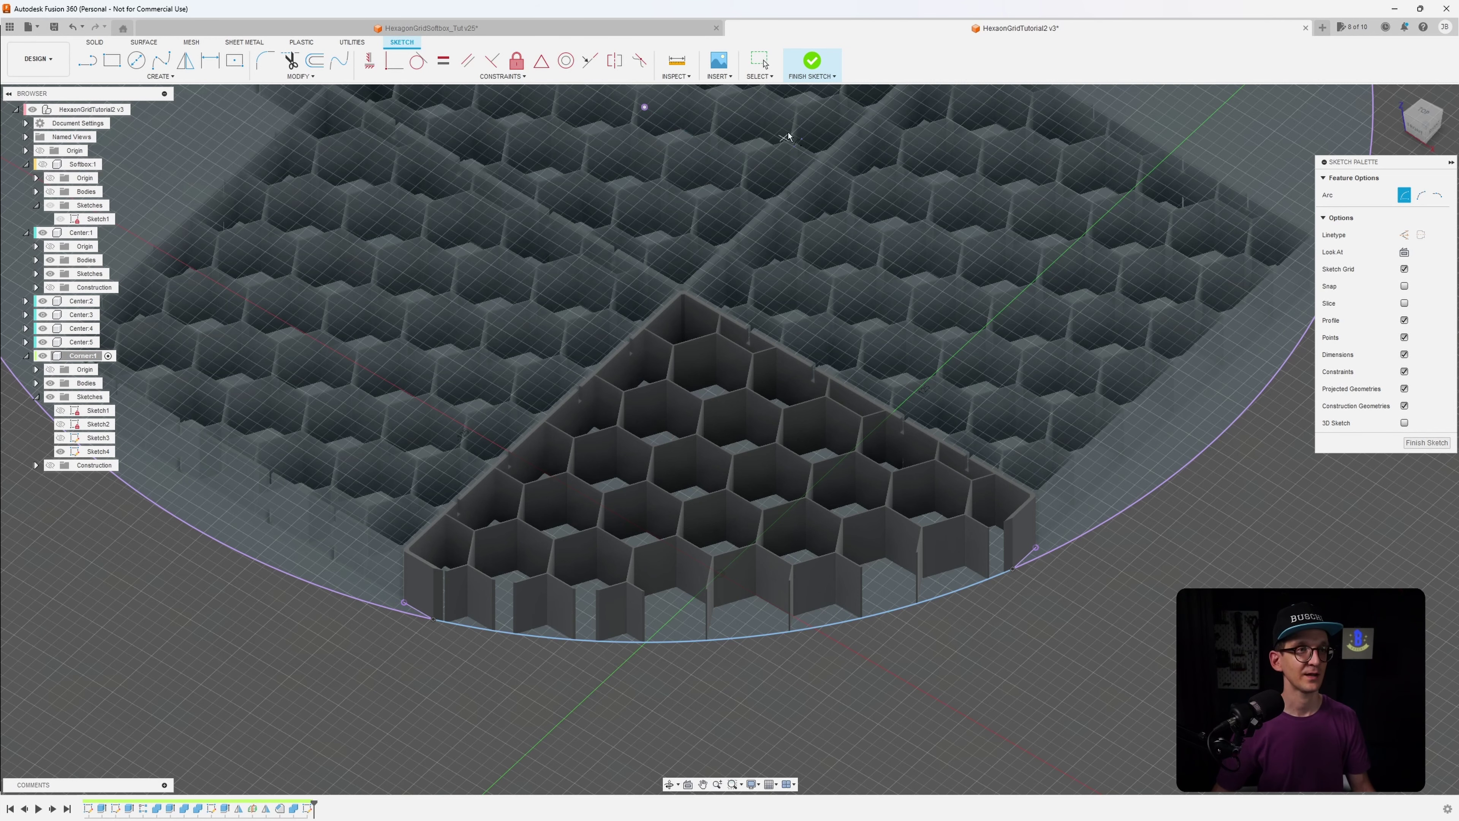
left_click(813, 64)
Set up a thin extrusion of the new arc with extent To Object, ending at the corner tile's upper face
mouse_move(914, 411)
middle_mouse_down("shift")
mouse_move(870, 433)
mouse_move(853, 401)
mouse_move(834, 408)
mouse_move(553, 287)
middle_mouse_up("shift")
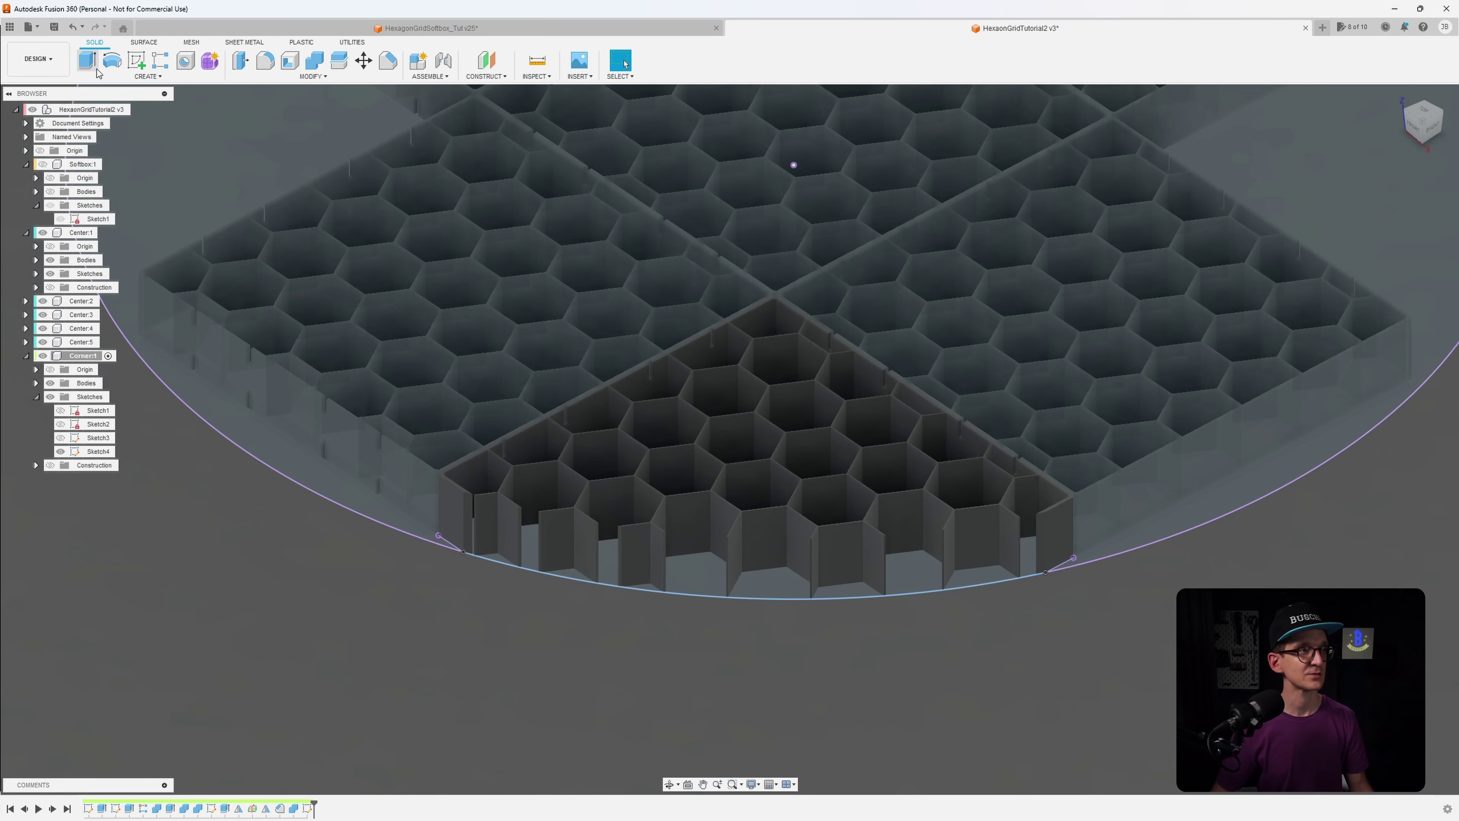
left_click(94, 60)
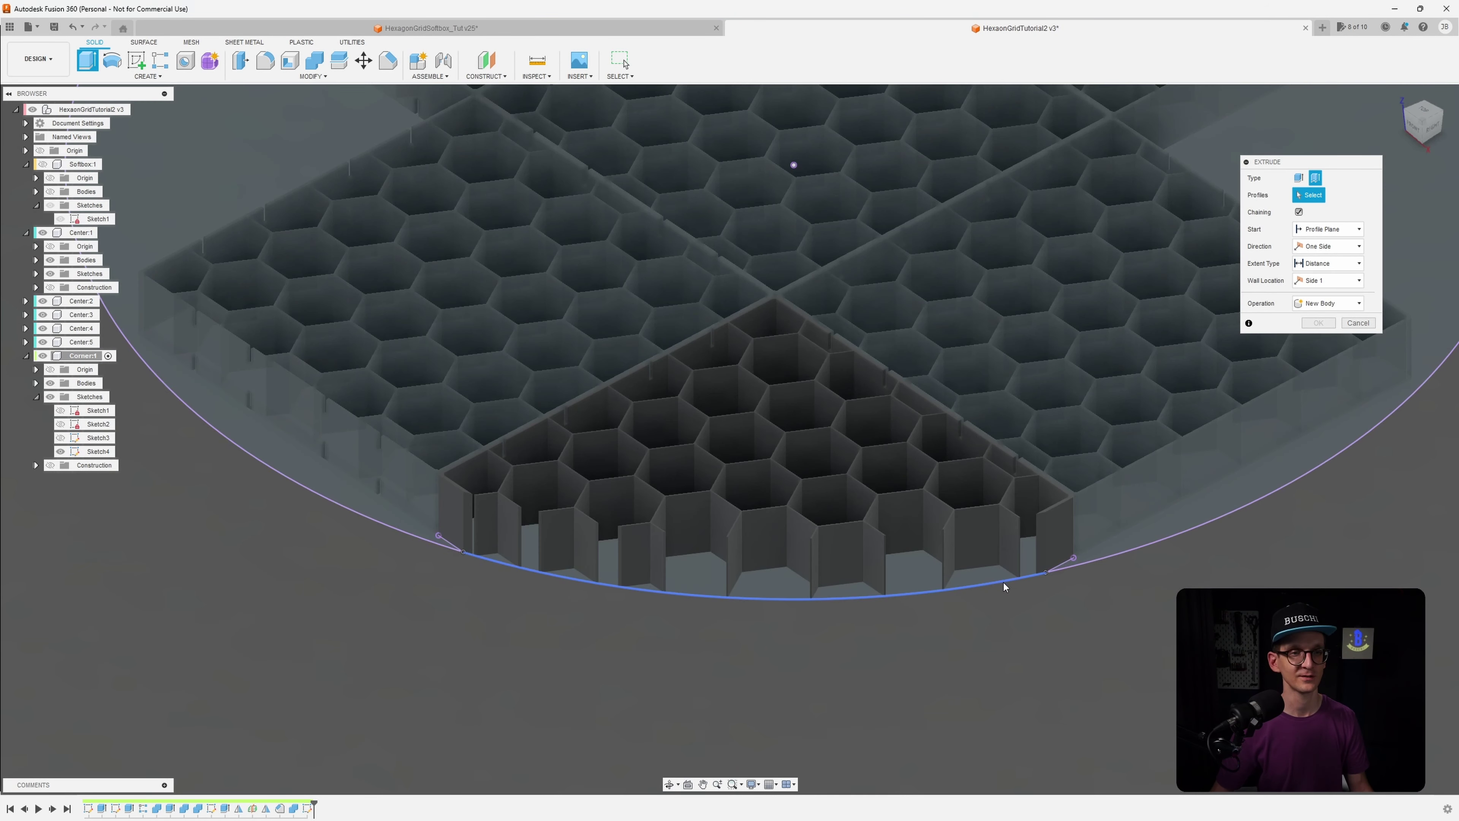
left_click(1000, 579)
mouse_move(1000, 580)
middle_mouse_down("shift")
mouse_move(981, 515)
mouse_move(1012, 567)
middle_mouse_up("shift")
scroll(1005, 502, "up", 10)
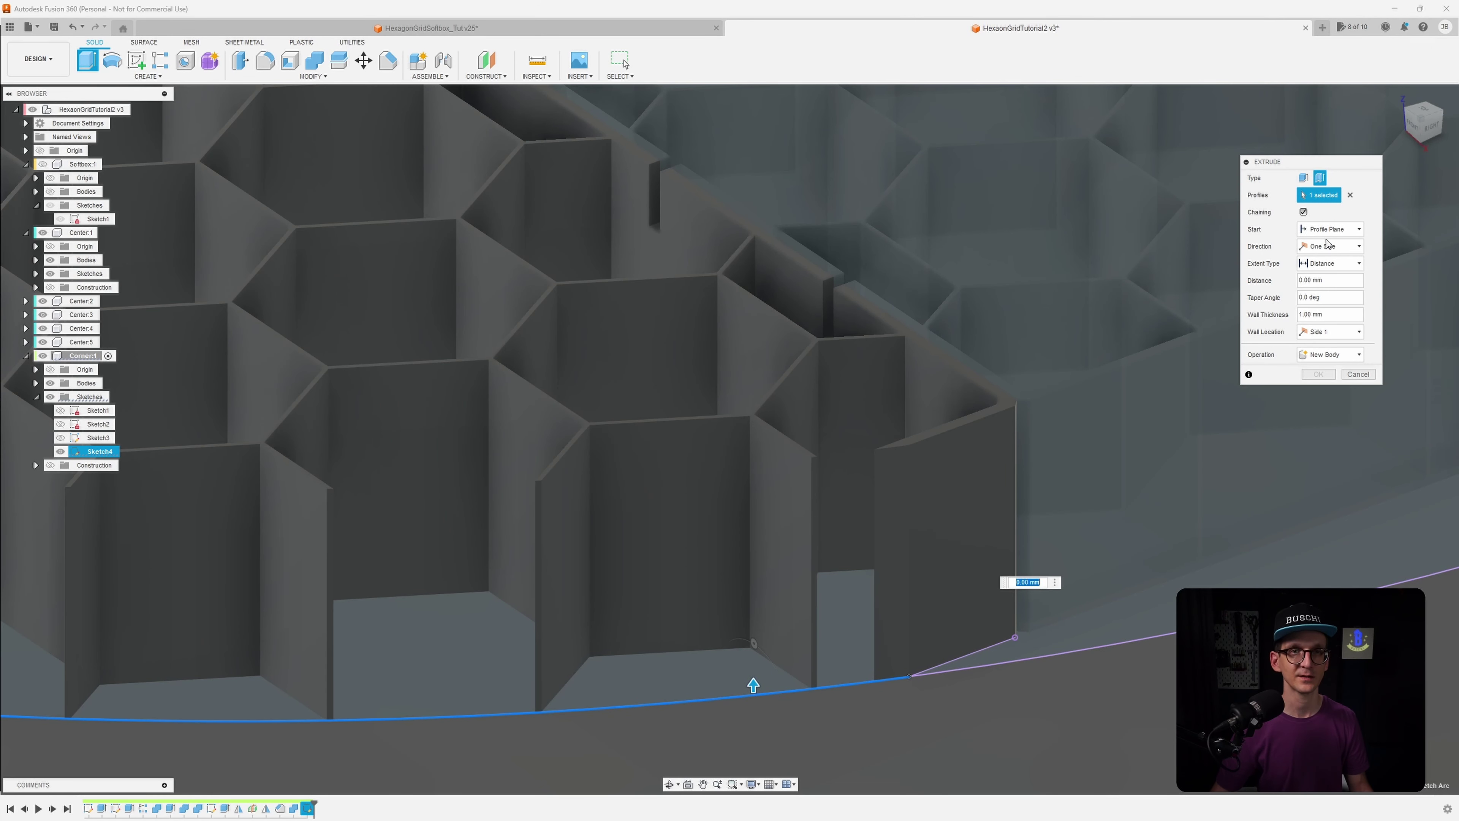
left_click(1330, 263)
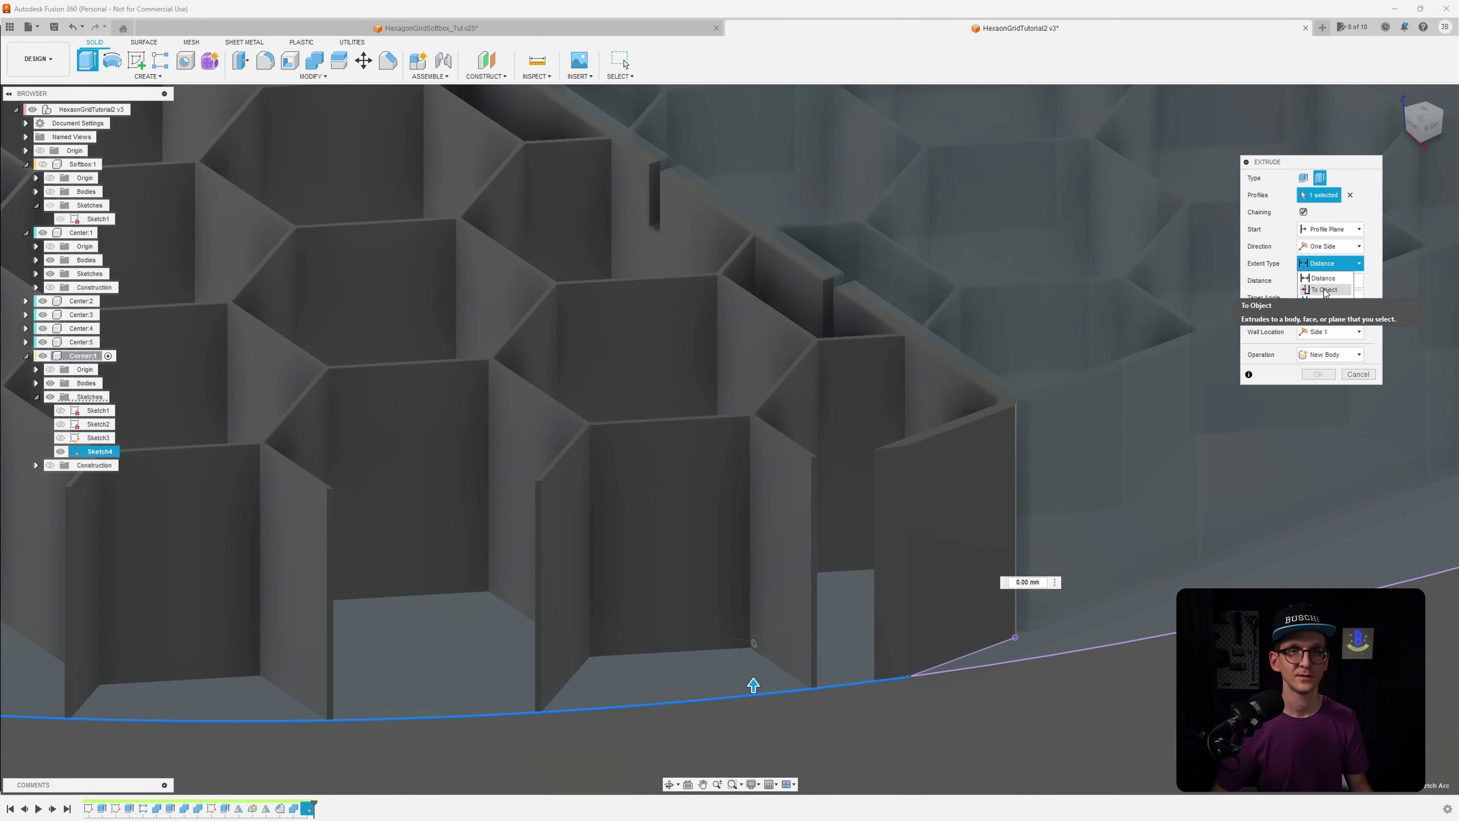
left_click(1324, 283)
left_click(923, 435)
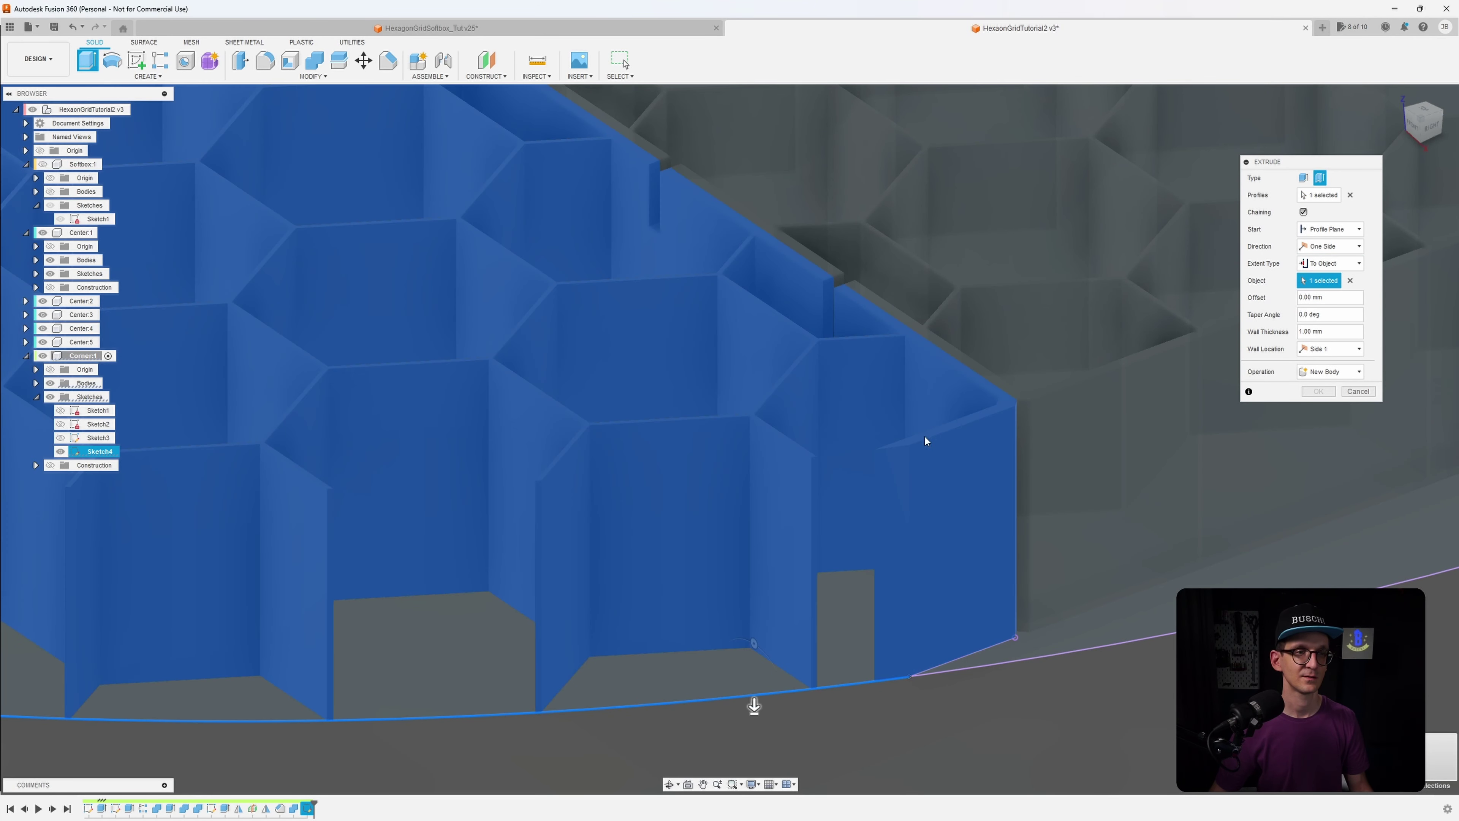
middle_click_drag(924, 435, 1082, 403, "shift")
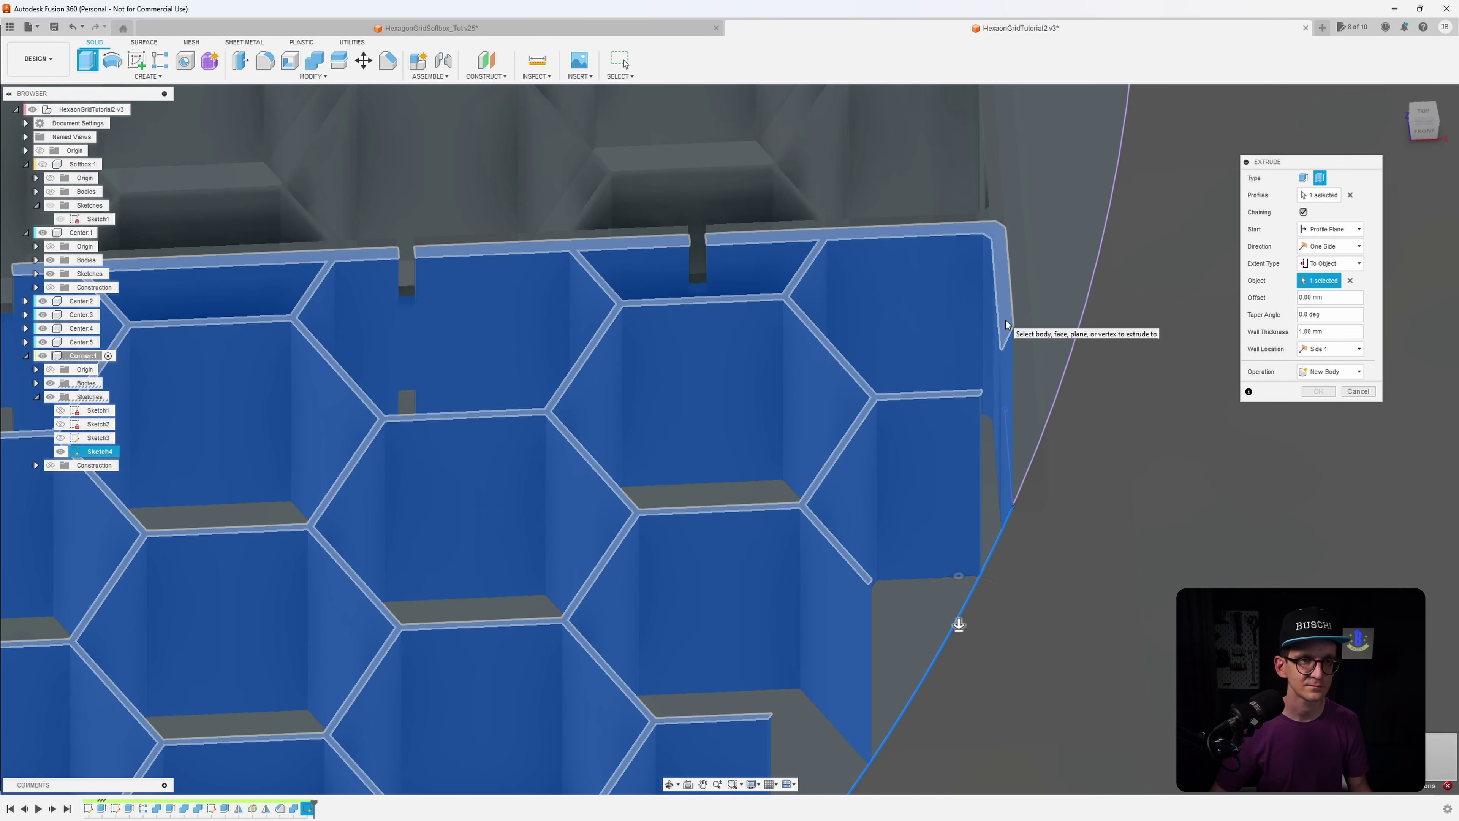
left_click(1005, 320)
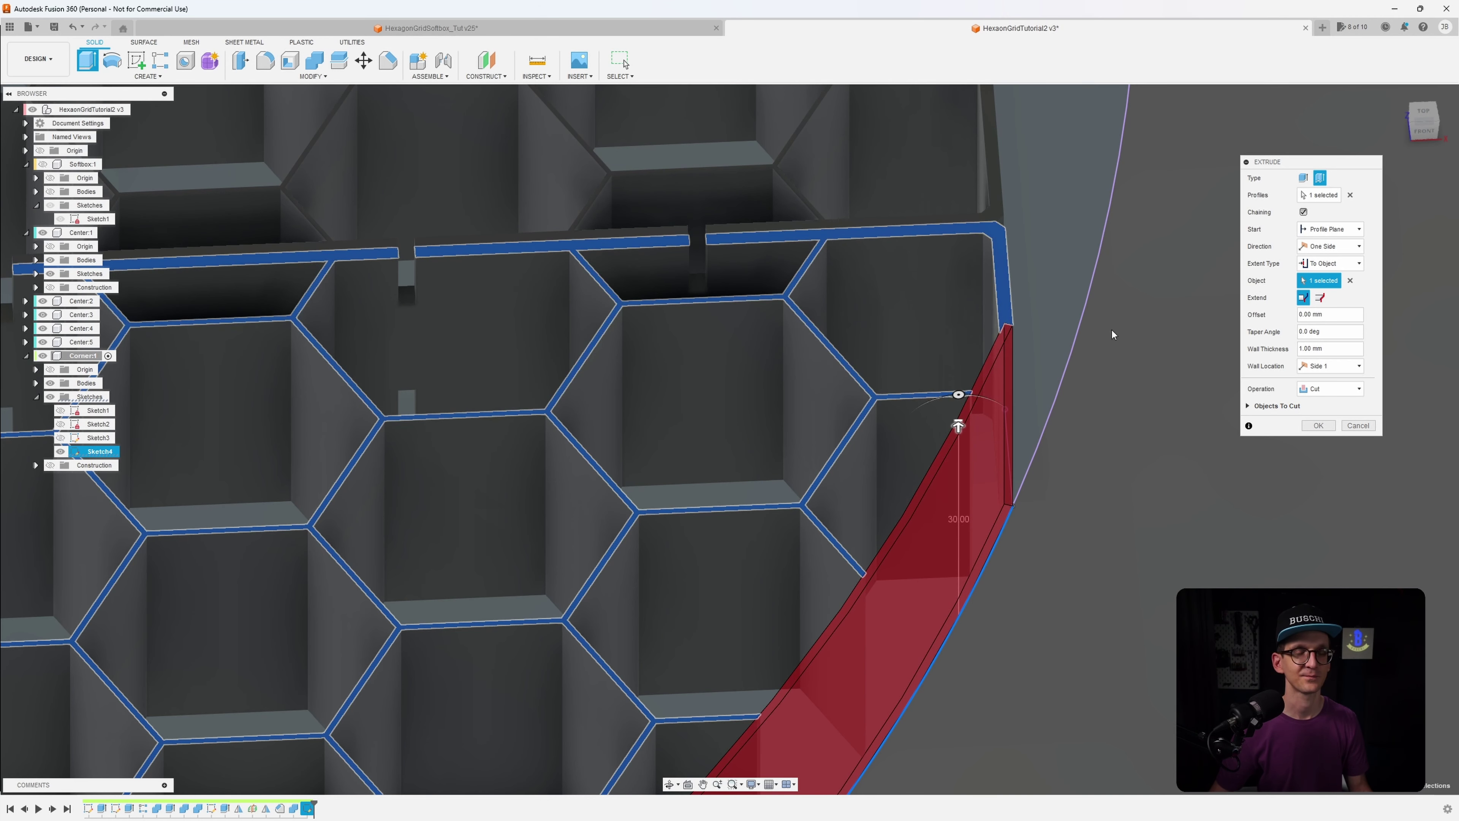
Set the thin extrusion's operation to Join and create the curved wall on the corner tile
left_click(1321, 391)
left_click(1327, 404)
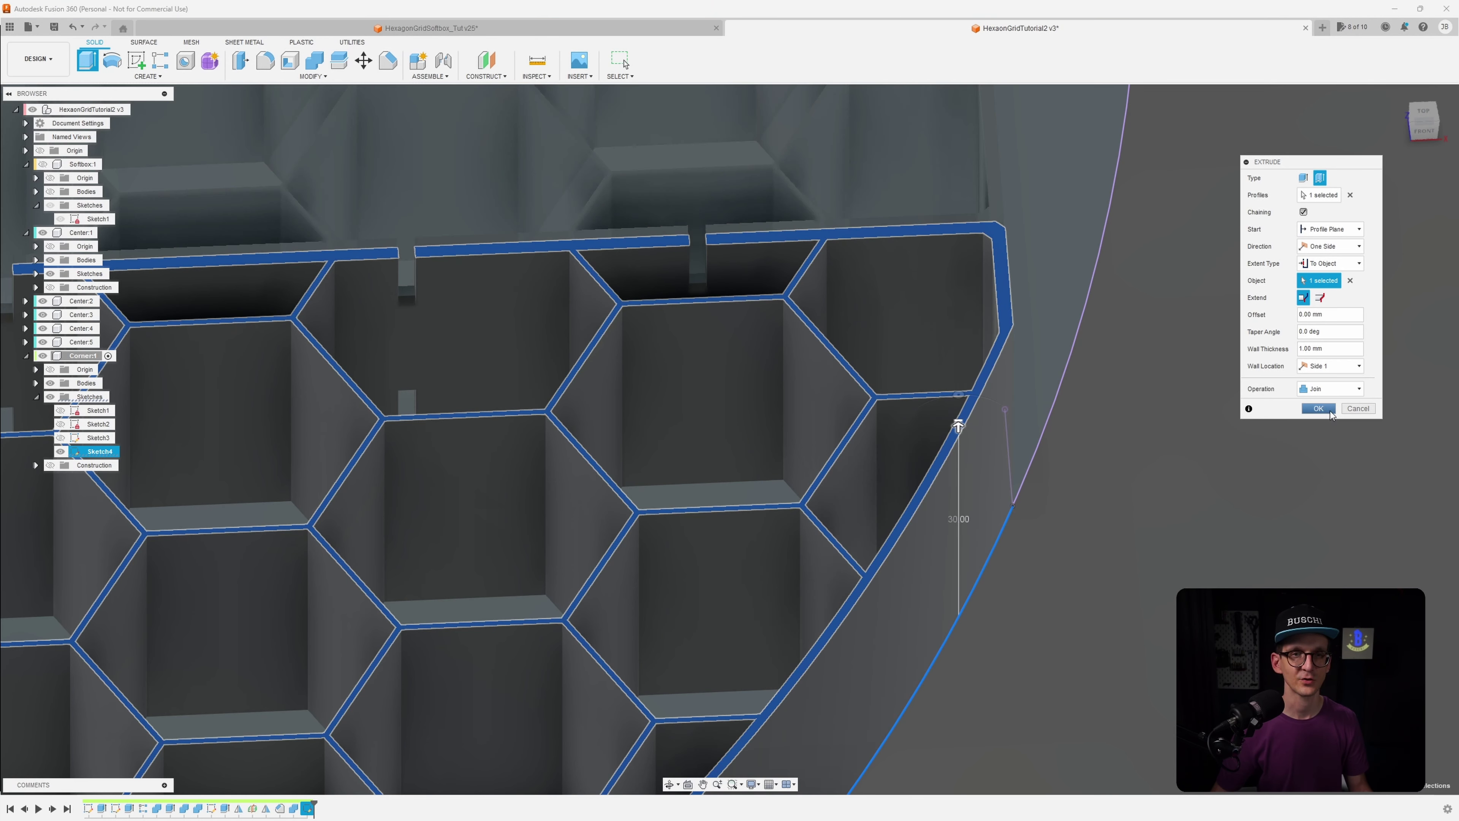
left_click(1319, 408)
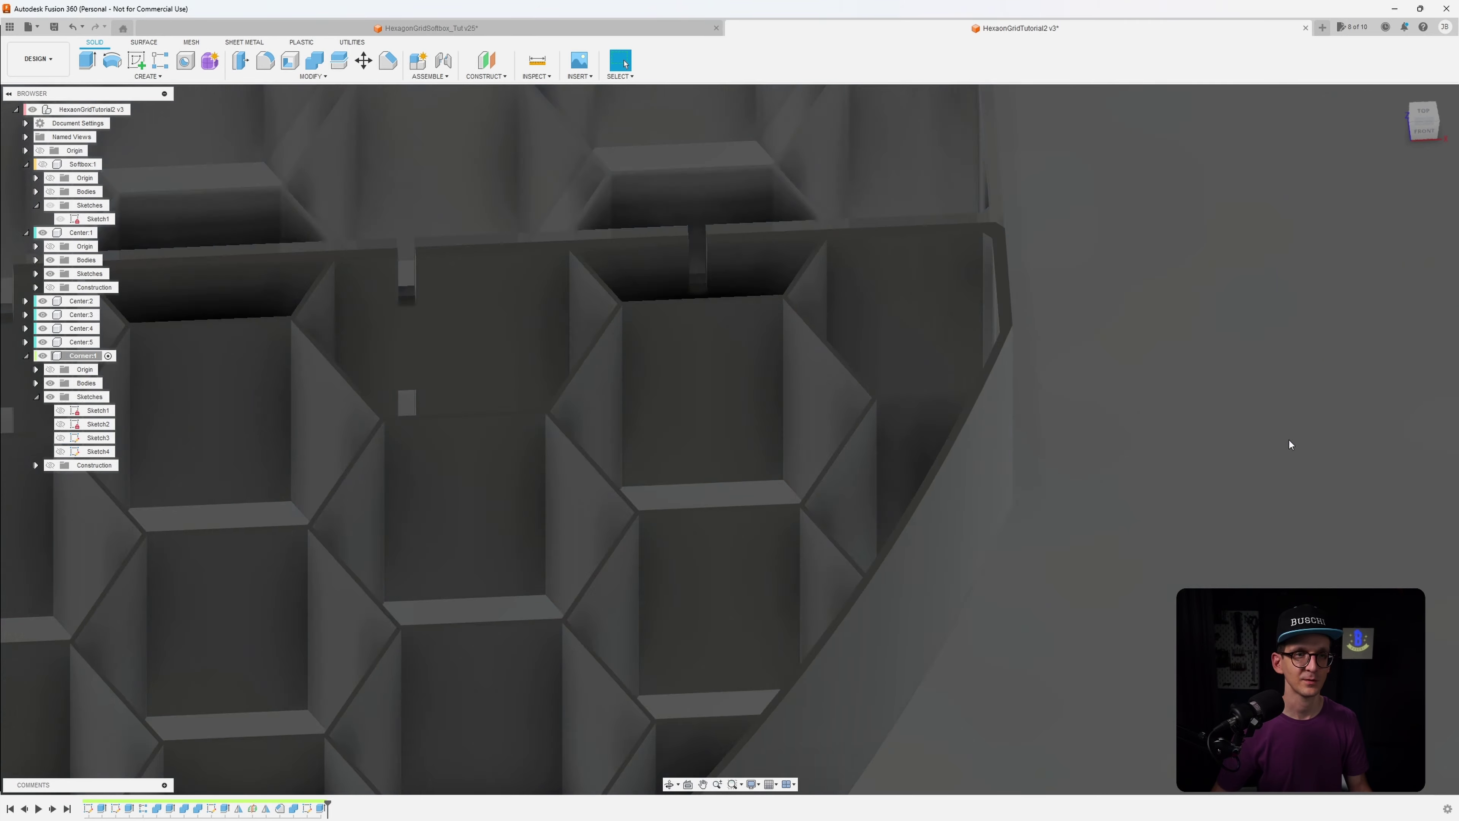
Edit the curved wall's extrusion and set its wall thickness to the OuterThickness parameter
scroll(1289, 440, "down", 5)
middle_click_drag(1268, 467, 1262, 515, "shift")
scroll(1246, 514, "up", 10)
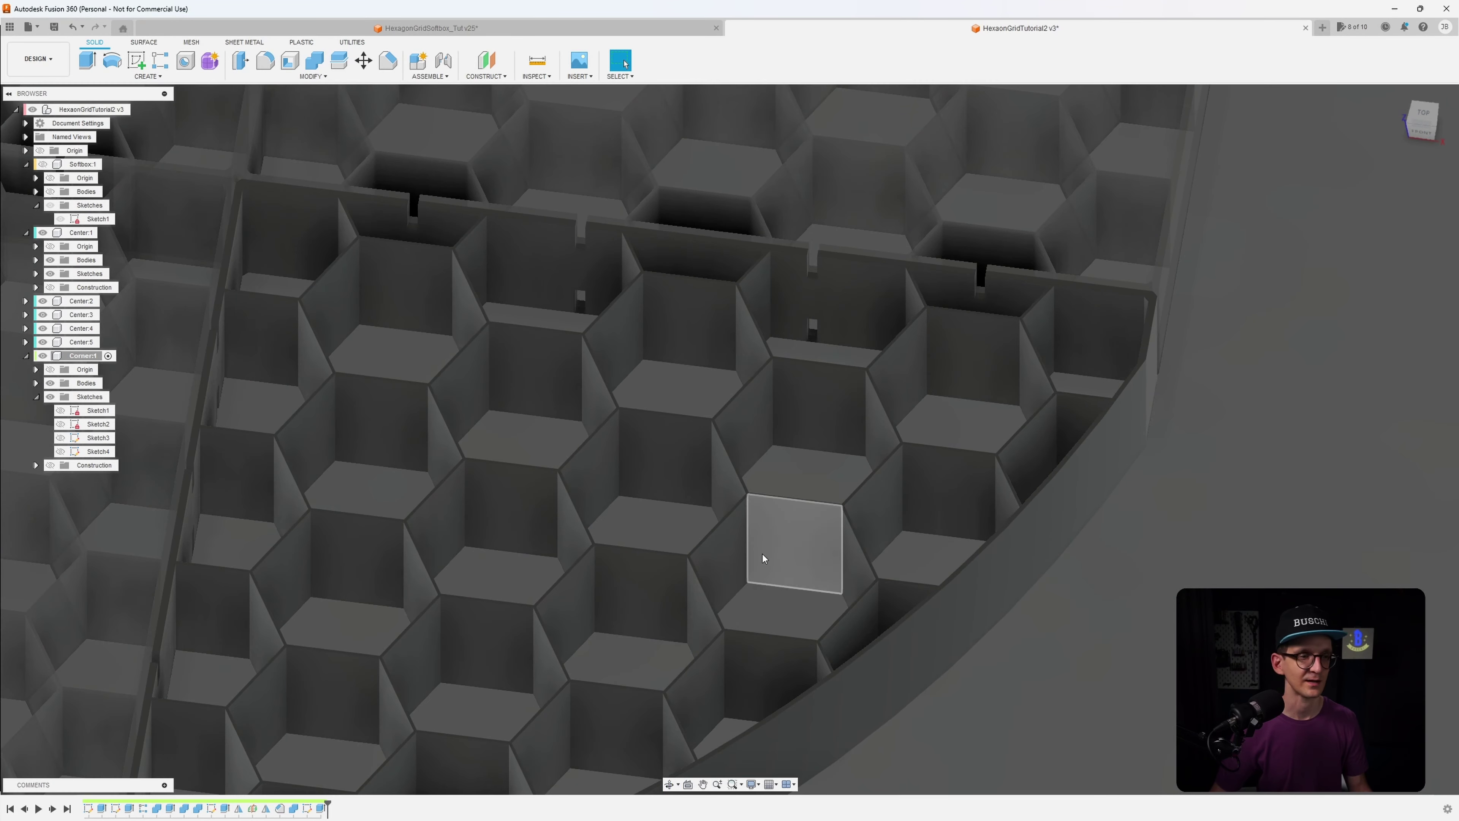
double_click(321, 808)
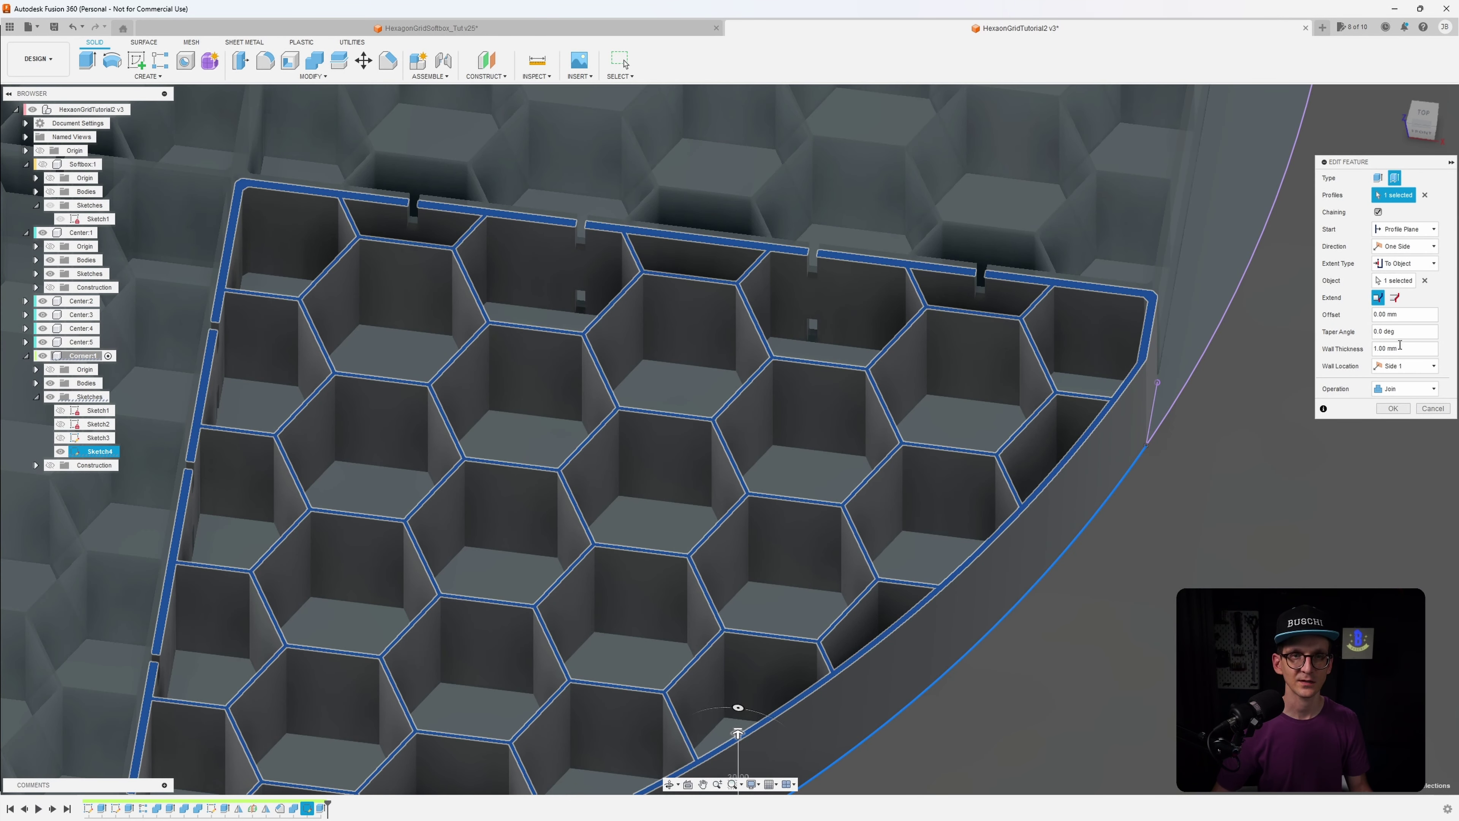
left_click(1401, 349)
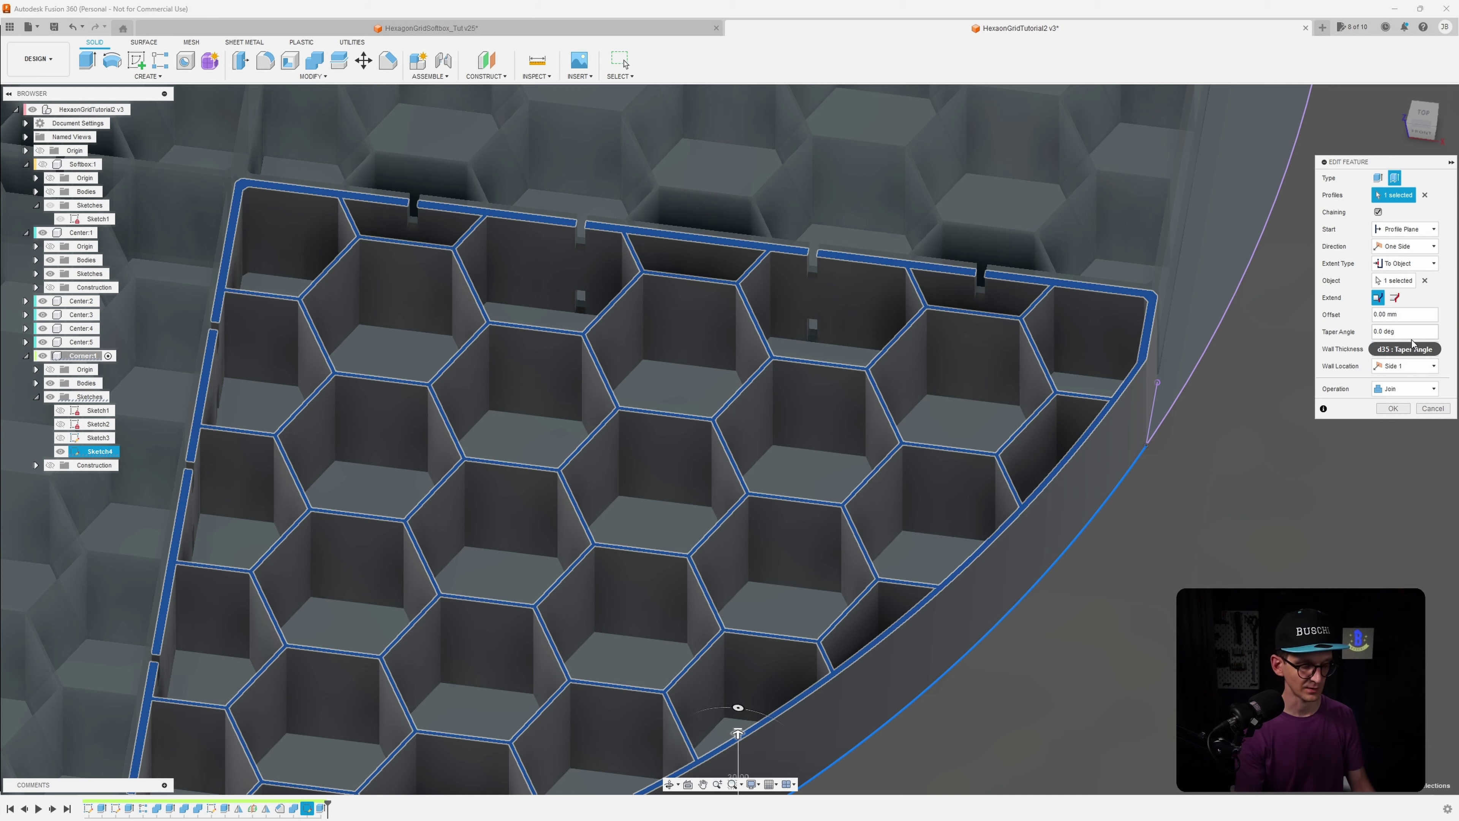
type("OuterThickness")
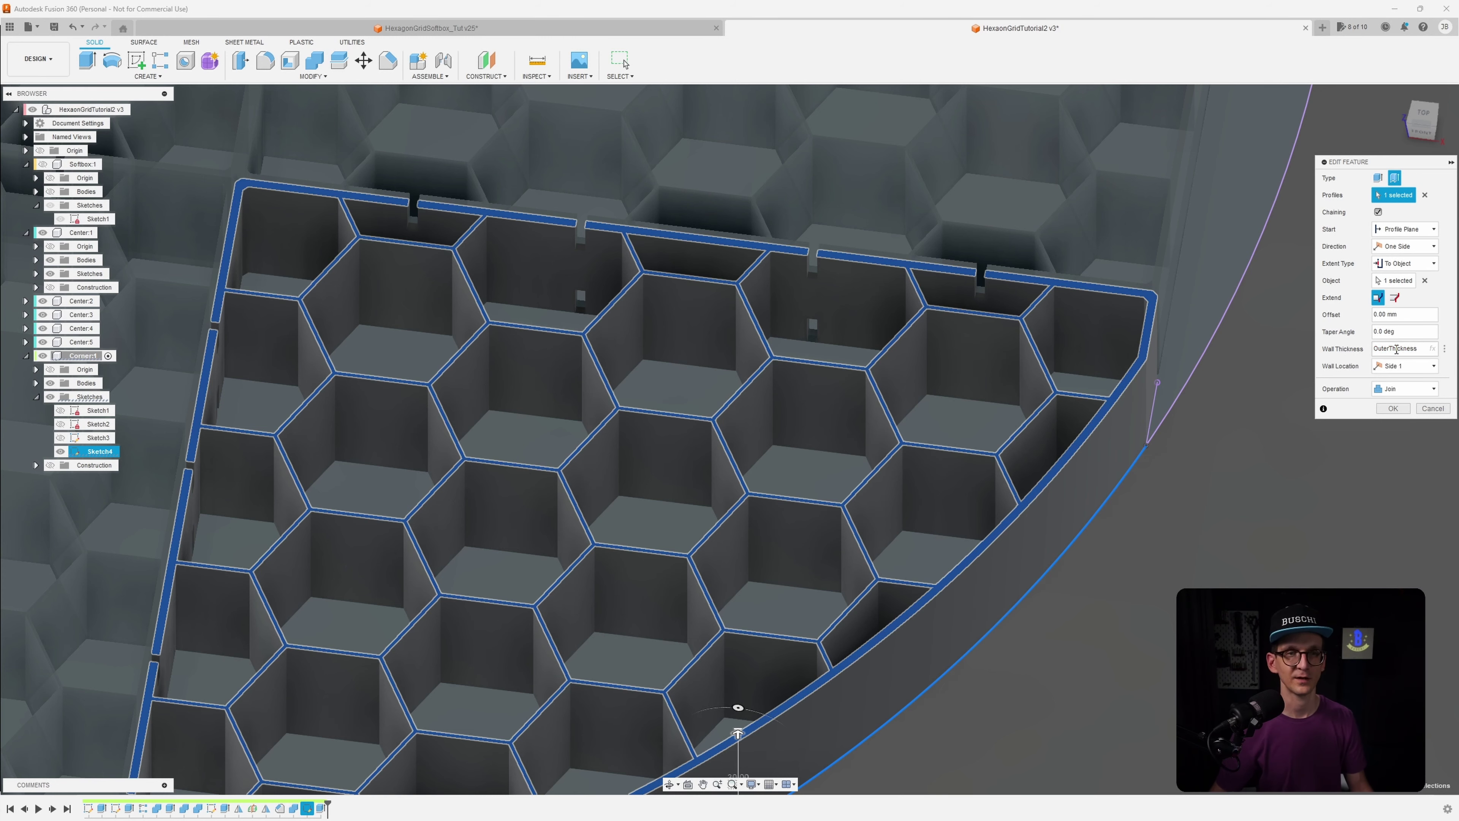
left_click(1393, 408)
scroll(1149, 369, "down", 3)
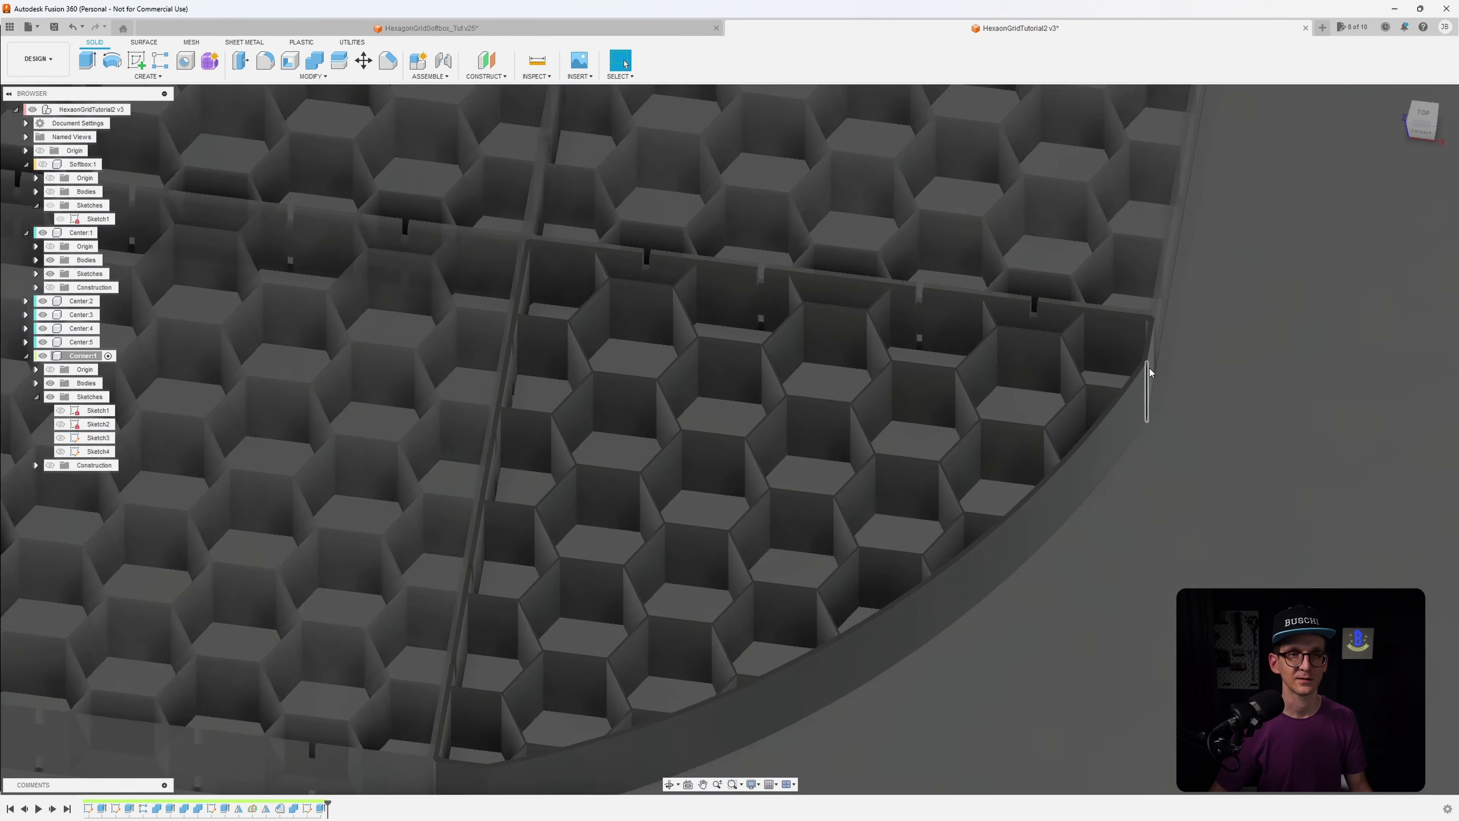
Examine the corner tile's curved outer wall, its end joints with the neighbouring tiles, and the uncovered areas beside them
scroll(1151, 356, "up", 8)
middle_click_drag(1122, 403, 1153, 400, "shift")
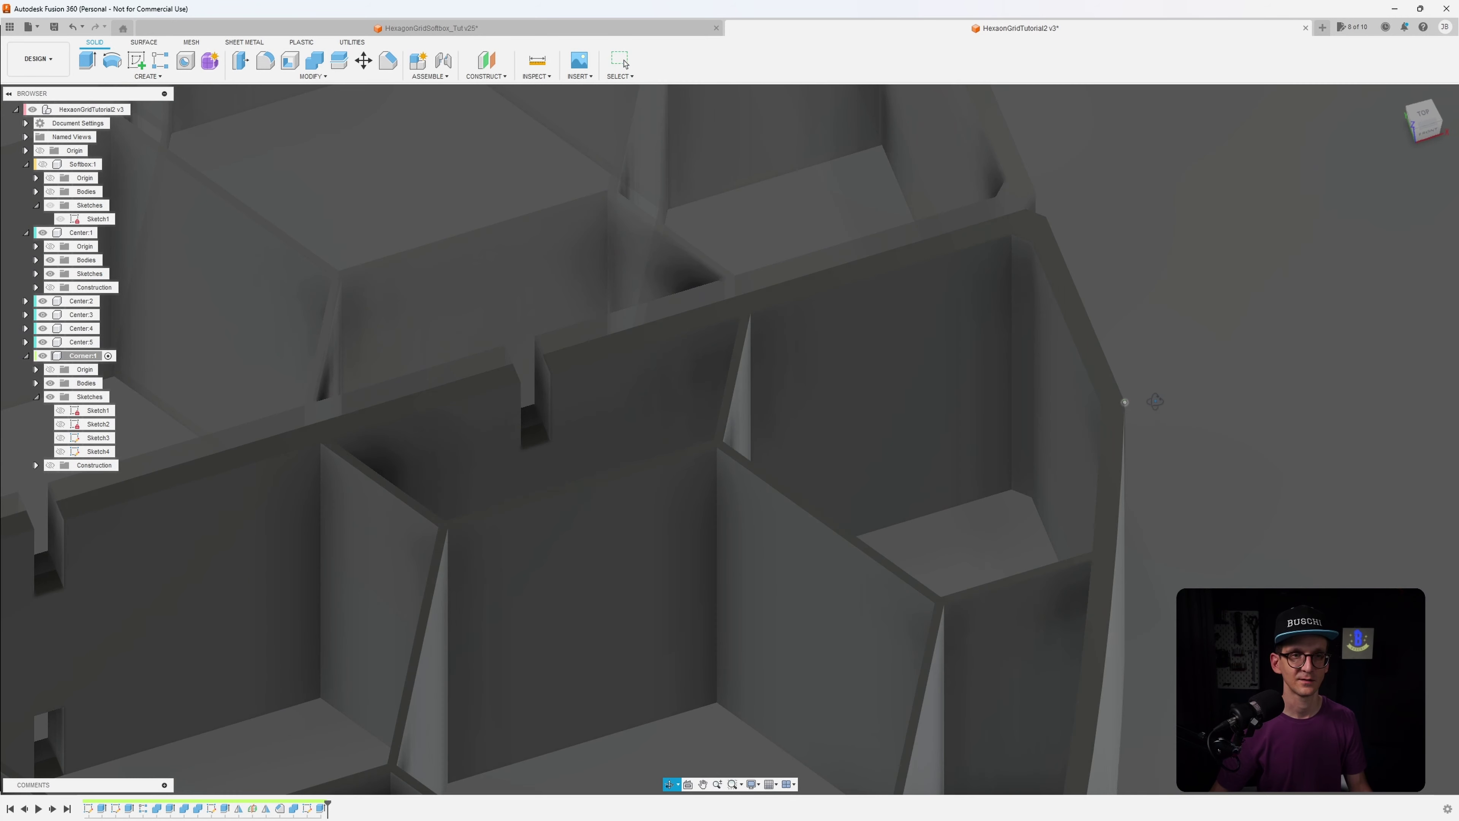
scroll(1116, 408, "up", 6)
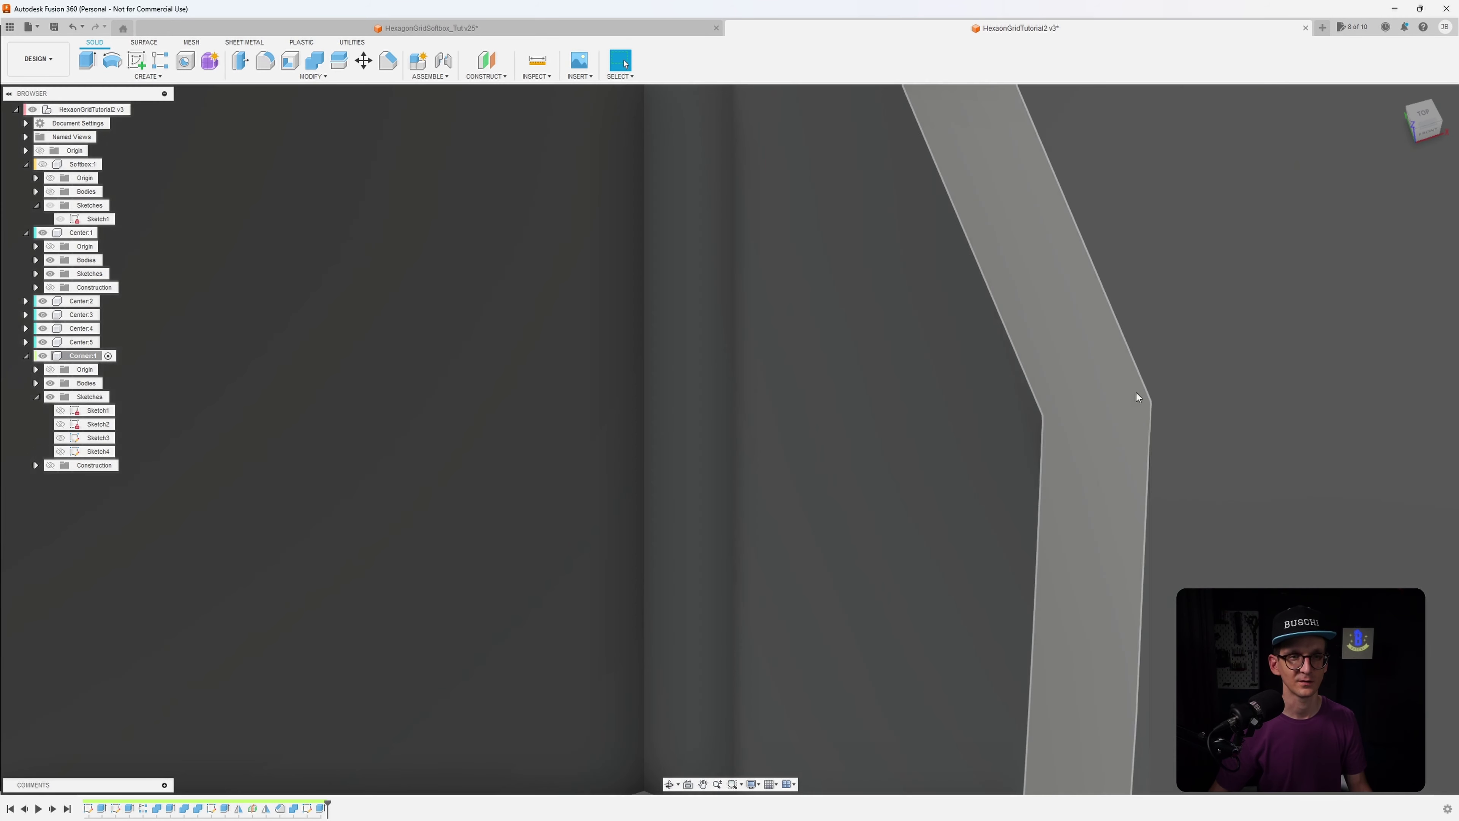
scroll(1034, 328, "down", 10)
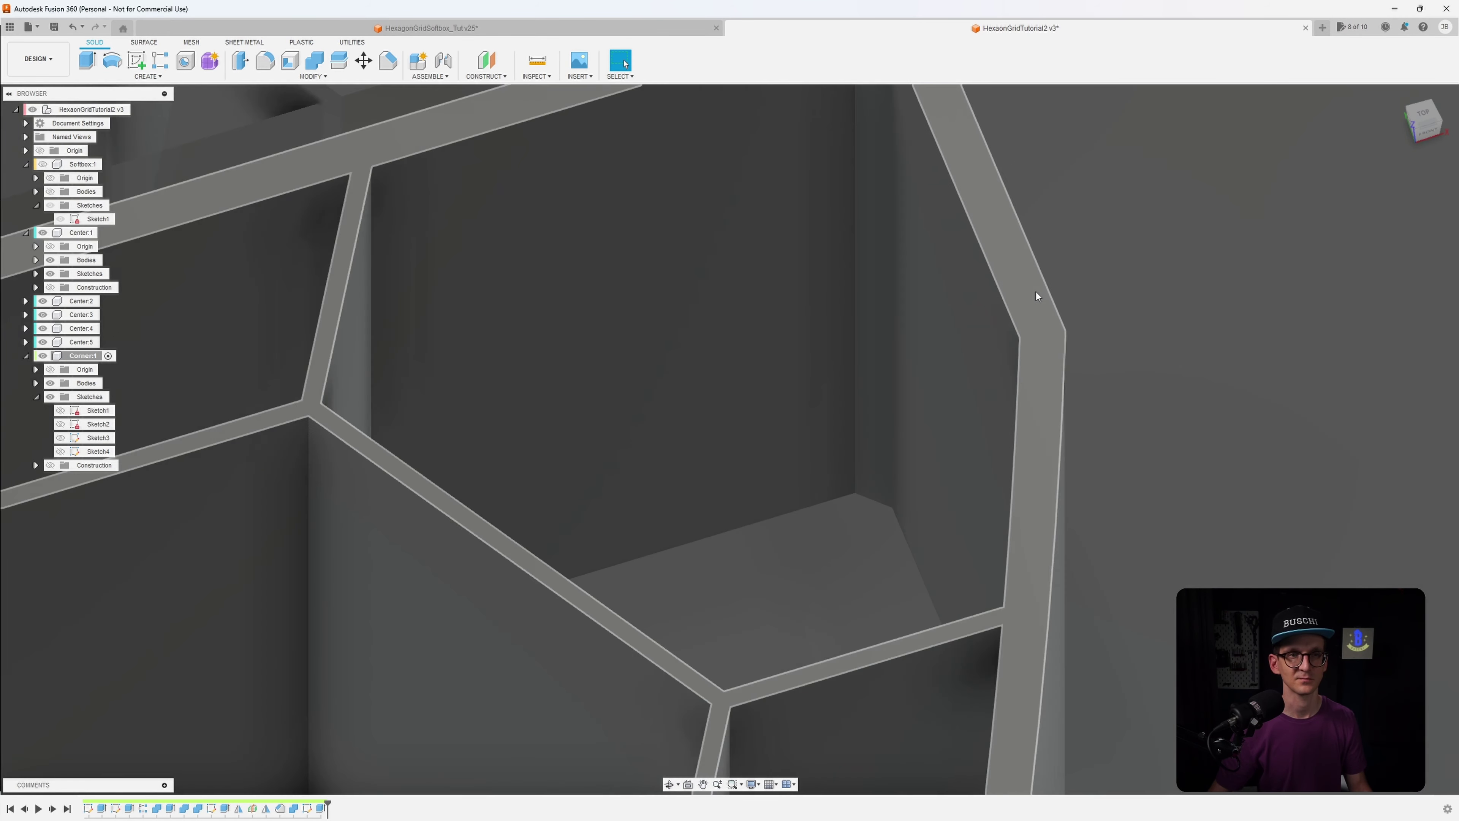
scroll(1031, 402, "down", 10)
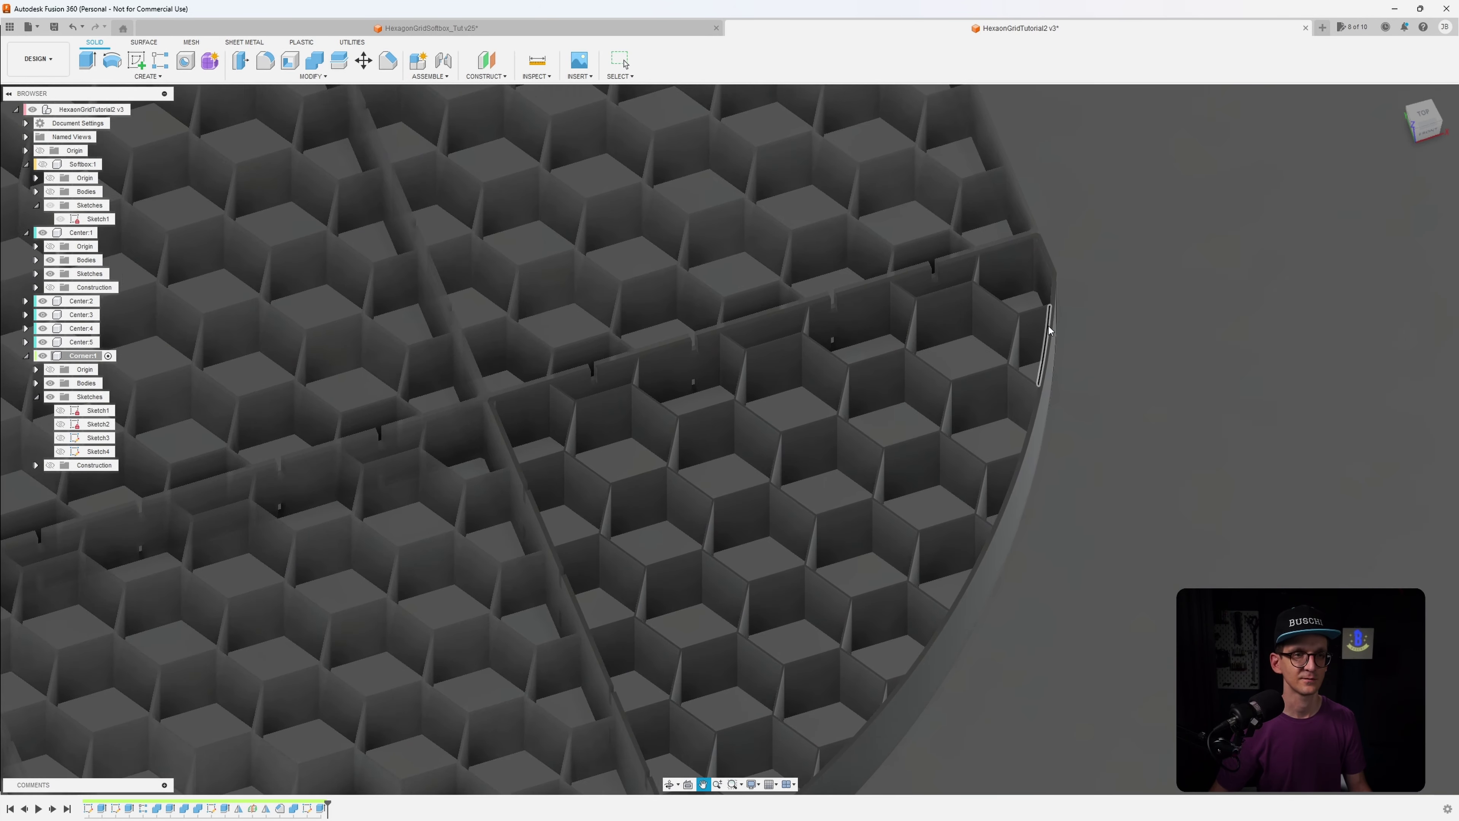
middle_click_drag(1049, 326, 1160, 218, "shift")
middle_click_drag(930, 368, 804, 425, "shift")
scroll(897, 389, "down", 5)
scroll(897, 382, "up", 3)
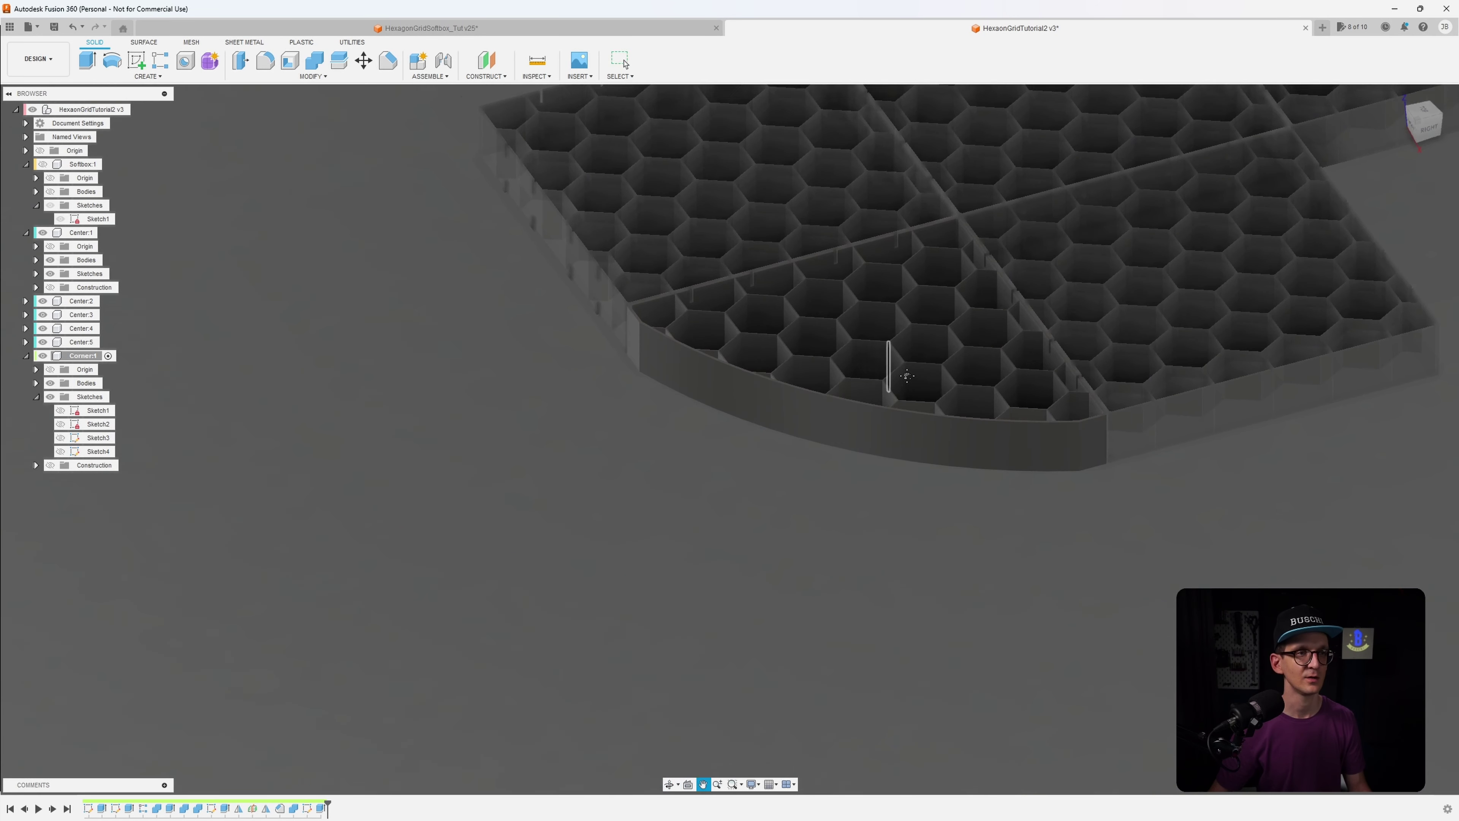
scroll(780, 441, "up", 3)
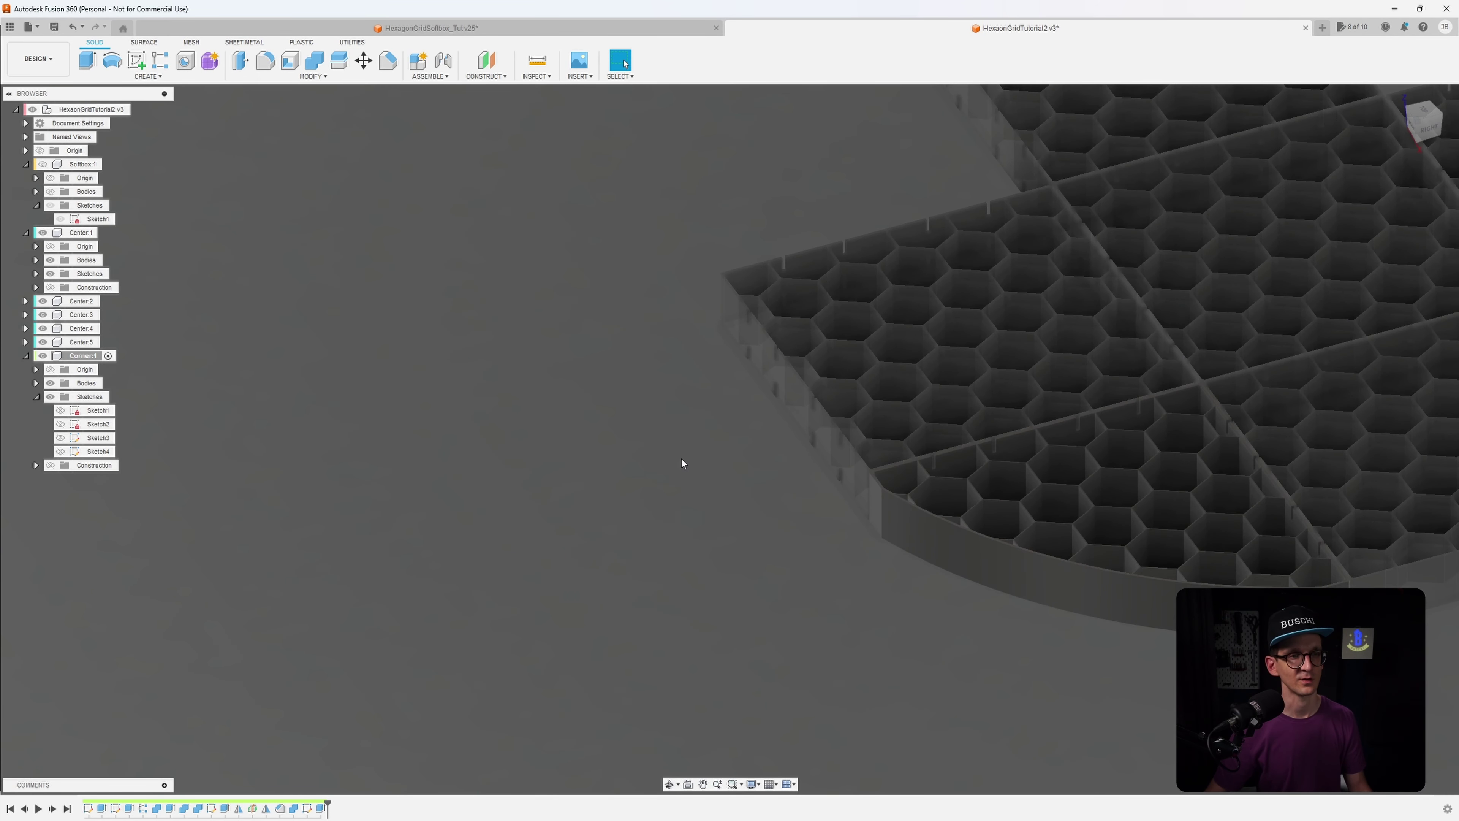
mouse_move(988, 437)
middle_mouse_down("shift")
mouse_move(951, 467)
mouse_move(990, 457)
middle_mouse_up("shift")
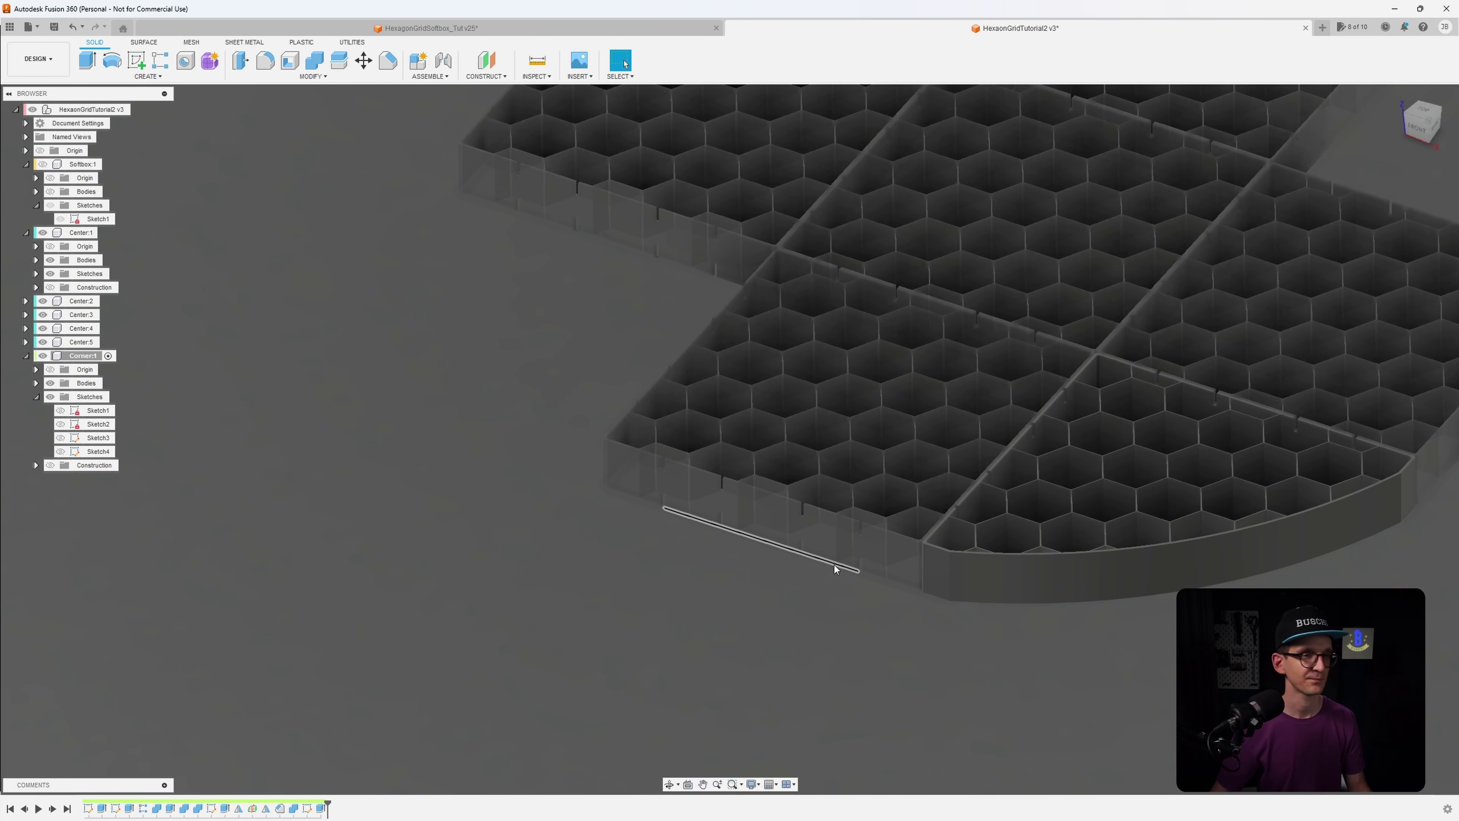
middle_click_drag(834, 564, 361, 406, "shift")
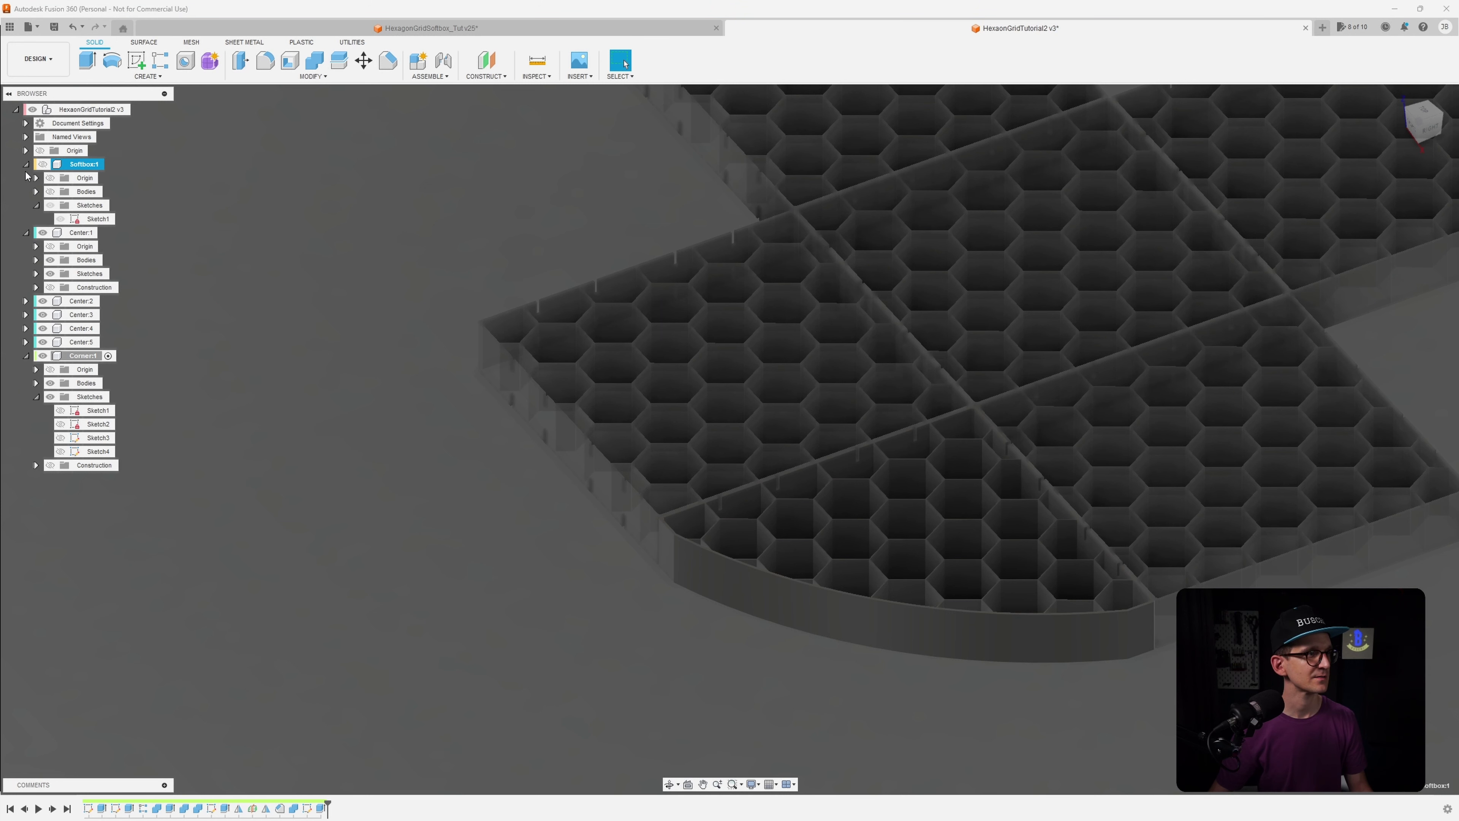
Copy the Center:1 component and paste it with Paste New into the activated top-level assembly as an independent tile
left_click(25, 165)
left_click(68, 180)
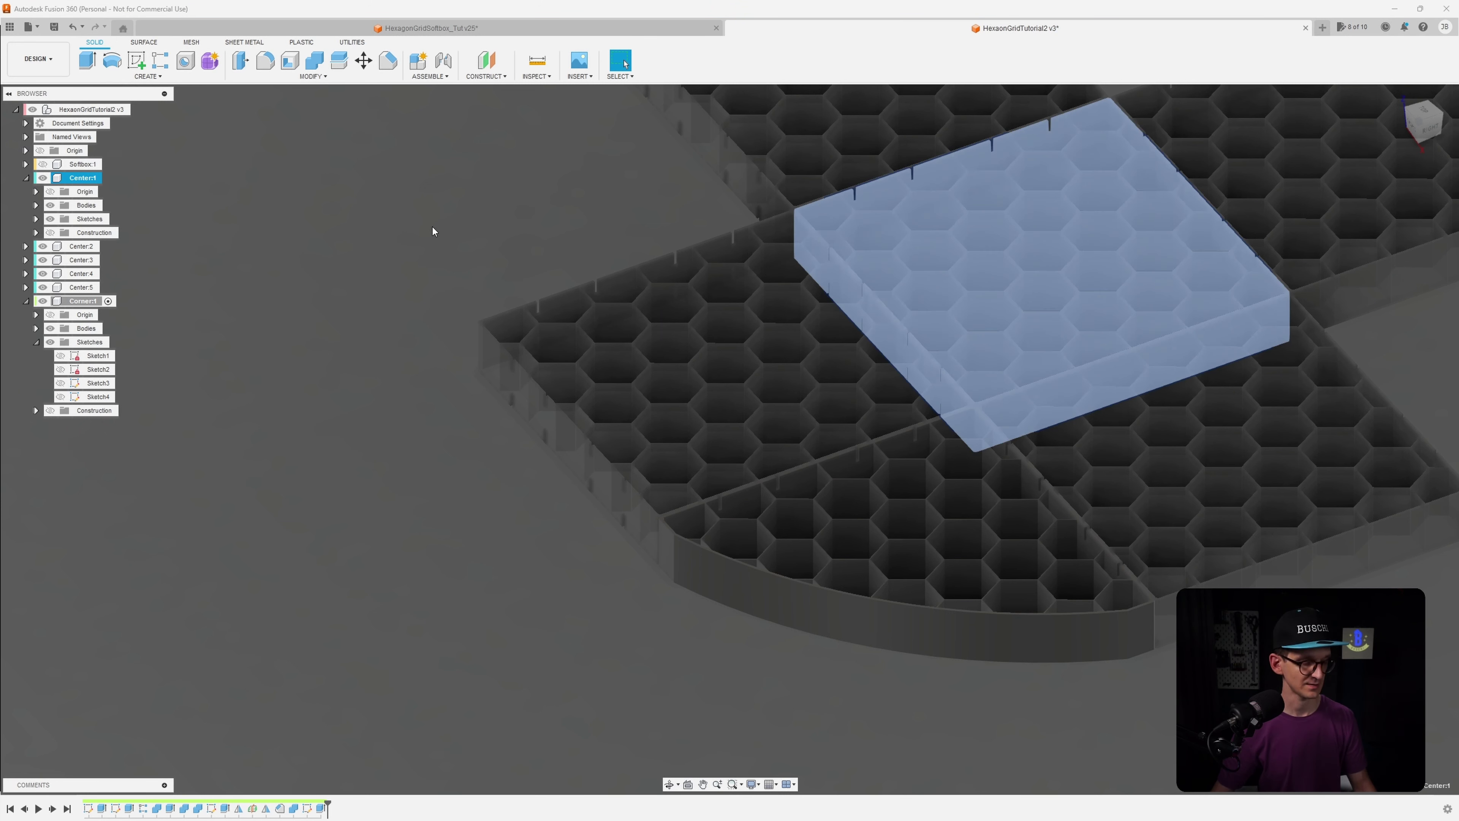
key("ctrl+c")
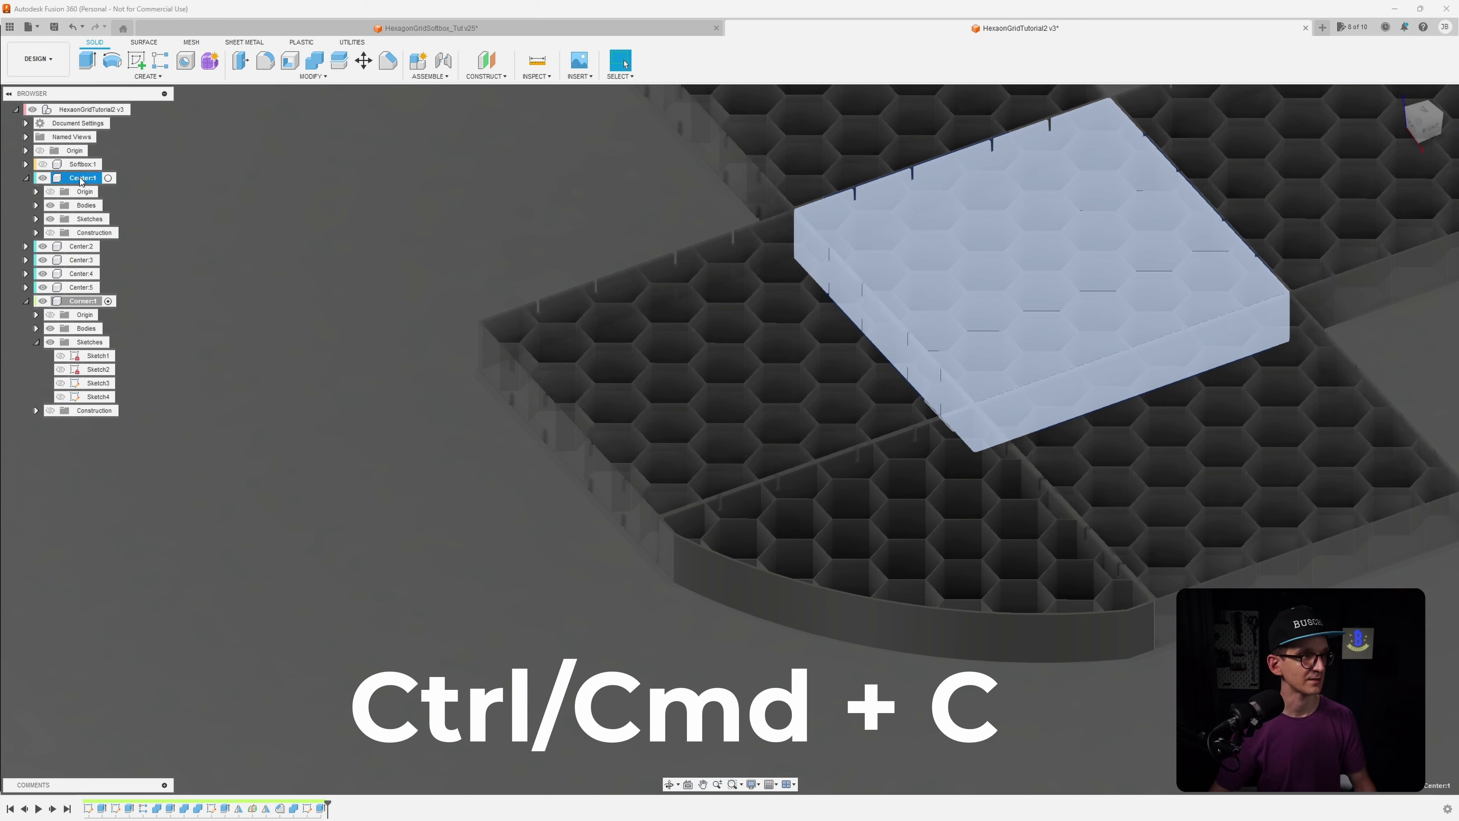
right_click(81, 180)
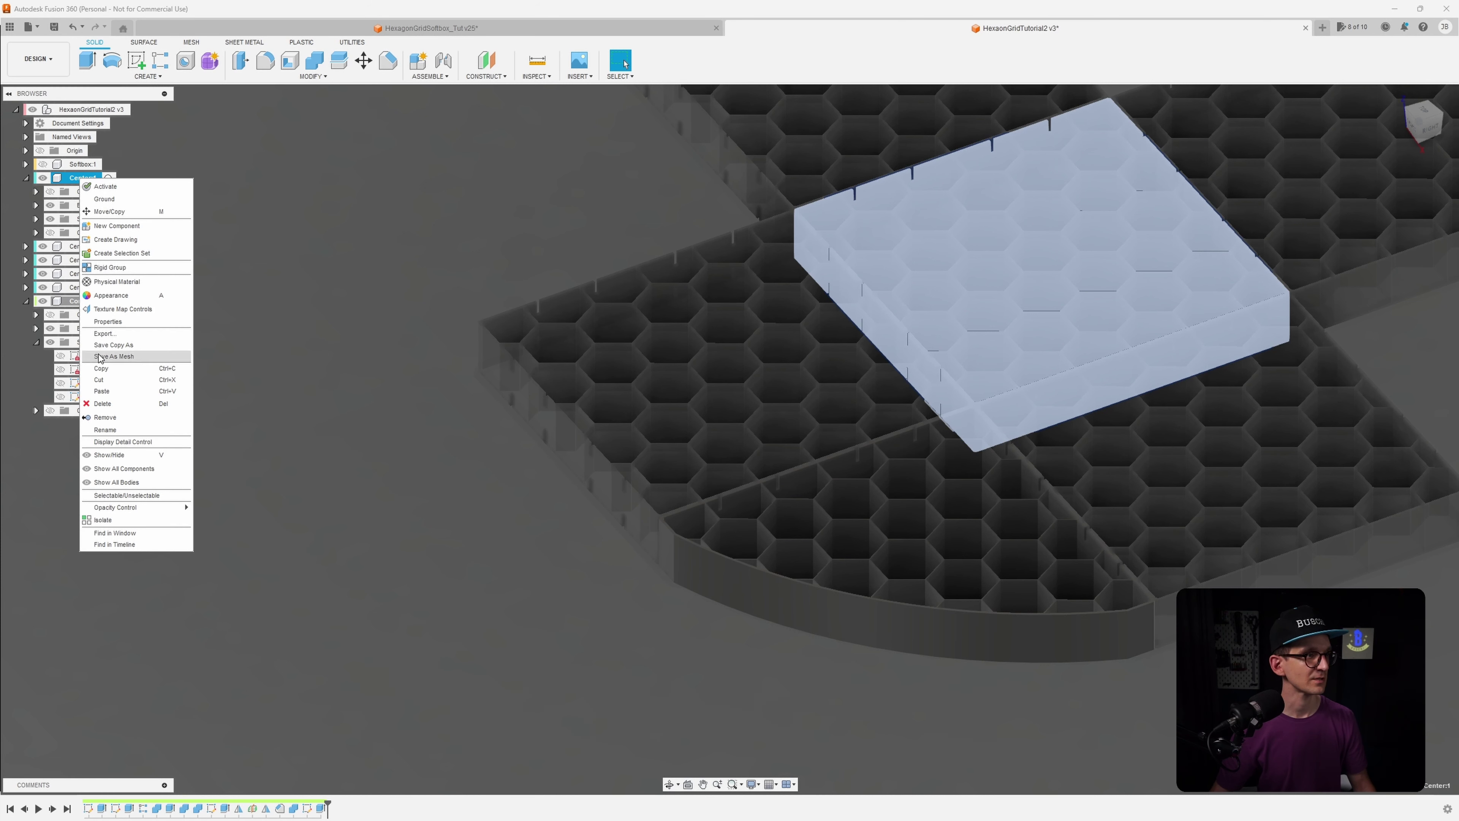
key("Escape")
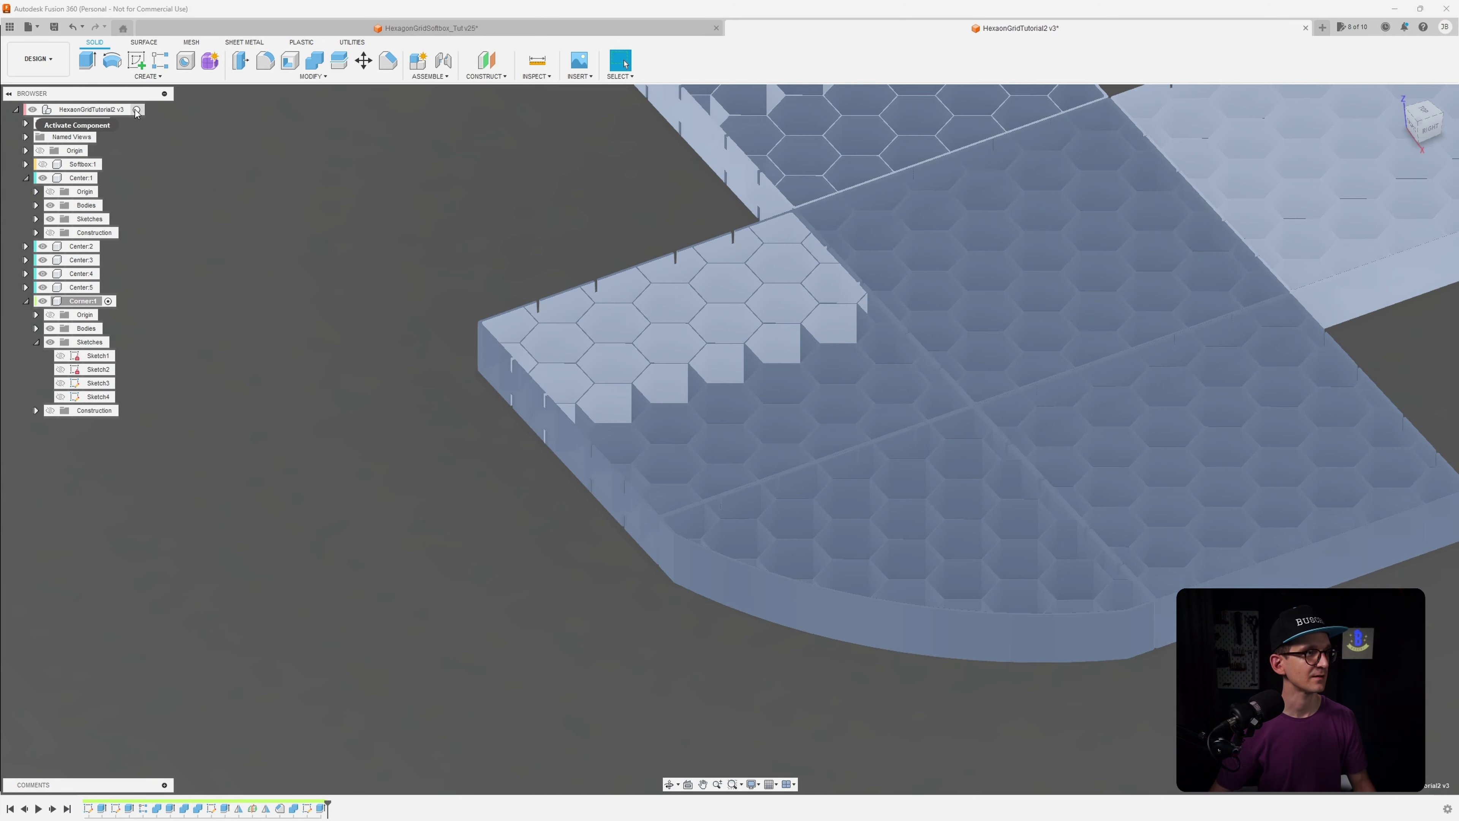
left_click(136, 109)
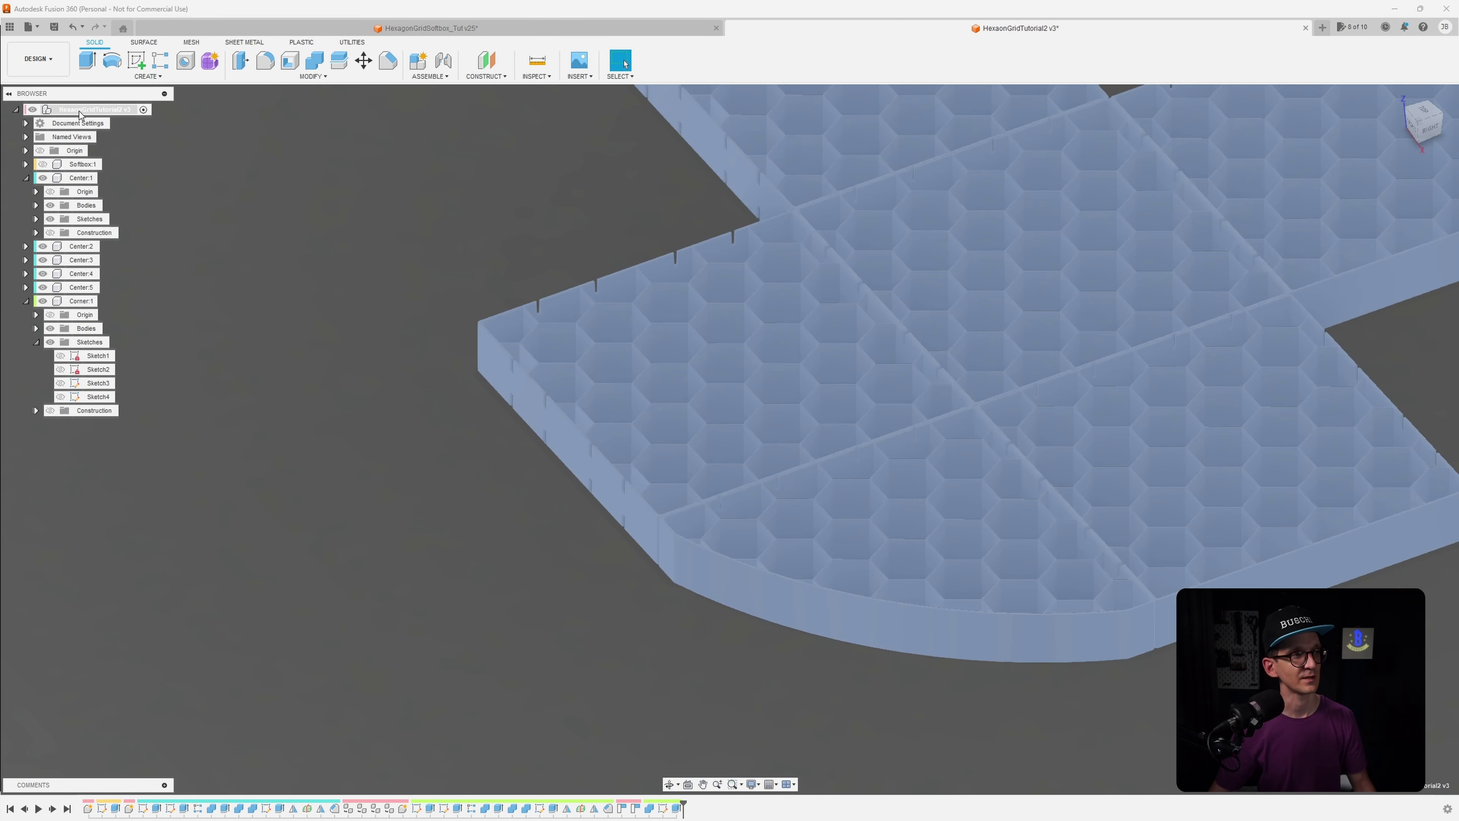
right_click(86, 114)
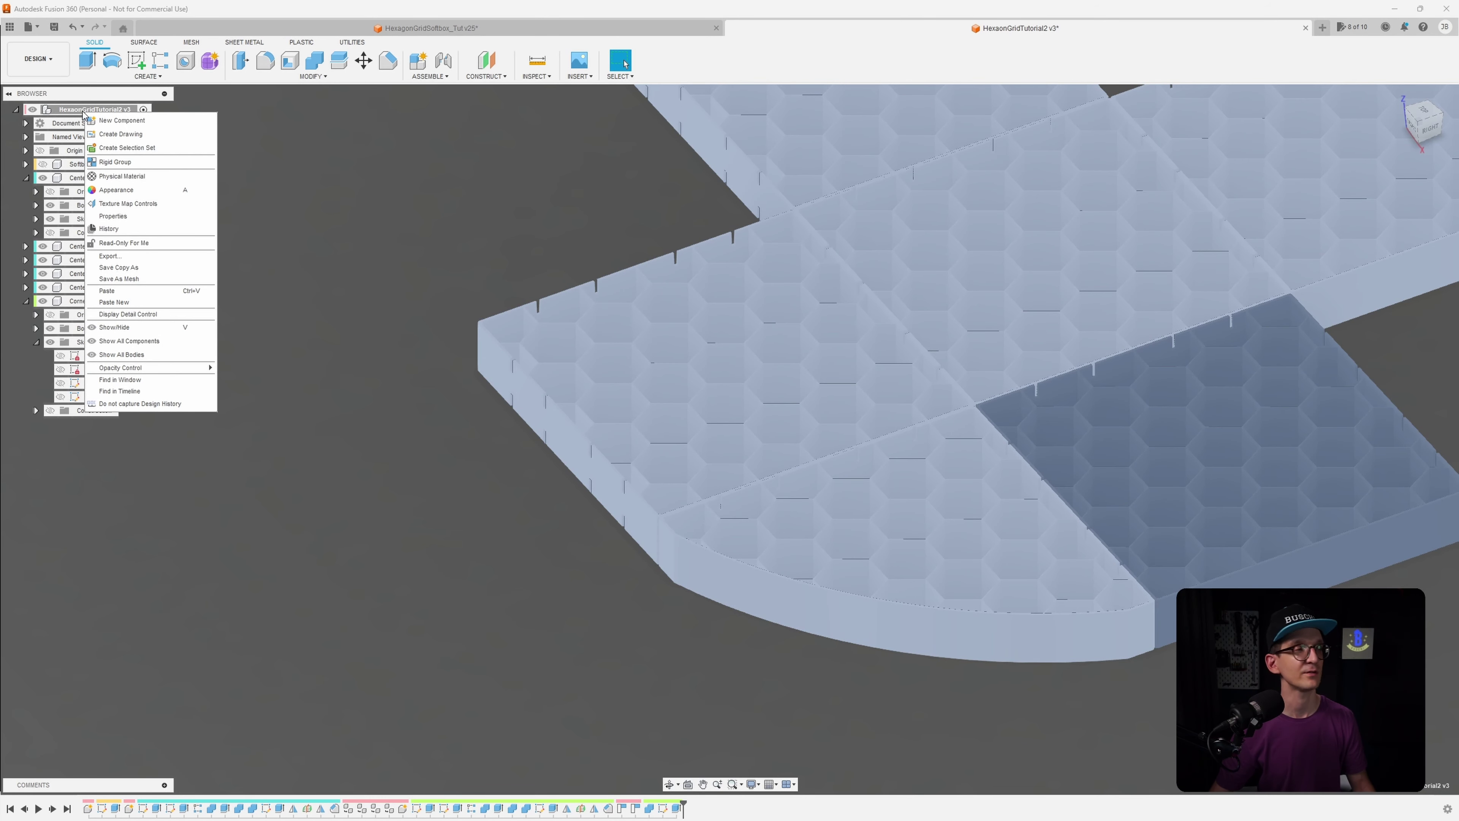
left_click(106, 302)
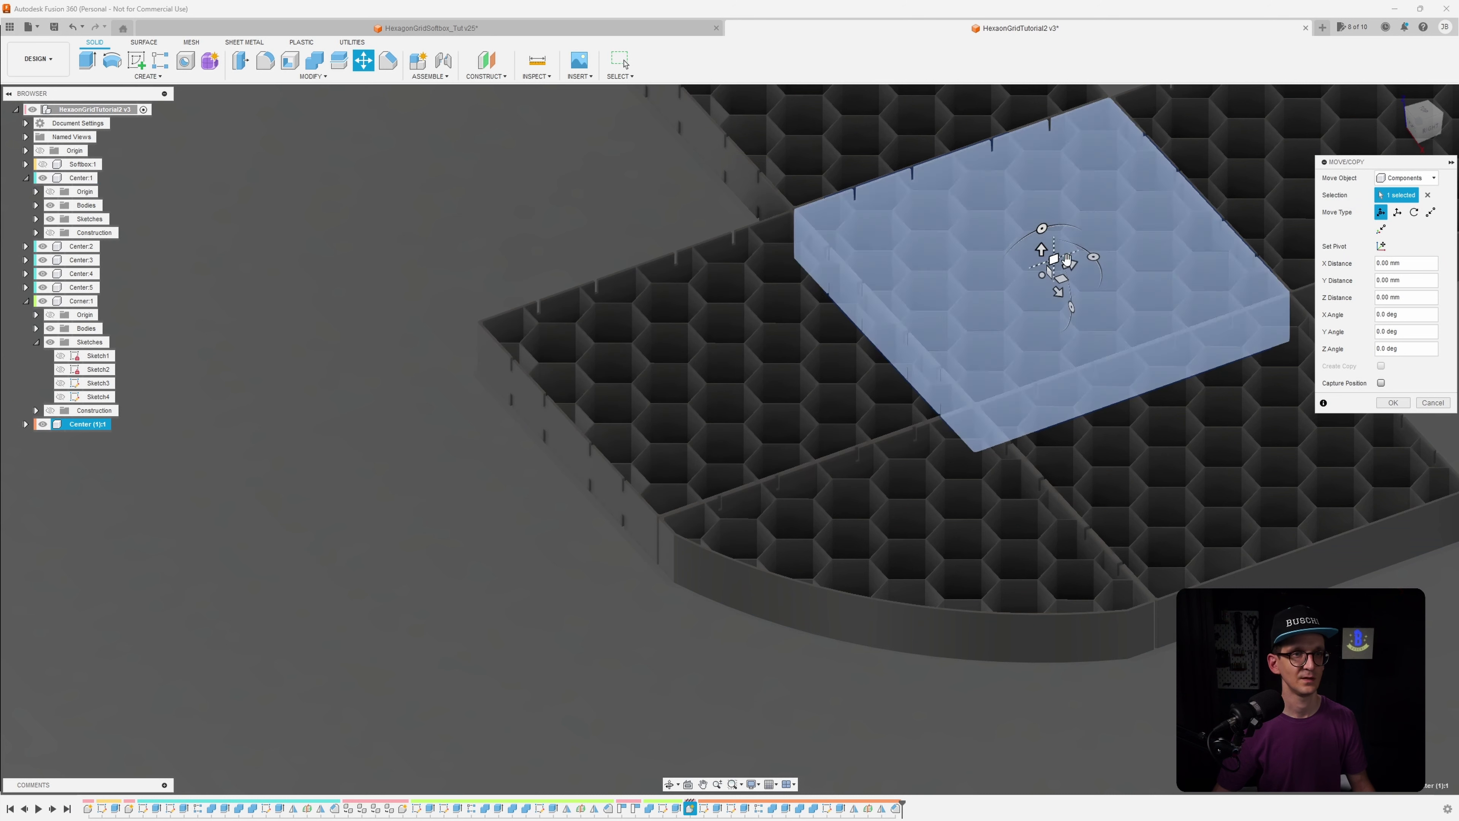
Move the pasted tile -360 mm along Y so it sits beyond the outer centre tile, and accept the move
left_click_drag(1066, 260, 443, 487)
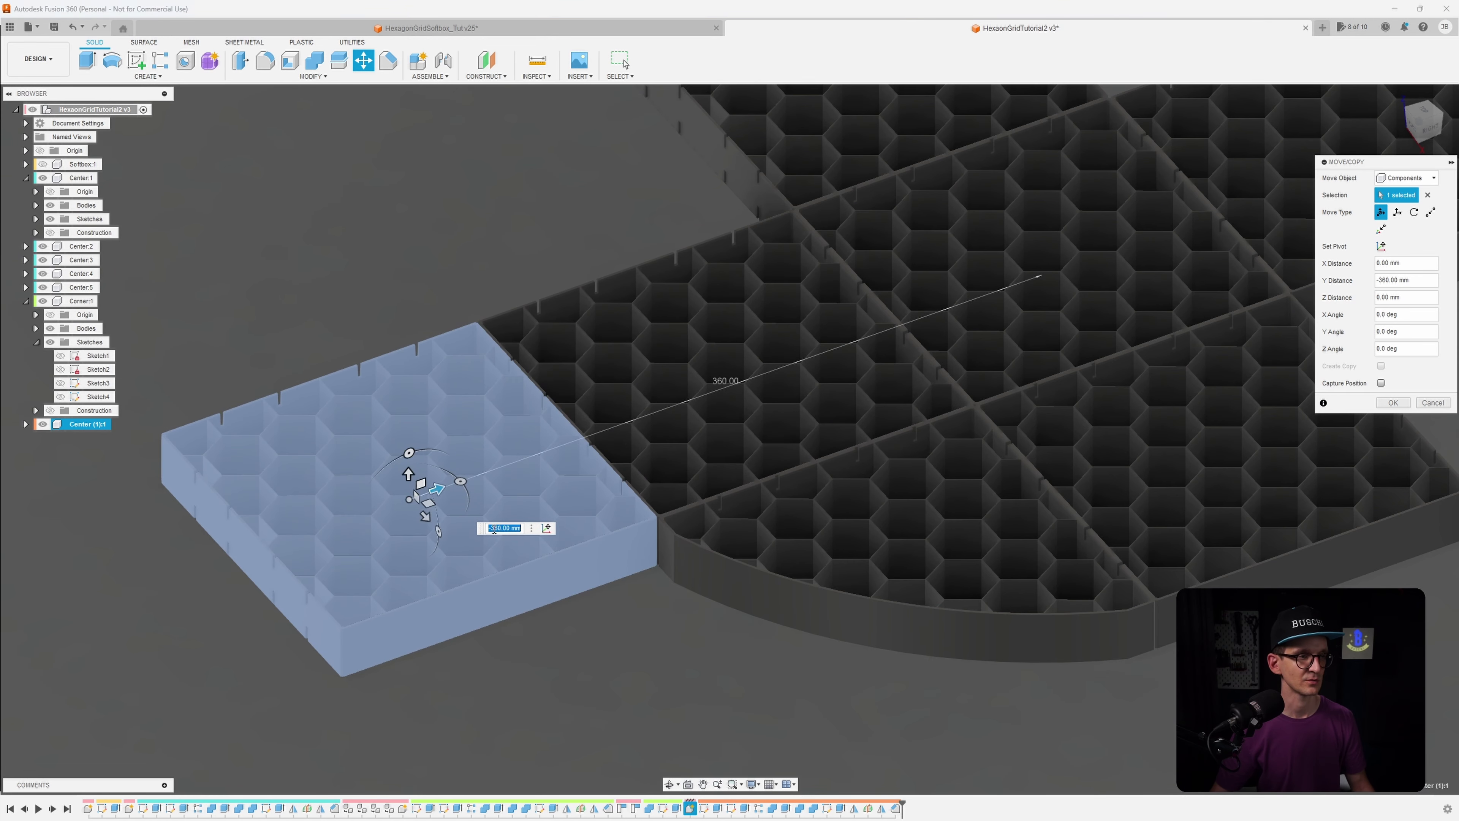
scroll(494, 526, "up", 2)
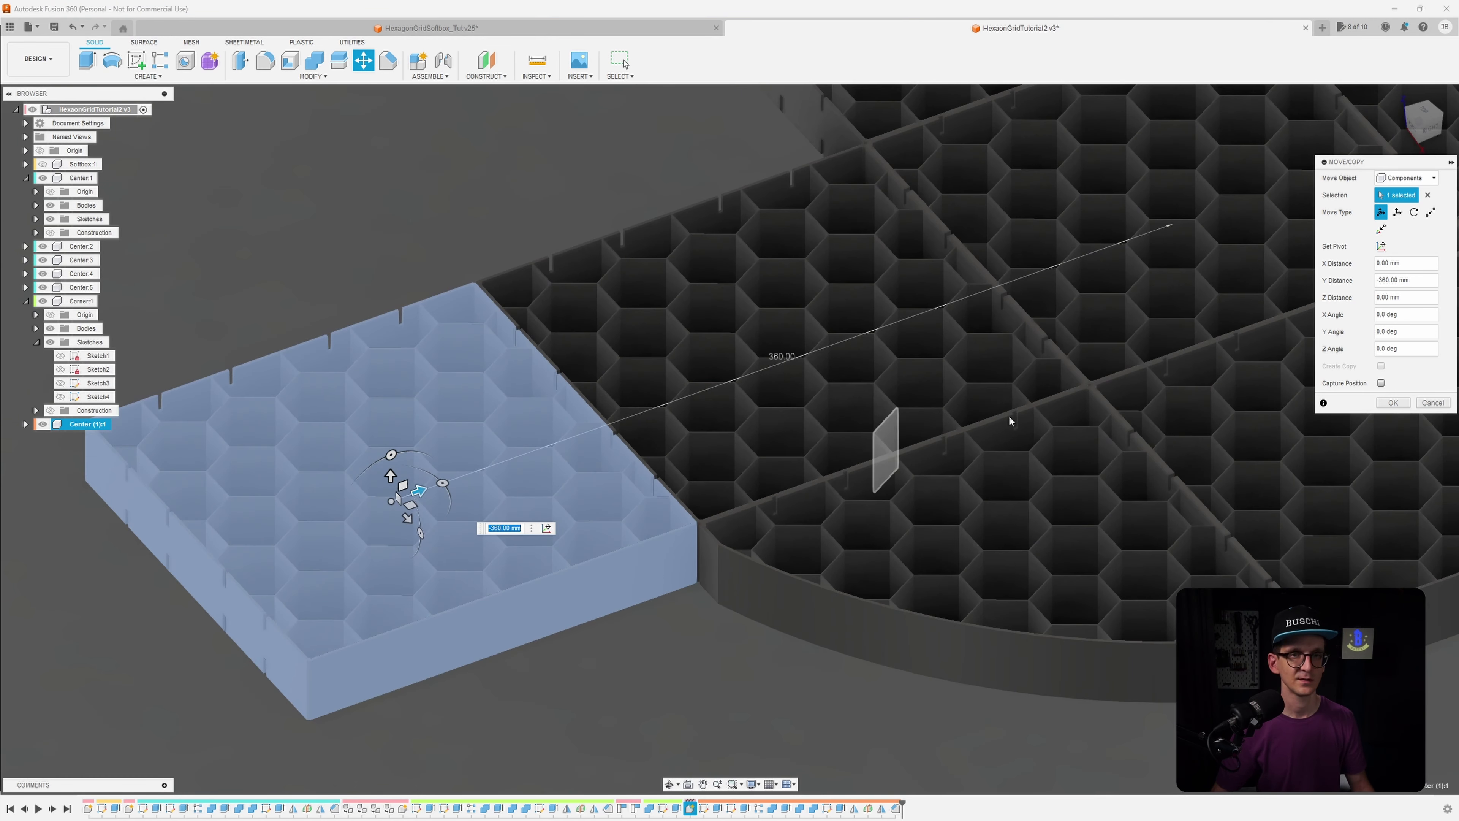
left_click(1391, 403)
Show the Softbox component and its solid body overlapping the new outer tile
scroll(895, 466, "up", 4)
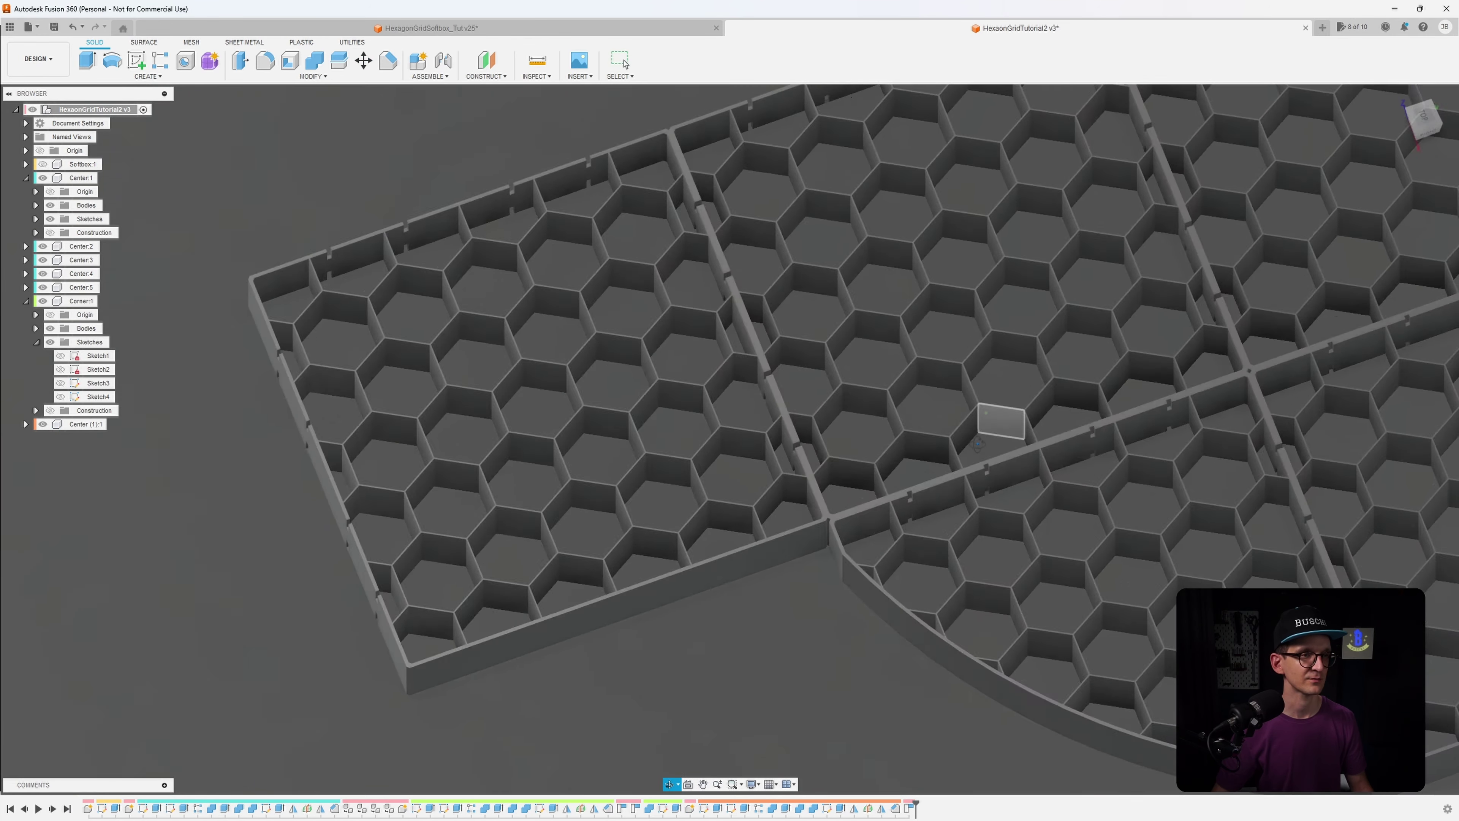
scroll(976, 444, "down", 5)
scroll(976, 444, "up", 5)
middle_click_drag(977, 444, 1034, 437, "shift")
scroll(1043, 412, "down", 4)
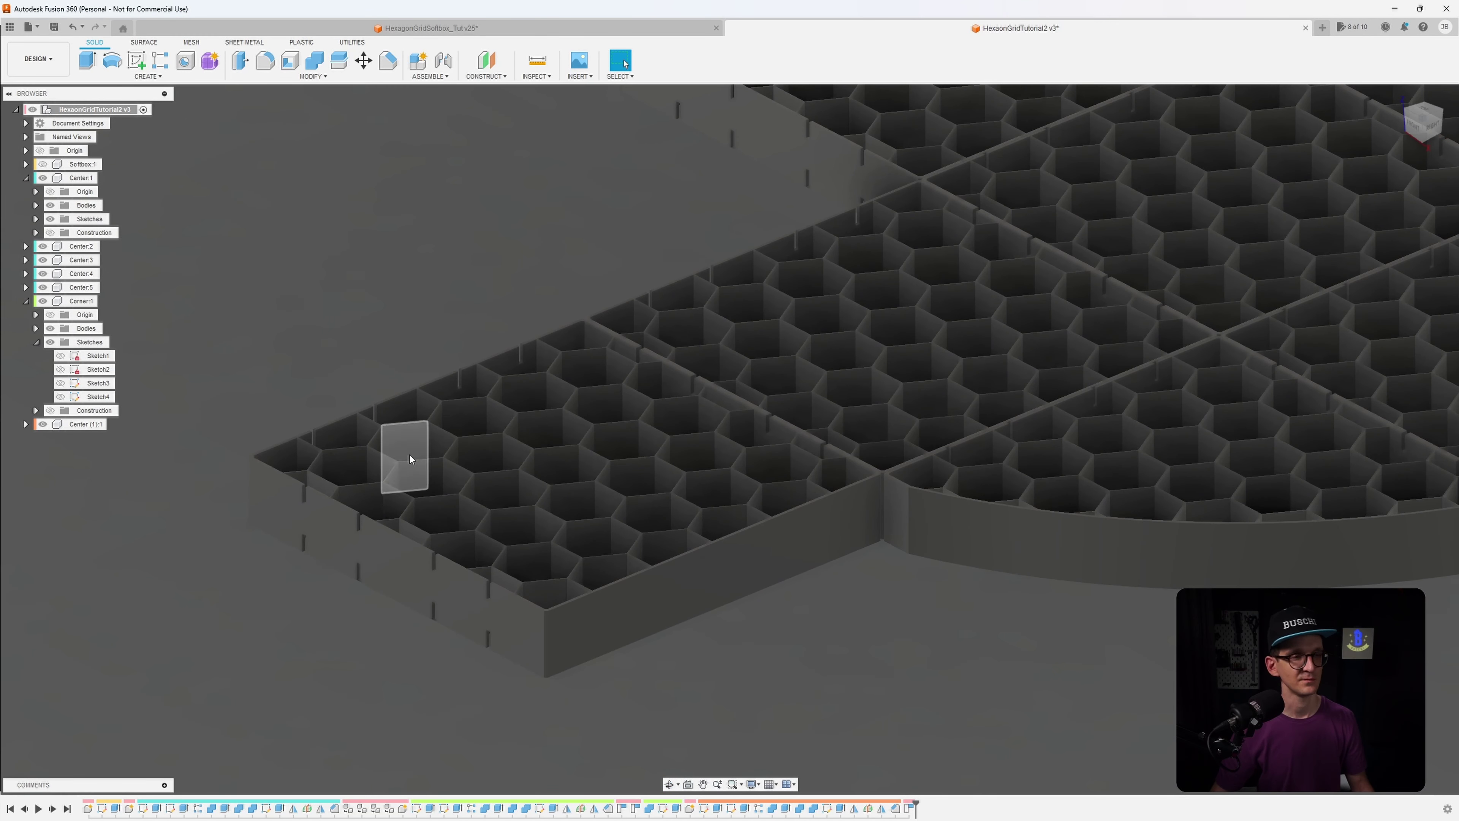
middle_click_drag(651, 571, 529, 535)
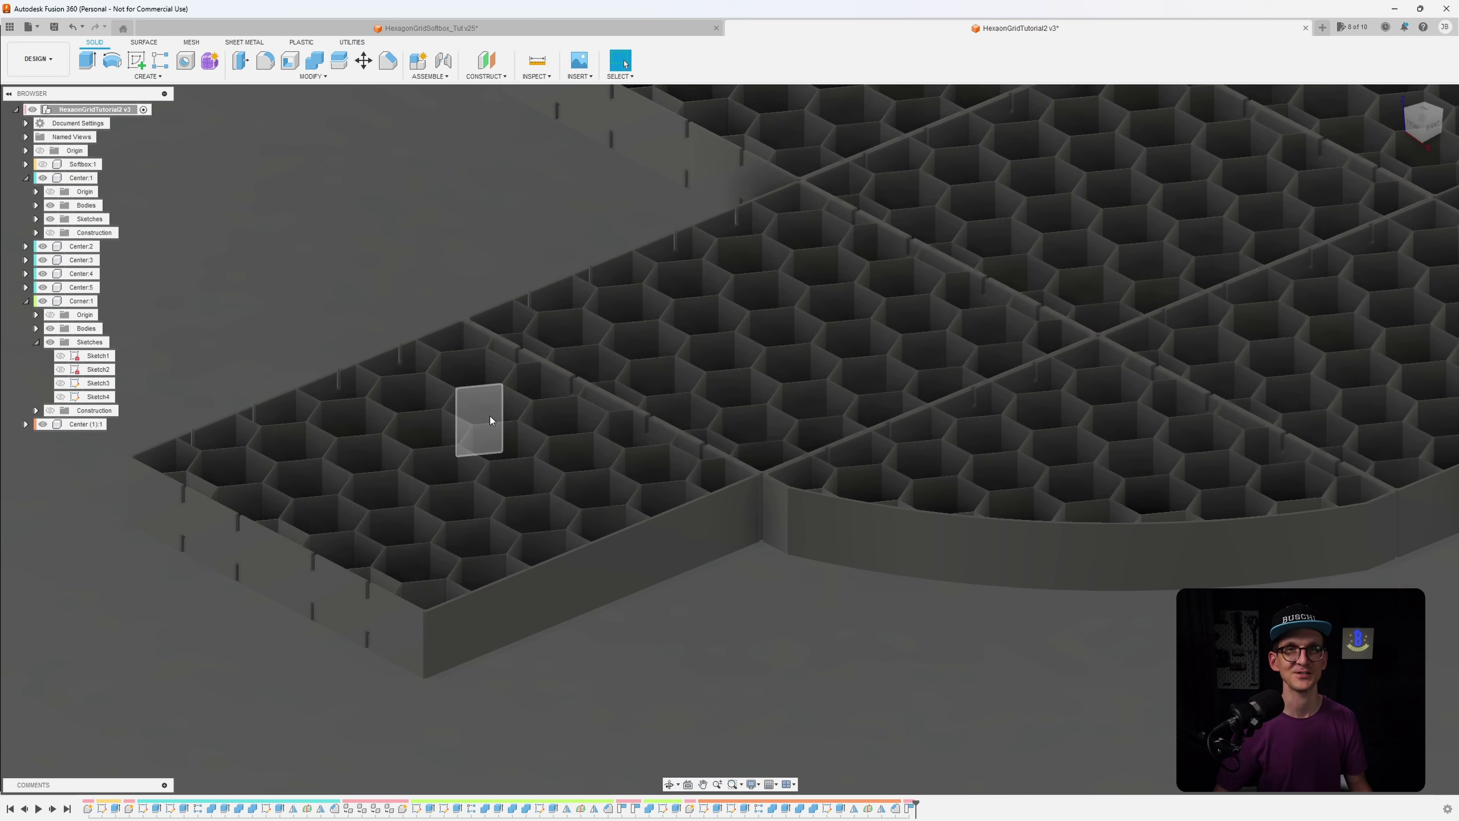
left_click(43, 164)
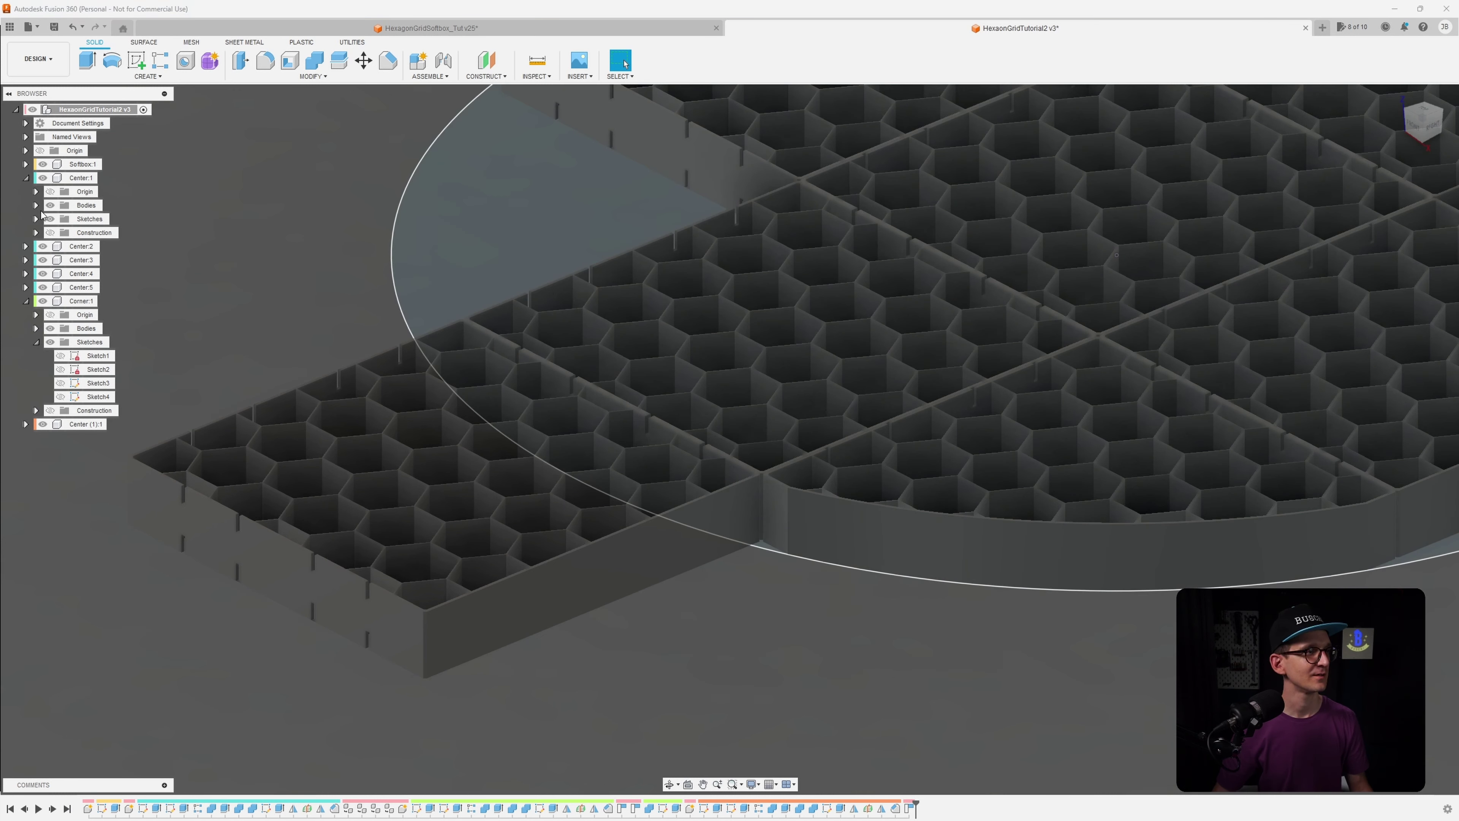
left_click(36, 206)
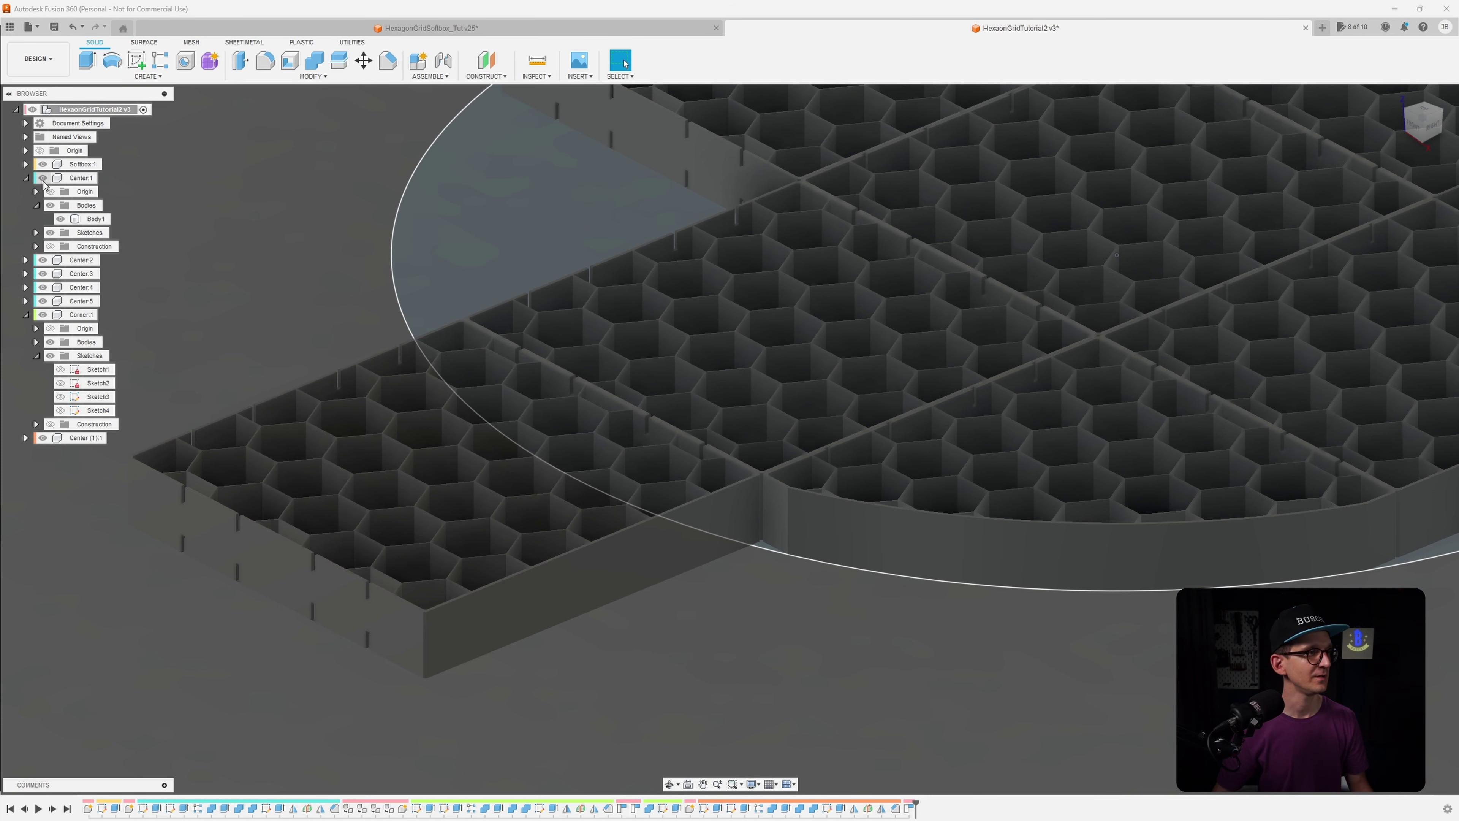
left_click(26, 178)
left_click(26, 164)
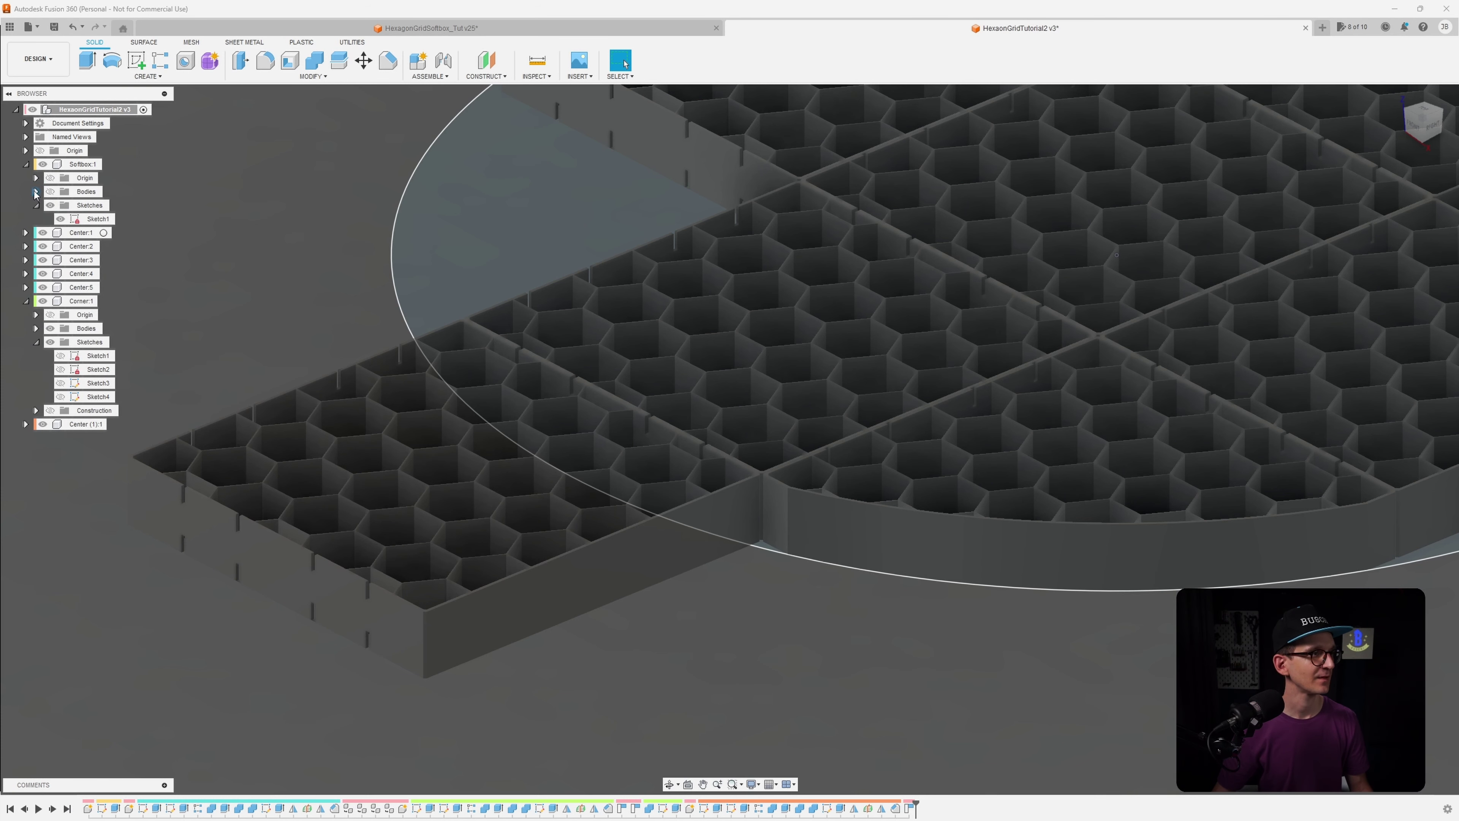
left_click(50, 192)
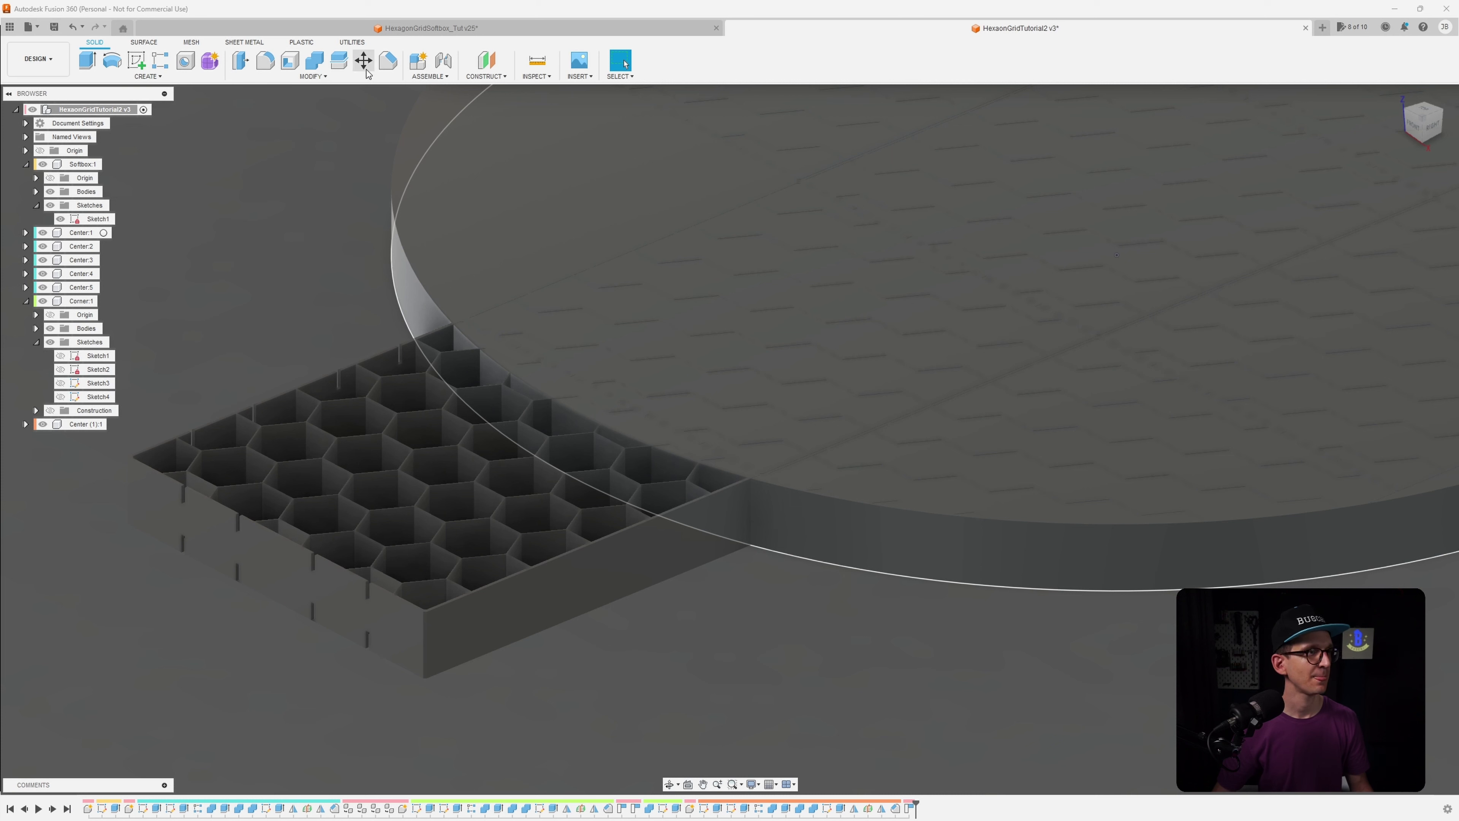
Activate the pasted tile component and rename it Edge
left_click(95, 424)
left_click(118, 424)
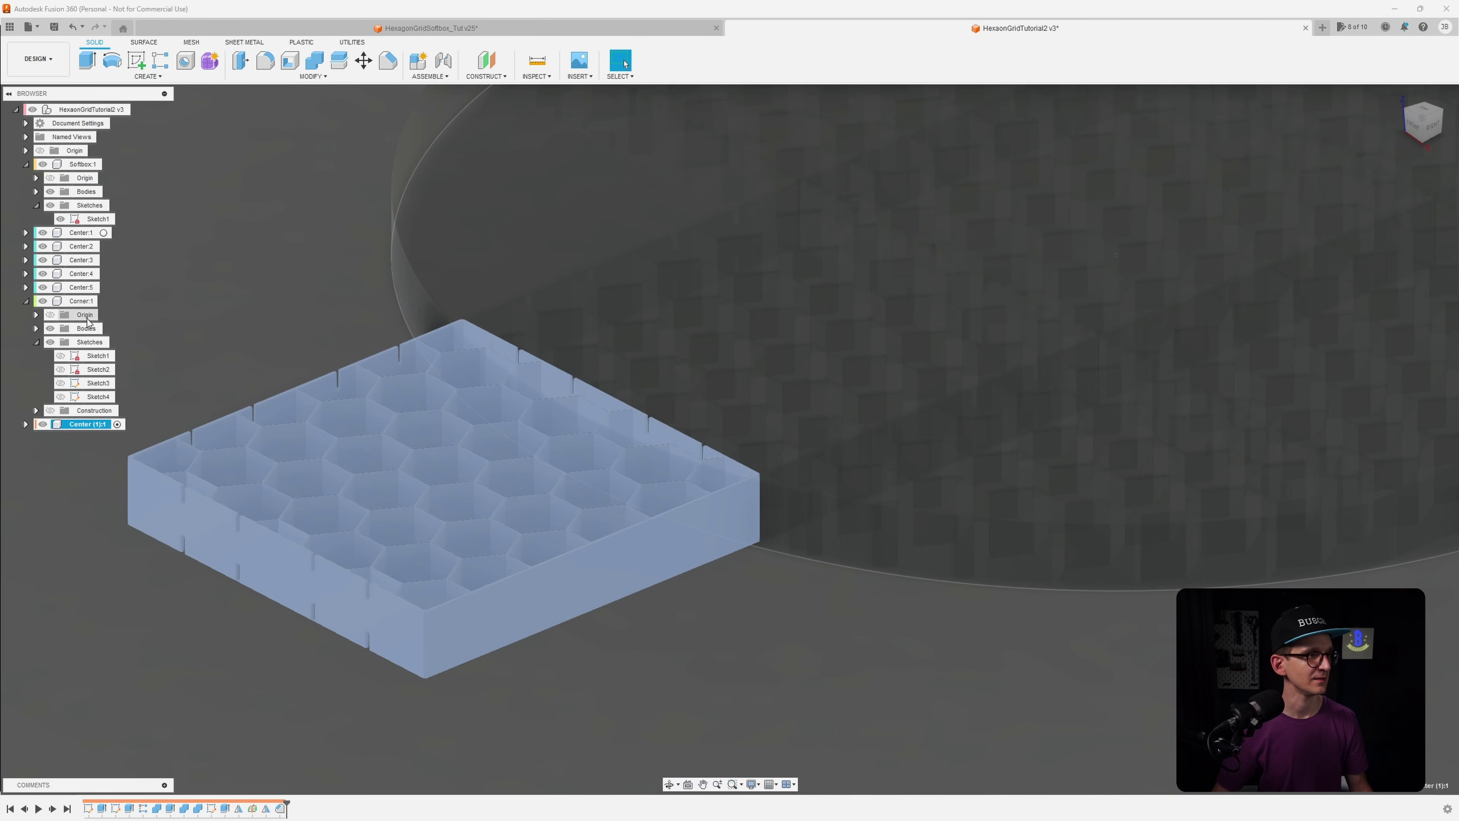
double_click(88, 425)
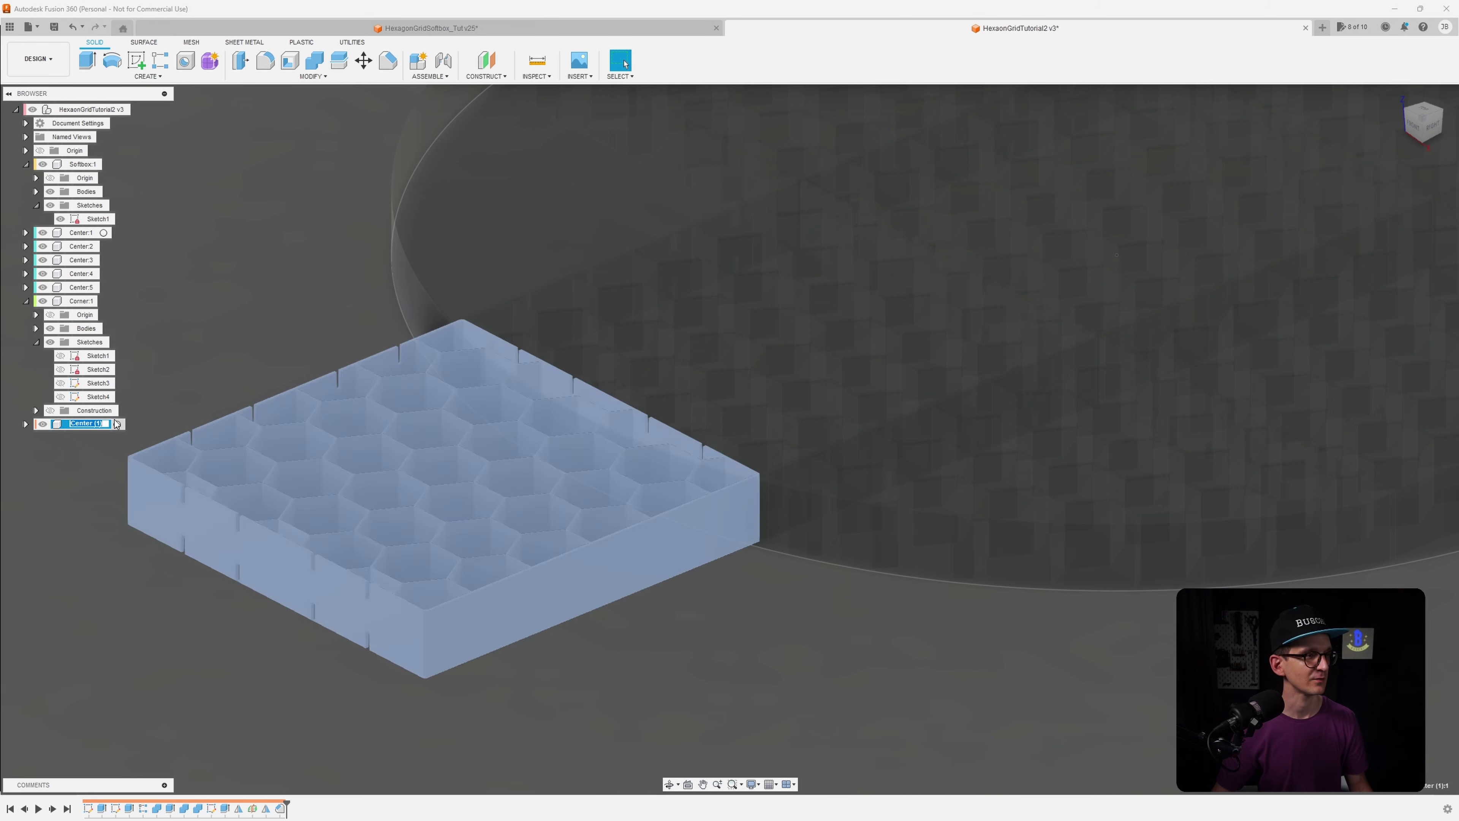
type("Edge")
key("Return")
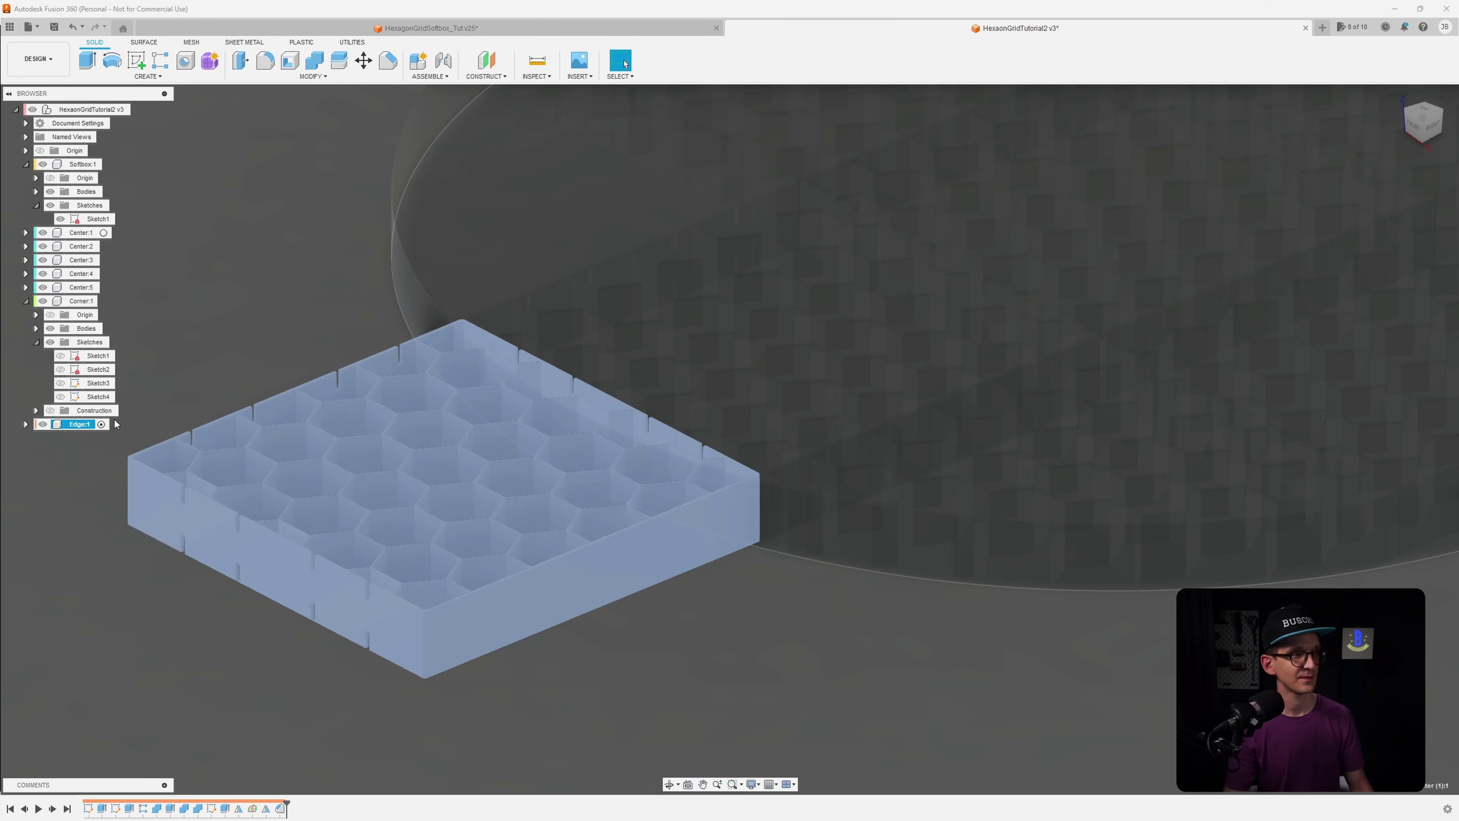
Combine the Edge tile with the softbox body using Intersect with Keep Tools enabled, trimming the tile to the round outline
left_click(318, 61)
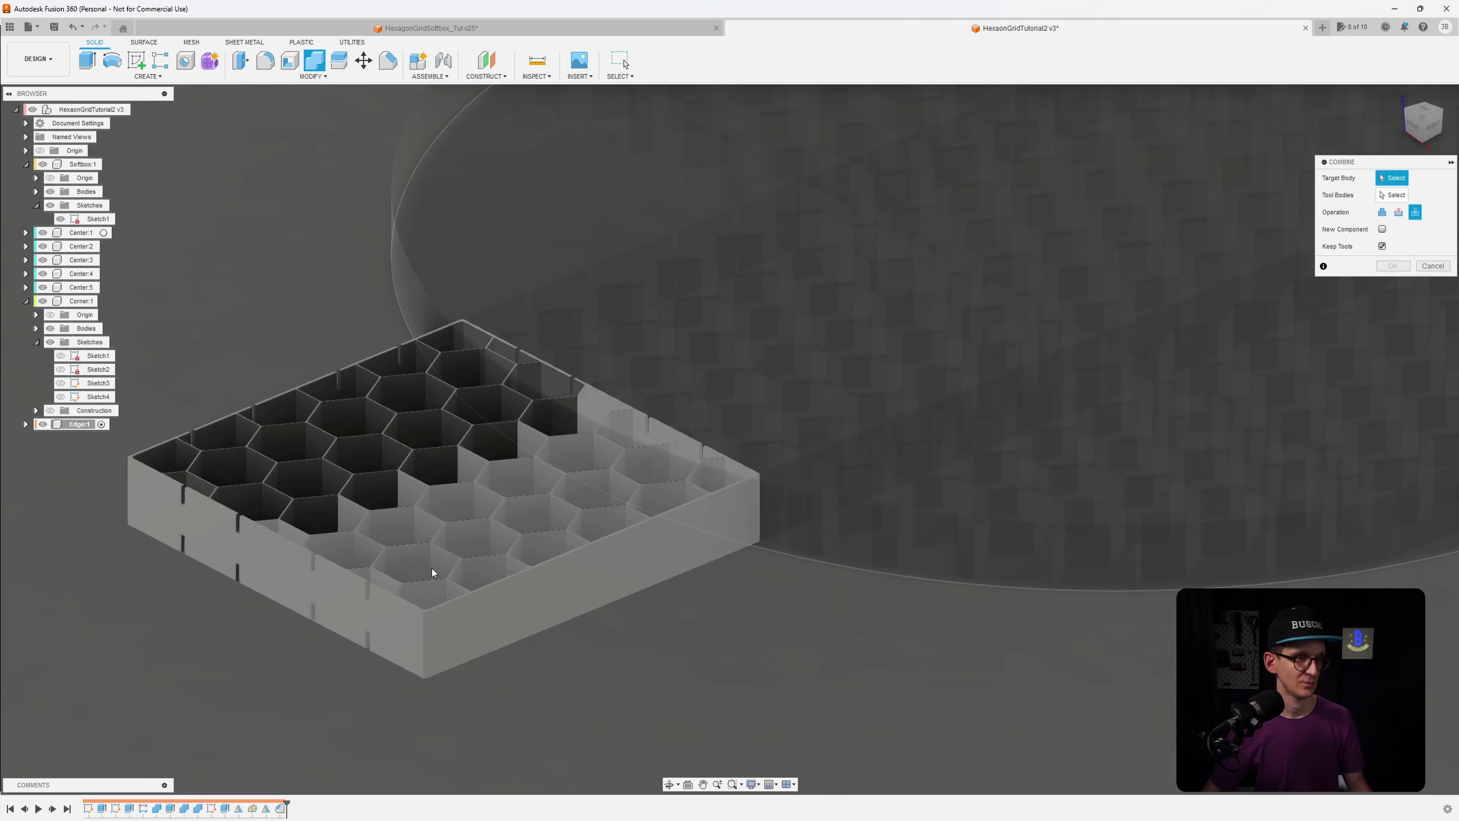
left_click(434, 571)
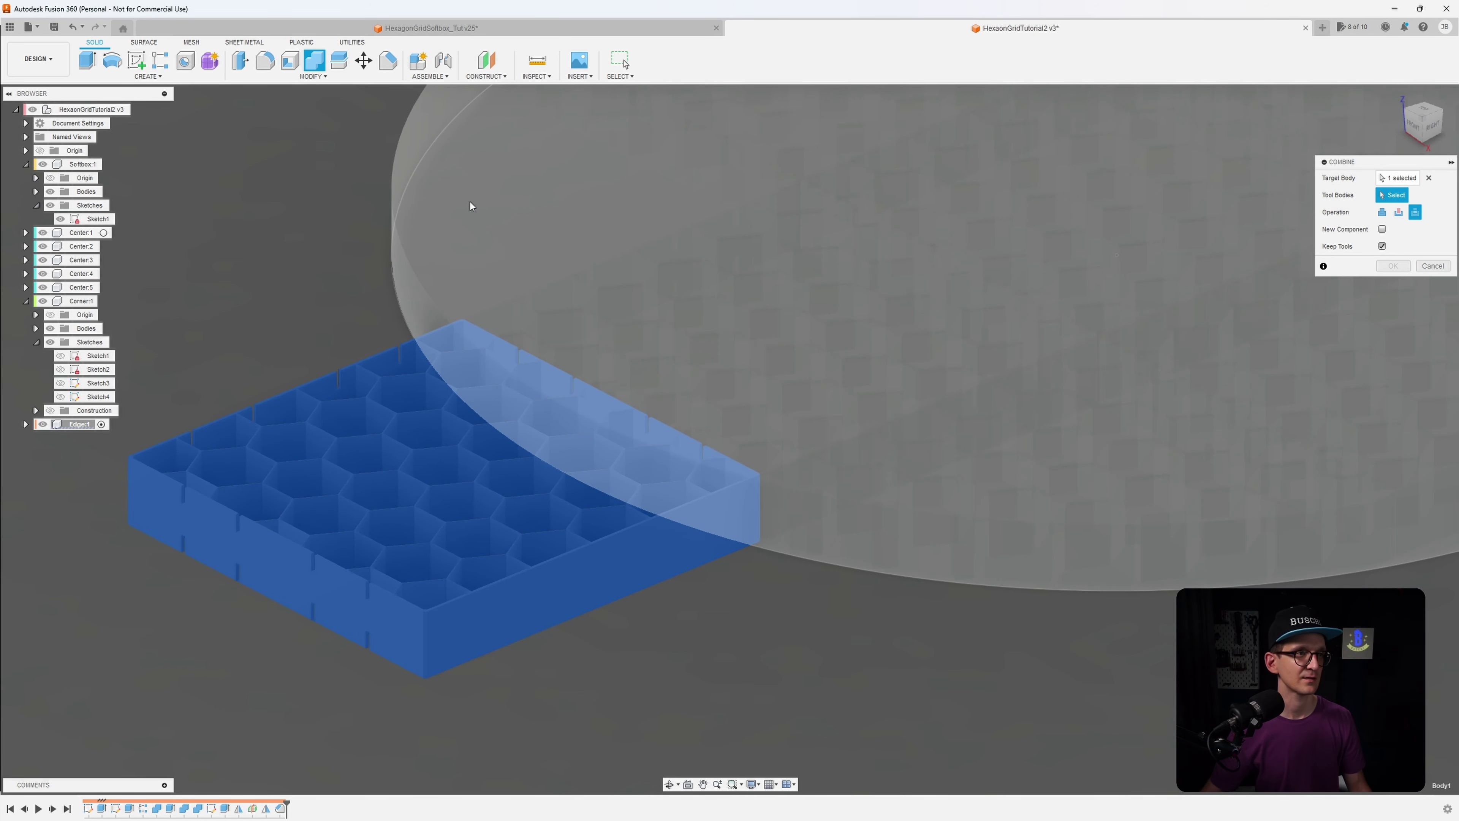
left_click(470, 205)
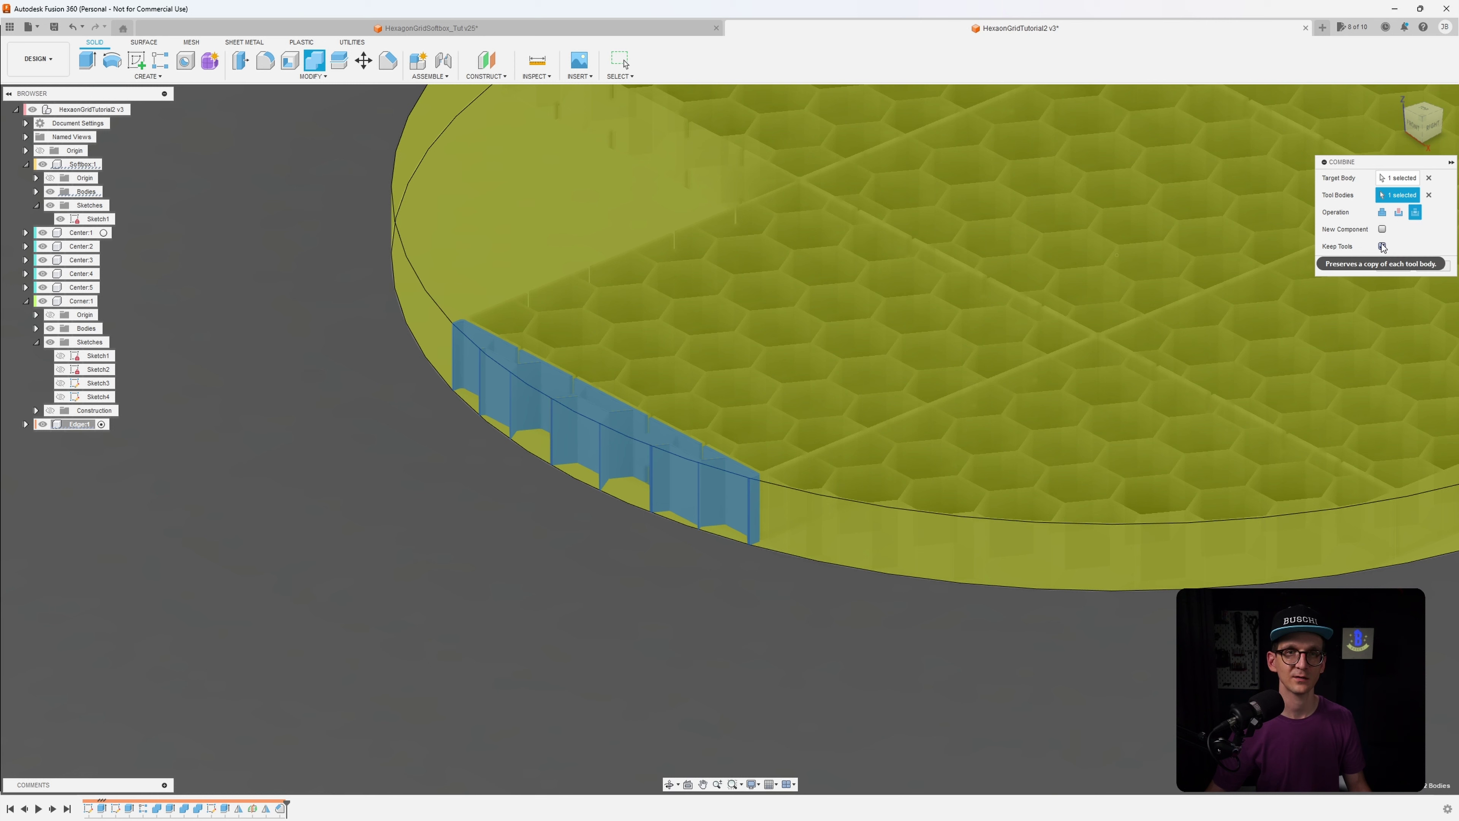
left_click(1391, 266)
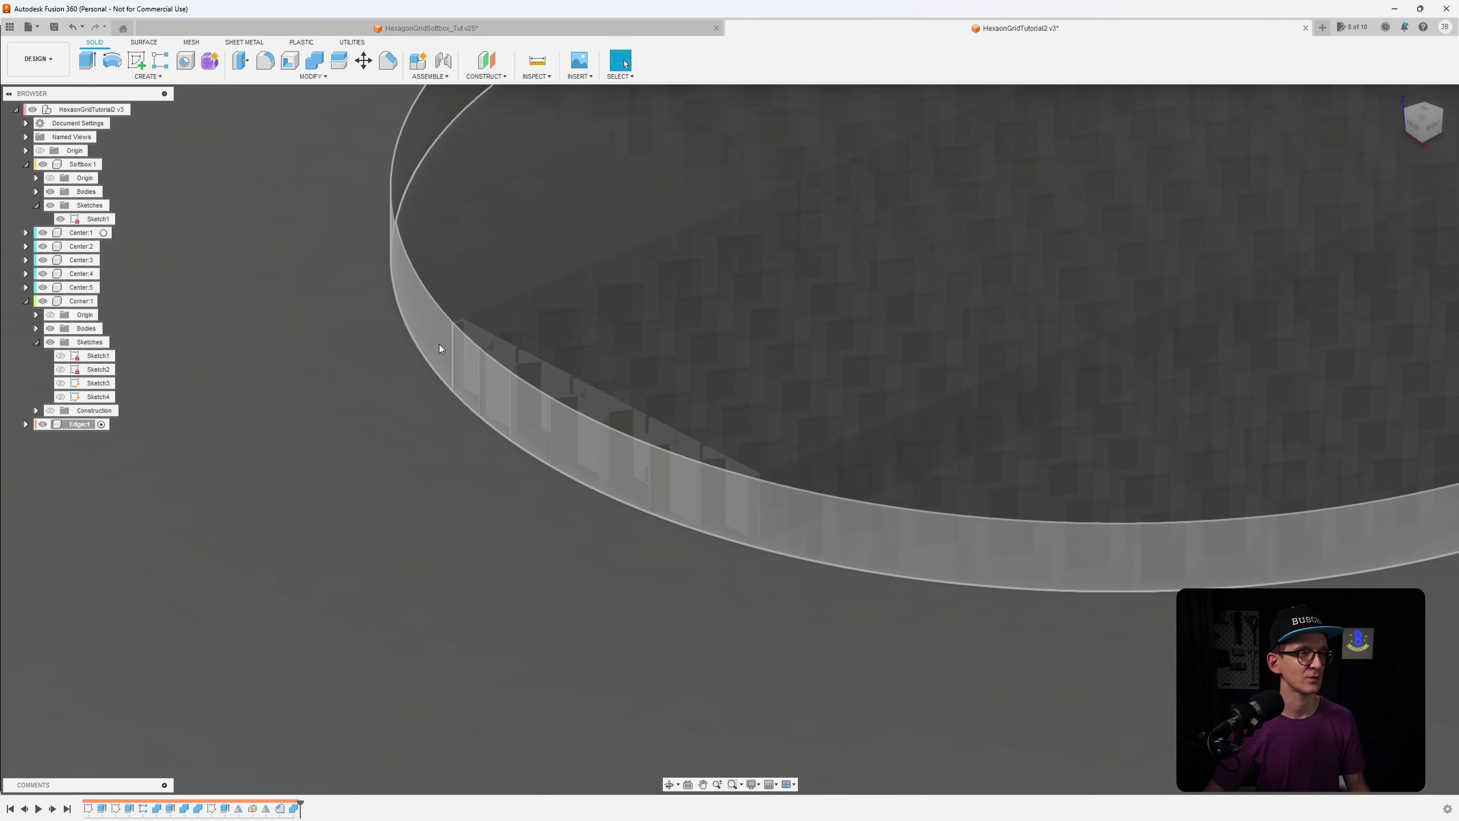
Hide the Softbox component and the adjacent Center:5 tile to expose the trimmed Edge piece for inspection
left_click(43, 164)
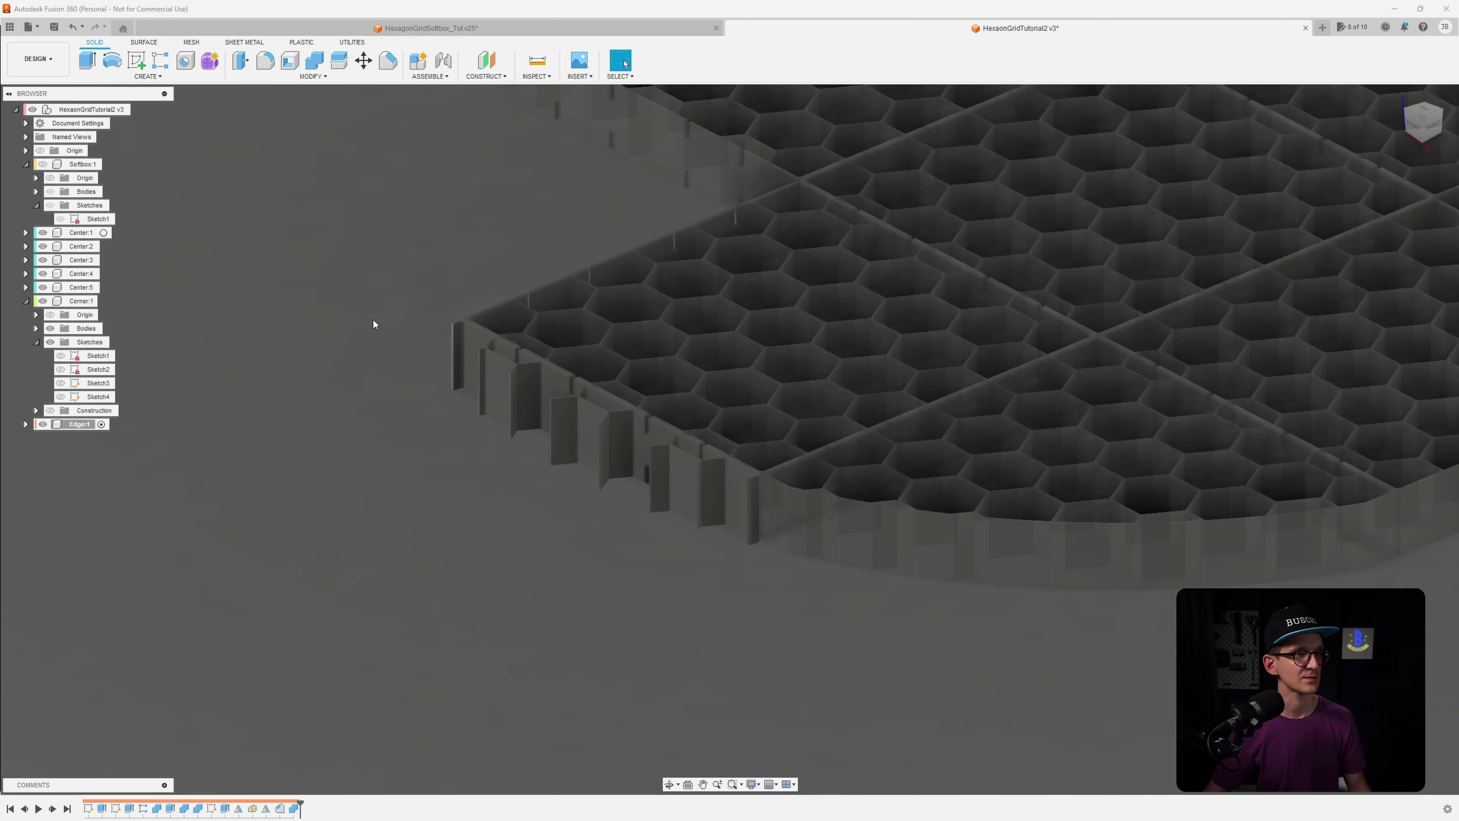
middle_click_drag(373, 319, 212, 342, "shift")
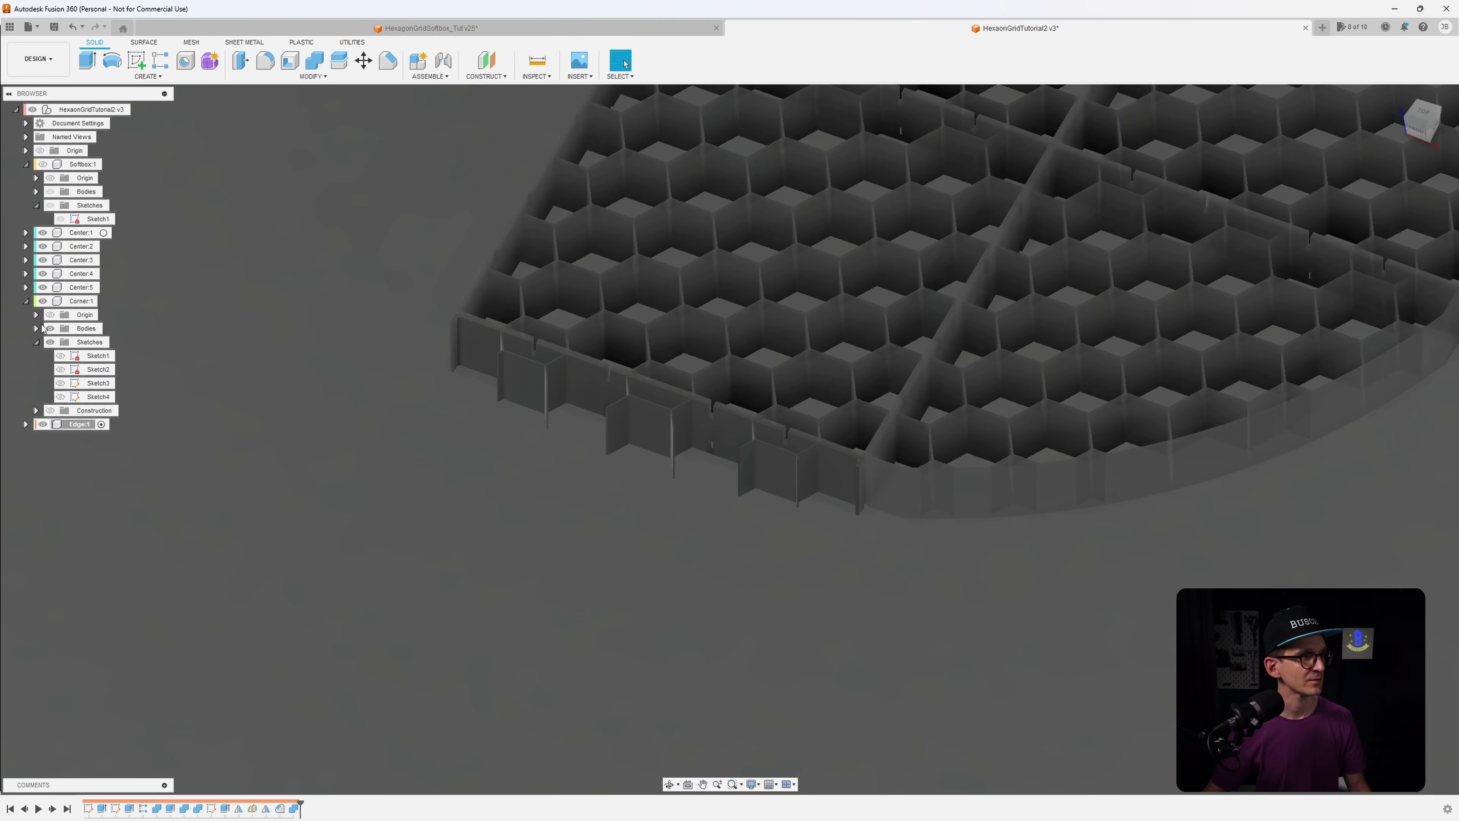
left_click(49, 289)
left_click(43, 288)
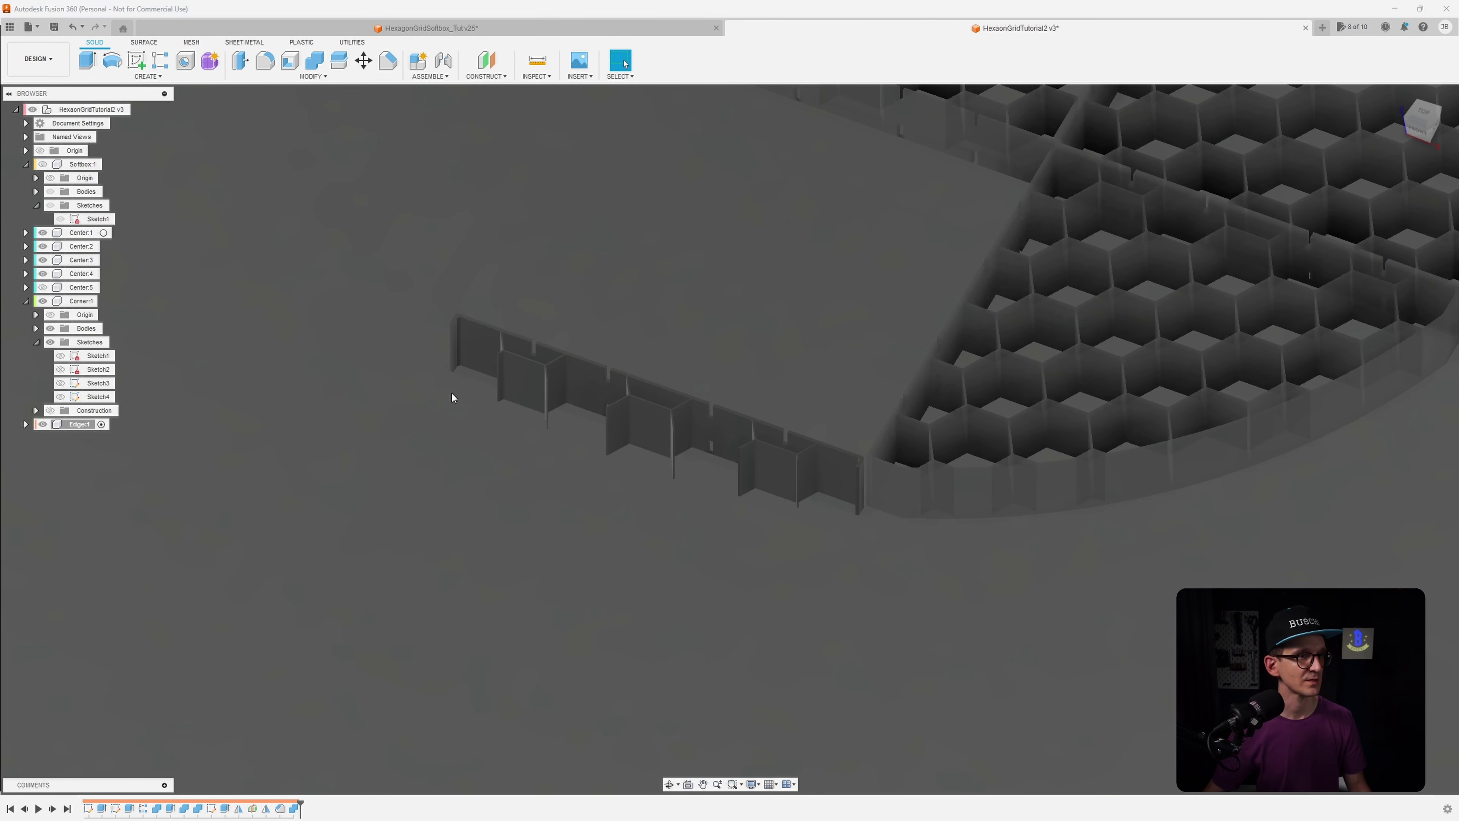
middle_click_drag(451, 391, 516, 468, "shift")
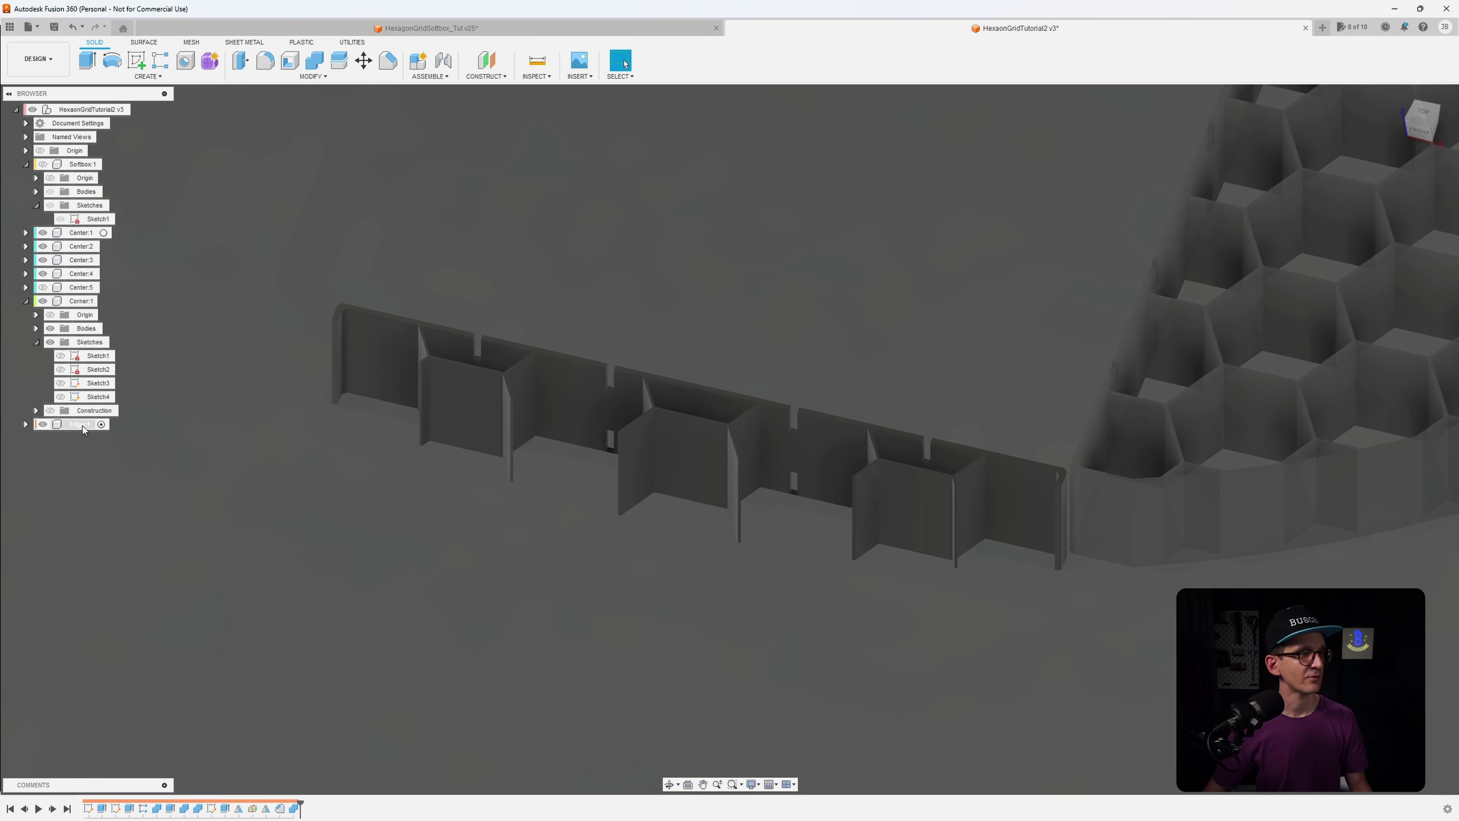
left_click(152, 63)
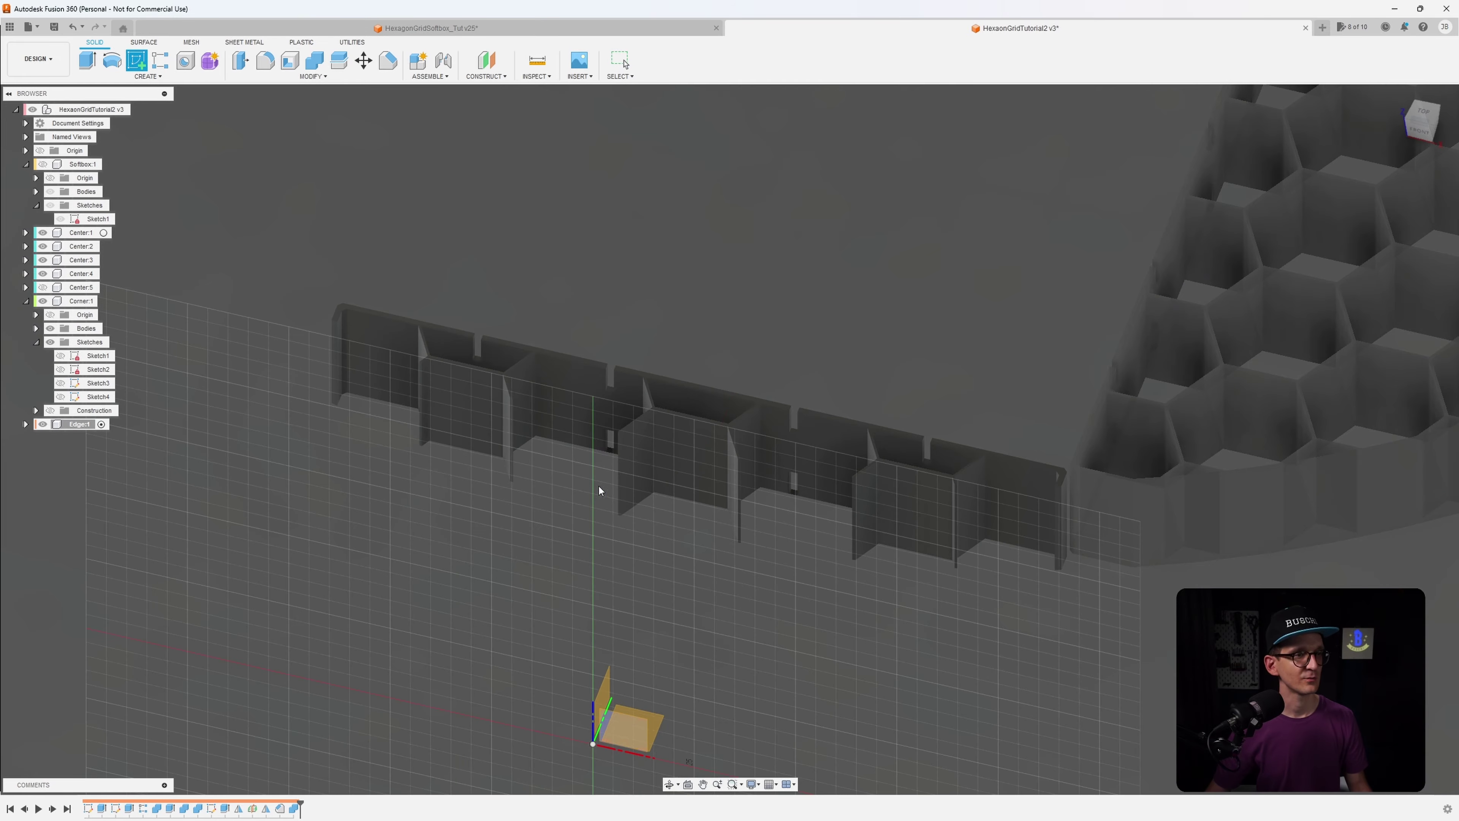
middle_click_drag(678, 513, 710, 496, "shift")
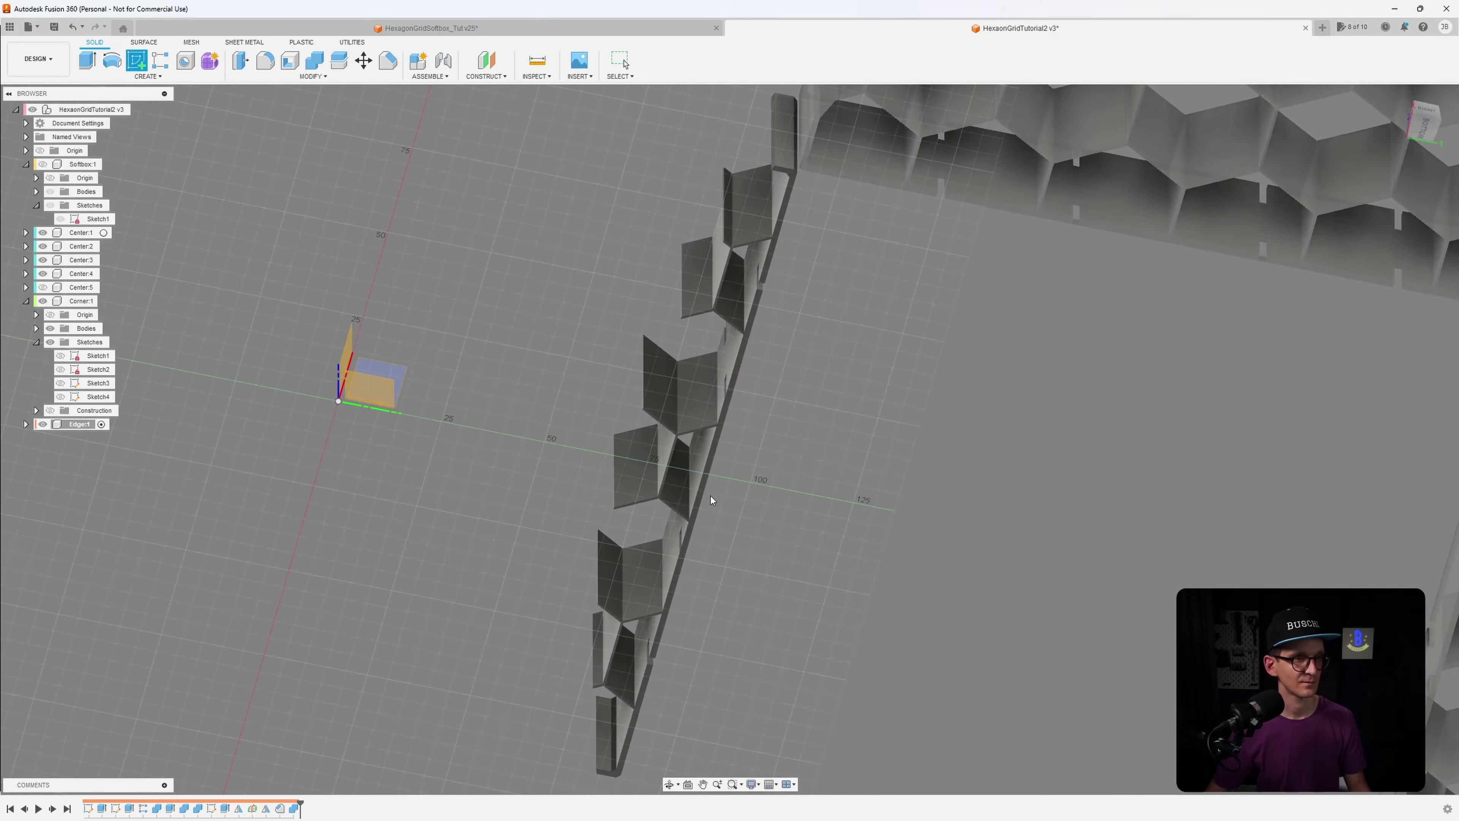
scroll(679, 435, "up", 5)
left_click(662, 429)
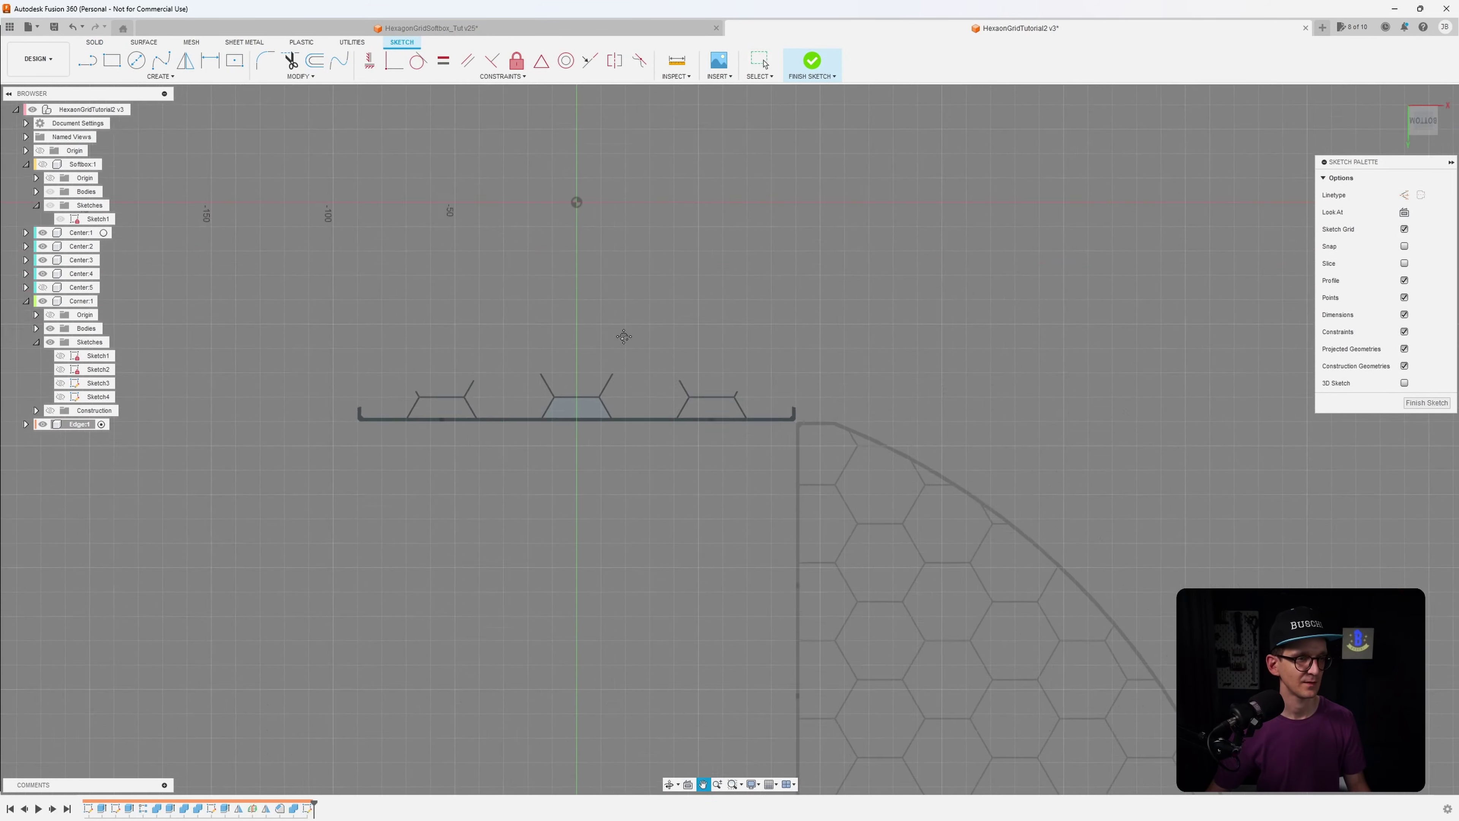
scroll(622, 385, "down", 5)
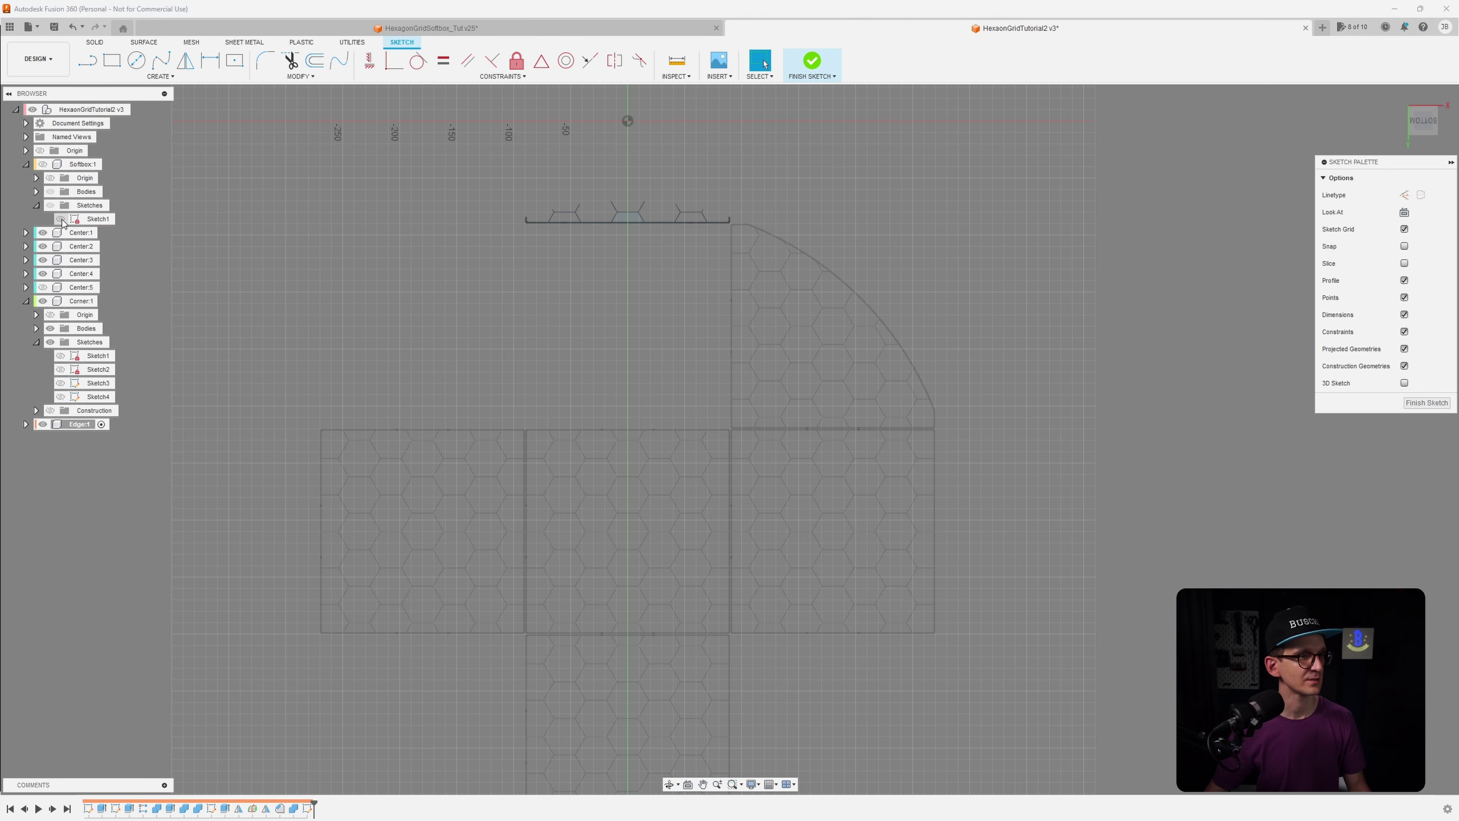
key("p")
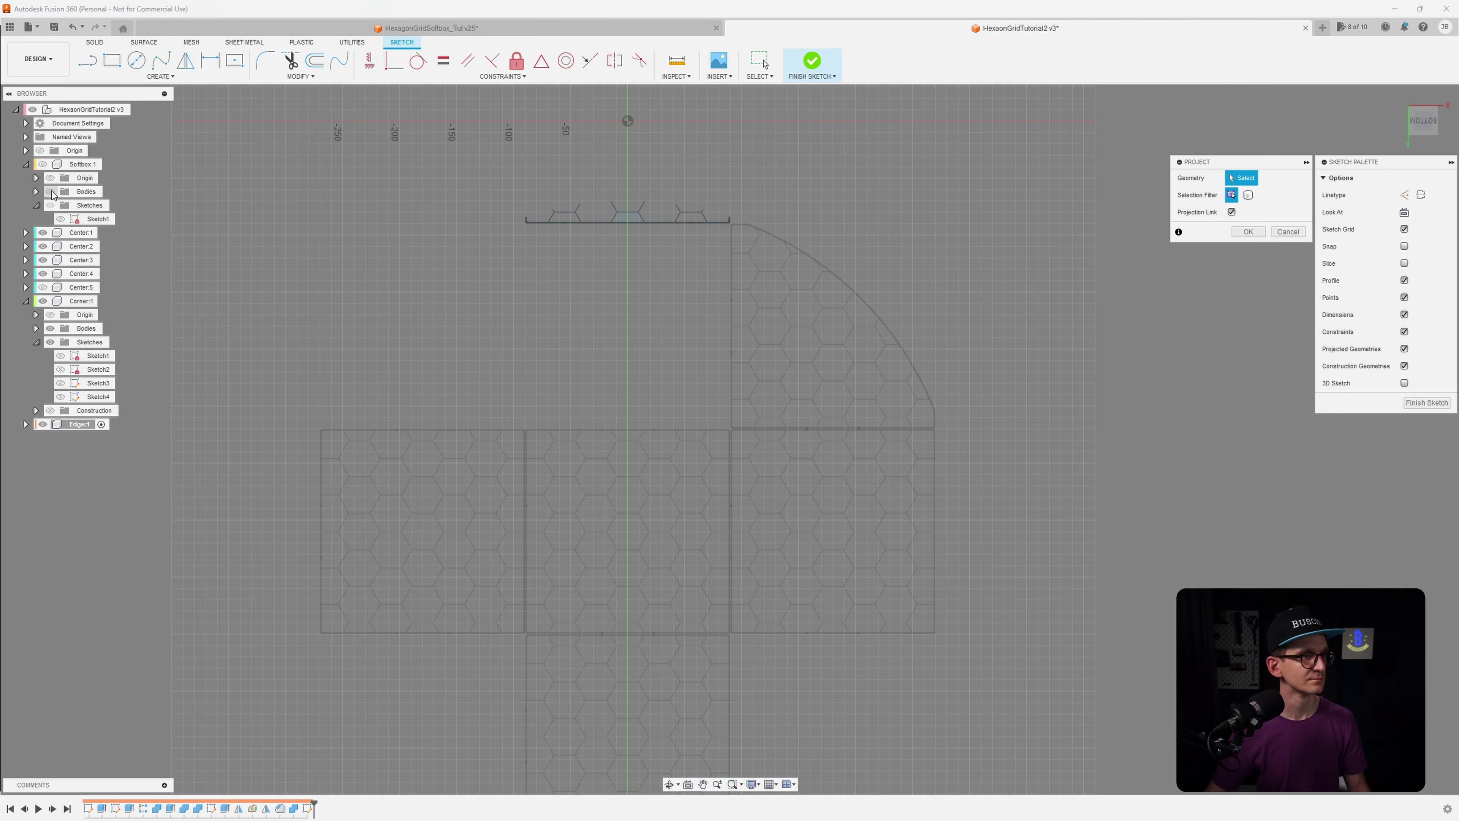
left_click(50, 191)
middle_click_drag(322, 281, 277, 238, "shift")
mouse_move(534, 381)
middle_mouse_down("shift")
mouse_move(504, 302)
mouse_move(420, 169)
mouse_move(1027, 204)
middle_mouse_up("shift")
key("Escape")
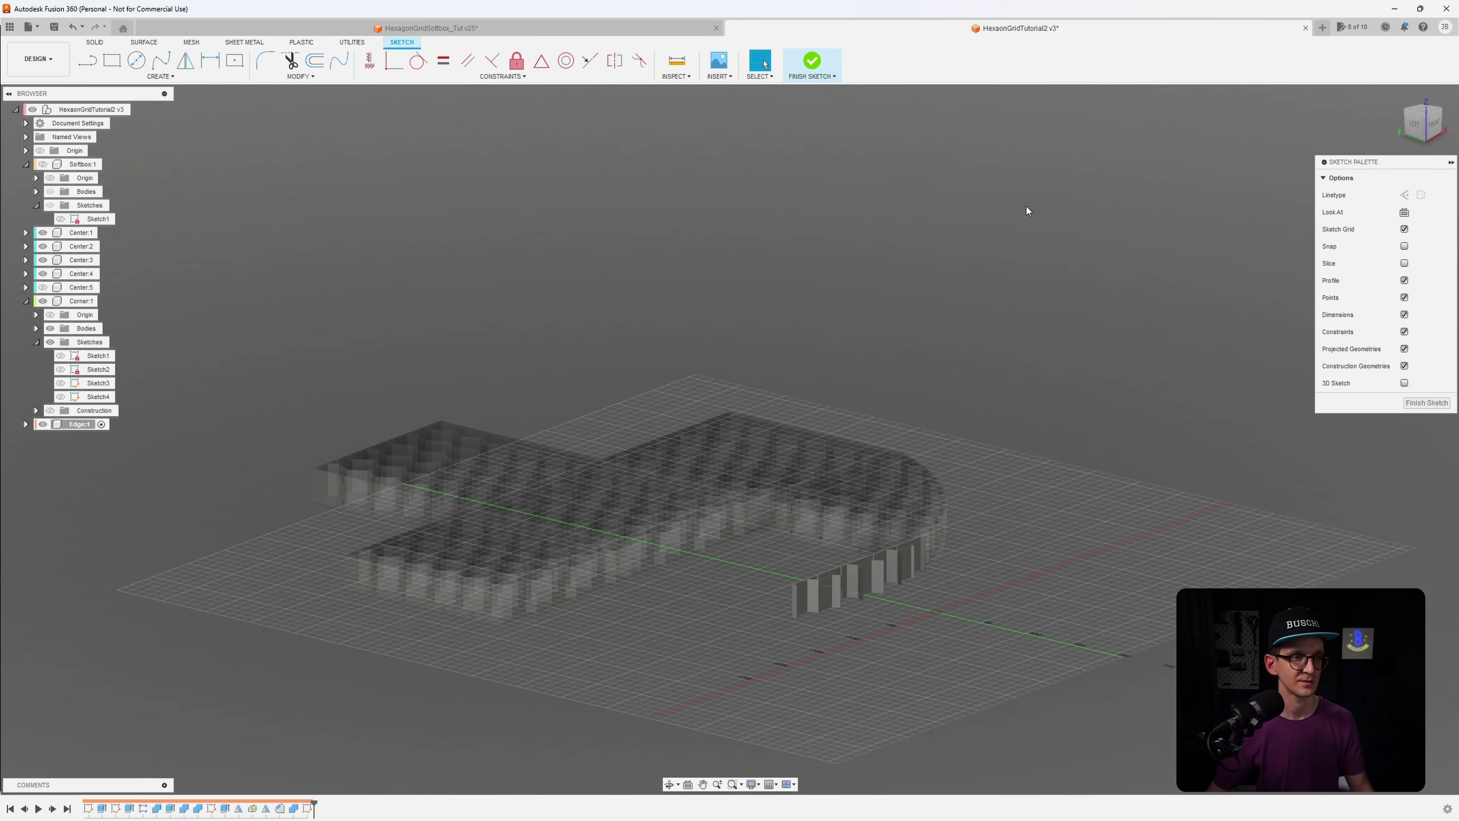
key("ctrl+z")
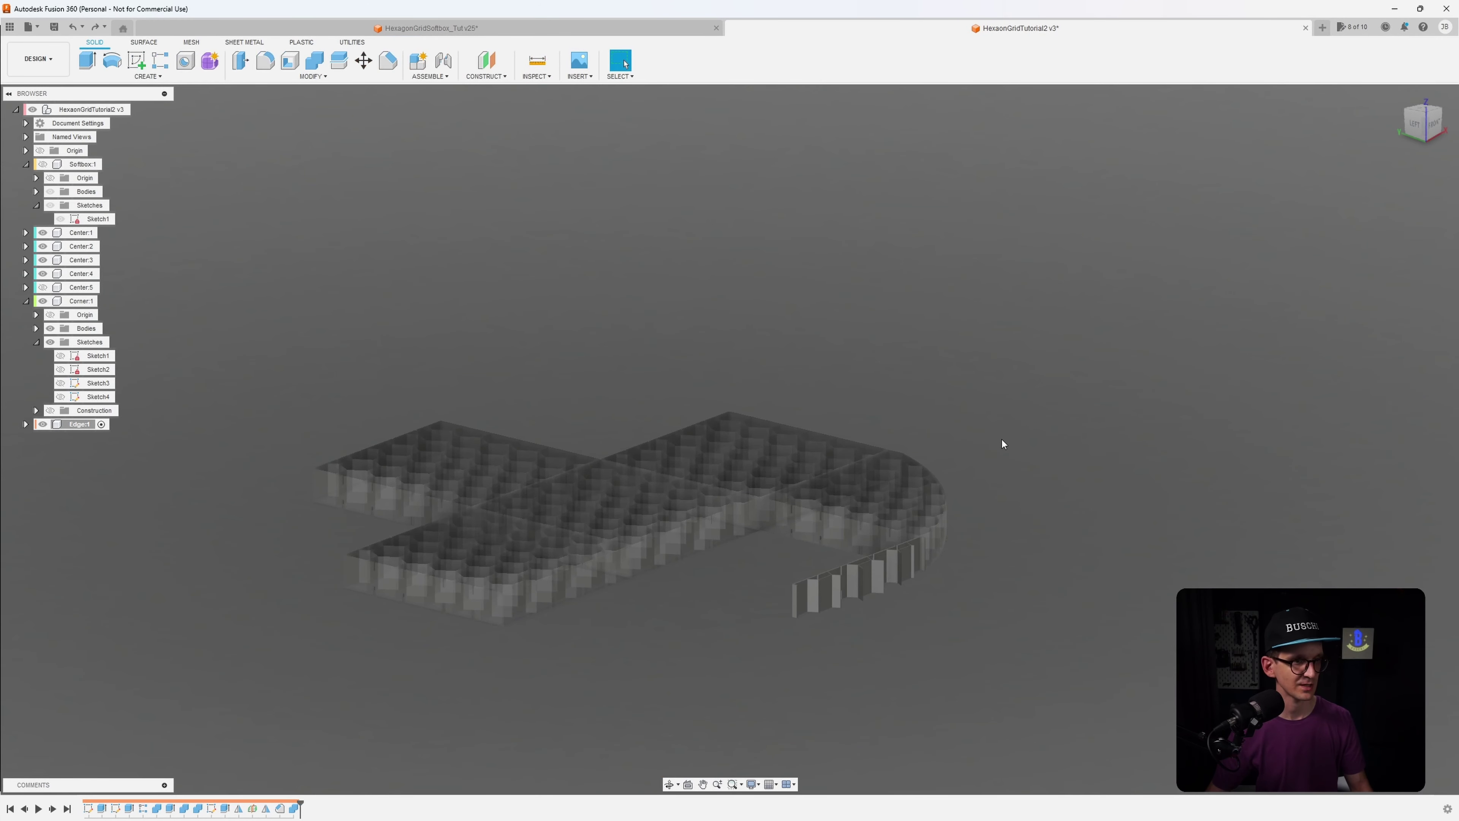
Inspect the trimmed Edge piece and check its existing sketches by briefly showing Sketch3 and Sketch1
middle_click_drag(957, 466, 678, 465, "shift")
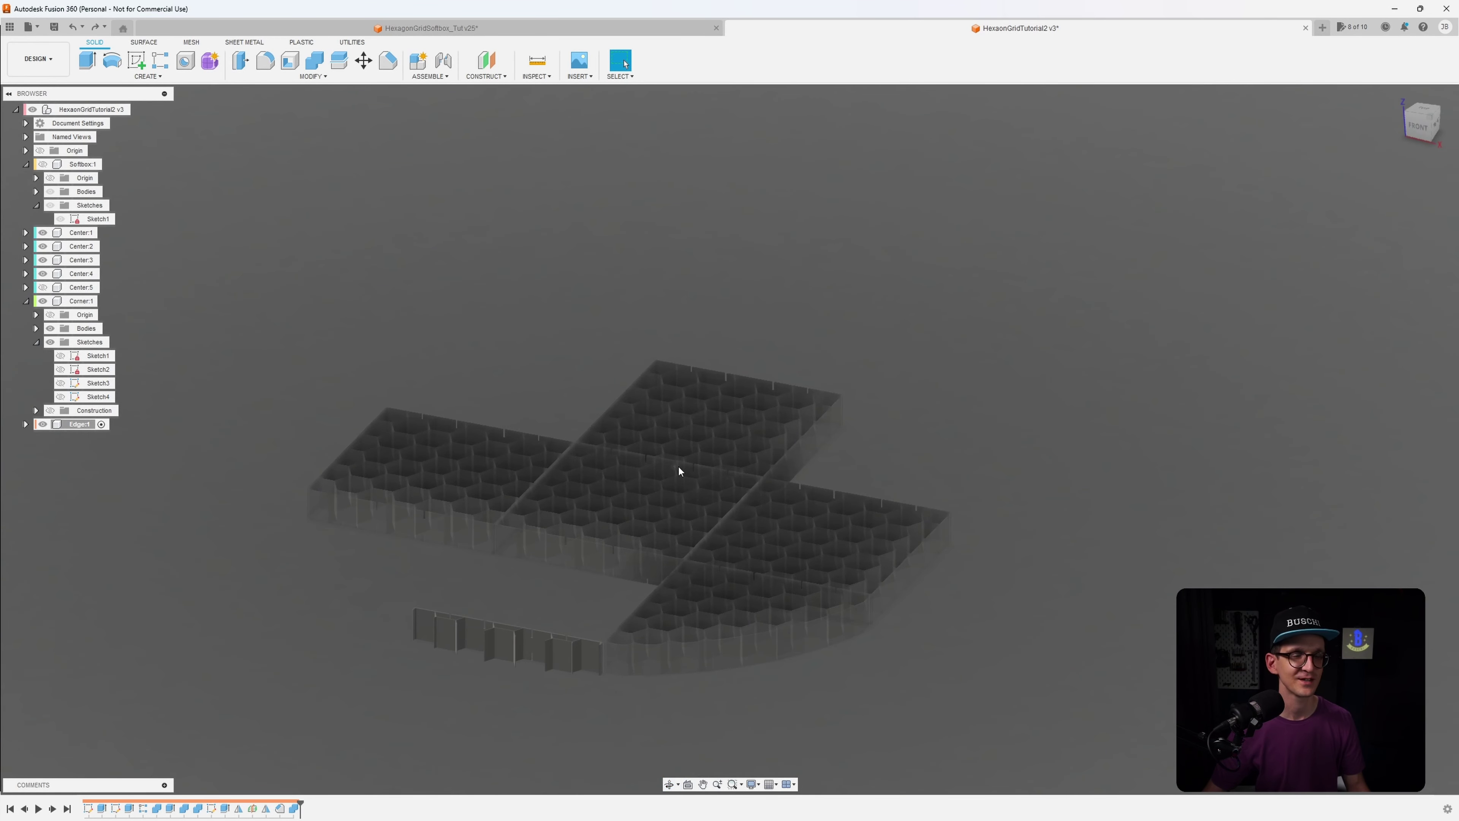
scroll(678, 465, "up", 3)
scroll(668, 462, "up", 2)
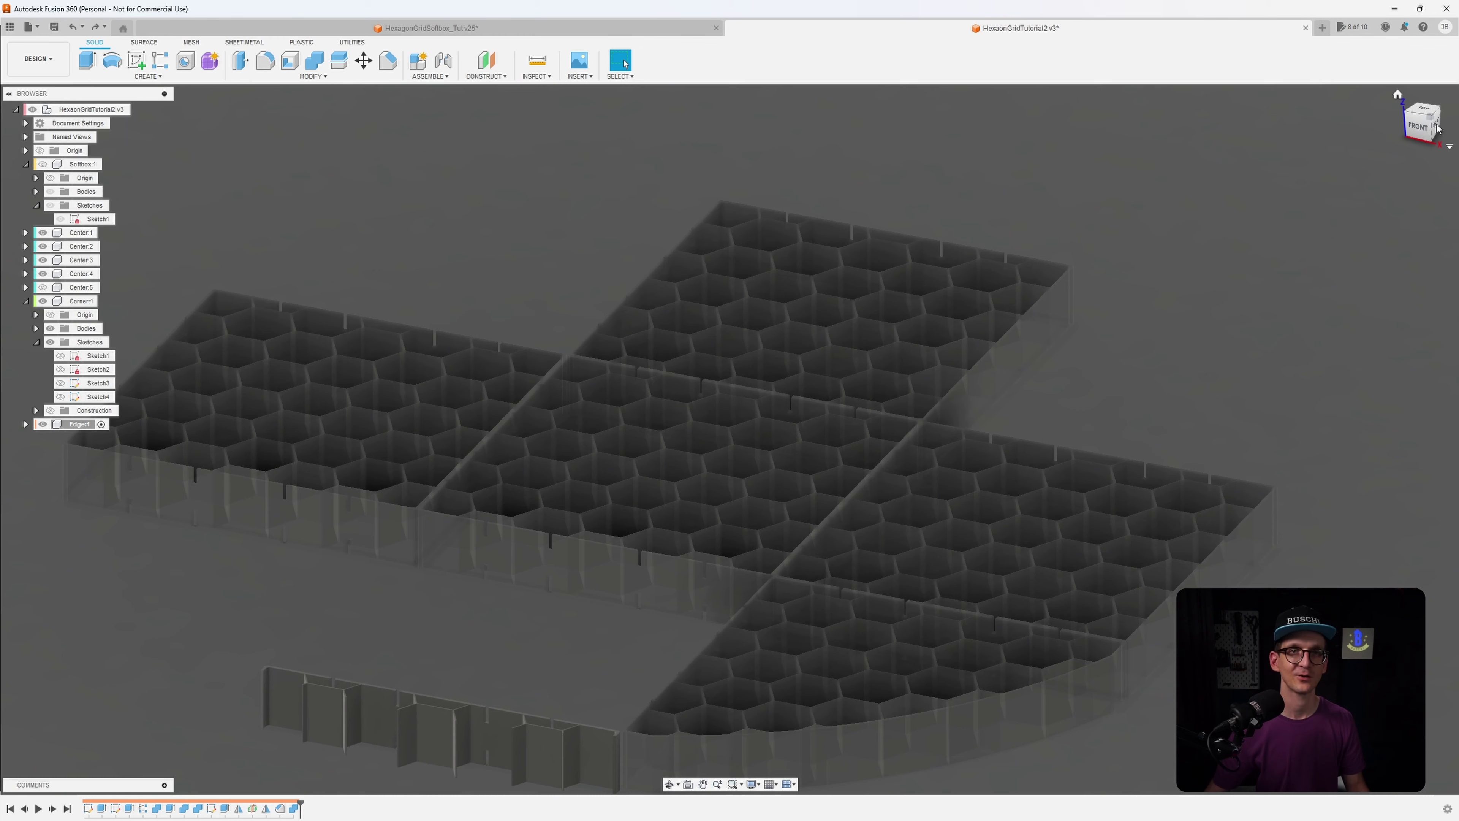
middle_click_drag(1415, 149, 1439, 110)
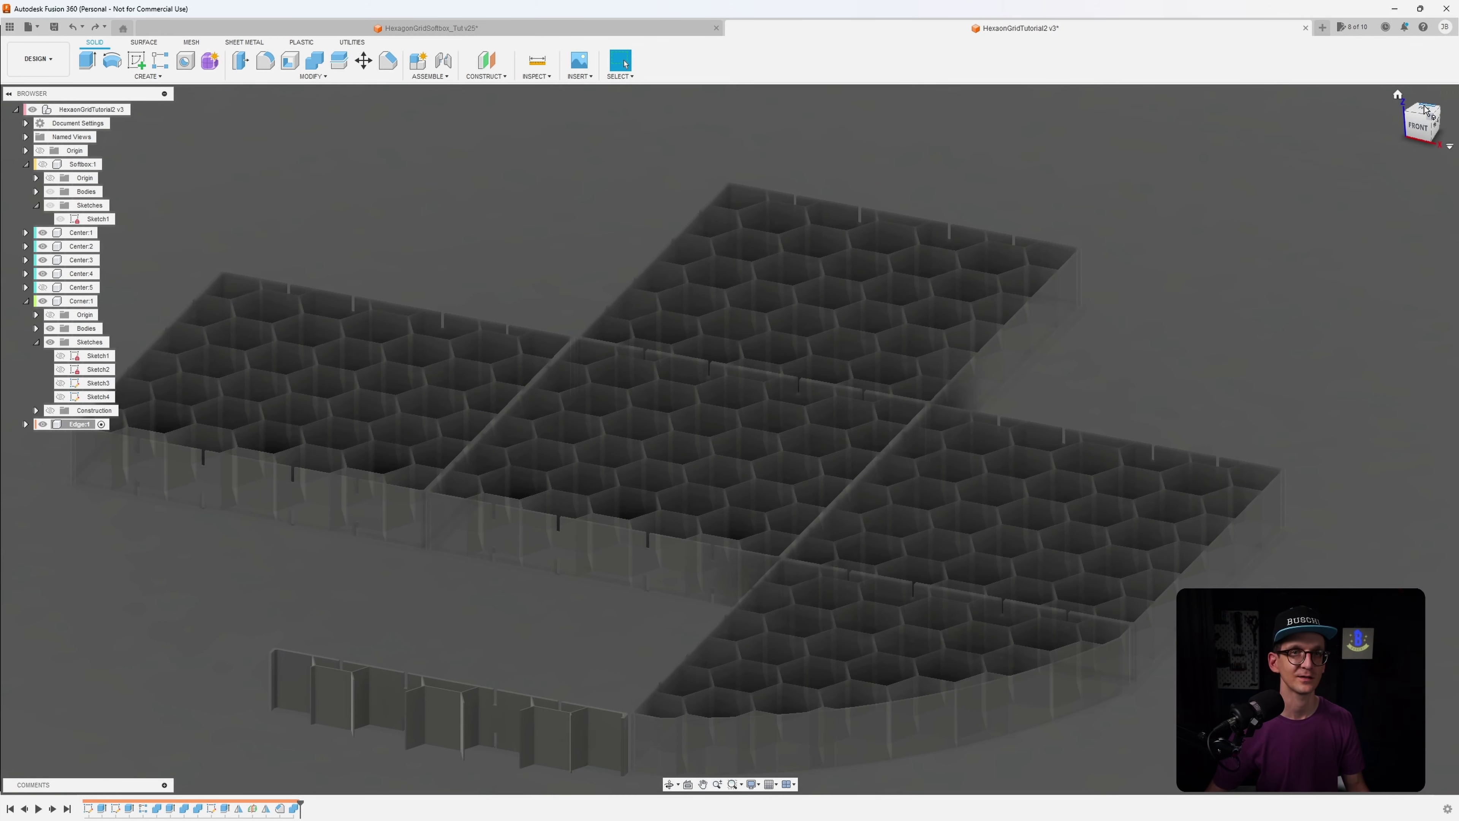
middle_click_drag(864, 443, 858, 352)
scroll(711, 523, "up", 4)
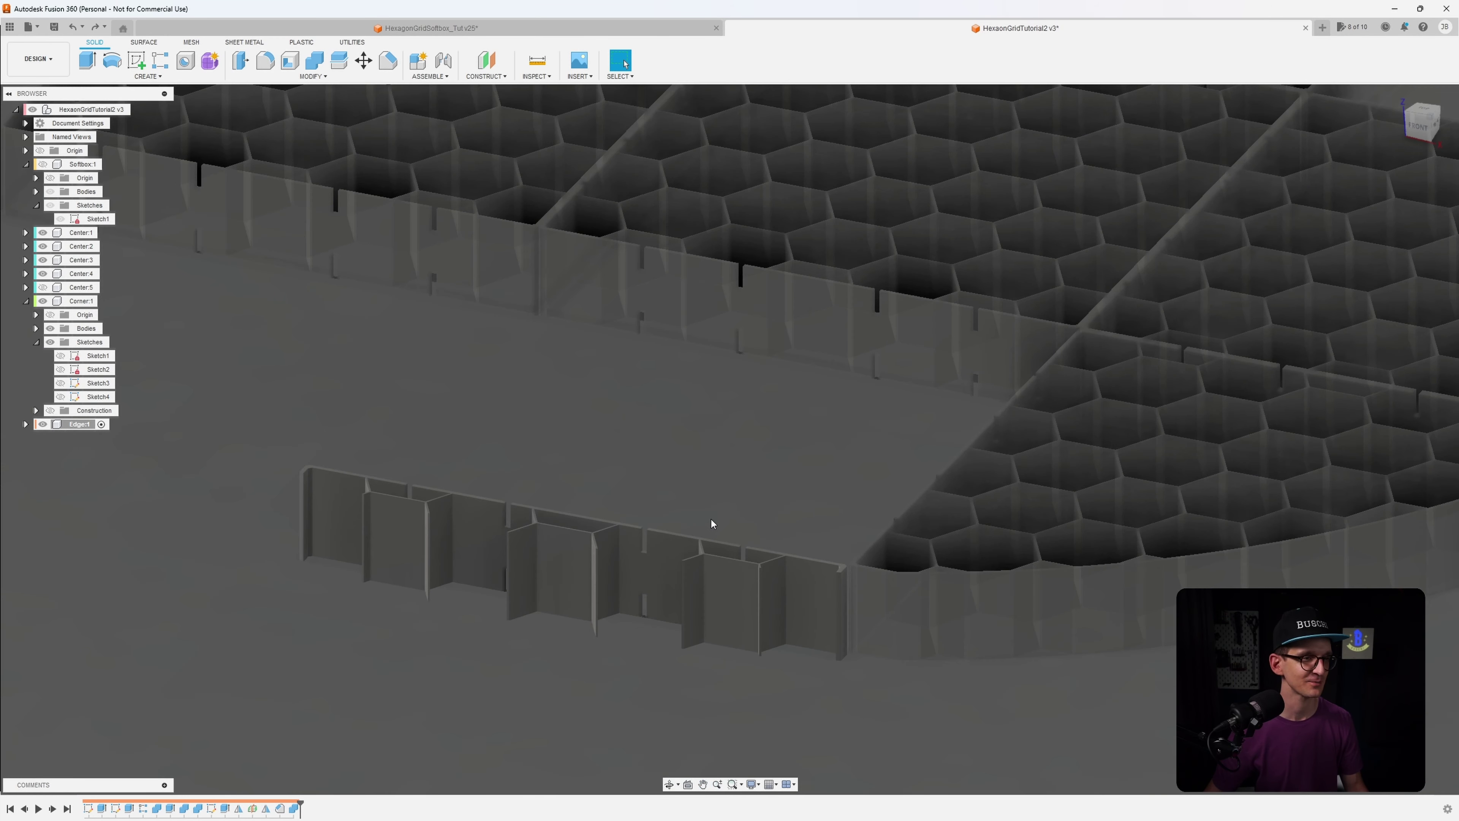
left_click(26, 424)
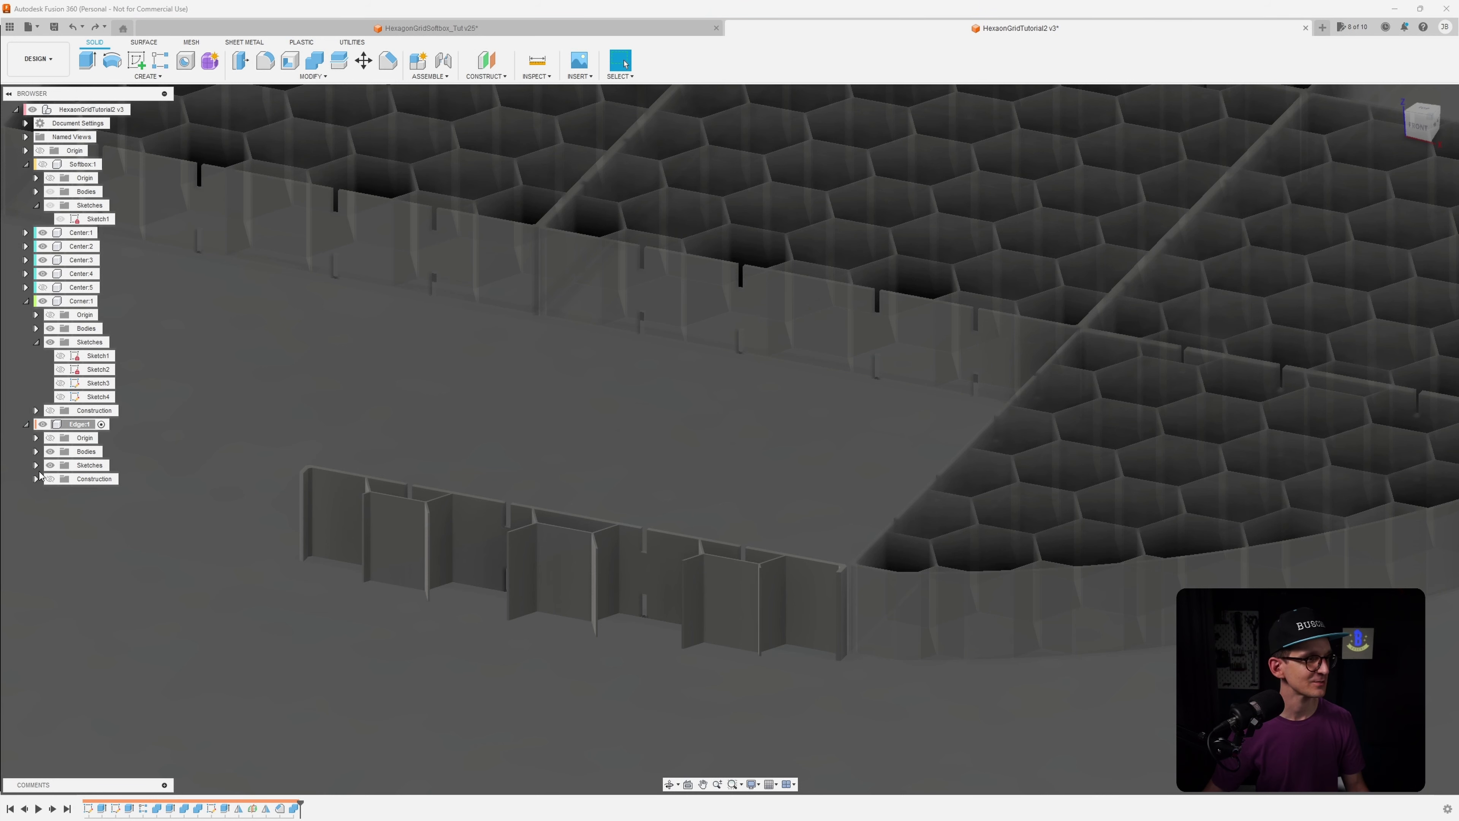
left_click(36, 465)
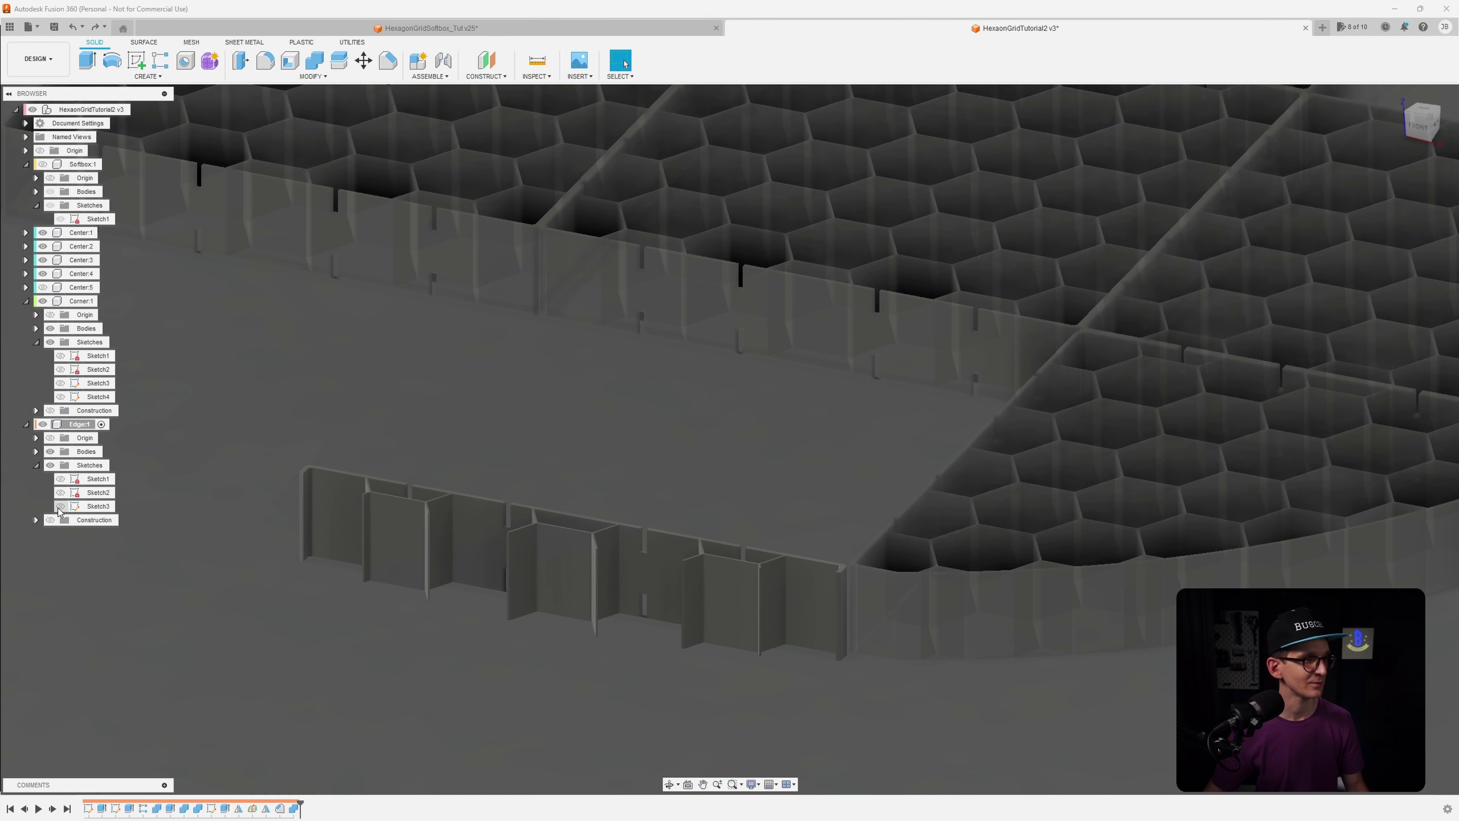
left_click(61, 506)
left_click(60, 506)
middle_click_drag(96, 573, 144, 477)
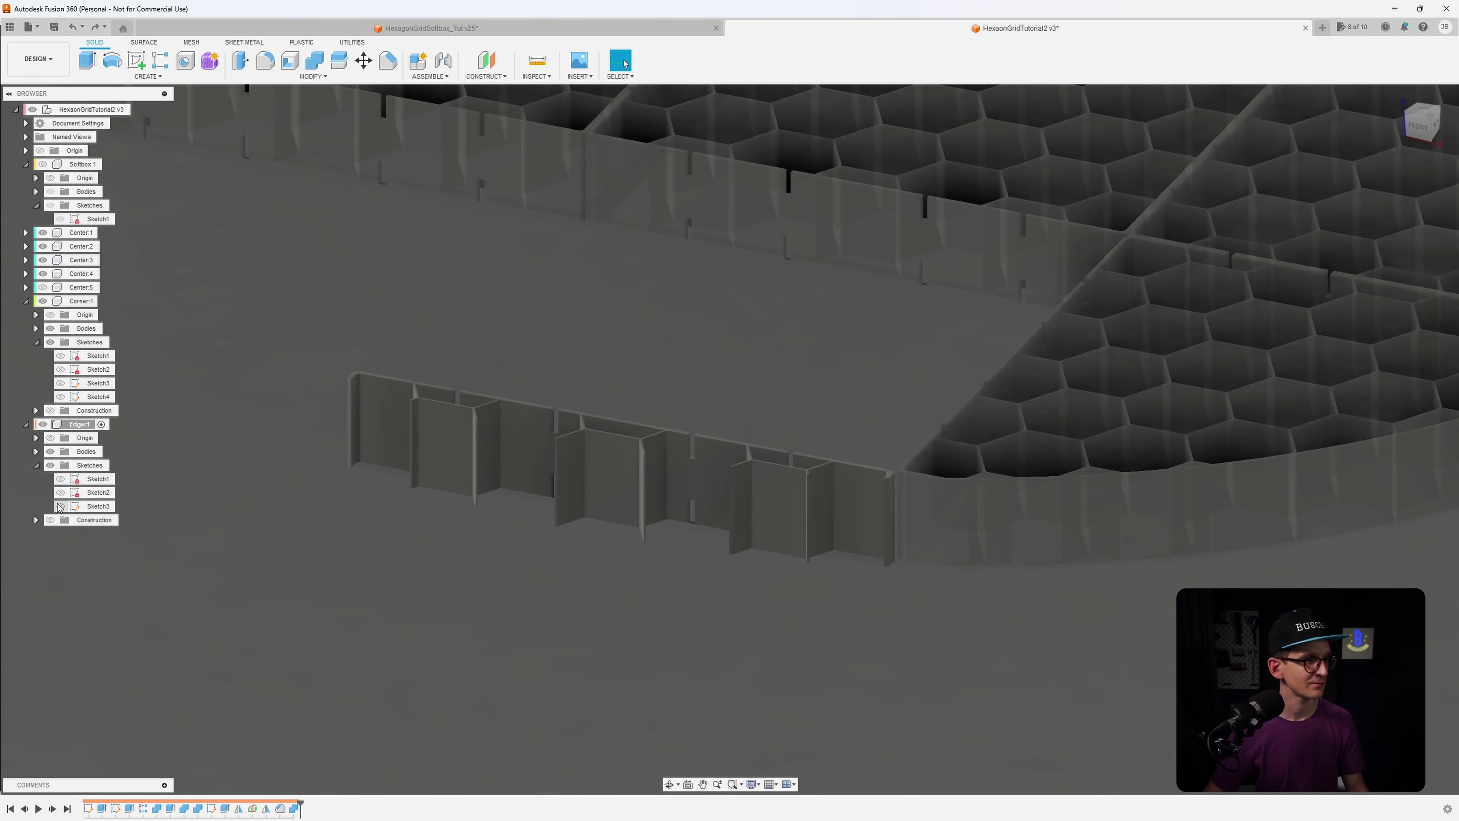
left_click(61, 481)
left_click(60, 479)
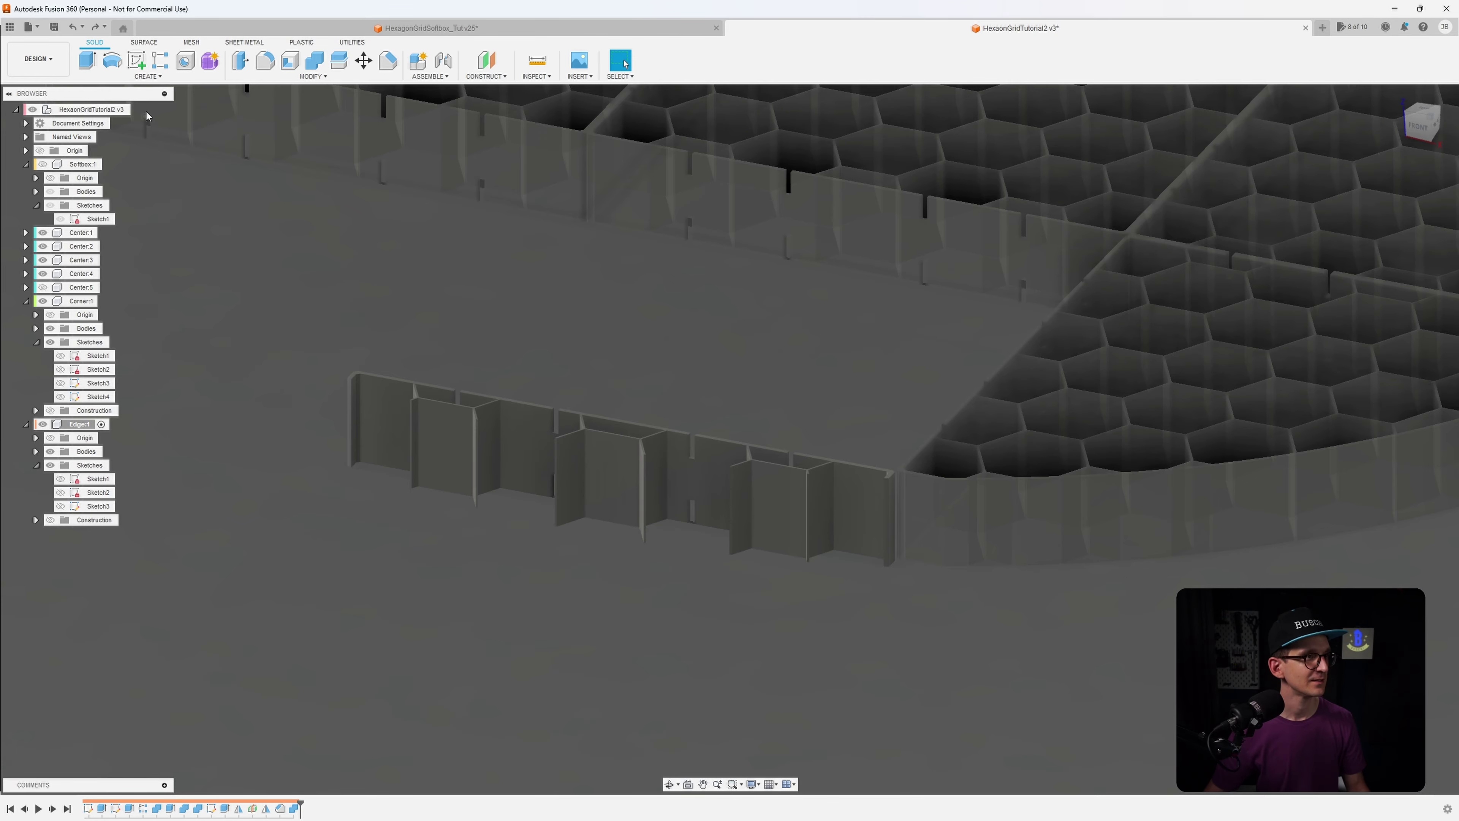
Create a sketch on the Edge component's horizontal origin plane and start projecting geometry into it
left_click(136, 60)
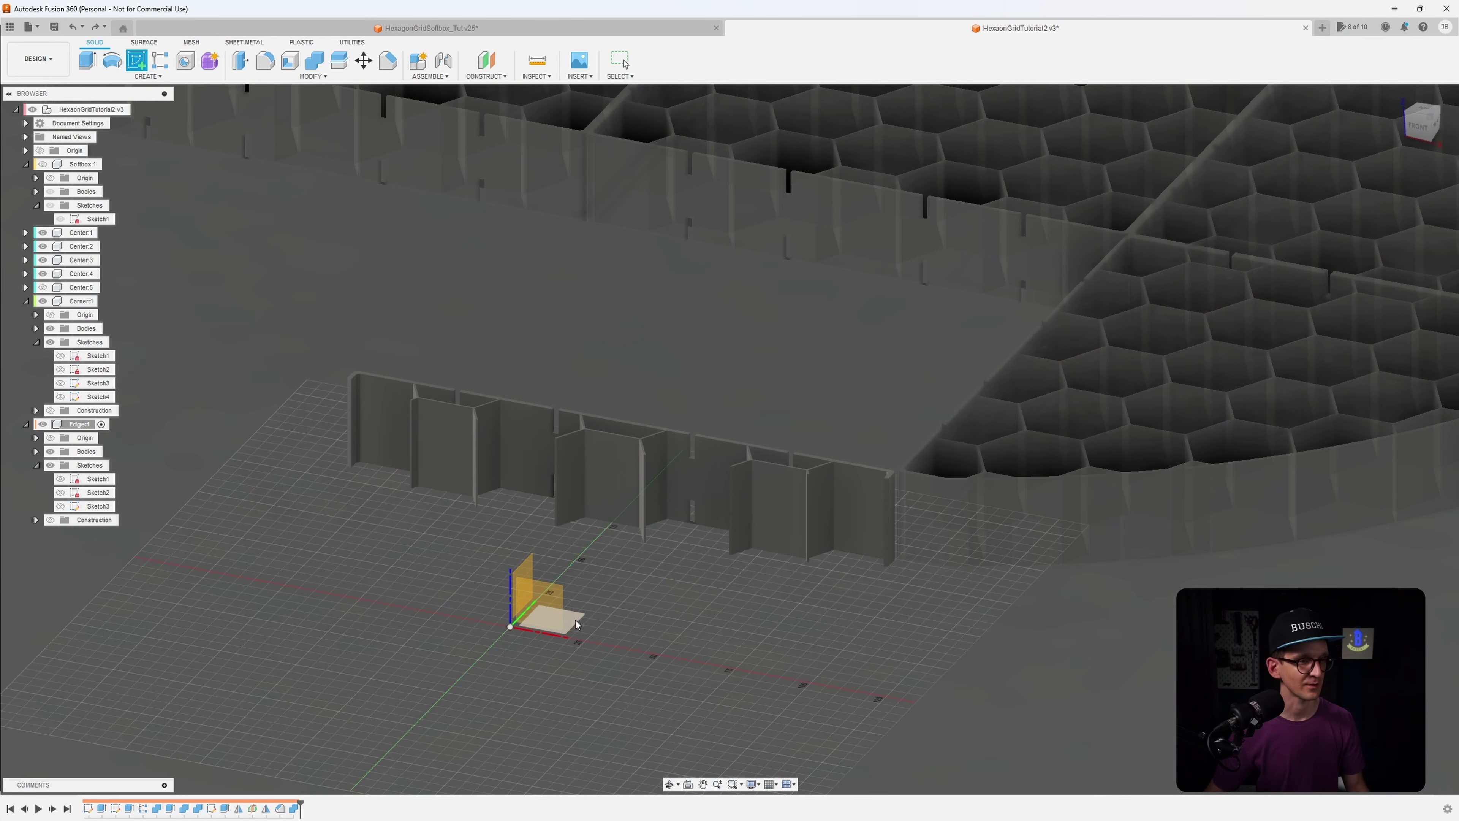
left_click(576, 621)
mouse_move(653, 536)
middle_mouse_down()
mouse_move(667, 596)
mouse_move(642, 529)
middle_mouse_up()
scroll(660, 627, "down", 5)
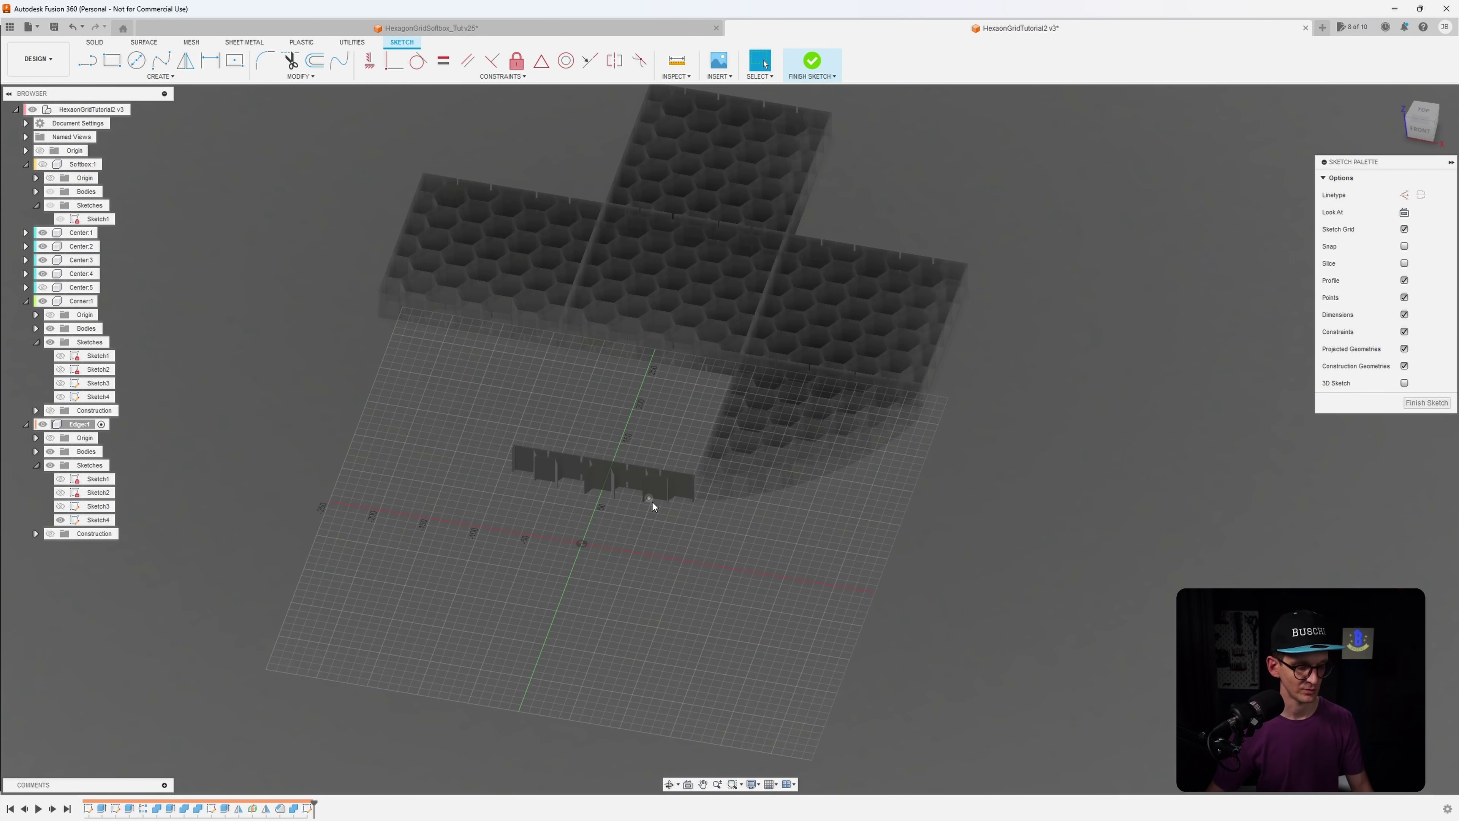
key("p")
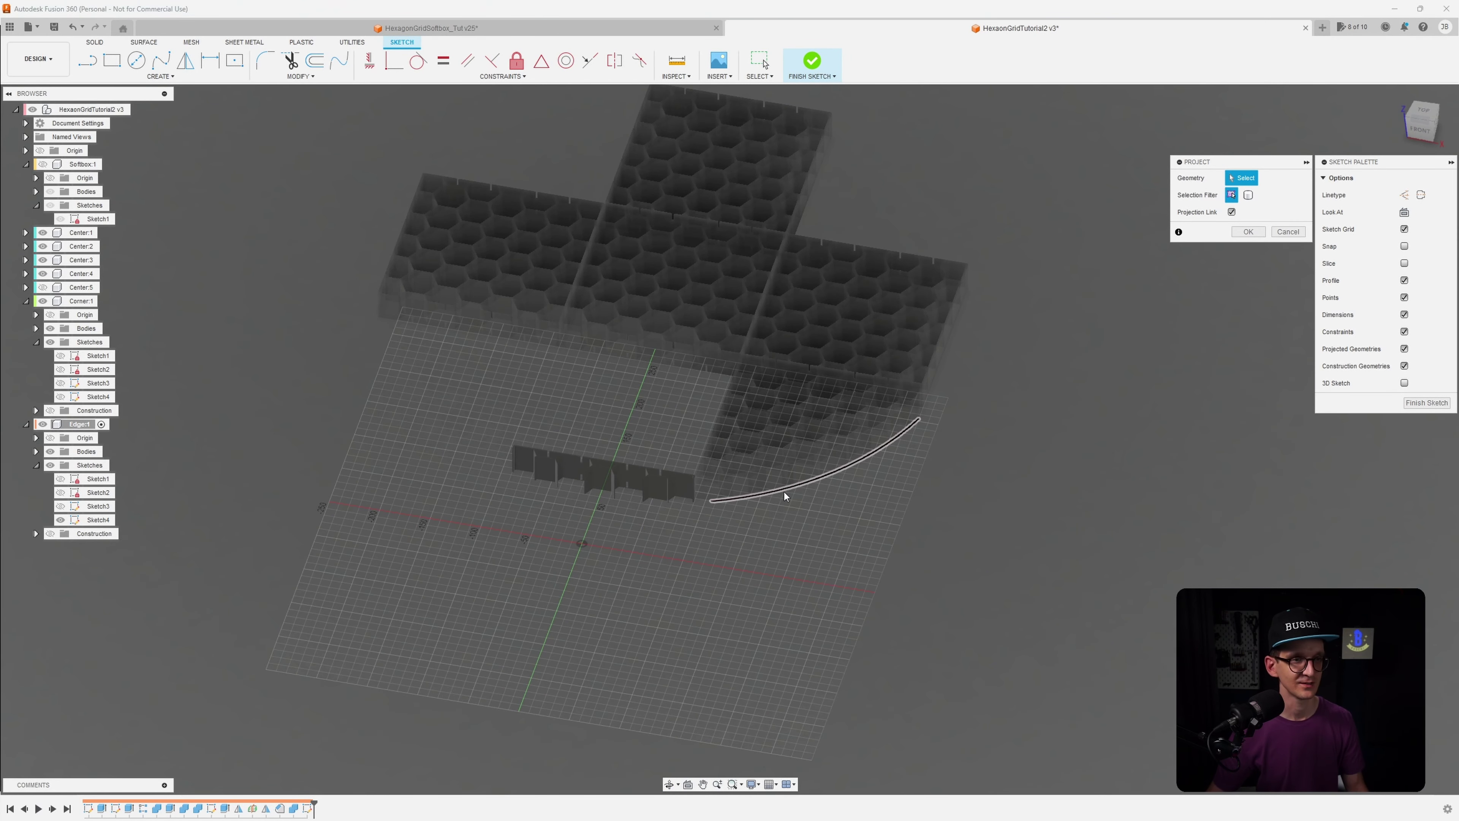
left_click(784, 492)
scroll(764, 496, "up", 2)
middle_click_drag(751, 481, 839, 592)
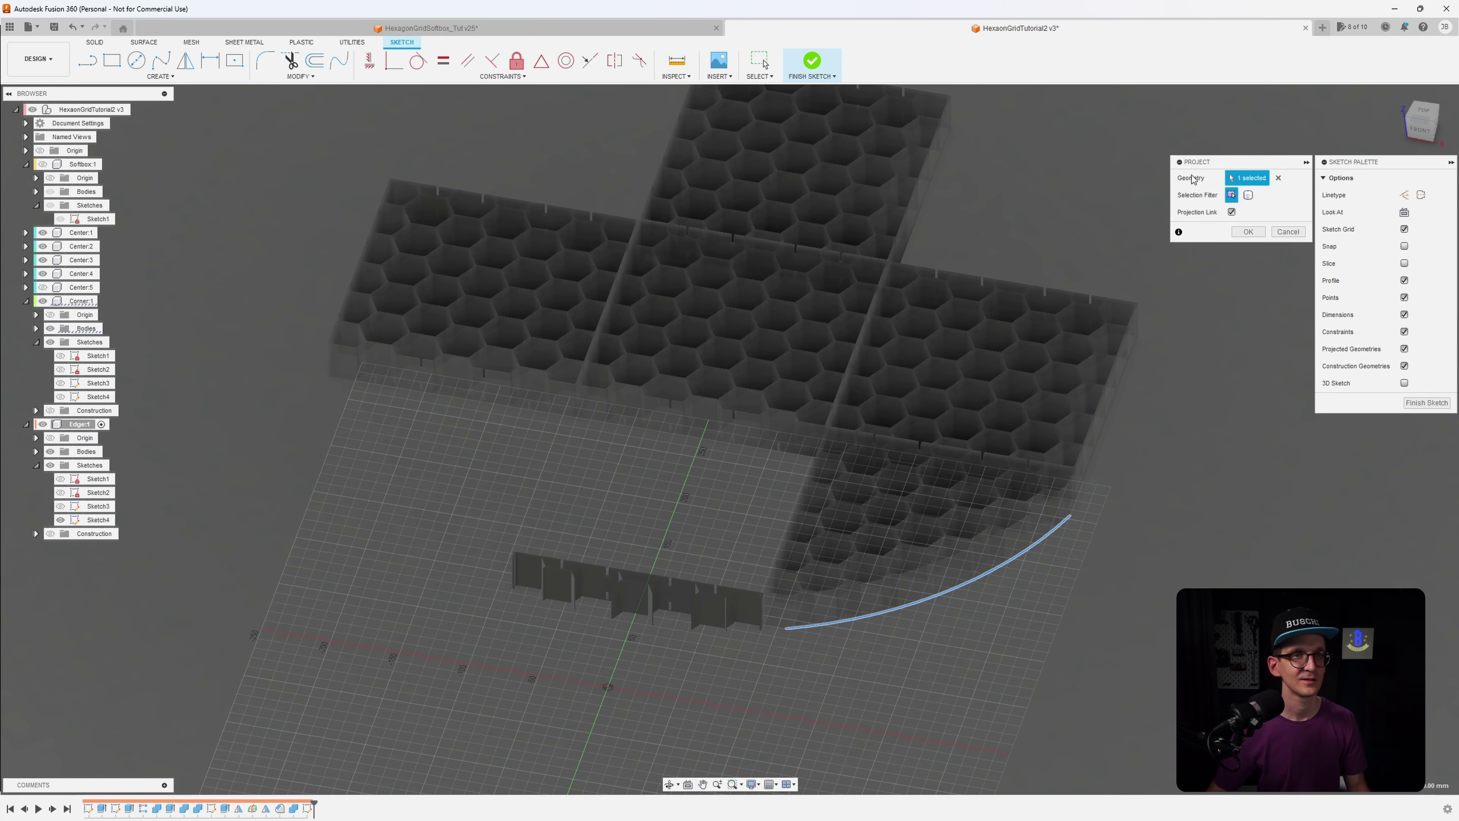
left_click(1276, 179)
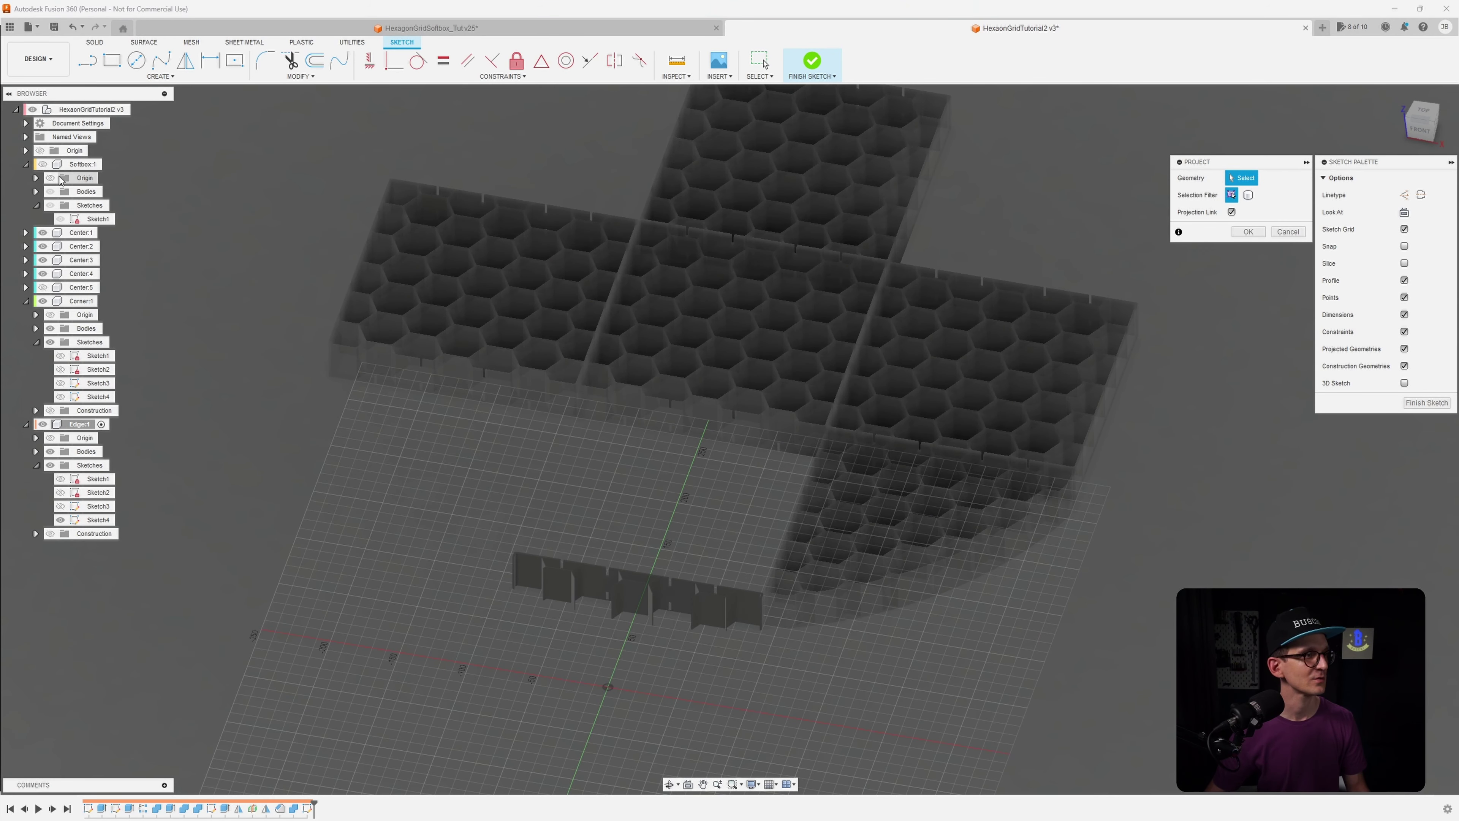
Show the Softbox component, project its lower circular outline into the Edge sketch, and hide the component again
left_click(41, 164)
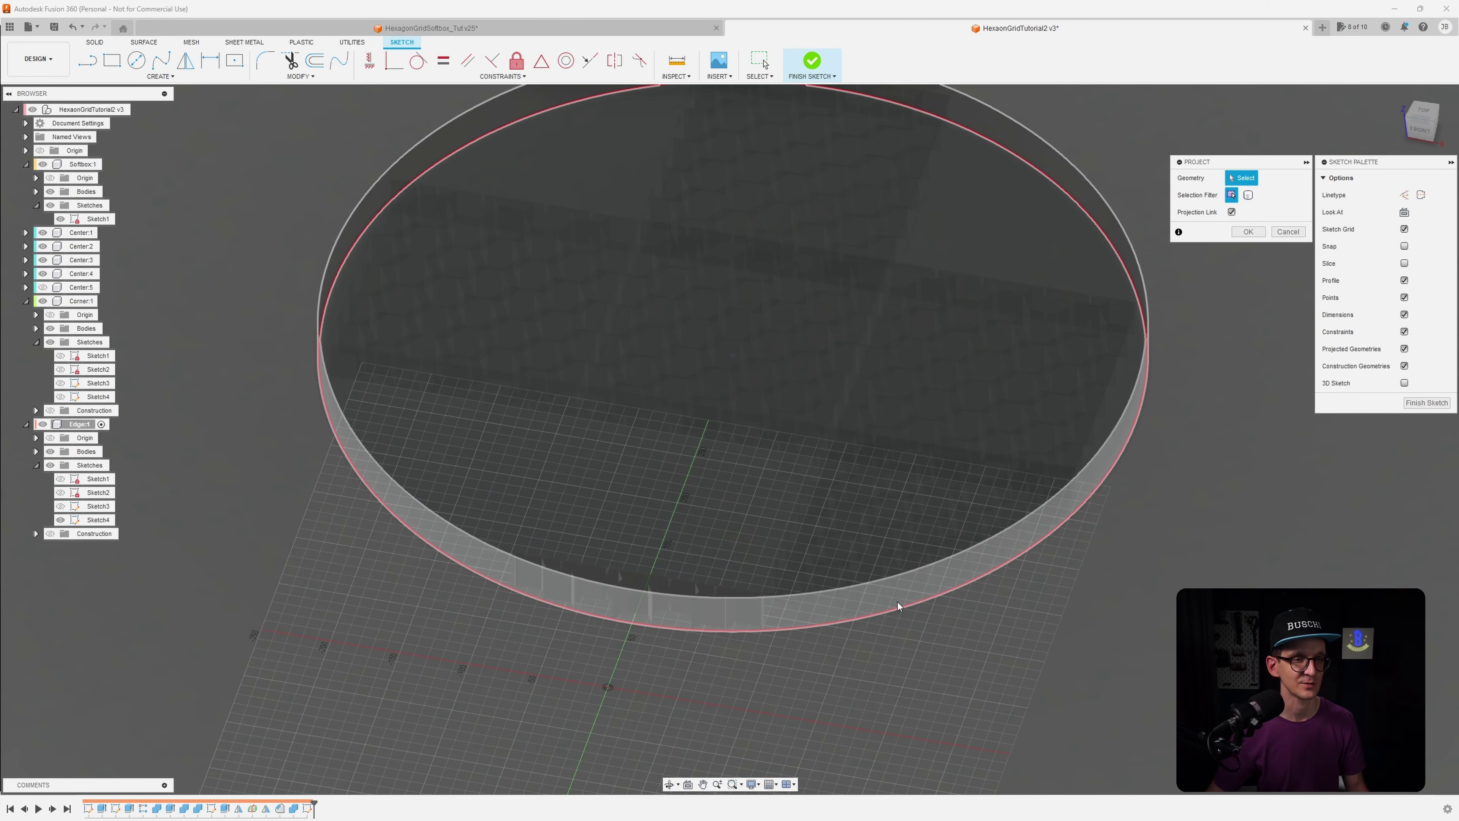
left_click(903, 608)
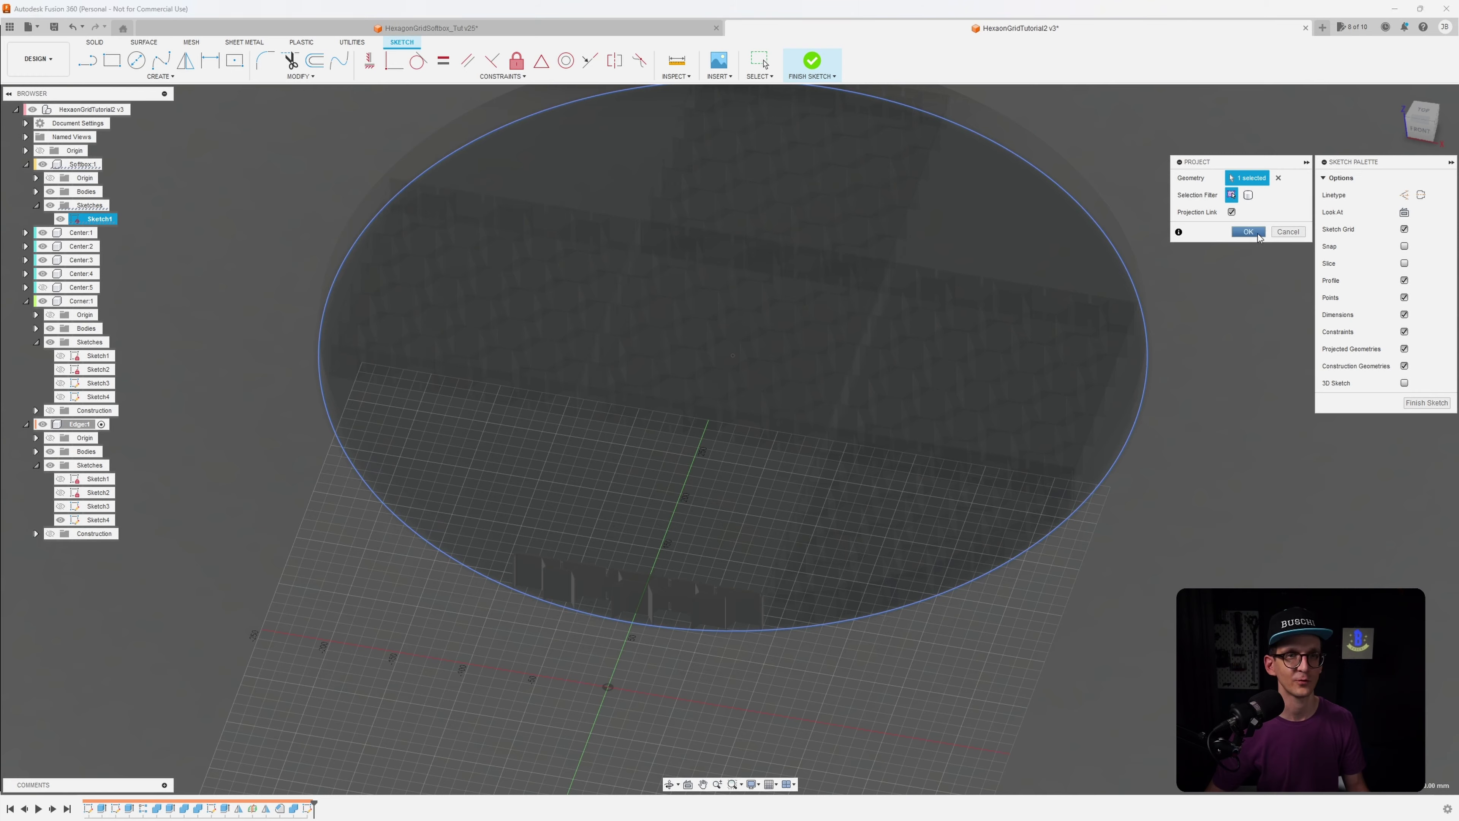
left_click(1248, 231)
left_click(42, 165)
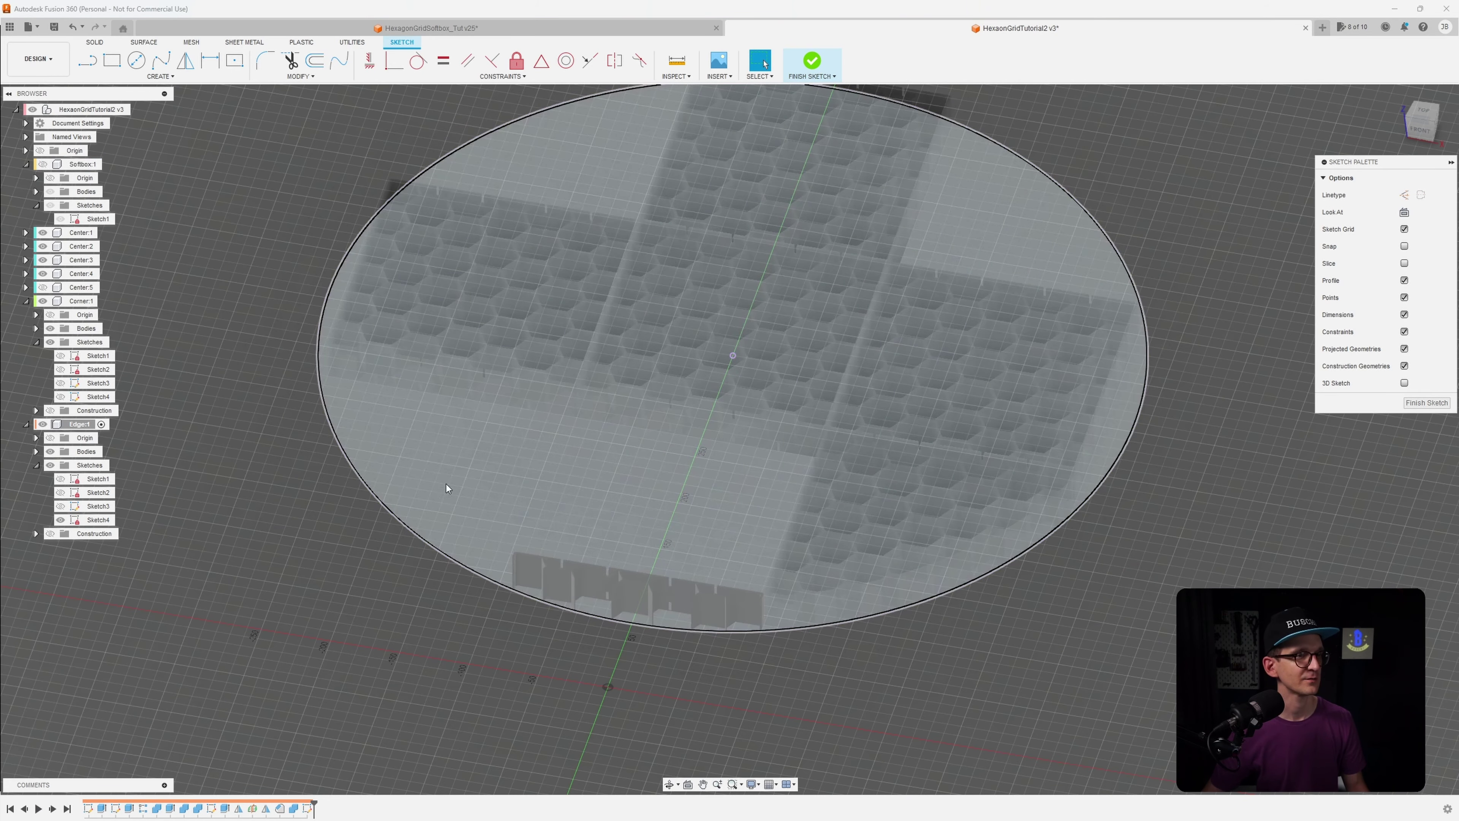
Project the lower outer edges of the Edge piece's two end walls into the sketch
scroll(643, 598, "up", 5)
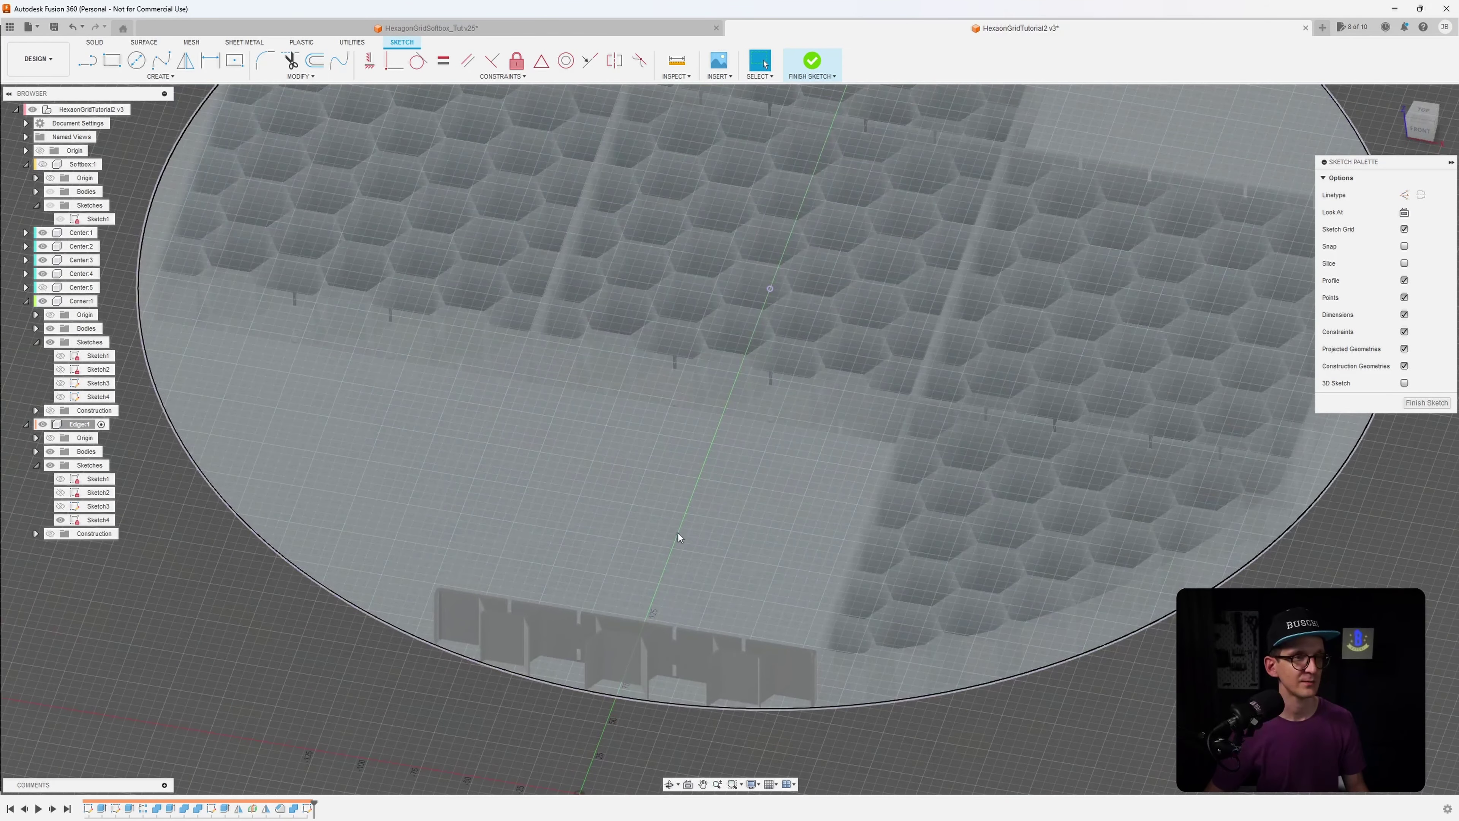
scroll(678, 537, "down", 3)
mouse_move(735, 591)
middle_mouse_down("shift")
mouse_move(737, 516)
mouse_move(755, 547)
middle_mouse_up("shift")
scroll(850, 598, "up", 5)
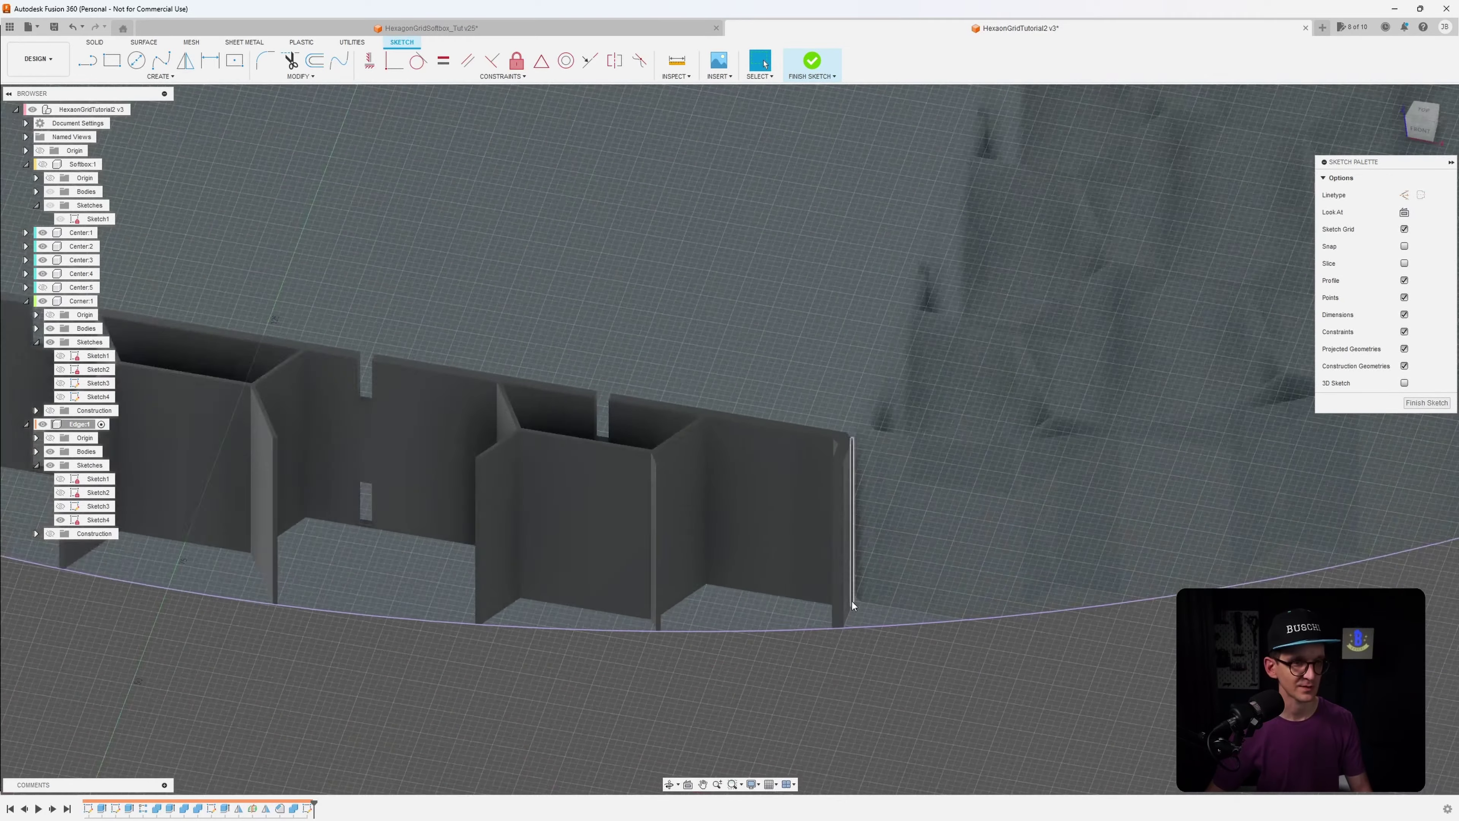
scroll(850, 614, "up", 4)
key("p")
scroll(803, 632, "down", 4)
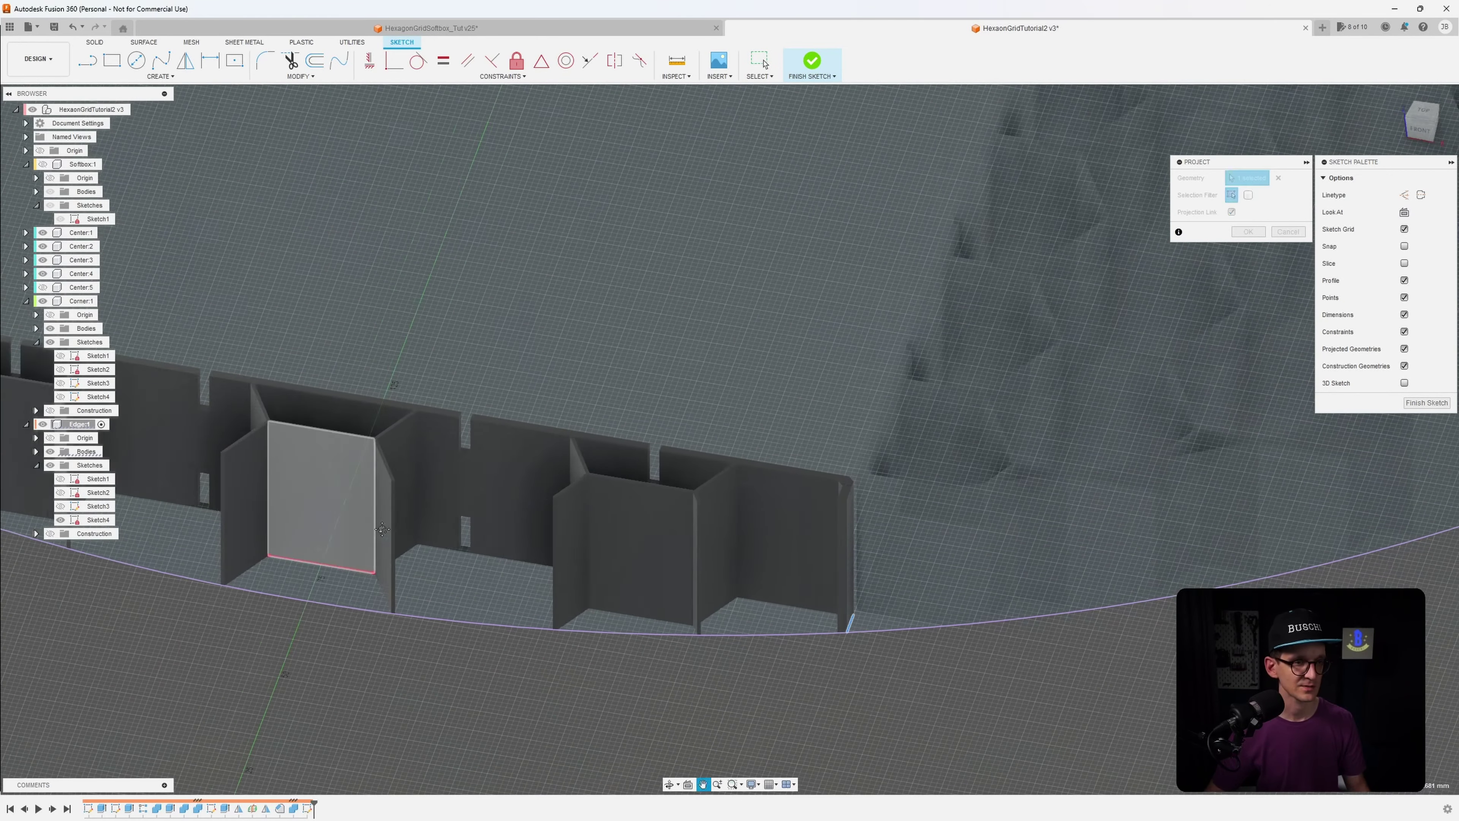
scroll(466, 512, "up", 8)
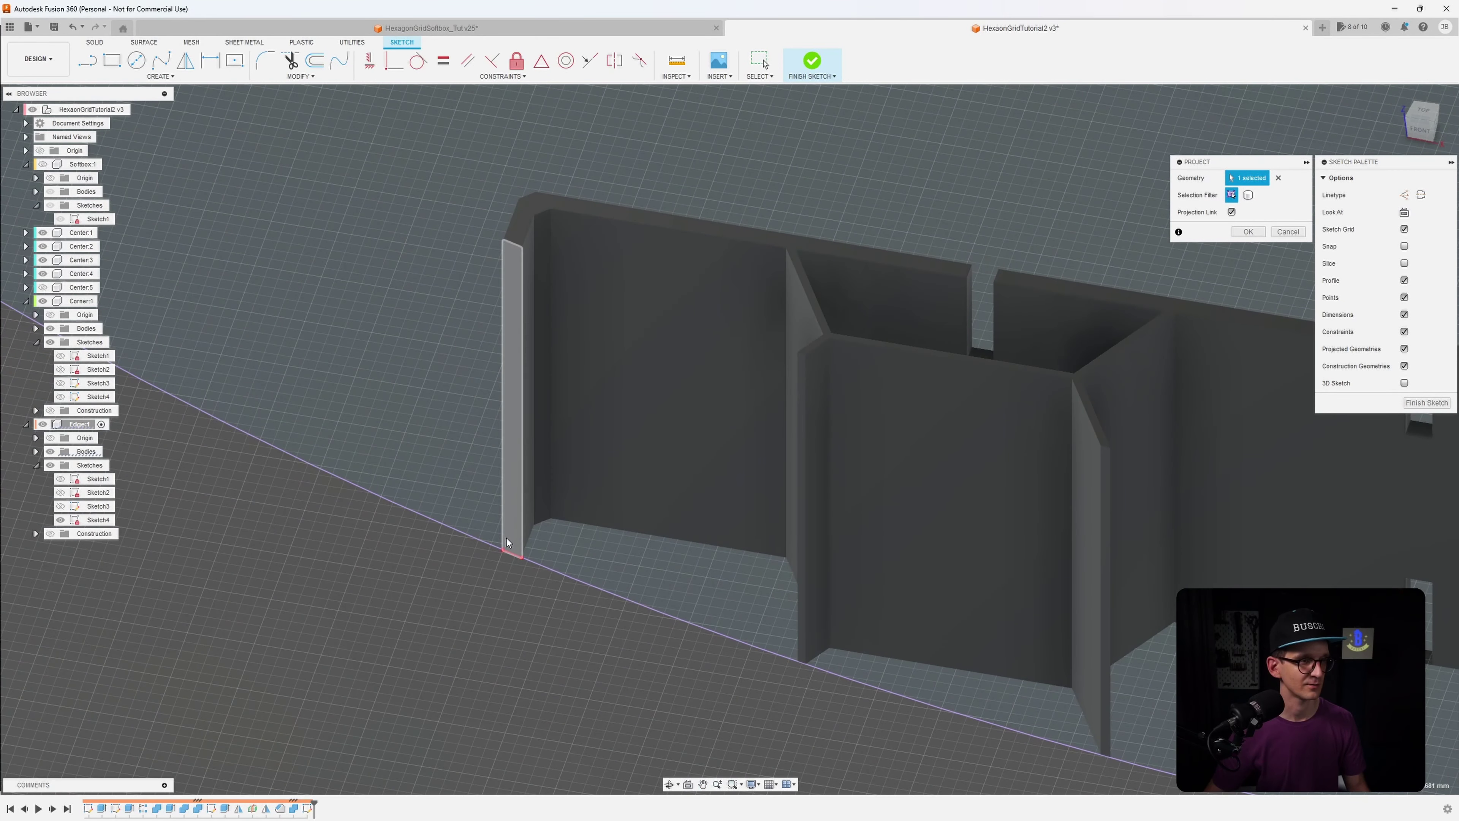
mouse_move(502, 540)
middle_mouse_down("shift")
mouse_move(480, 550)
mouse_move(487, 532)
middle_mouse_up("shift")
scroll(483, 550, "down", 5)
scroll(487, 529, "up", 4)
left_click(487, 529)
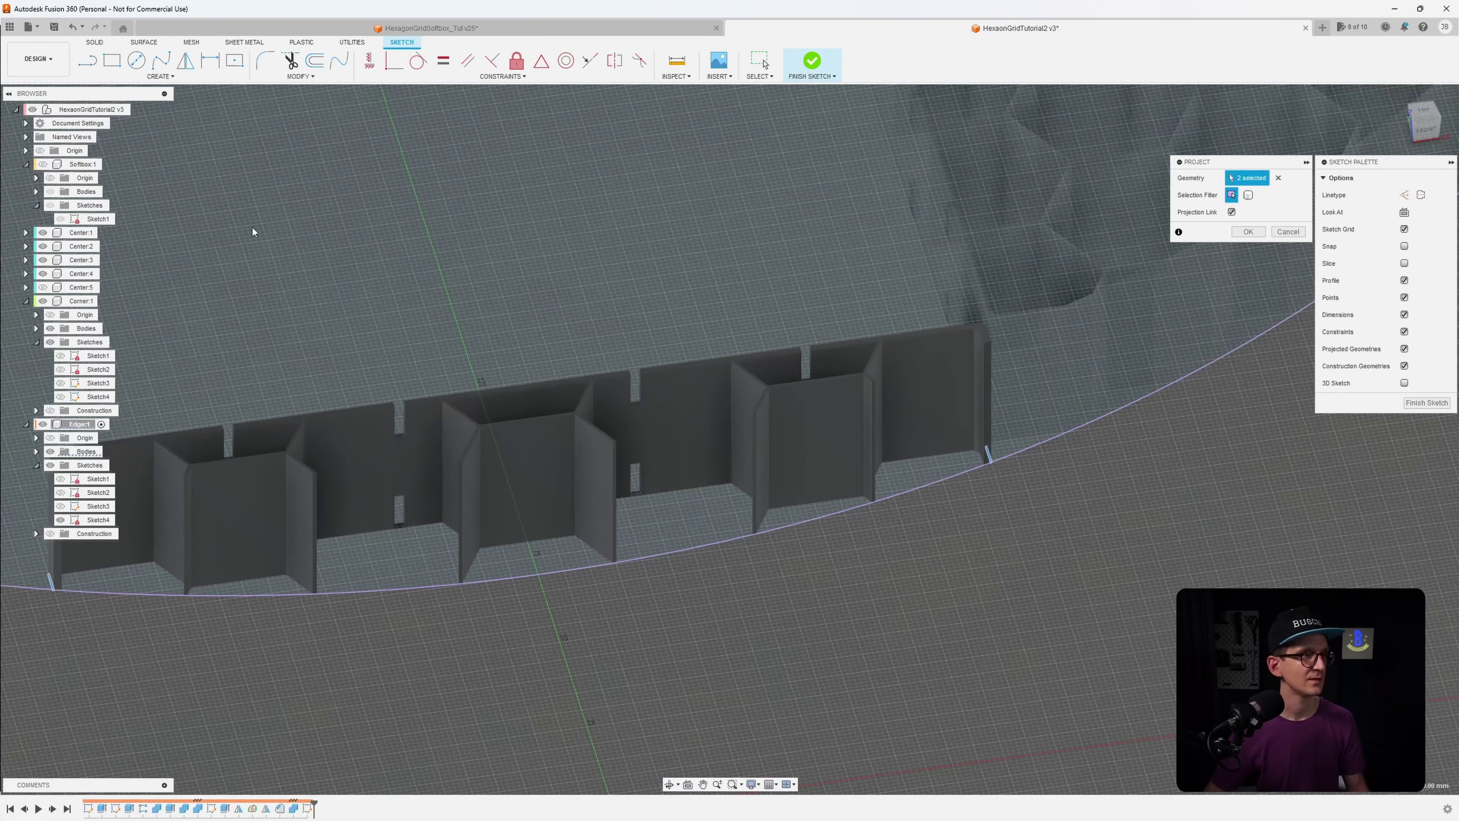
Sketch a center point arc about the softbox circle's center, joining the projected end-wall corners, and finish and hide the sketch
left_click(161, 76)
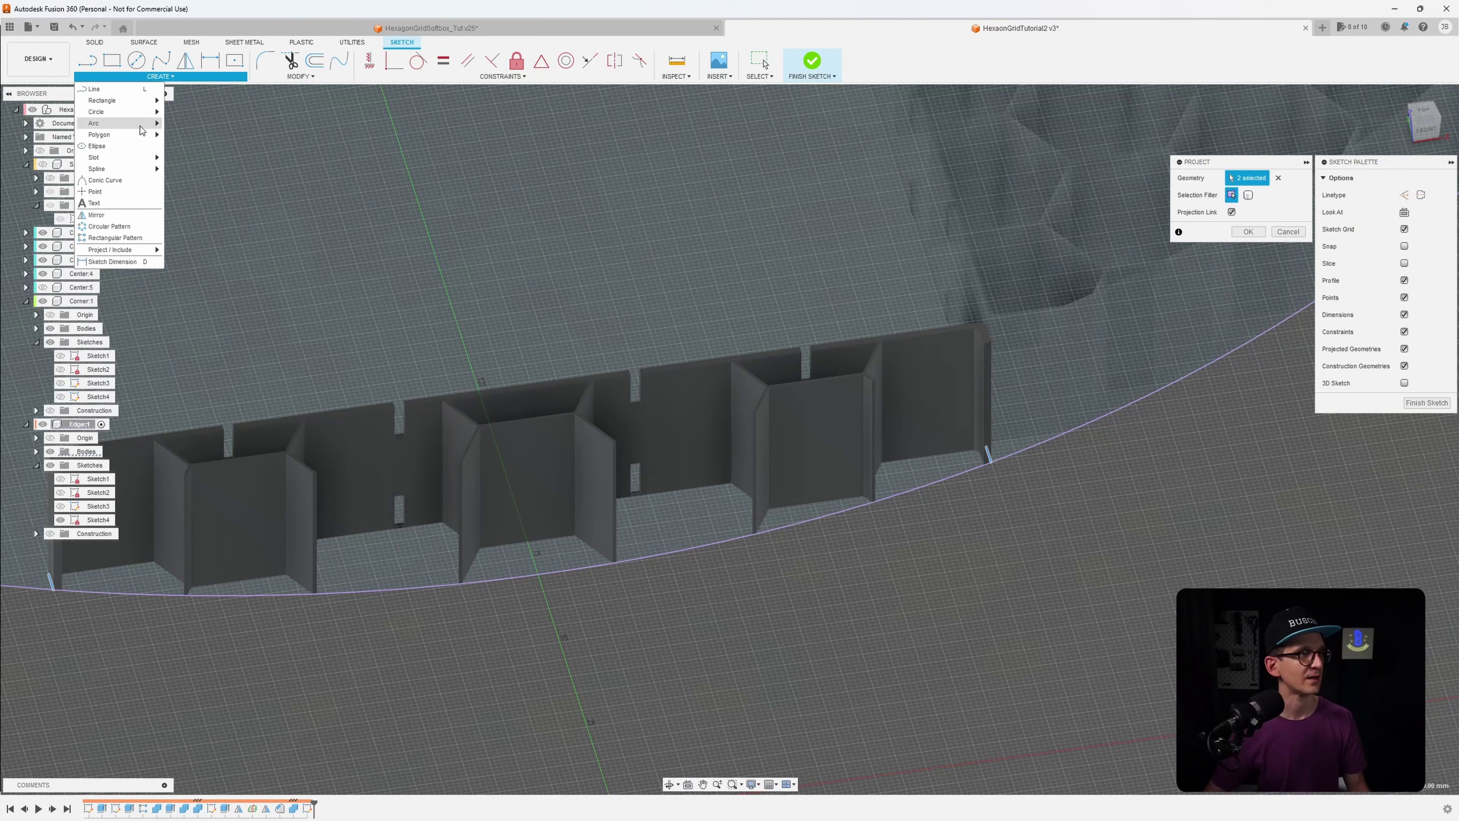
mouse_move(145, 124)
left_click(225, 139)
scroll(488, 244, "down", 5)
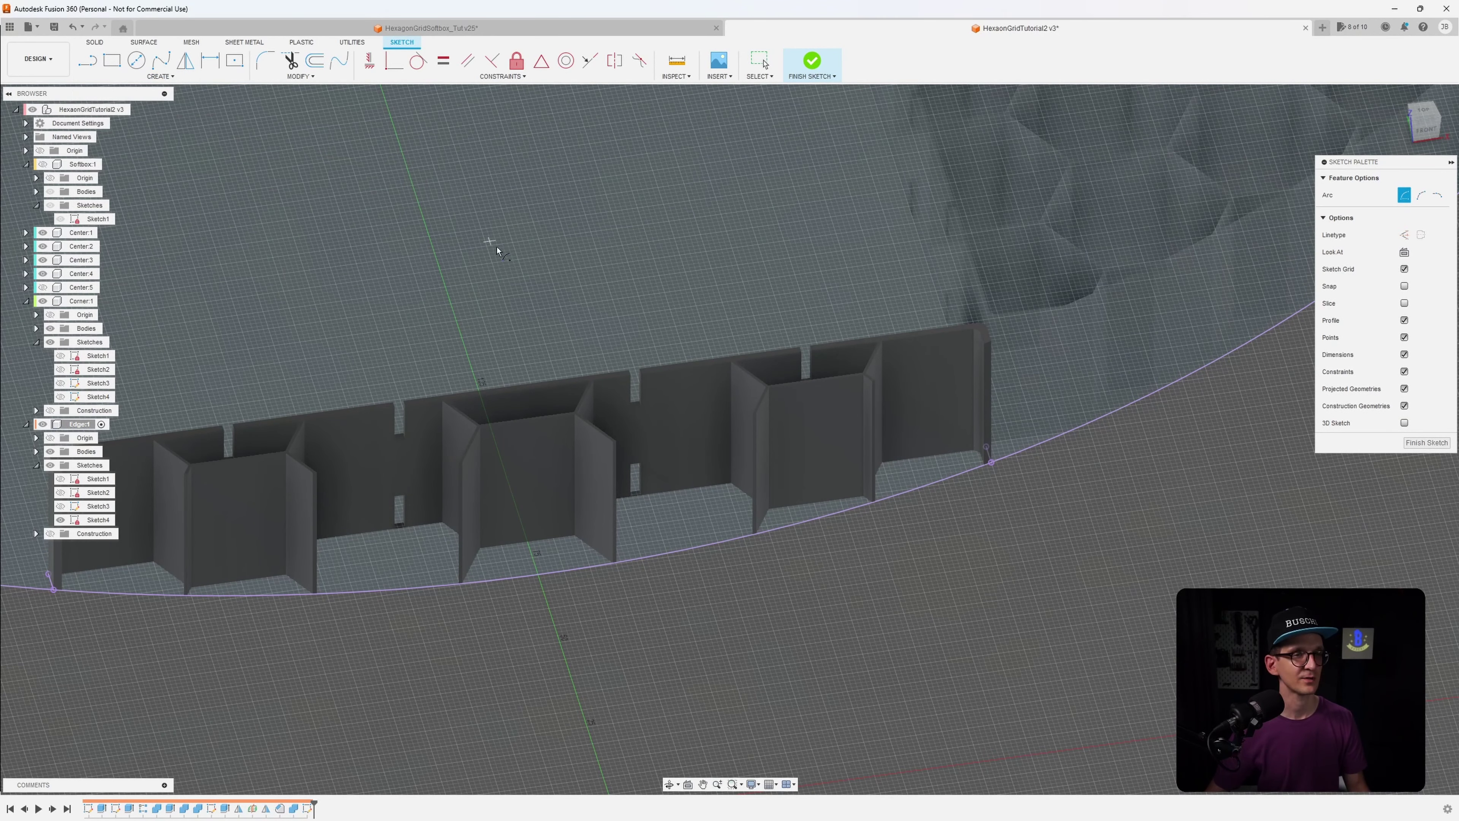
middle_click_drag(488, 244, 612, 333, "shift")
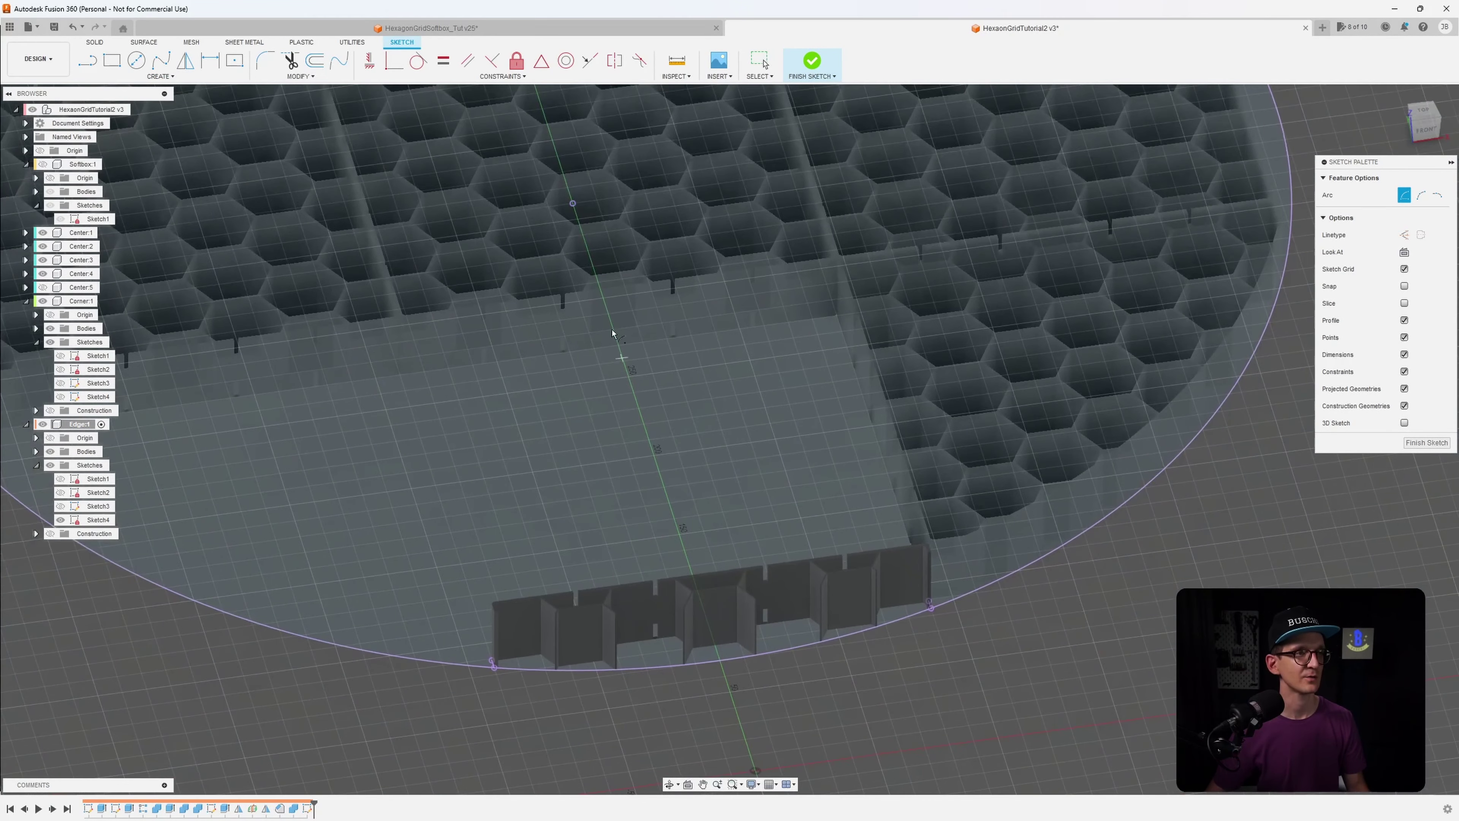
left_click(572, 202)
left_click(931, 606)
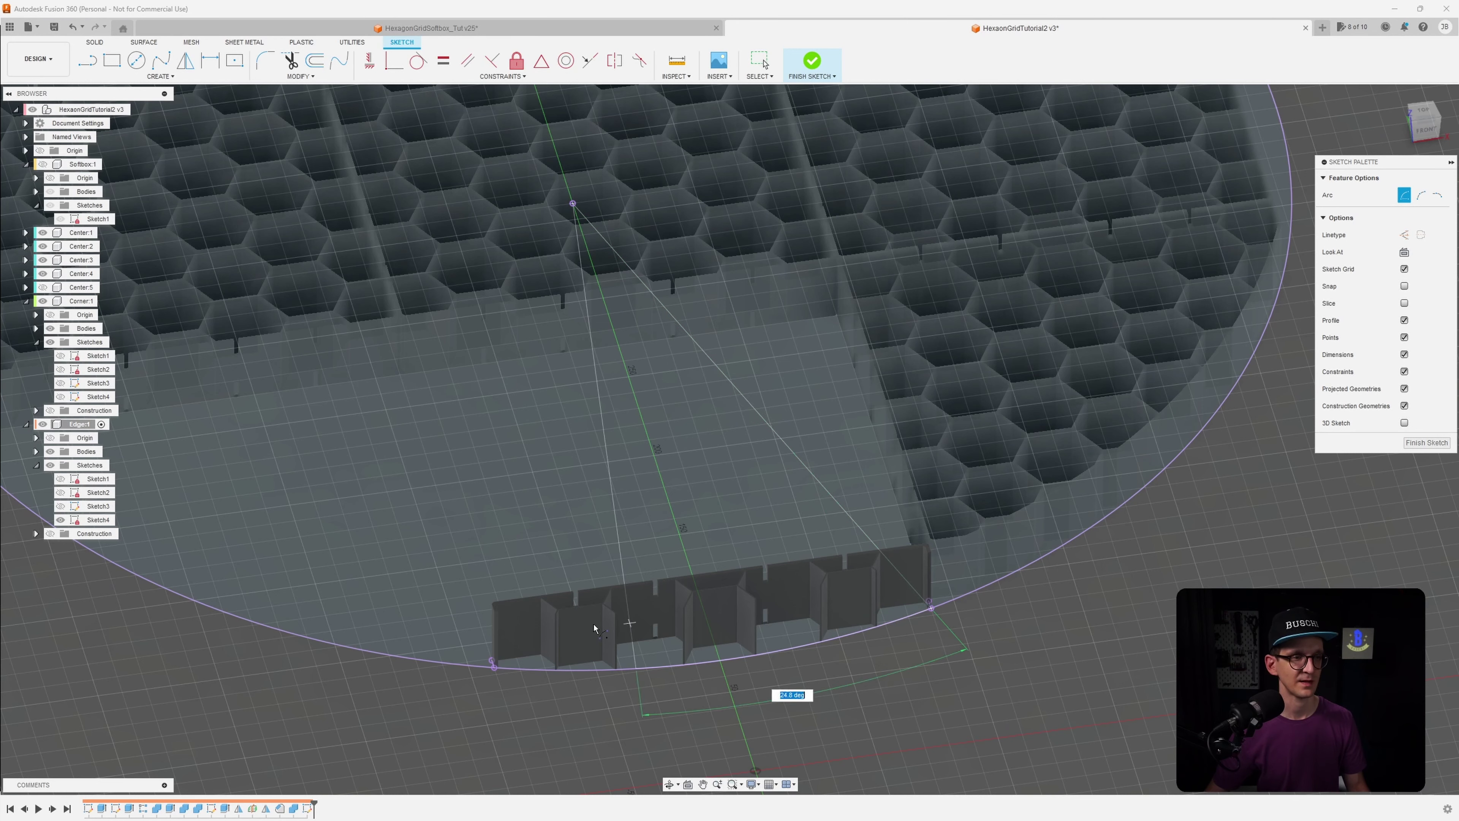
left_click(493, 666)
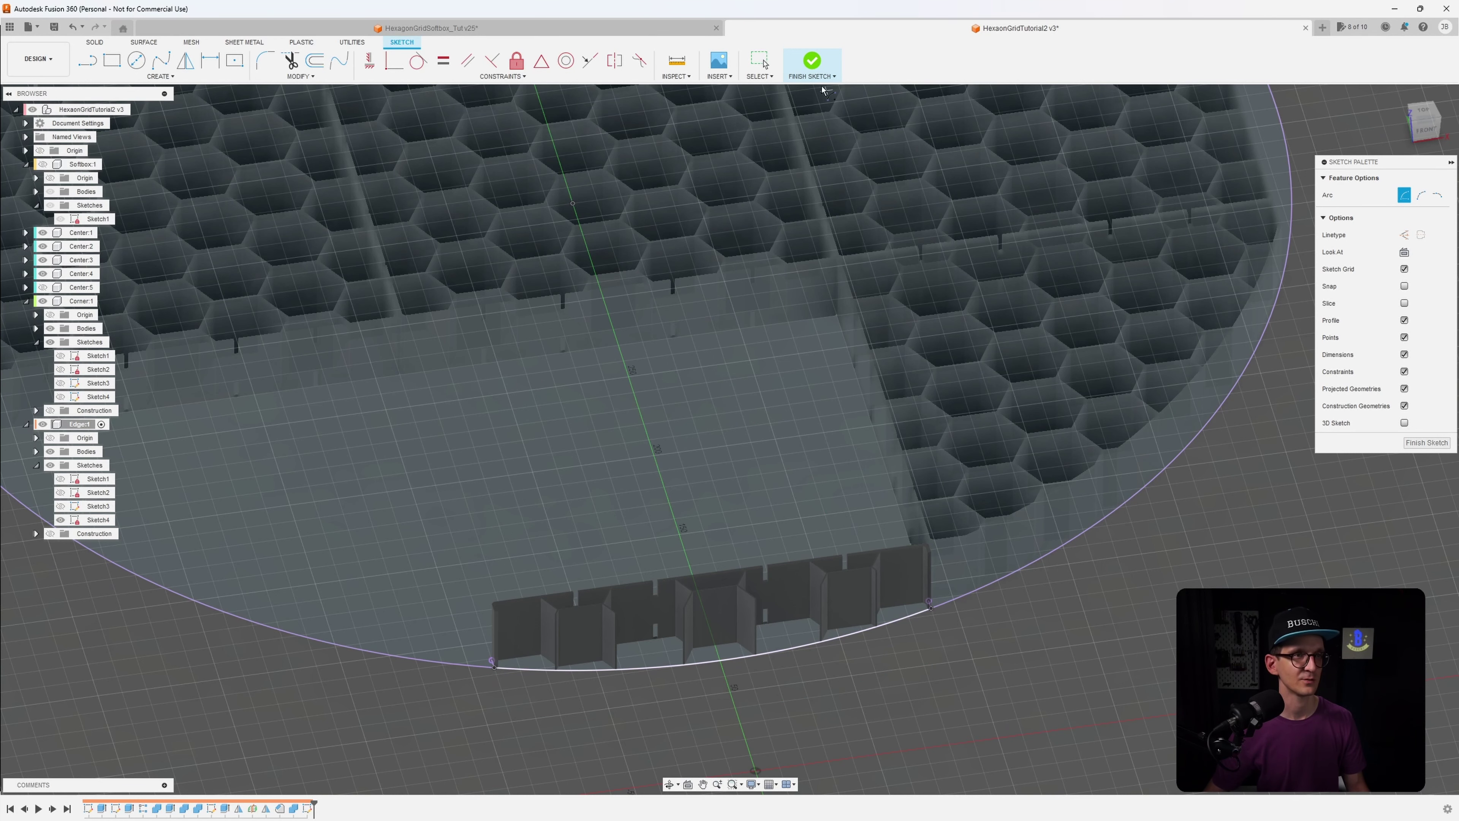
left_click(812, 61)
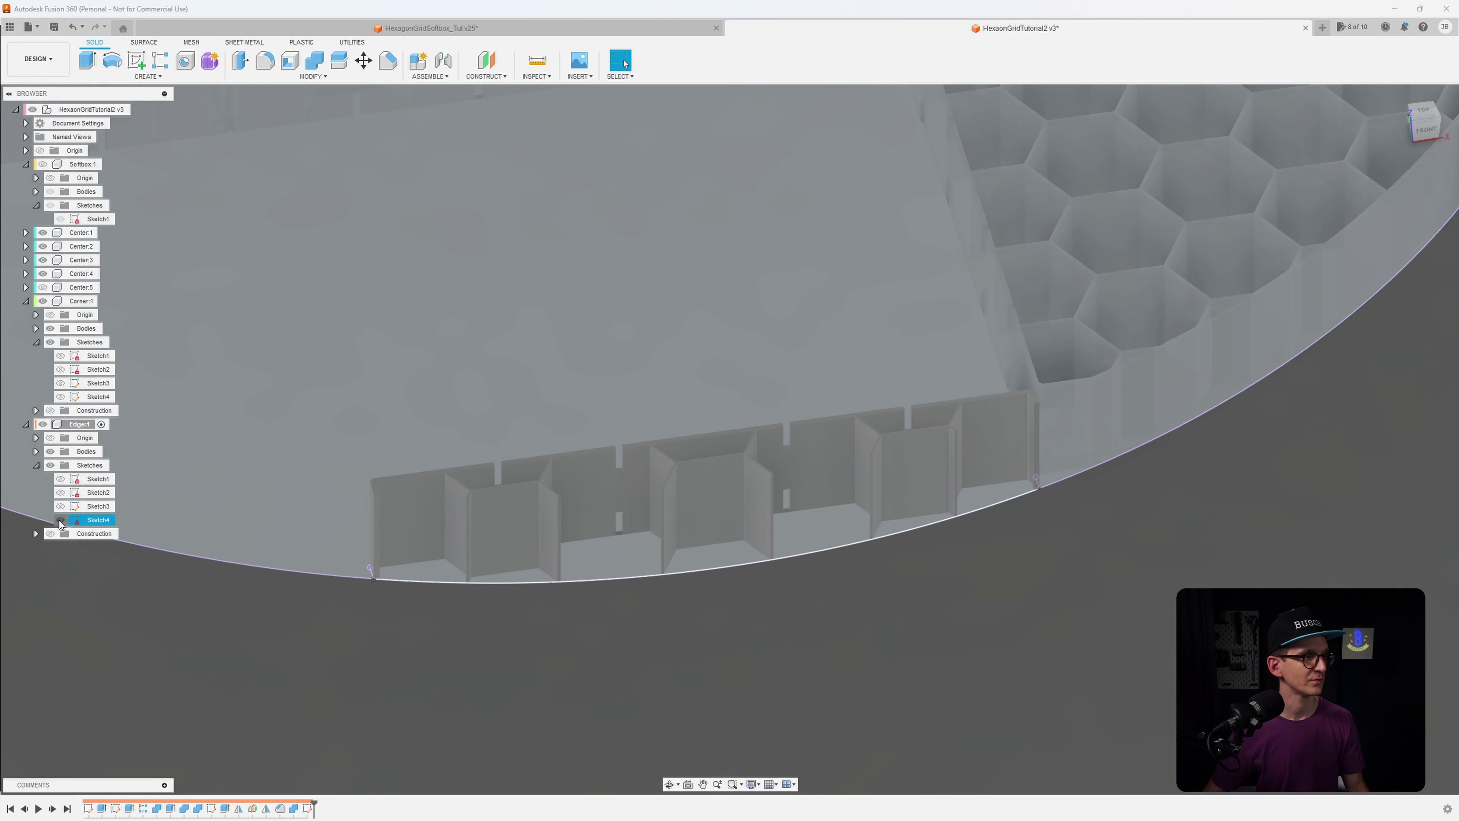
left_click(59, 520)
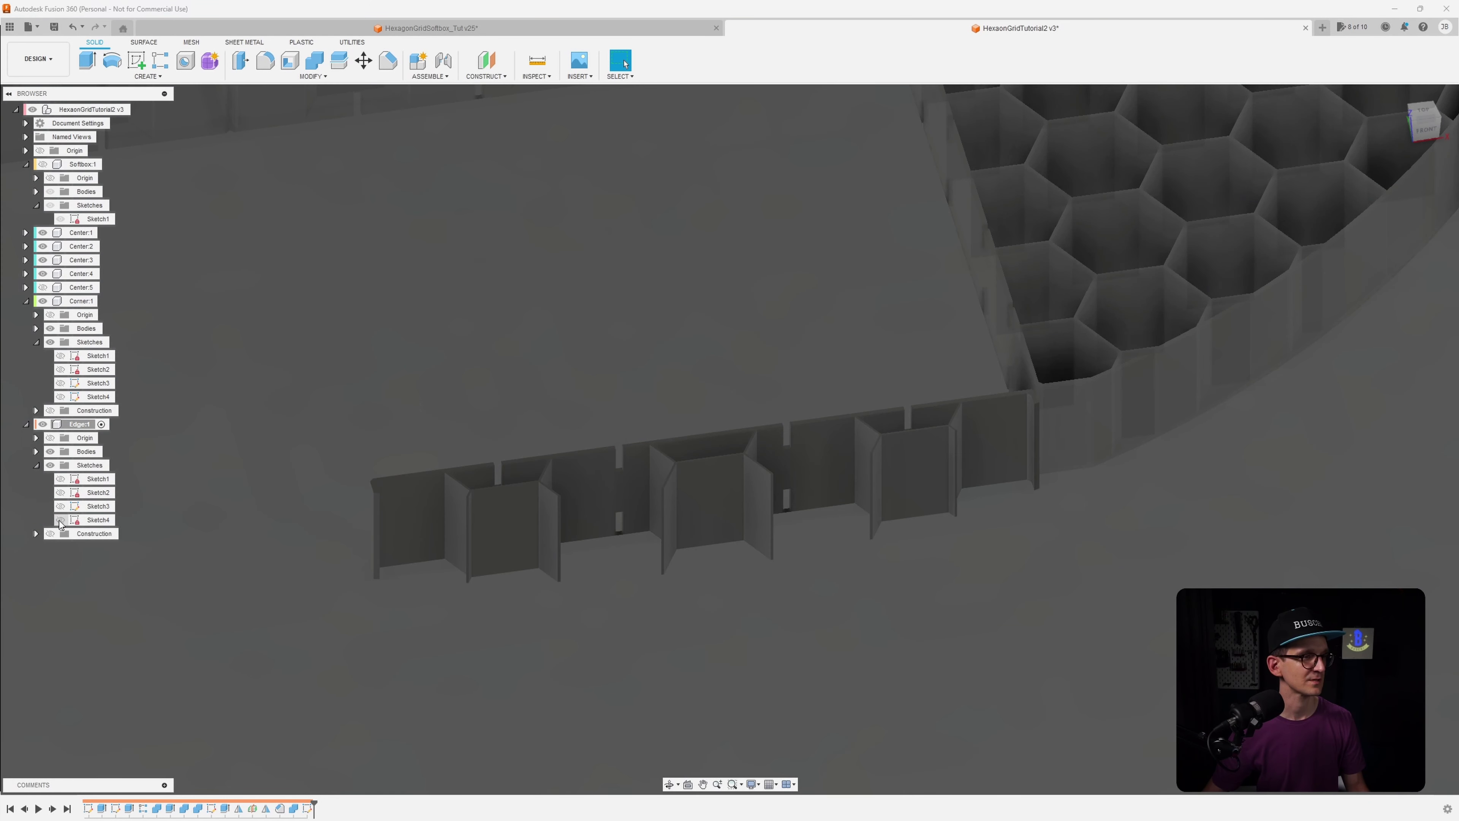
Show the Edge sketch and start a thin extrude of its closing arc, extending up to the Edge piece's top face
left_click(60, 521)
left_click(87, 60)
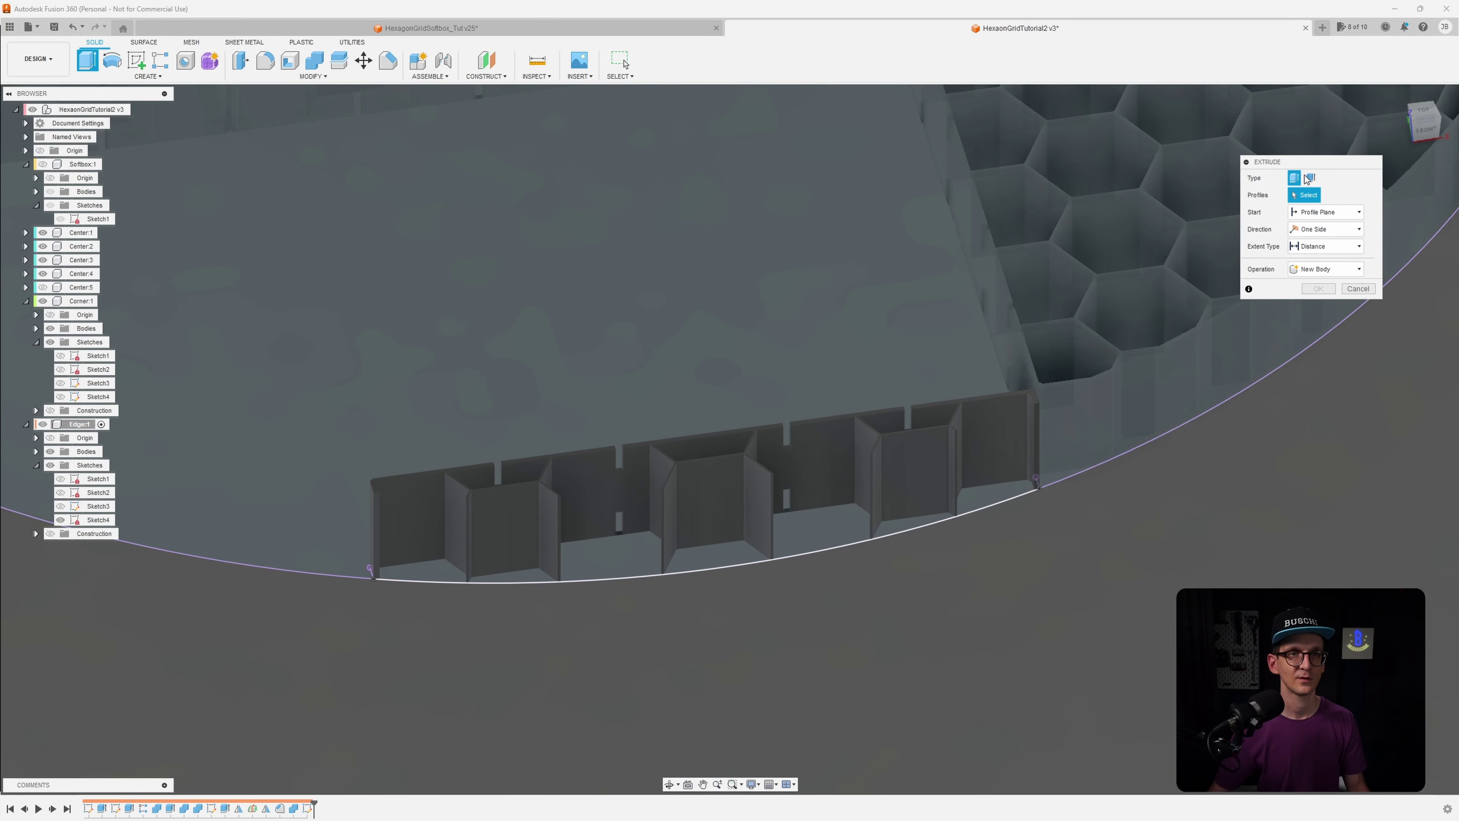
left_click(1310, 178)
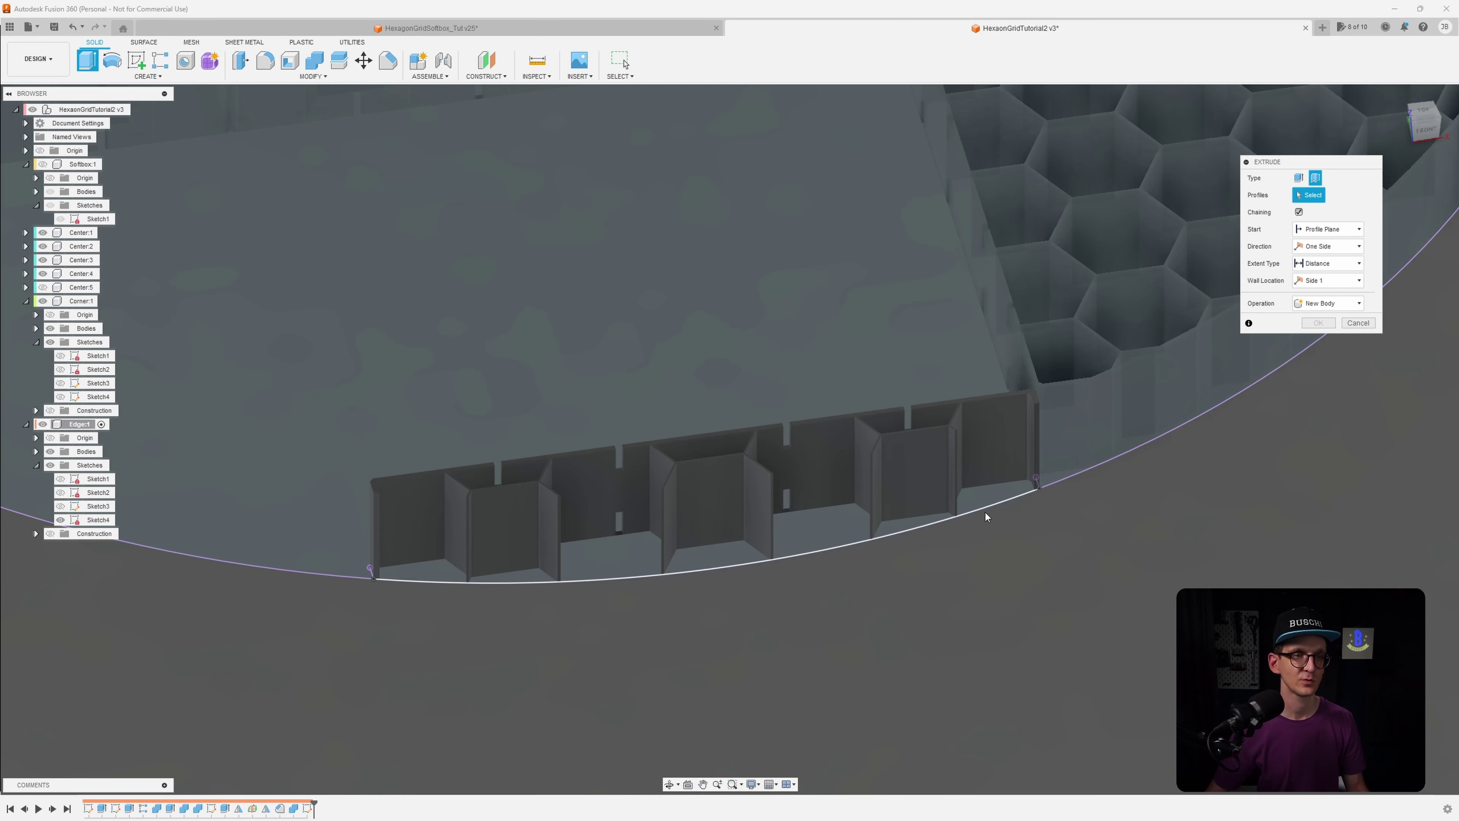
left_click(976, 505)
scroll(1005, 460, "up", 5)
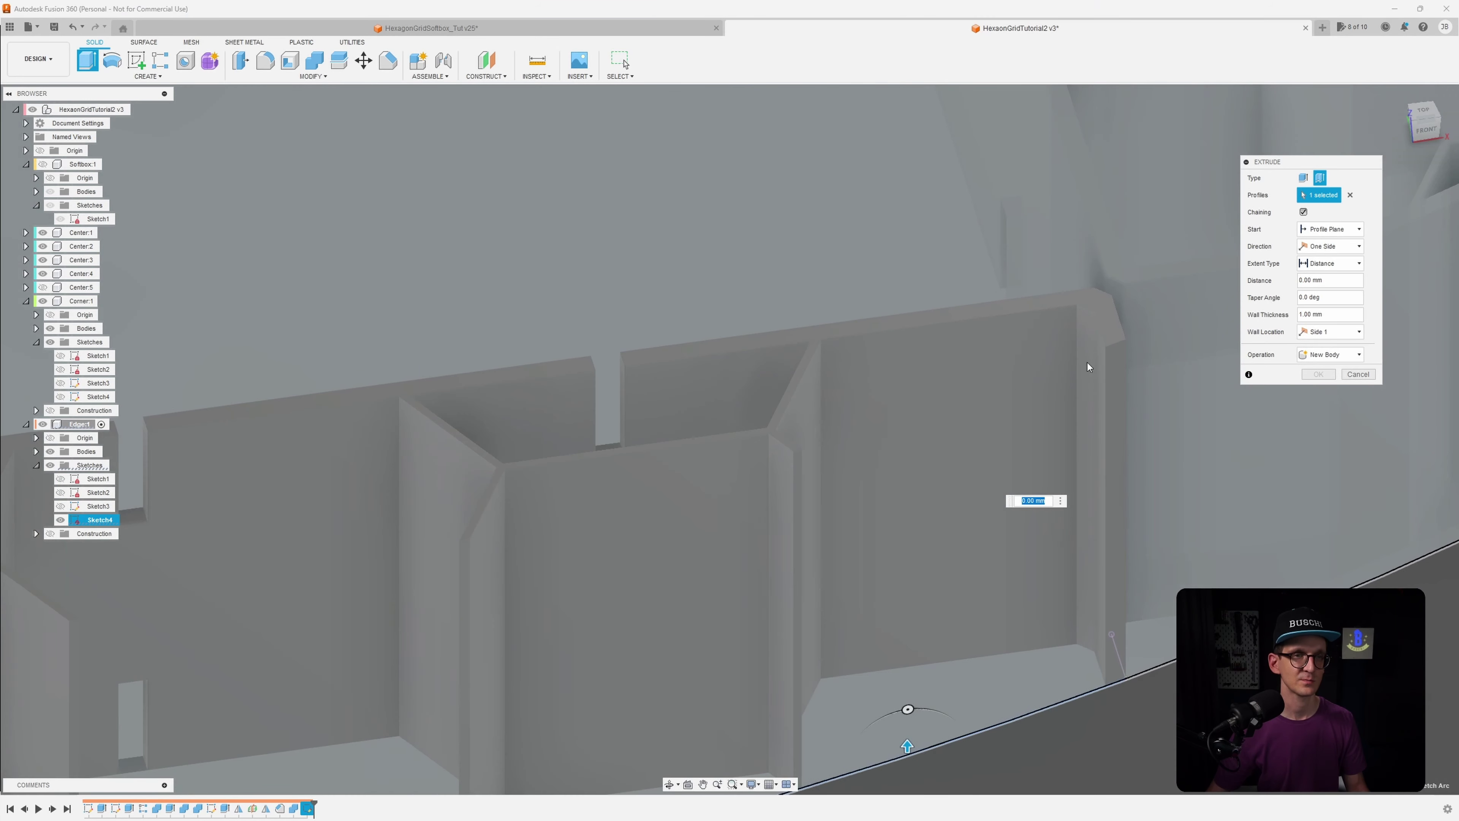
left_click(1330, 264)
left_click(1322, 291)
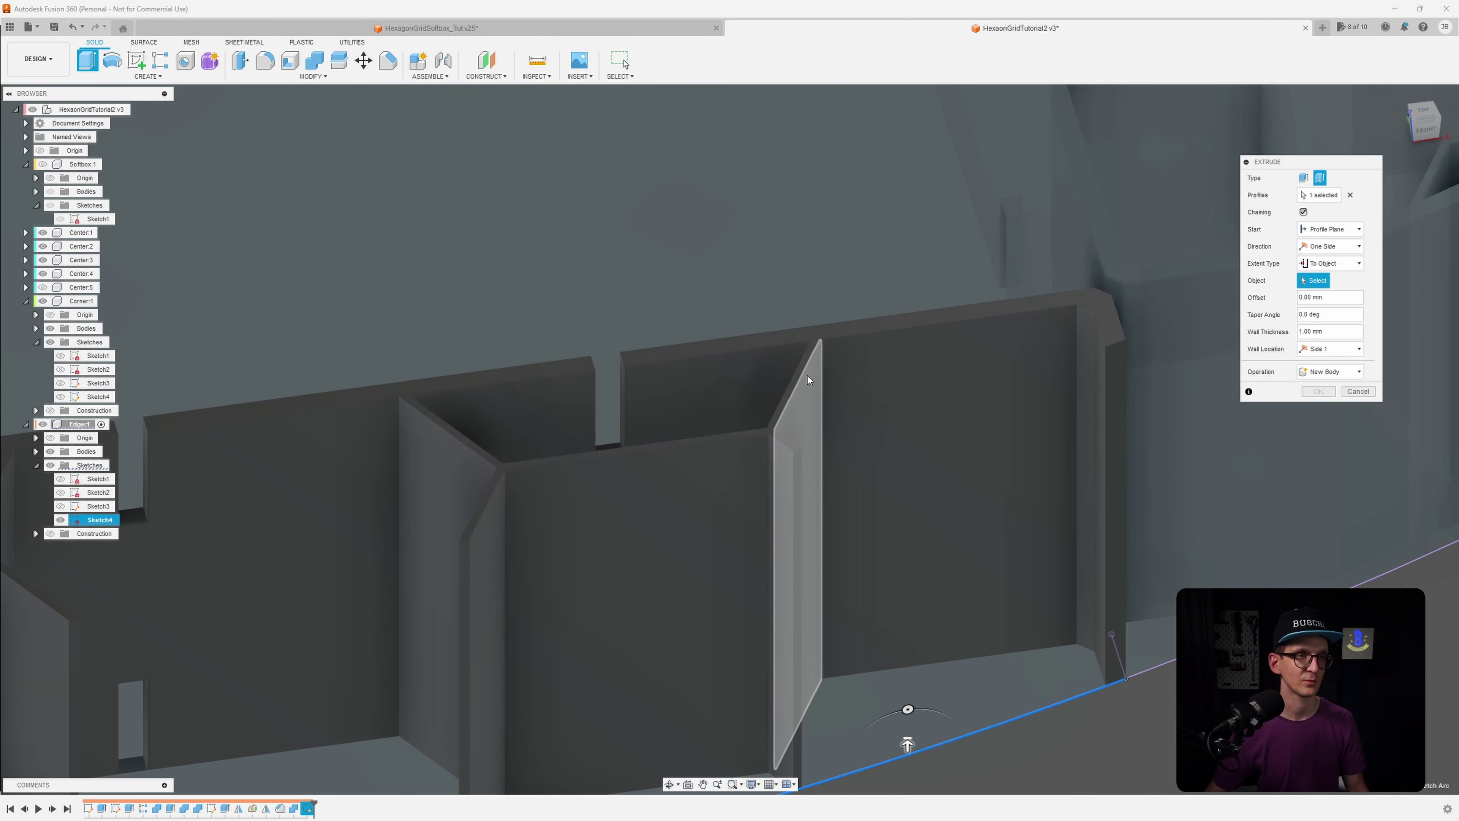
left_click(816, 345)
Join the extruded curved wall to the Edge piece with a wall thickness of OuterThickness
left_click(1330, 389)
left_click(1325, 398)
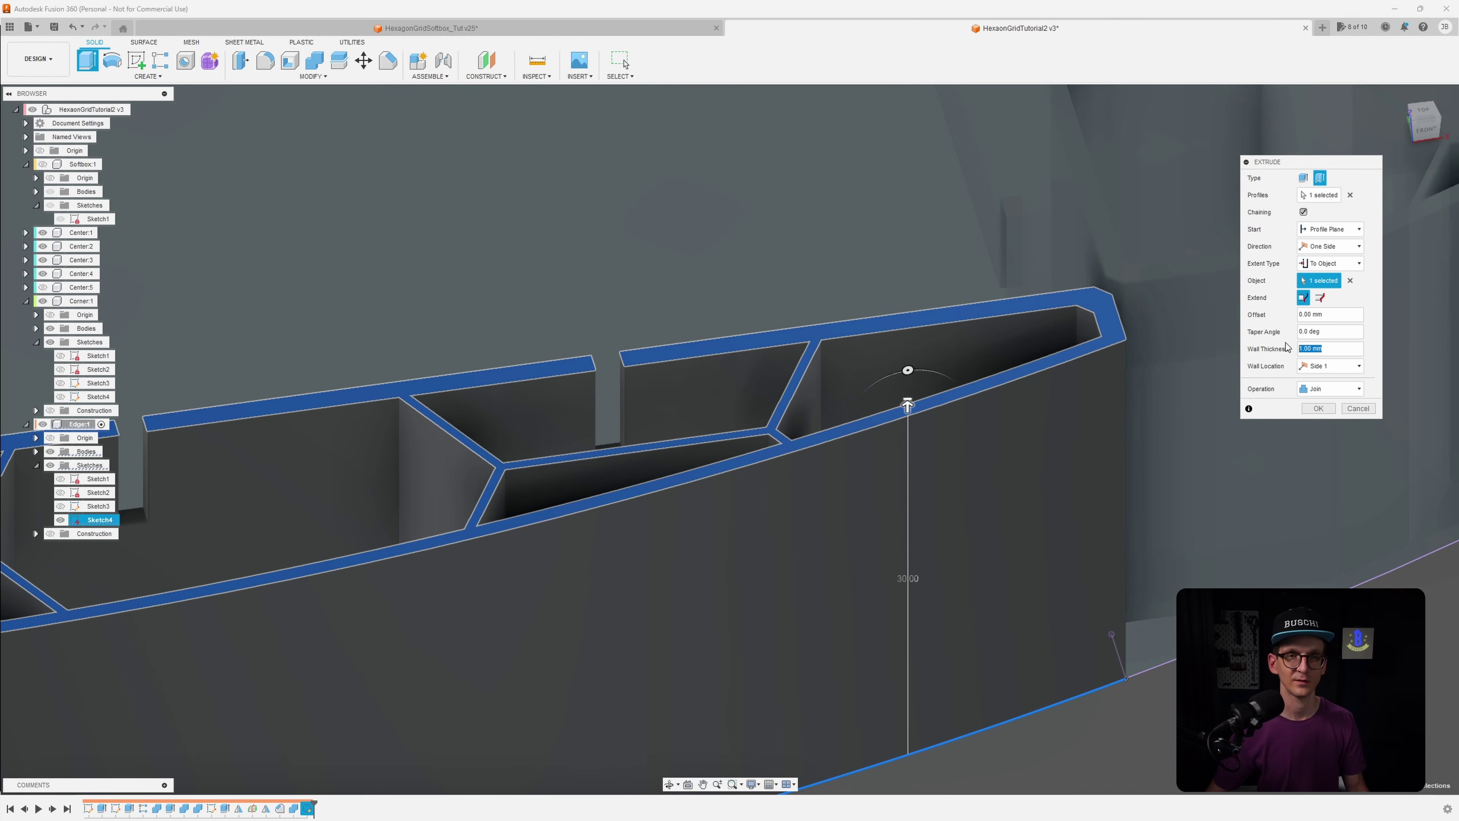
type("OuterThickness")
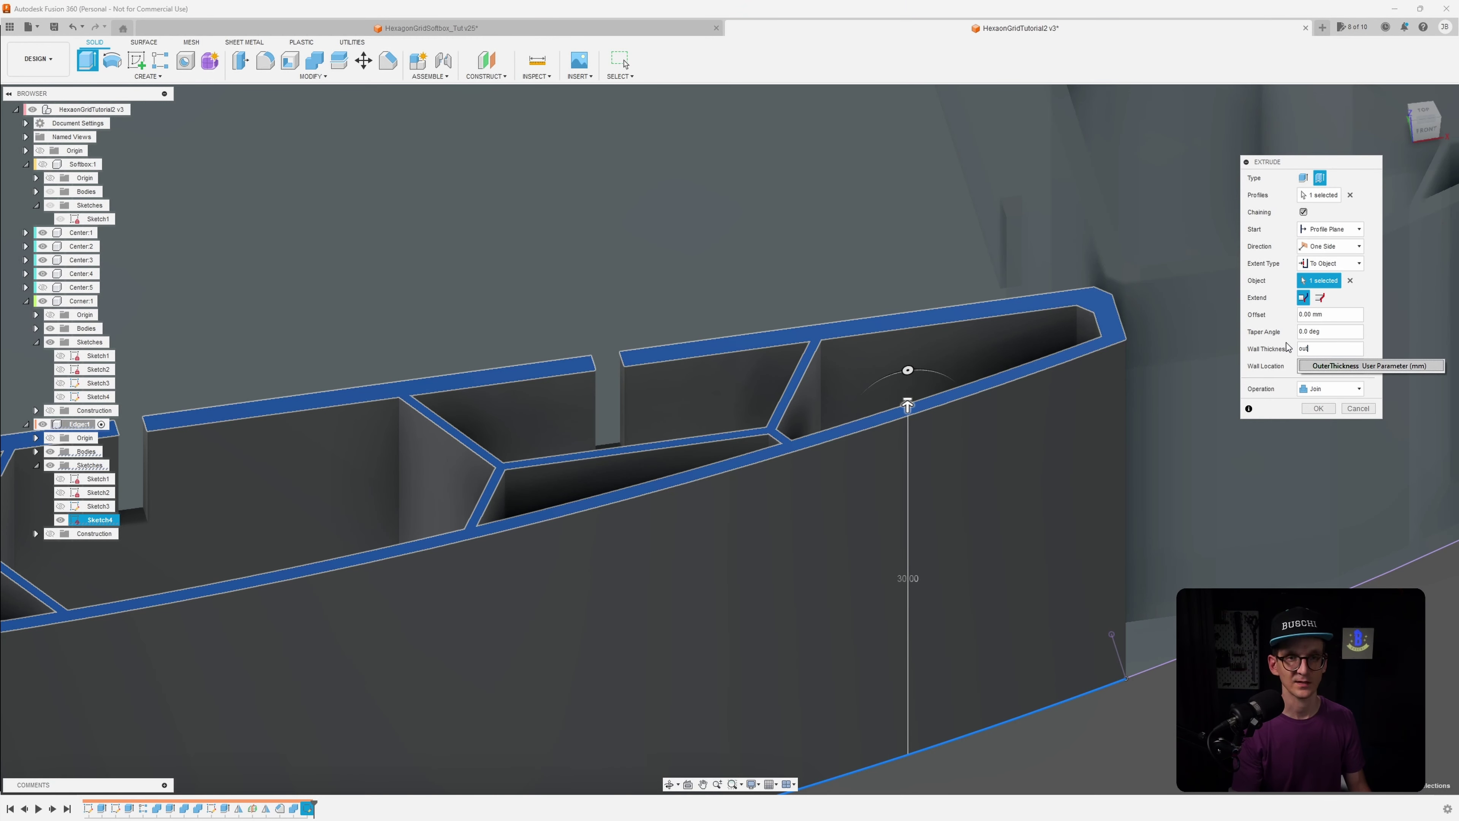
left_click(1318, 409)
scroll(1260, 439, "down", 5)
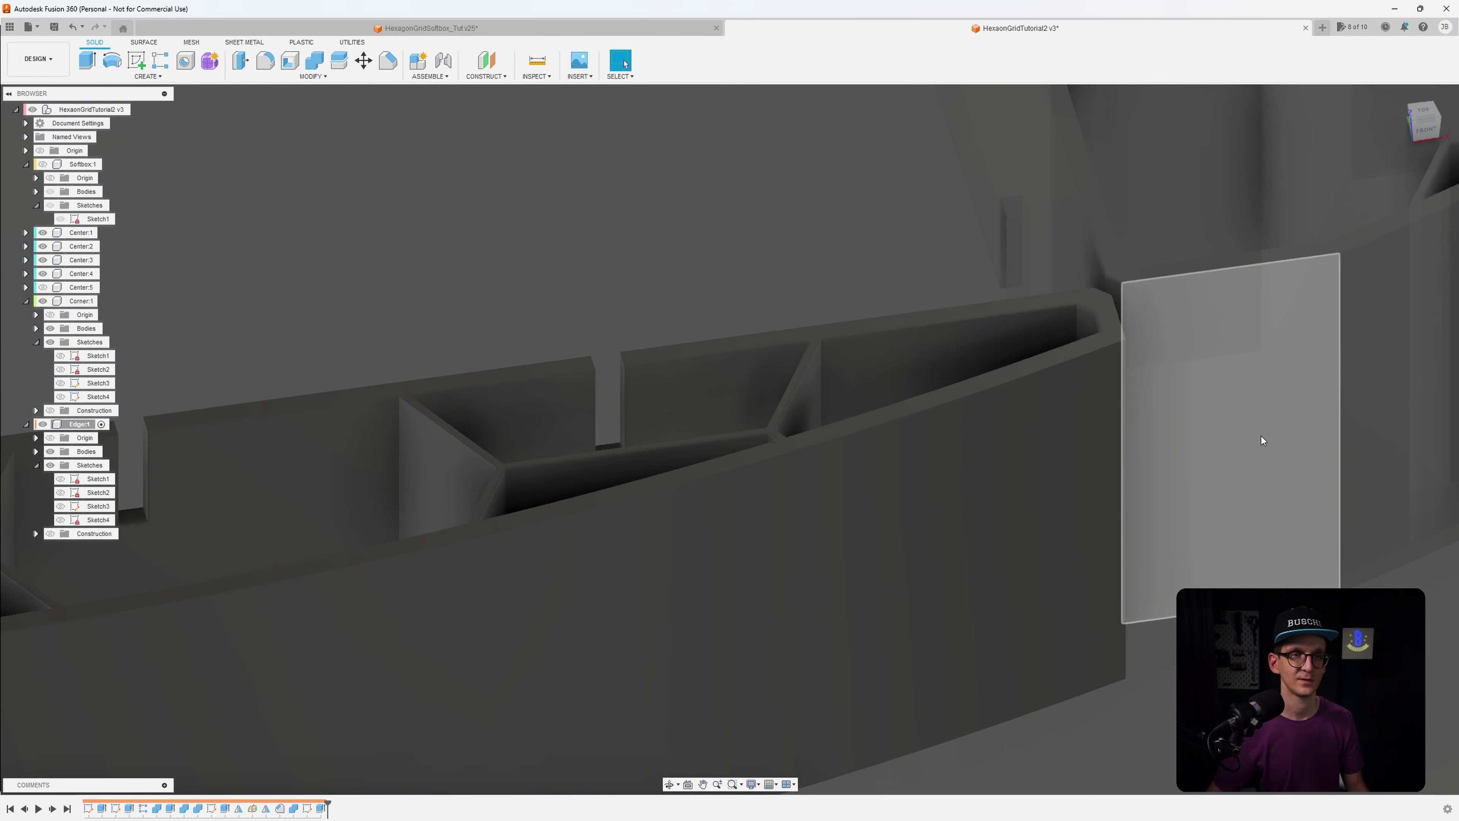
middle_click_drag(1241, 508, 1216, 551, "shift")
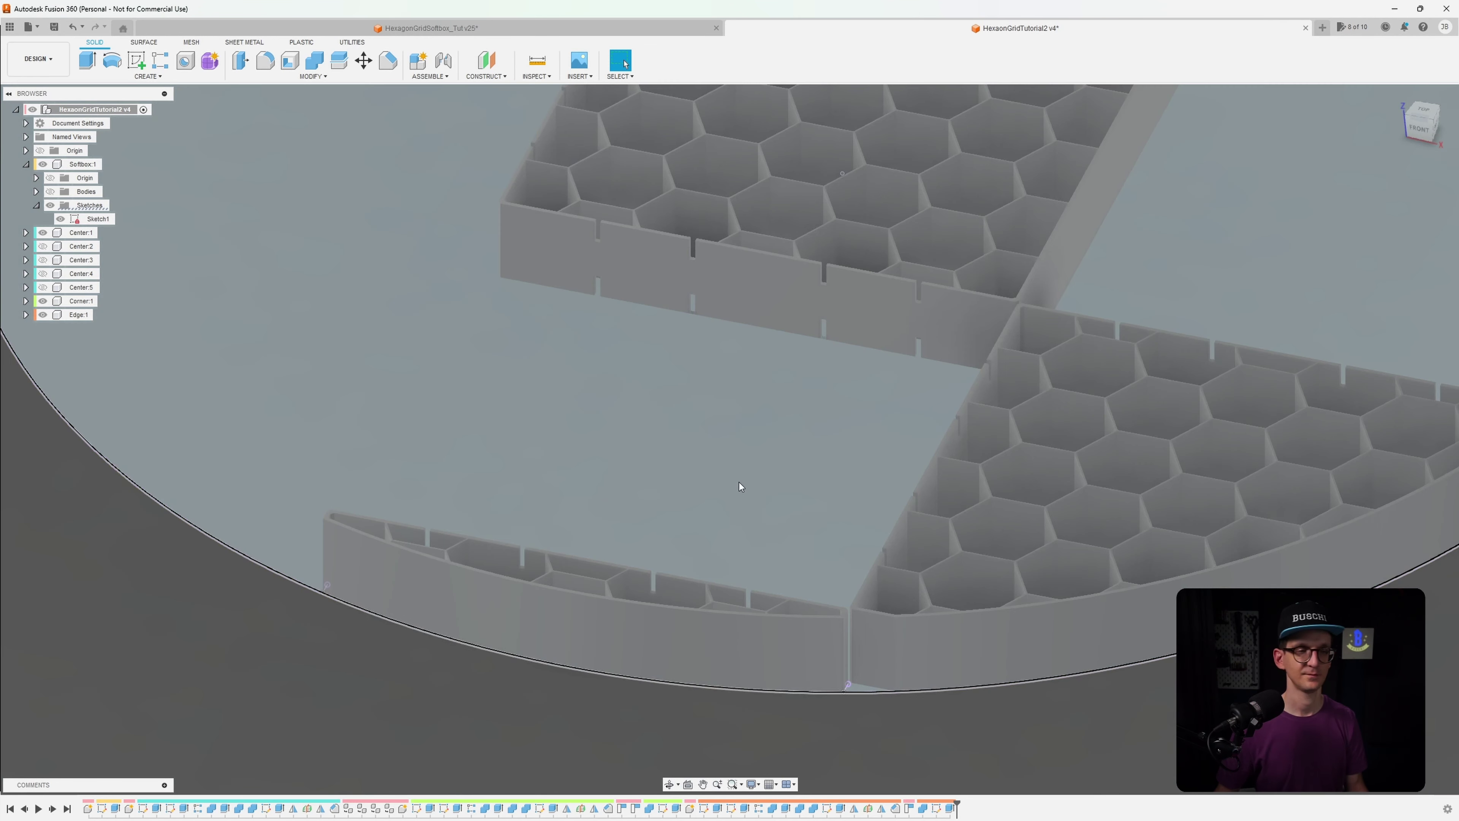
Activate the Softbox component and create a sketch on the plane of its round outline
middle_click_drag(744, 499, 751, 414, "shift")
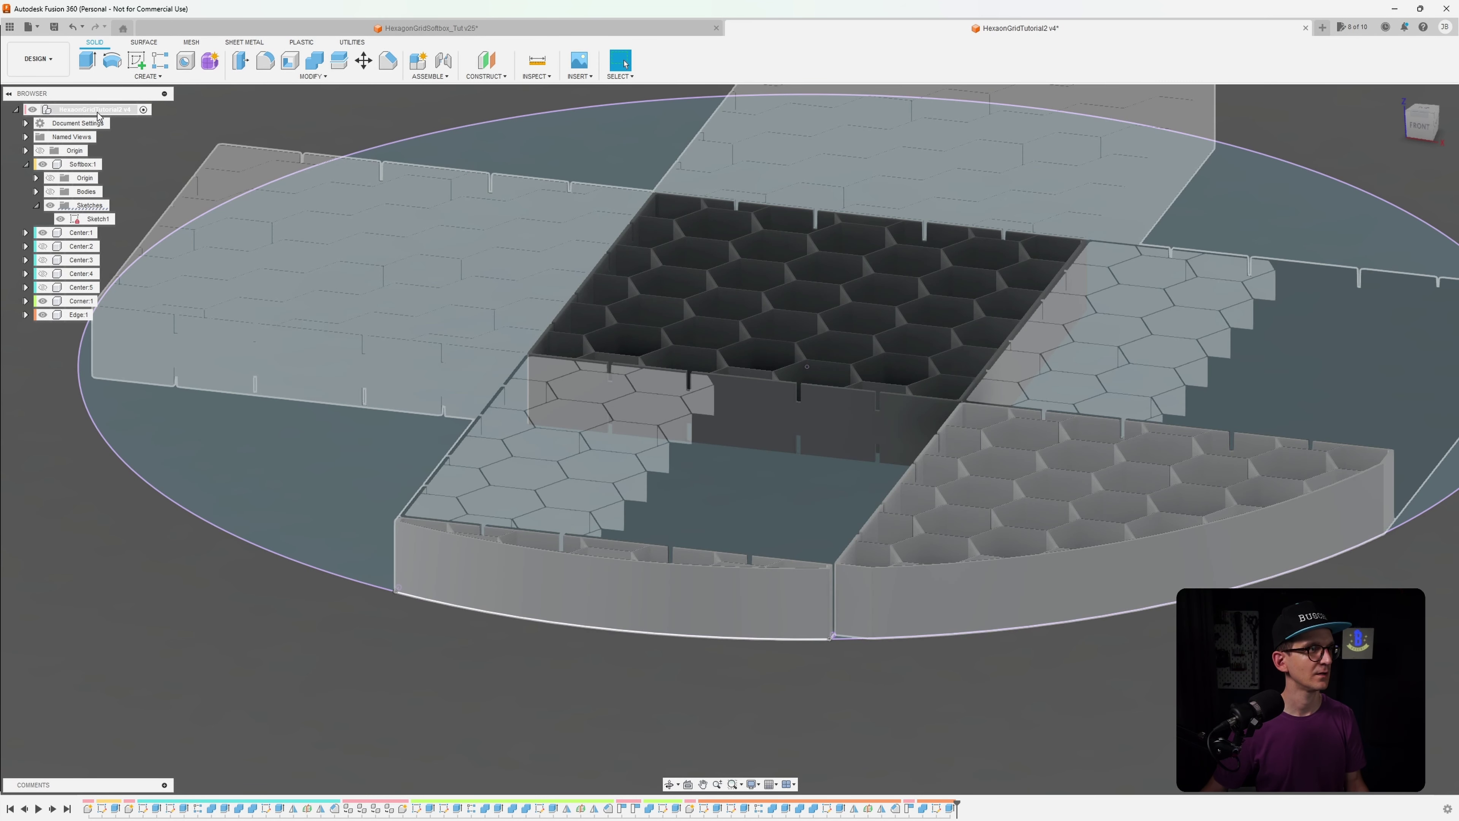
left_click(74, 112)
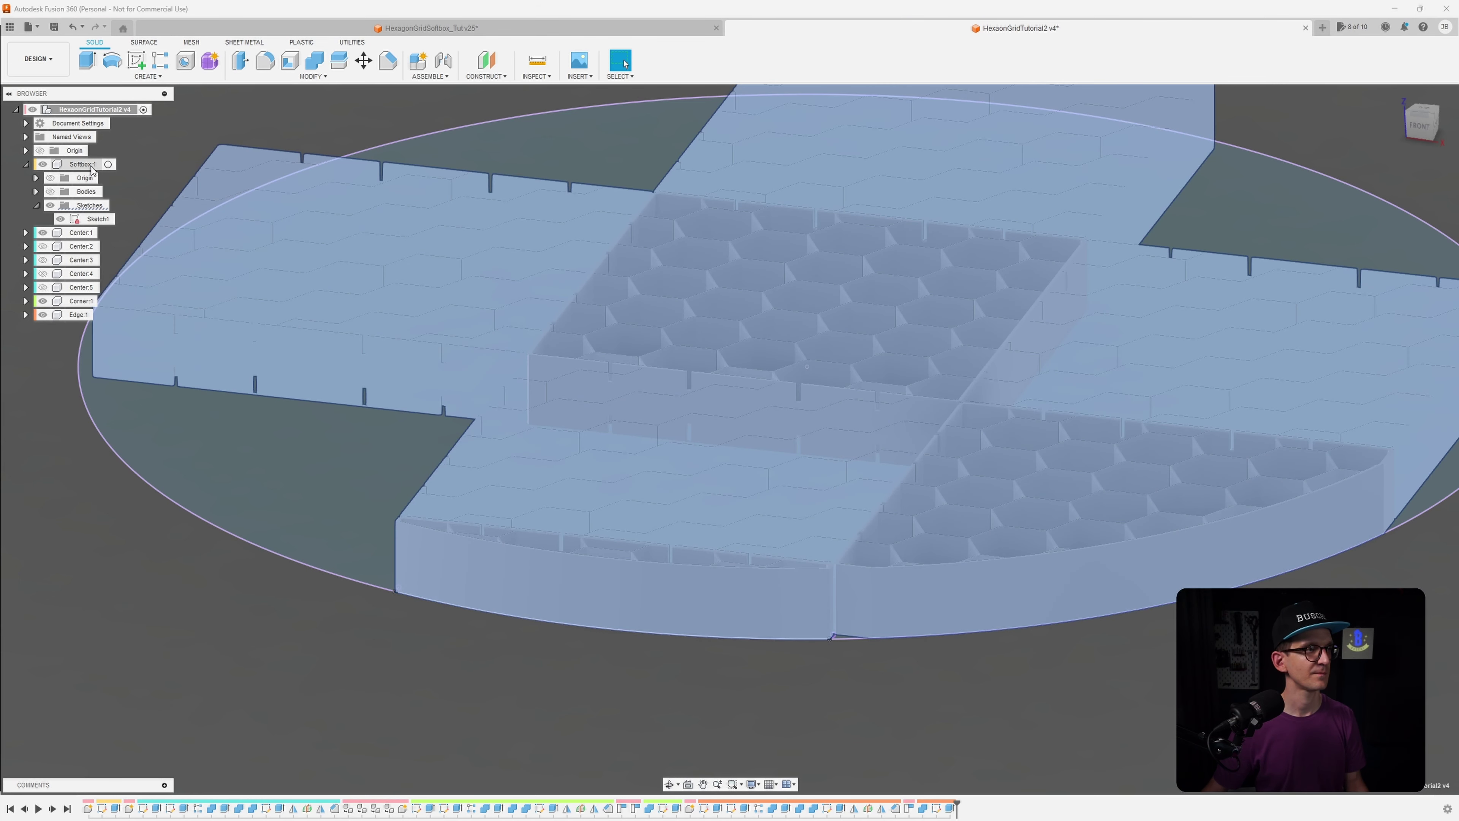
left_click(83, 164)
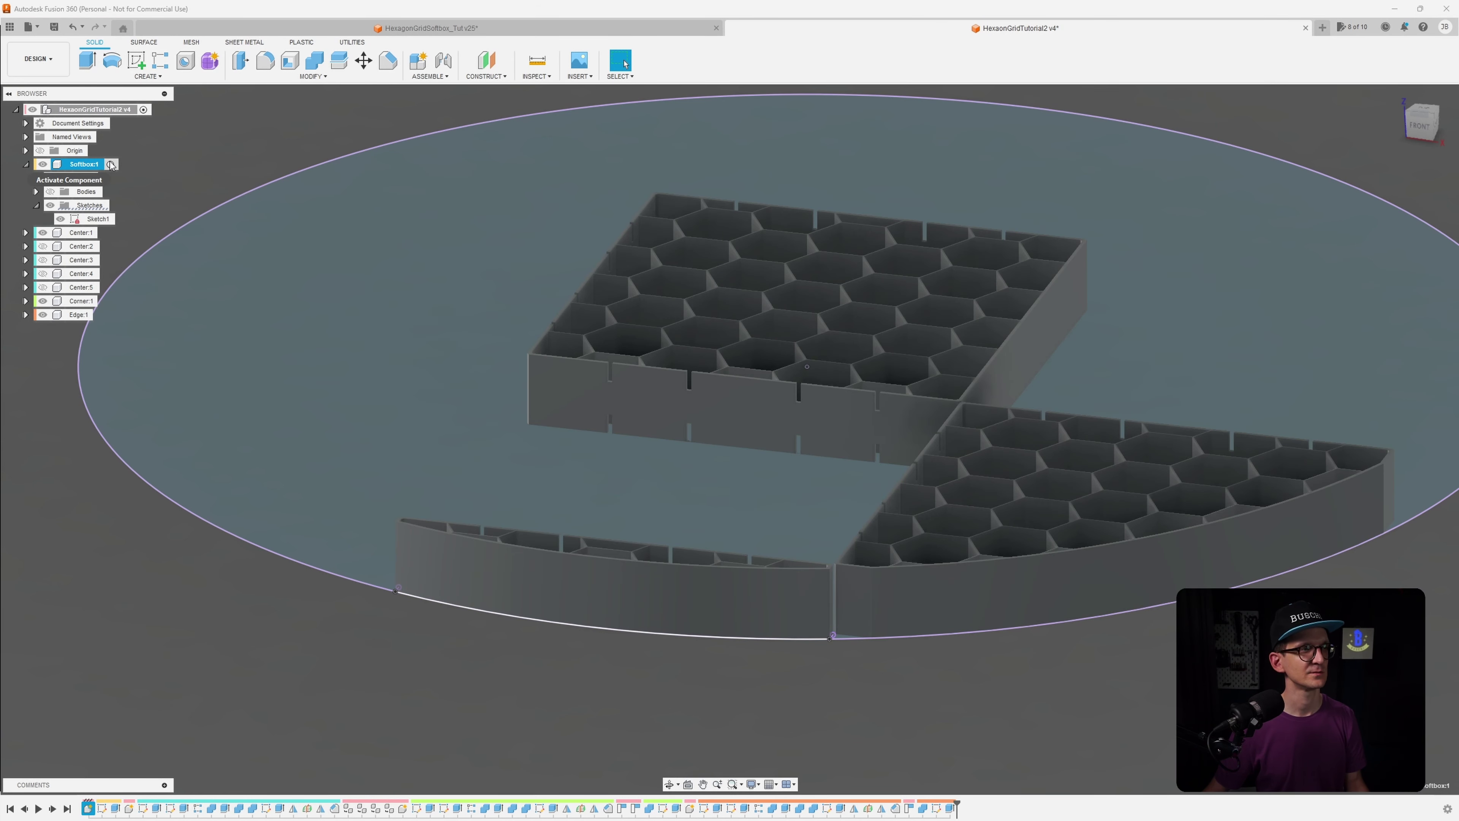
left_click(111, 165)
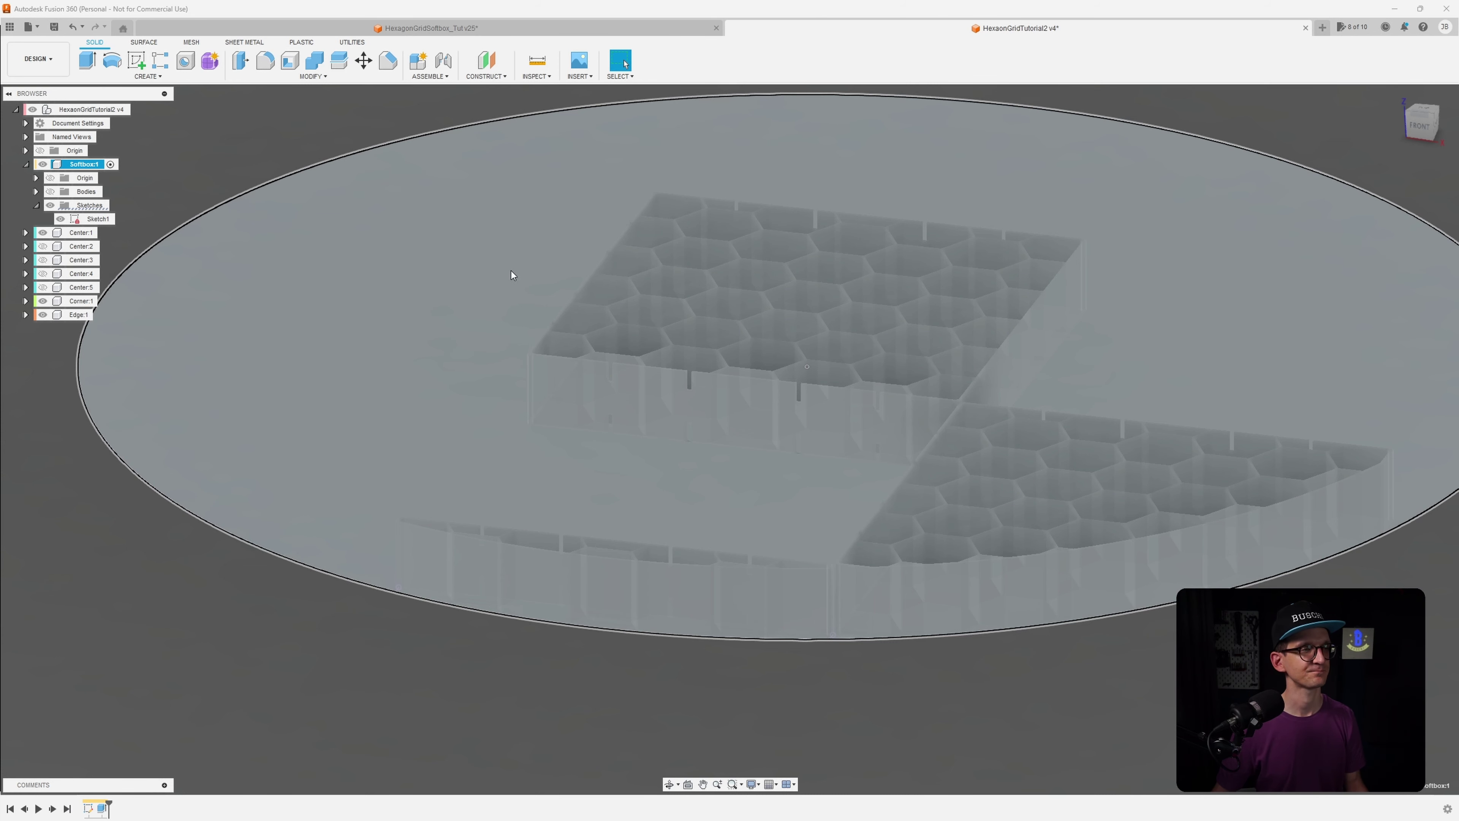
mouse_move(510, 270)
middle_mouse_down("shift")
mouse_move(460, 270)
mouse_move(470, 286)
mouse_move(468, 256)
mouse_move(558, 391)
middle_mouse_up("shift")
scroll(495, 304, "up", 3)
scroll(494, 304, "down", 3)
scroll(503, 329, "up", 2)
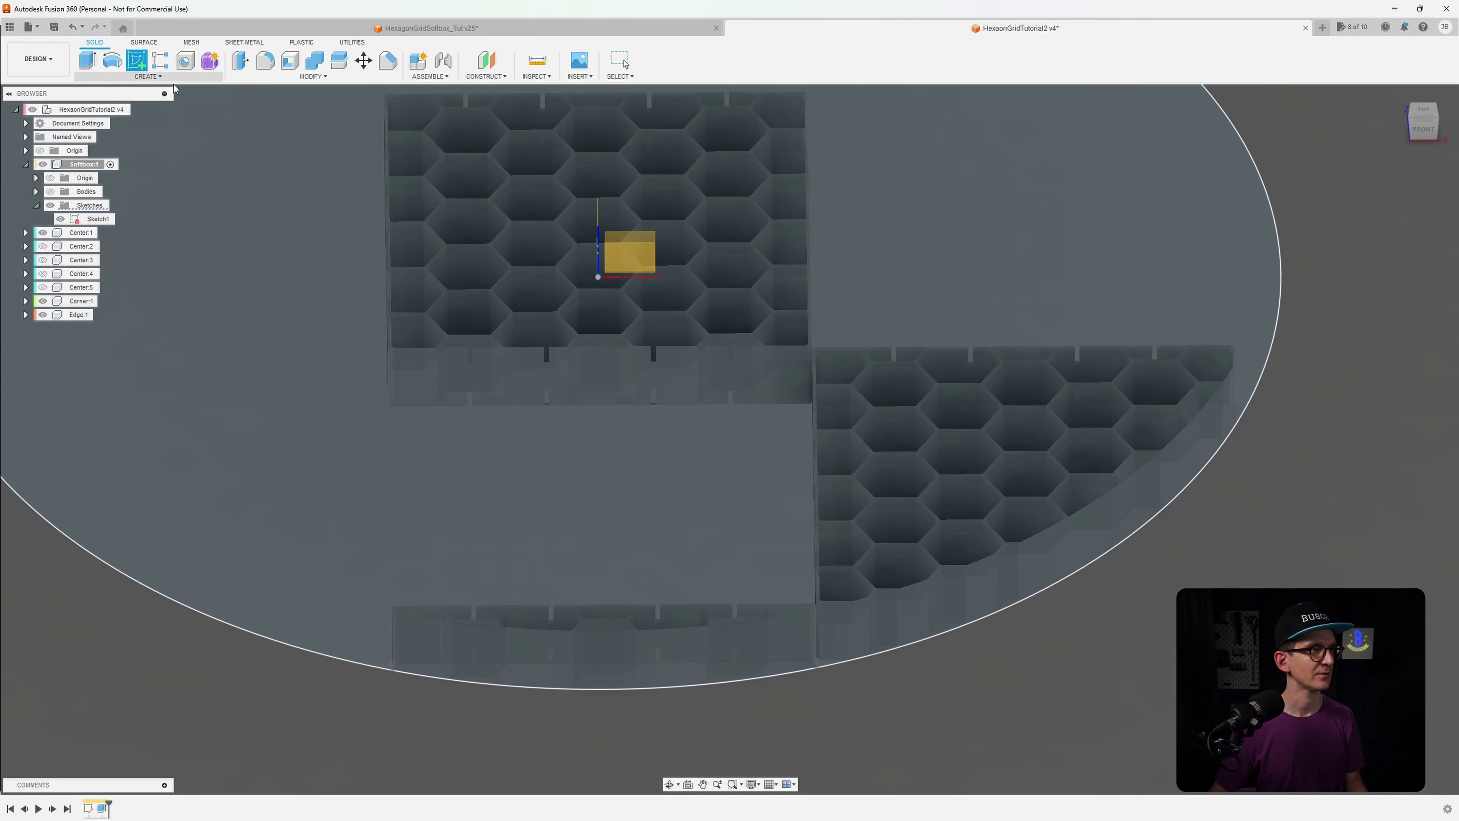
middle_click_drag(596, 274, 344, 391, "shift")
left_click(344, 390)
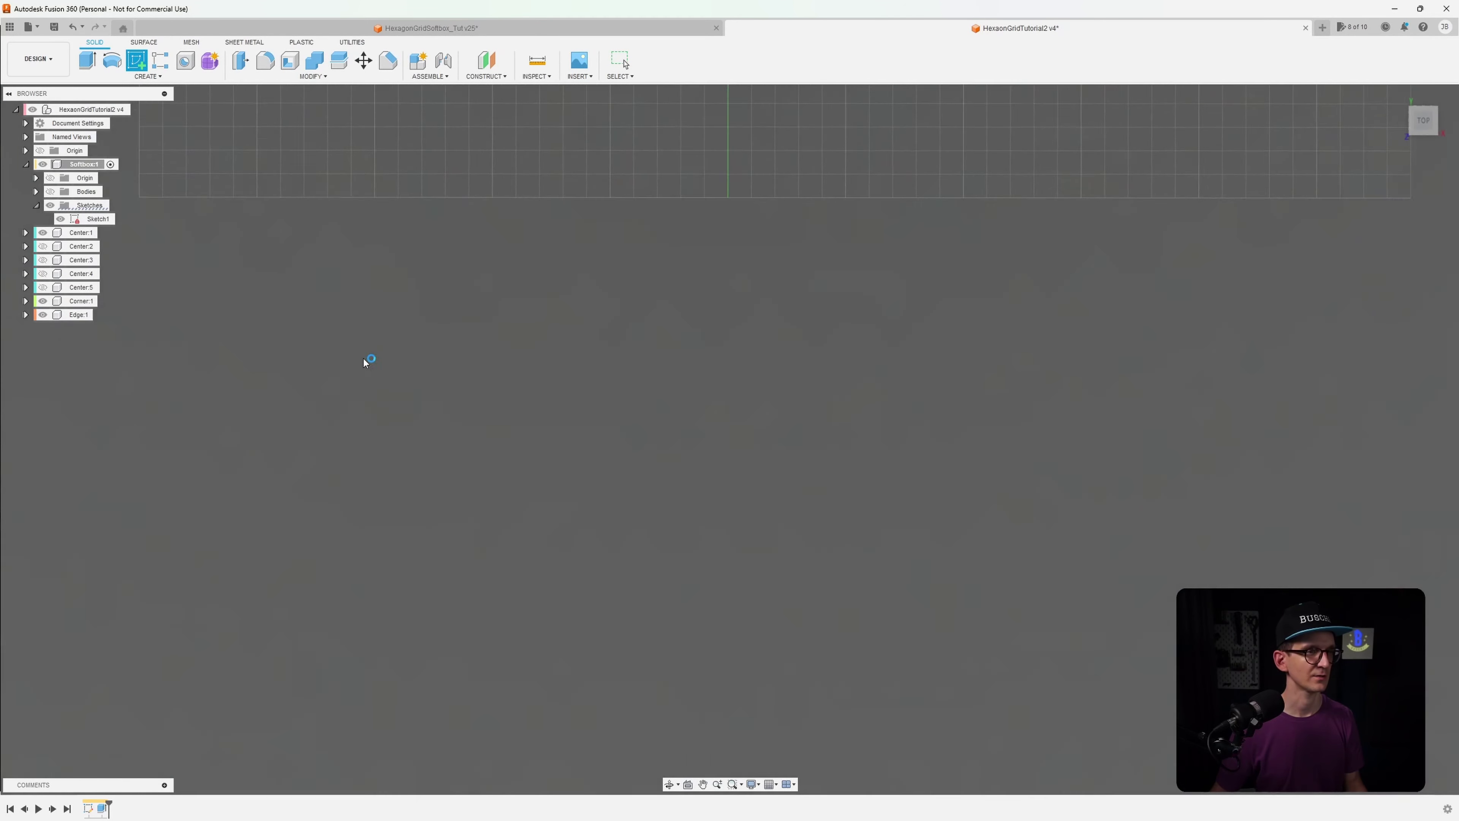
Project the softbox's circular outline into the new sketch with the projection link kept on
scroll(580, 386, "up", 5)
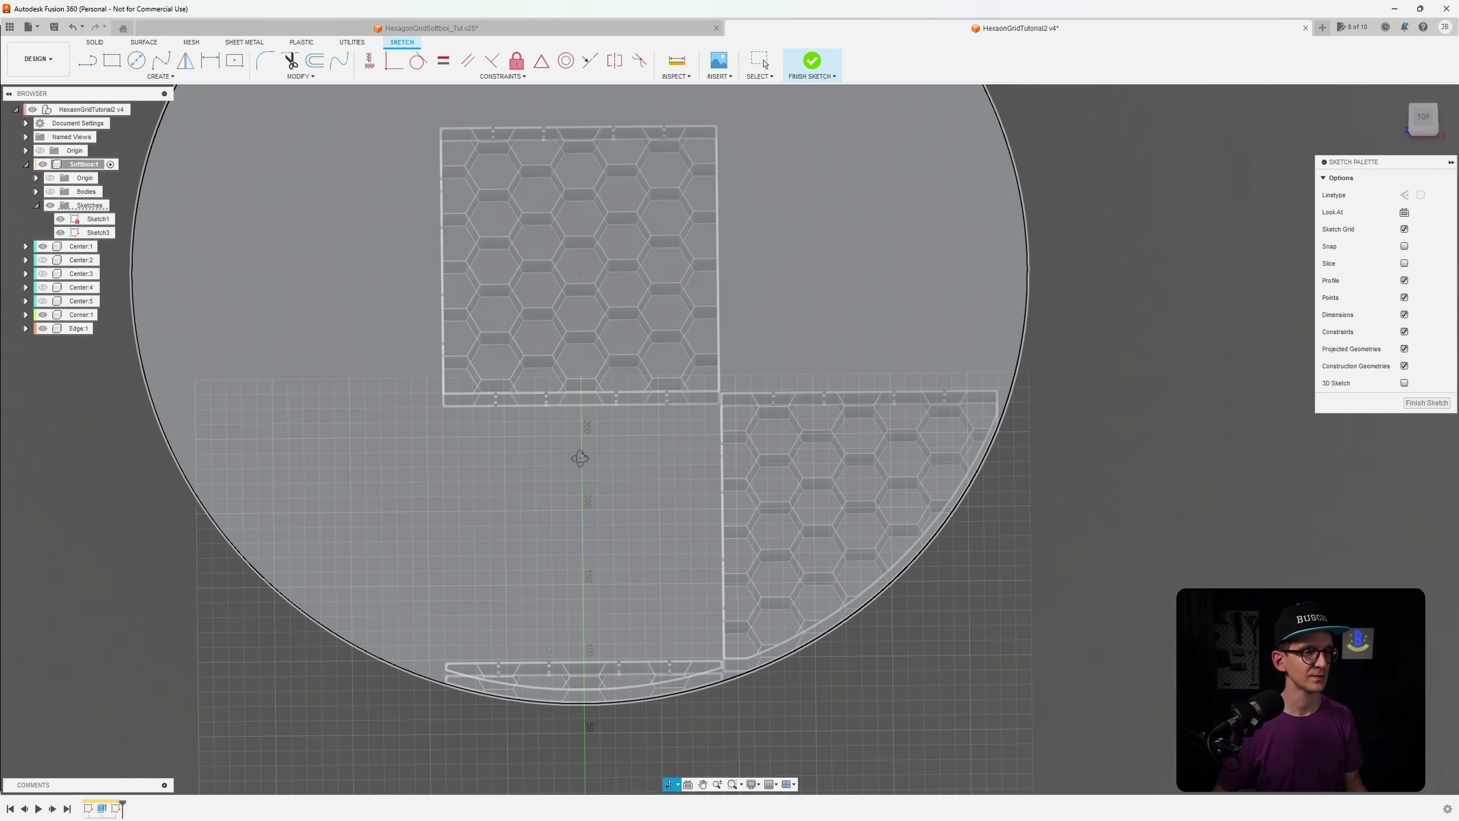
scroll(575, 469, "up", 6)
middle_click_drag(583, 541, 593, 293)
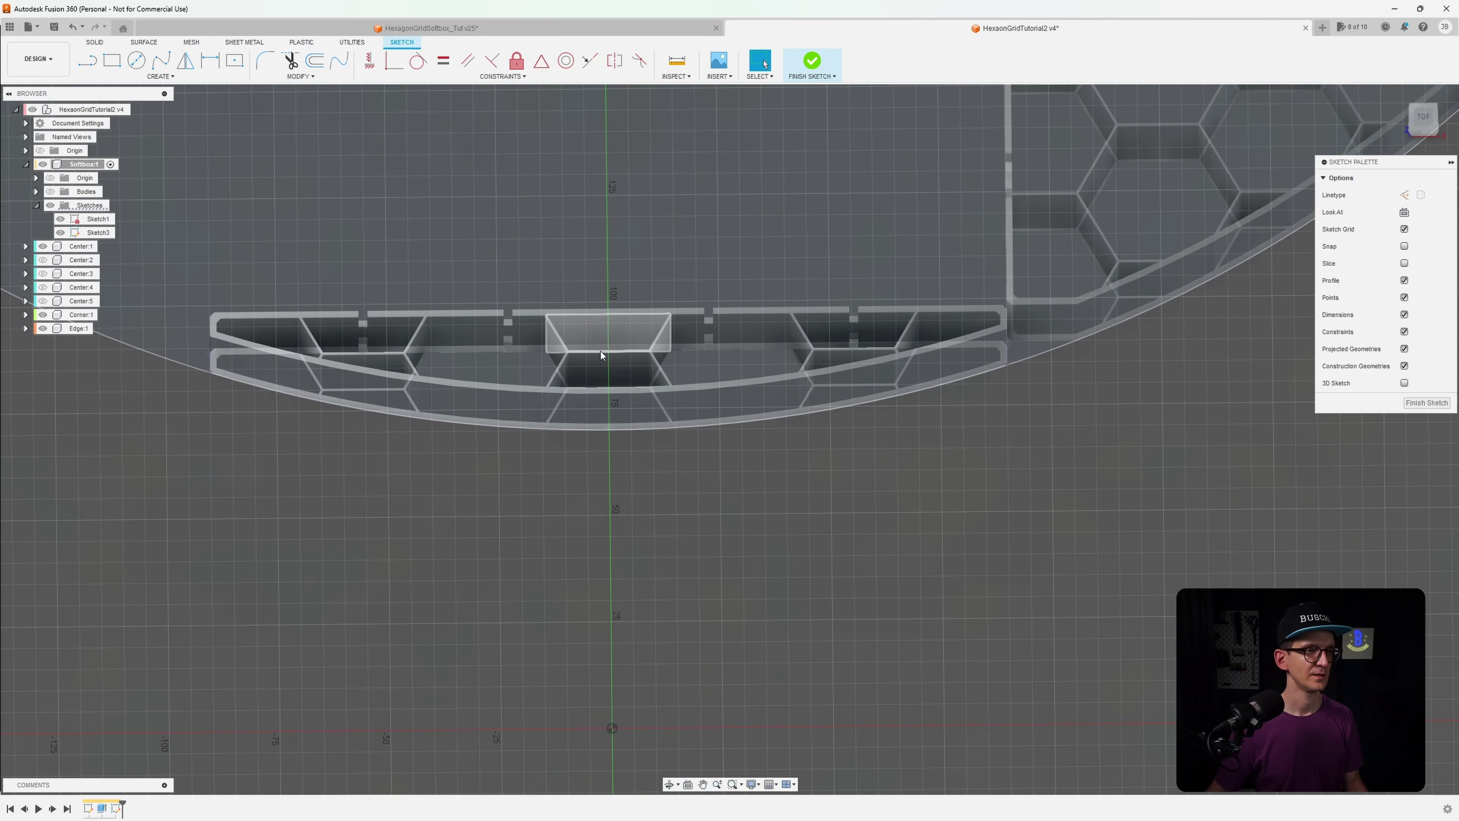
left_click(87, 60)
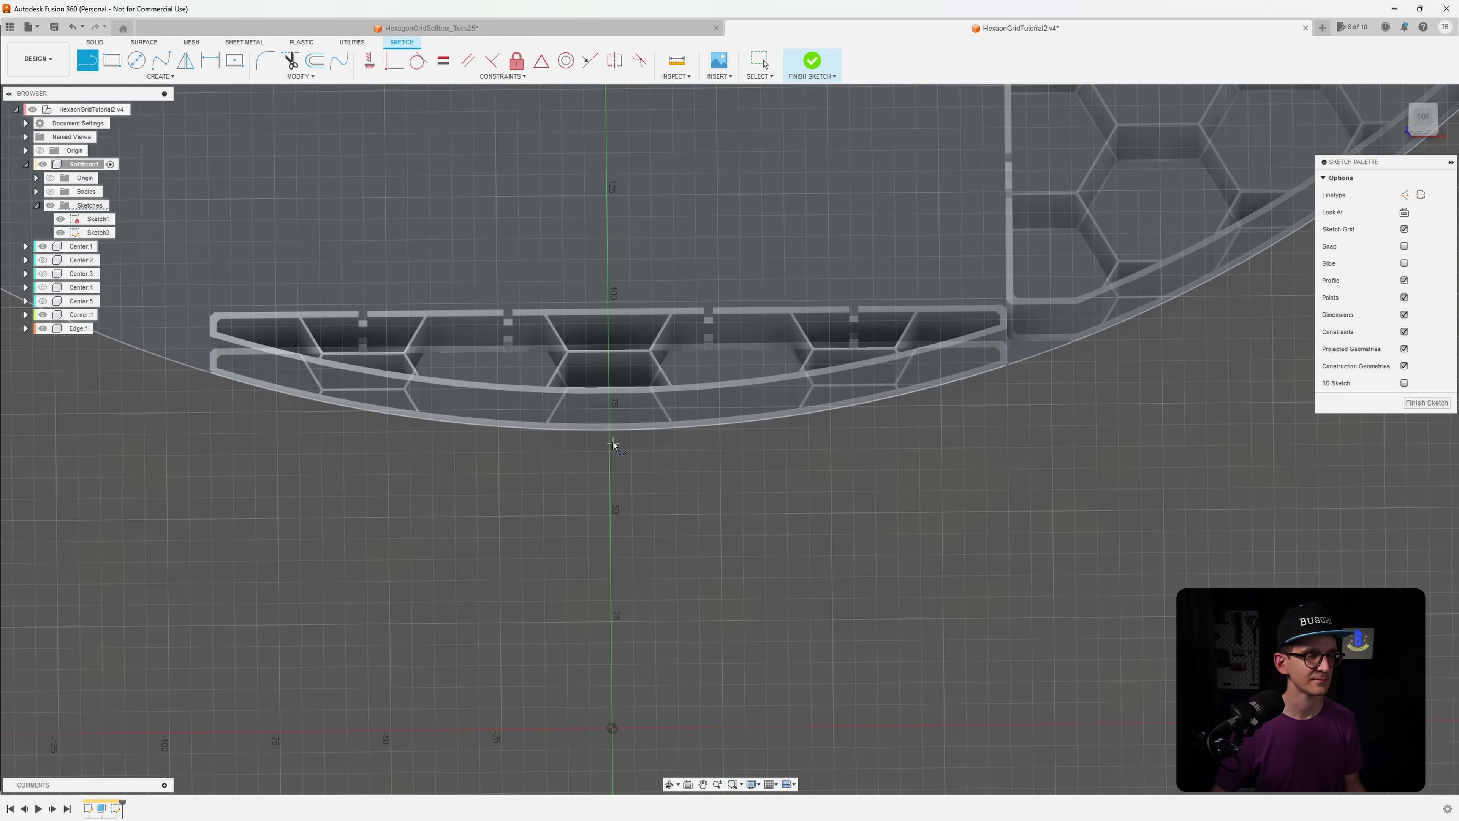
scroll(621, 517, "down", 6)
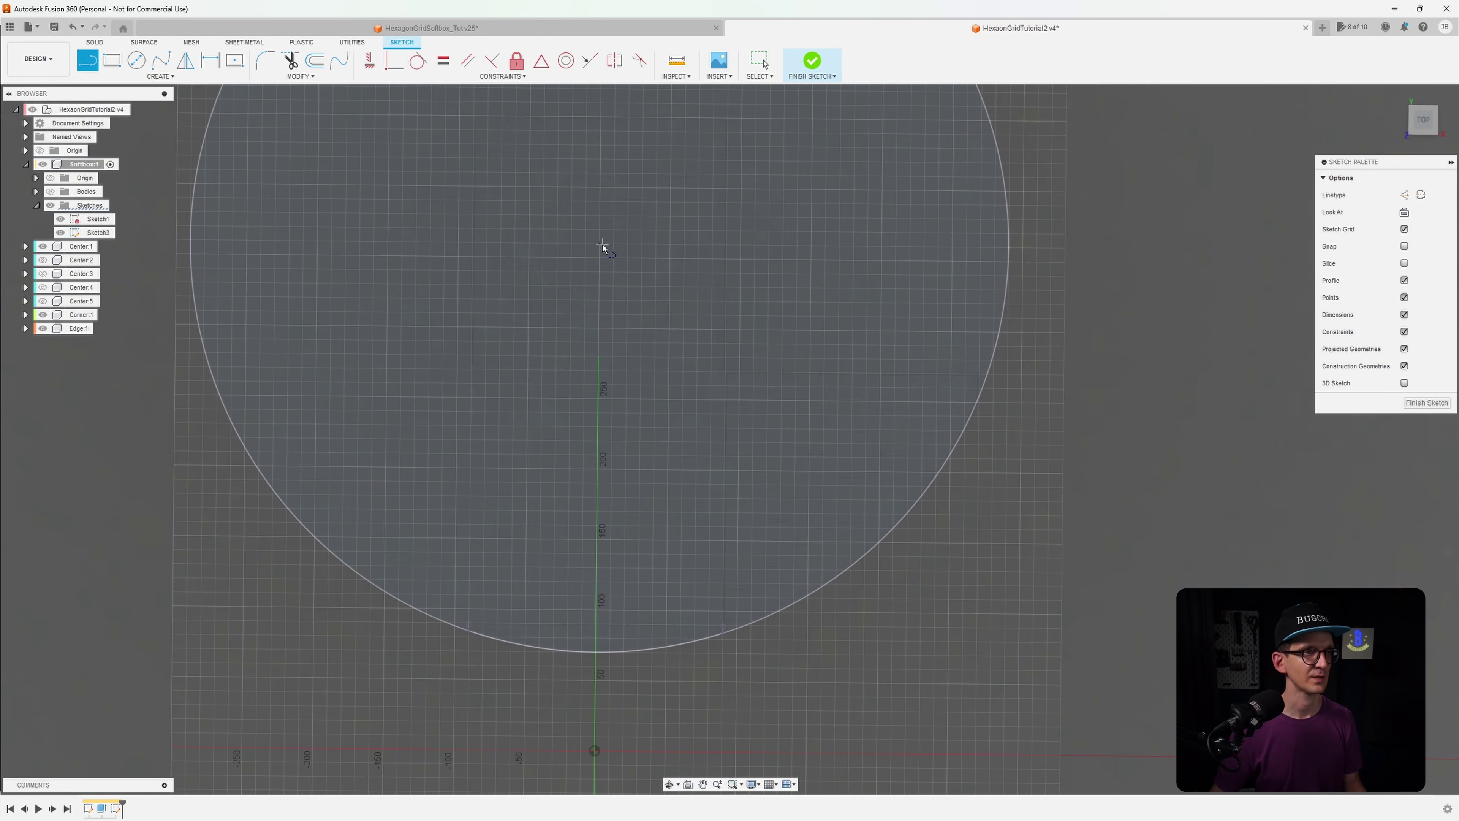
key("p")
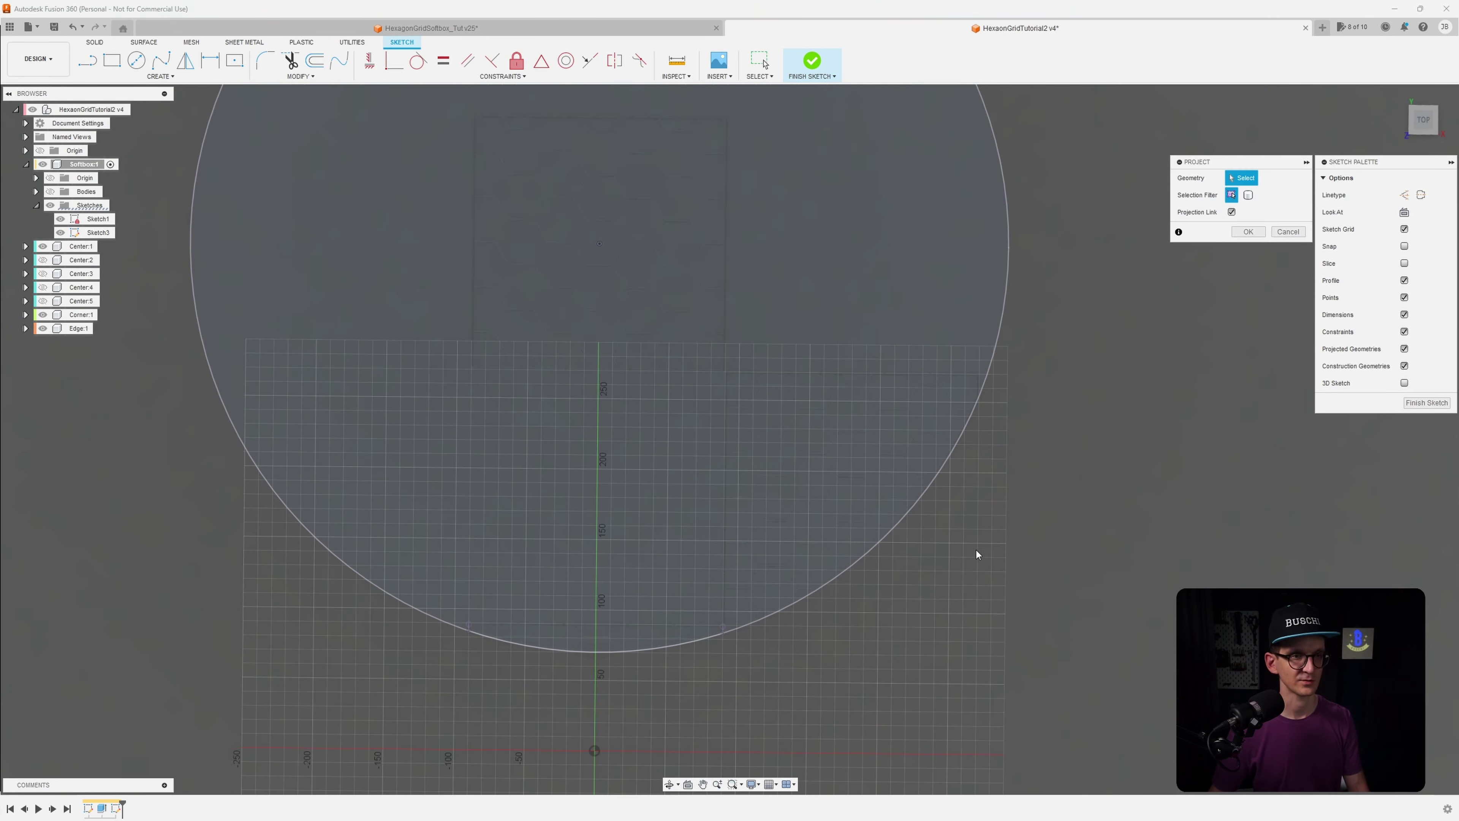
left_click(929, 508)
left_click(1248, 232)
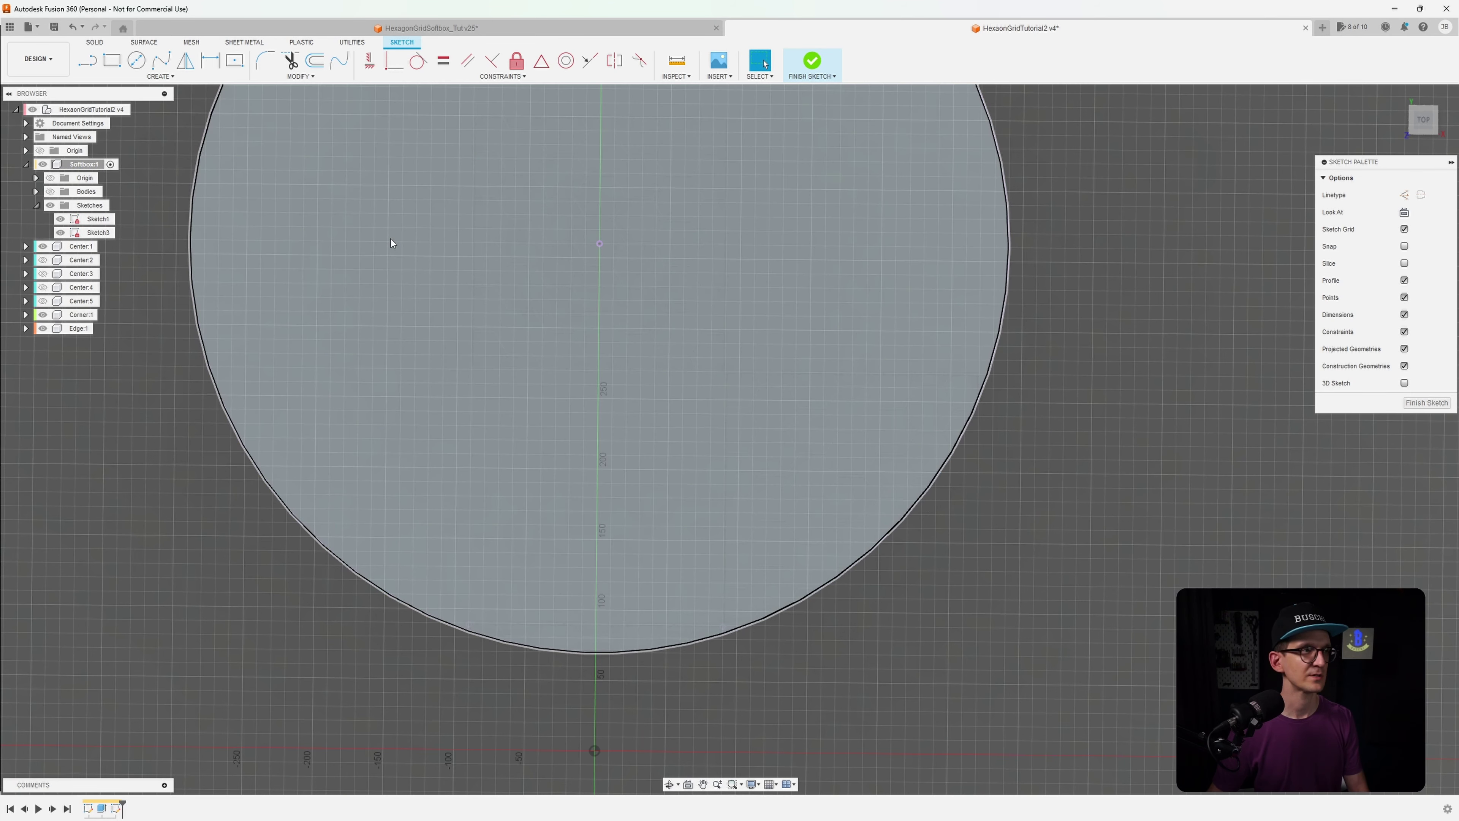
Draw a vertical line from the circle's center down to a point just outside the outline
key("l")
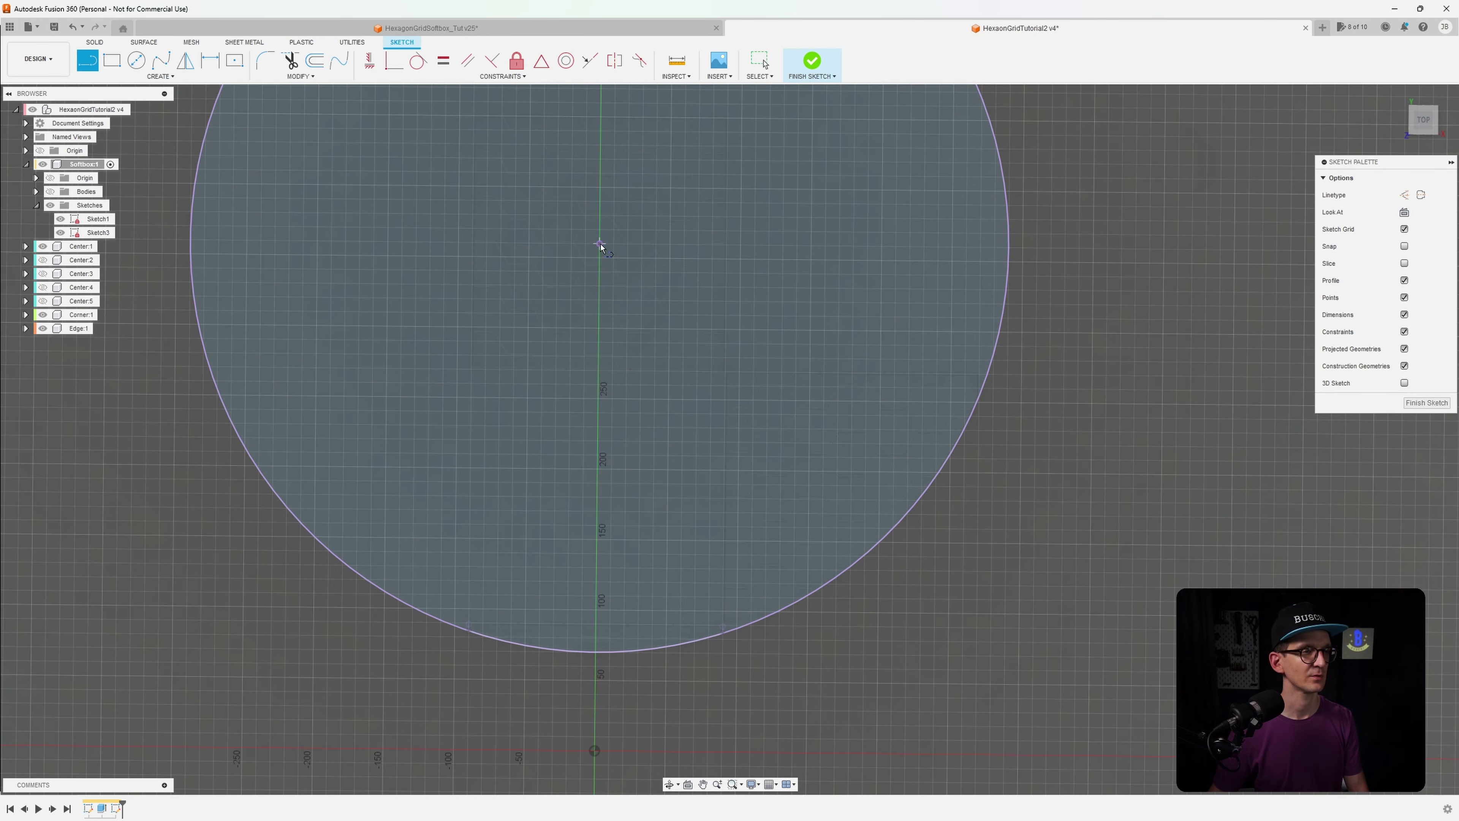
left_click(600, 244)
left_click(595, 686)
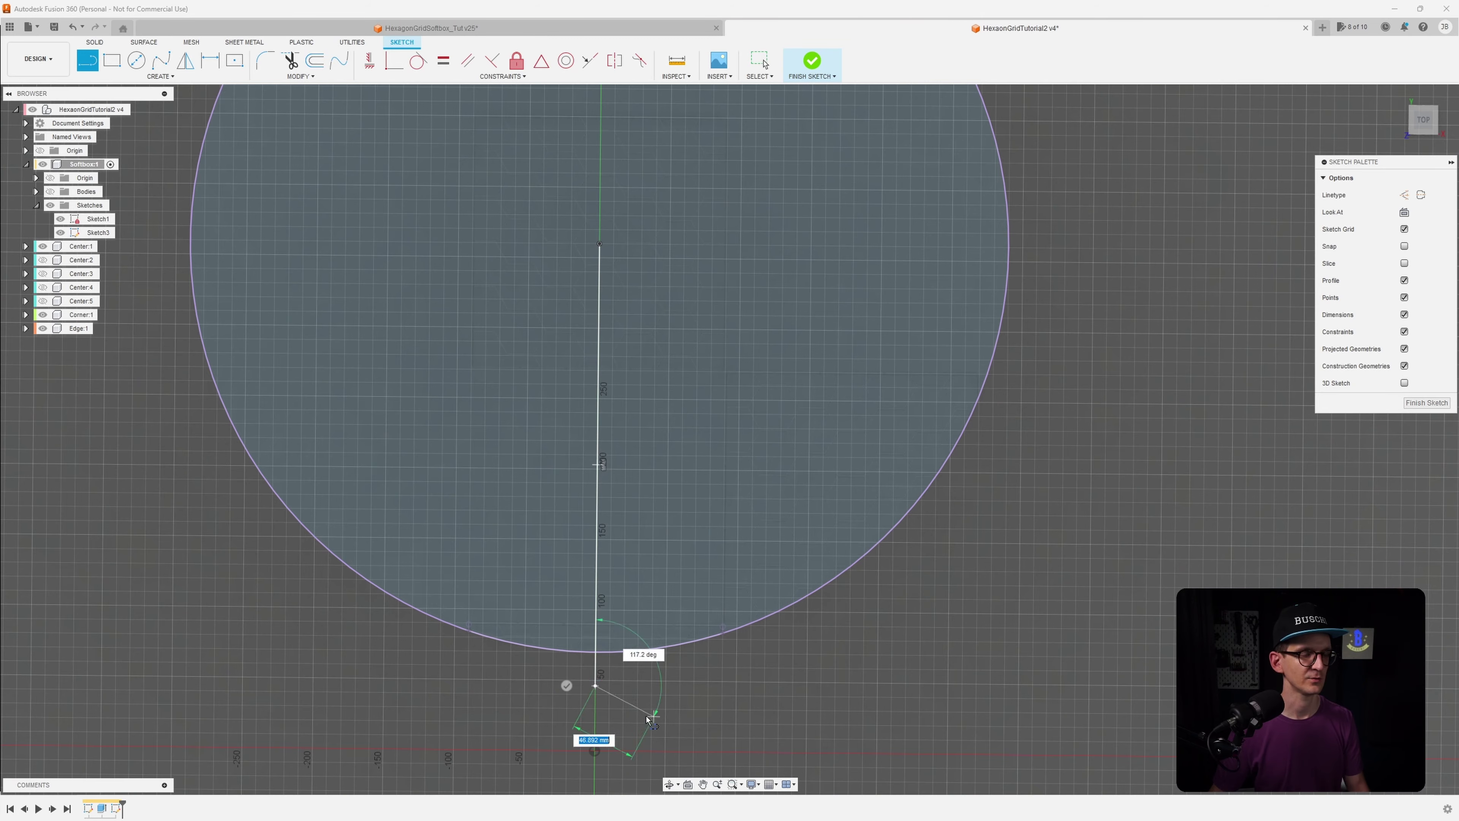
key("Escape")
Draw a short helper line just inside the outline and trim the vertical line down to the short segment crossing the outline
mouse_move(638, 712)
middle_mouse_down("shift")
mouse_move(575, 664)
mouse_move(588, 588)
middle_mouse_up("shift")
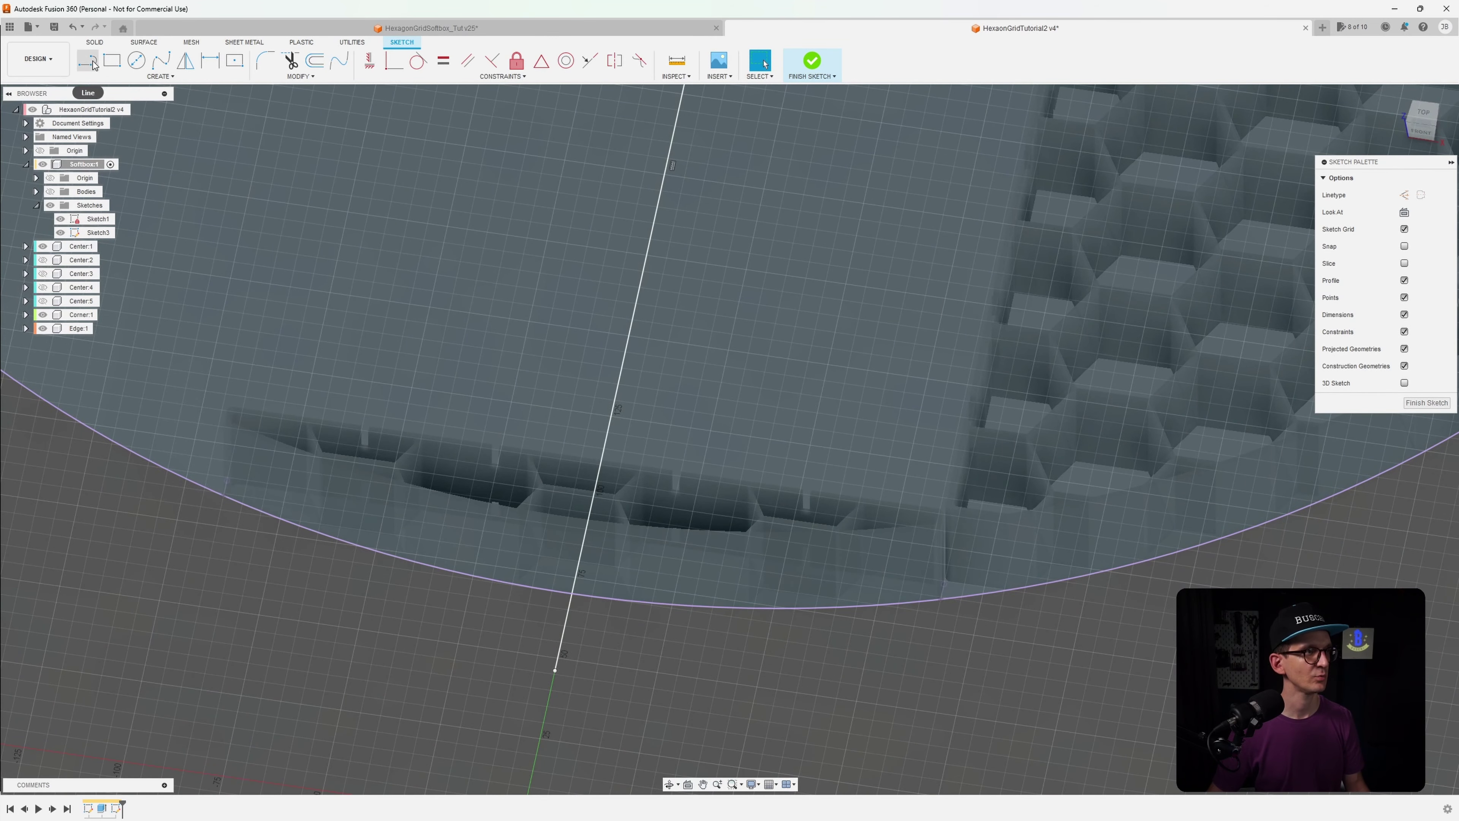
left_click(89, 60)
left_click(577, 573)
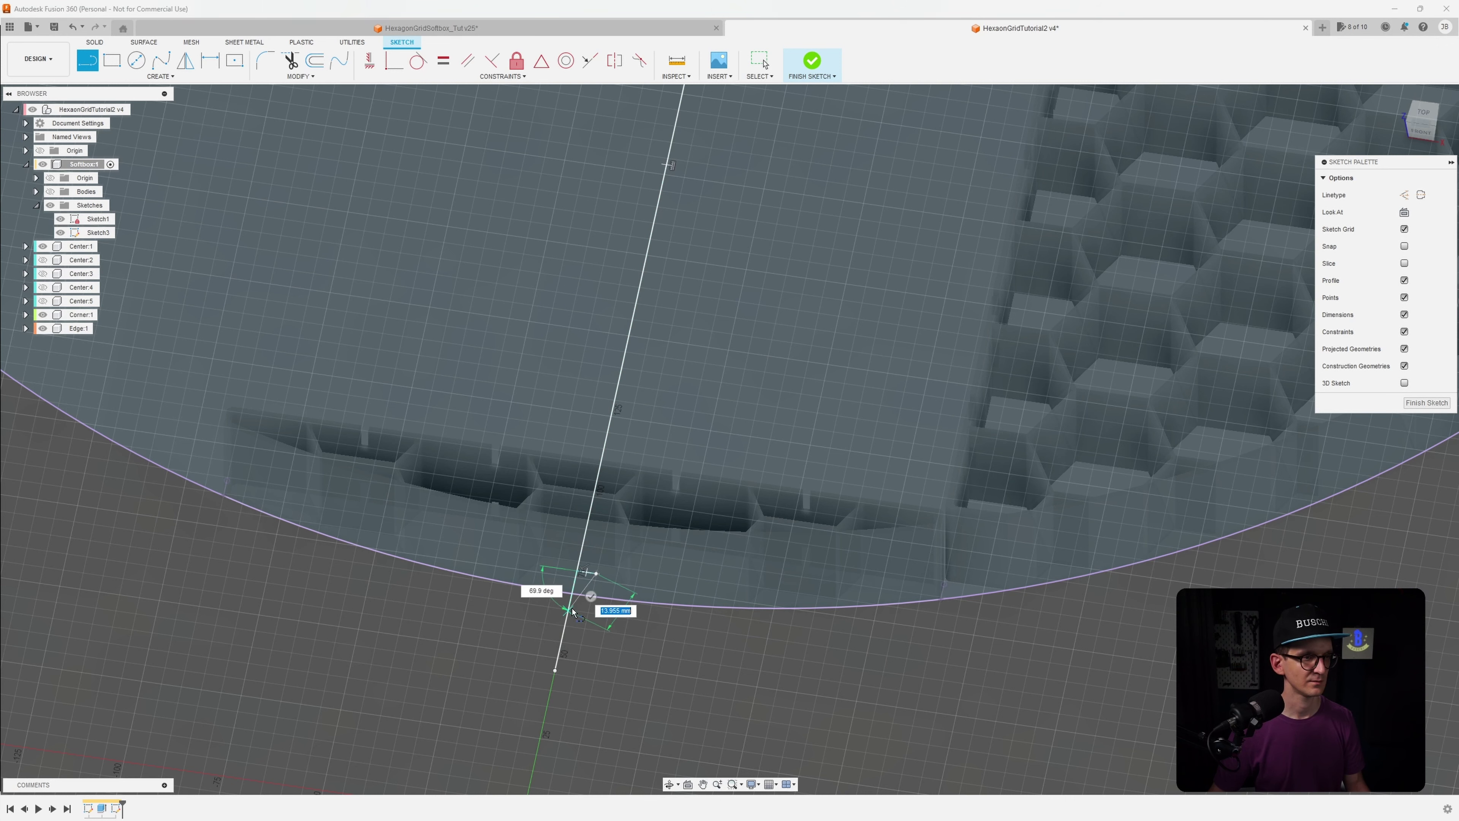
left_click(596, 573)
key("Escape")
key("t")
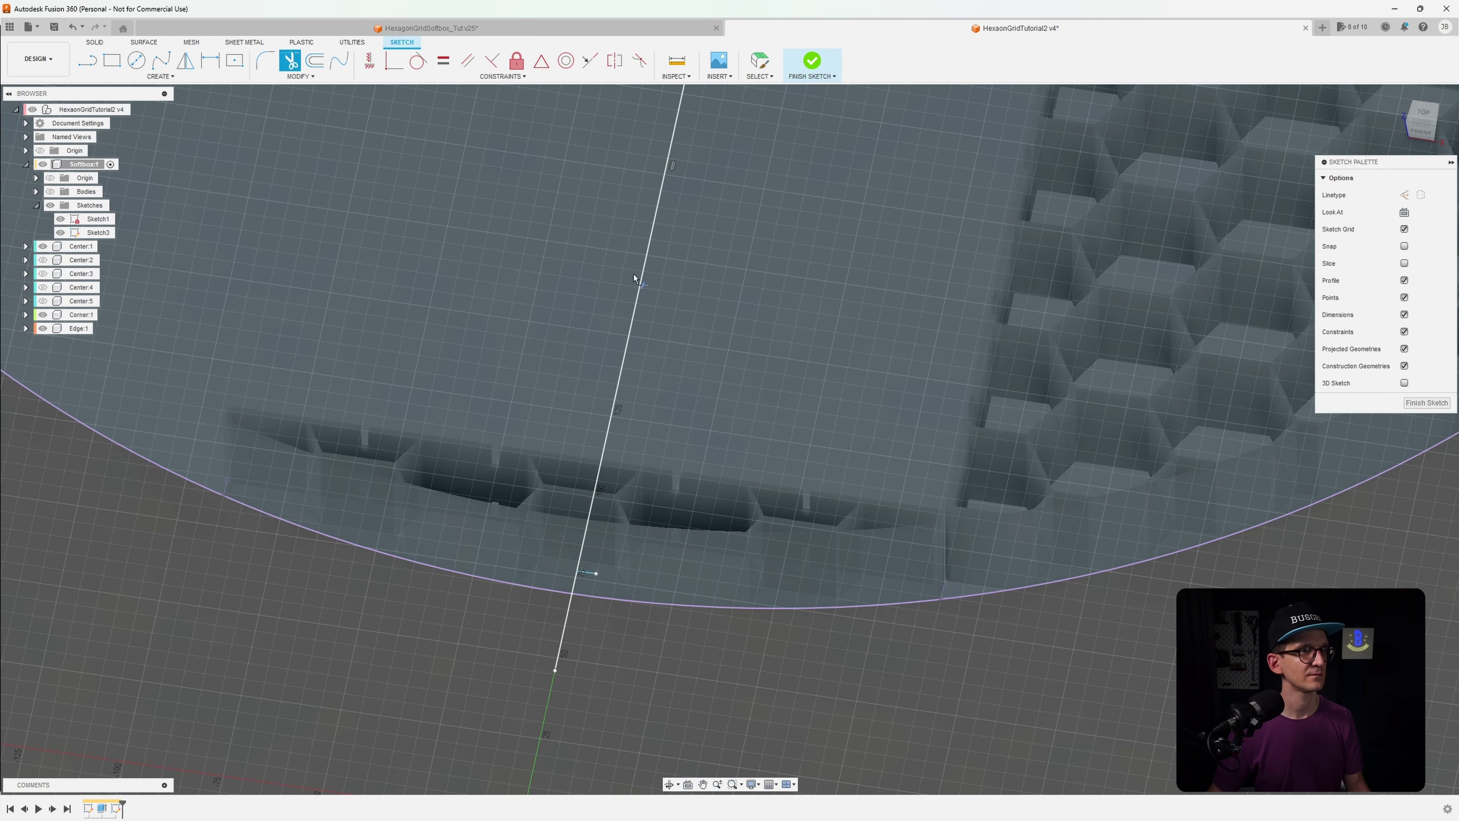
left_click(637, 279)
scroll(589, 574, "up", 3)
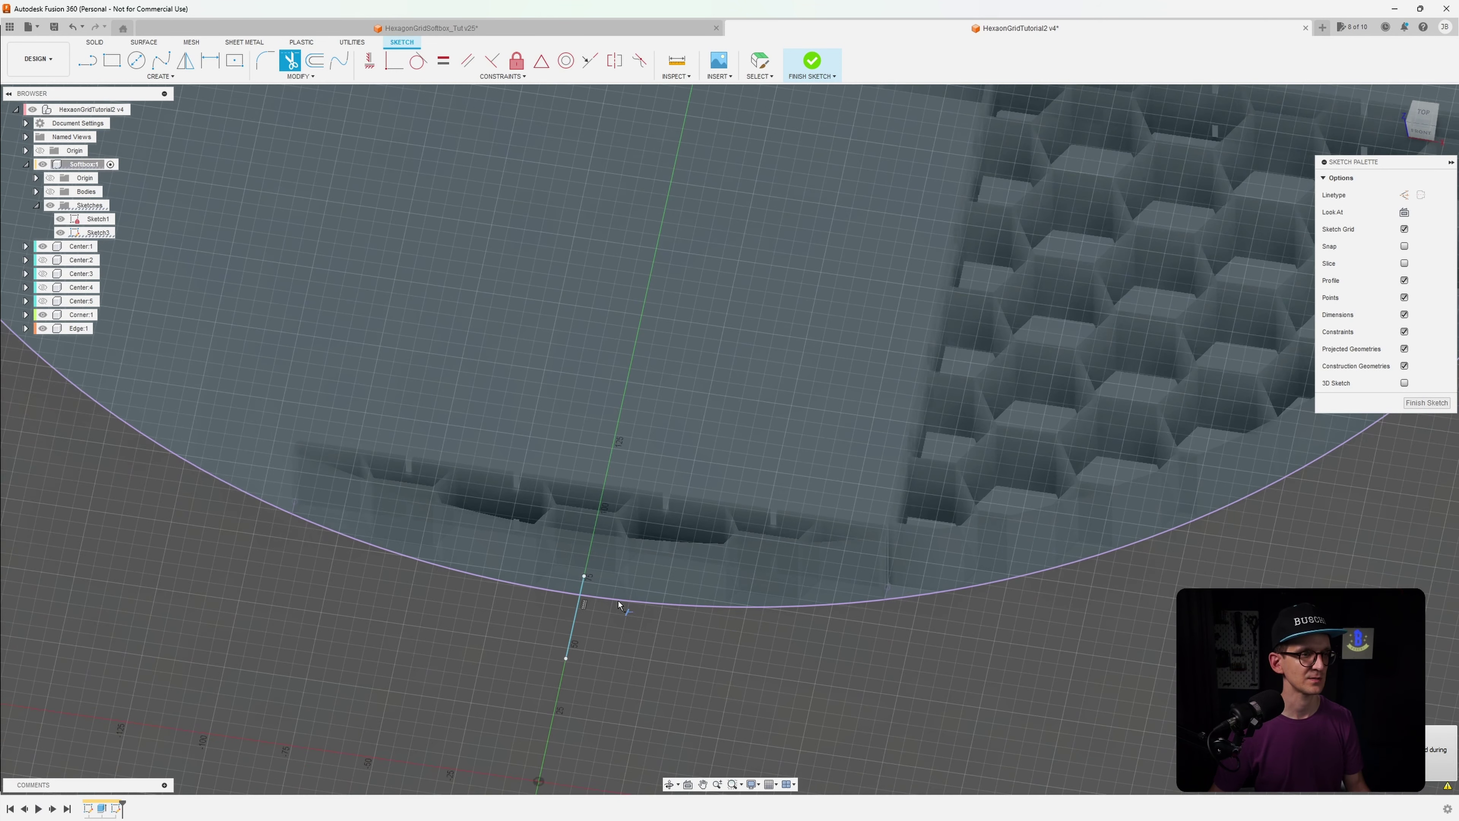
key("Escape")
key("d")
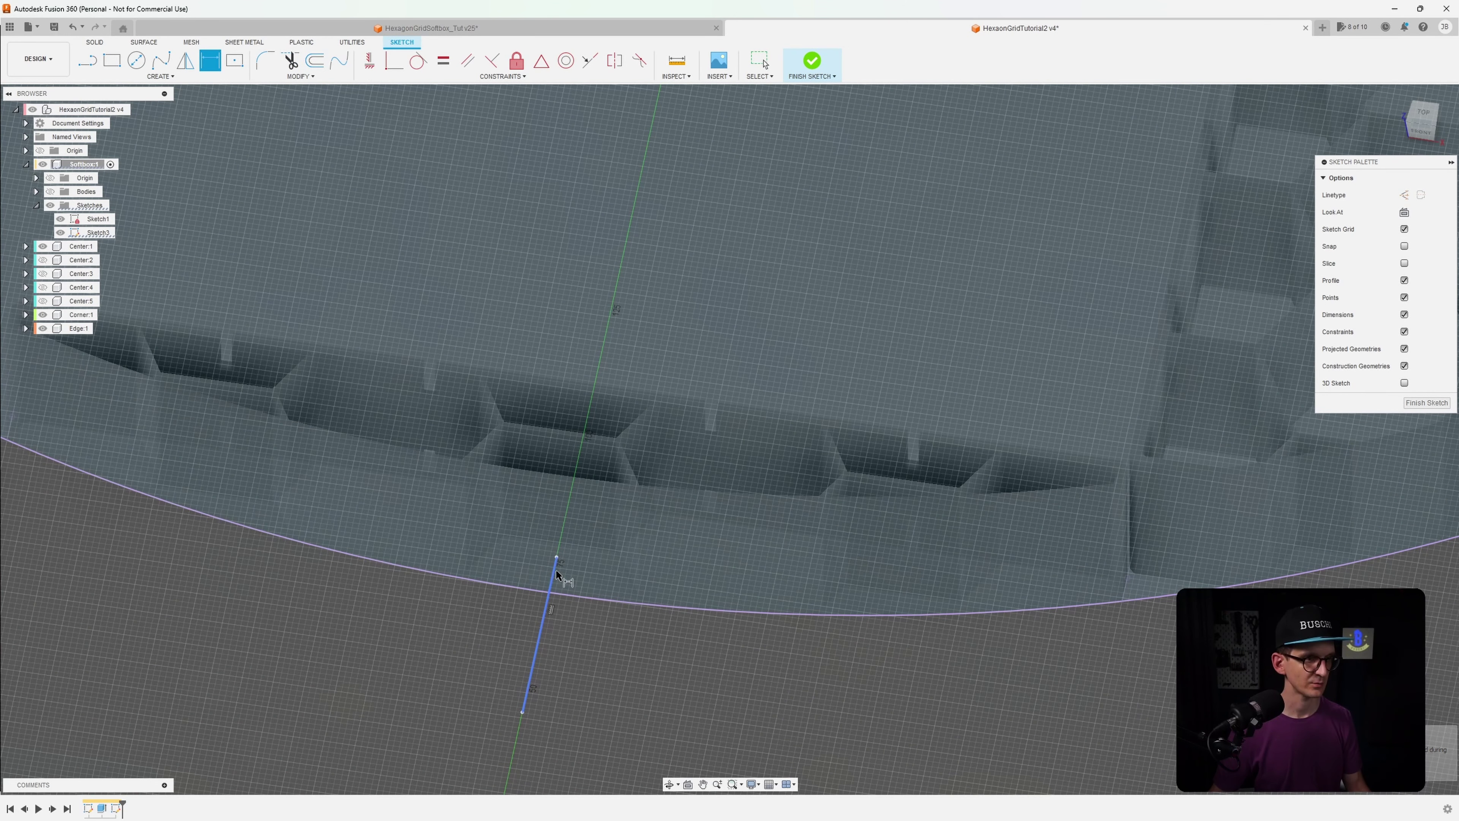
left_click(562, 592)
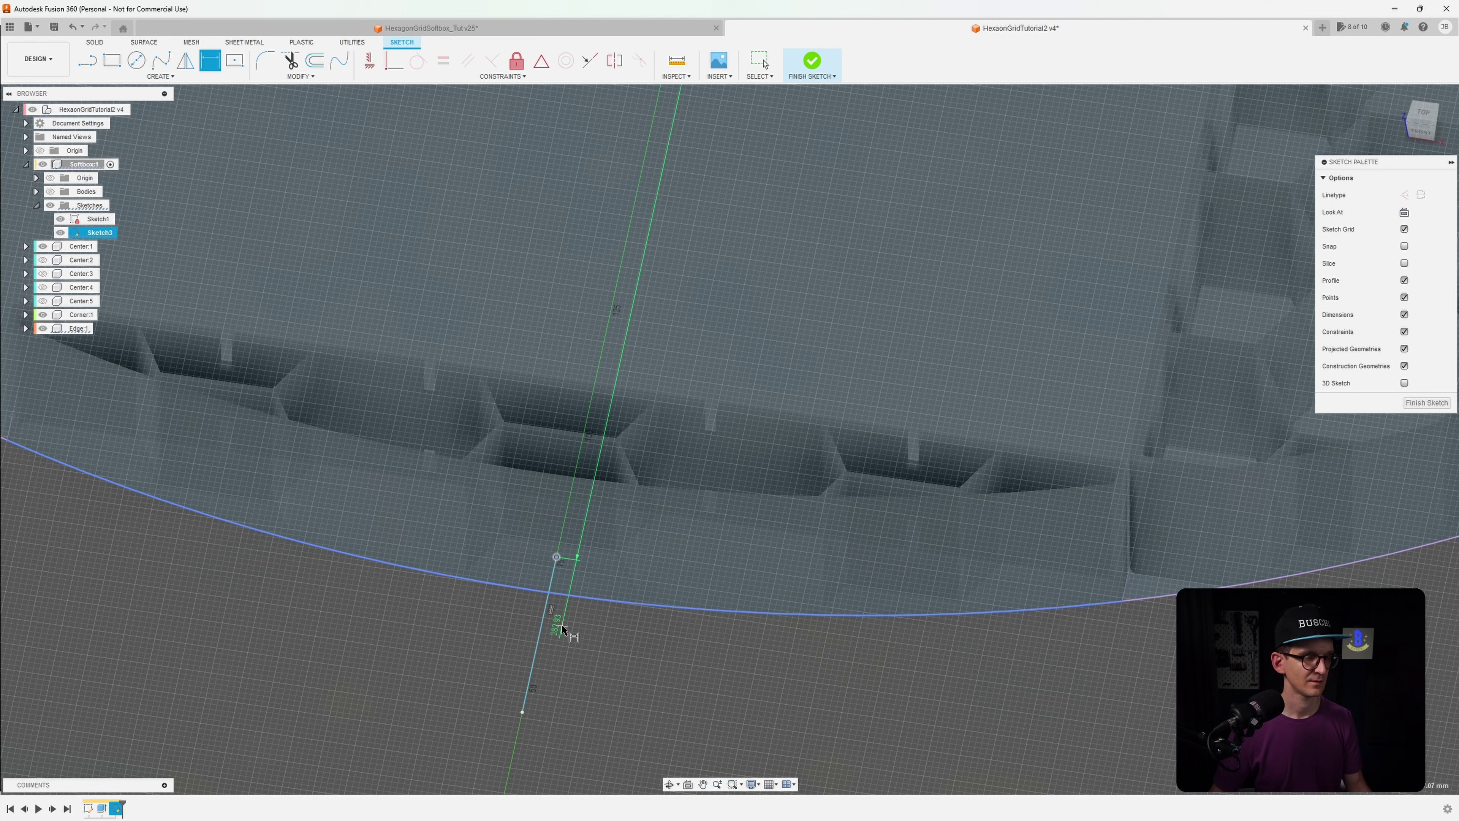
key("Escape")
key("d")
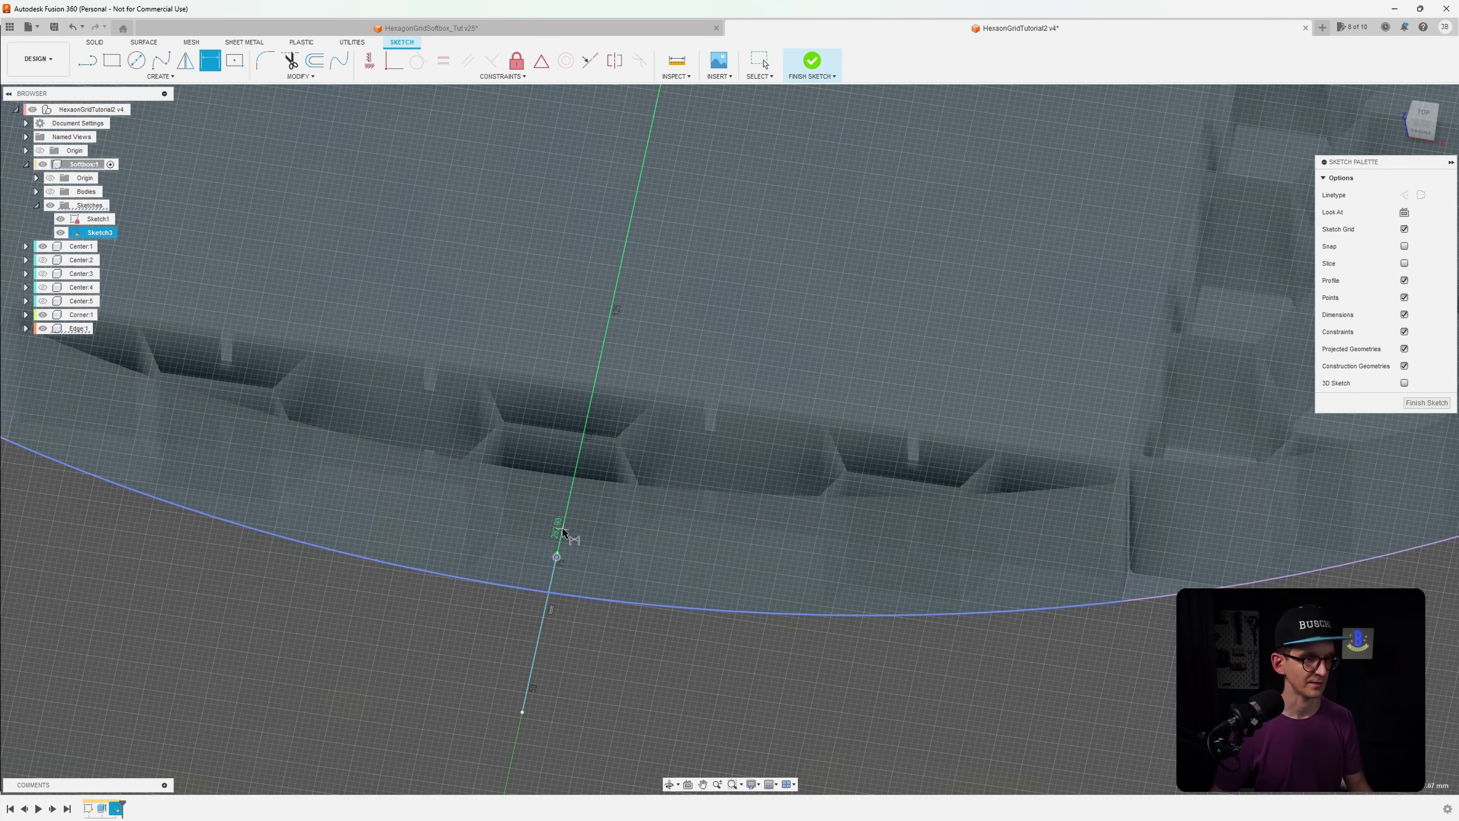
right_click(567, 591)
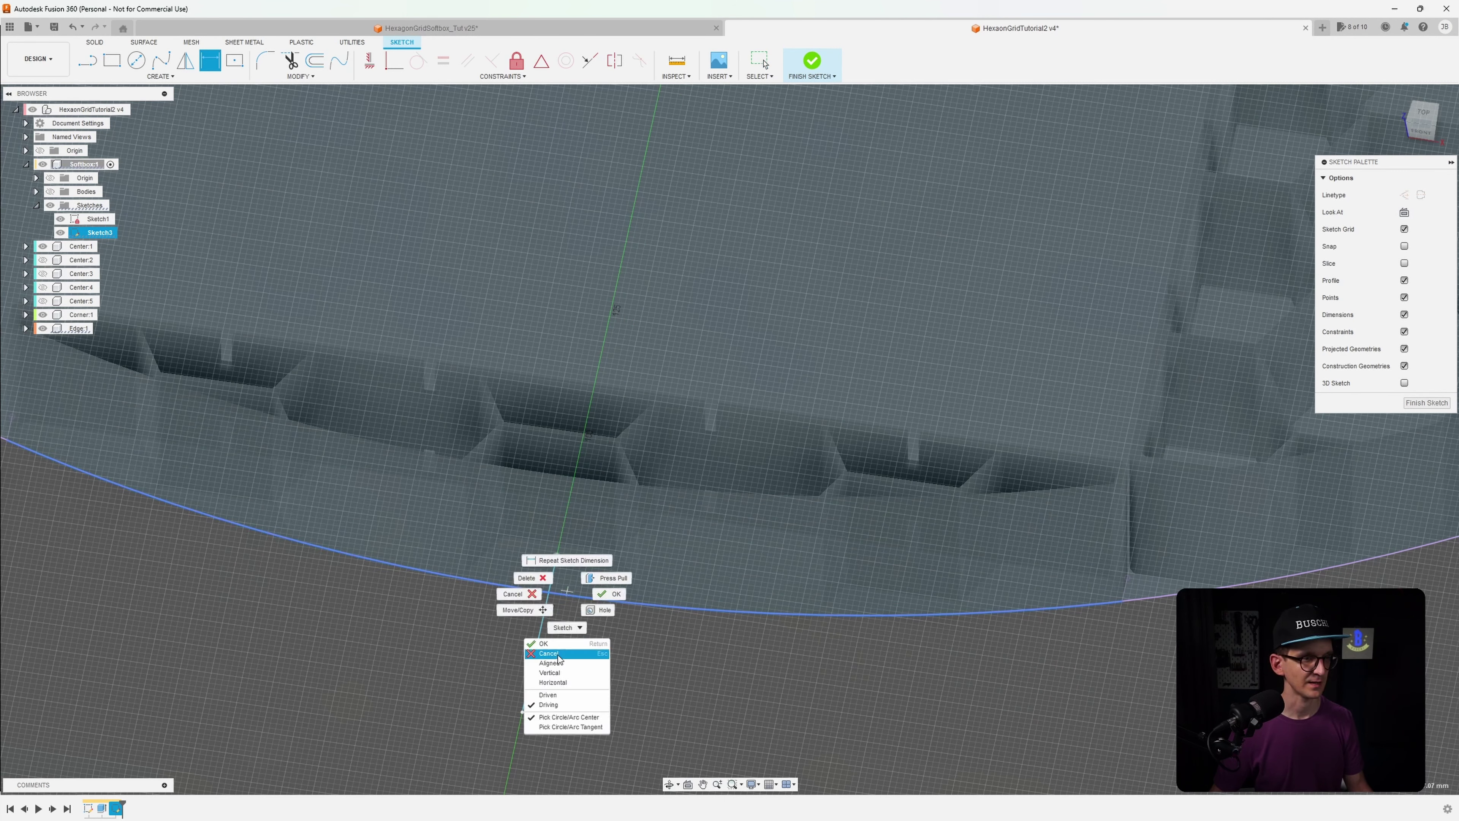
left_click(565, 728)
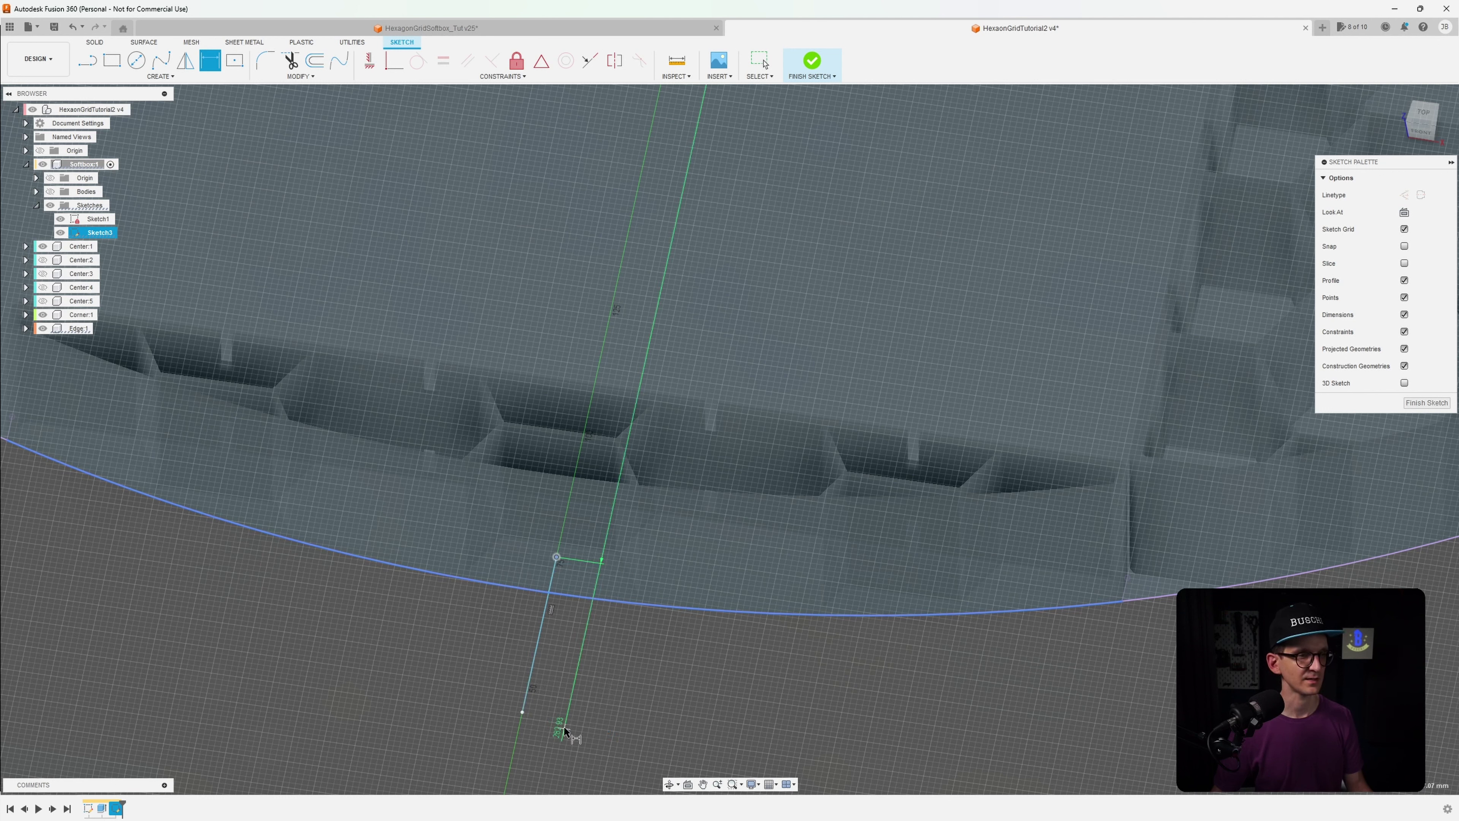
Dimension the short line's inner endpoint from the tangent of the projected circle and set the distance to OuterThickness+1
right_click(575, 600)
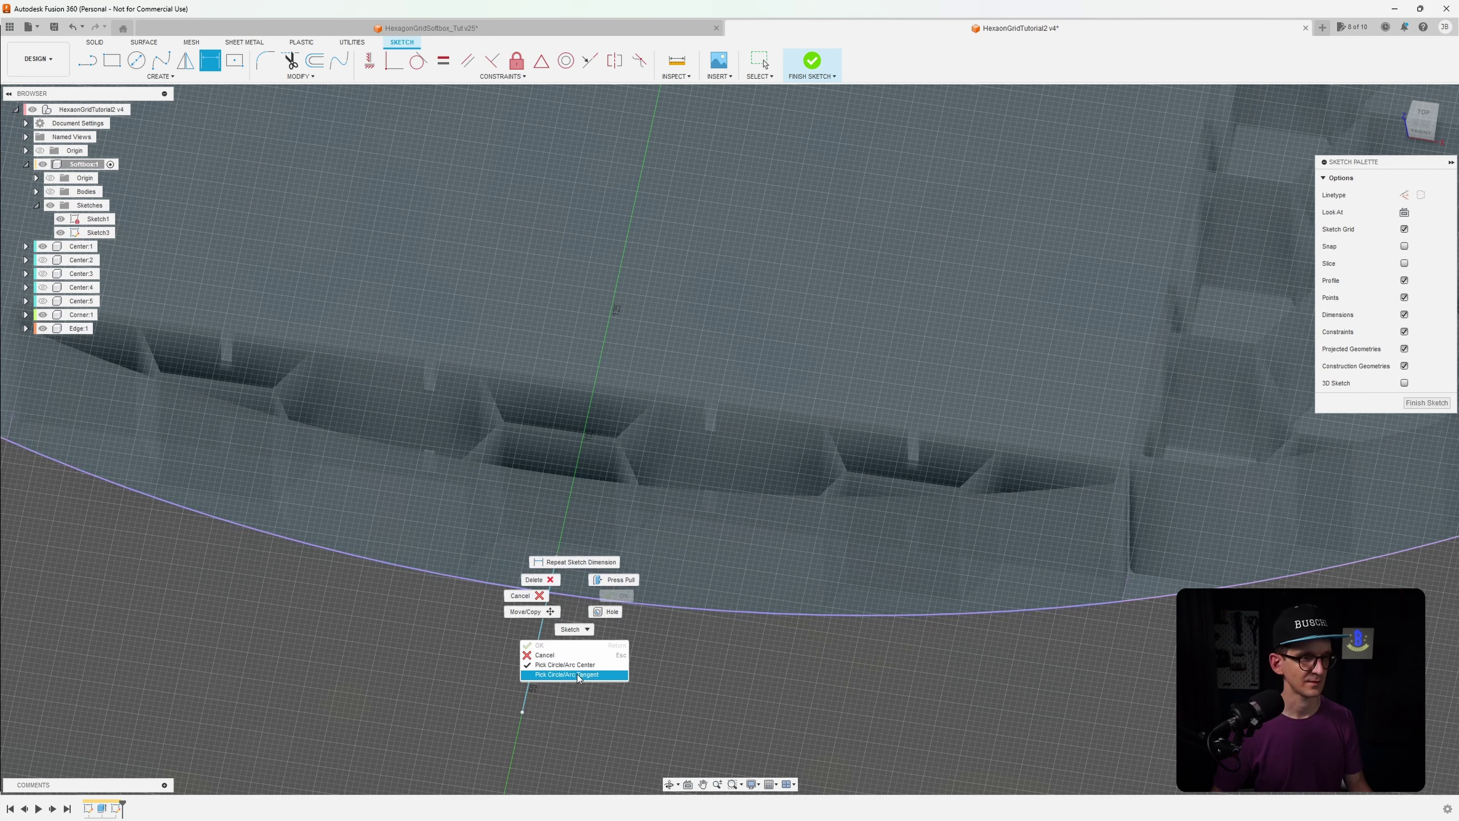
left_click(581, 677)
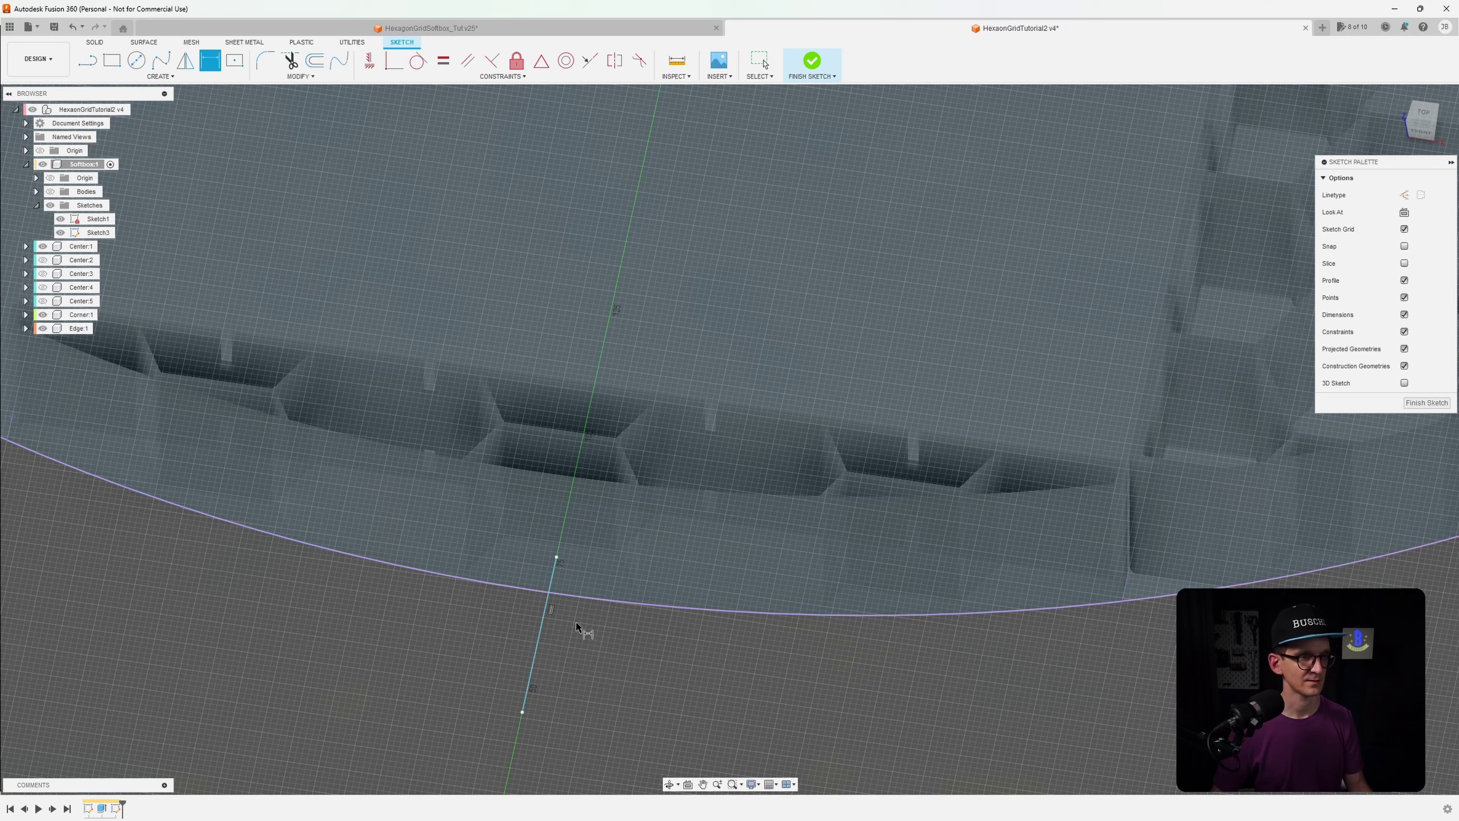
left_click(557, 558)
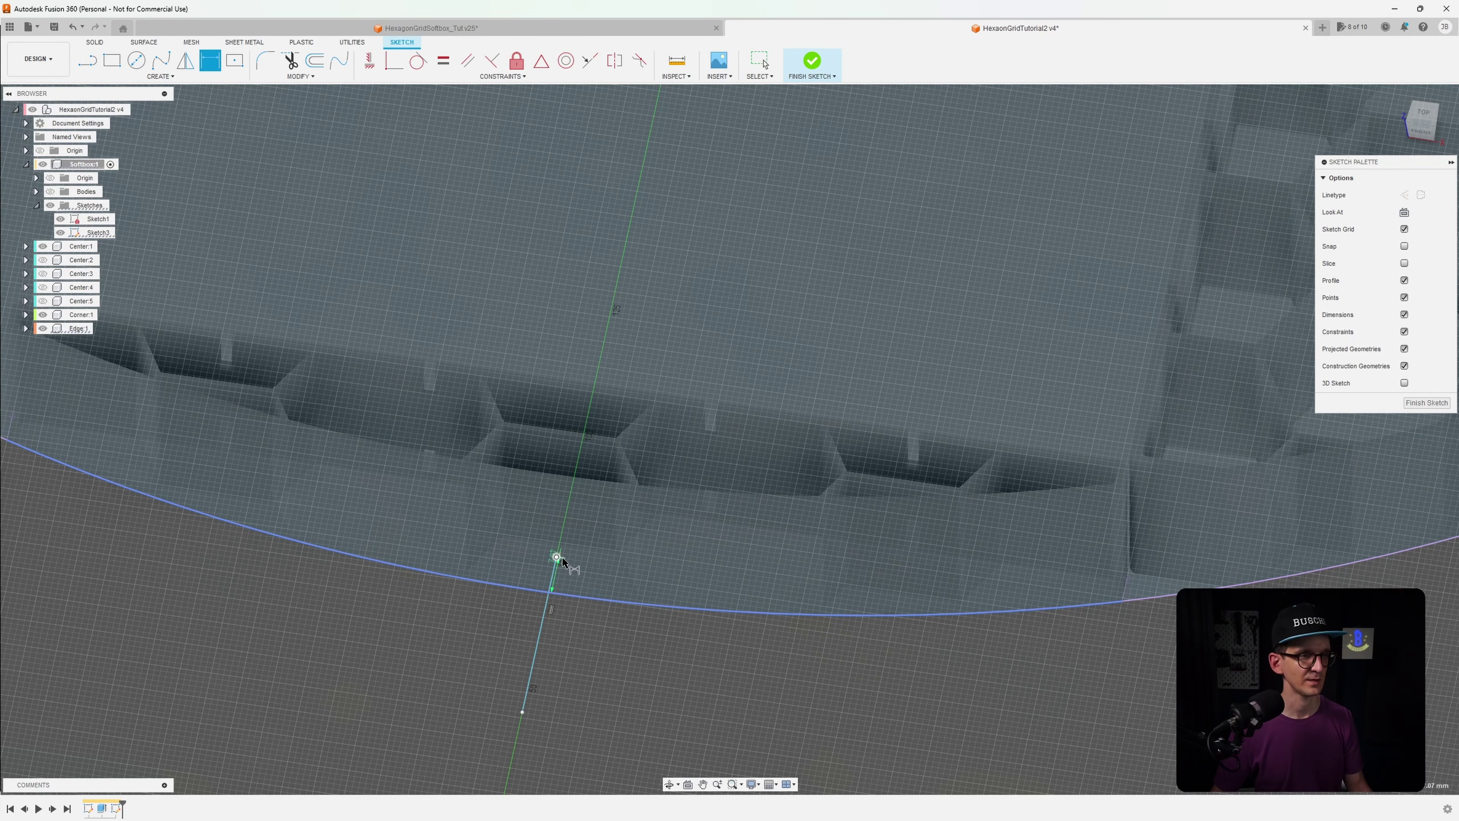
left_click(582, 642)
scroll(586, 599, "down", 2)
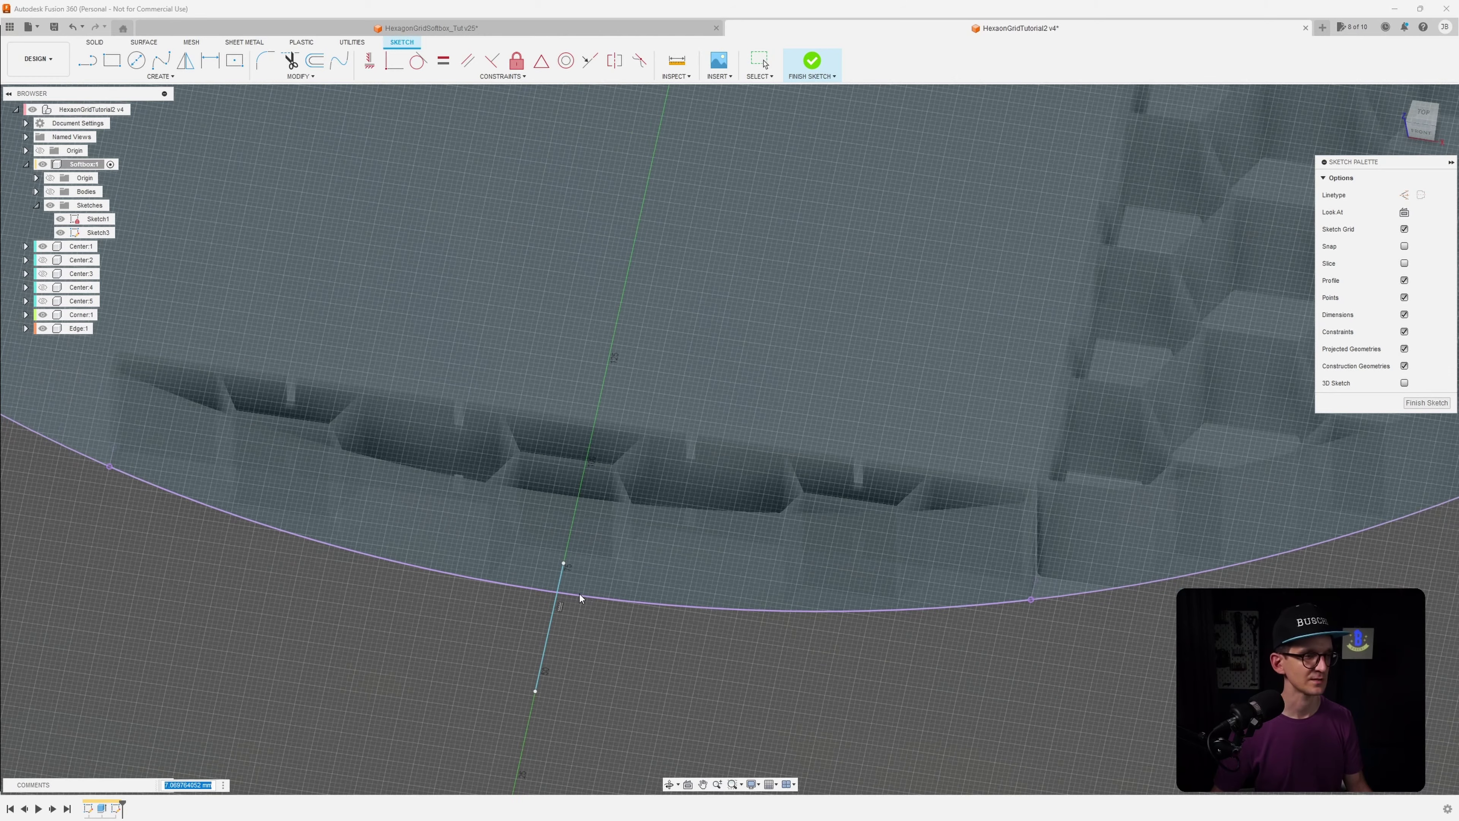
scroll(580, 598, "up", 5)
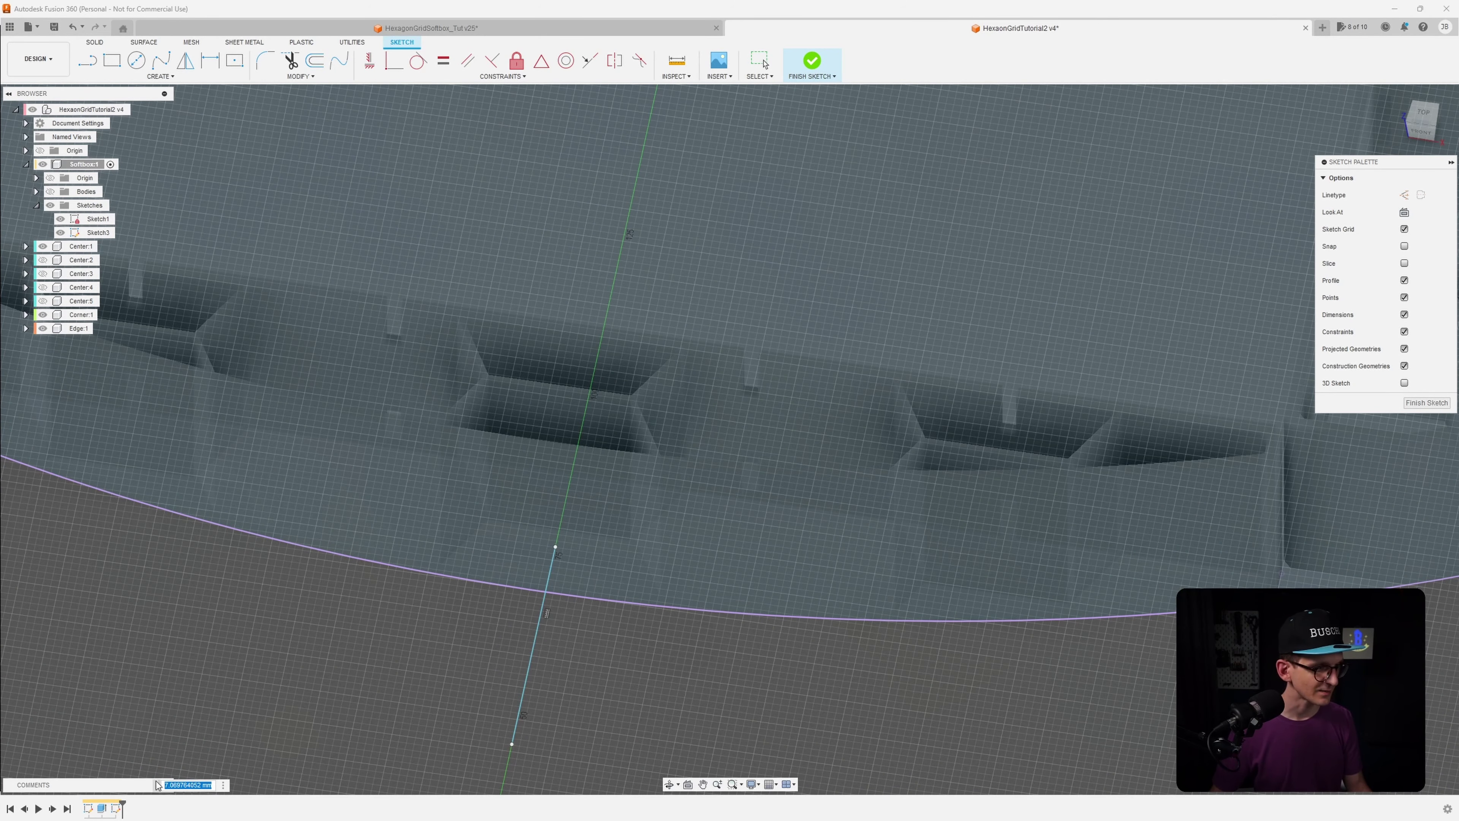
left_click_drag(141, 786, 241, 94)
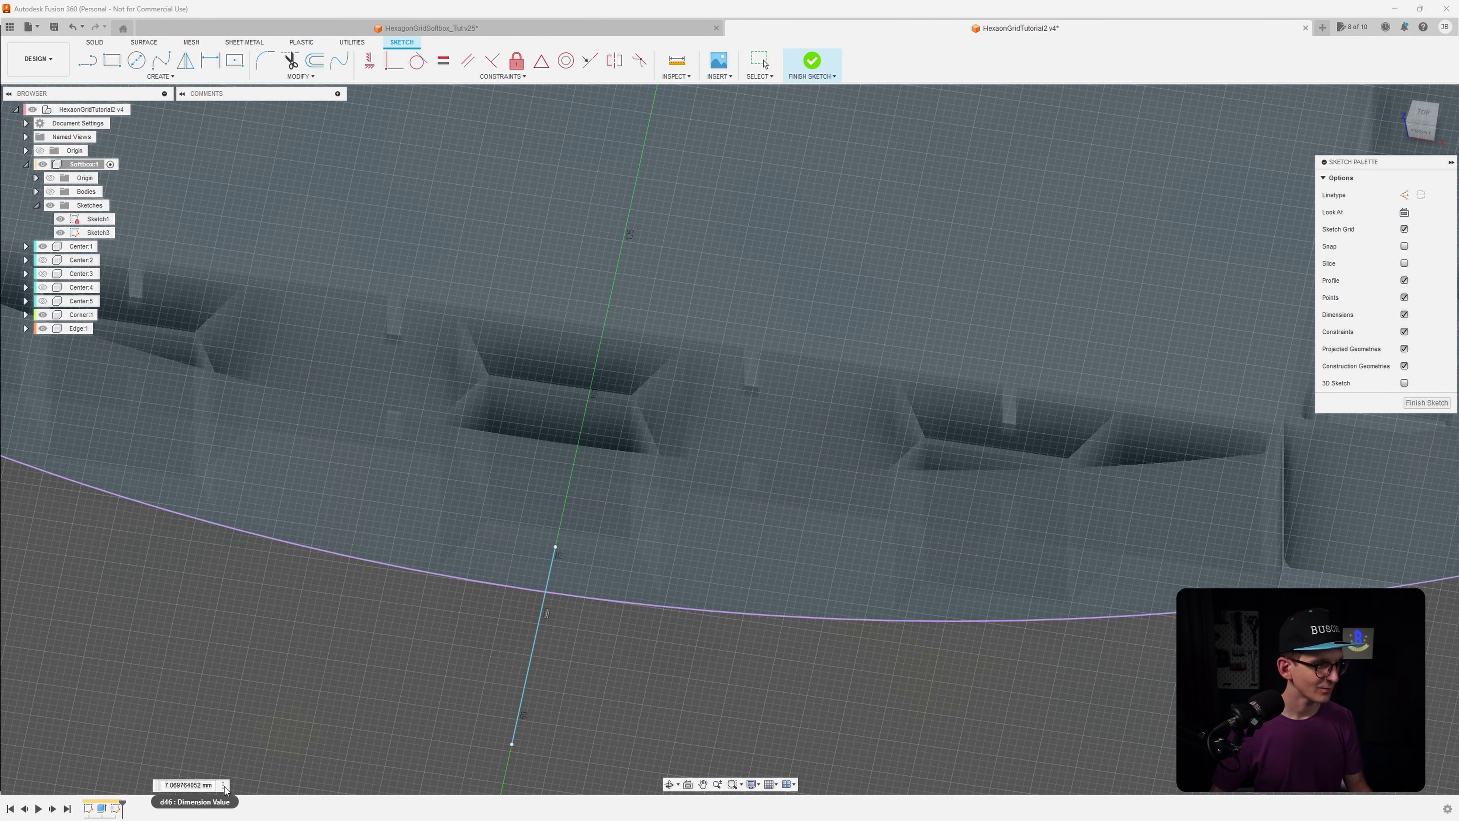
scroll(269, 759, "up", 2)
scroll(268, 758, "down", 3)
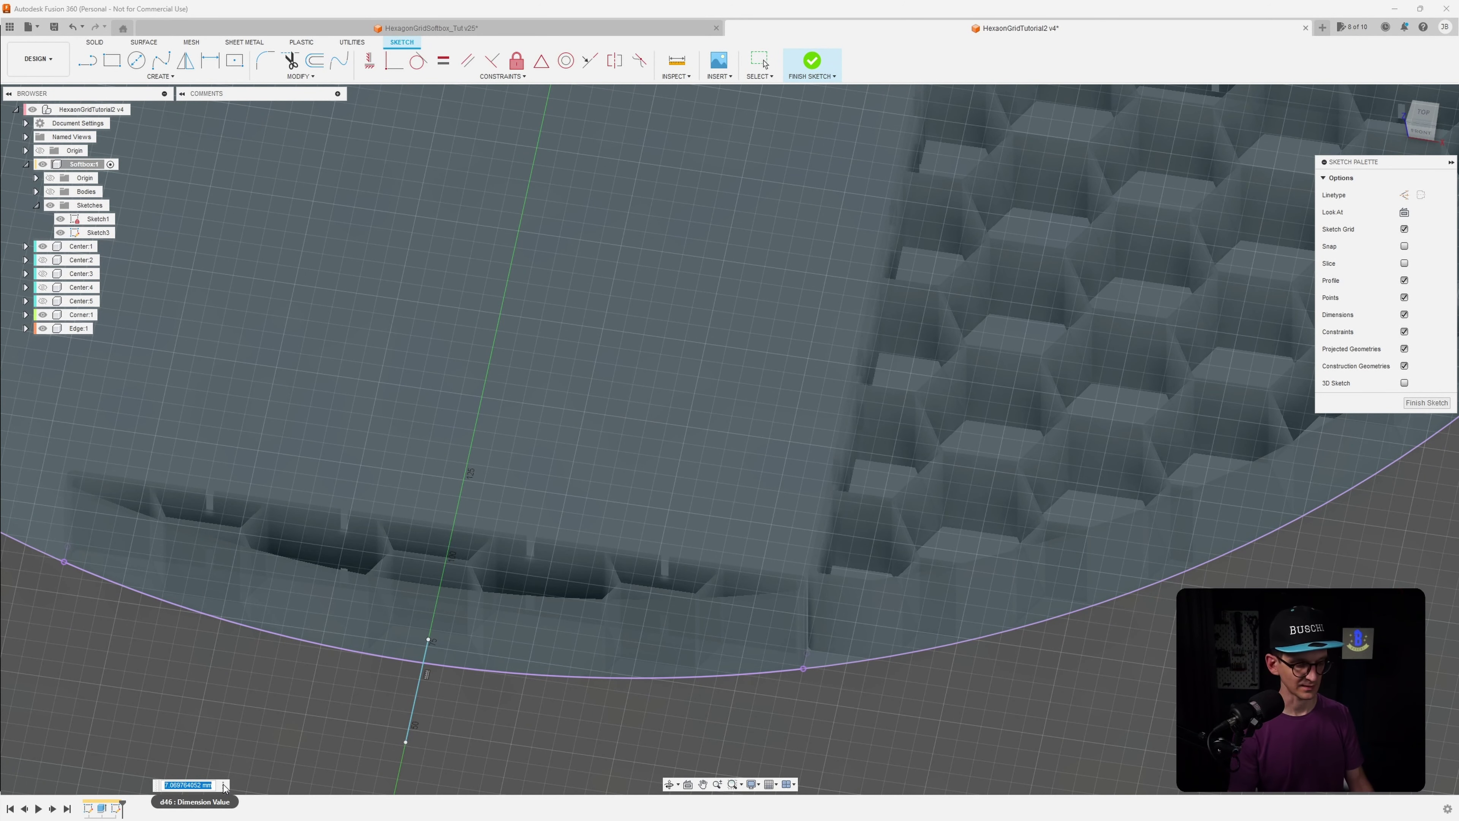
type("OuterThickness")
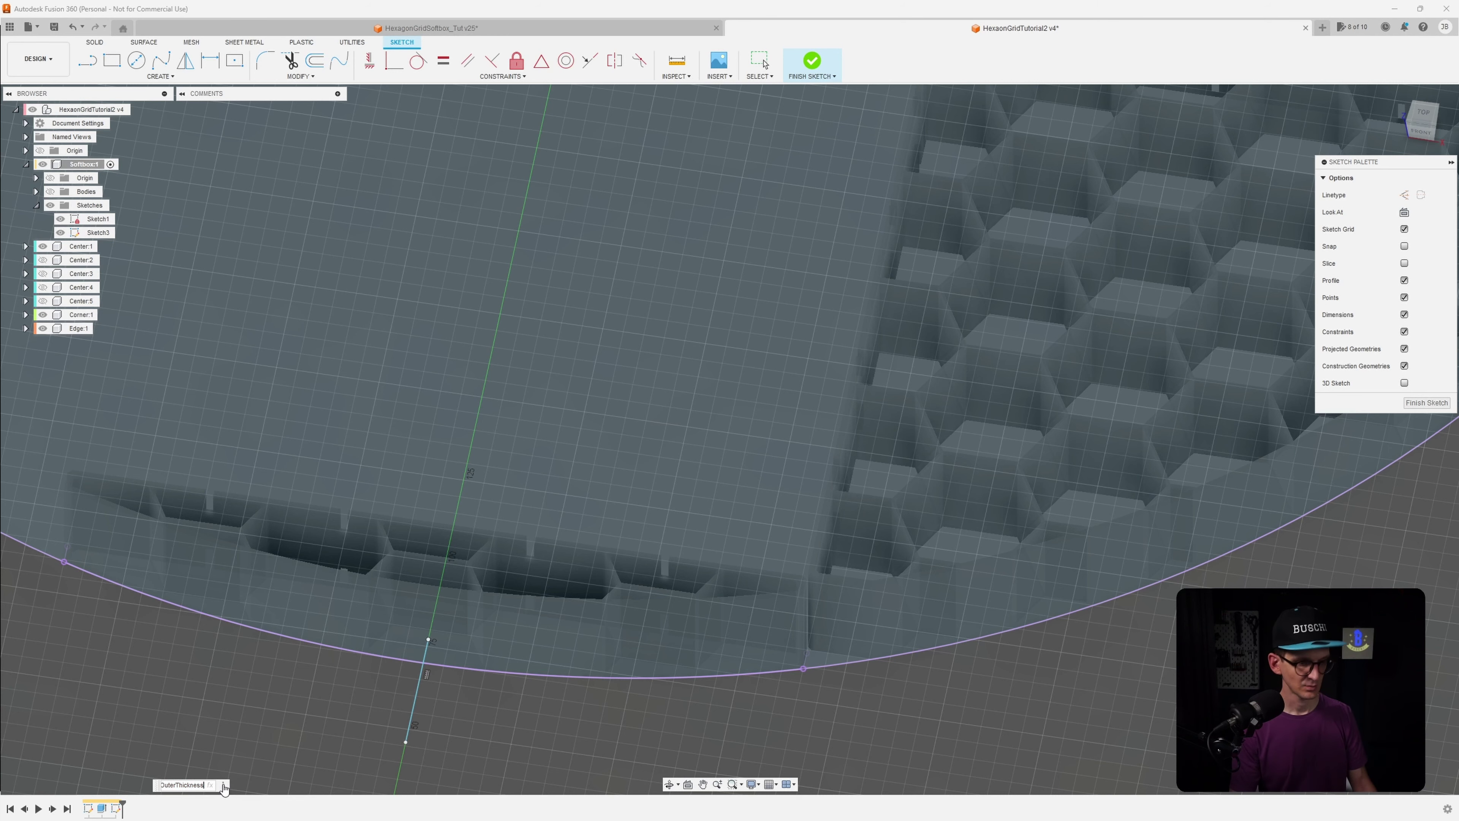
type("+1")
key("Return")
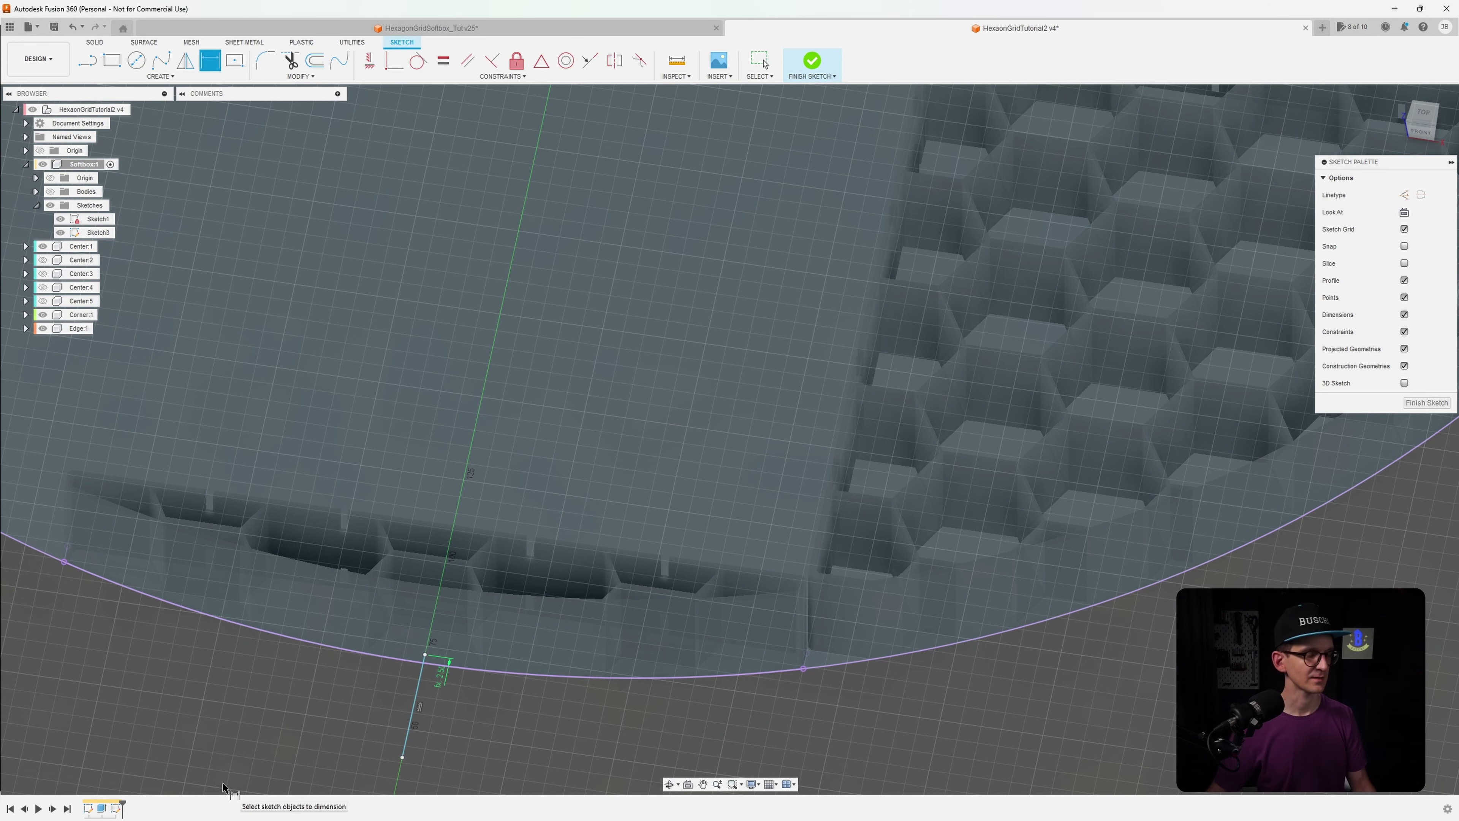
Set the short line's length to 10 mm between its two endpoints and finish the sketch
scroll(396, 701, "up", 2)
scroll(396, 701, "up", 4)
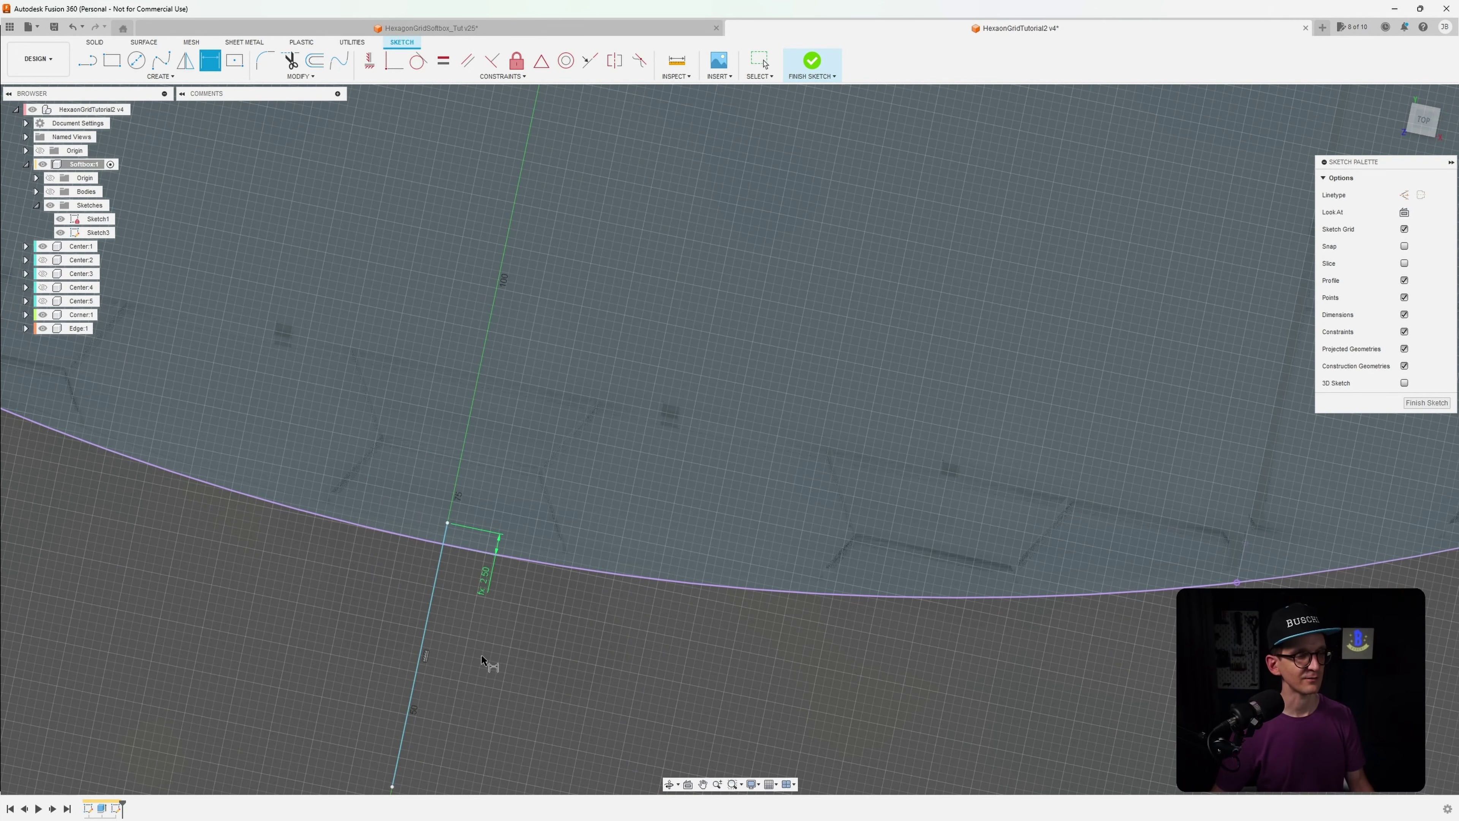
scroll(481, 659, "down", 2)
left_click(415, 757)
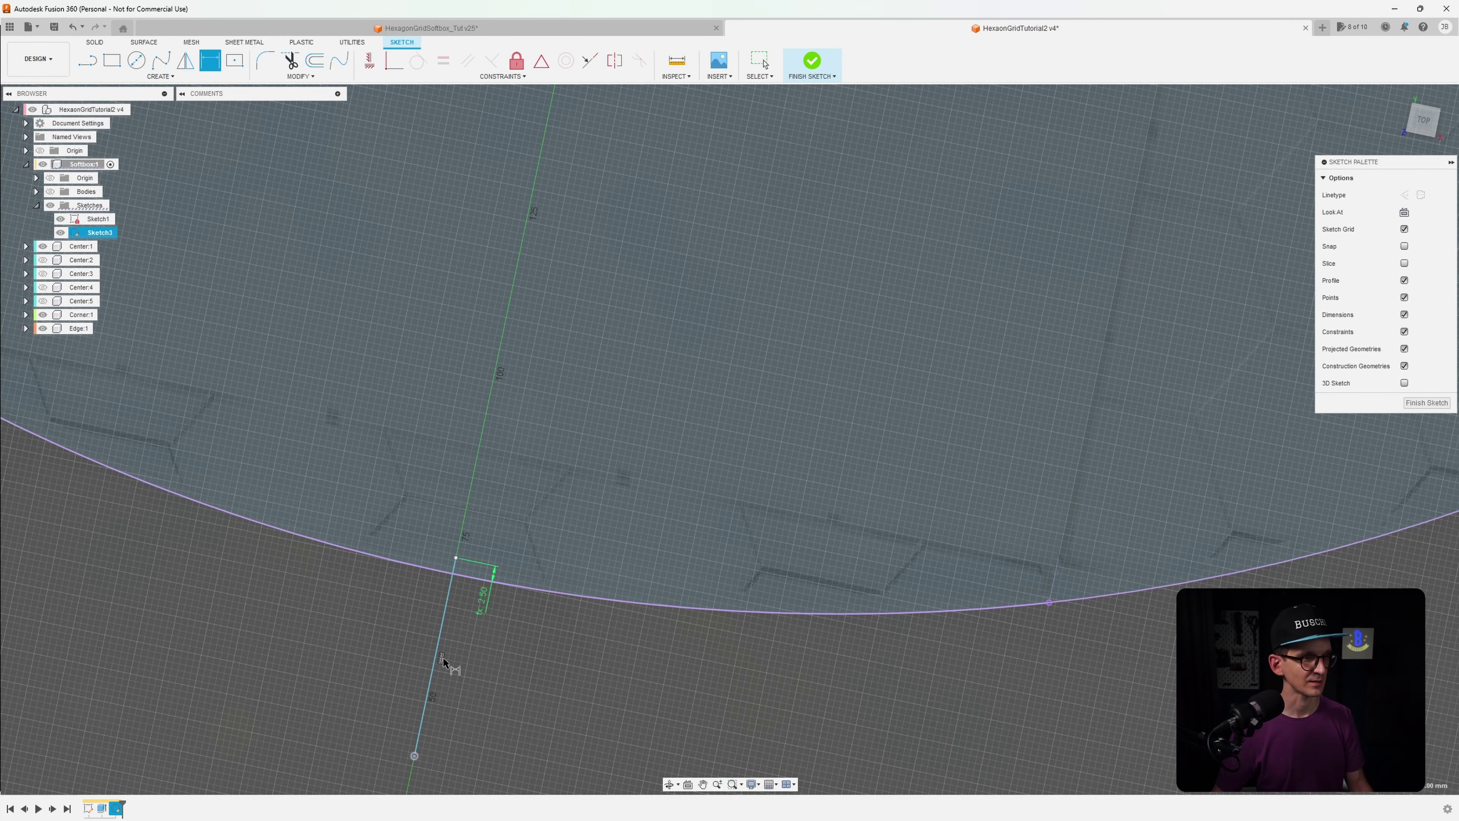
left_click(456, 557)
left_click(421, 617)
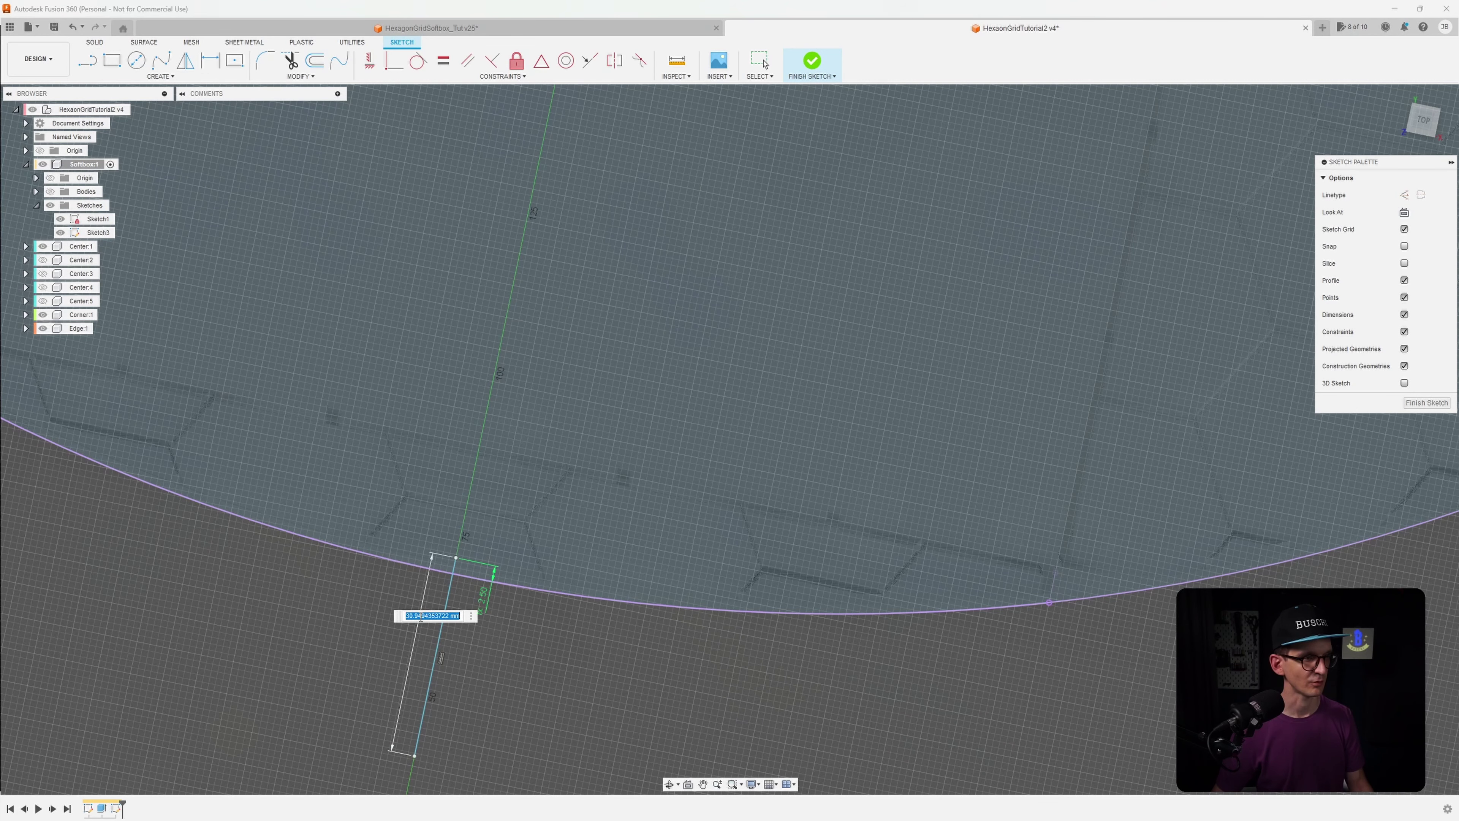
key("Return")
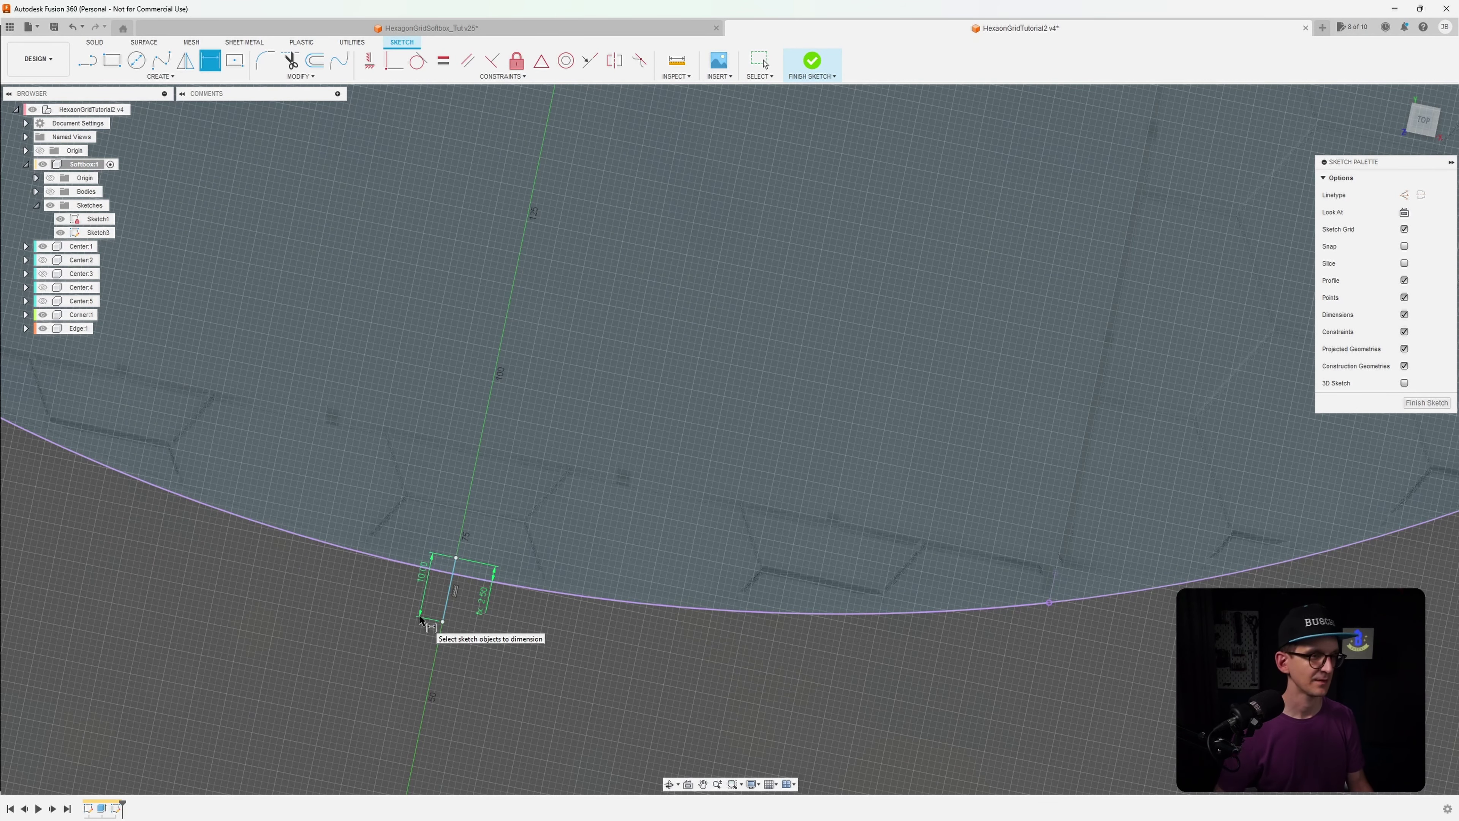
left_click(812, 62)
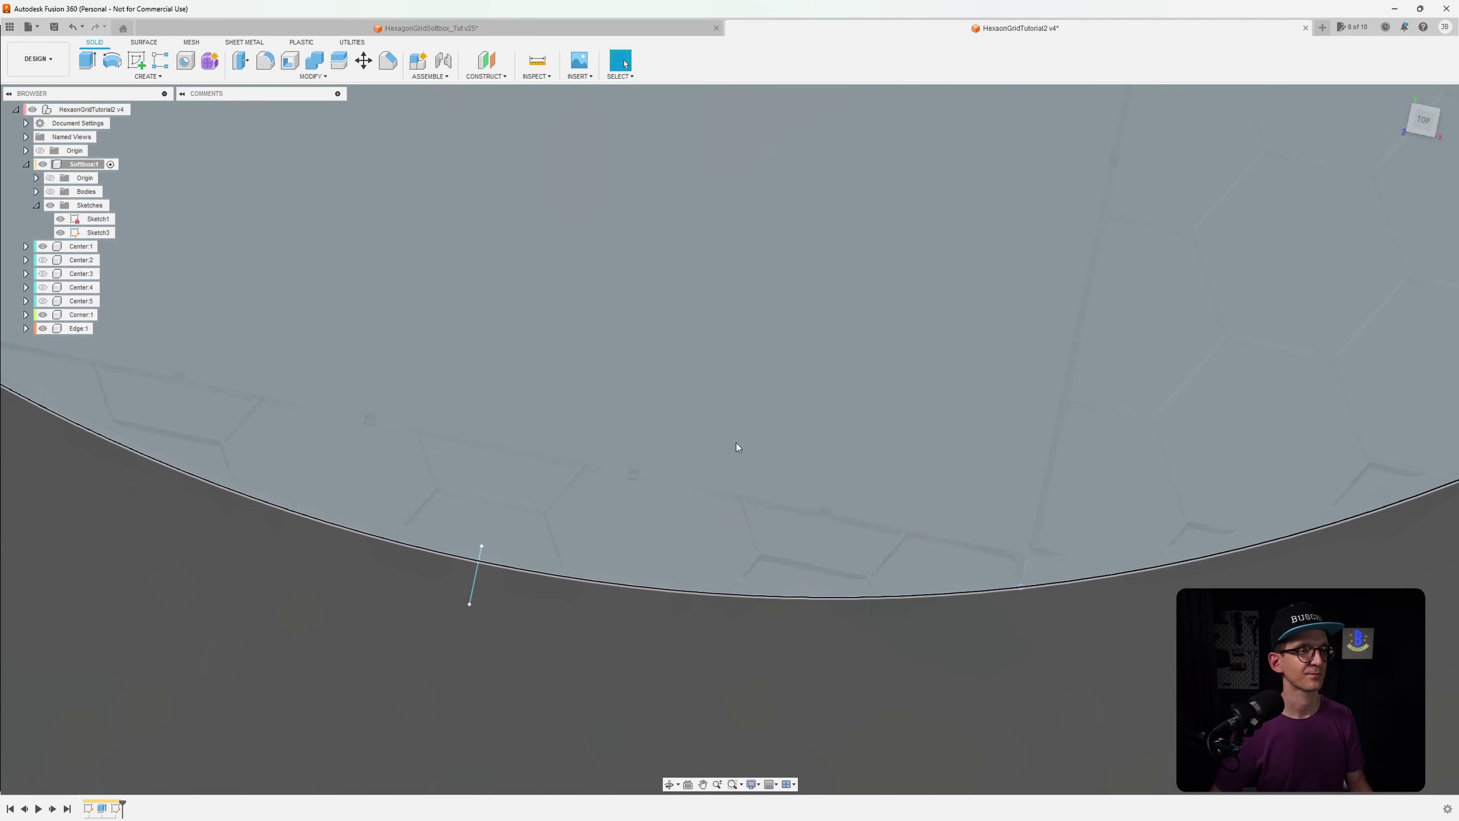
Start a thin extrude of the short line crossing the outline and raise it 8 mm
scroll(596, 428, "down", 3)
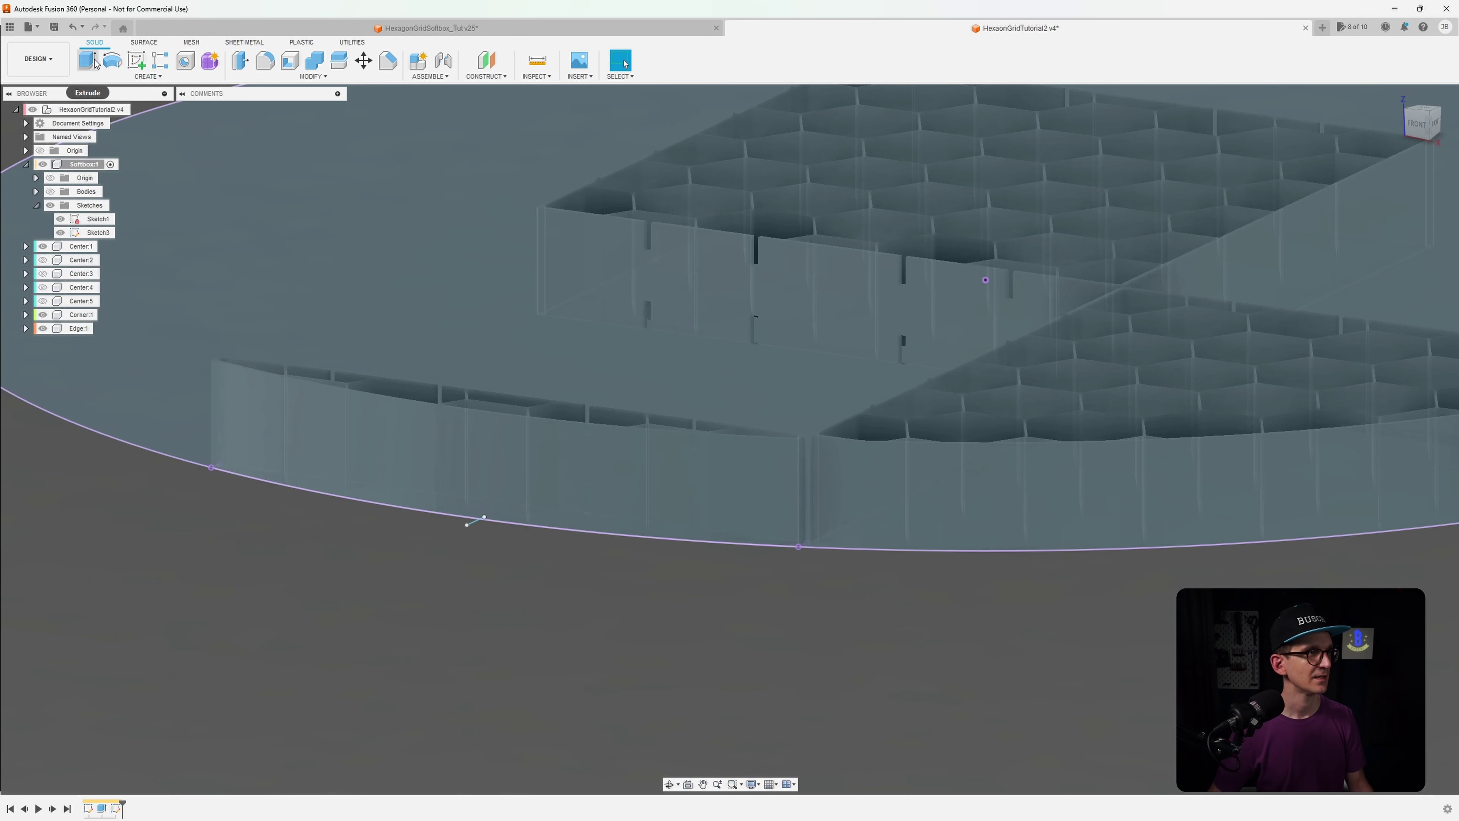
left_click(88, 60)
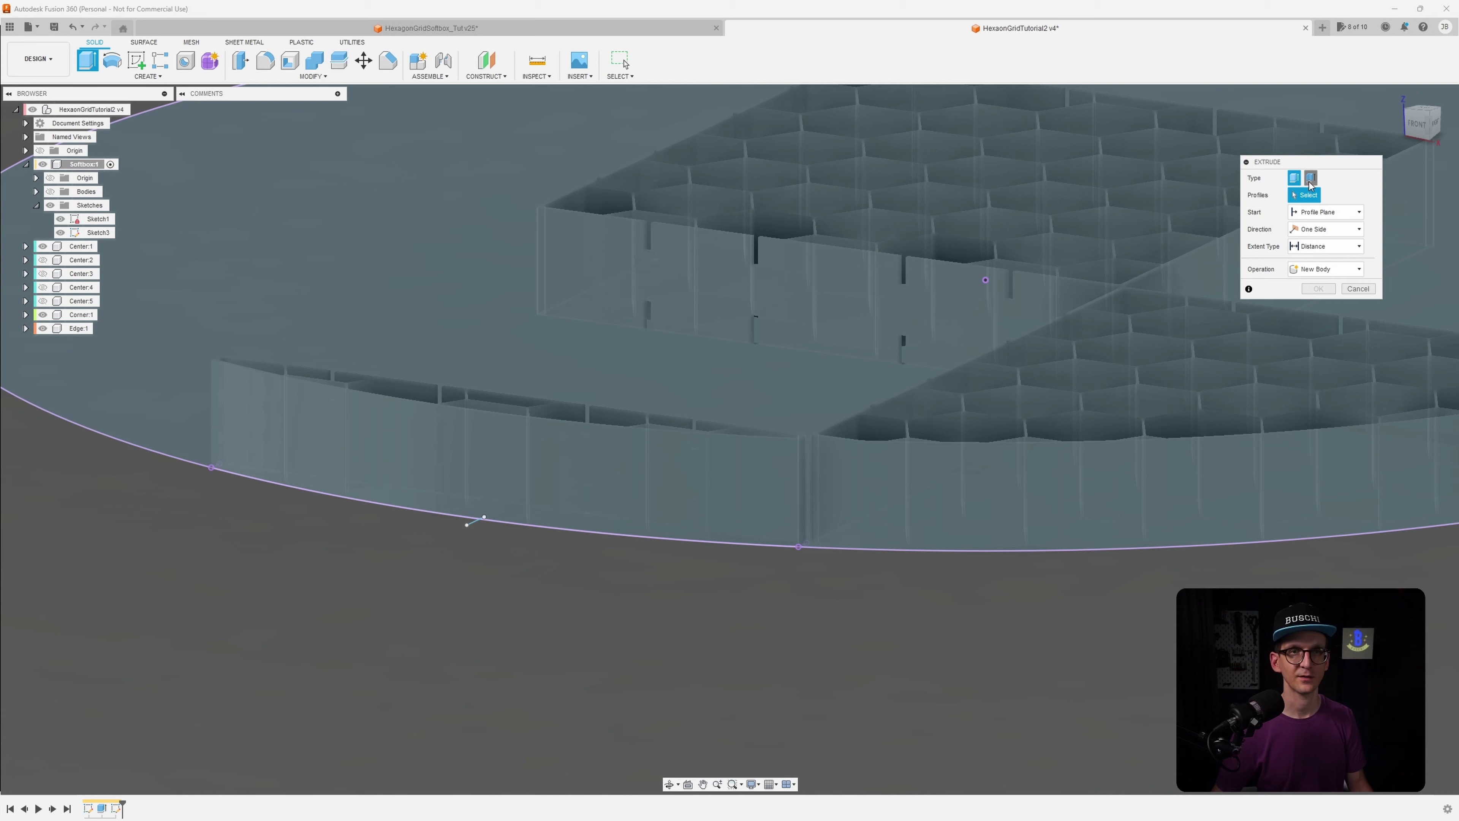
left_click(1310, 177)
left_click(470, 524)
scroll(470, 527, "up", 3)
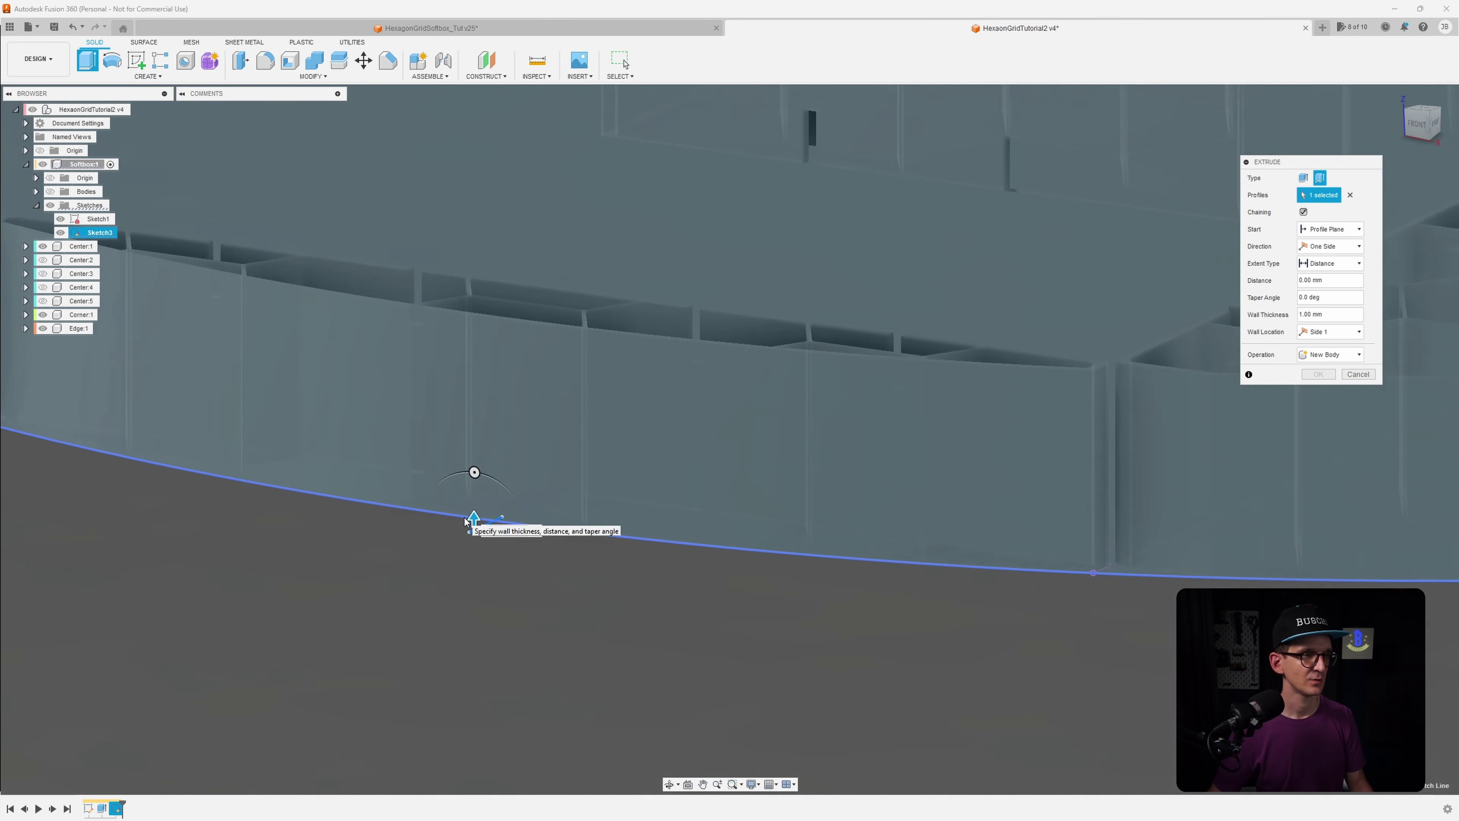
left_click_drag(478, 514, 478, 449)
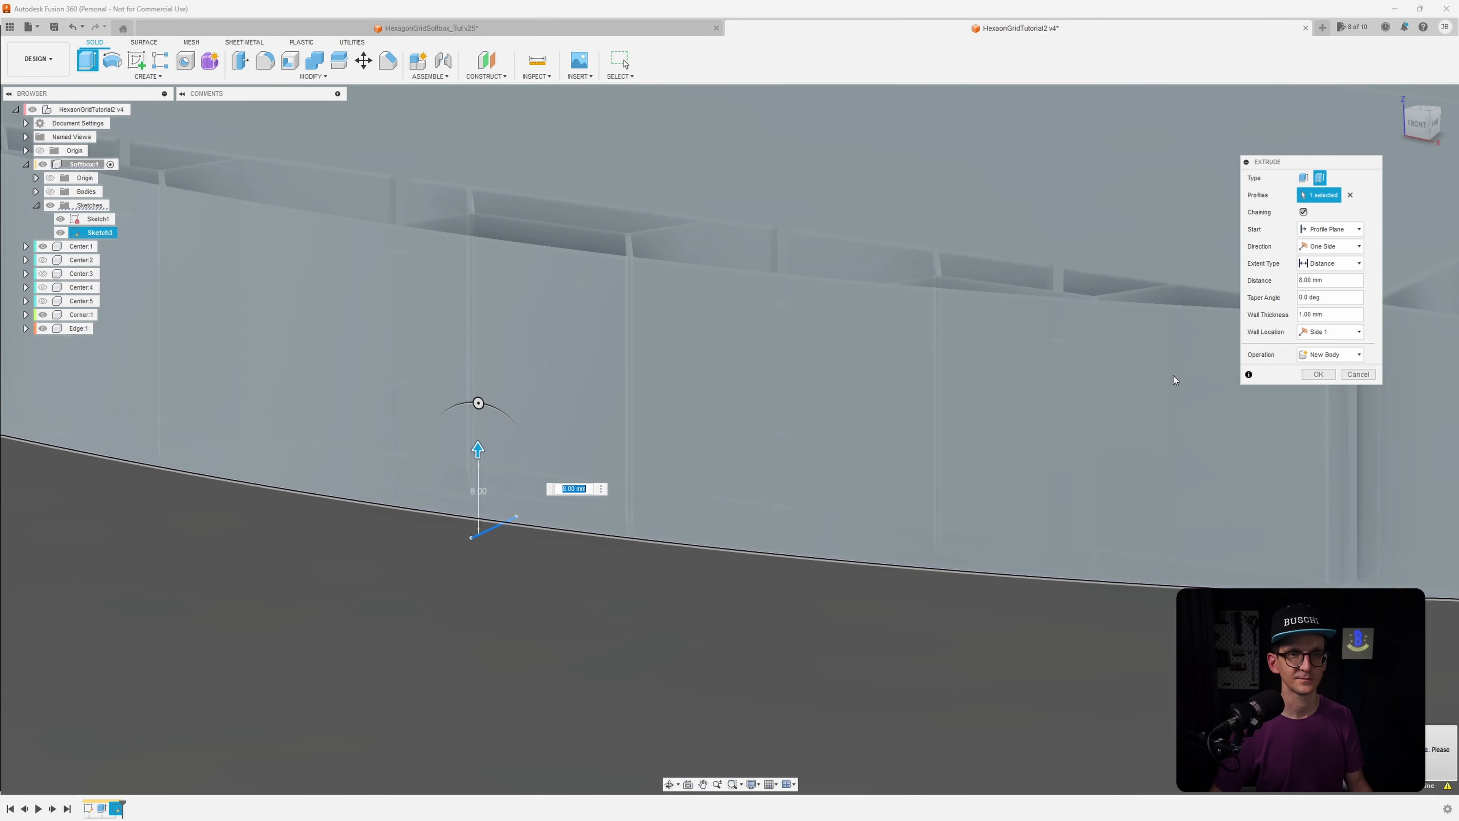
Set the thin extrusion's wall location to Center and its wall thickness to 2 mm
left_click(1332, 354)
left_click(1330, 410)
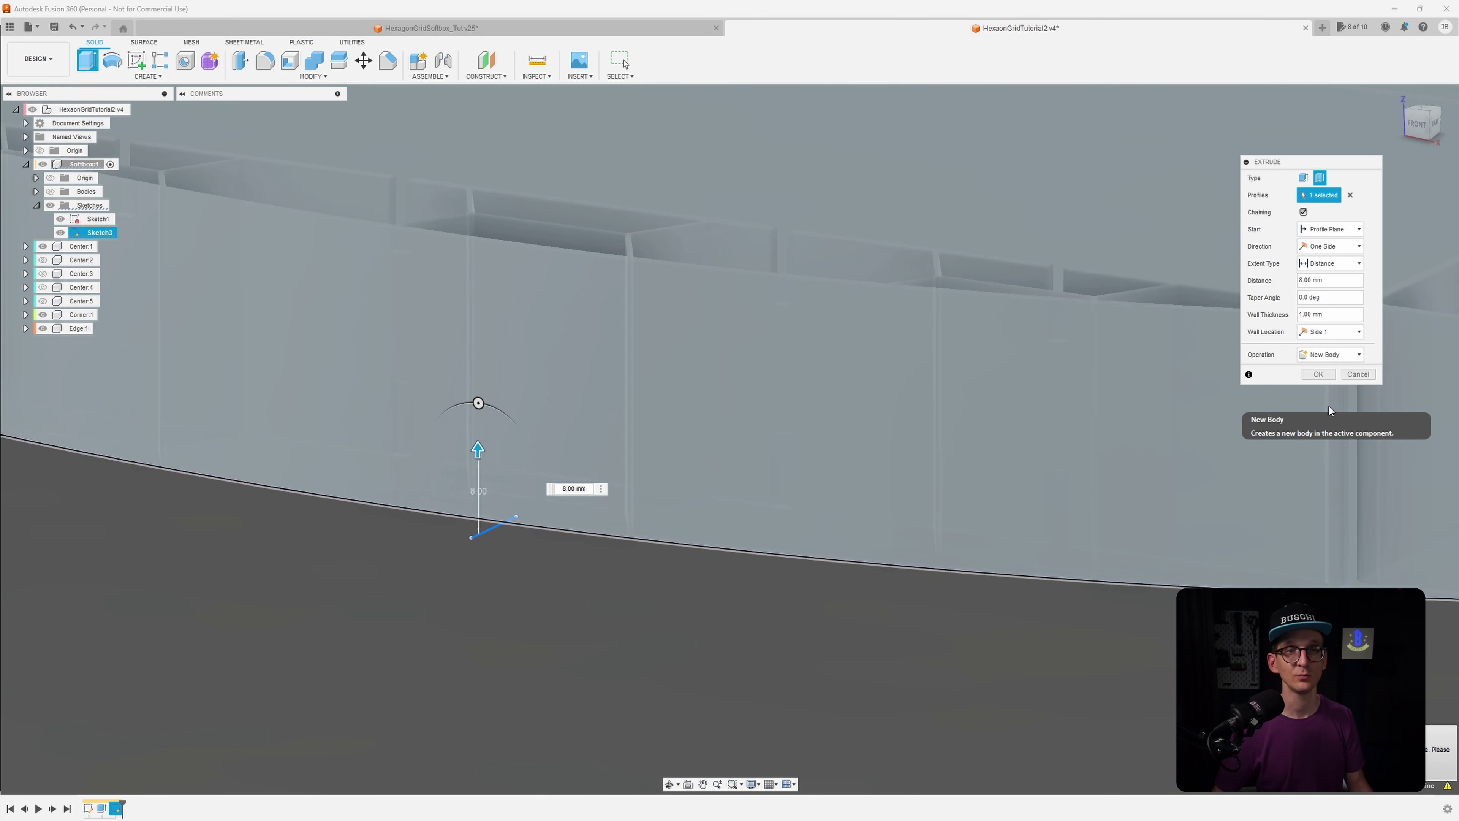
left_click(1331, 332)
left_click(1326, 368)
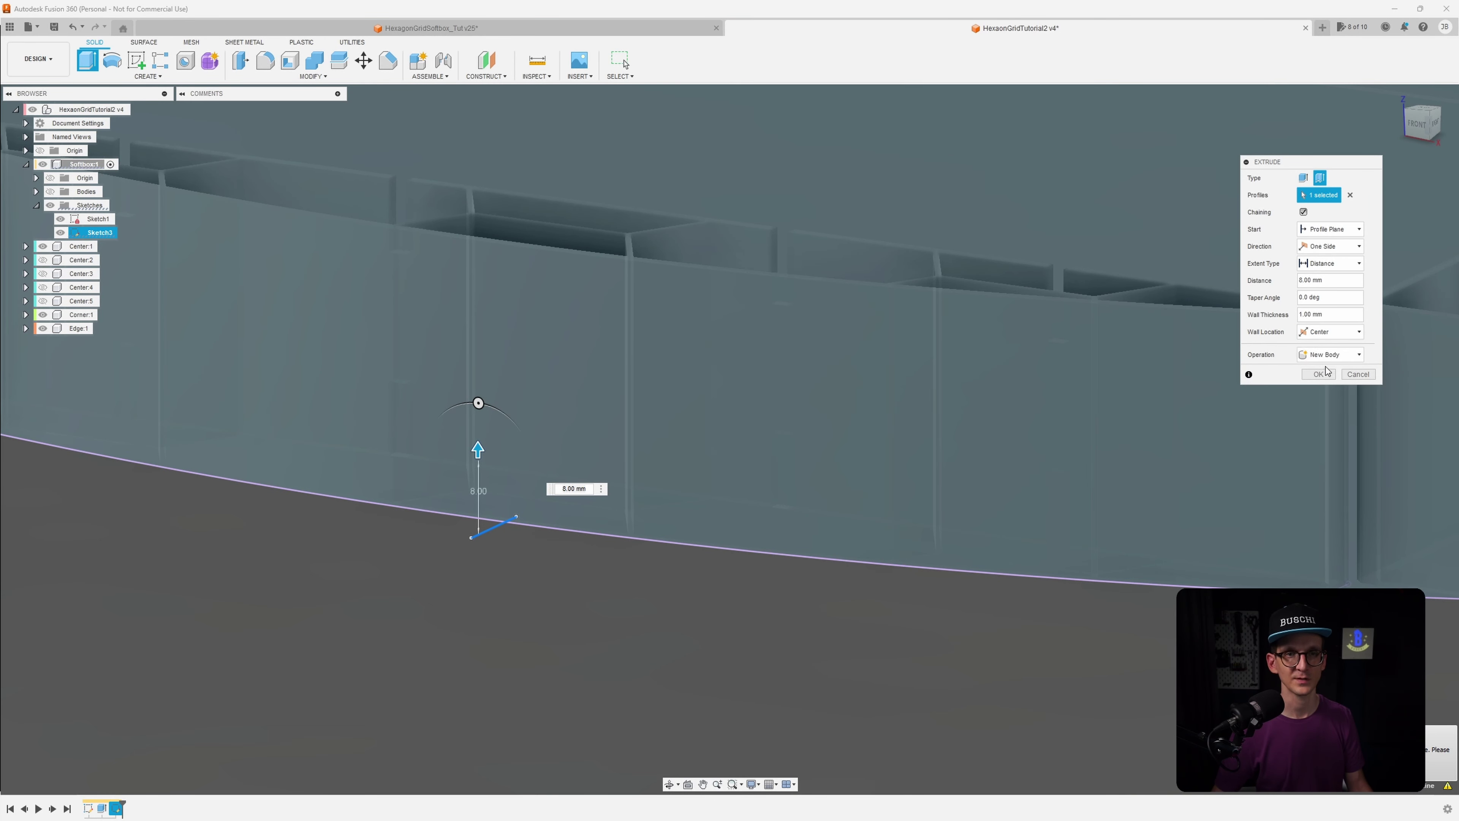
left_click(1312, 314)
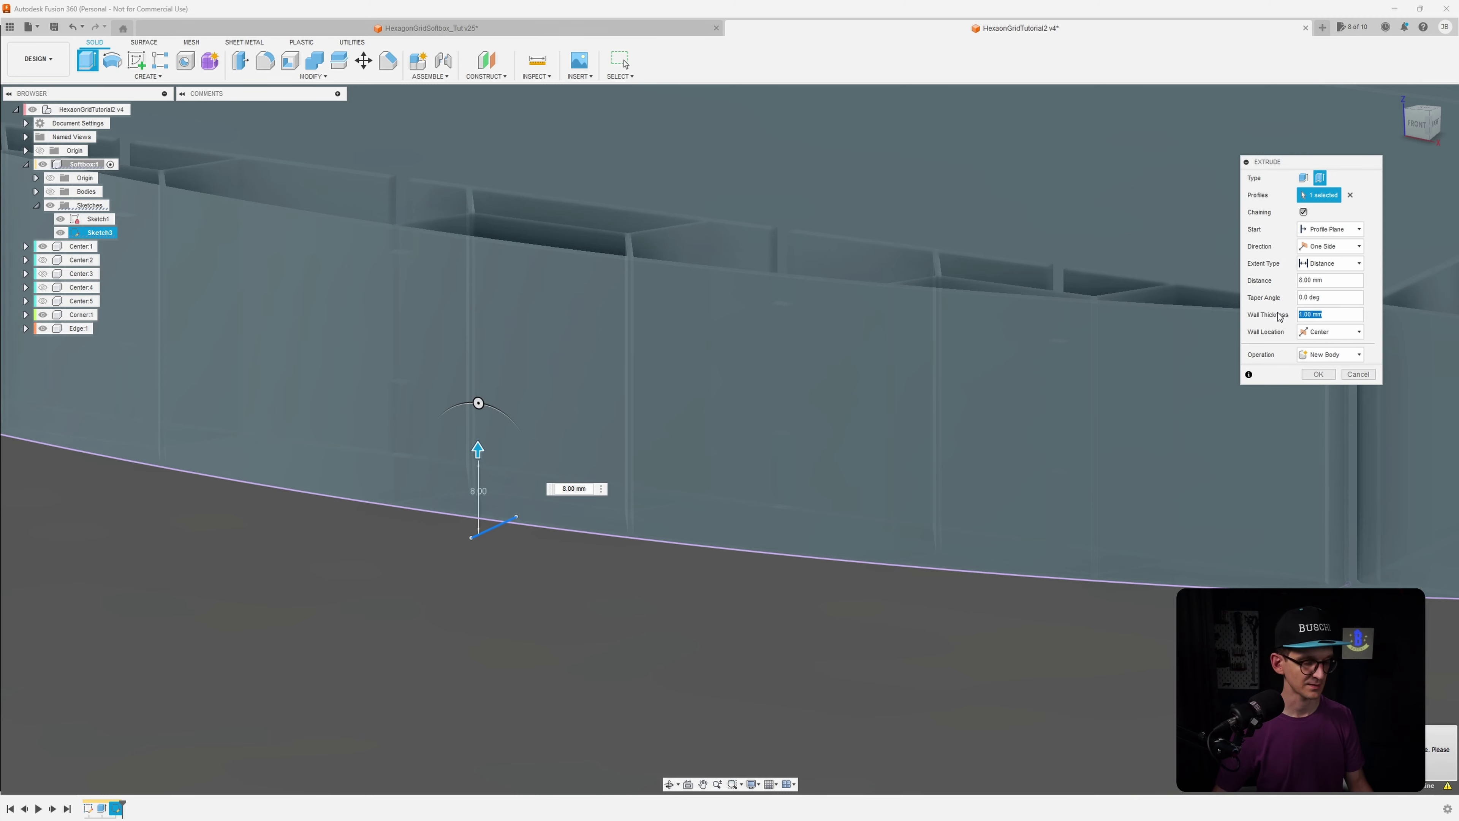
type("2")
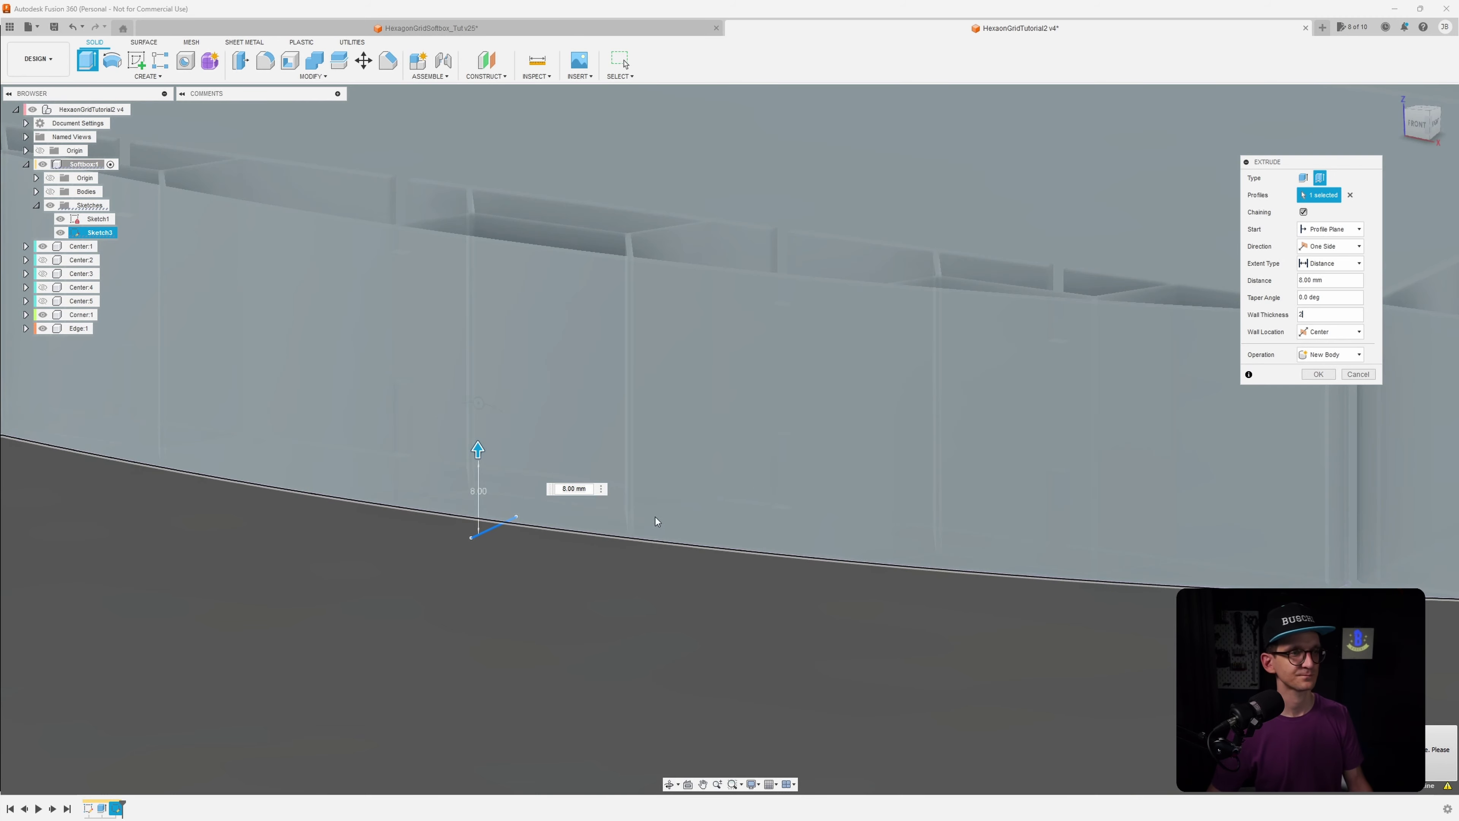
mouse_move(656, 522)
middle_mouse_down("shift")
mouse_move(667, 485)
mouse_move(663, 518)
middle_mouse_up("shift")
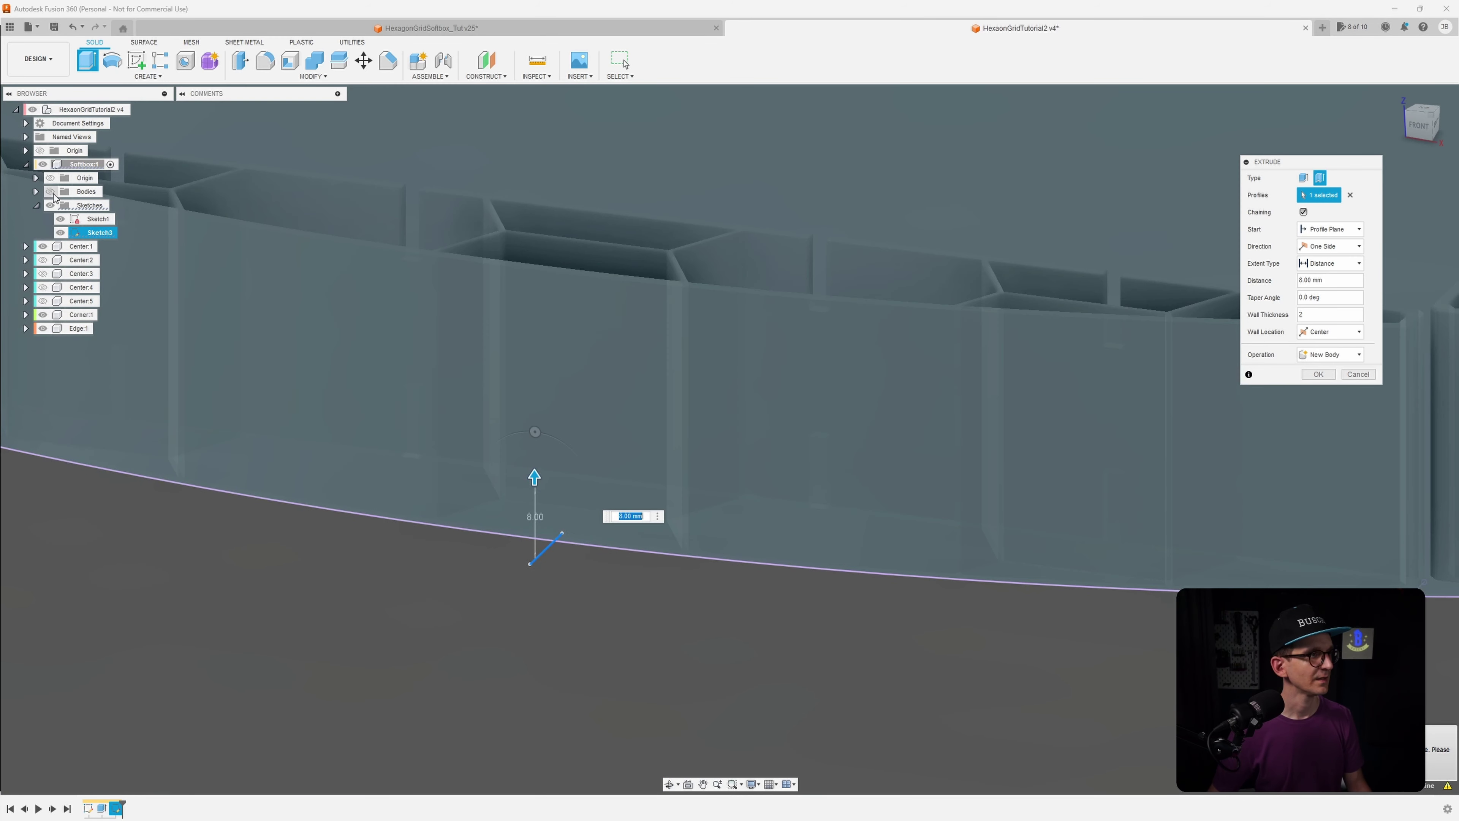
Show the Softbox component's bodies and complete the thin extrusion as a new body
left_click(50, 192)
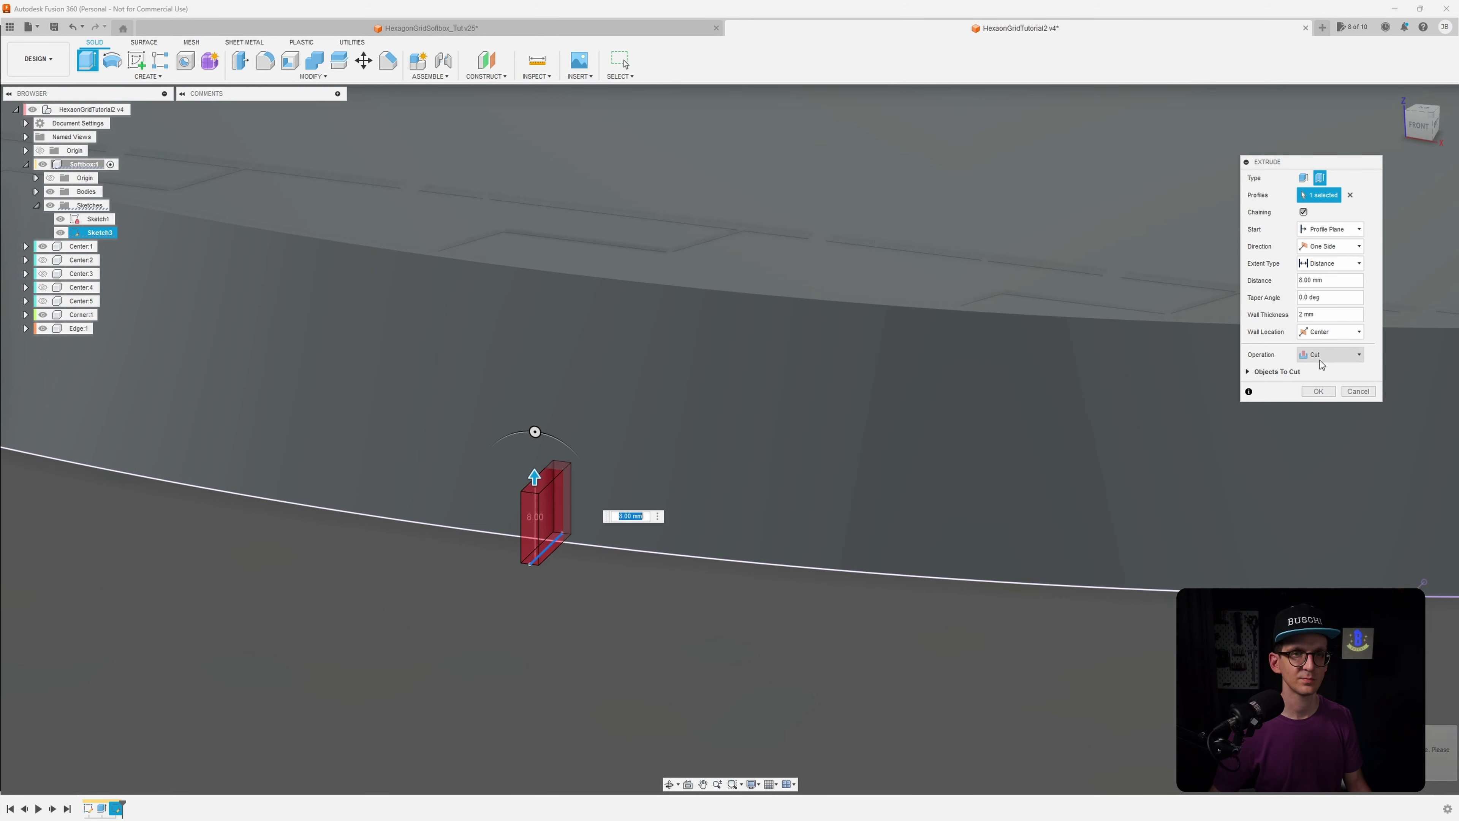
left_click(1330, 355)
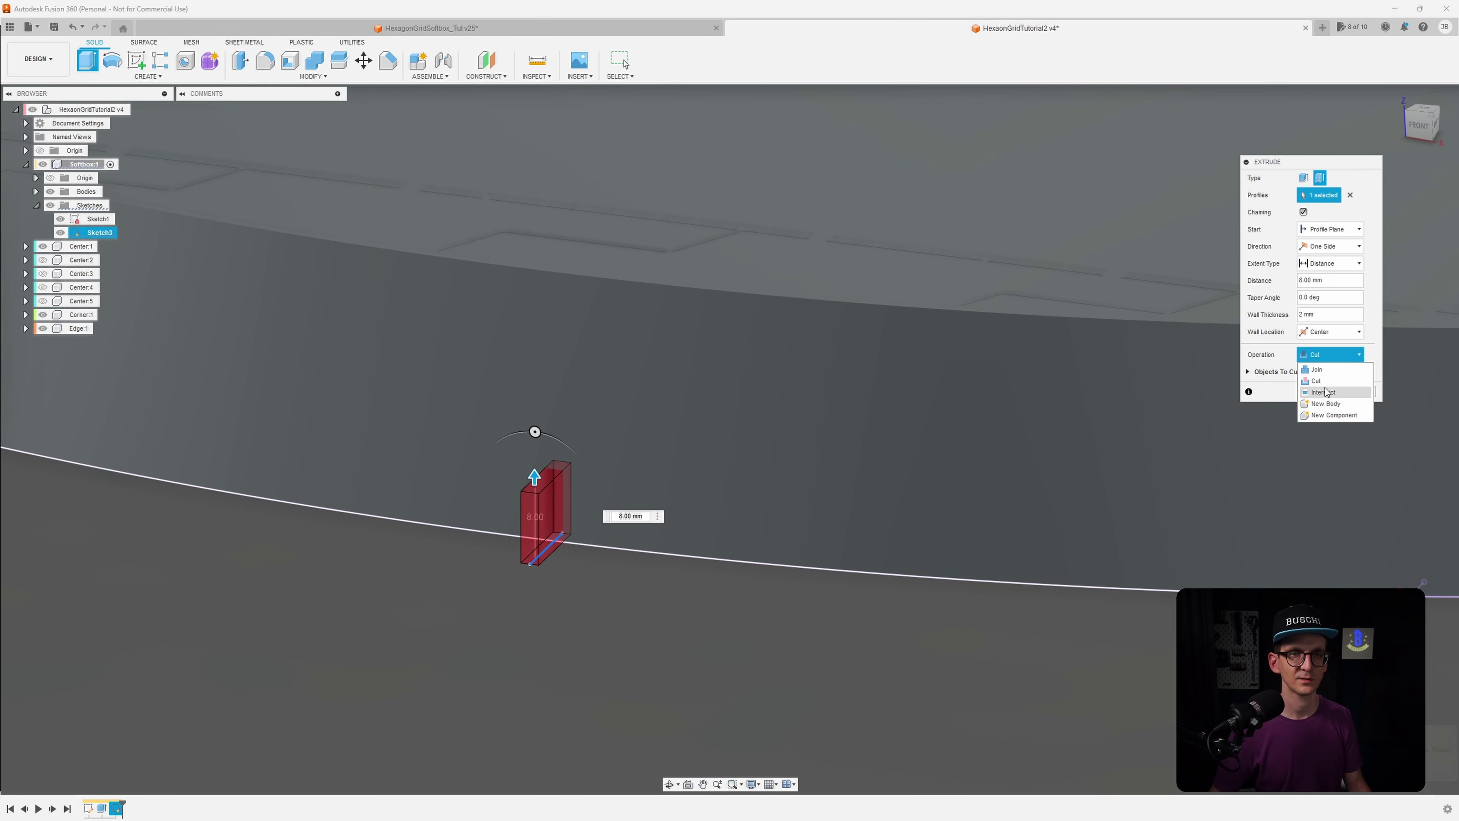
left_click(1326, 404)
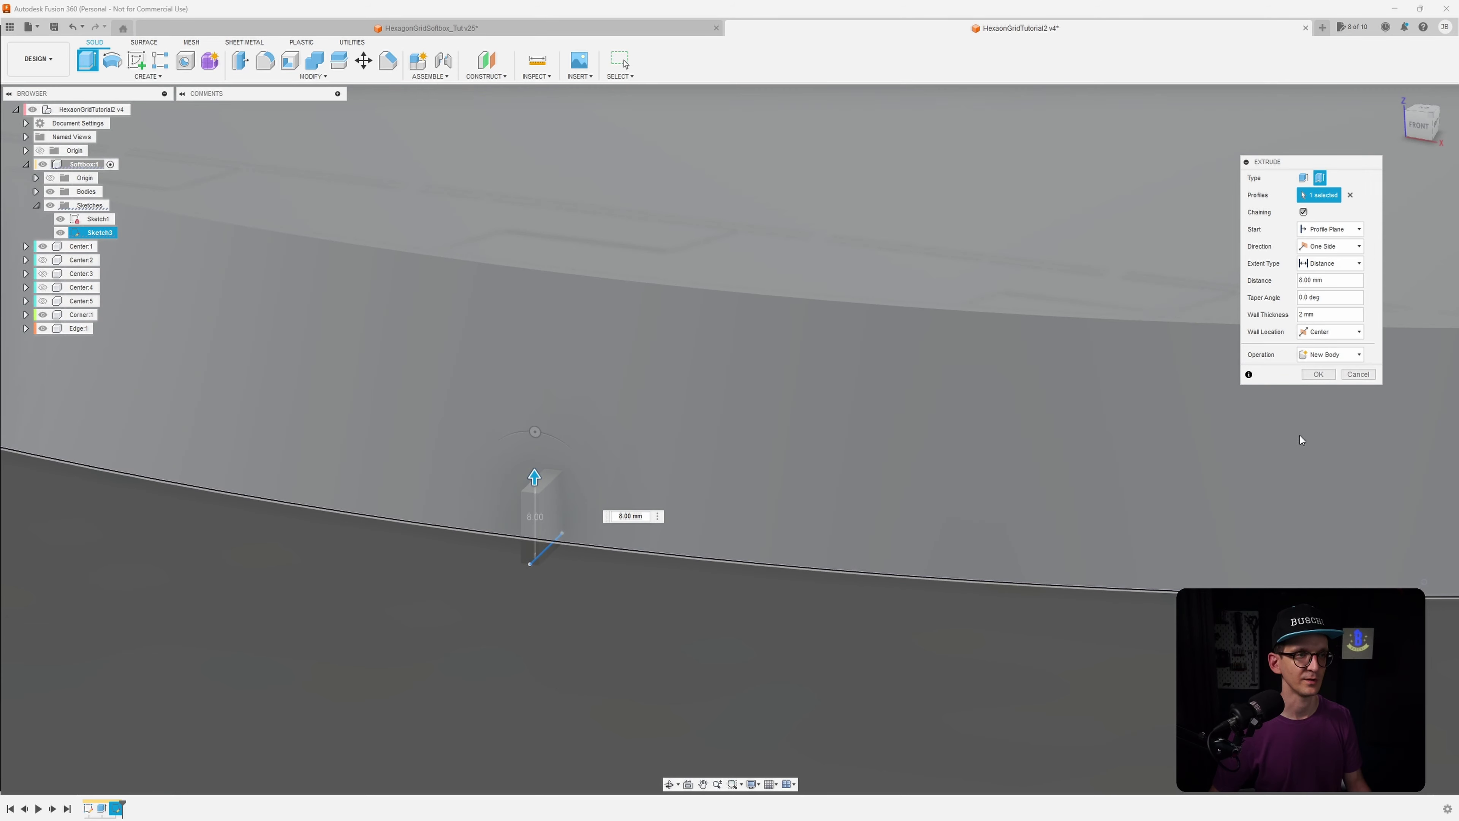
left_click(1318, 374)
Rename the Softbox component's first body to Softbox and the newly extruded body to Cutout
scroll(1014, 406, "down", 3)
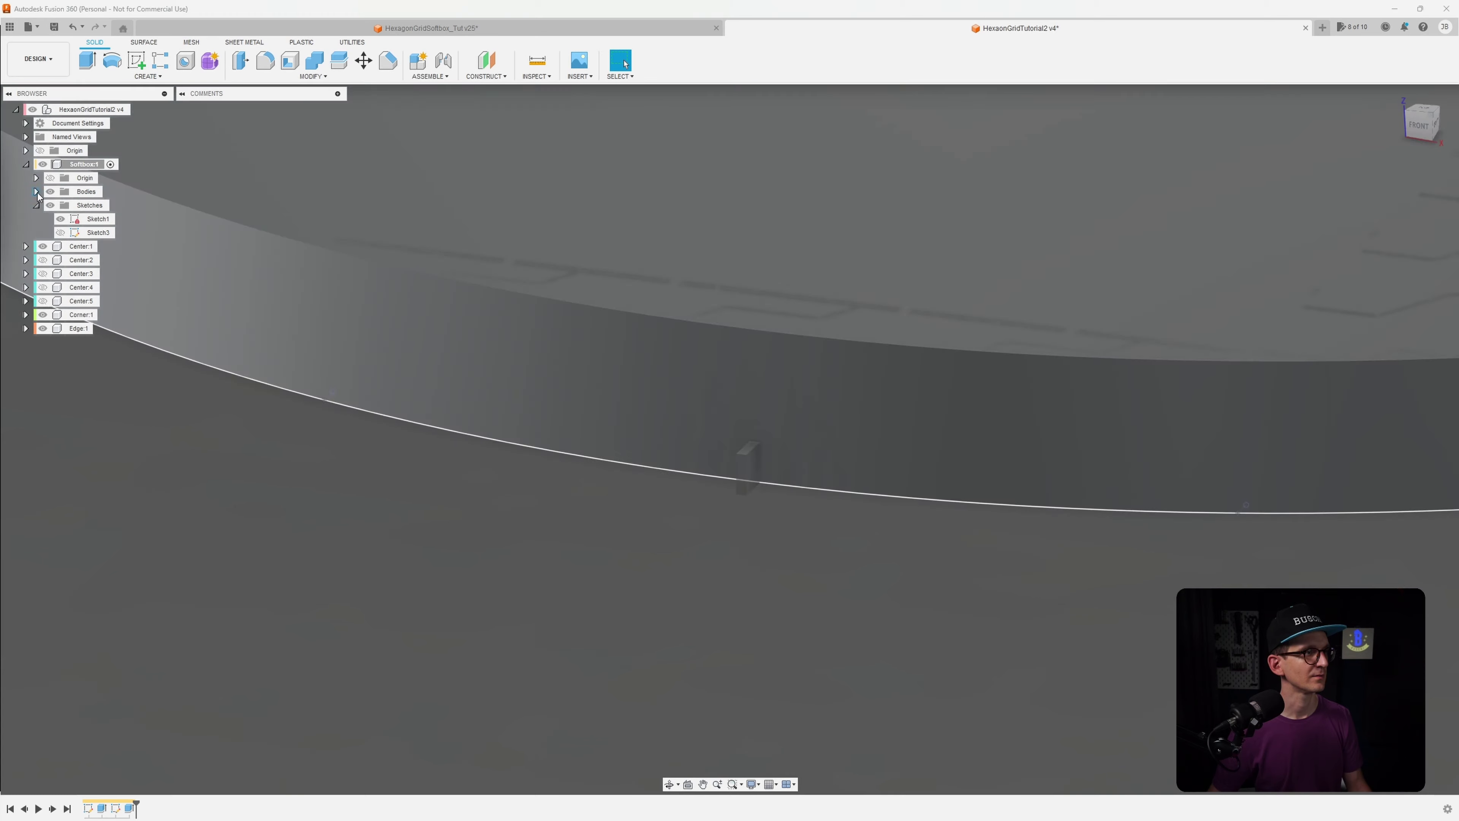
left_click(36, 192)
double_click(98, 204)
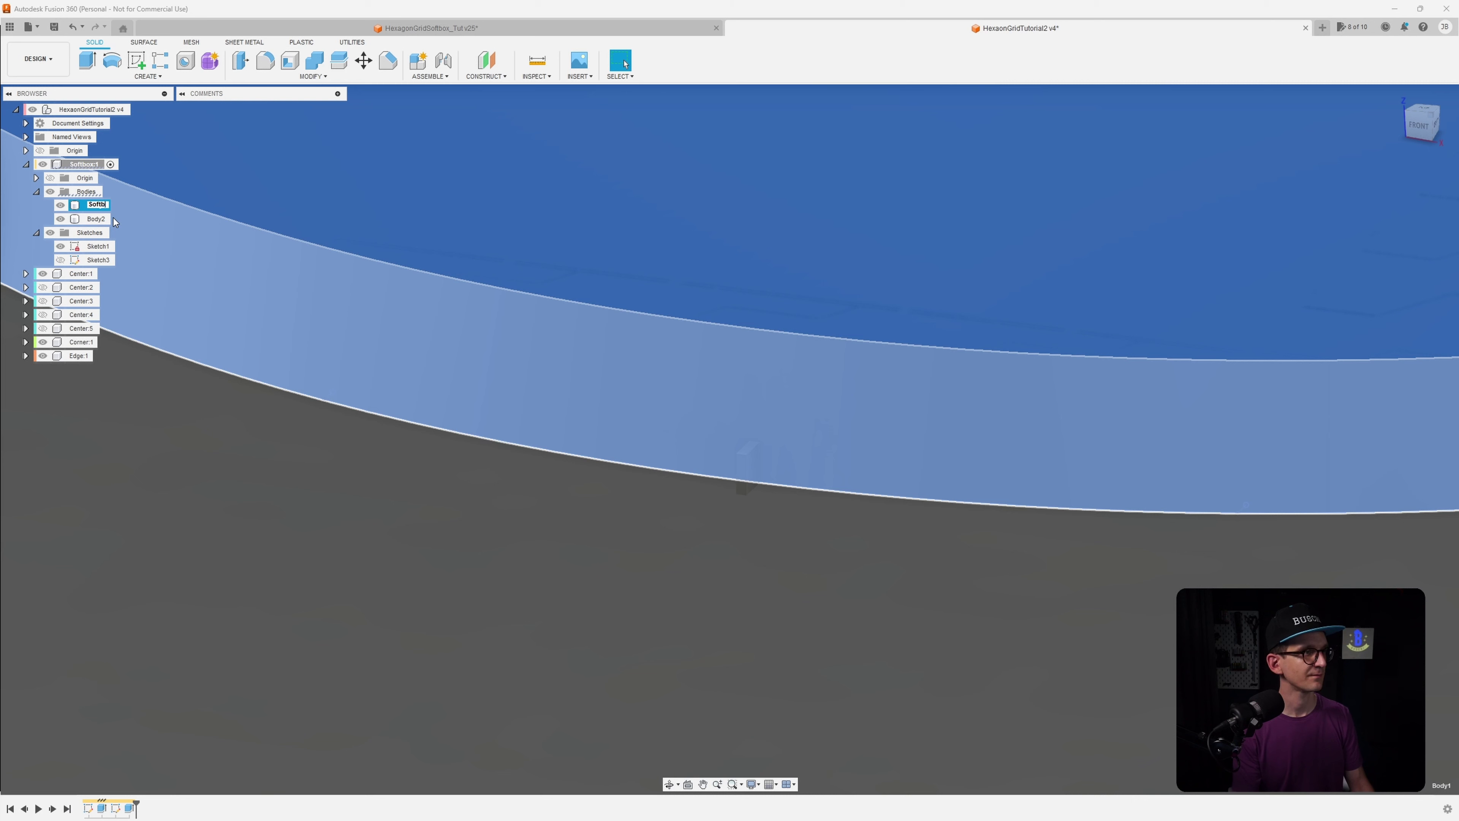
double_click(99, 219)
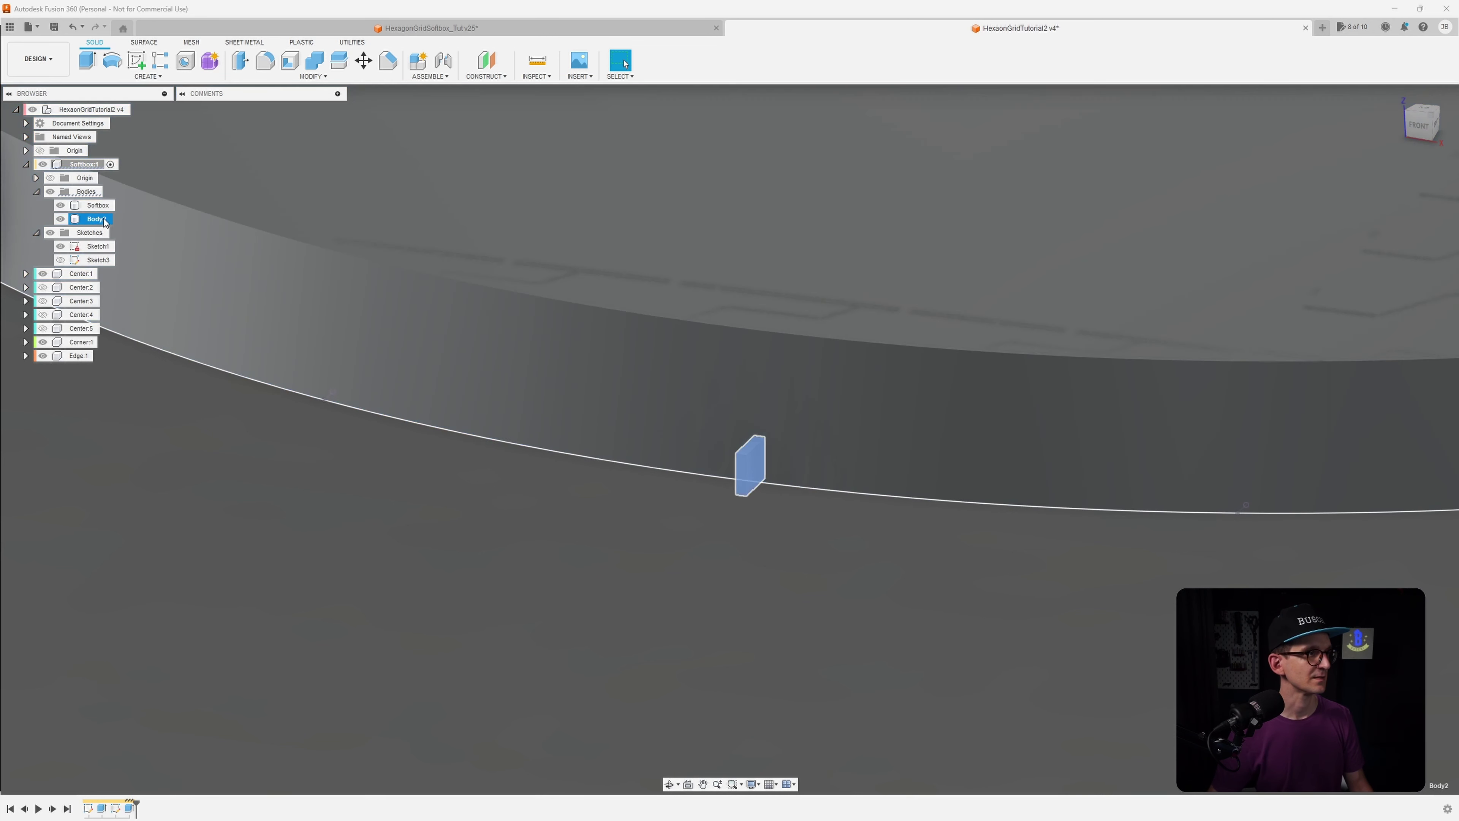
type("Cu")
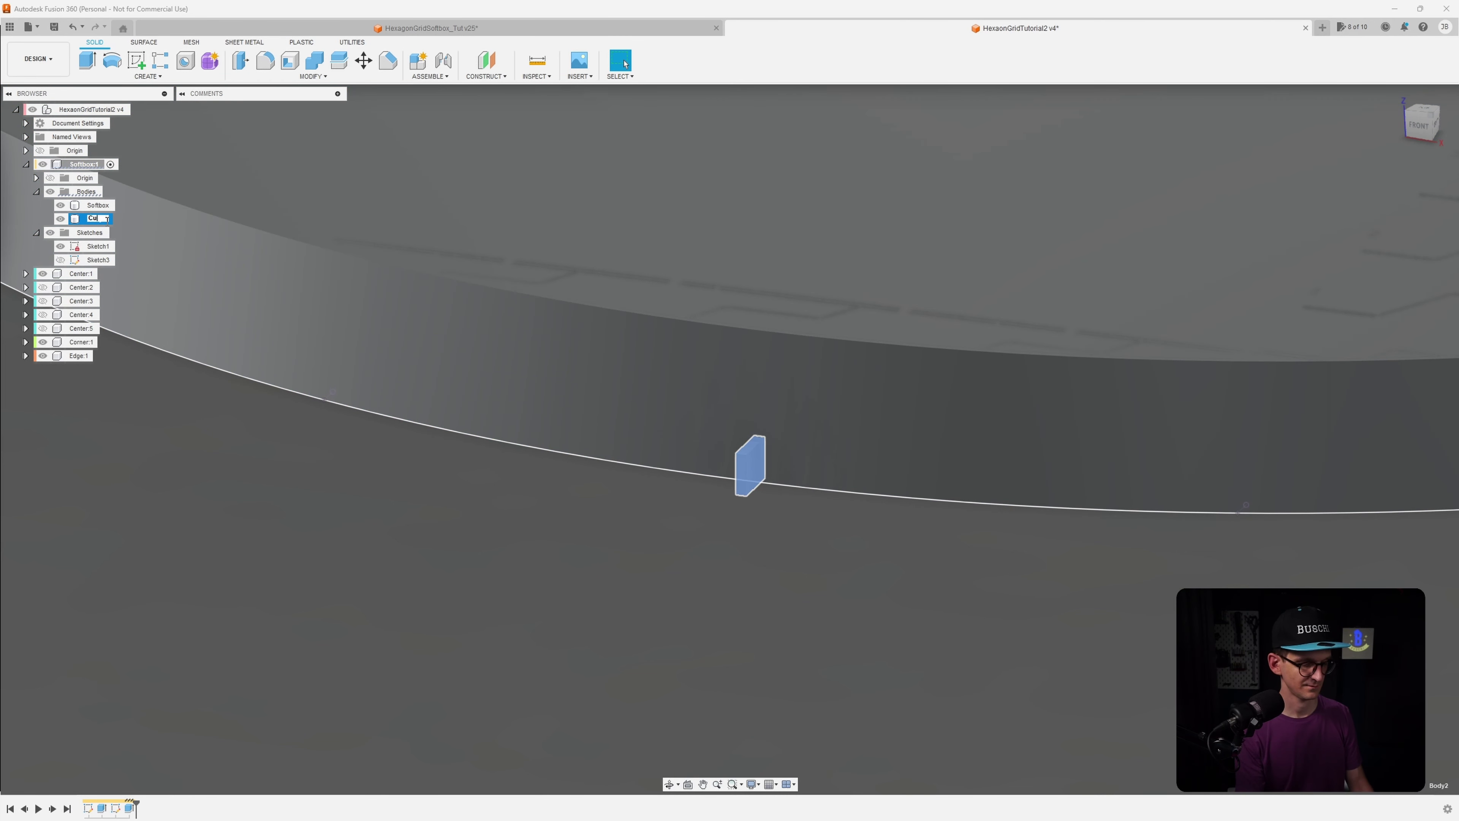
type("tout")
key("Return")
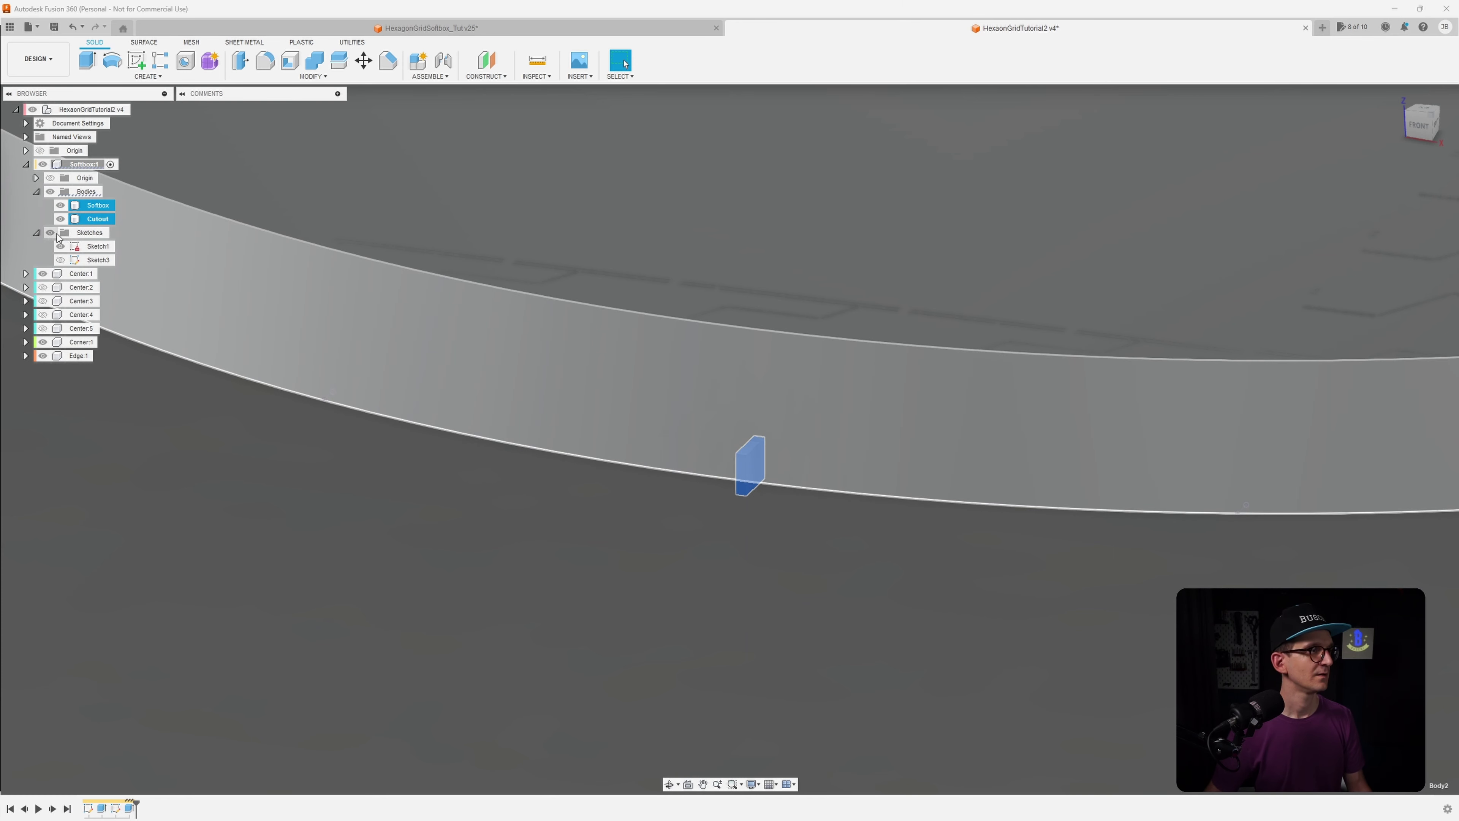
Collapse and hide the Softbox component's sketches and hide its Softbox body, keeping the Cutout body shown
left_click(36, 233)
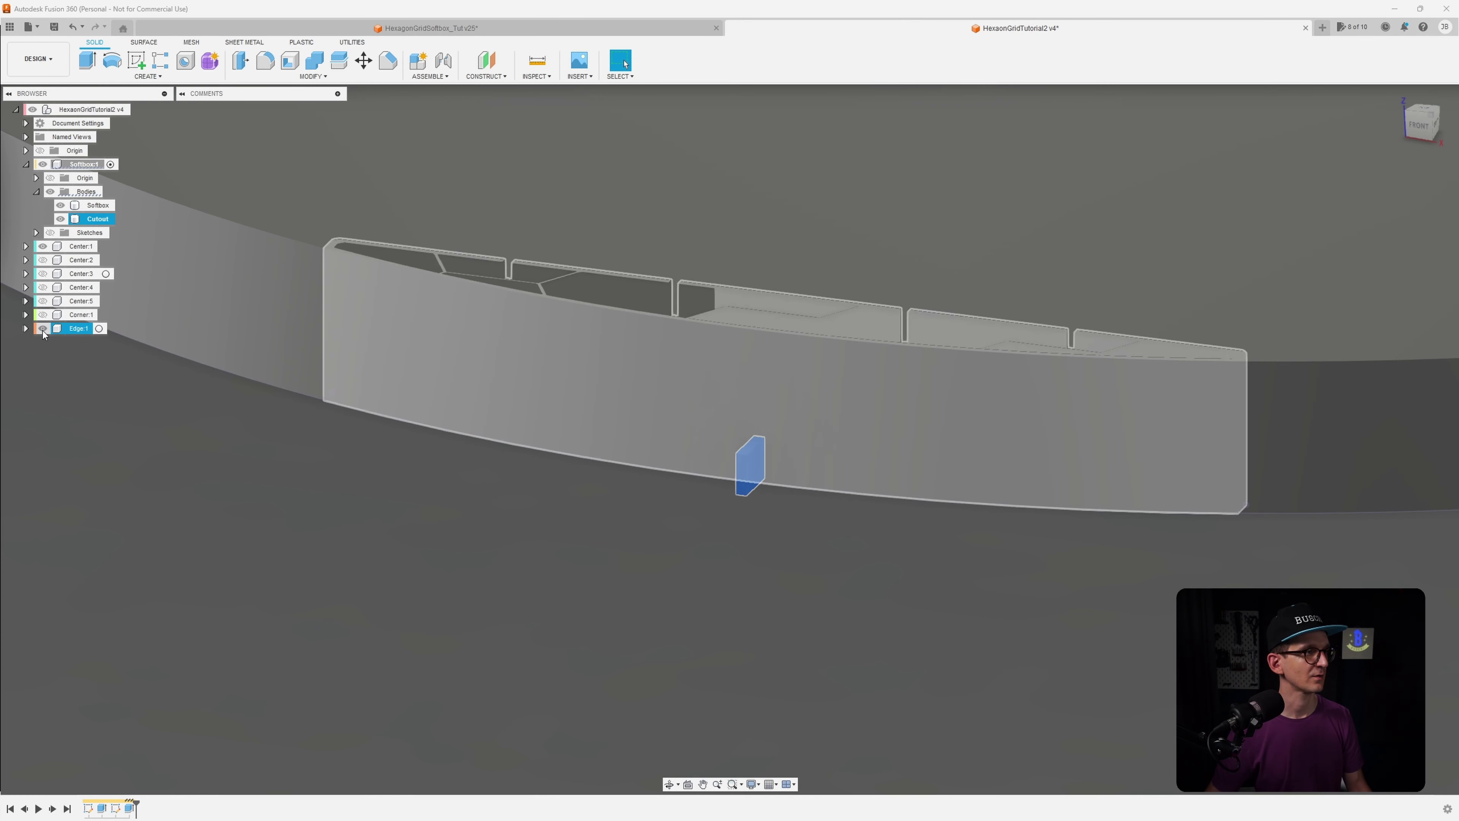
left_click(61, 207, "ctrl")
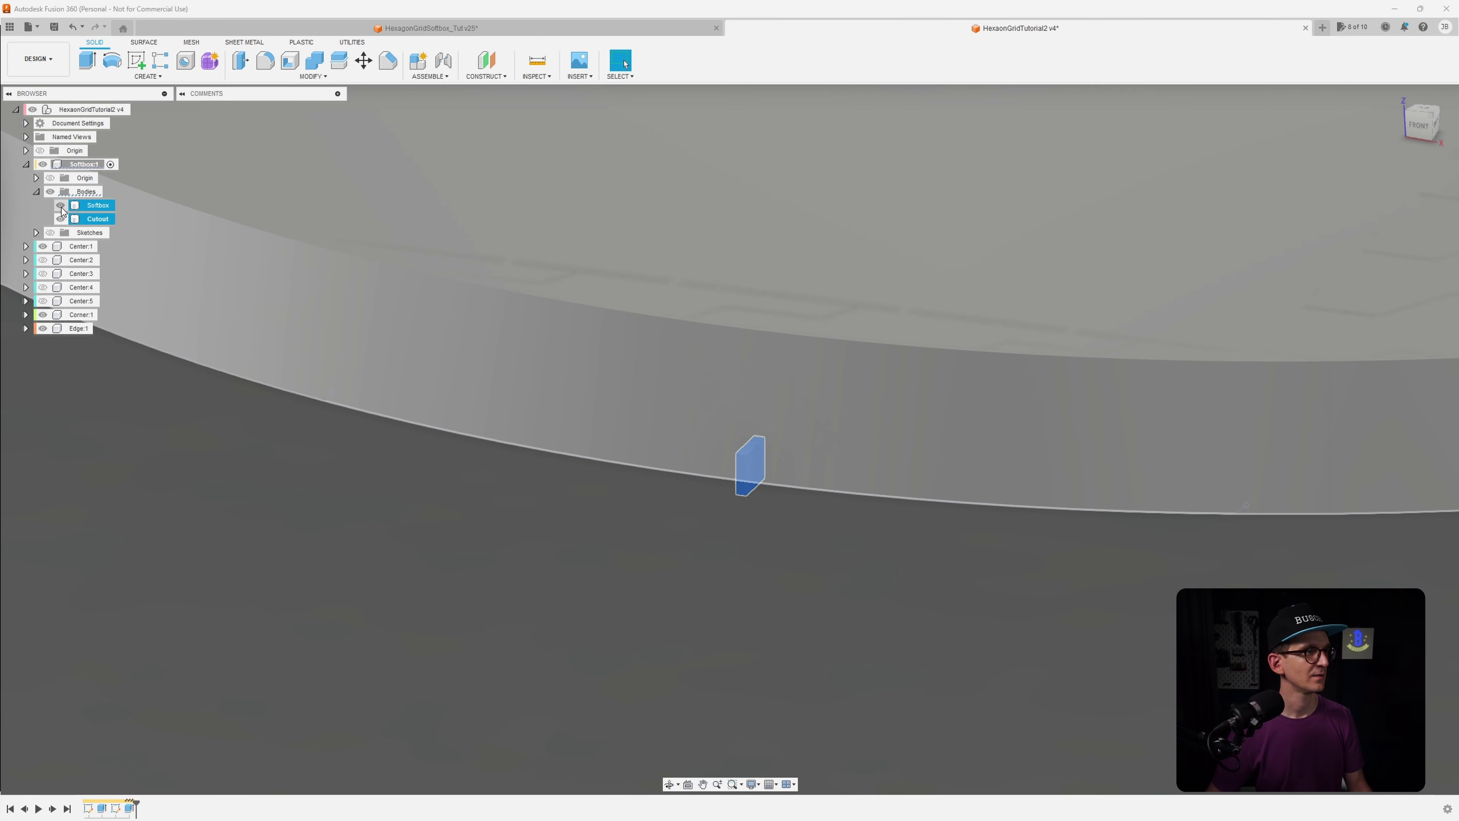
left_click(61, 205)
middle_click_drag(367, 334, 402, 369, "shift")
scroll(475, 429, "down", 5)
scroll(513, 490, "up", 3)
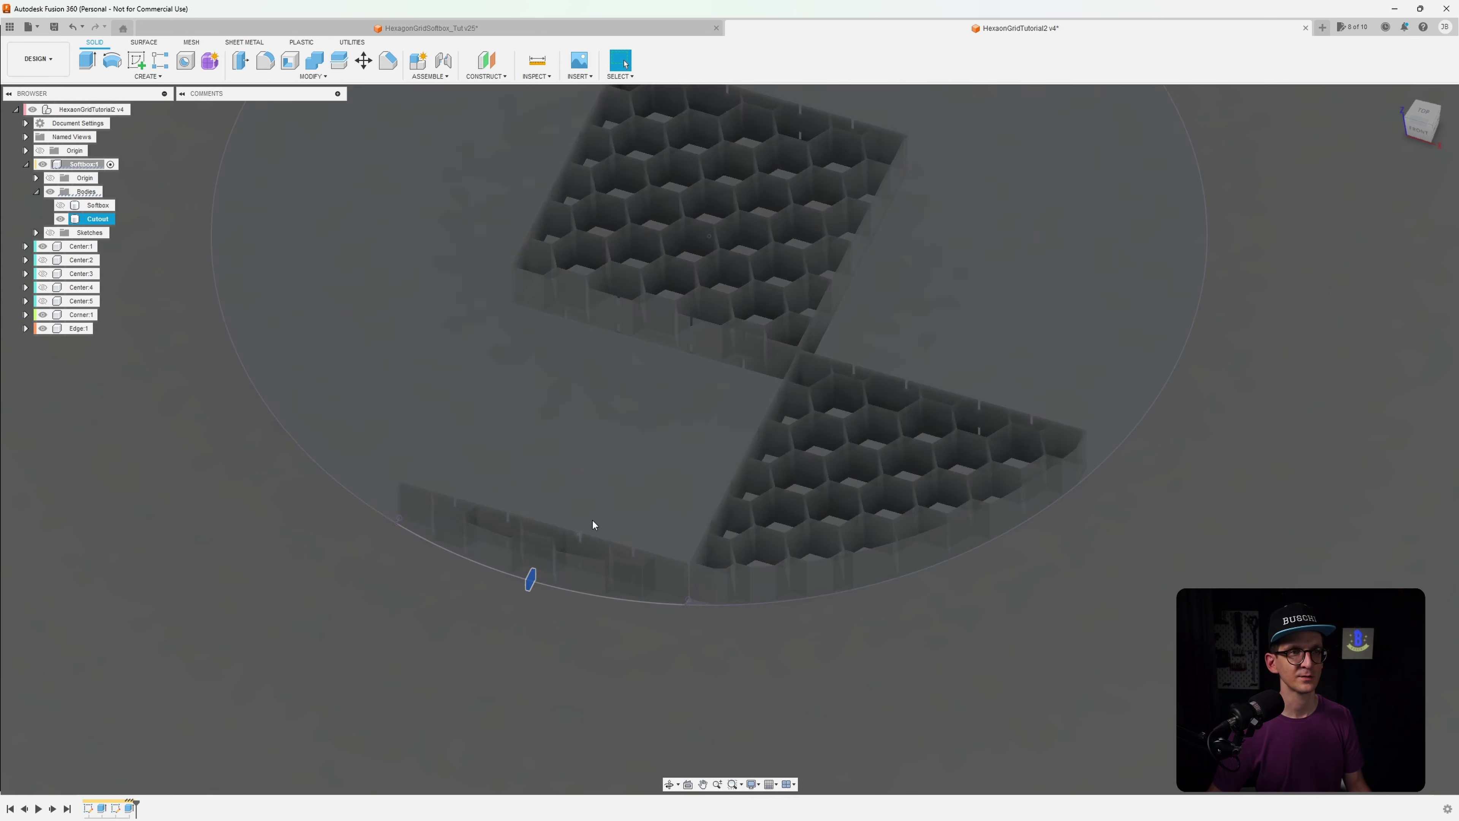
middle_click_drag(593, 521, 606, 558, "shift")
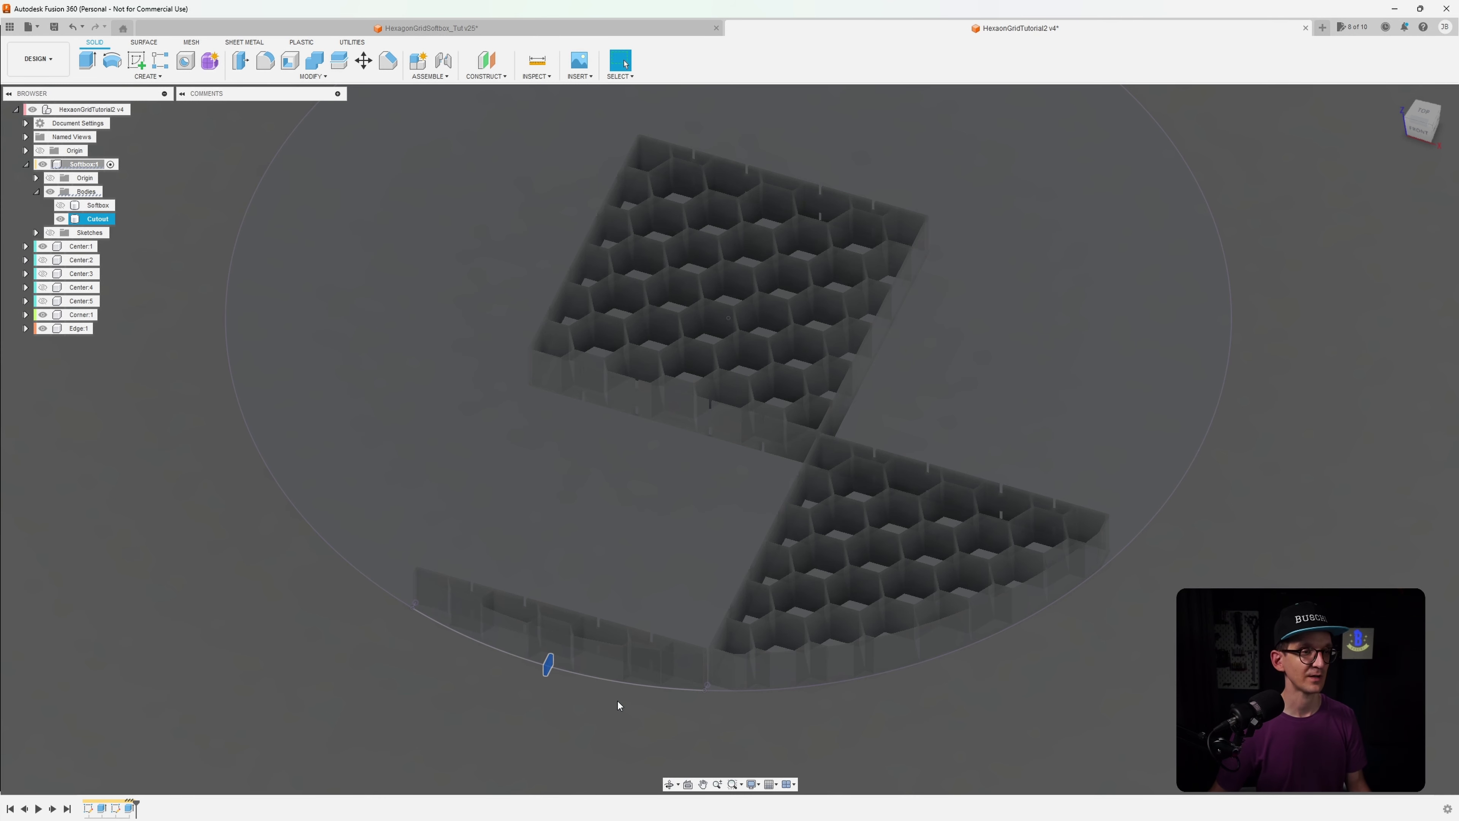
Start a circular pattern of the Cutout body around the vertical axis through the origin, with full distribution
middle_click_drag(618, 701, 617, 669, "shift")
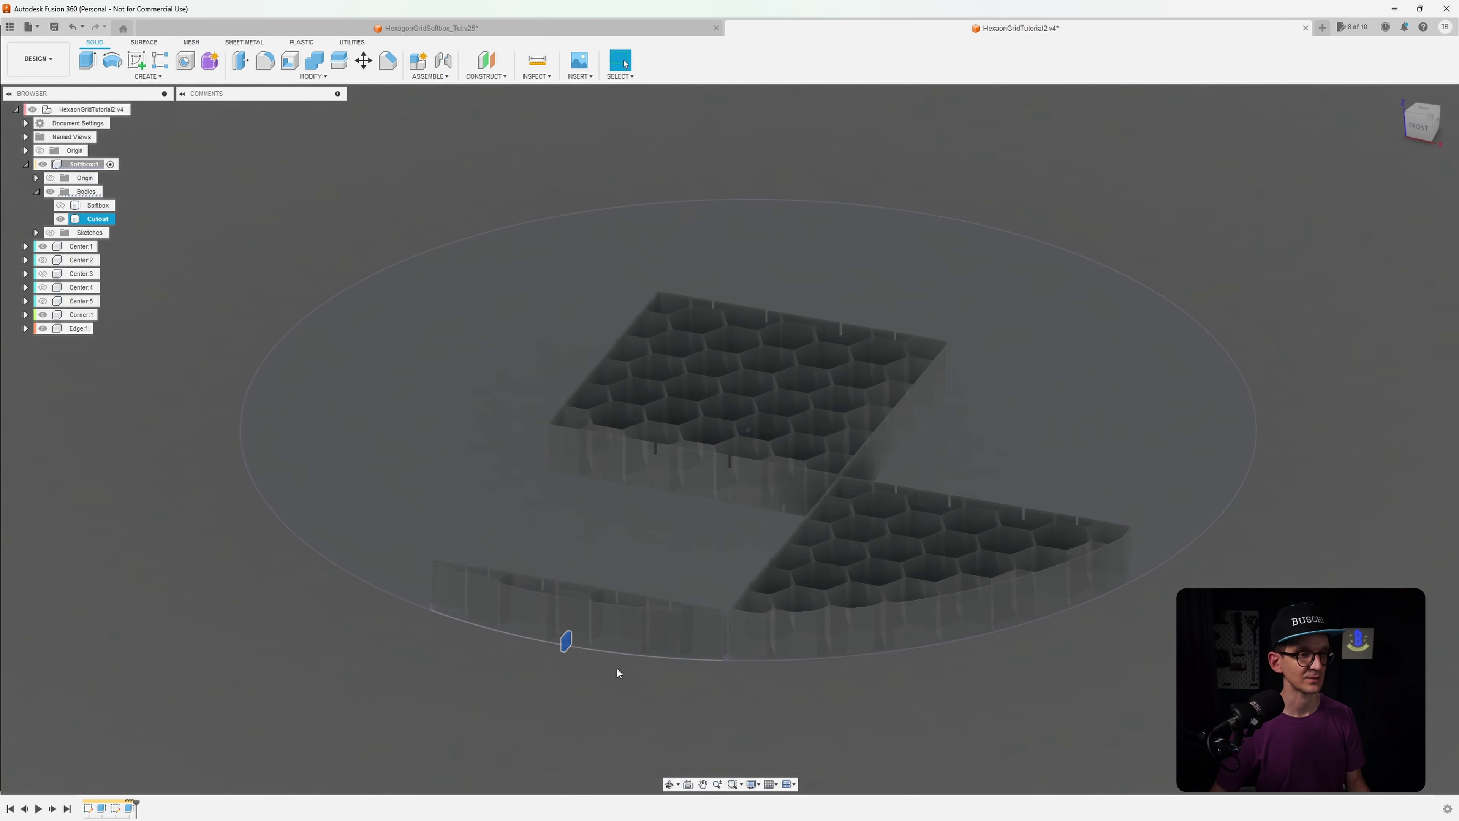
scroll(617, 668, "up", 3)
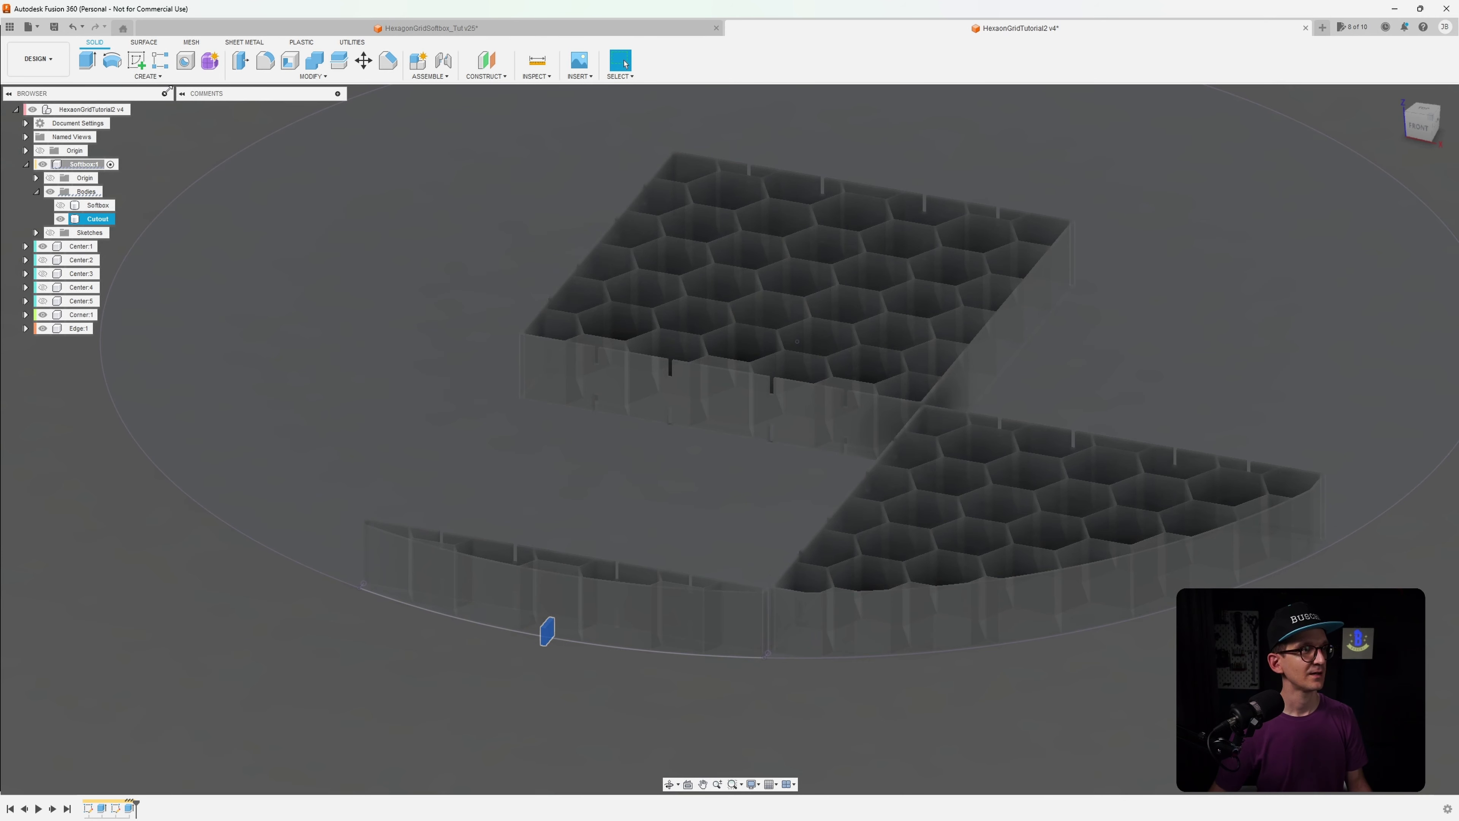
left_click(162, 79)
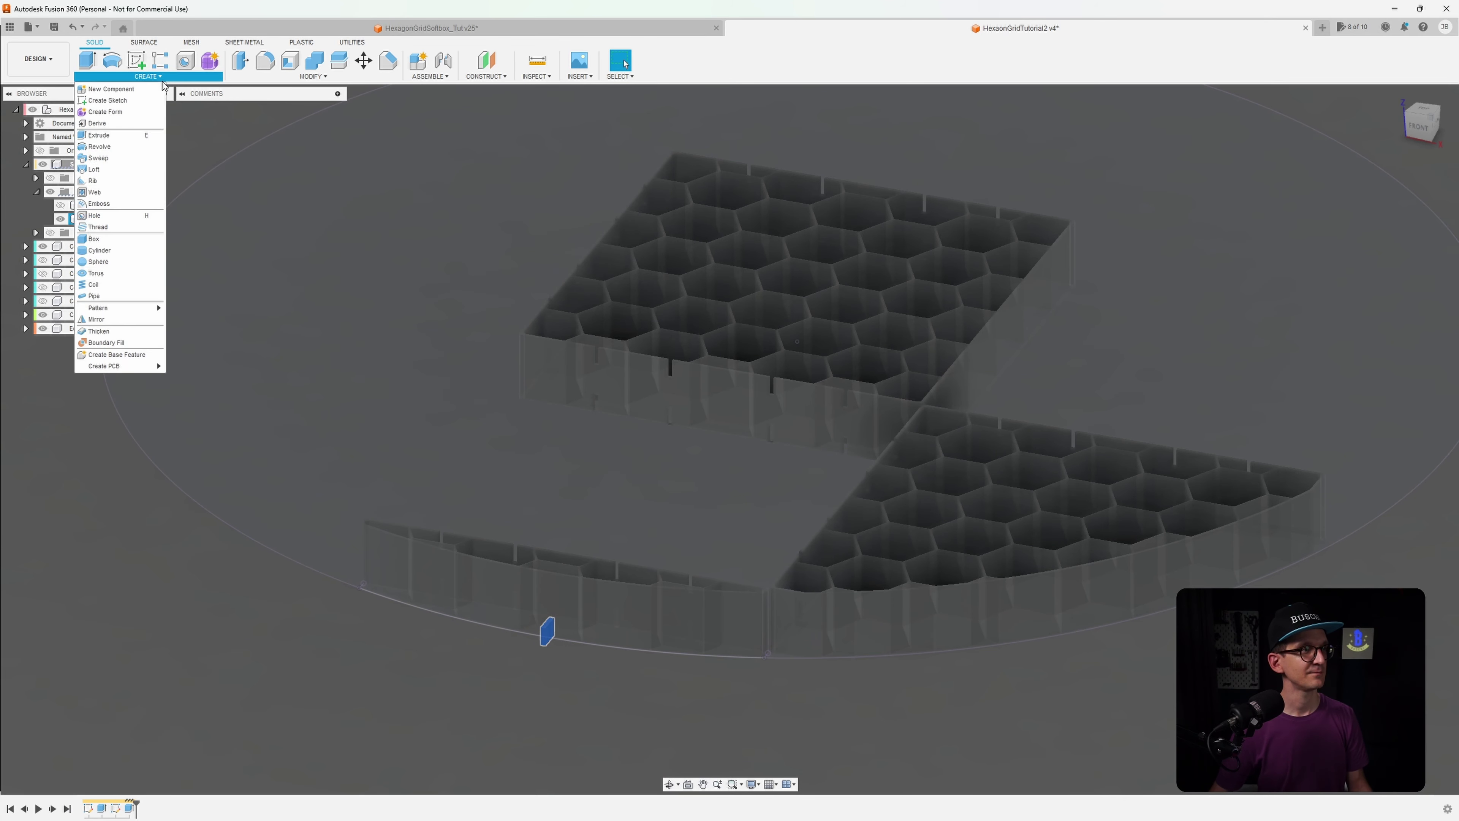
mouse_move(168, 309)
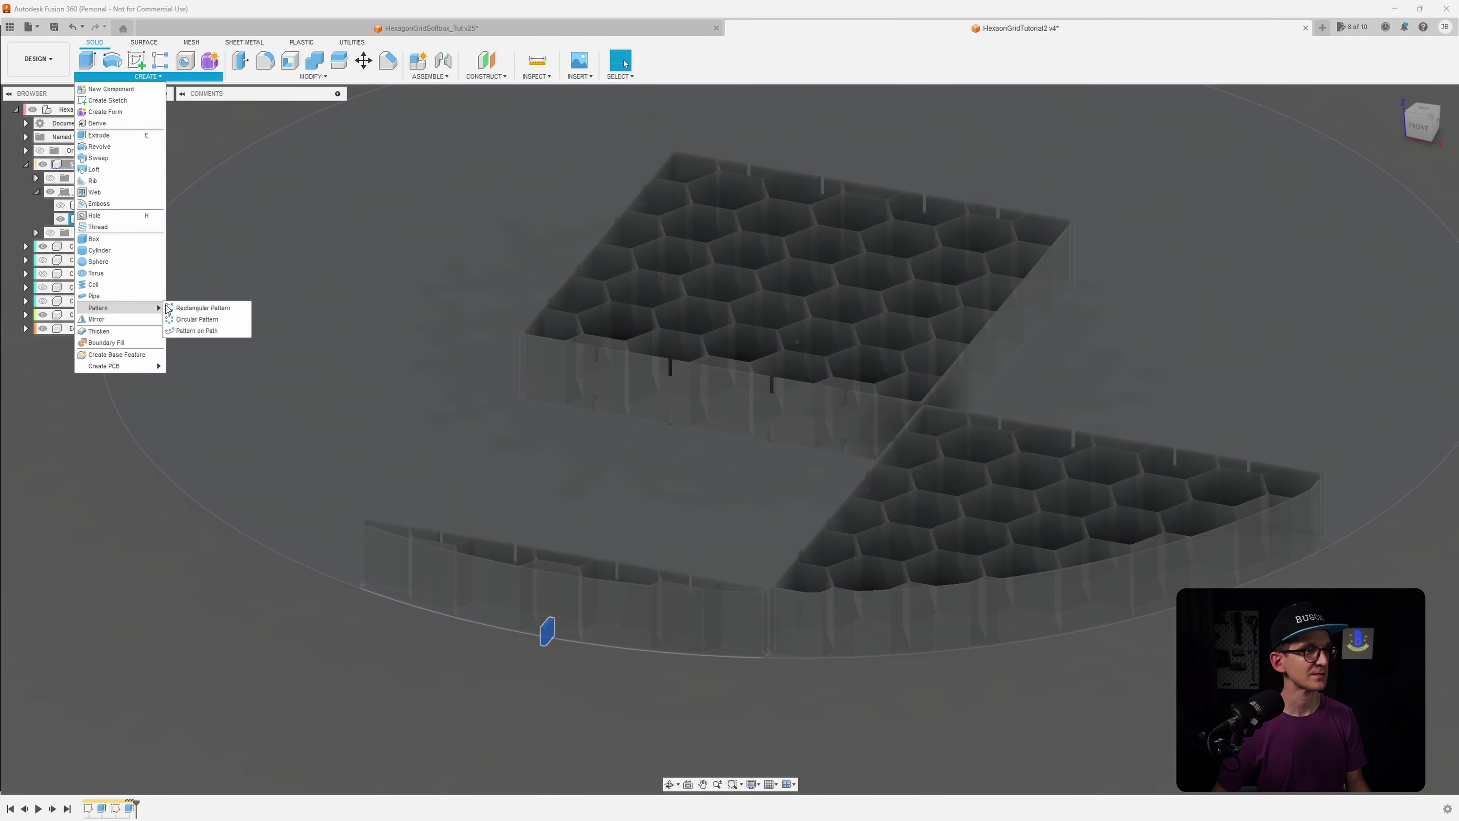
left_click(195, 321)
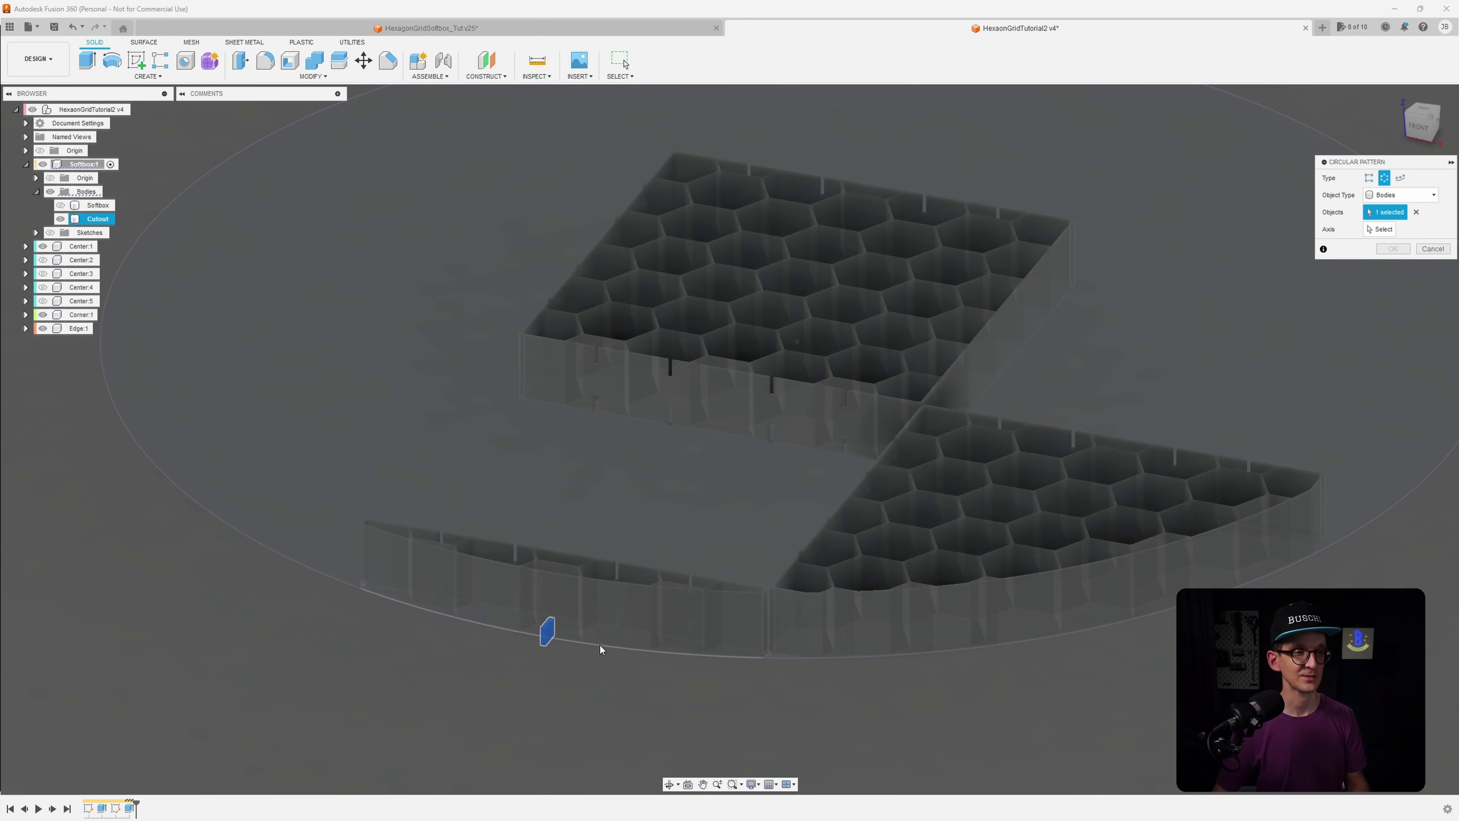
left_click(548, 637)
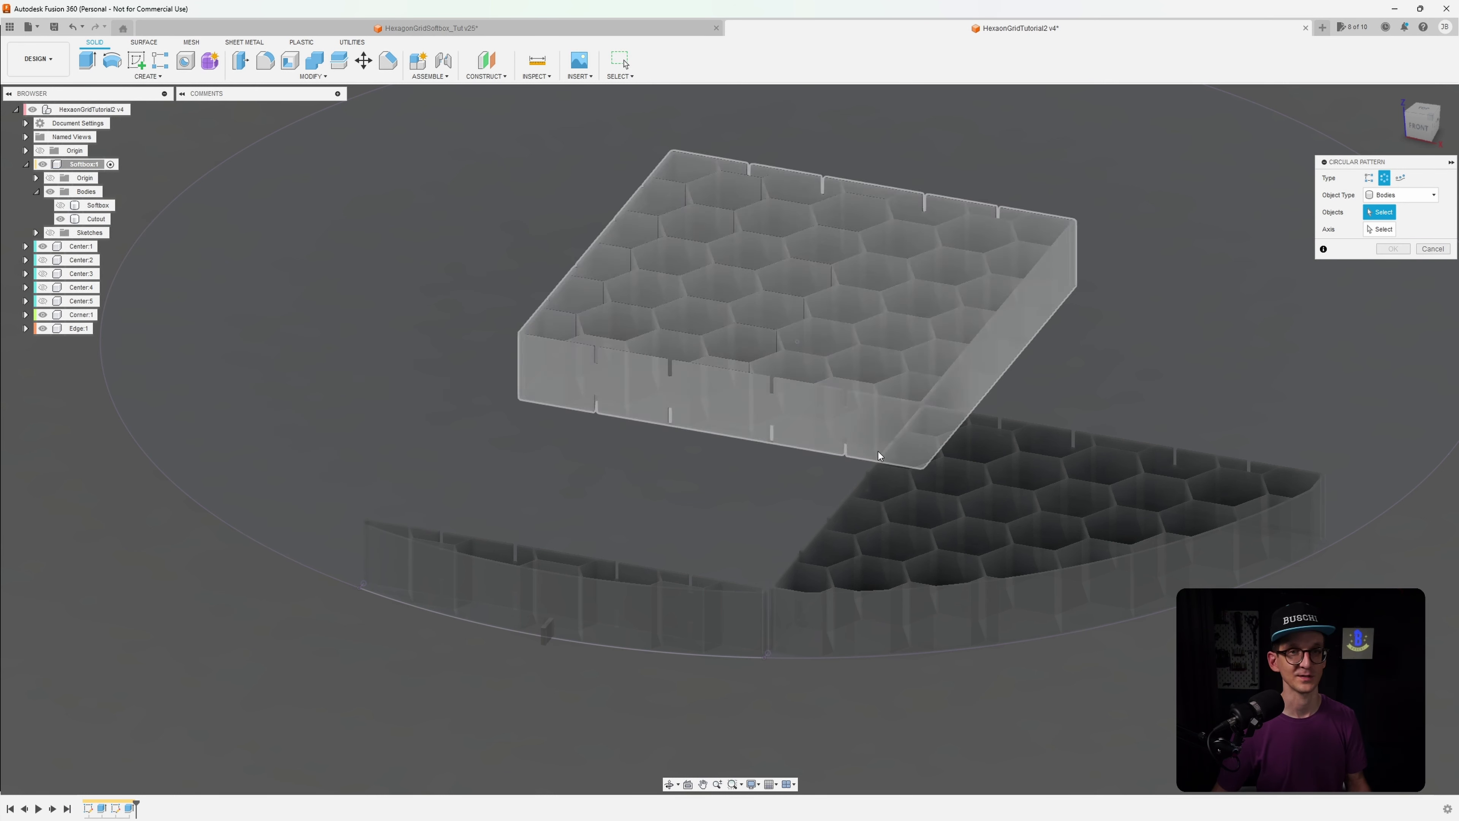
left_click(547, 631)
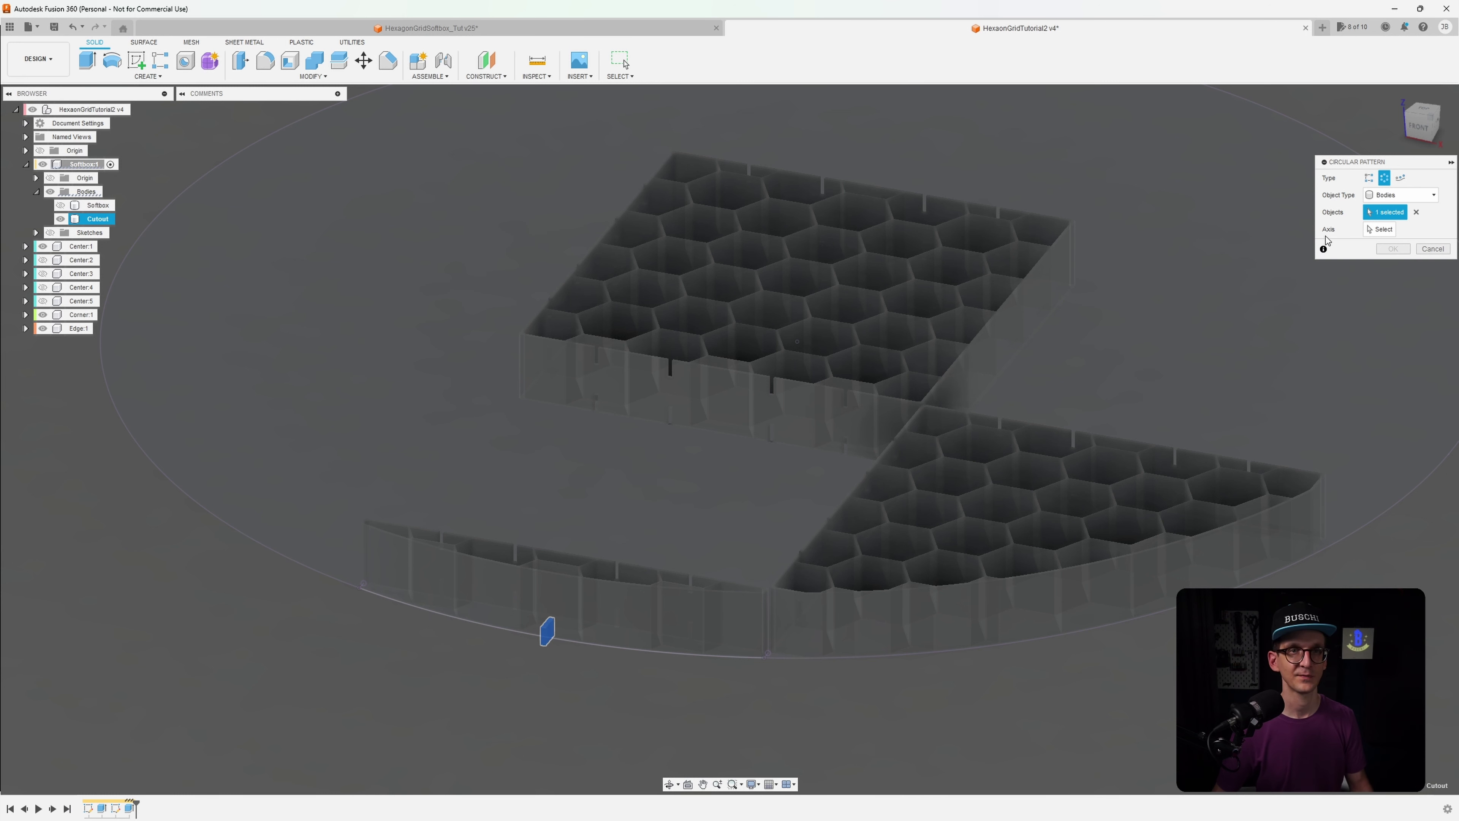
left_click(1396, 232)
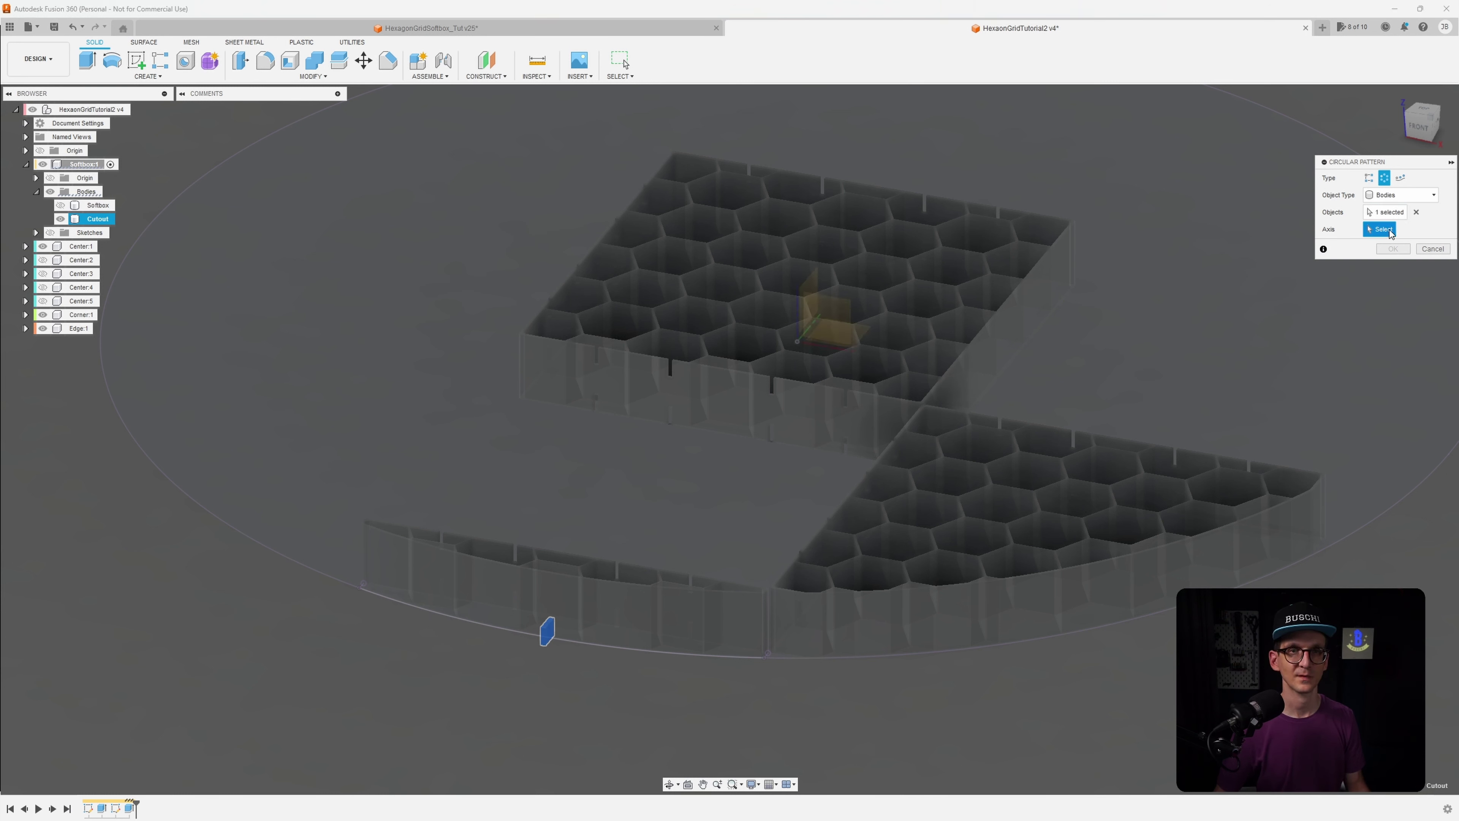
left_click(798, 310)
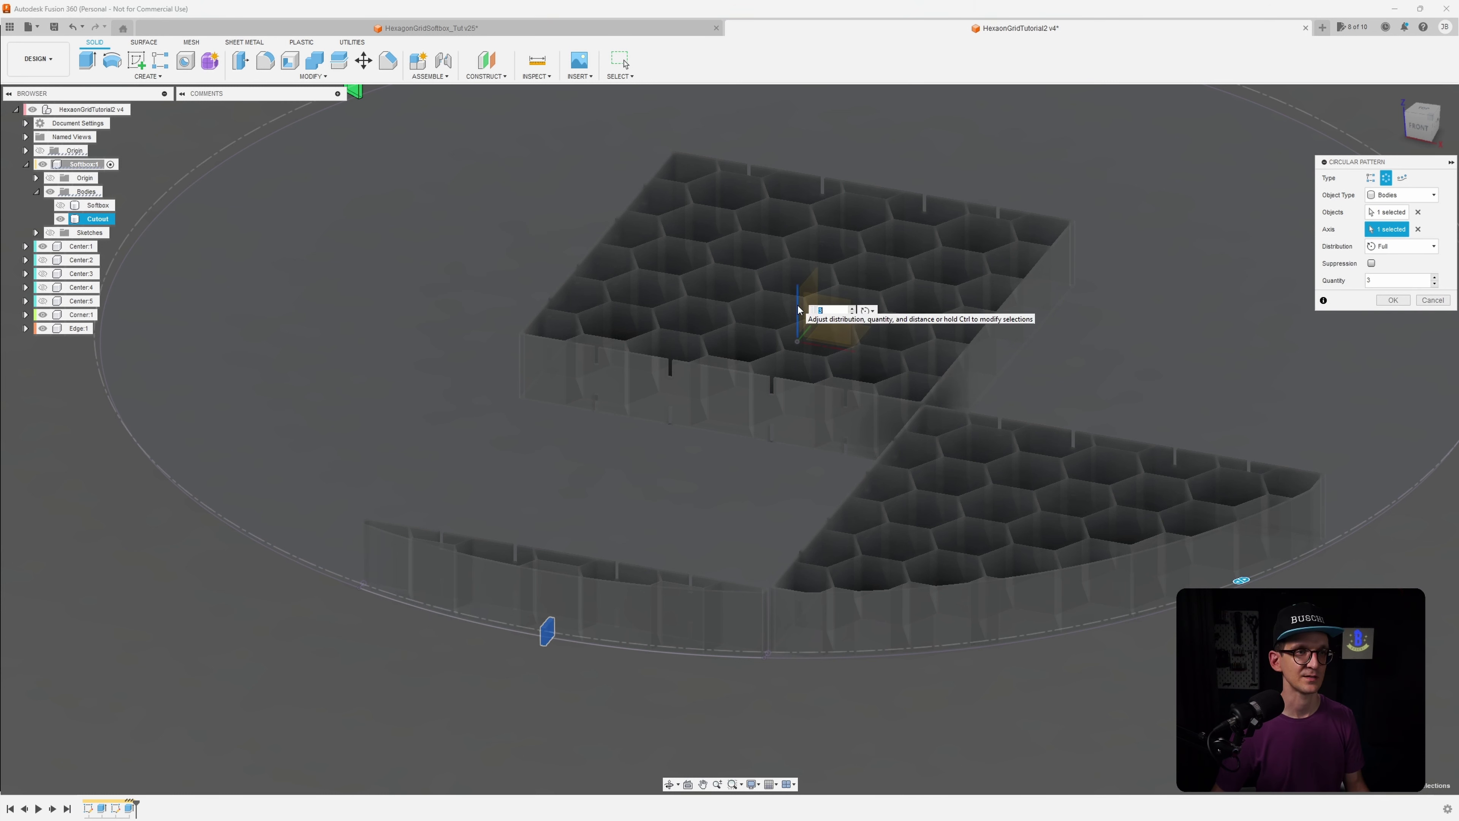
Try quantities of 12 and 24 for the circular pattern of the Cutout body
scroll(795, 327, "down", 5)
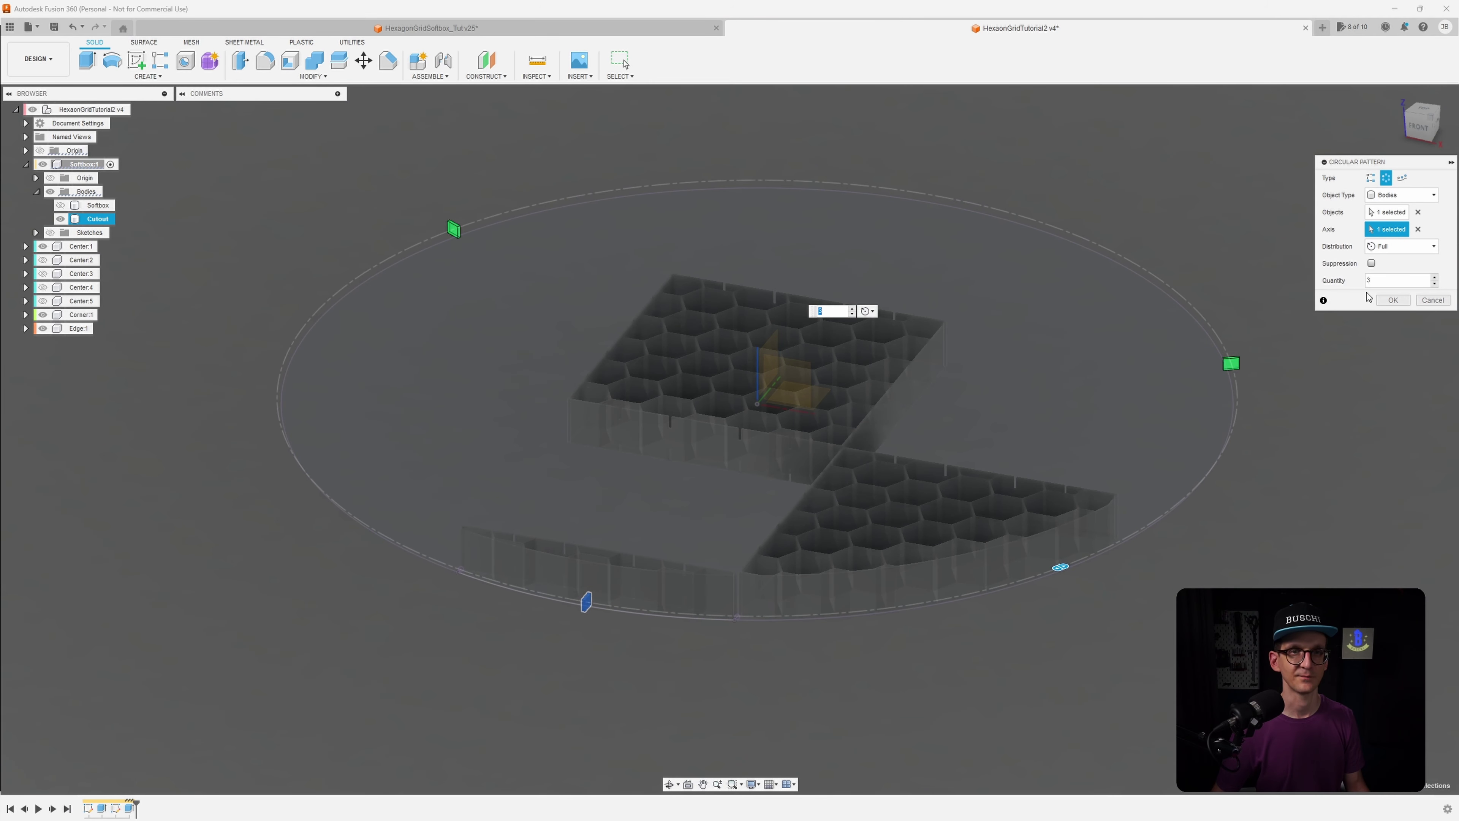
left_click(1330, 280)
type("12")
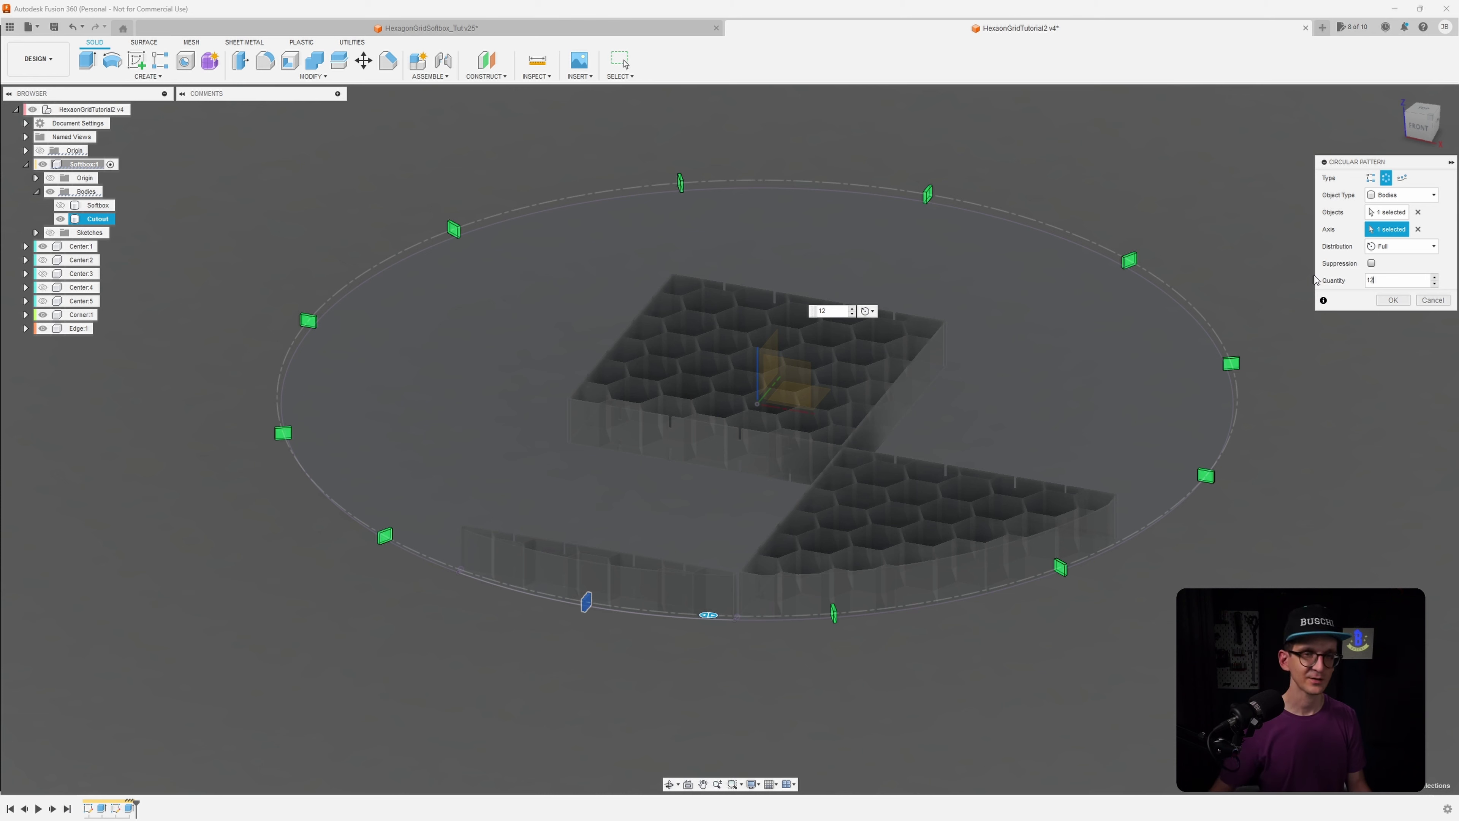
left_click(1329, 280)
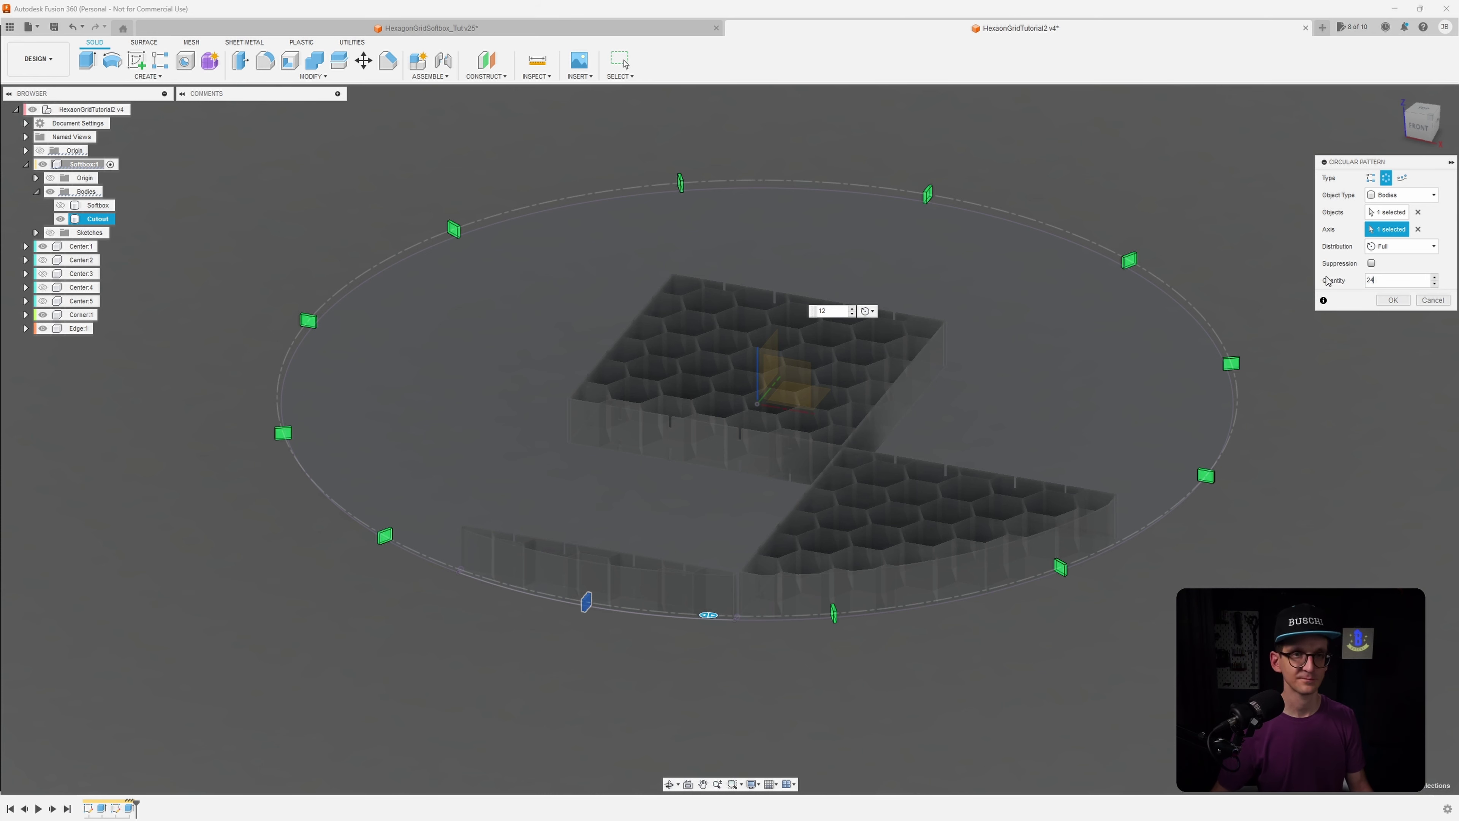
key("Return")
Inspect the cutout spacing along the edge and corner tiles' curved walls and try a pattern quantity of 30
scroll(776, 675, "up", 10)
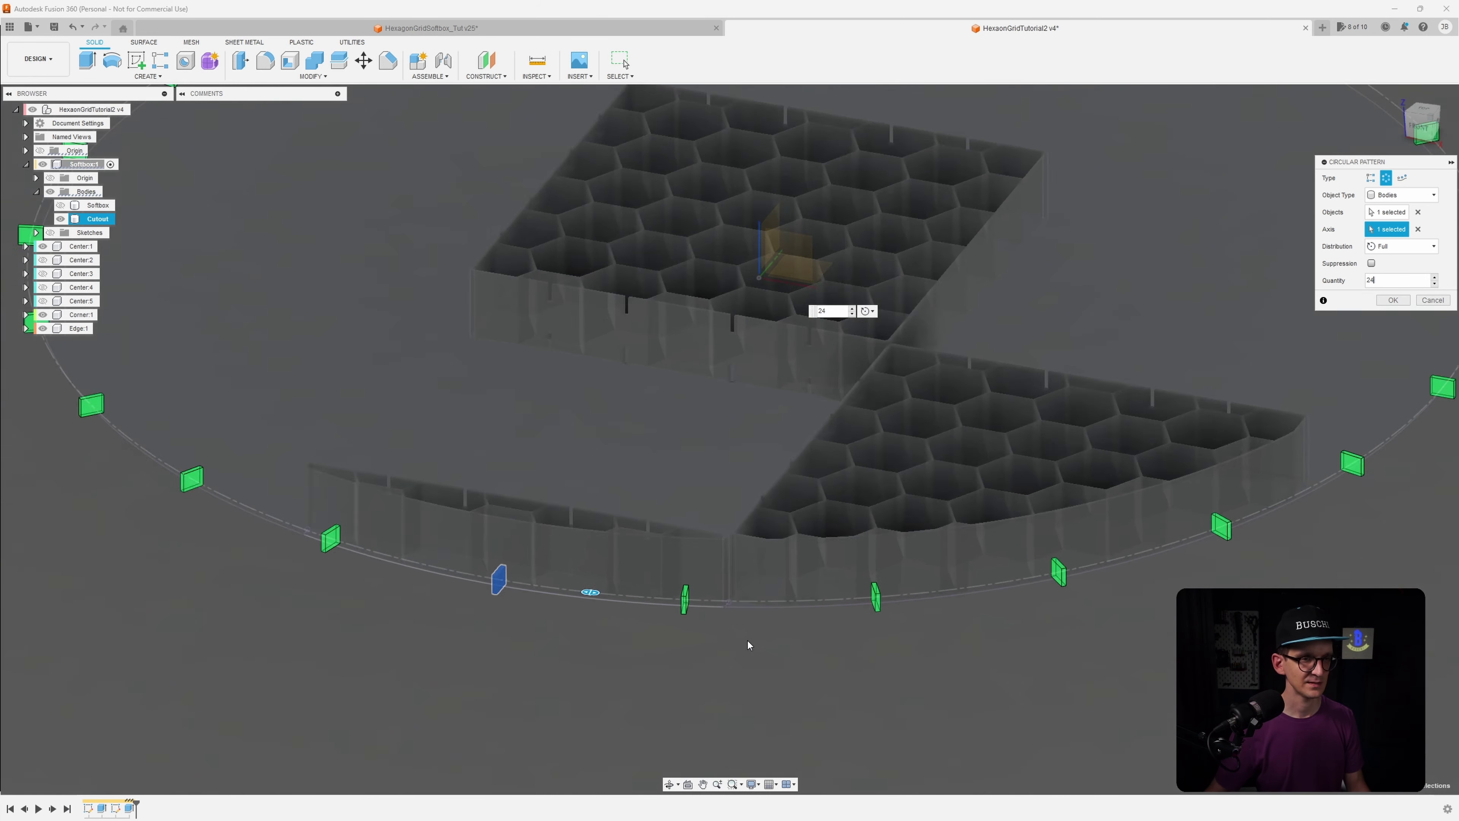
middle_click_drag(740, 594, 753, 653, "shift")
middle_click_drag(1125, 622, 991, 618)
scroll(977, 620, "up", 3)
middle_click_drag(1049, 457, 1023, 434, "shift")
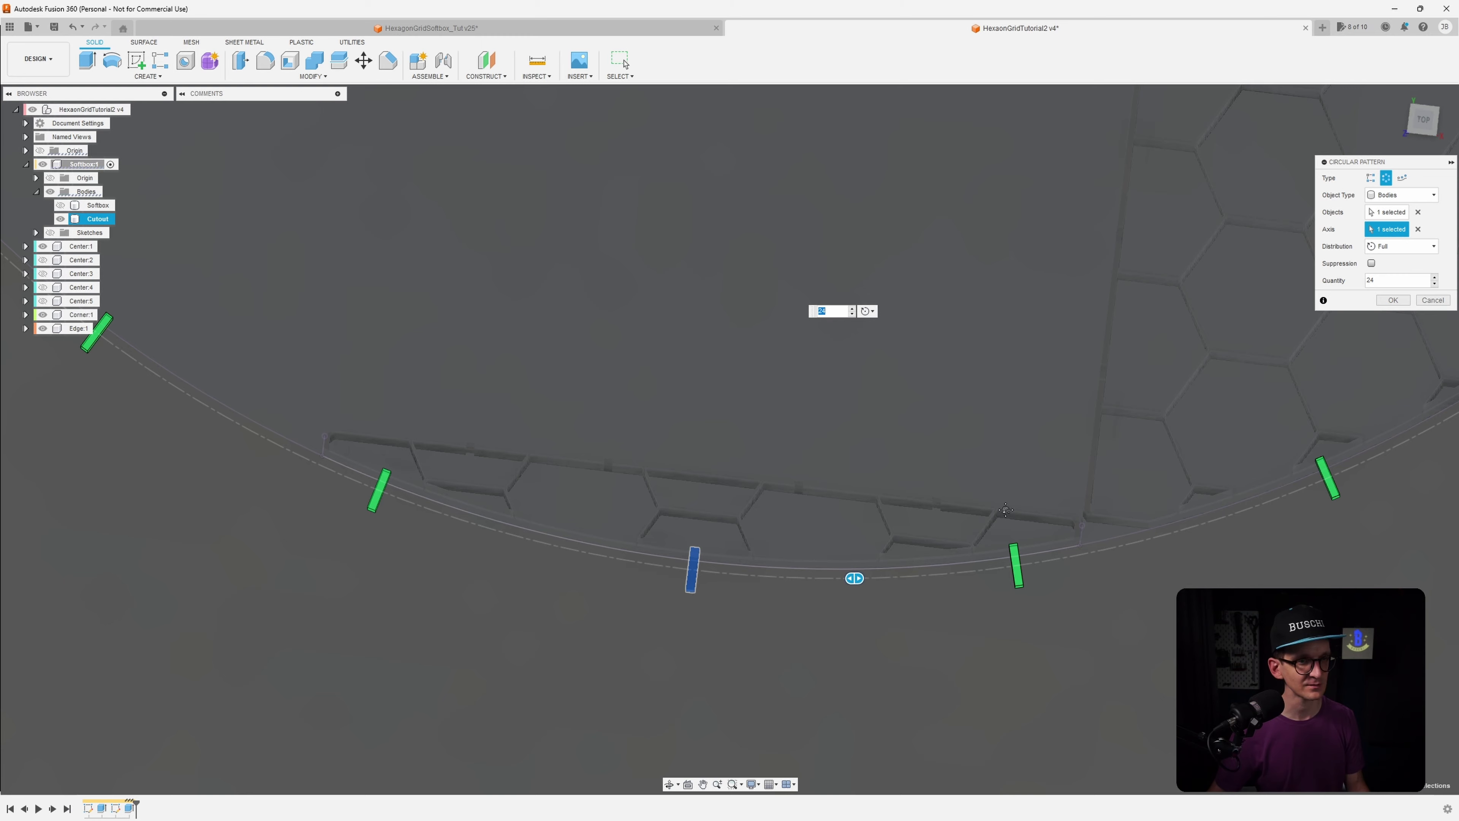
middle_click_drag(714, 513, 708, 597, "shift")
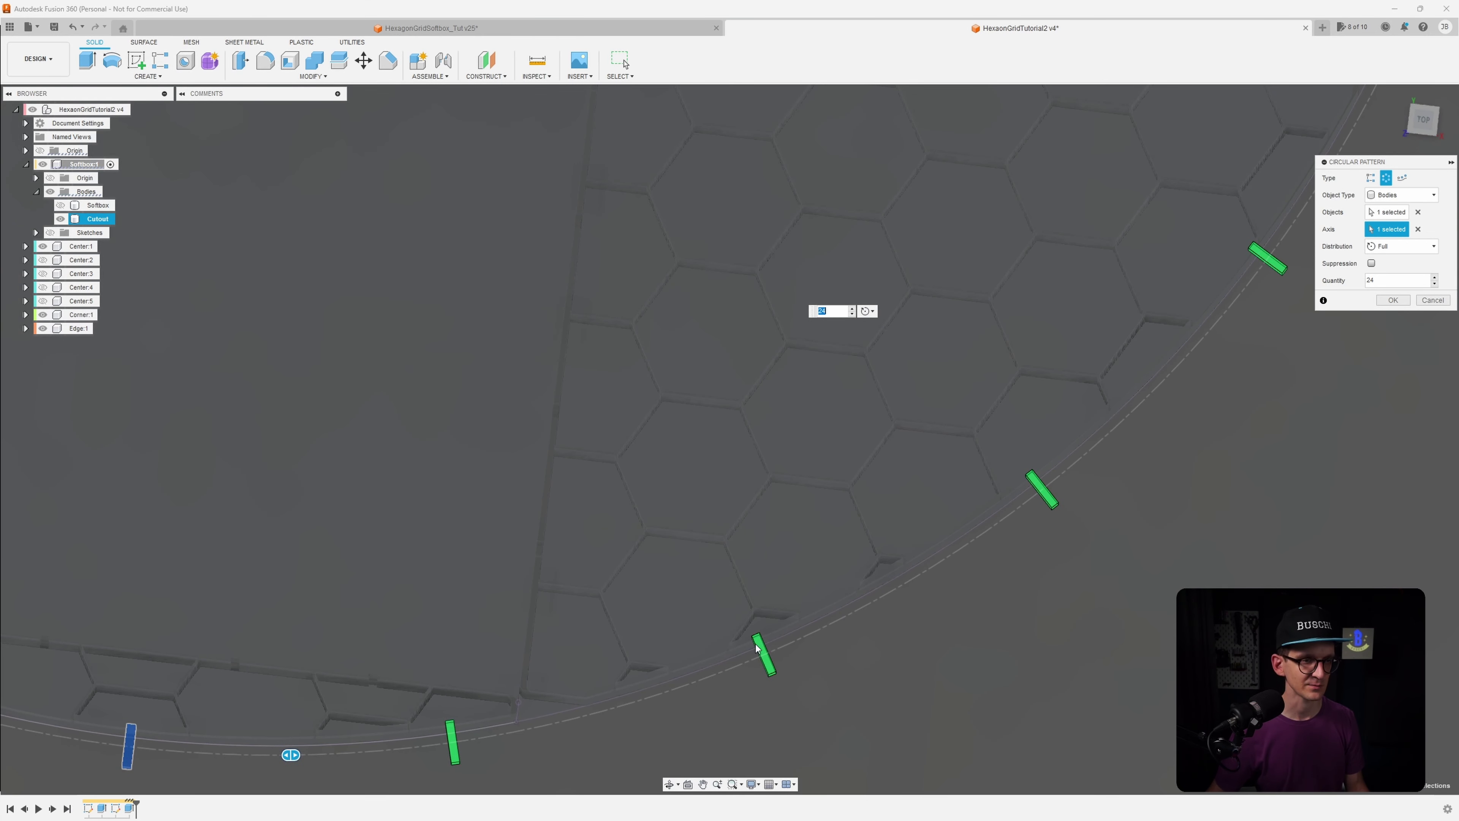
middle_click_drag(1040, 505, 1010, 513, "shift")
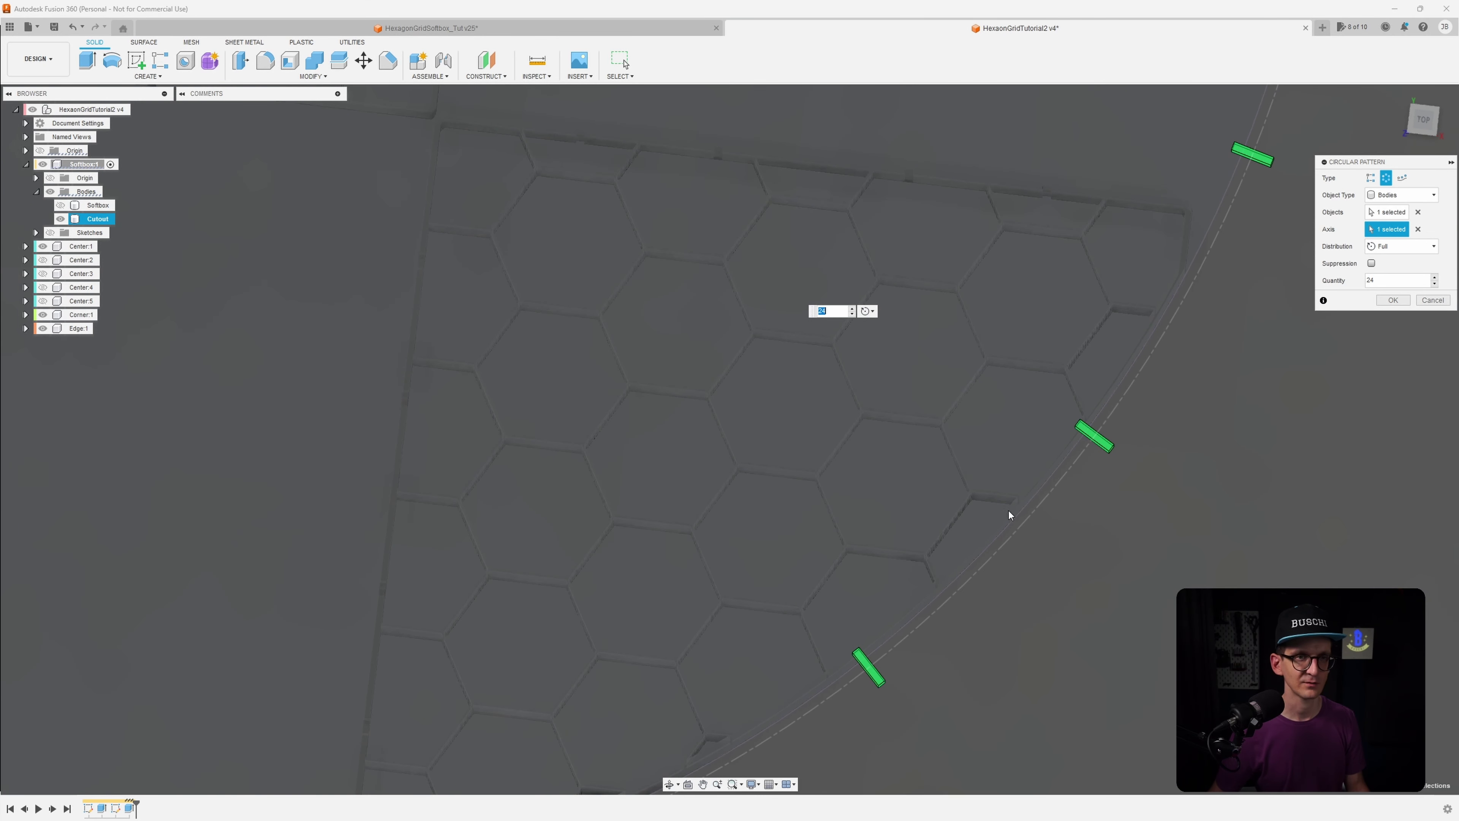
middle_click_drag(1080, 443, 1112, 447, "shift")
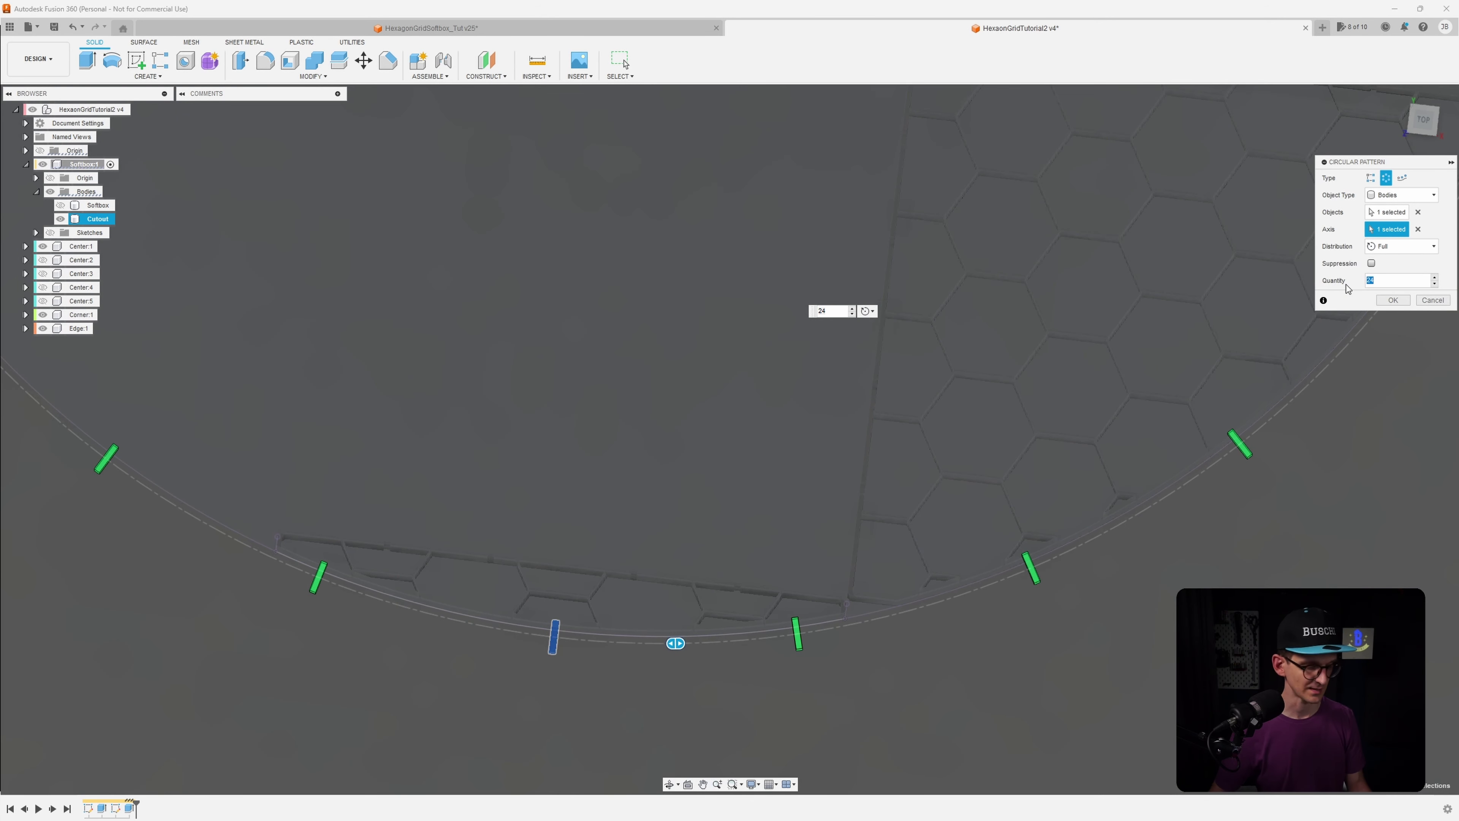
type("30")
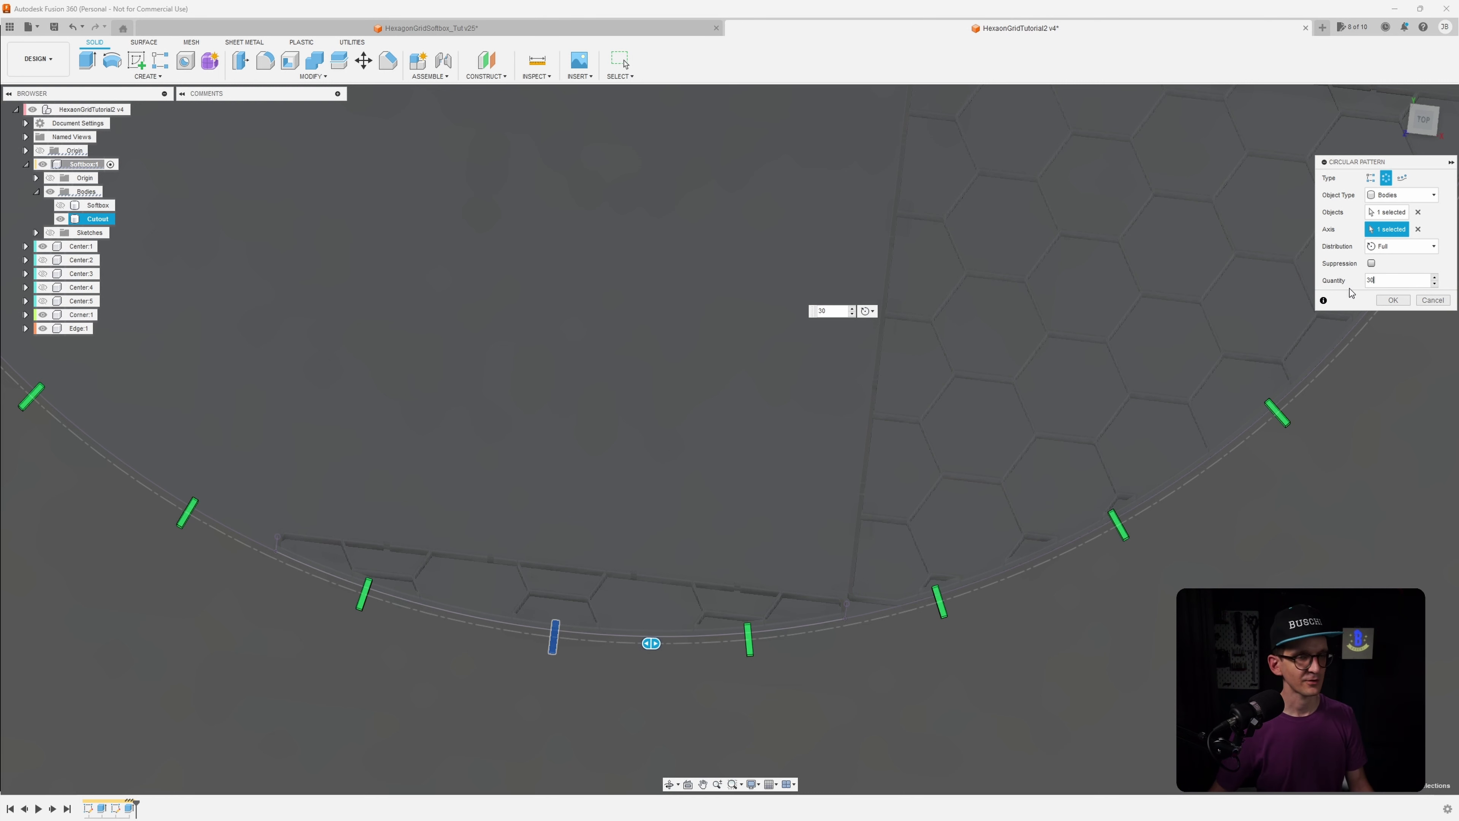
middle_click_drag(1277, 360, 1003, 491, "shift")
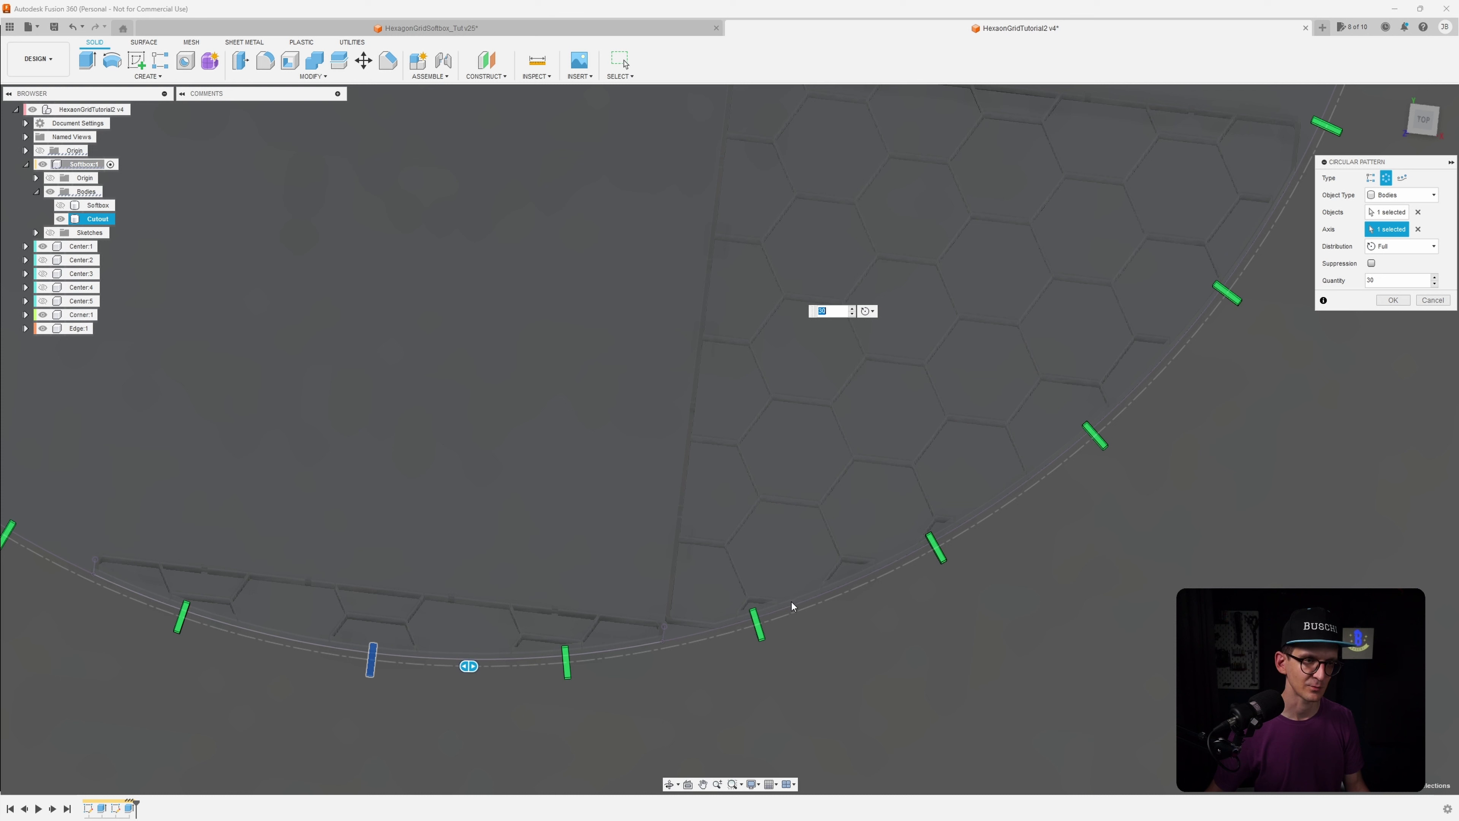
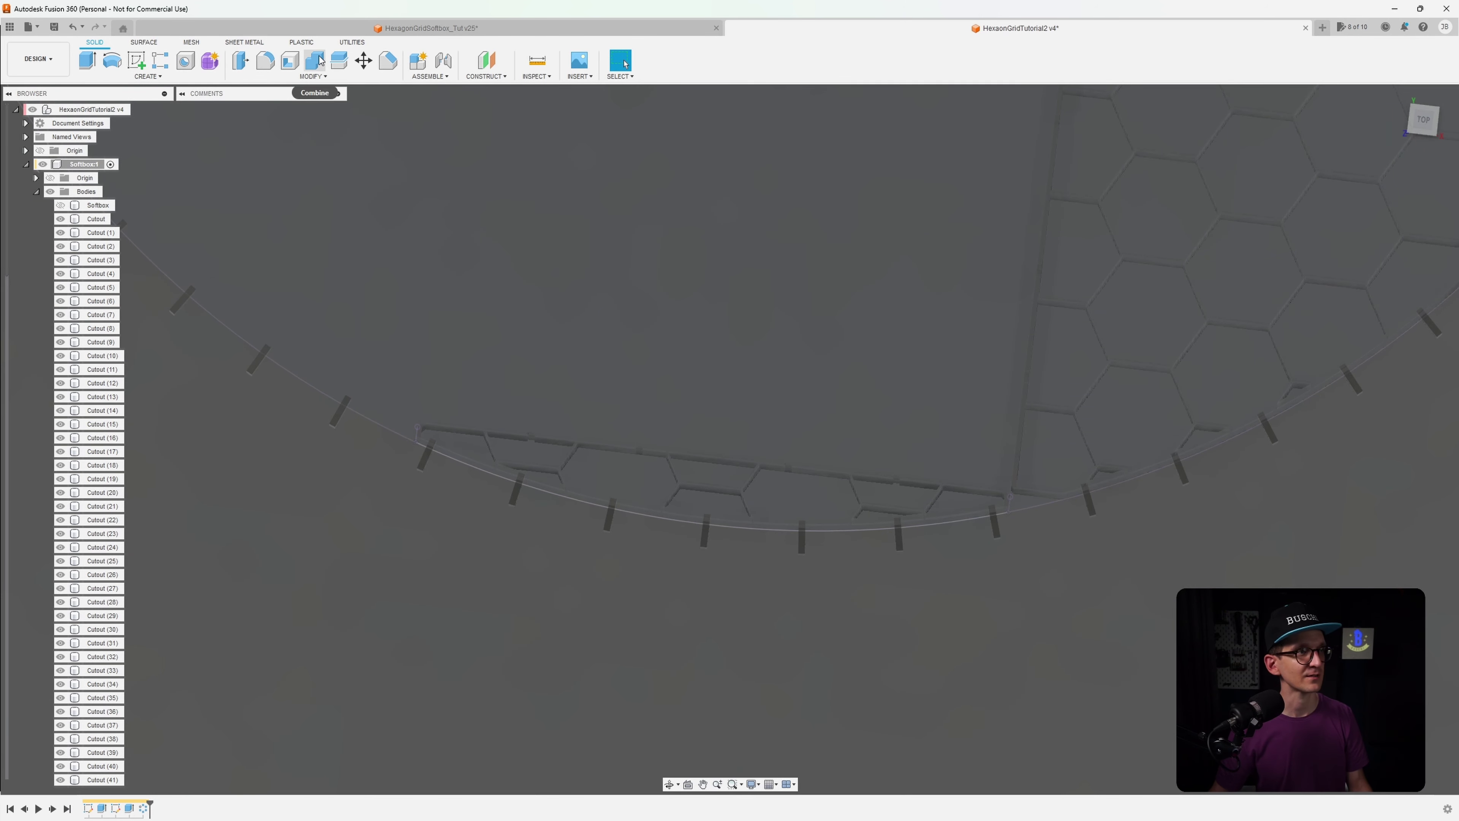
left_click(314, 60)
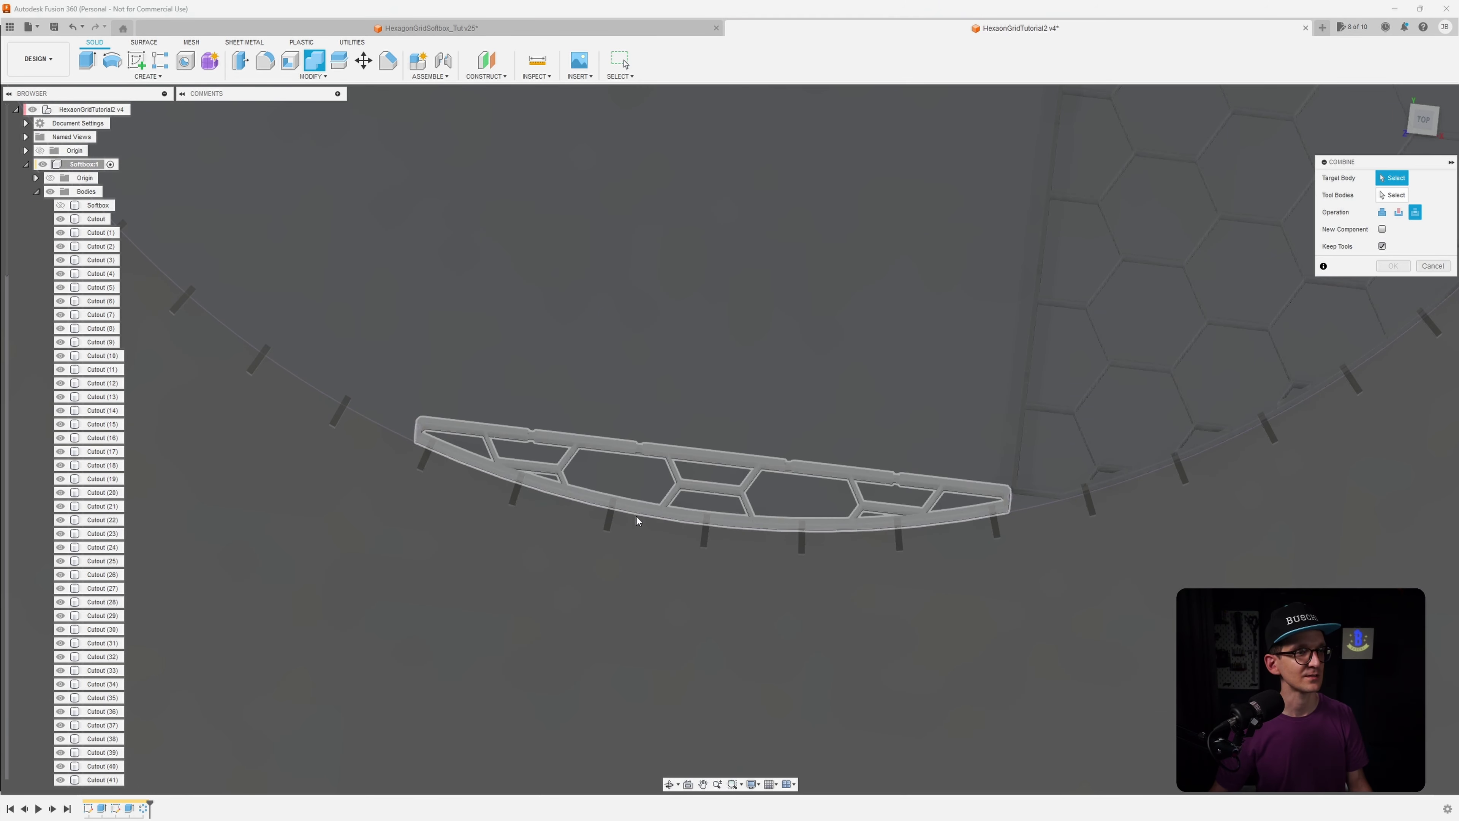
scroll(342, 411, "up", 10)
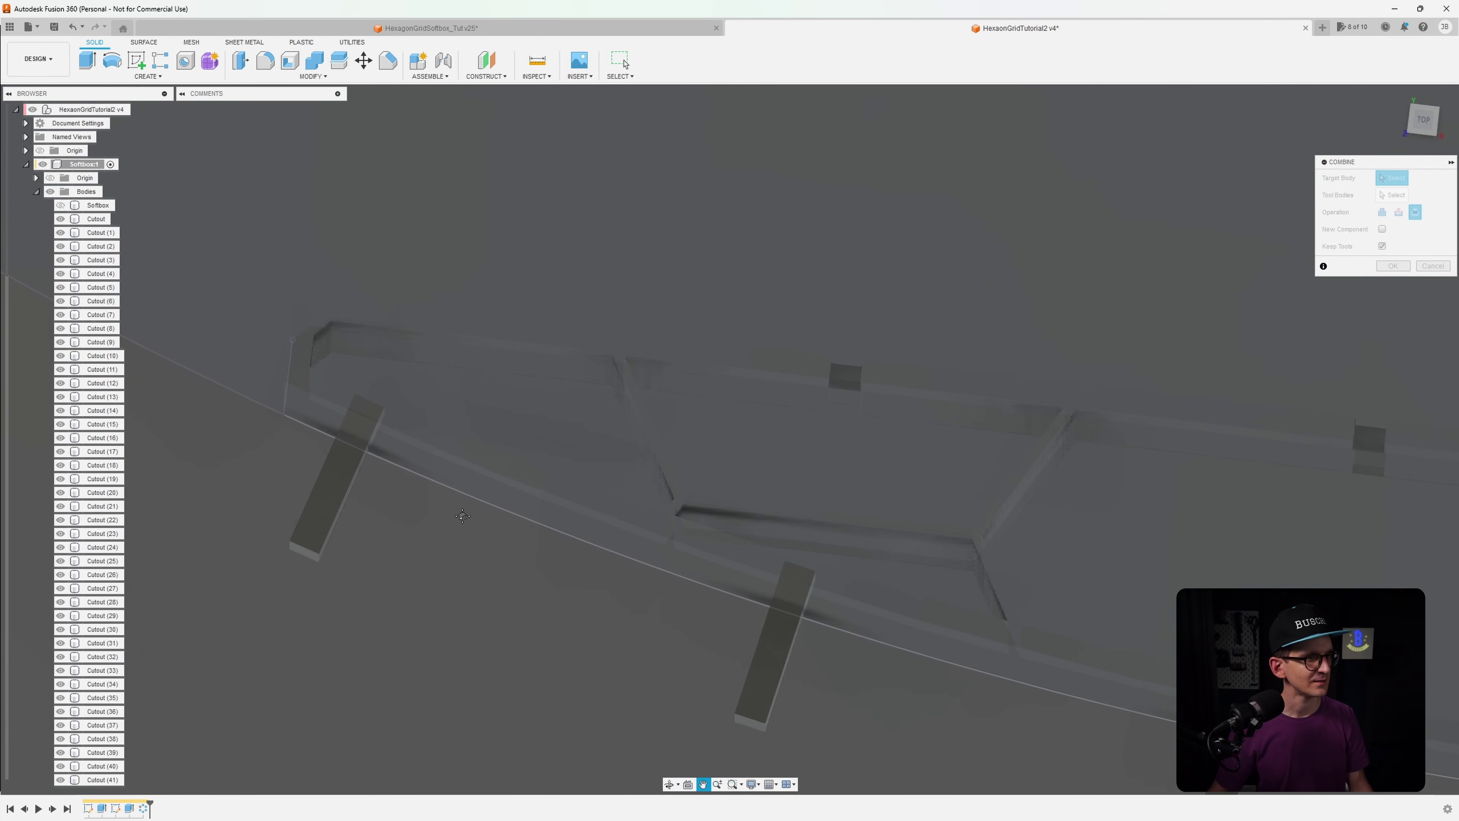
scroll(446, 534, "down", 5)
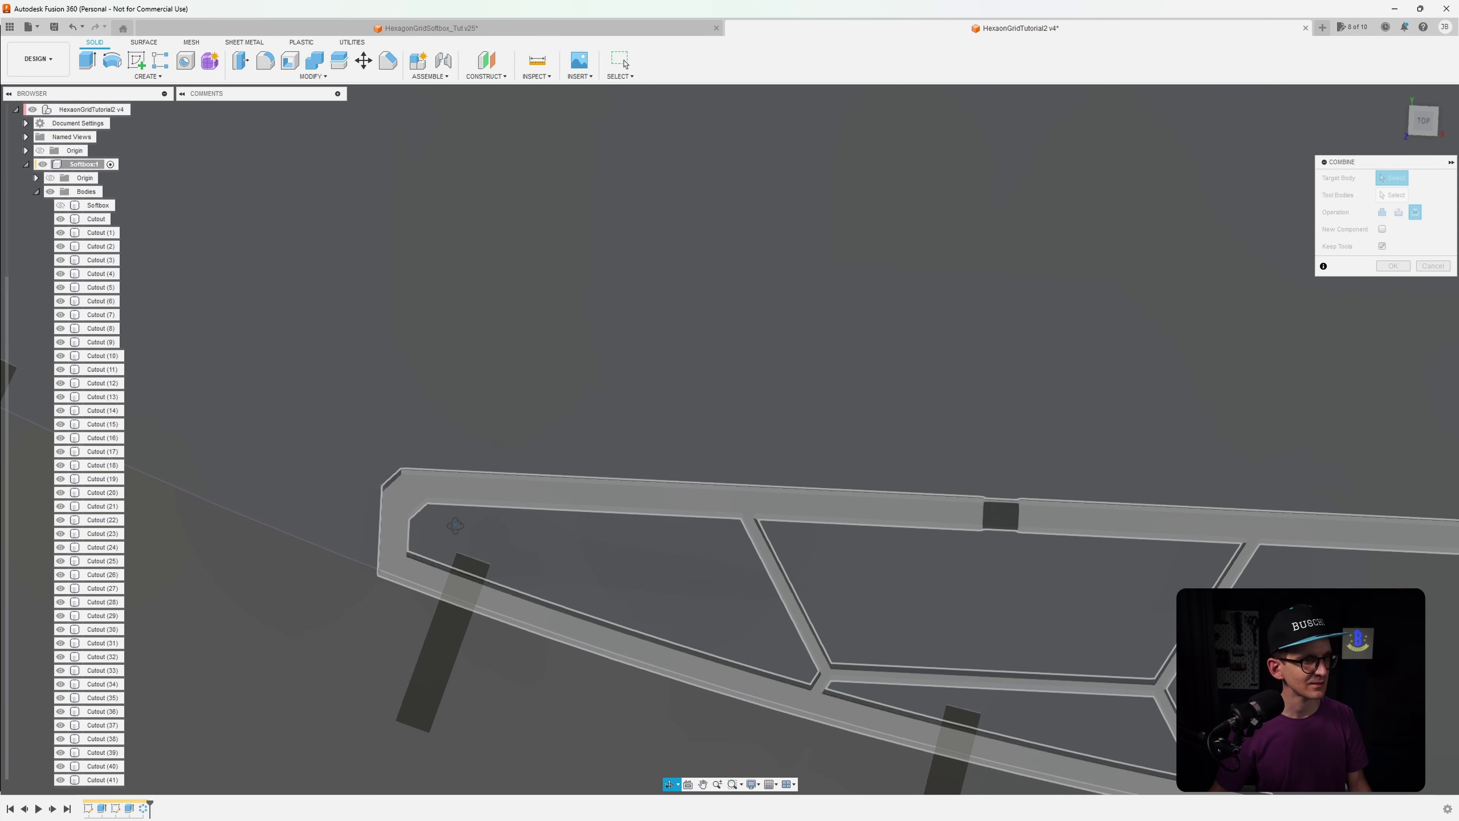
middle_click_drag(605, 613, 391, 488)
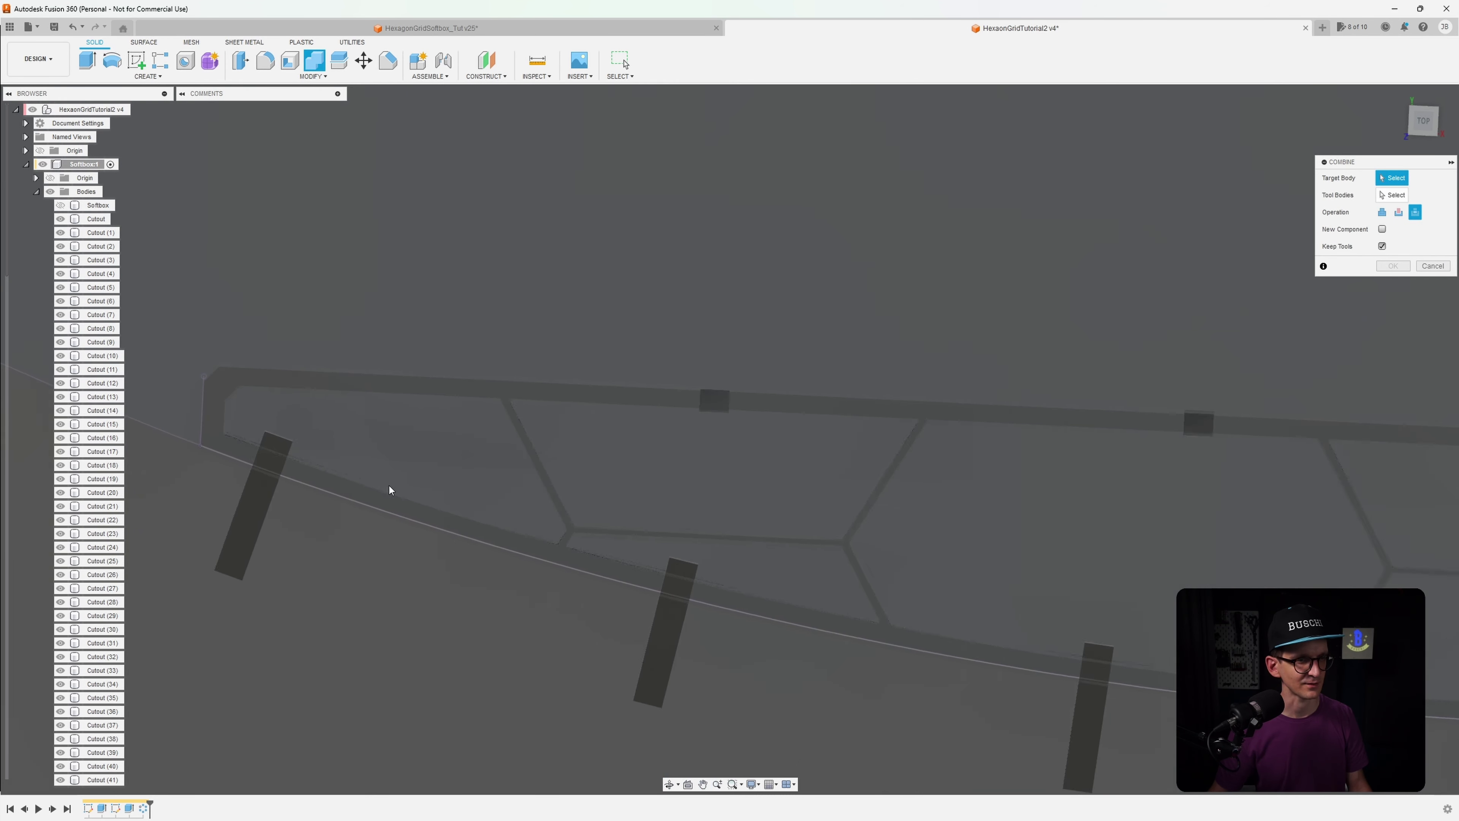
scroll(601, 553, "down", 2)
scroll(630, 548, "up", 5)
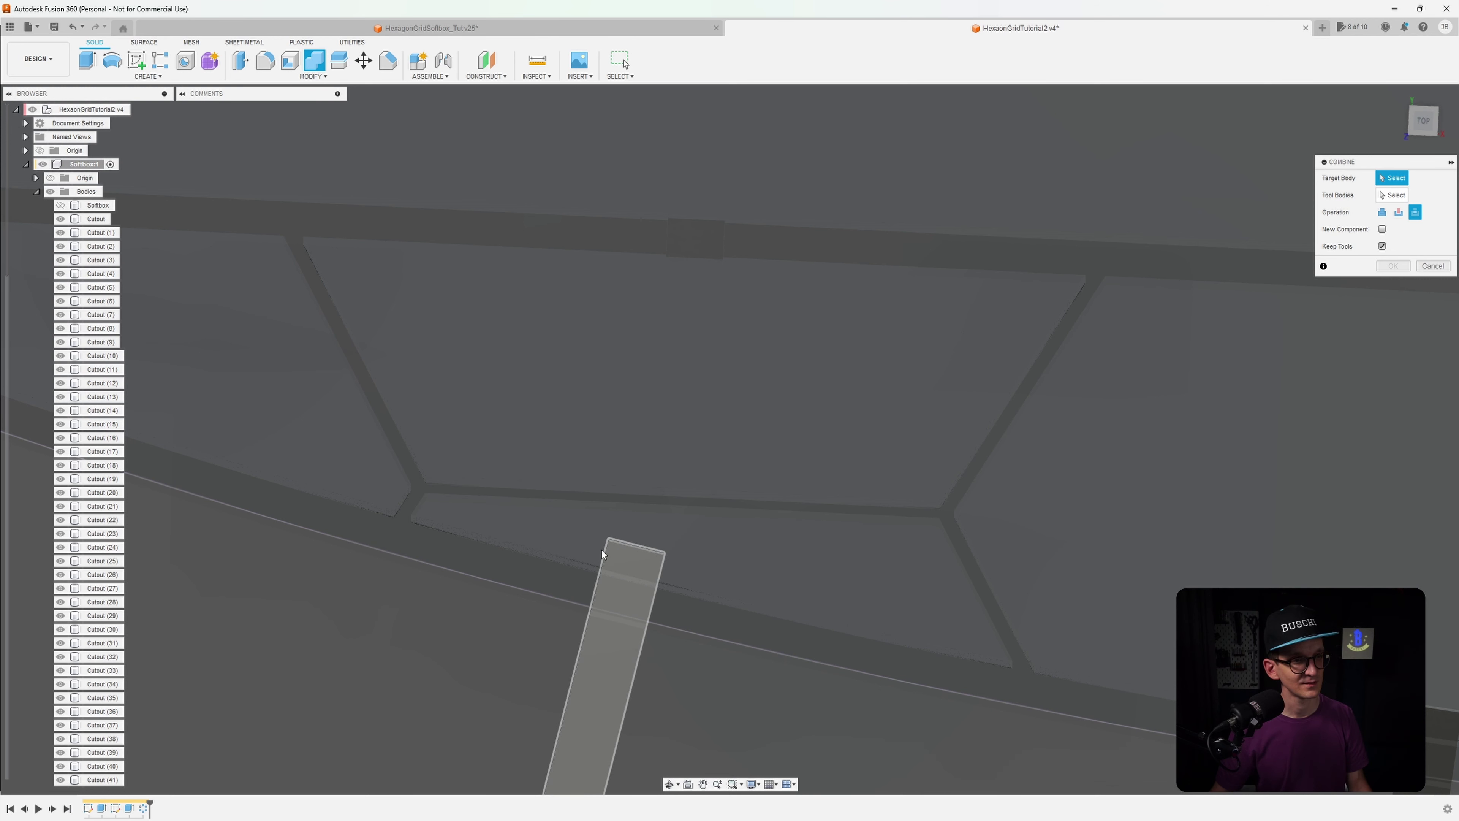
left_click(635, 557)
scroll(661, 575, "down", 4)
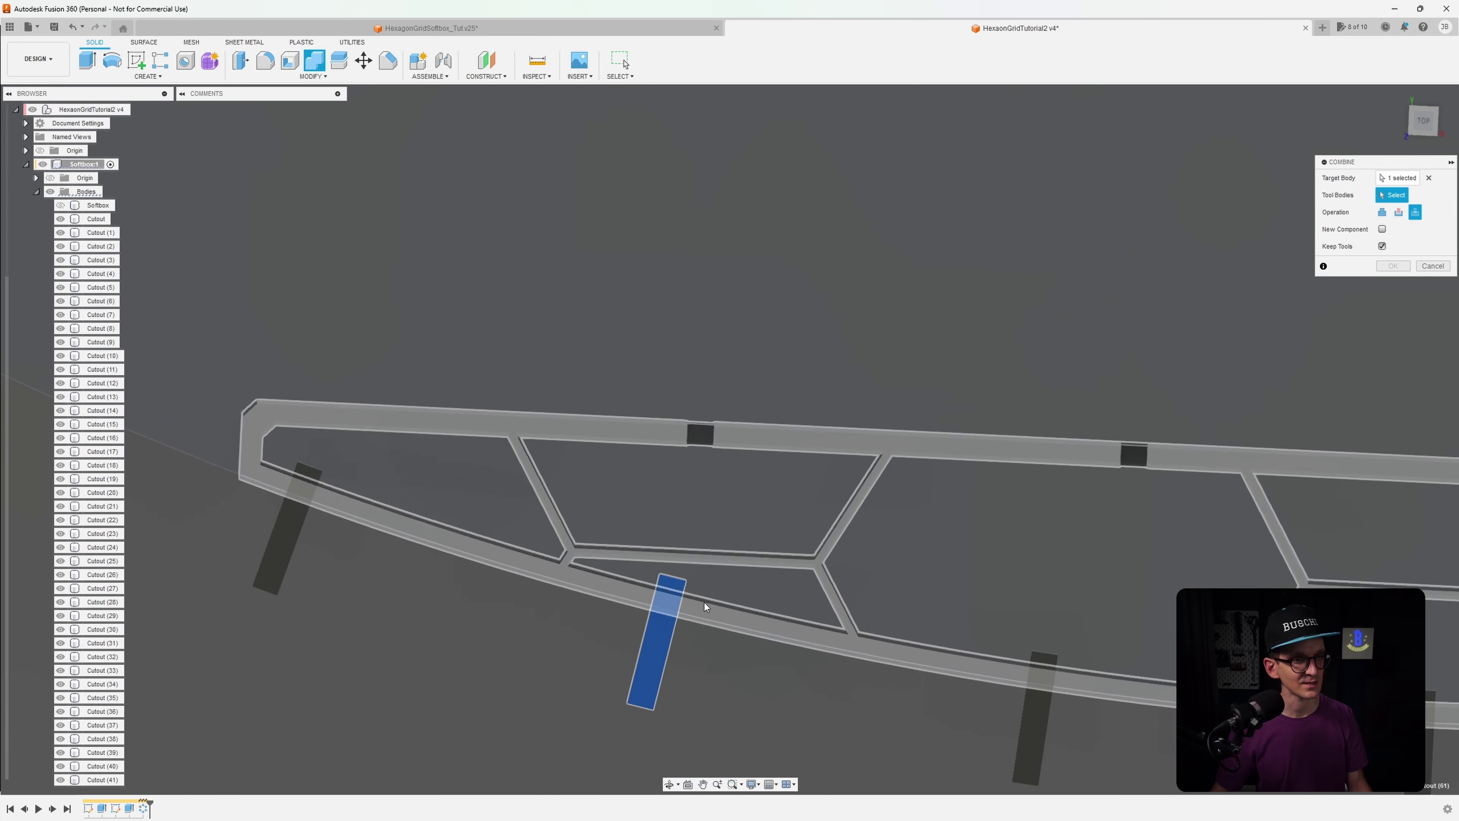
middle_click_drag(846, 648, 617, 520)
left_click(628, 524)
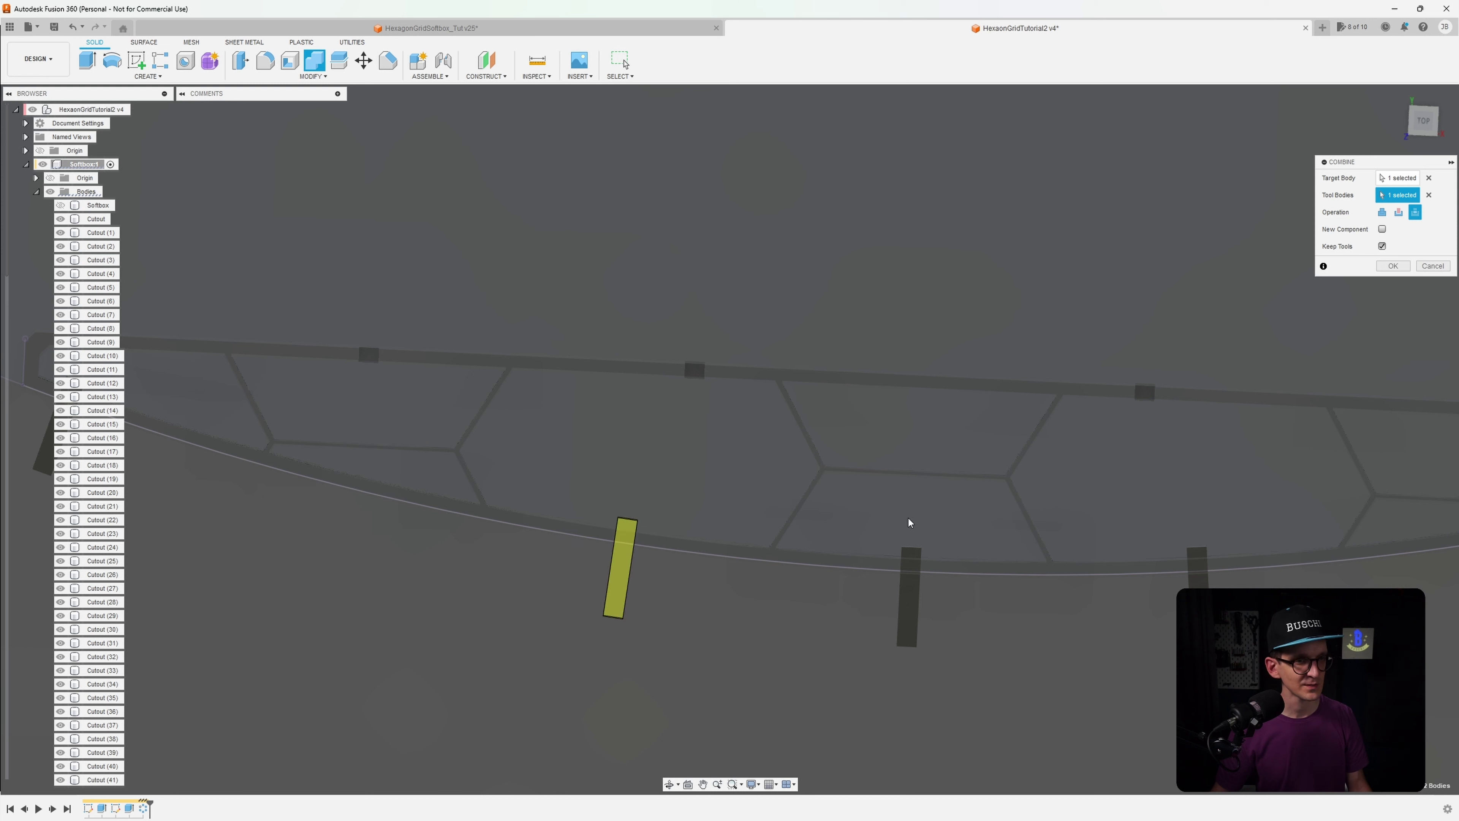
left_click(1402, 179)
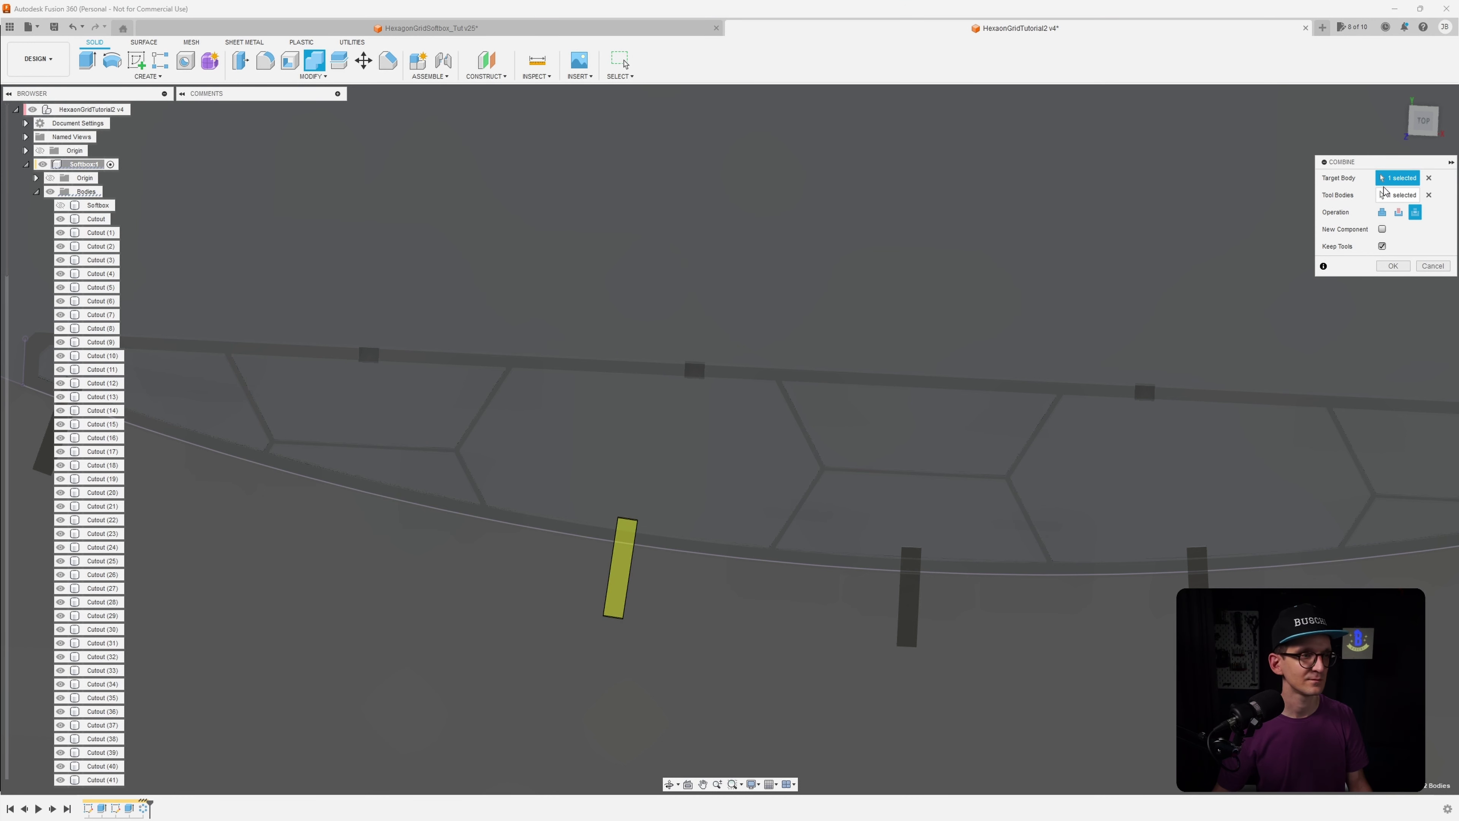
left_click(1432, 265)
Start a Combine with the edge tile as target and a cutout near its far end as tool, using the Cut operation
left_click(315, 60)
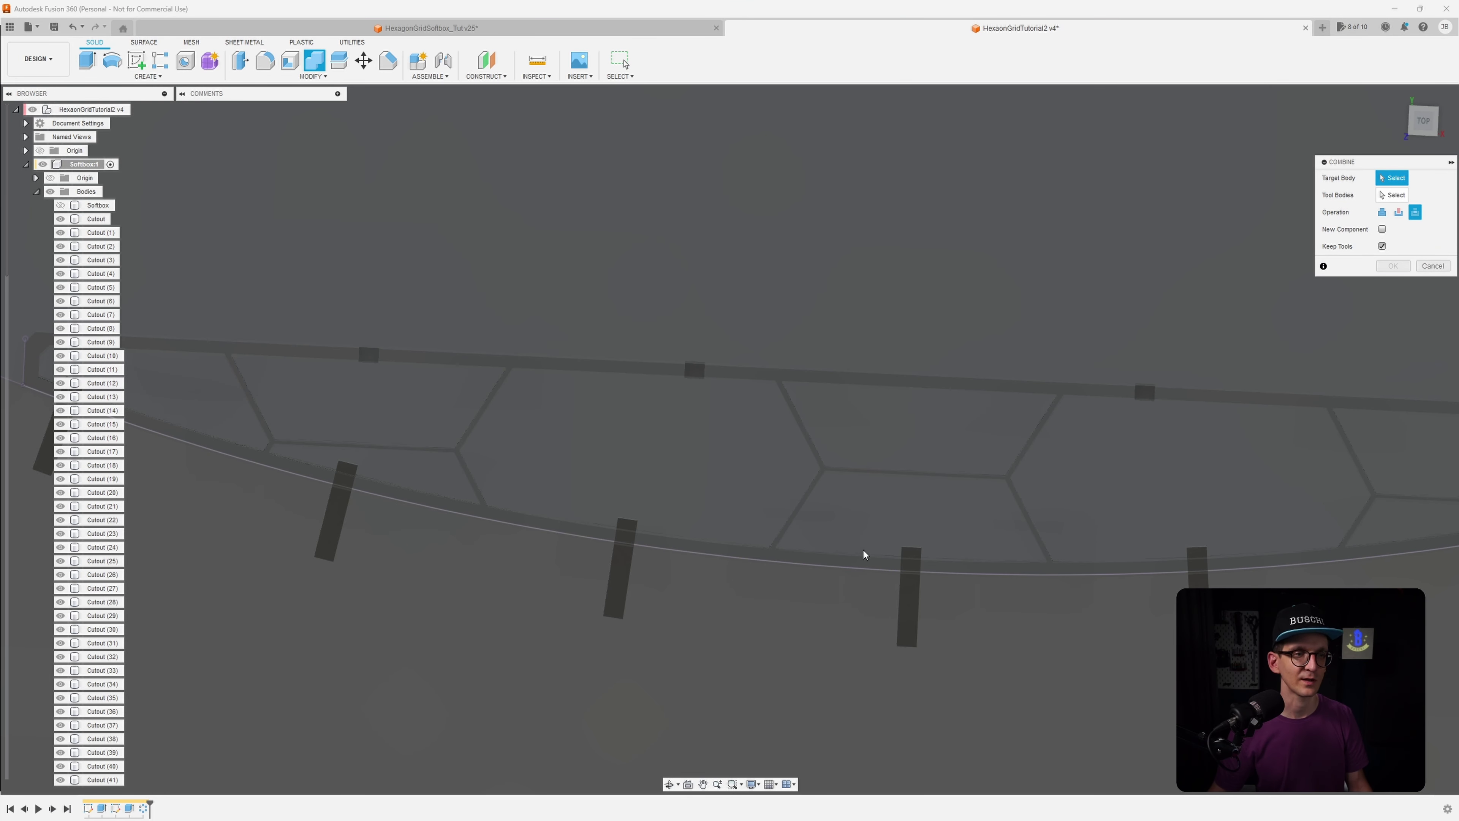
left_click(858, 561)
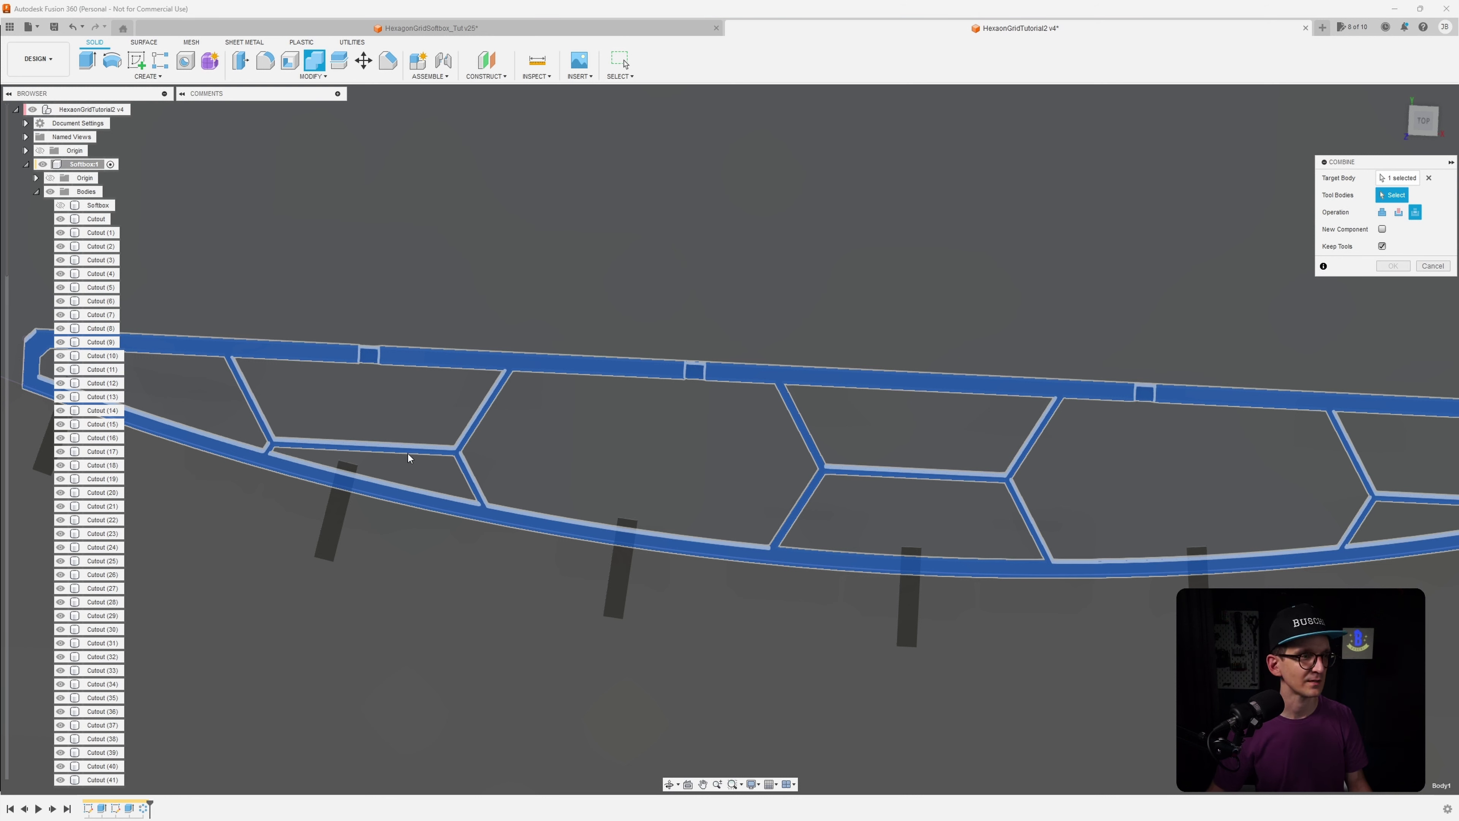
left_click(337, 512)
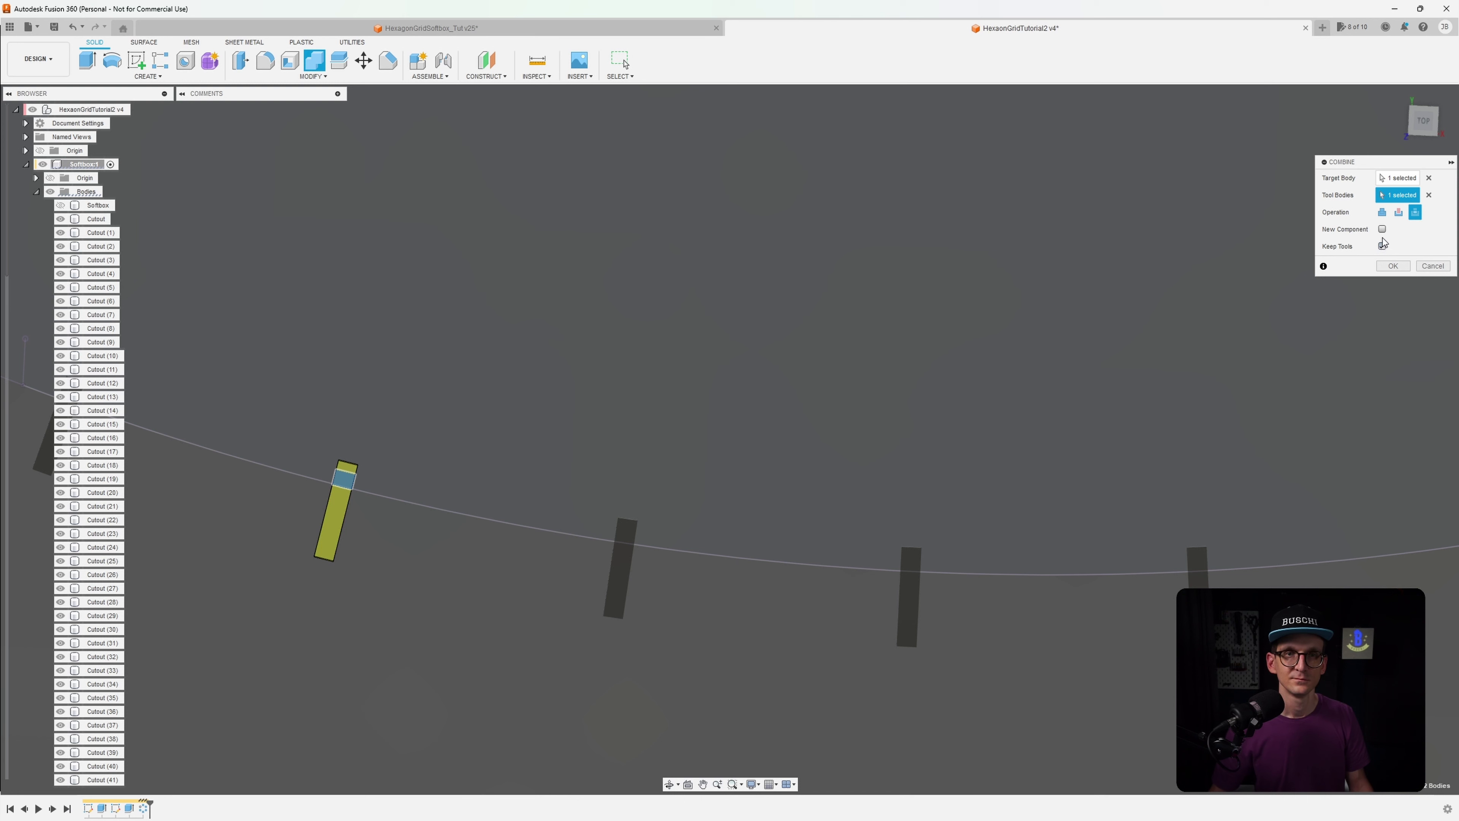
left_click(1399, 213)
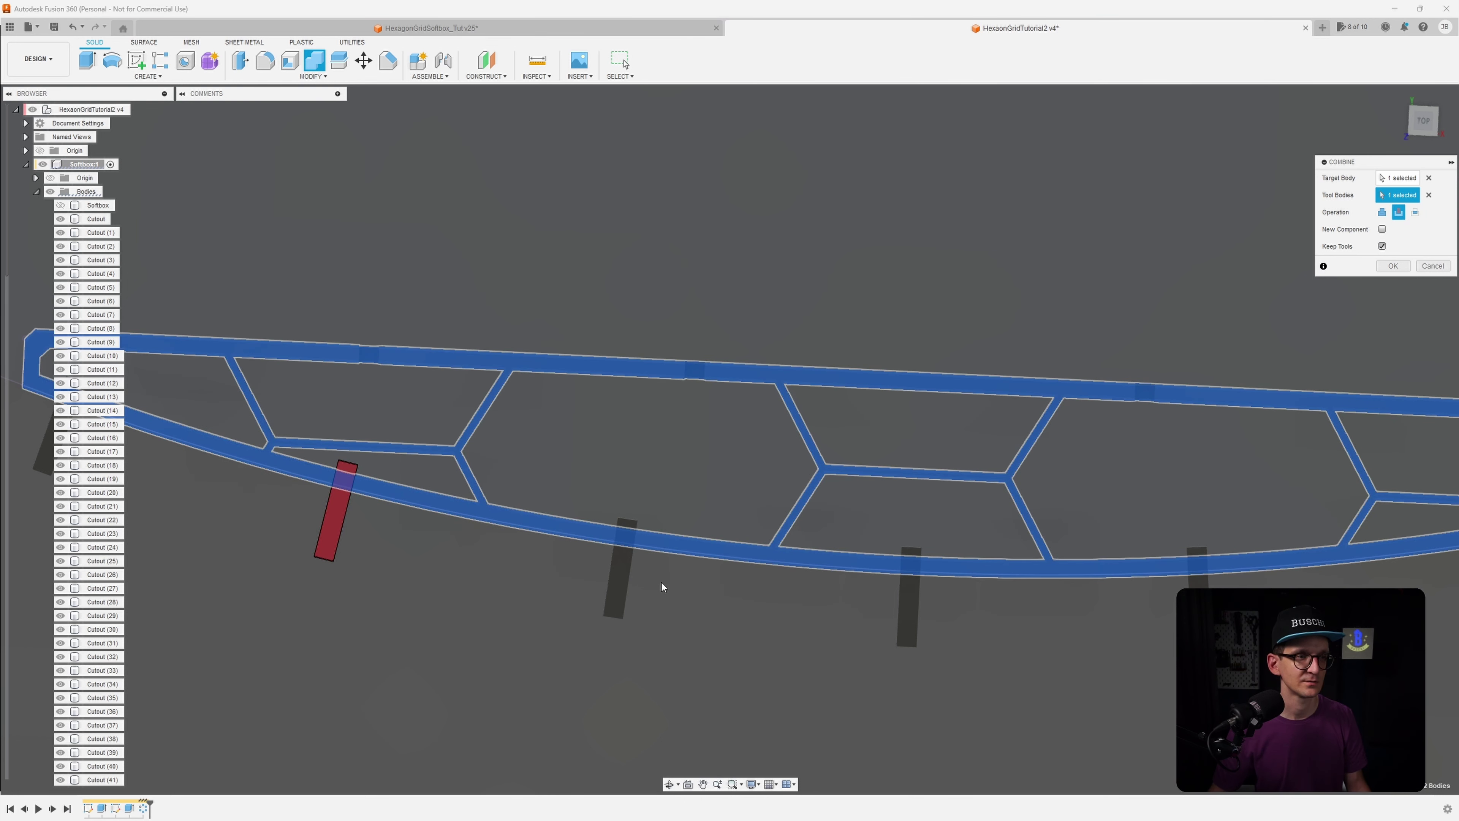
Add the next four cutouts along the edge tile's curved wall to the Combine's tool bodies
left_click(621, 569)
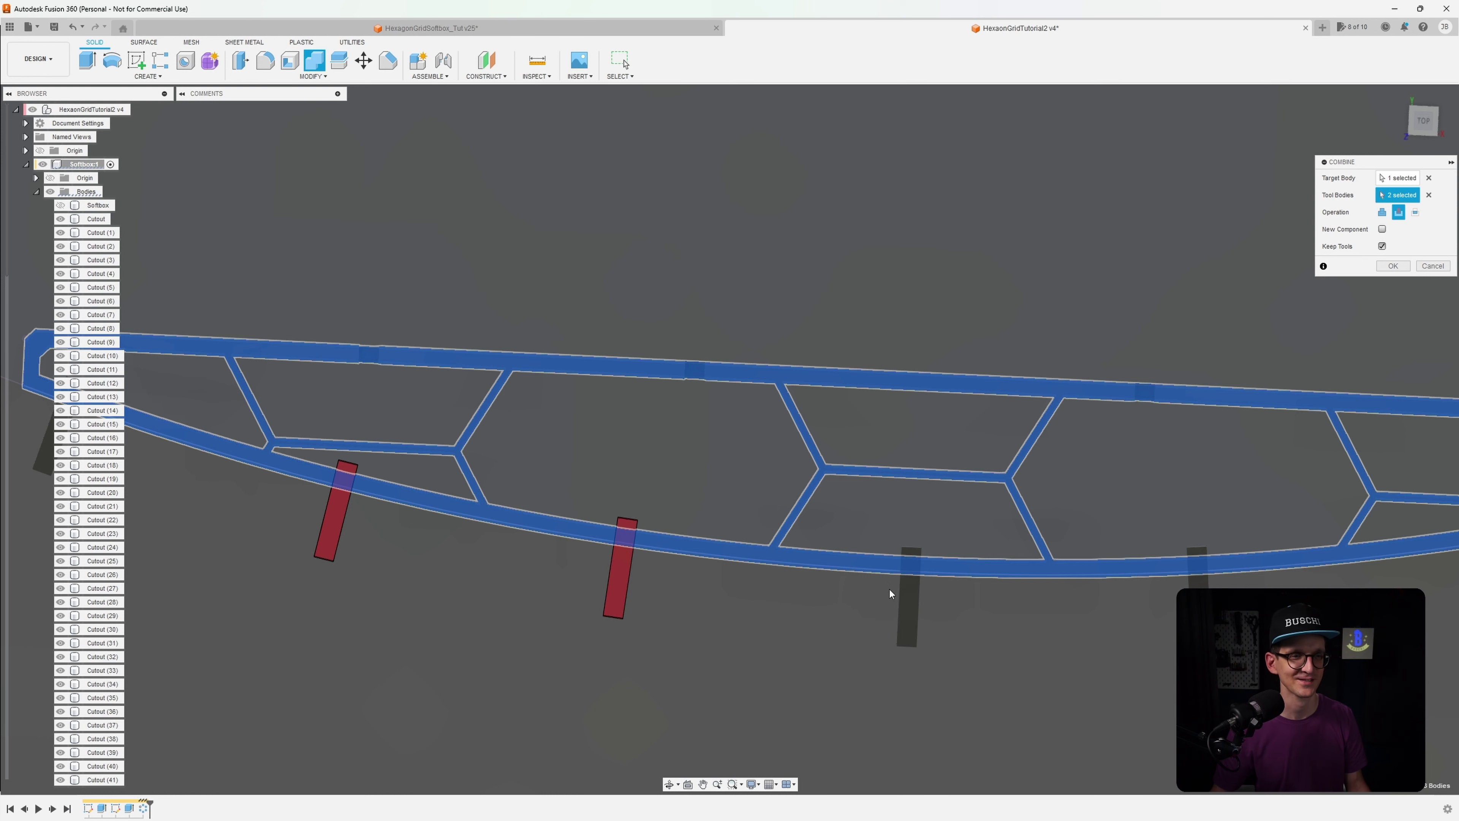
left_click(906, 604)
left_click(1196, 575)
middle_click_drag(1260, 644, 755, 612)
left_click(988, 551)
scroll(635, 684, "down", 5)
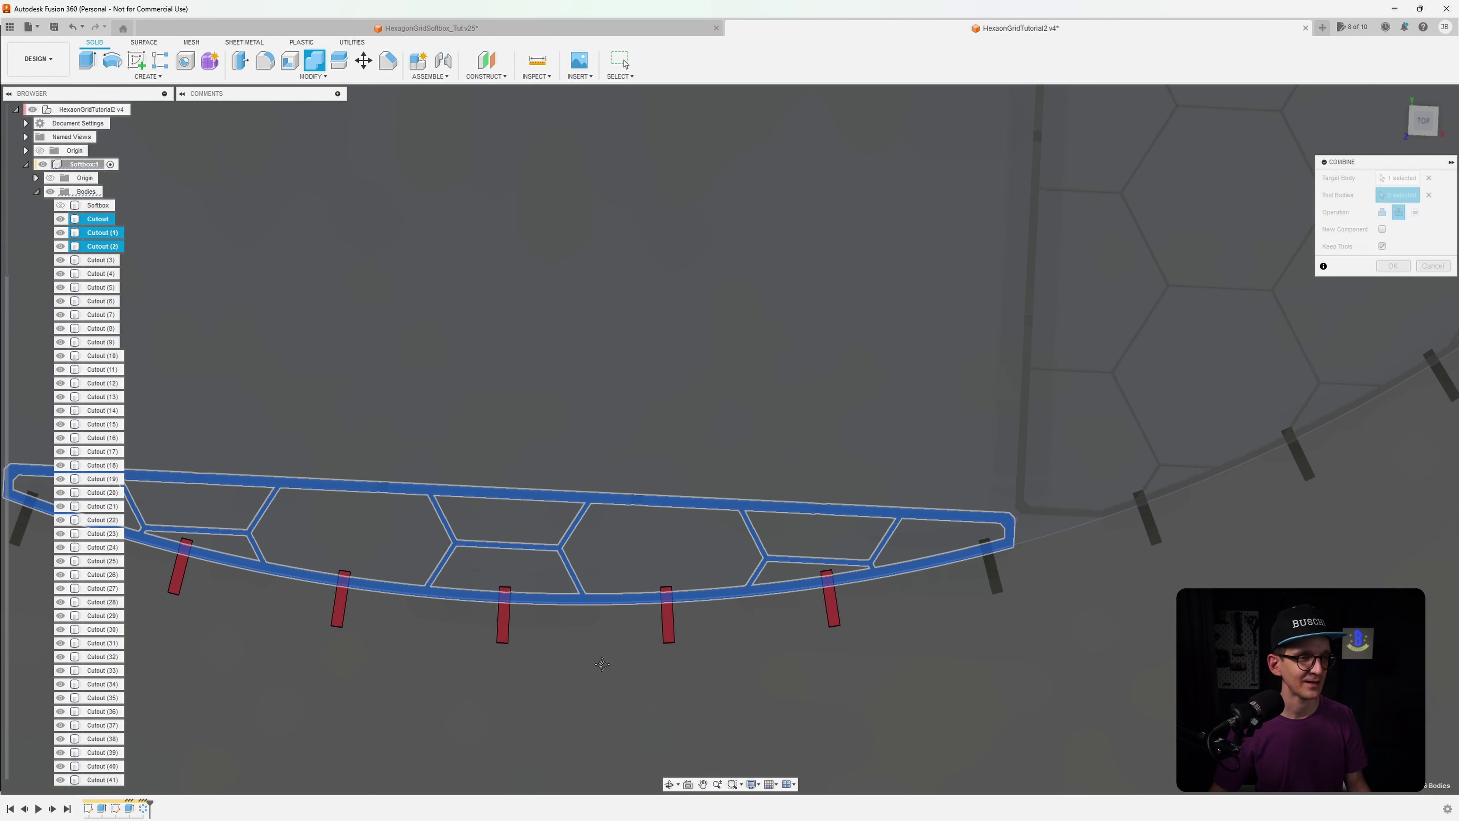
Examine how the remaining cutouts line up with the ends of the edge tile and the corner tile's curved wall
middle_click_drag(325, 632, 564, 606)
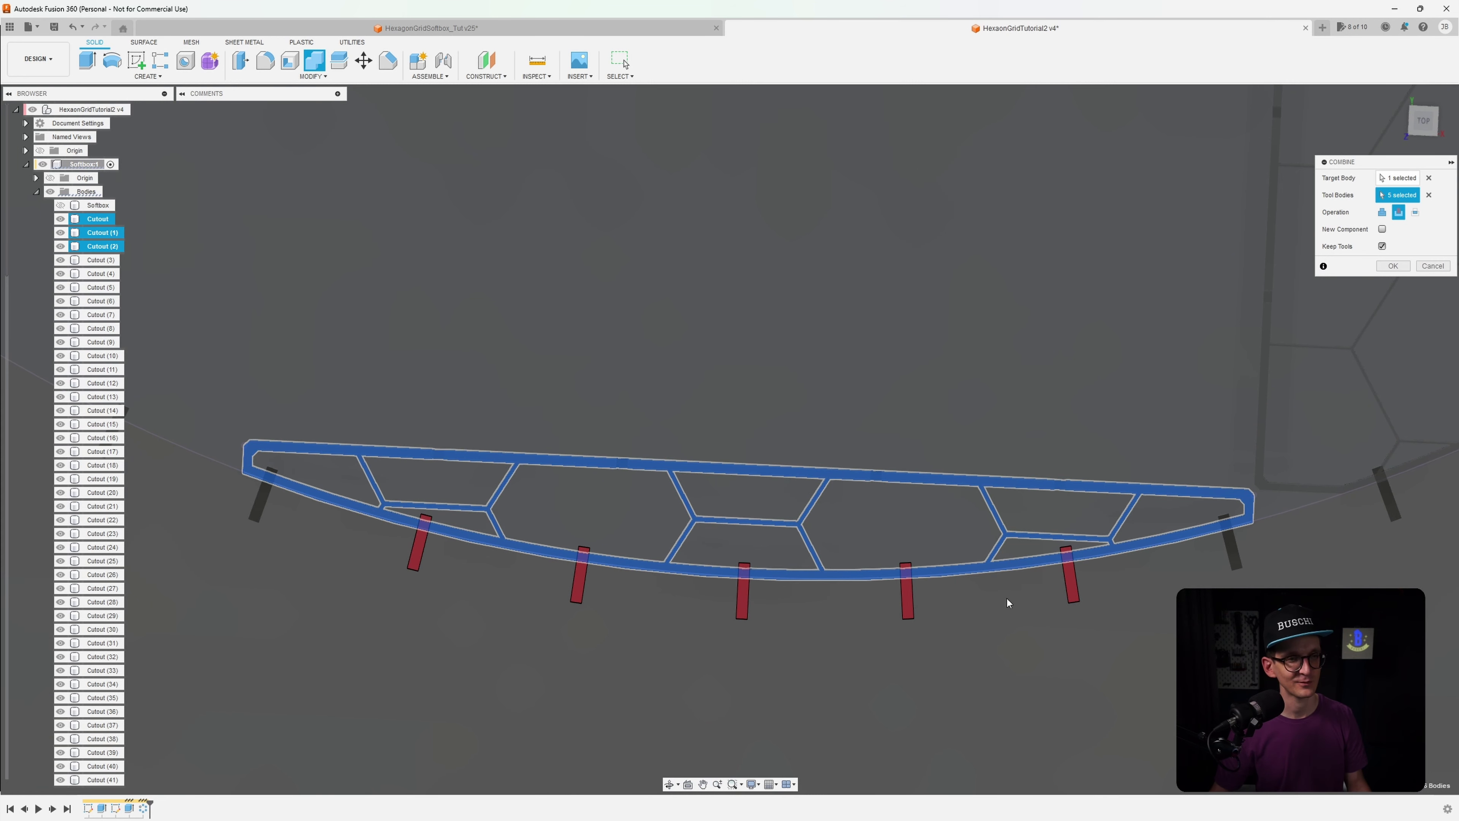
middle_click_drag(1424, 511, 702, 666)
middle_click_drag(834, 522, 661, 621, "shift")
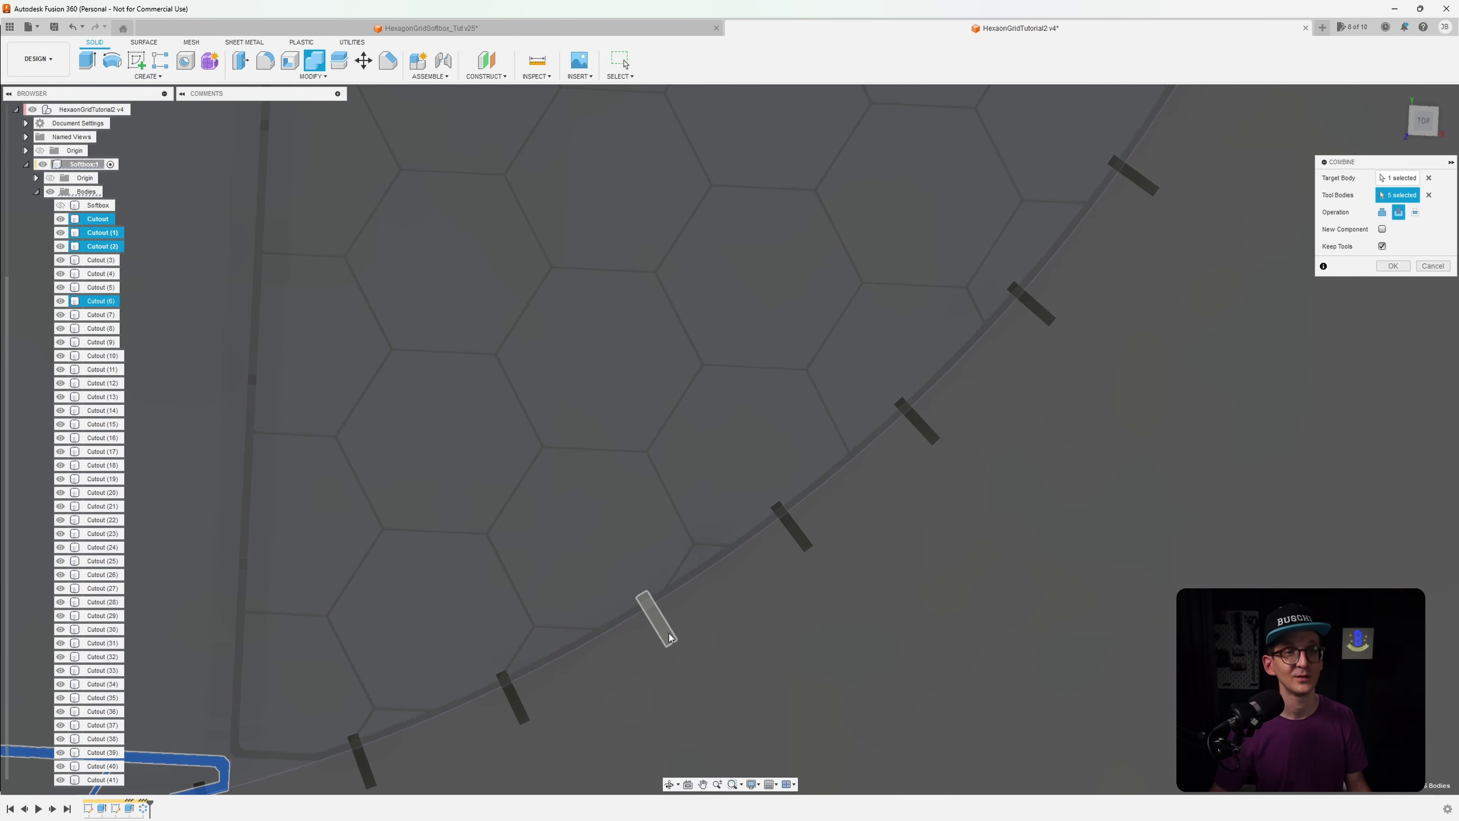
middle_click_drag(854, 511, 791, 554, "shift")
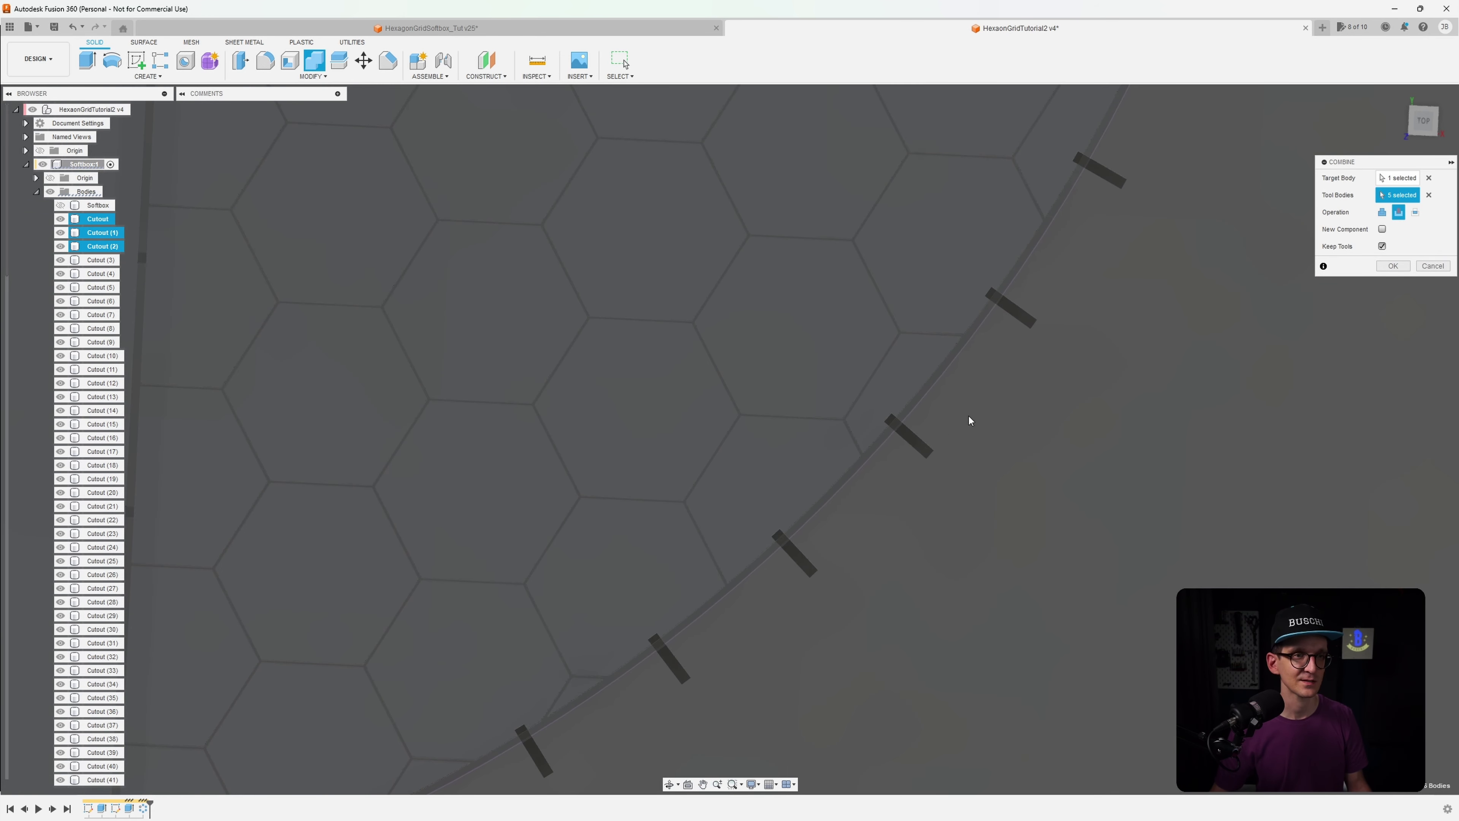
middle_click_drag(968, 418, 1086, 355, "shift")
scroll(961, 460, "down", 2)
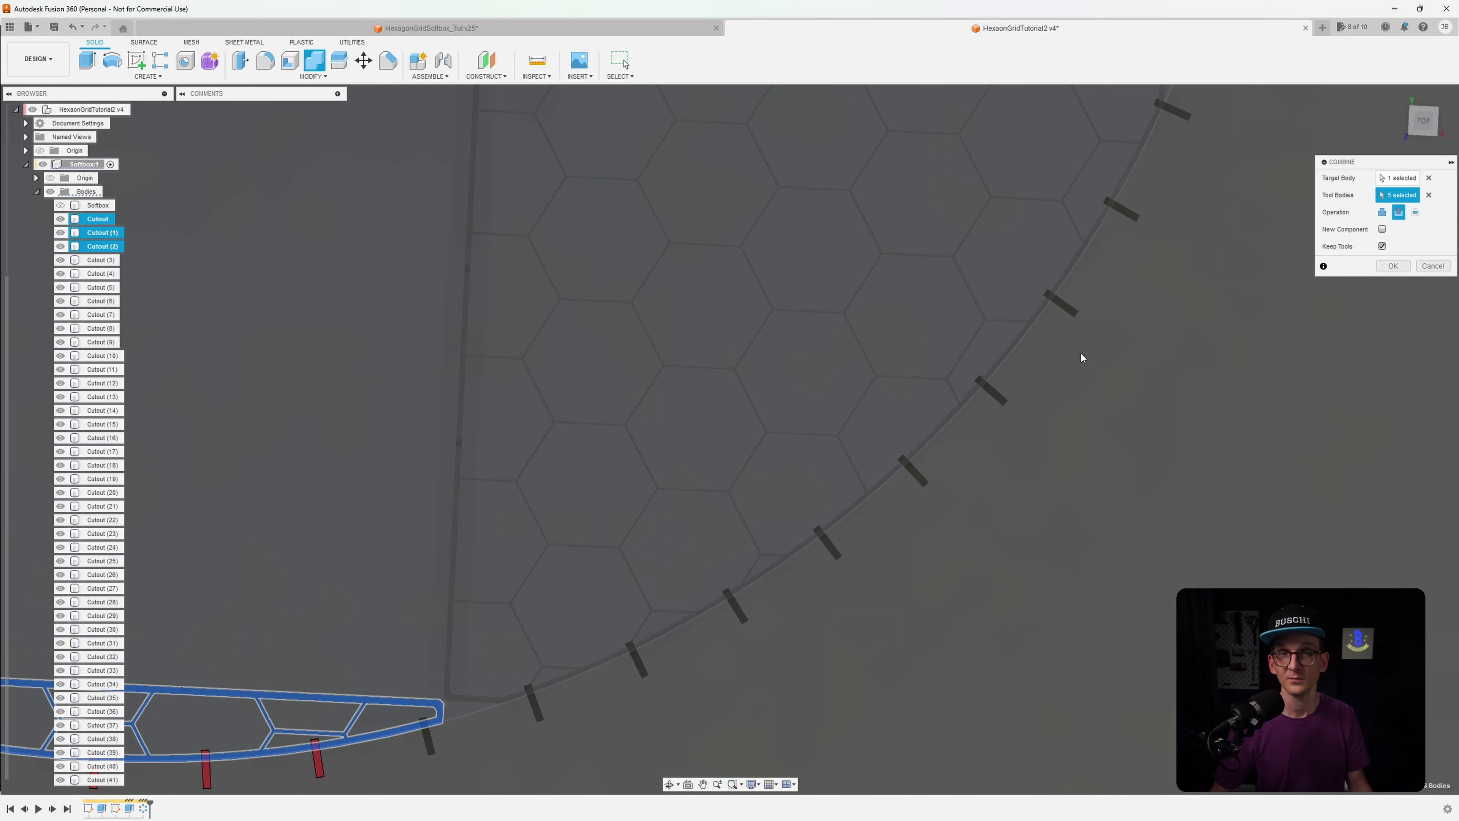
scroll(1112, 407, "down", 3)
middle_click_drag(1040, 389, 1160, 385)
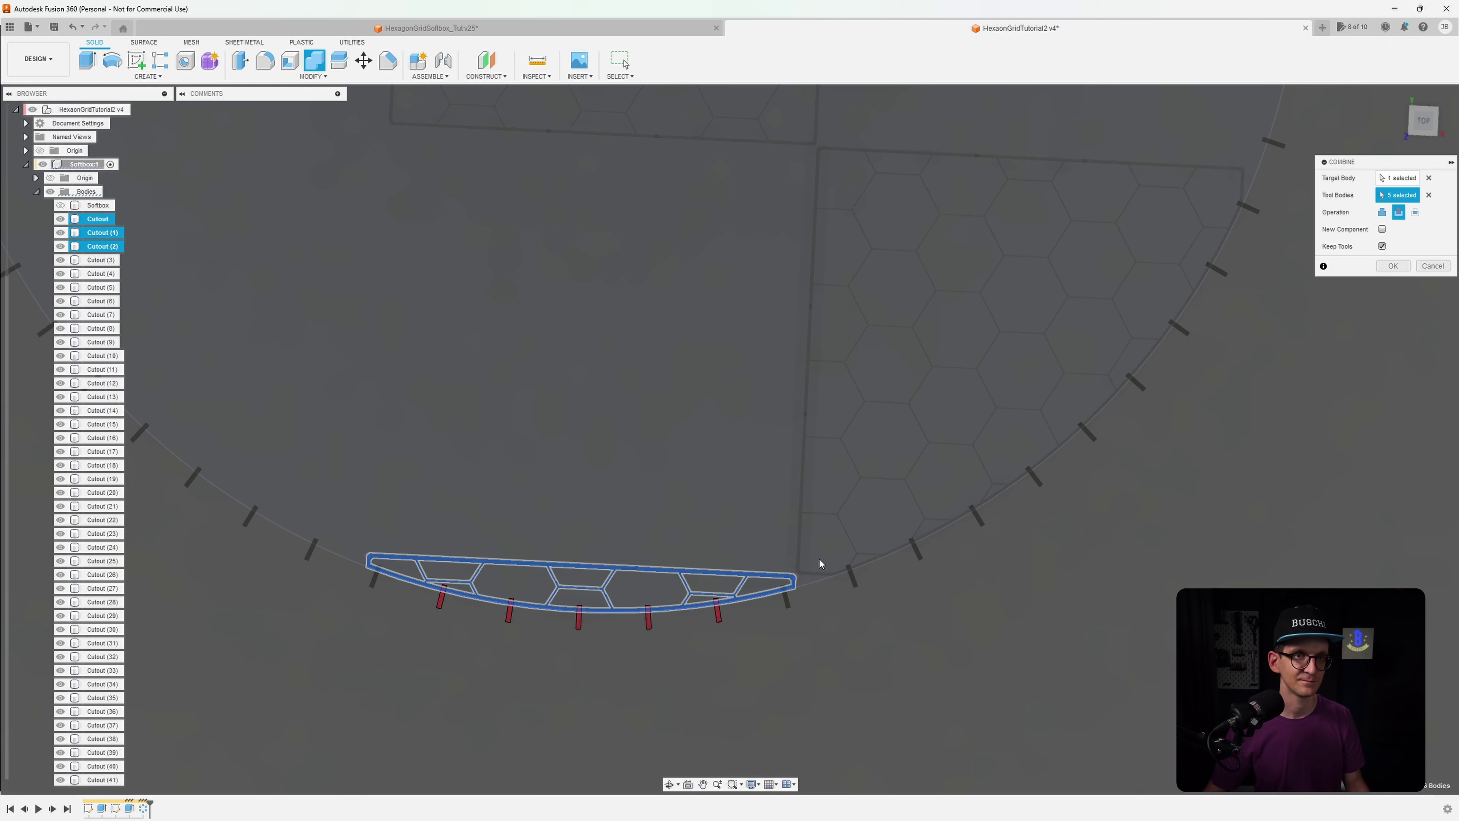
middle_click_drag(1190, 407, 1305, 350)
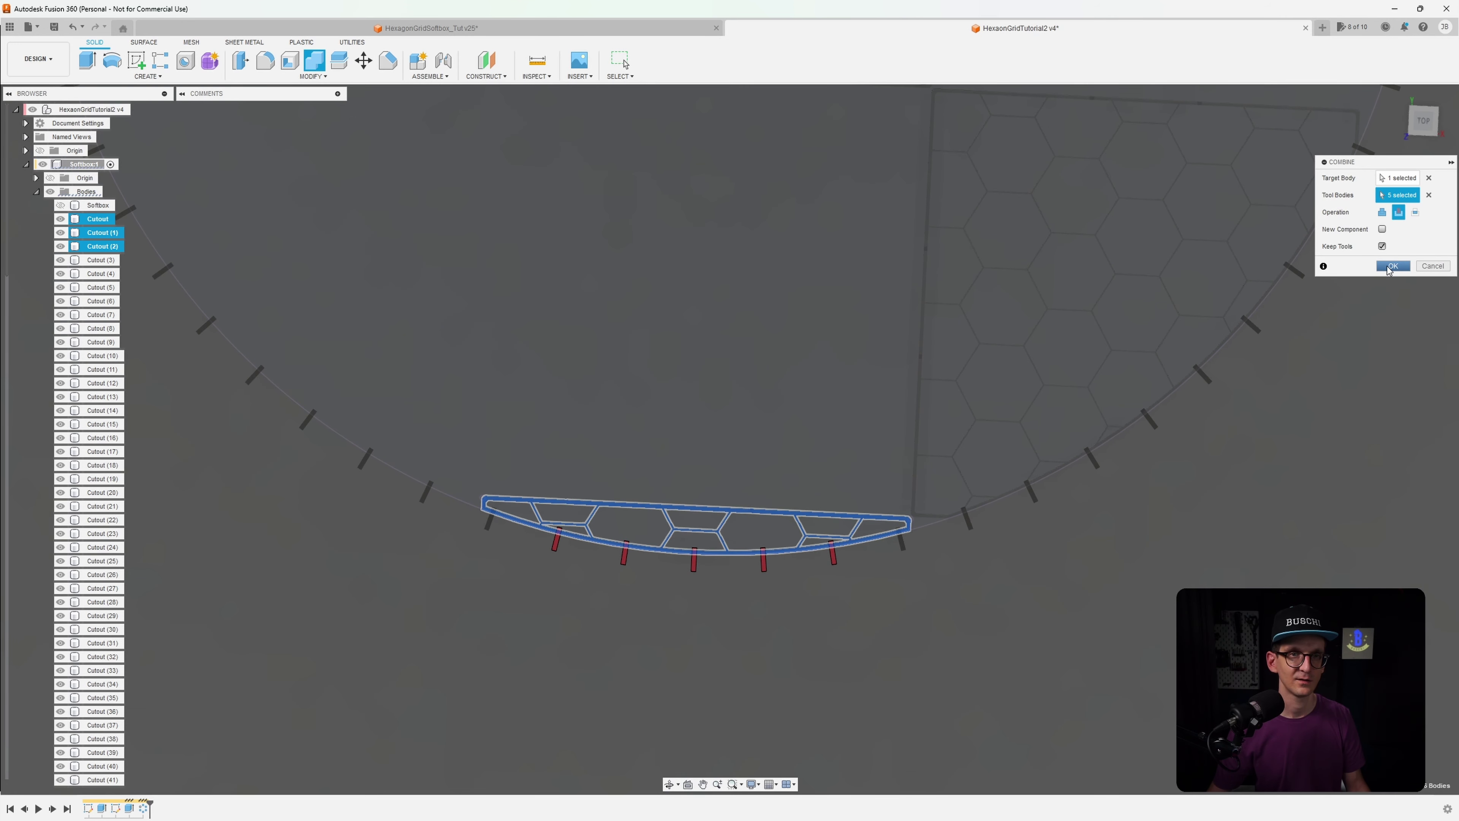
Turn off Keep Tools, apply the cut to the edge tile, and check the notches in its curved wall
left_click(1383, 247)
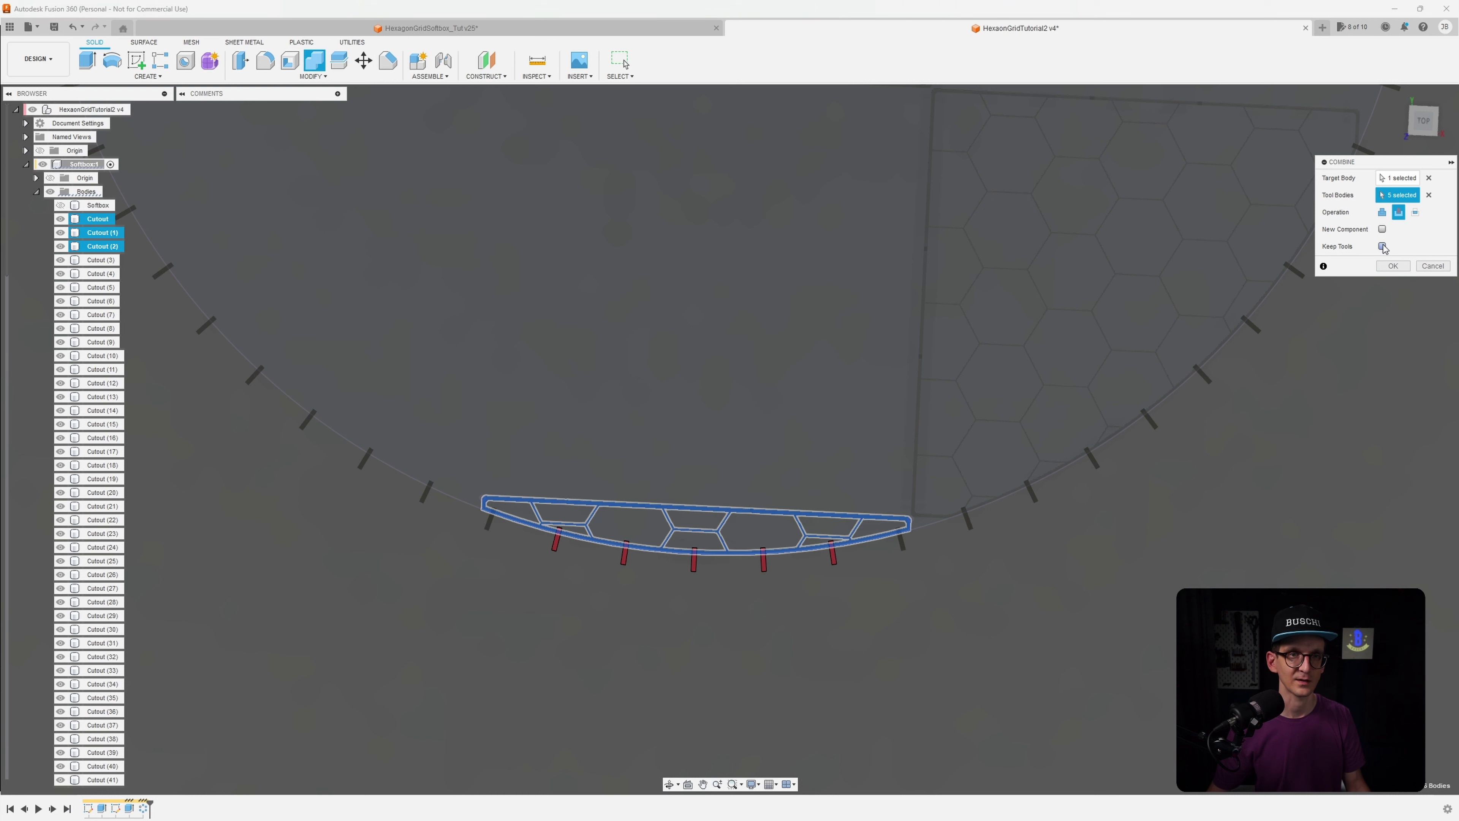
left_click(1392, 266)
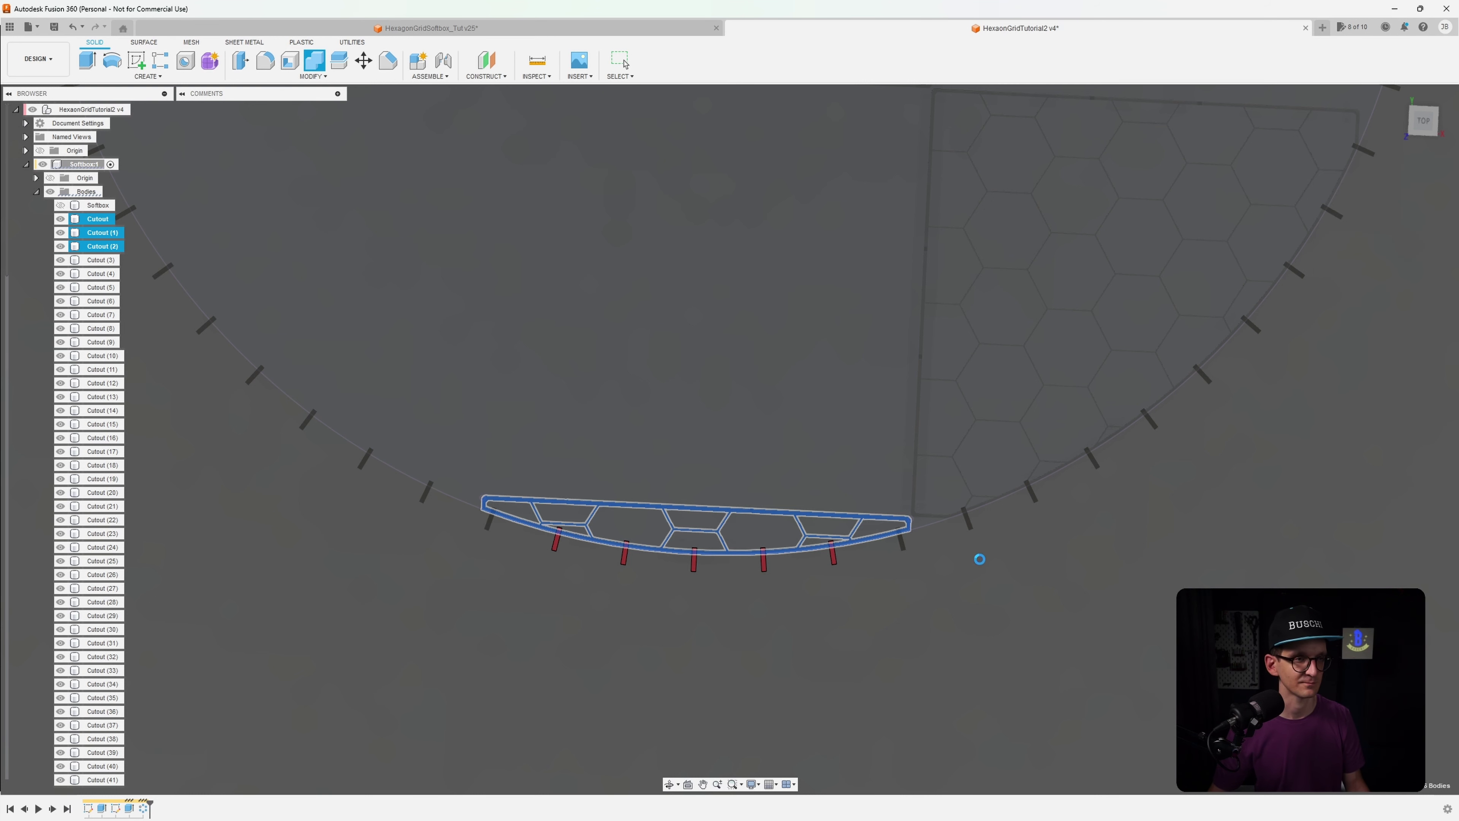
middle_click_drag(979, 559, 785, 555, "shift")
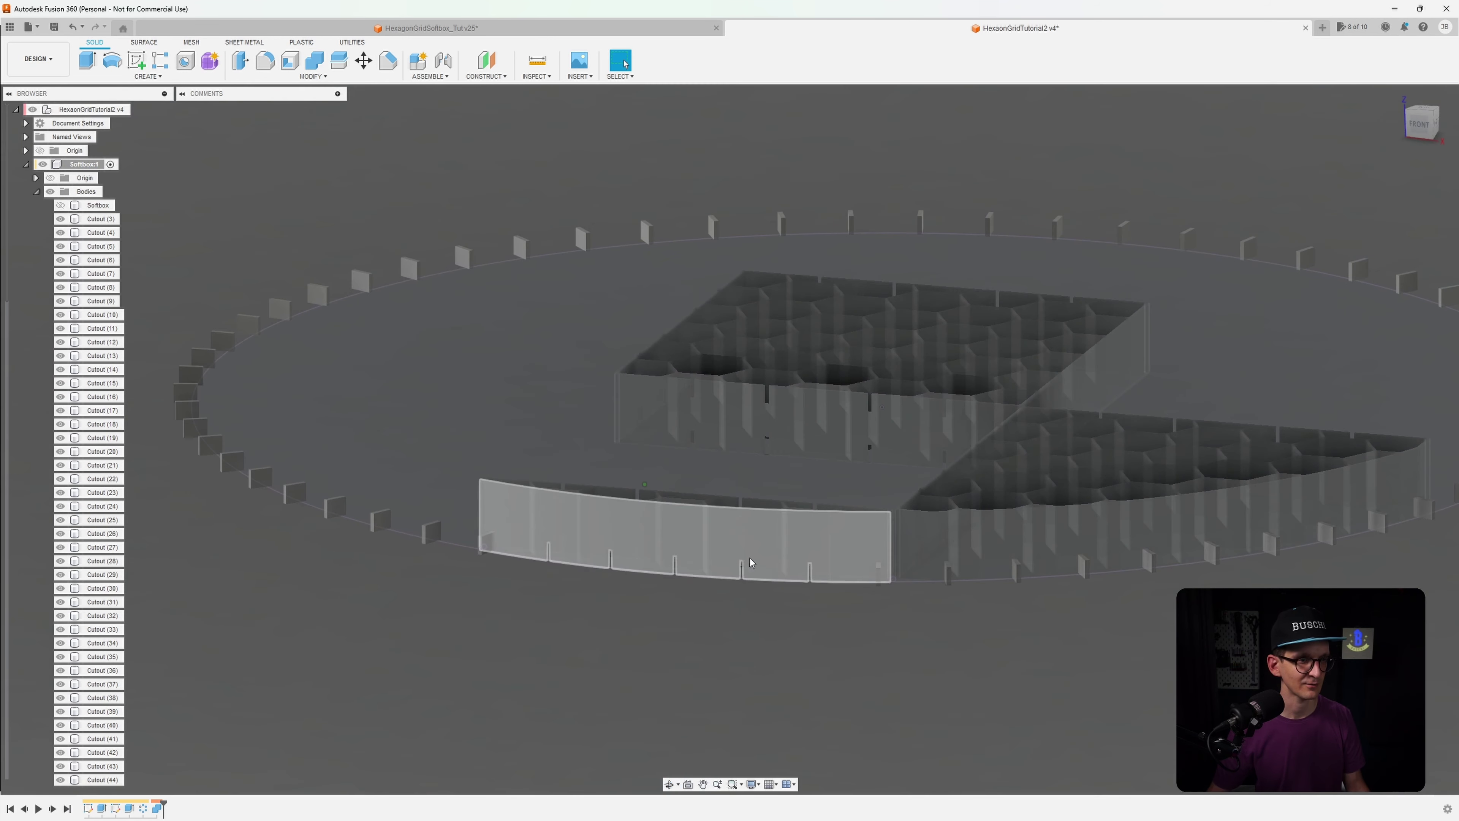
scroll(713, 566, "up", 5)
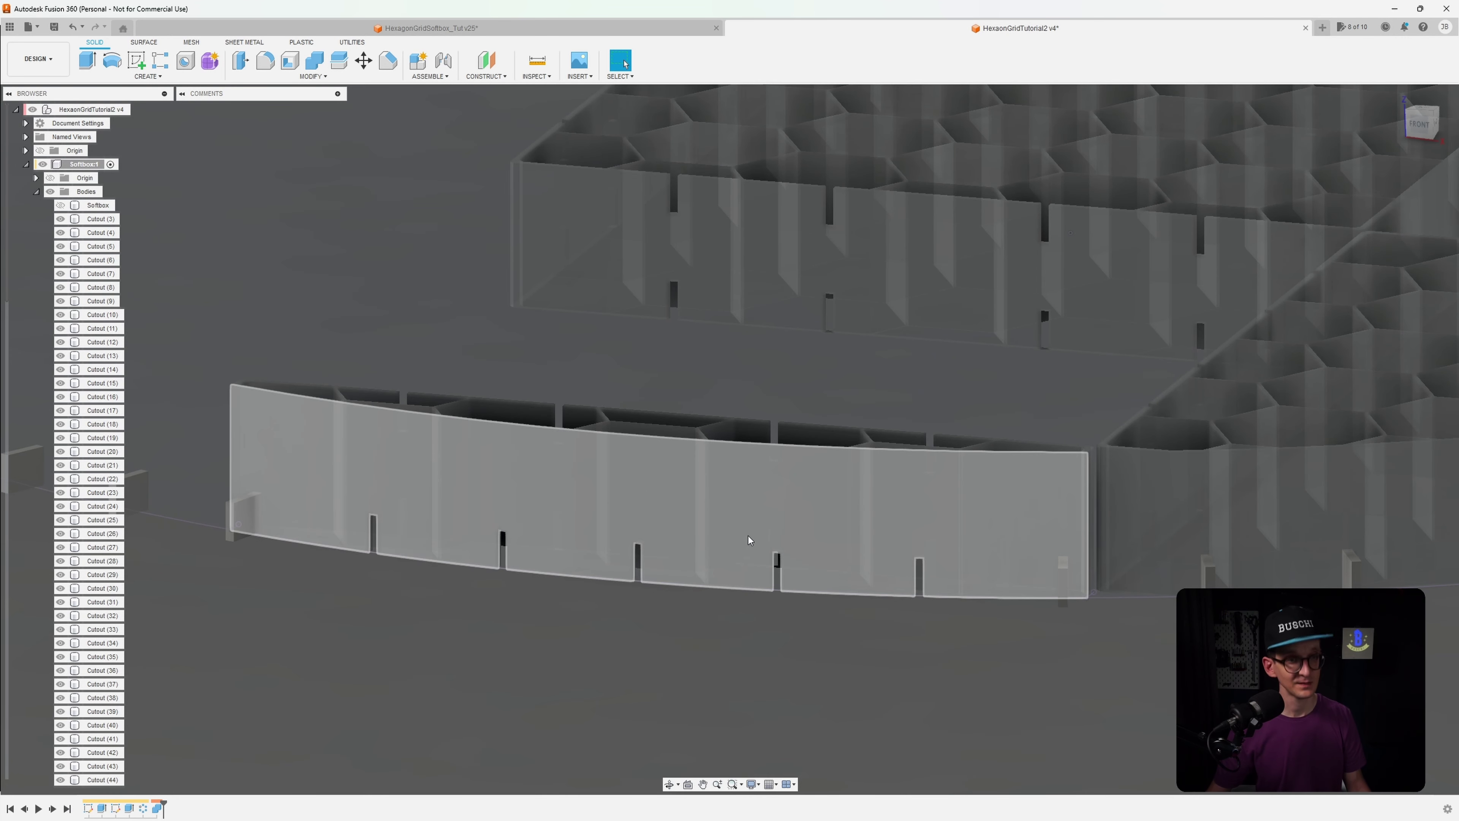
middle_click_drag(747, 536, 903, 605, "shift")
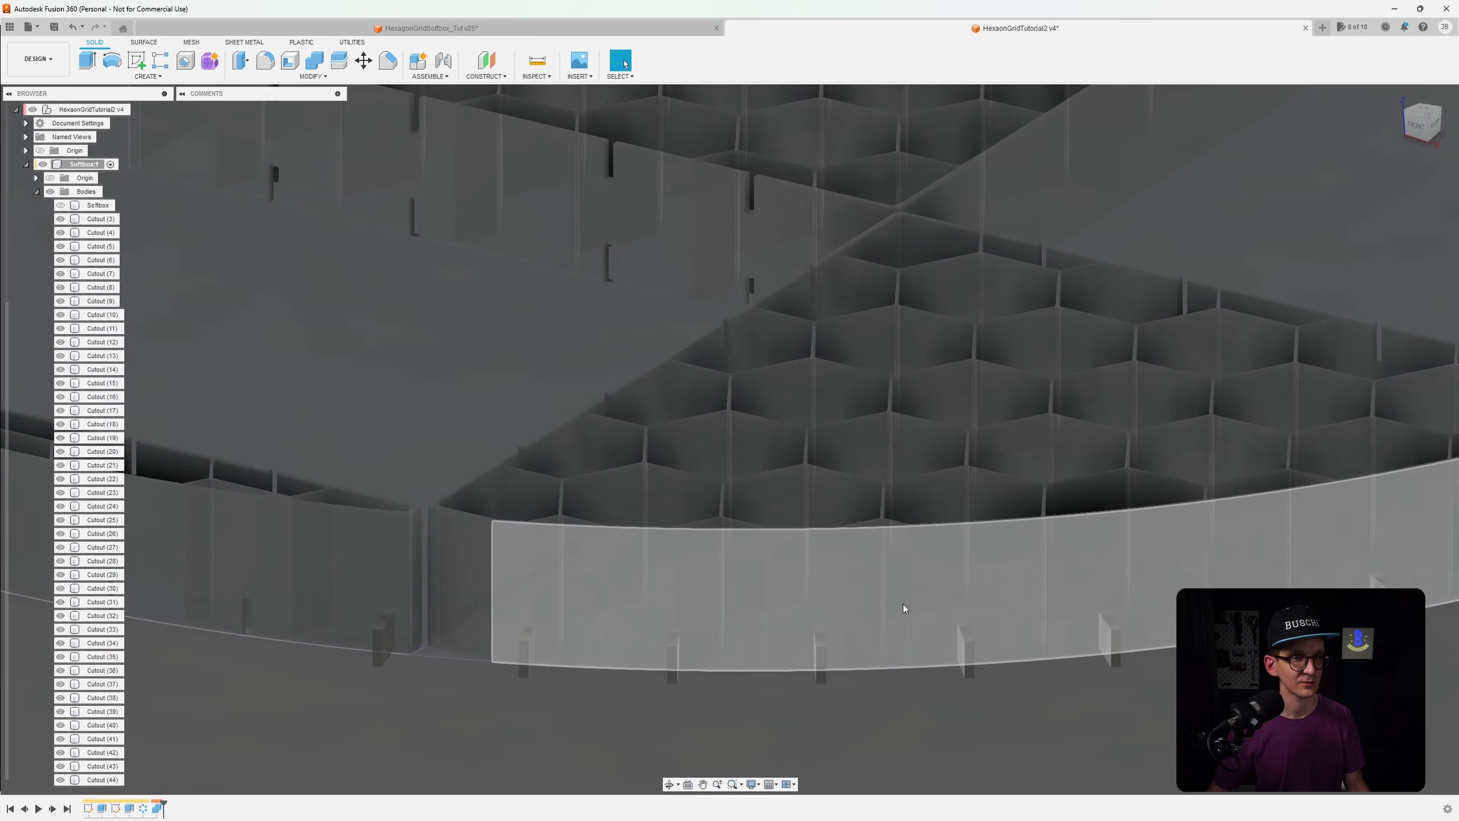
Start a Combine cut with the corner tile as target and the middle cutouts along its curved wall as tools
scroll(680, 554, "down", 3)
scroll(837, 557, "up", 2)
scroll(964, 532, "up", 2)
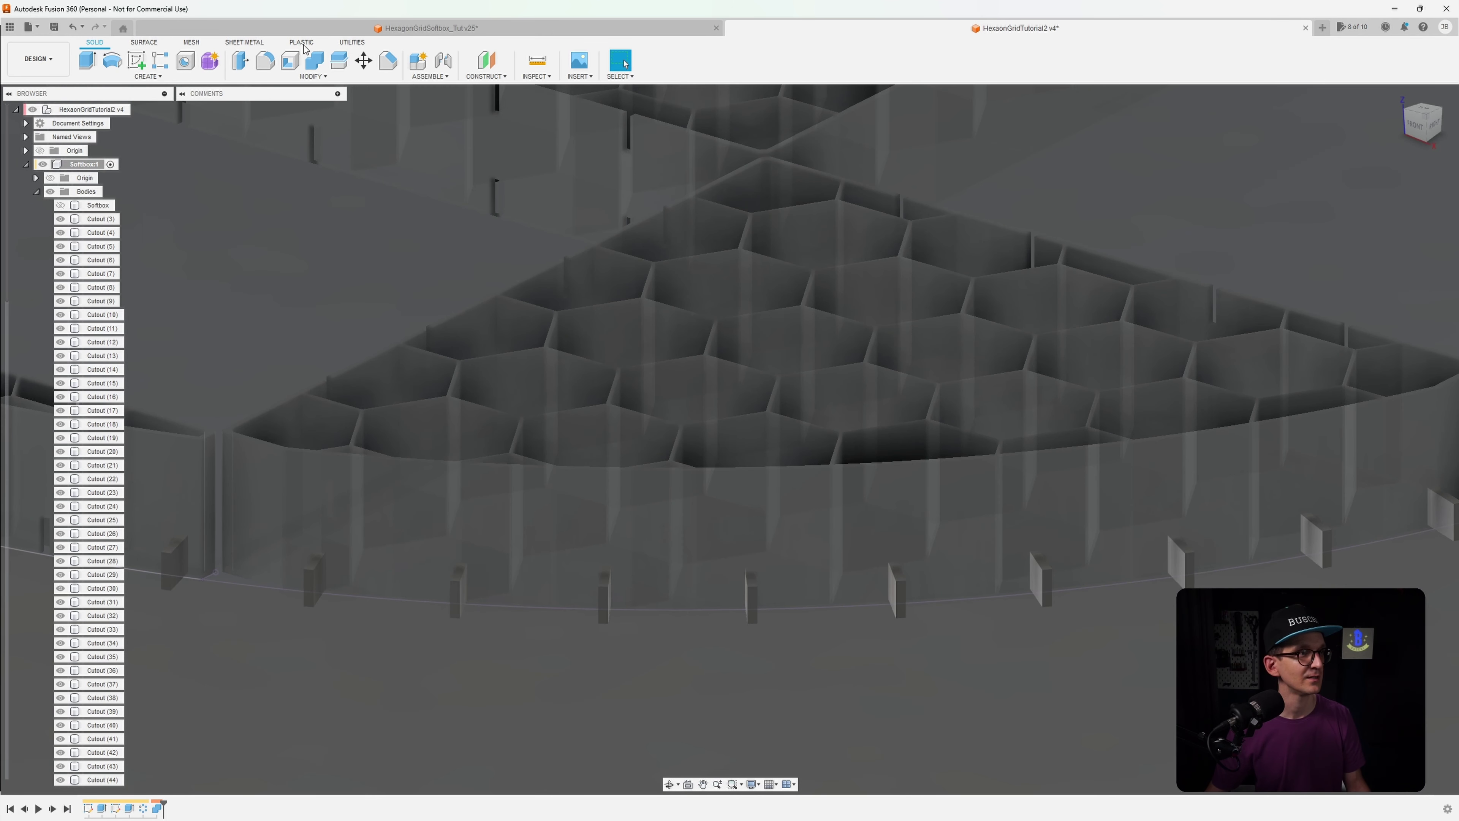
left_click(314, 60)
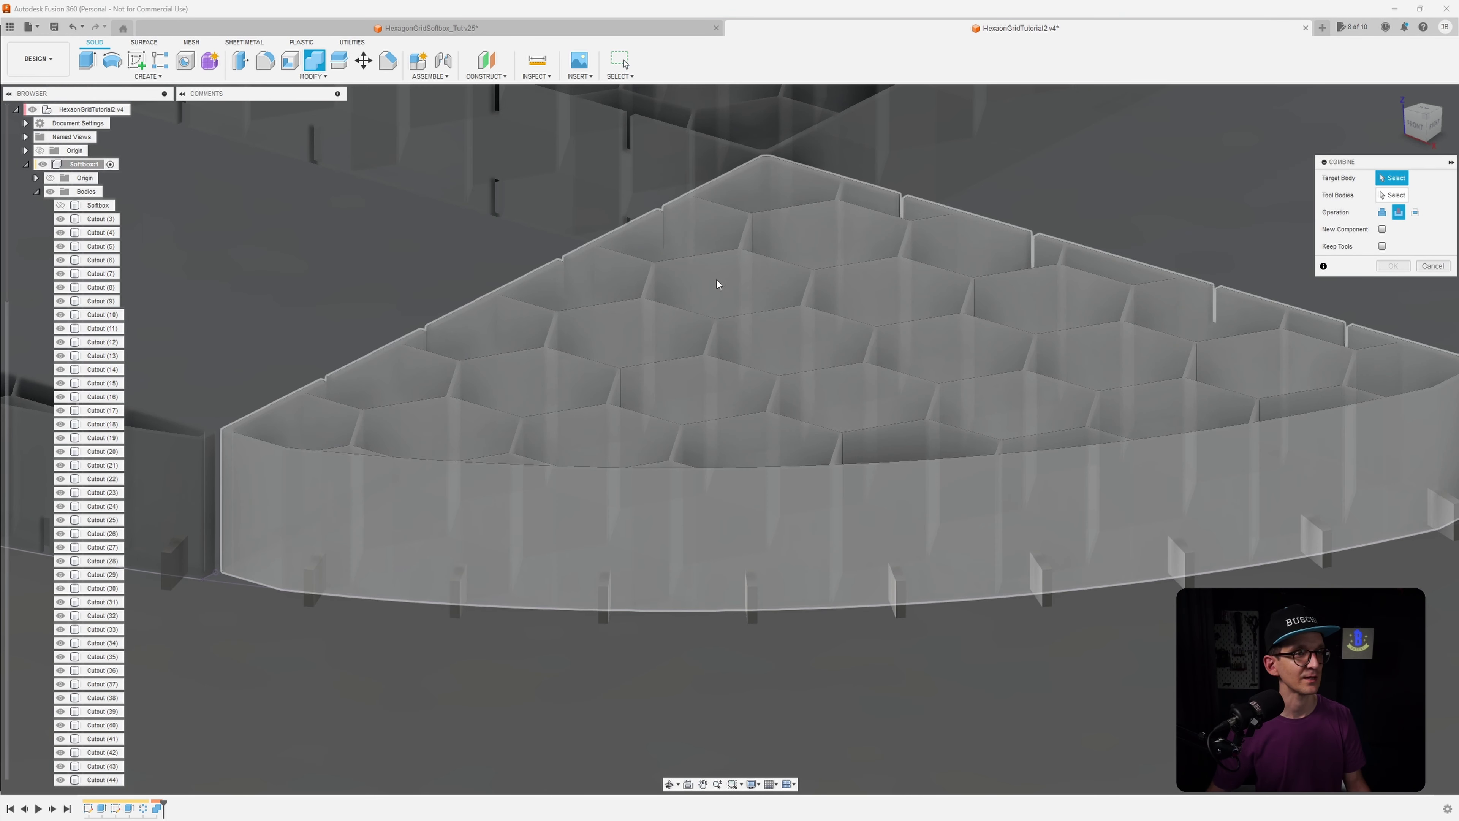
left_click(805, 313)
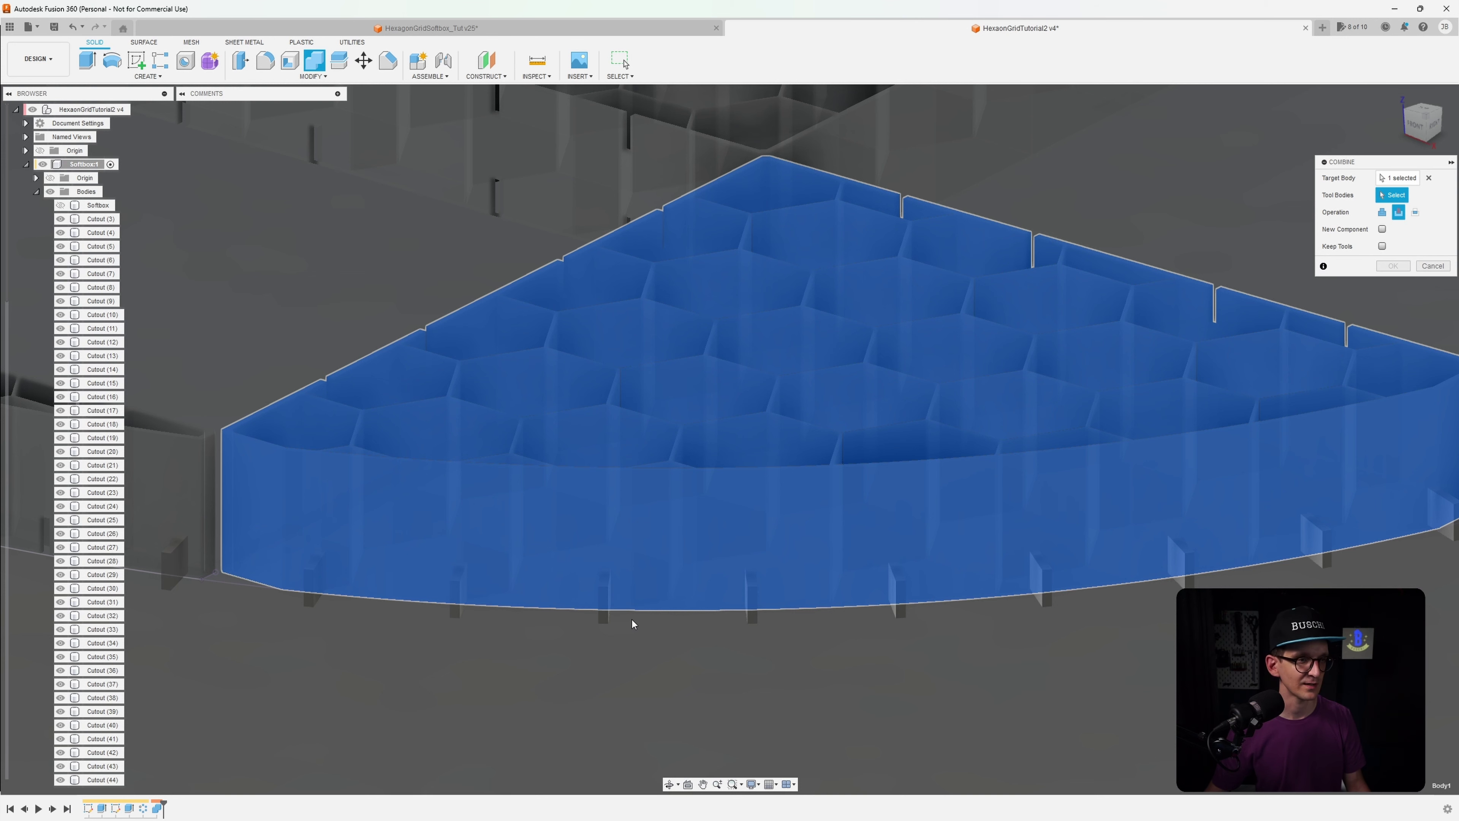
scroll(631, 619, "down", 5)
middle_click_drag(809, 633, 829, 507, "shift")
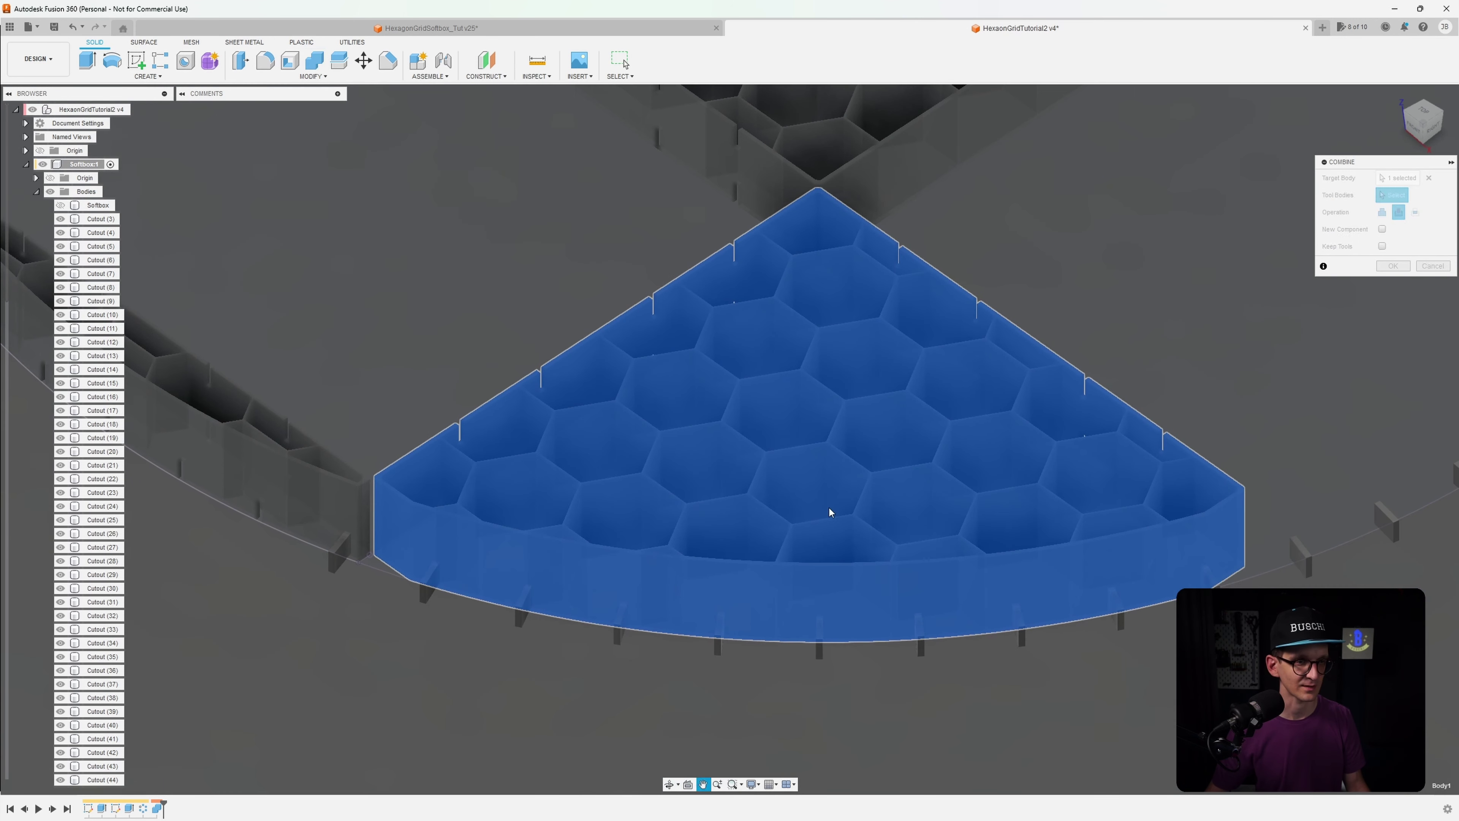
left_click(718, 648)
left_click(920, 650)
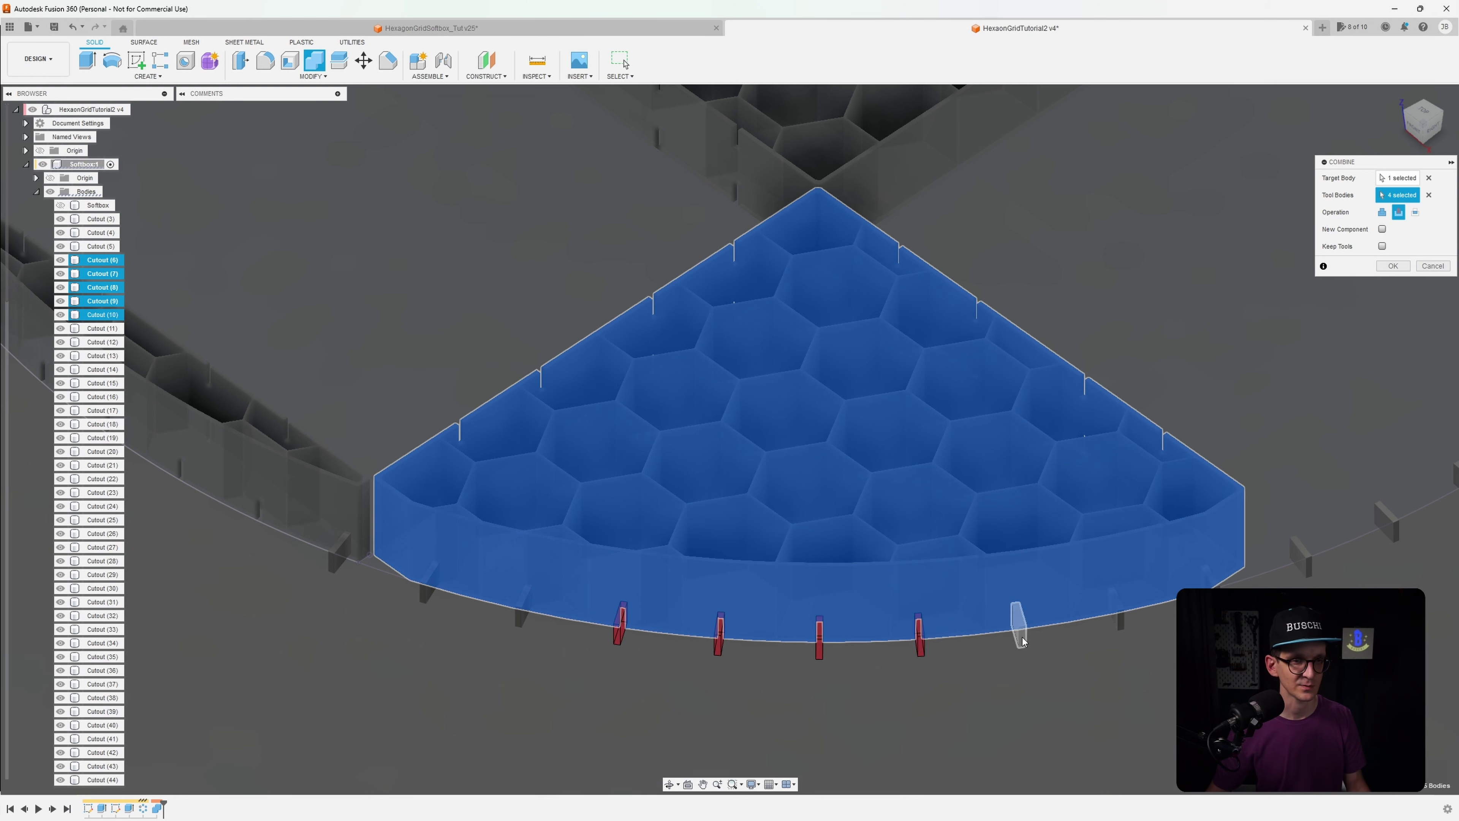
Check the five selected cutouts against the corner tile's hexagon walls from above and apply the cut
left_click(1423, 110)
scroll(743, 420, "up", 4)
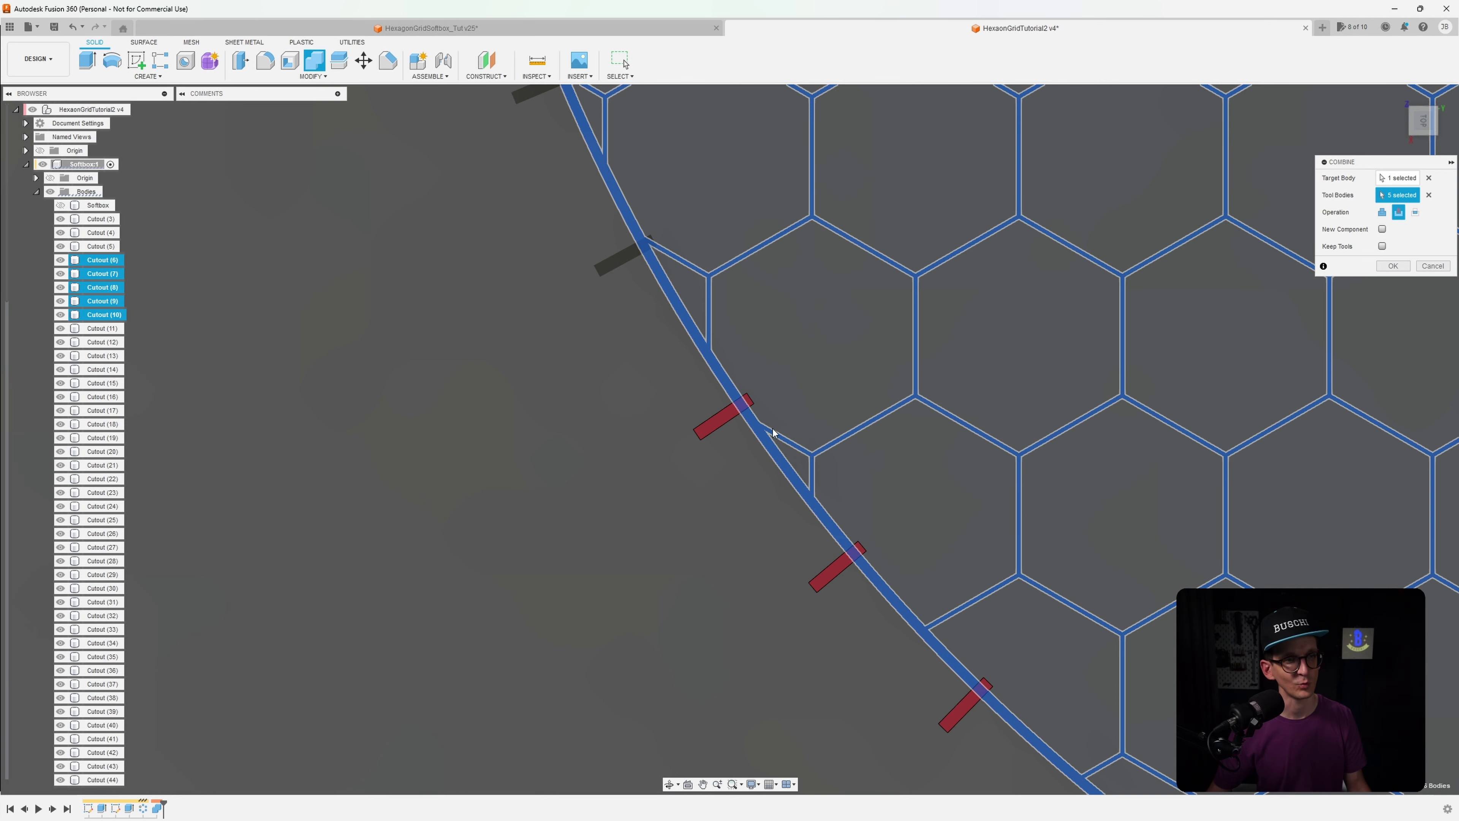
middle_click_drag(783, 432, 720, 470)
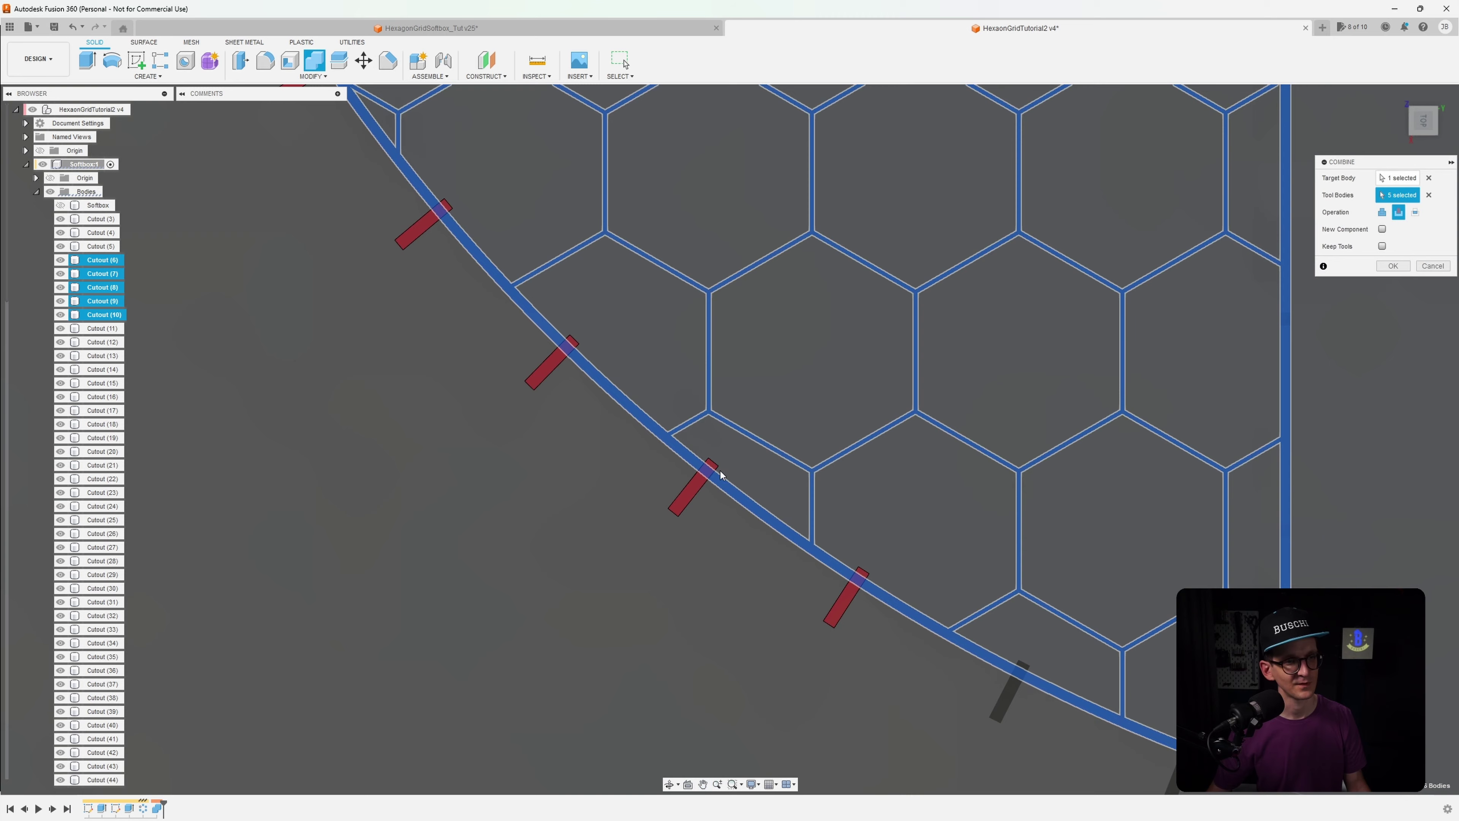
scroll(720, 472, "down", 3)
left_click(1393, 266)
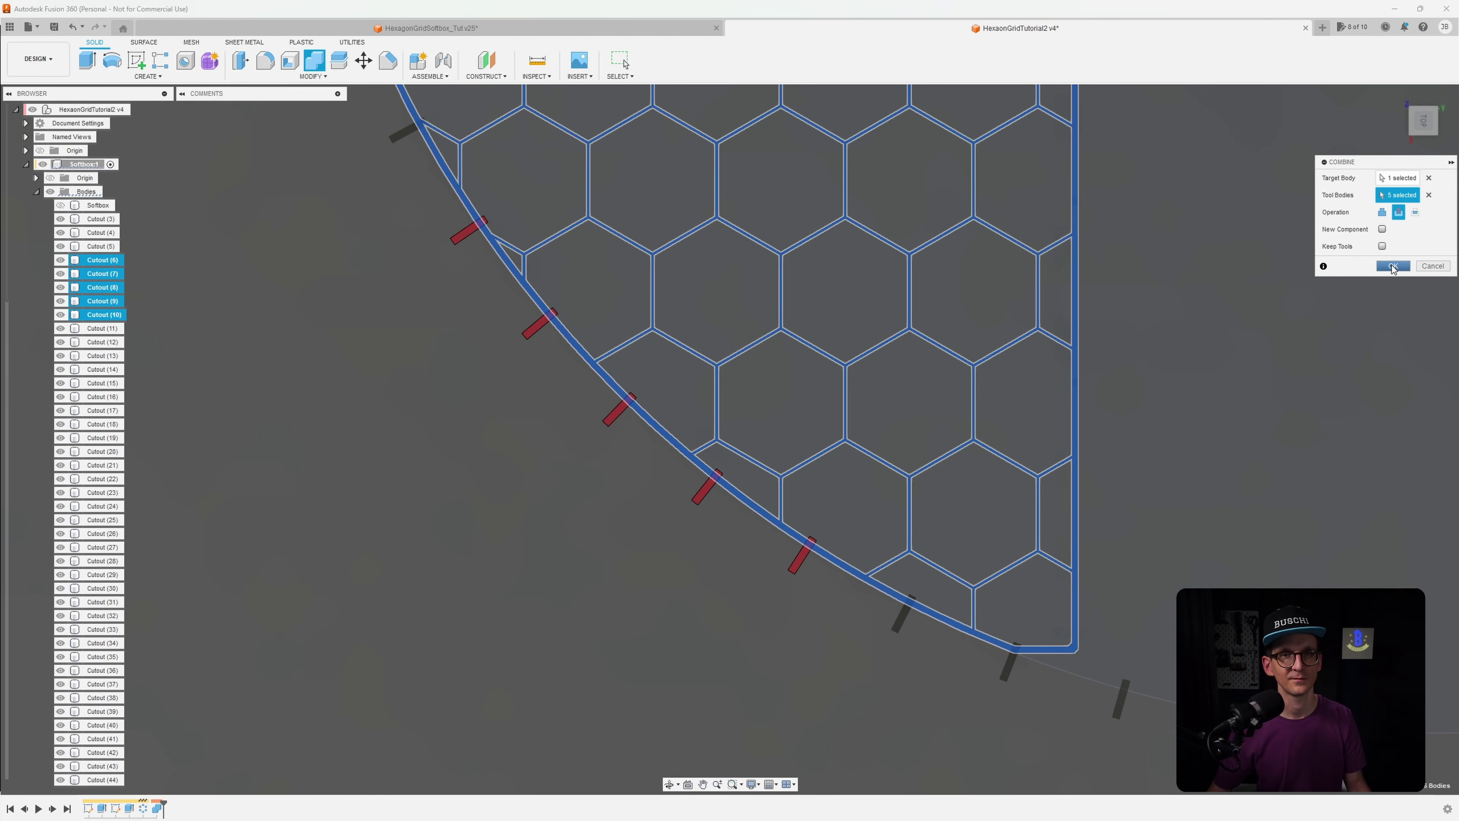
mouse_move(1116, 461)
middle_mouse_down("shift")
mouse_move(1159, 393)
mouse_move(1145, 520)
mouse_move(1121, 436)
mouse_move(1132, 484)
middle_mouse_up("shift")
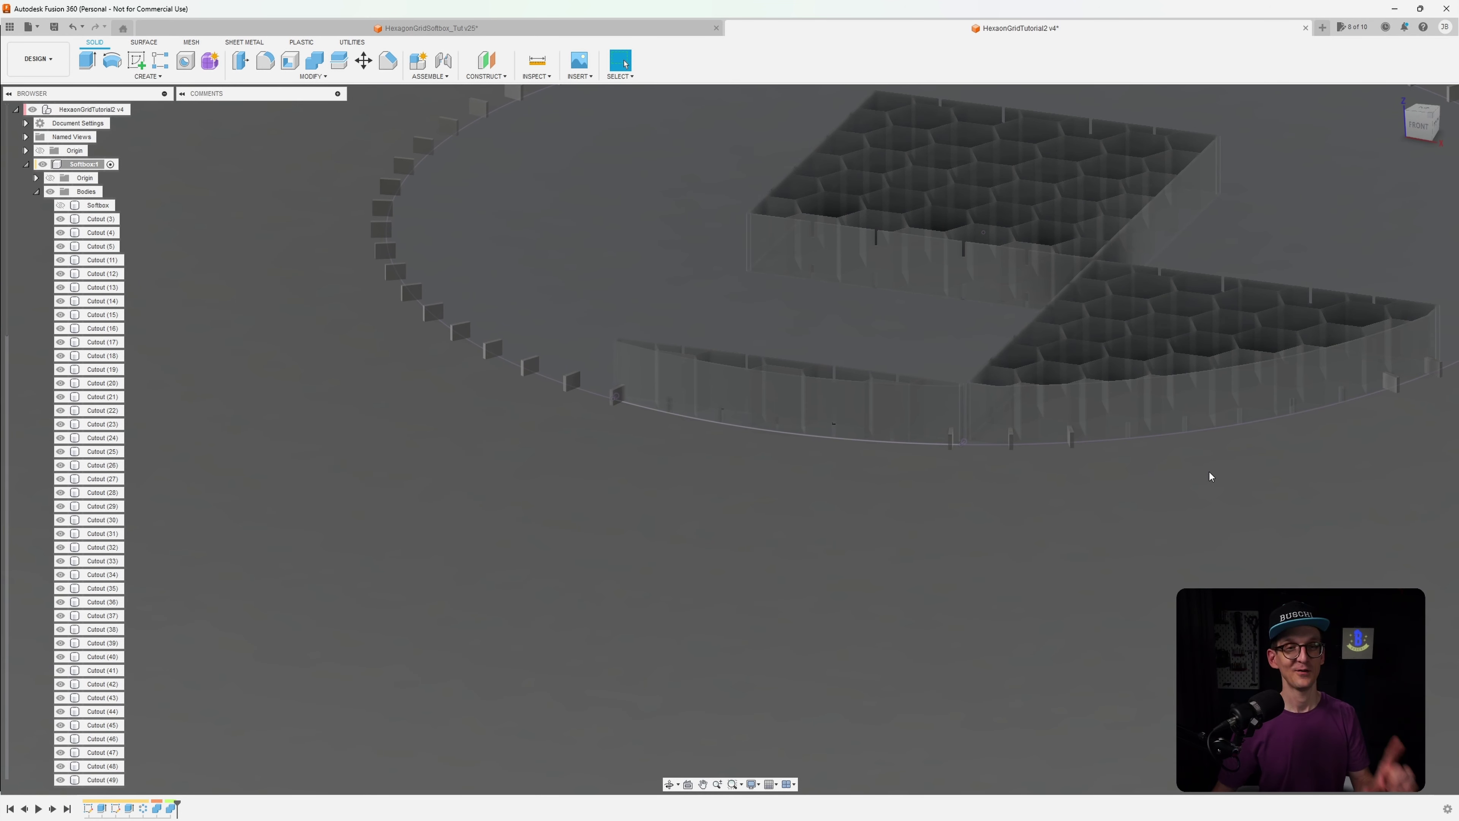
Try to delete all remaining Cutout bodies from the softbox component
scroll(864, 468, "down", 2)
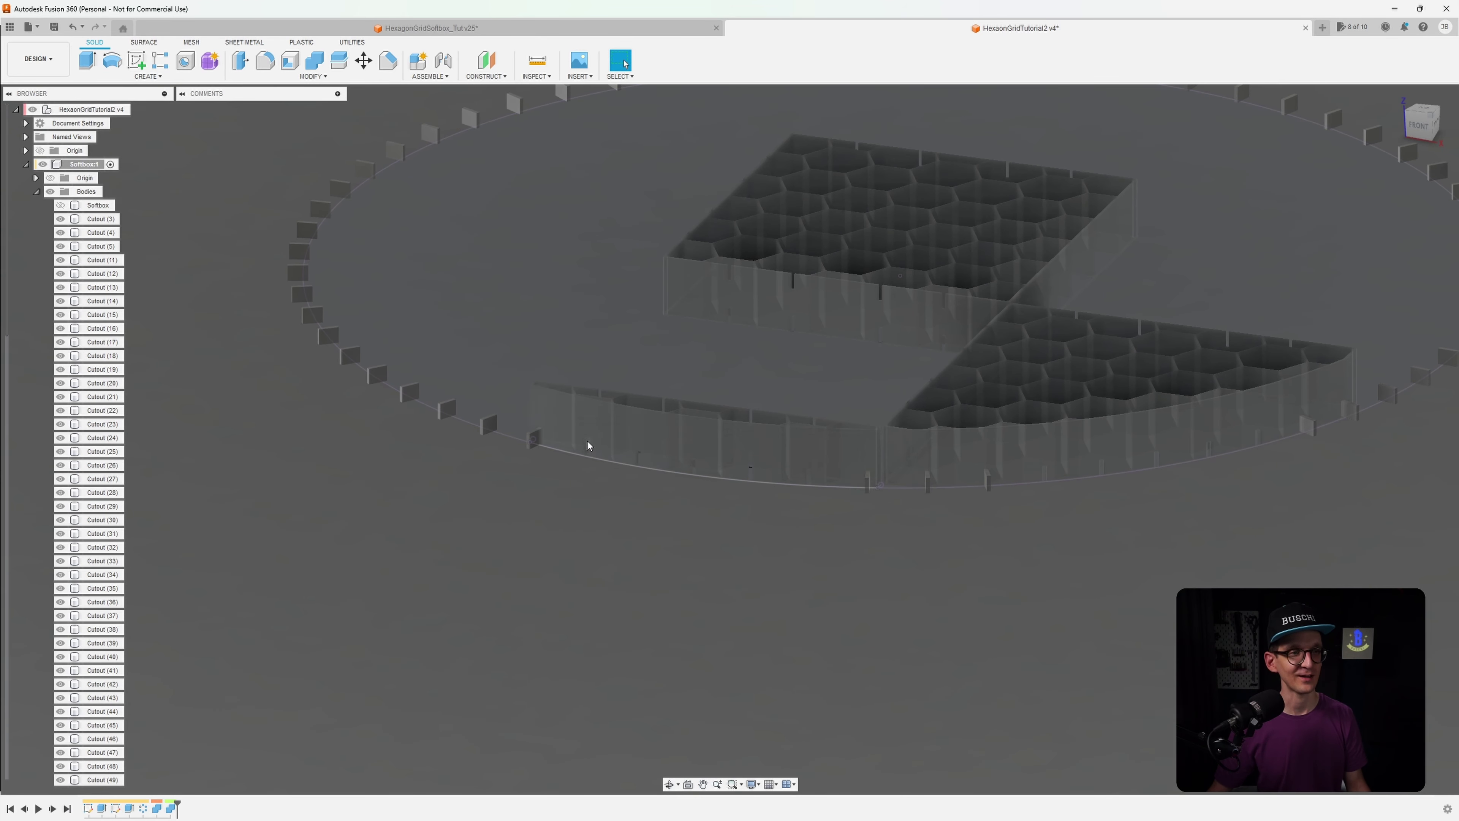
scroll(822, 499, "down", 2)
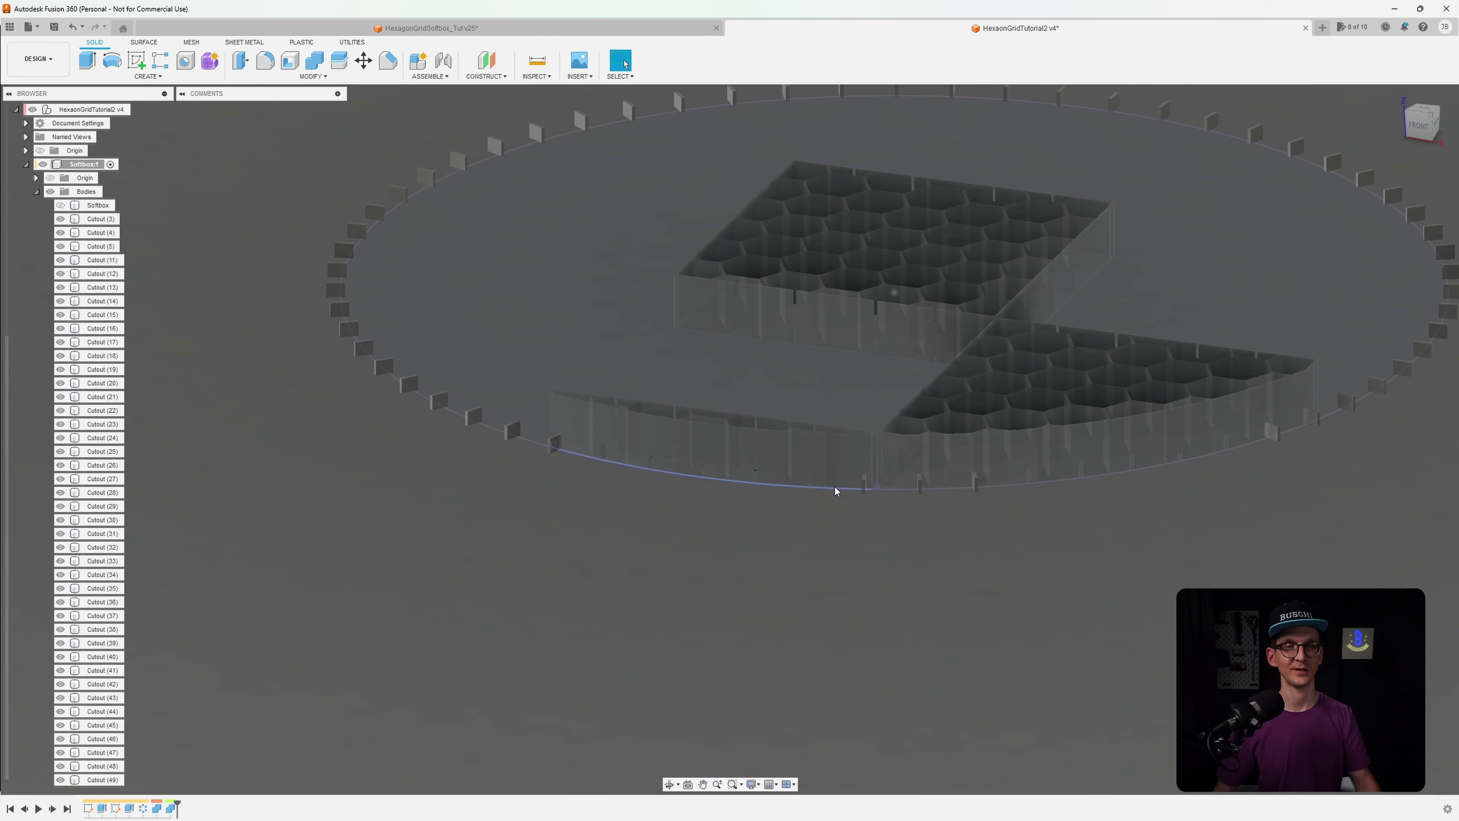
middle_click_drag(635, 404, 441, 434)
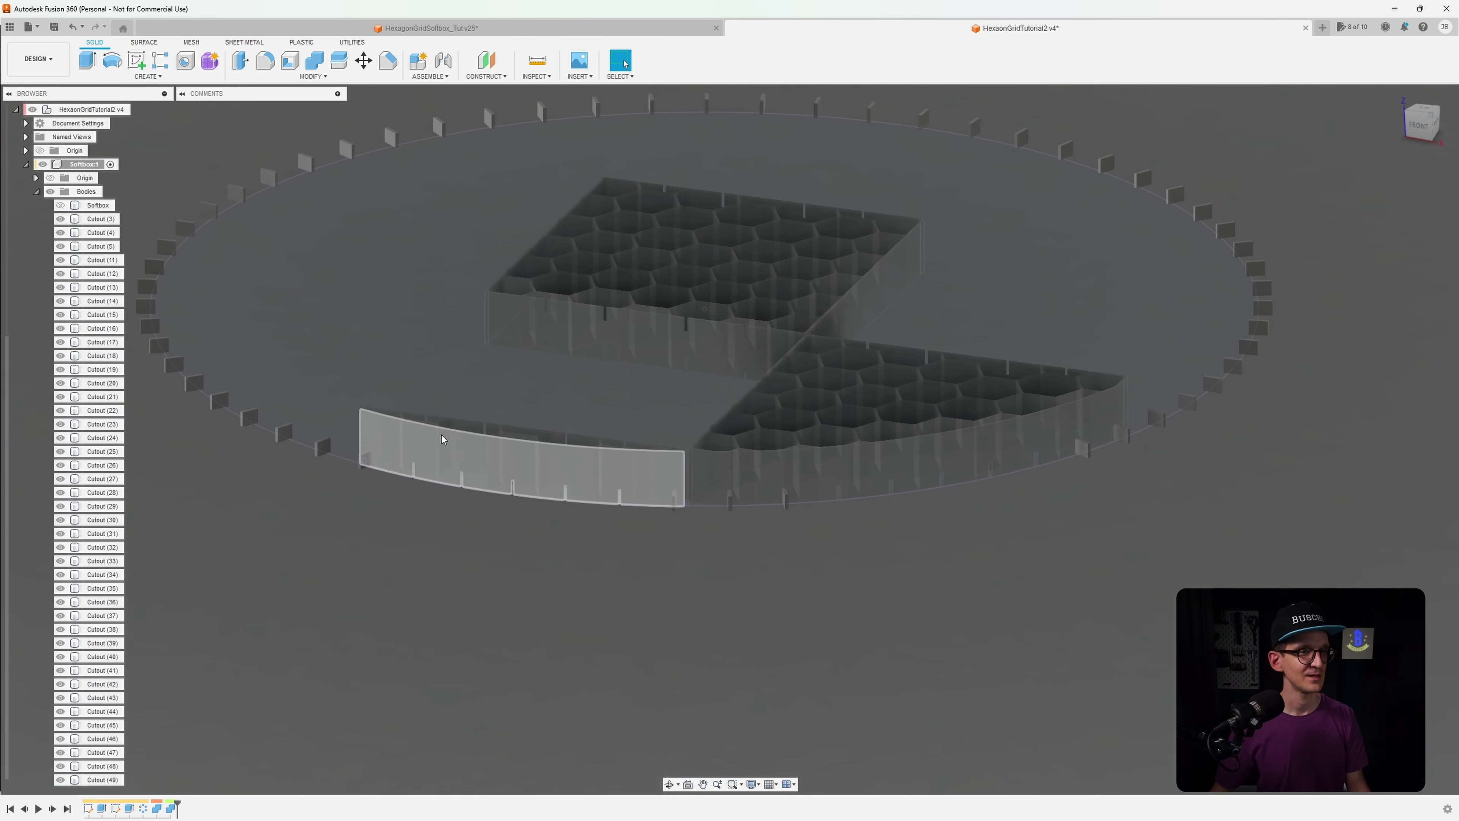
scroll(442, 435, "down", 2)
left_click(98, 219)
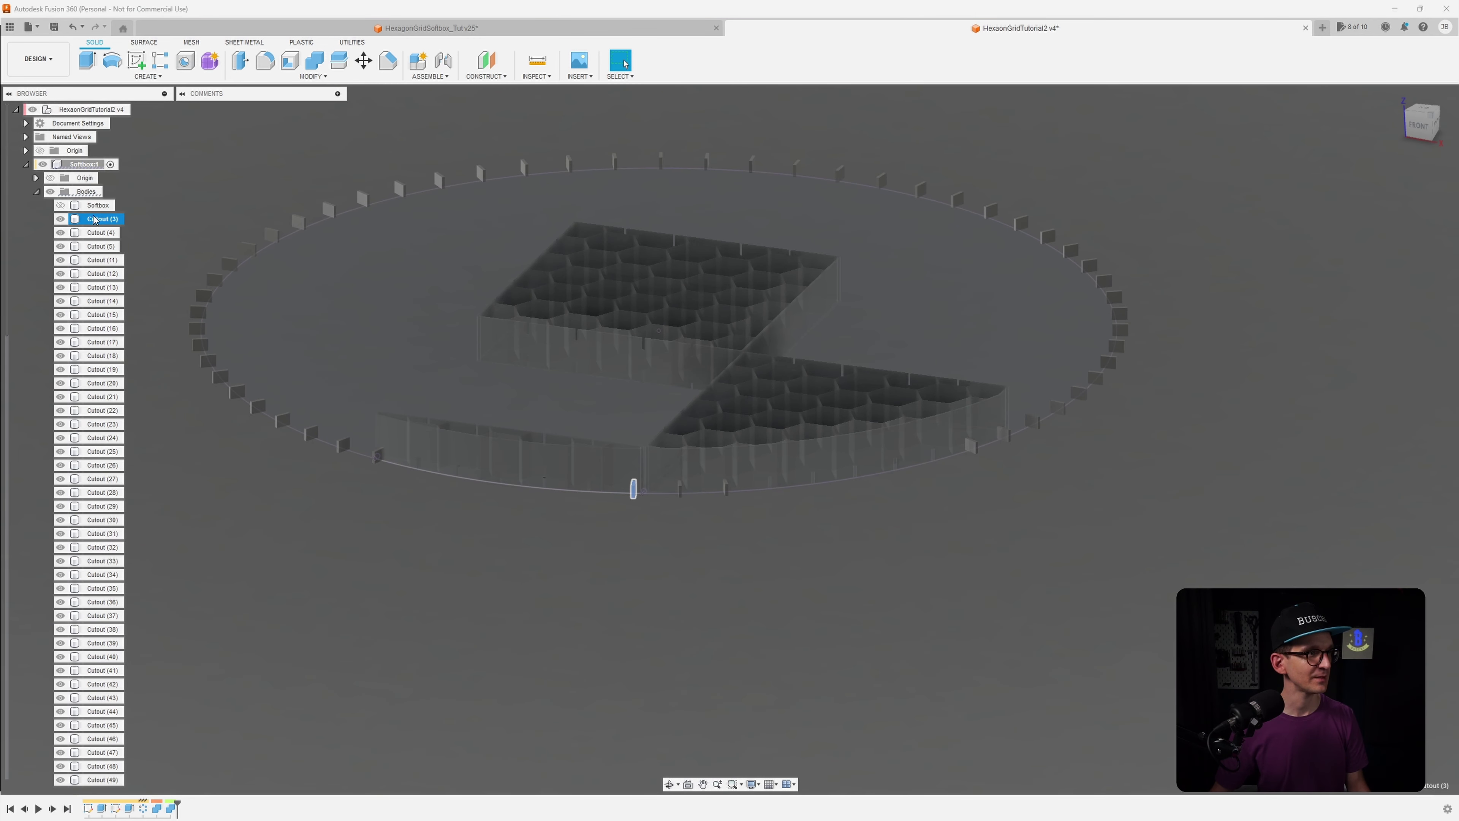
scroll(104, 316, "down", 1)
scroll(103, 319, "down", 5)
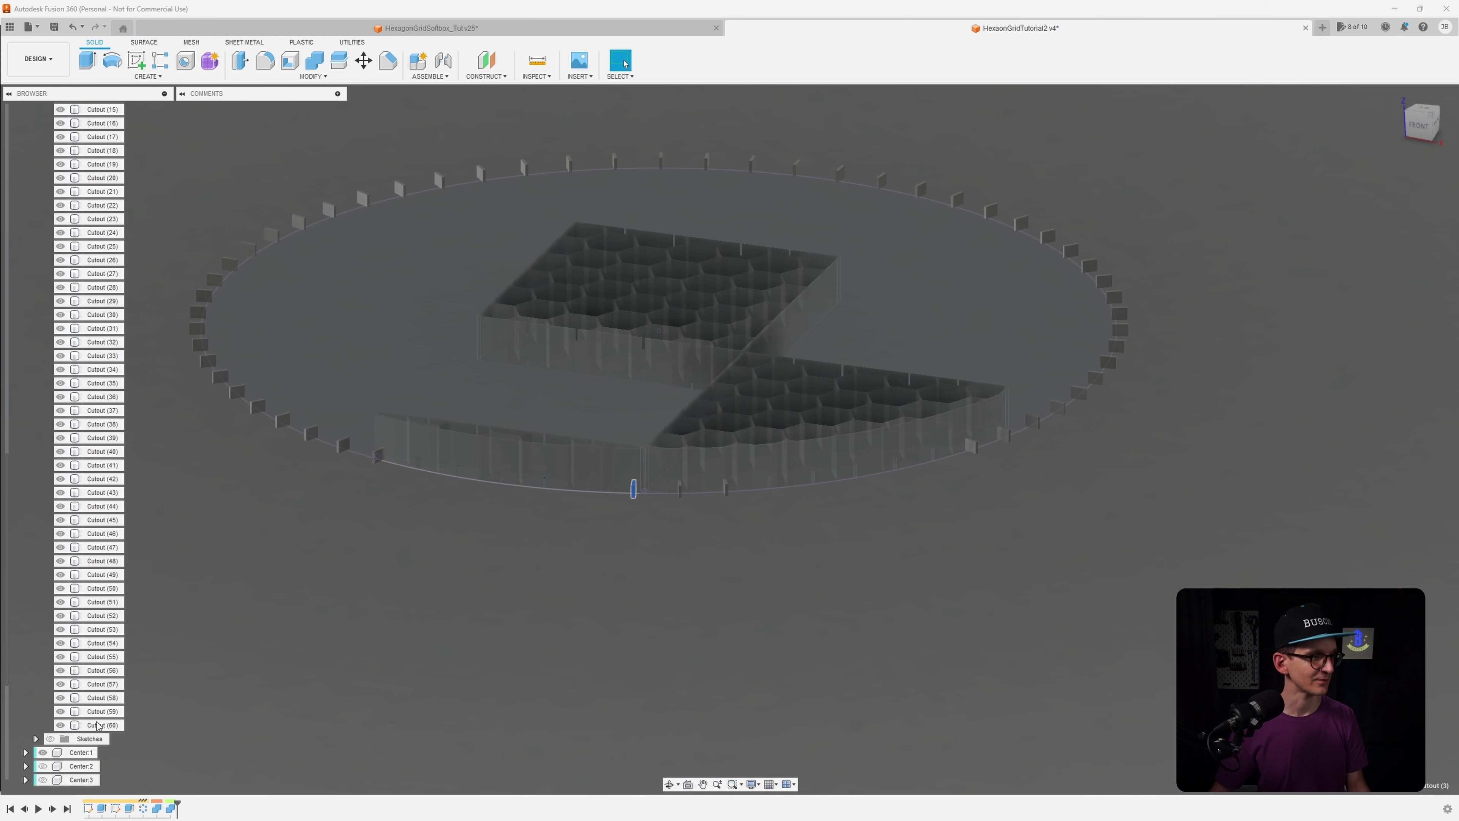
left_click(106, 670, "shift")
scroll(101, 575, "up", 2)
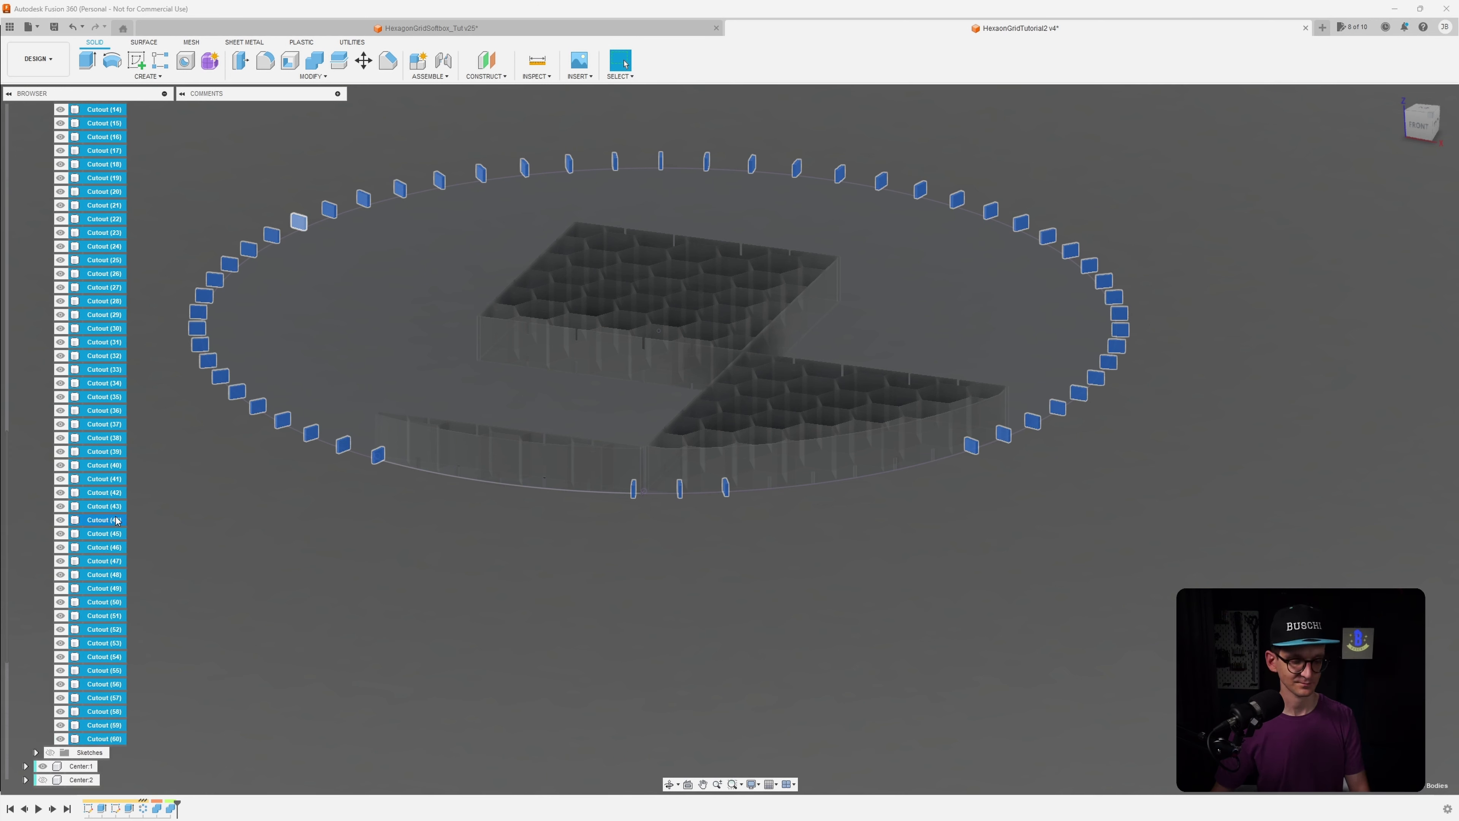
key("Delete")
left_click(685, 443)
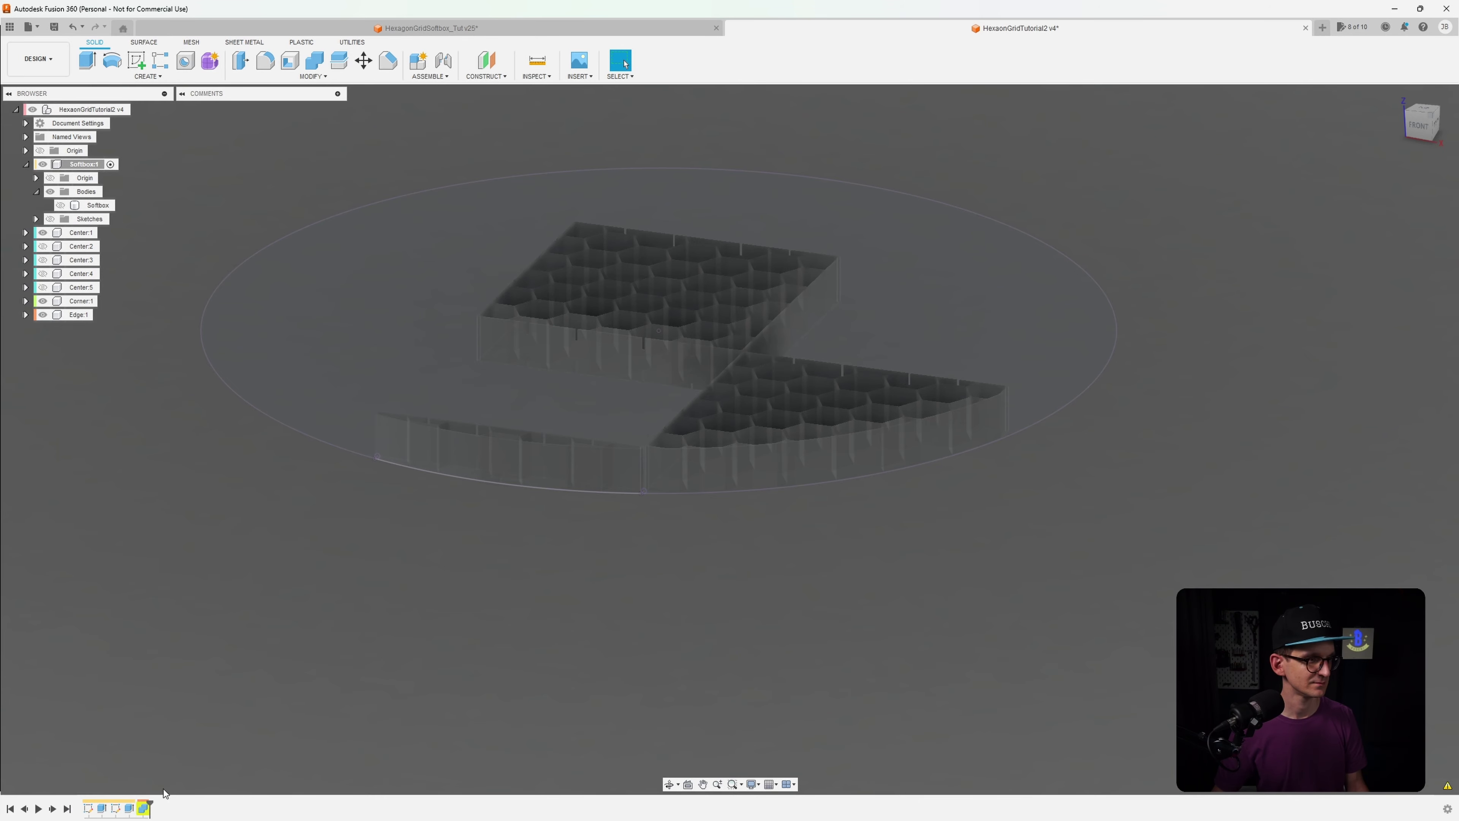
middle_click_drag(164, 793, 425, 560, "shift")
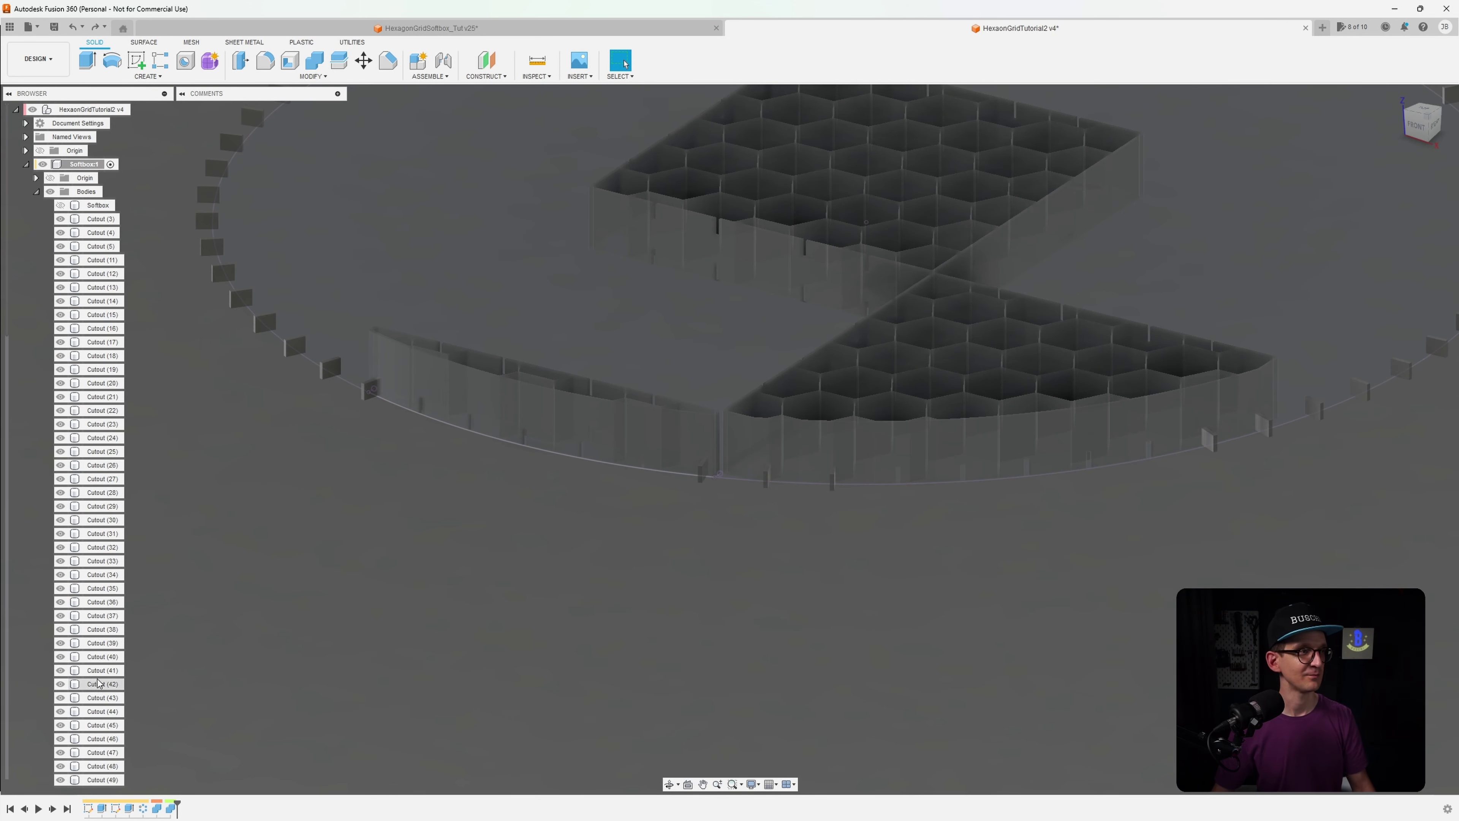
Try to delete only Cutout (3), Cutout (4) and Cutout (5), and undo the deletion
left_click(97, 218)
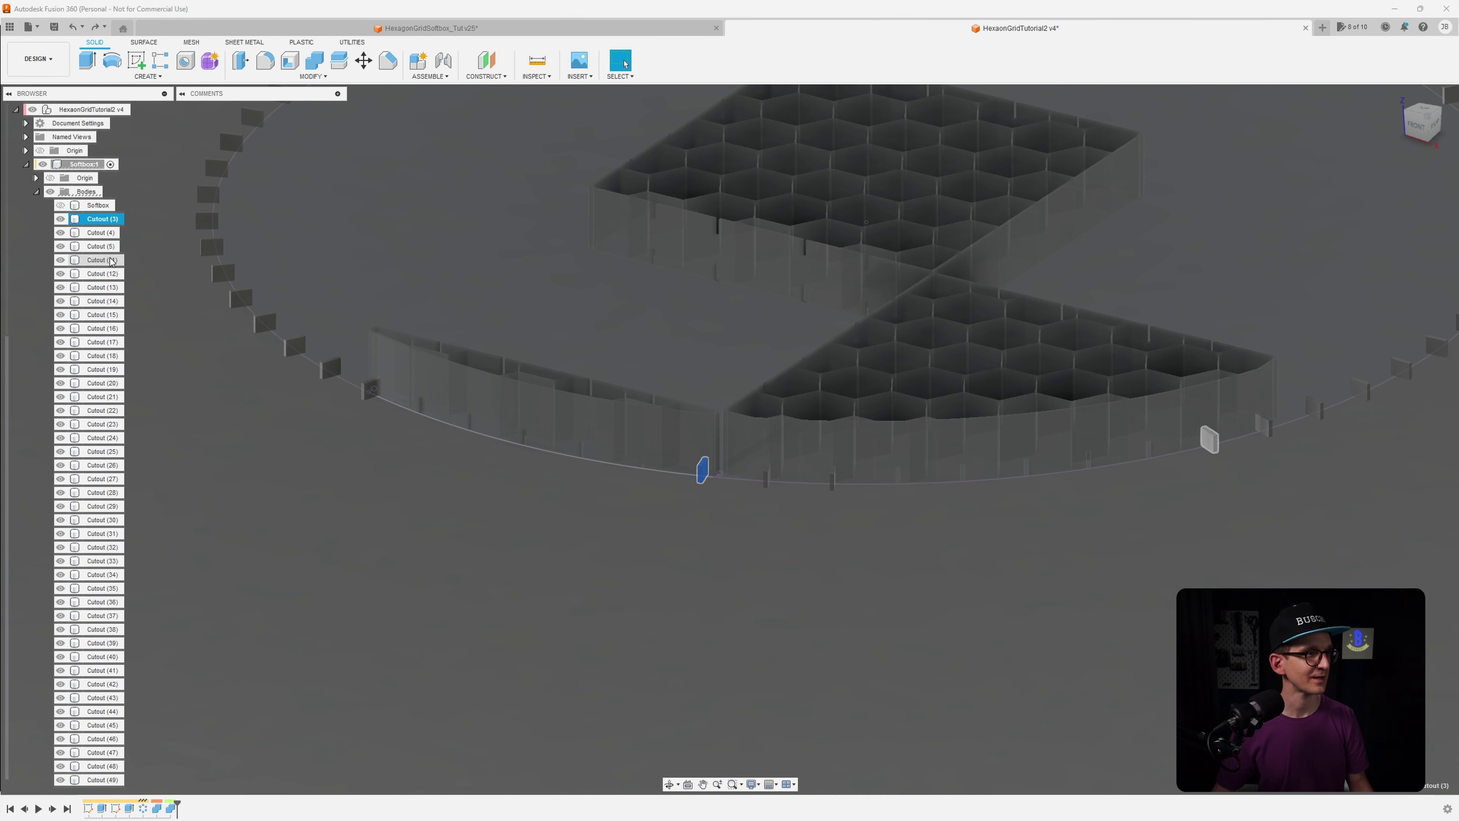
left_click(103, 233)
left_click(102, 246)
left_click(101, 219)
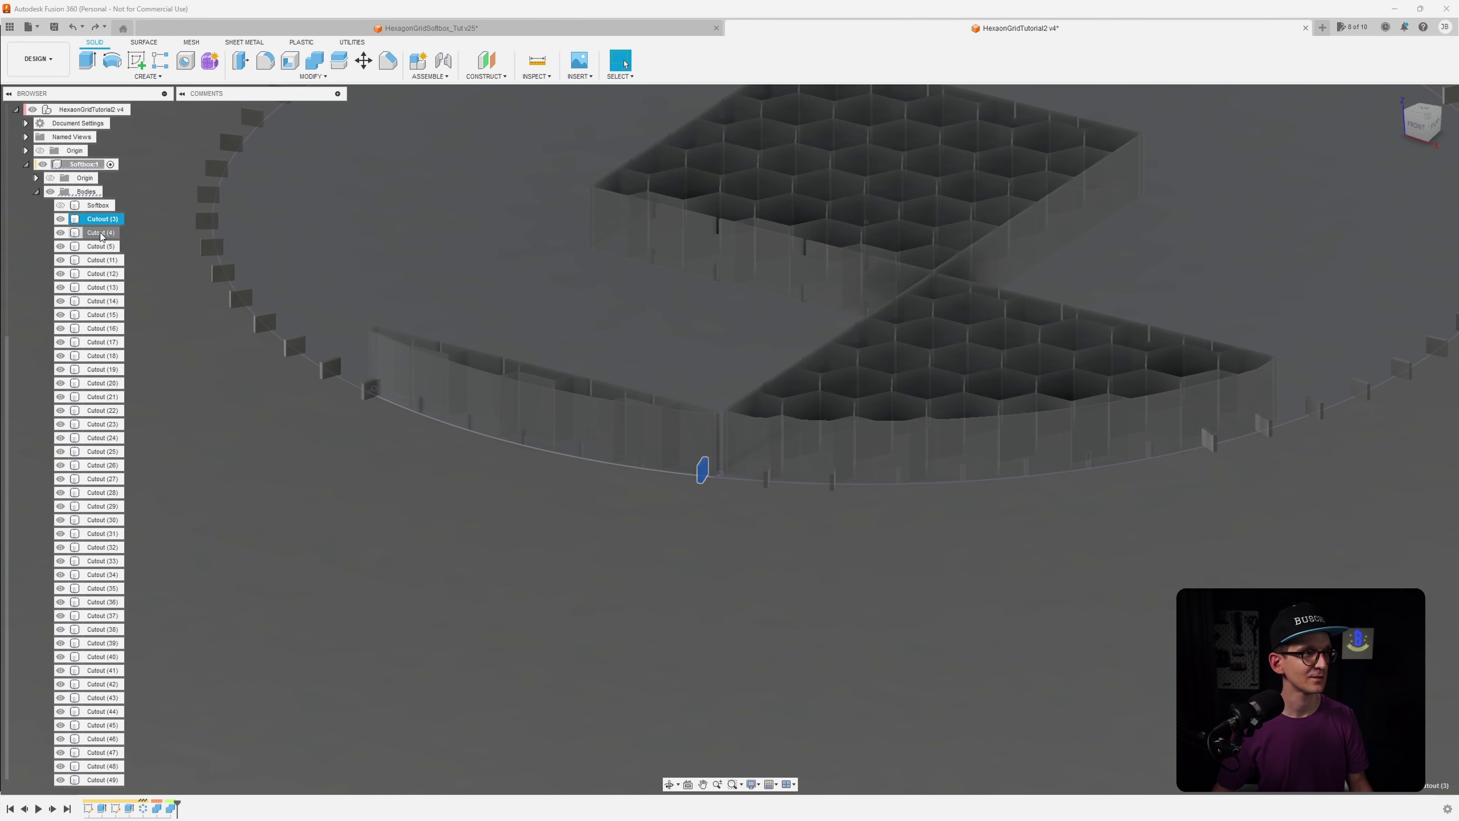
left_click(101, 247, "shift")
key("Delete")
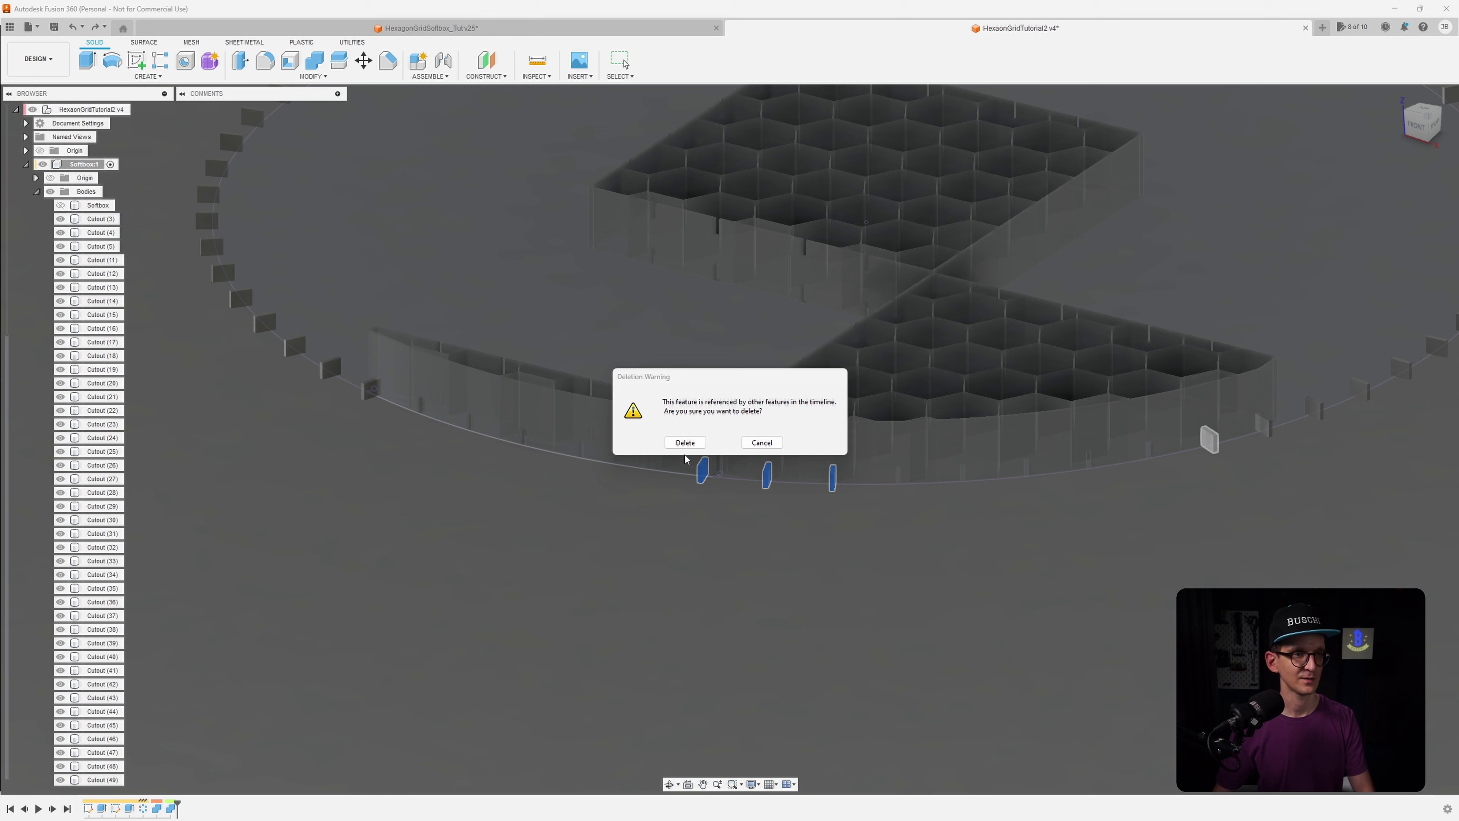
left_click(685, 443)
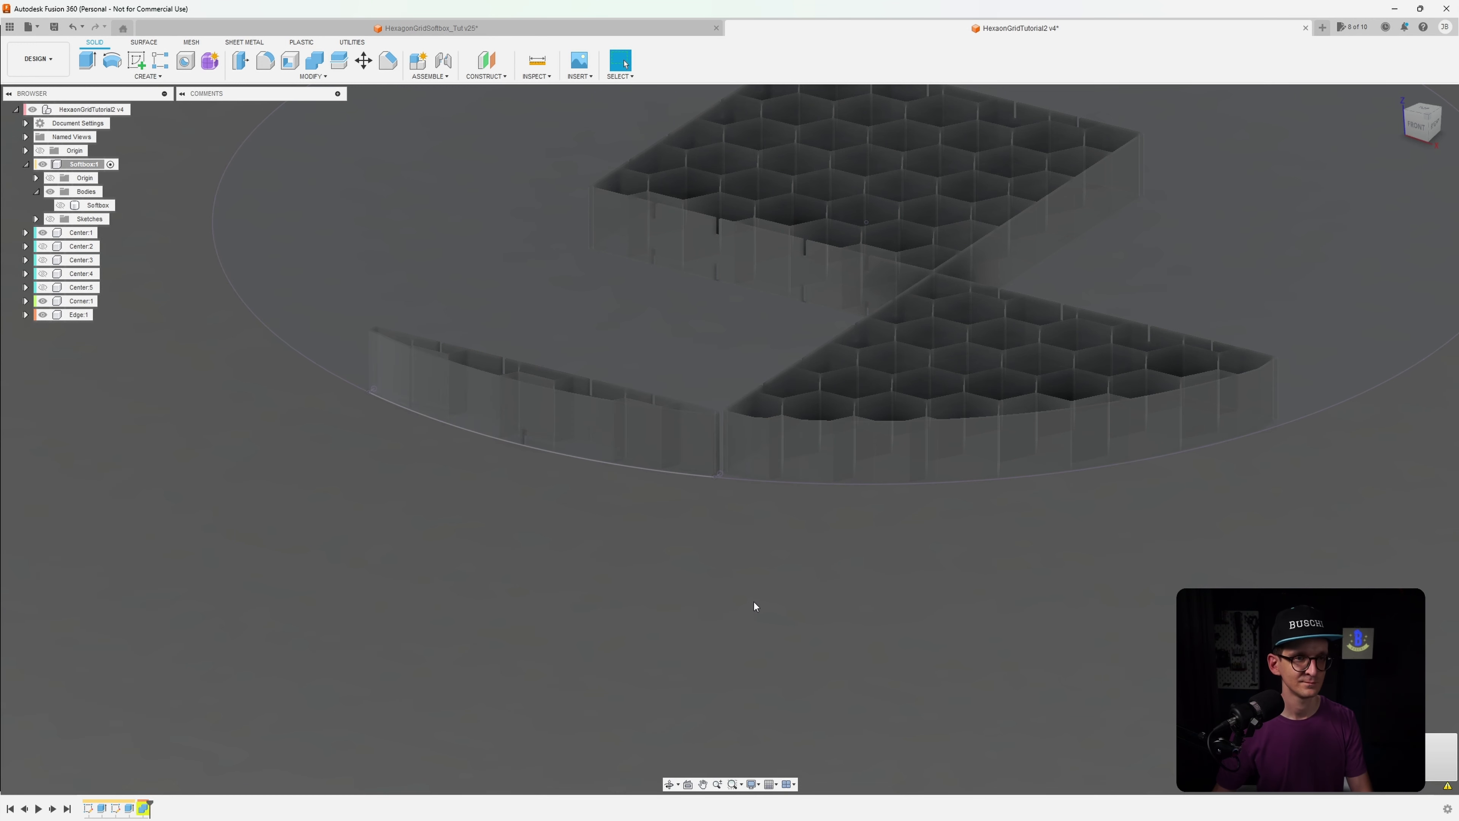
key("ctrl+z")
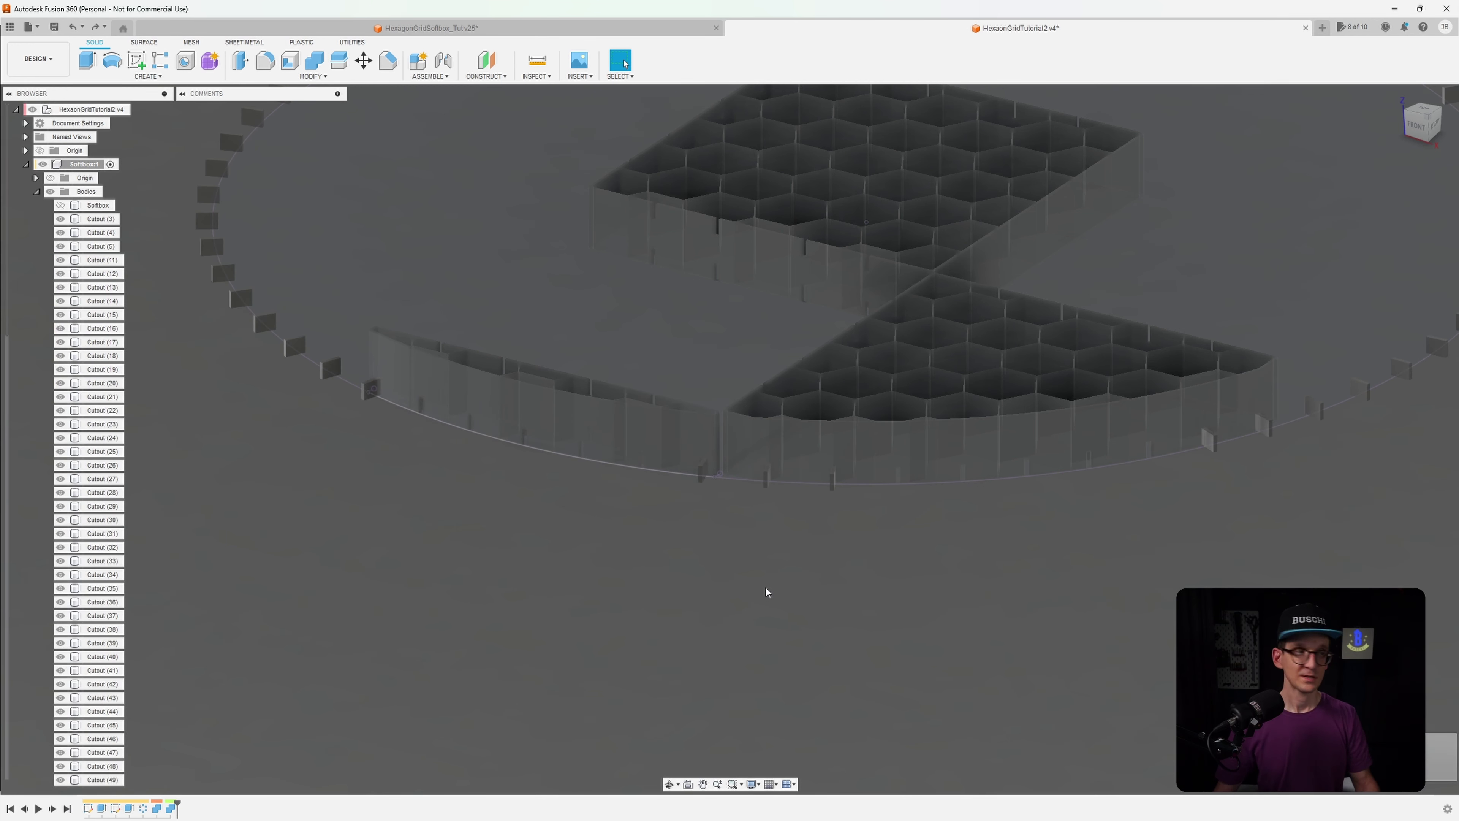
Hide the softbox component's bodies and the Center:1 tile, and collapse the softbox component
left_click(50, 191)
left_click(36, 191)
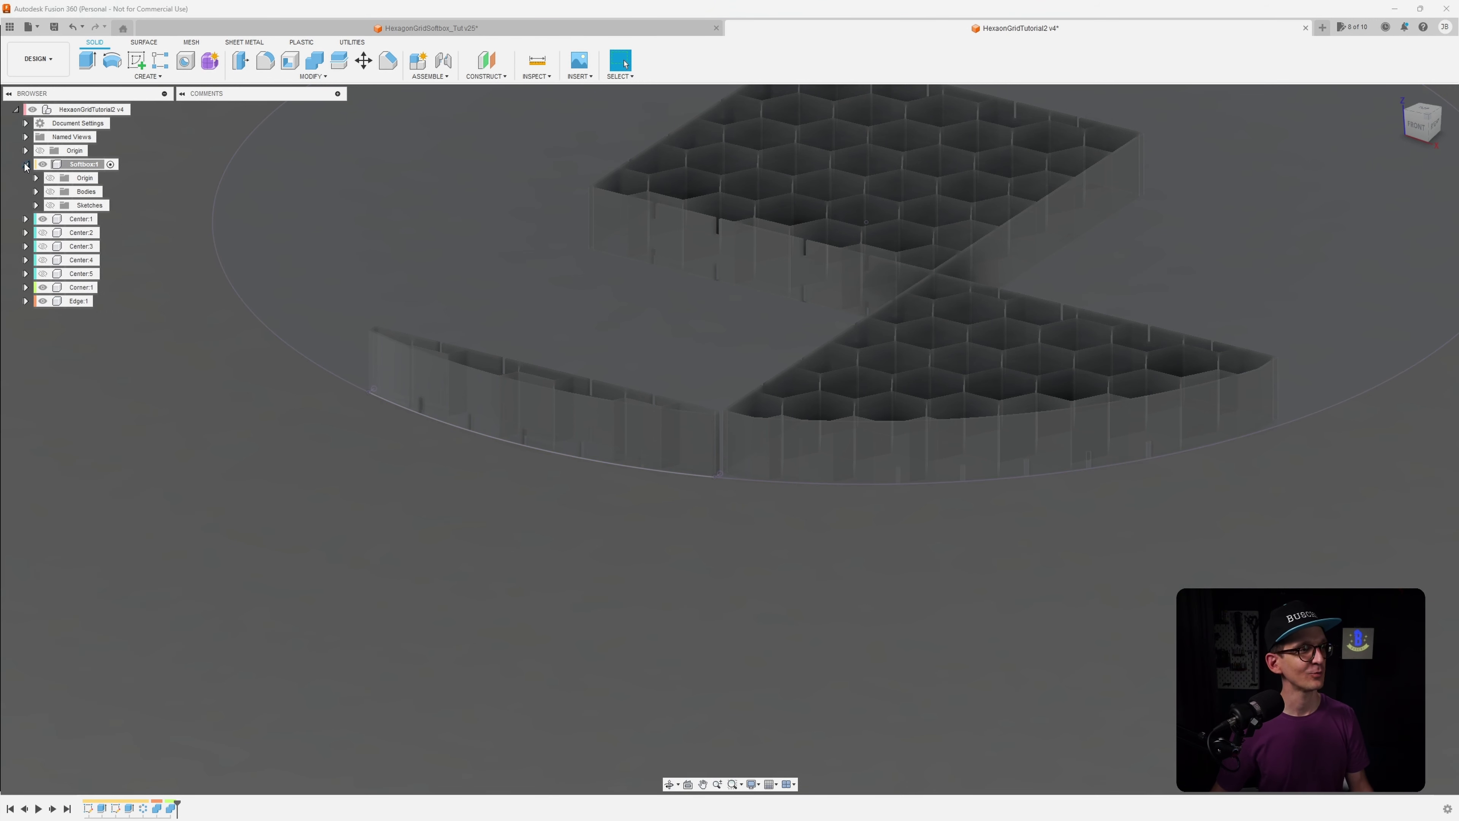
left_click(26, 164)
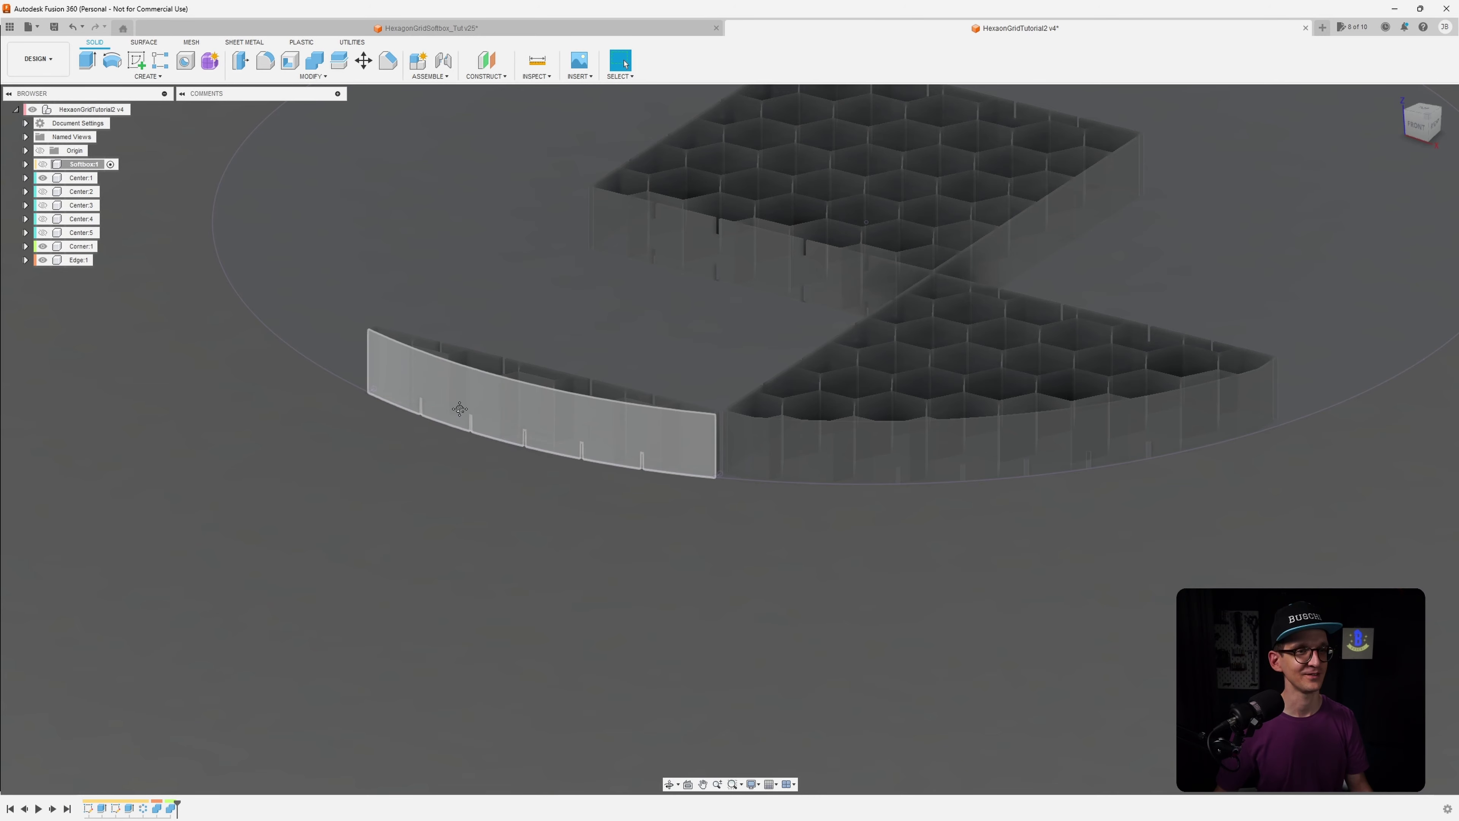
mouse_move(460, 408)
middle_mouse_down("shift")
mouse_move(408, 427)
mouse_move(497, 530)
mouse_move(475, 423)
middle_mouse_up("shift")
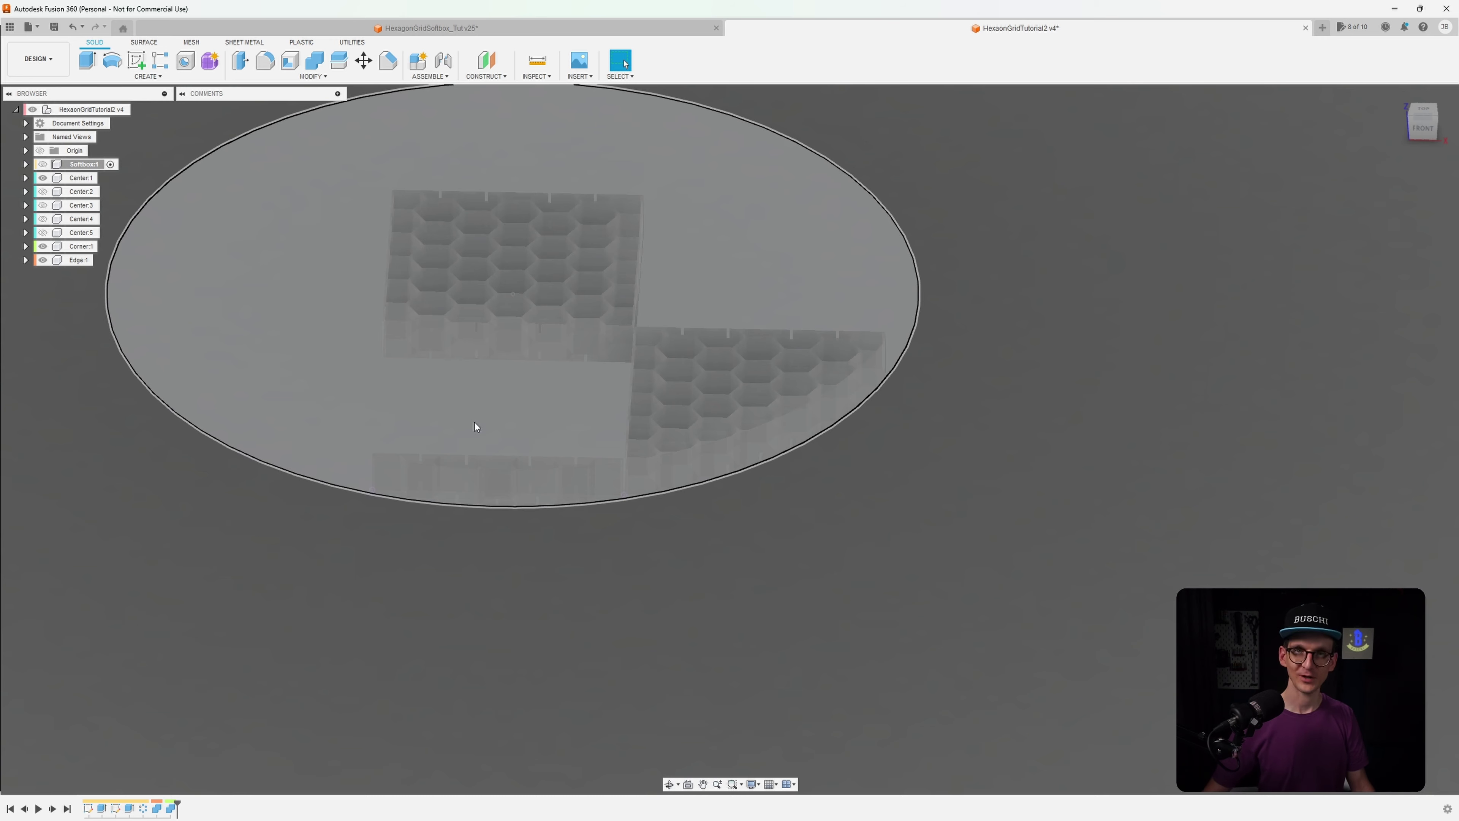
left_click(42, 179)
middle_click_drag(228, 337, 265, 350, "shift")
scroll(341, 423, "up", 3)
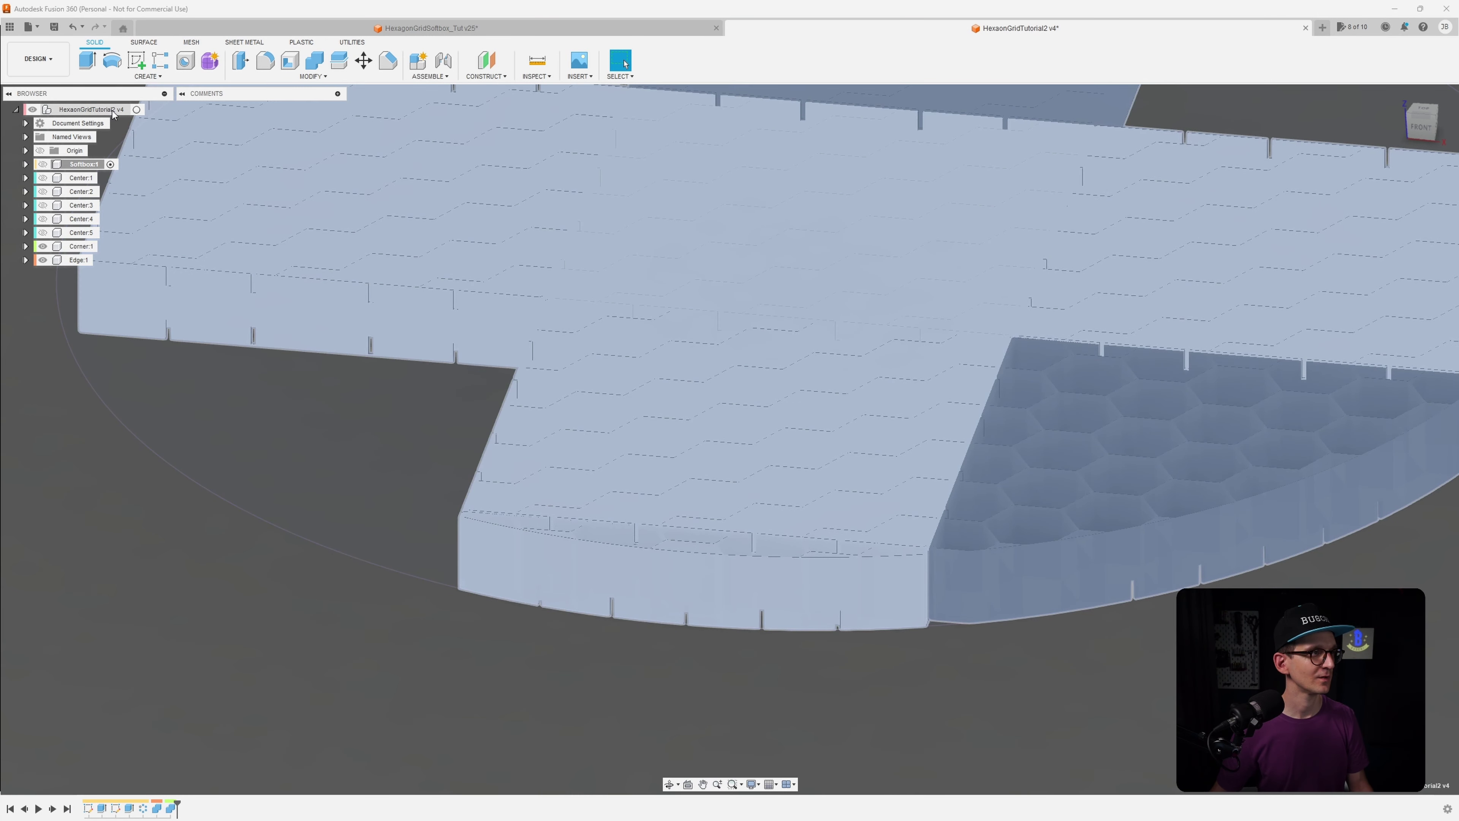
Create a new internal standard component named Clamp under the root assembly and activate it
right_click(116, 113)
left_click(150, 134)
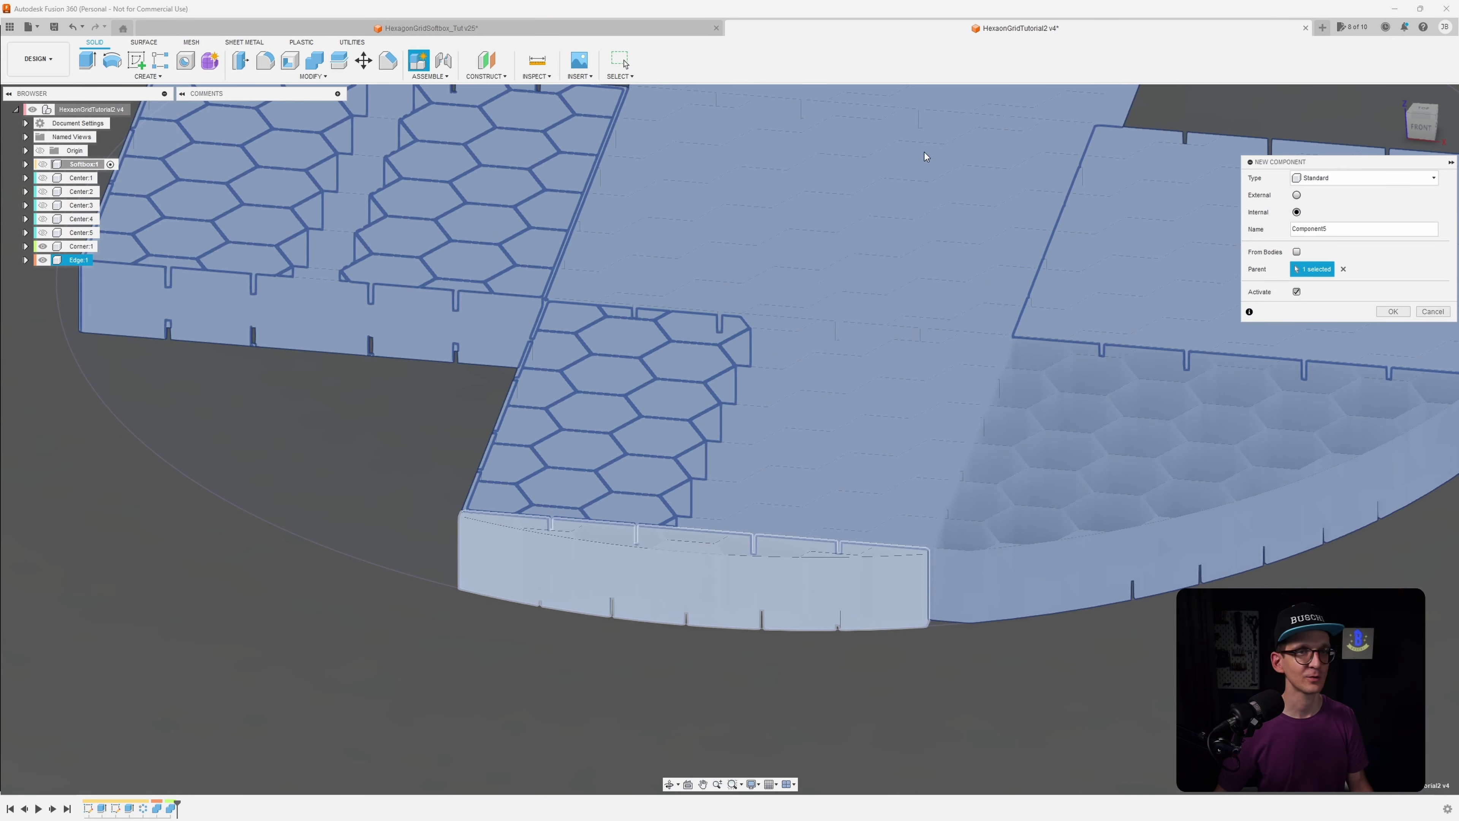
type("Clamp")
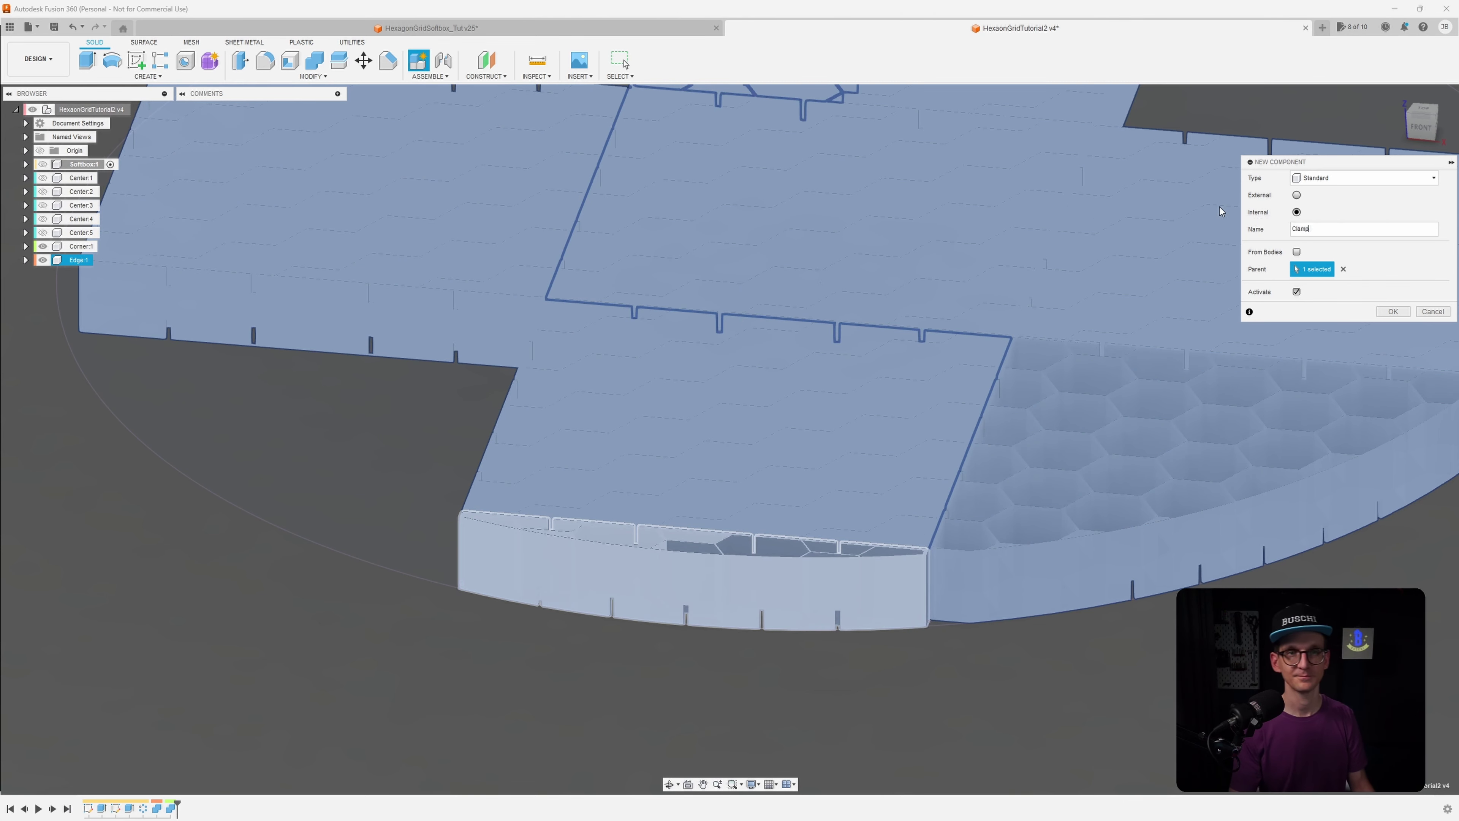
key("Return")
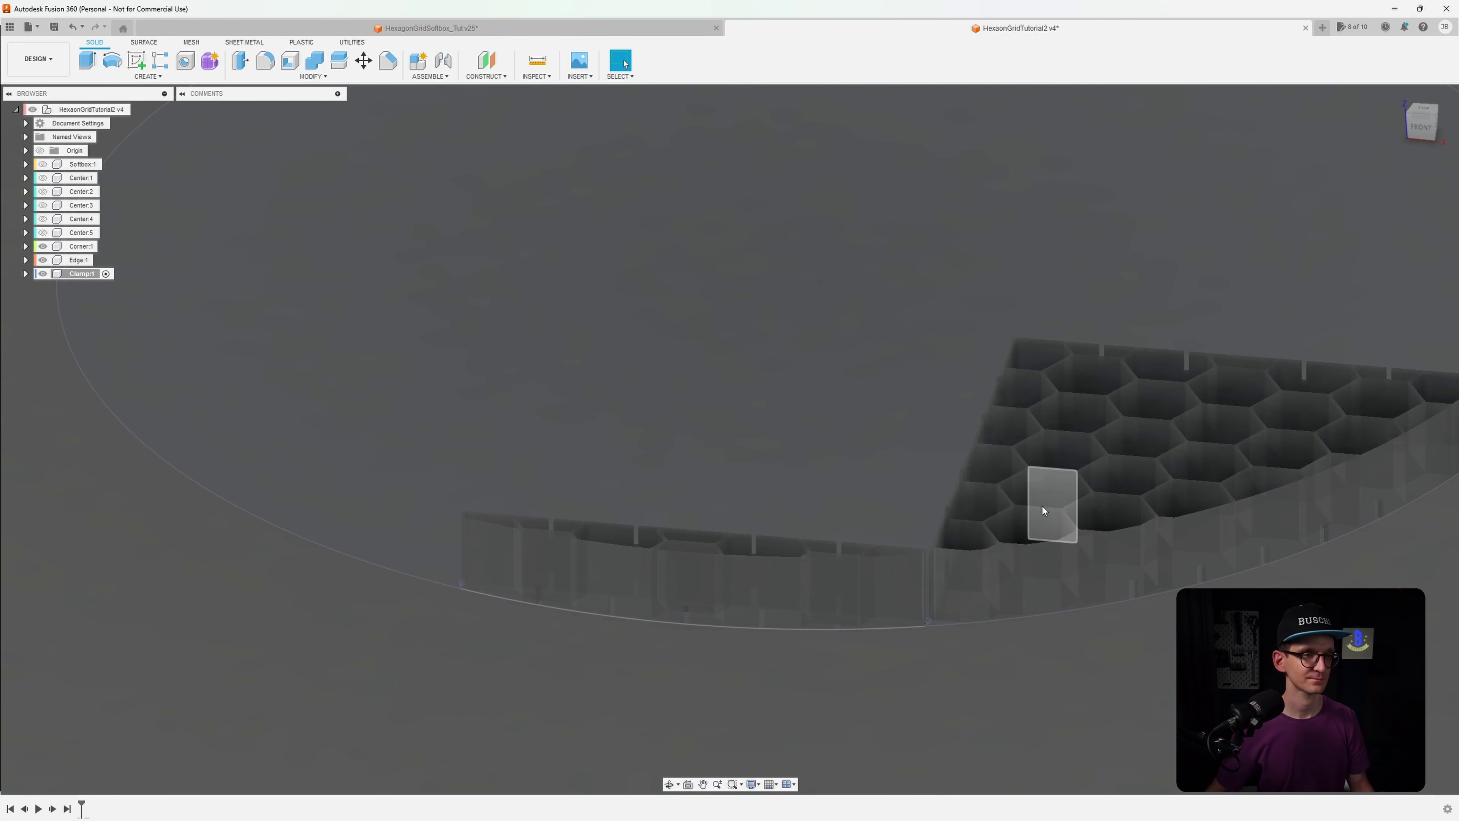
Start a sketch in the Clamp component on the honeycomb top face of the edge tile
middle_click_drag(963, 597, 874, 586, "shift")
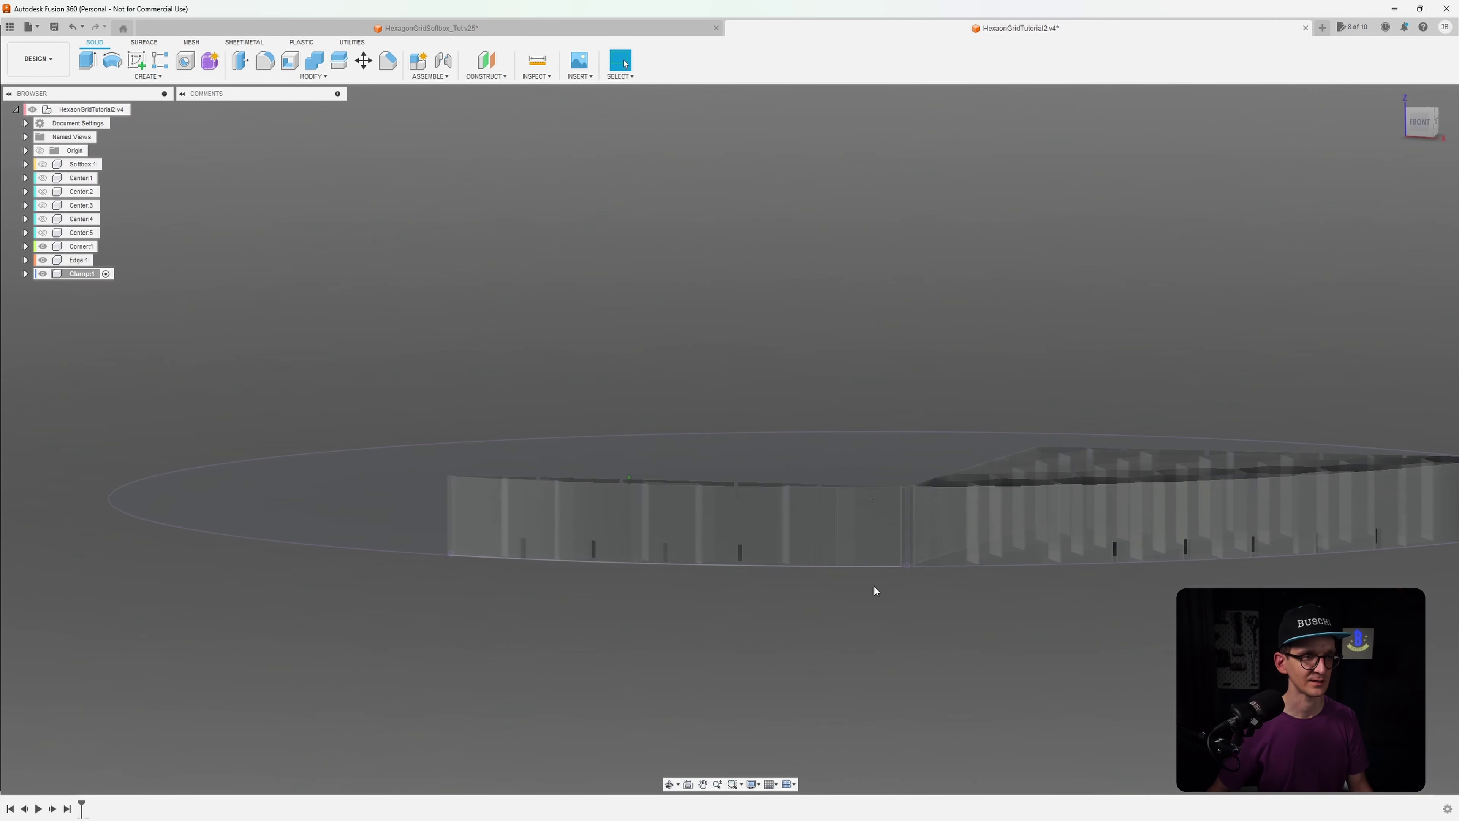
scroll(640, 563, "up", 2)
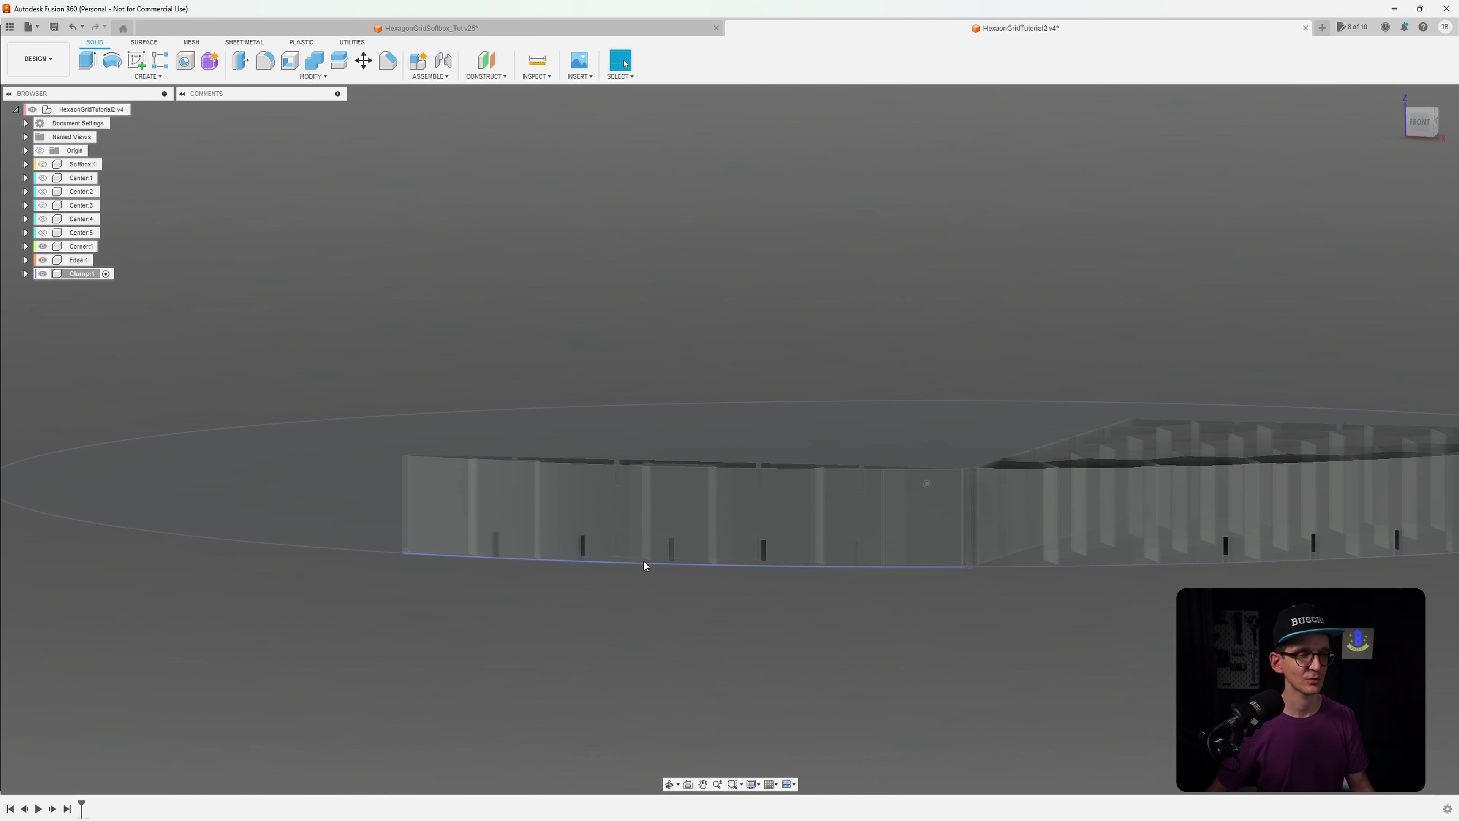
left_click(644, 561)
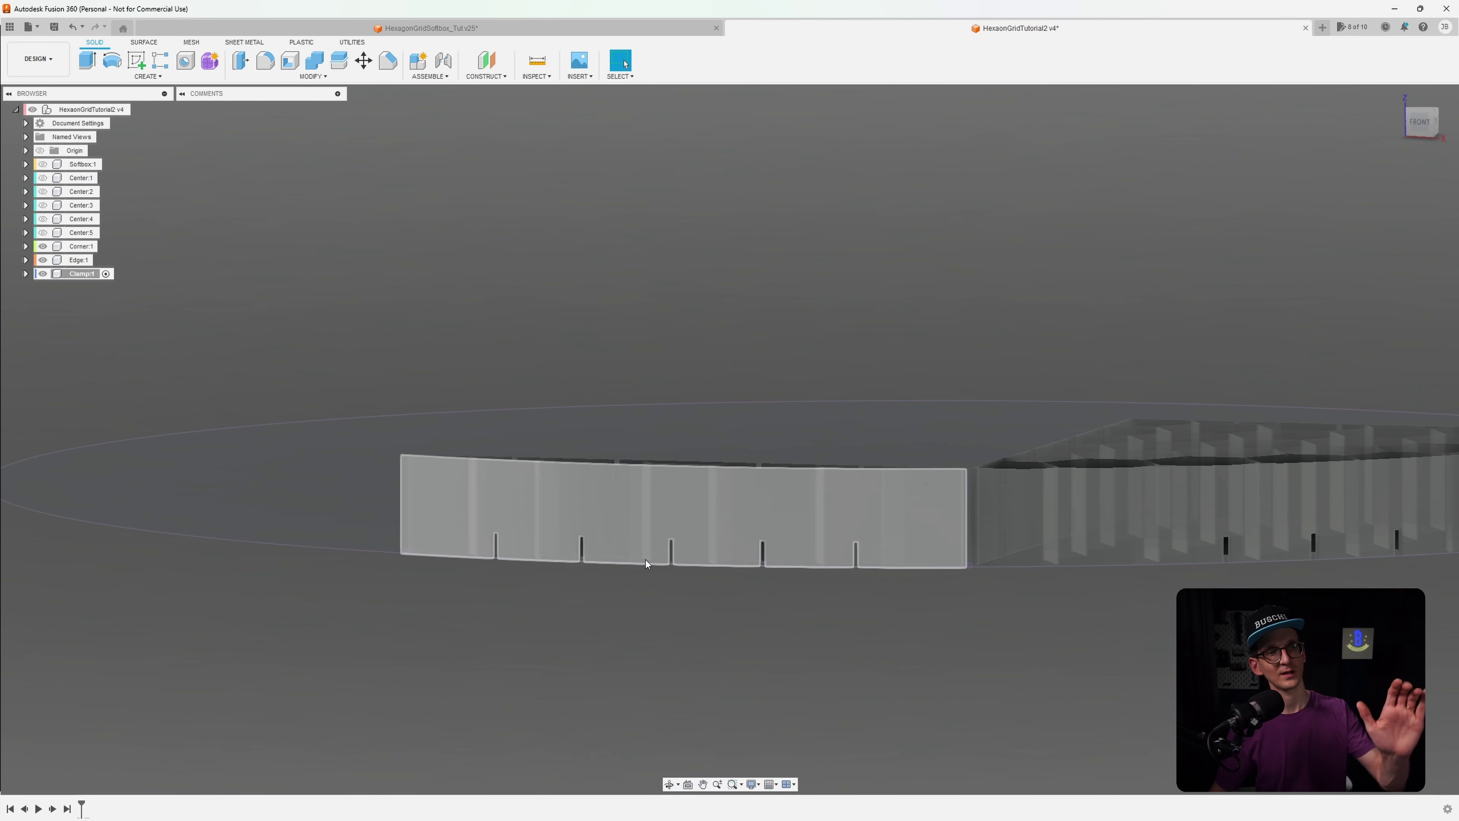
scroll(654, 552, "up", 2)
middle_click_drag(653, 558, 649, 602, "shift")
key("l")
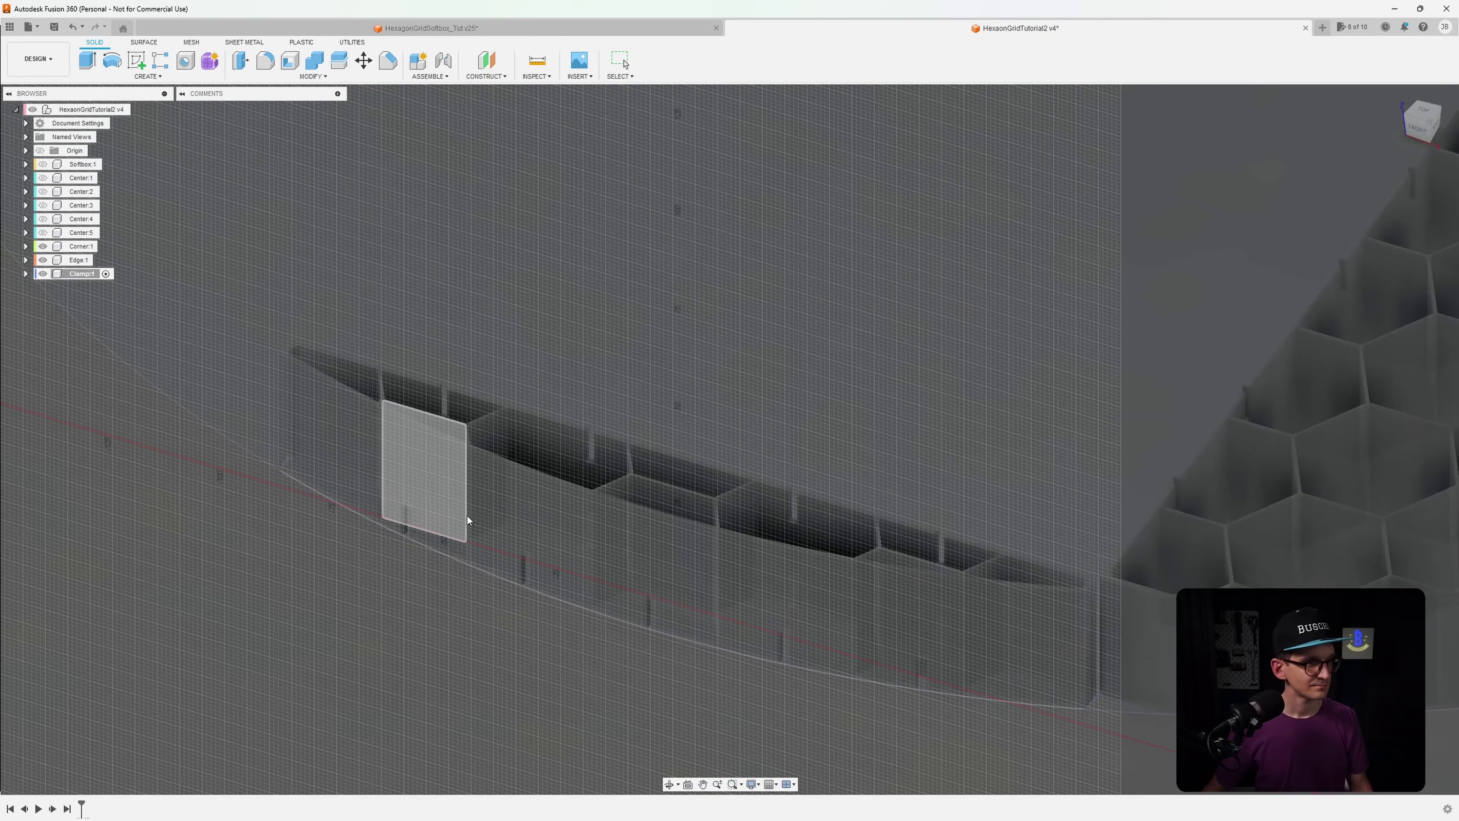
left_click(468, 521)
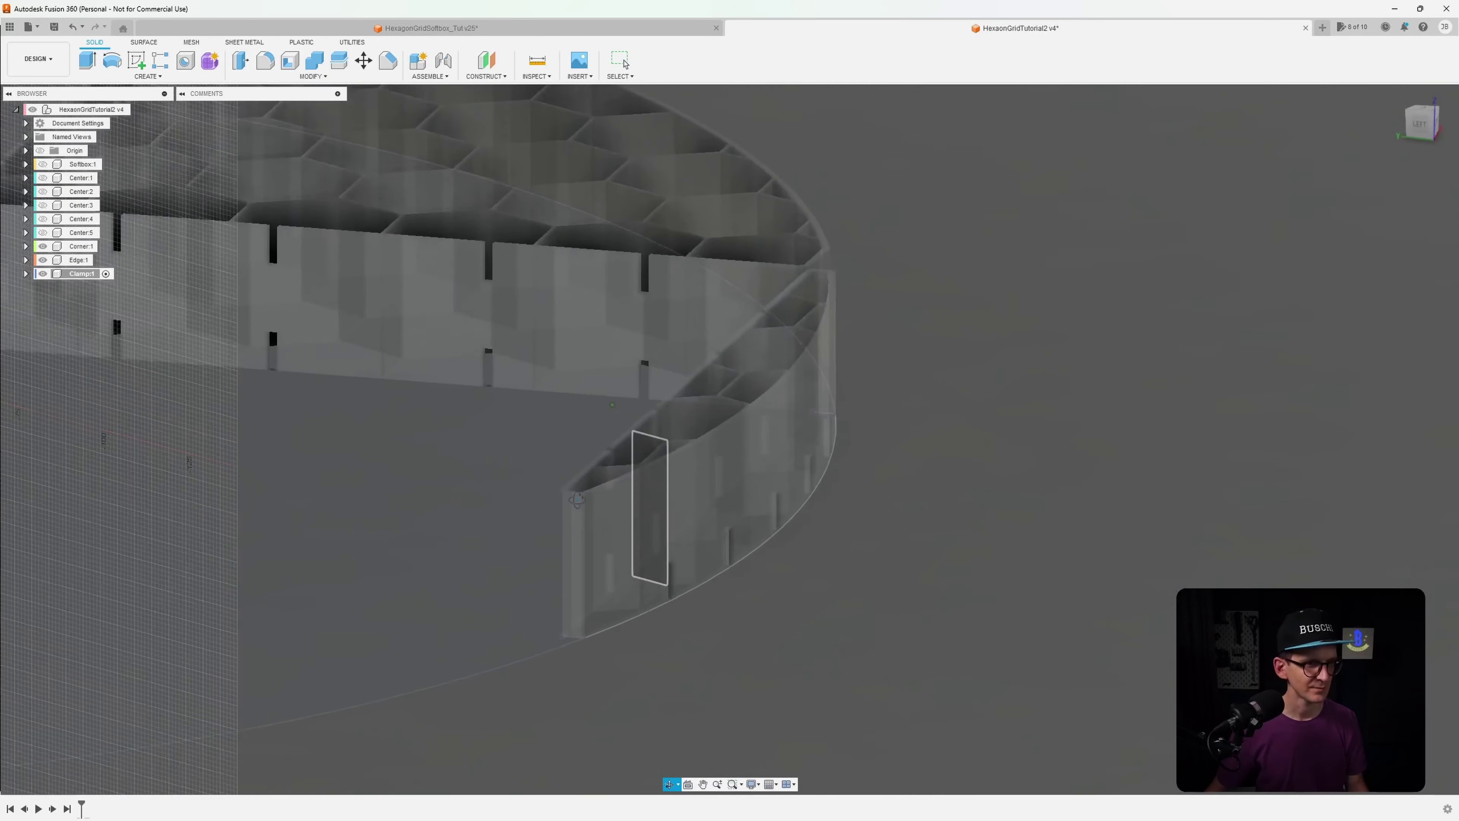
middle_click_drag(576, 499, 695, 514, "shift")
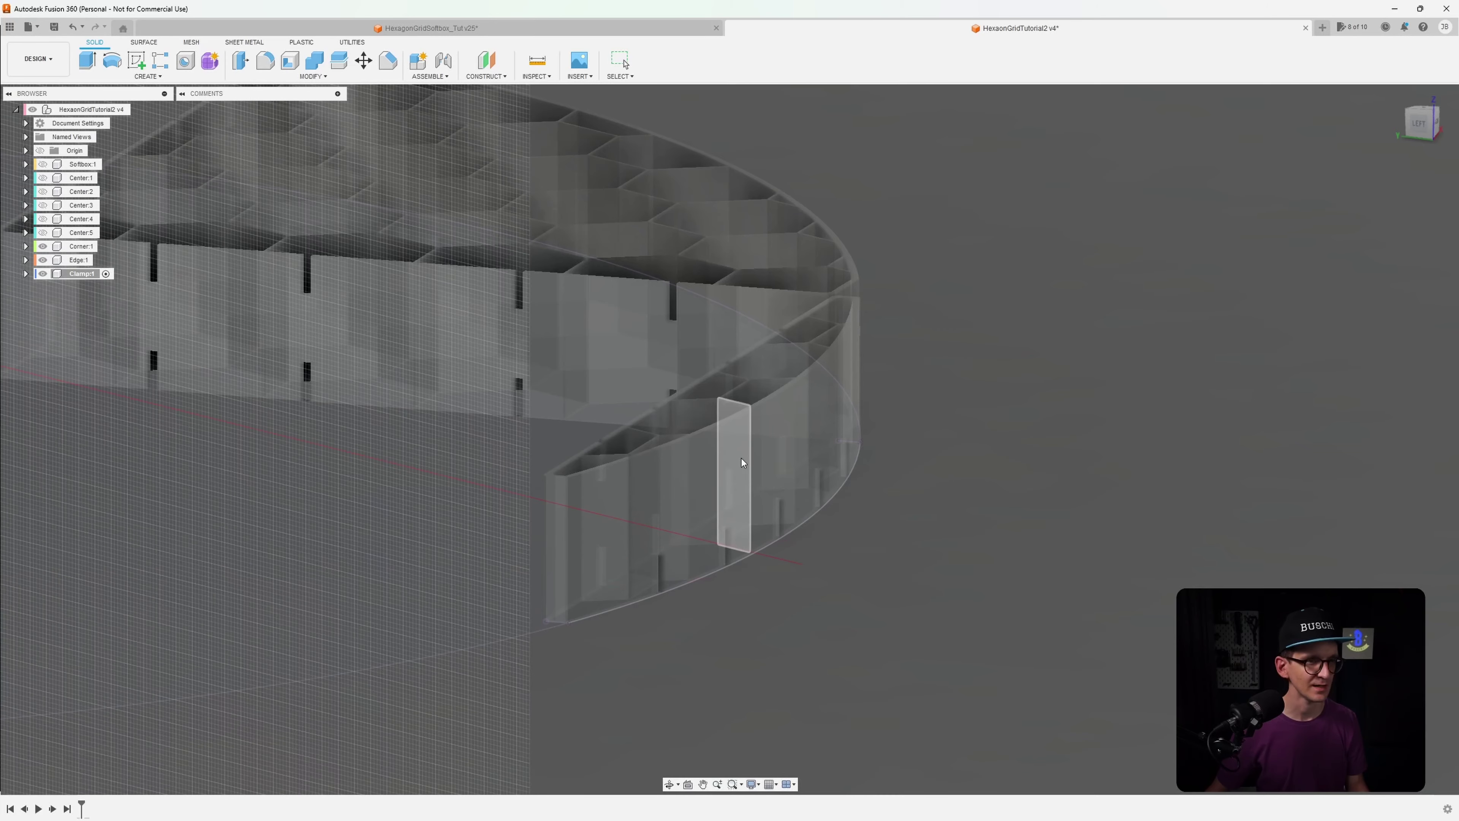
middle_click_drag(741, 459, 775, 417, "shift")
scroll(773, 414, "up", 3)
scroll(755, 380, "down", 5)
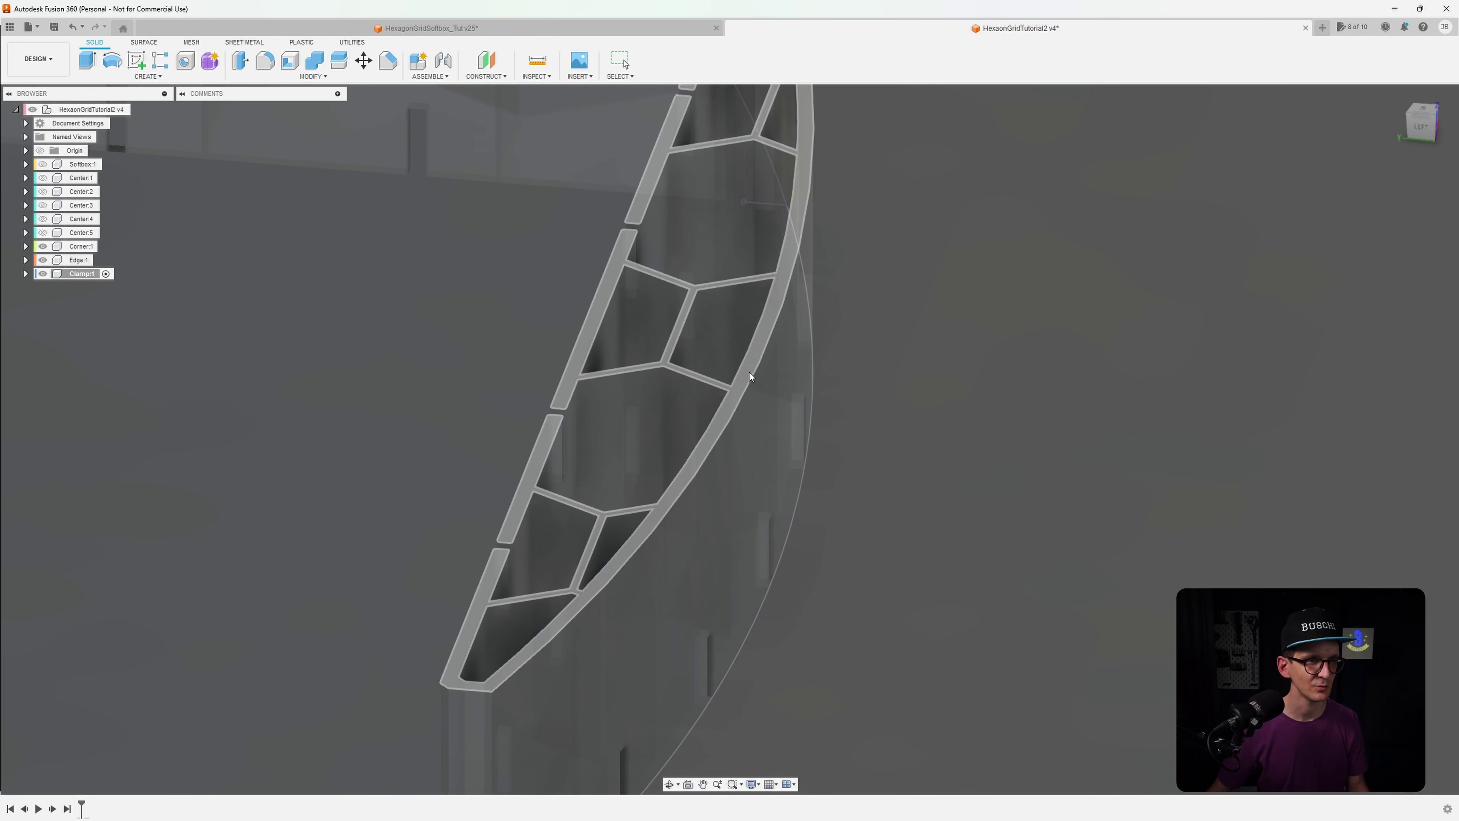
left_click(750, 367)
Project the edge tile's notched underside face into the clamp sketch with a projection link, and finish the sketch
key("p")
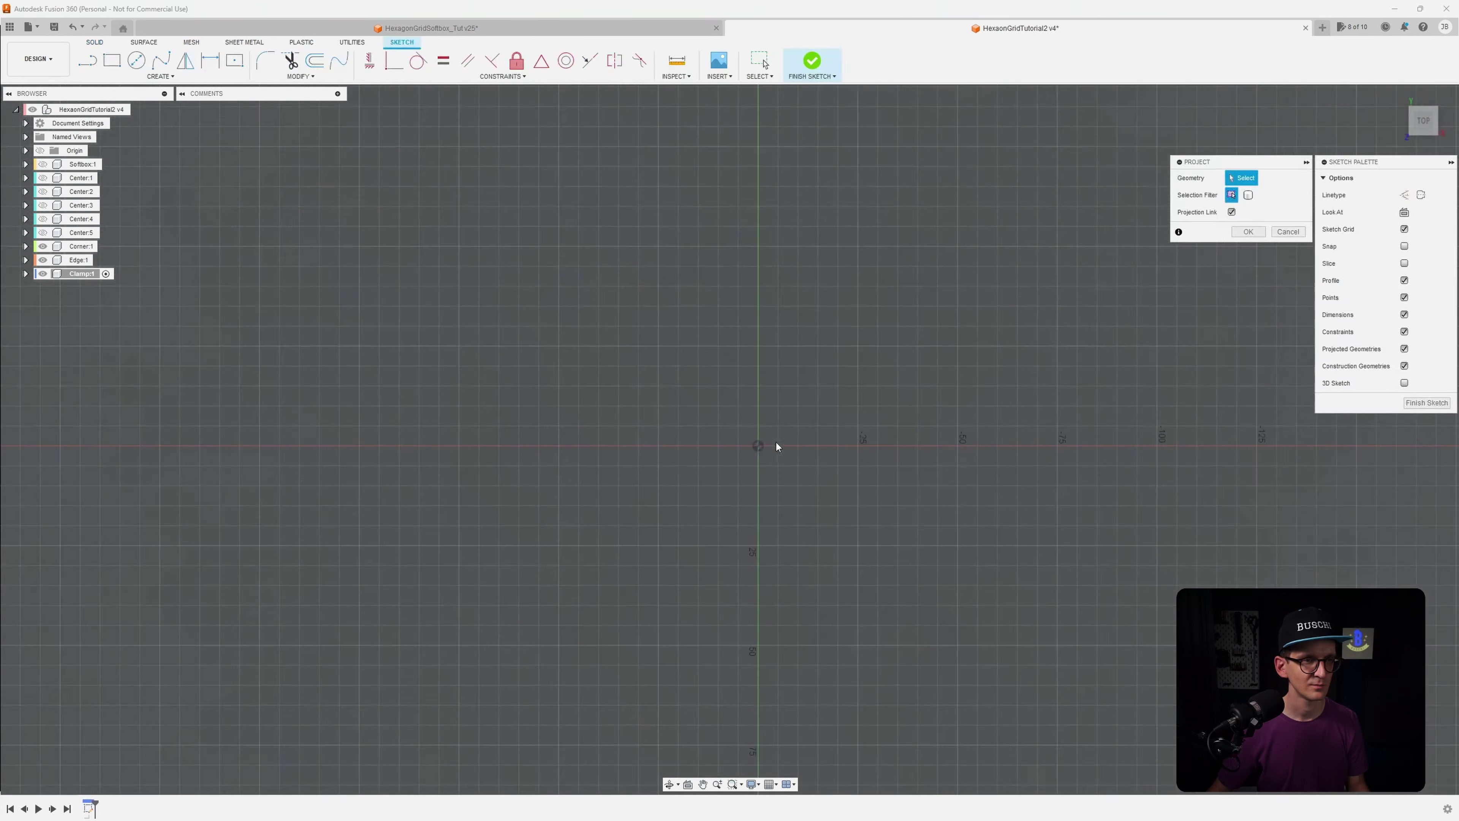
scroll(741, 632, "up", 5)
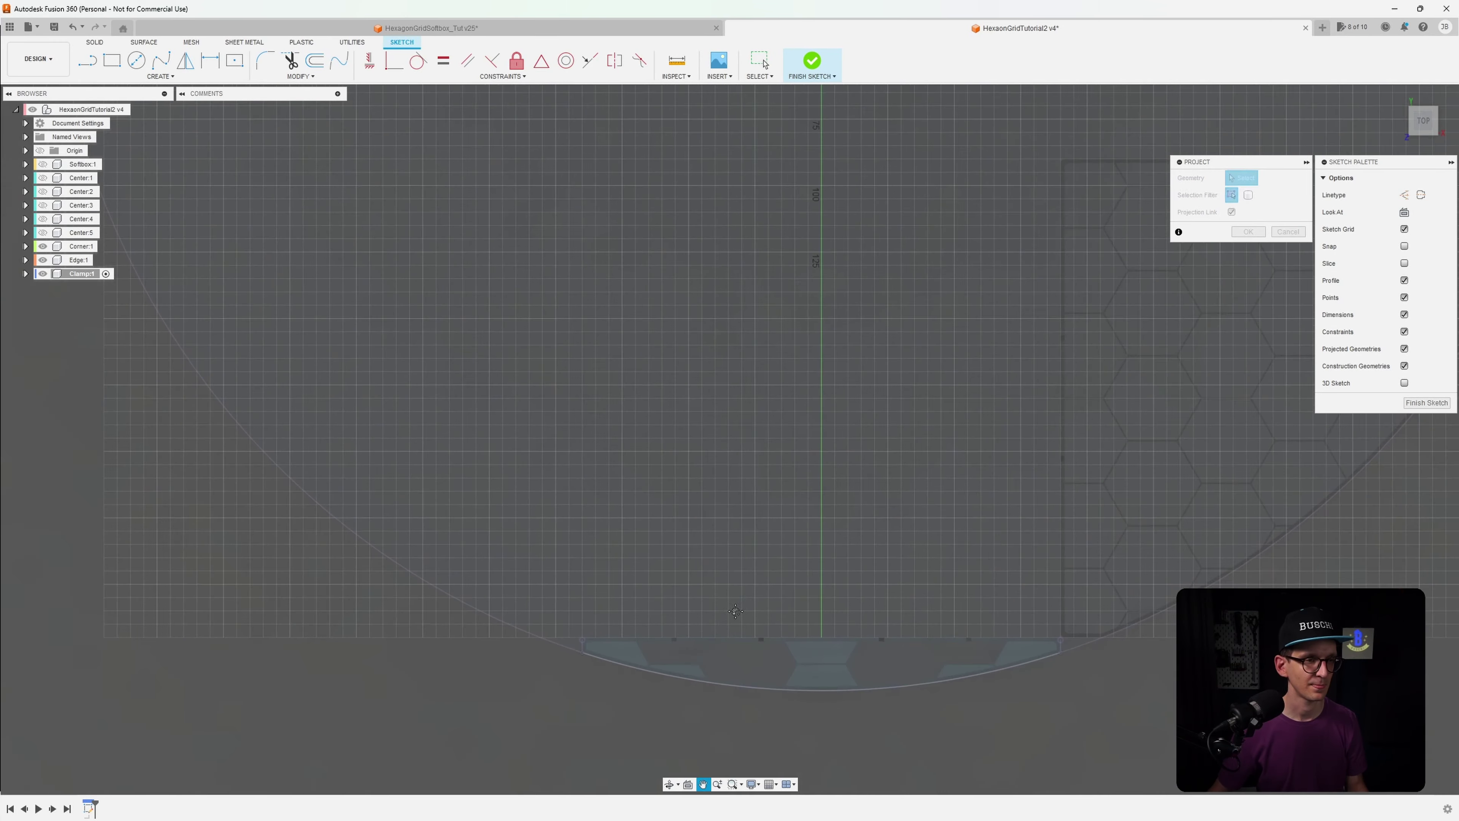
mouse_move(651, 528)
middle_mouse_down("shift")
mouse_move(652, 502)
mouse_move(460, 569)
middle_mouse_up("shift")
scroll(447, 577, "up", 3)
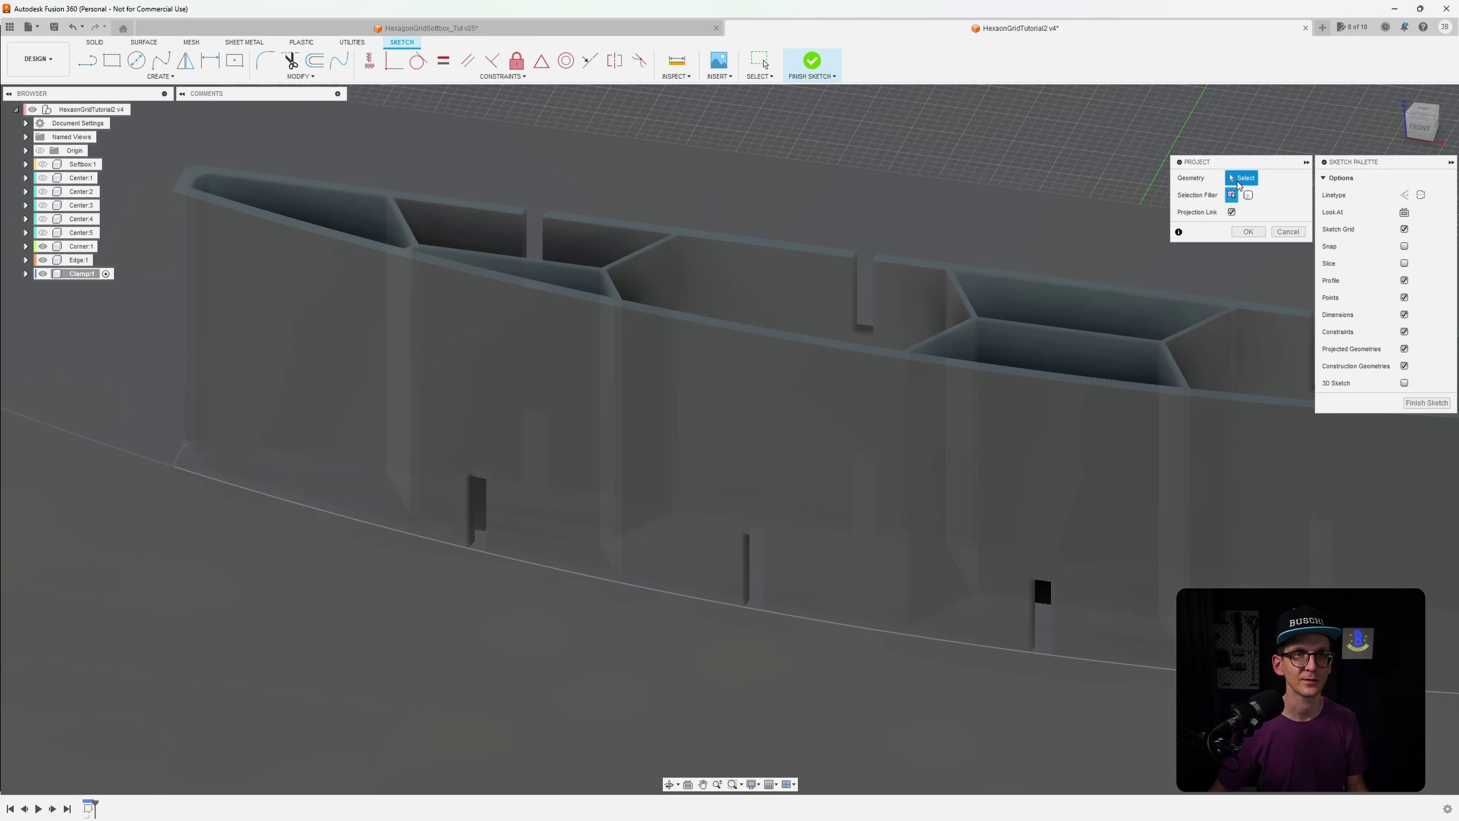
middle_click_drag(479, 553, 642, 385, "shift")
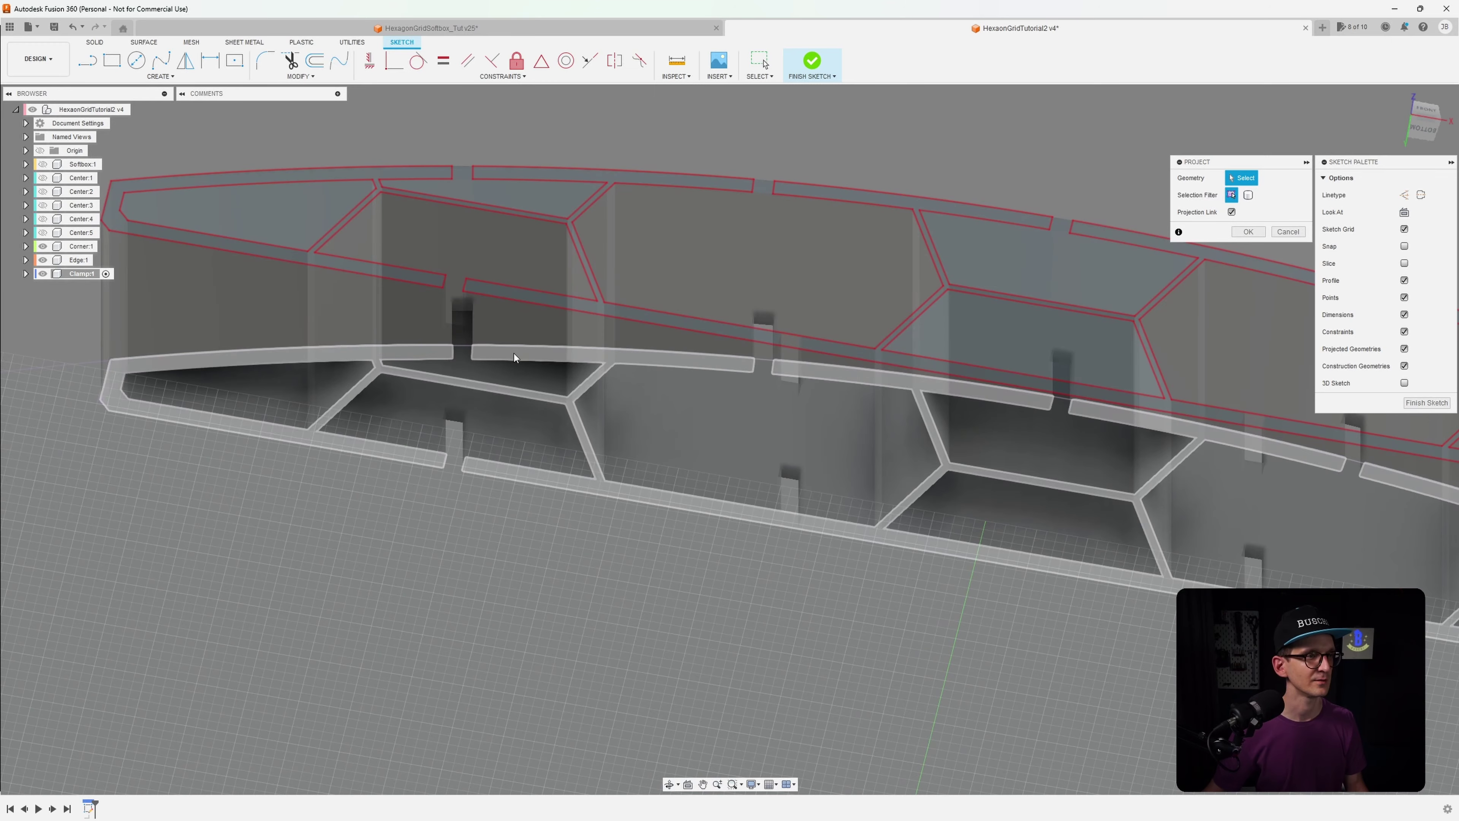
left_click(513, 353)
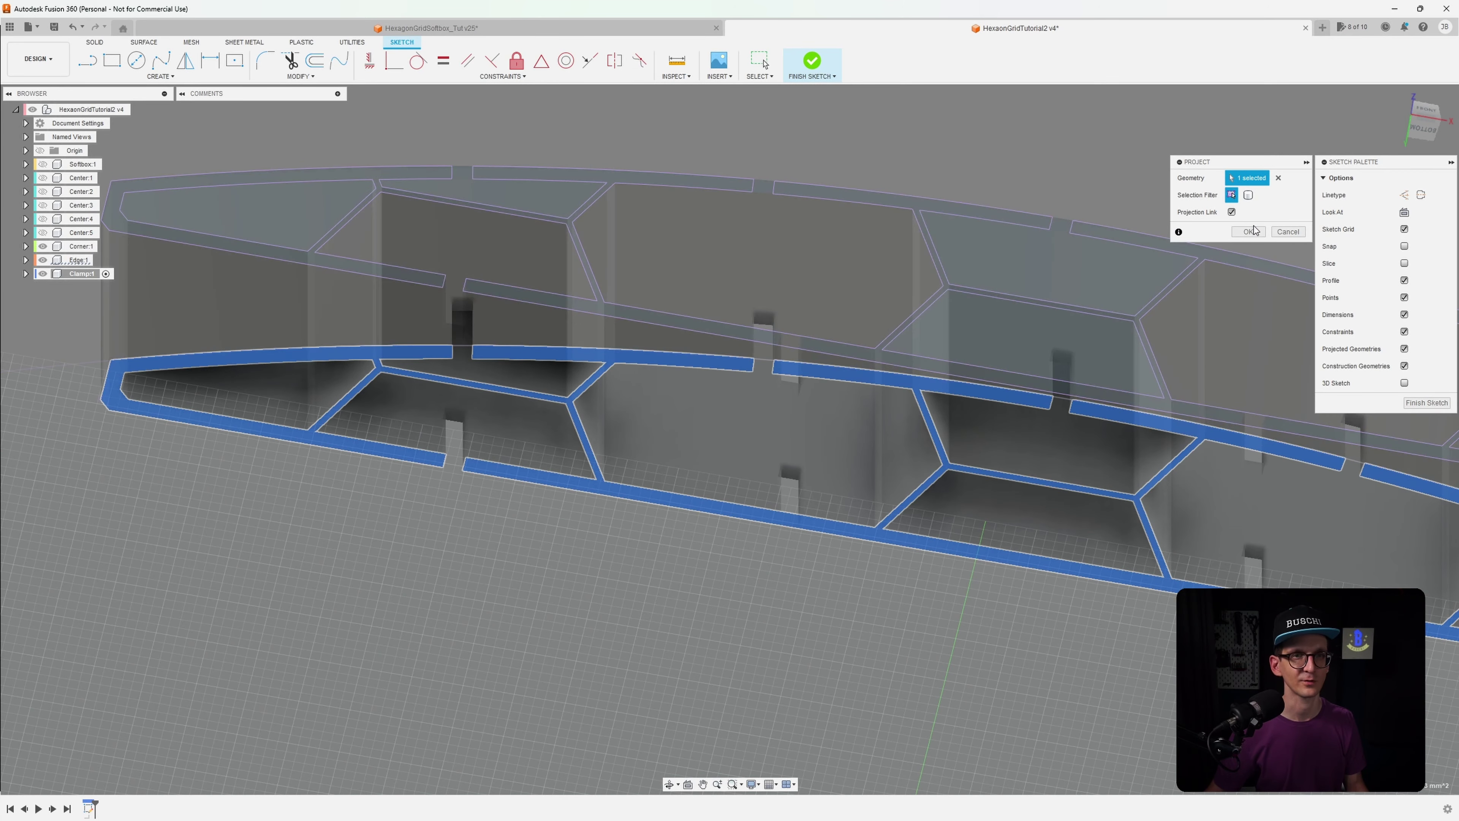
left_click(1247, 232)
middle_click_drag(1248, 232, 1073, 405, "shift")
scroll(1074, 405, "up", 10)
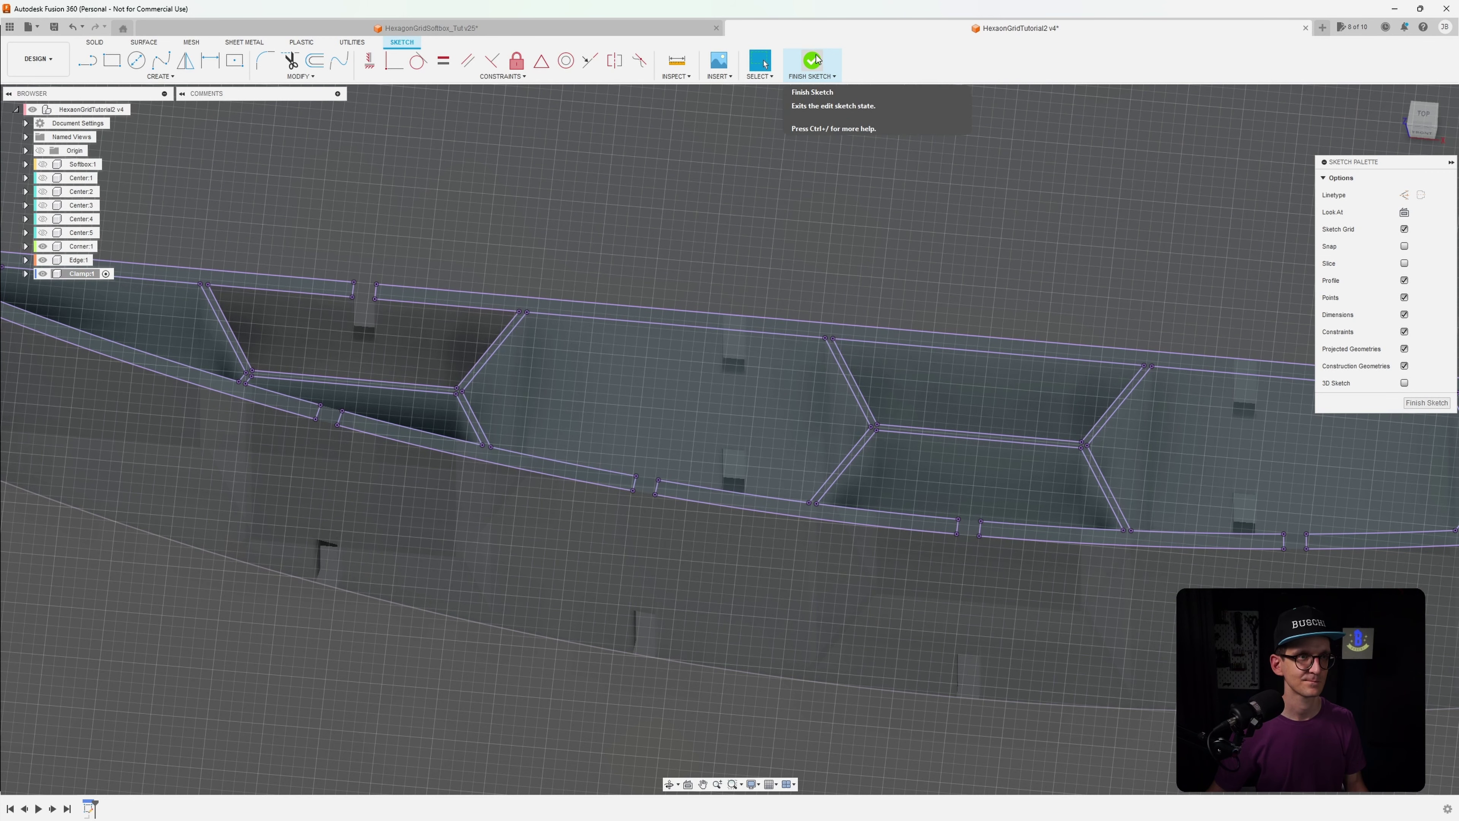
left_click(816, 59)
Reopen the clamp sketch for editing and view a notch in the curved wall squarely from above
middle_click_drag(738, 175, 675, 420, "shift")
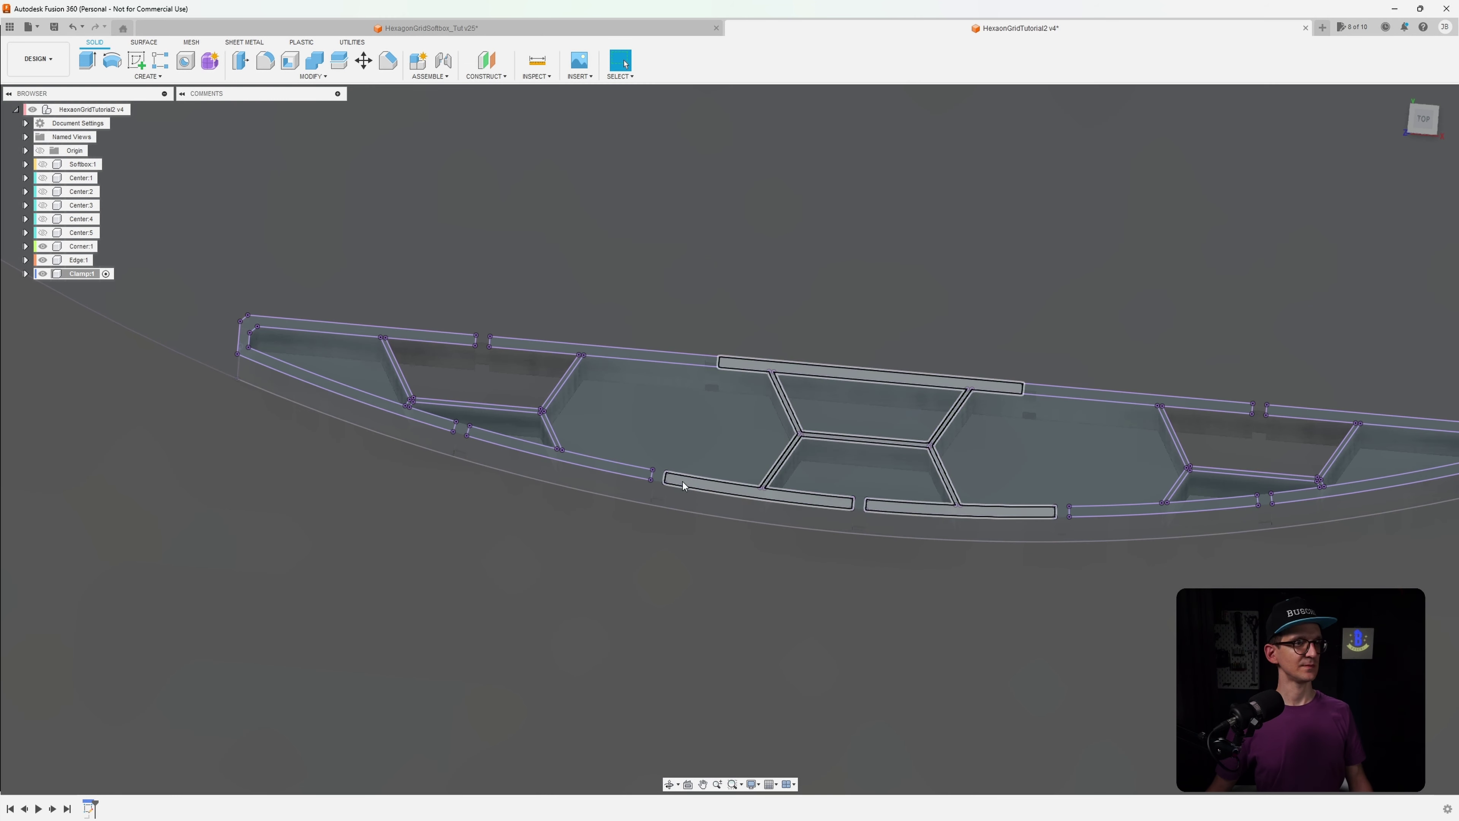
scroll(684, 481, "up", 5)
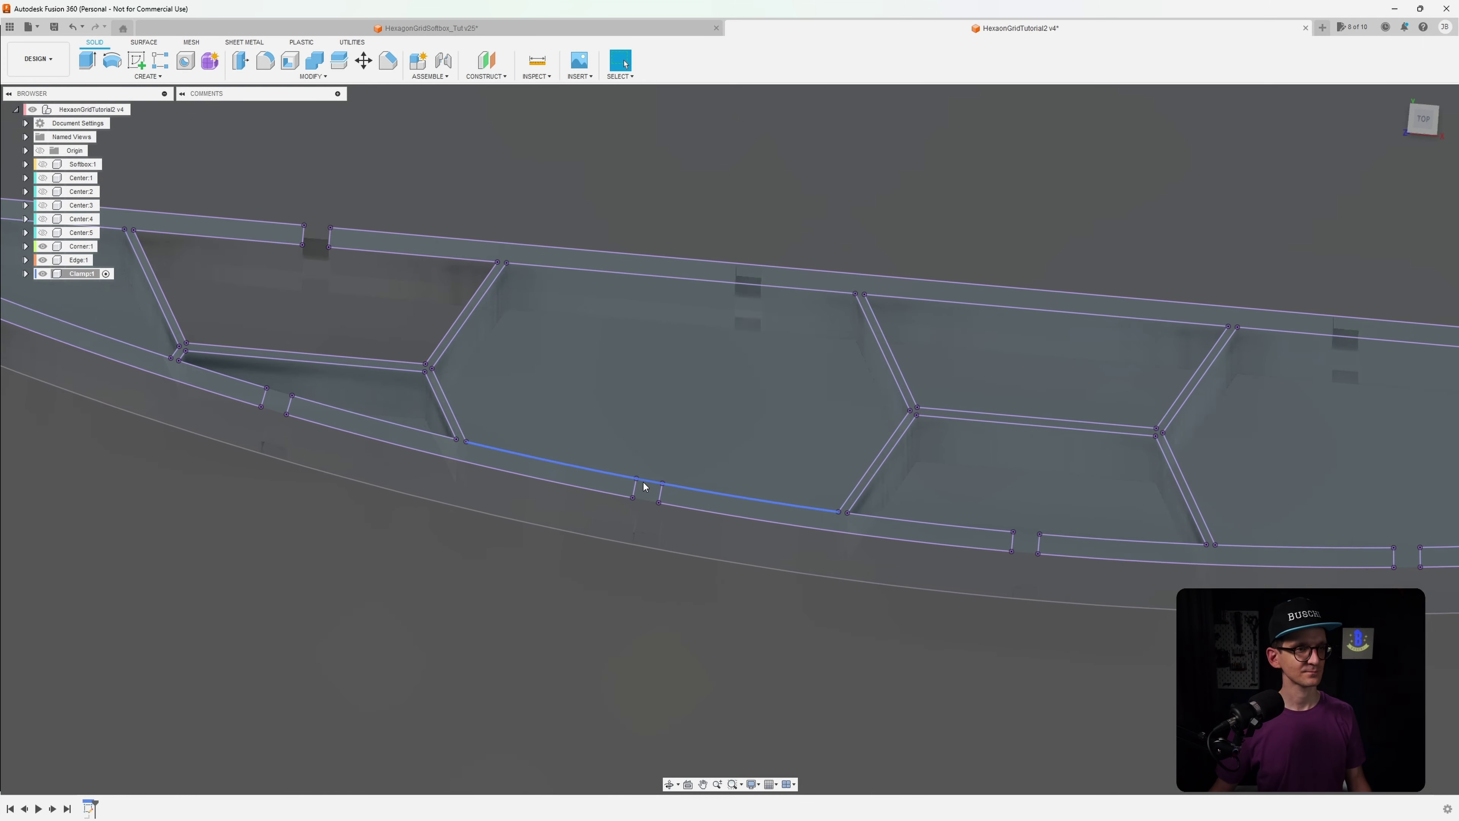
middle_click_drag(643, 481, 633, 496, "shift")
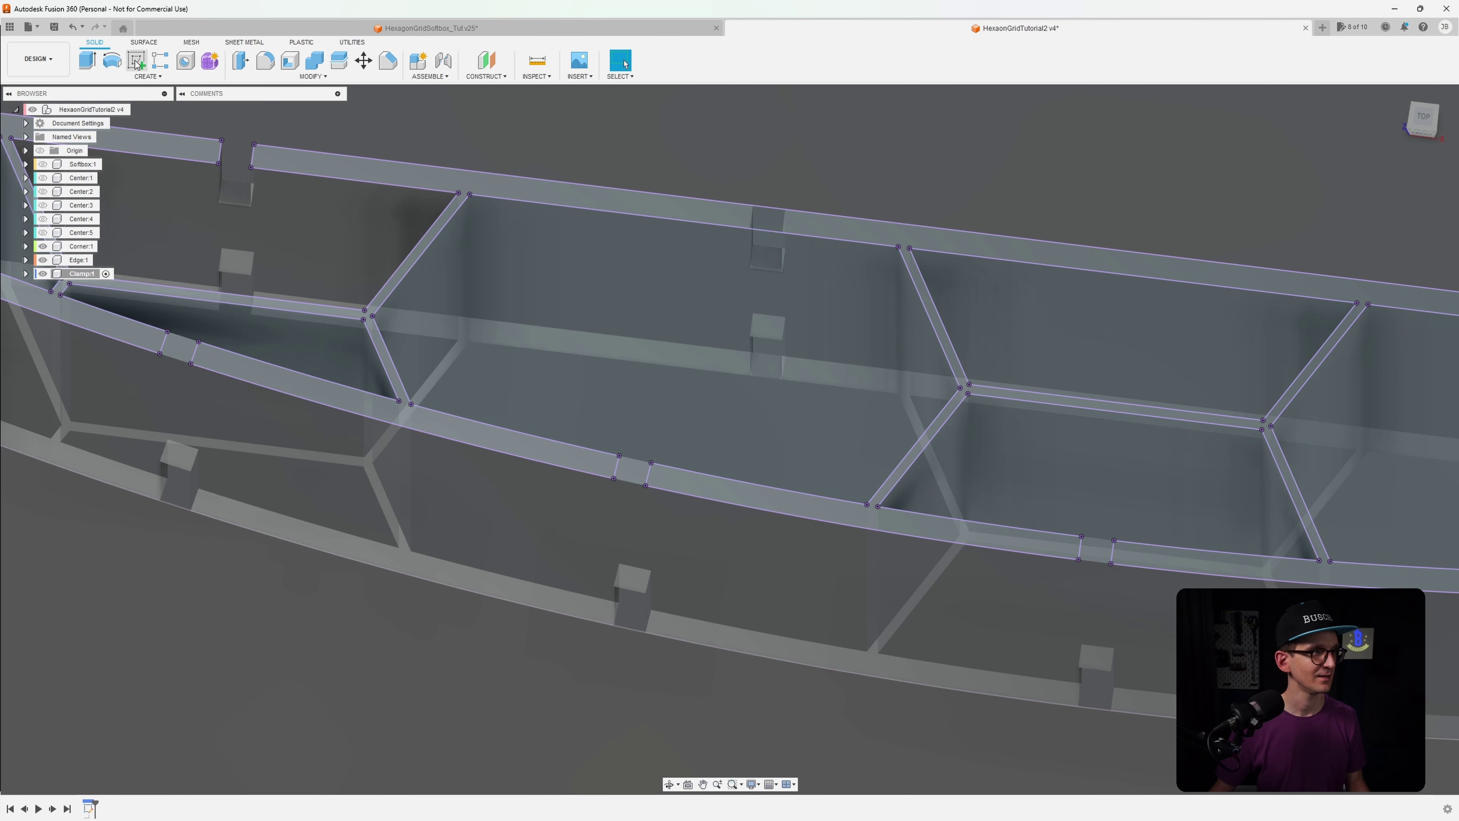
double_click(89, 811)
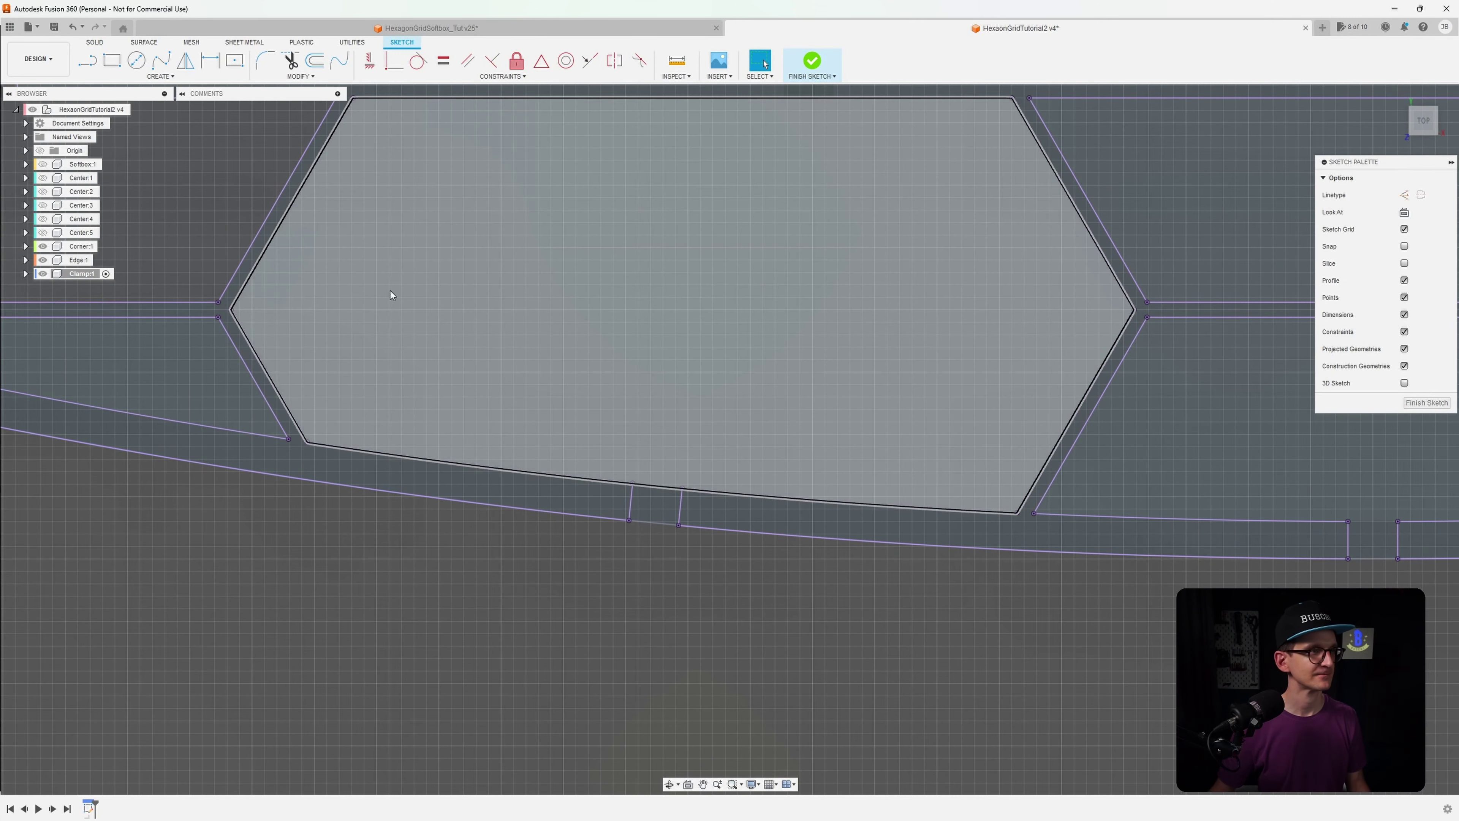
scroll(439, 319, "down", 2)
scroll(446, 319, "up", 4)
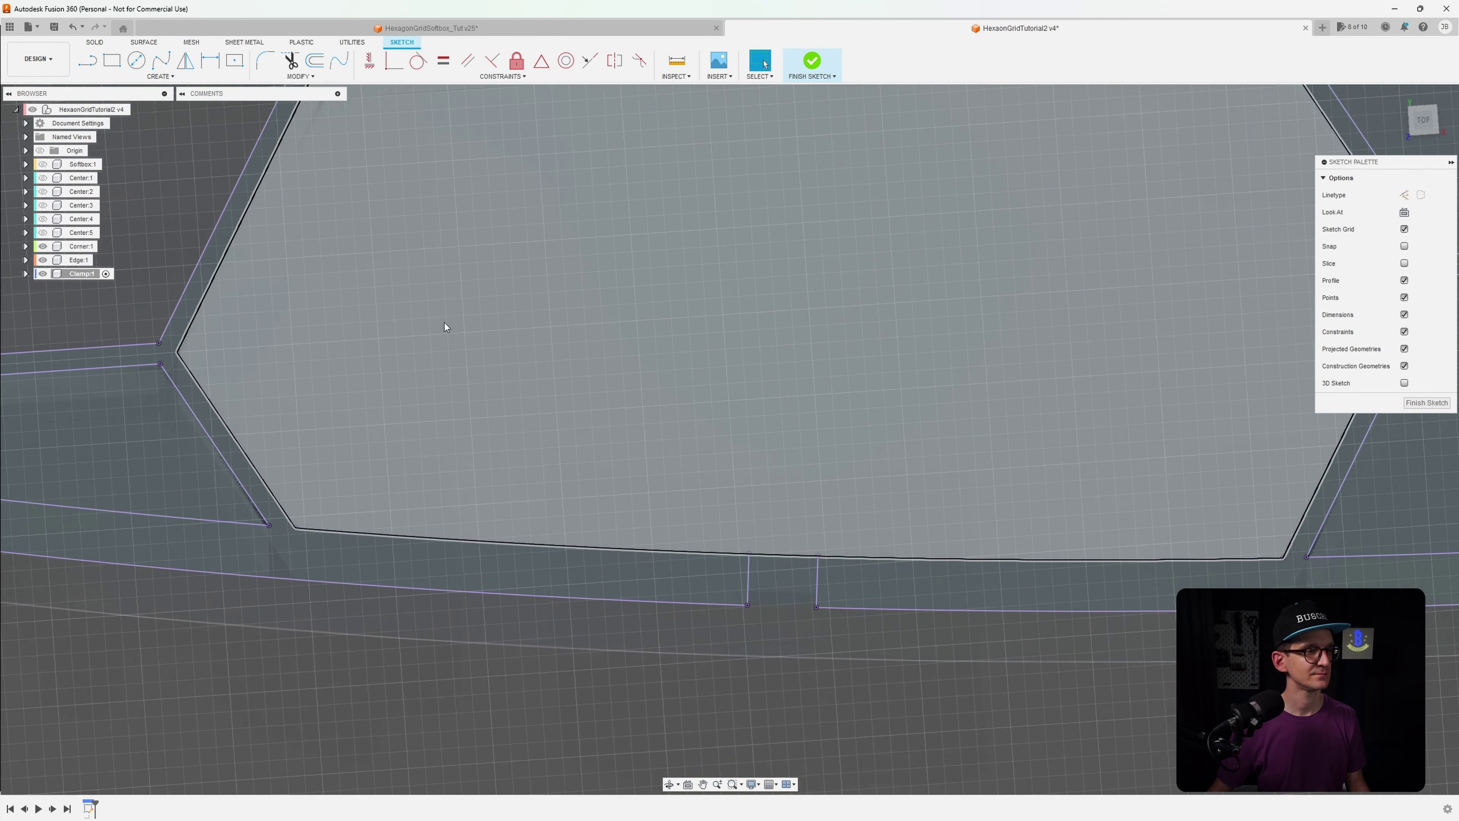
scroll(462, 316, "down", 4)
middle_click_drag(462, 316, 495, 316)
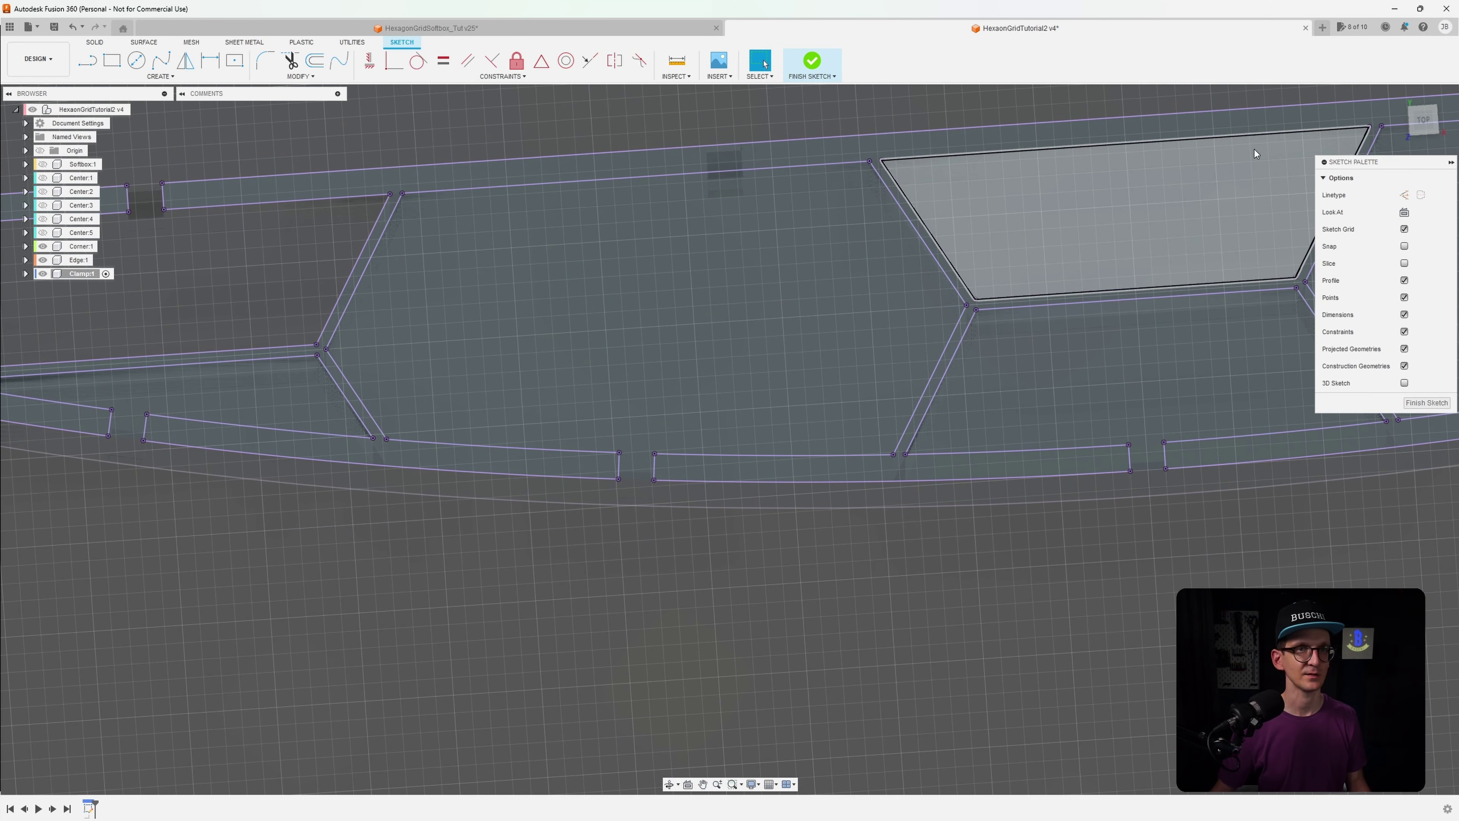
left_click(1423, 119)
Sketch an open arrow-shaped clamp outline through the curved wall's notch, with two barbs inside the wall and two stem lines ending outside it
scroll(568, 465, "up", 3)
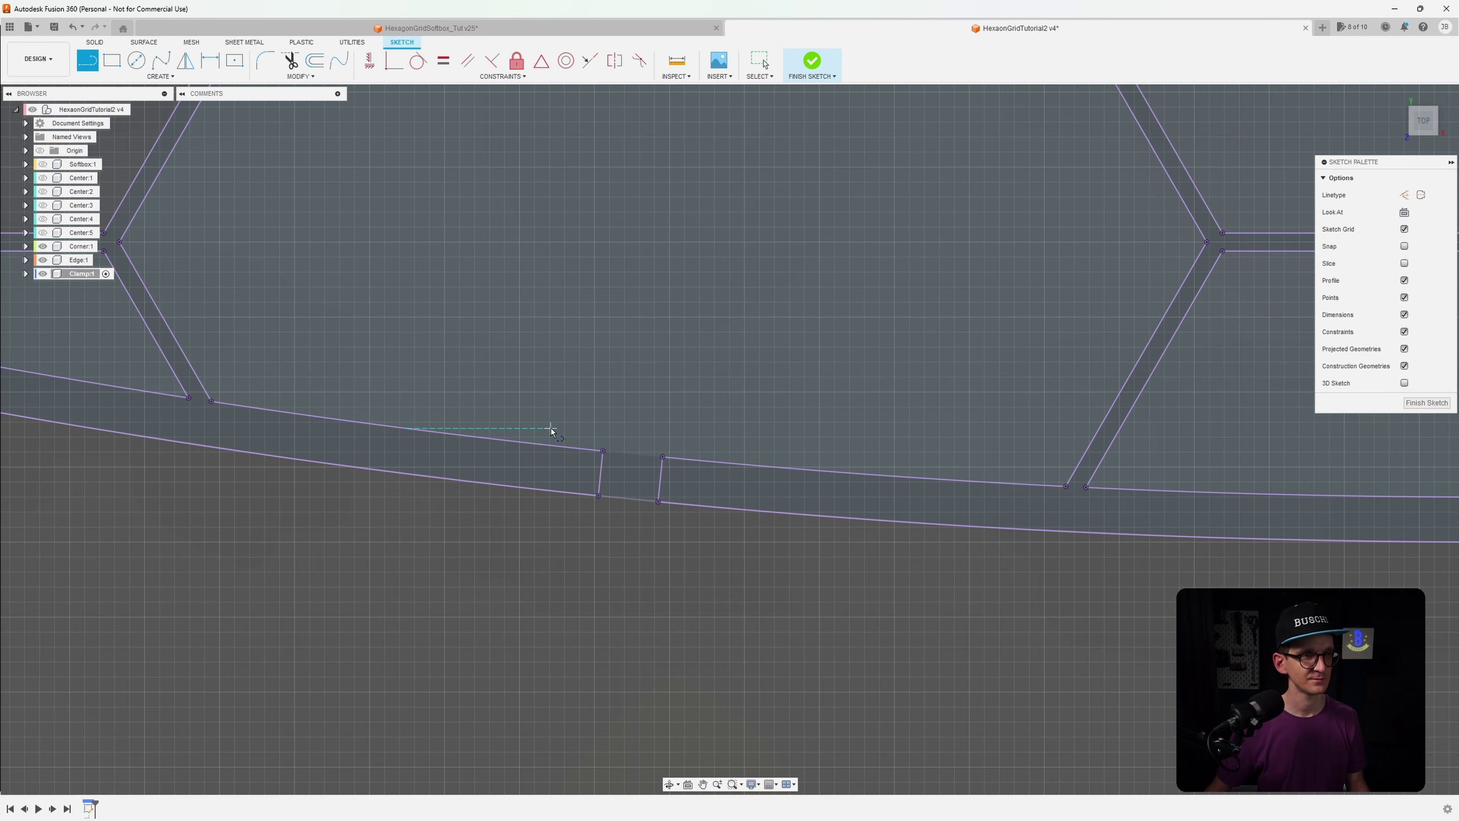
scroll(612, 529, "up", 2)
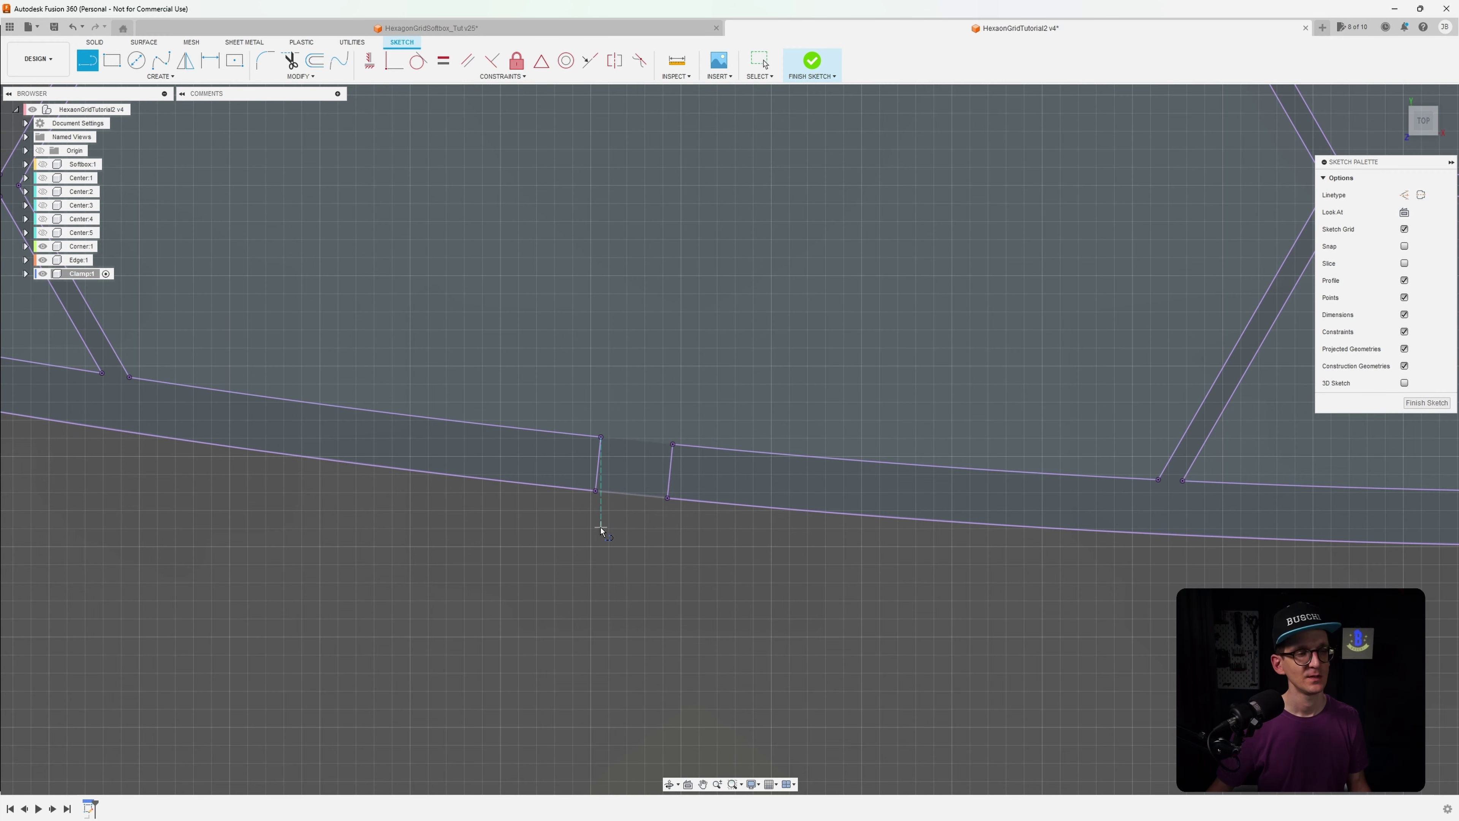
left_click(601, 532)
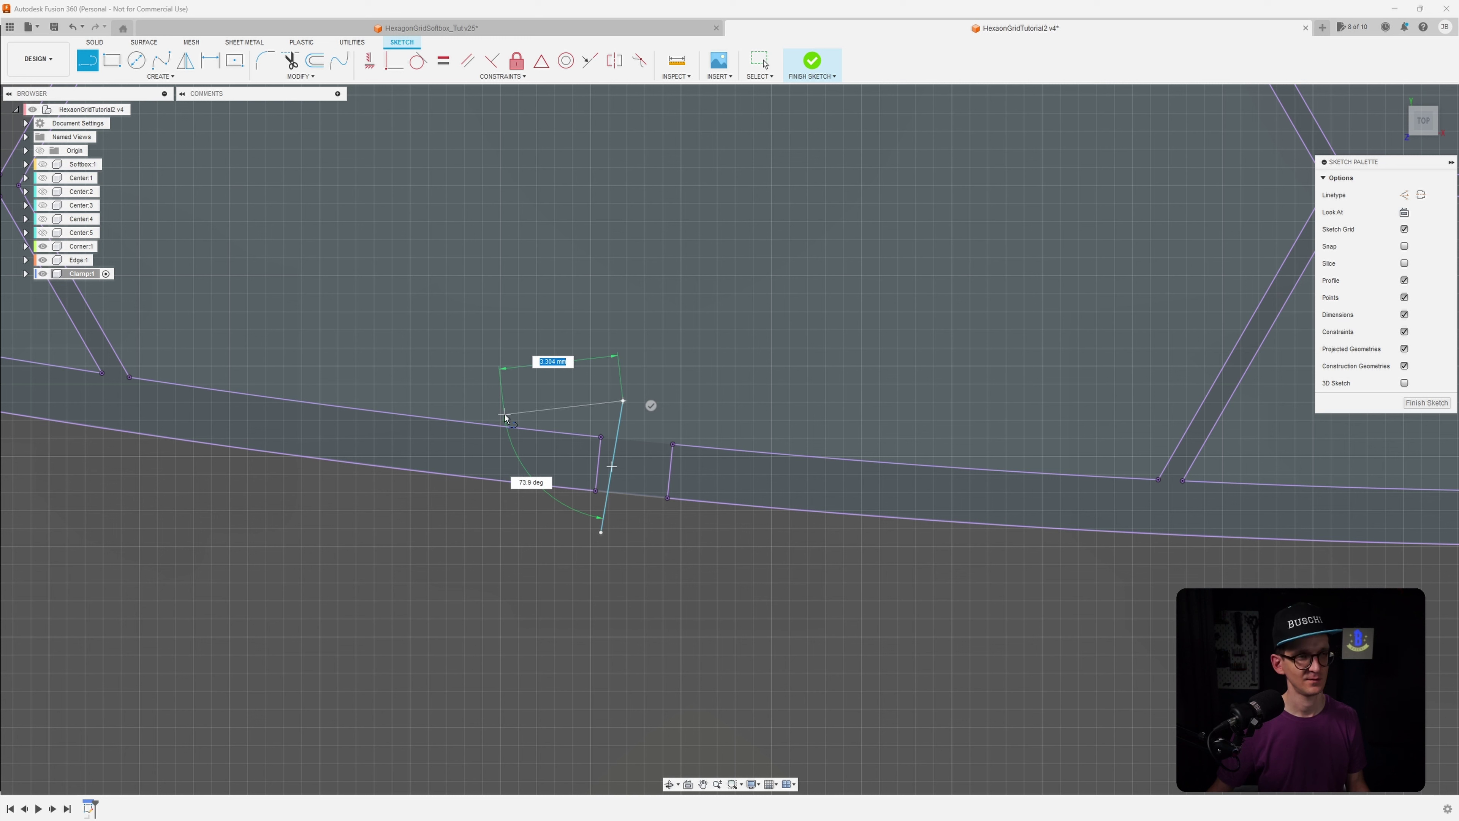
left_click(503, 414)
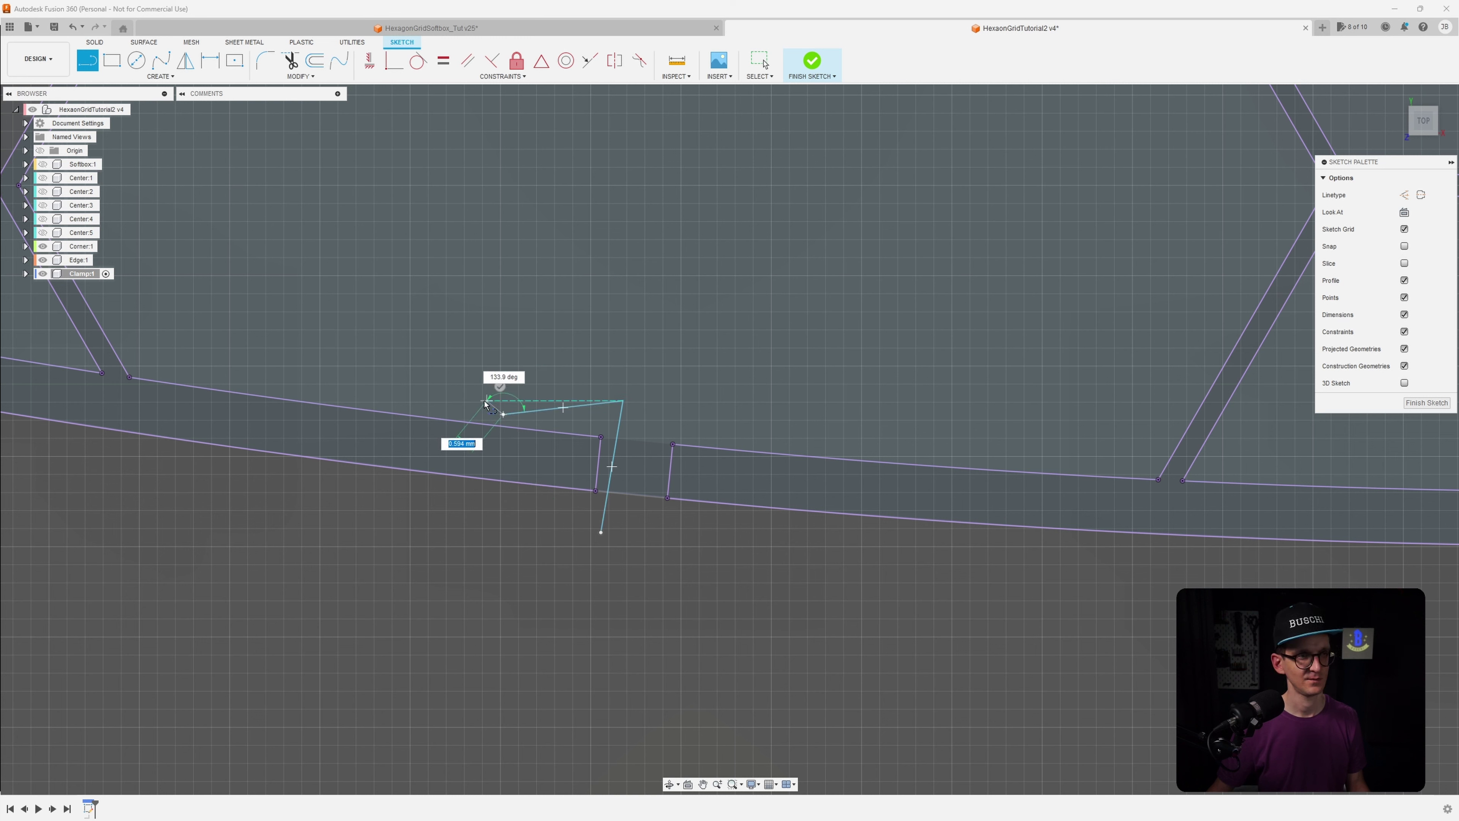
left_click(481, 380)
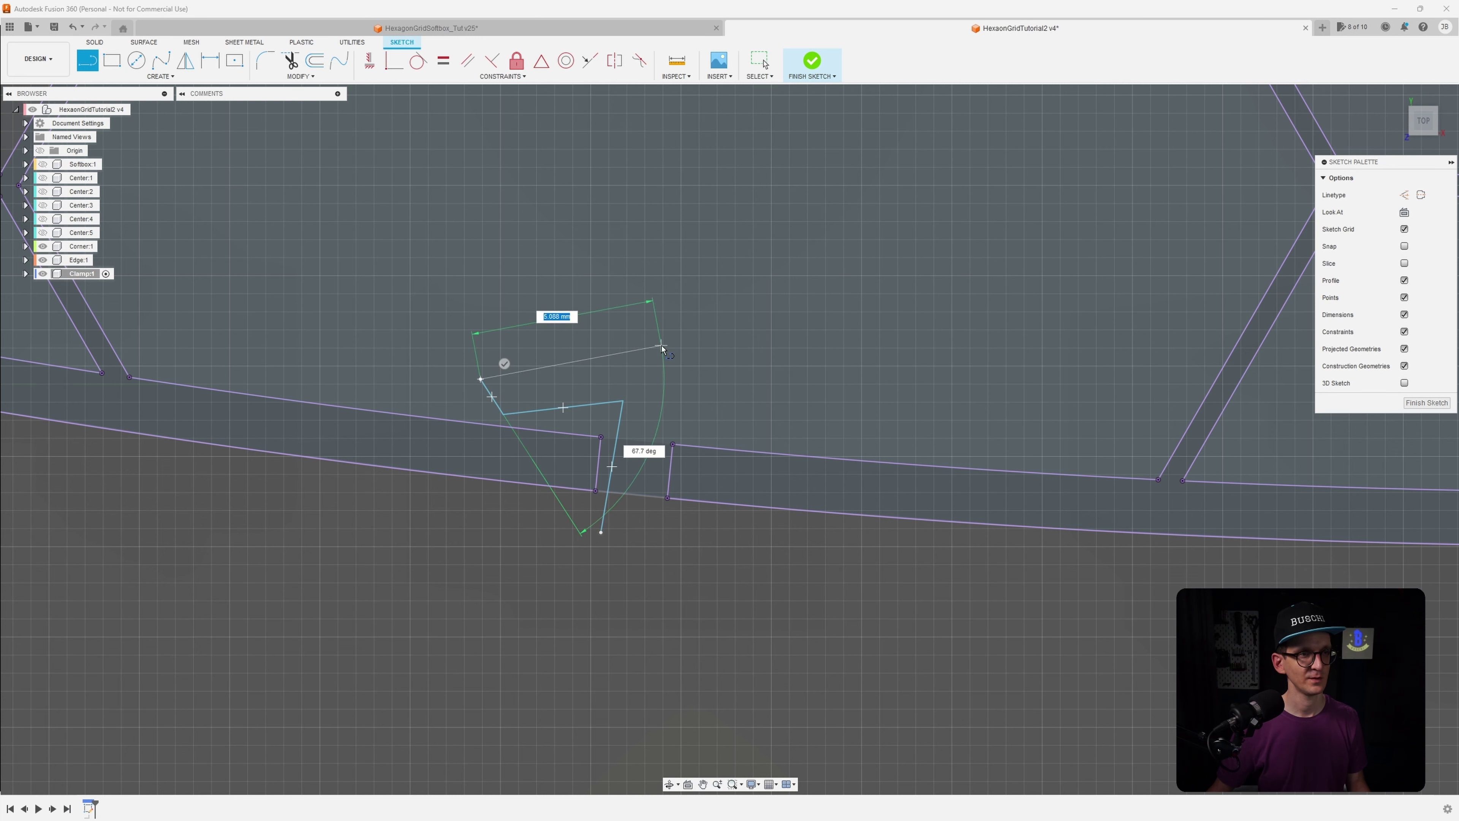
left_click(662, 345)
left_click(807, 407)
left_click(776, 443)
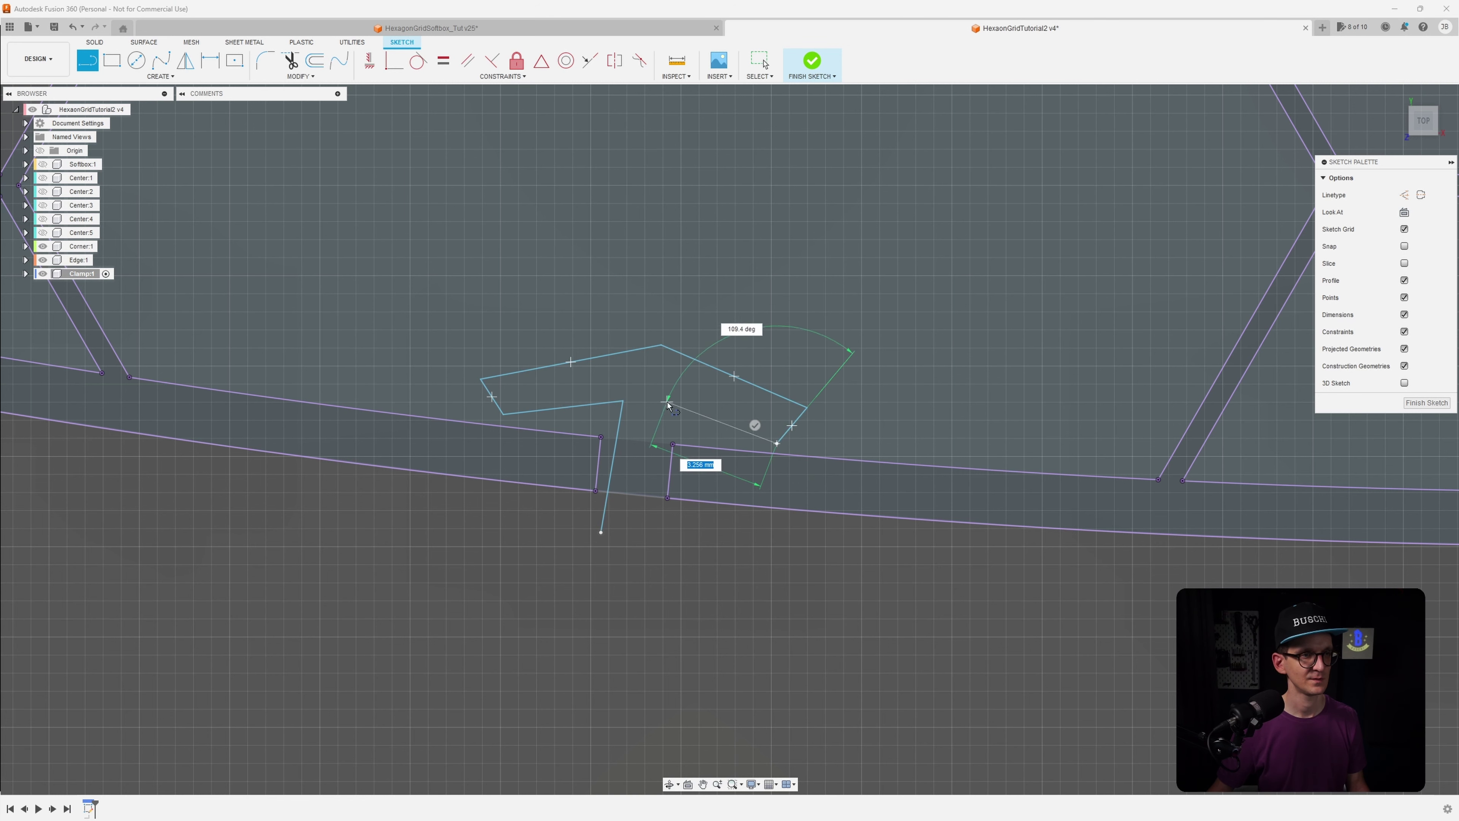
left_click(666, 402)
left_click(646, 537)
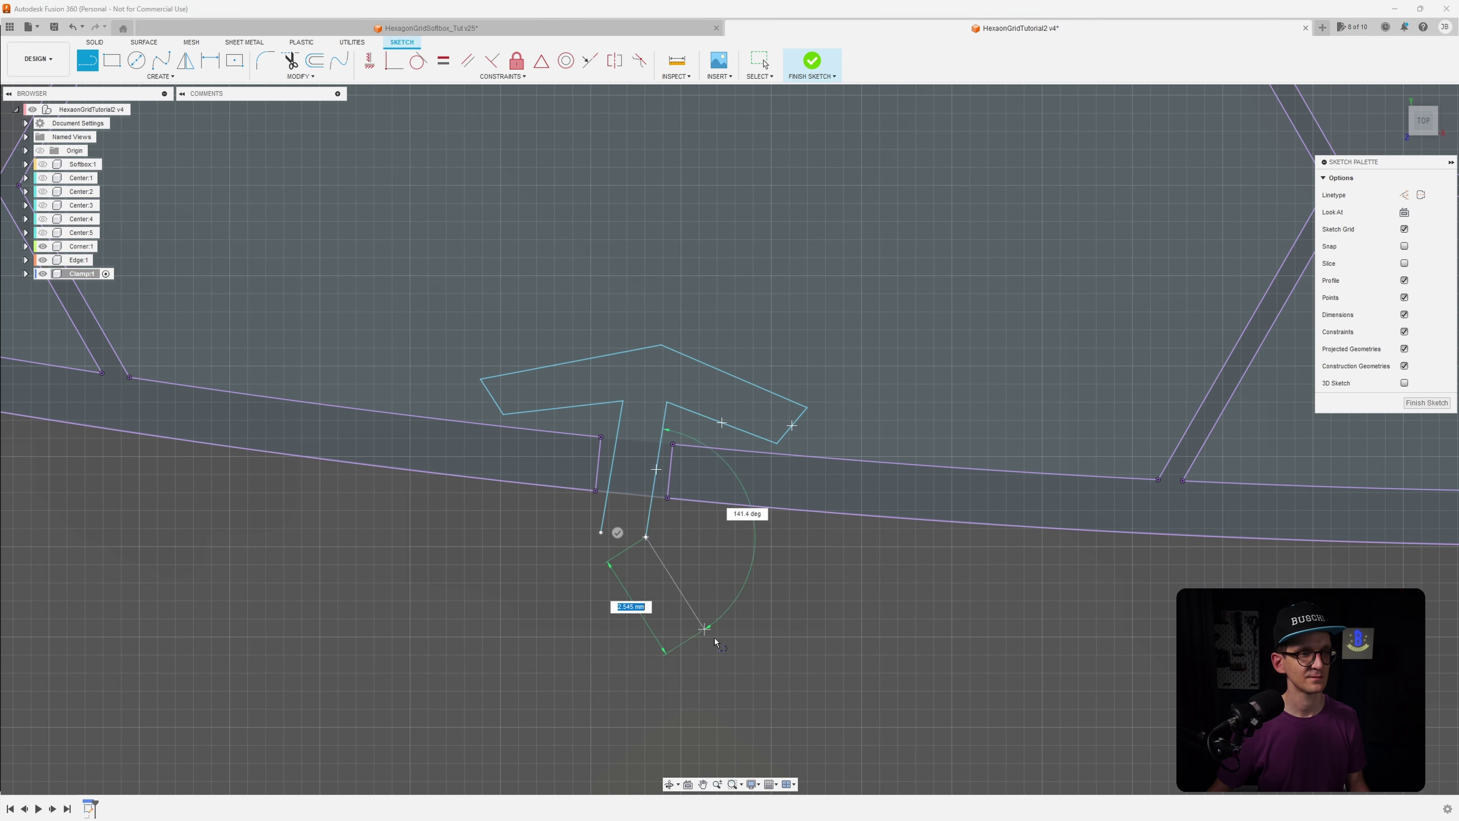
key("Escape")
mouse_move(708, 627)
middle_mouse_down("shift")
mouse_move(686, 580)
mouse_move(603, 495)
middle_mouse_up("shift")
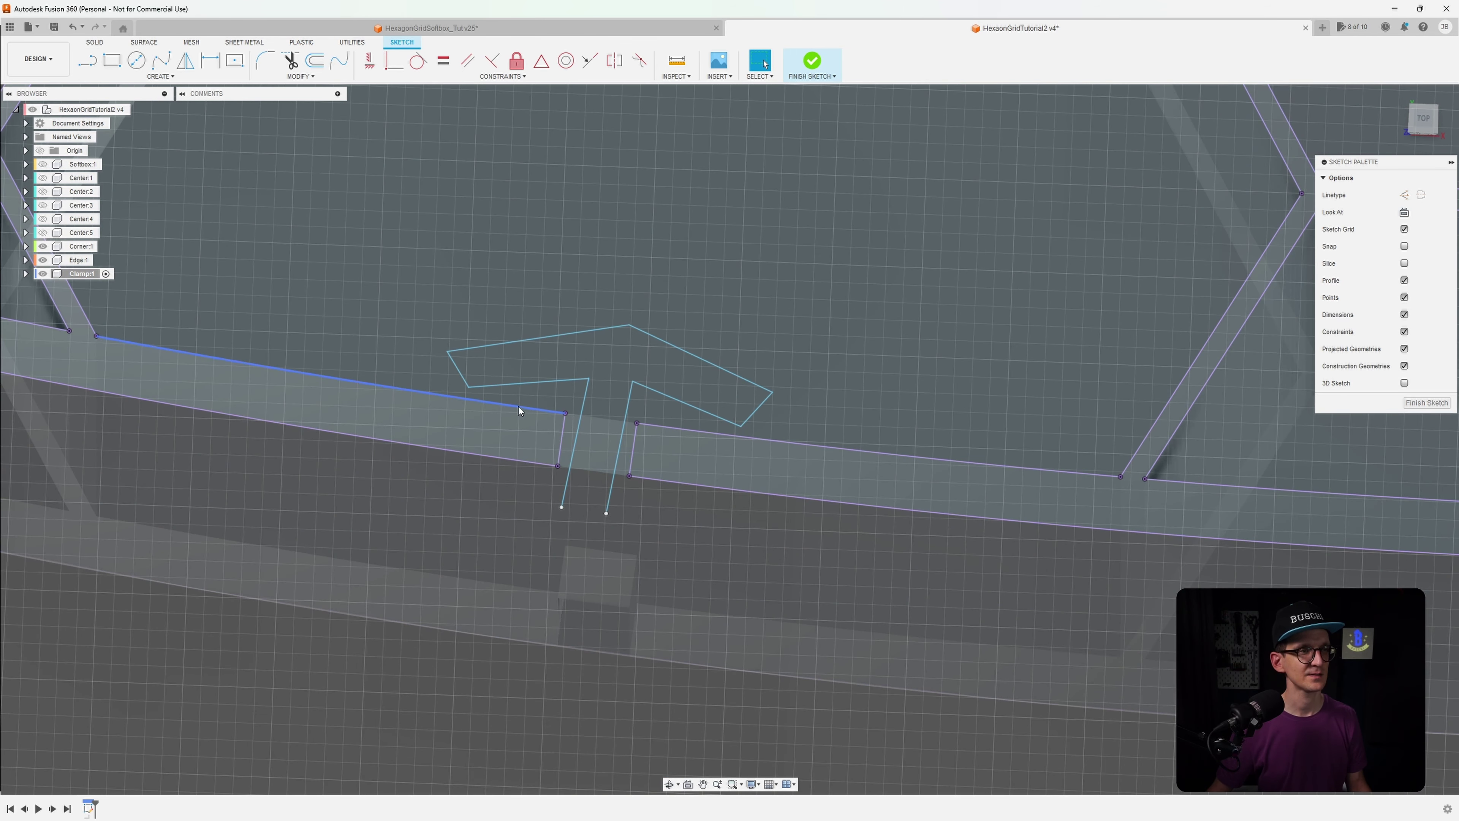
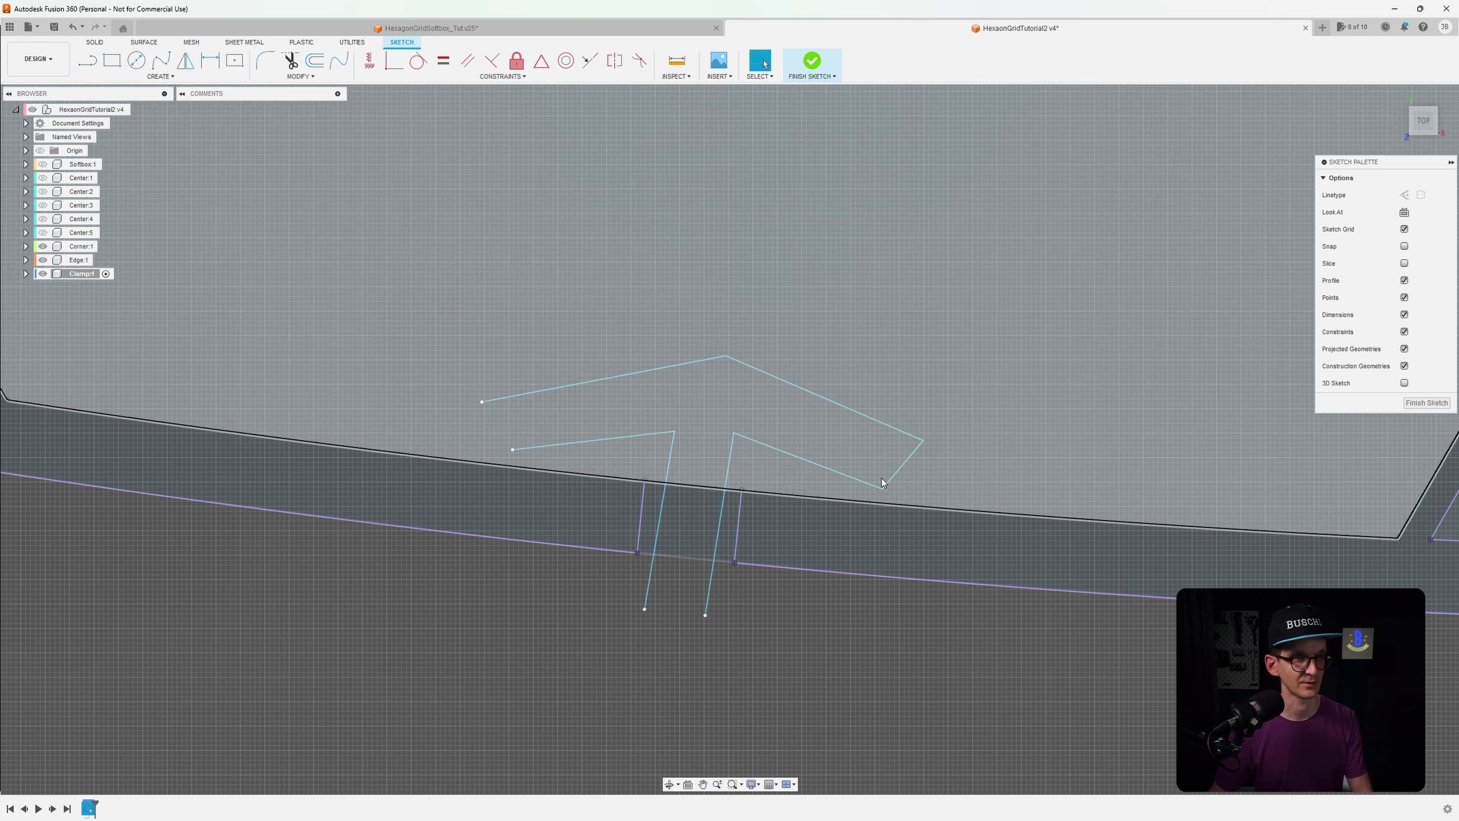
Delete the short end line of the right barb and draw a circle between the open line ends at each barb tip
left_click(895, 474)
key("Delete")
left_click(139, 61)
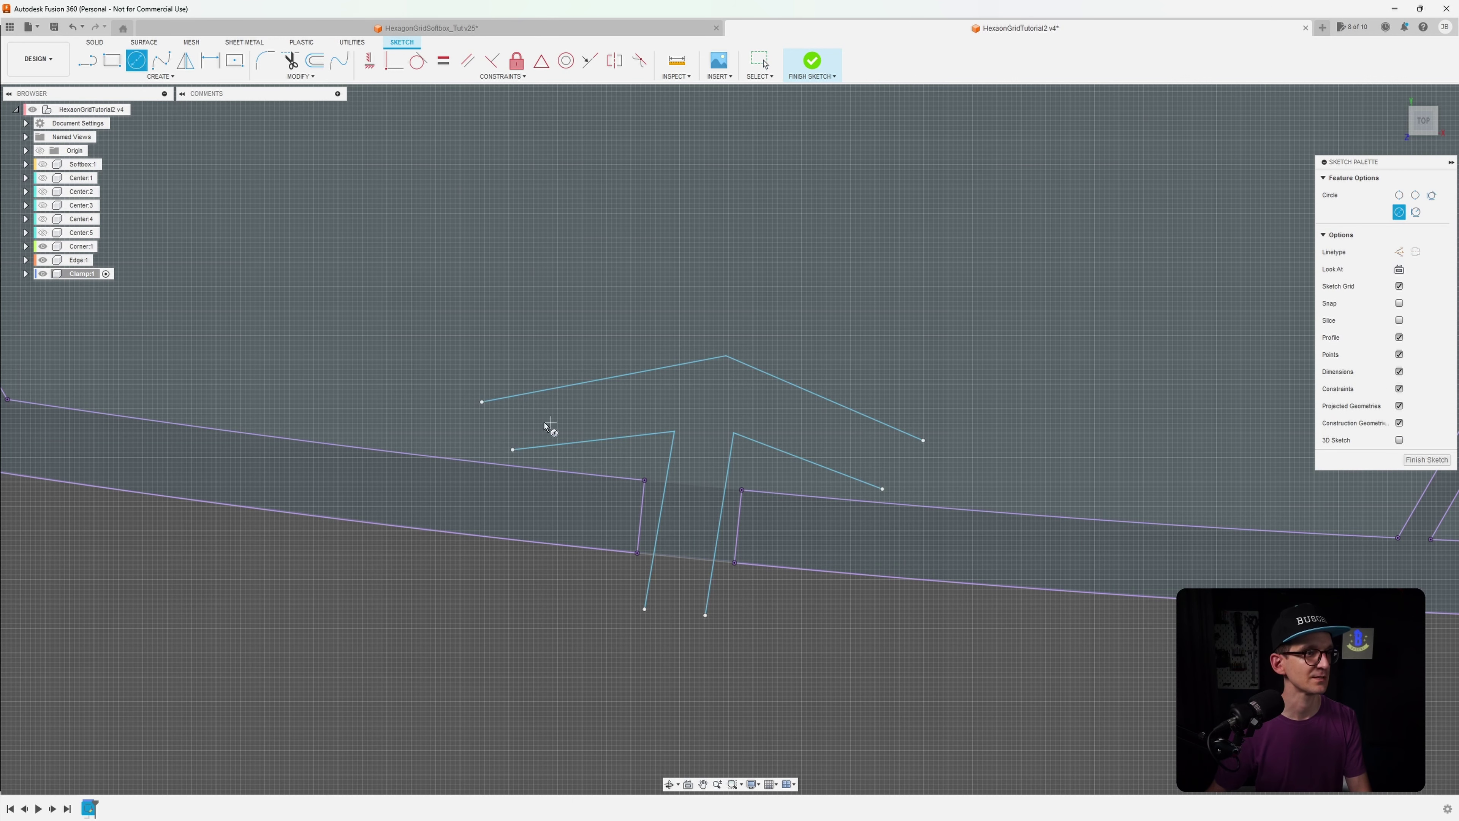
left_click(486, 423)
left_click(509, 435)
left_click(904, 461)
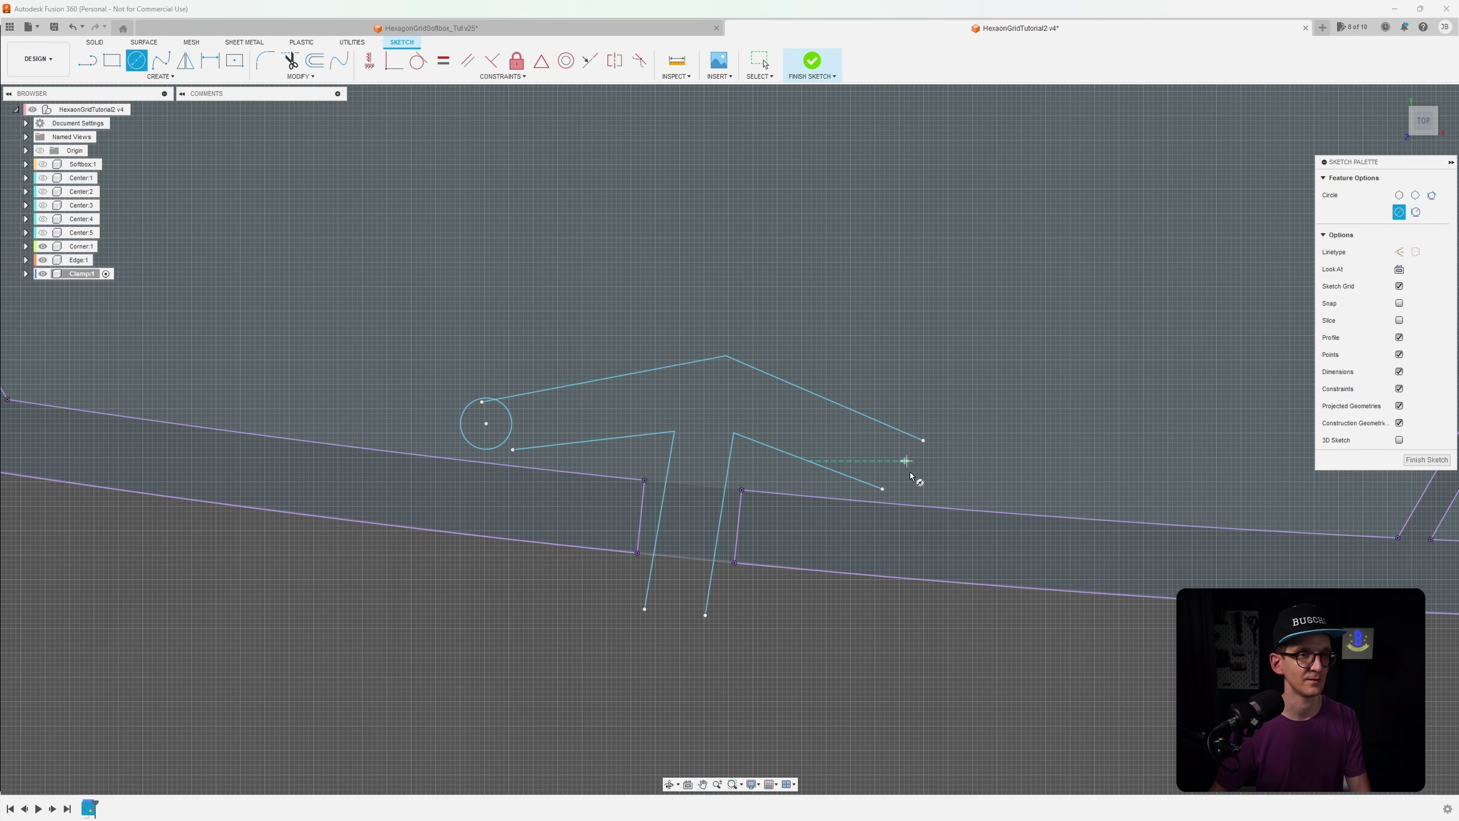
left_click(921, 476)
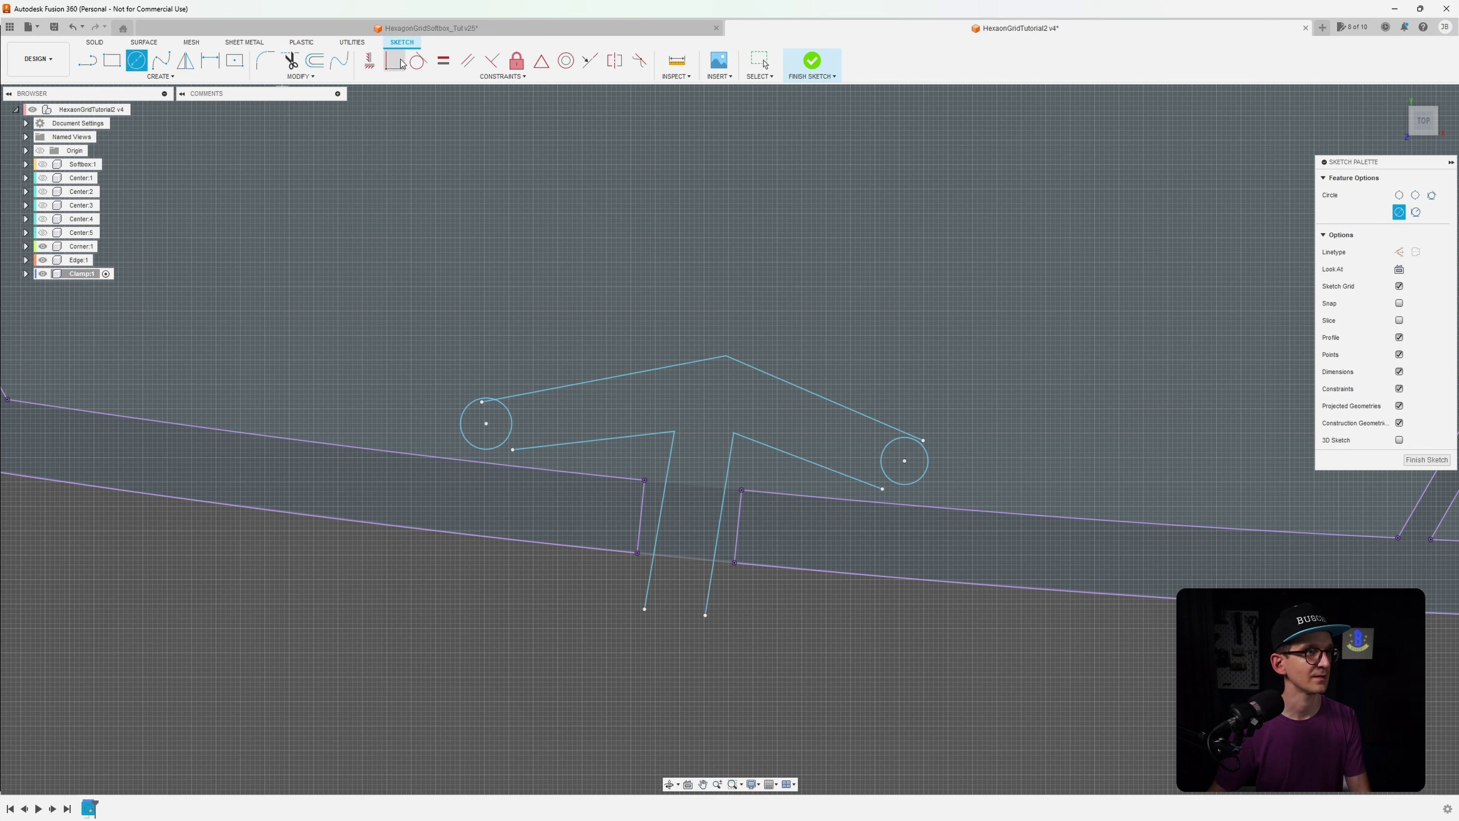
Make the upper and lower lines of both barbs tangent to their tip circles
left_click(426, 64)
left_click(428, 65)
left_click(508, 409)
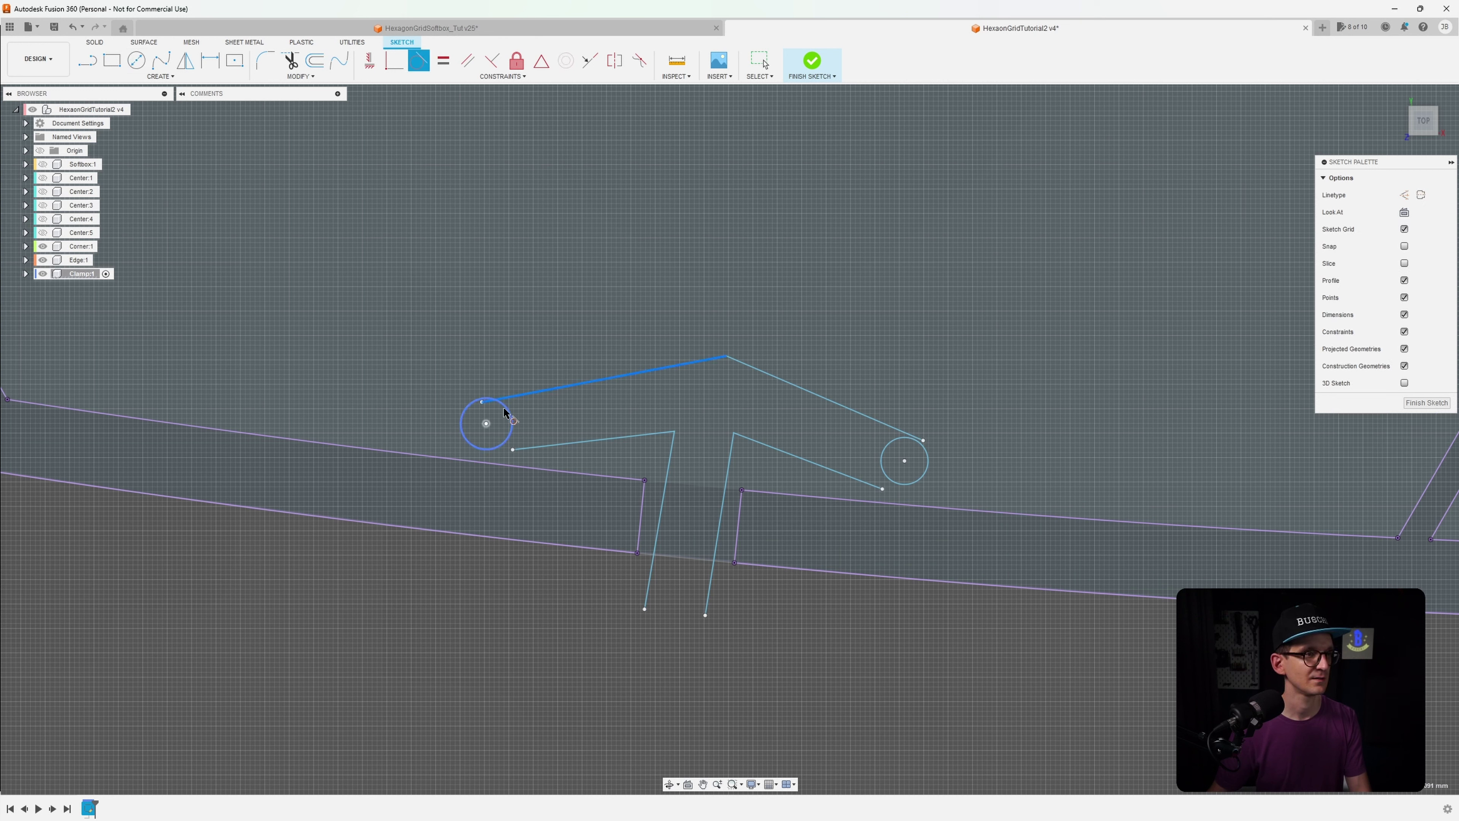
left_click(513, 396)
left_click(495, 449)
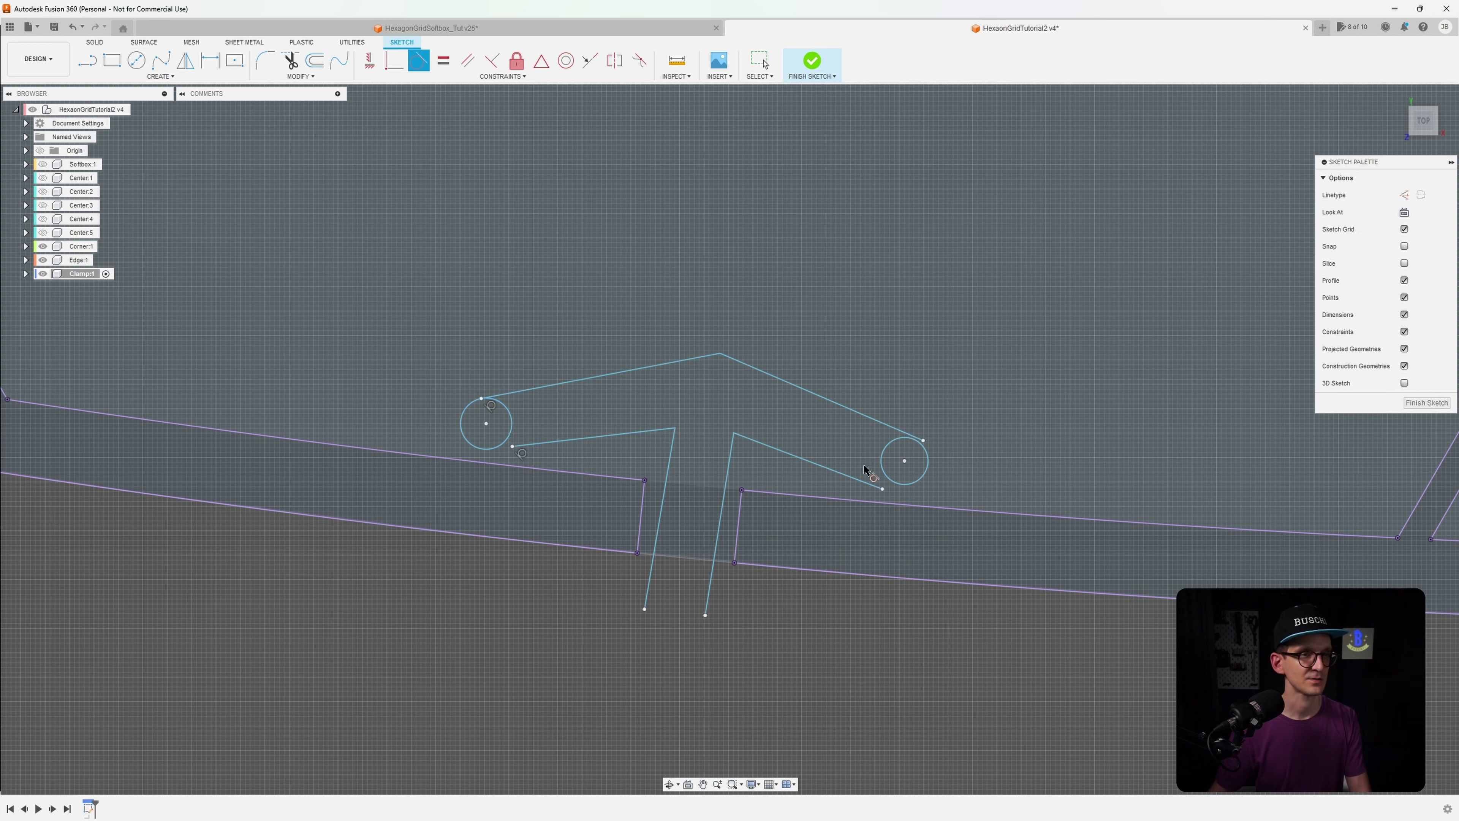
left_click(879, 486)
left_click(914, 437)
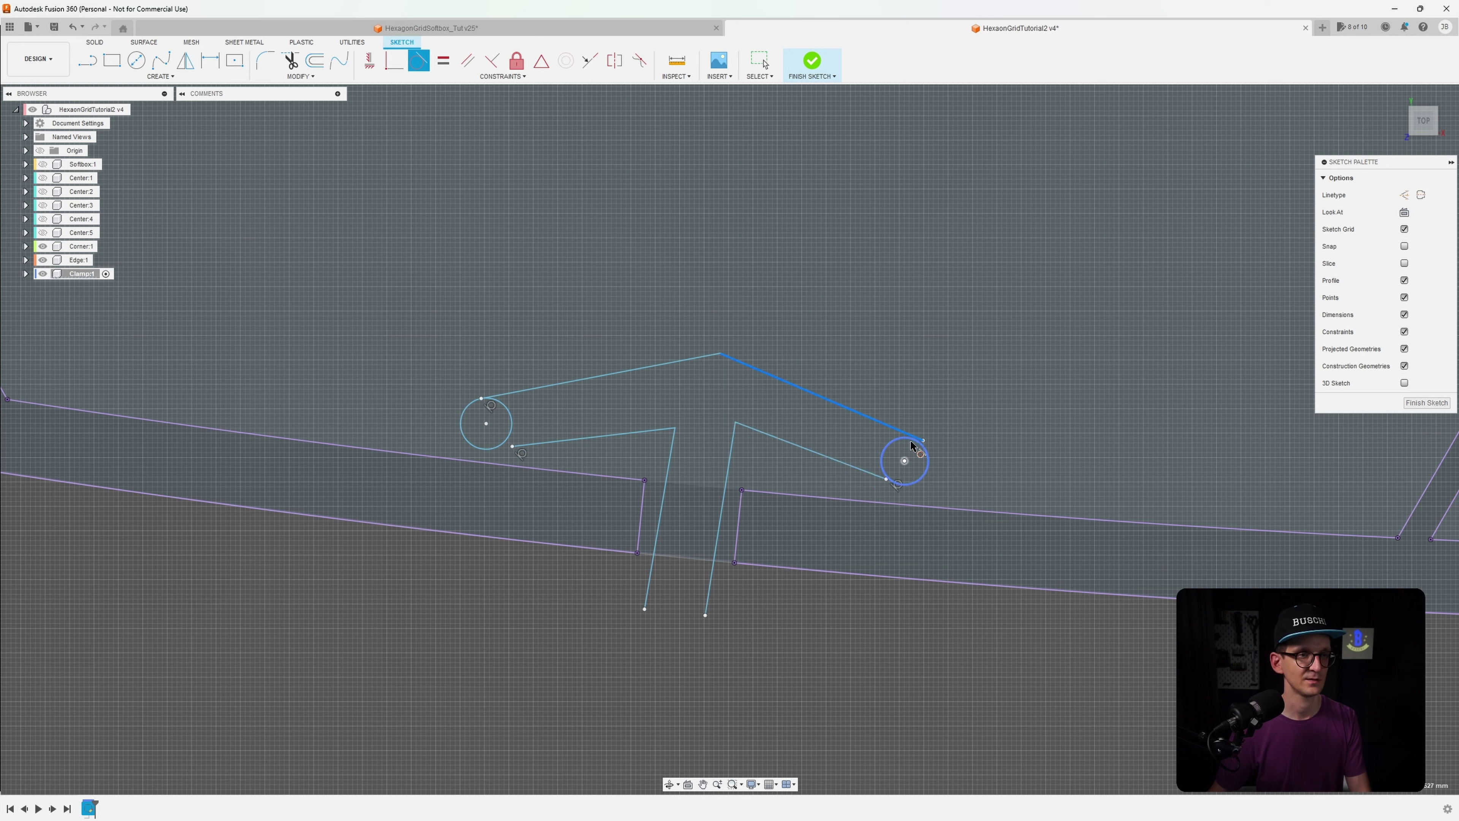
left_click(899, 447)
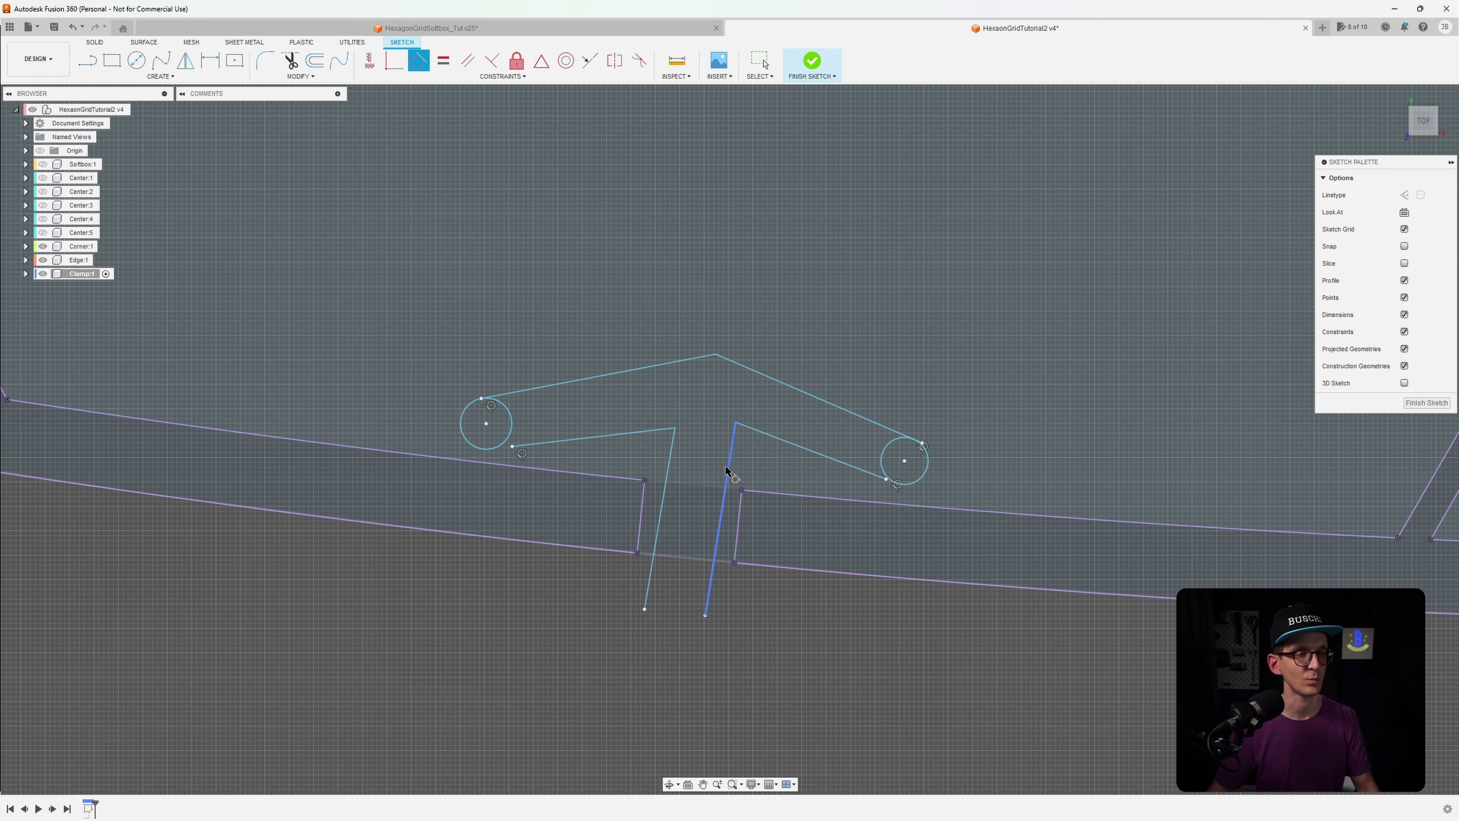
Constrain the two clamp stem lines parallel to the neighbouring side walls of the notch
left_click(467, 60)
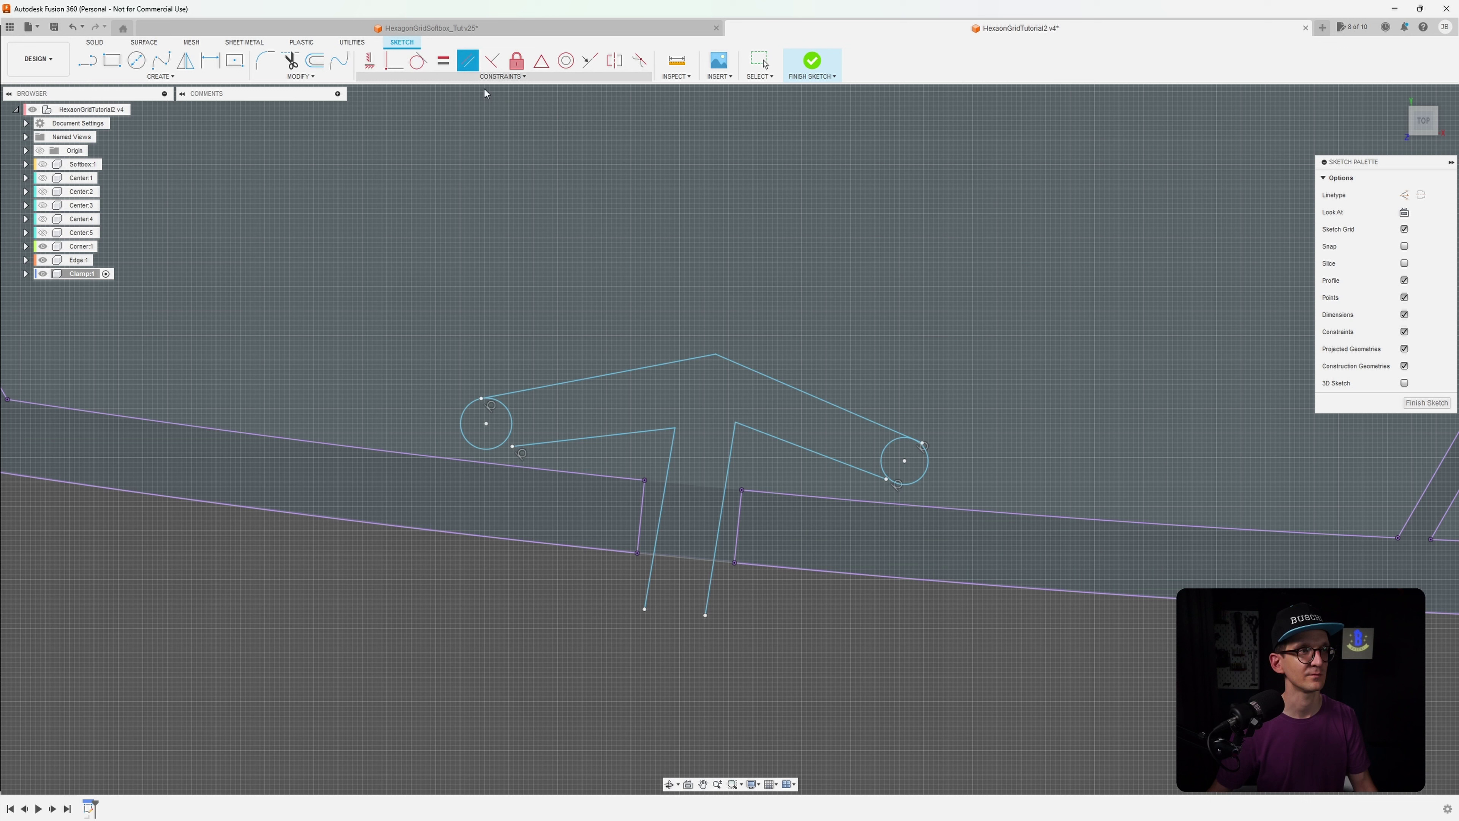
left_click(664, 514)
left_click(642, 514)
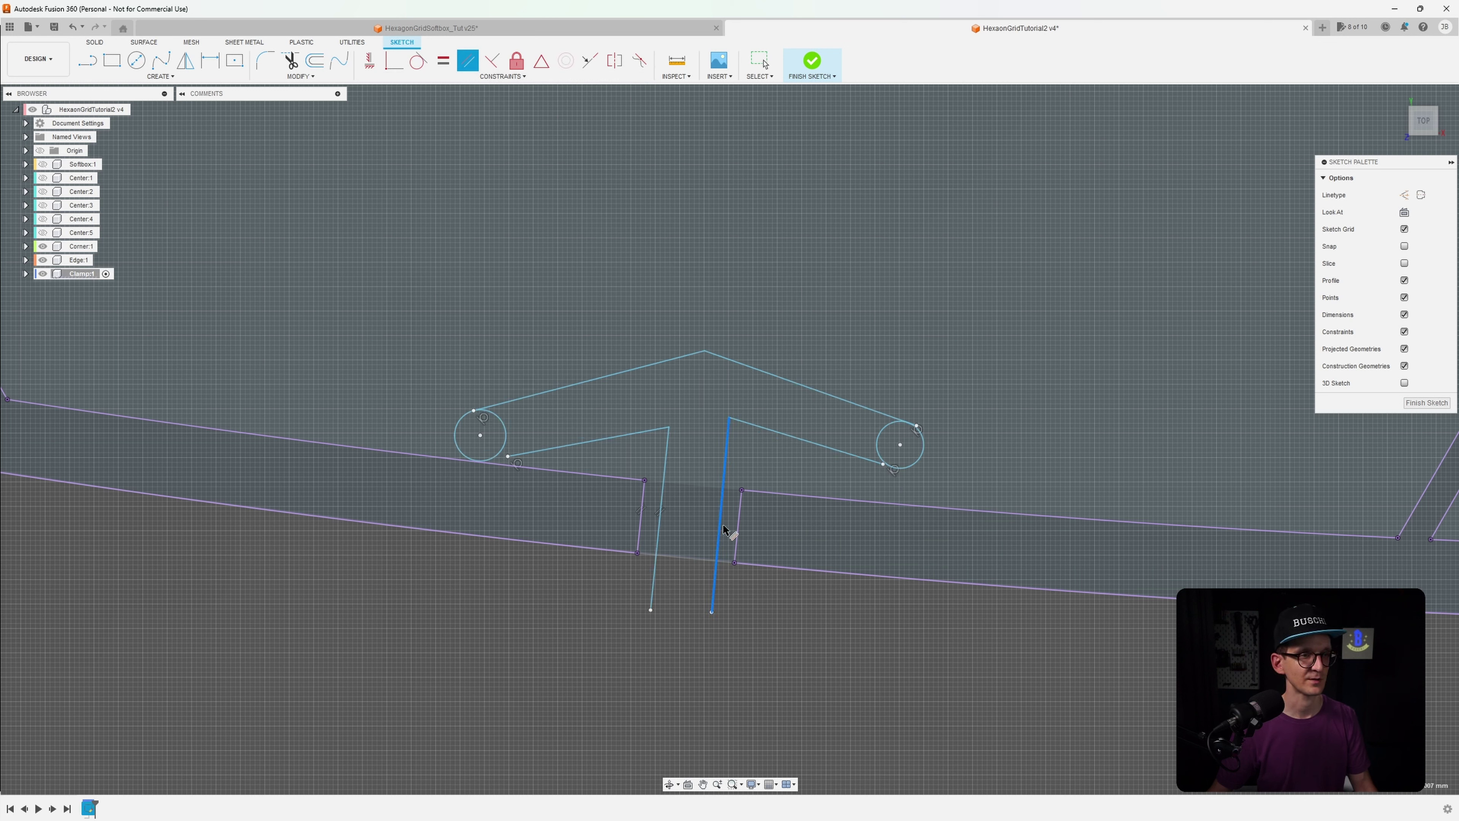
left_click(743, 535)
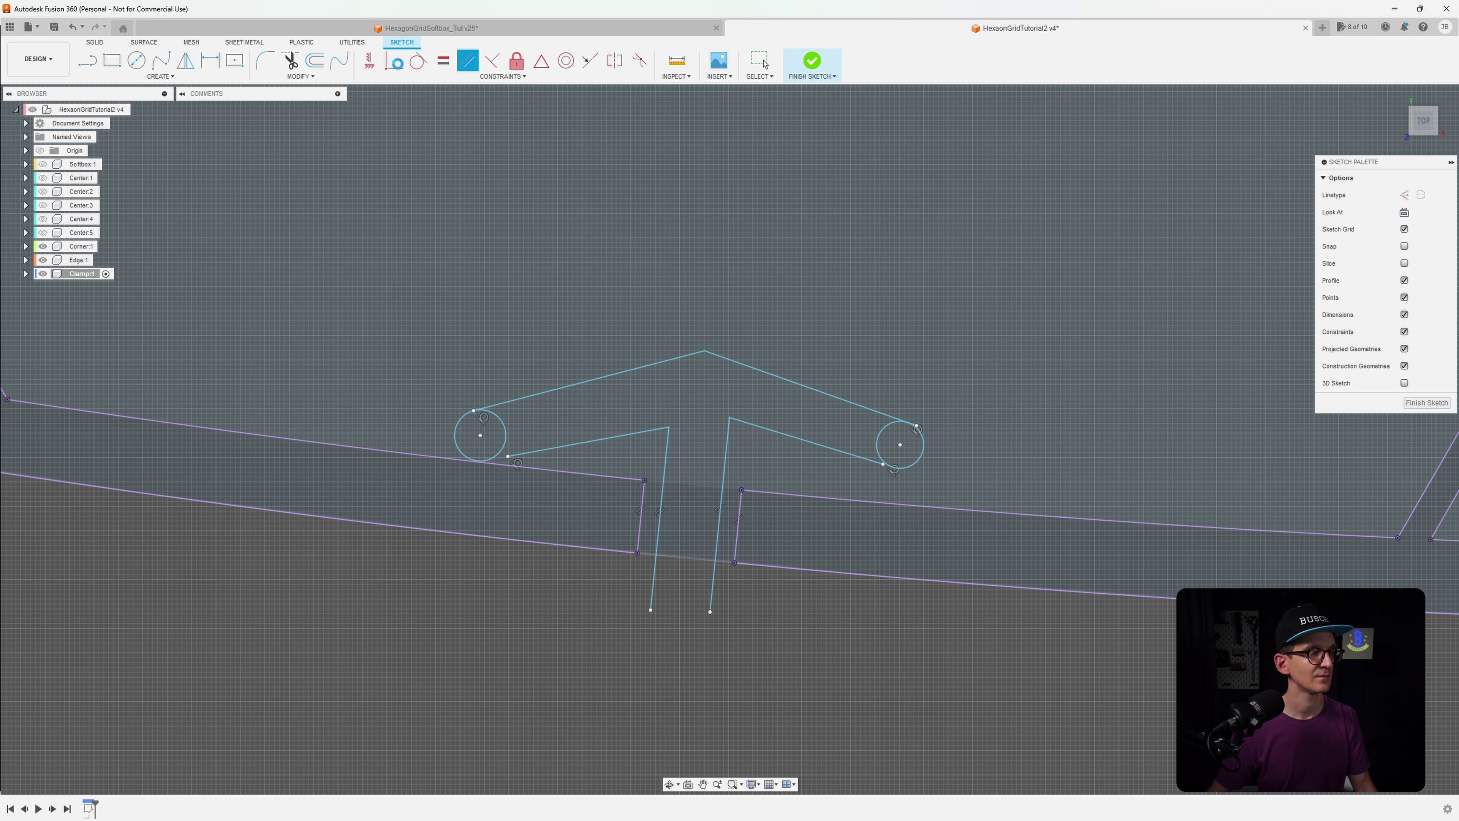
Save the design with the version description "User Saved"
left_click(400, 67)
key("ctrl+s")
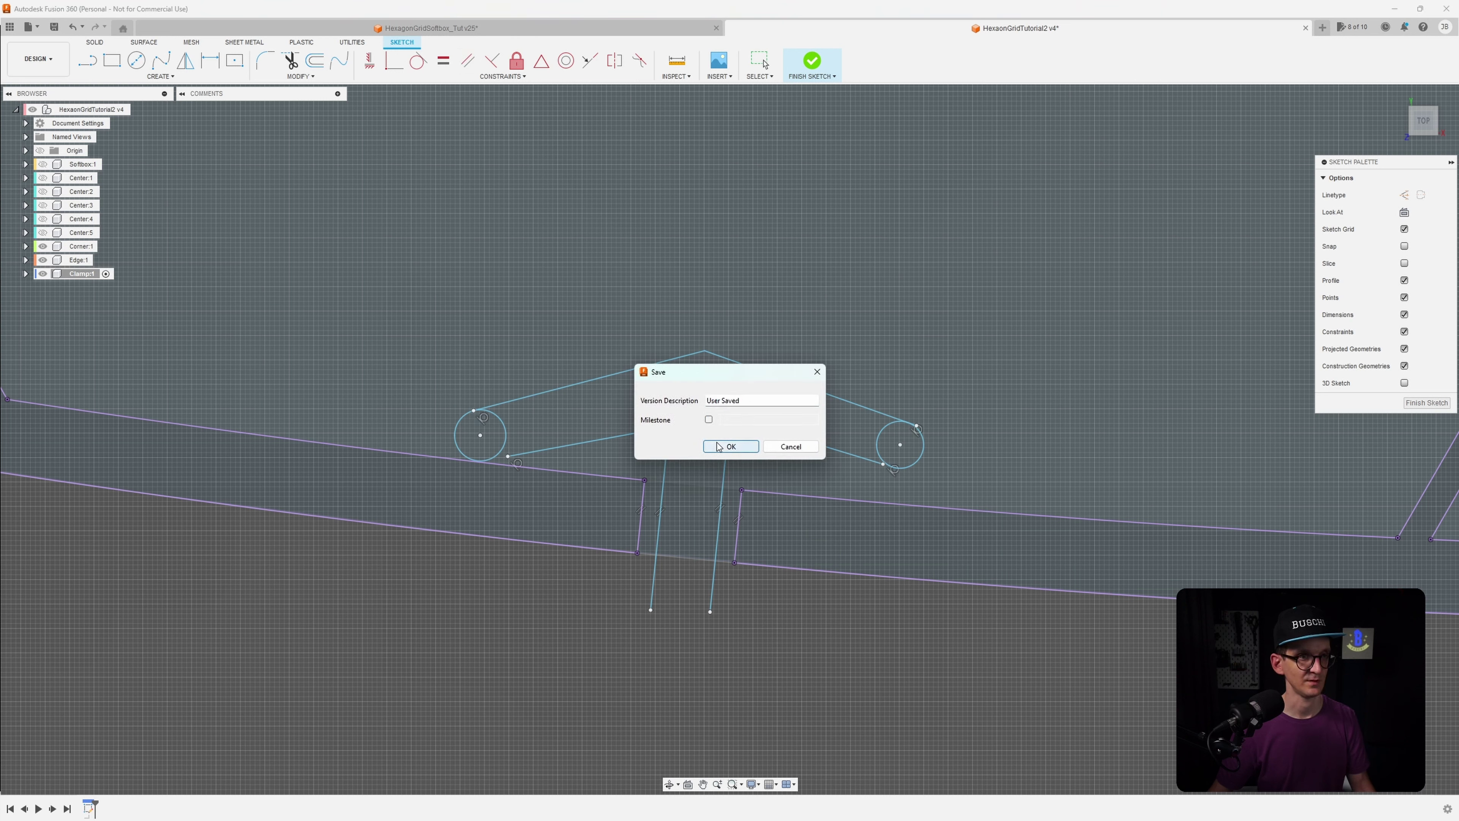
key("Return")
Attach the open ends of the barb lines to their tip circles with coincident constraints
left_click(402, 66)
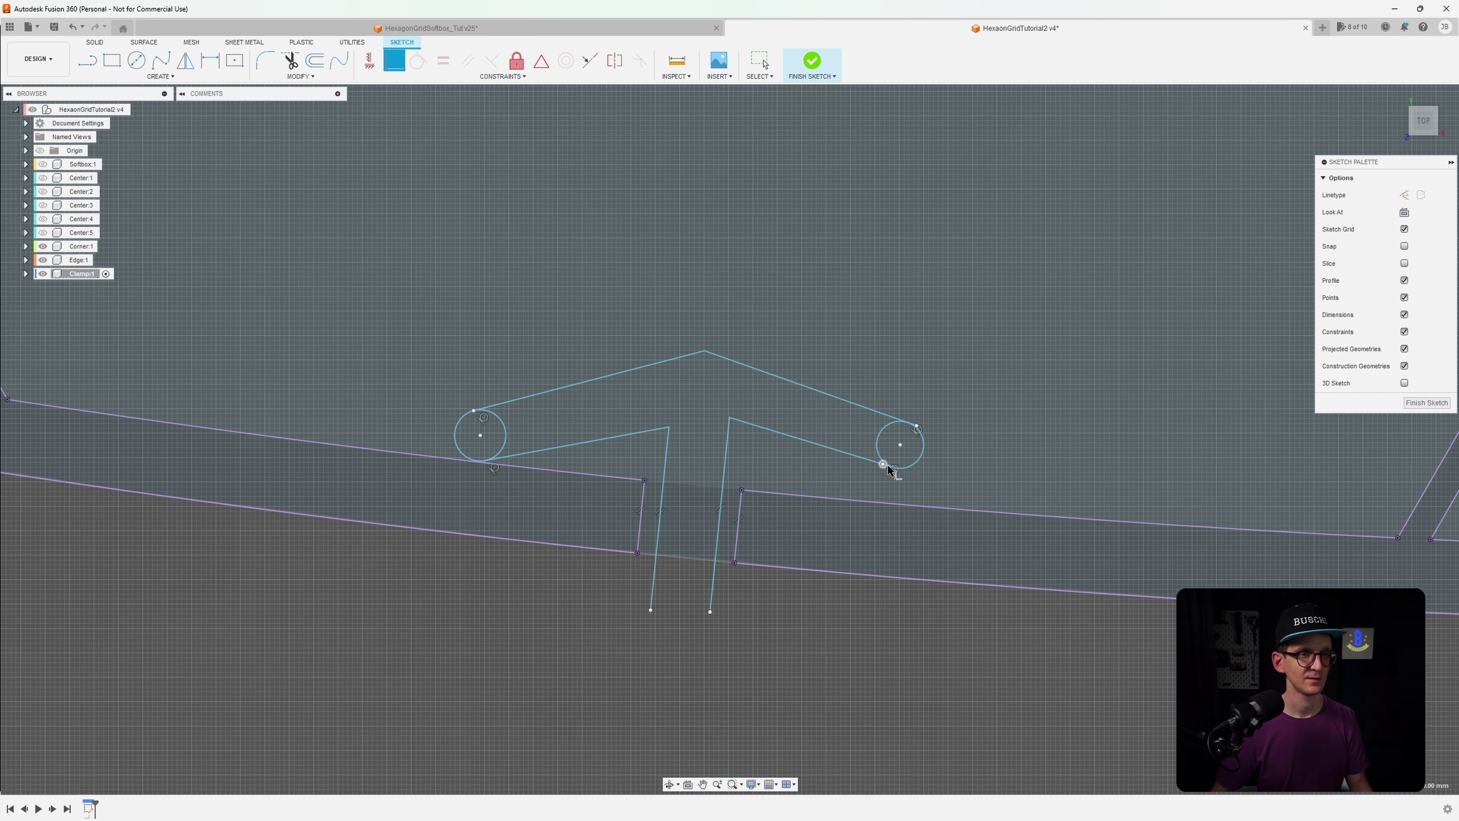
scroll(919, 427, "up", 4)
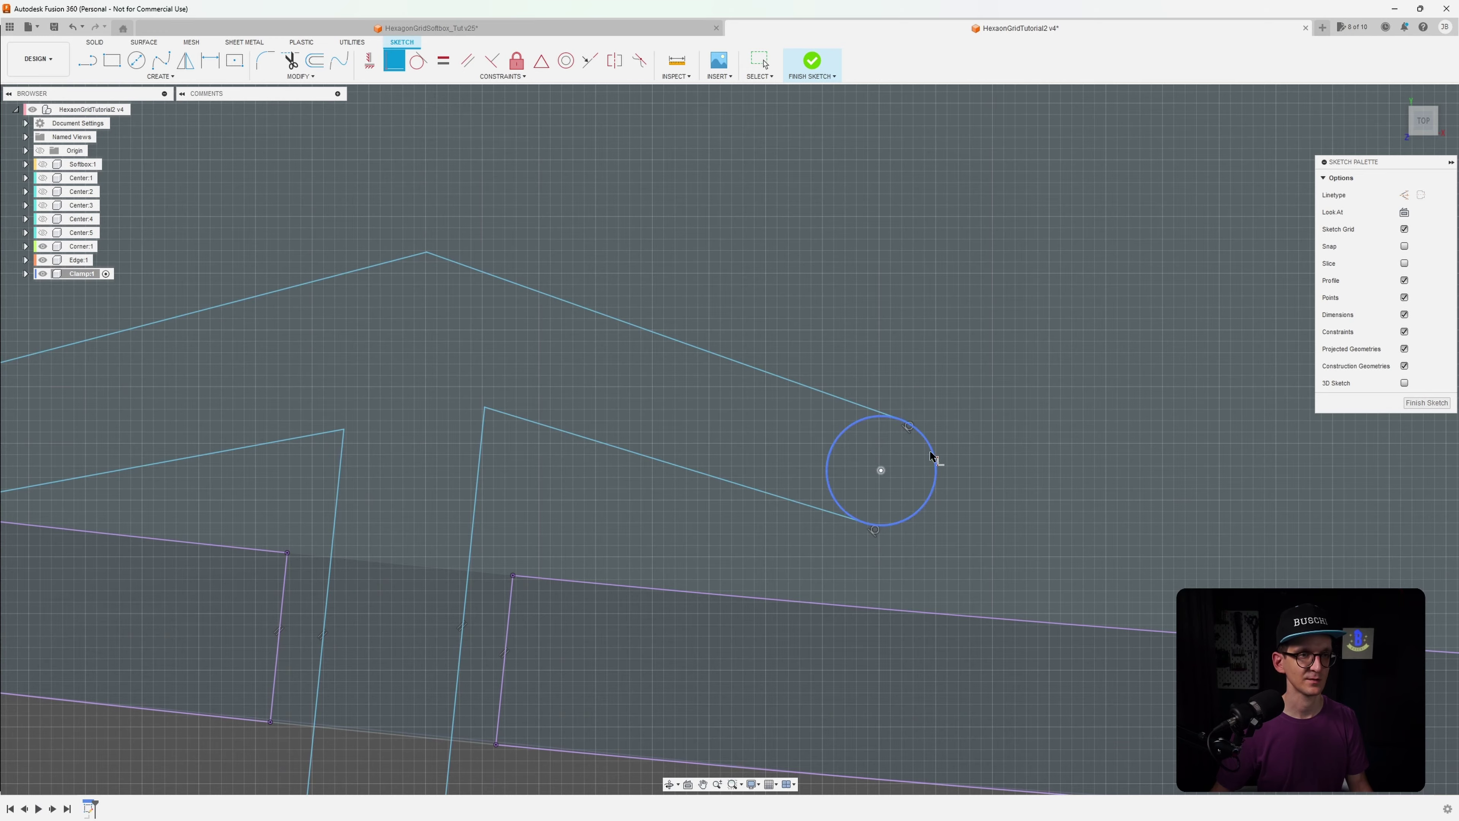
scroll(929, 450, "down", 2)
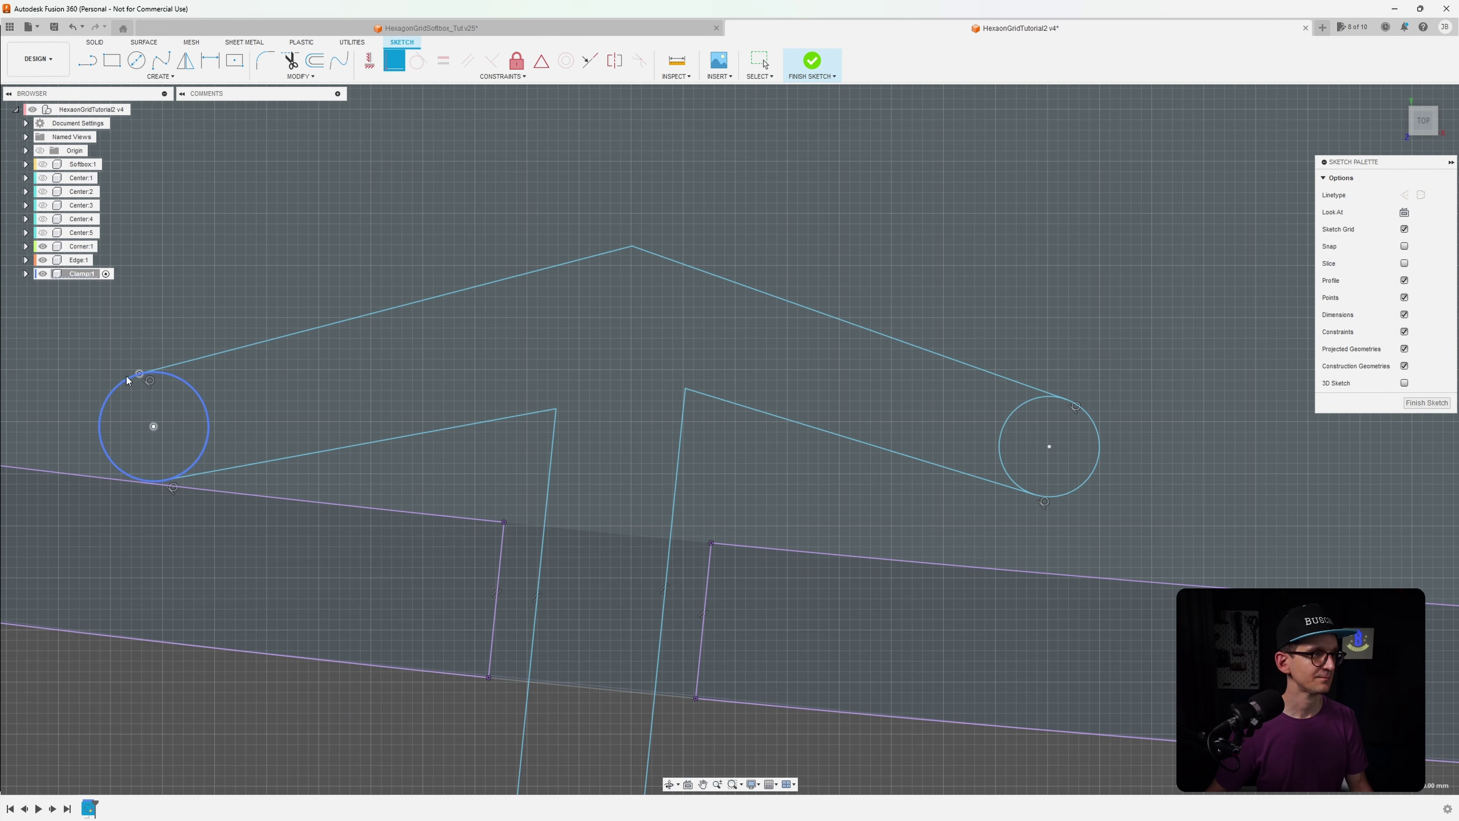
middle_click_drag(270, 402, 280, 342)
scroll(290, 353, "down", 2)
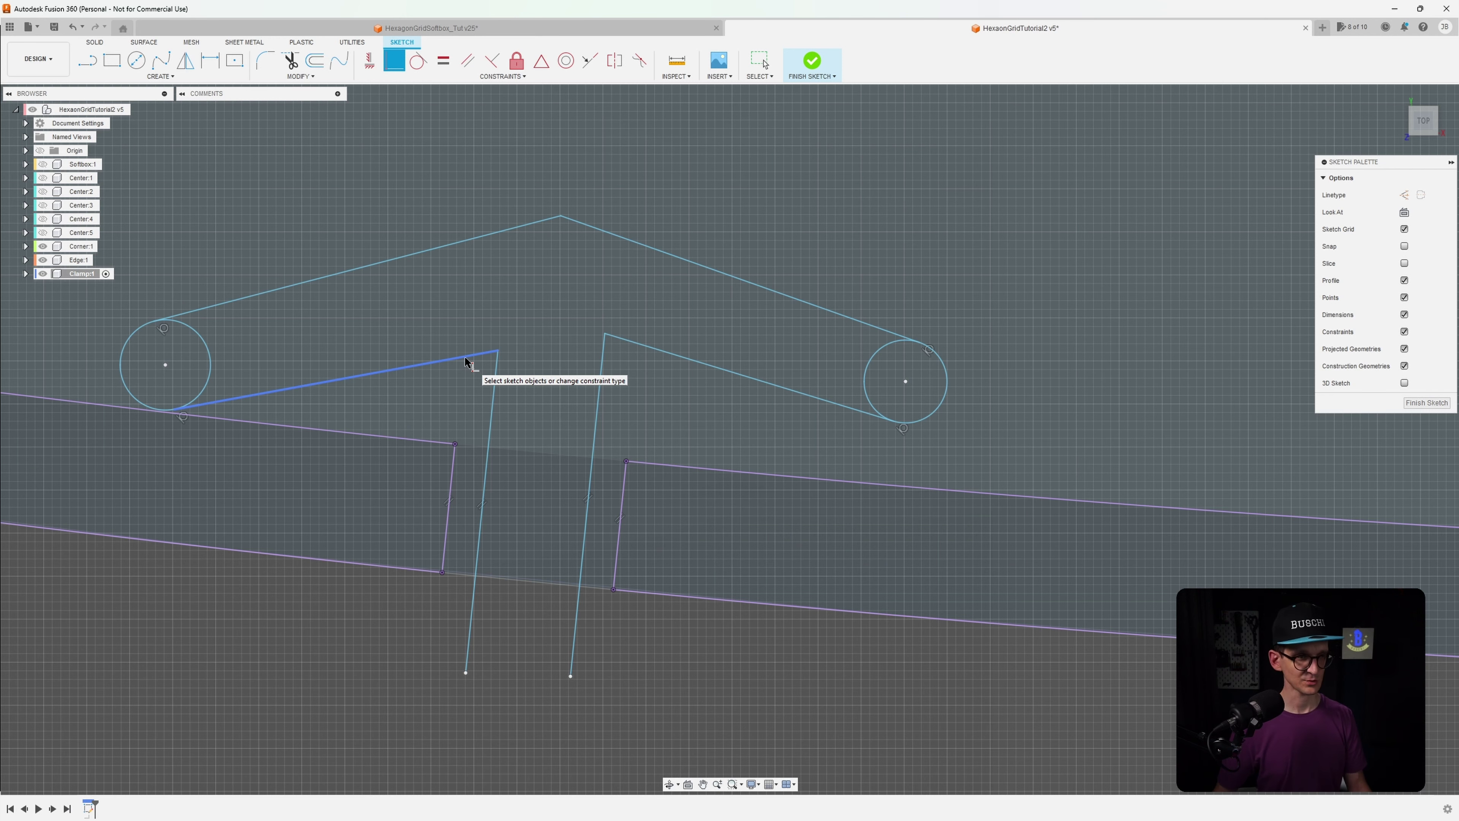
scroll(466, 361, "down", 1)
middle_click_drag(465, 361, 594, 371)
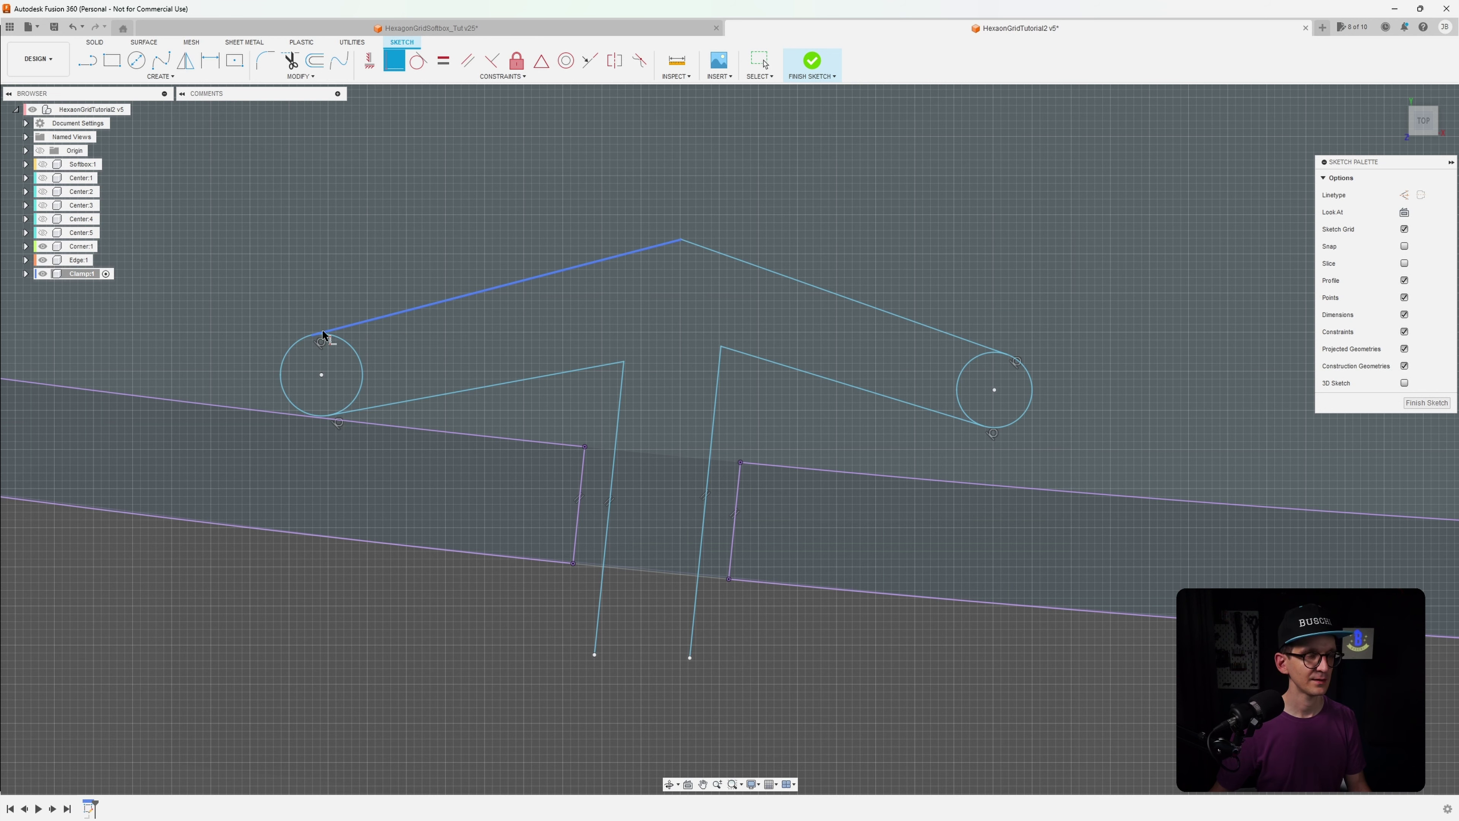
key("Escape")
Delete the two straight upper lines that meet at the clamp's peak
left_click(538, 277)
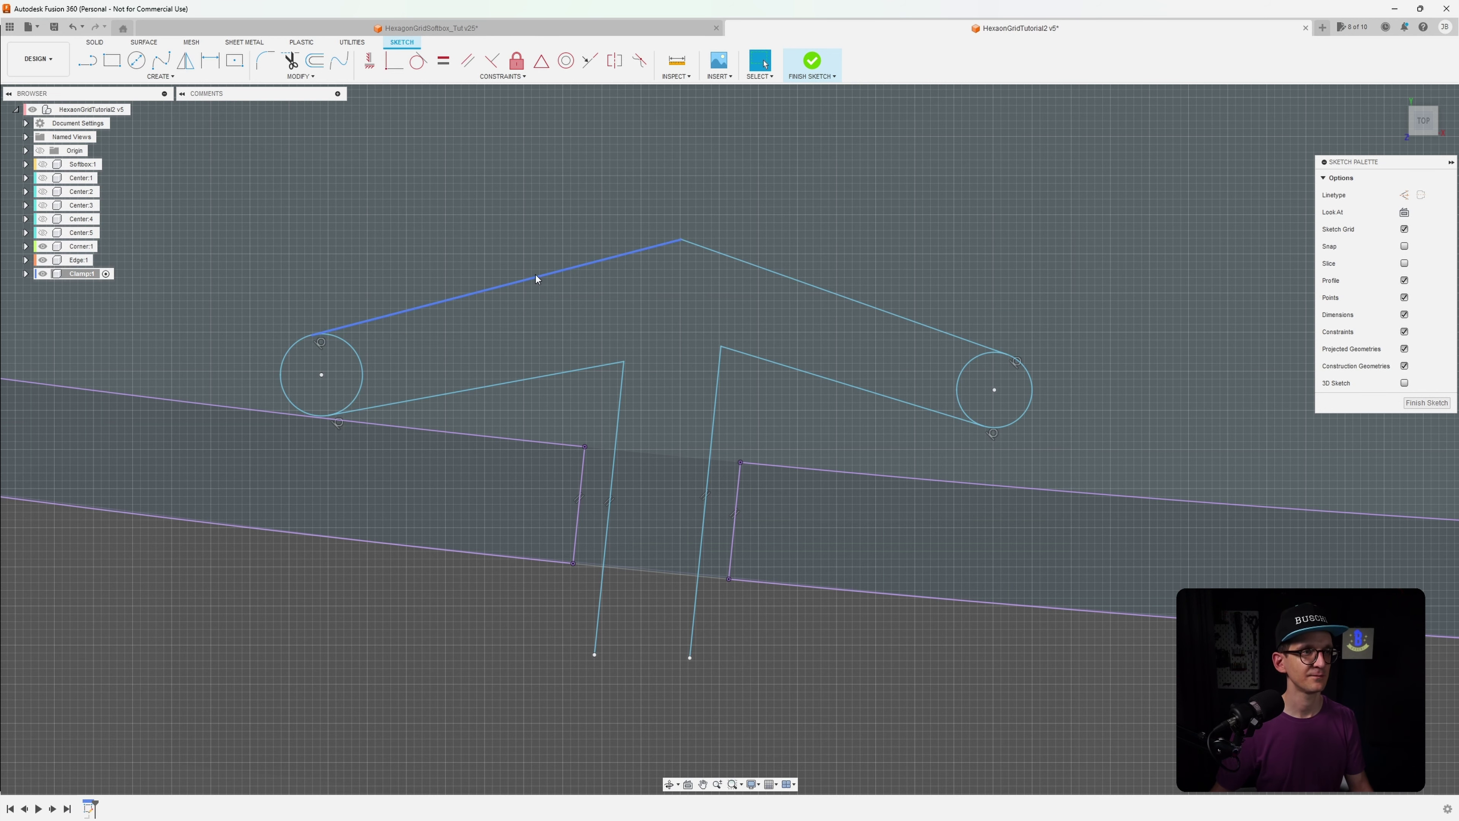
key("Delete")
left_click(804, 285)
key("Delete")
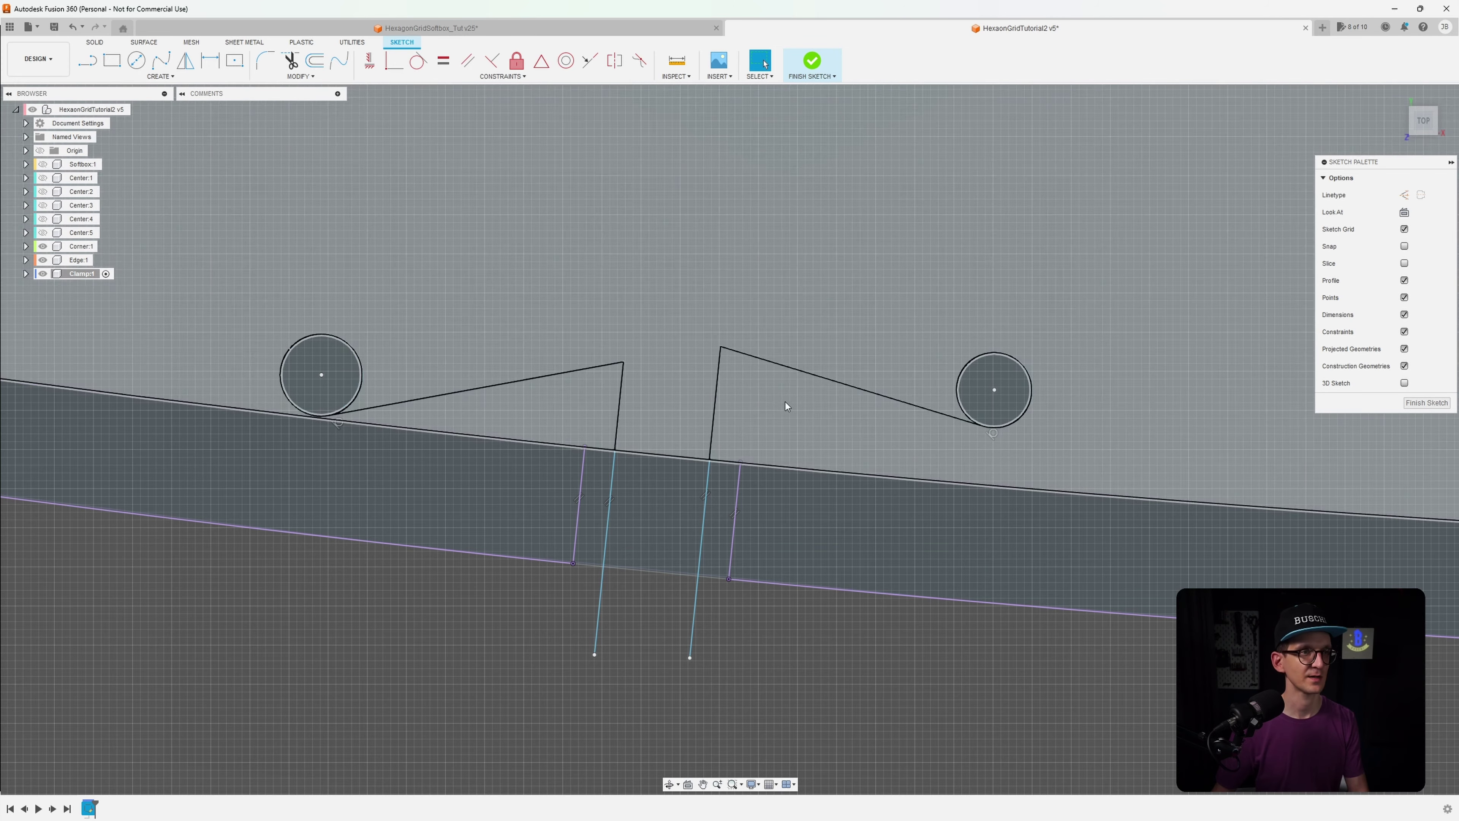
Draw a center point arc over the clamp from one tip circle to the other, centred outside the curved wall
middle_click_drag(785, 402, 818, 388)
left_click(142, 78)
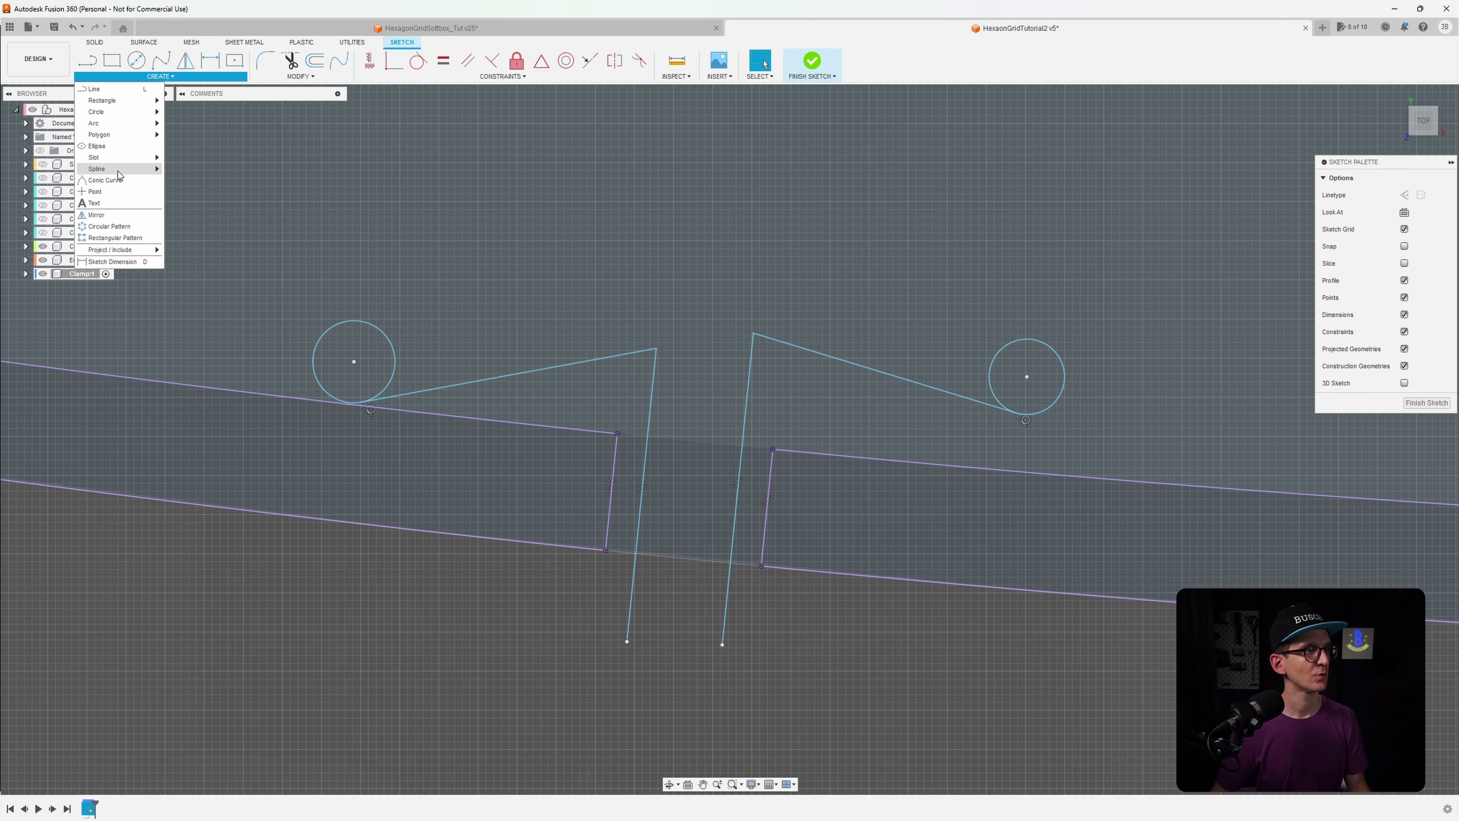
mouse_move(111, 123)
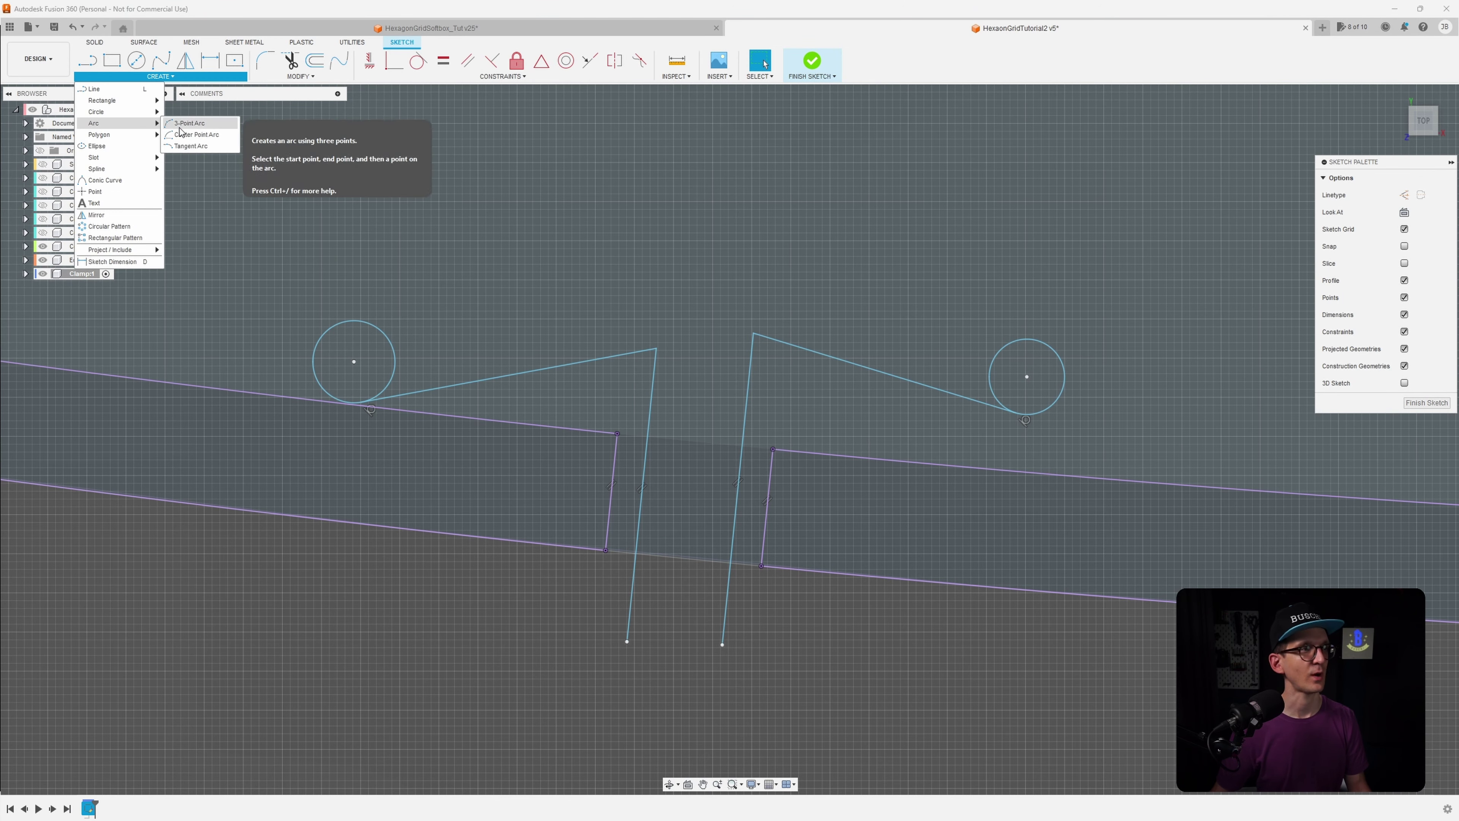
left_click(189, 135)
scroll(691, 533, "down", 3)
middle_click_drag(691, 533, 675, 415)
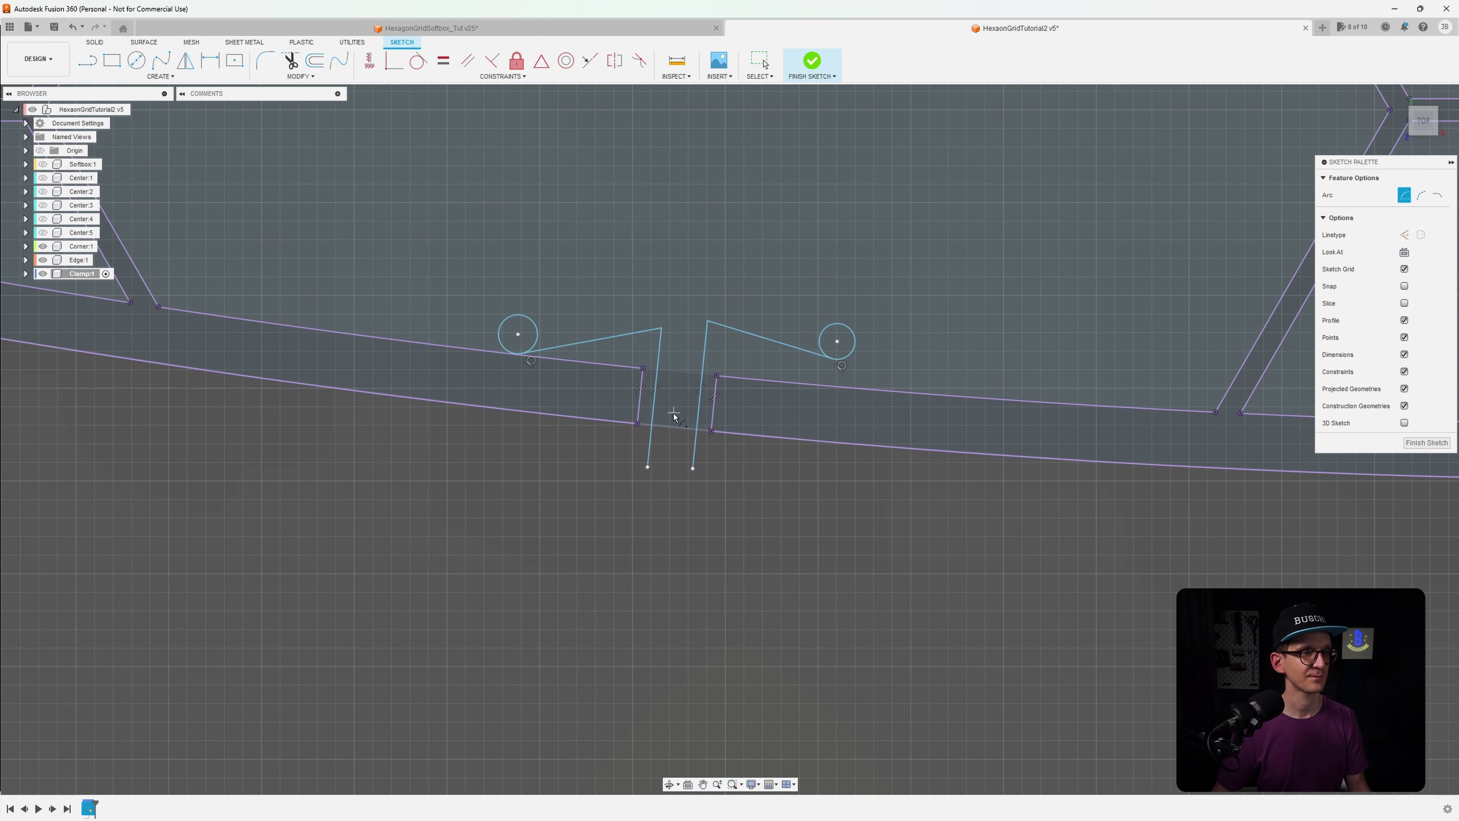
left_click(661, 584)
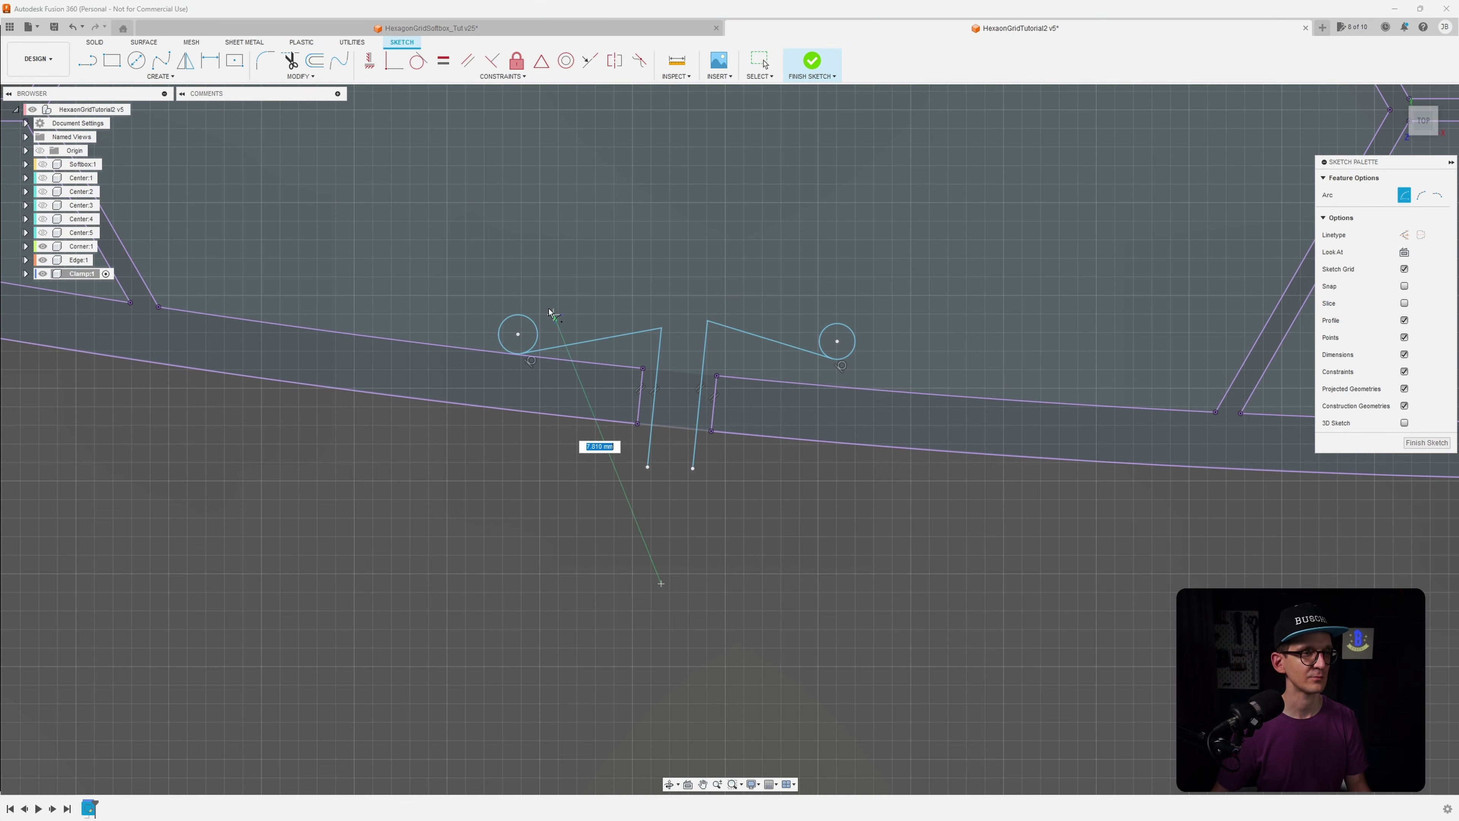
left_click(504, 313)
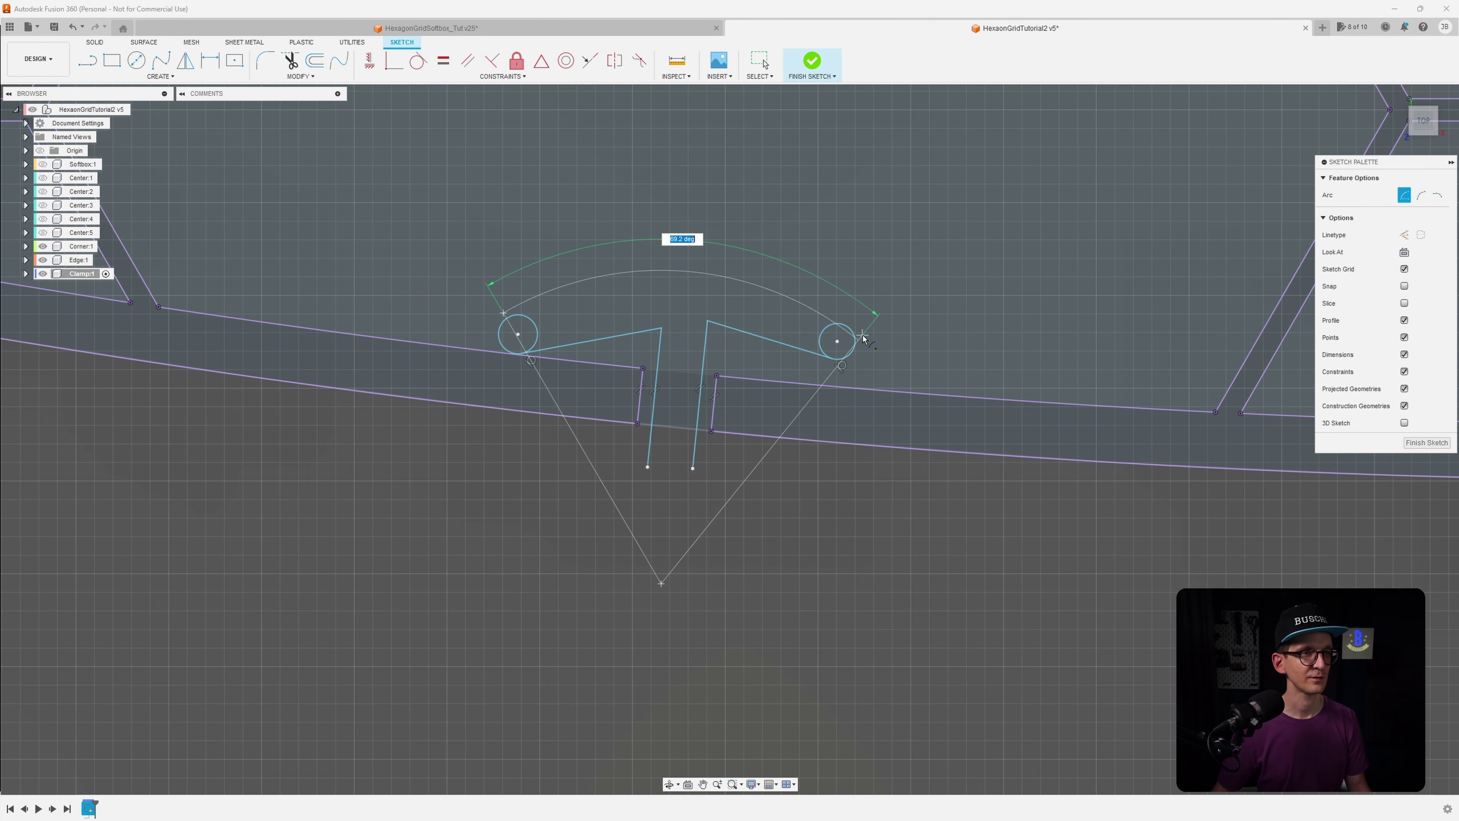
left_click(845, 334)
key("Escape")
Make the new upper arc tangent to both barb tip circles
scroll(856, 316, "up", 8)
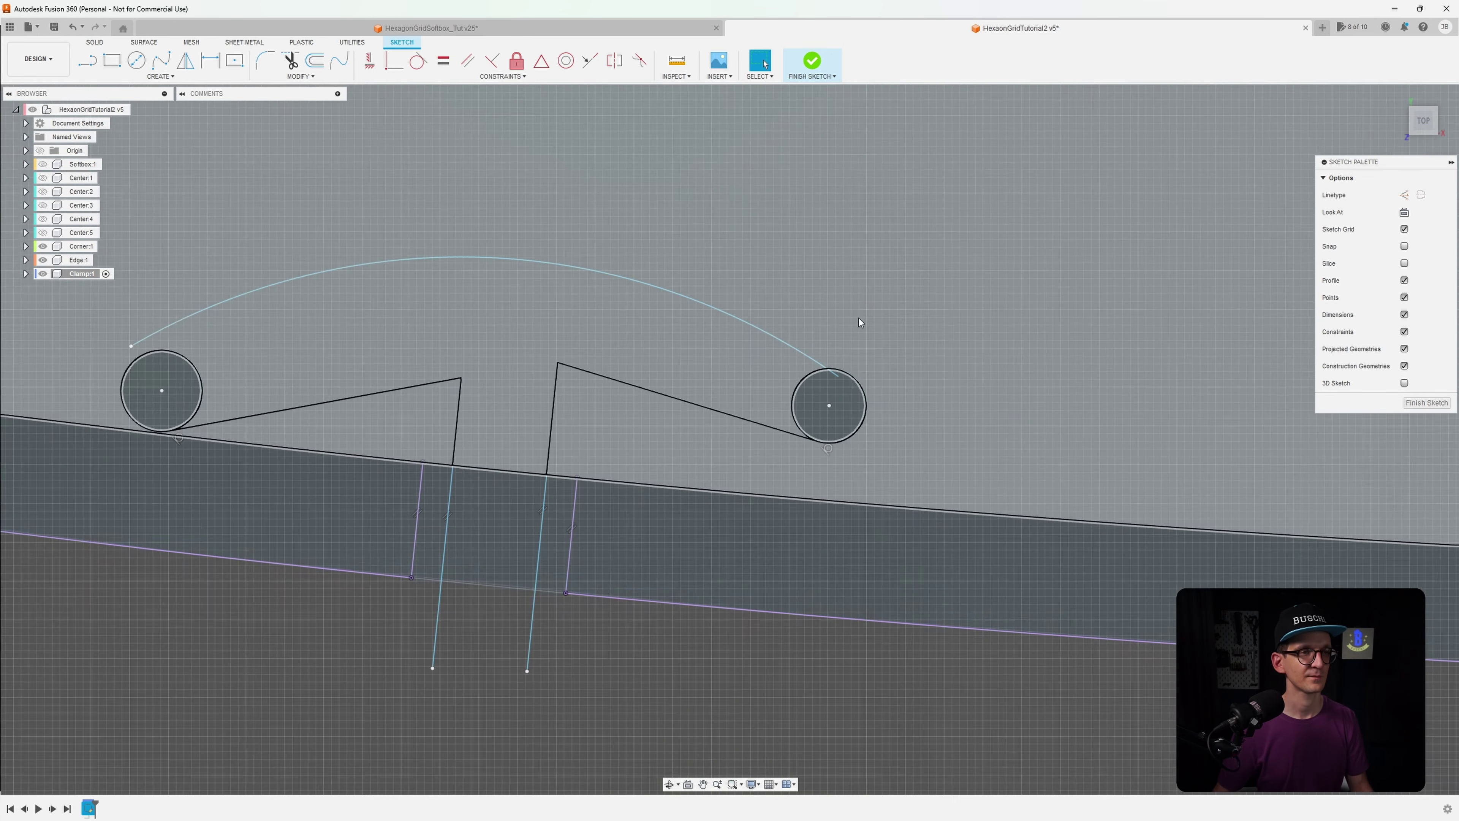
left_click(418, 60)
left_click(796, 407)
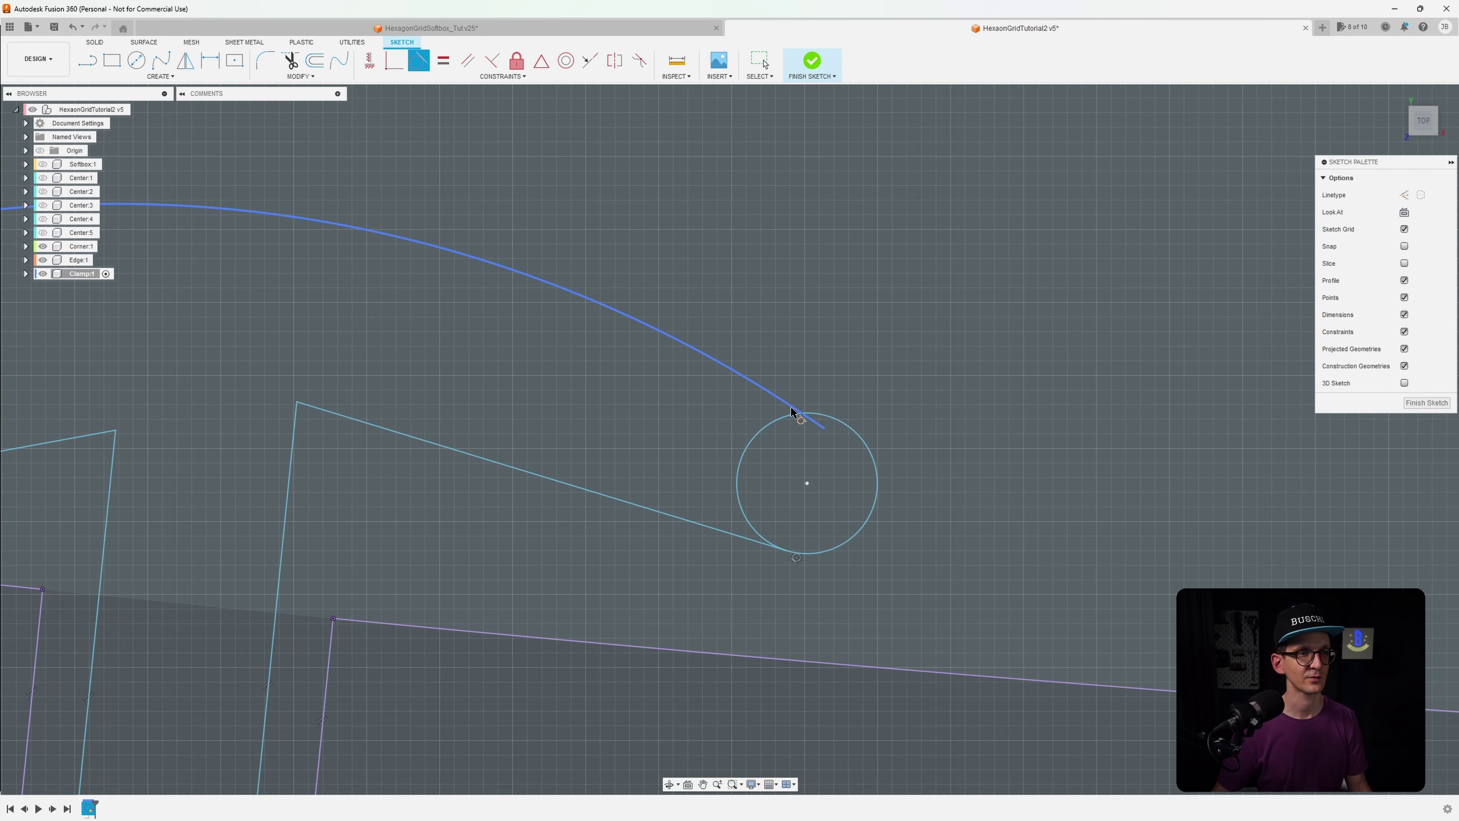
left_click(840, 420)
key("Escape")
scroll(745, 427, "down", 3)
middle_click_drag(613, 405, 785, 417)
left_click(419, 60)
scroll(127, 415, "up", 3)
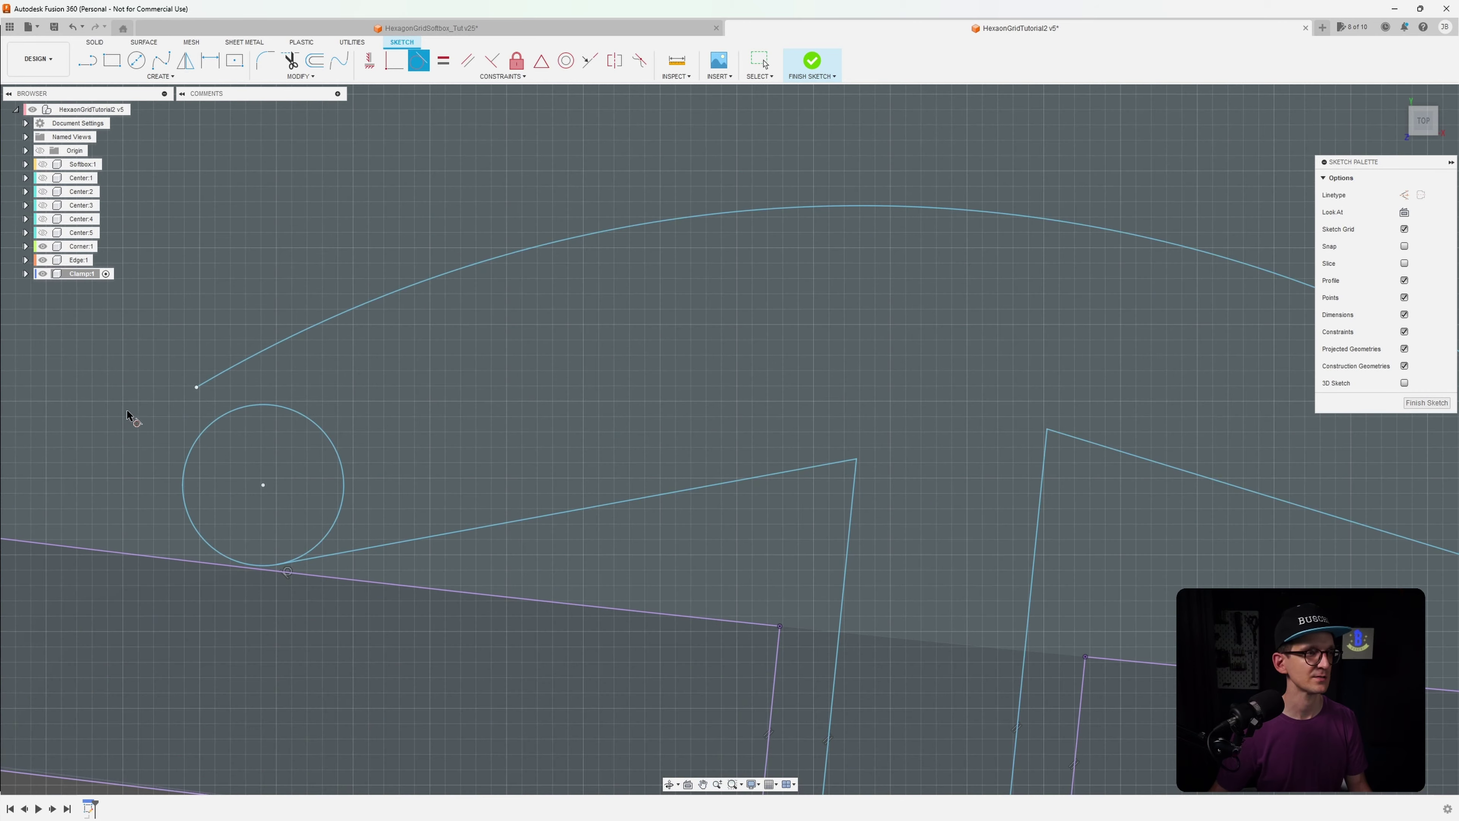
left_click(243, 408)
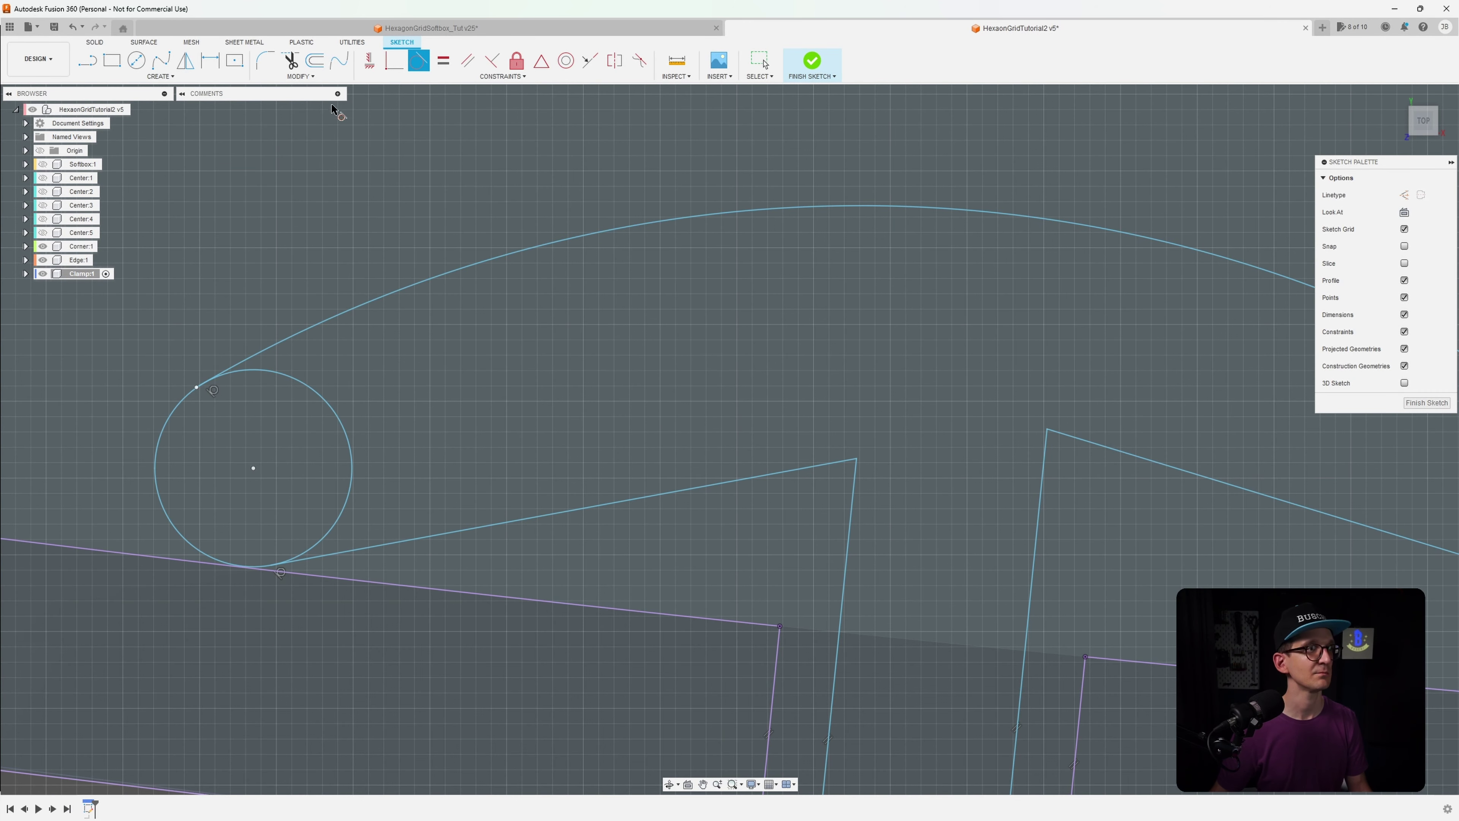
Attach the upper arc's ends to the tip circles with coincident constraints
left_click(394, 61)
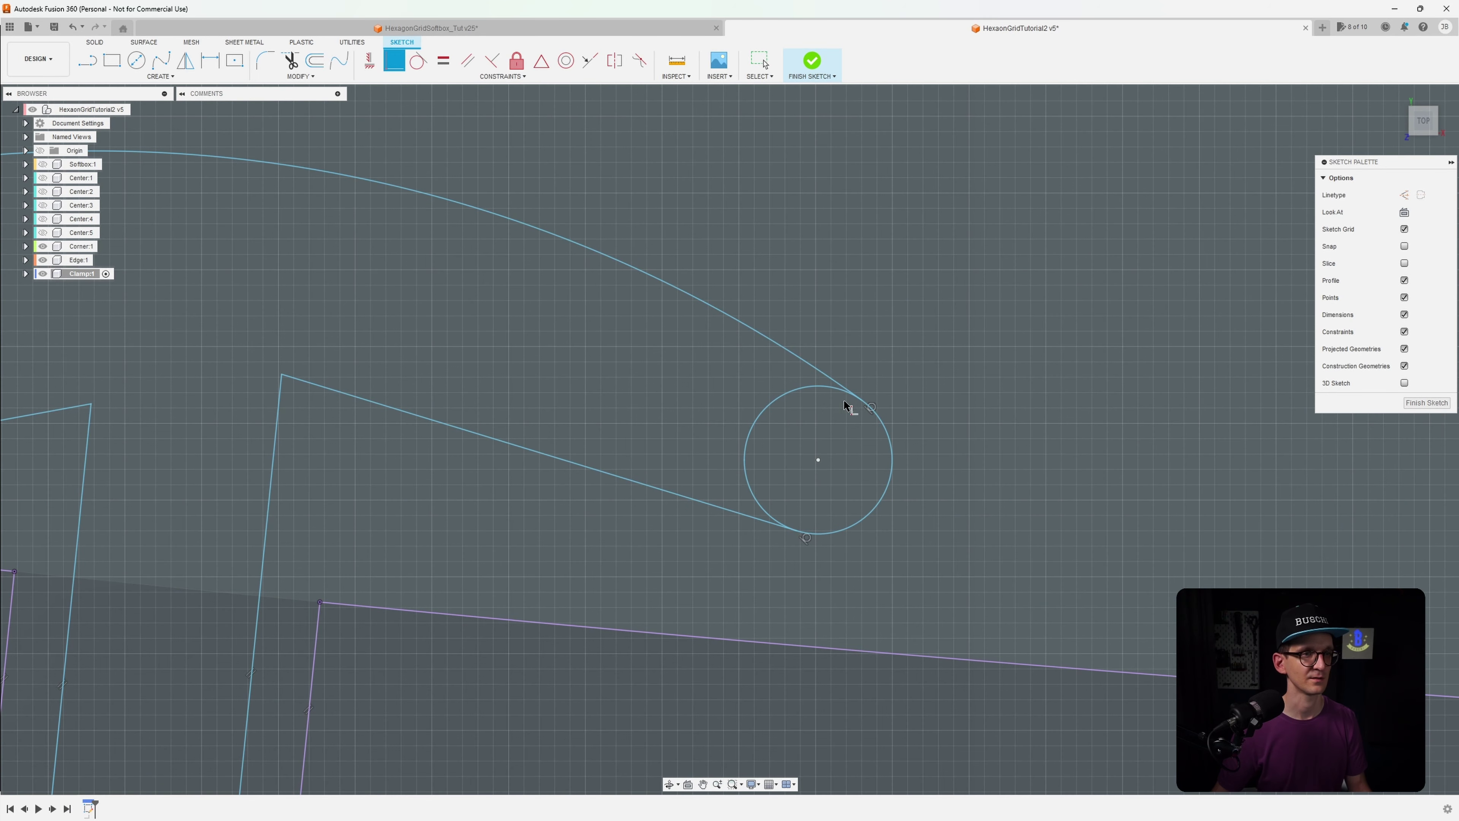
left_click(874, 417)
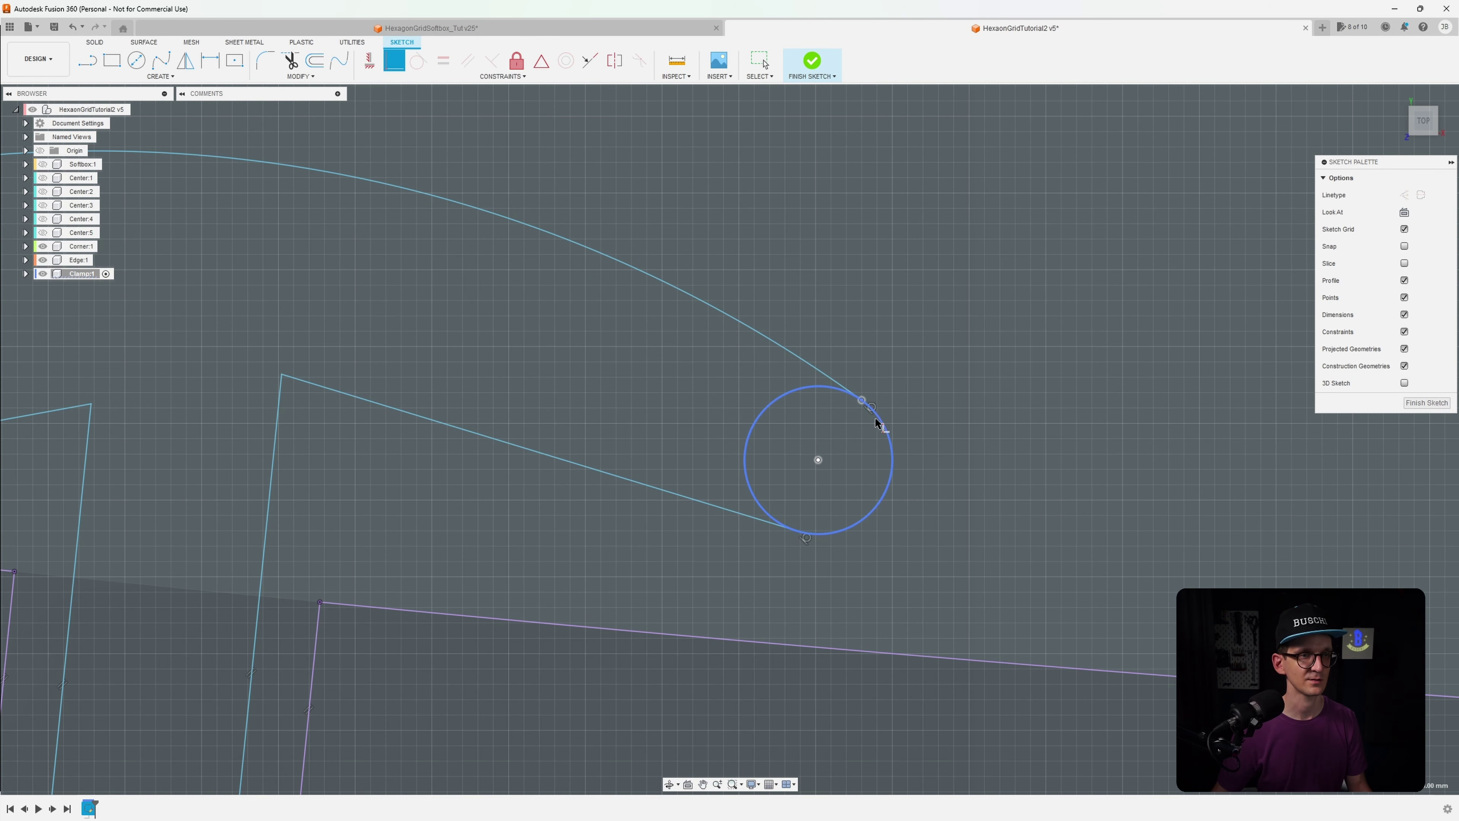
left_click(876, 423)
scroll(767, 432, "down", 2)
mouse_move(767, 432)
middle_mouse_down()
mouse_move(712, 464)
mouse_move(860, 481)
middle_mouse_up()
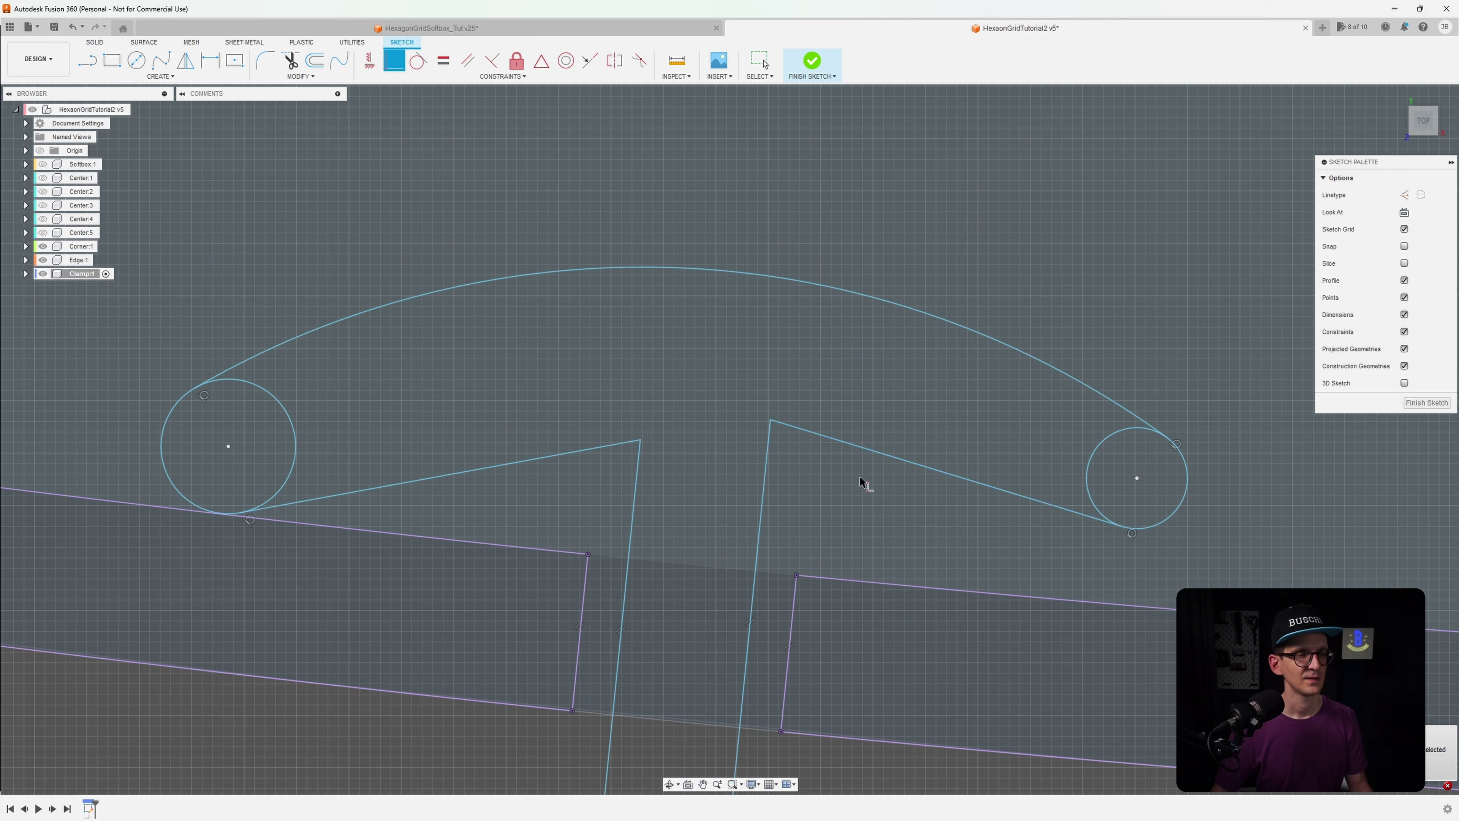
key("Escape")
Delete the two straight lower barb lines between the stem and the tip circles
left_click(913, 466)
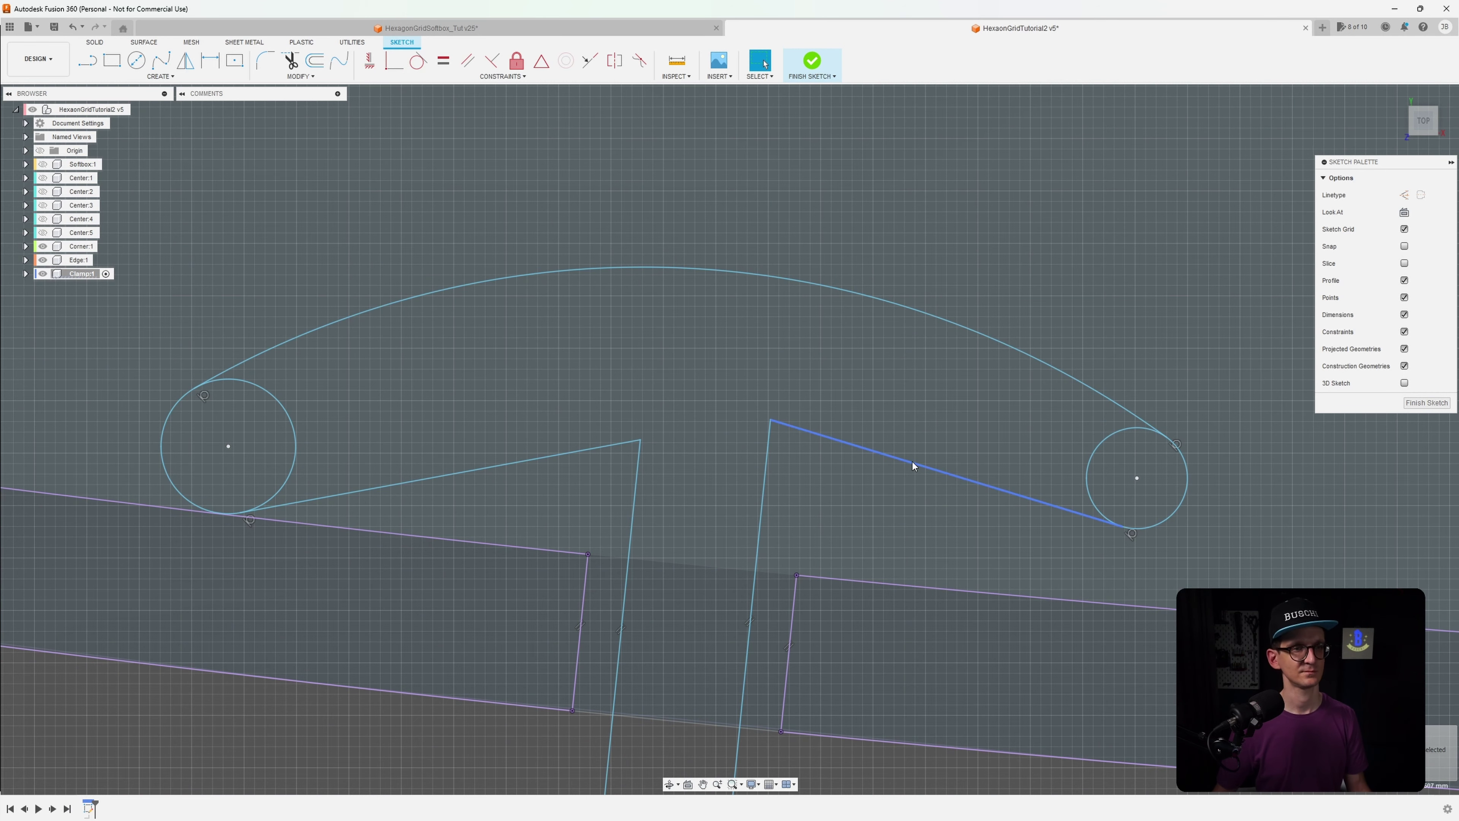
key("Delete")
left_click(603, 447)
key("Delete")
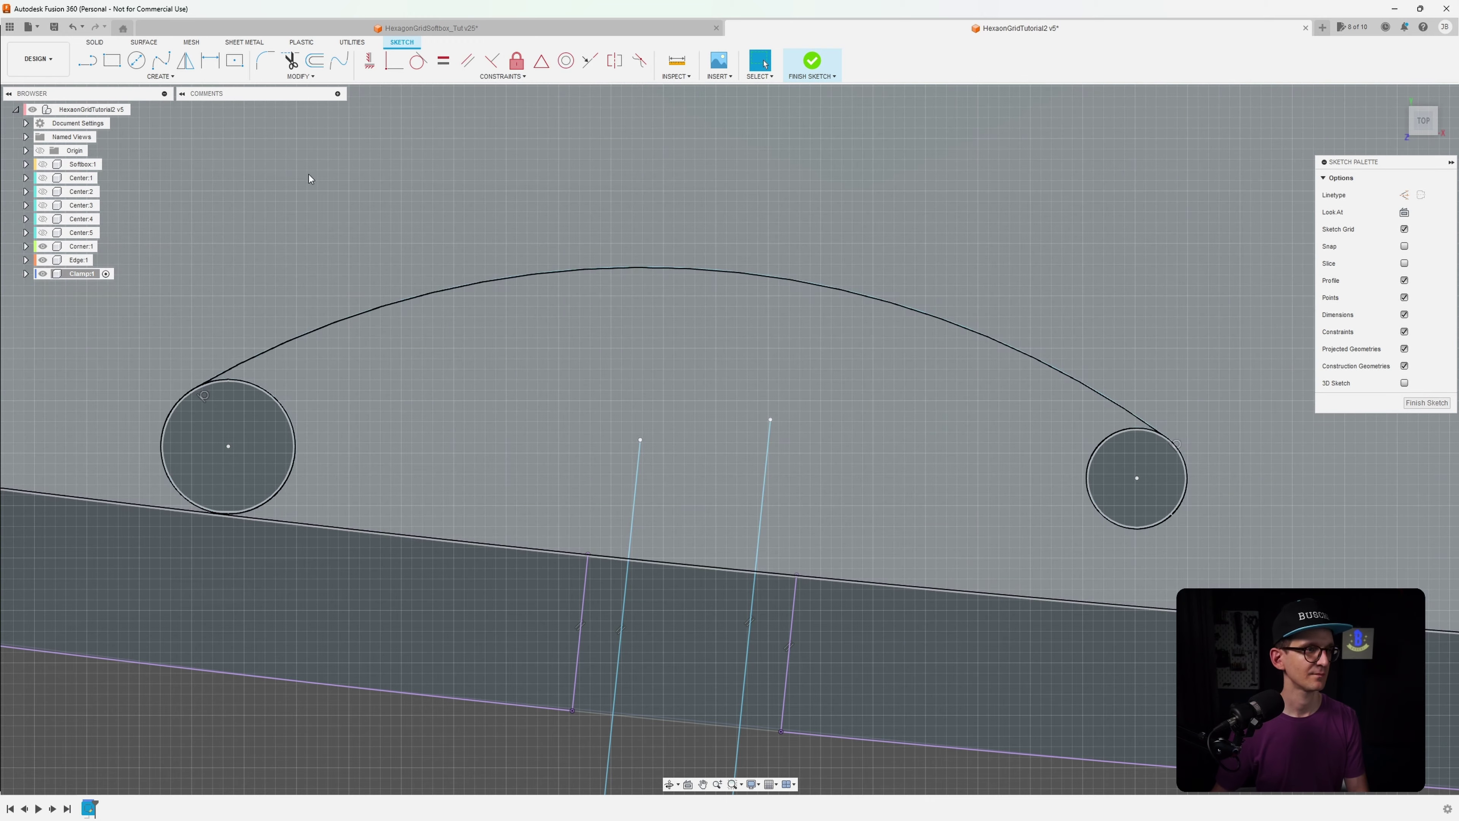
Start a center point arc for the lower barb edge, using the upper arc's center as its center
left_click(161, 76)
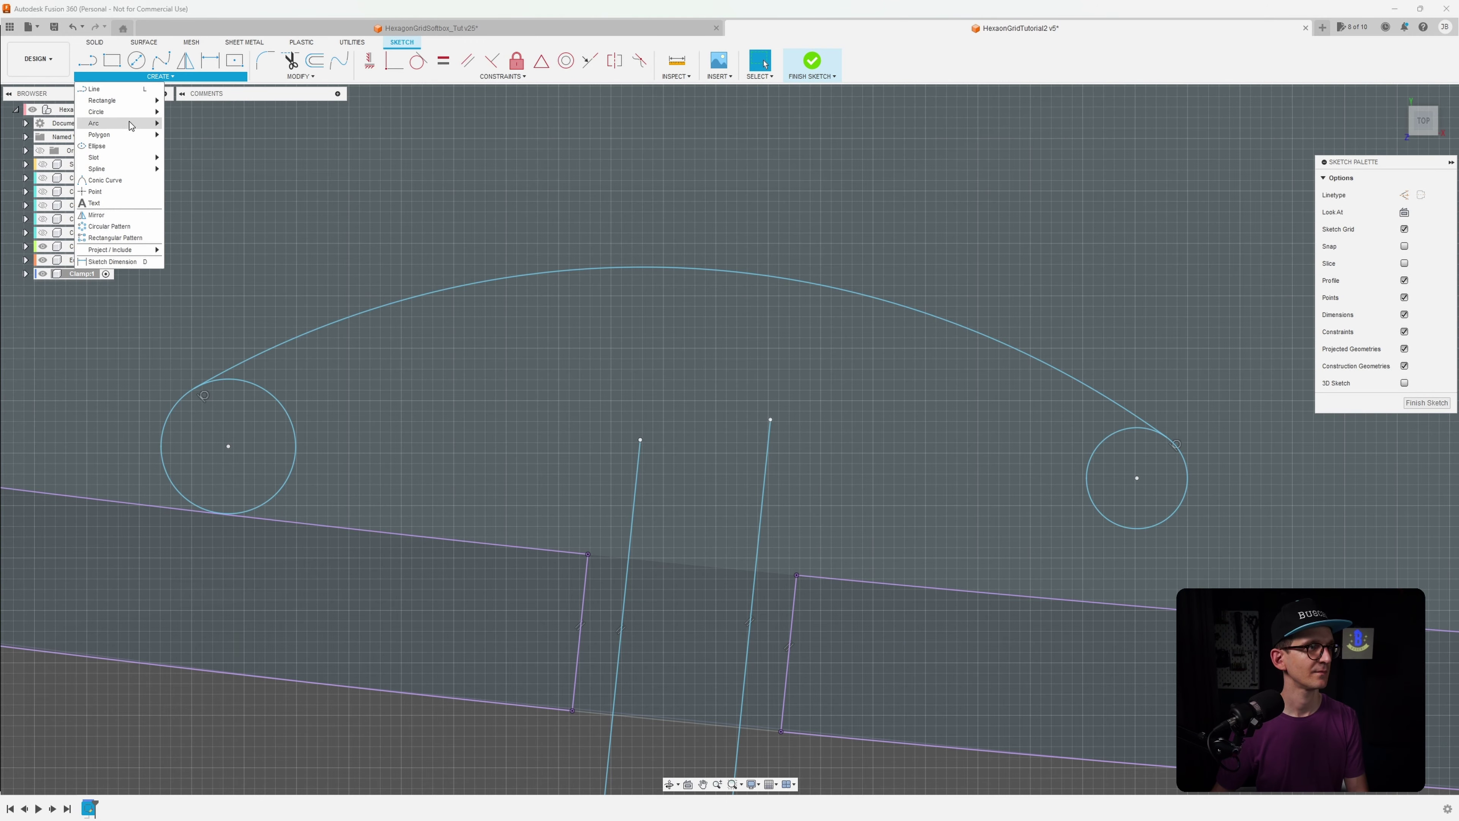
scroll(675, 385, "down", 4)
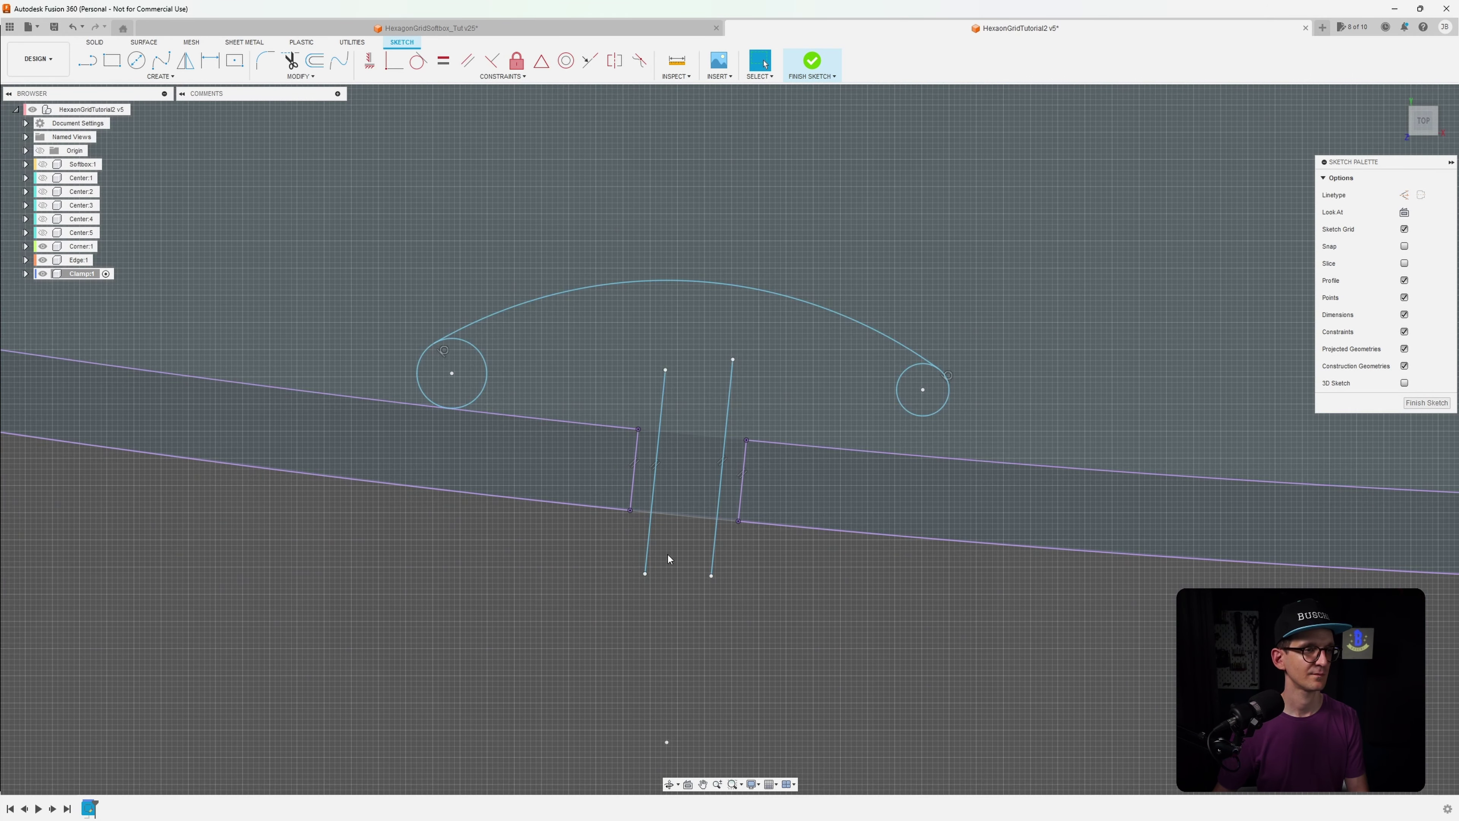
left_click(667, 742)
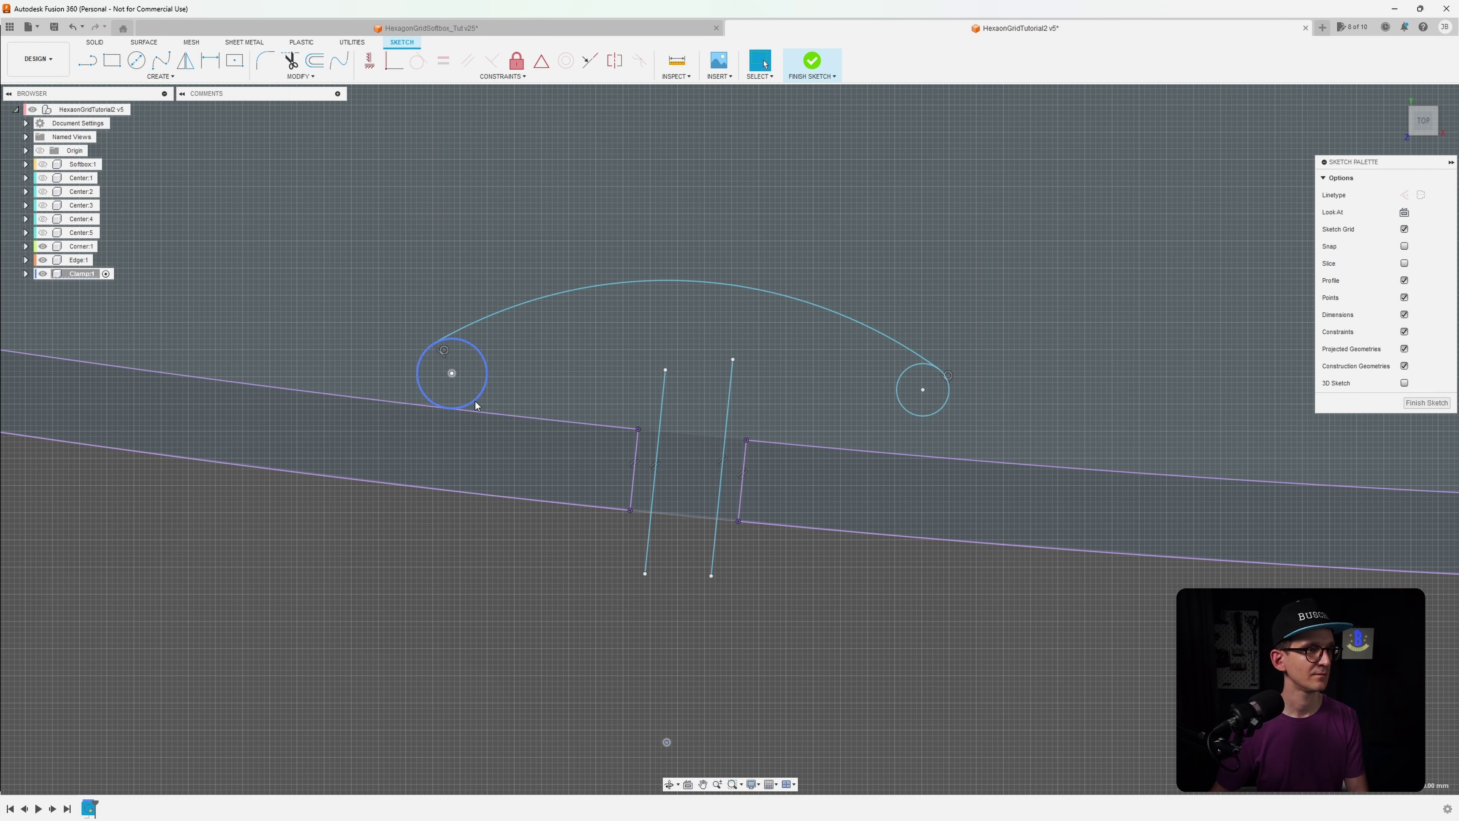
key("Escape")
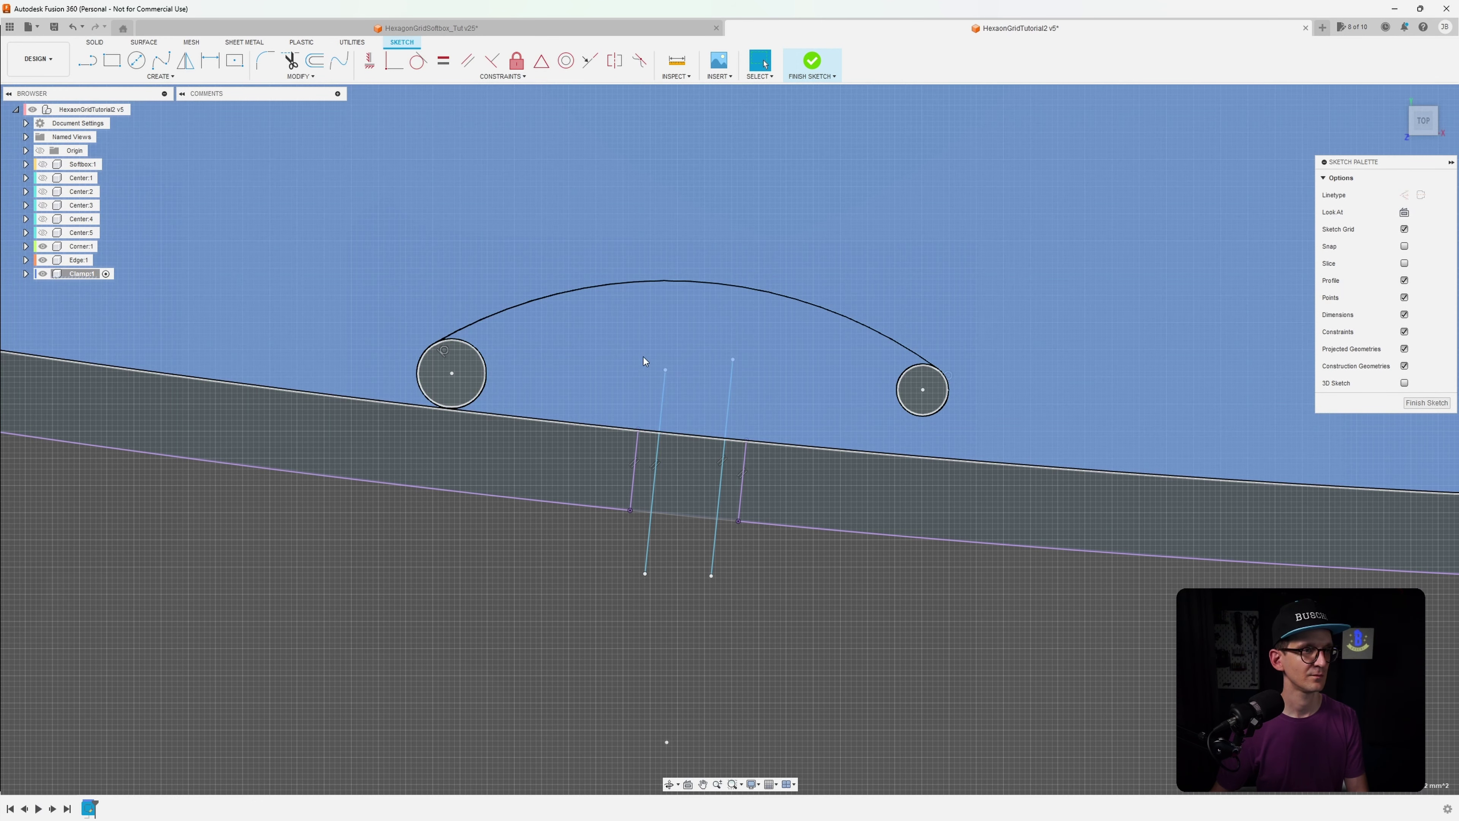
left_click(161, 76)
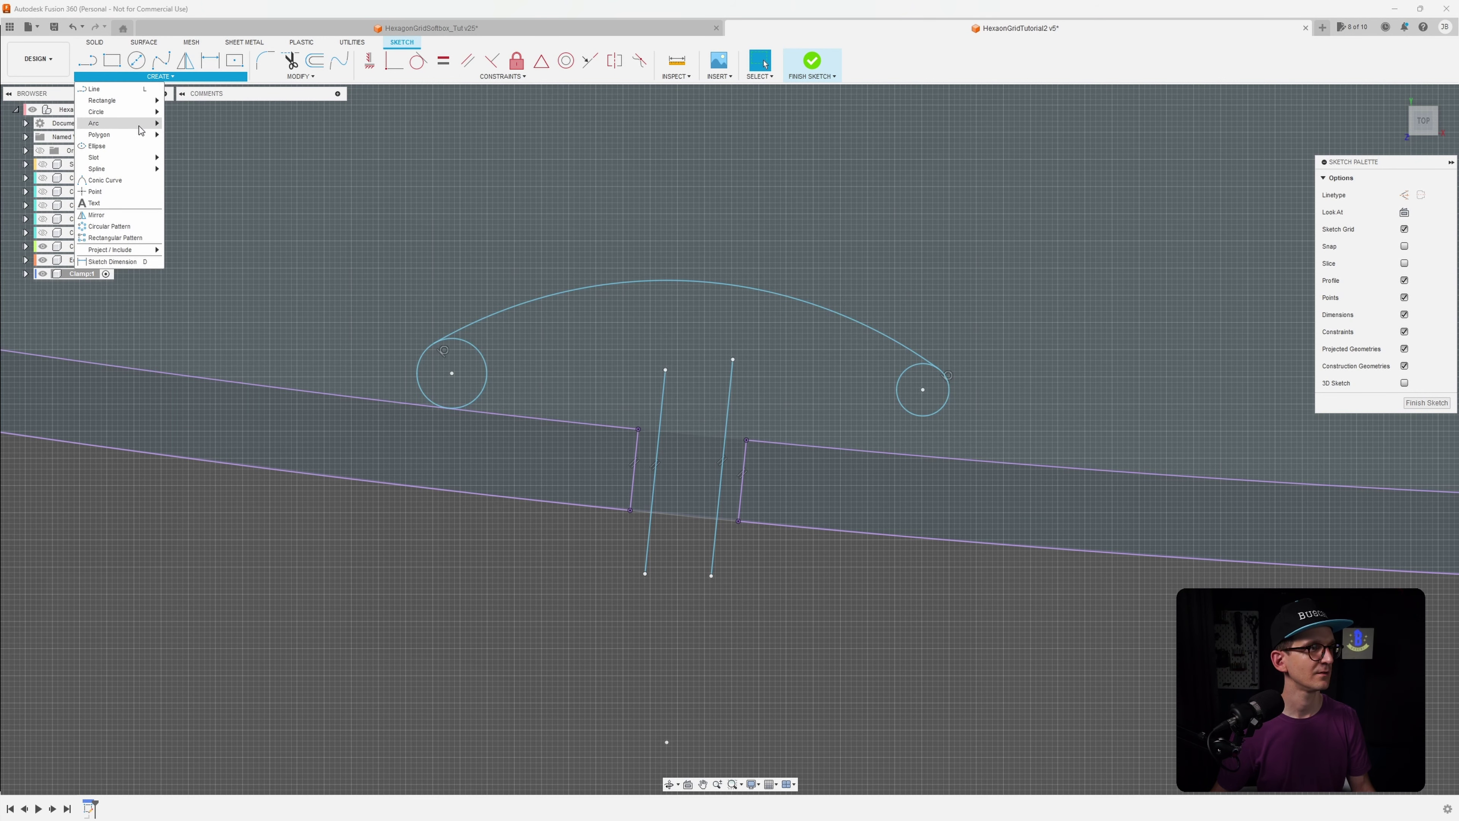
mouse_move(139, 124)
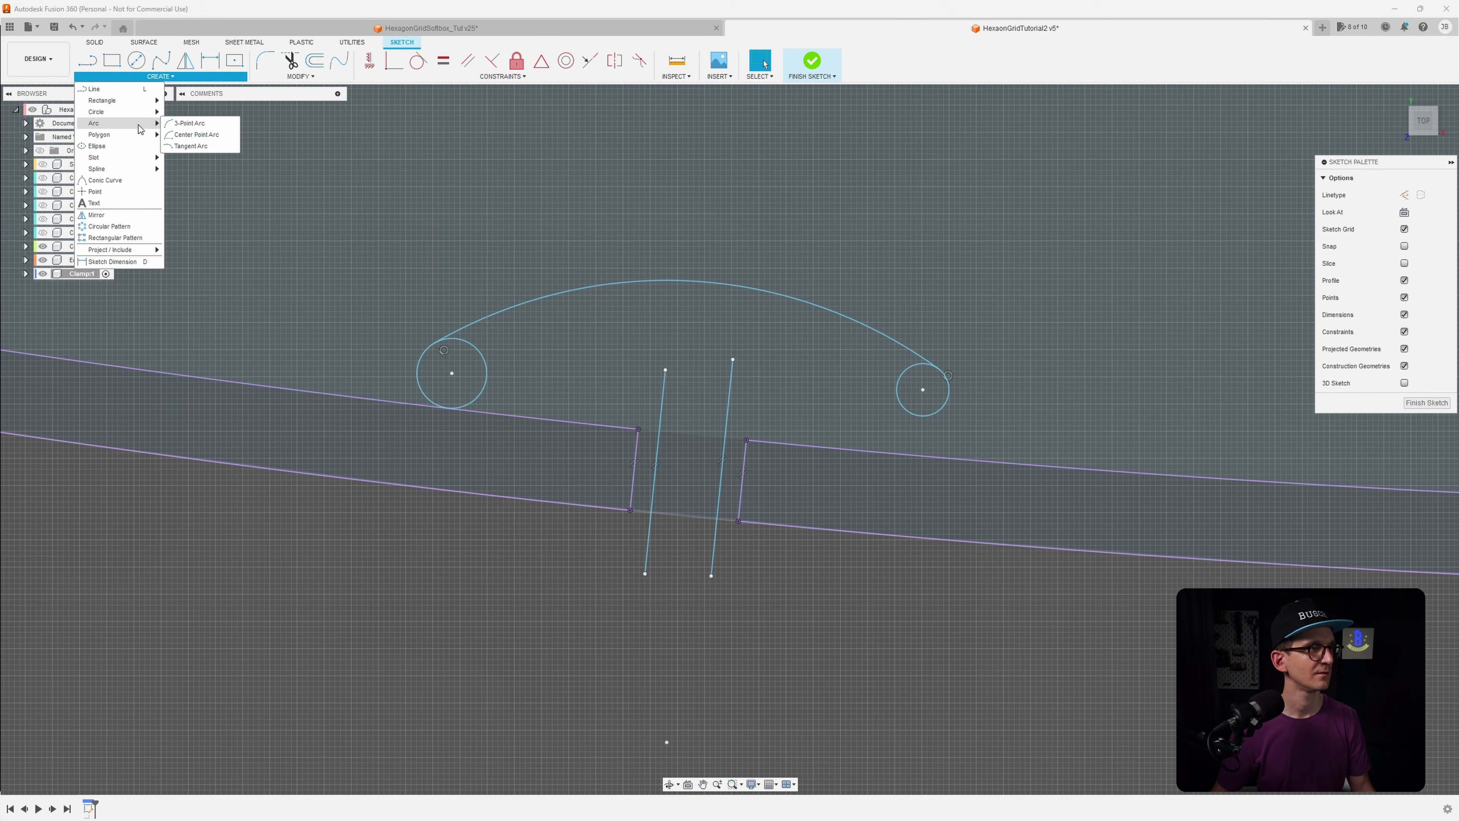
left_click(184, 136)
left_click(666, 741)
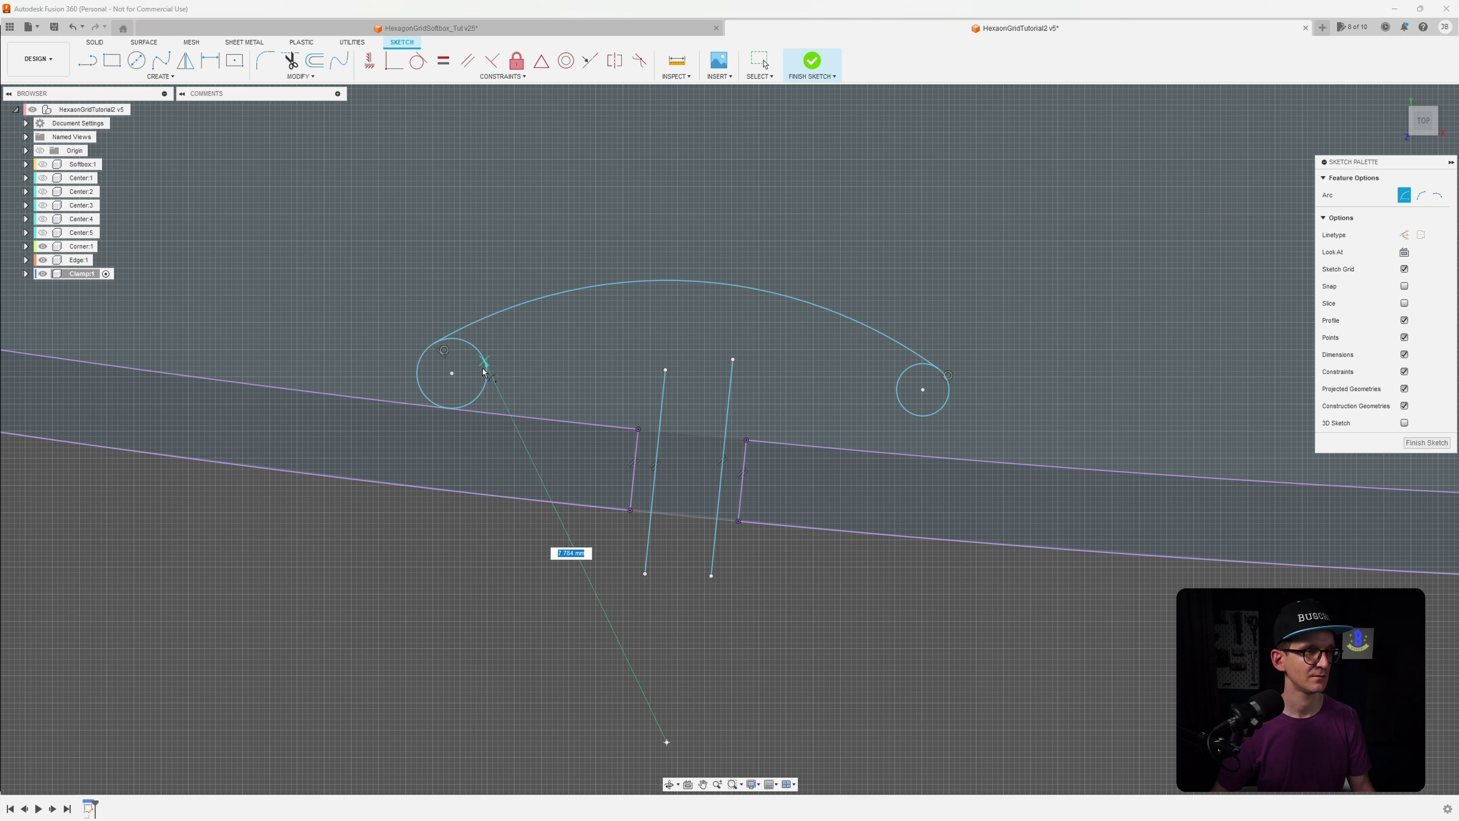
Draw an inner centre-point arc concentric with the outer arc, spanning from beside the left circle to beside the right circle
left_click(490, 397)
left_click(886, 422)
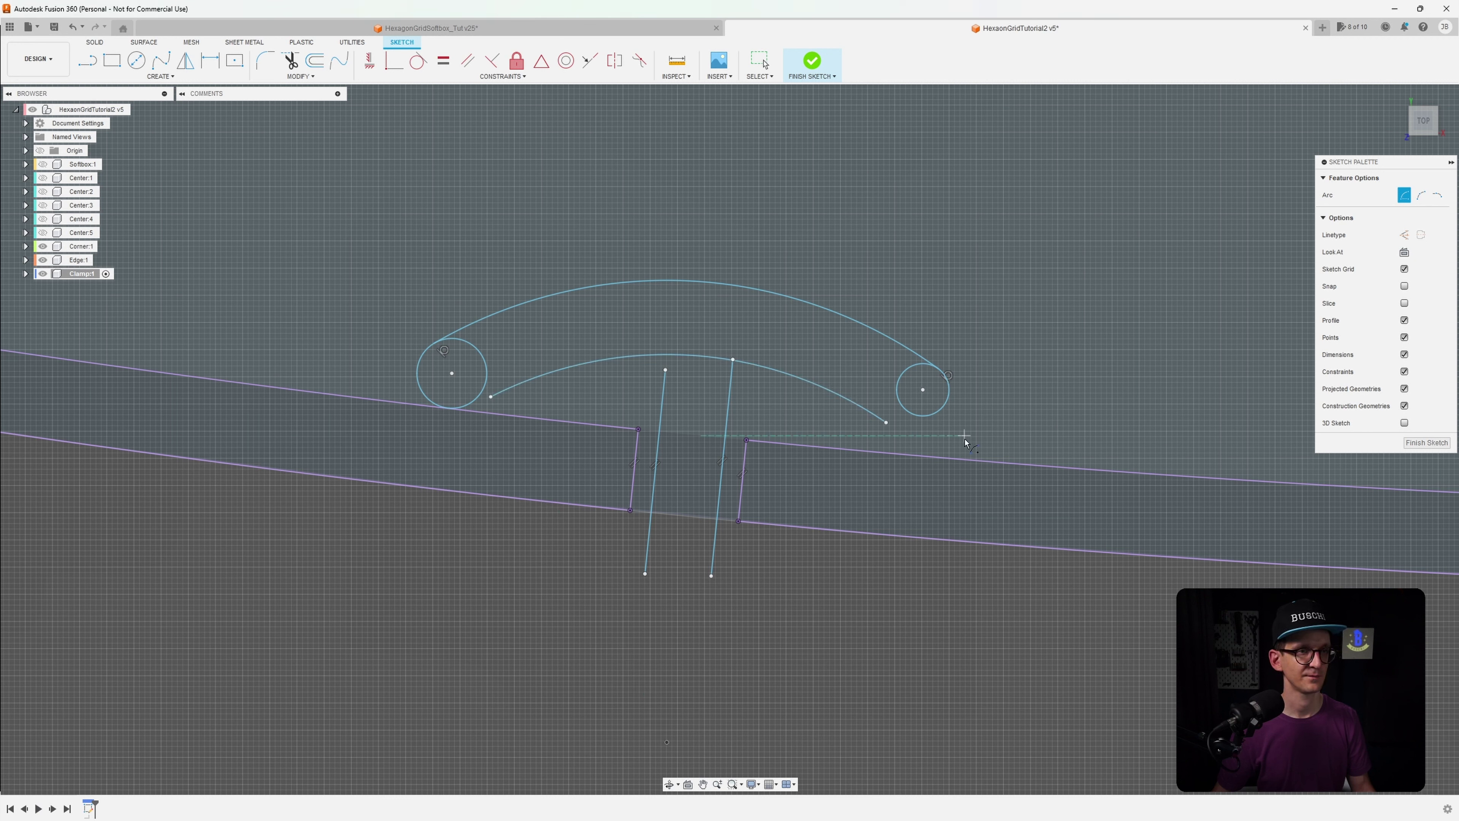
key("Escape")
Constrain both endpoints of the inner arc coincident with the left and right circles
left_click(394, 60)
left_click(491, 397)
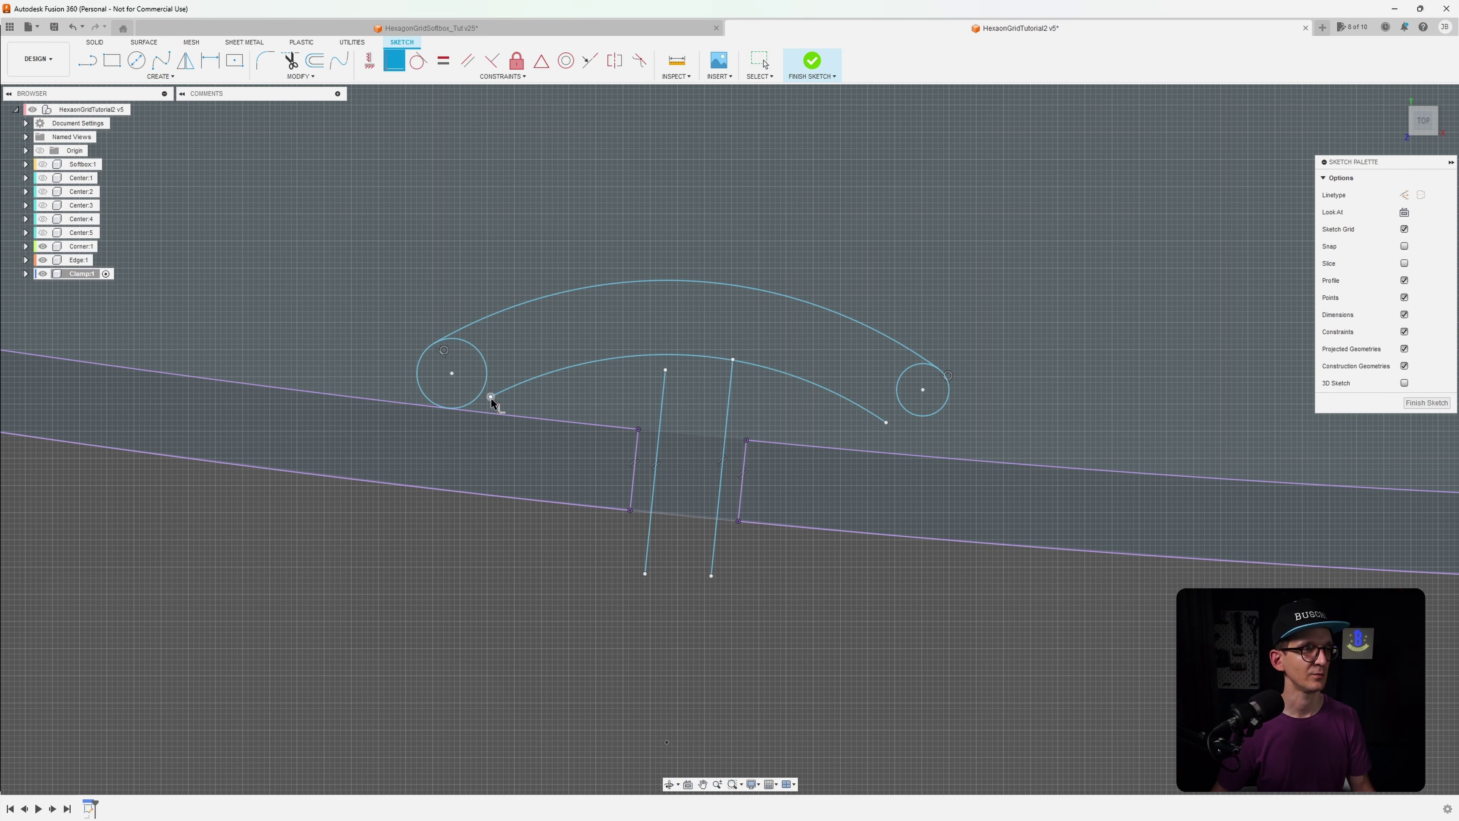
left_click(480, 396)
left_click(890, 416)
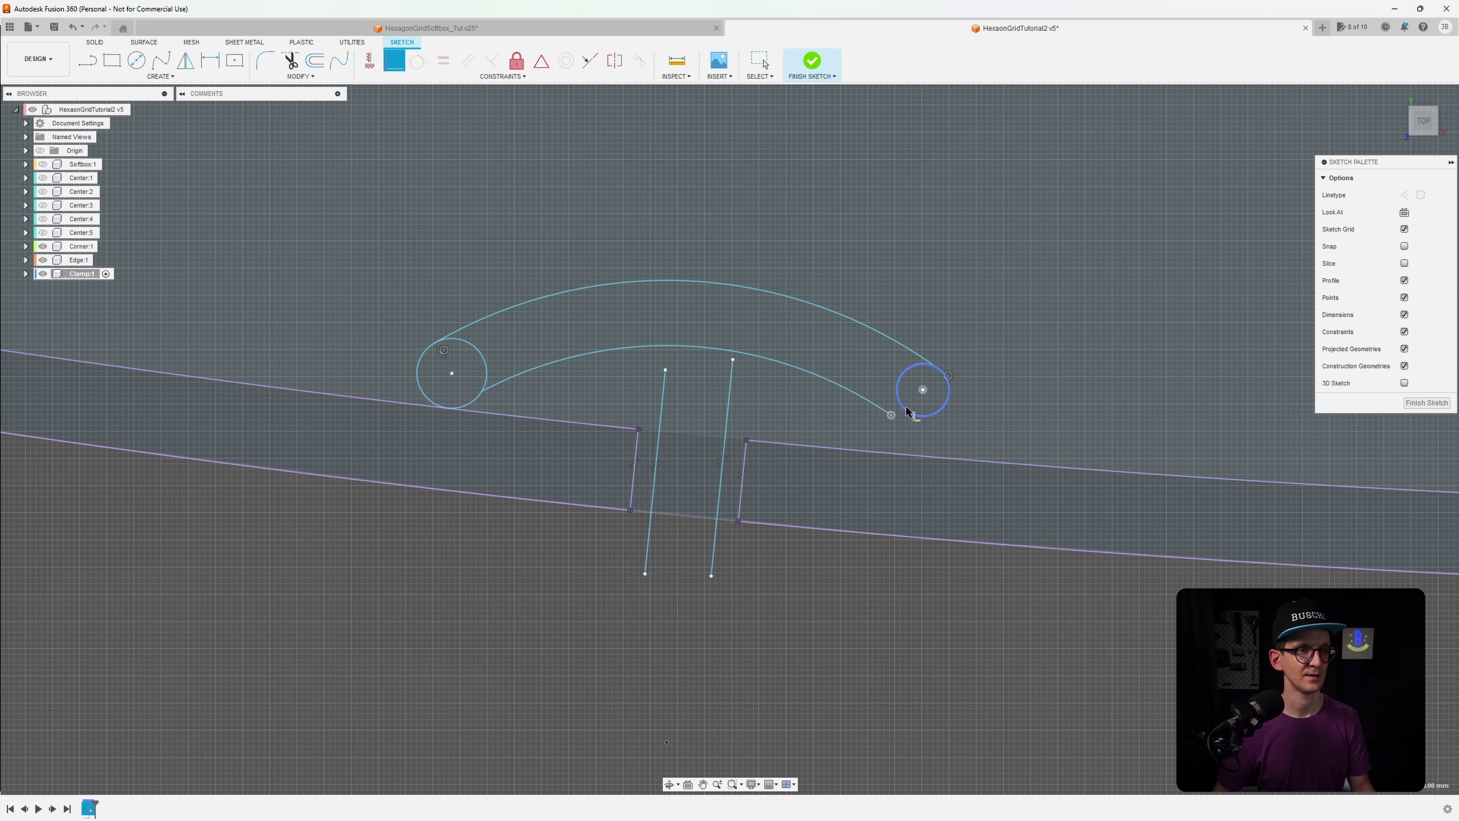
left_click(905, 404)
Make the inner arc tangent to both the left and the right circle
left_click(418, 60)
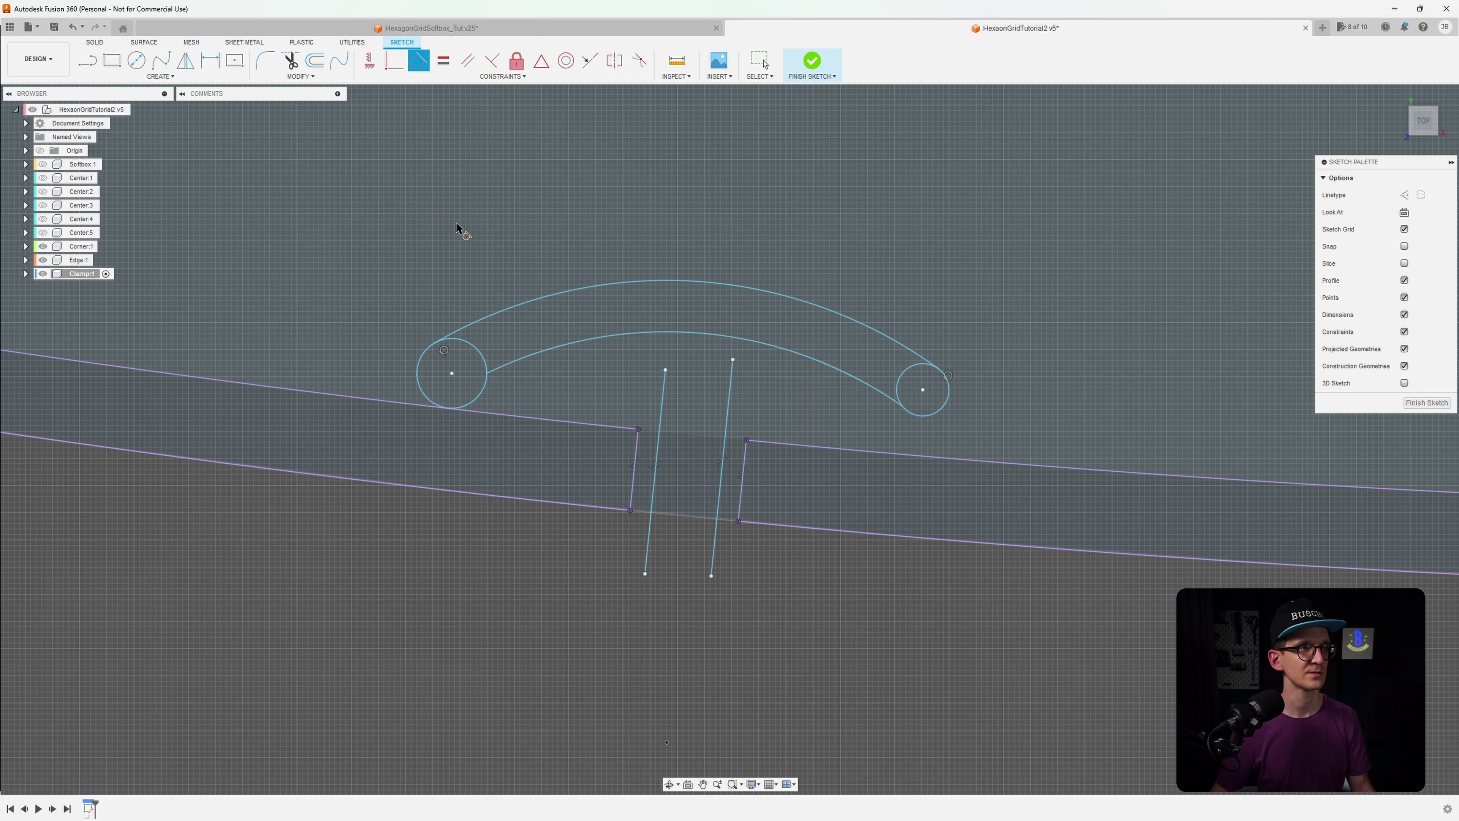
left_click(496, 369)
left_click(487, 386)
left_click(885, 415)
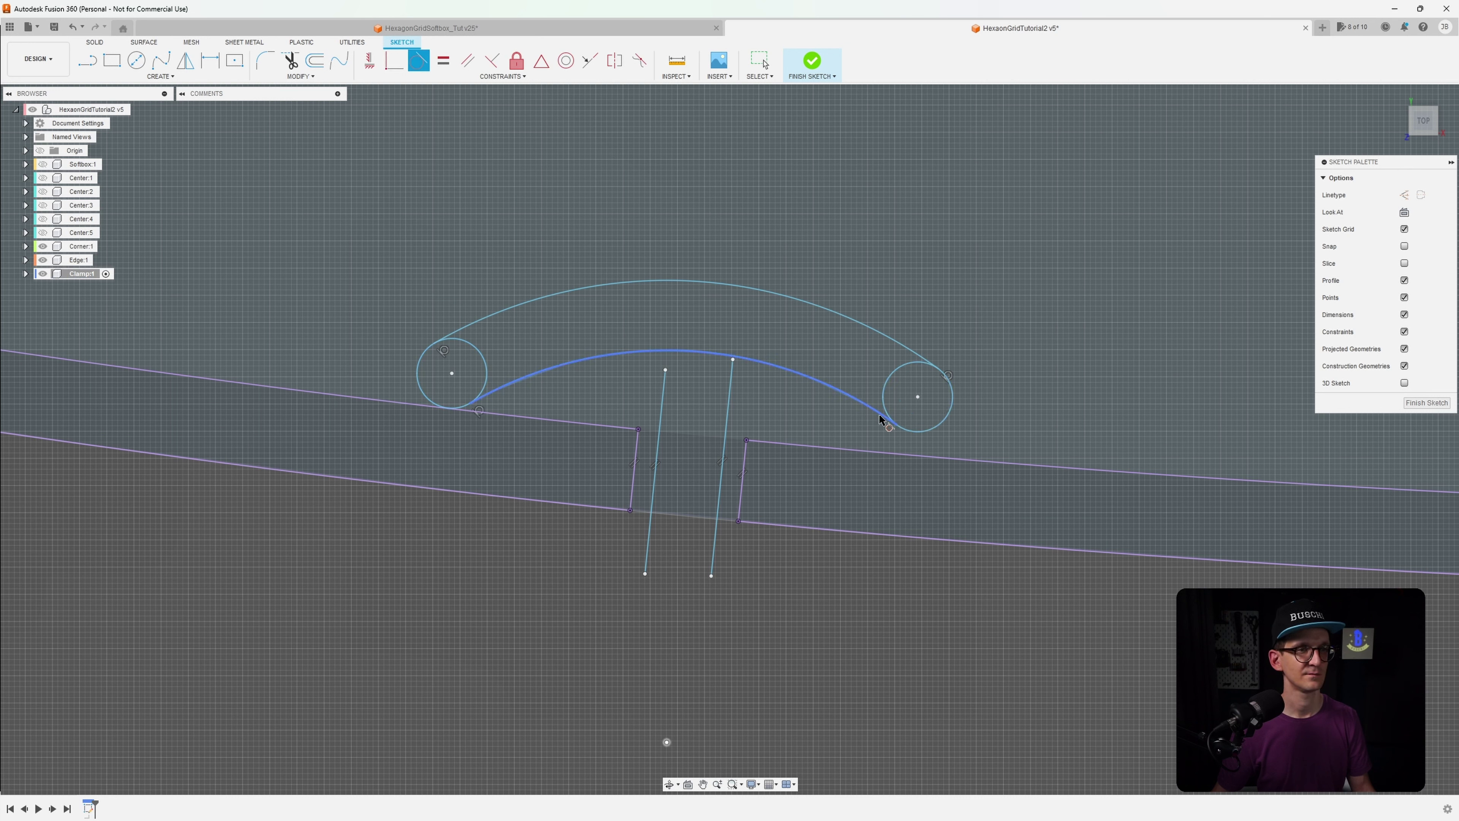
left_click(885, 411)
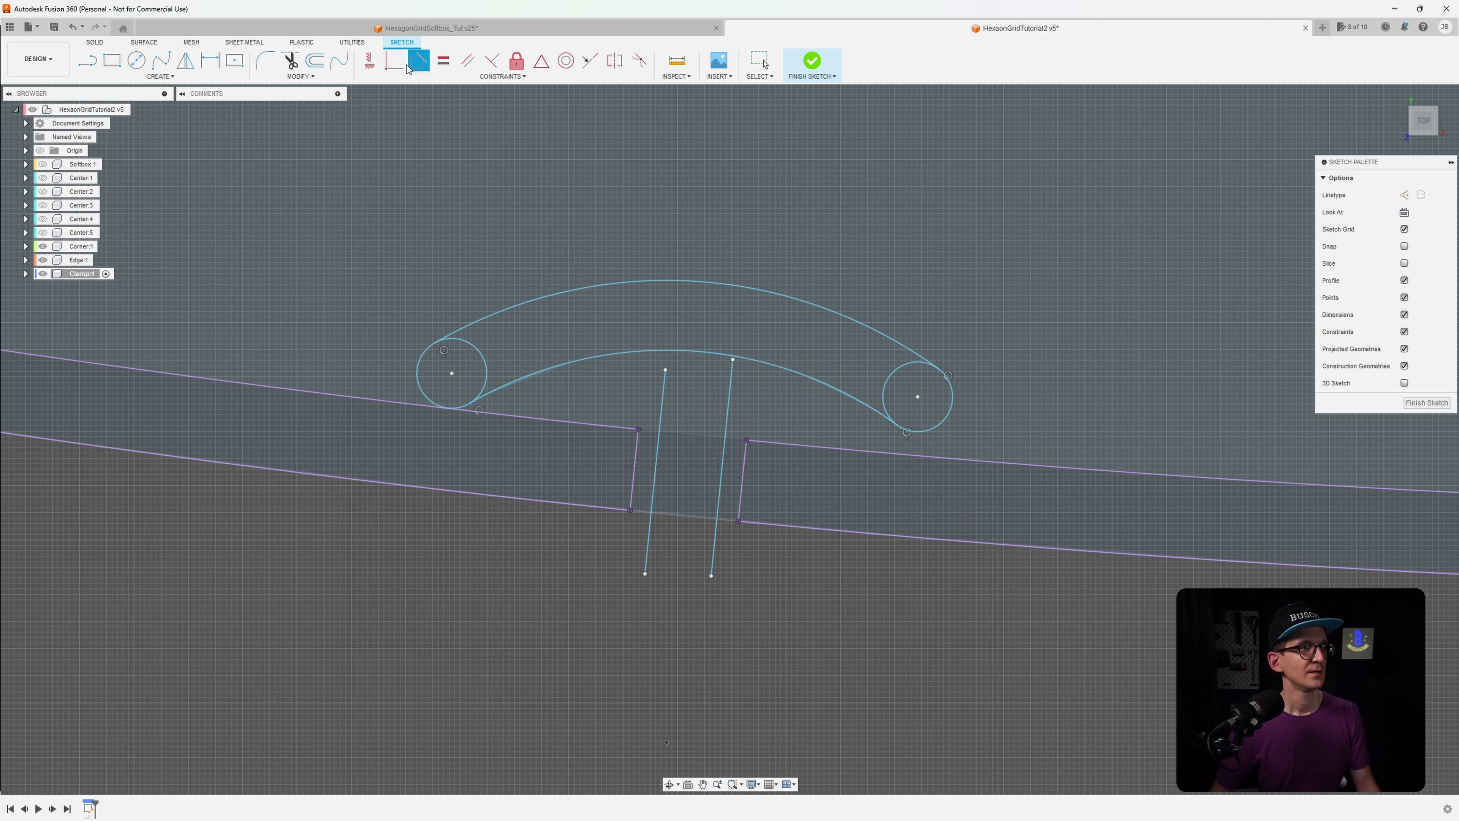
Constrain the upper endpoints of the two slanted stem lines coincident with the inner arc
left_click(394, 60)
left_click(666, 369)
left_click(672, 351)
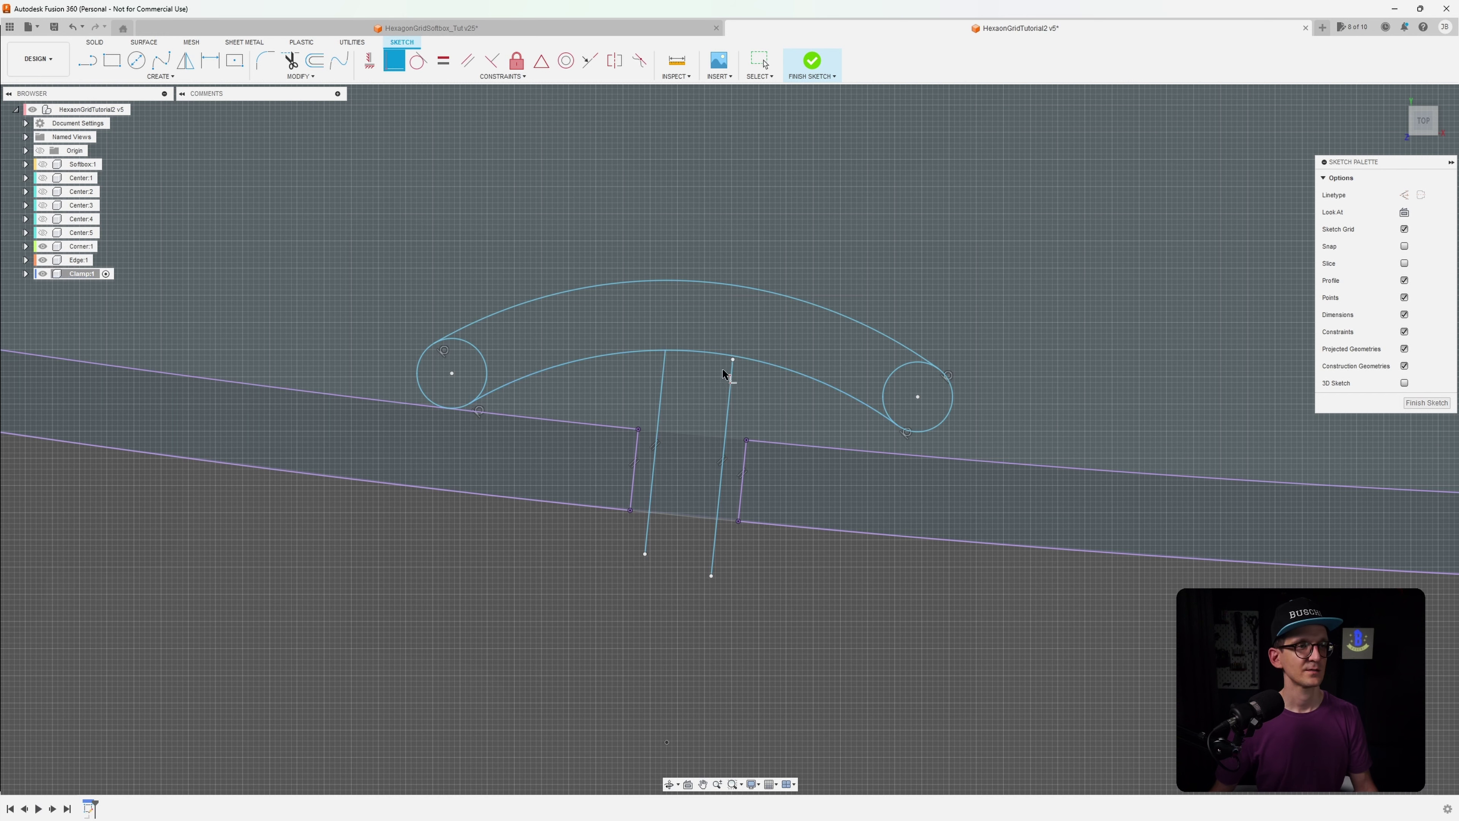
left_click(733, 359)
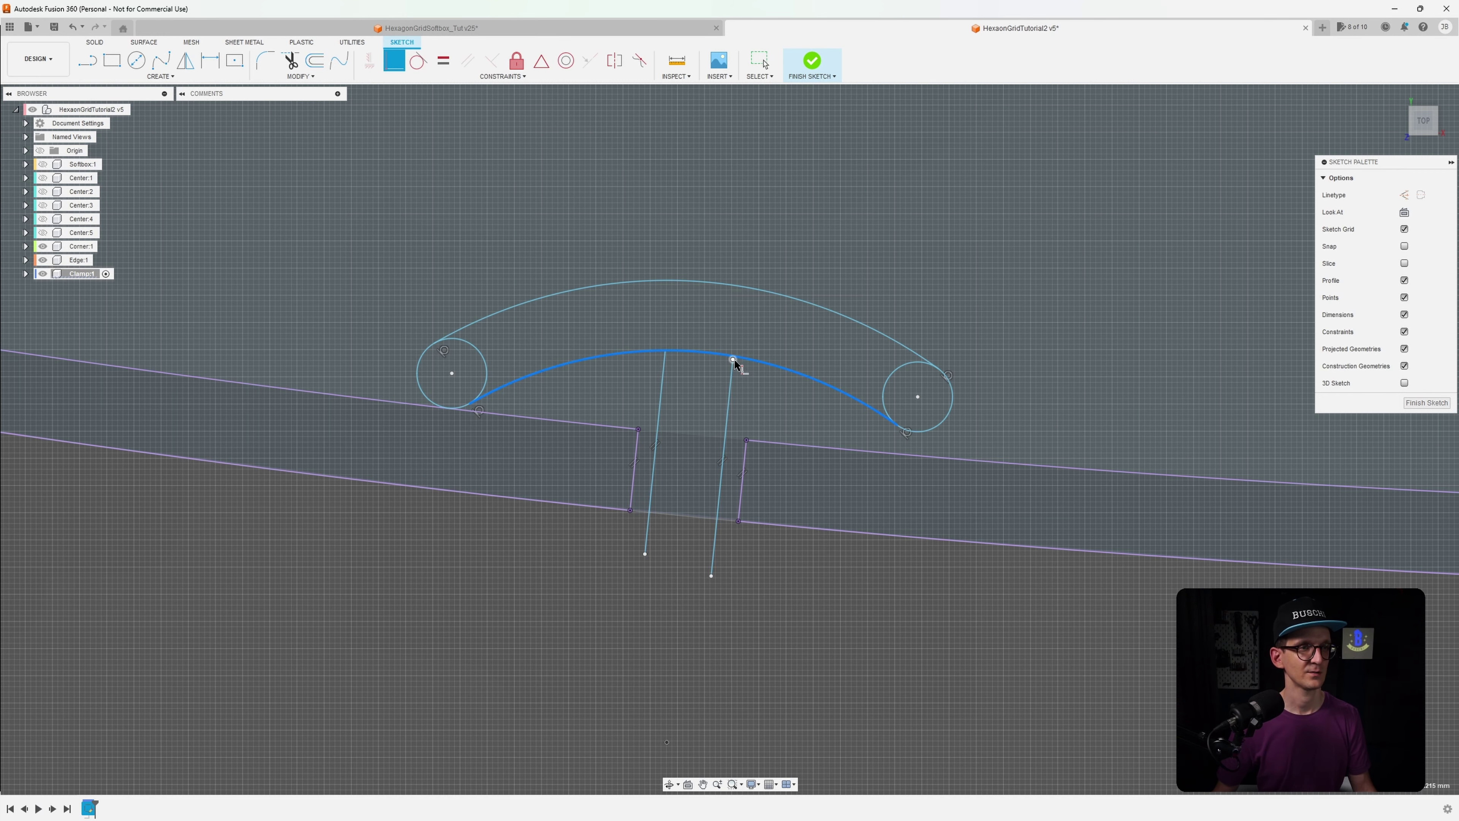
left_click(741, 360)
Draw short construction lines linking the two upper corners of the edge gap to the nearest stem lines
scroll(755, 414, "up", 3)
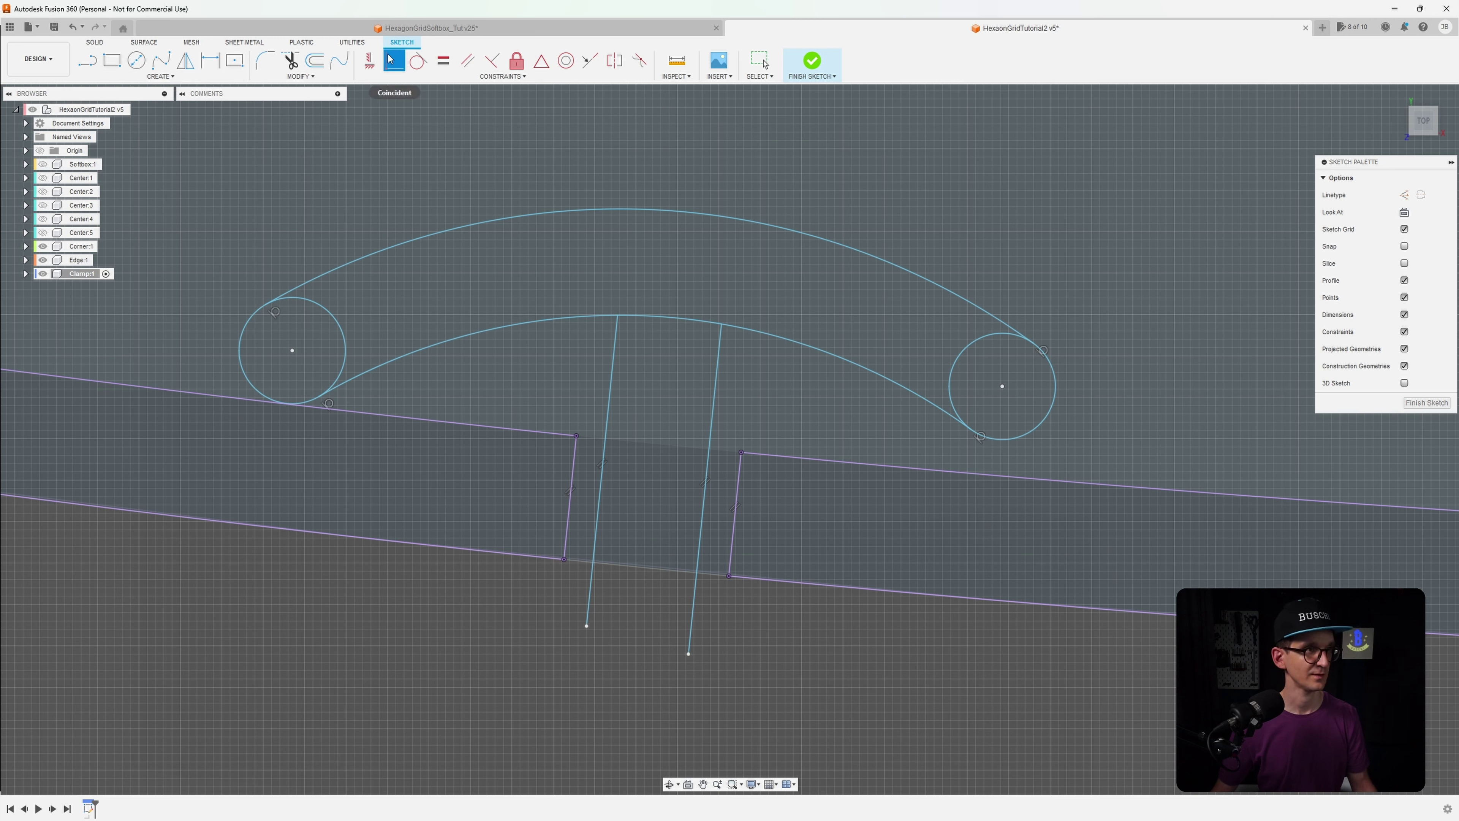
key("l")
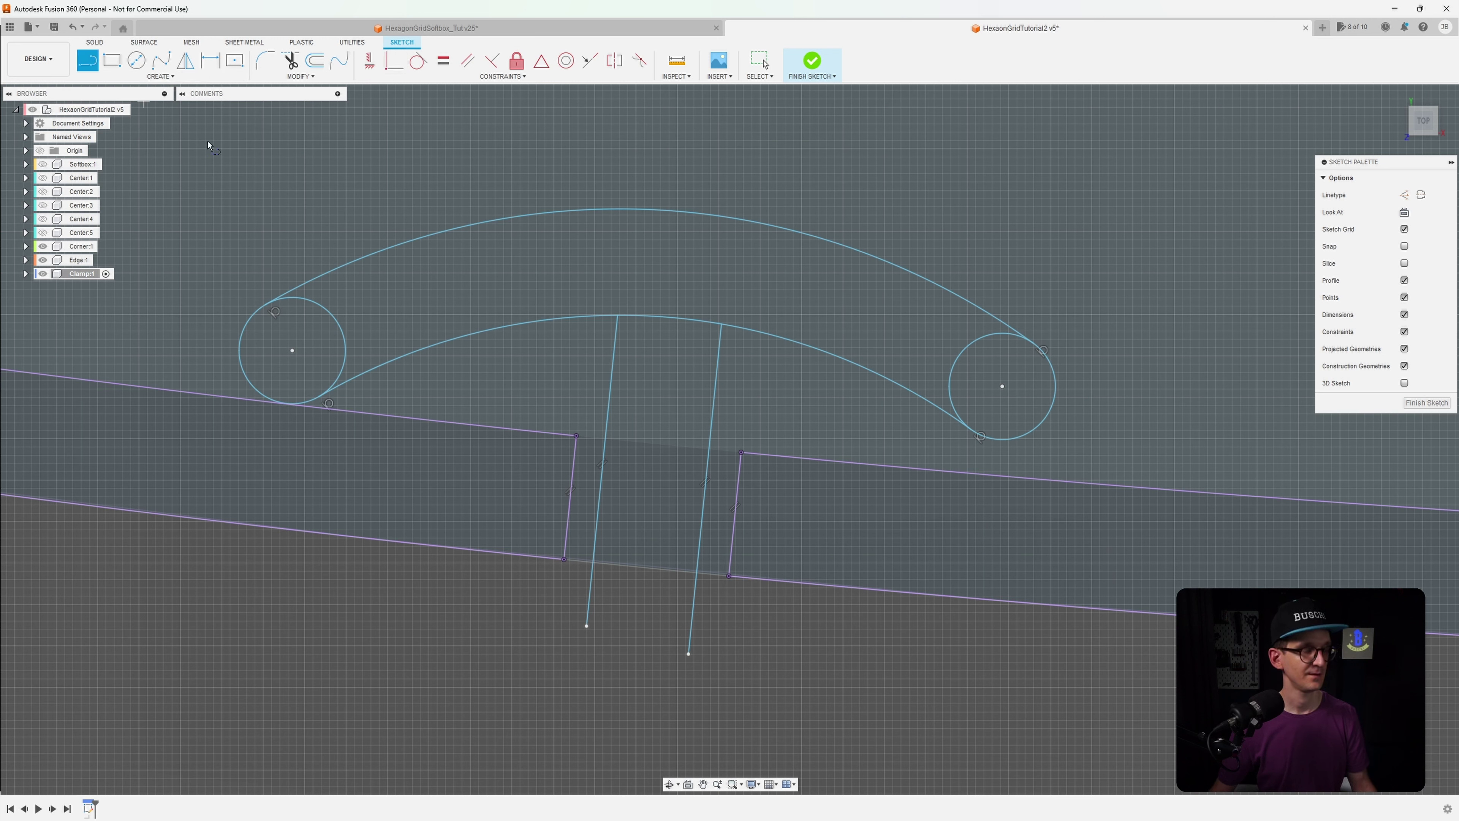
left_click(605, 439)
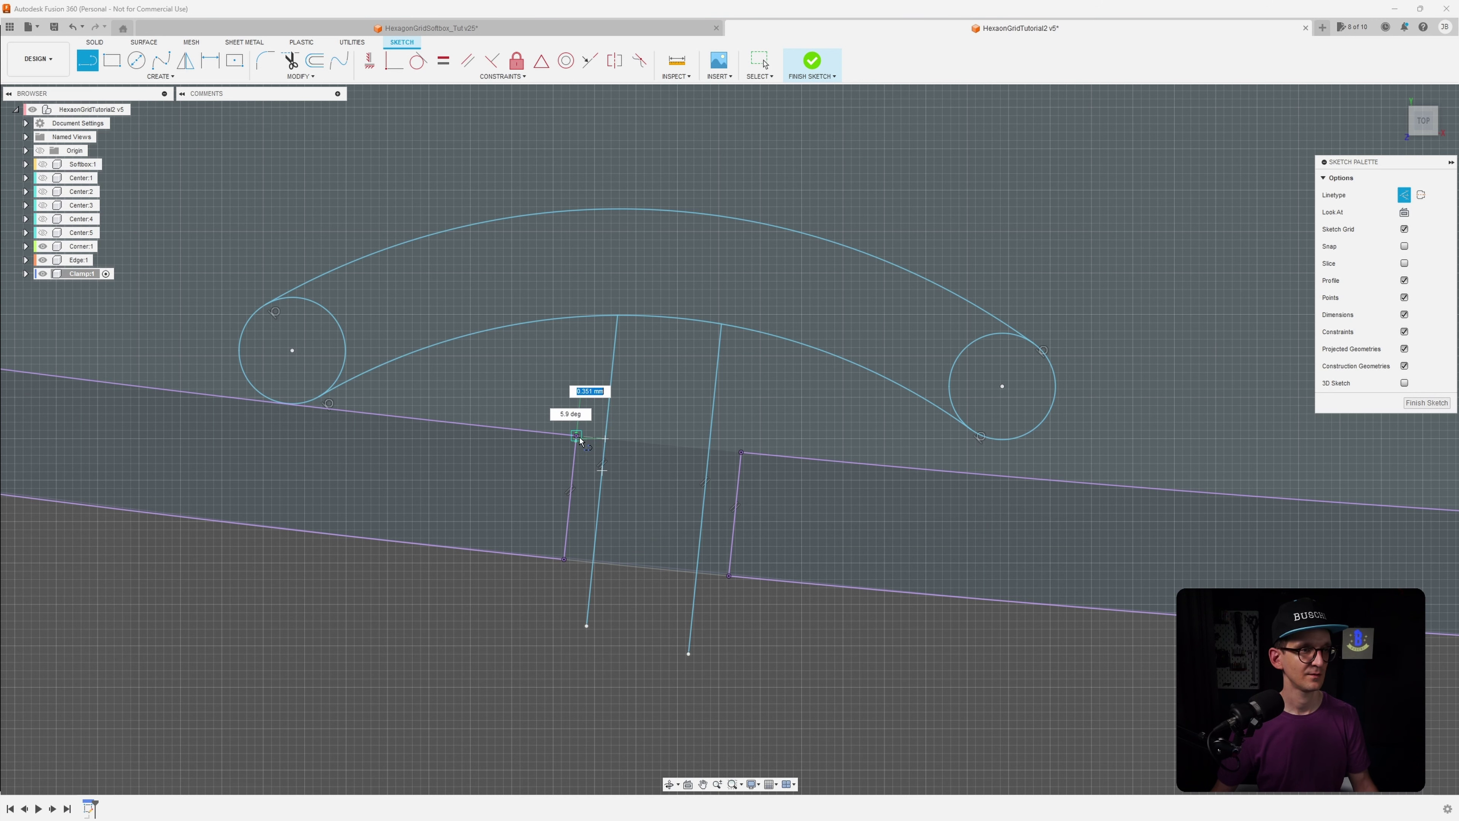
left_click(577, 437)
left_click(741, 452)
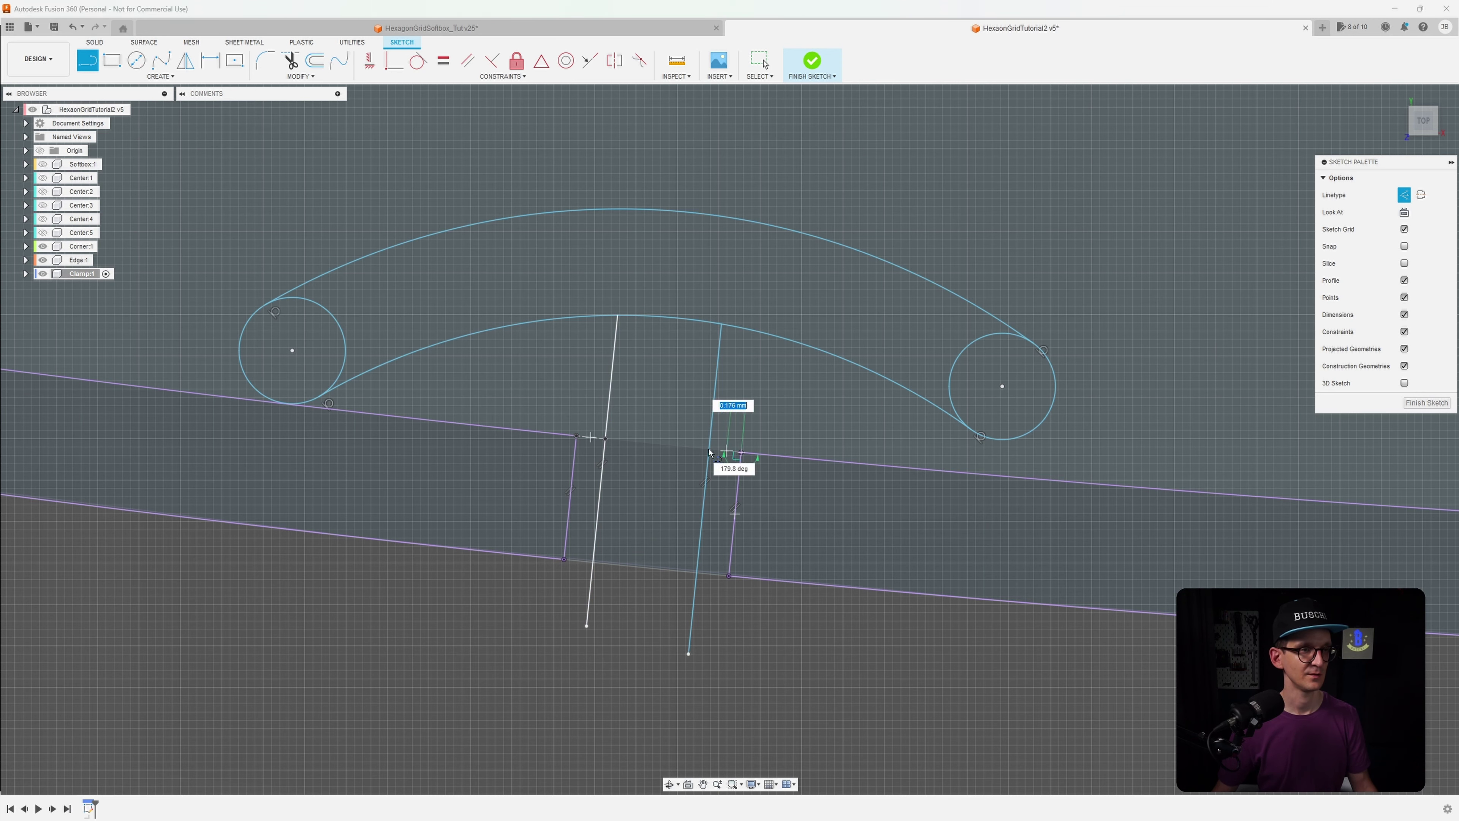
left_click(709, 449)
Make the two short construction lines equal in length and dimension the clearance to 0.3 mm
scroll(722, 480, "up", 2)
middle_click_drag(677, 454, 779, 486)
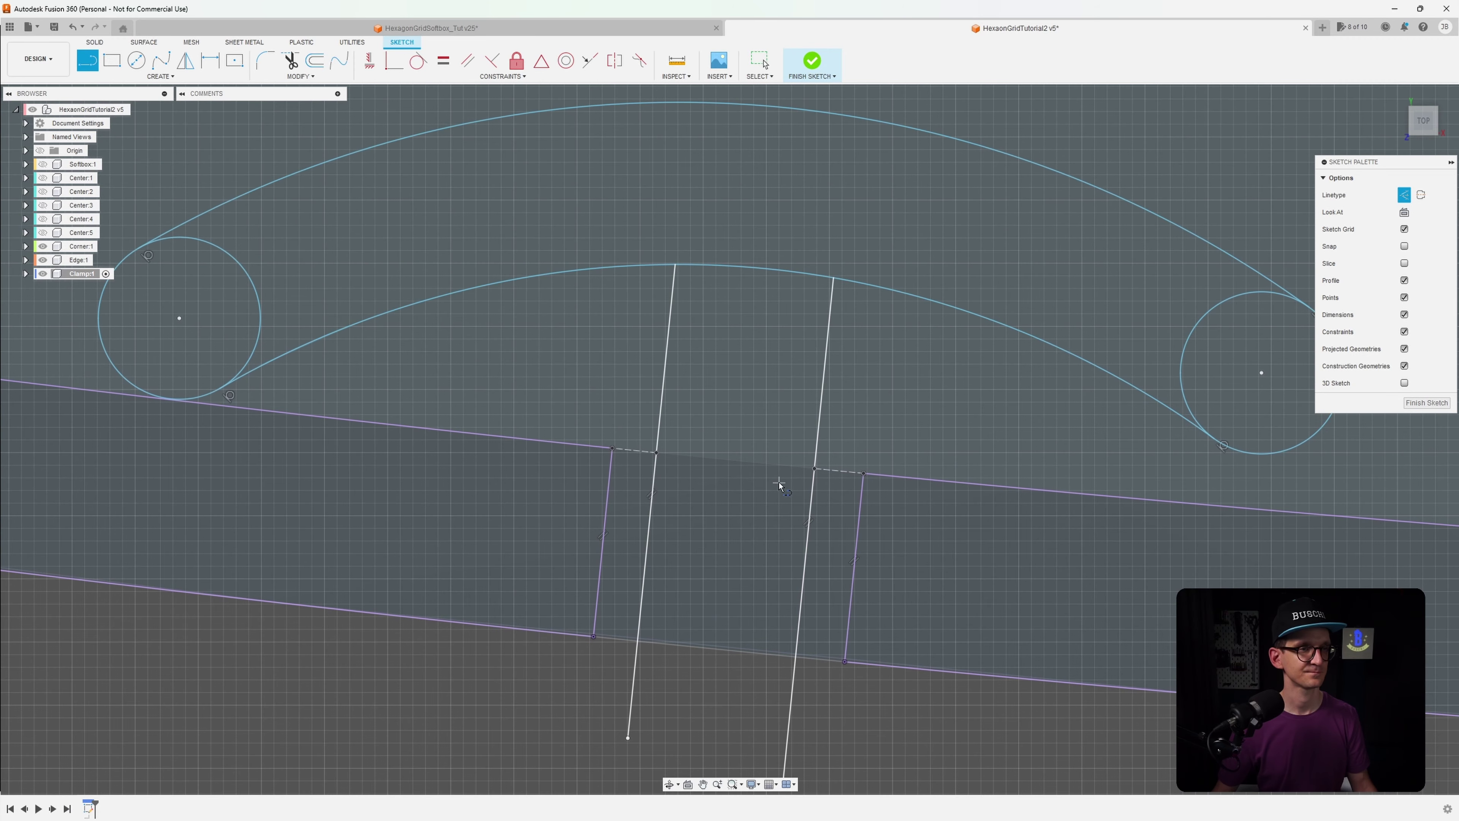
left_click(443, 59)
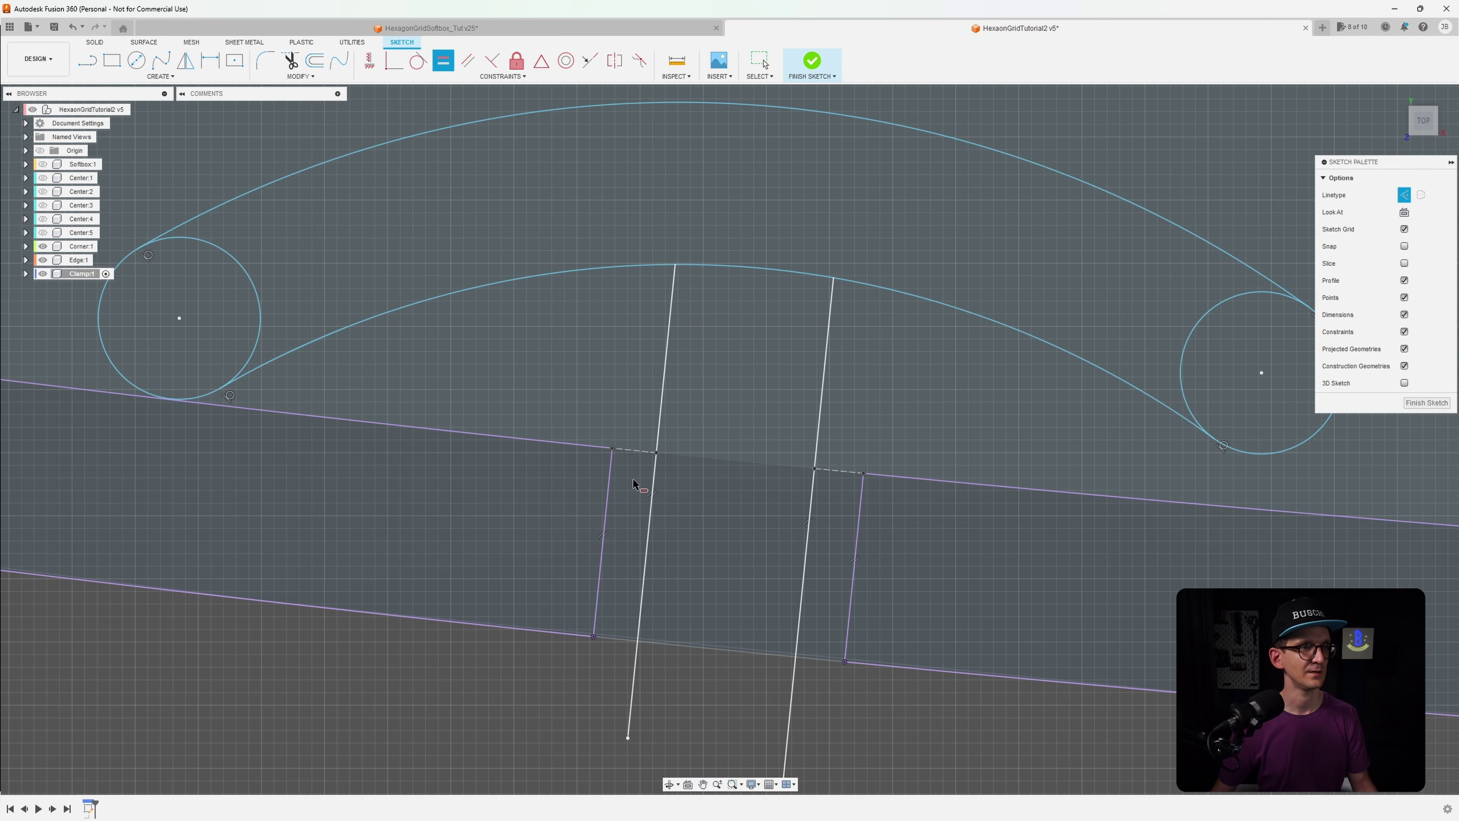
left_click(840, 471)
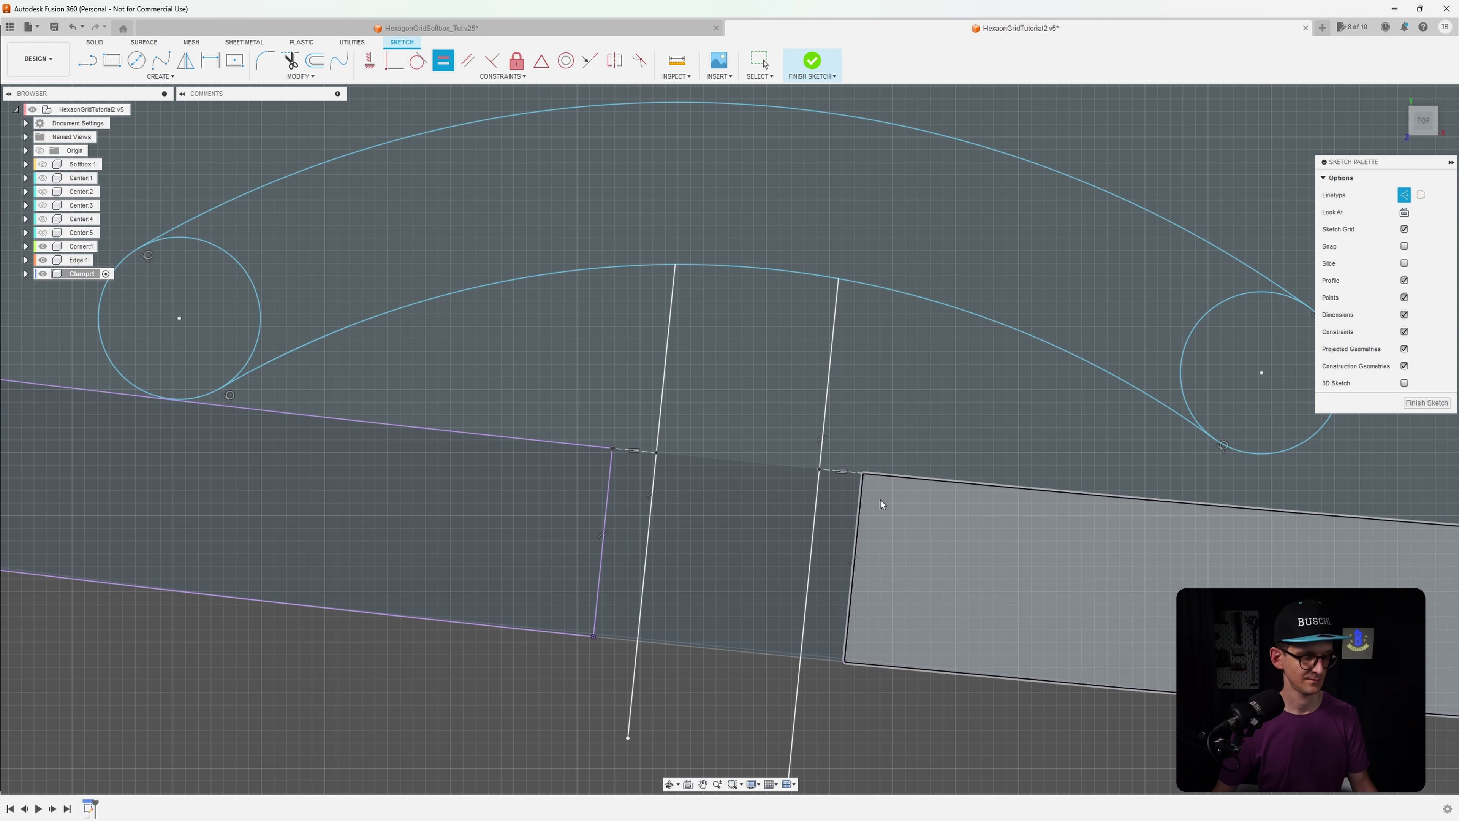
key("d")
left_click(855, 477)
left_click(890, 452)
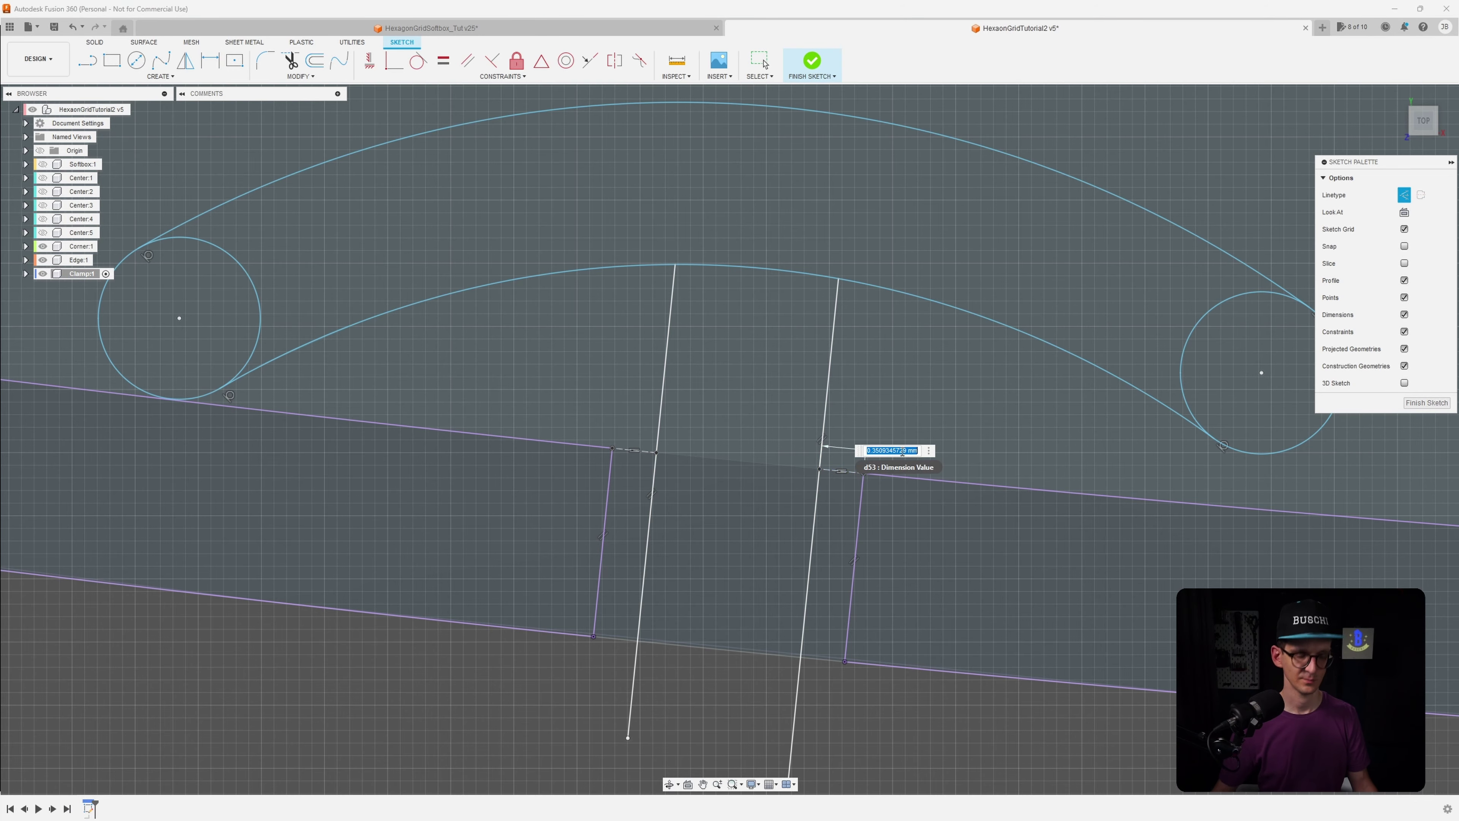
type("0.3")
key("Return")
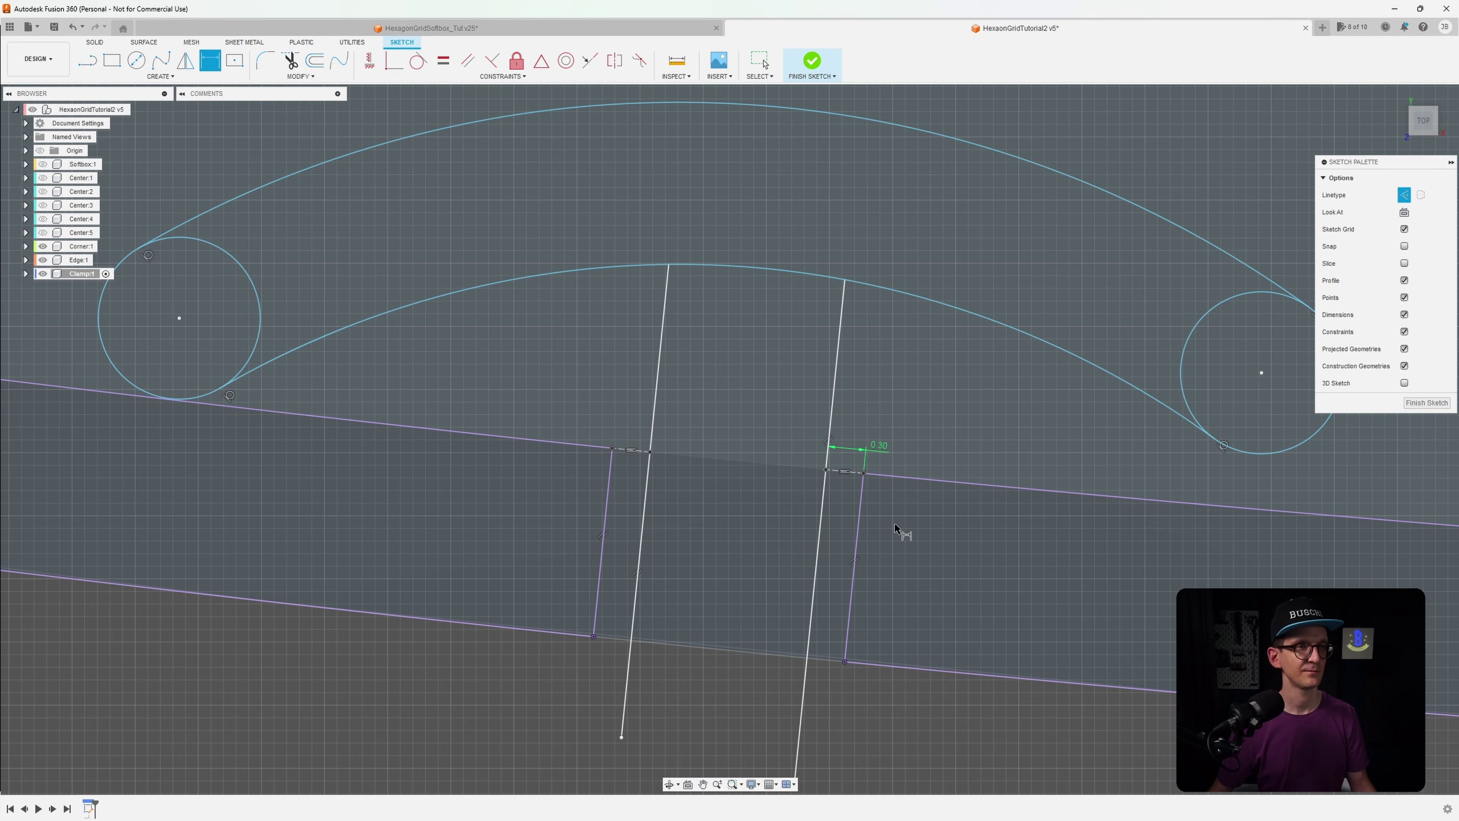
Make the left circle tangent to the upper edge of the projected wall on its side of the gap
middle_click_drag(902, 532, 850, 578)
scroll(794, 369, "up", 2)
scroll(798, 391, "down", 5)
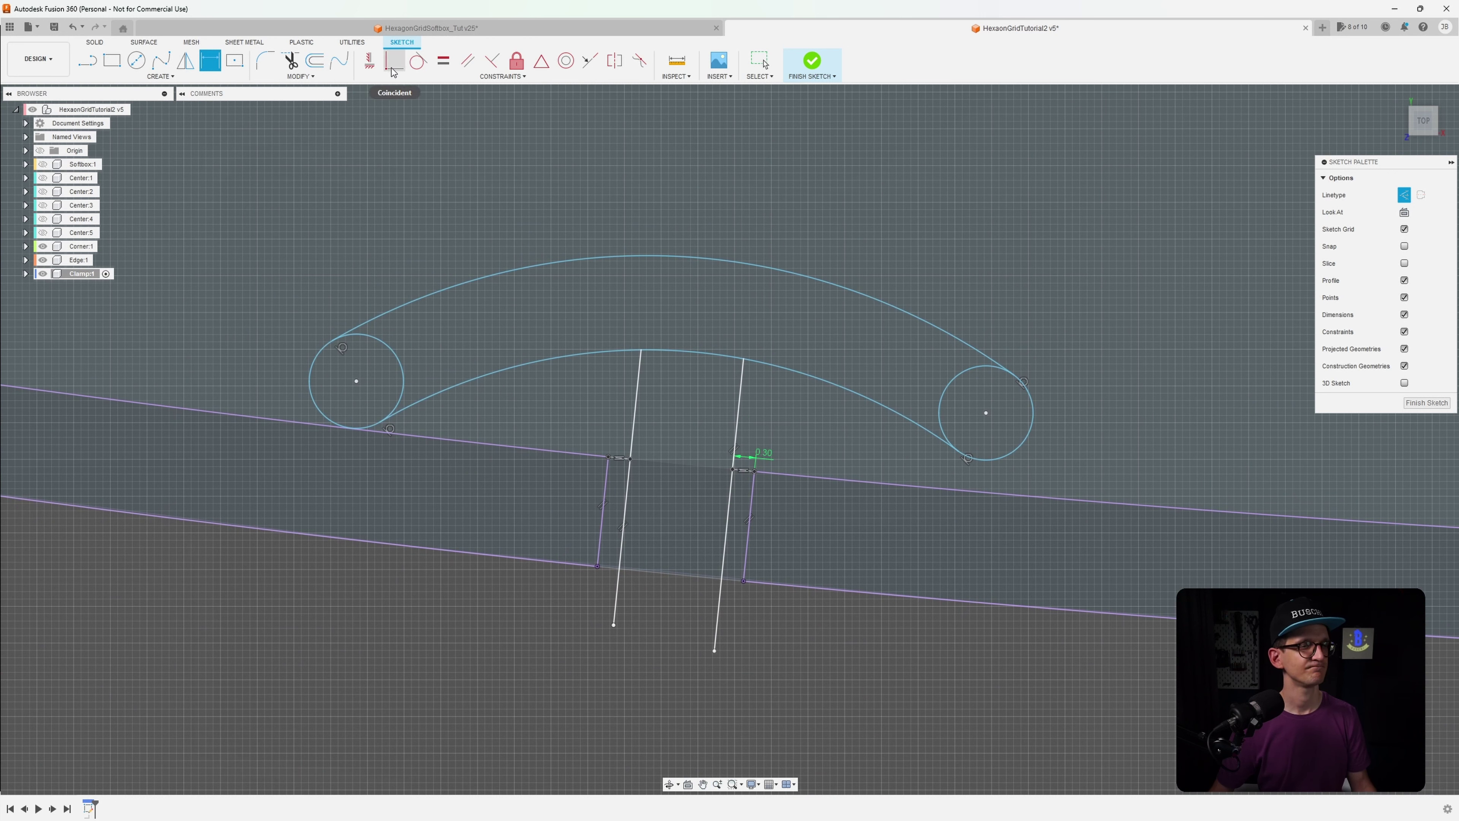
left_click(418, 60)
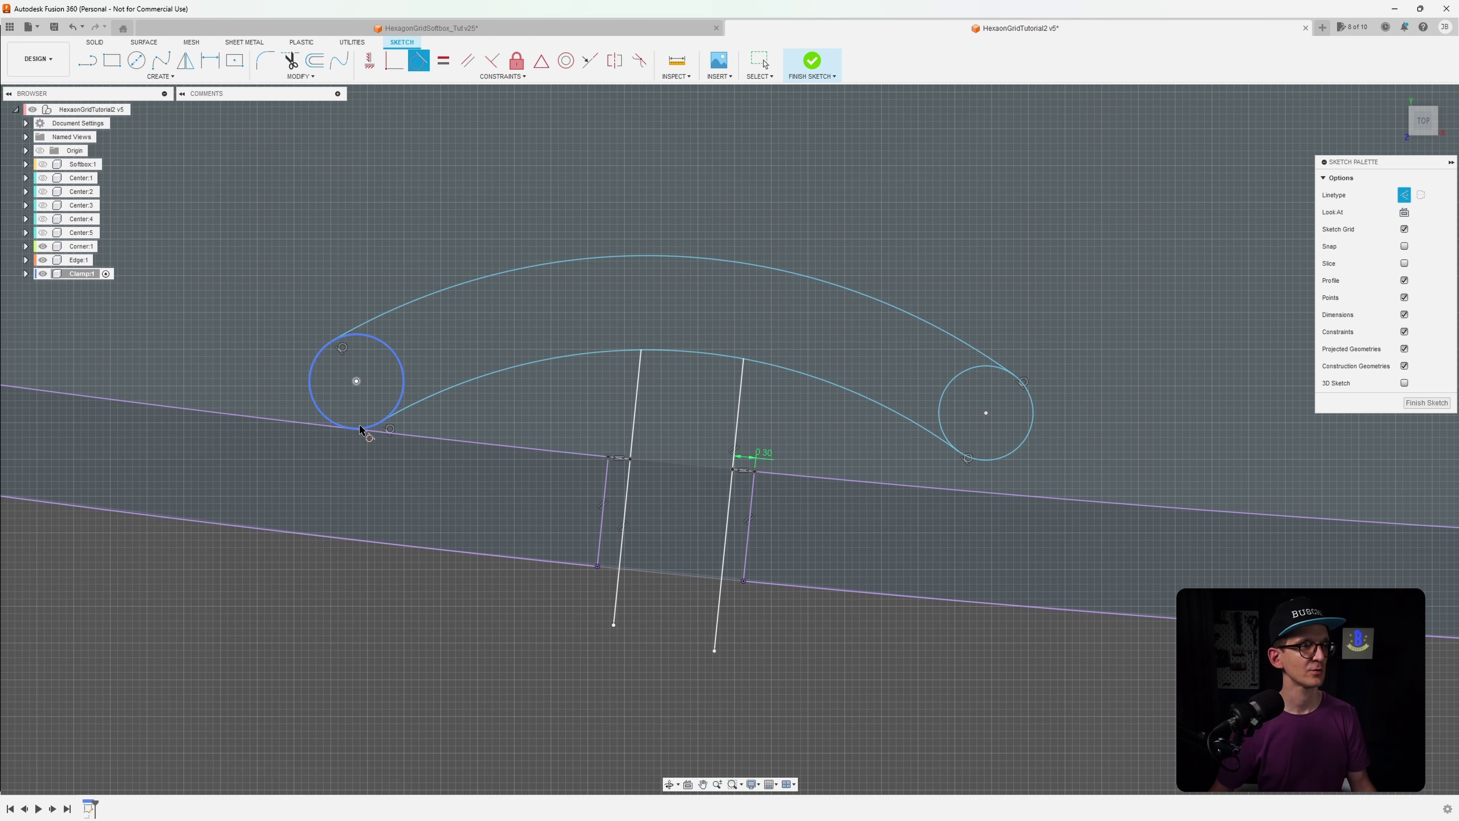
left_click(324, 417)
left_click(316, 426)
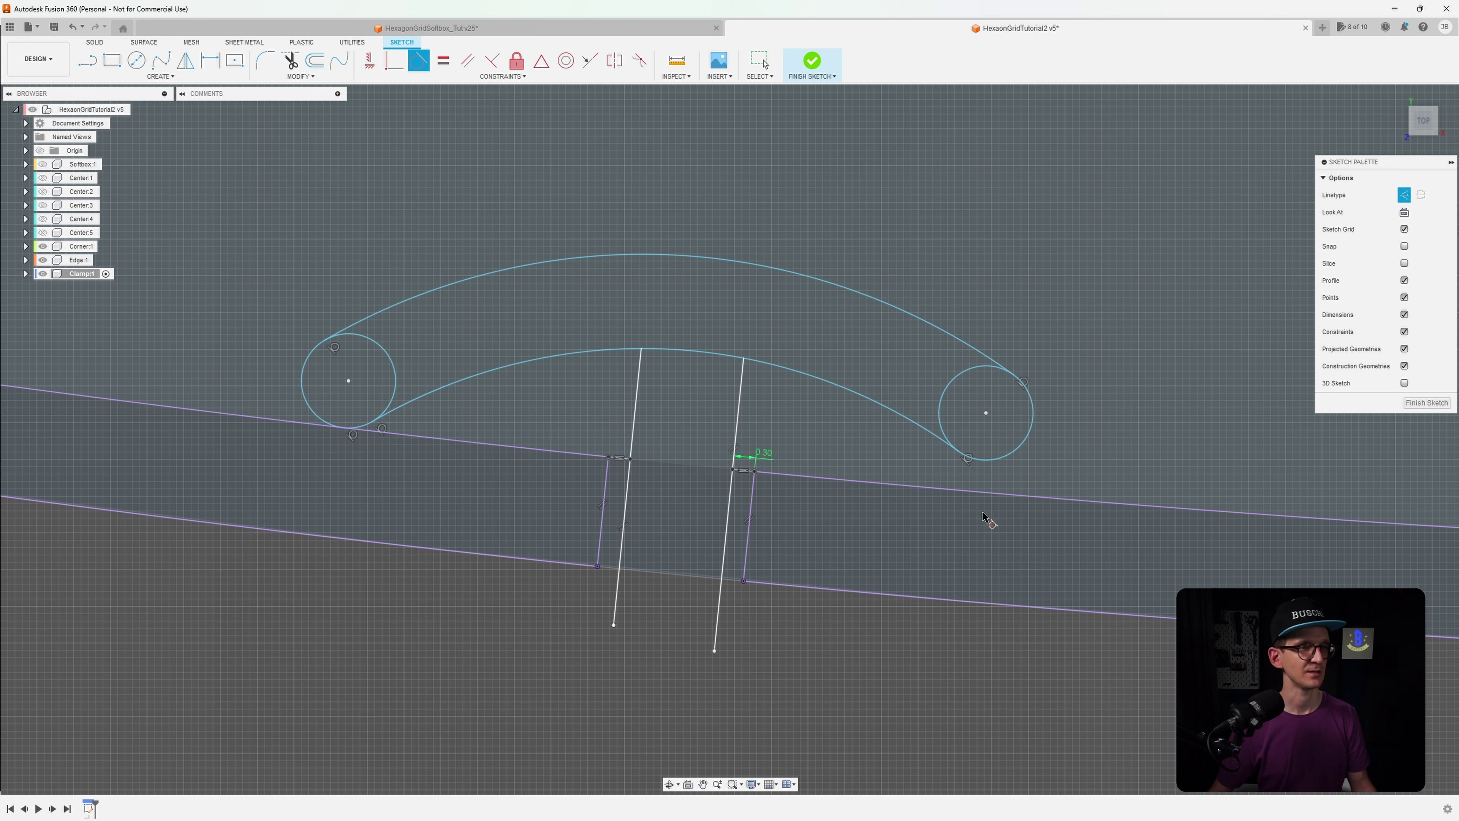
Try to make the right circle tangent to the upper wall edge on its side of the gap
left_click(1001, 455)
left_click(1007, 496)
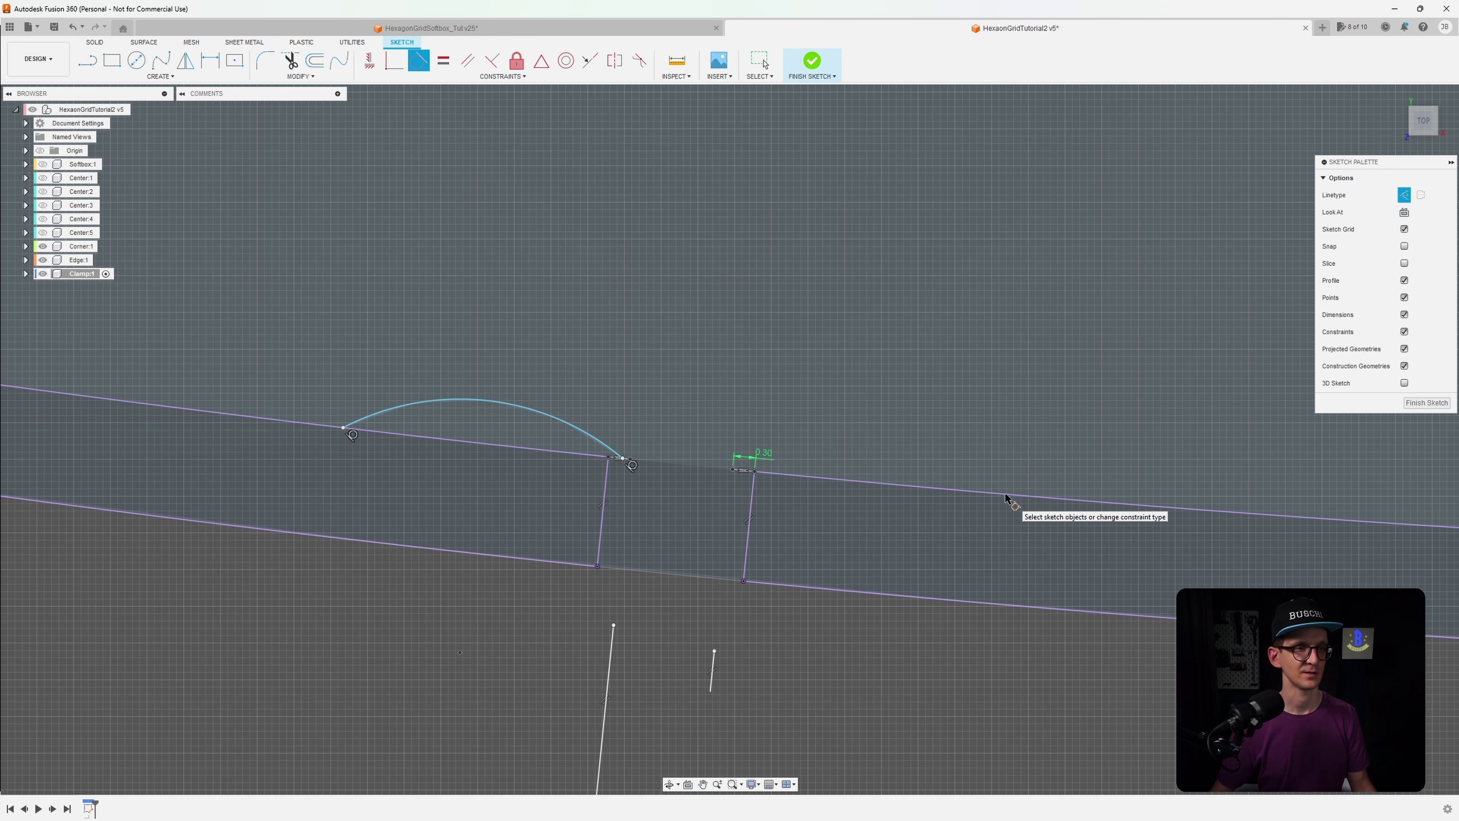
key("Escape")
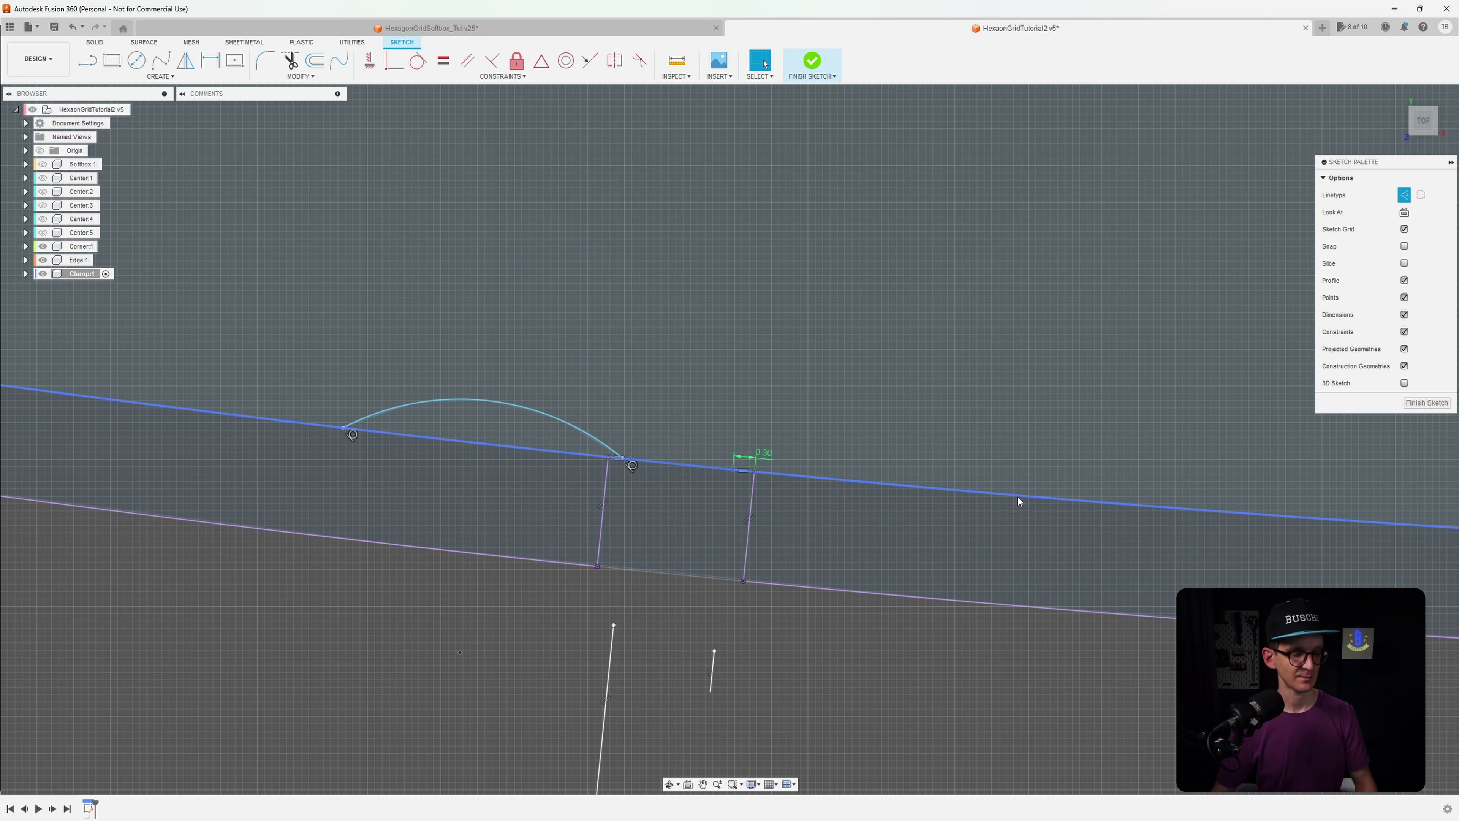
middle_click_drag(875, 489, 952, 470)
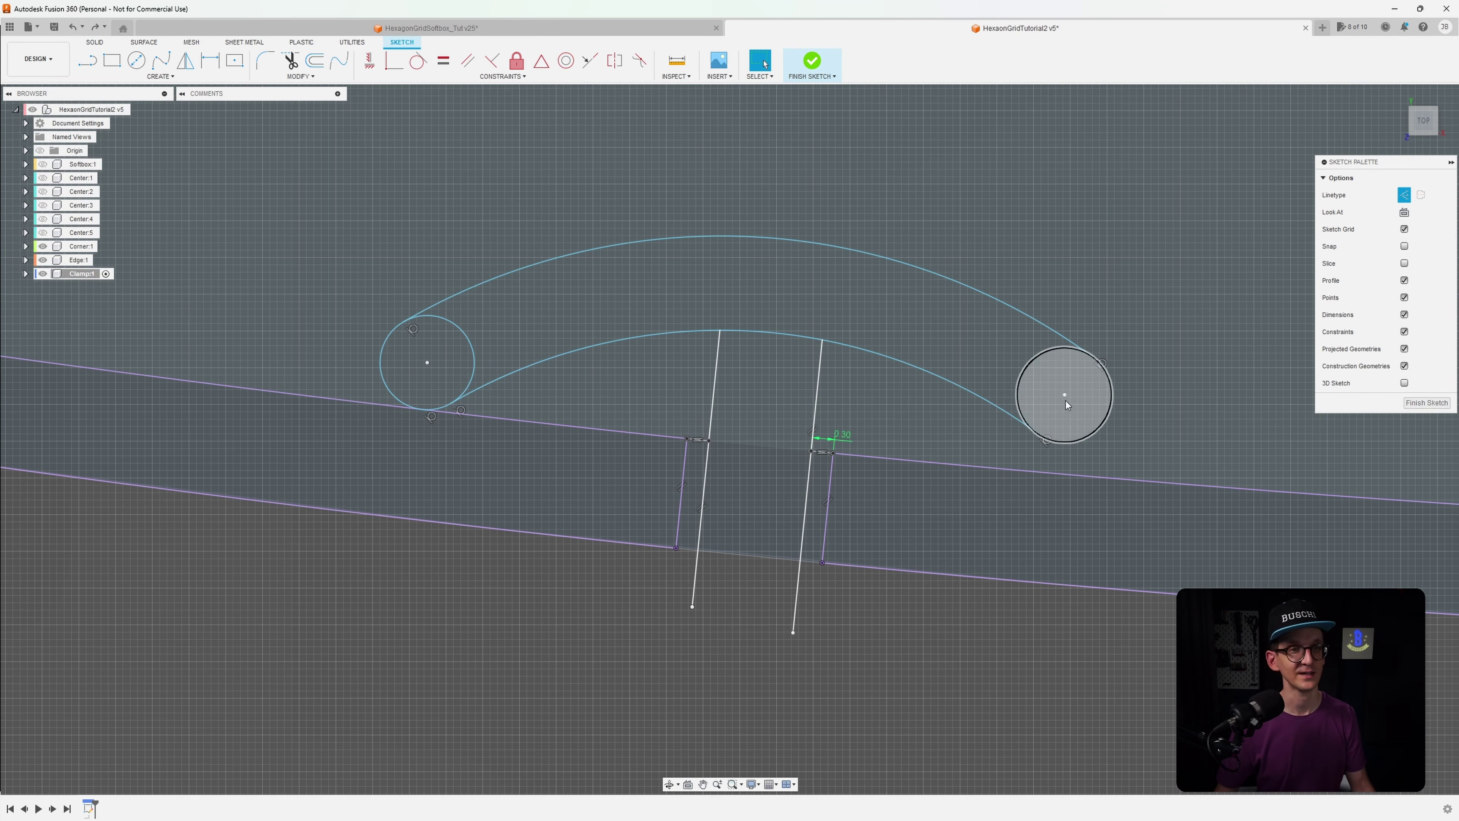
Move the right circle down against the upper wall edge and make it tangent to that edge
left_click_drag(1065, 402, 1081, 429)
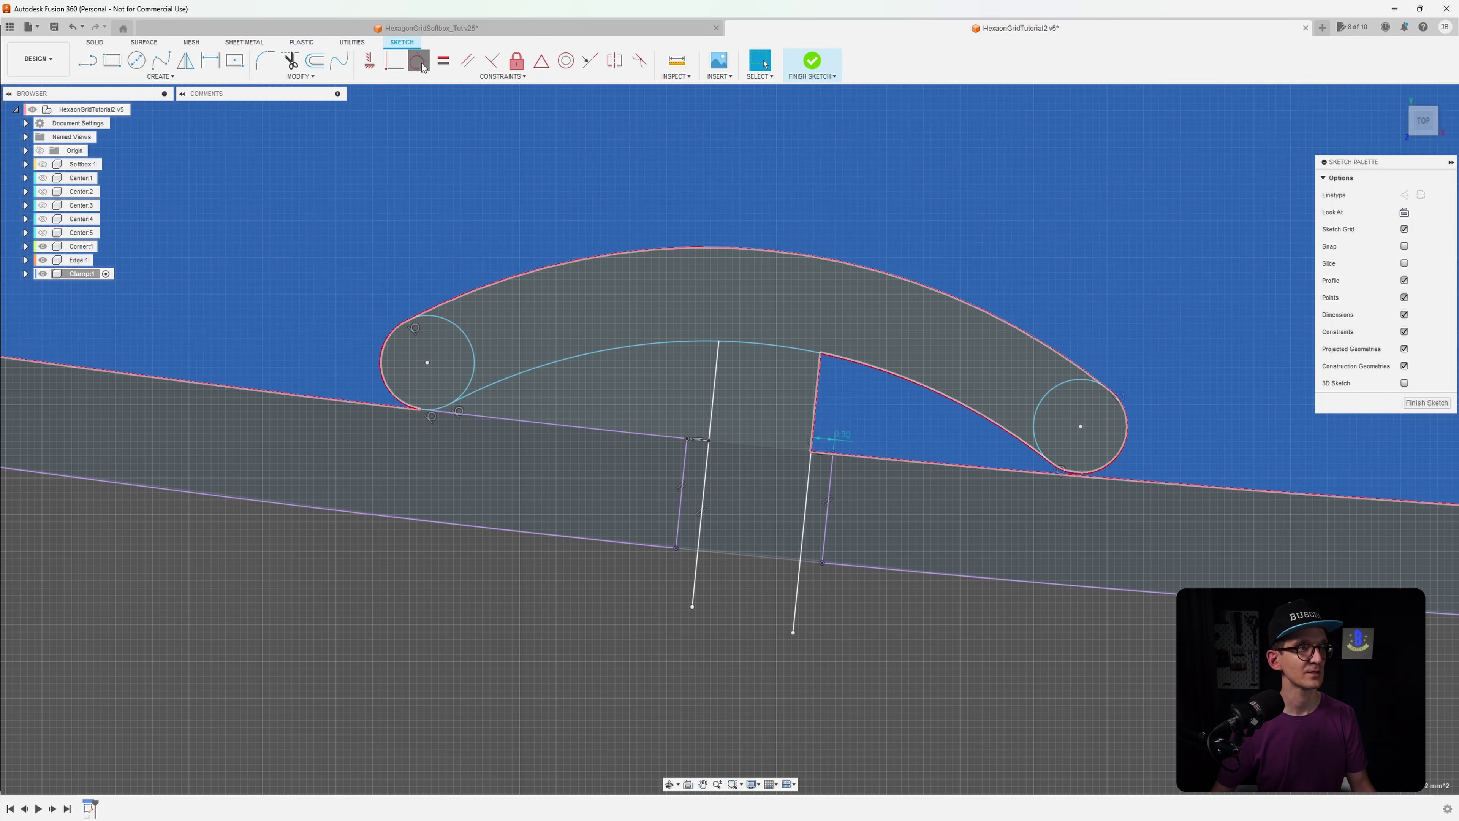
left_click(421, 65)
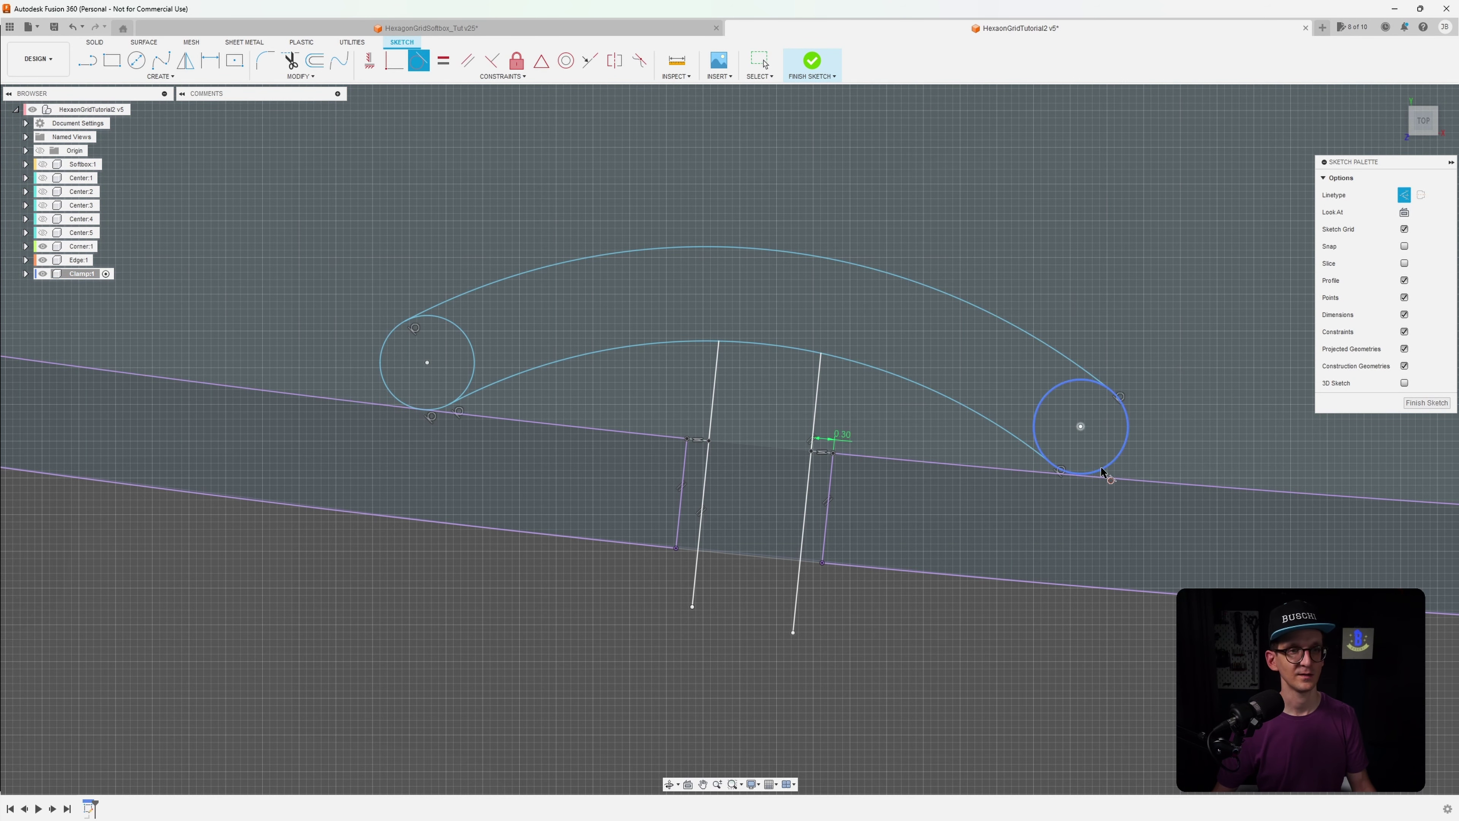
left_click(1103, 475)
scroll(1100, 503, "up", 2)
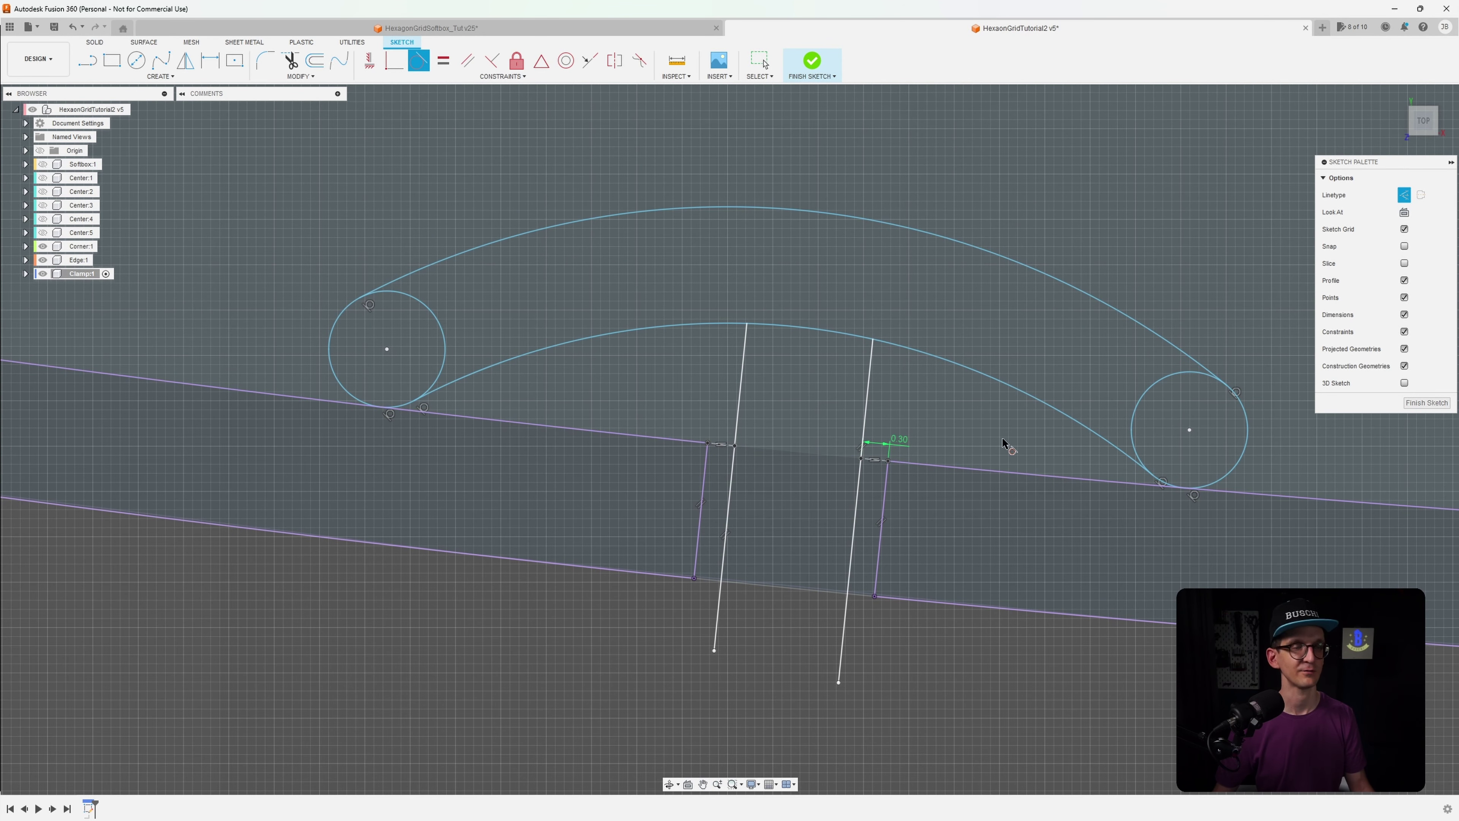
middle_click_drag(1008, 408, 933, 423)
key("Escape")
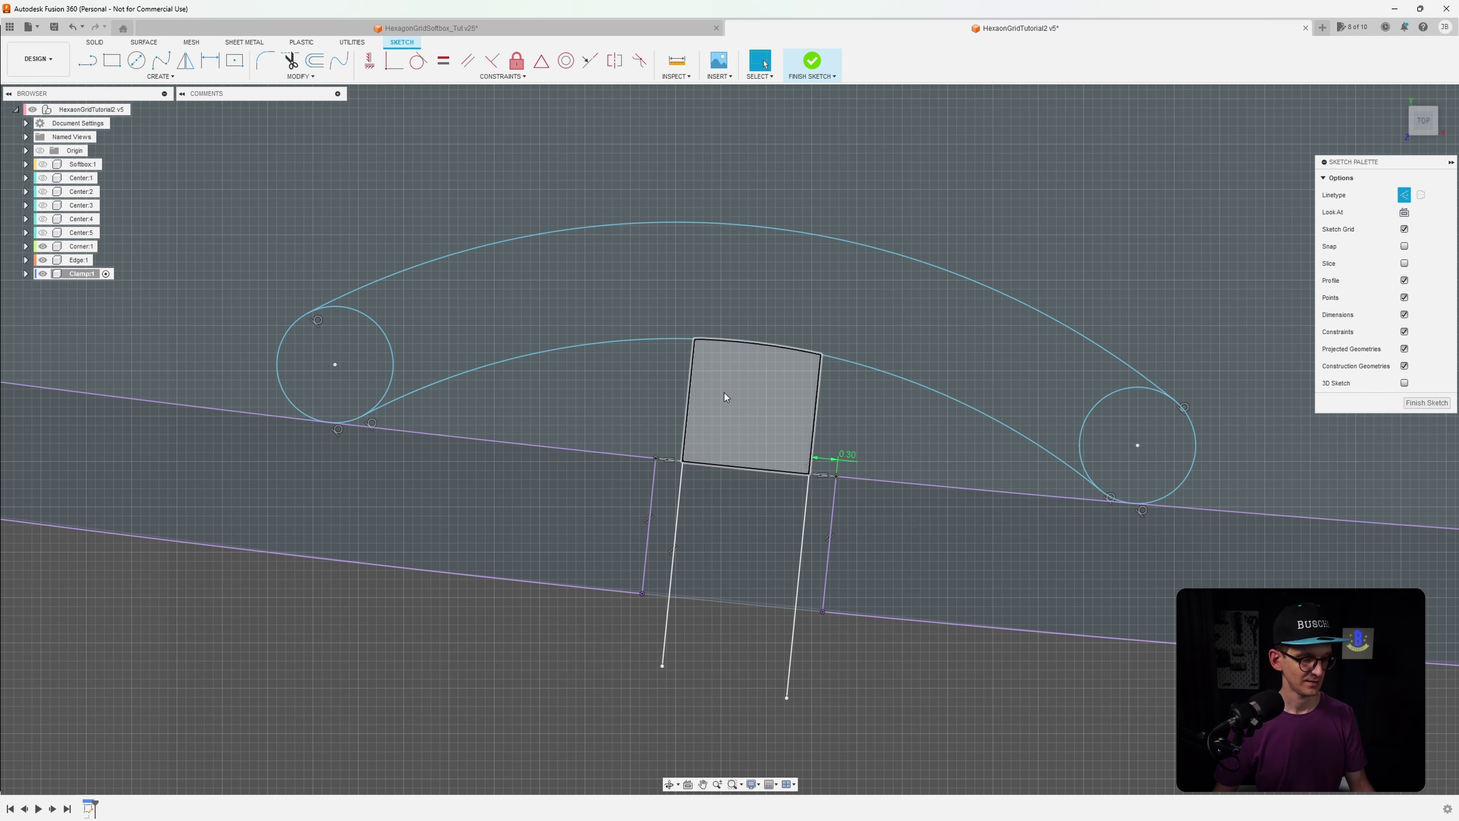
Draw two construction lines joining the lower corners of the gap to the centre point of the arcs
scroll(810, 373, "down", 4)
scroll(816, 382, "up", 1)
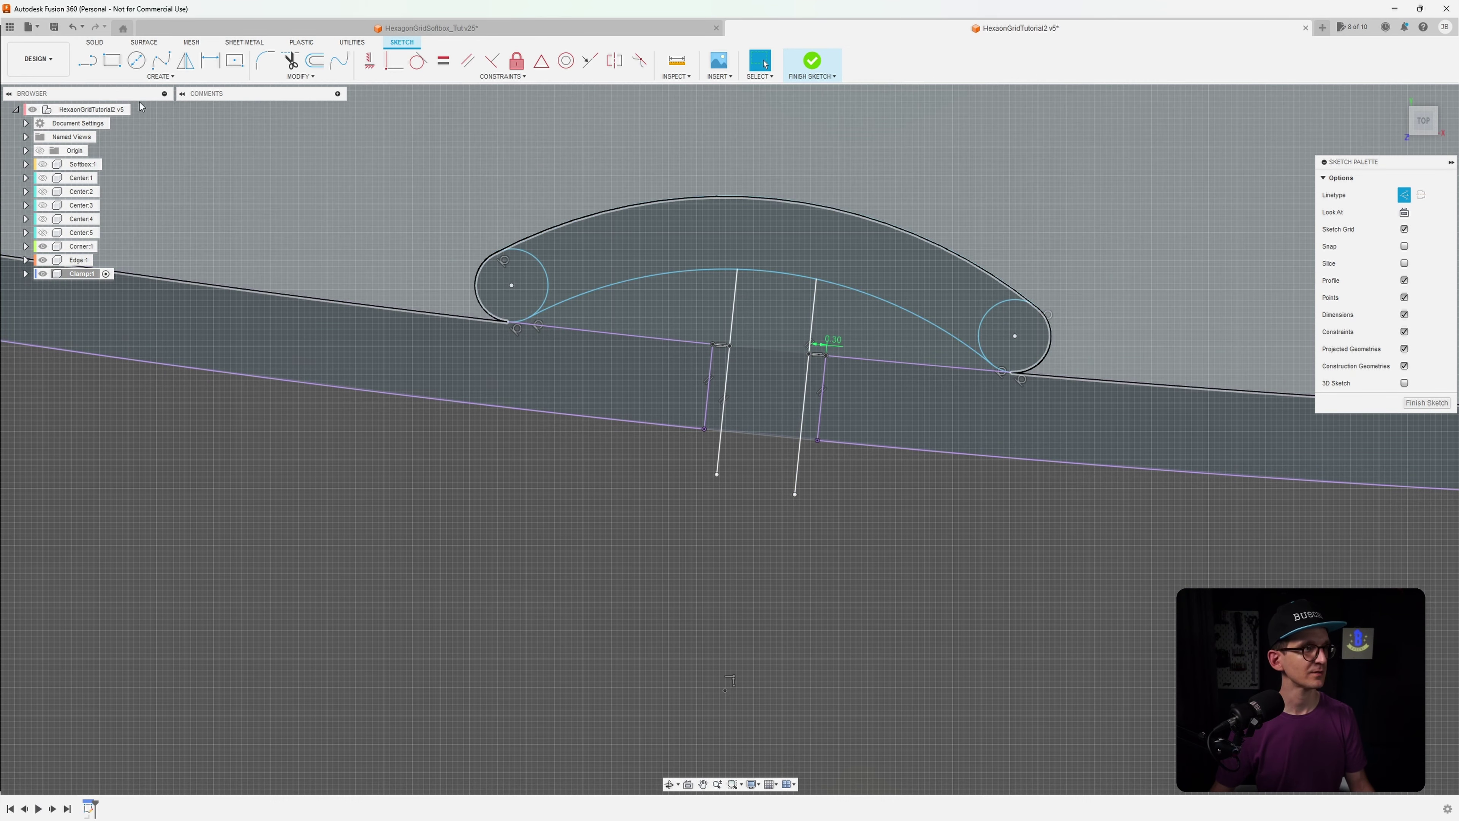
left_click(92, 66)
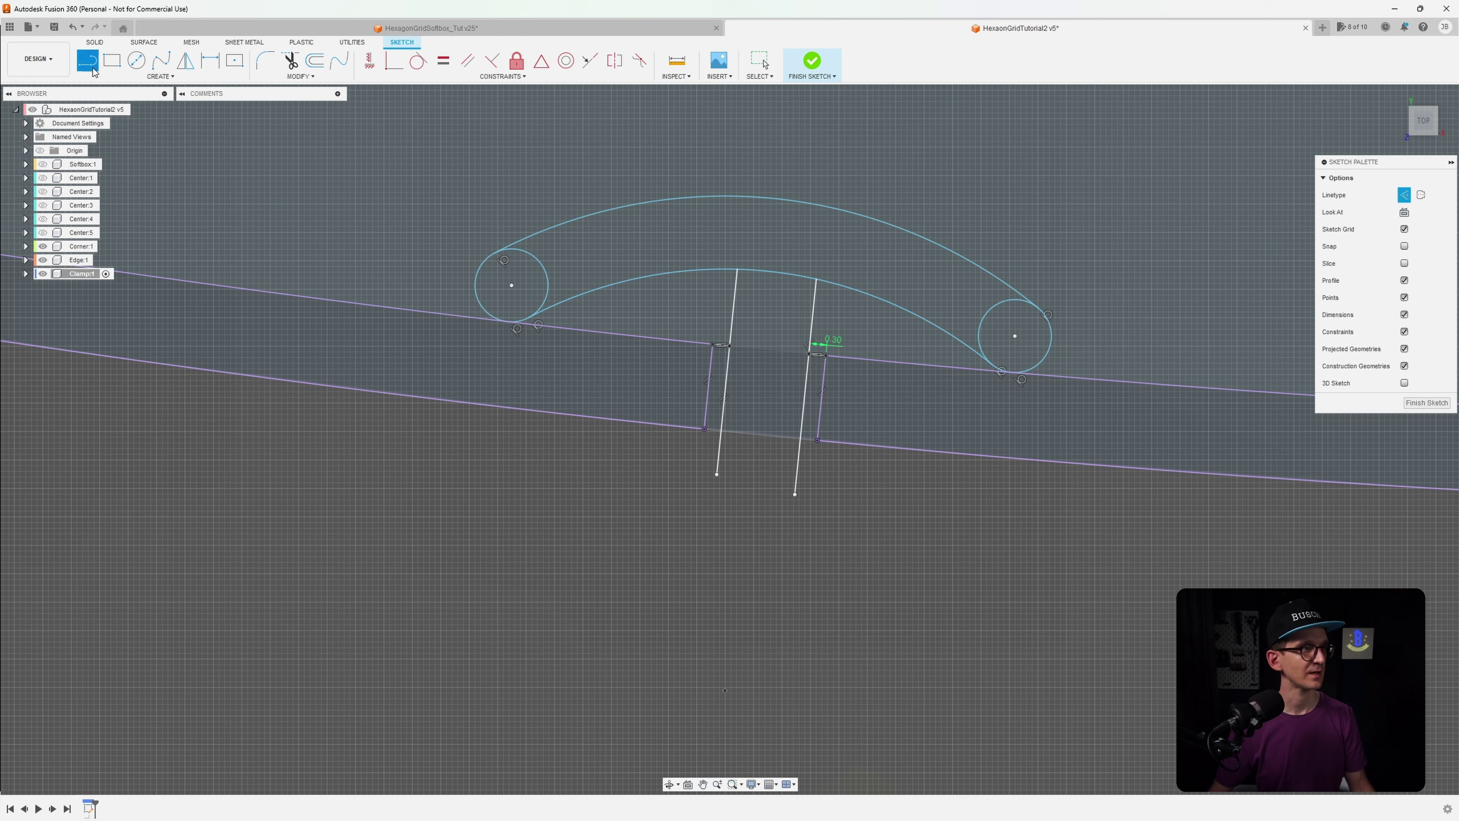
left_click(705, 430)
left_click(725, 689)
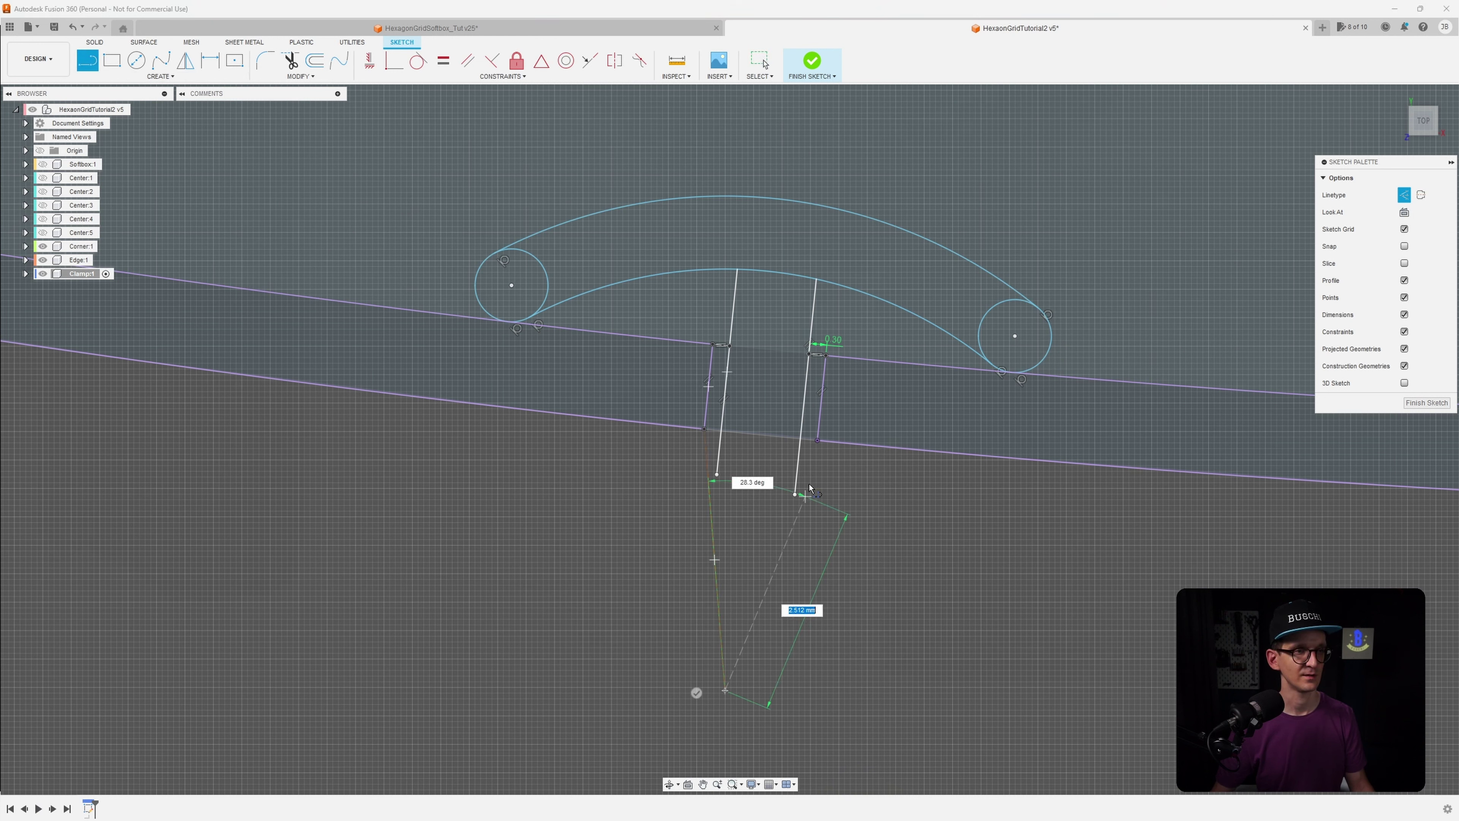
double_click(823, 450)
Make the two construction lines running to the arc centre equal in length
left_click(443, 61)
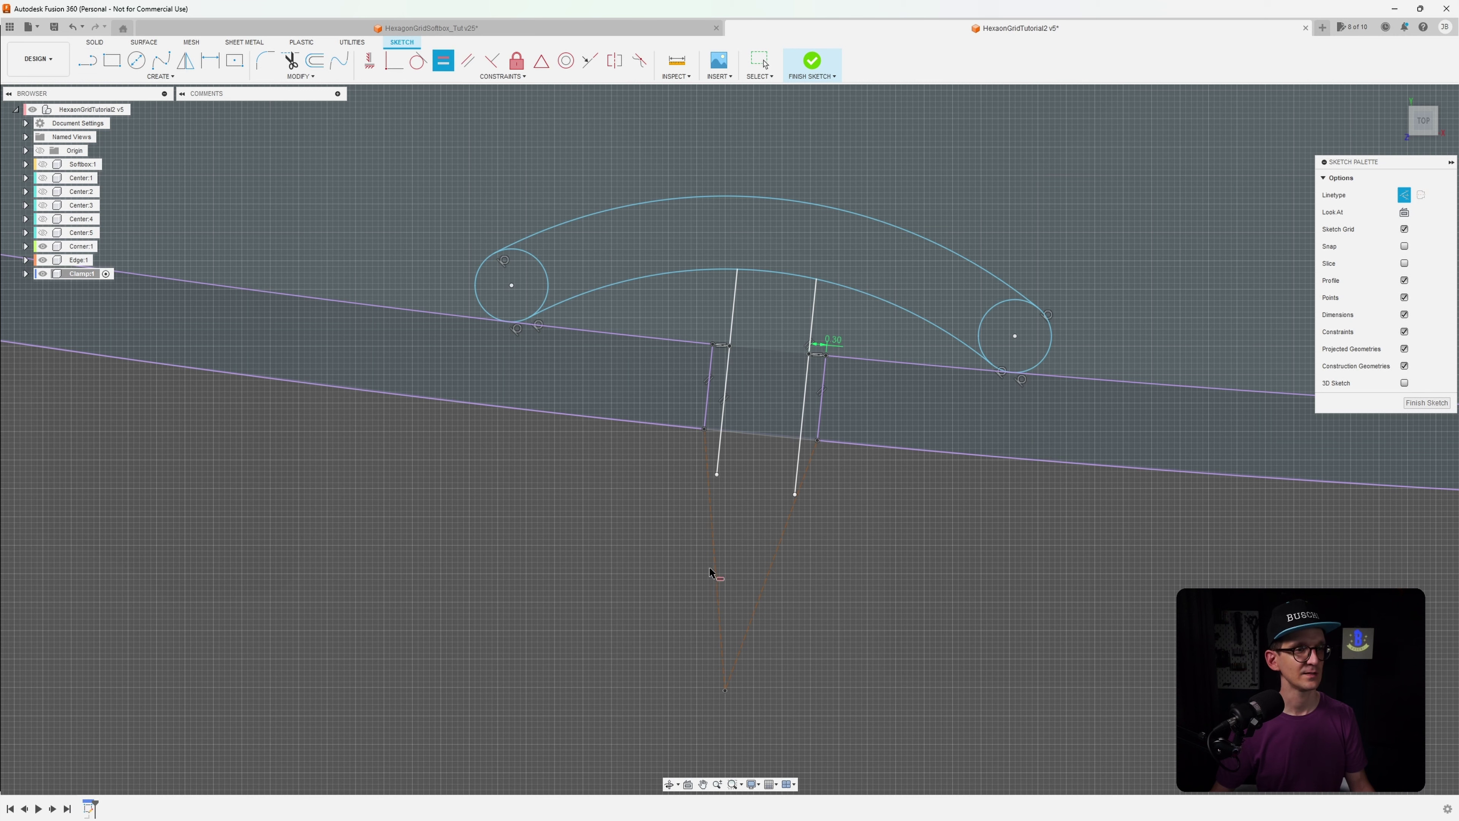
left_click(716, 574)
left_click(769, 577)
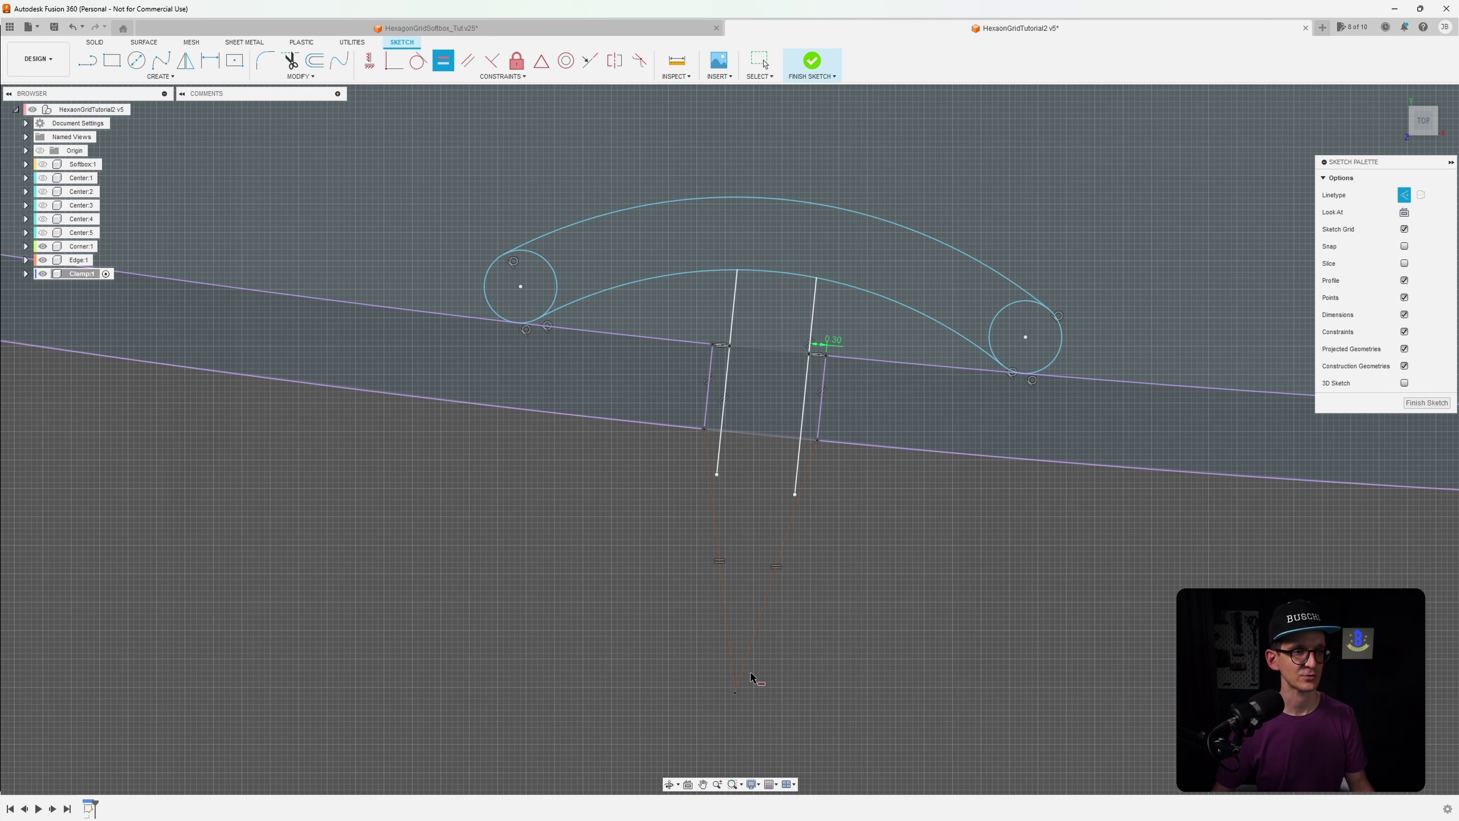
scroll(767, 435, "up", 2)
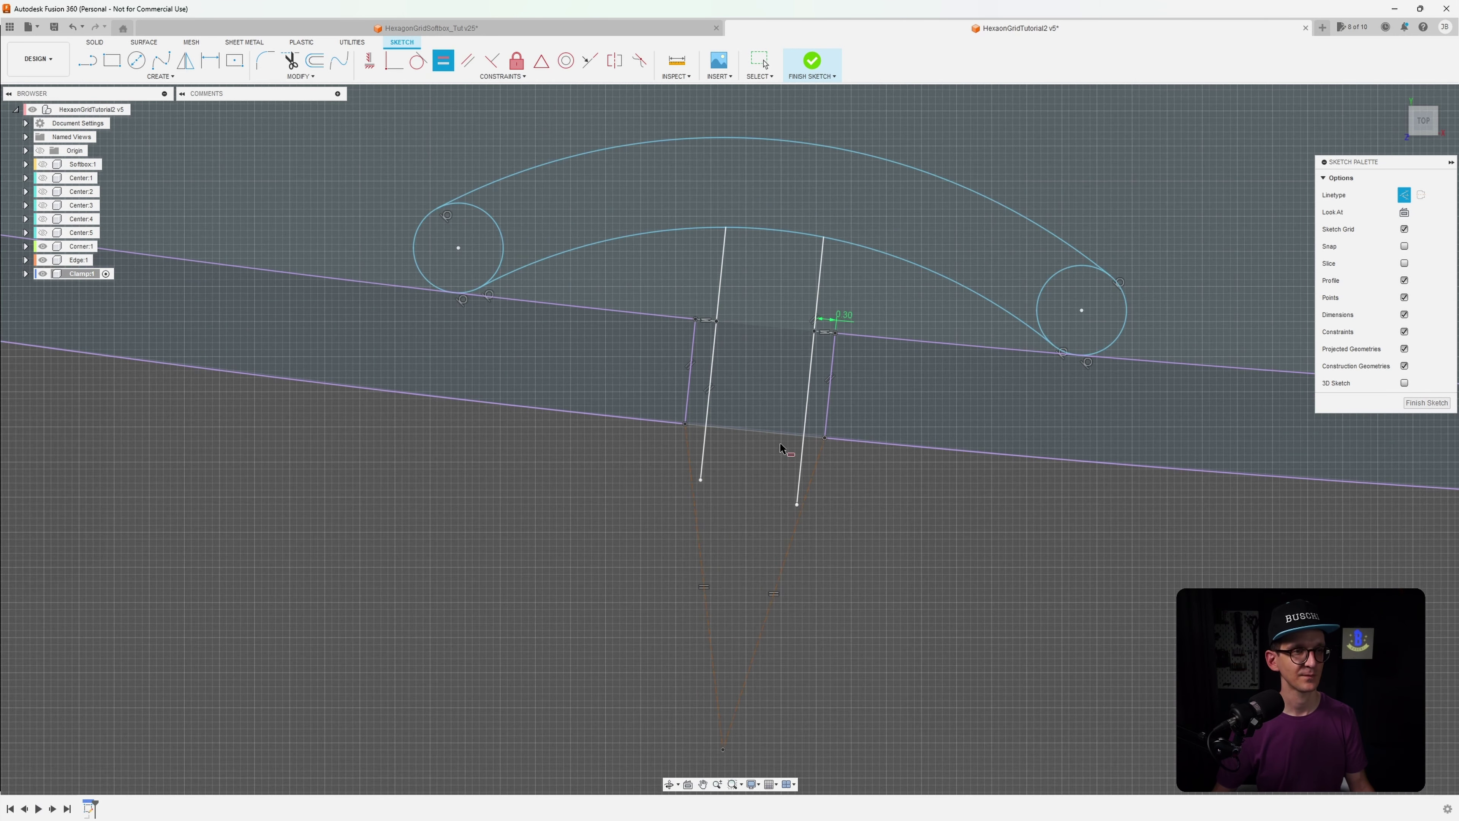
key("Escape")
Dimension the vertical distance from the gap's lower right corner to the arc centre point as 5 mm
key("d")
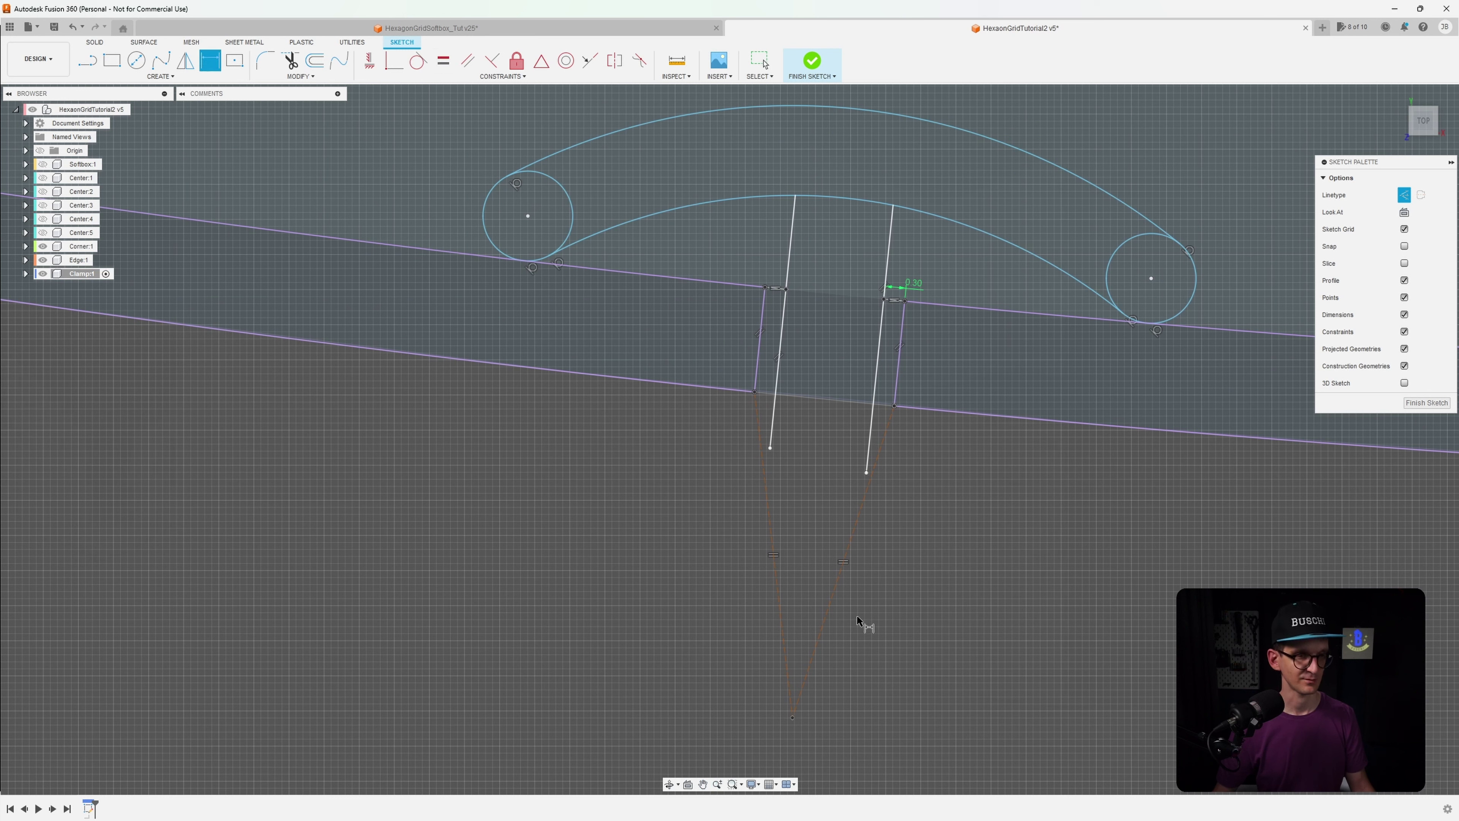
left_click(793, 717)
left_click(895, 405)
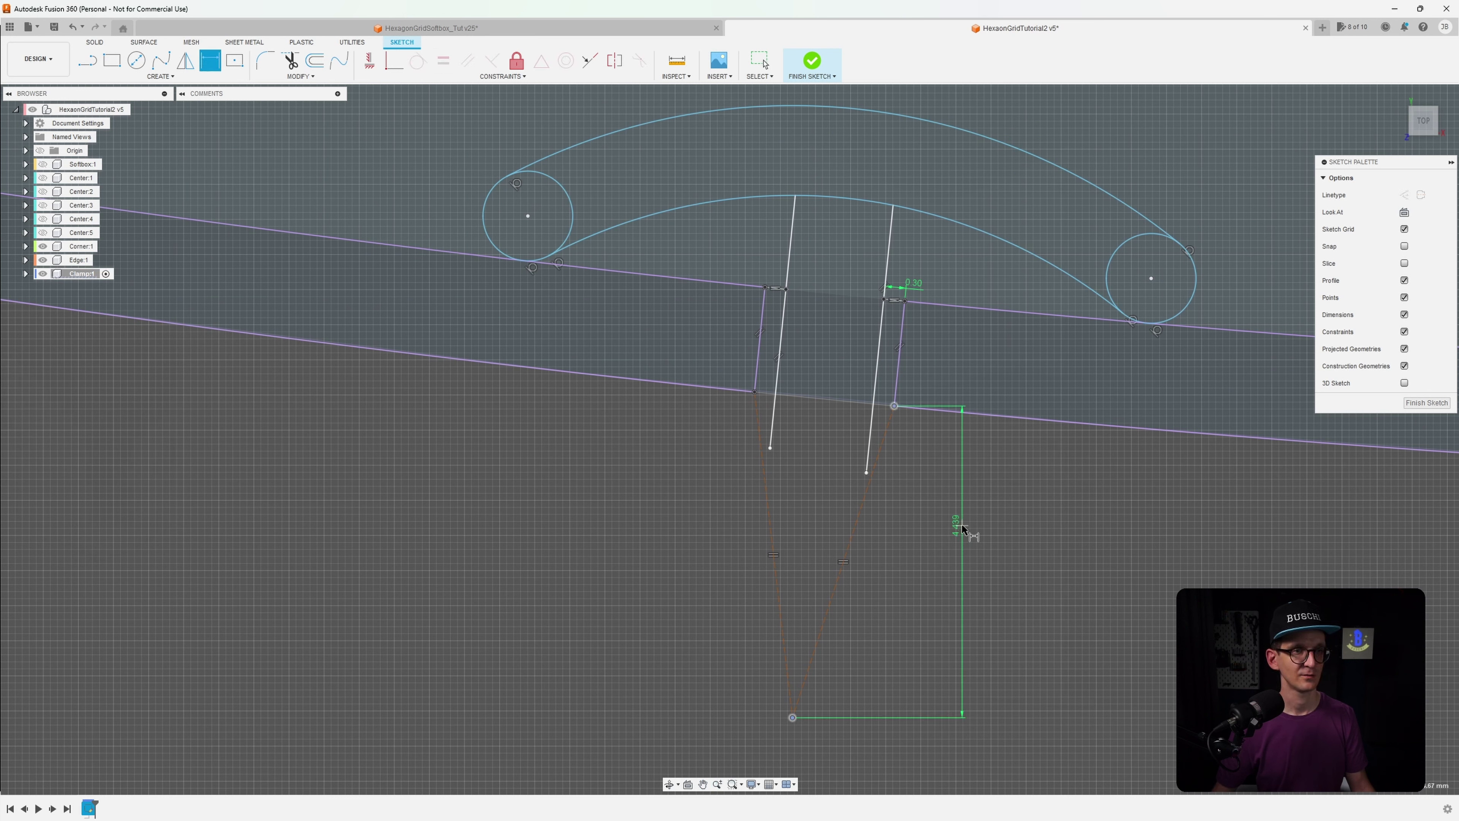
left_click(953, 558)
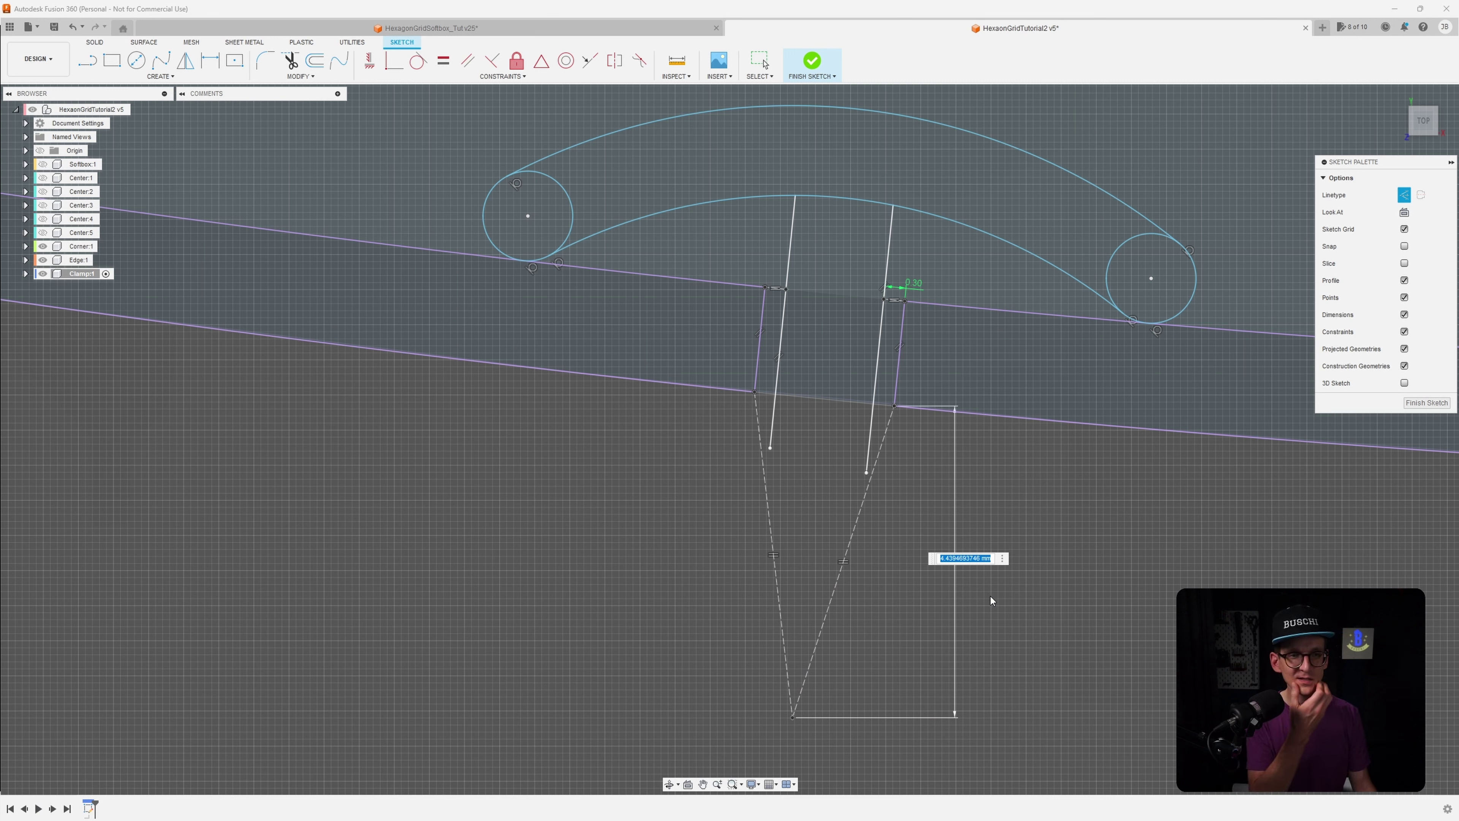
type("5")
key("Return")
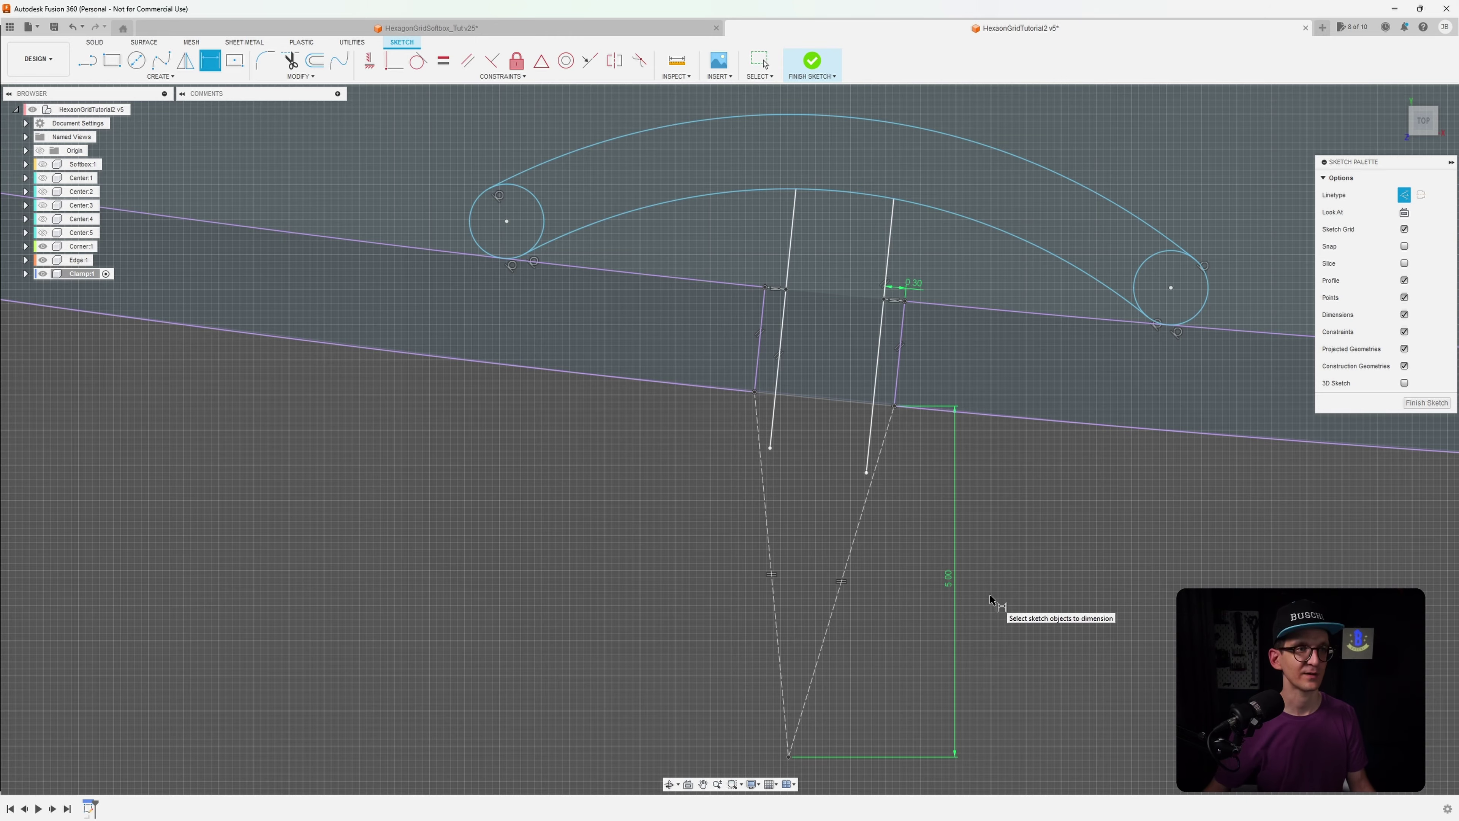
Examine the curved wall, its gaps and the neighbouring corner part around the clip profile
scroll(989, 598, "down", 10)
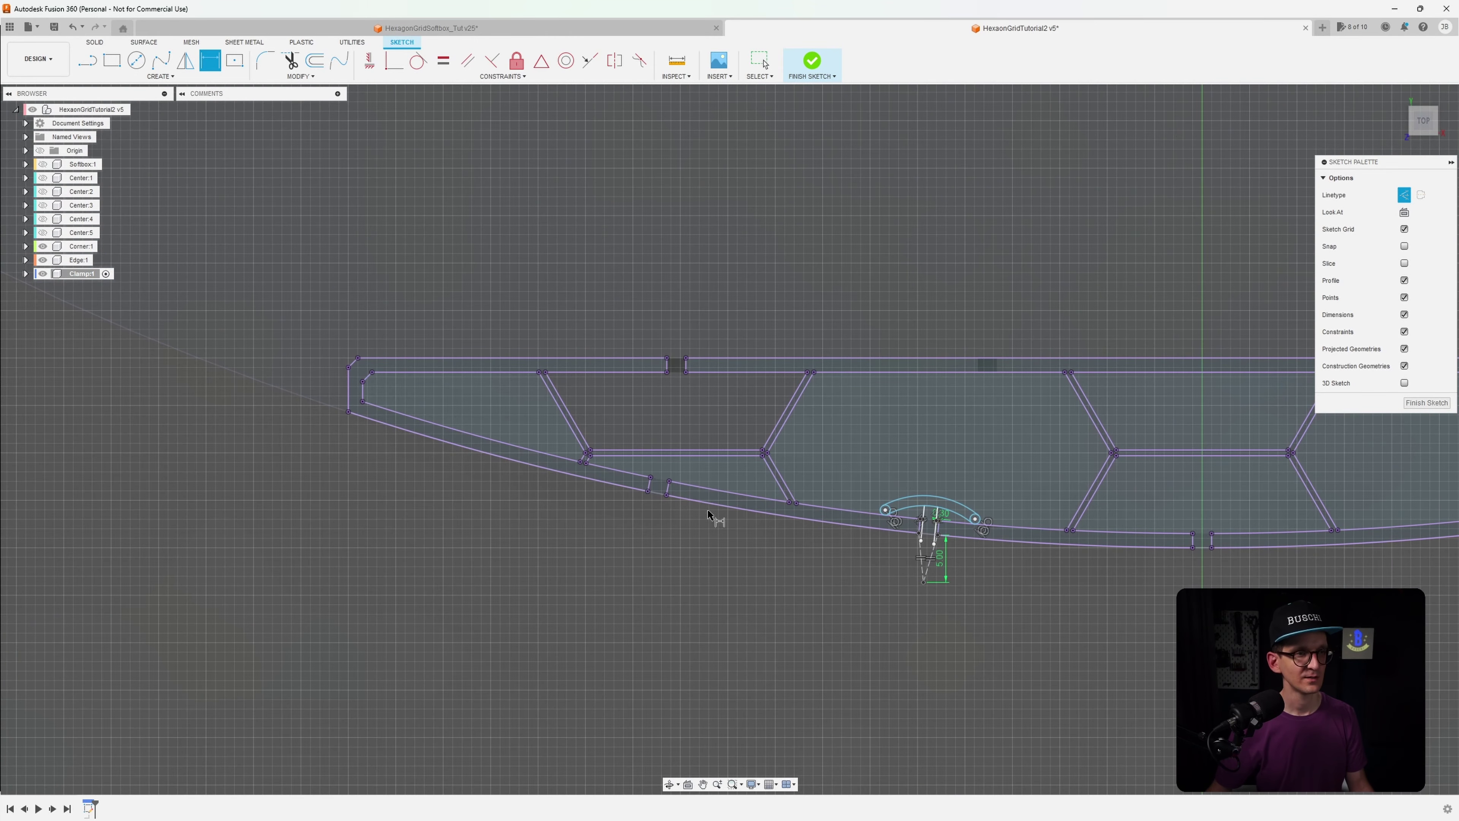
scroll(684, 483, "up", 5)
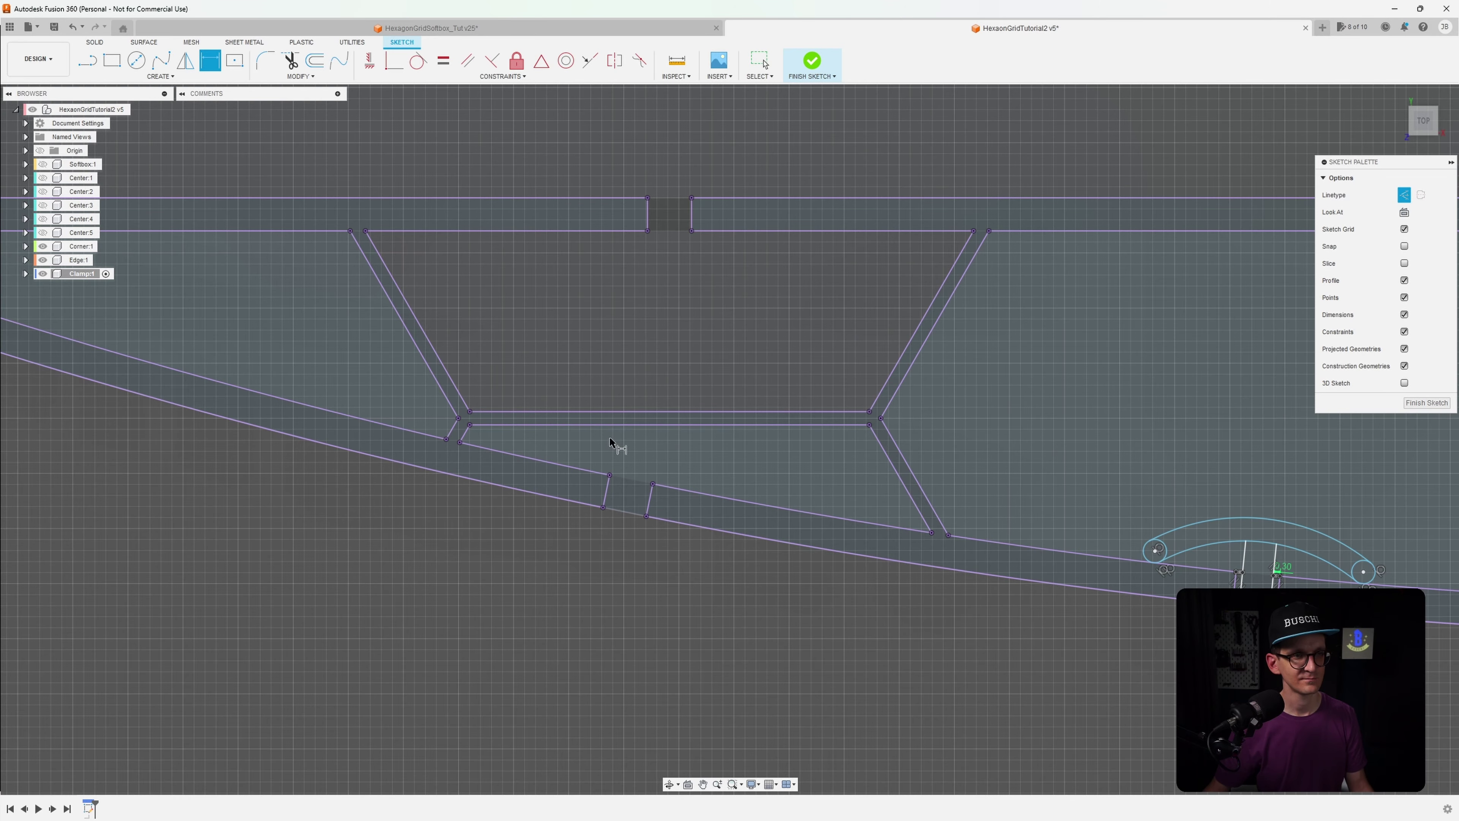
scroll(610, 442, "down", 5)
left_click_drag(448, 509, 167, 603)
key("d")
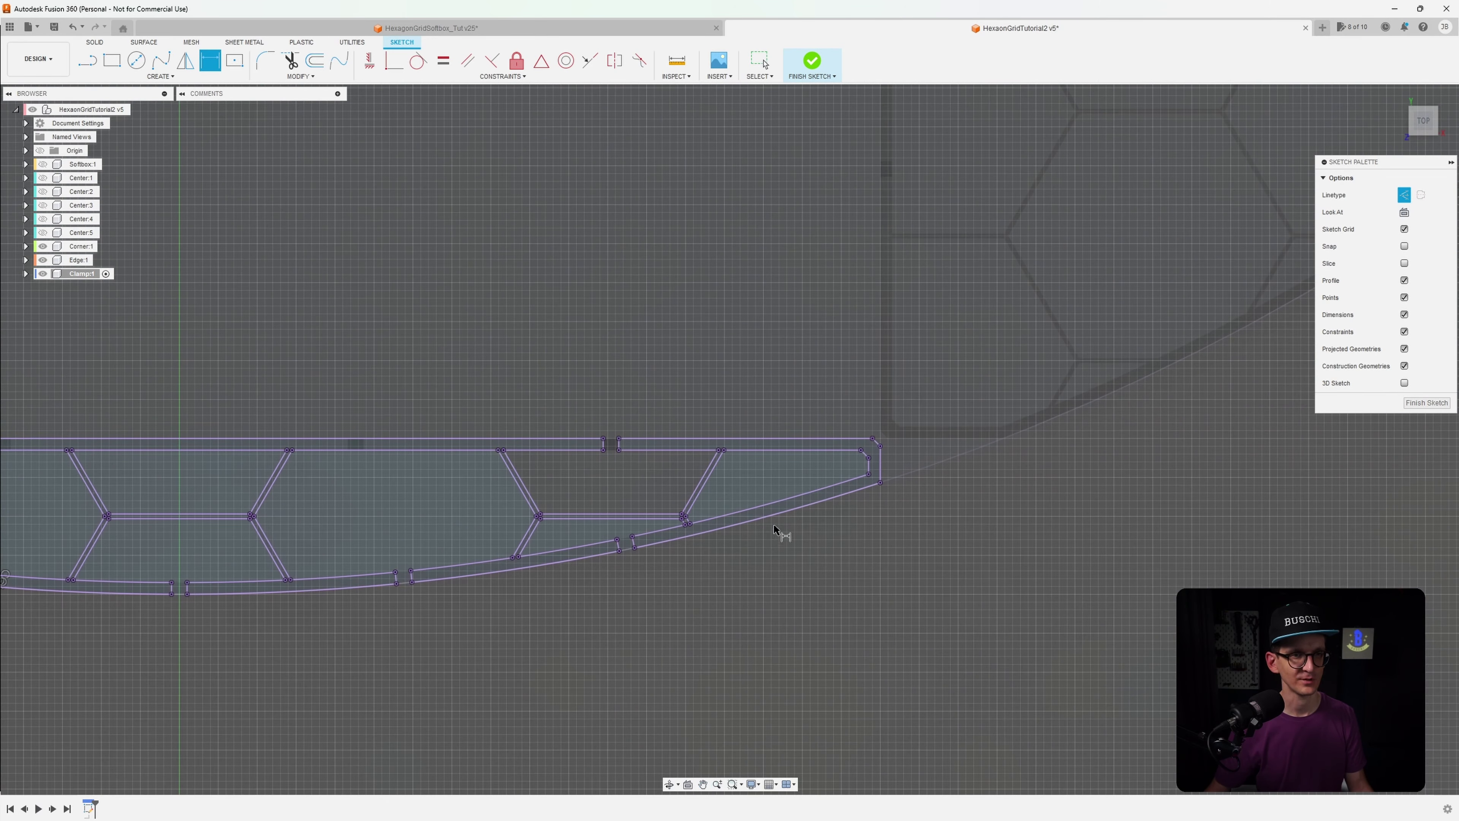
mouse_move(1060, 482)
middle_mouse_down()
mouse_move(970, 511)
mouse_move(889, 498)
middle_mouse_up()
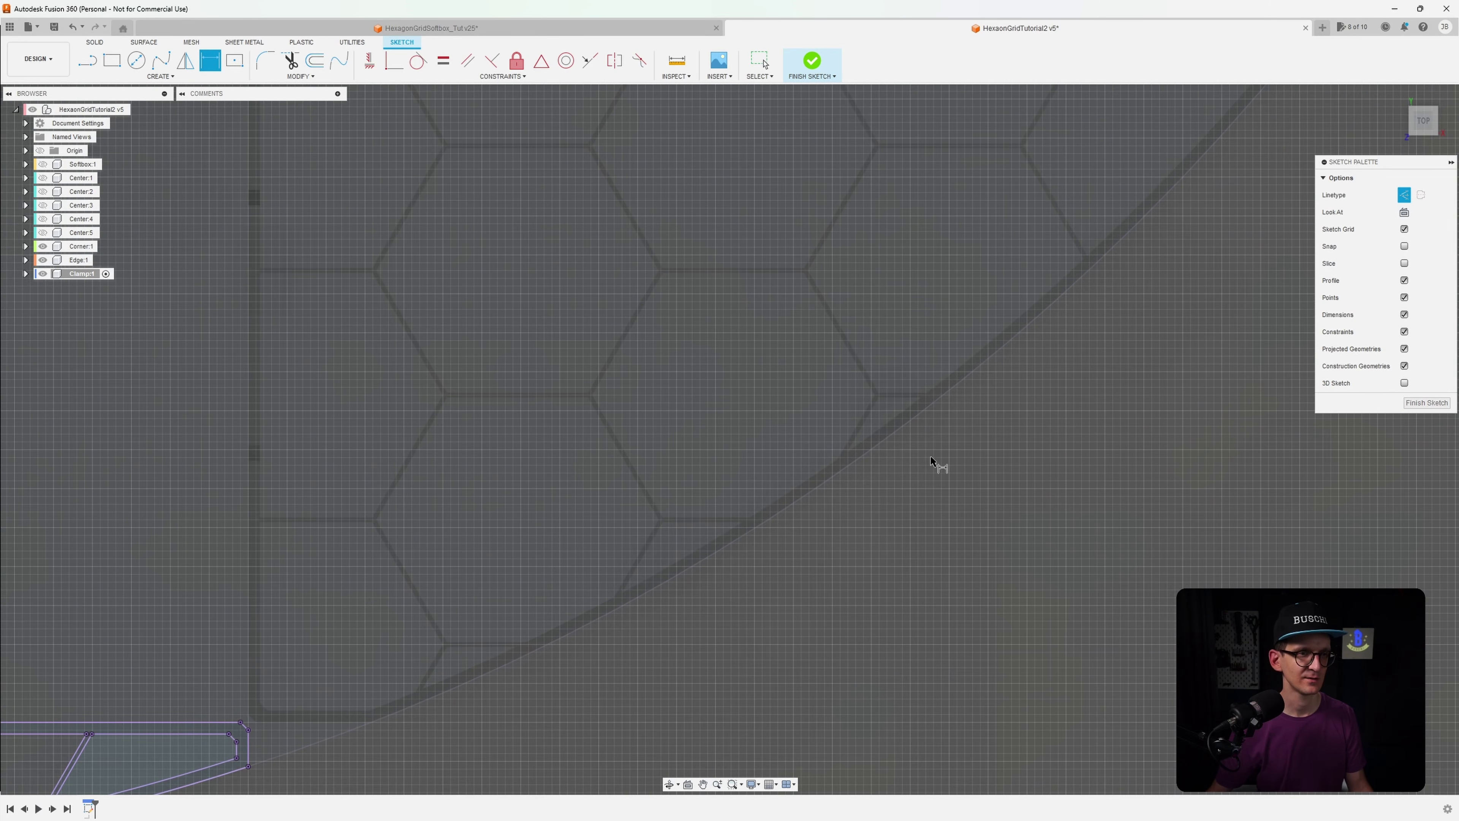
scroll(930, 459, "down", 10)
scroll(569, 500, "up", 10)
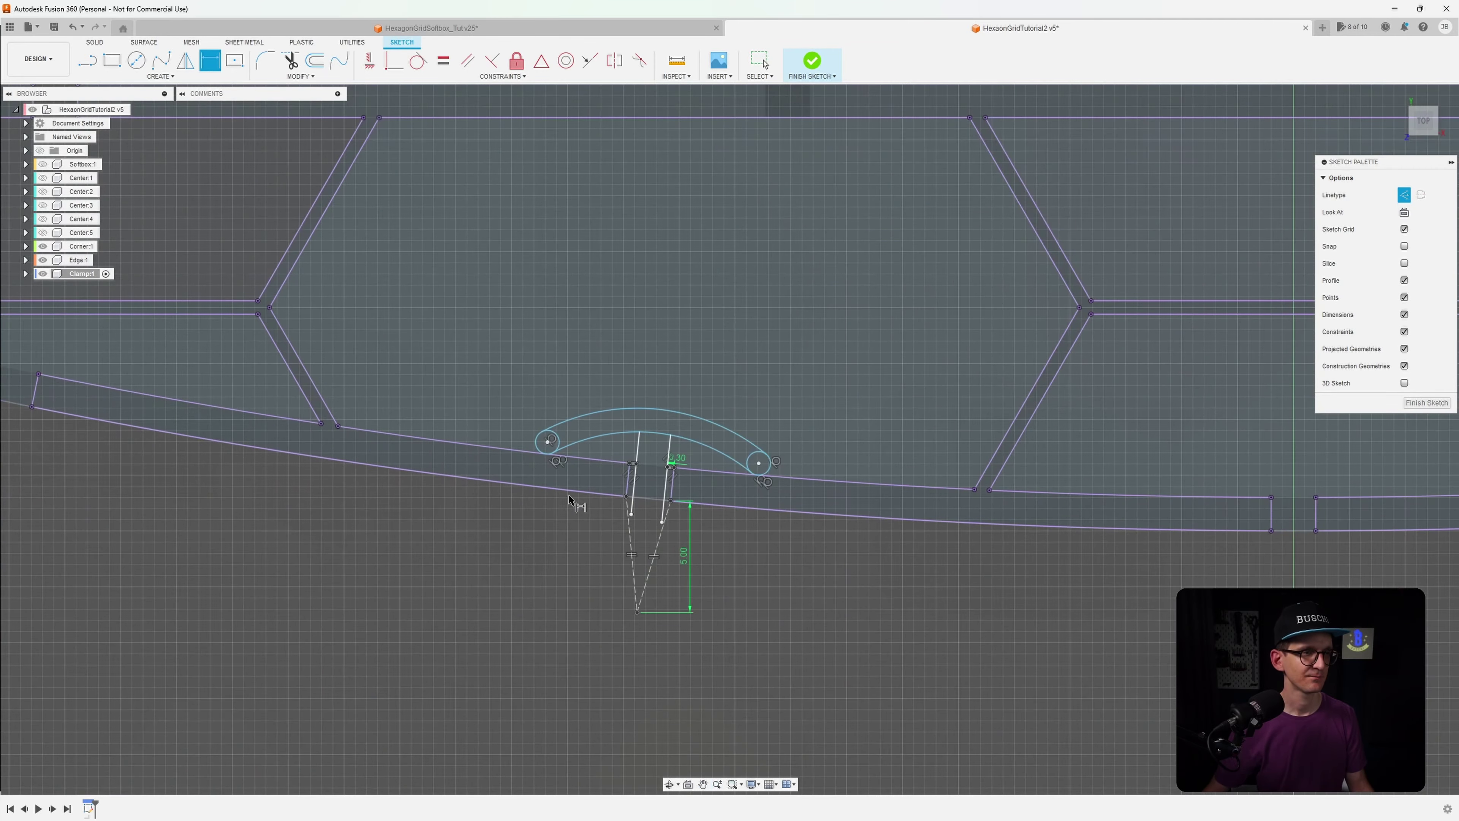
Set the vertical distance between the gap's lower right corner and the arc centre point to 4 mm
scroll(632, 529, "up", 5)
left_click(723, 615)
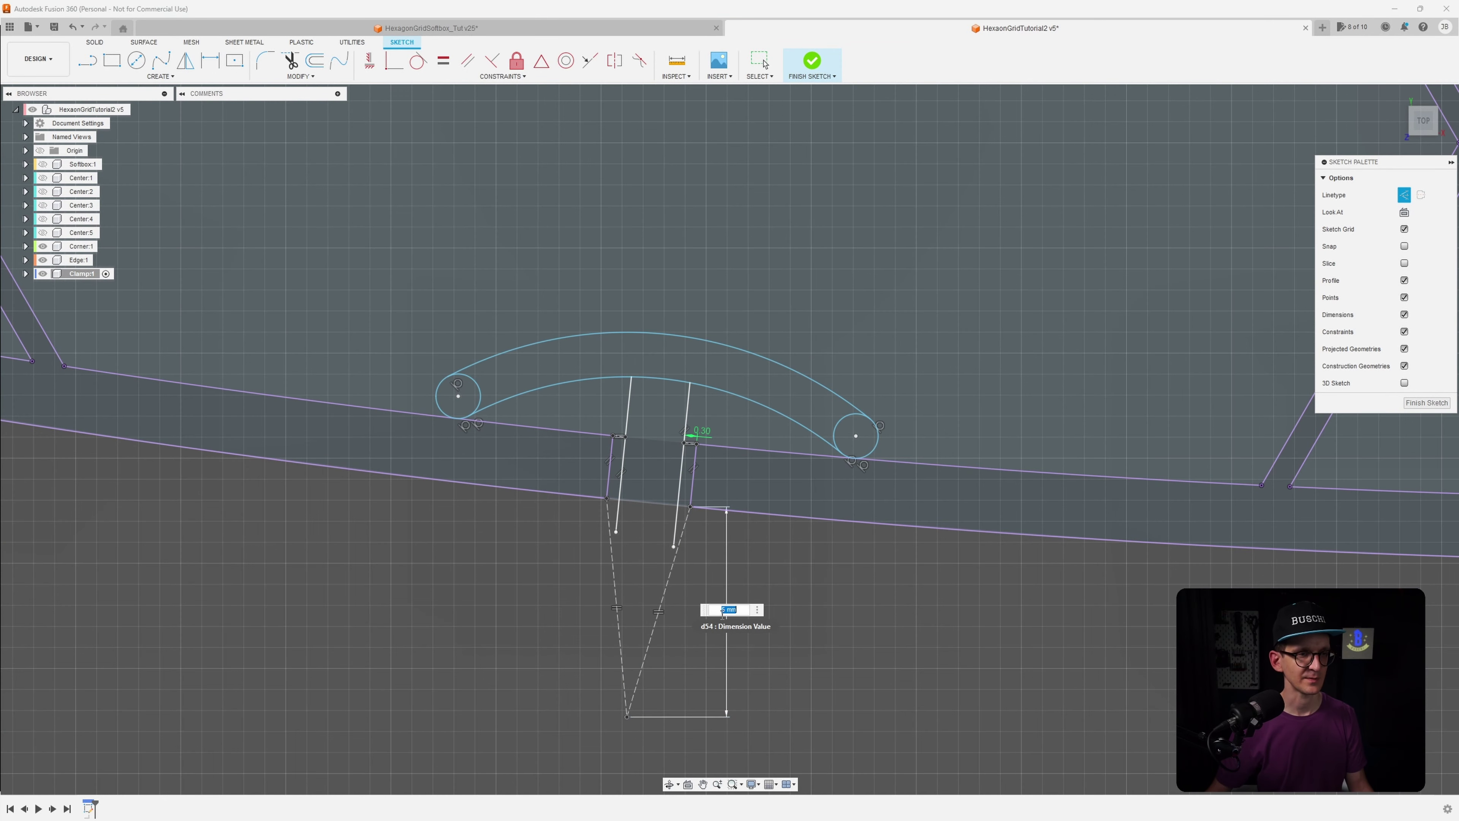
type("4")
key("Return")
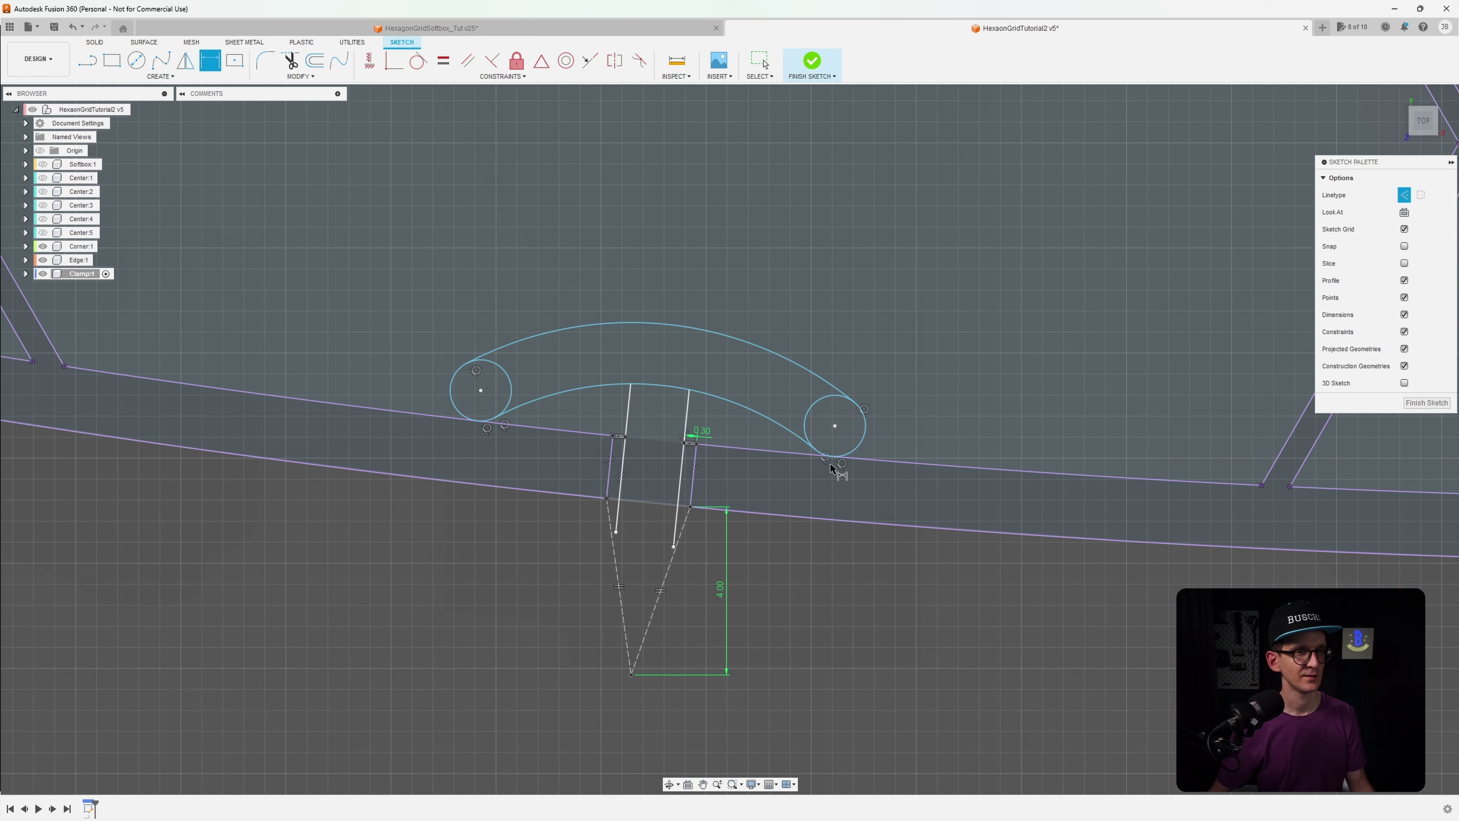
Dimension the right circle's diameter as 1.5 mm and pull the left circle's centre slightly inward along the wall
left_click(867, 428)
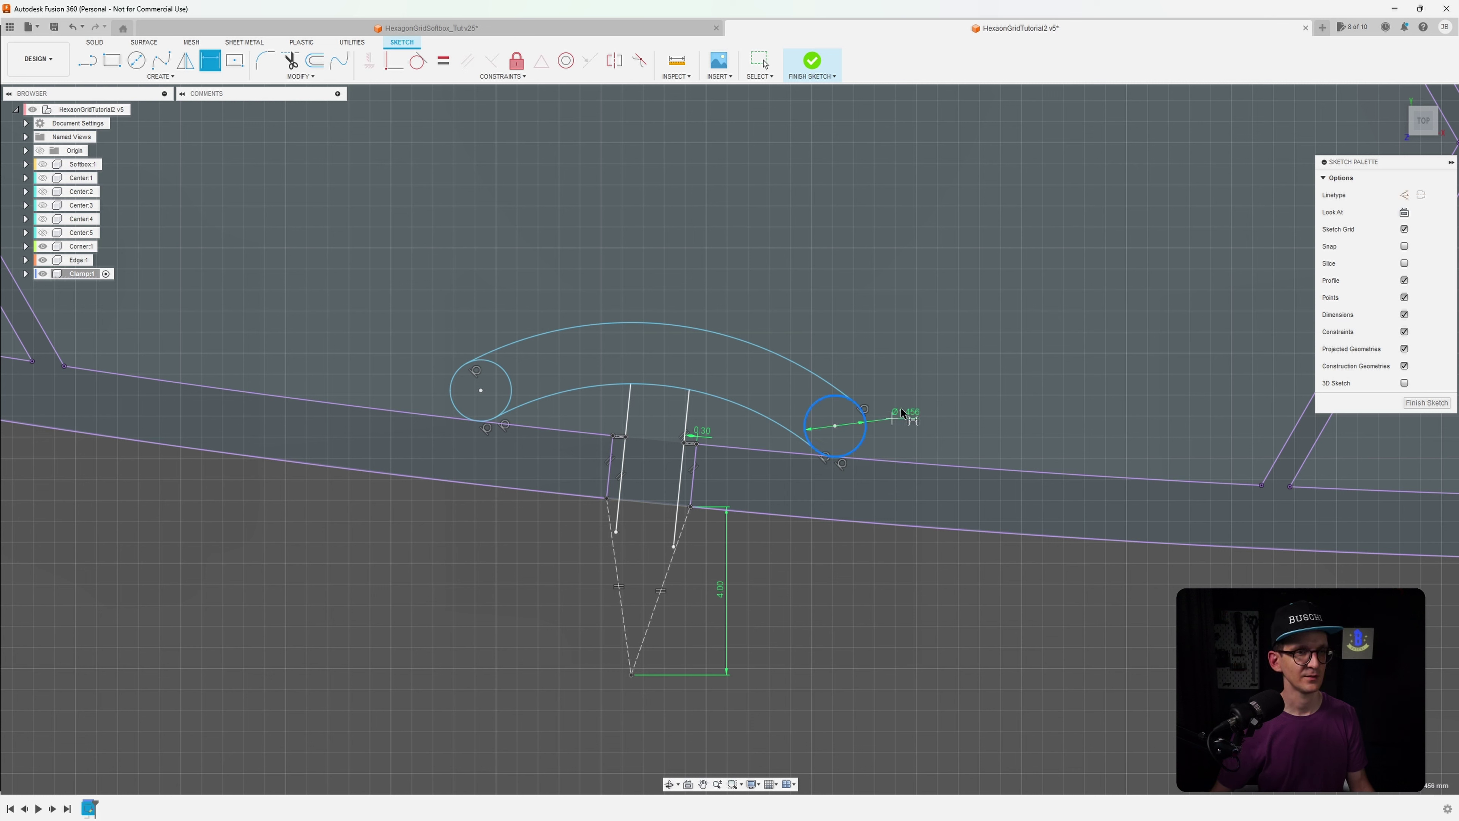
left_click(911, 382)
type("1")
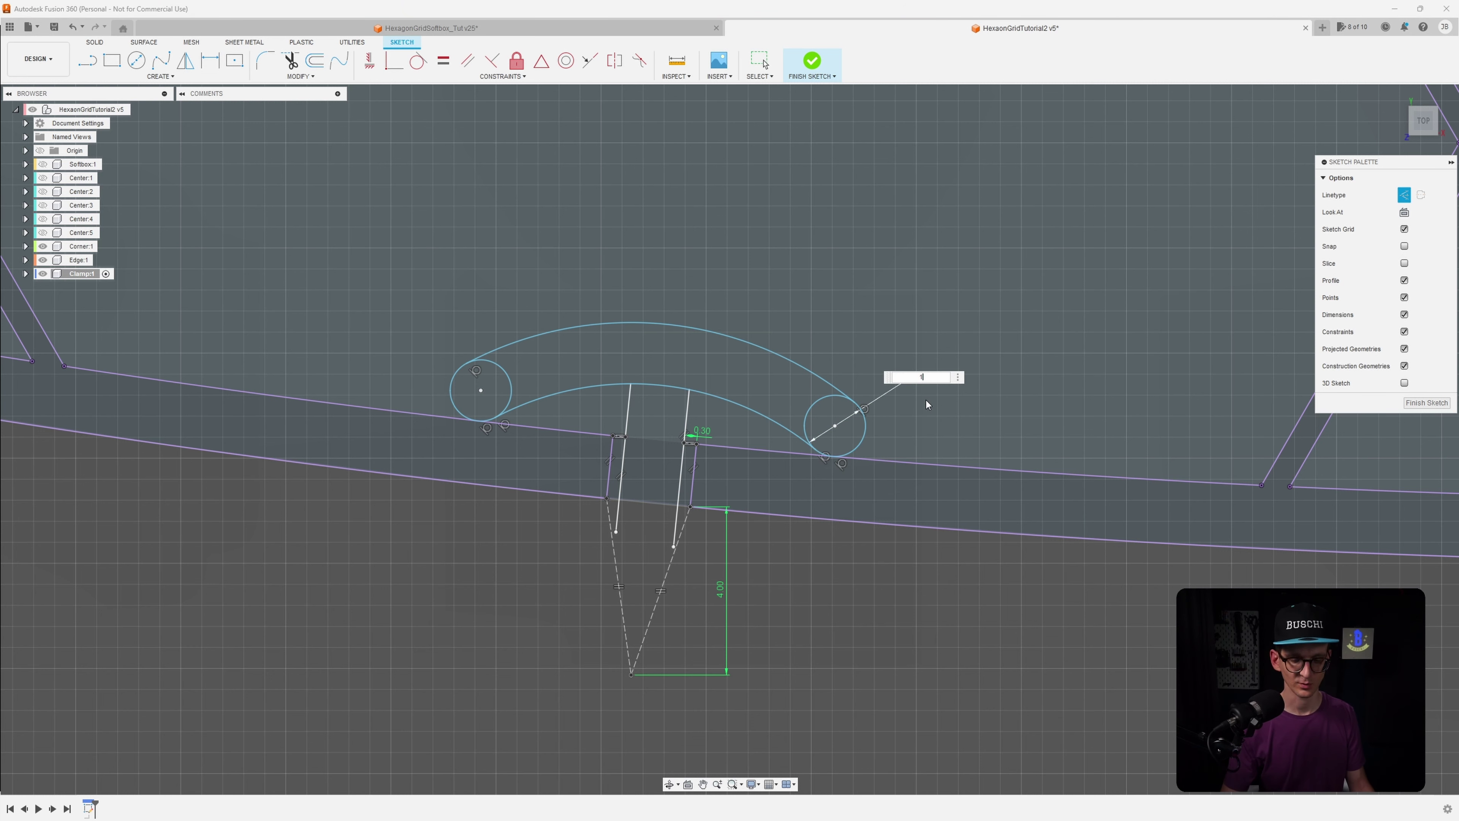
type(".5")
key("Return")
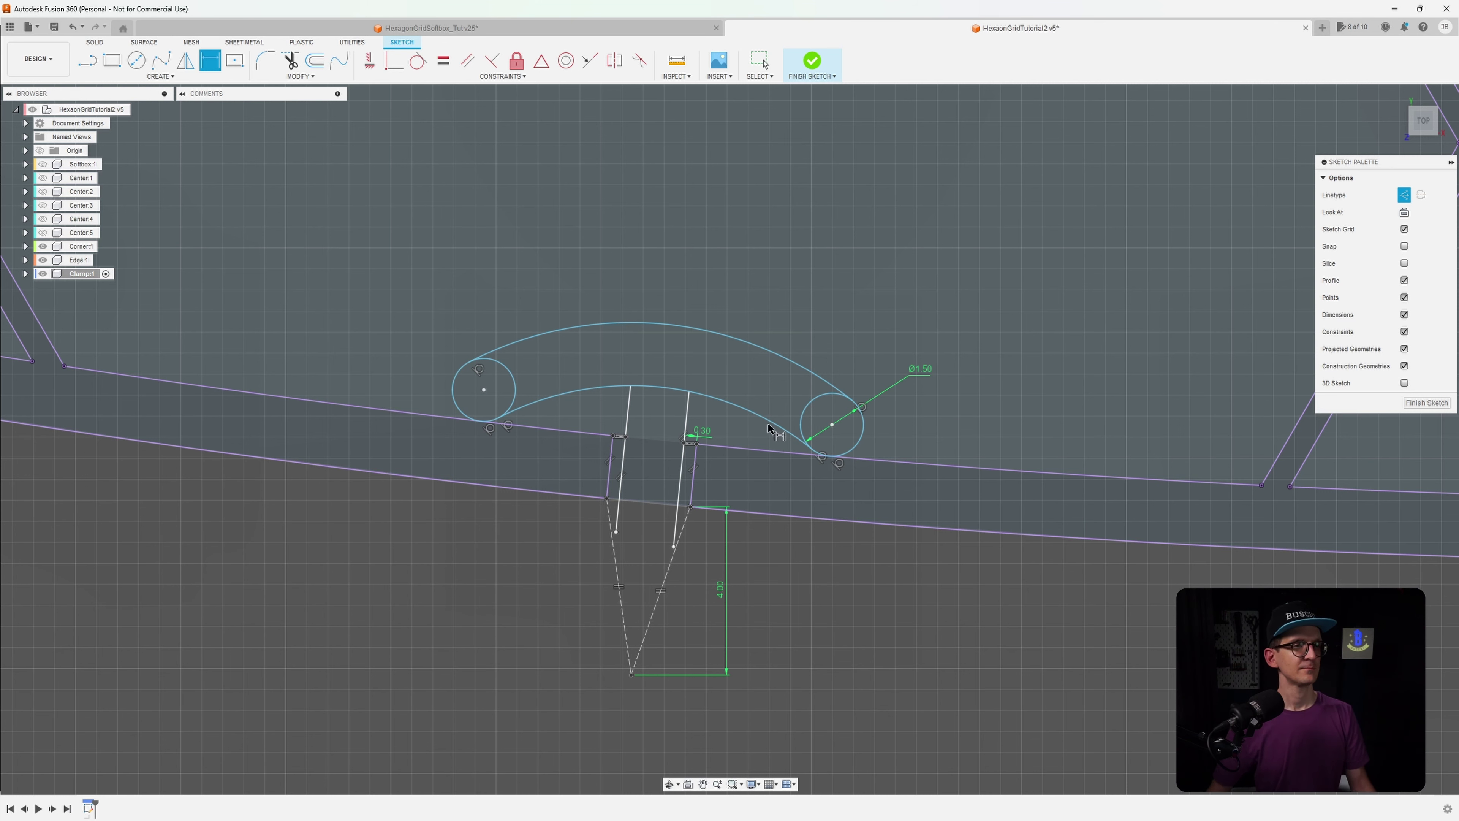
key("Escape")
mouse_move(488, 390)
left_mouse_down()
mouse_move(483, 359)
mouse_move(471, 367)
mouse_move(526, 371)
mouse_move(505, 376)
left_mouse_up()
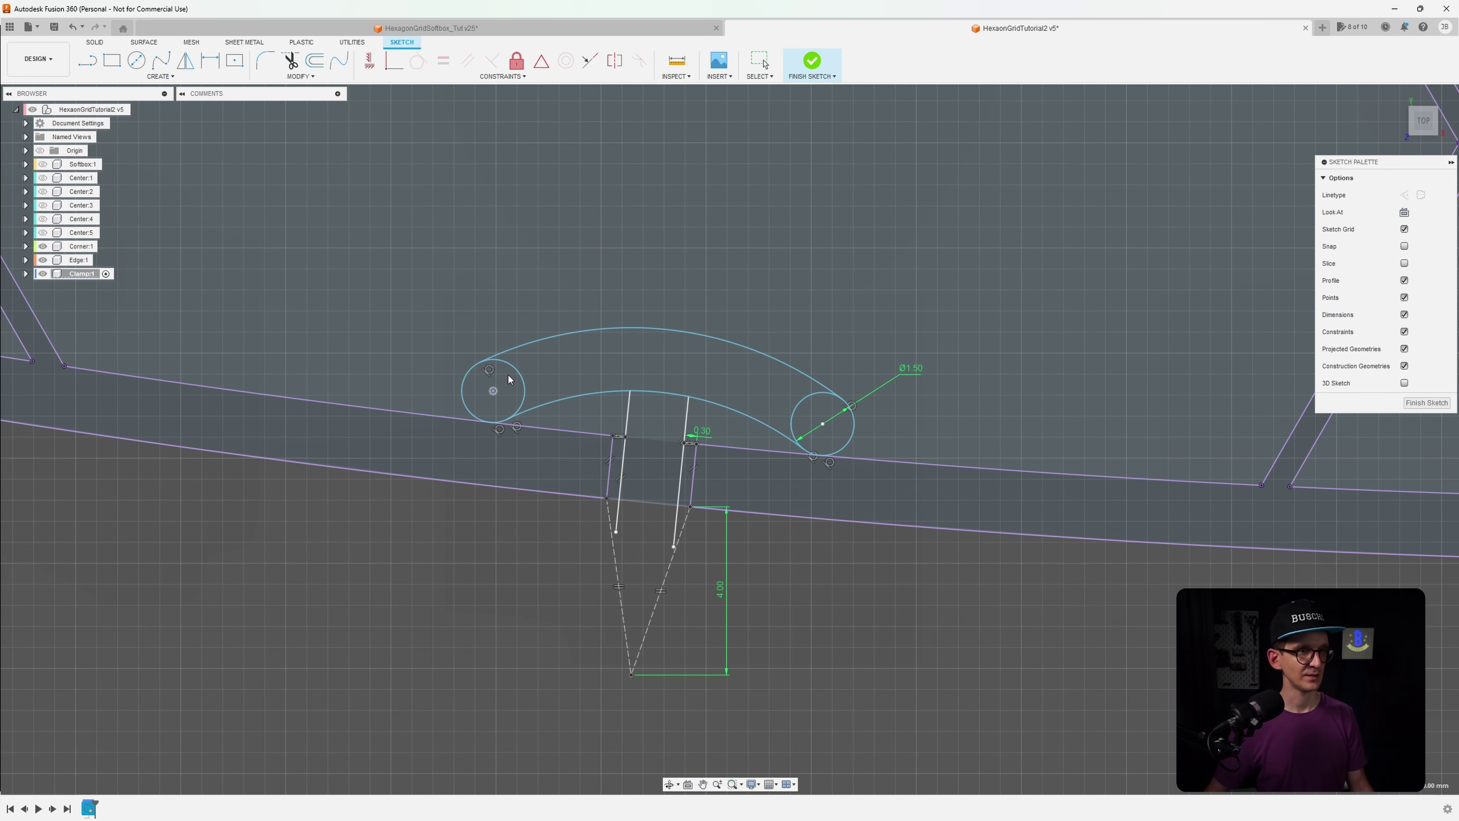
key("d")
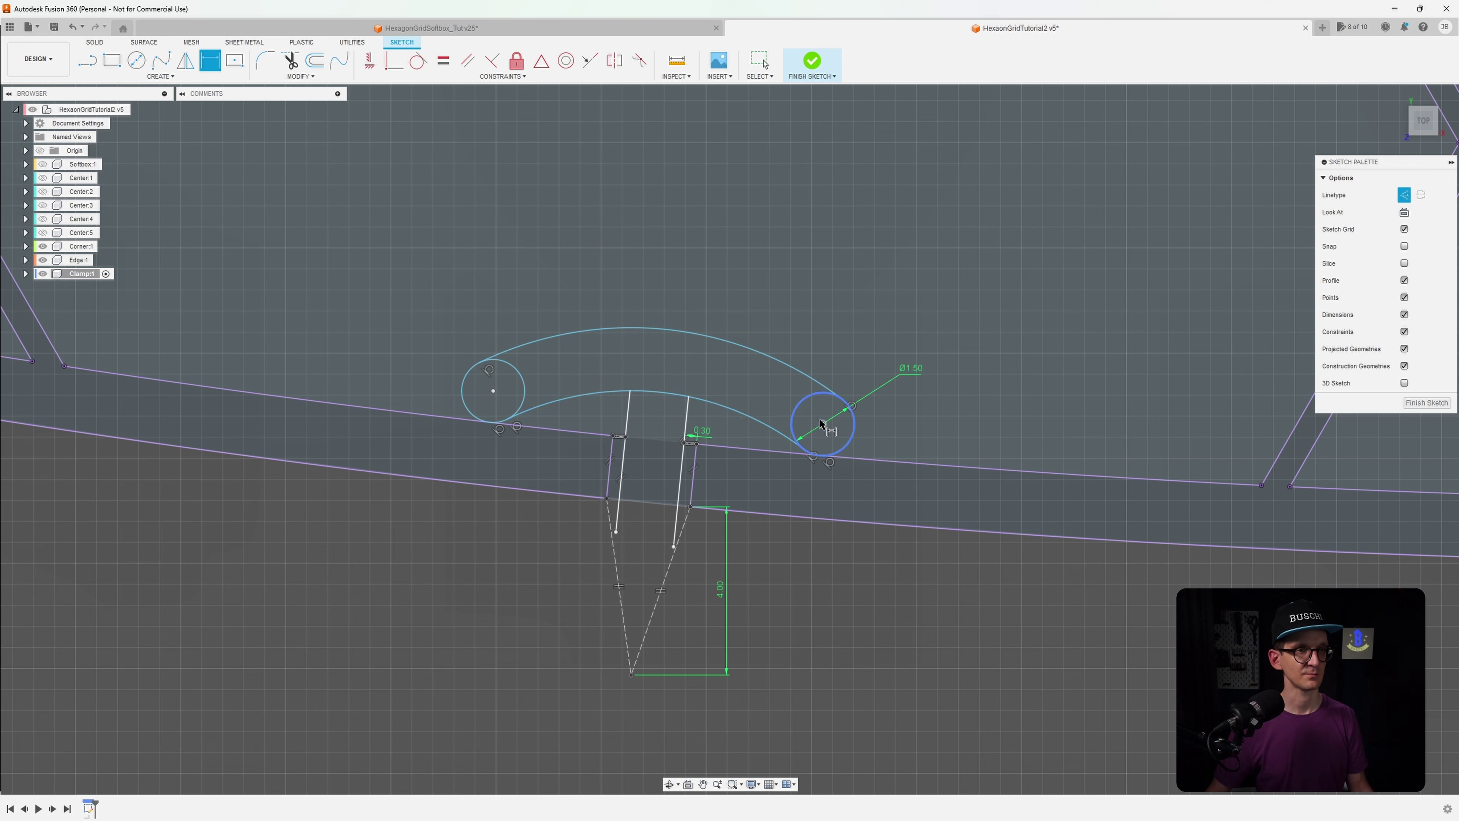
left_click(492, 391)
left_click(580, 278)
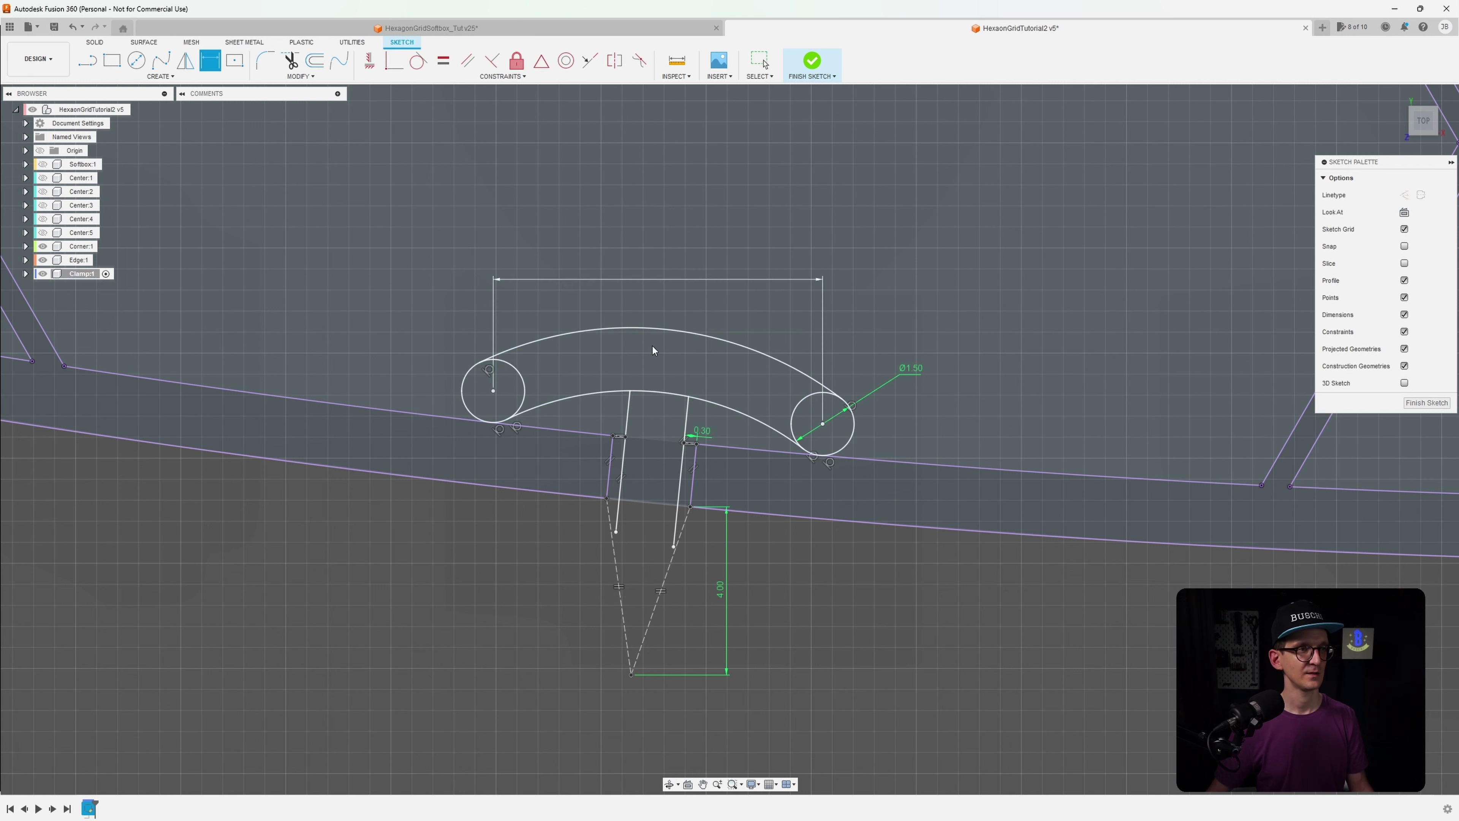
key("Escape")
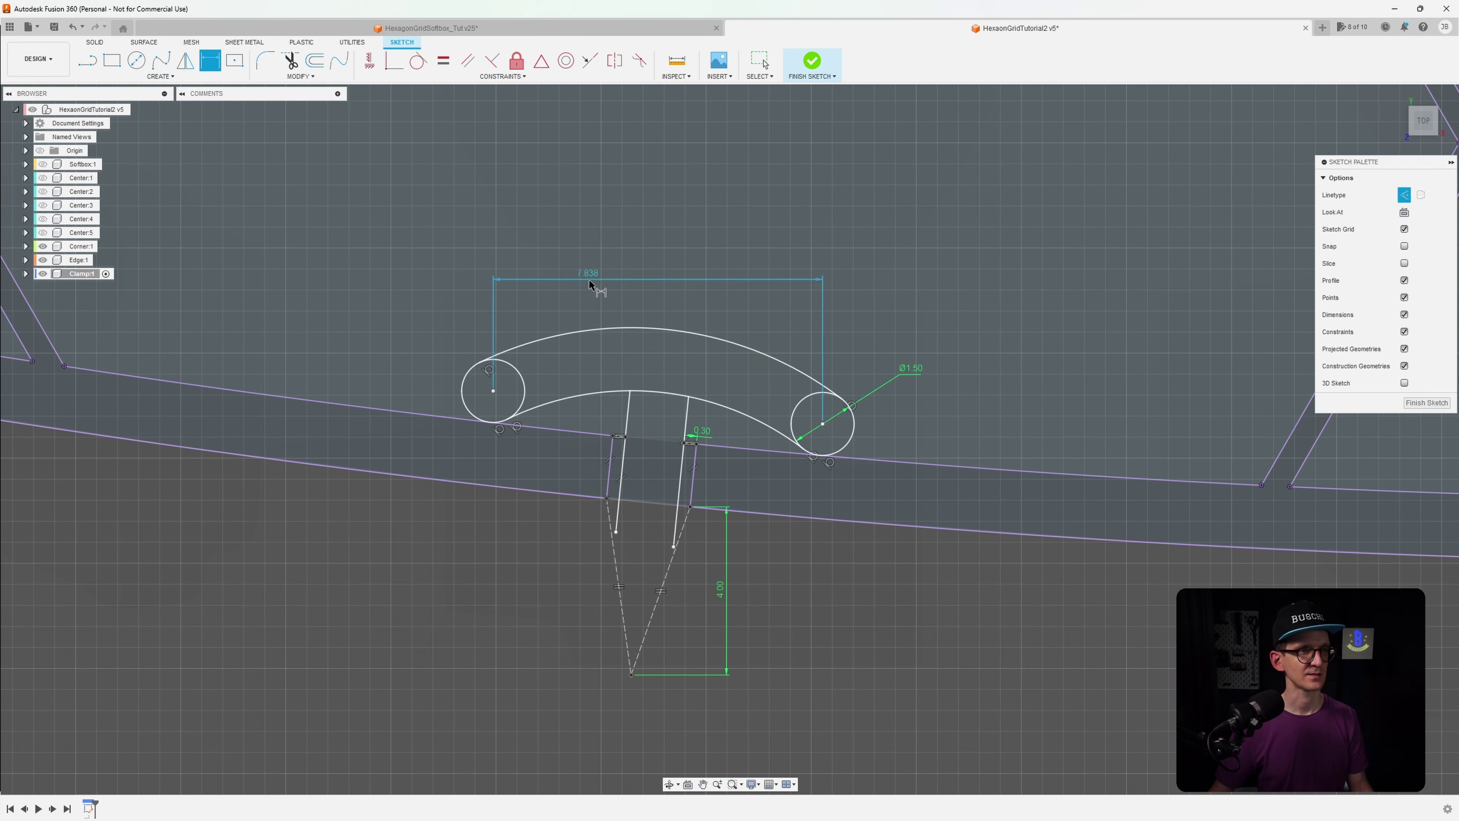
Add an aligned dimension of 8 mm between the centres of the two end circles
left_click(494, 395)
left_click(823, 425)
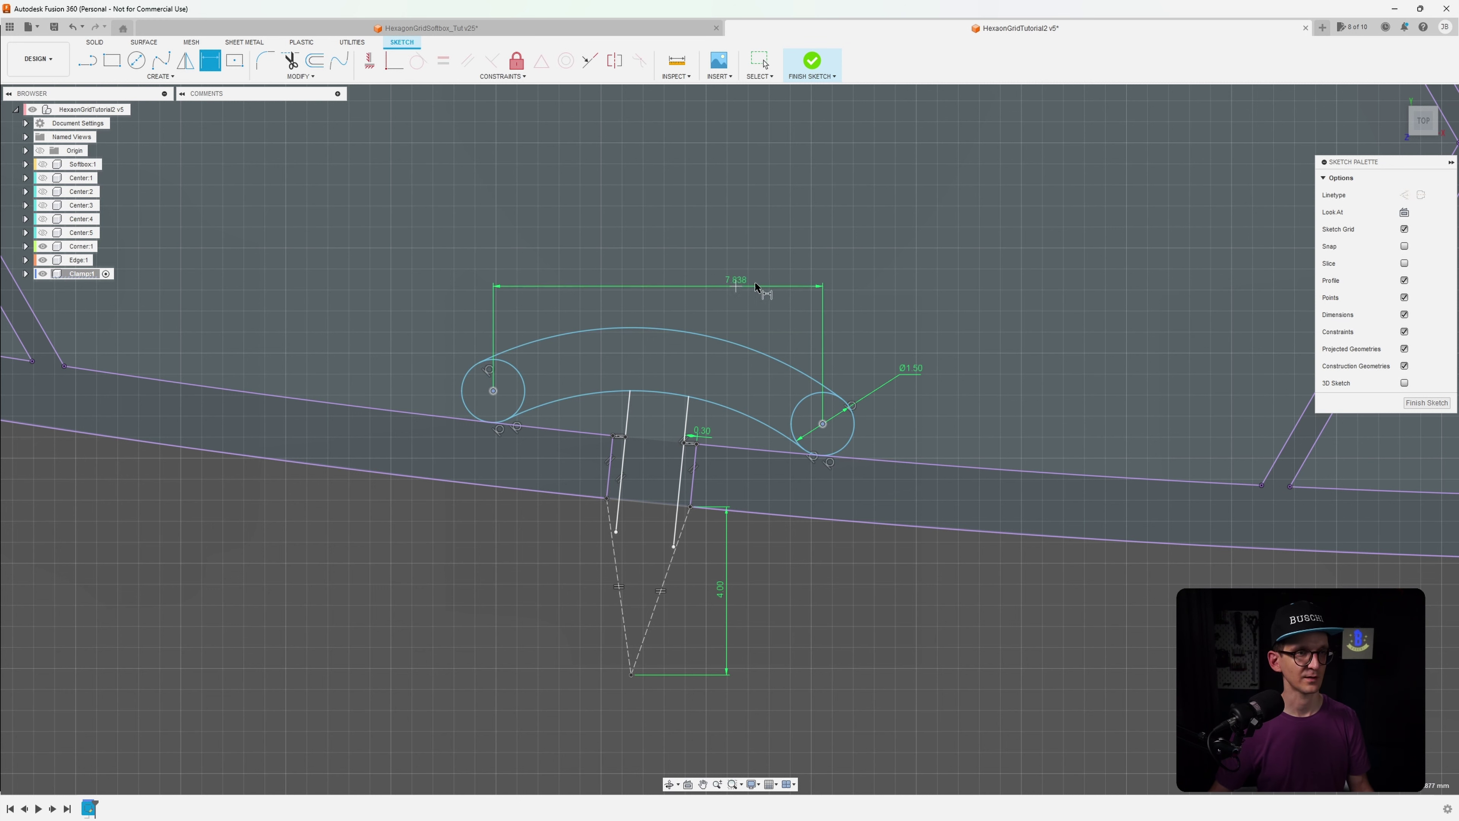
left_click(912, 257)
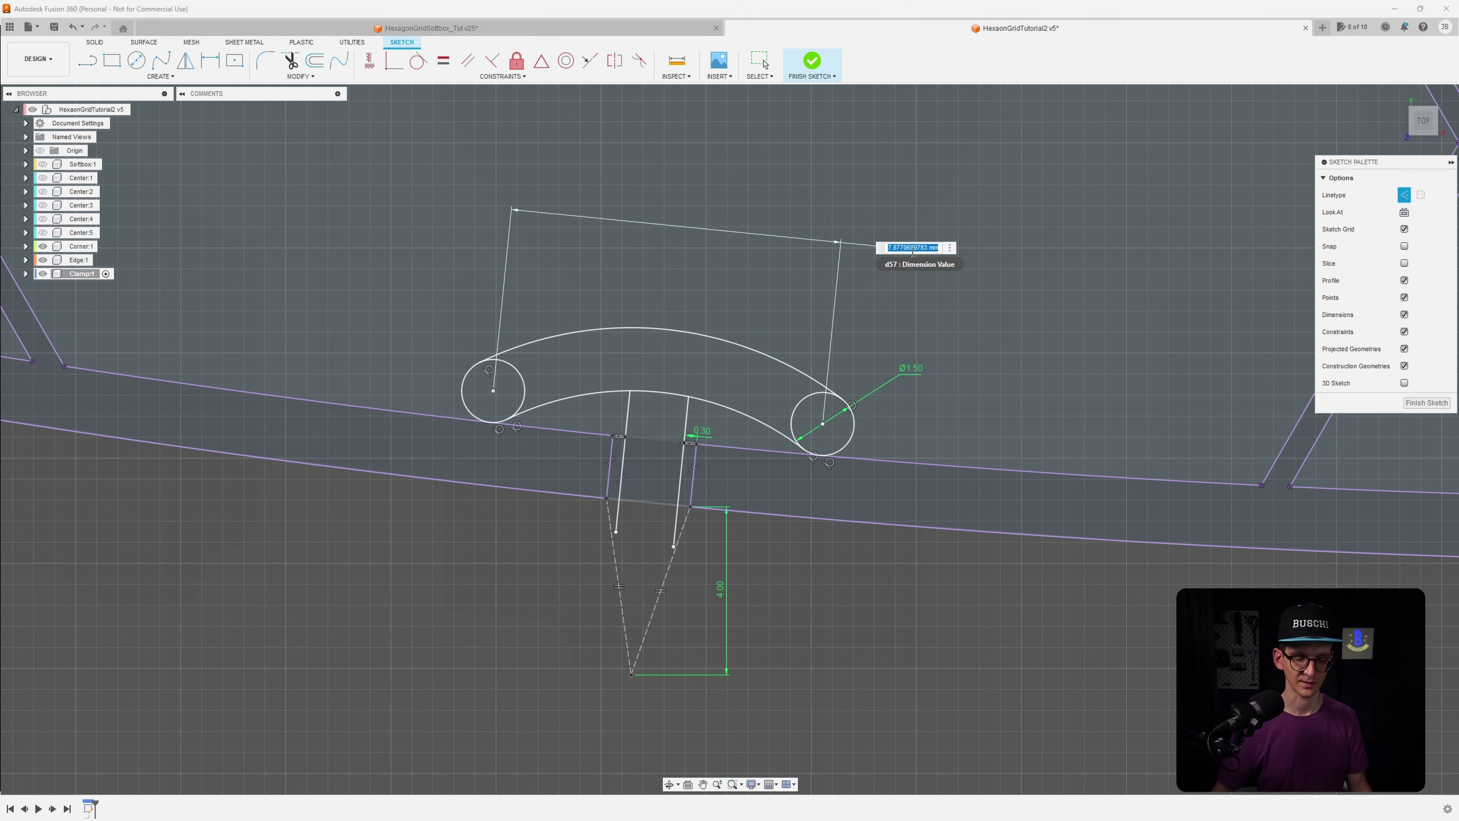
type("8")
key("Return")
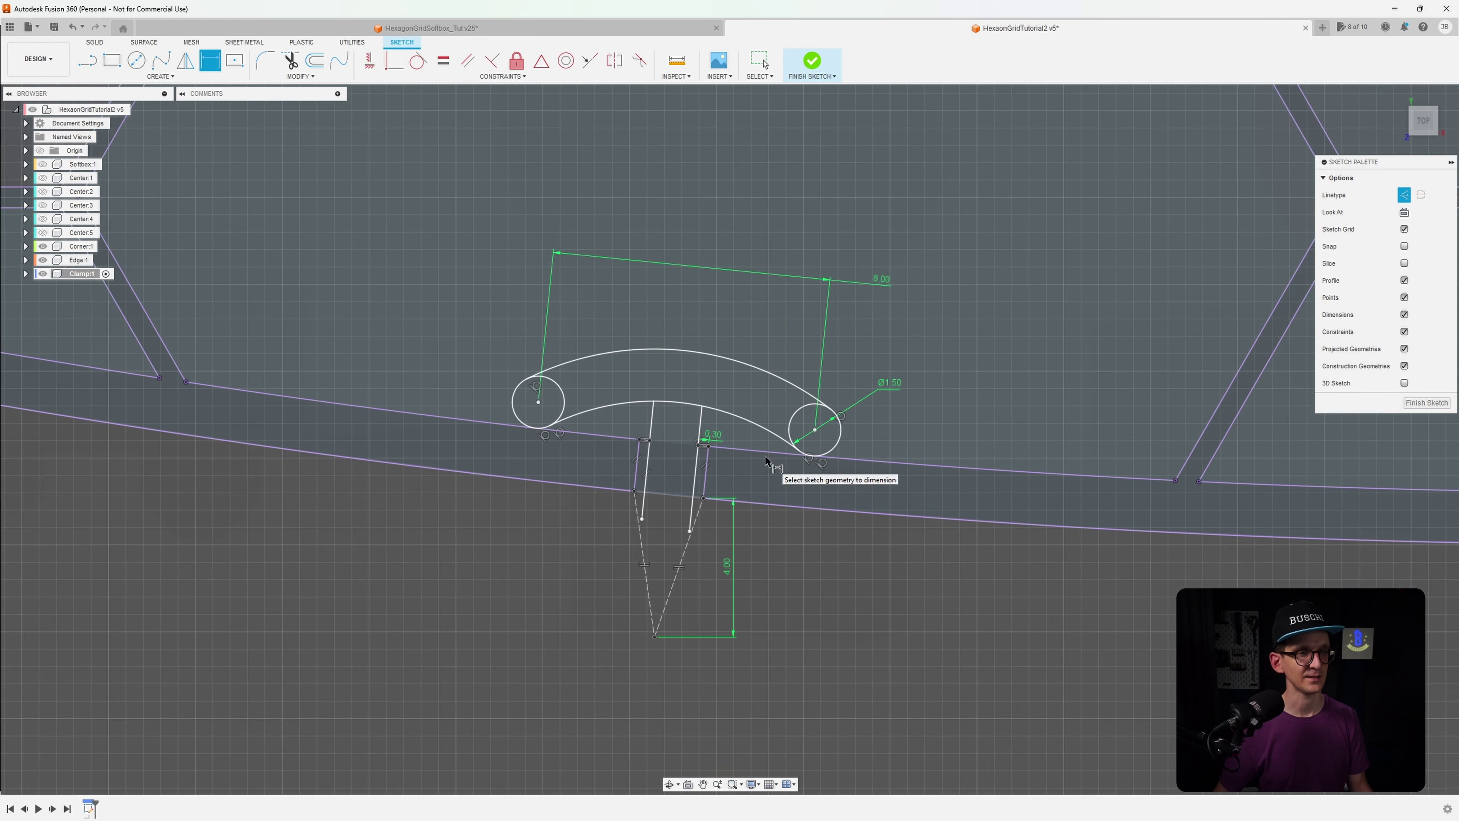
Undo the last dimension value and set the distance between the circle centres to 8 mm again
scroll(773, 457, "down", 2)
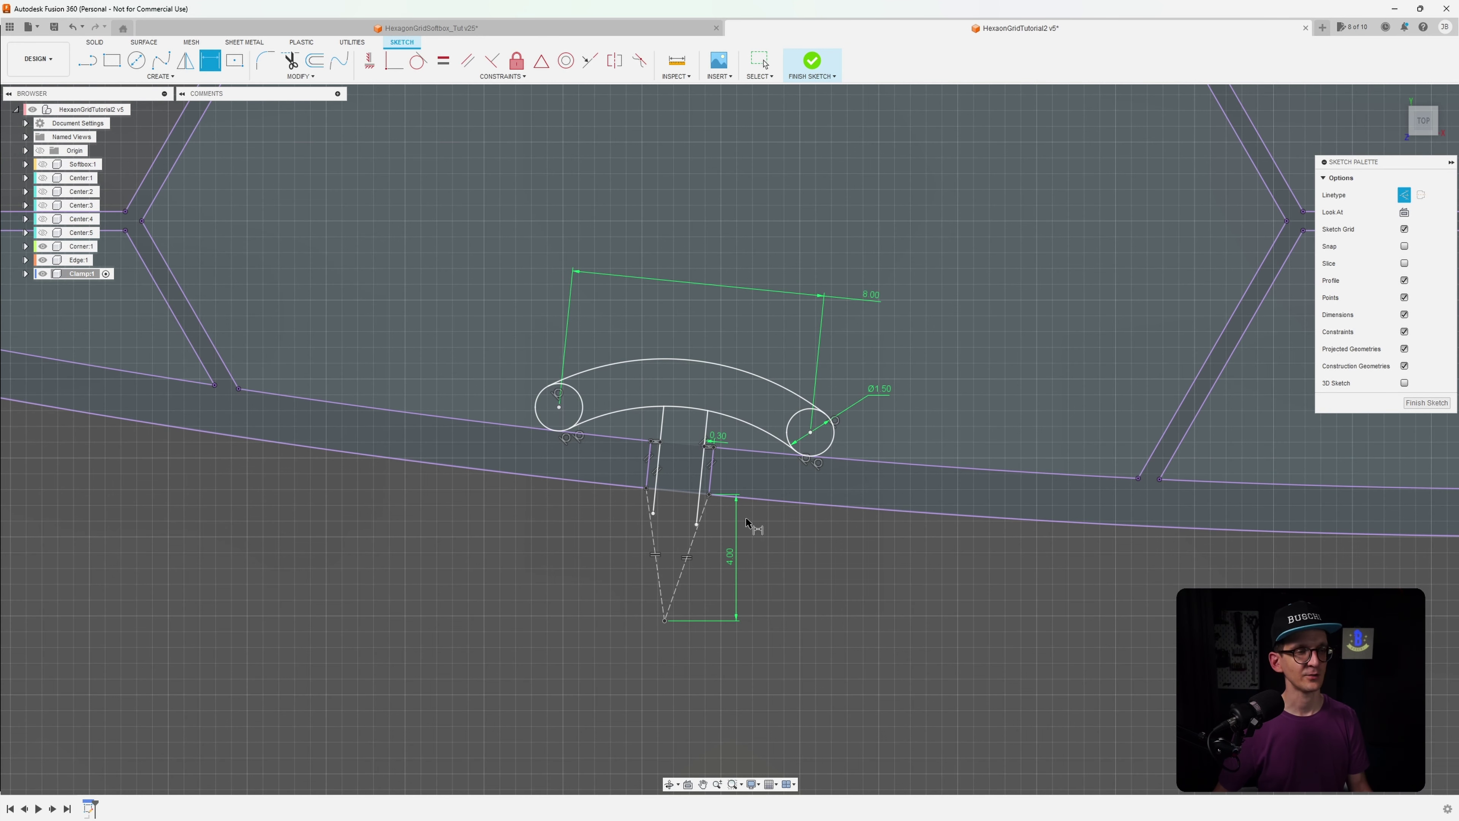
key("ctrl+z")
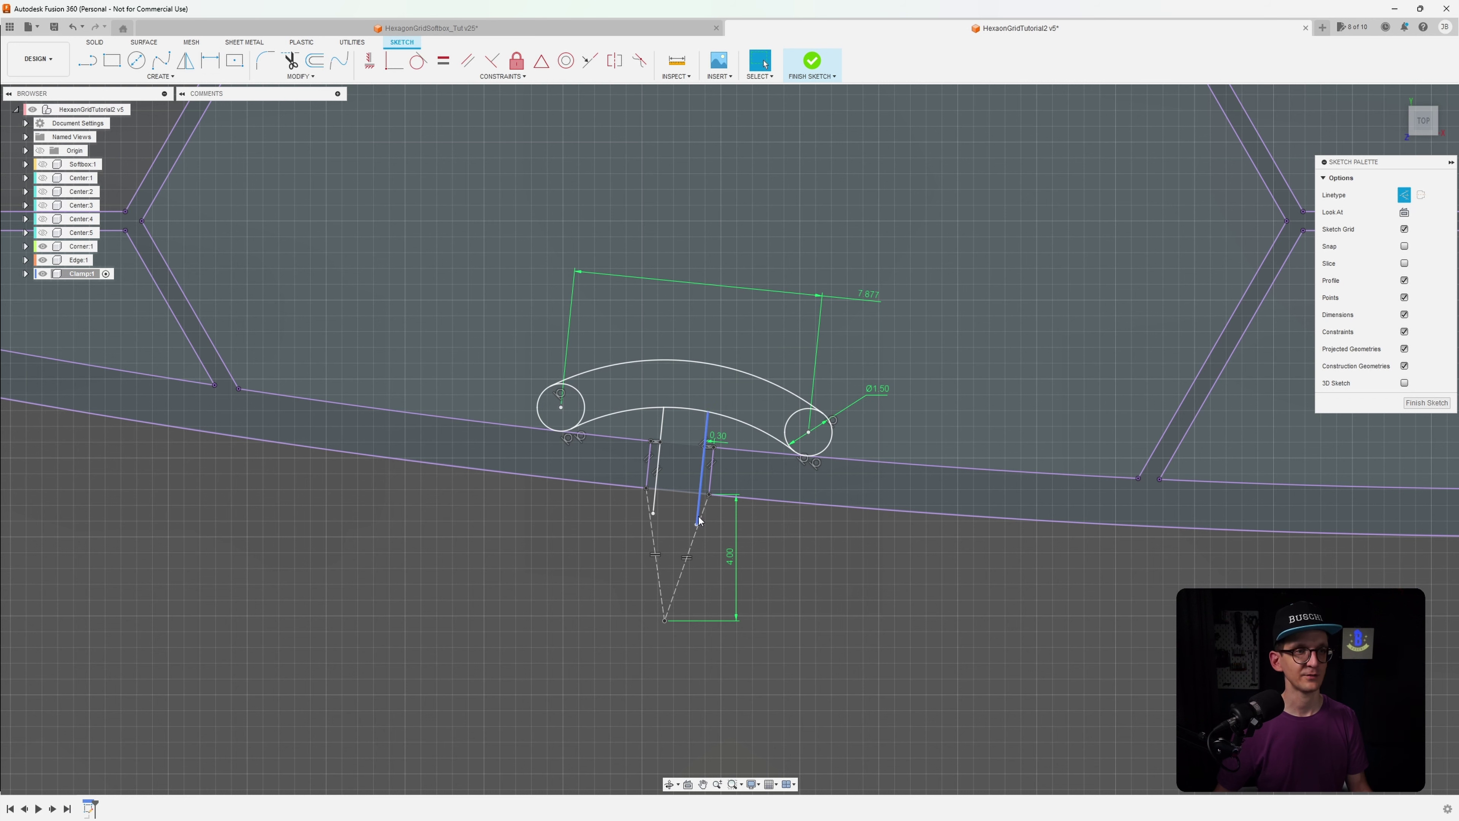
double_click(867, 294)
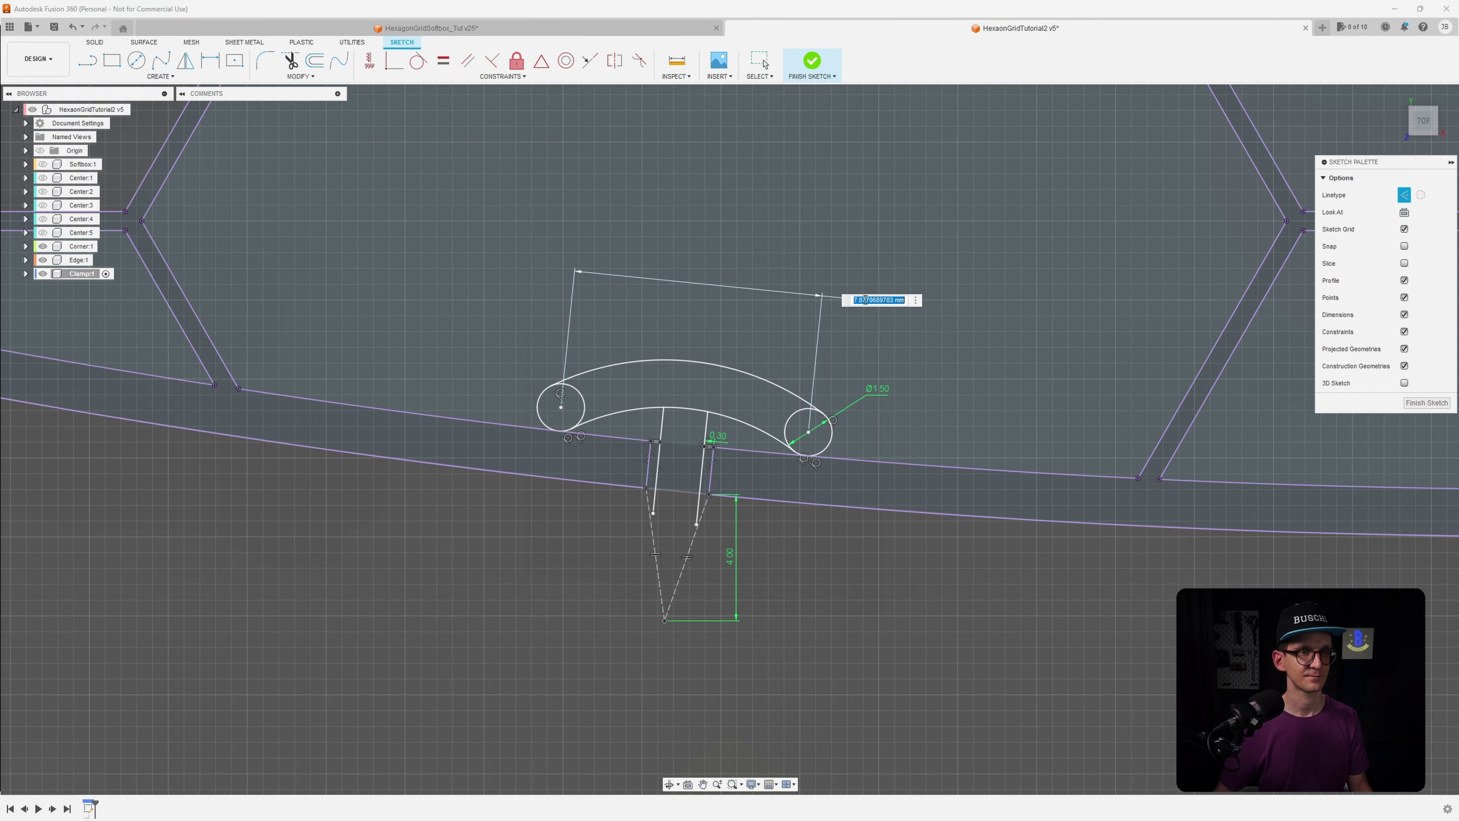
type("8")
key("Return")
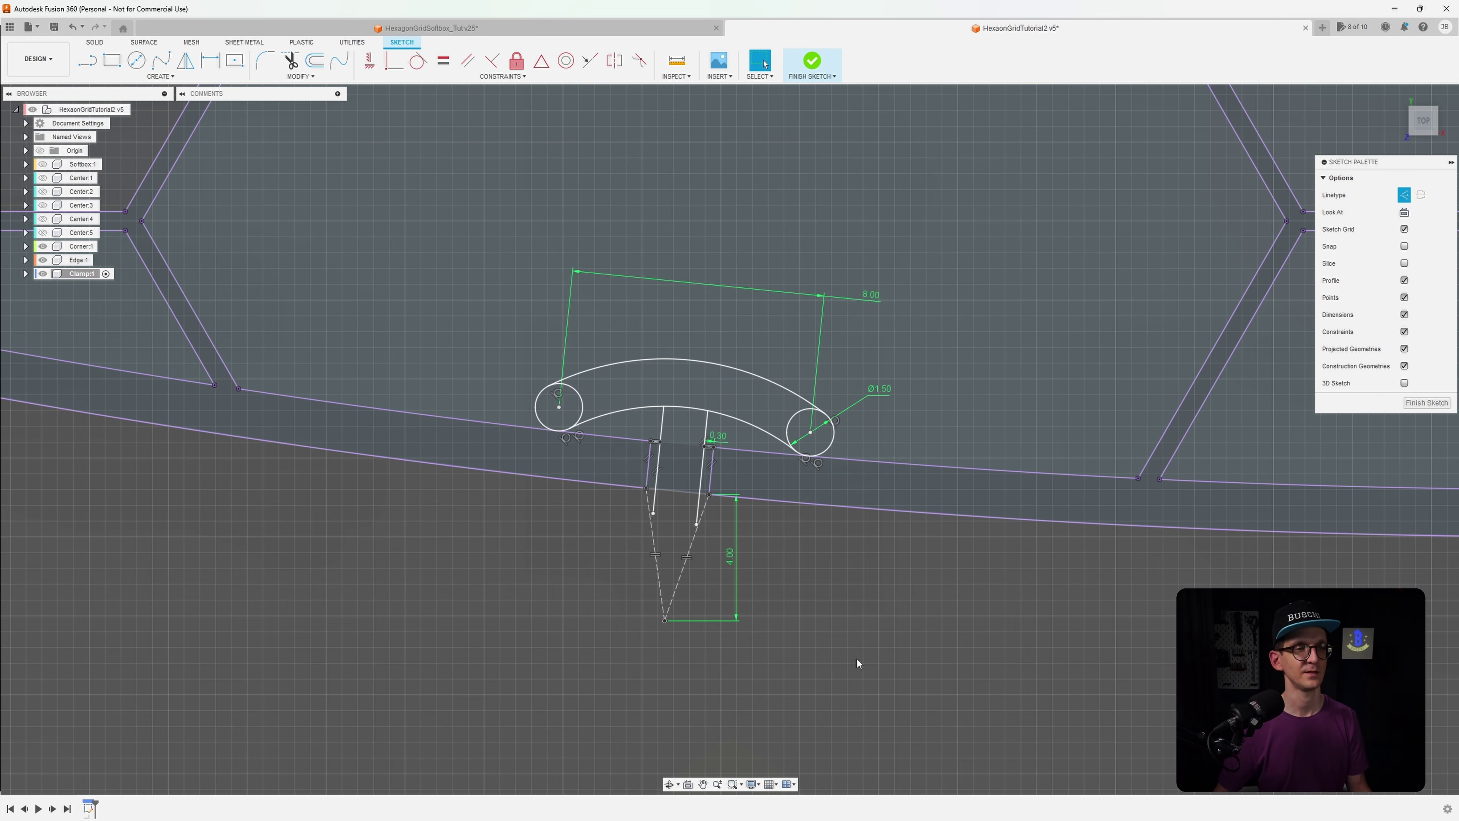
Add a driven dimension for the spacing between the two parallel stem lines running through the gap
scroll(794, 561, "up", 2)
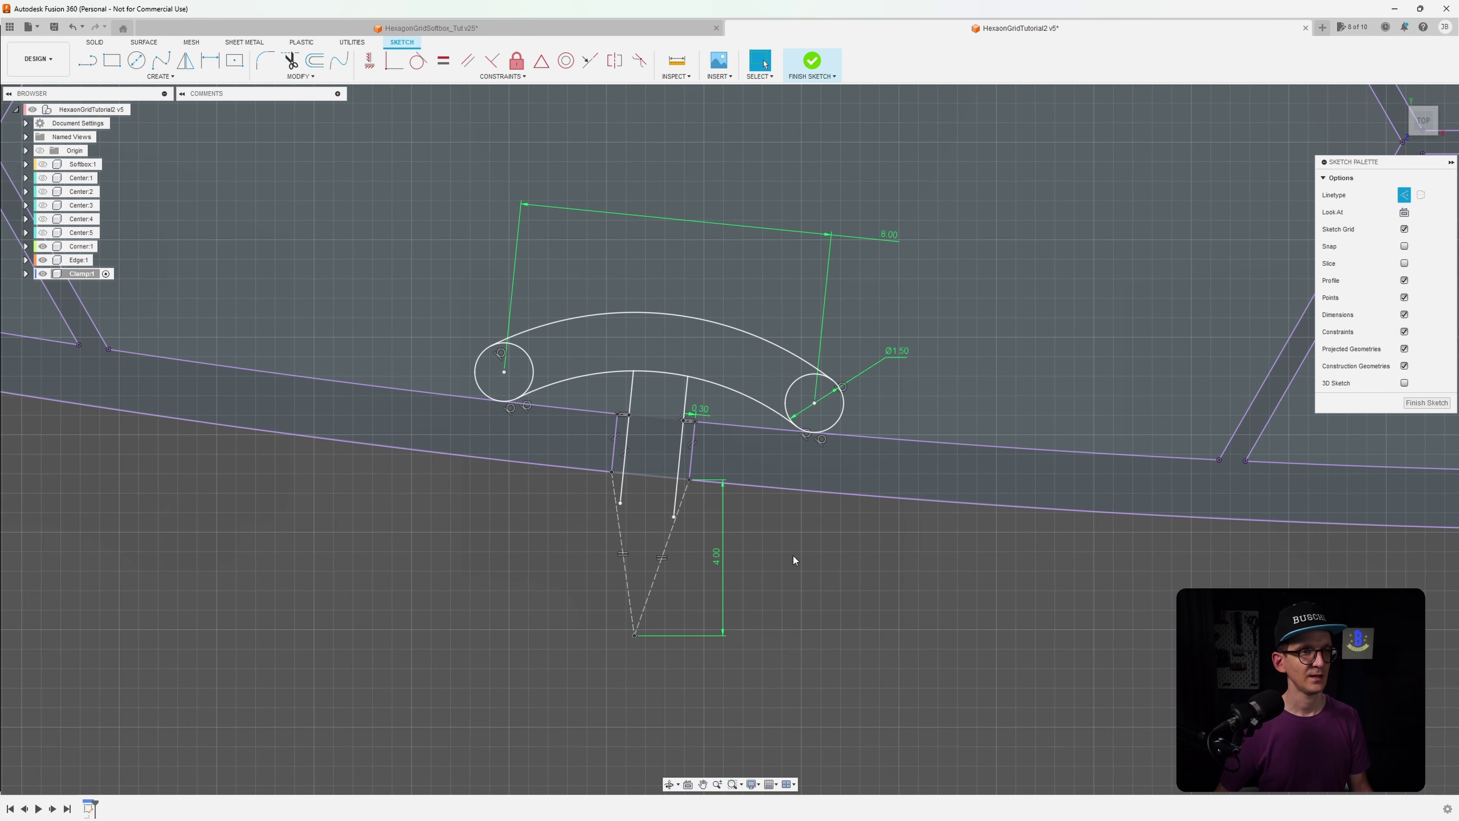
key("d")
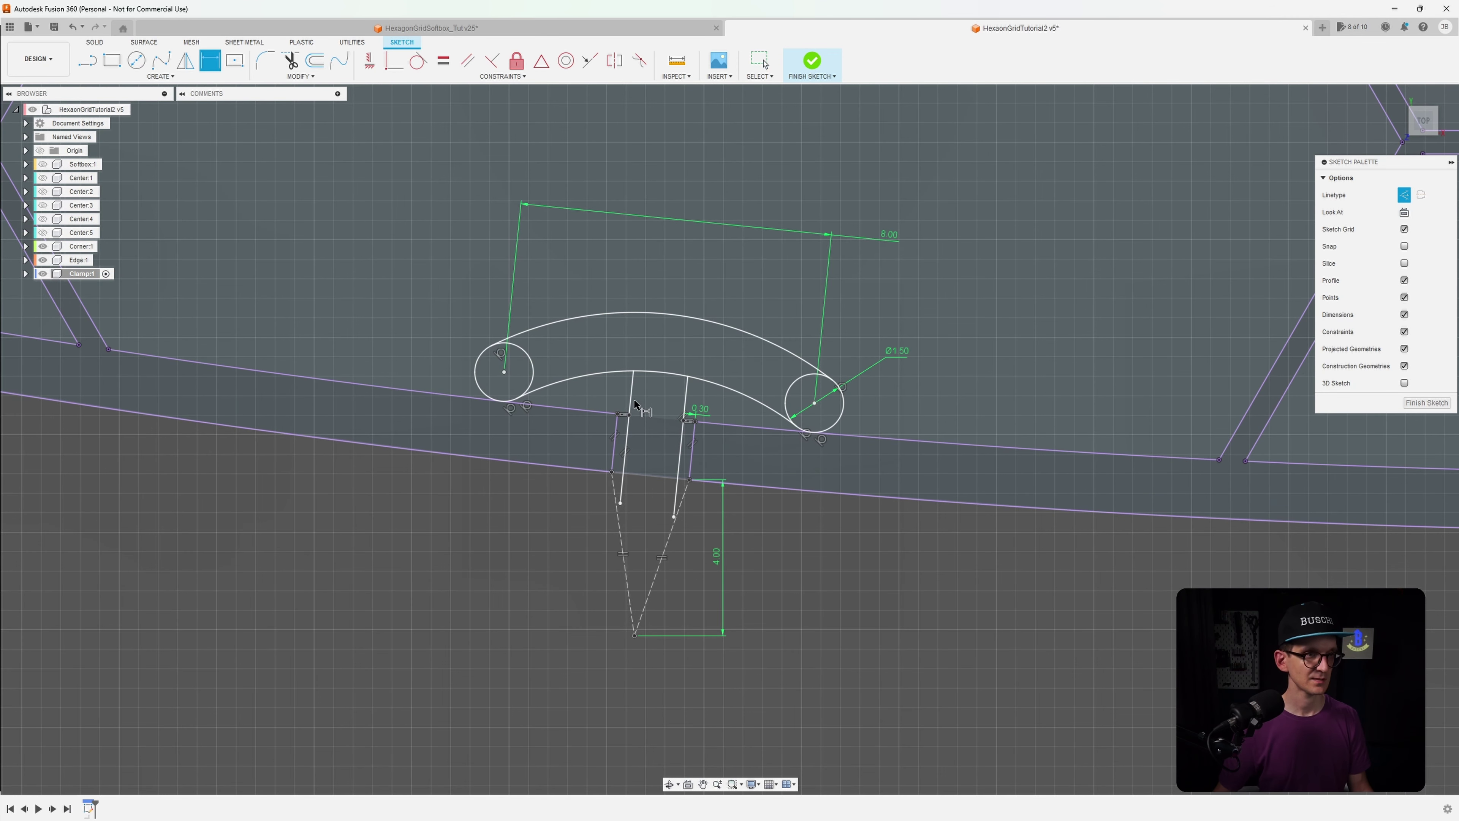
left_click(627, 428)
left_click(683, 419)
left_click(657, 400)
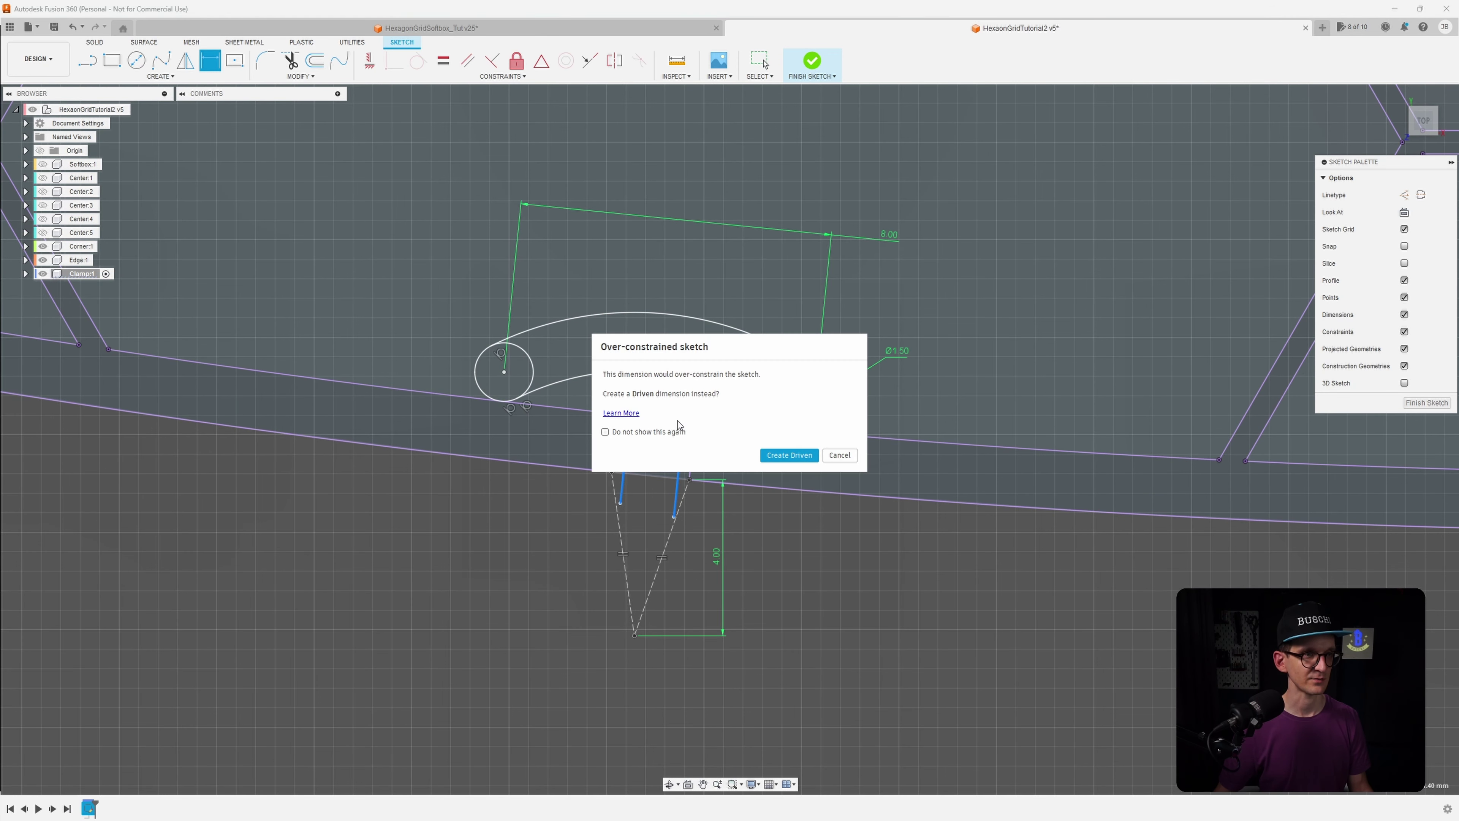
left_click(790, 456)
scroll(649, 377, "up", 4)
scroll(648, 377, "up", 4)
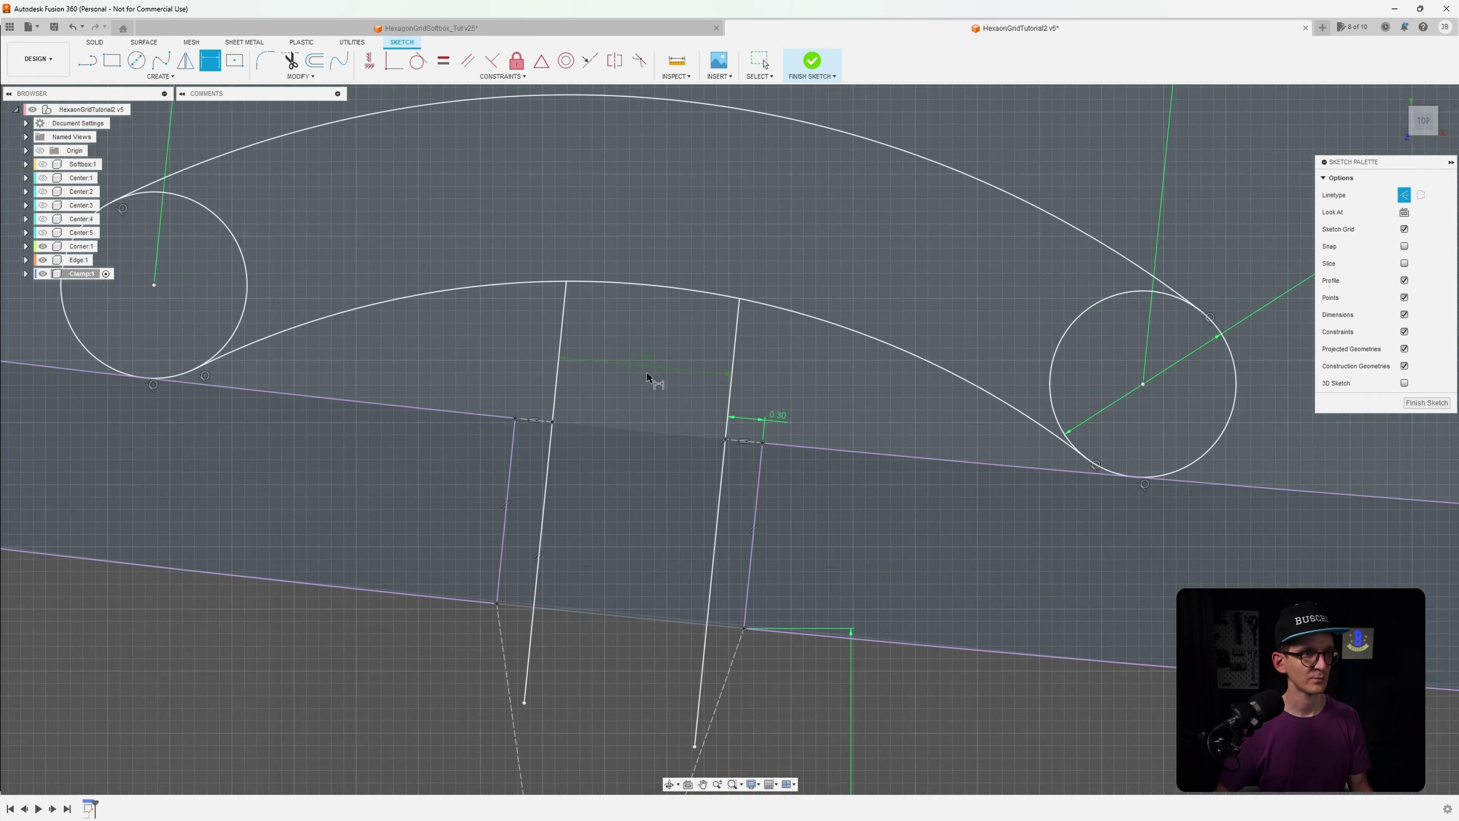
Delete the driven stem width dimension and the 0.30 mm clearance dimension beside the right stem line
key("Escape")
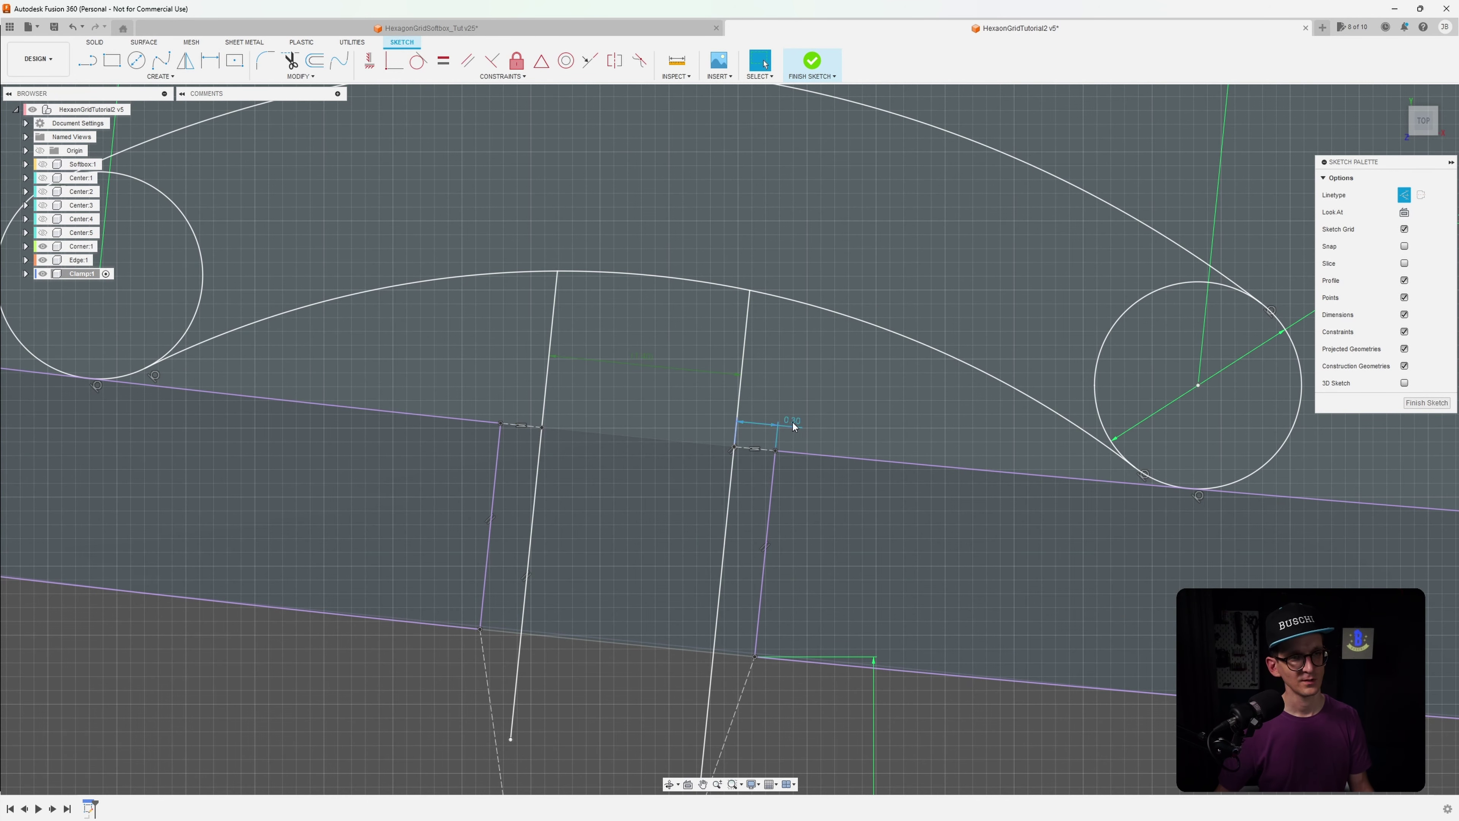
left_click(648, 362)
key("Delete")
Dimension the spacing between the two parallel stem lines as 1.5 mm
key("d")
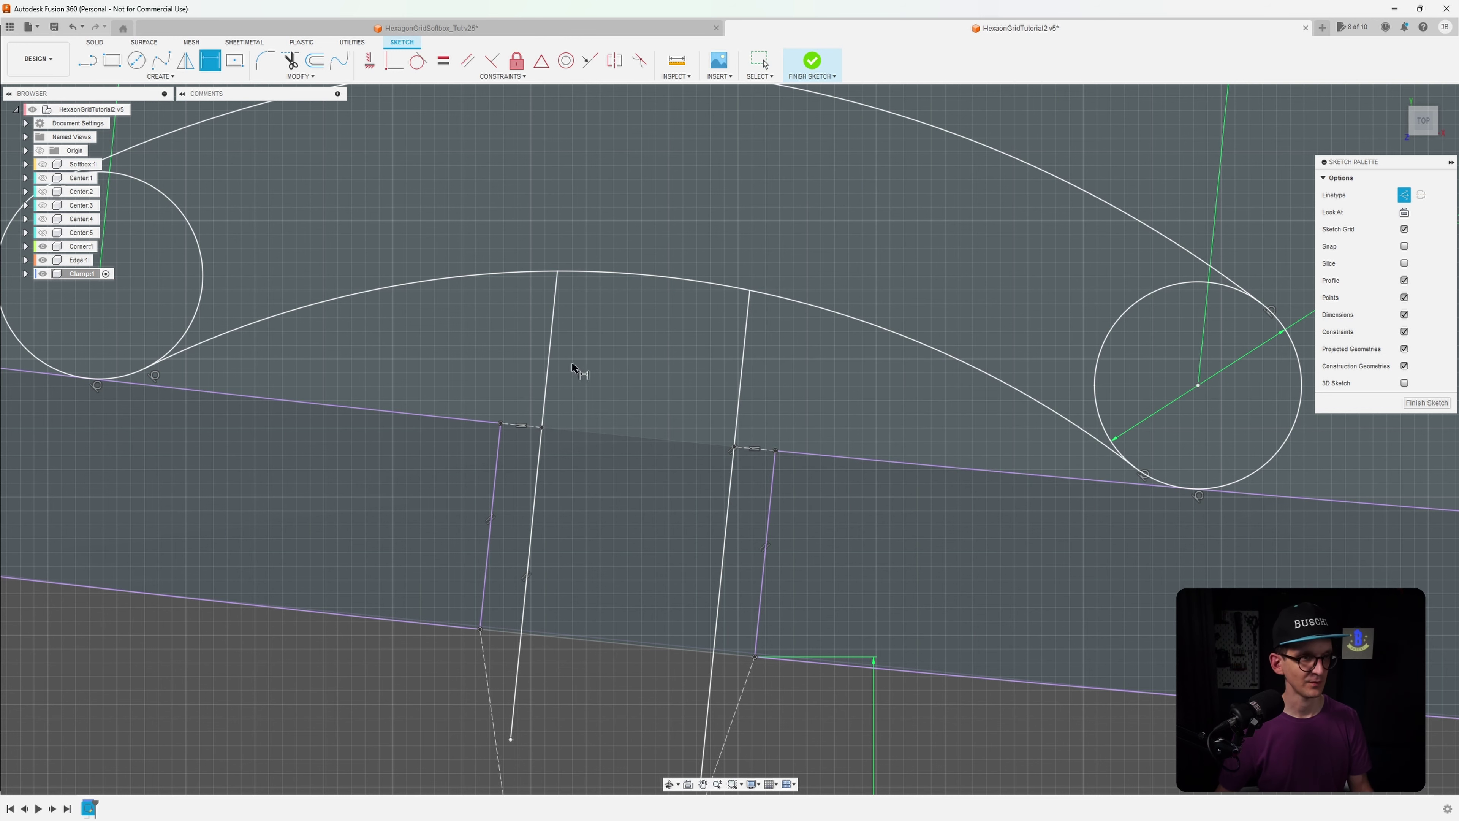
left_click(549, 366)
left_click(740, 382)
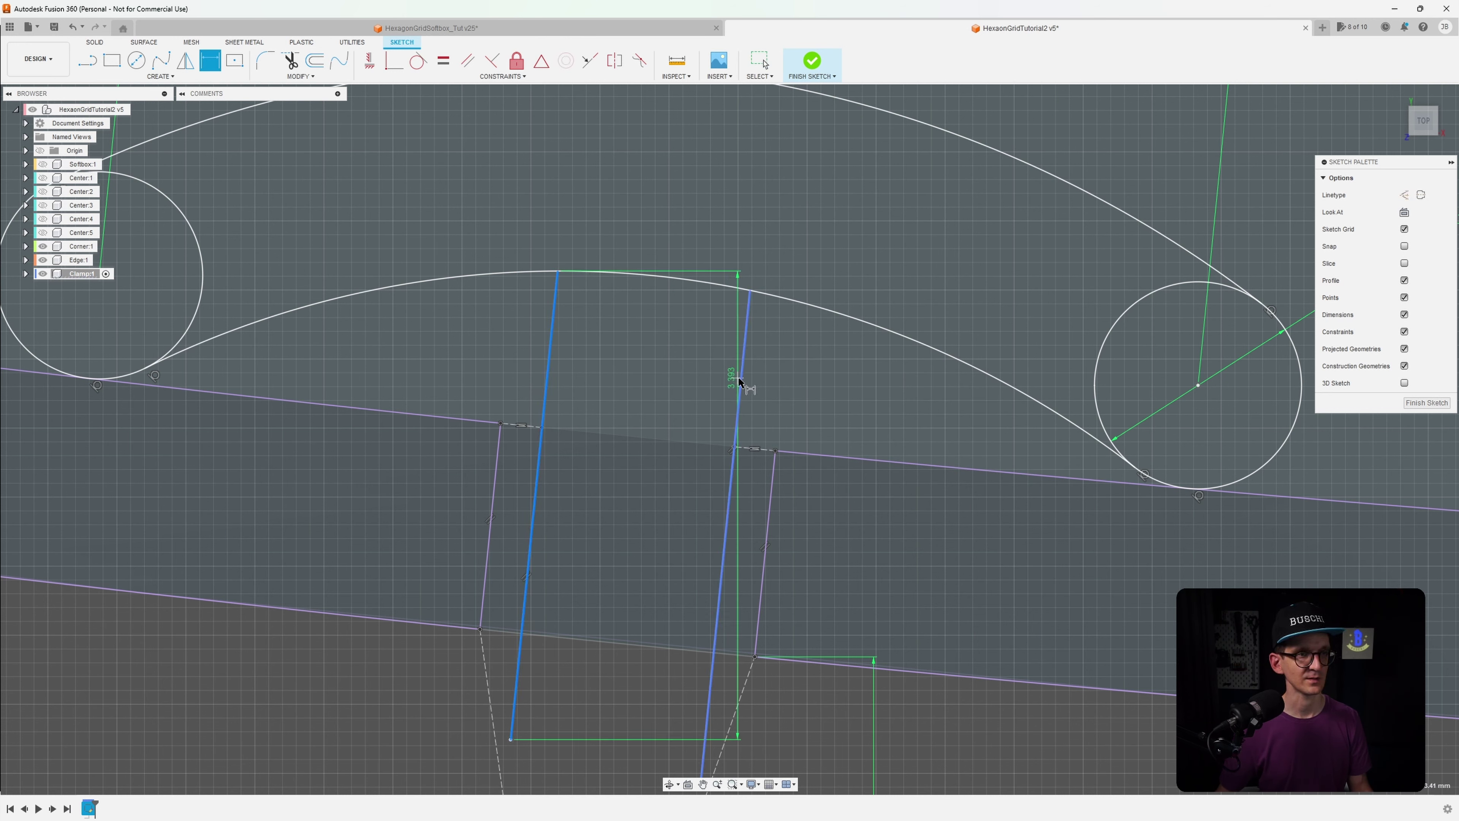
left_click(674, 361)
type("1.5")
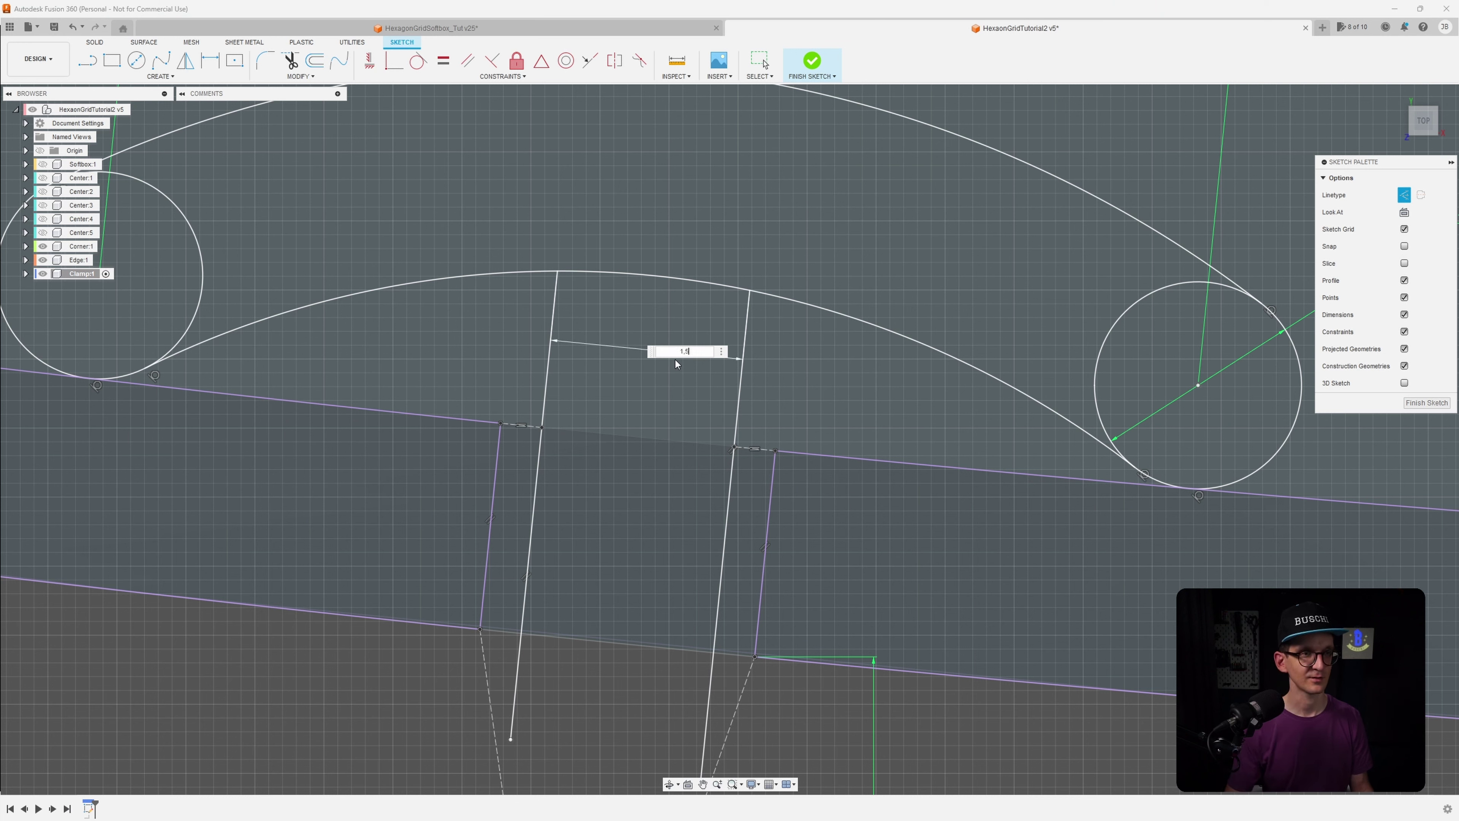
key("Return")
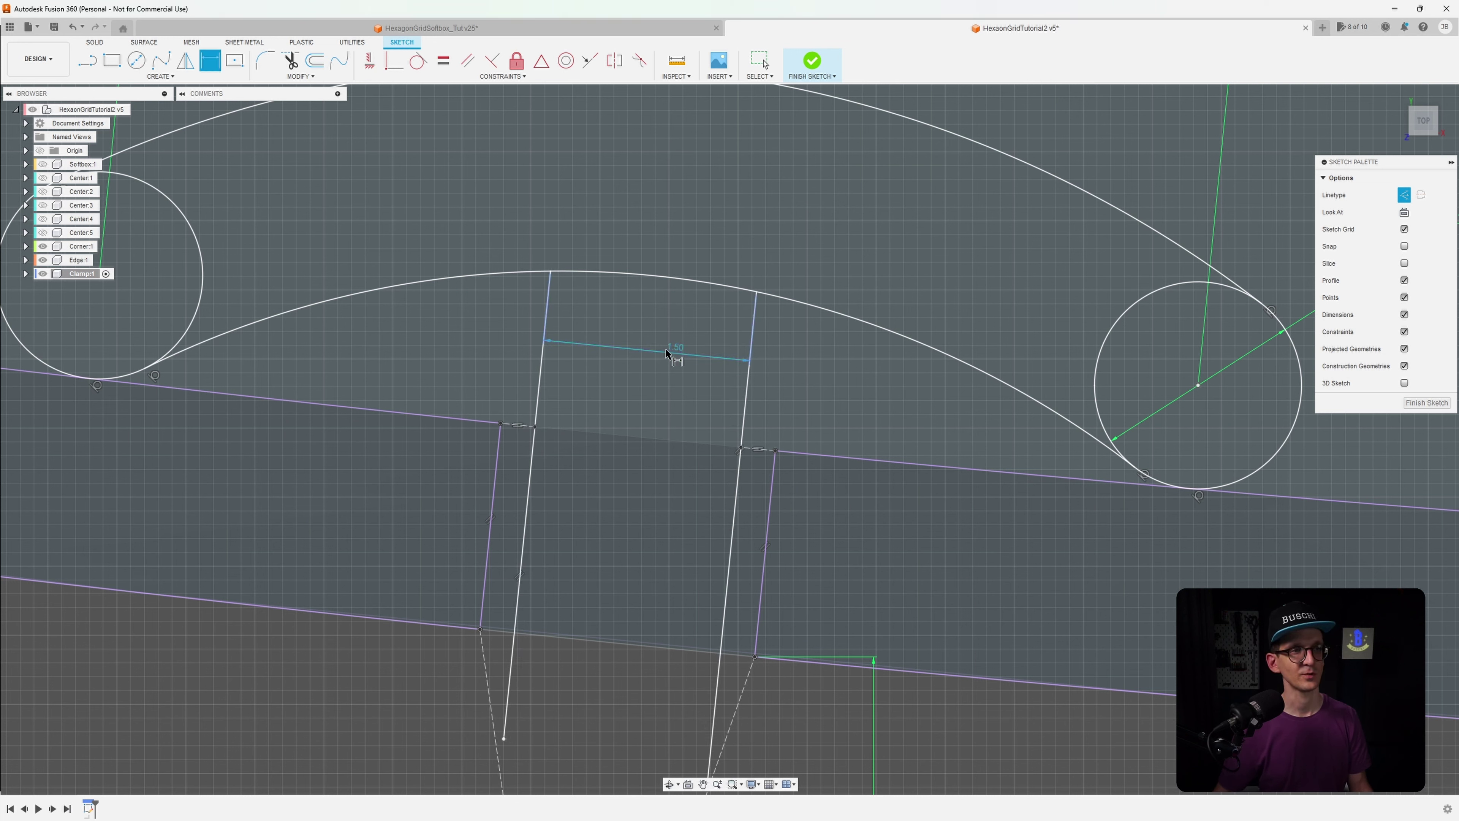
Add a driven dimension for the clearance between the right stem line and the adjacent wall of the gap
left_click(764, 452)
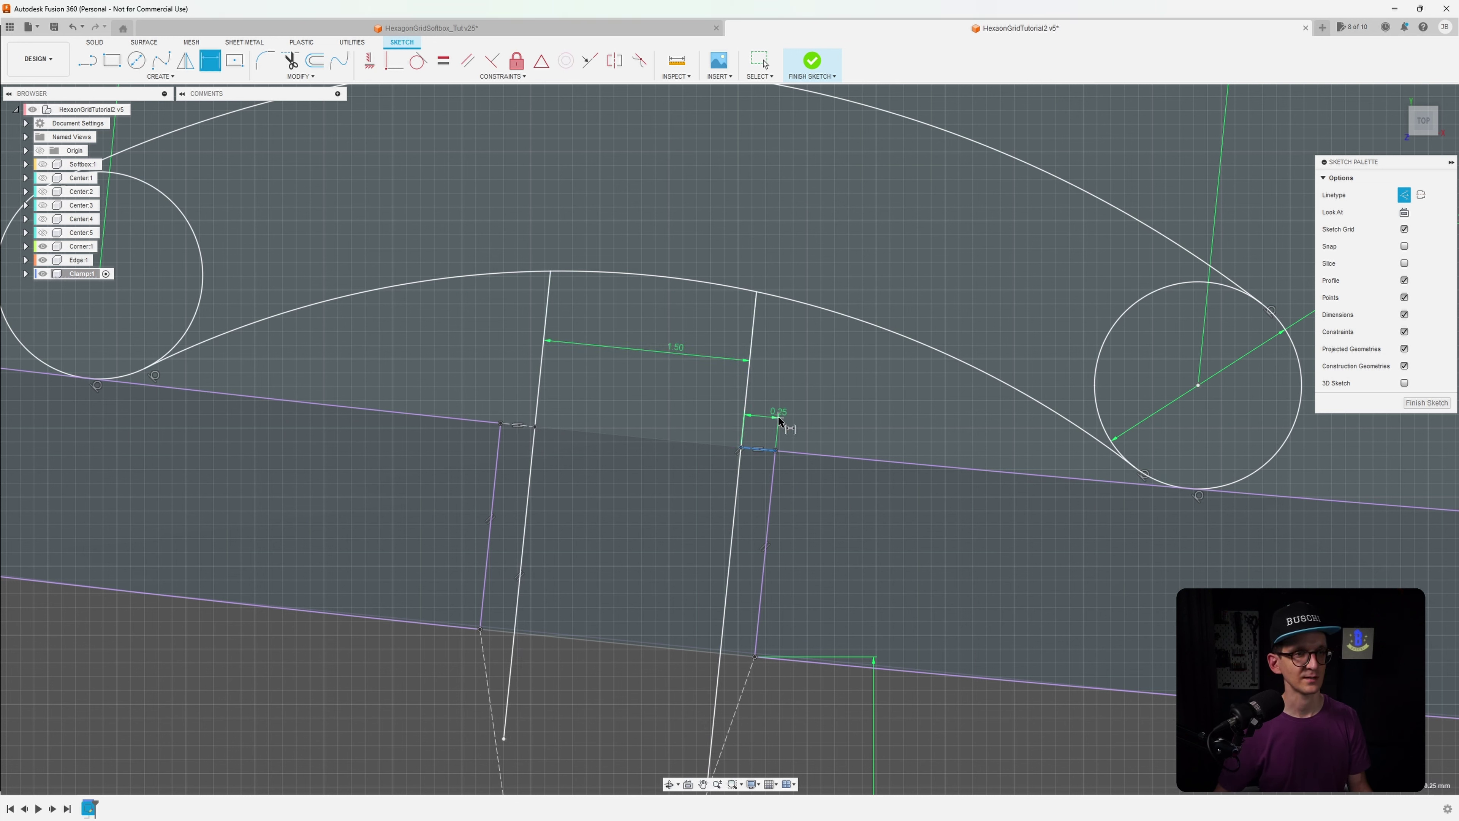
left_click(801, 425)
left_click(796, 457)
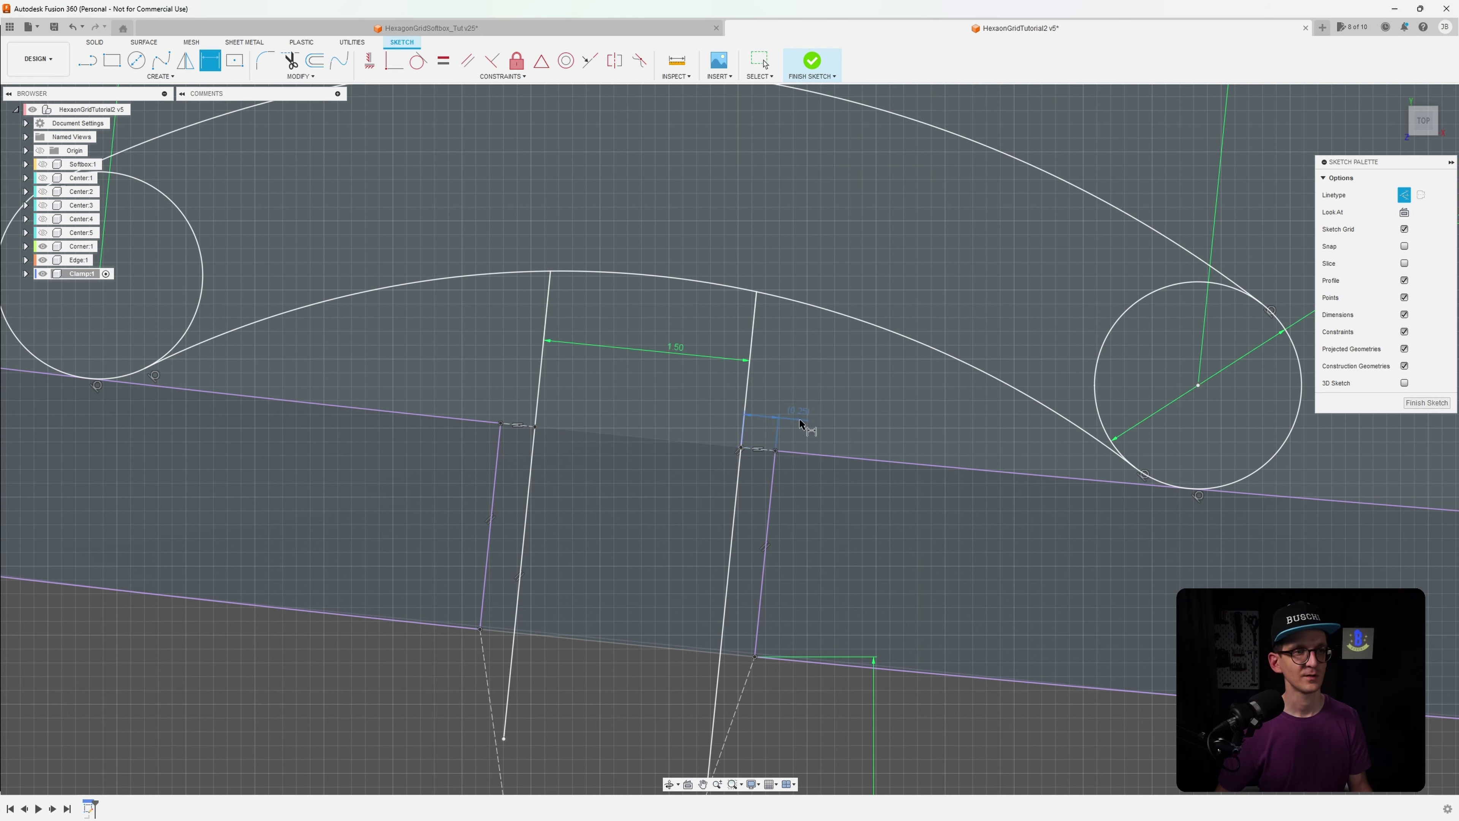
key("Escape")
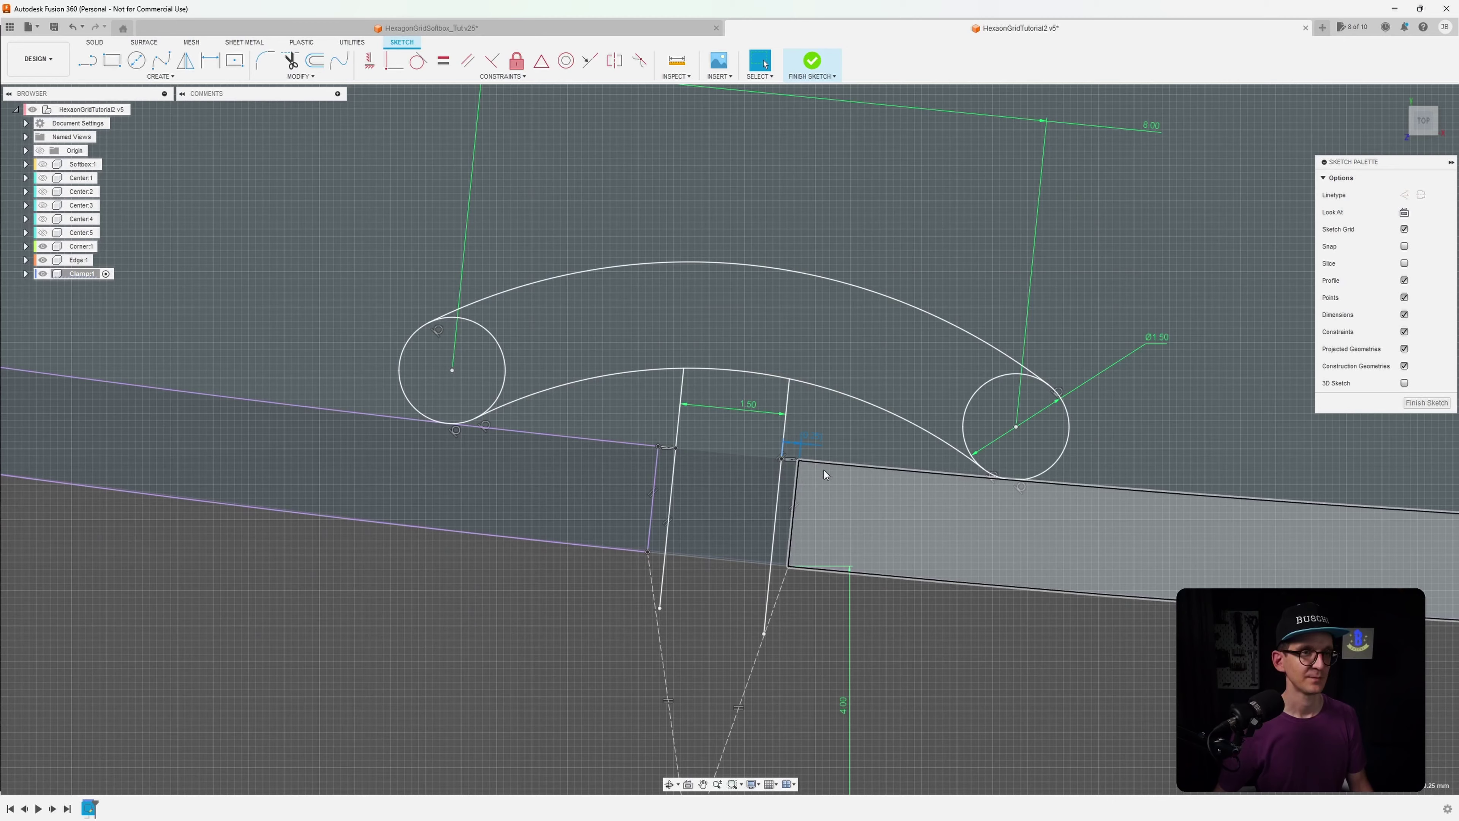
Examine how the clip profile sits in the gap and follow the curved outer edge along the grid's corner and edge parts
scroll(825, 469, "down", 3)
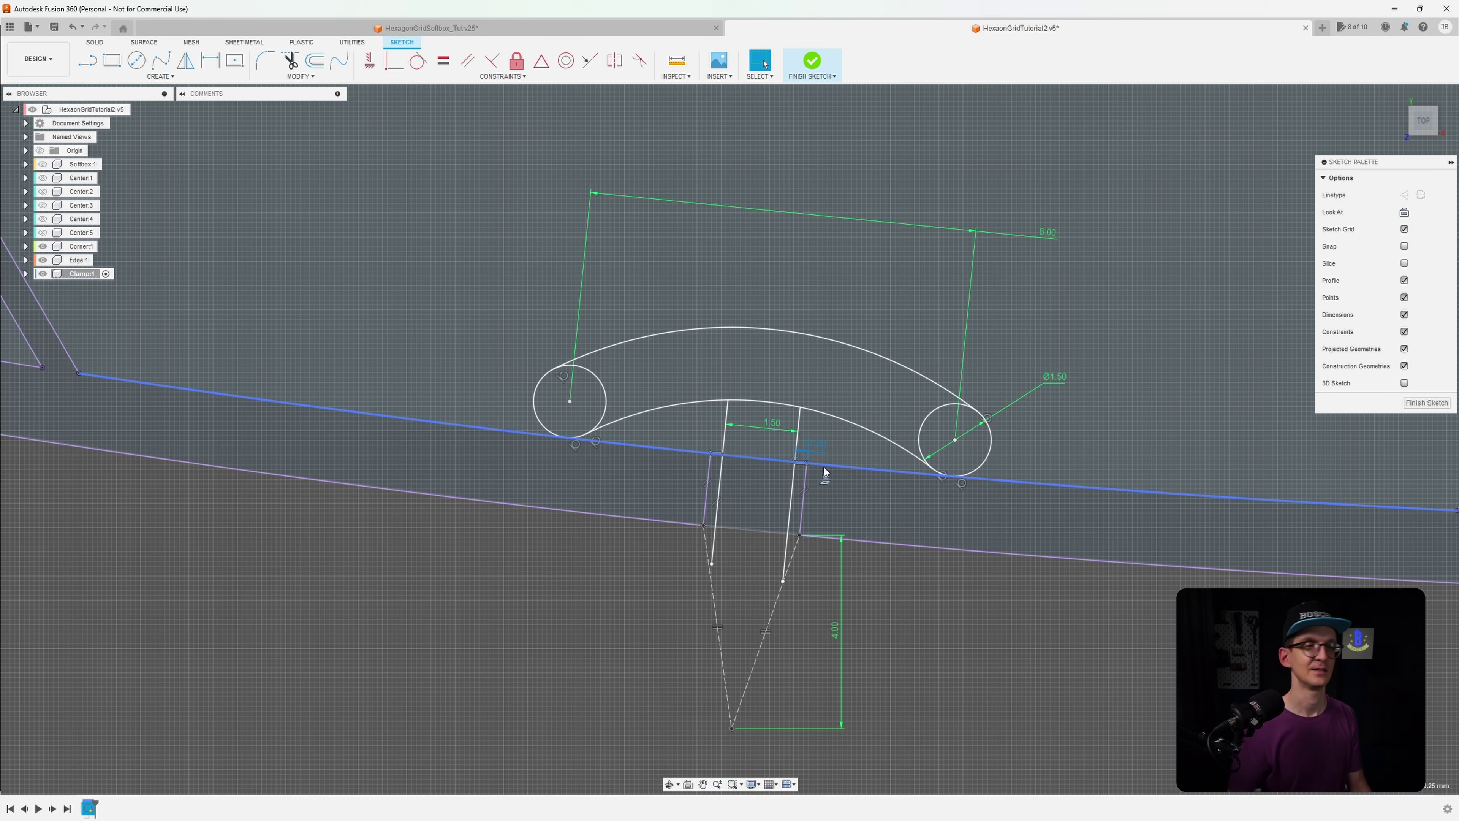
scroll(802, 546, "down", 3)
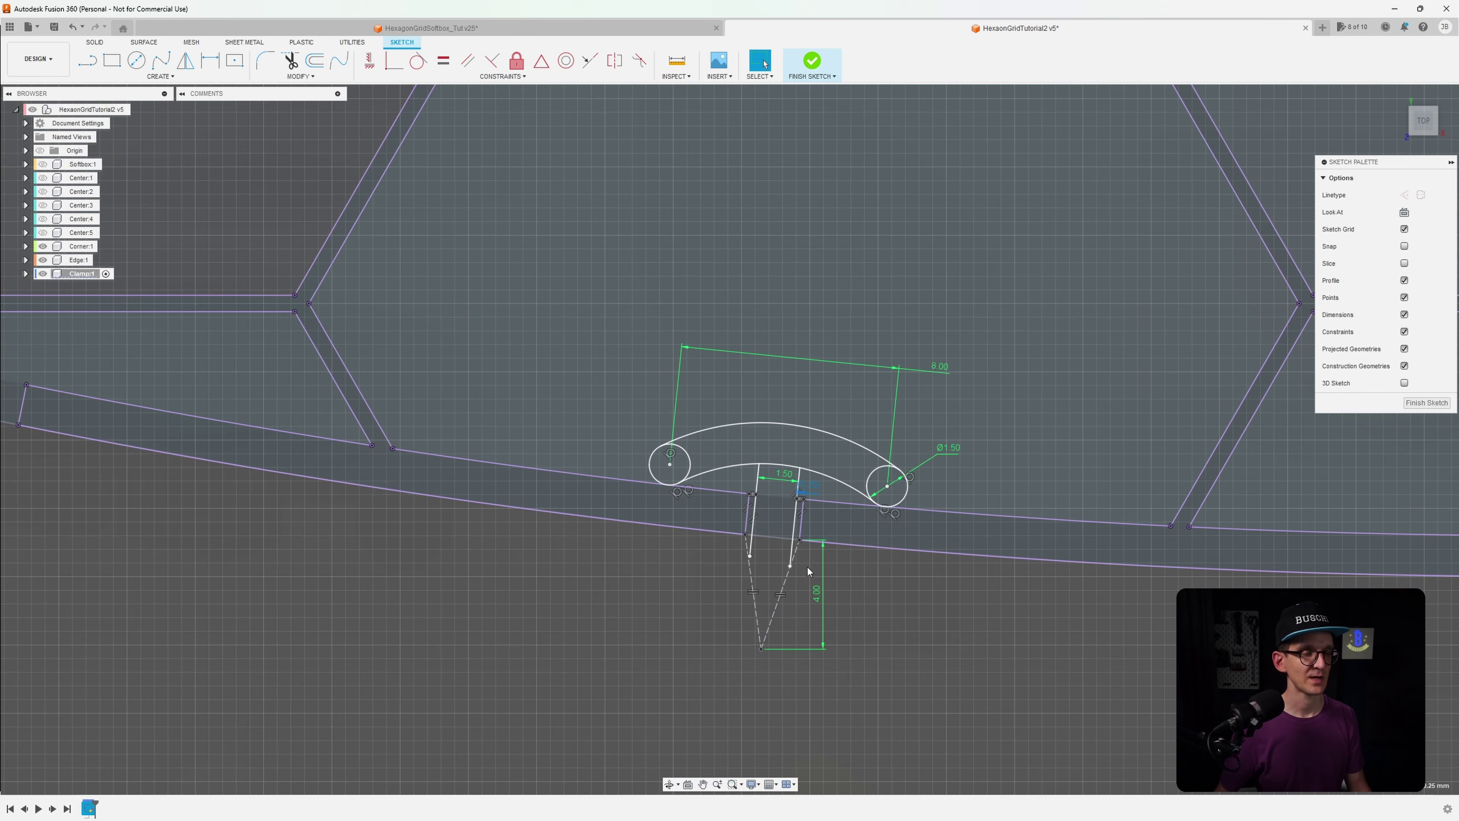
scroll(807, 567, "down", 3)
mouse_move(786, 564)
middle_mouse_down()
mouse_move(699, 545)
mouse_move(644, 554)
middle_mouse_up()
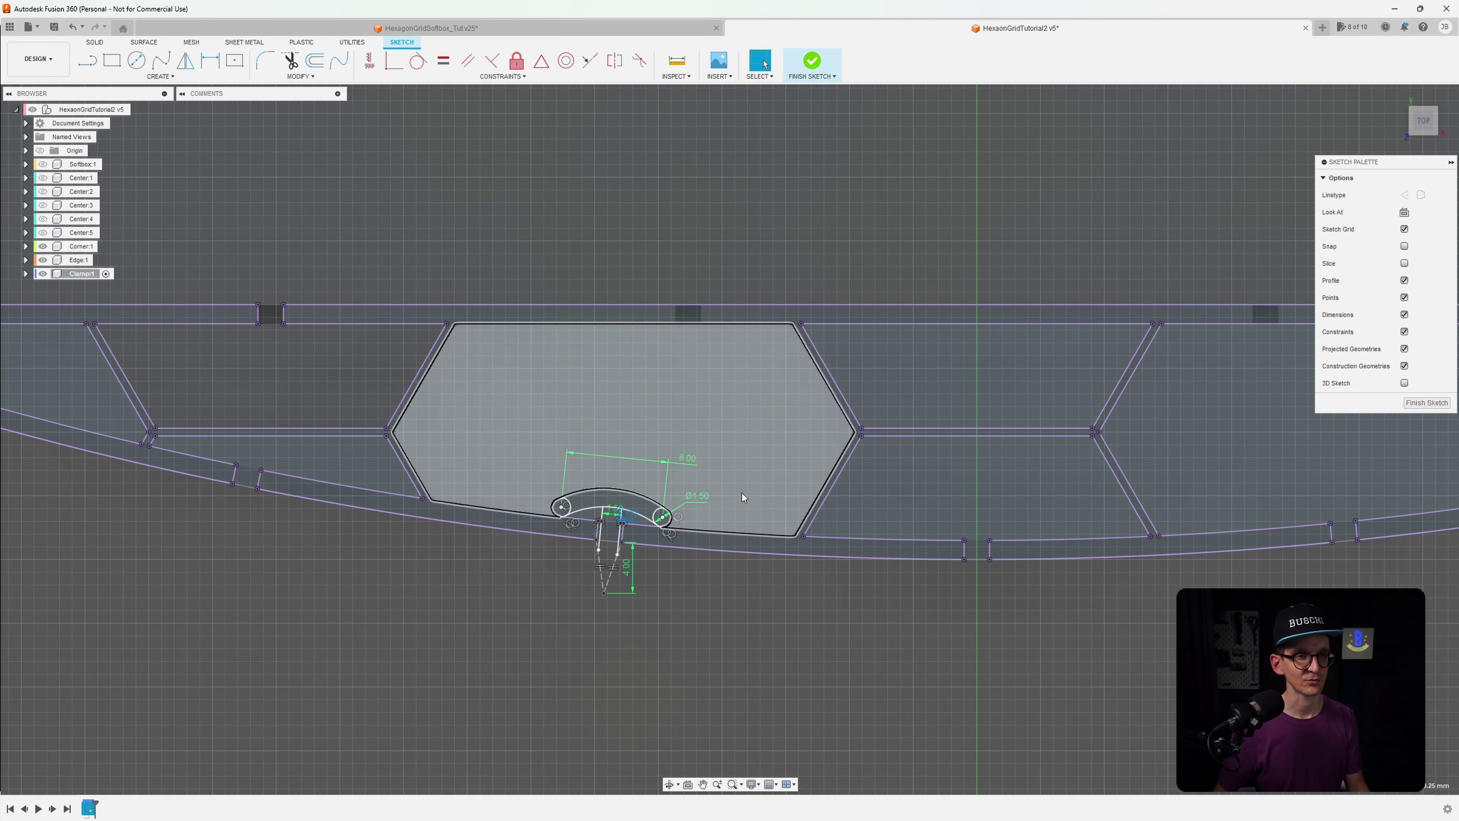
middle_click_drag(964, 547, 825, 562)
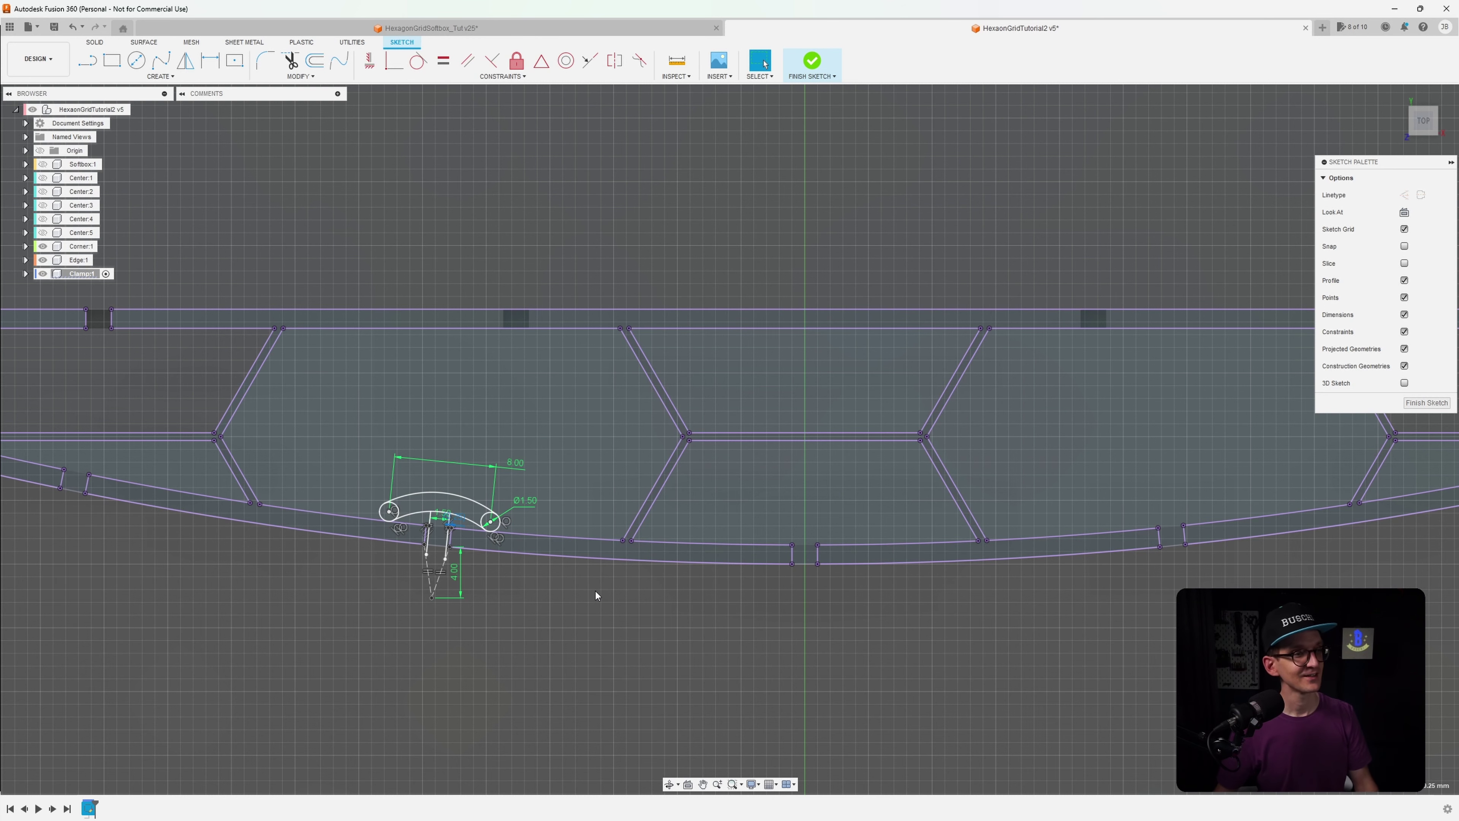
middle_click_drag(597, 592, 727, 632)
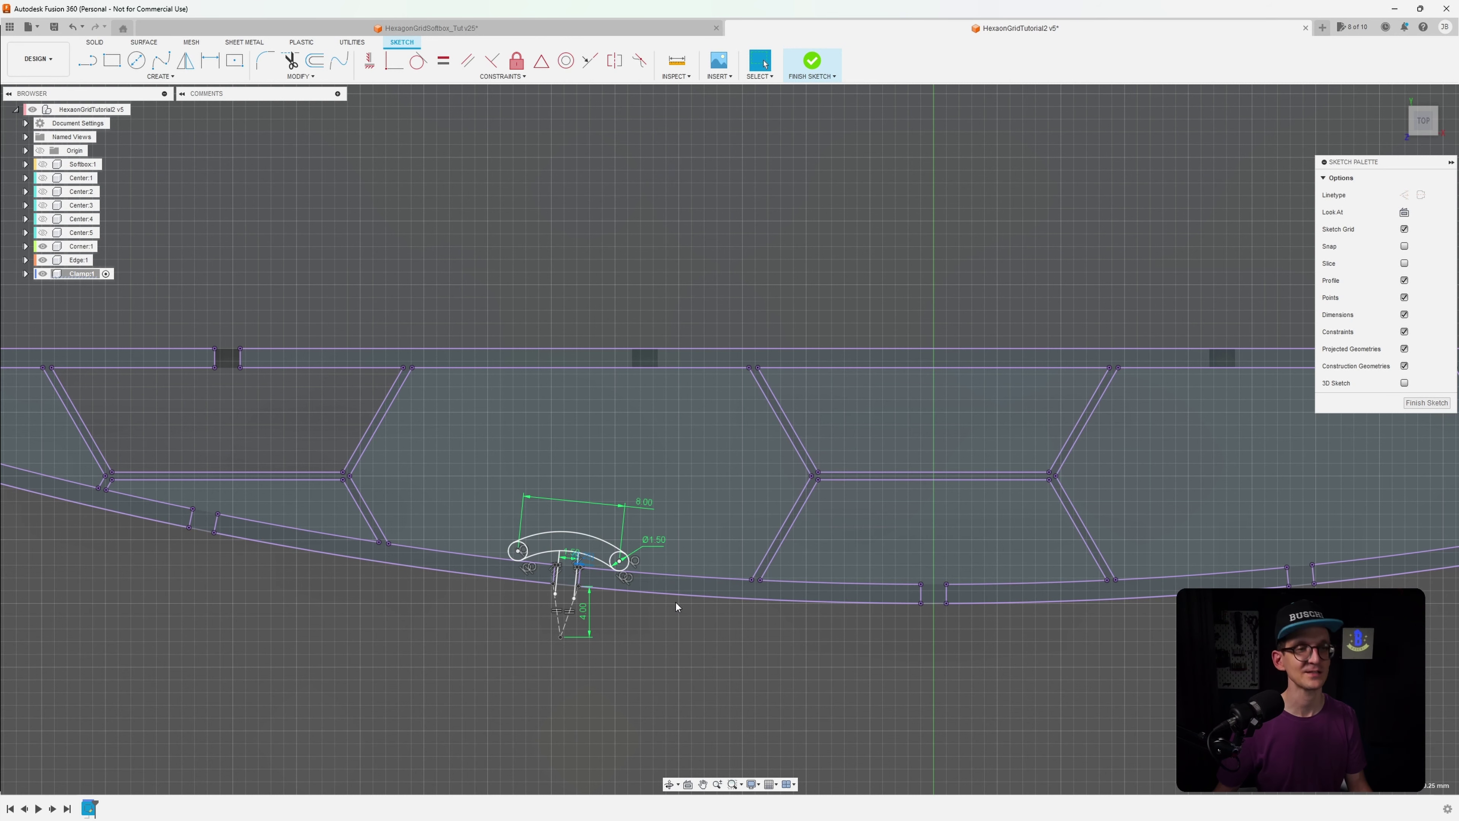
middle_click_drag(384, 595, 577, 629)
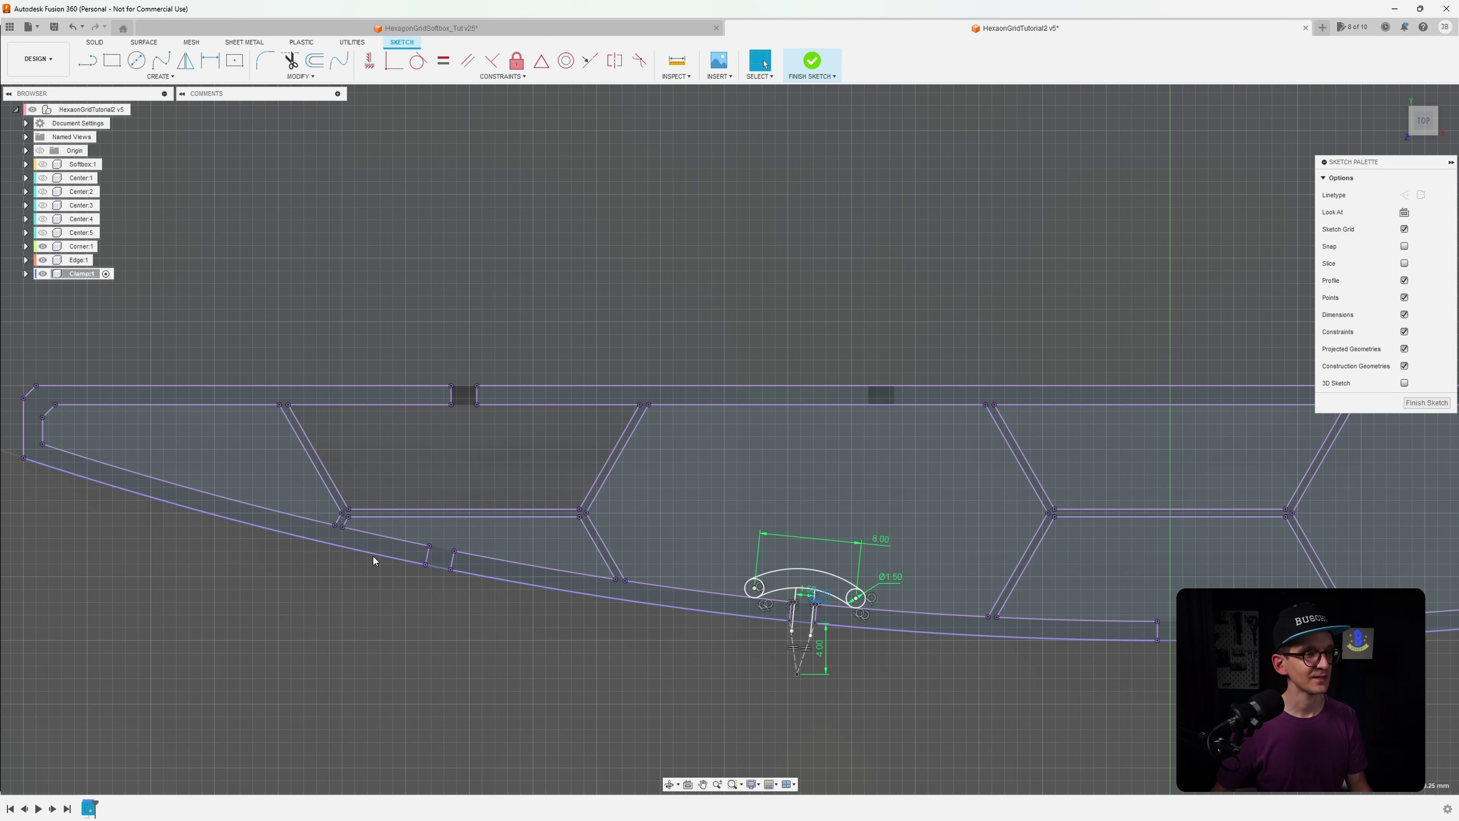
left_click(355, 546)
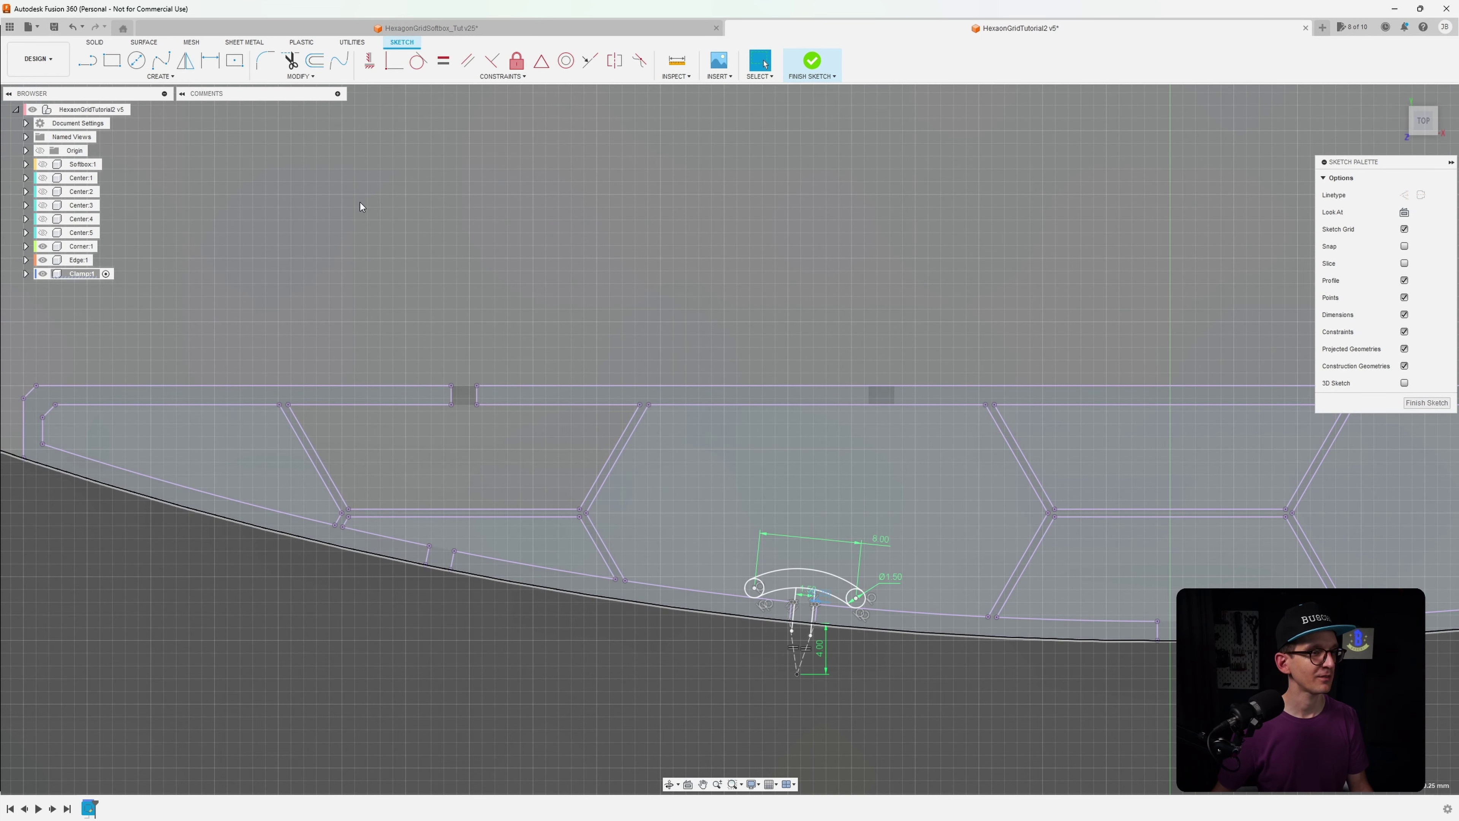
left_click(341, 131)
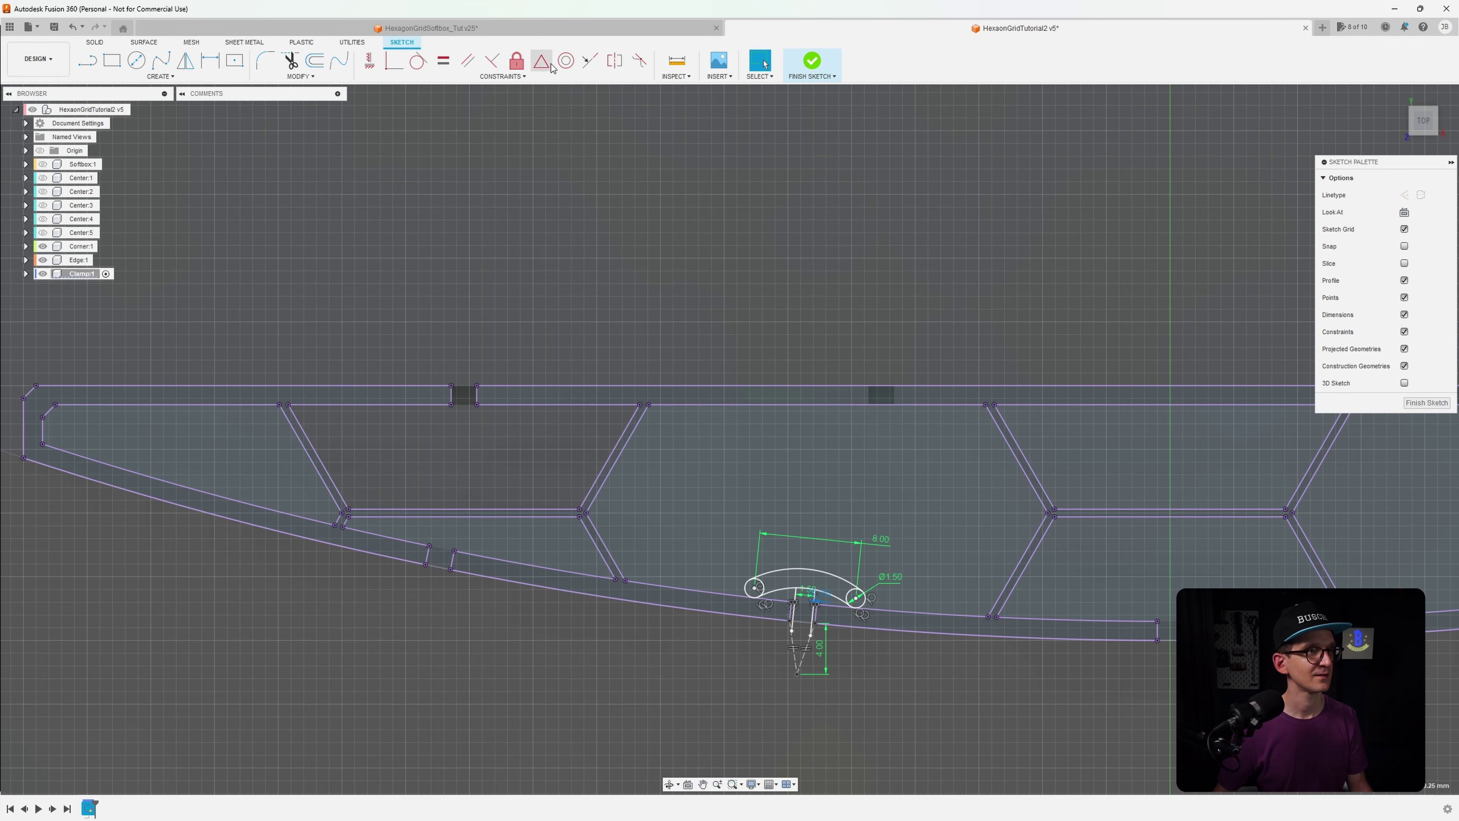
Try to offset the curved outer contour of the grid by 1 mm
left_click(314, 59)
left_click(401, 560)
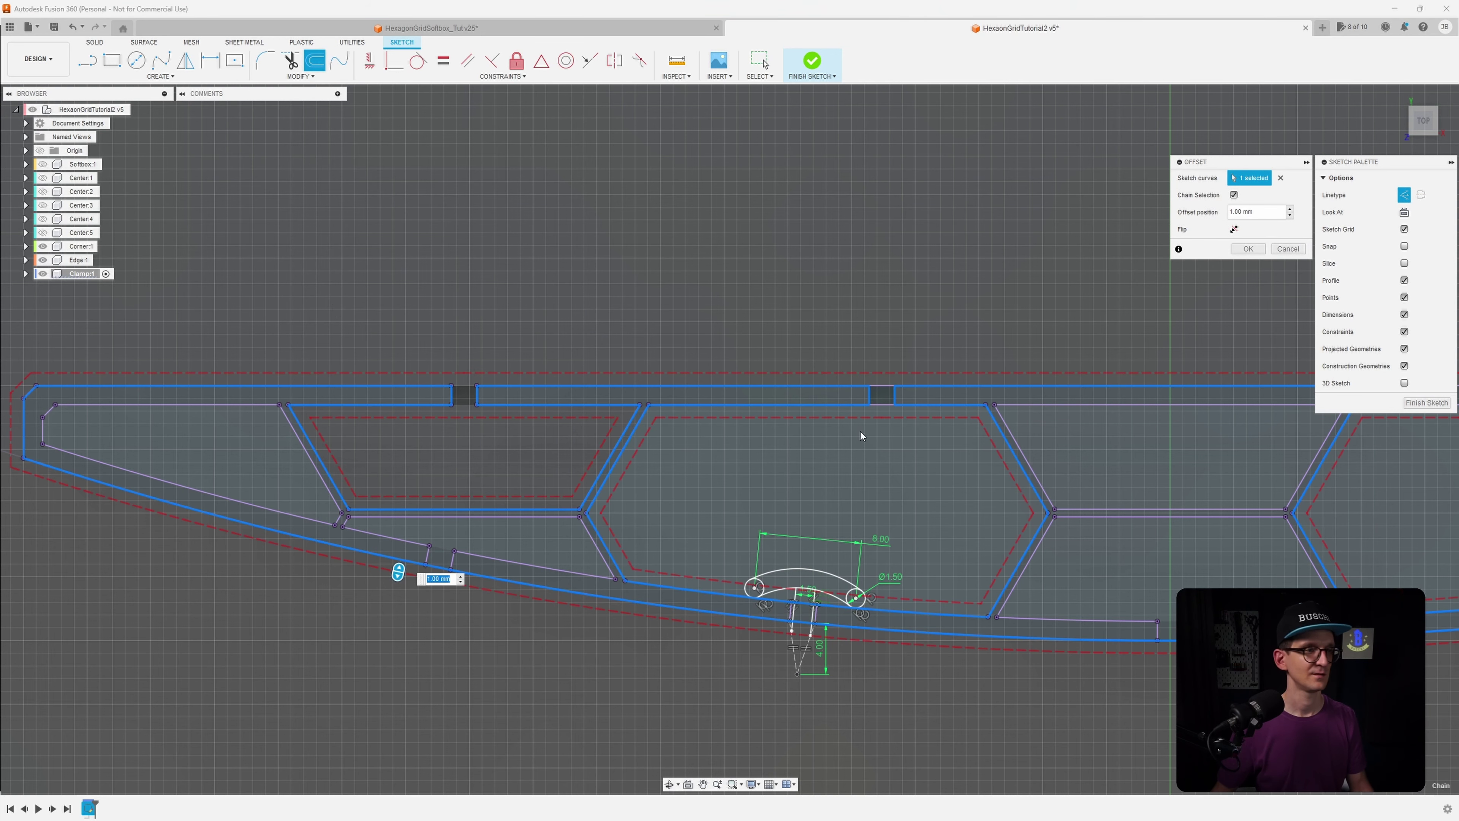
key("Escape")
Sketch a short line outward from the curved outer edge, near the left end of the grid part
middle_click_drag(515, 464, 654, 399)
key("l")
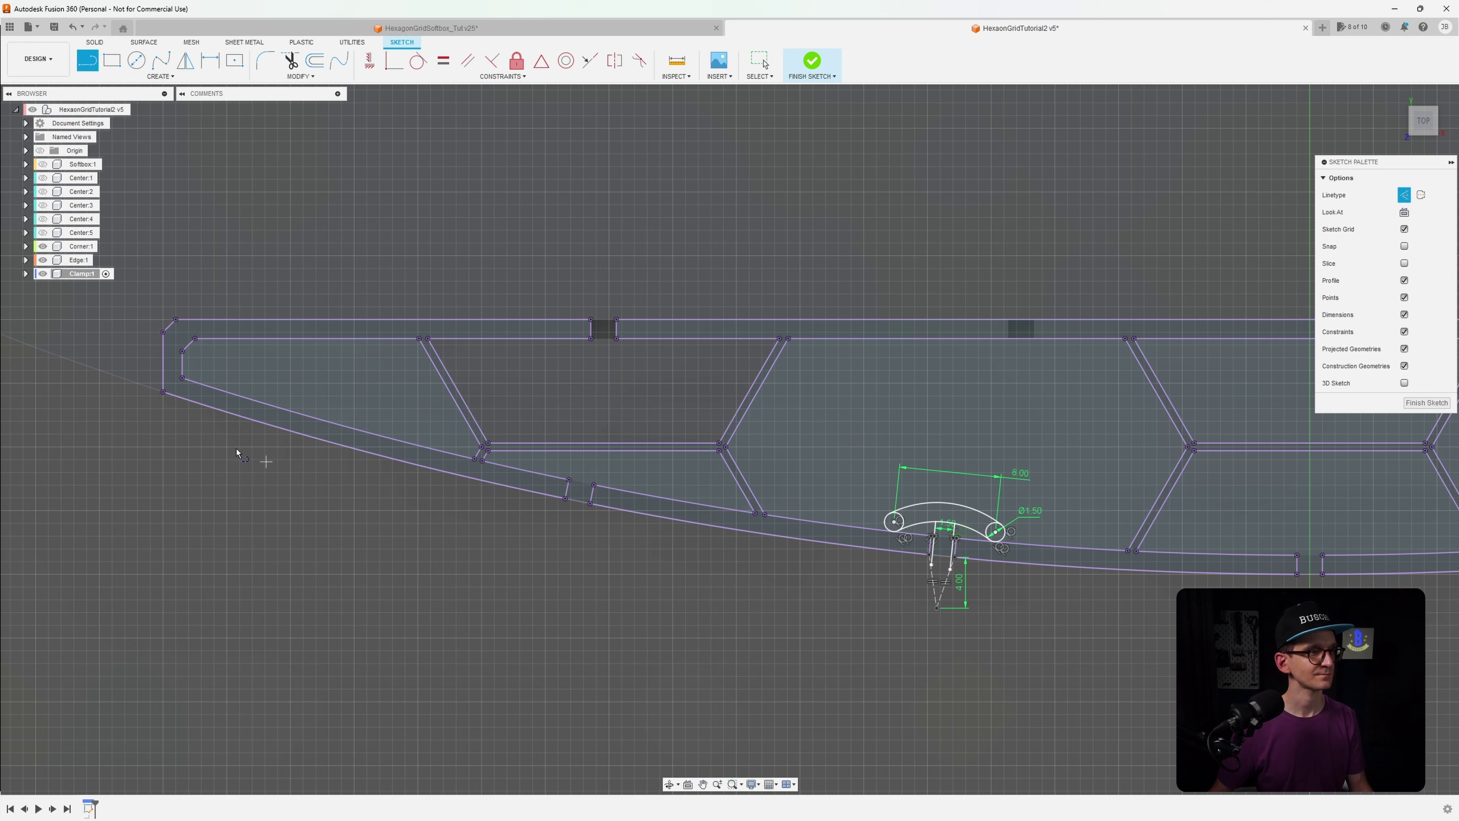
left_click(388, 458)
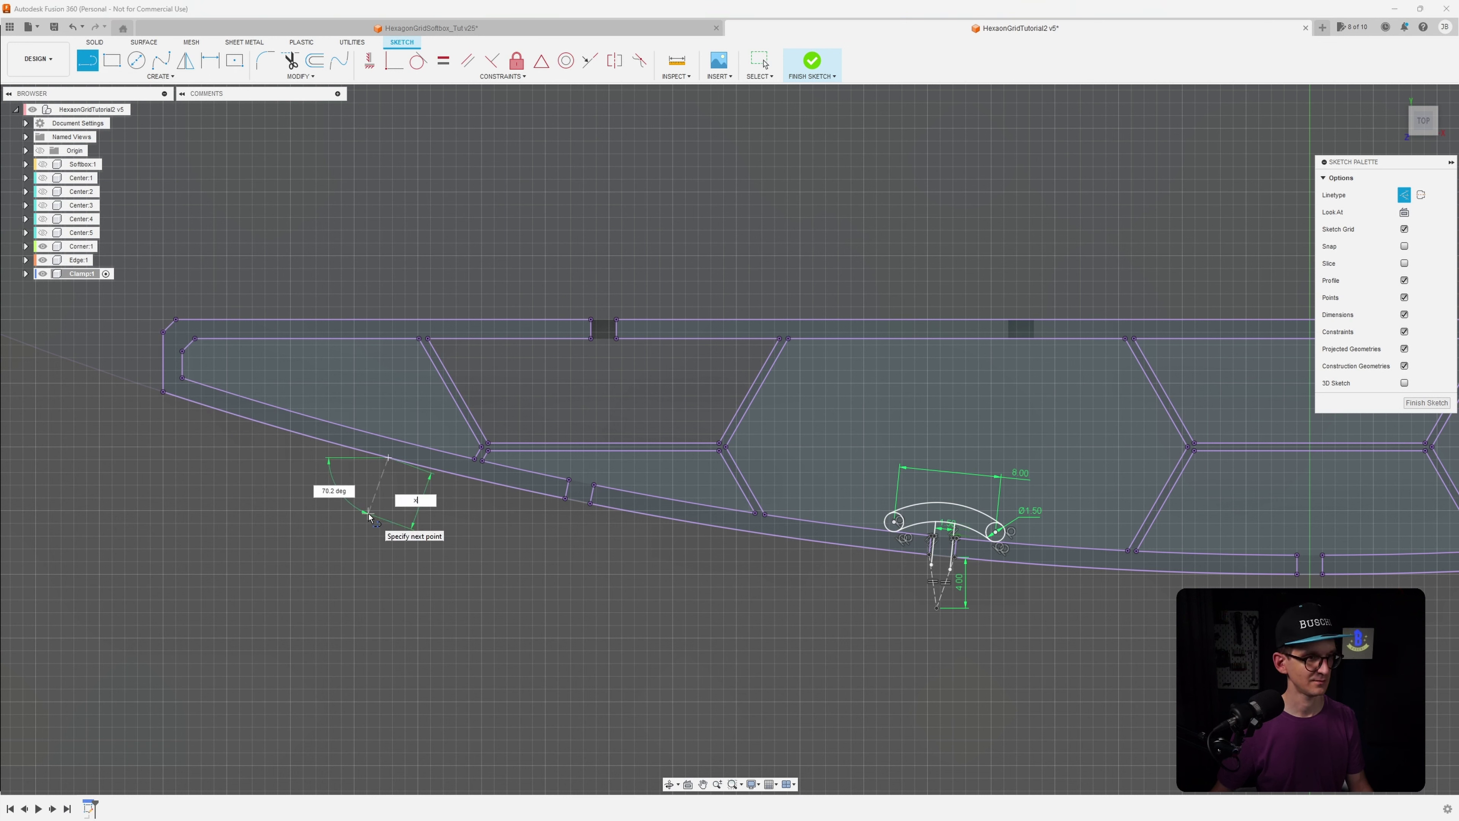
key("Escape")
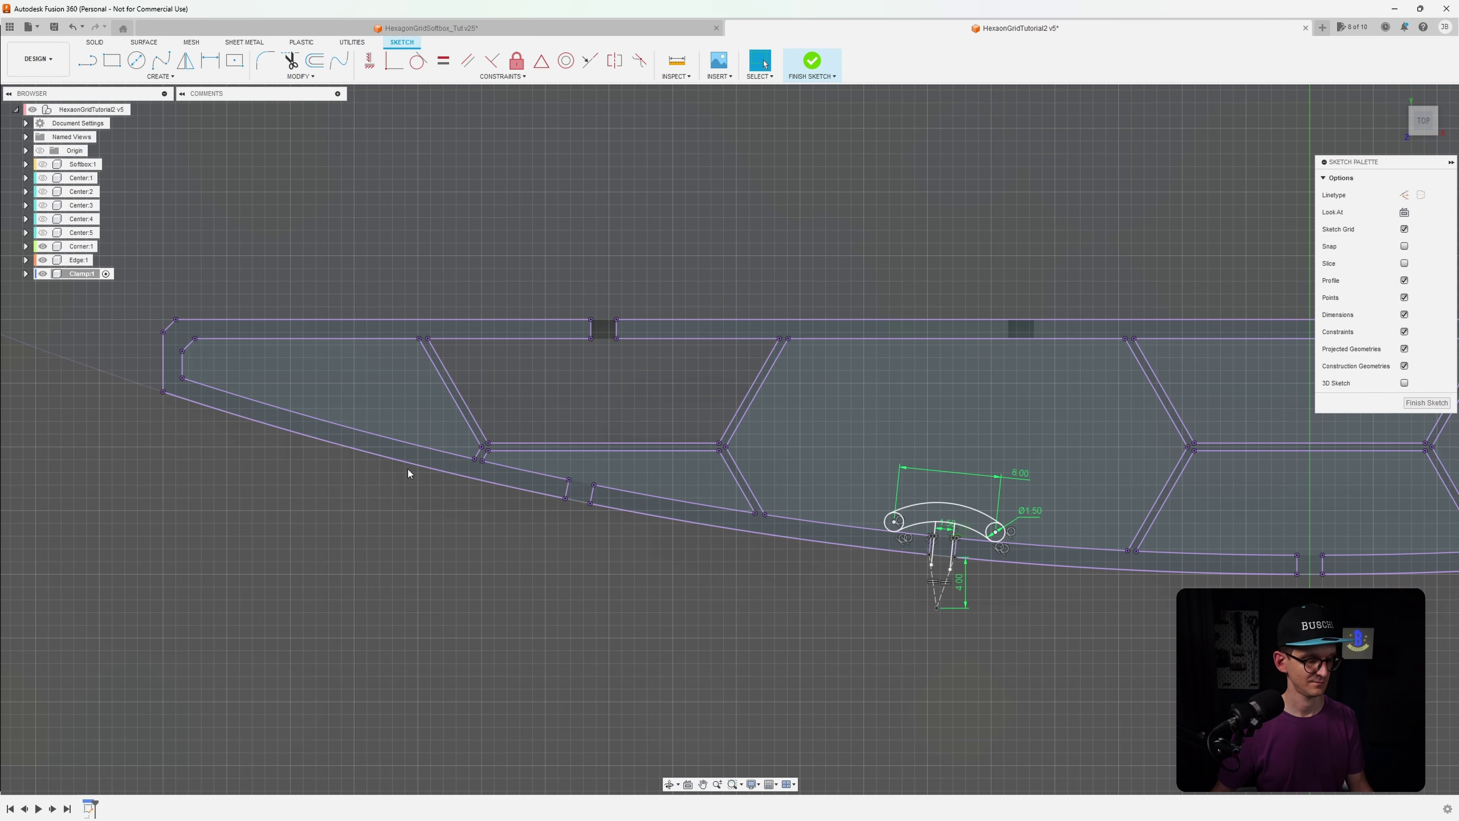
key("l")
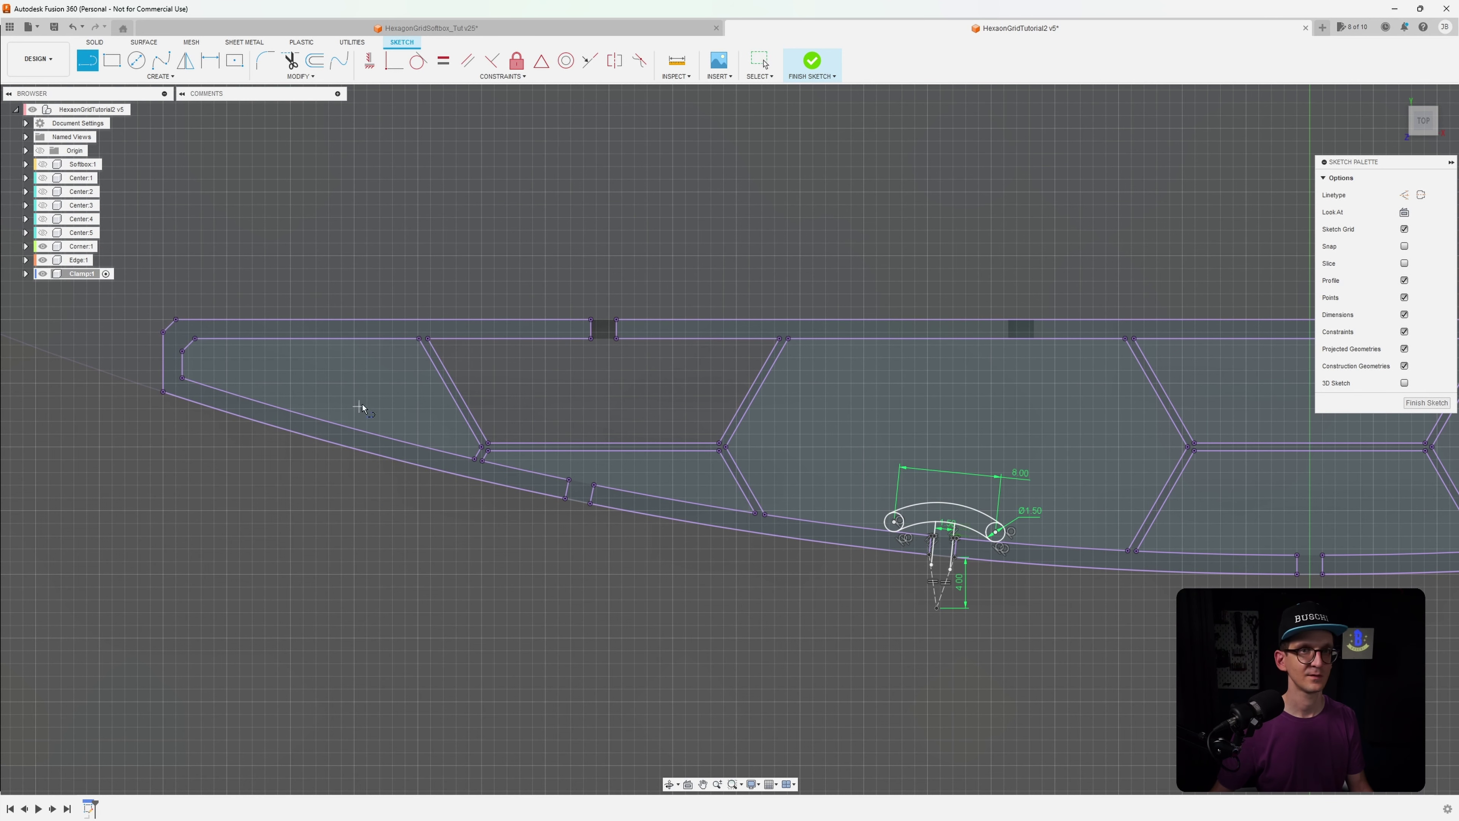
left_click(388, 458)
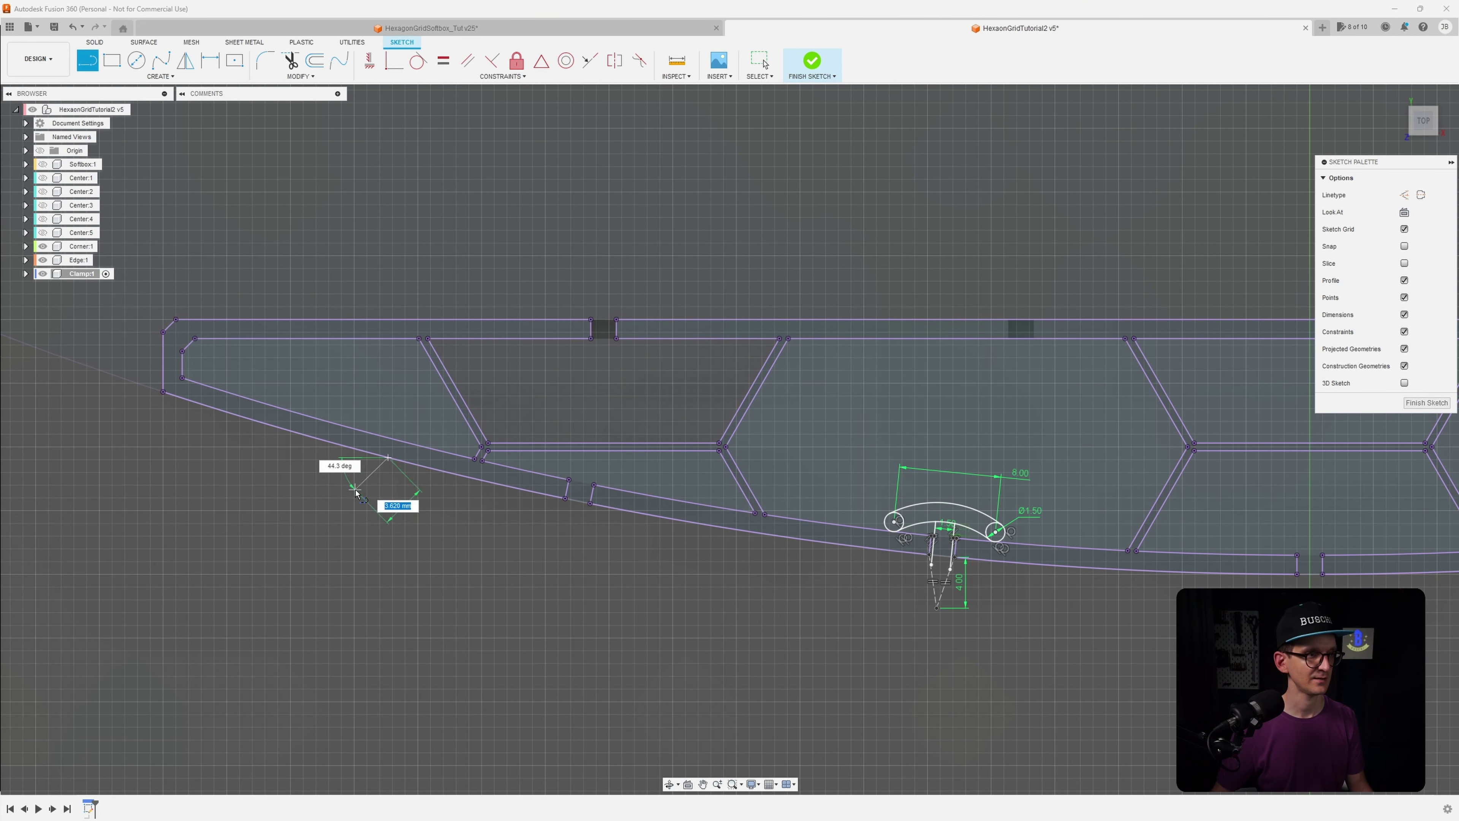
left_click(375, 502)
middle_click_drag(600, 579, 97, 482)
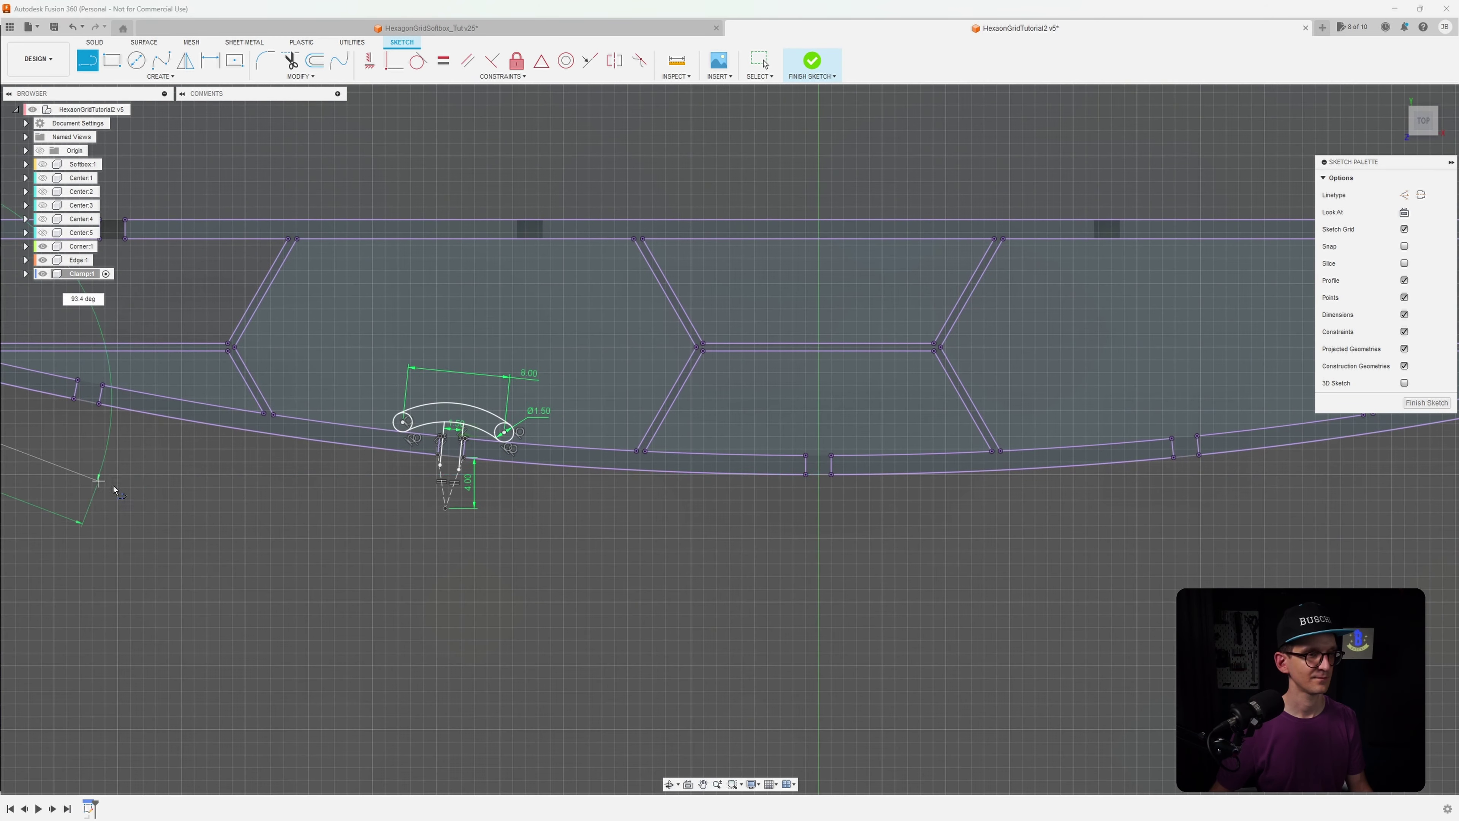
middle_click_drag(239, 488, 466, 541)
key("Escape")
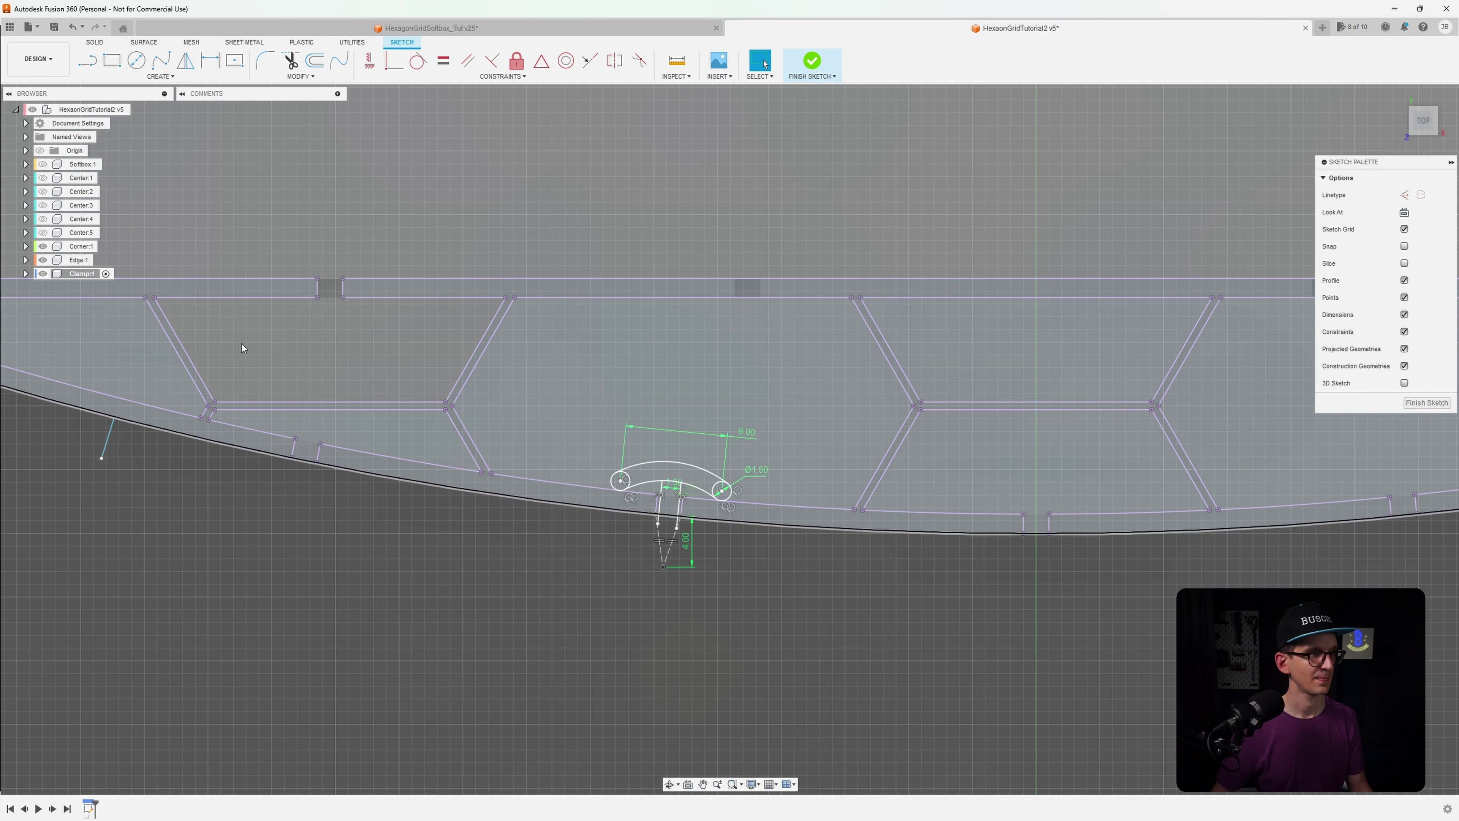
Try to constrain the short line perpendicular to the curved outer edge
middle_click_drag(242, 343, 436, 311)
scroll(439, 126, "up", 2)
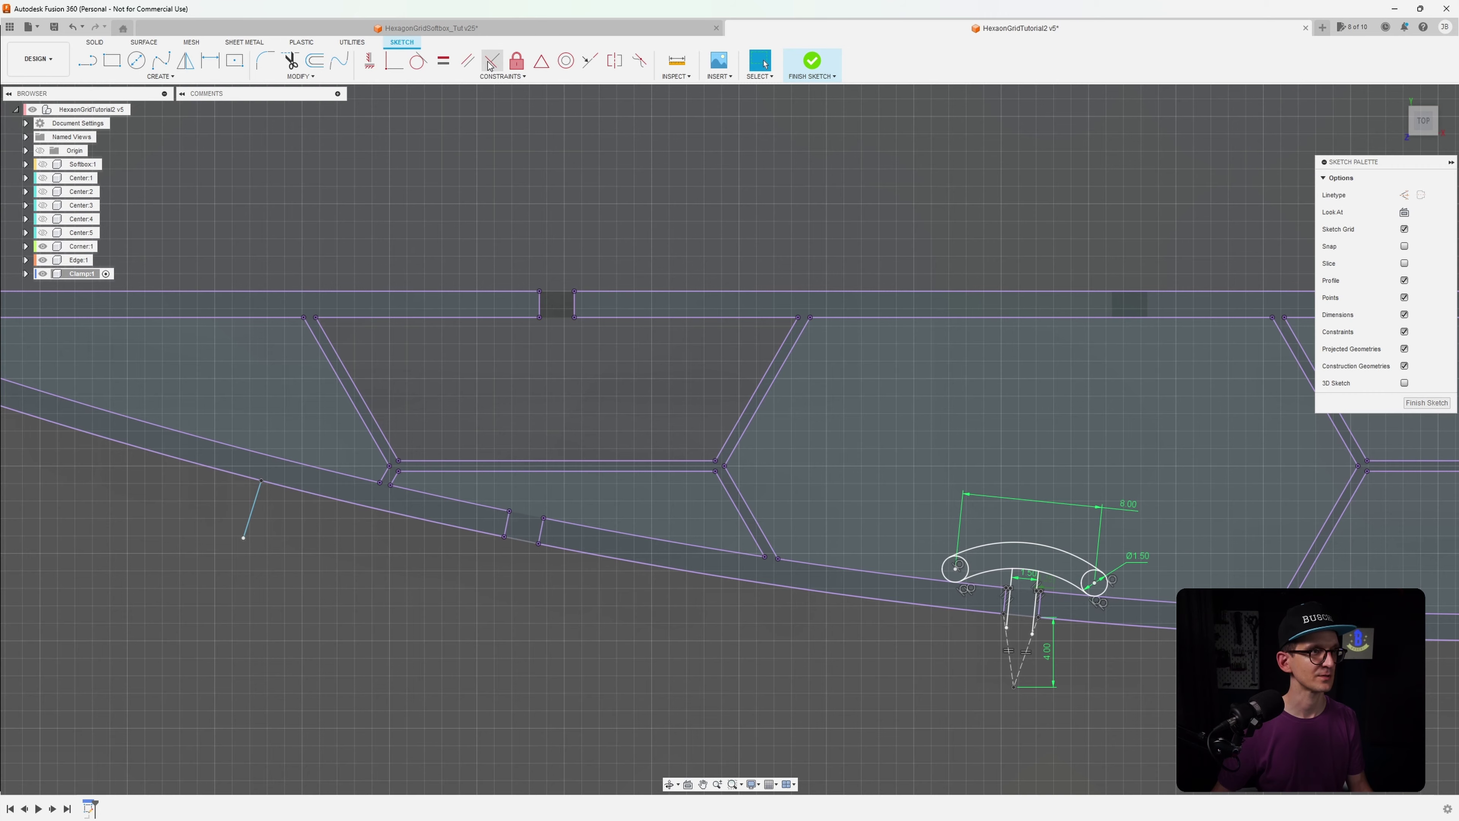
left_click(490, 63)
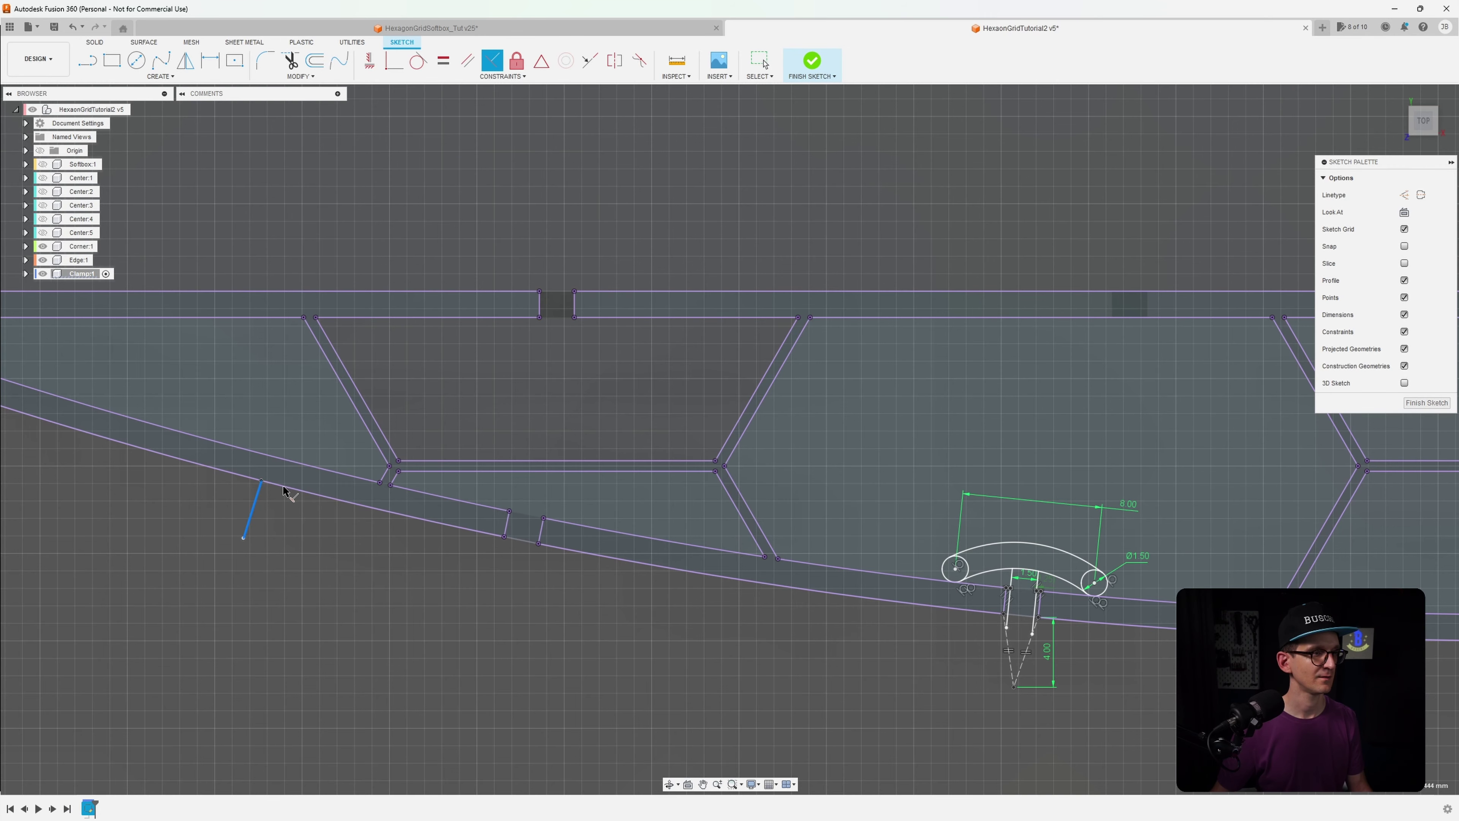
key("Escape")
Try to align the short line with the centre of the large outer circle using a collinear constraint
scroll(282, 534, "down", 5)
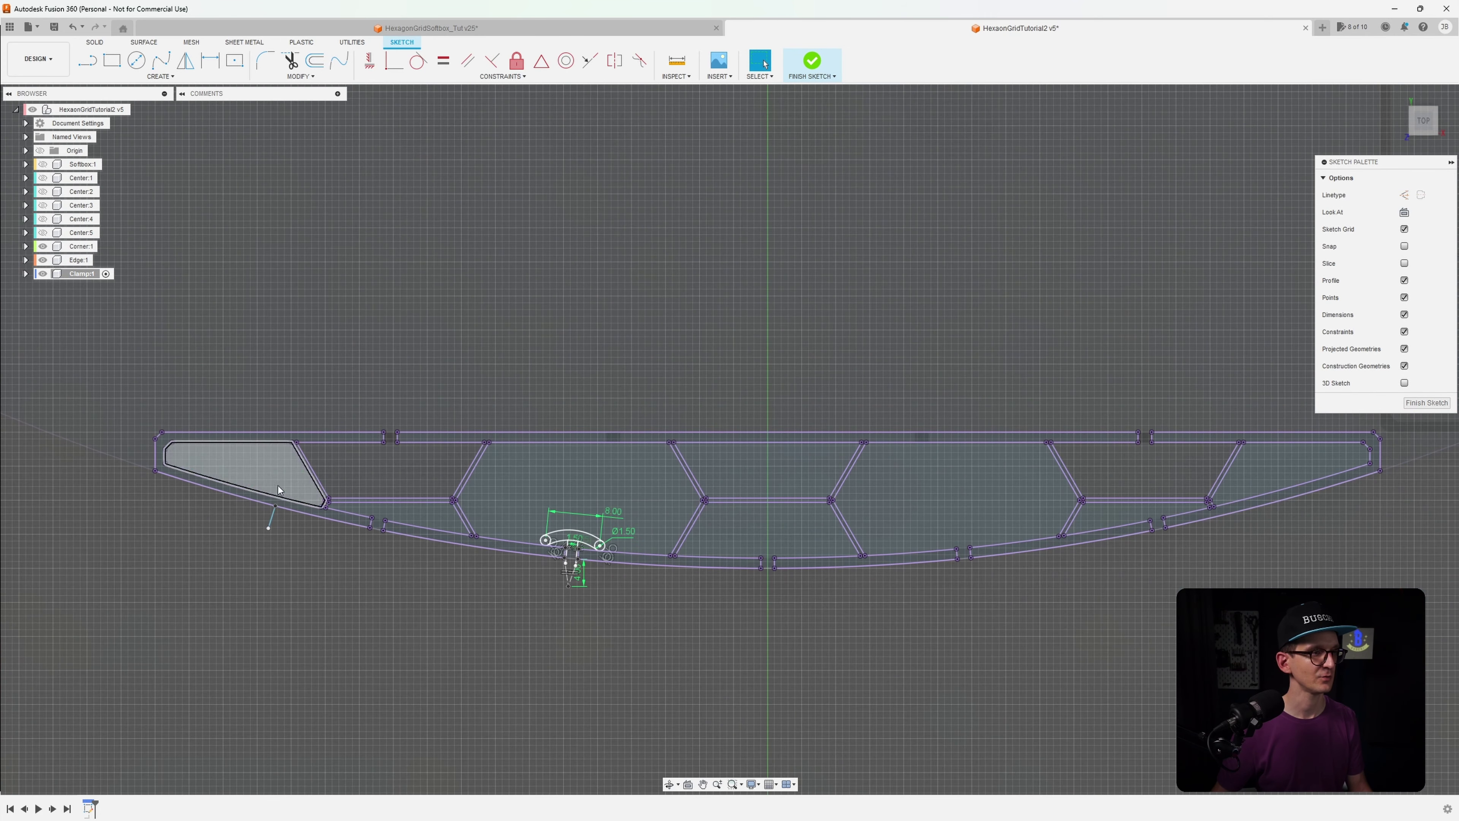
middle_click_drag(278, 489, 393, 520)
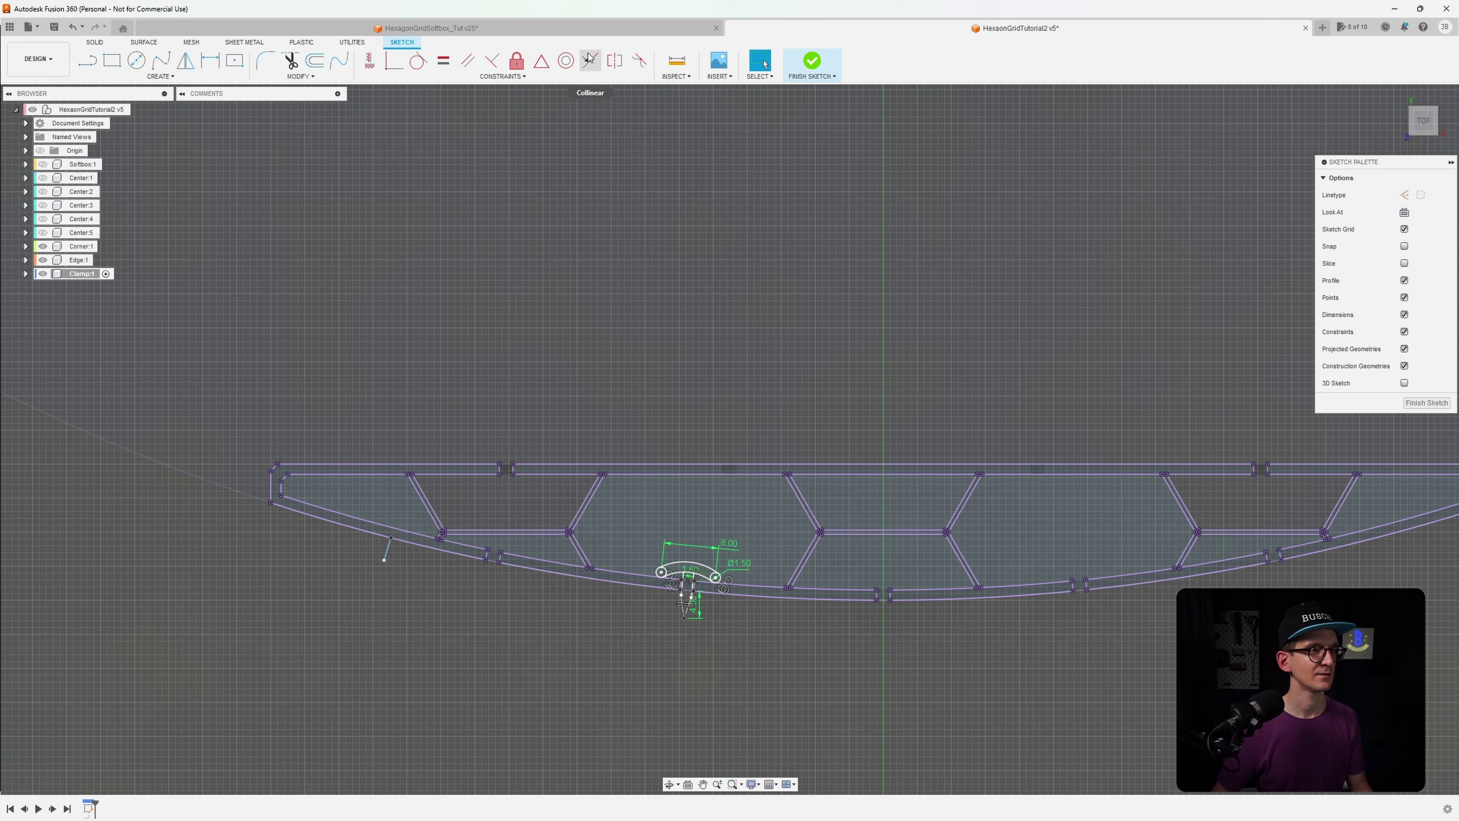
left_click(589, 60)
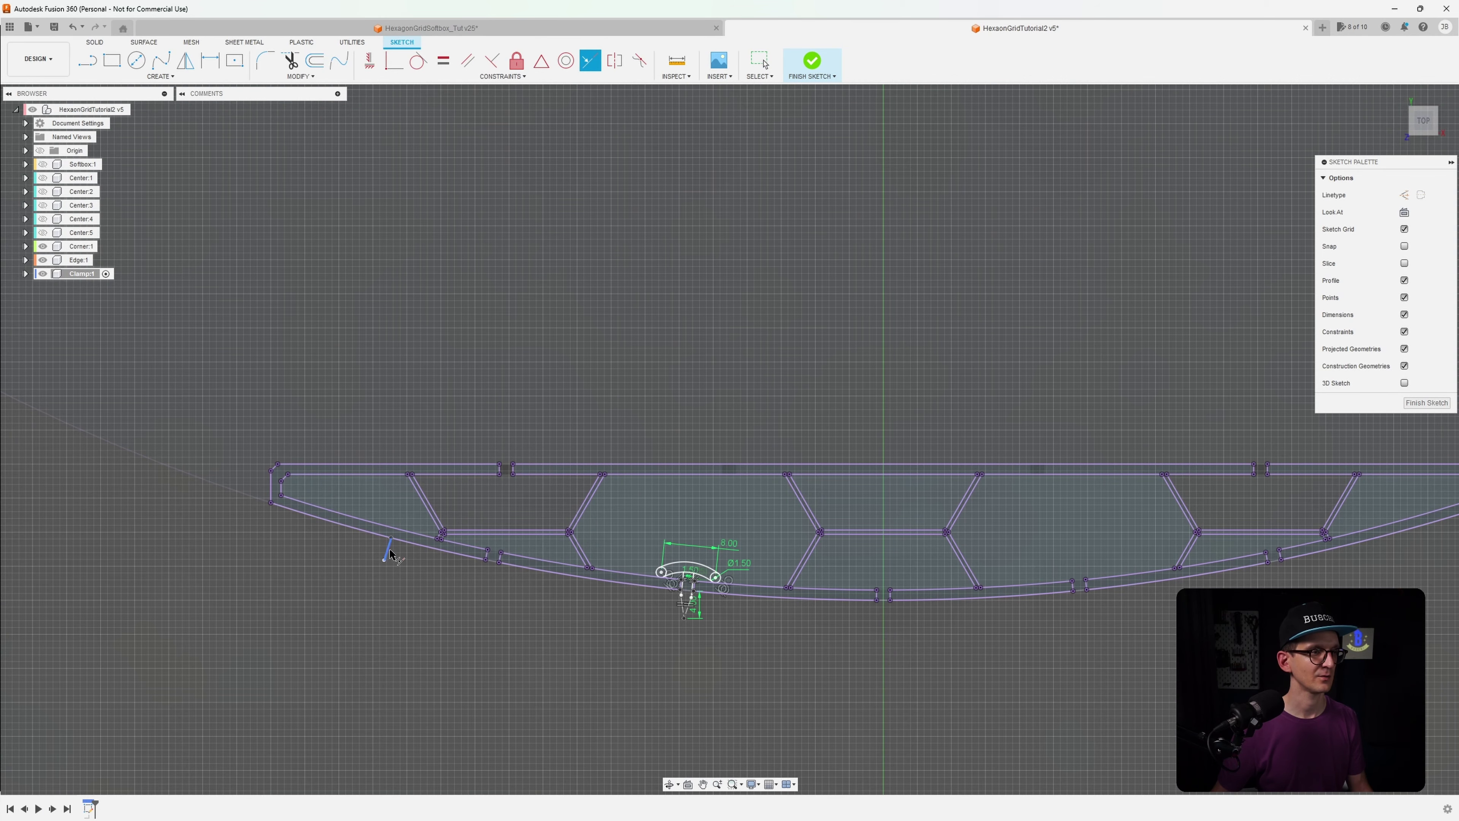
scroll(390, 554, "down", 10)
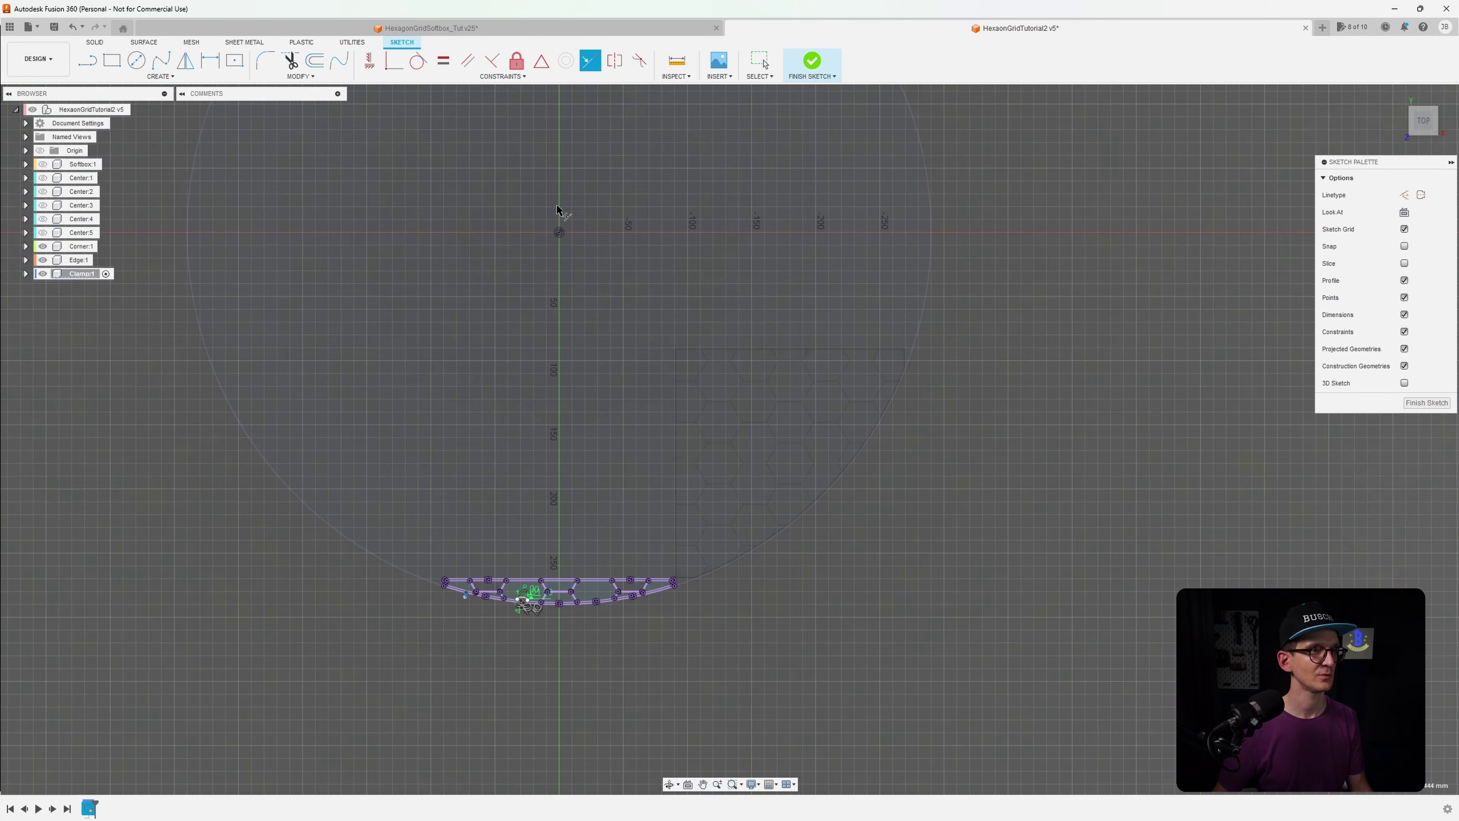
key("Escape")
Sketch a second short line outward from the curved outer edge, near the right end of the grid part
scroll(475, 601, "up", 10)
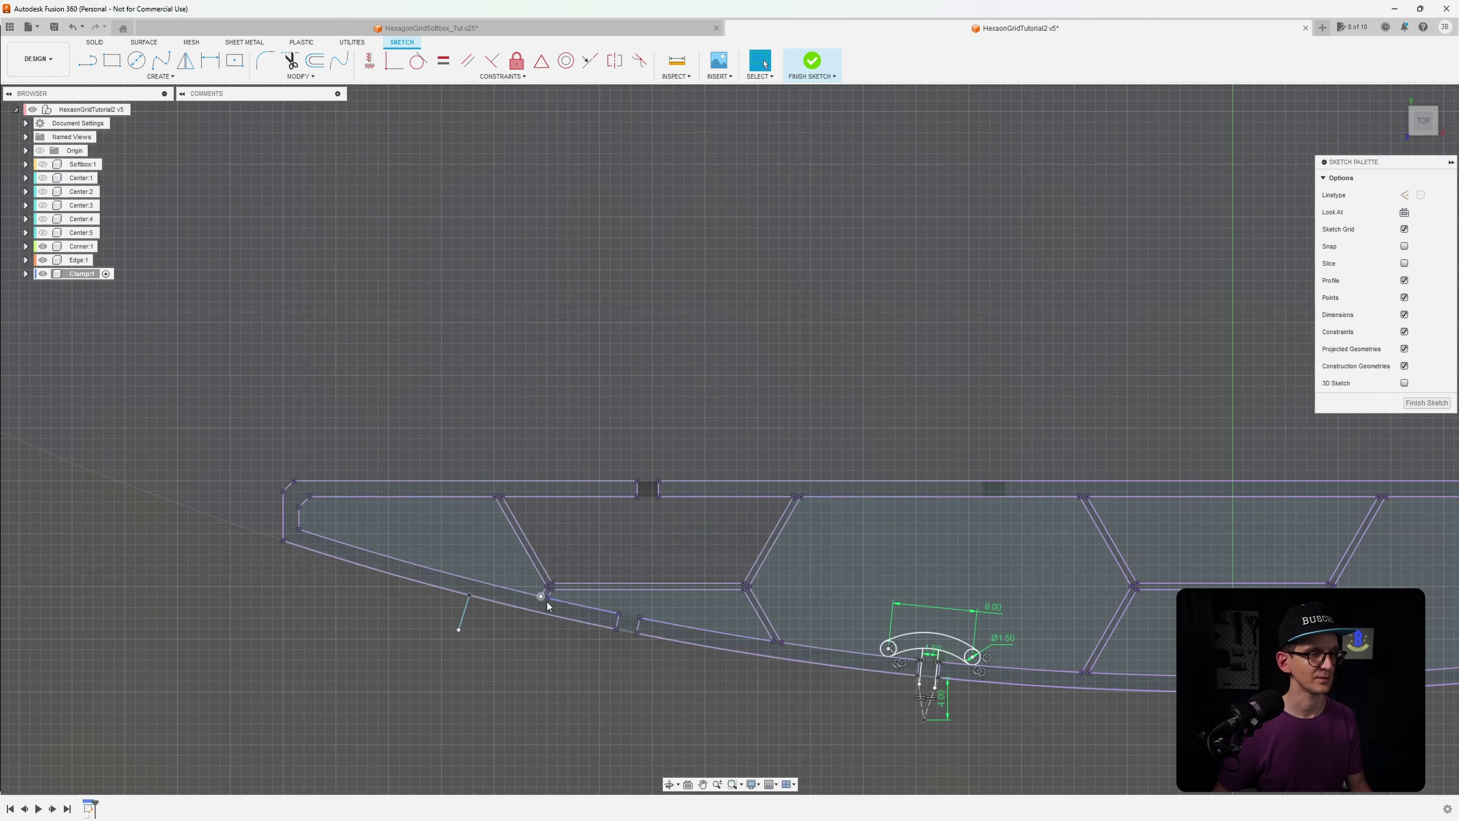
middle_click_drag(435, 646, 370, 609)
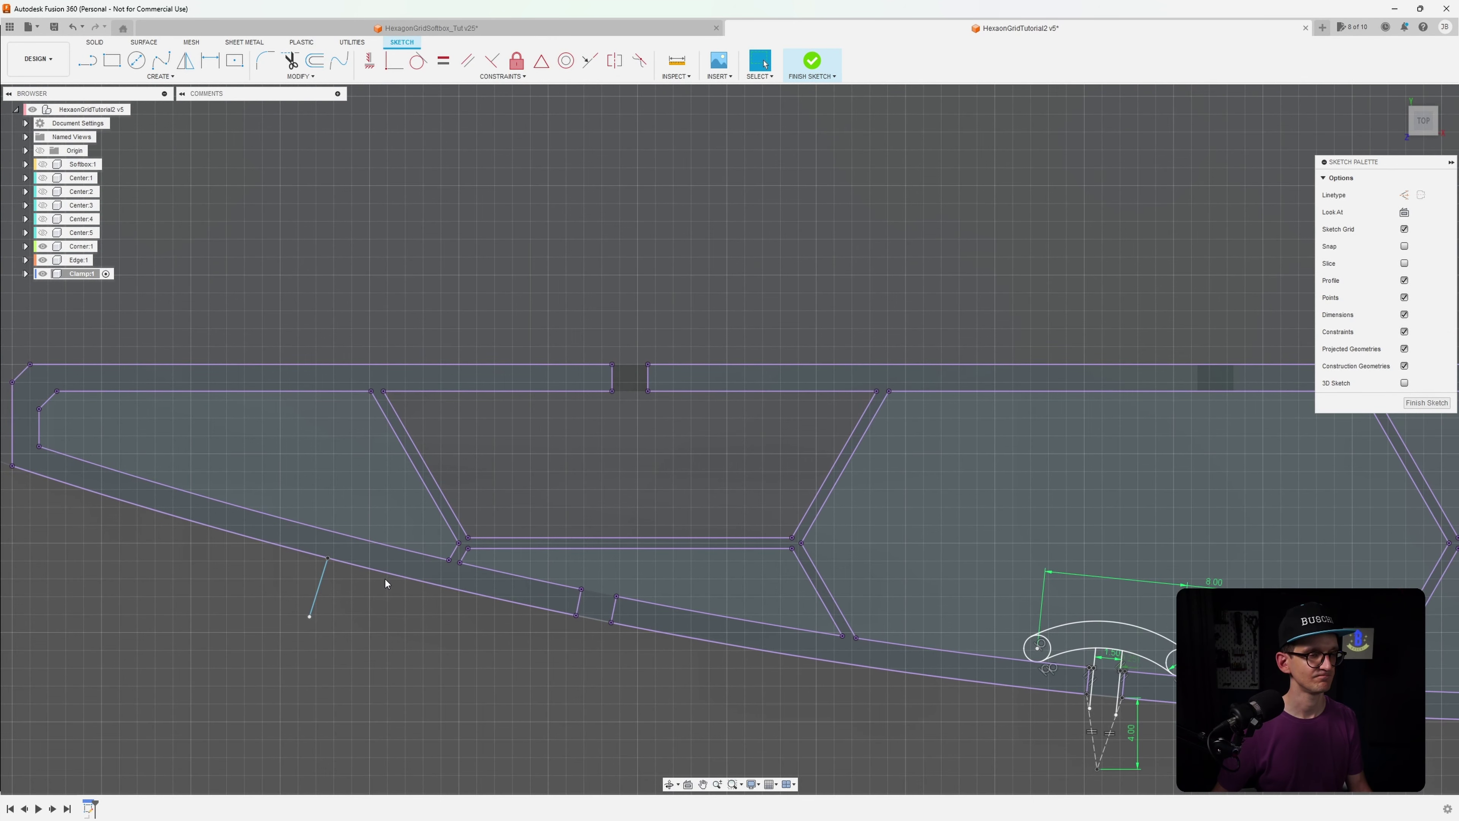
scroll(418, 401, "down", 6)
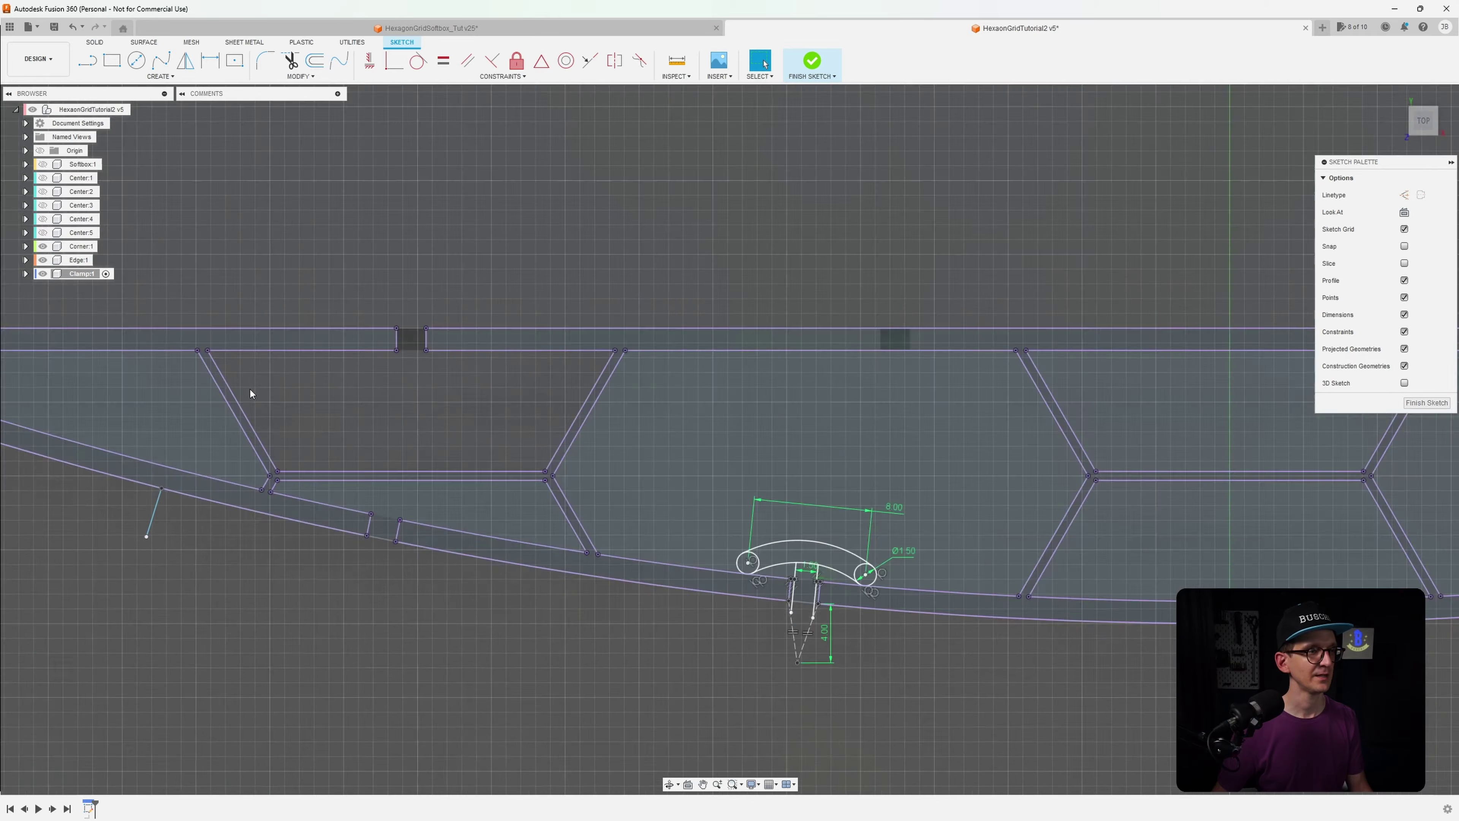
mouse_move(250, 389)
middle_mouse_down()
mouse_move(341, 427)
mouse_move(217, 404)
middle_mouse_up()
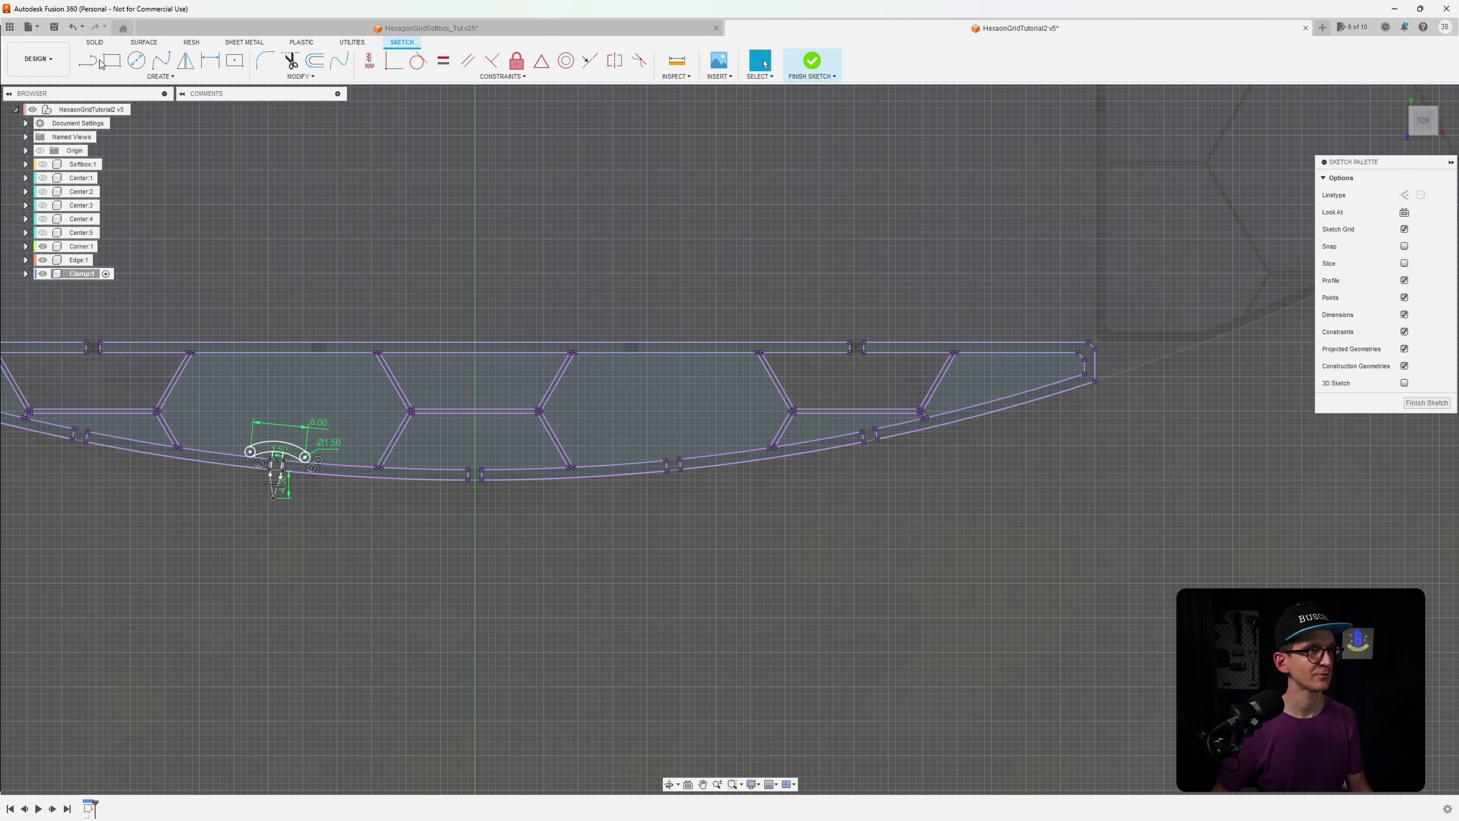
left_click(88, 60)
left_click(956, 426)
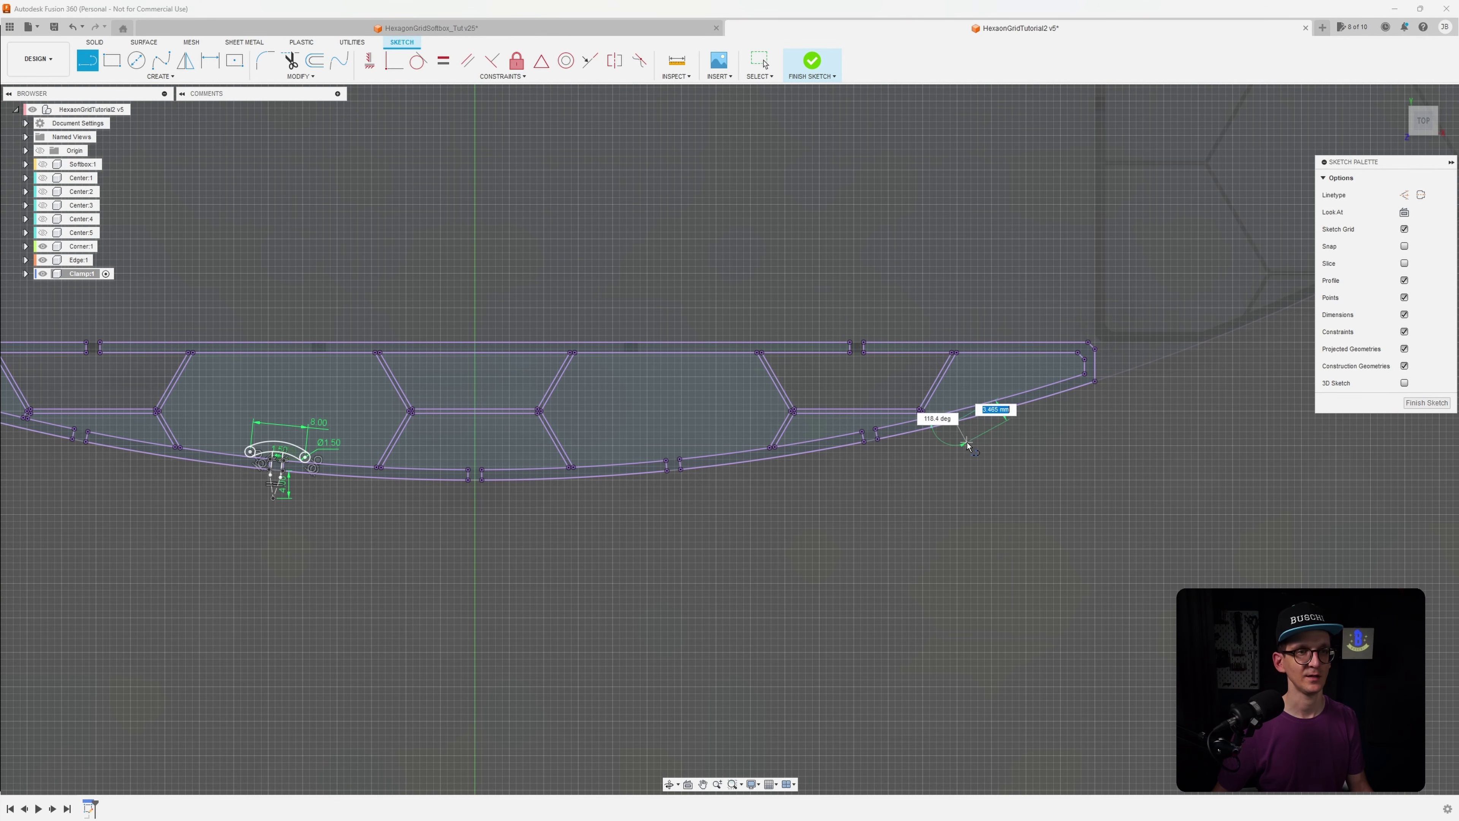
left_click(960, 447)
scroll(1038, 531, "down", 2)
key("Escape")
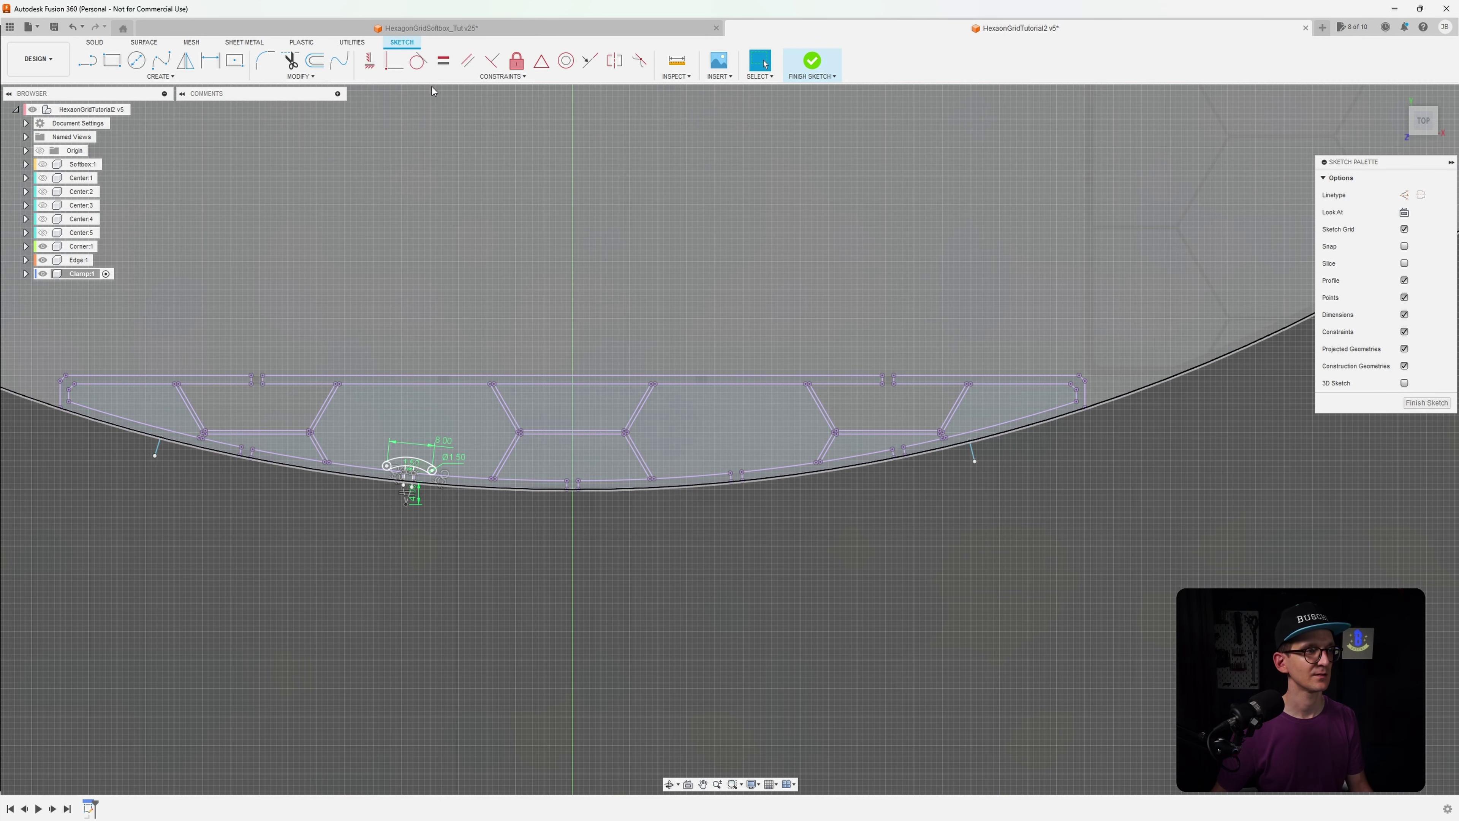
Sketch a centre-point arc about the large circle's centre, from the left short line's outer end across to the right short line
scroll(422, 196, "down", 2)
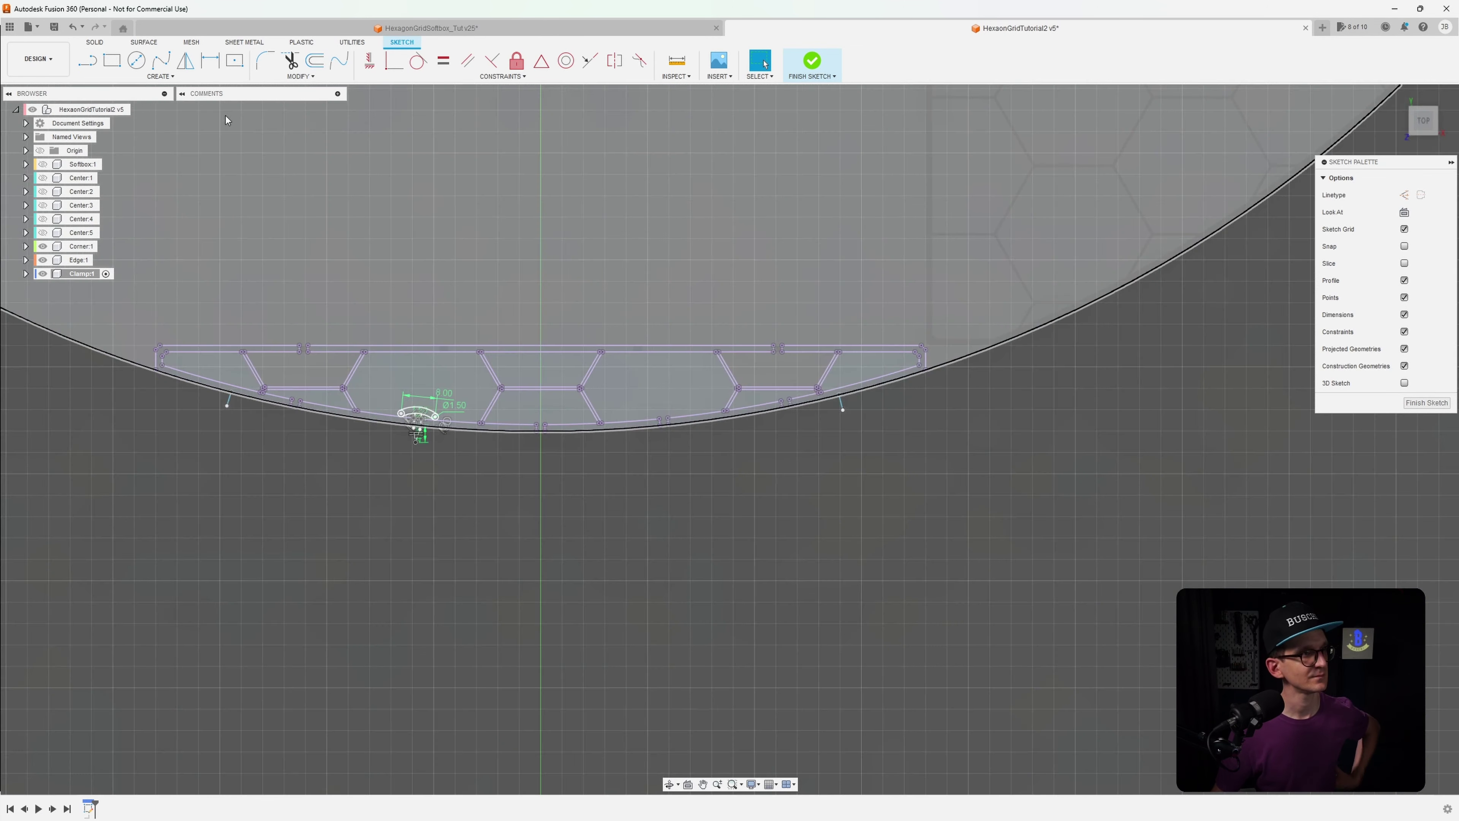
left_click(161, 76)
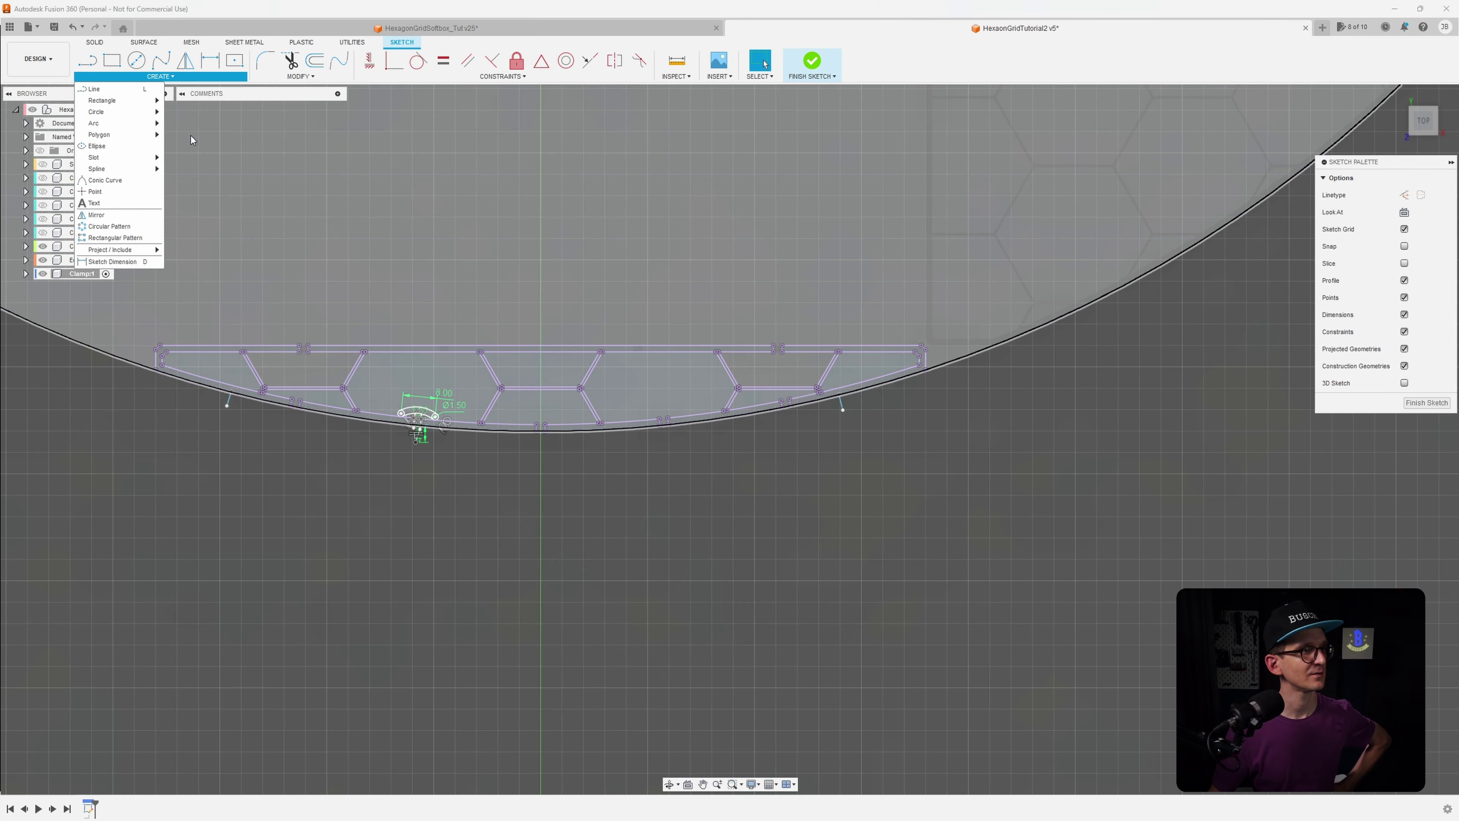
mouse_move(139, 124)
left_click(183, 136)
scroll(397, 230, "down", 3)
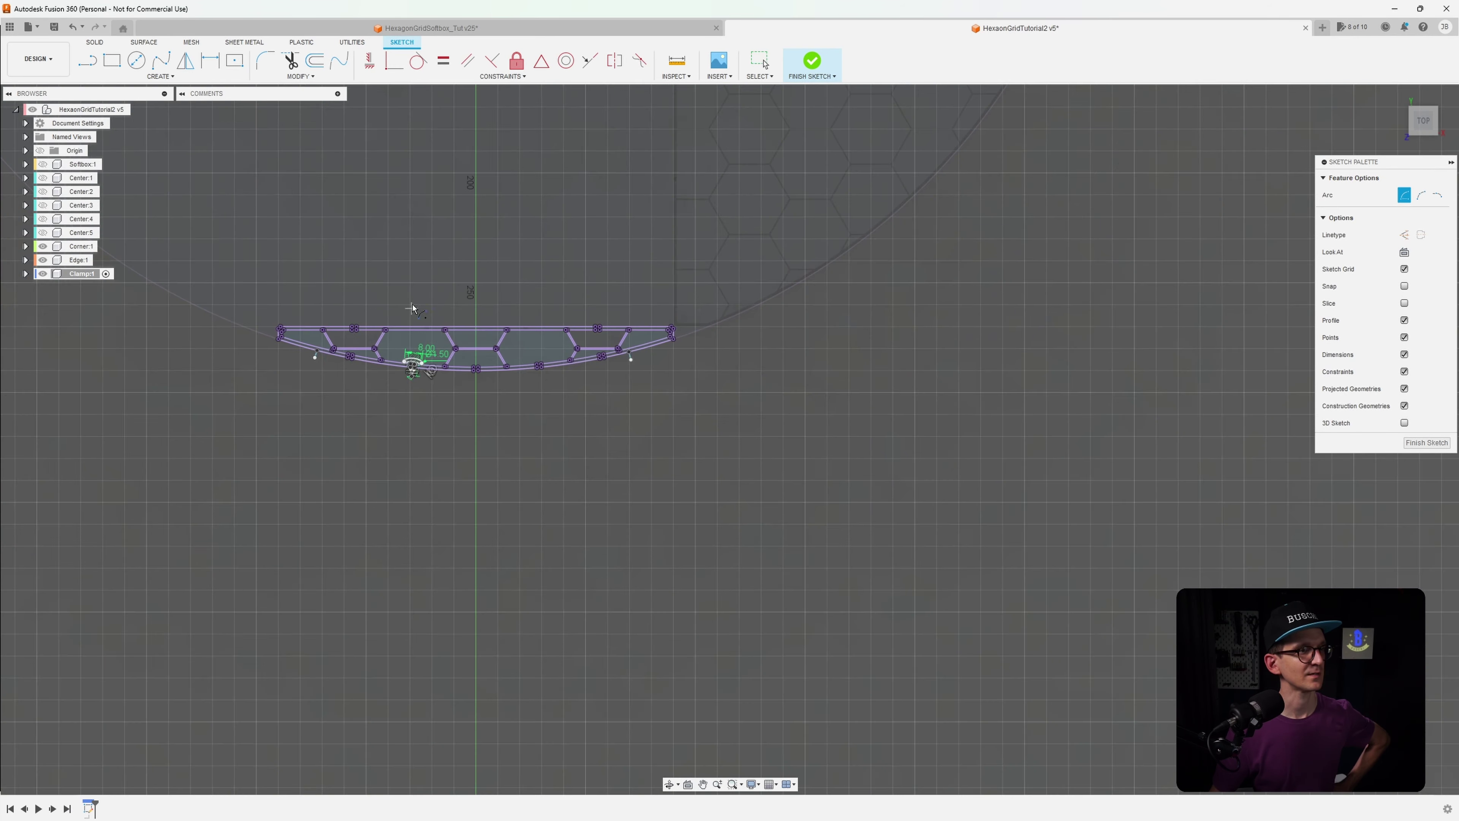
mouse_move(397, 130)
middle_mouse_down()
mouse_move(509, 324)
mouse_move(570, 228)
mouse_move(572, 276)
middle_mouse_up()
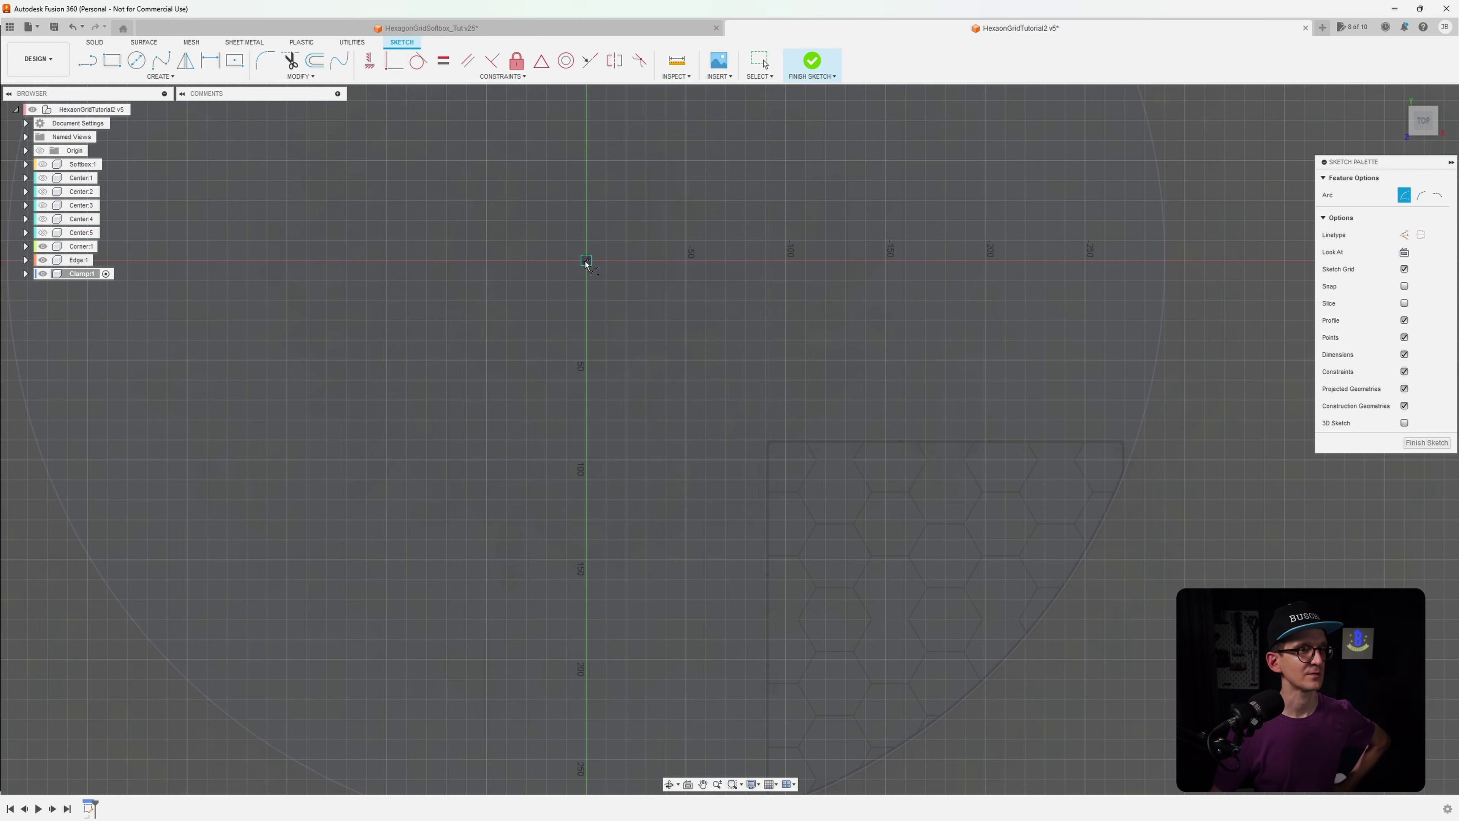
left_click(586, 262)
scroll(661, 345, "down", 2)
scroll(472, 656, "up", 5)
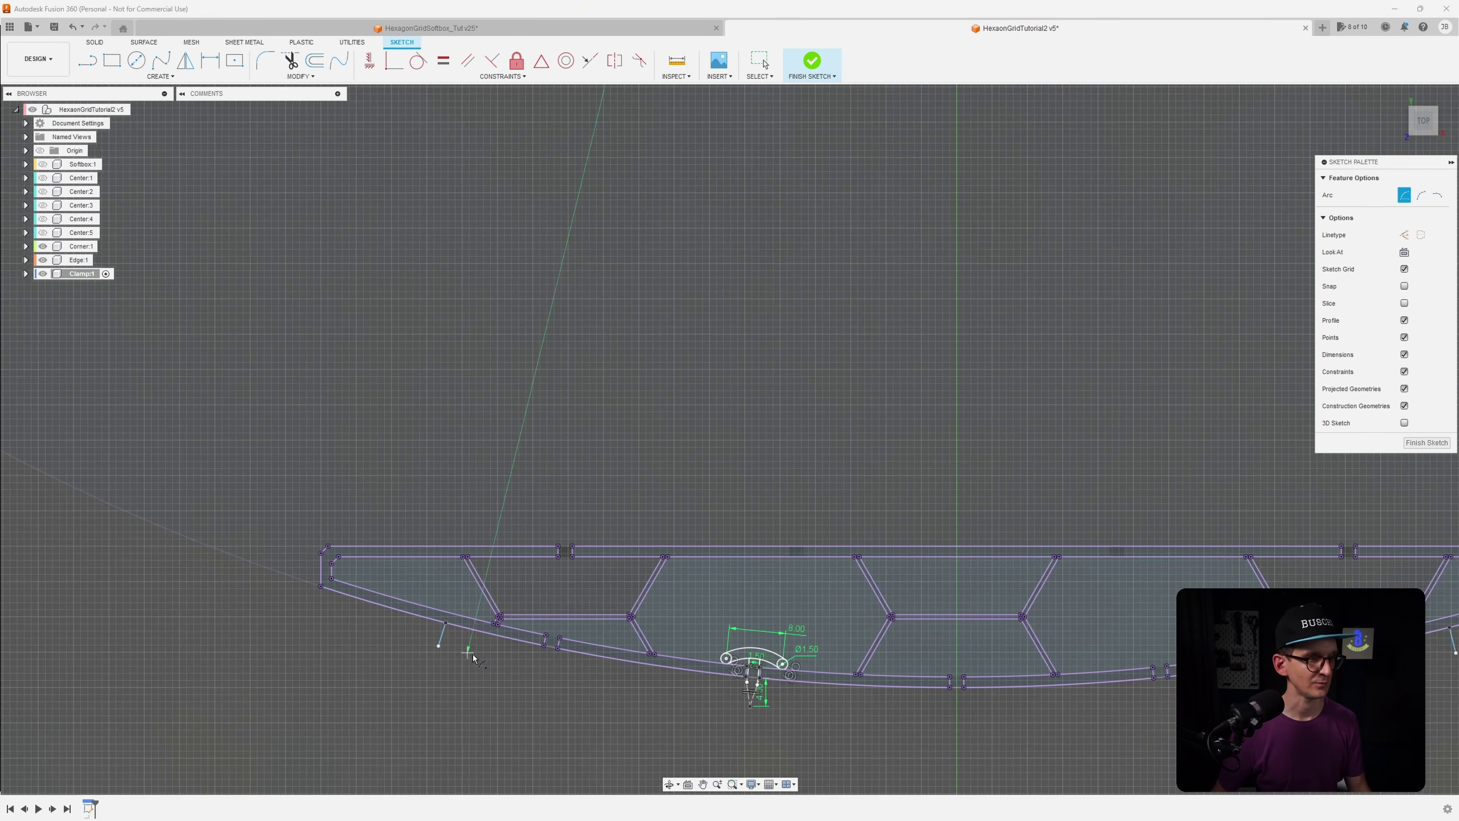
middle_click_drag(472, 657, 403, 592)
left_click(368, 586)
middle_click_drag(949, 620, 644, 616)
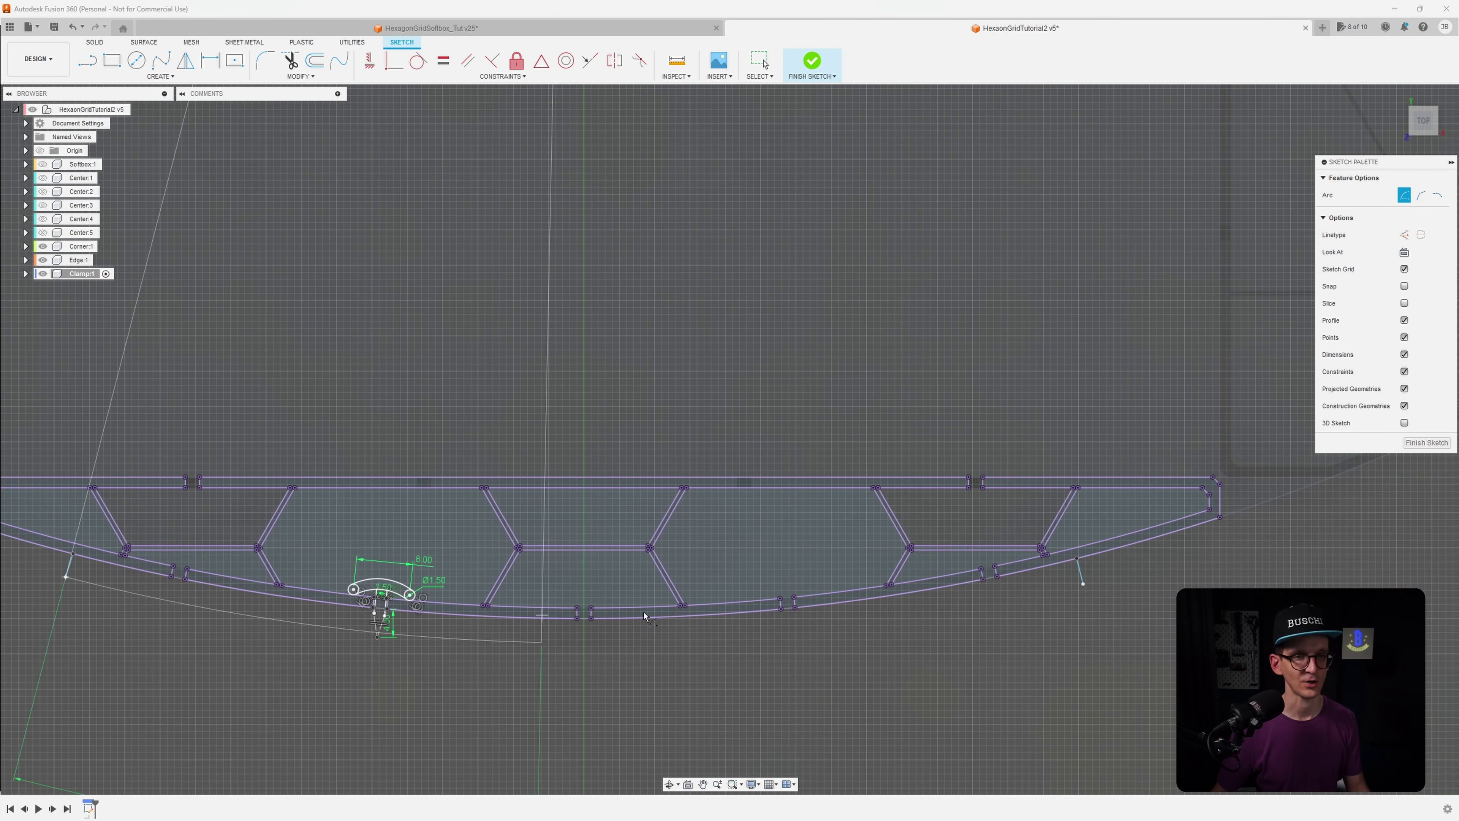
left_click(1082, 583)
left_click(1077, 644)
key("Escape")
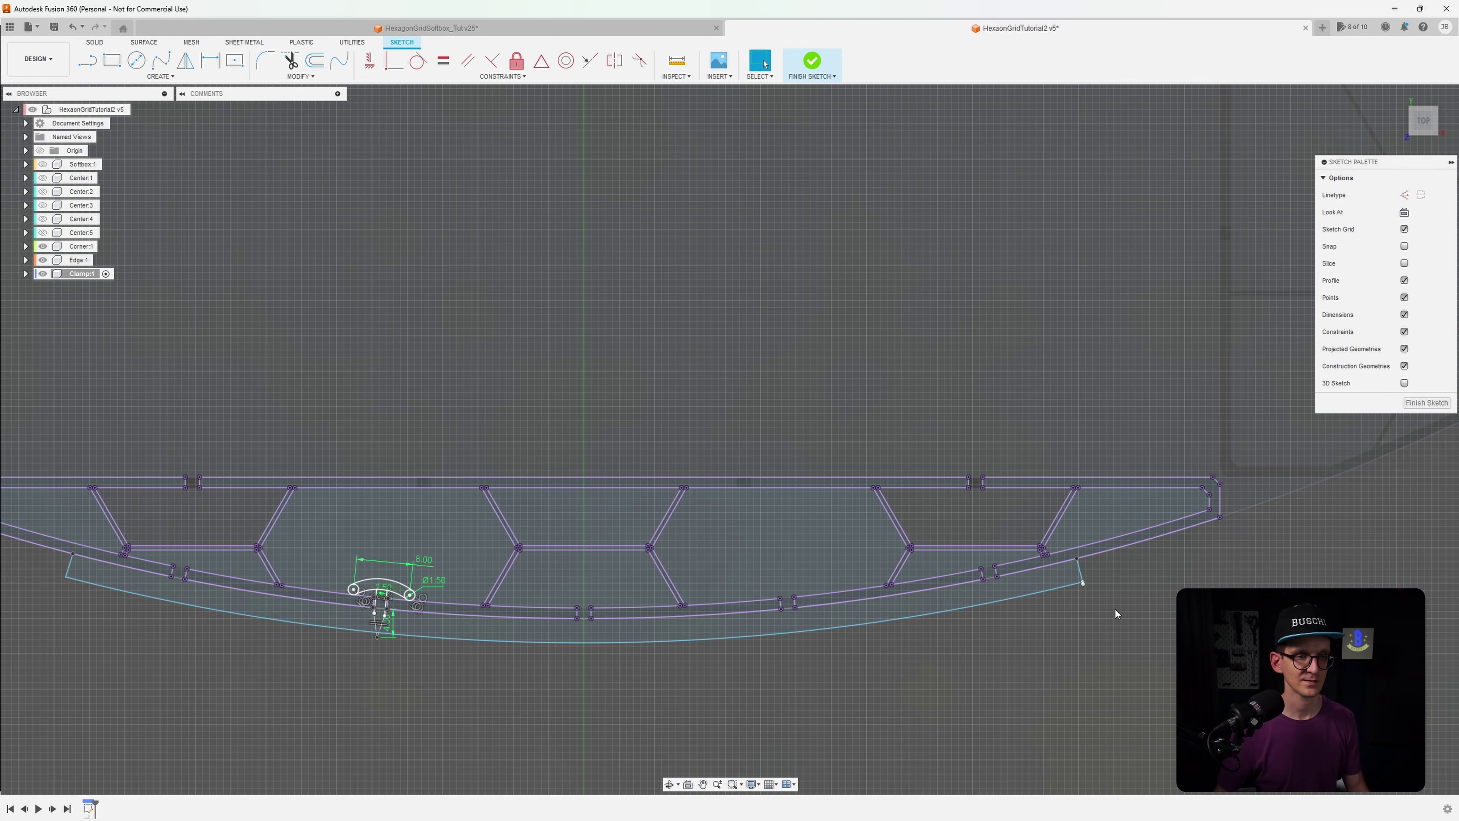
Trim the piece of the right short line that extends beyond the new arc
scroll(1115, 609, "up", 6)
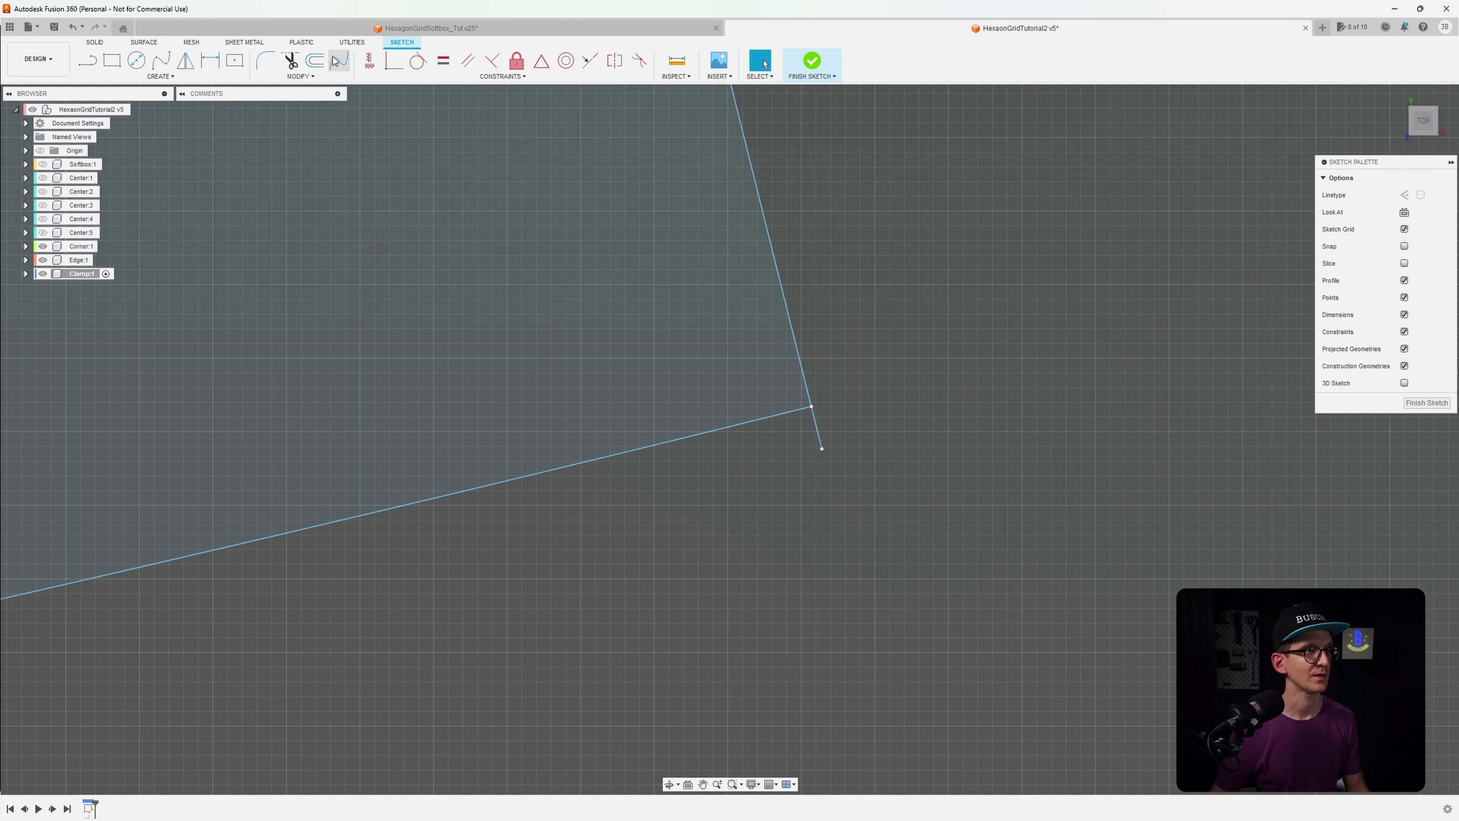
left_click(290, 59)
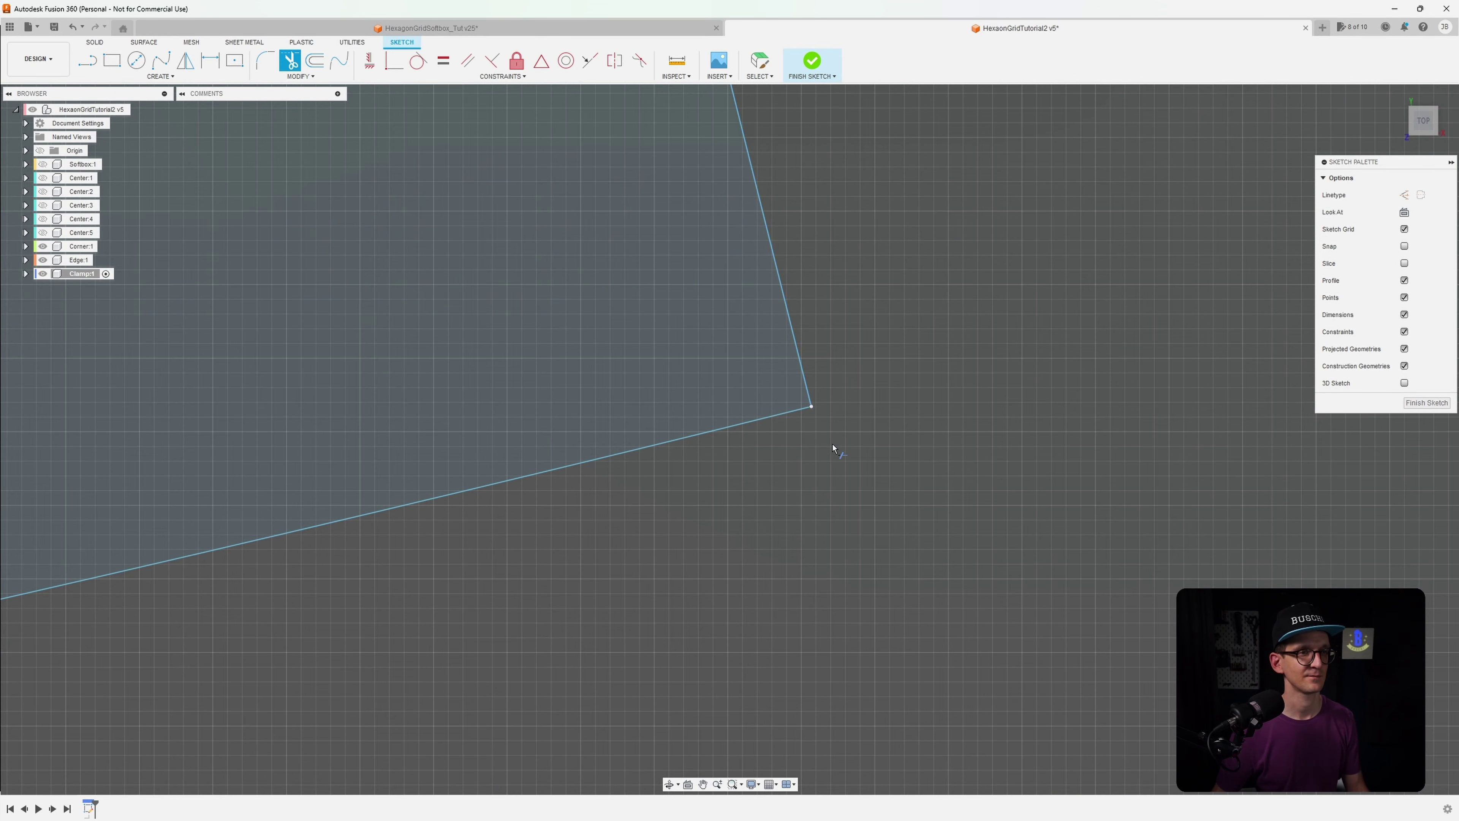
scroll(976, 516, "down", 4)
scroll(987, 515, "down", 2)
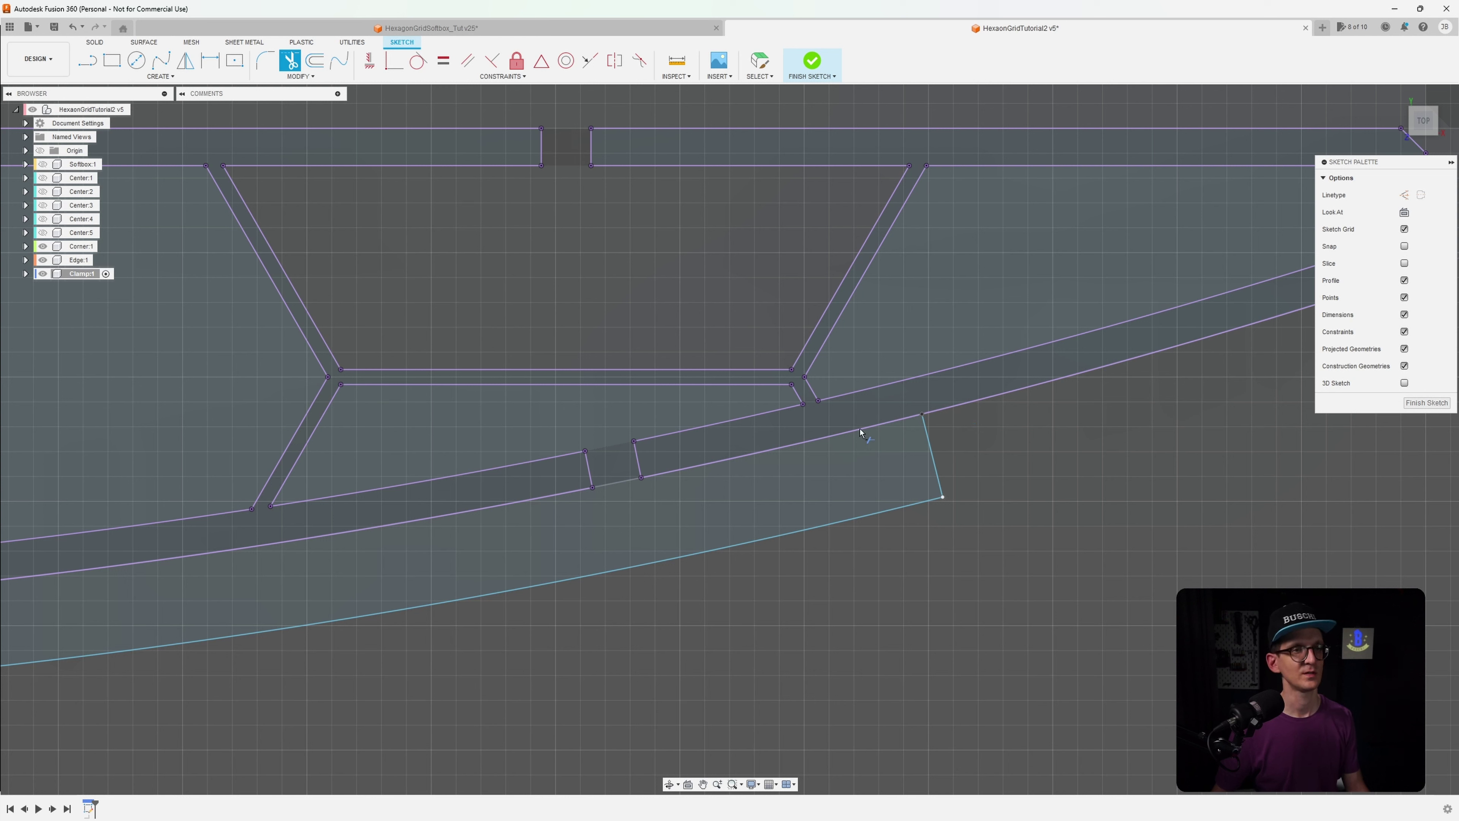
Try to constrain the right short line perpendicular to the curved outer edge
key("shift+p")
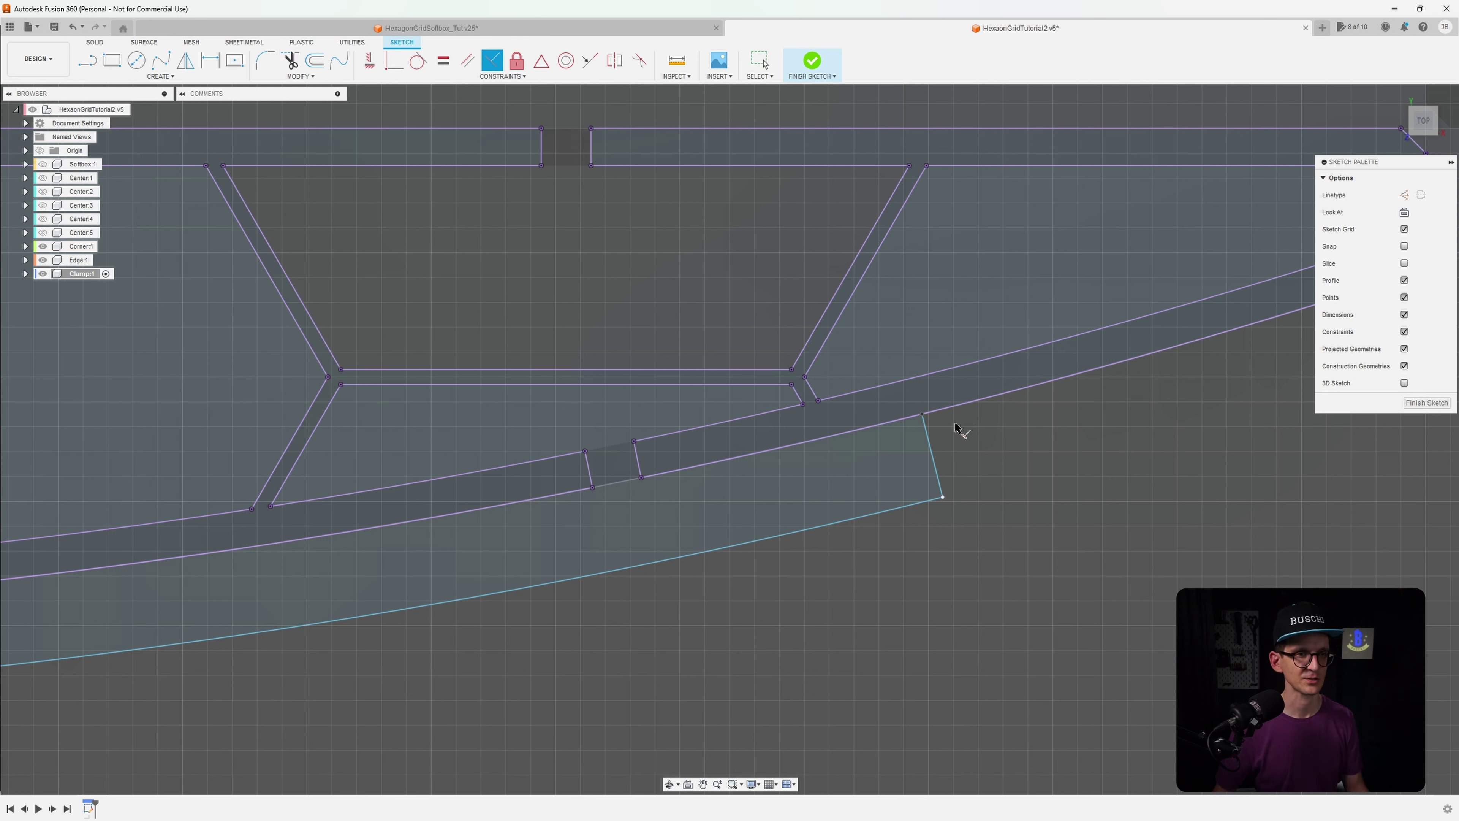
left_click(927, 443)
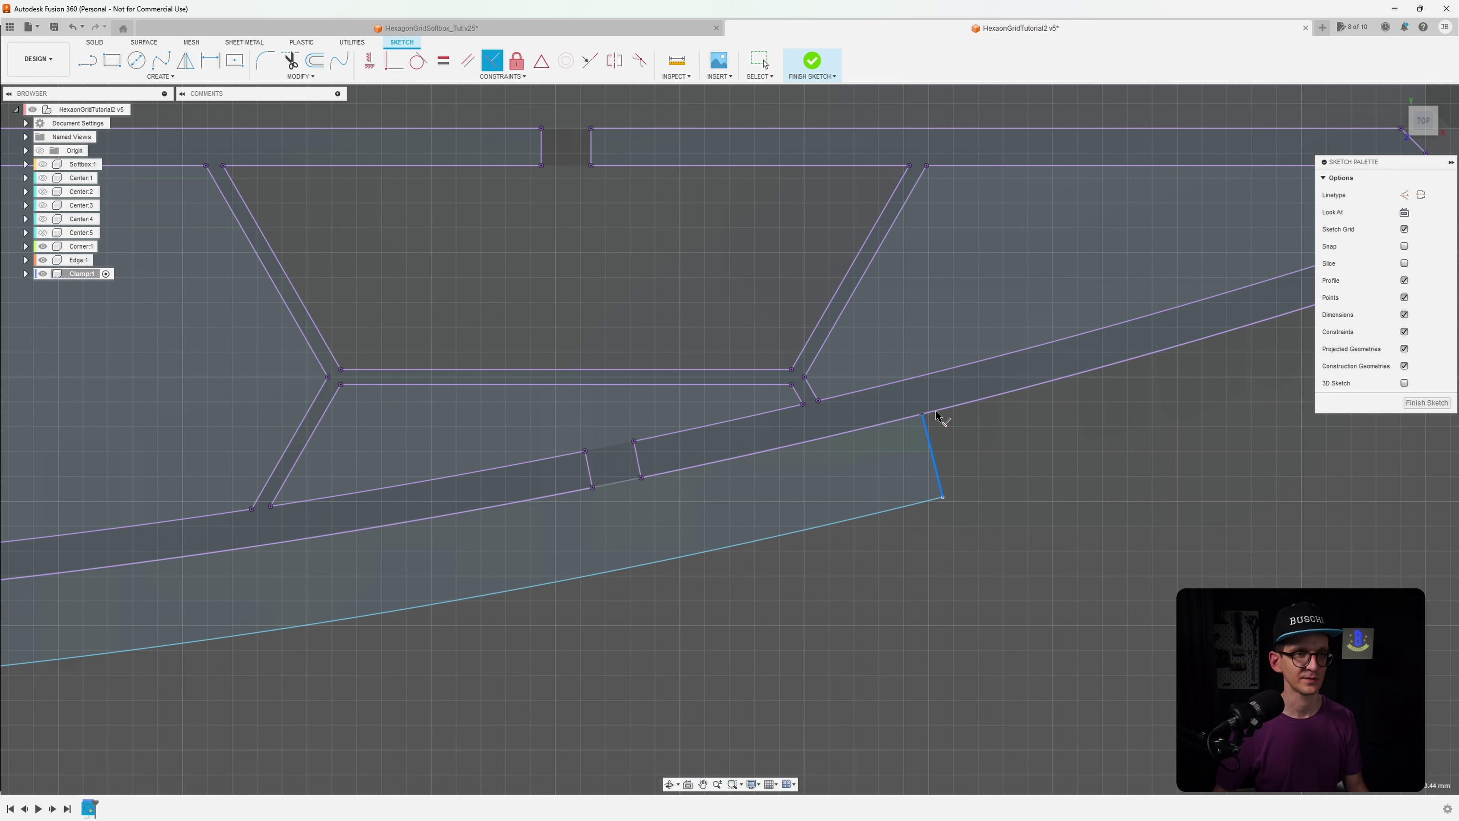
key("Escape")
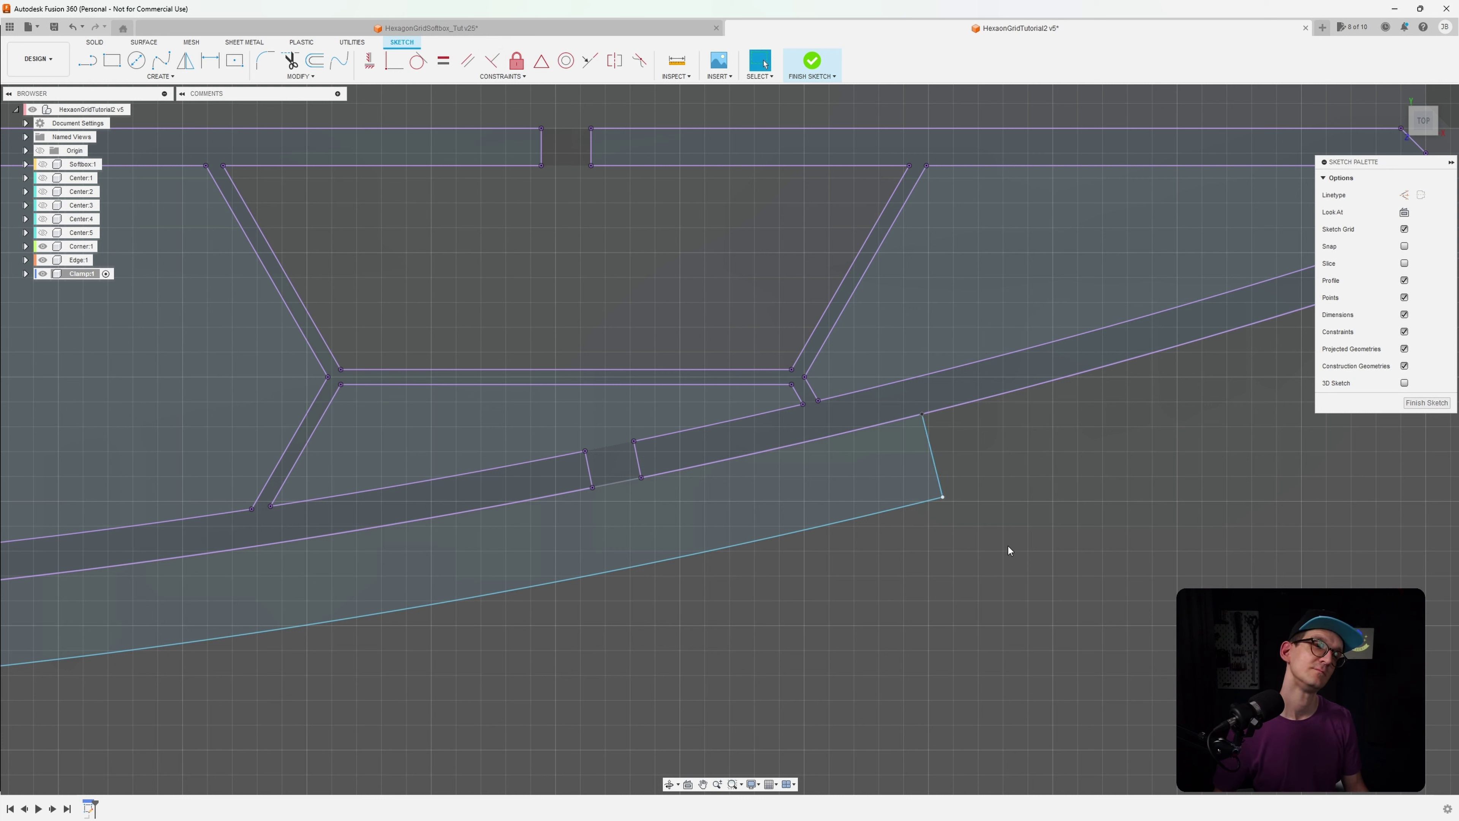
Sketch a construction line from the large circle's centre to the outer end of the right short line
scroll(1008, 546, "down", 10)
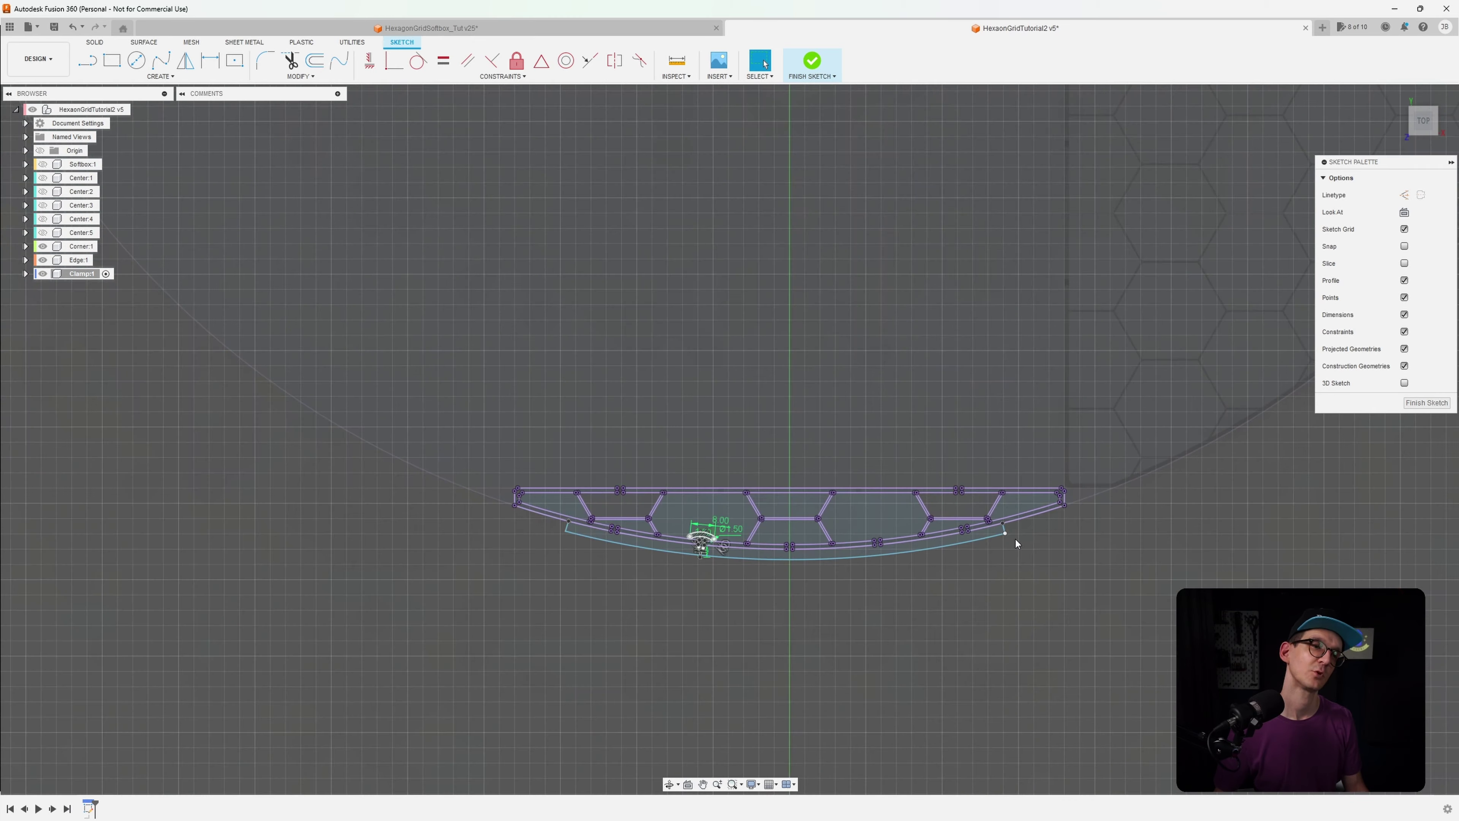
mouse_move(1023, 550)
middle_mouse_down()
mouse_move(976, 597)
mouse_move(933, 698)
middle_mouse_up()
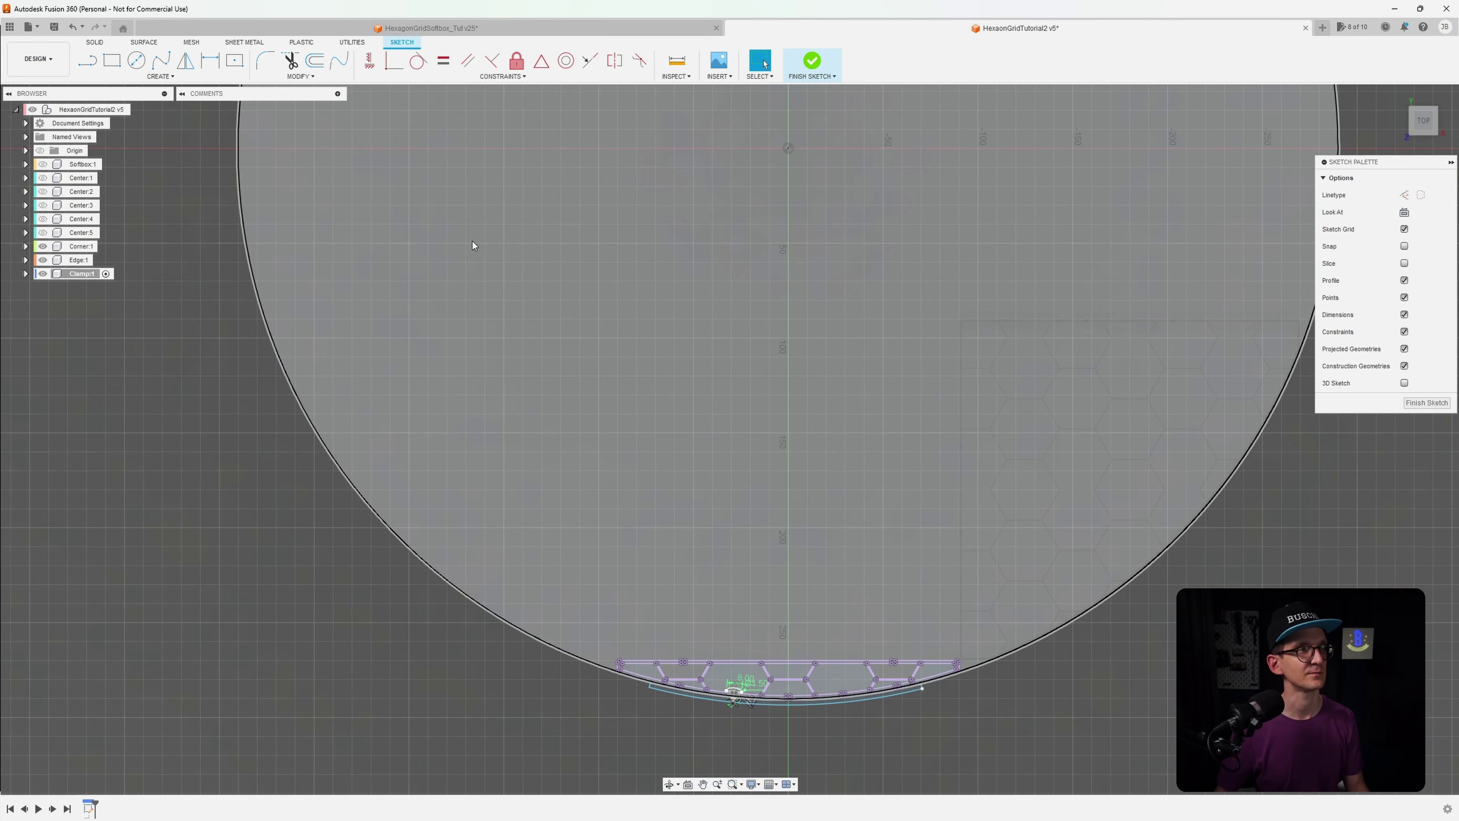
key("l")
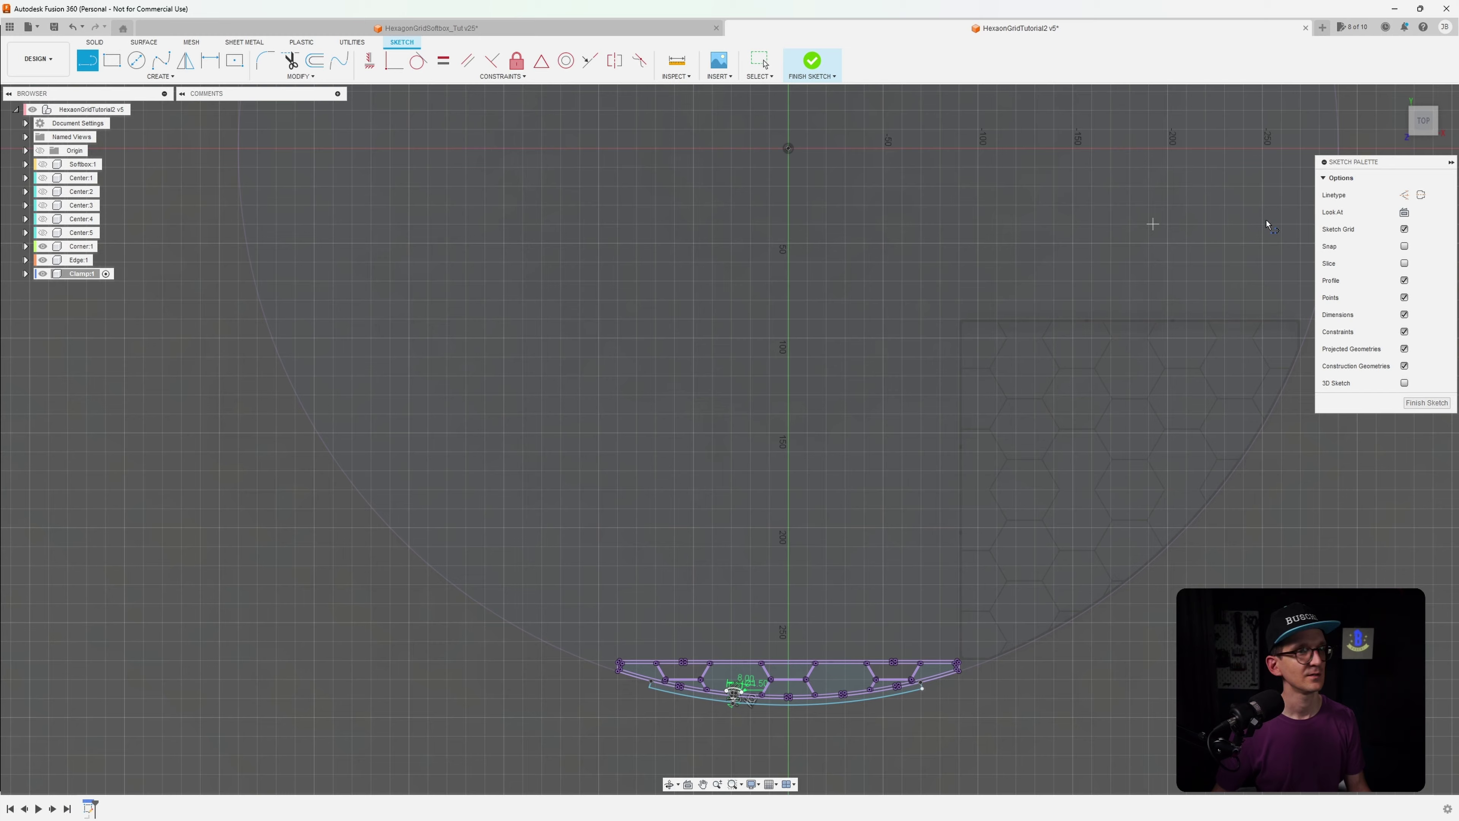
left_click(1405, 196)
left_click(790, 148)
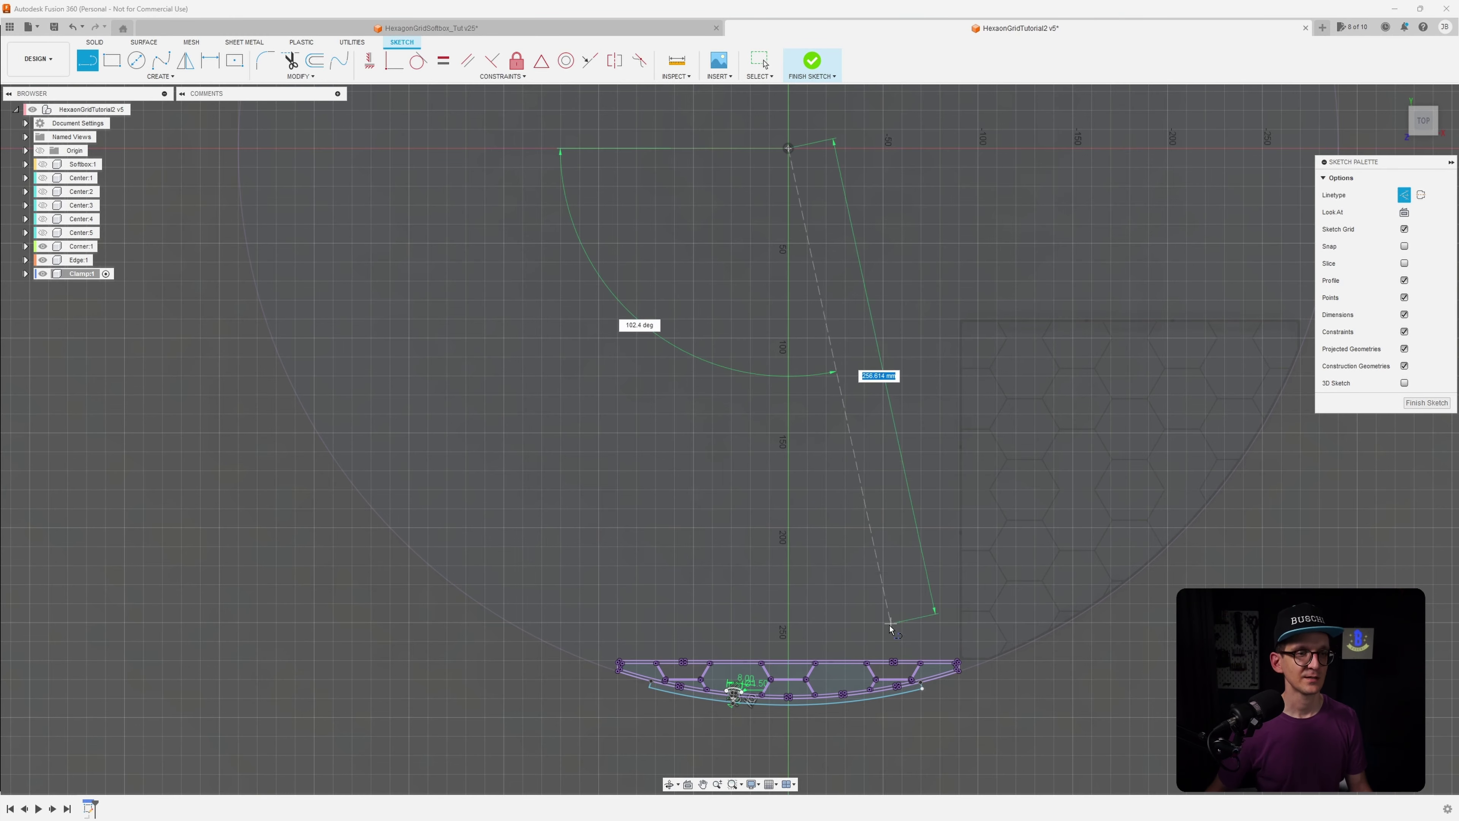
middle_click_drag(885, 626, 853, 424)
scroll(885, 460, "up", 5)
scroll(895, 499, "up", 8)
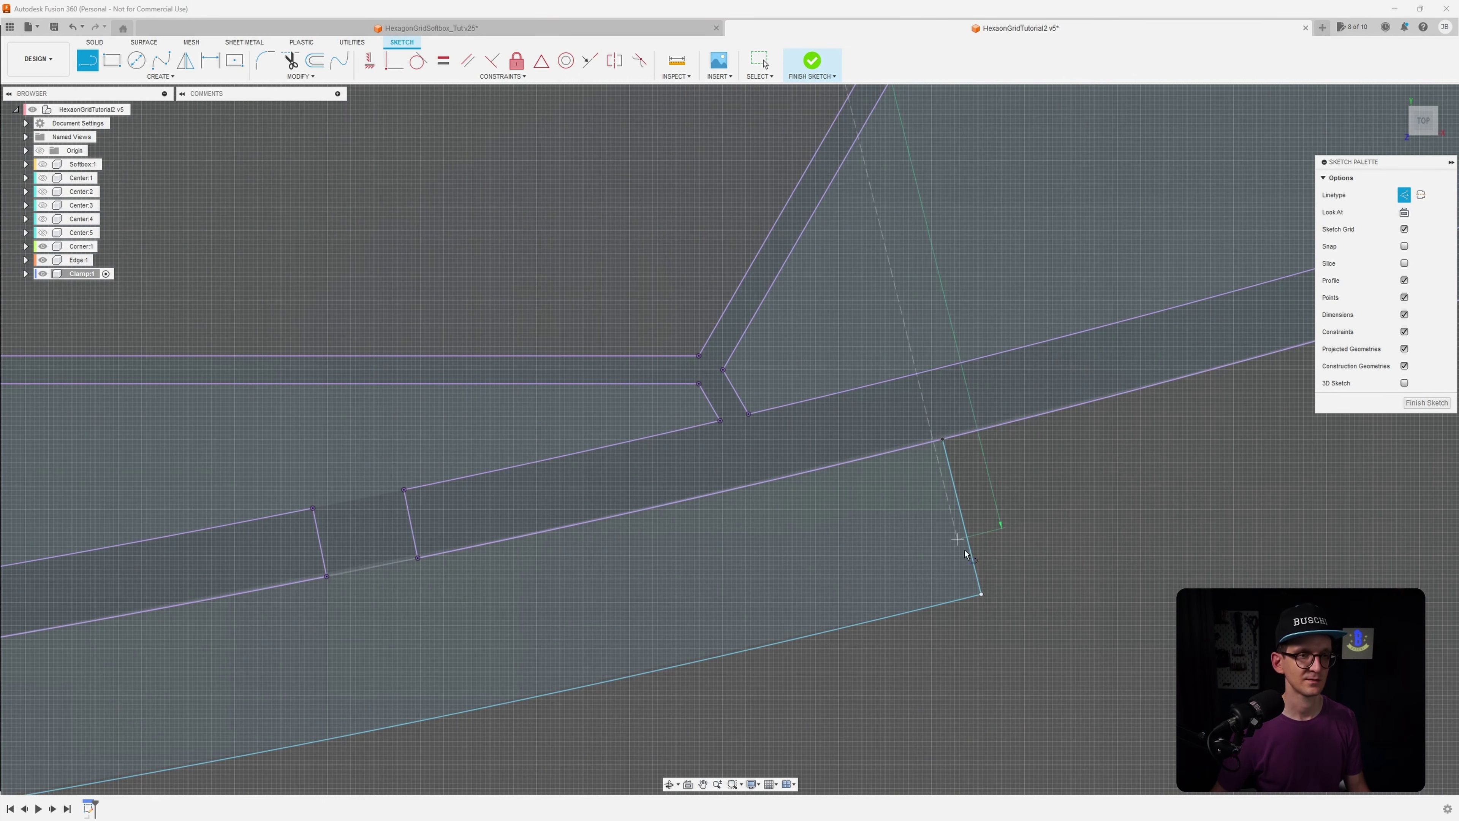
left_click(981, 596)
scroll(1042, 553, "up", 5)
key("Escape")
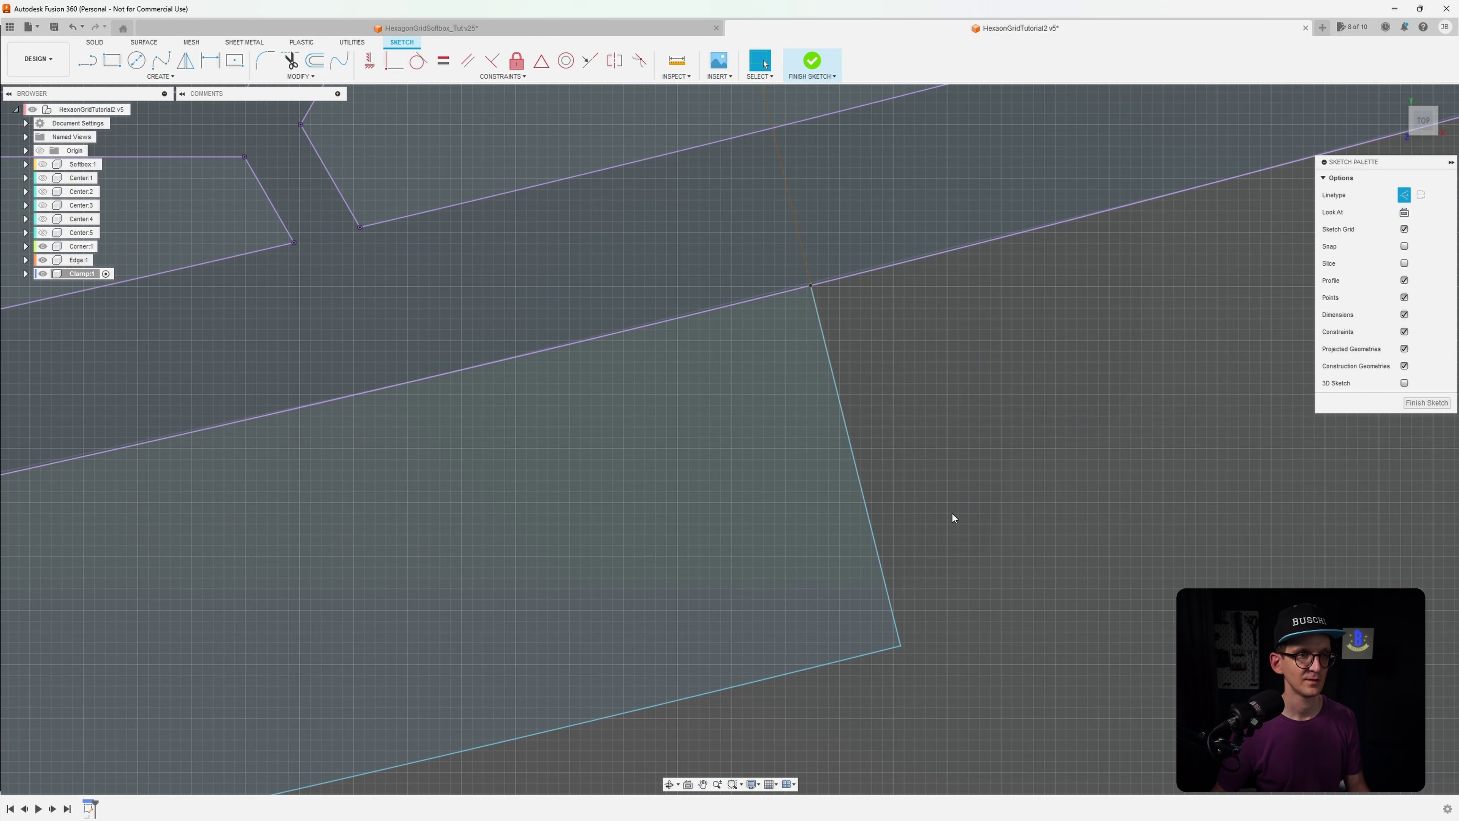
Try to make the right short line and the overlapping construction line parallel
left_click(467, 62)
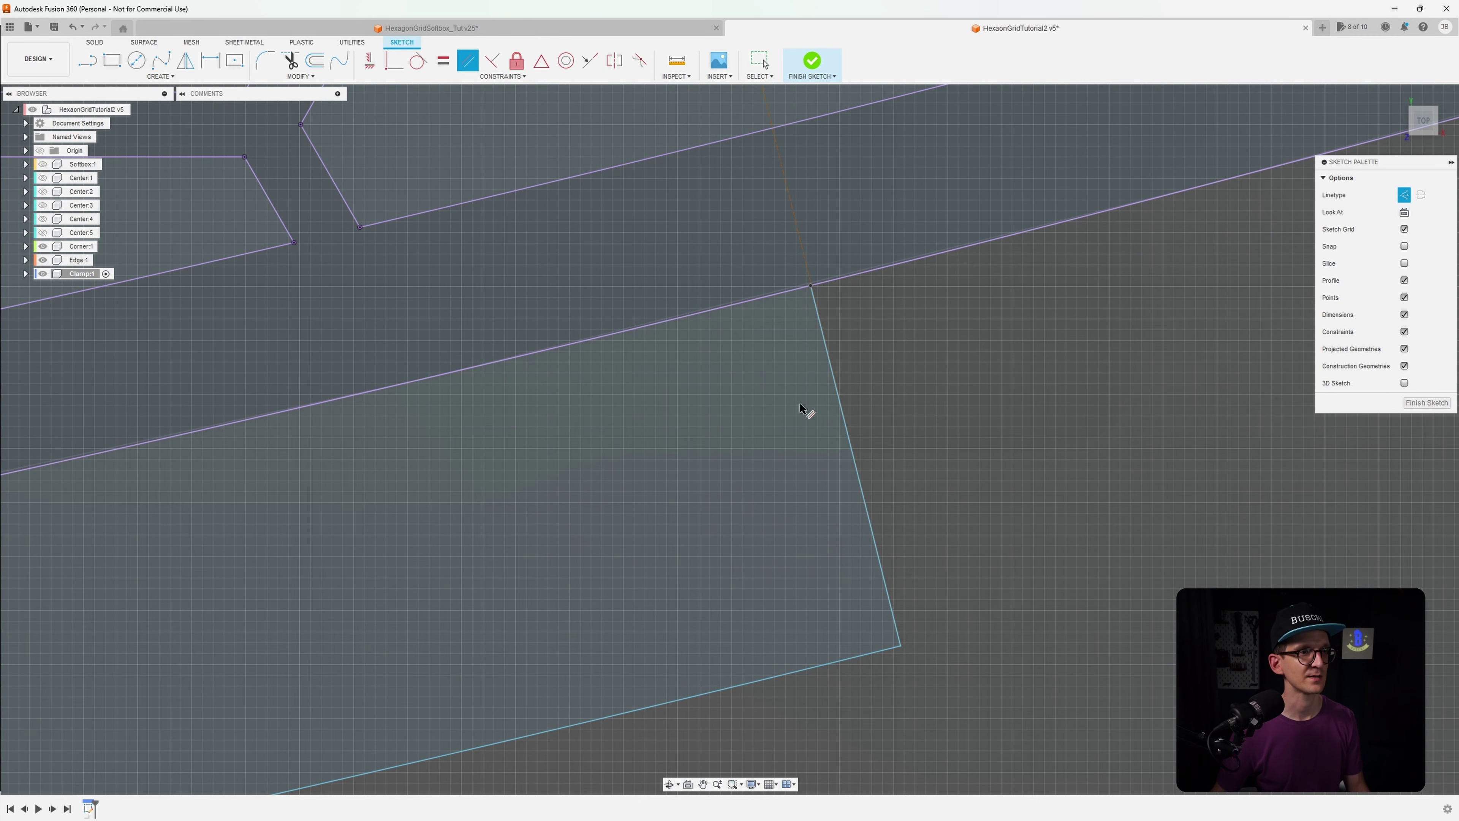
left_click(836, 385)
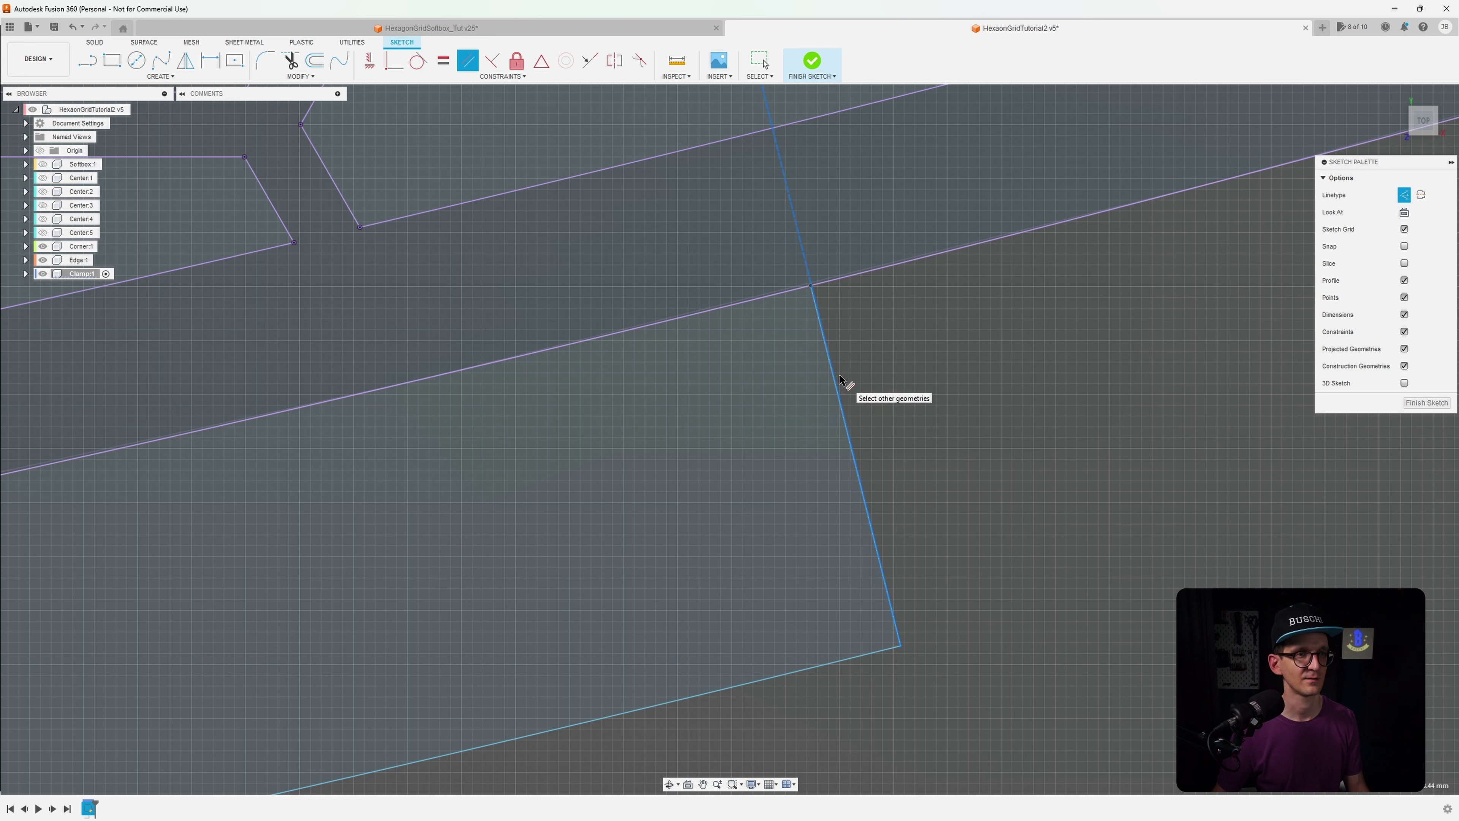
key("Escape")
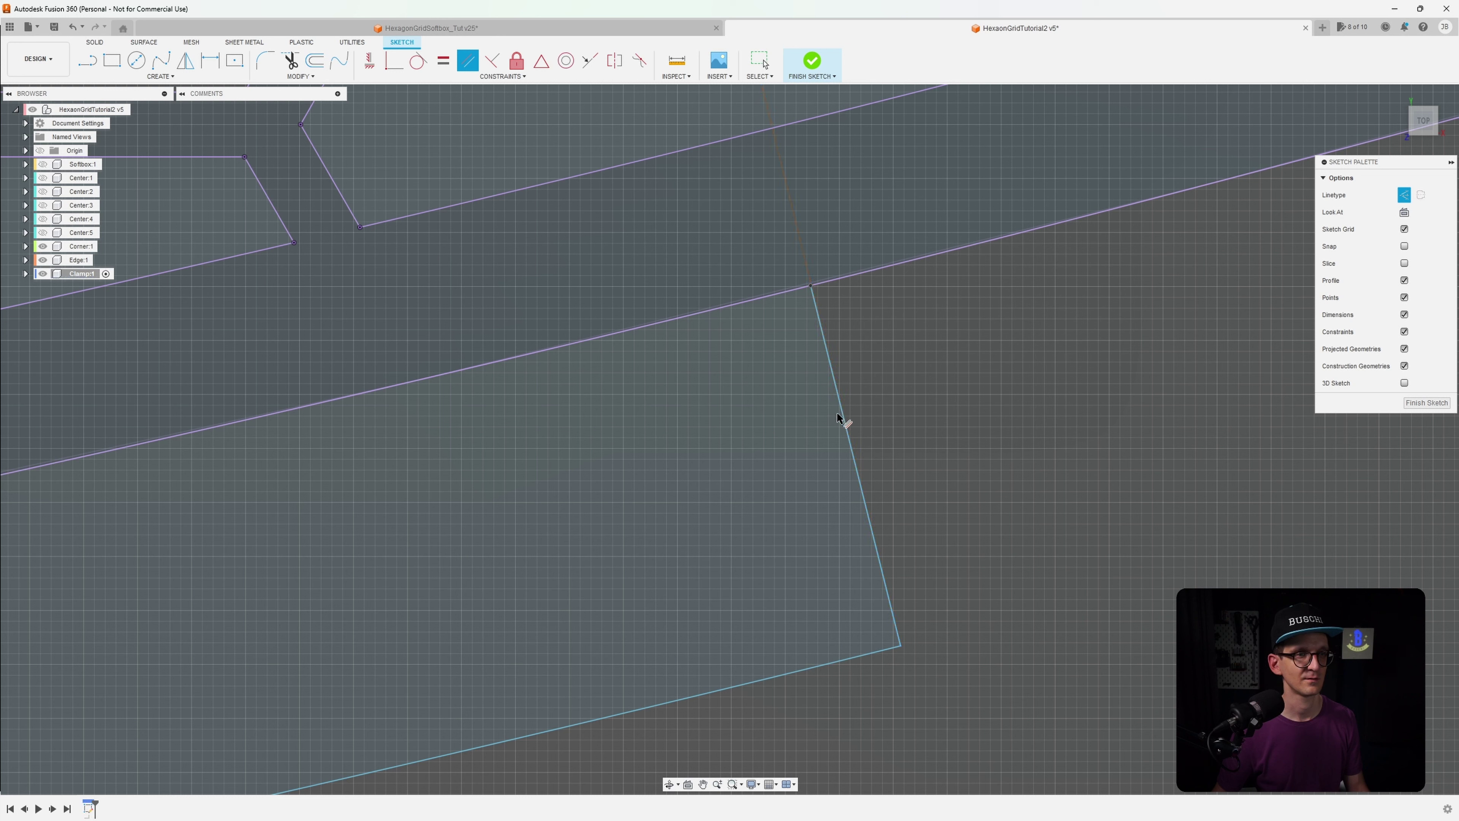
key("Escape")
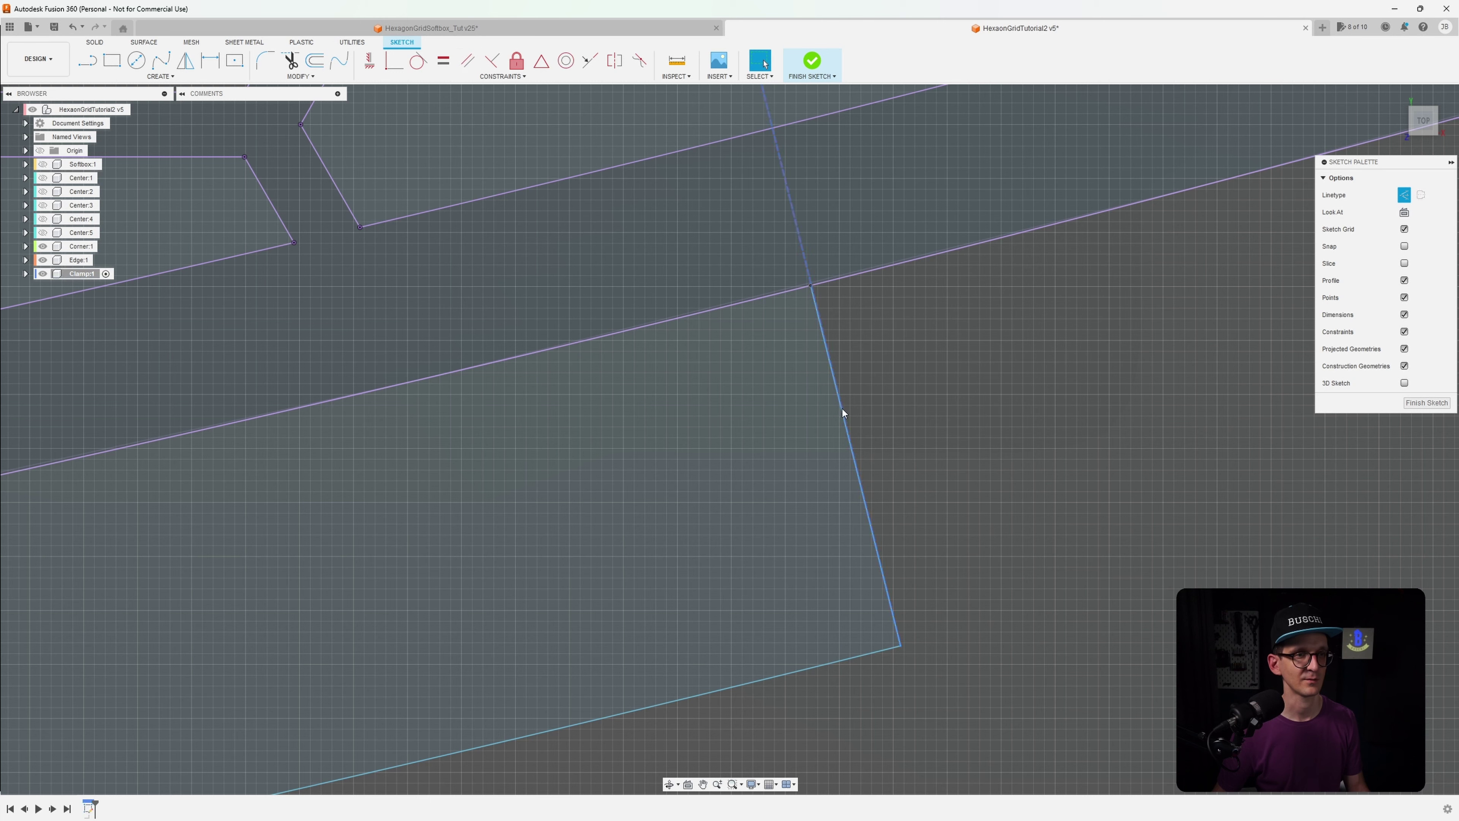
Delete the construction line that overlaps the right short line
left_click(841, 410)
left_click(925, 497)
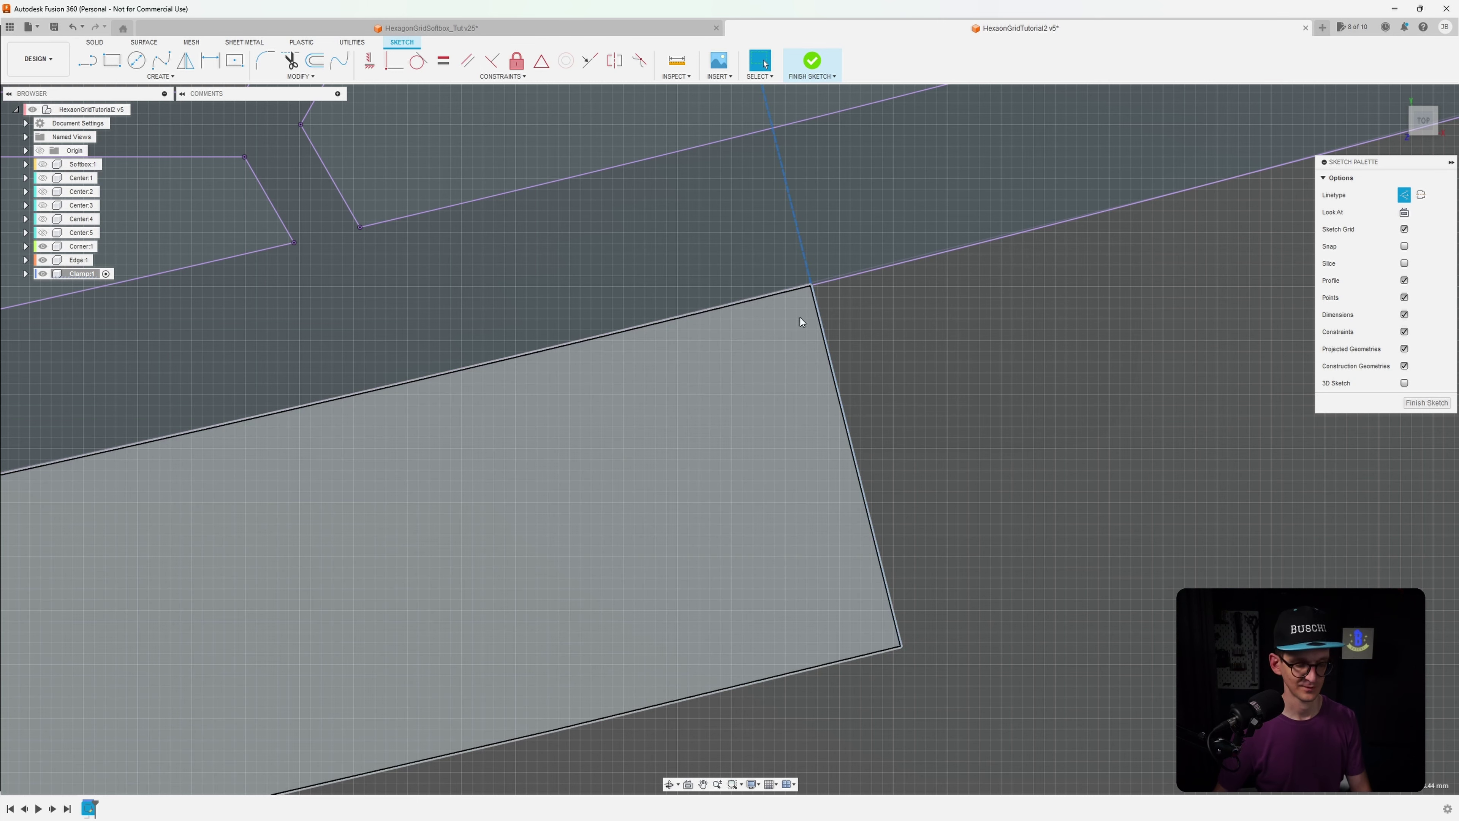
scroll(840, 518, "down", 4)
scroll(840, 521, "down", 10)
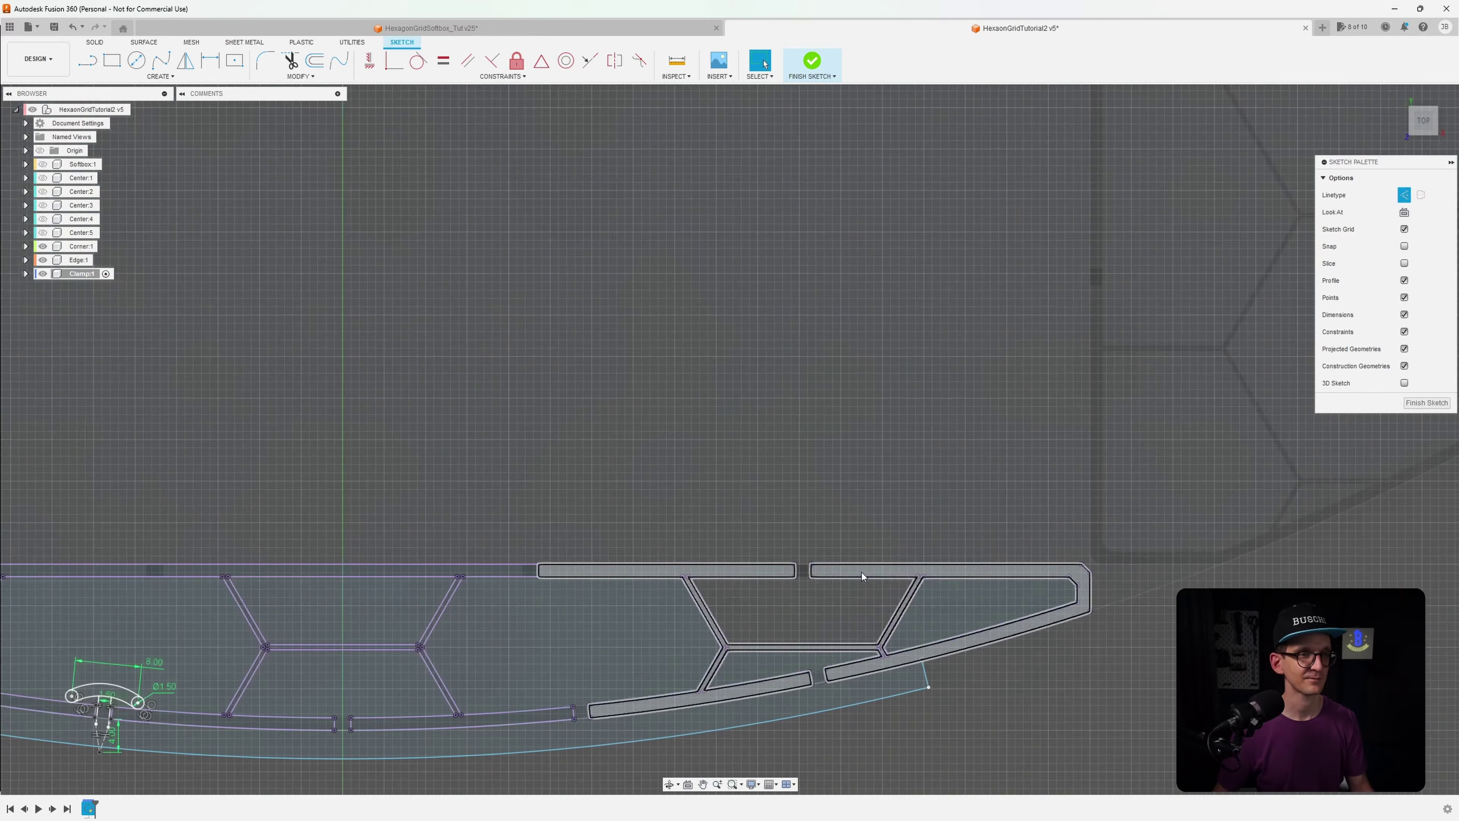
scroll(870, 569, "down", 3)
scroll(828, 517, "up", 3)
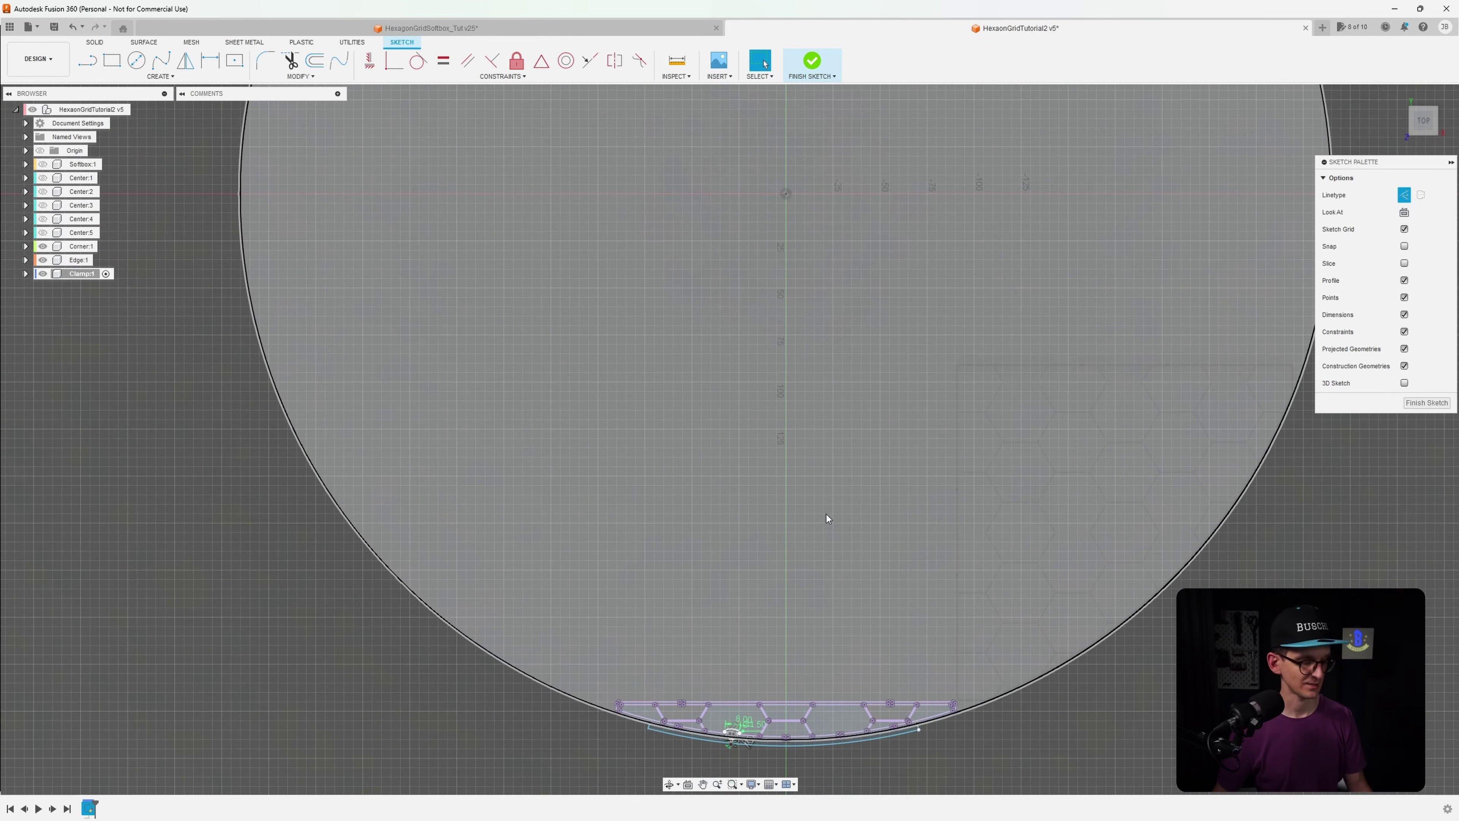
Sketch a construction line from the large circle's centre toward the right short line, ending short of the curved outer edge
key("l")
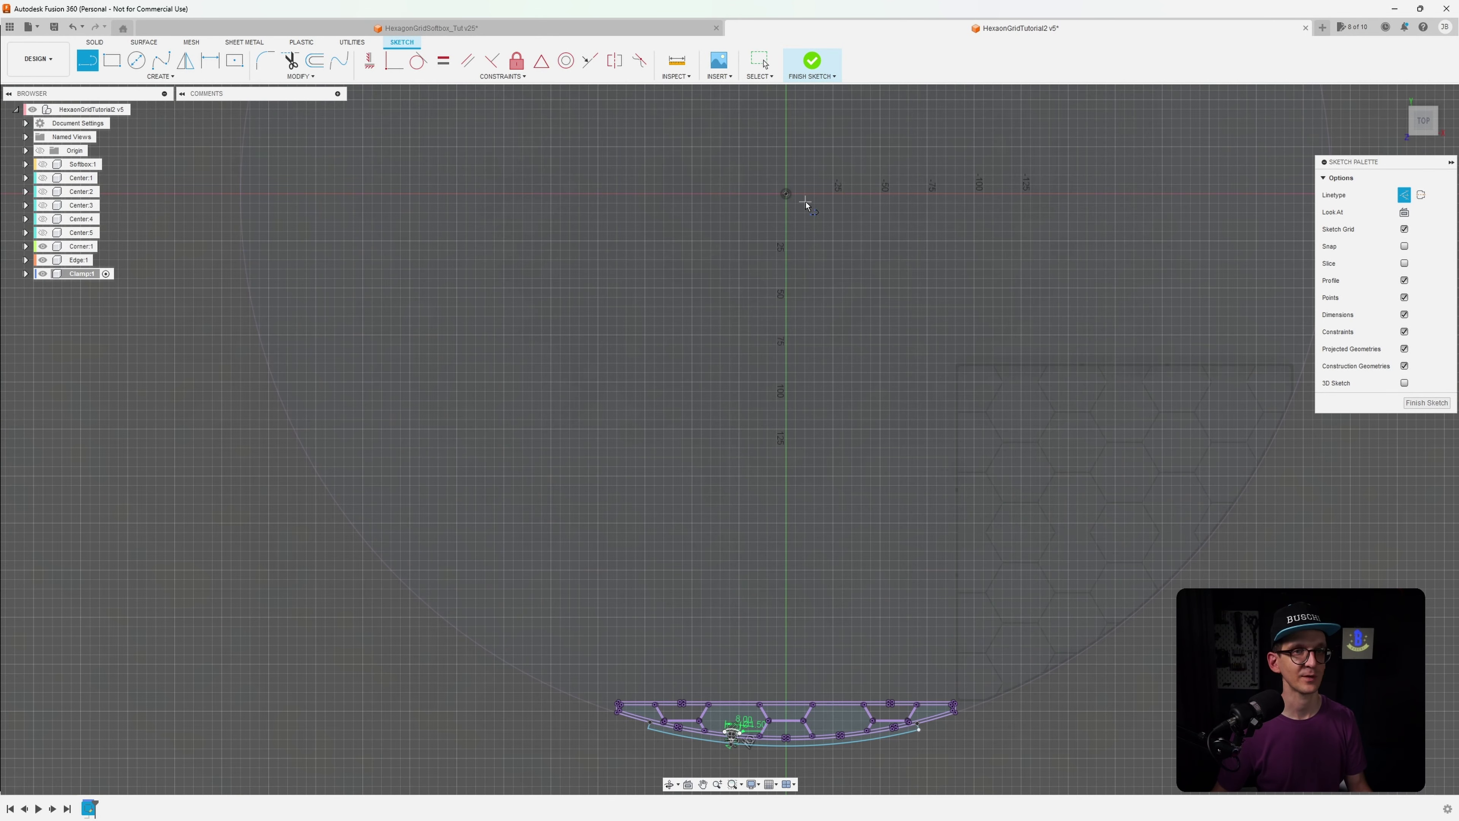
left_click(786, 194)
left_click(871, 447)
scroll(805, 391, "up", 5)
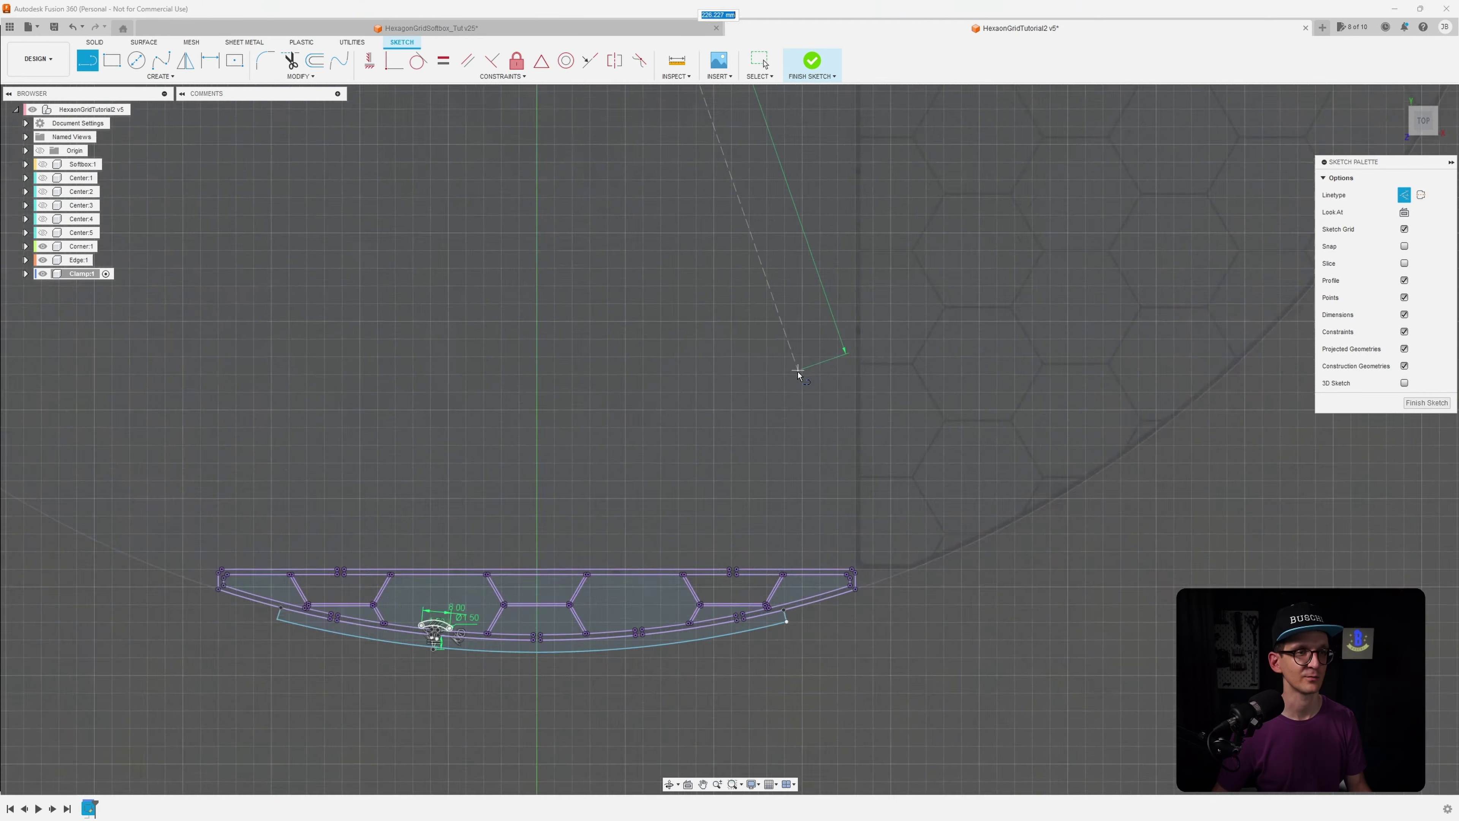
scroll(811, 505, "down", 3)
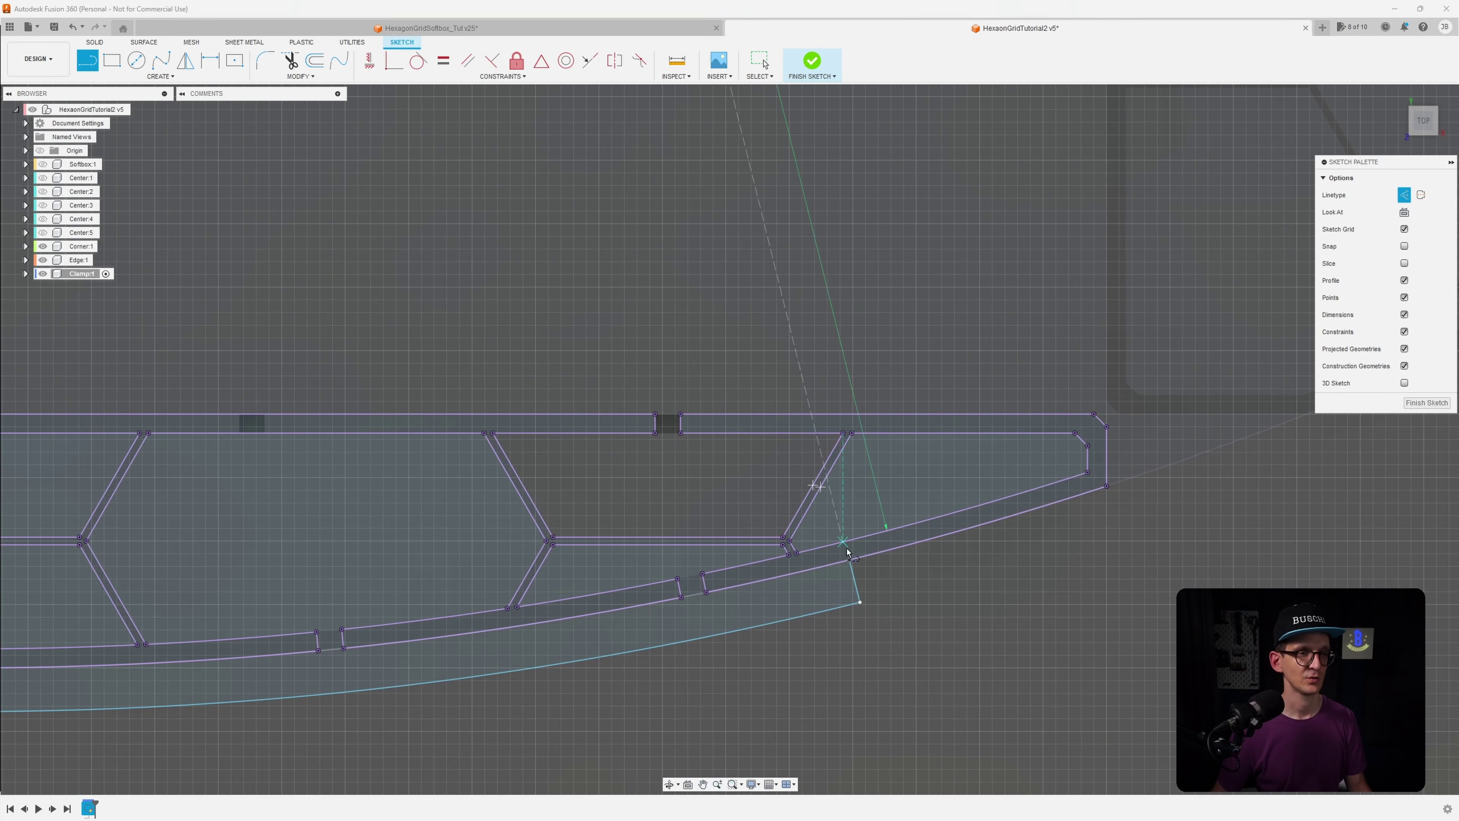
key("Escape")
Constrain the construction line and the right short line to be collinear
left_click(591, 60)
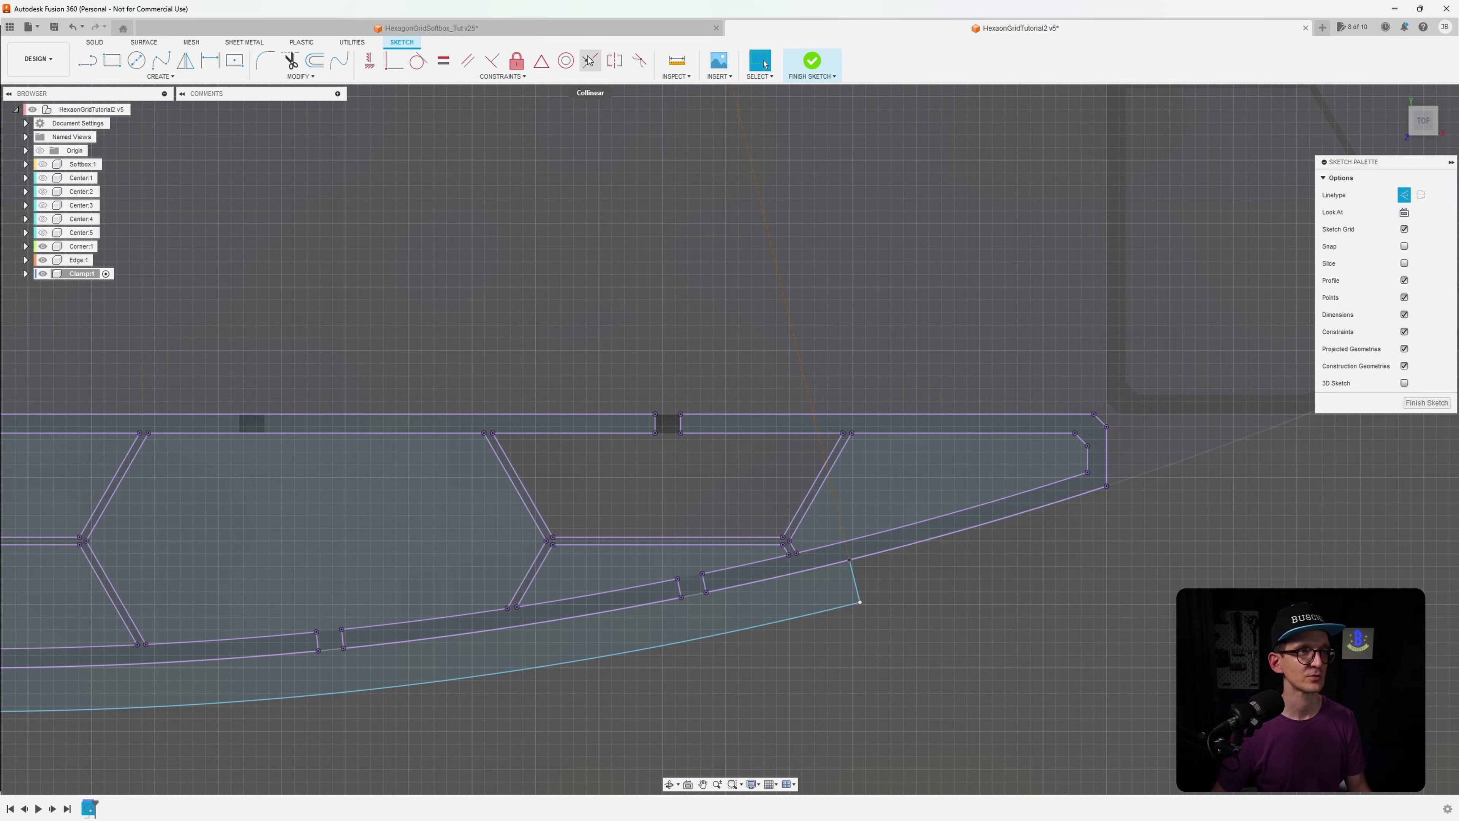
left_click(803, 380)
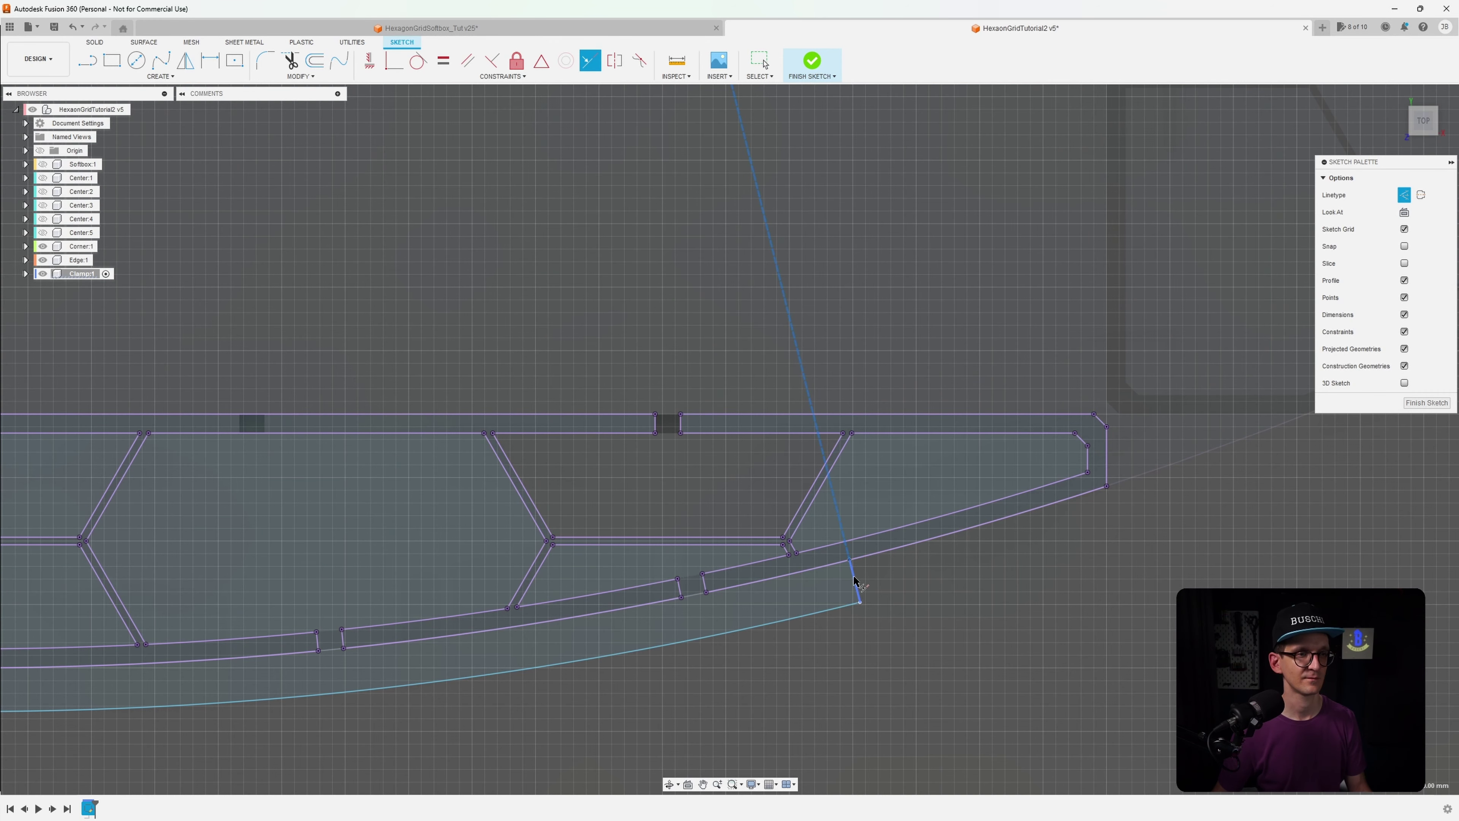
left_click(854, 582)
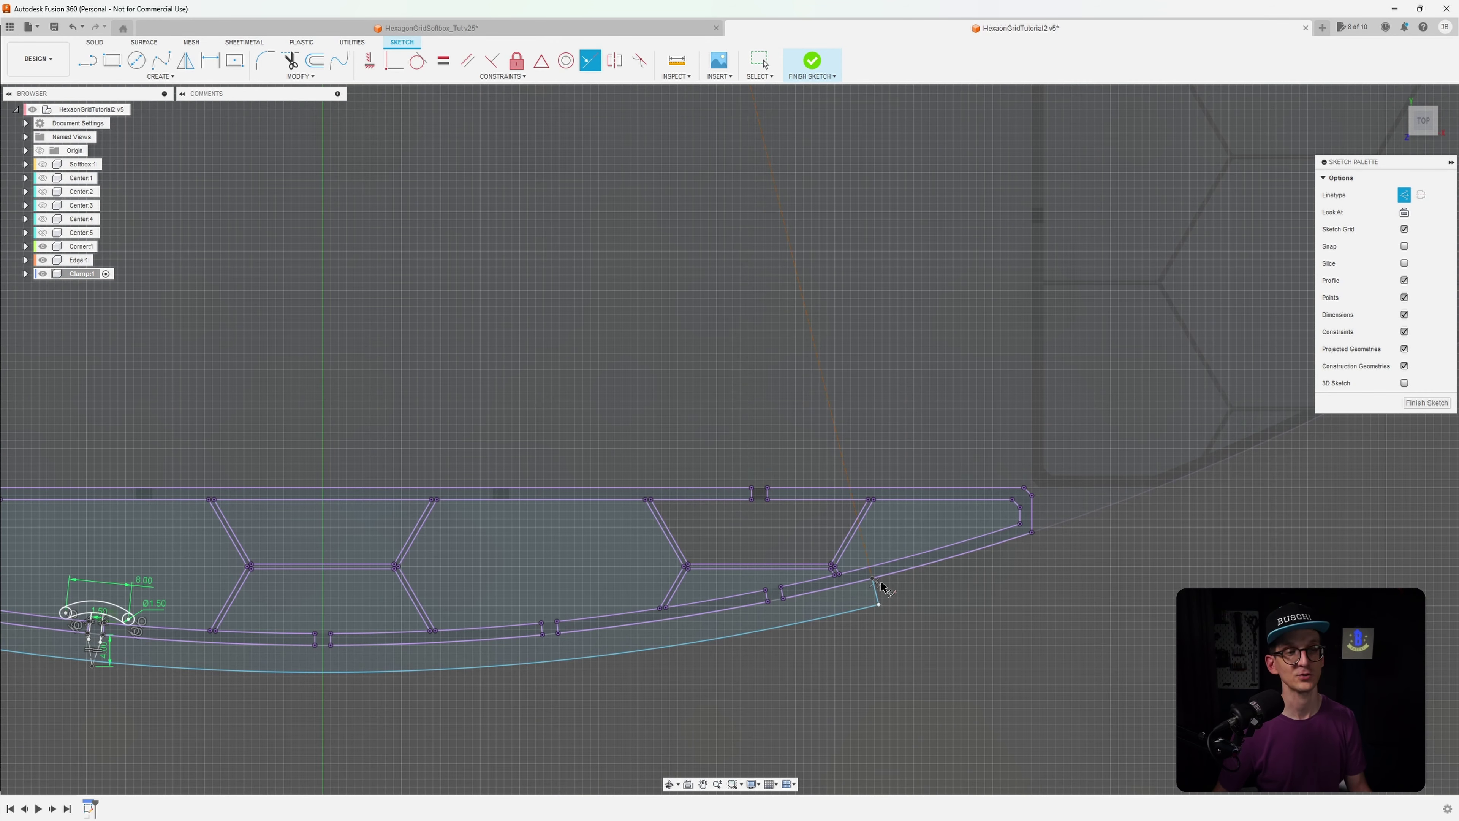
scroll(882, 586, "up", 5)
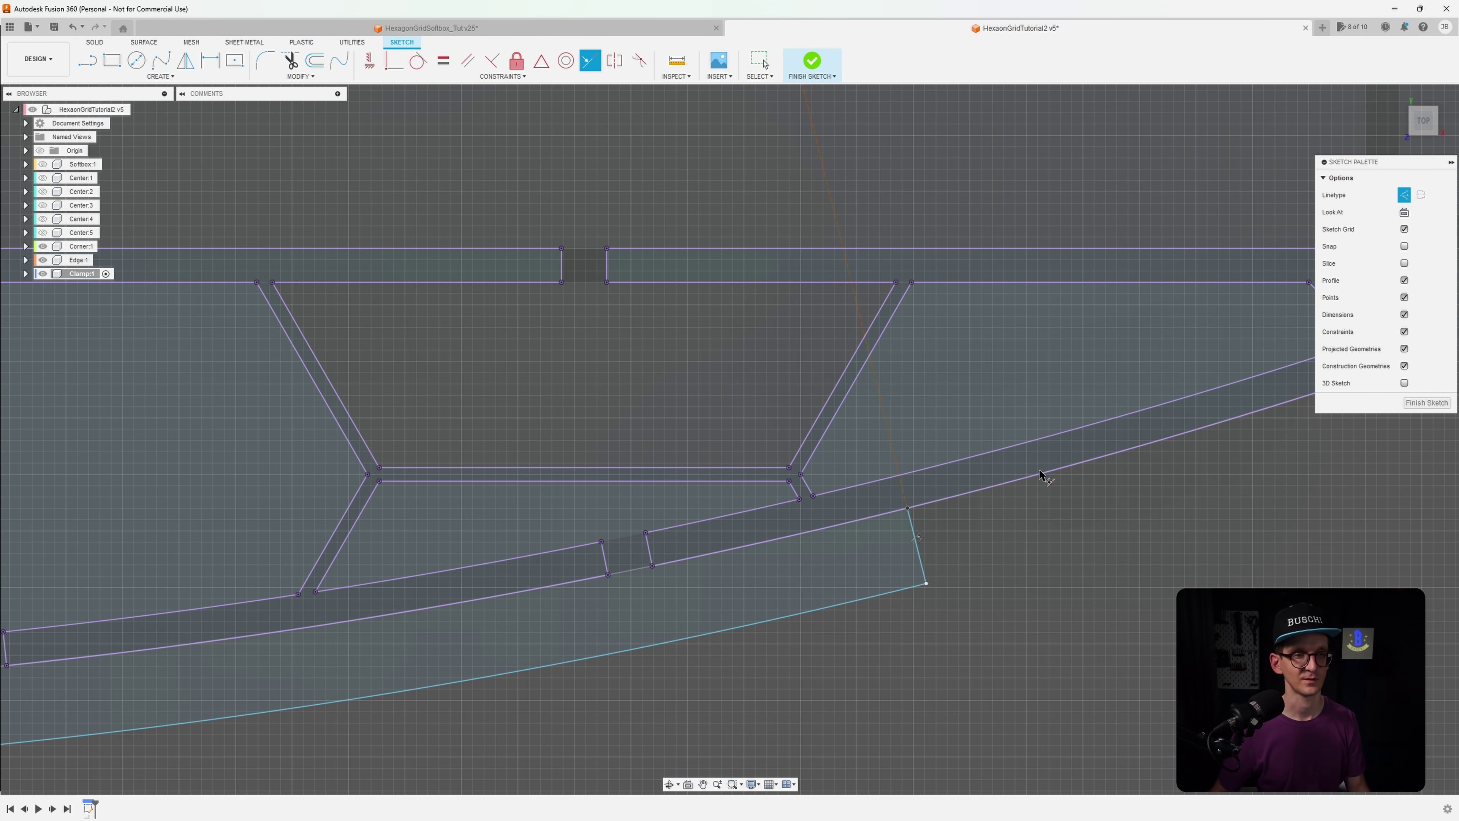
middle_click_drag(1042, 478, 1203, 399)
key("Escape")
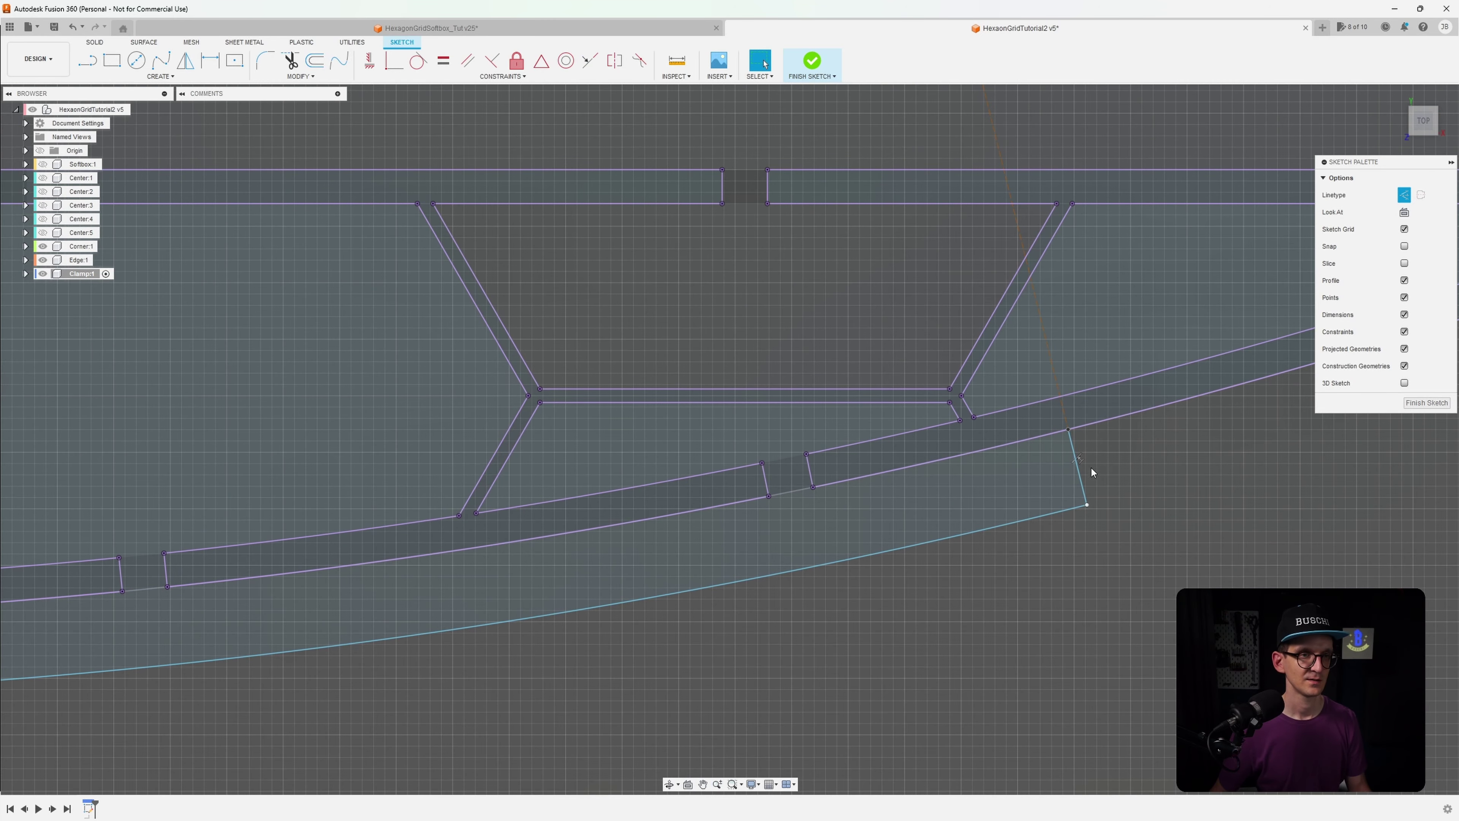
scroll(1093, 470, "down", 5)
scroll(537, 430, "down", 5)
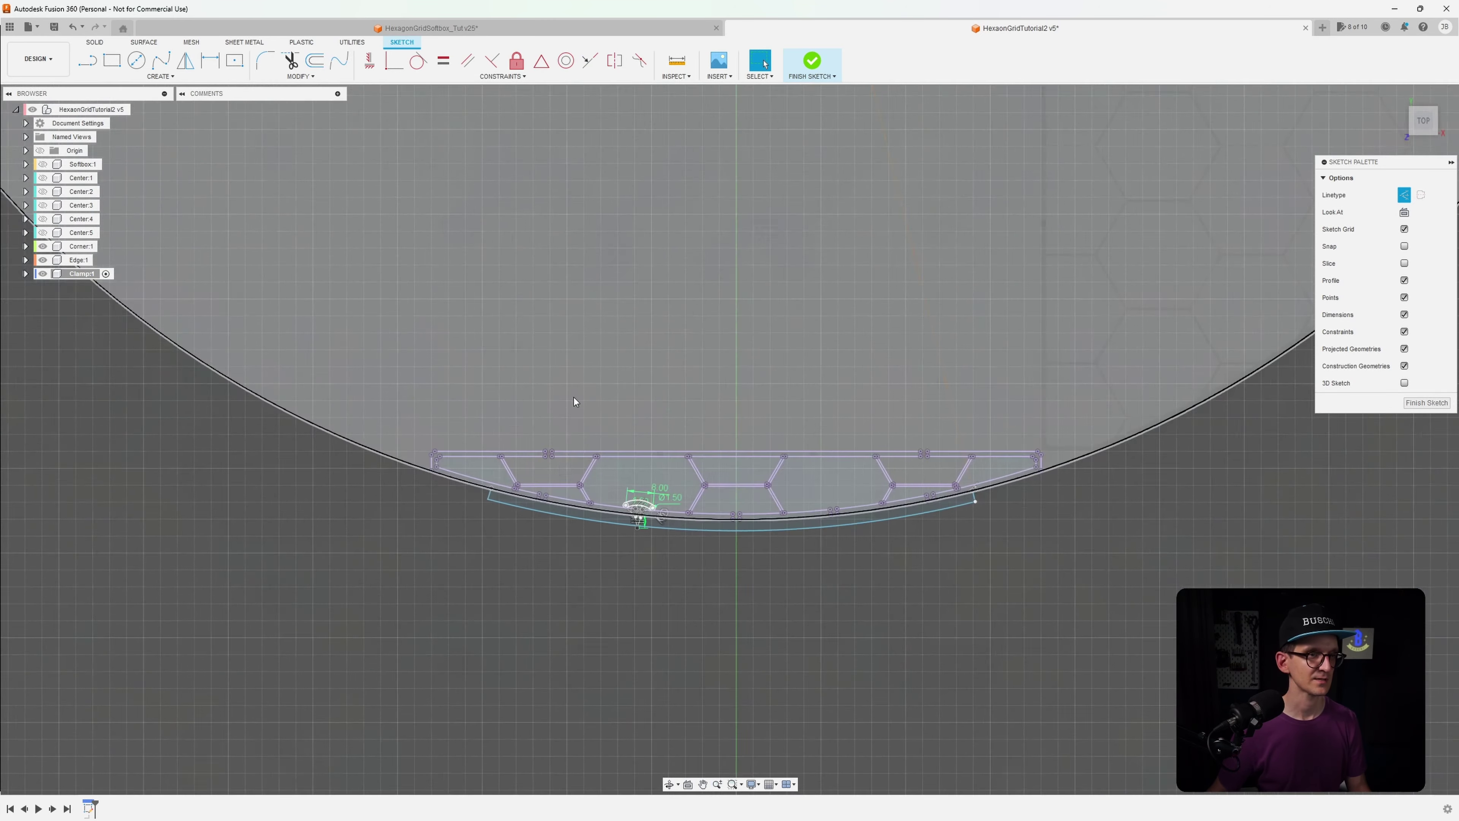
Sketch a construction line from the large circle's centre to the upper end of the profile's left short line
middle_click_drag(573, 397, 821, 554)
scroll(820, 554, "down", 5)
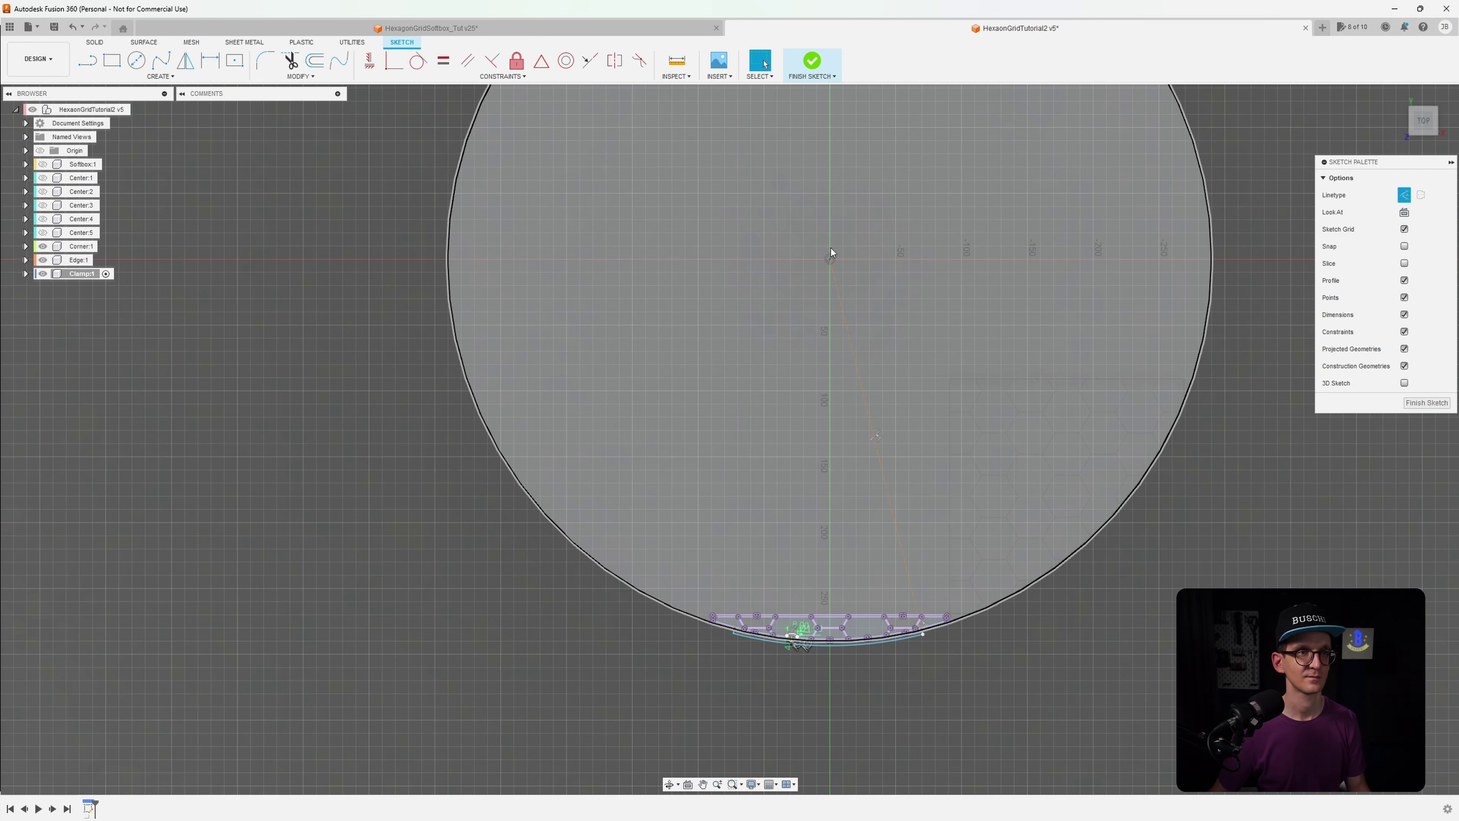
key("l")
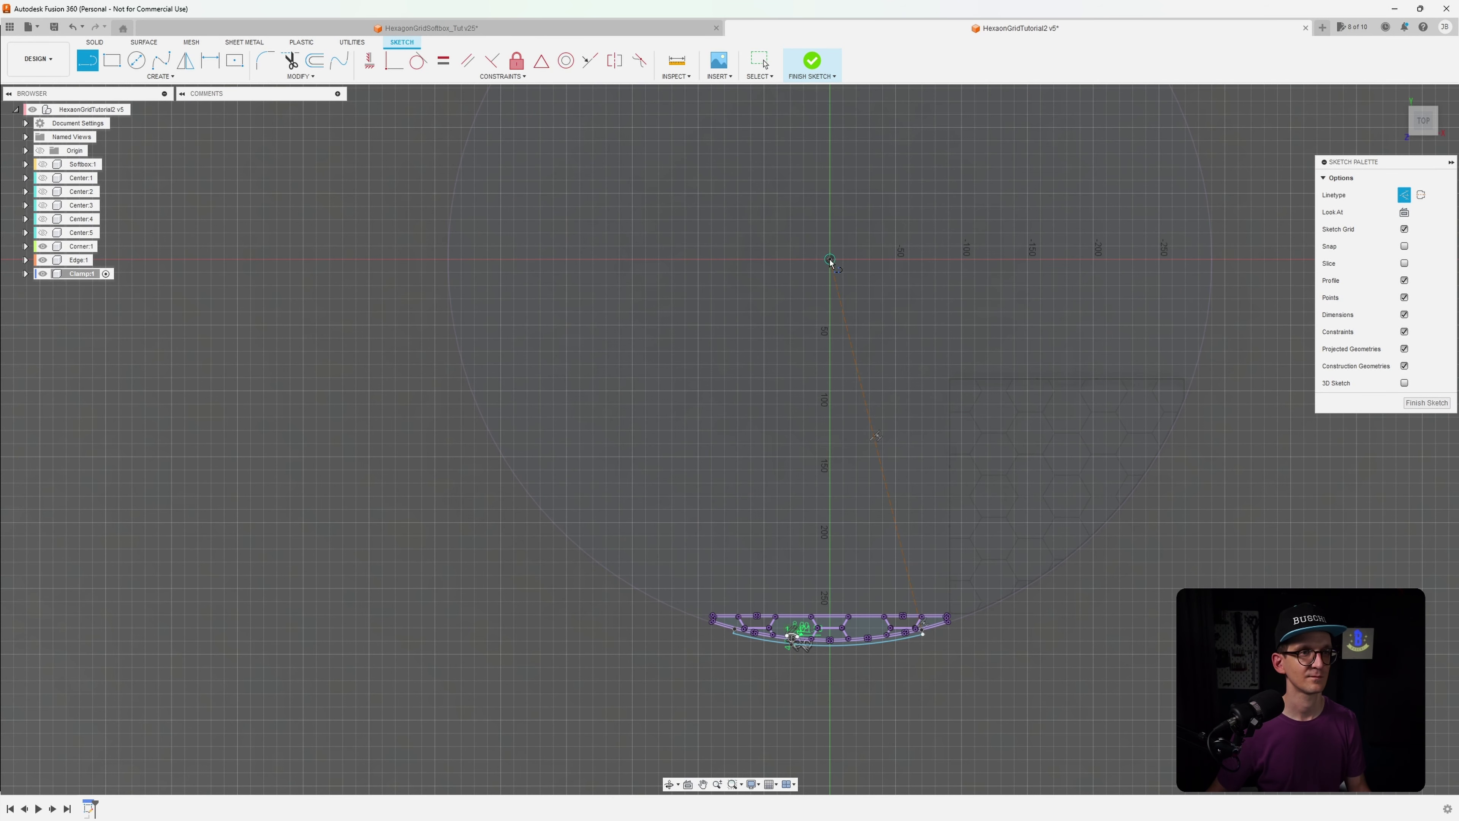
left_click(831, 260)
scroll(672, 625, "up", 5)
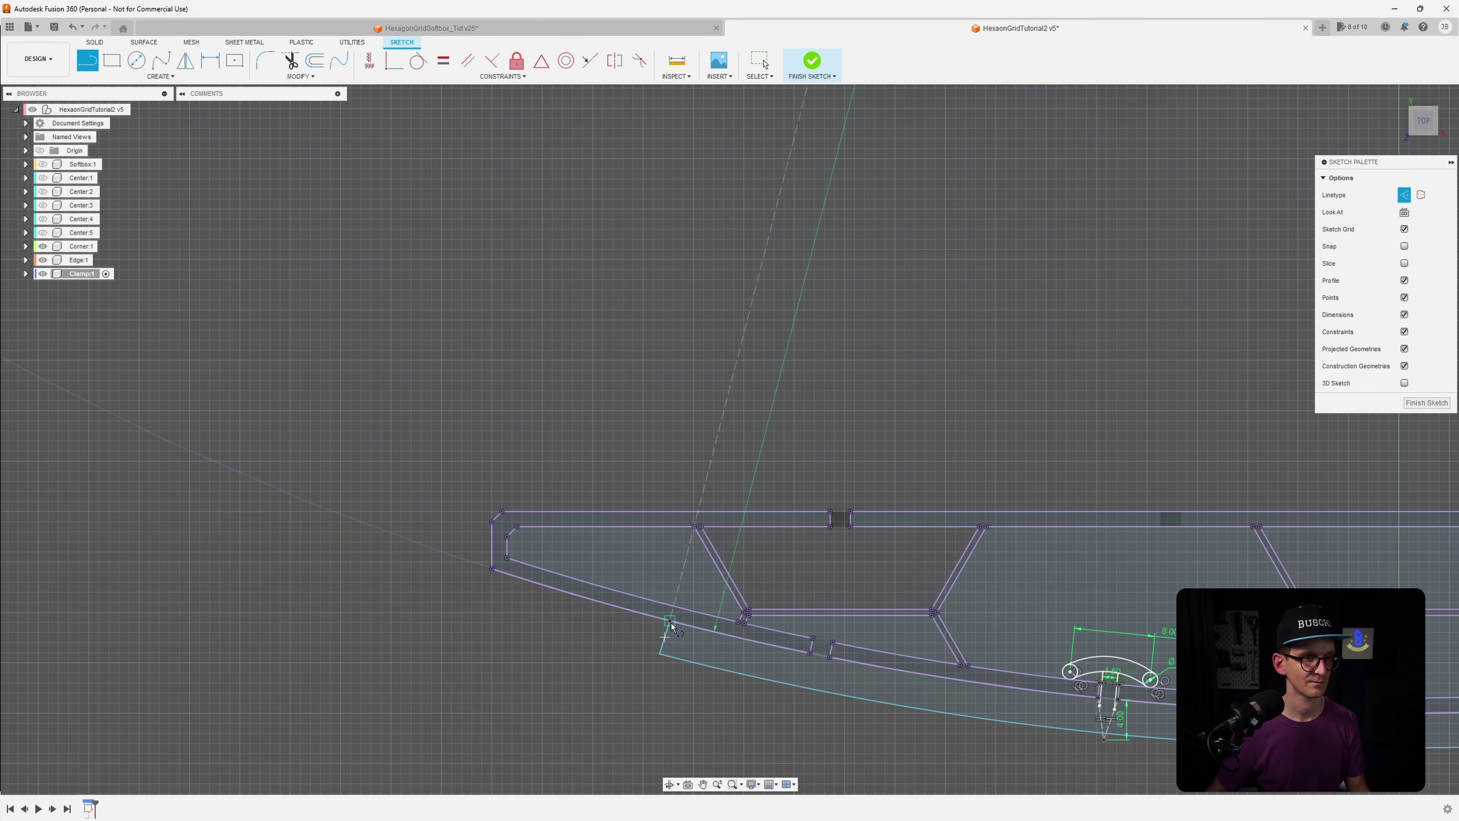
left_click(670, 621)
Constrain the left radial construction line and the left short line to be collinear
key("shift+c")
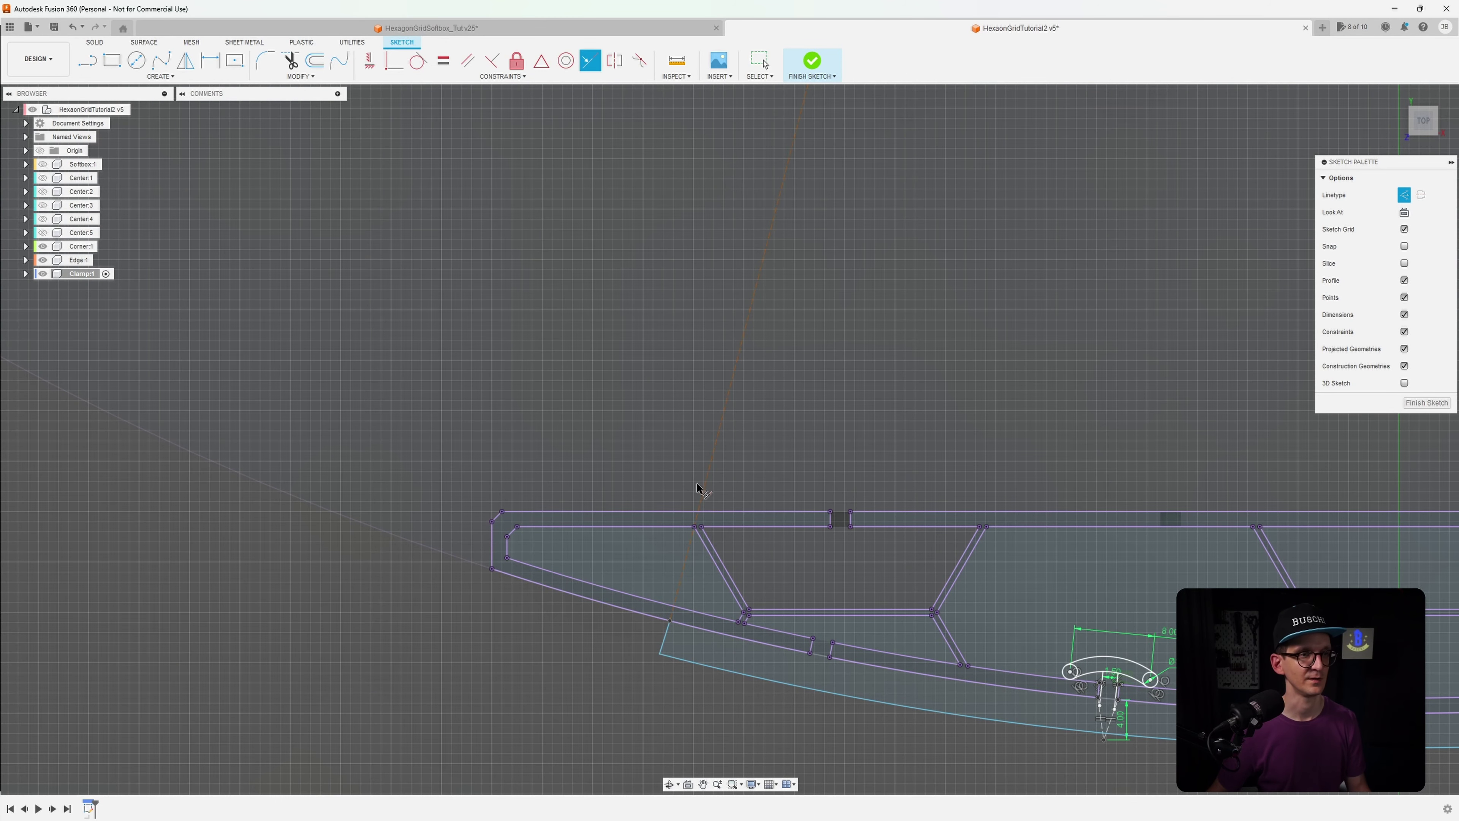
left_click(704, 489)
key("Escape")
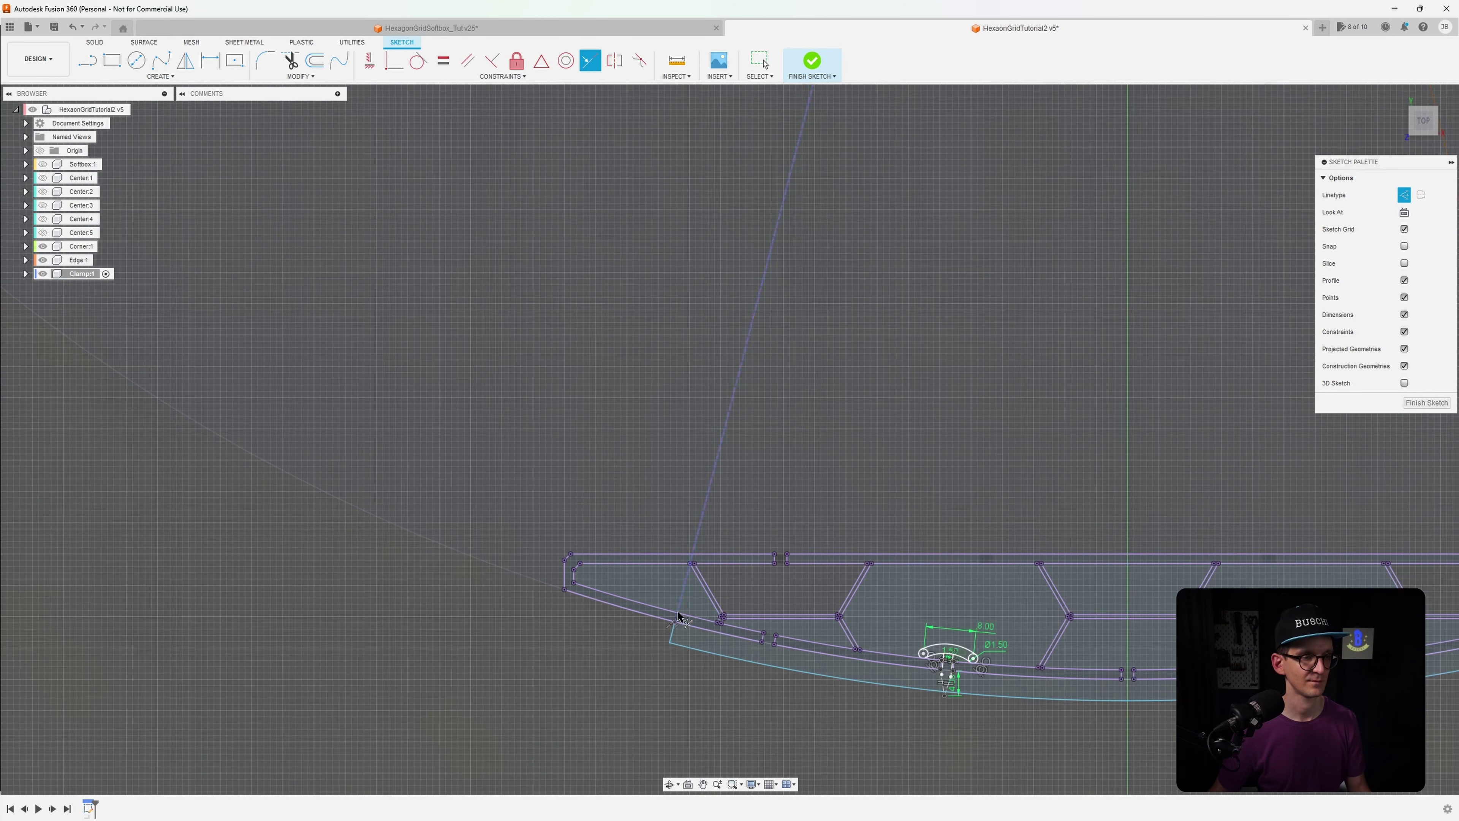
scroll(689, 655, "down", 5)
middle_click_drag(442, 420, 466, 478)
key("Escape")
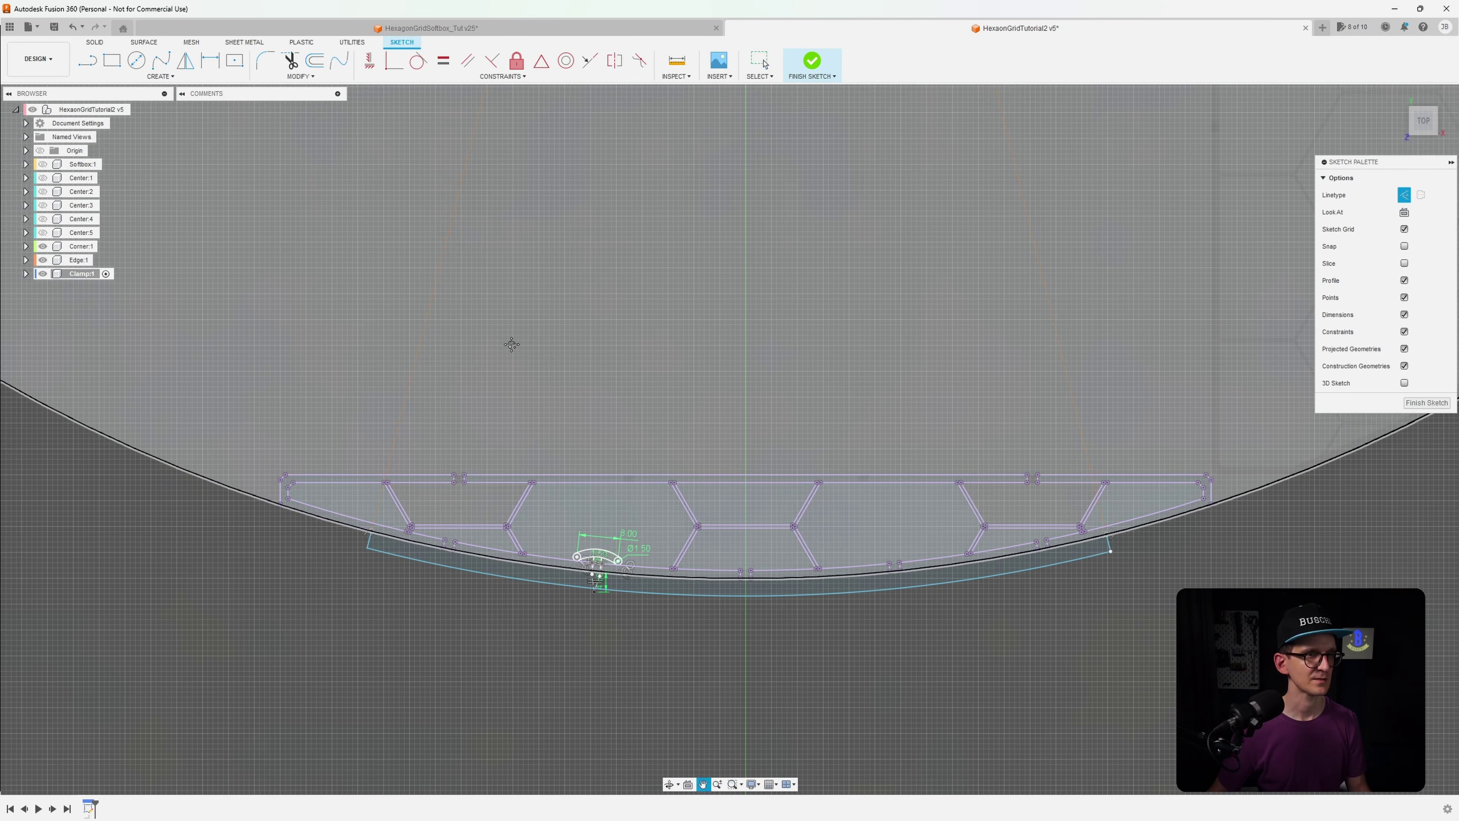
Sketch construction lines from the upper ends of the left and right short lines to the middle of the grid's curved outer edge
middle_click_drag(512, 345, 576, 455)
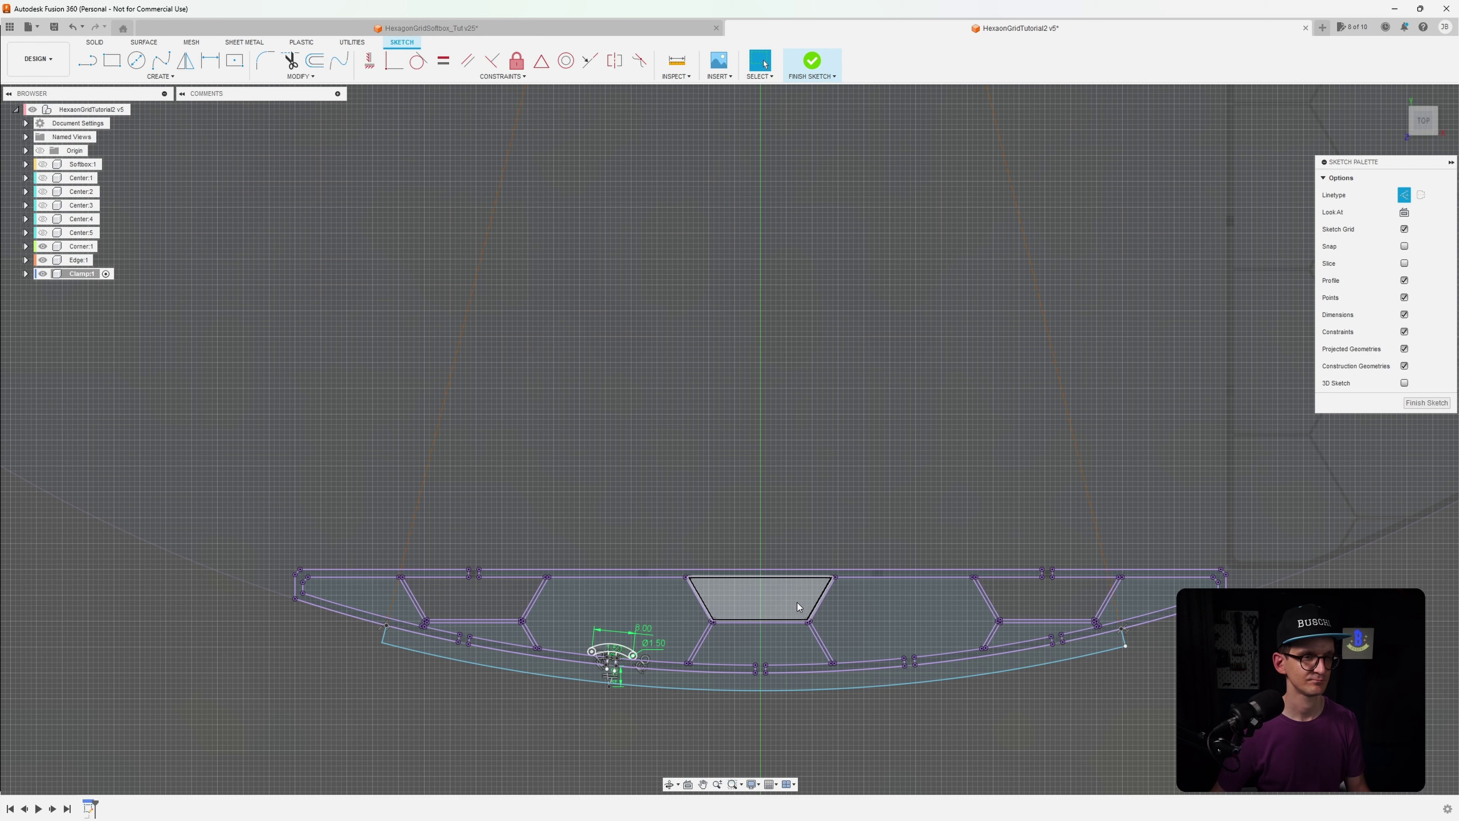
scroll(689, 648, "down", 2)
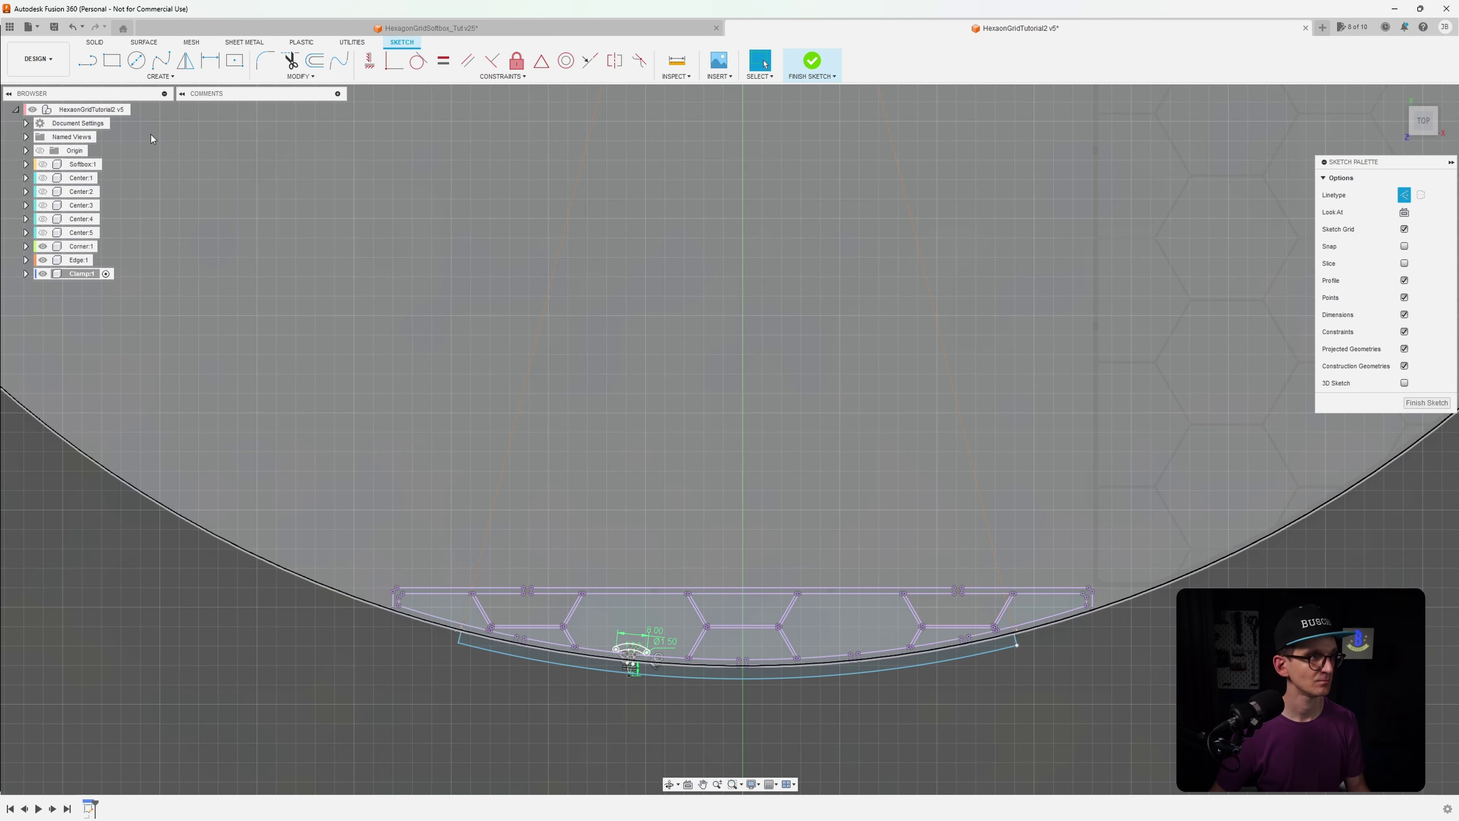
key("l")
scroll(586, 718, "up", 4)
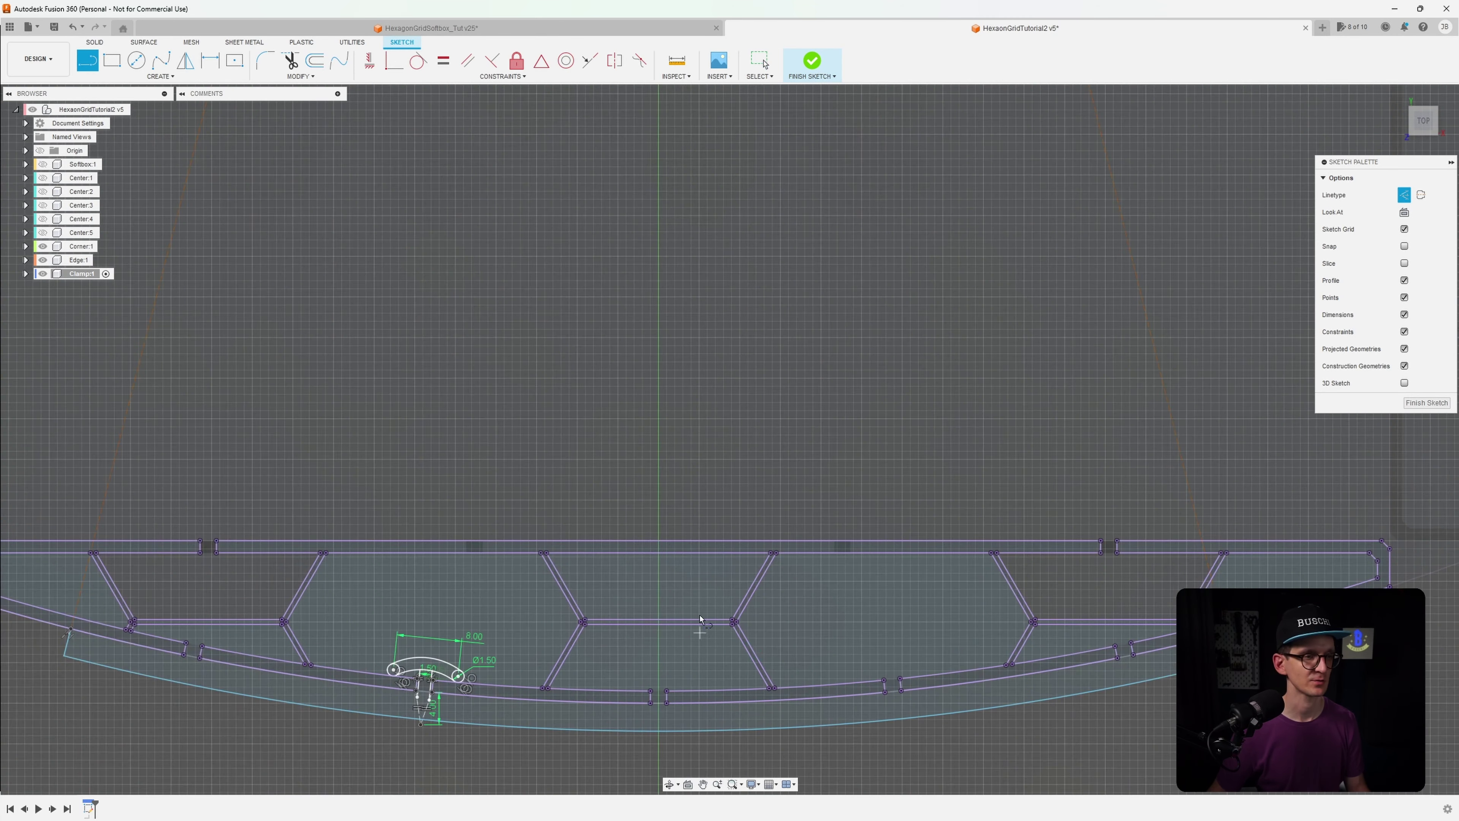
left_click(322, 516)
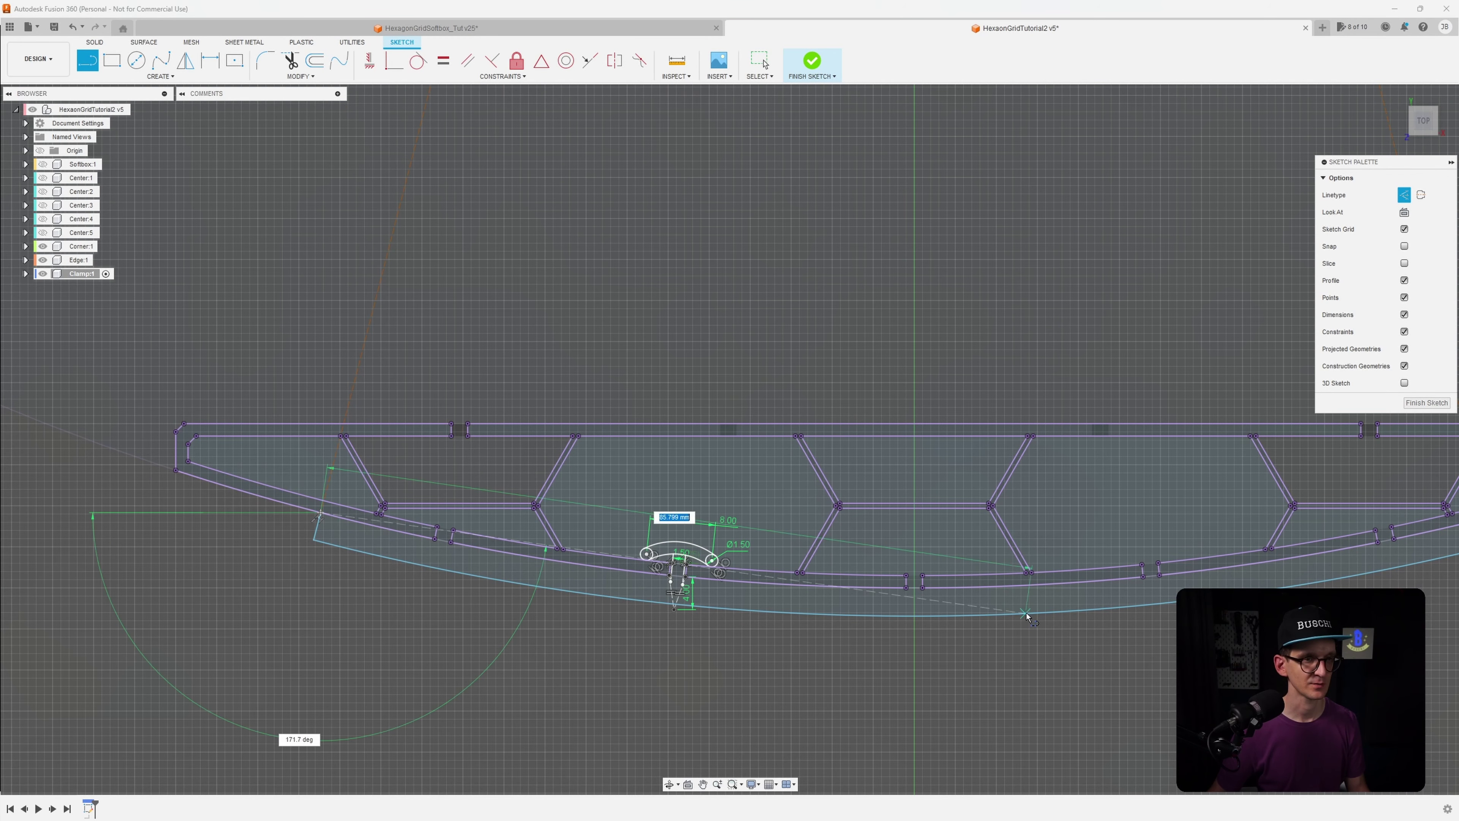
key("Escape")
middle_click_drag(1099, 629, 756, 628)
key("l")
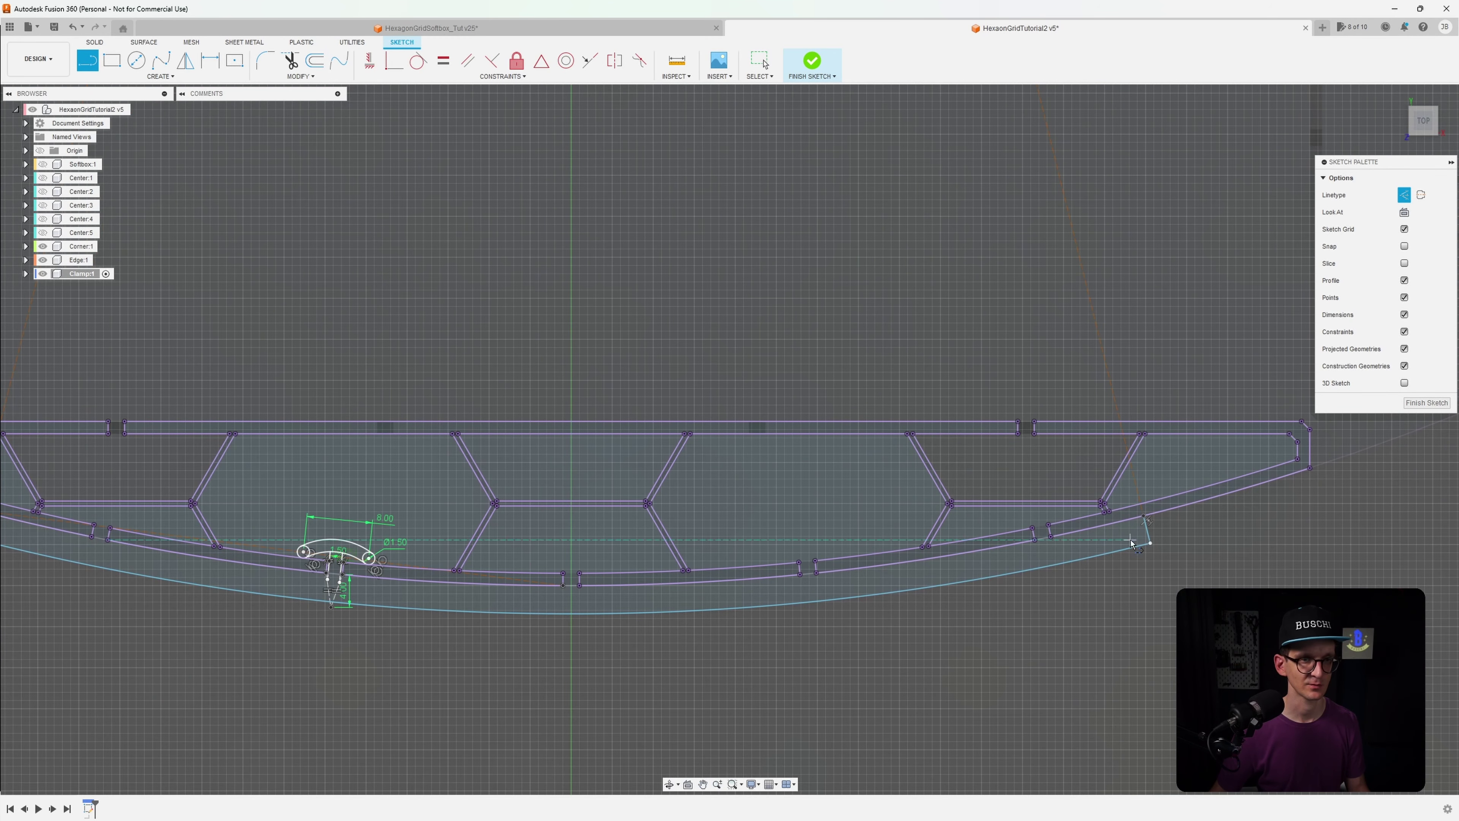
left_click(1146, 519)
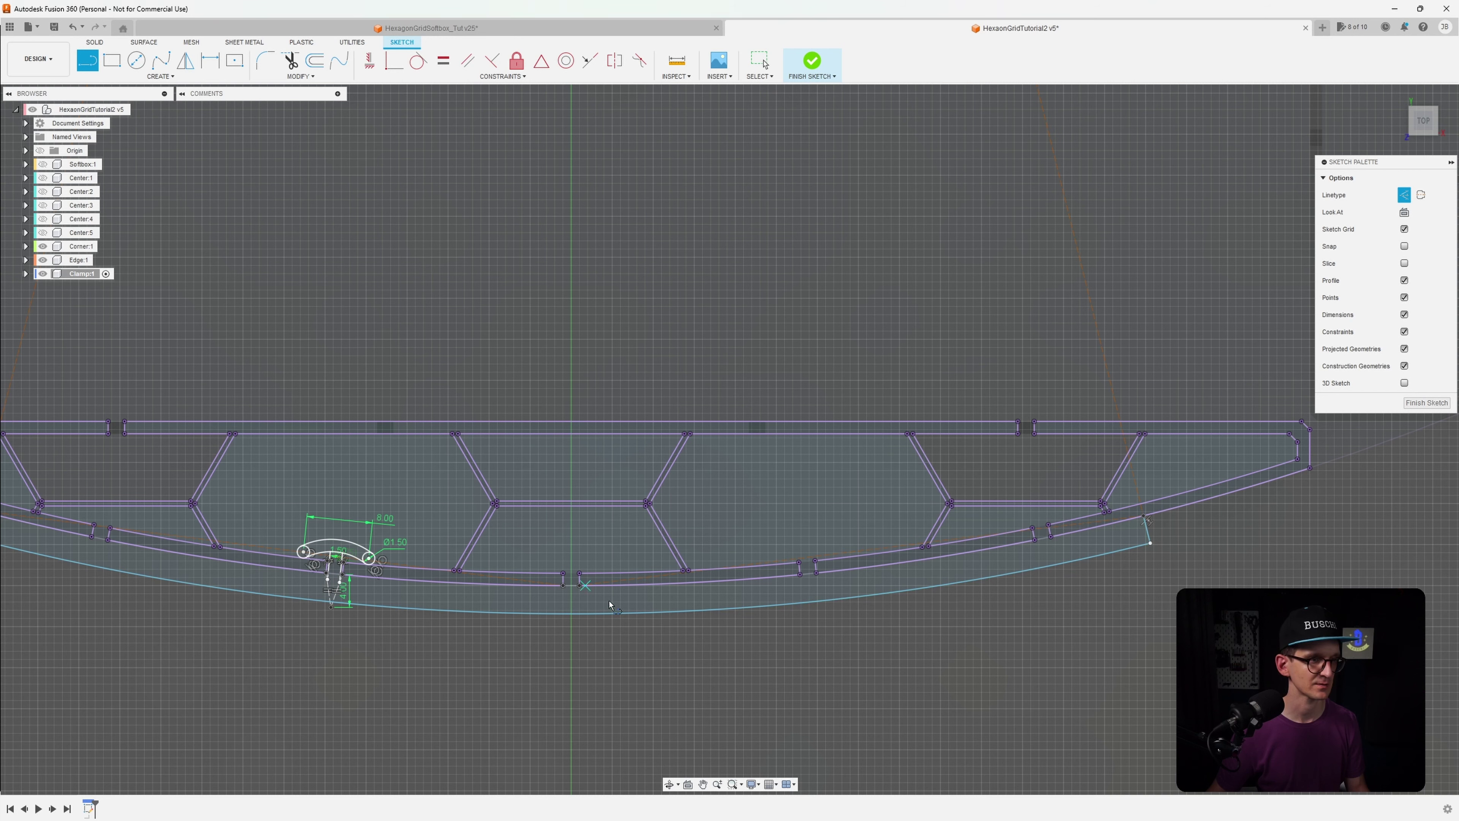
Constrain the two construction lines that meet at the middle of the curved edge to equal length
left_click(443, 60)
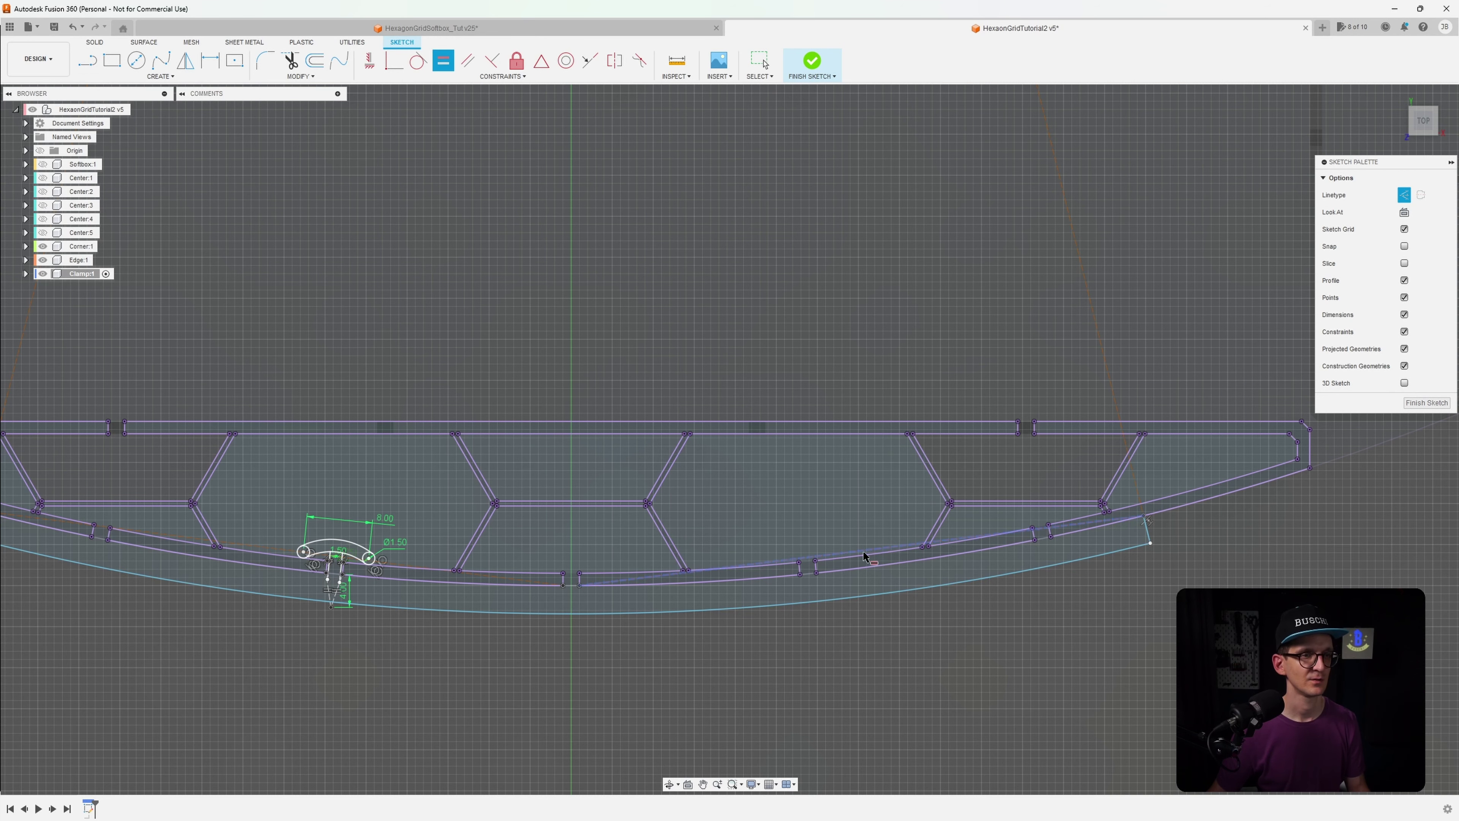
left_click(844, 555)
left_click(287, 553)
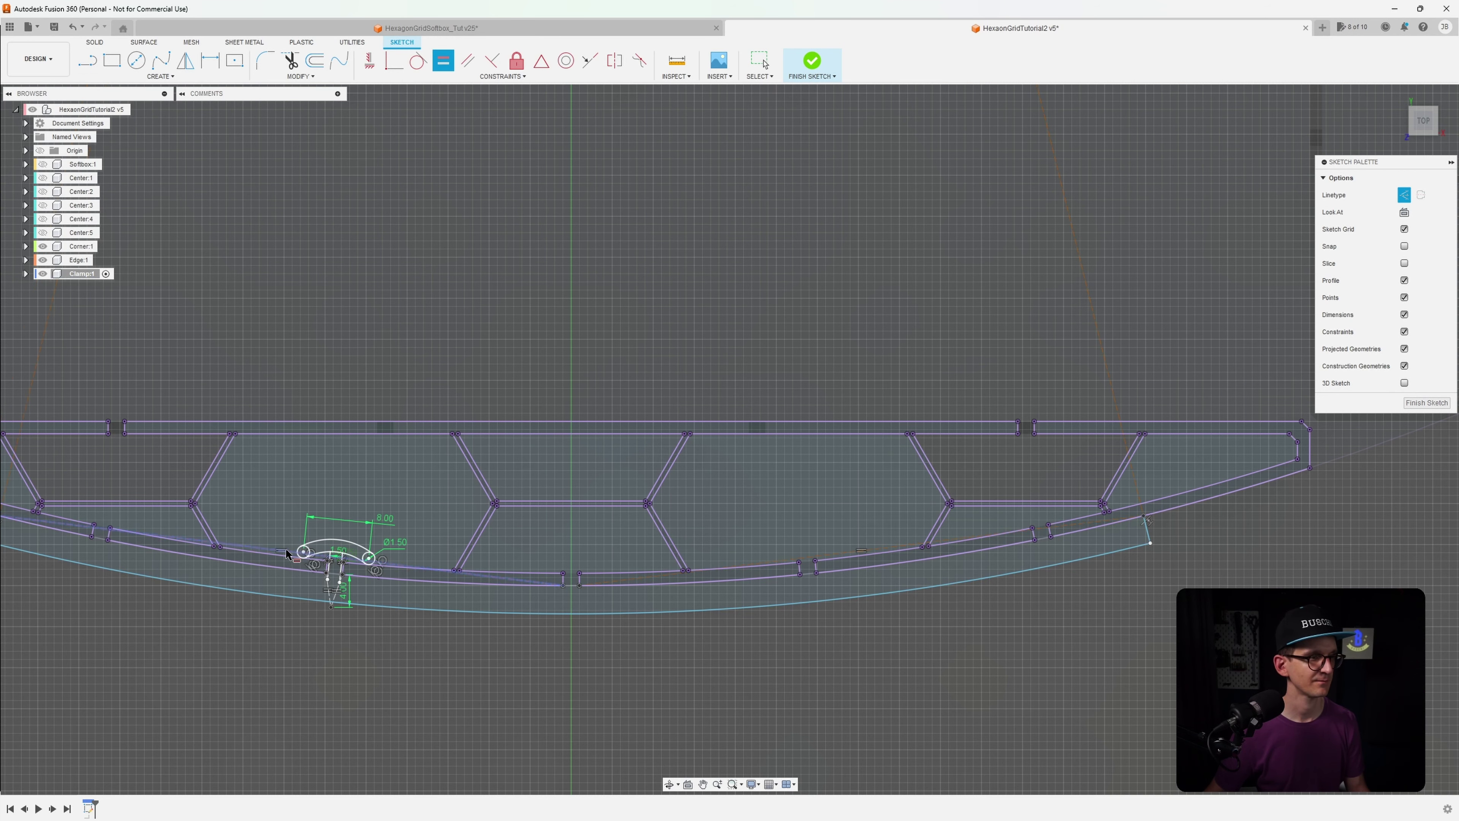
middle_click_drag(287, 554, 602, 554)
scroll(590, 554, "down", 3)
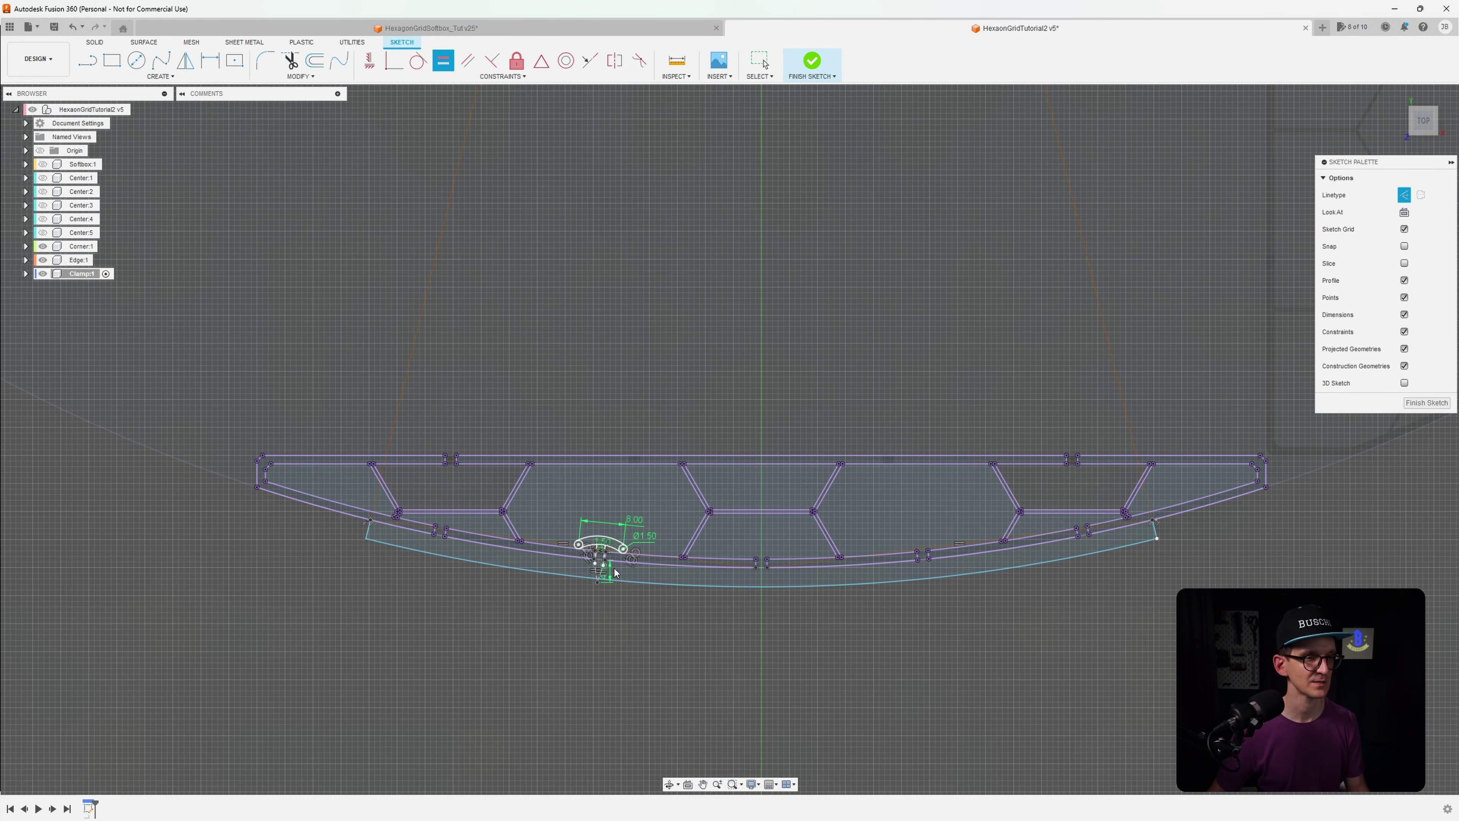
Dimension the gap between the grid's curved outer edge and the profile's outer arc to 2 mm
key("d")
scroll(484, 561, "up", 4)
left_click(525, 517)
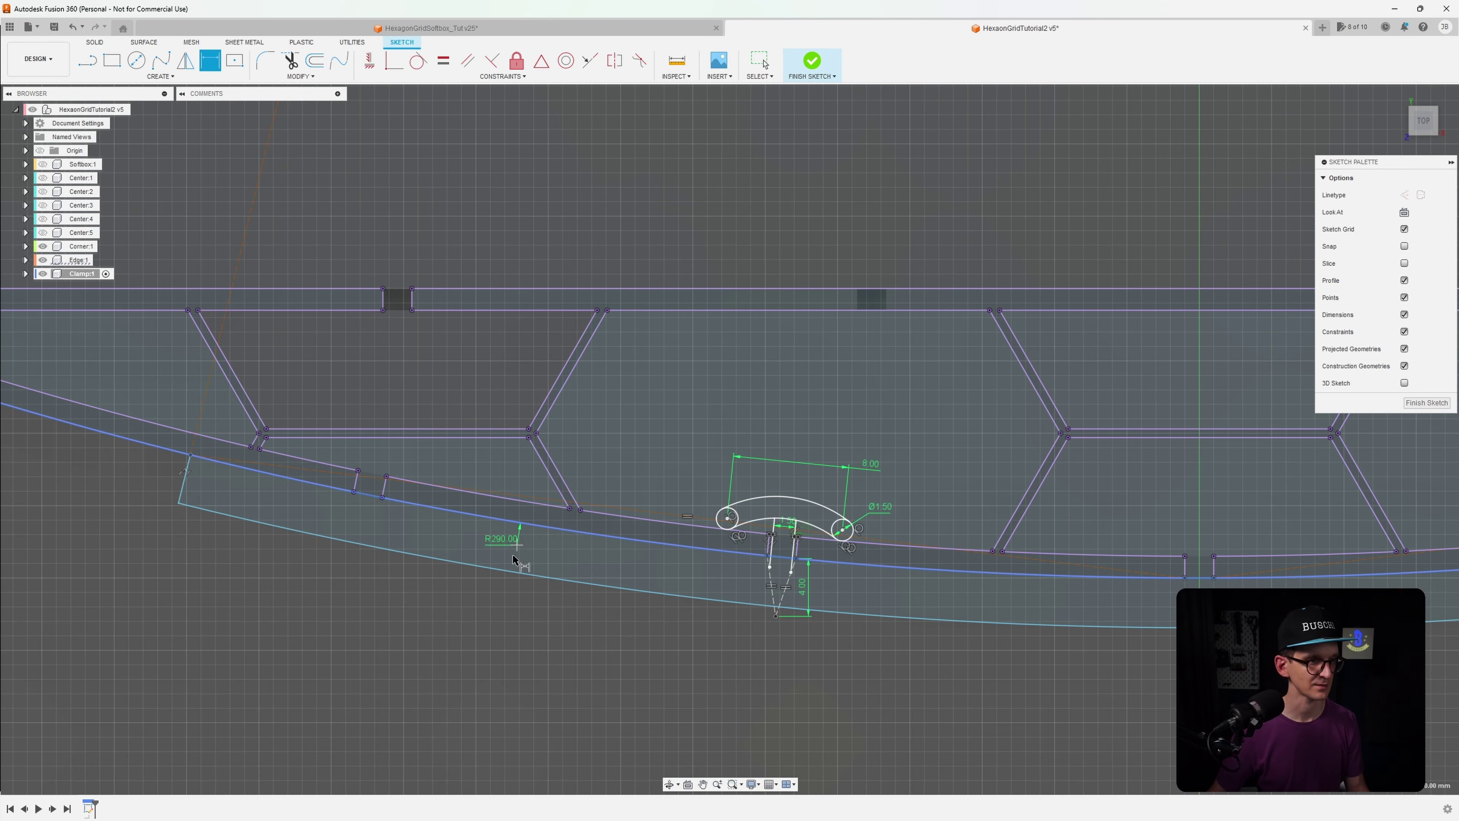
left_click(511, 571)
left_click(470, 618)
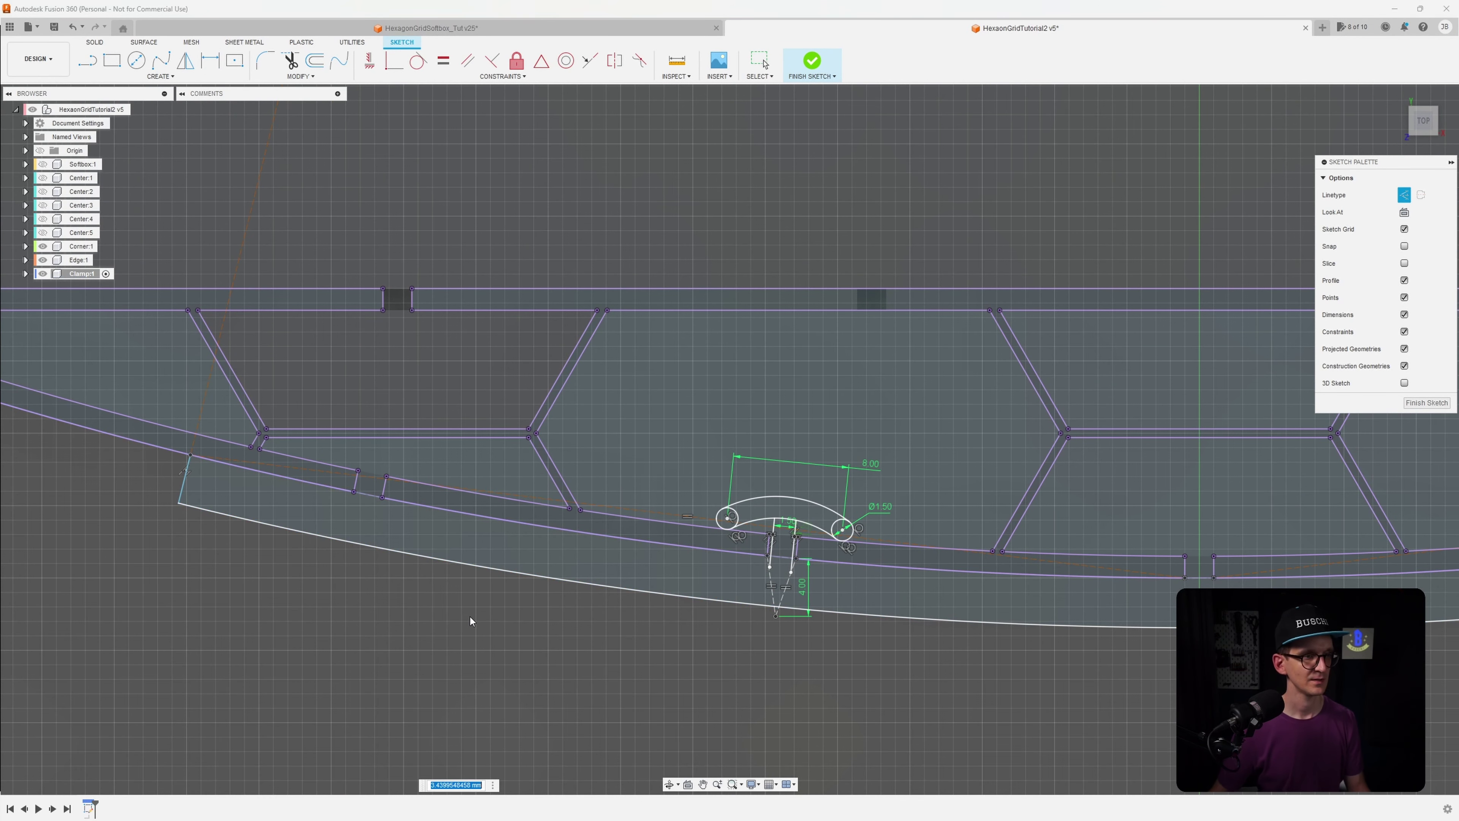
type("2")
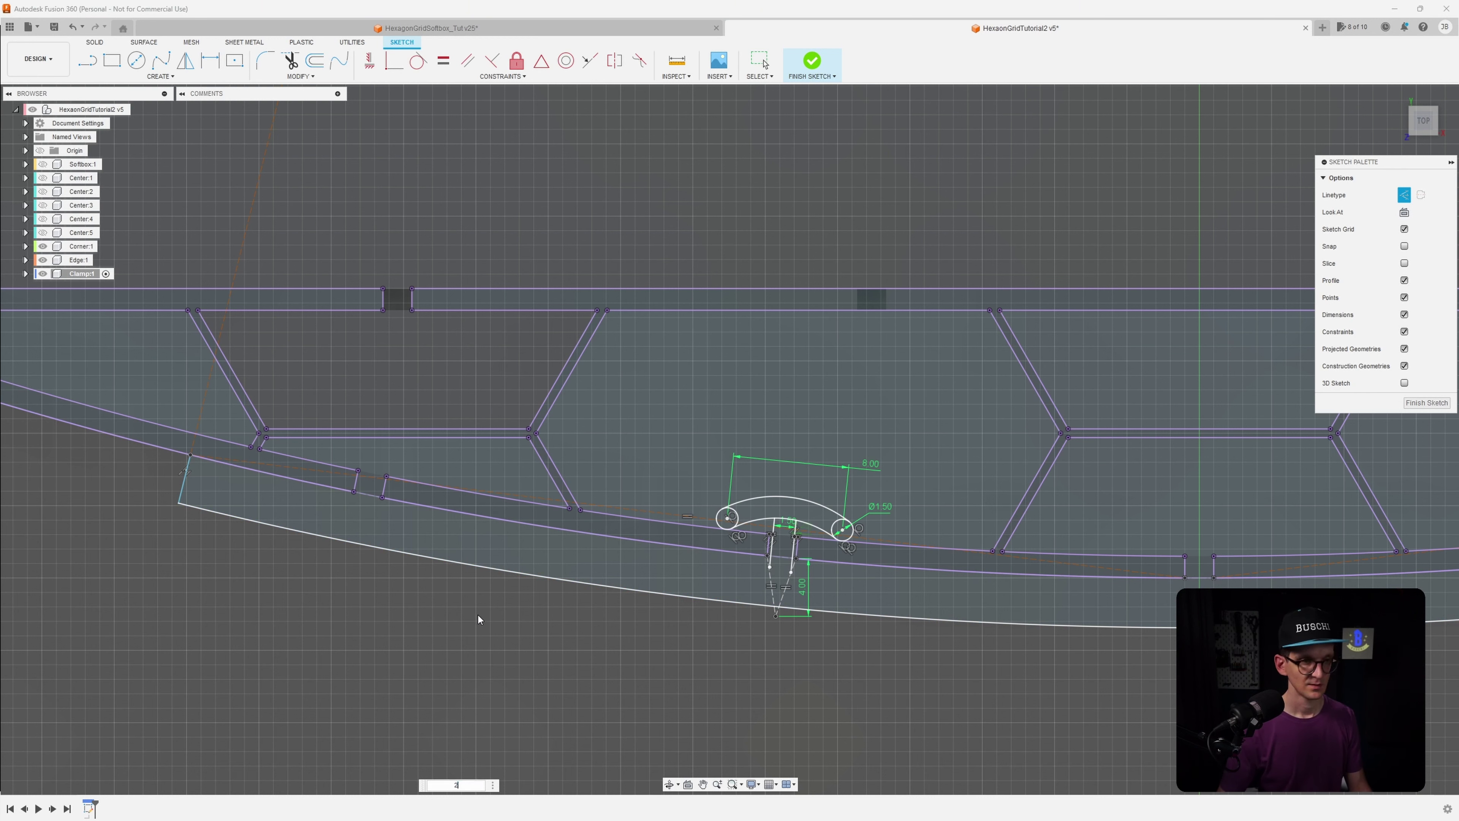
key("Return")
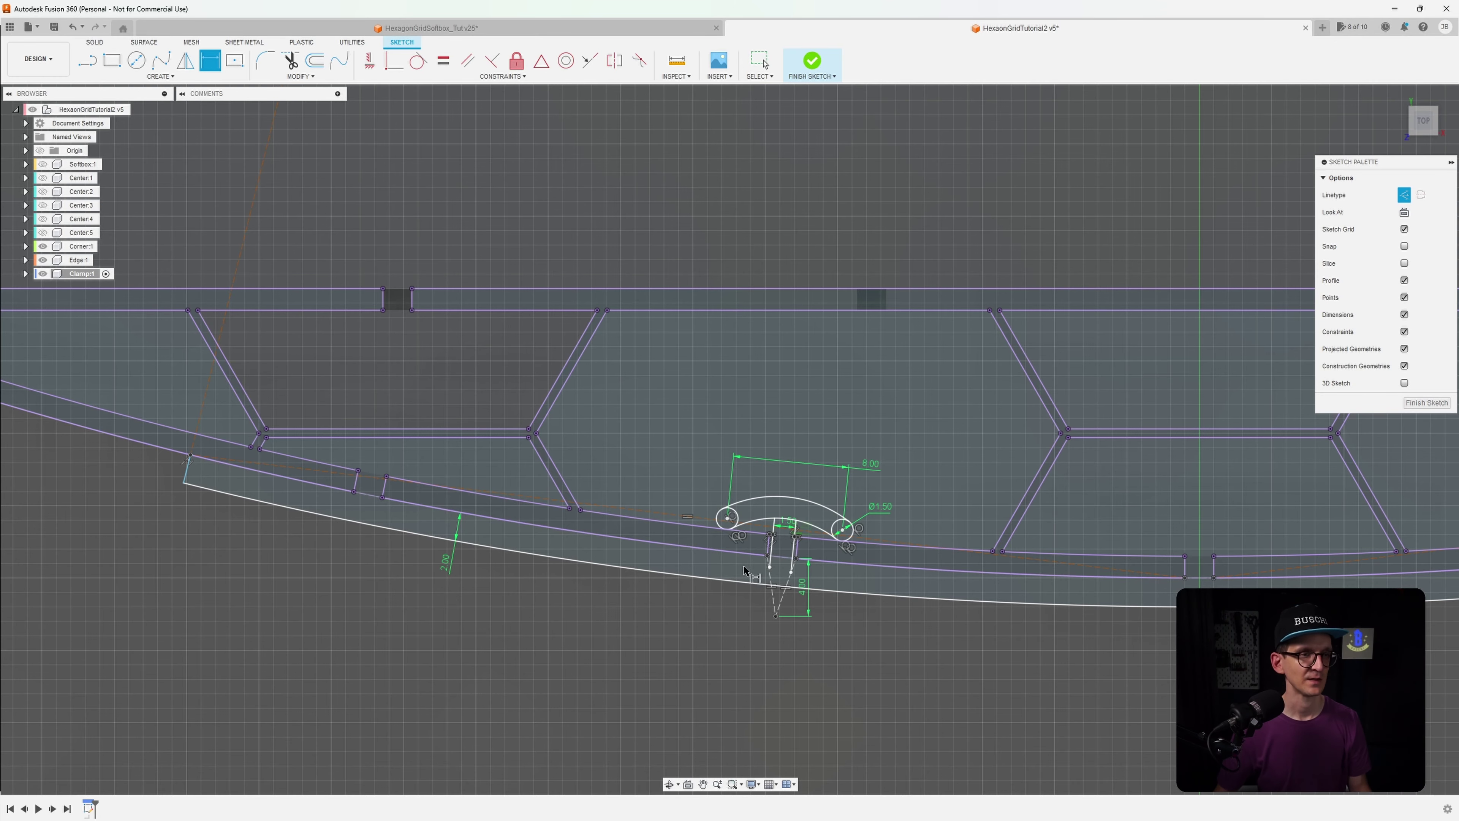
Sketch a line from the left stem line's lower end to the grid gap's lower left corner and make it non-construction geometry
scroll(790, 592, "up", 4)
scroll(797, 596, "up", 5)
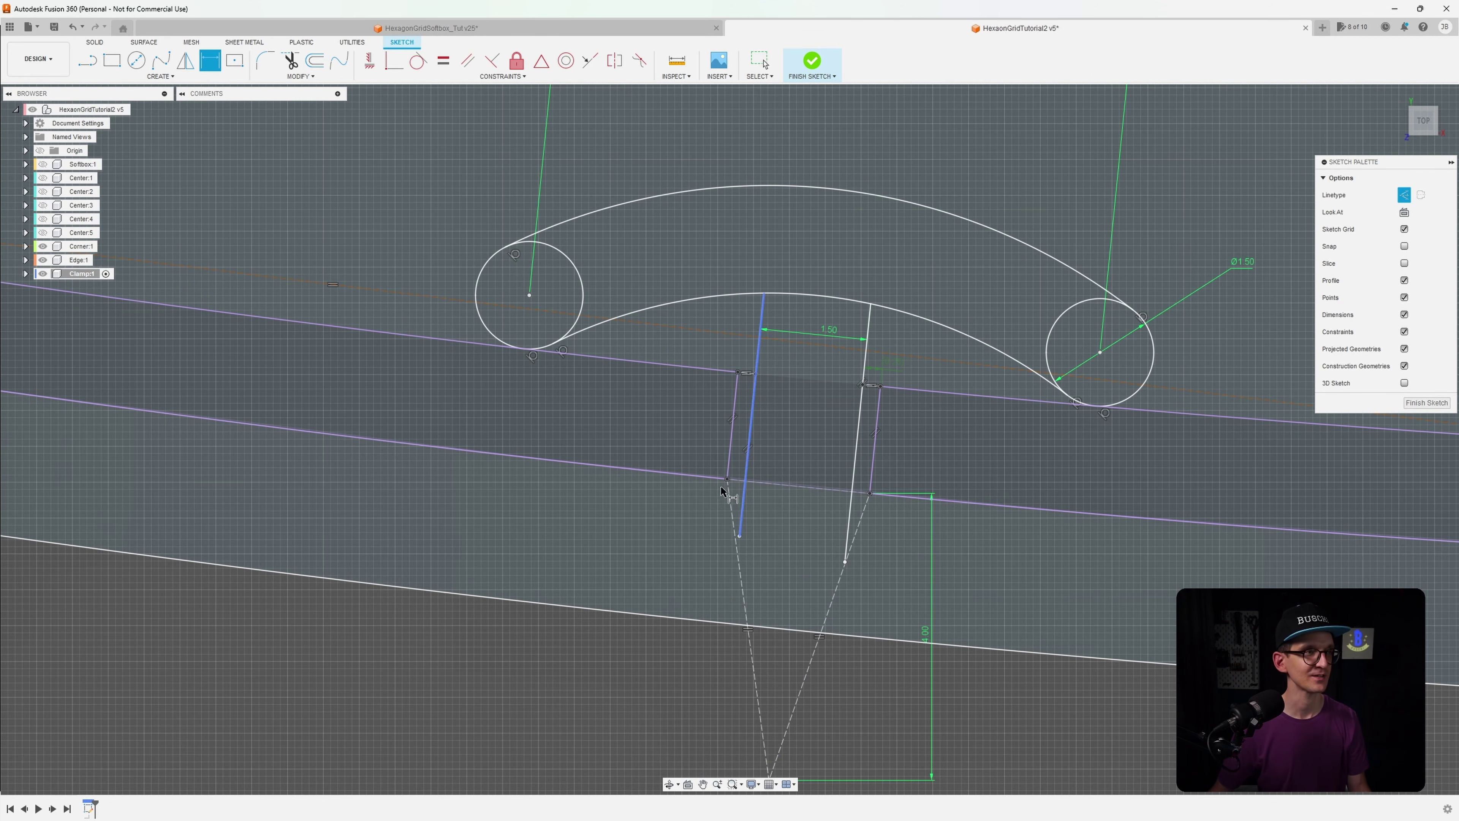
key("Escape")
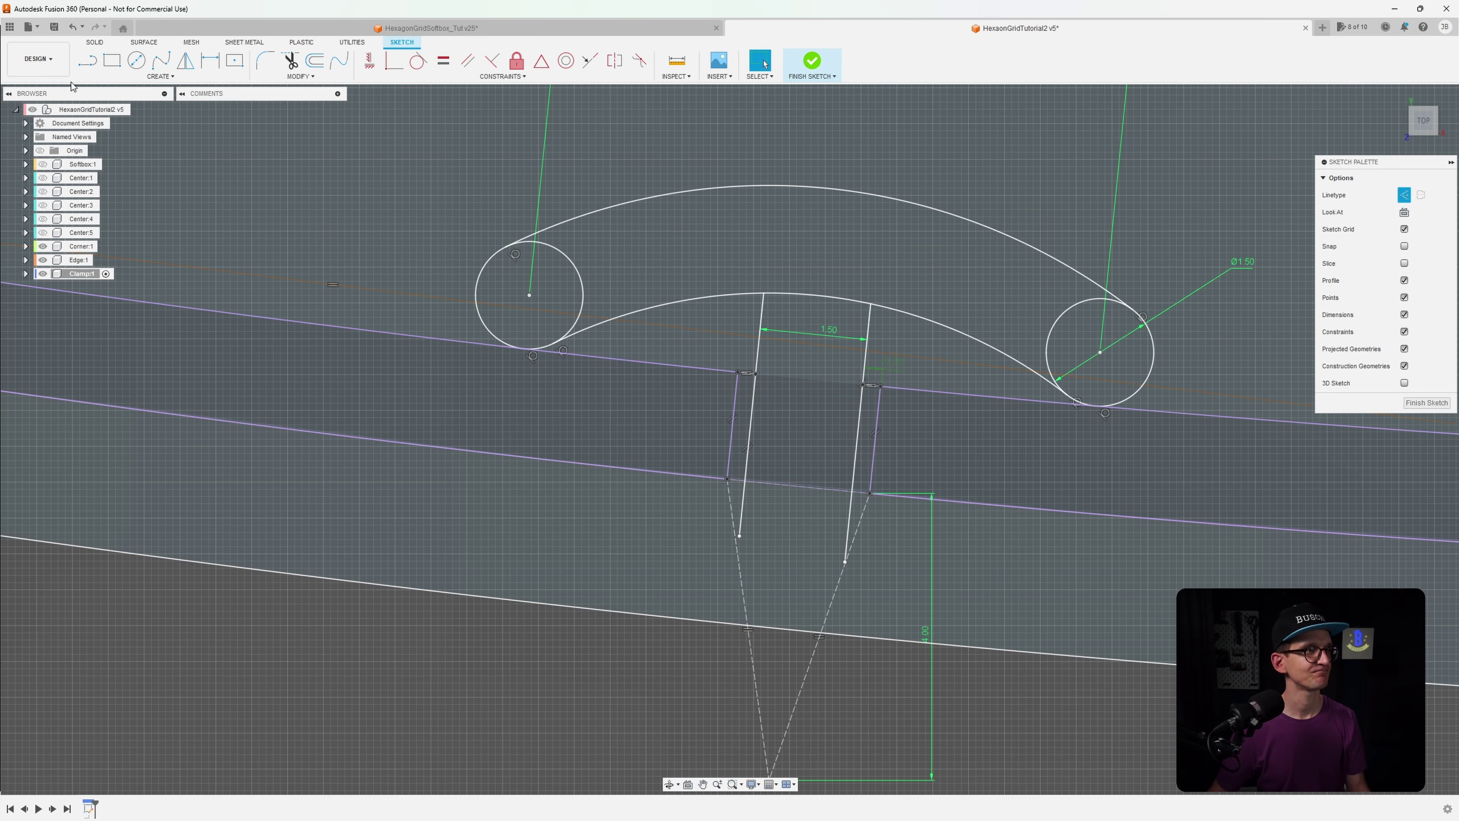
left_click(83, 62)
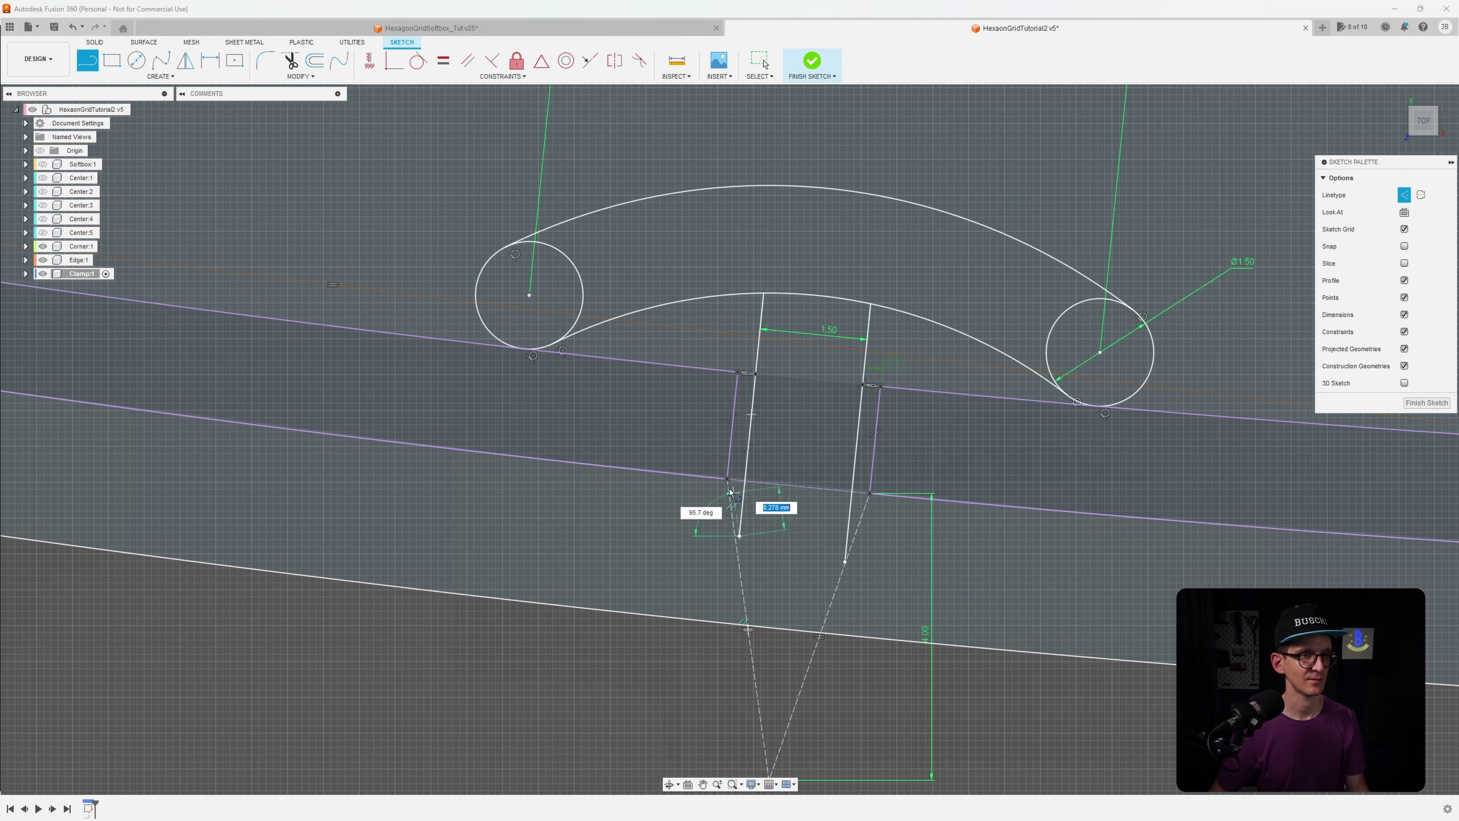
key("Escape")
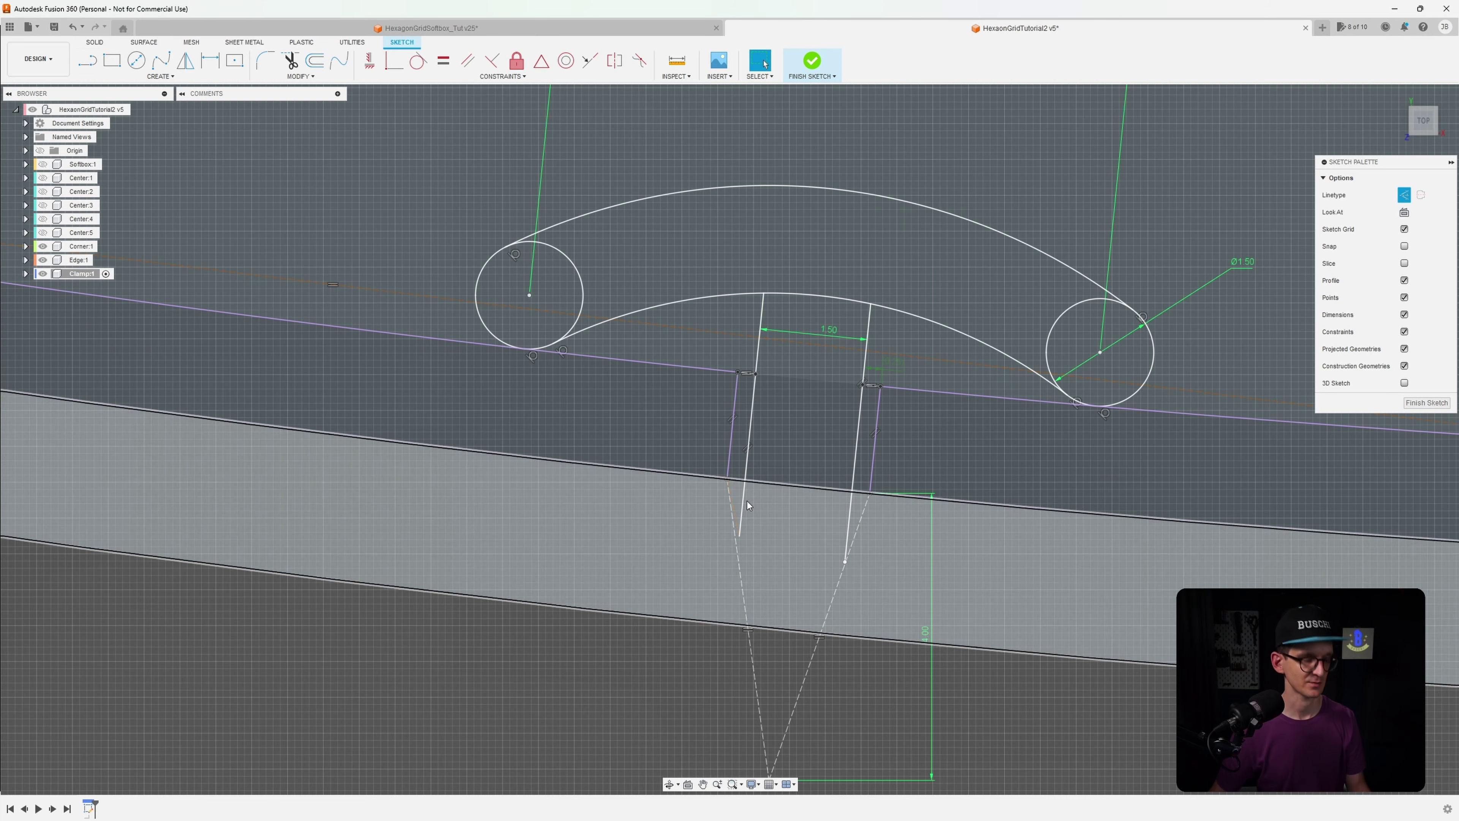
scroll(747, 506, "up", 5)
left_click(761, 517)
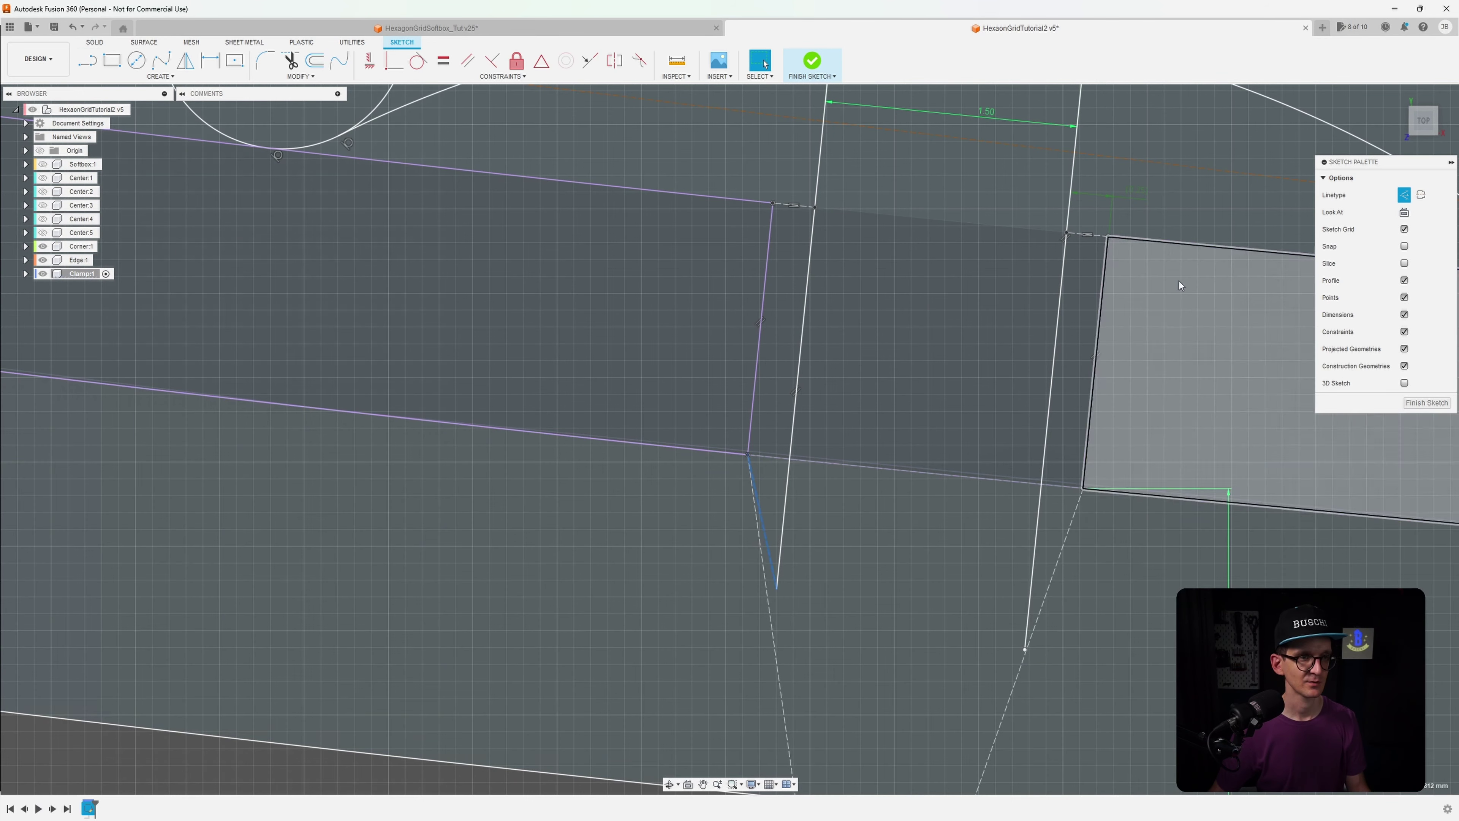
middle_click_drag(992, 305, 817, 300)
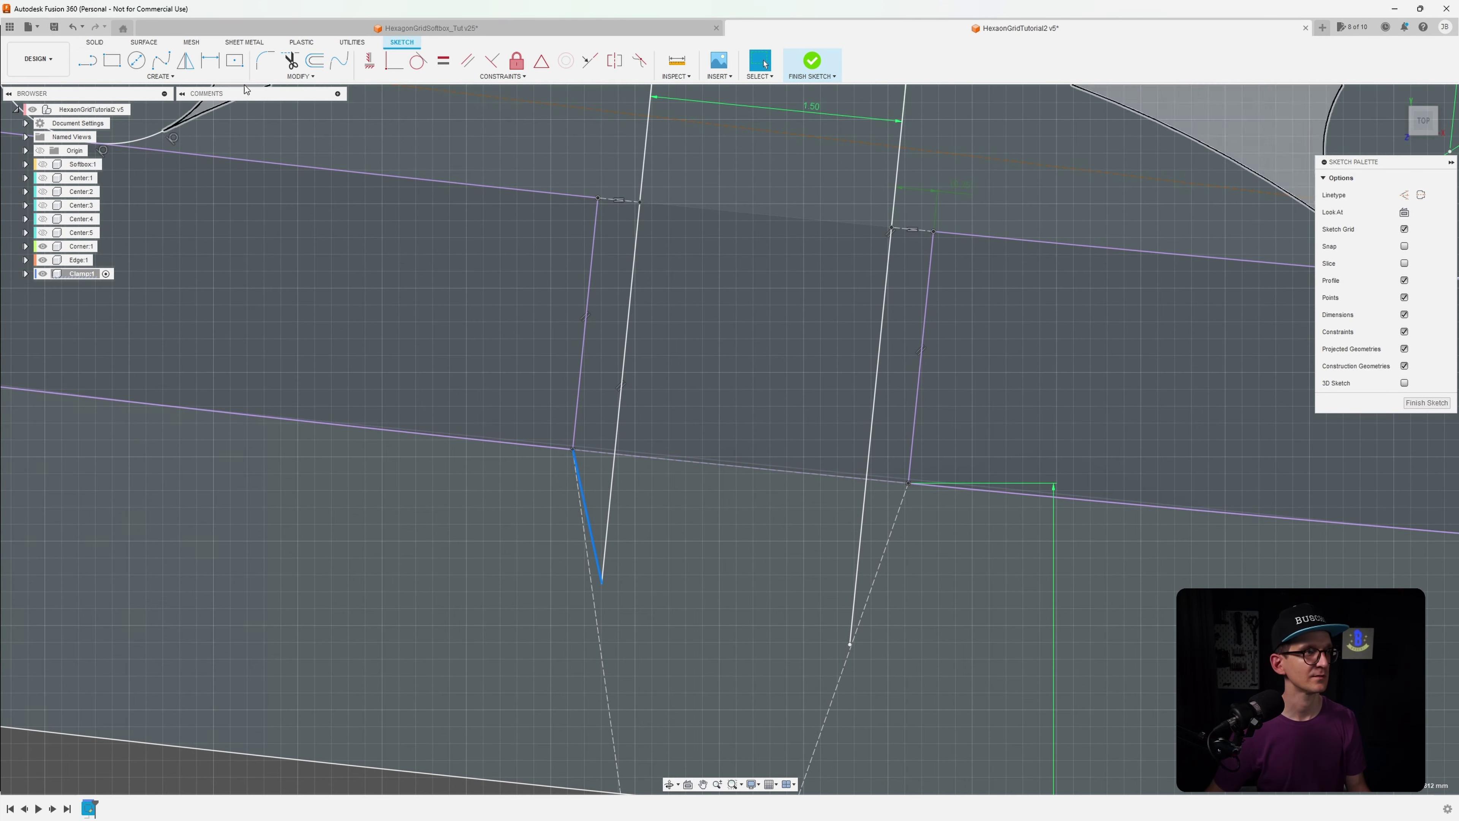
Sketch a solid line from the right stem line's lower end to the grid gap's lower right corner
key("l")
key("x")
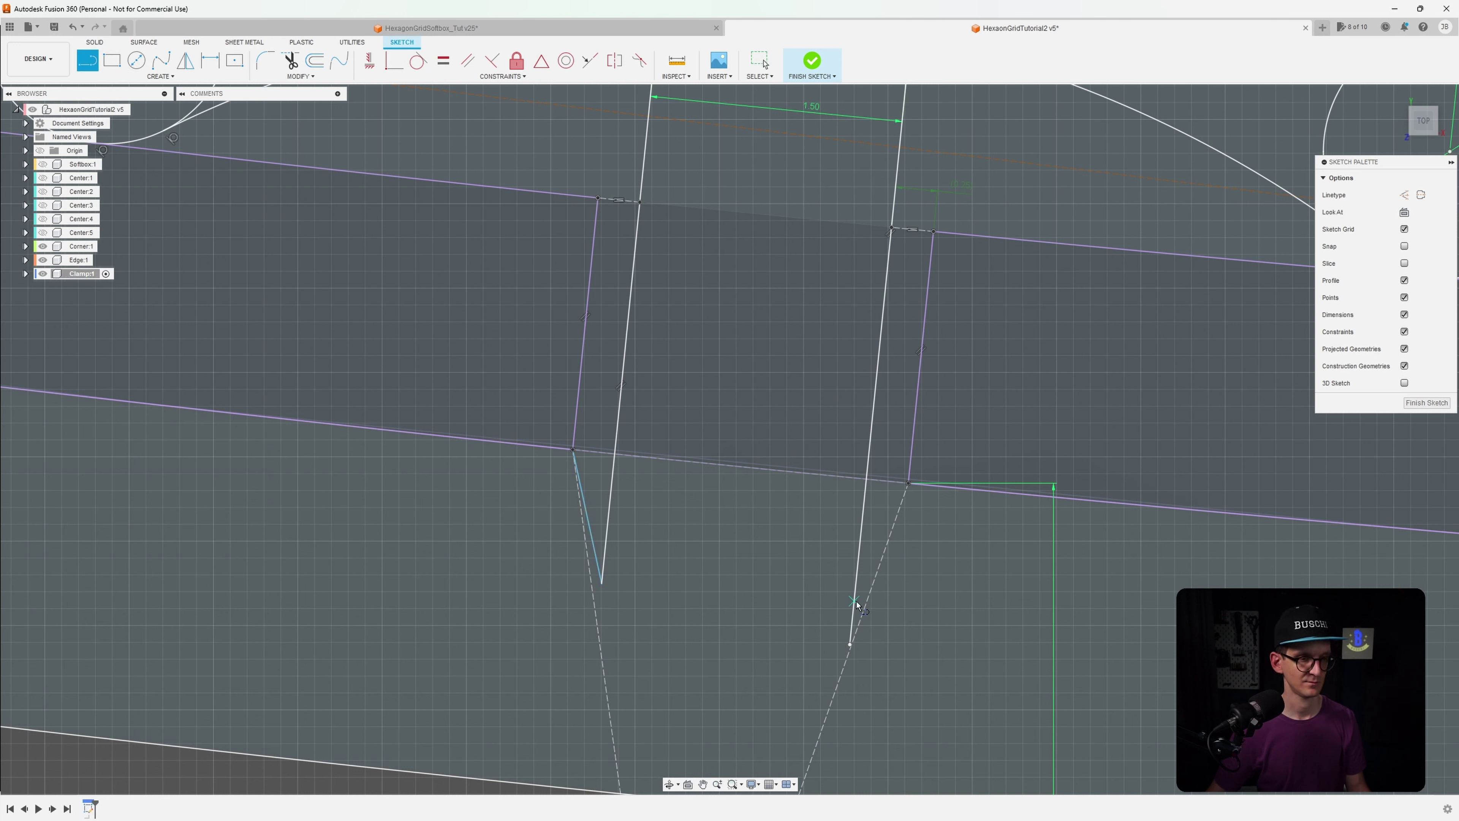
left_click(850, 646)
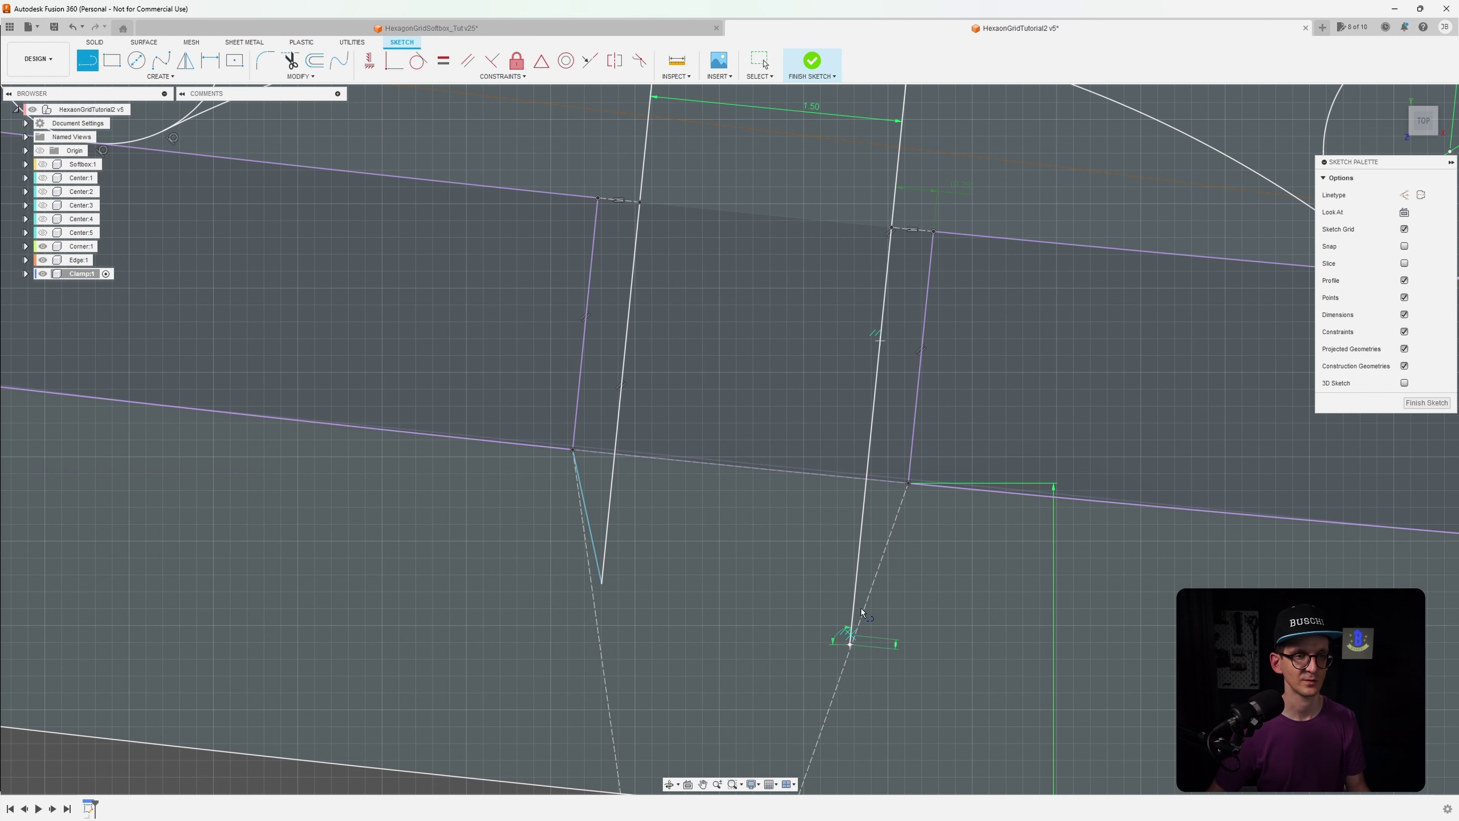
left_click(908, 484)
key("Escape")
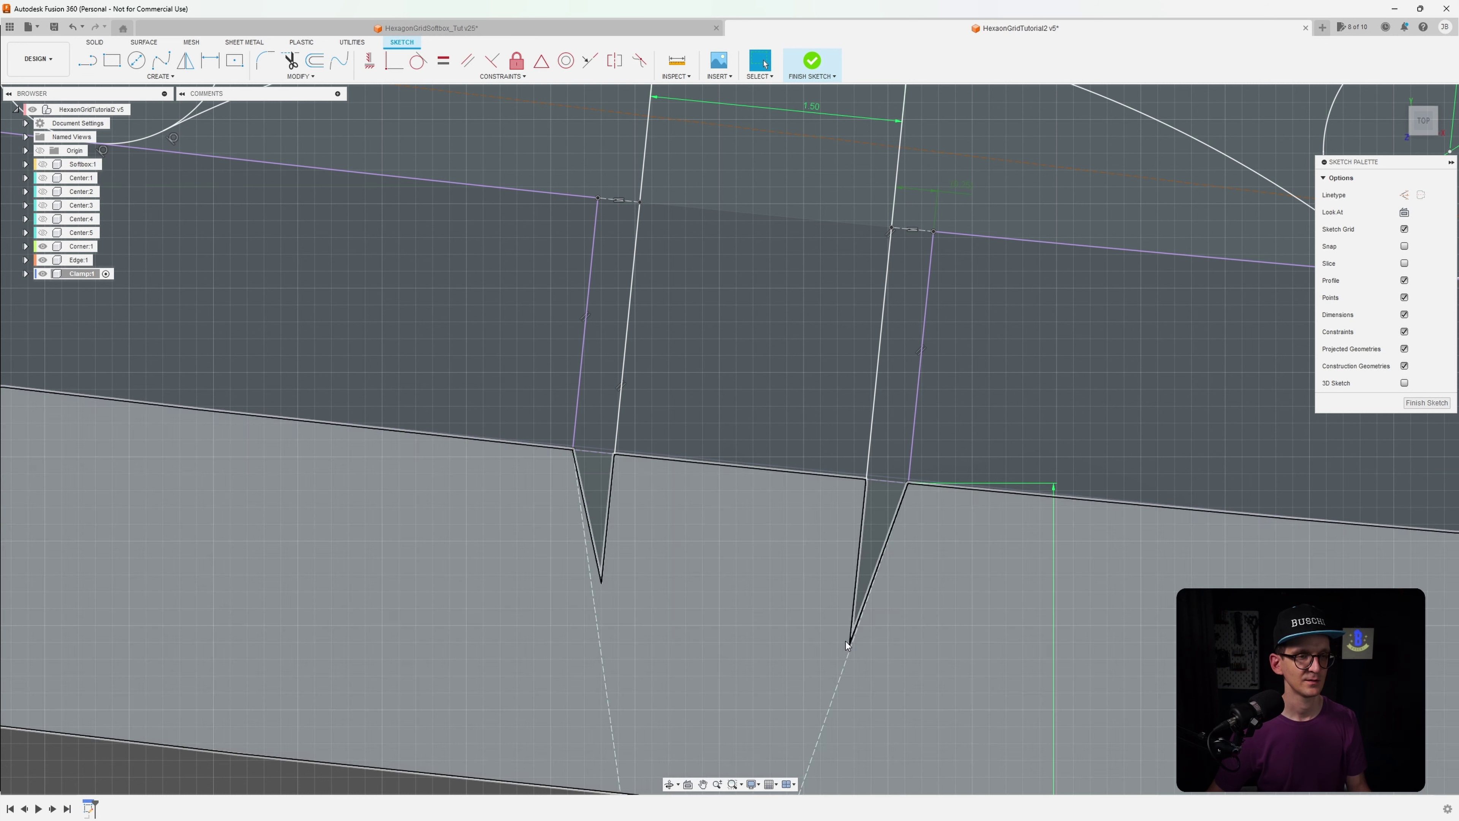
Shorten both stem lines by moving their lower ends up to just below the grid's curved outer edge
left_click_drag(849, 645, 861, 520)
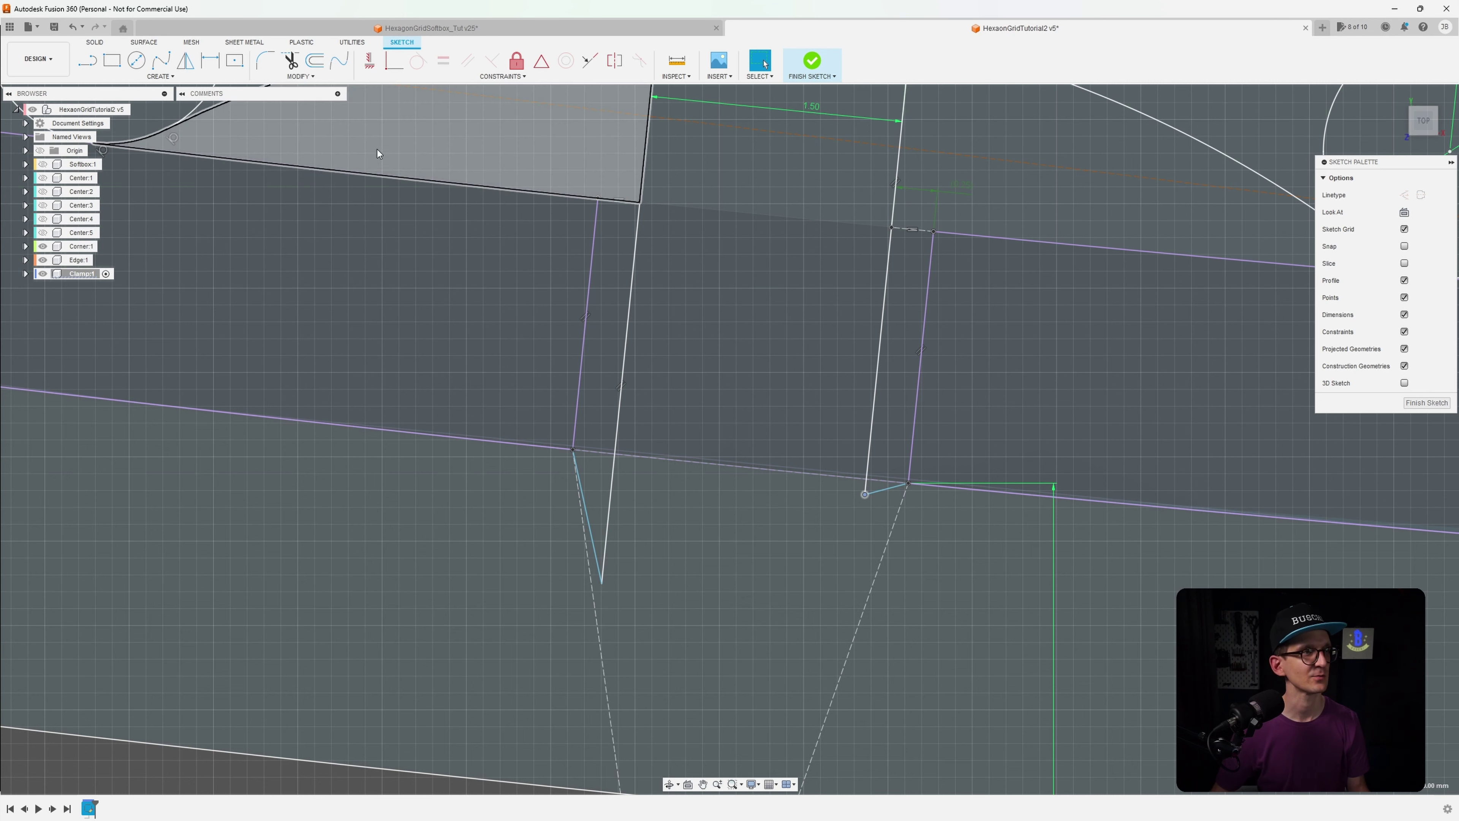
left_click(617, 425)
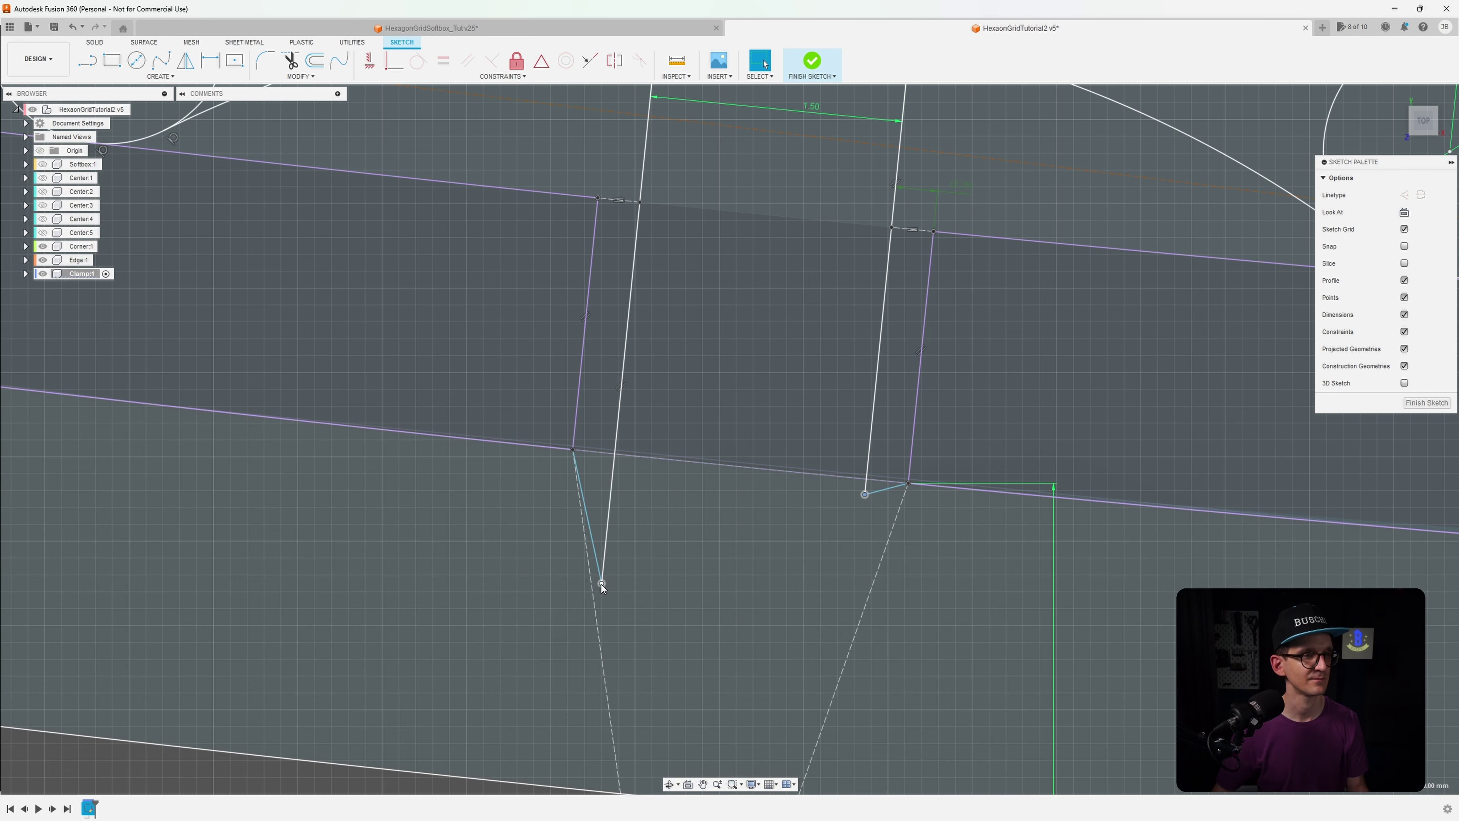
left_click_drag(600, 584, 619, 473)
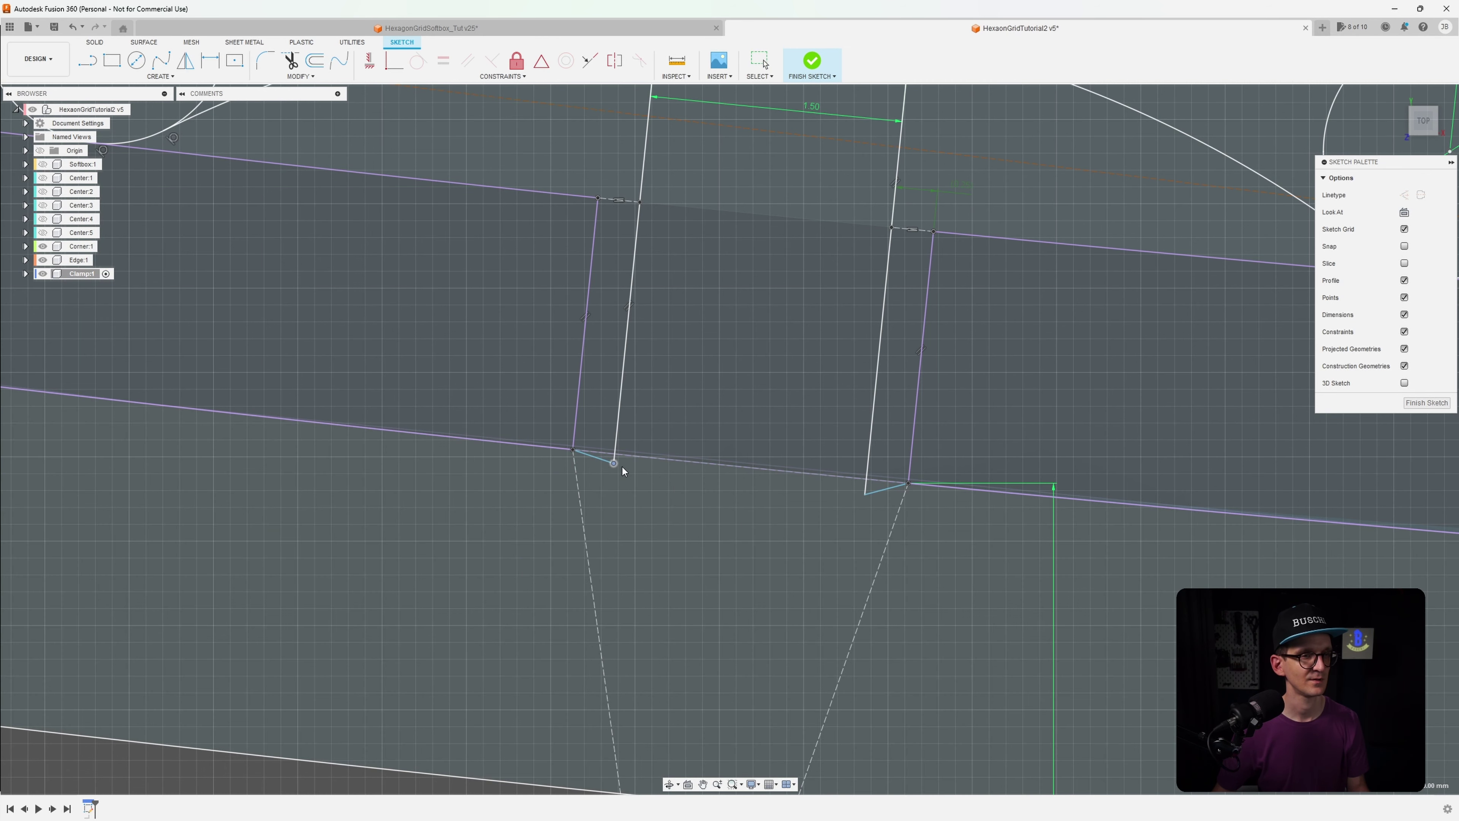
scroll(622, 472, "down", 1)
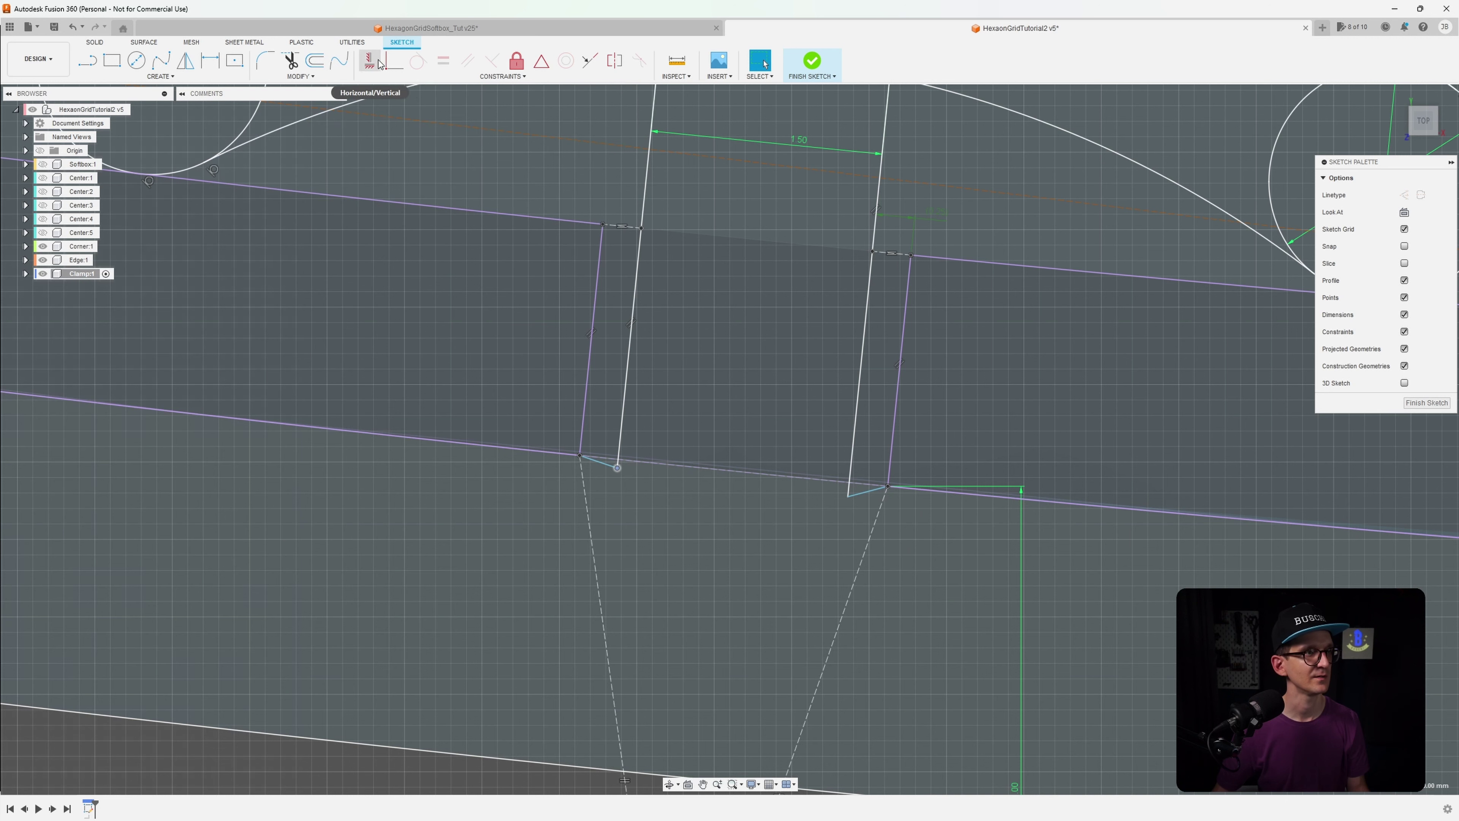
Constrain the two short lines at the stem's lower ends parallel to the short construction lines at the top of the gap
left_click(468, 61)
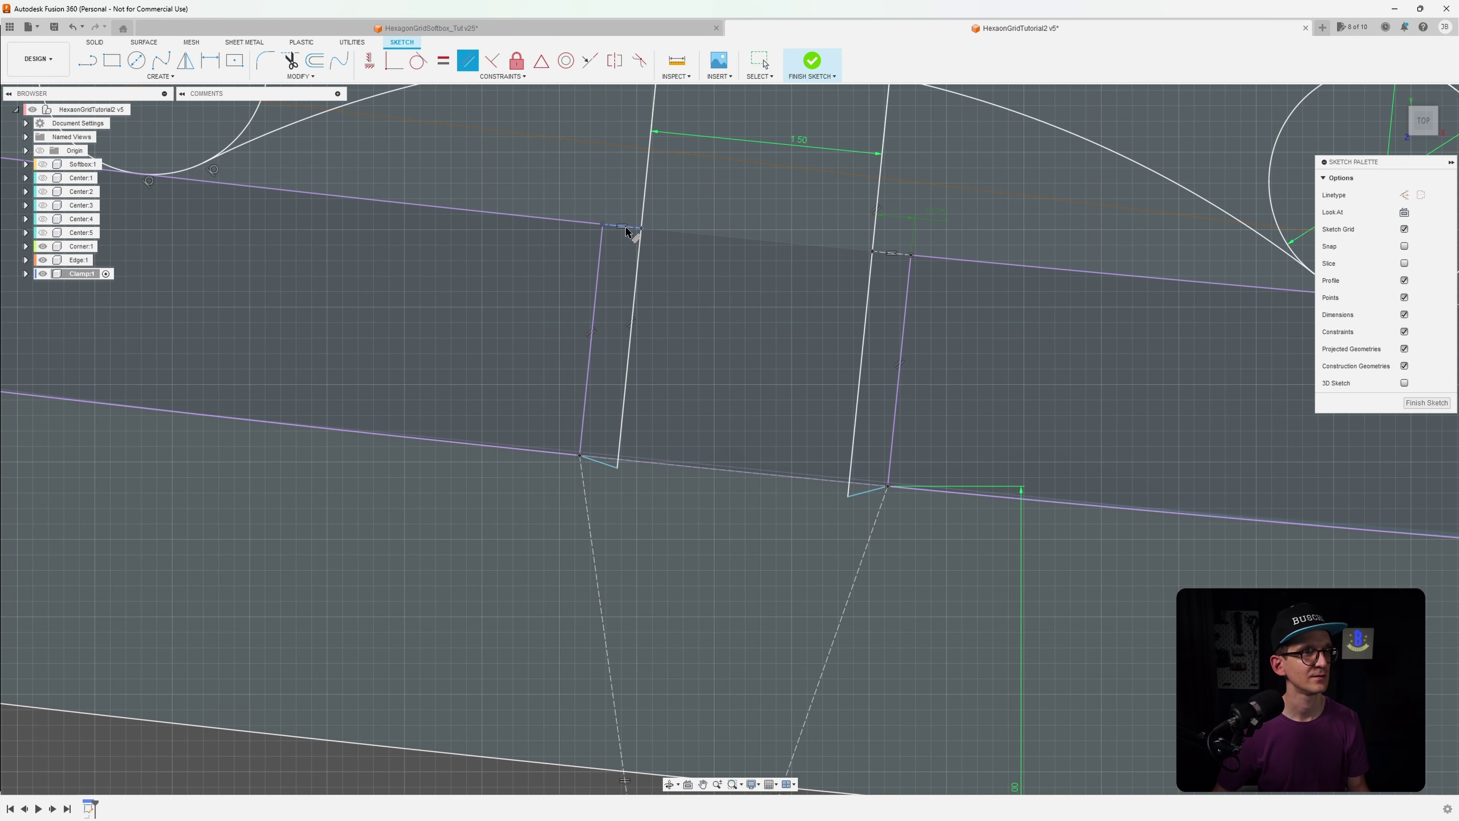
left_click(626, 226)
left_click(612, 465)
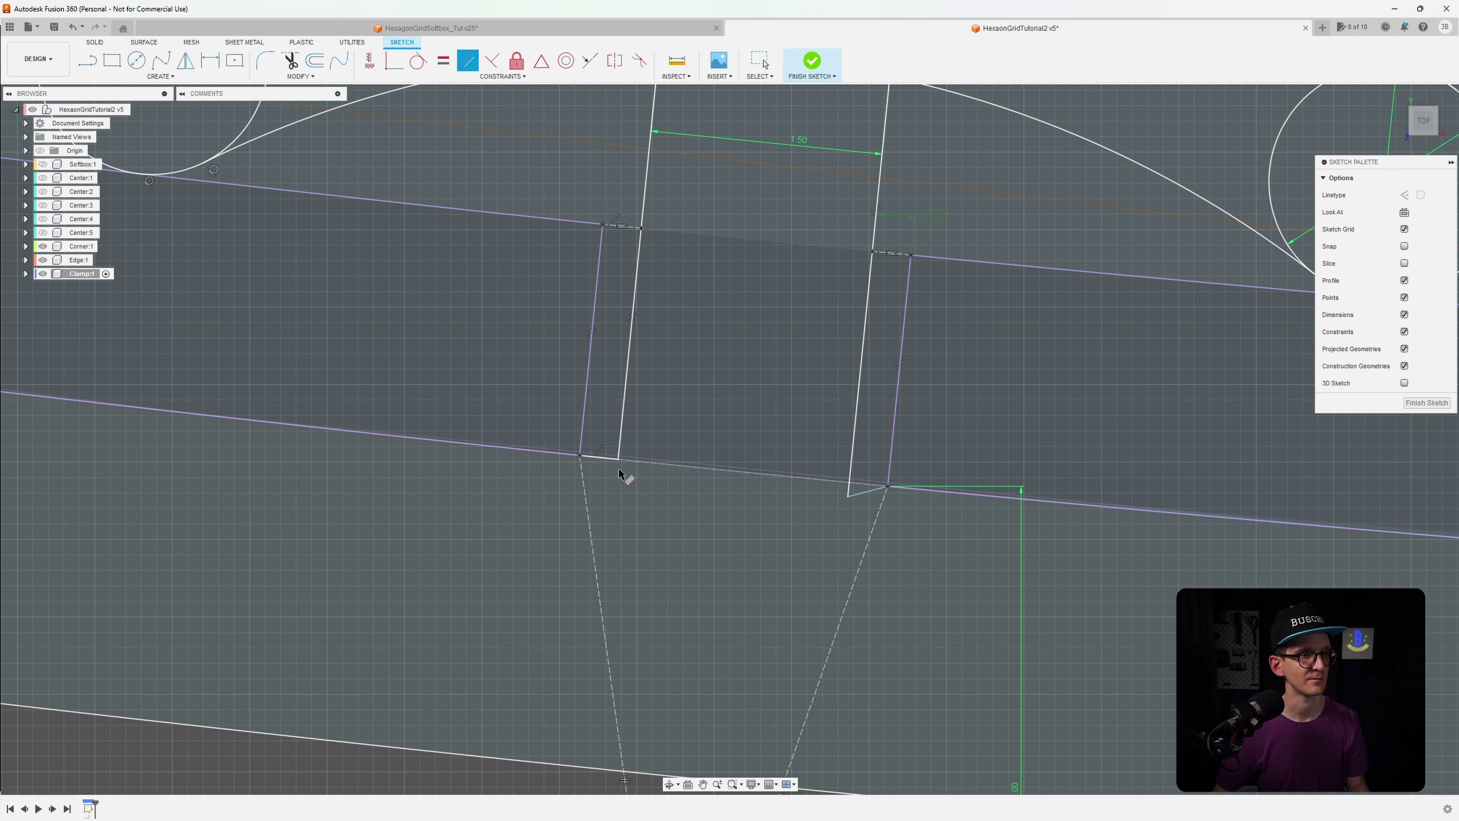
left_click(852, 495)
scroll(897, 259, "down", 8)
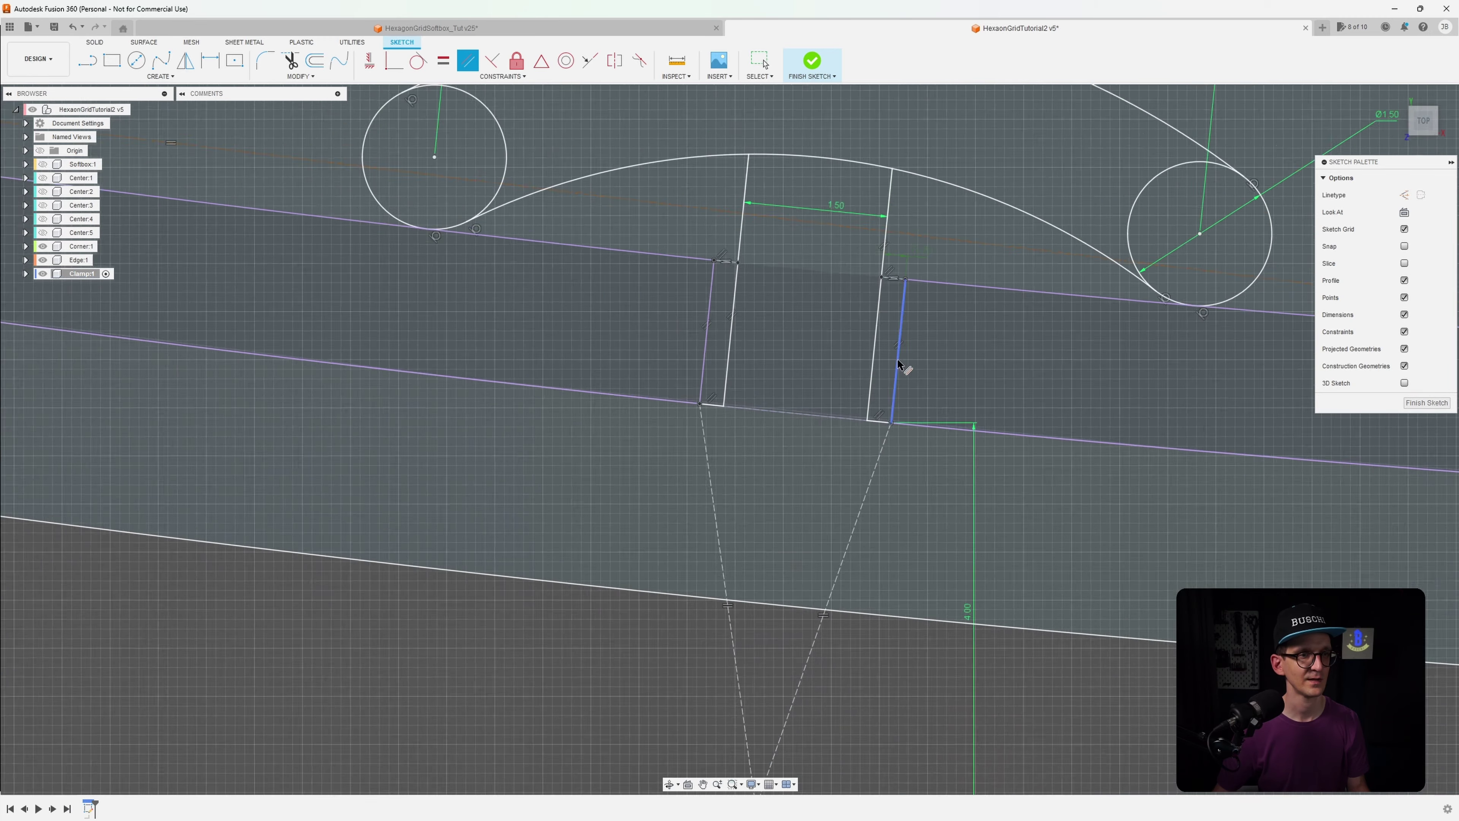
Constrain the right stem line parallel to the right side wall of the grid gap
scroll(895, 388, "up", 1)
left_click(891, 403)
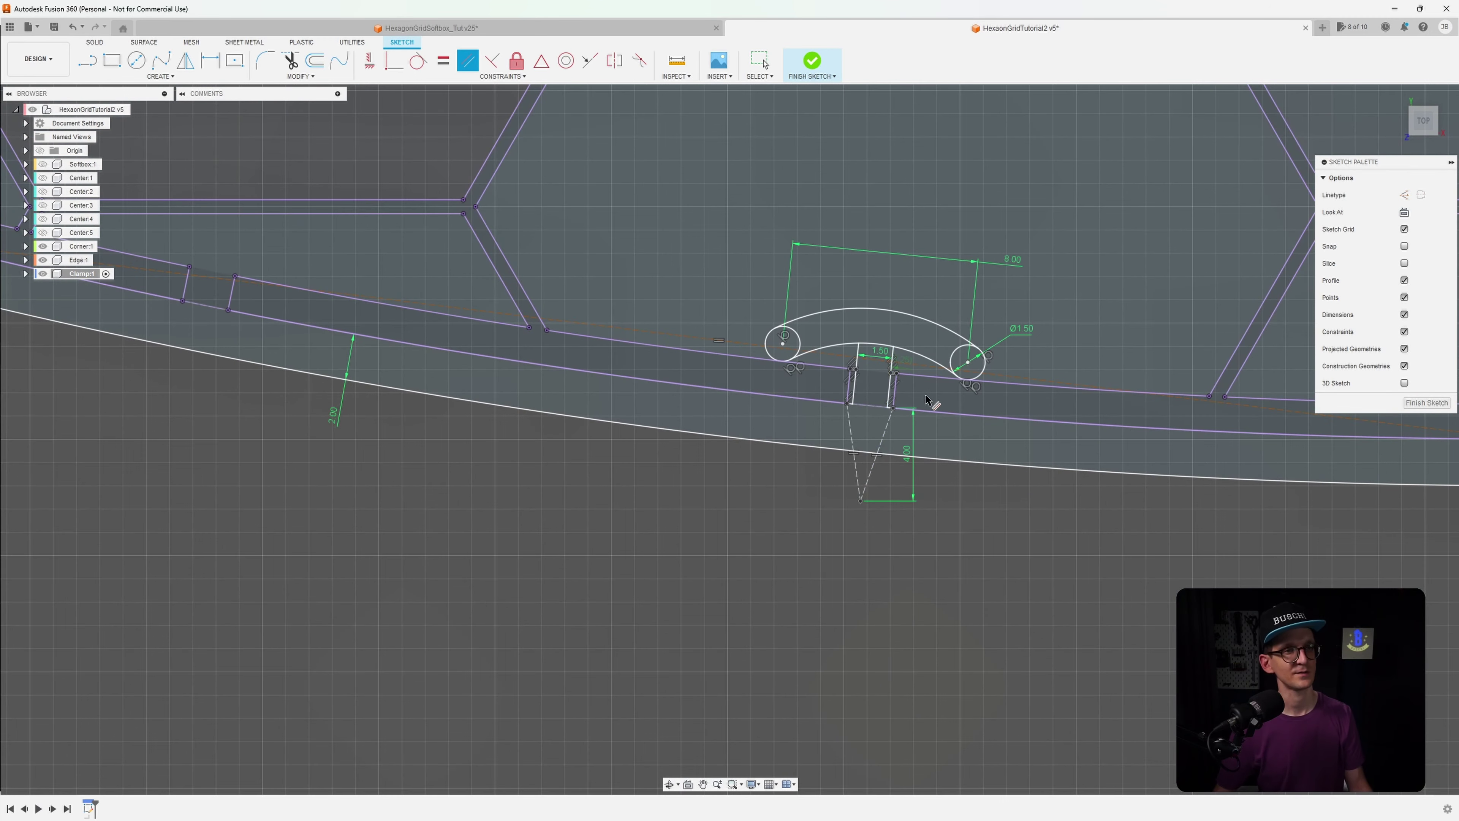
Examine the finished clip profile, including the outer band, stem and curved spring, against the hexagon grid from several angles
middle_click_drag(934, 403, 687, 426)
scroll(683, 424, "down", 1)
scroll(688, 418, "down", 2)
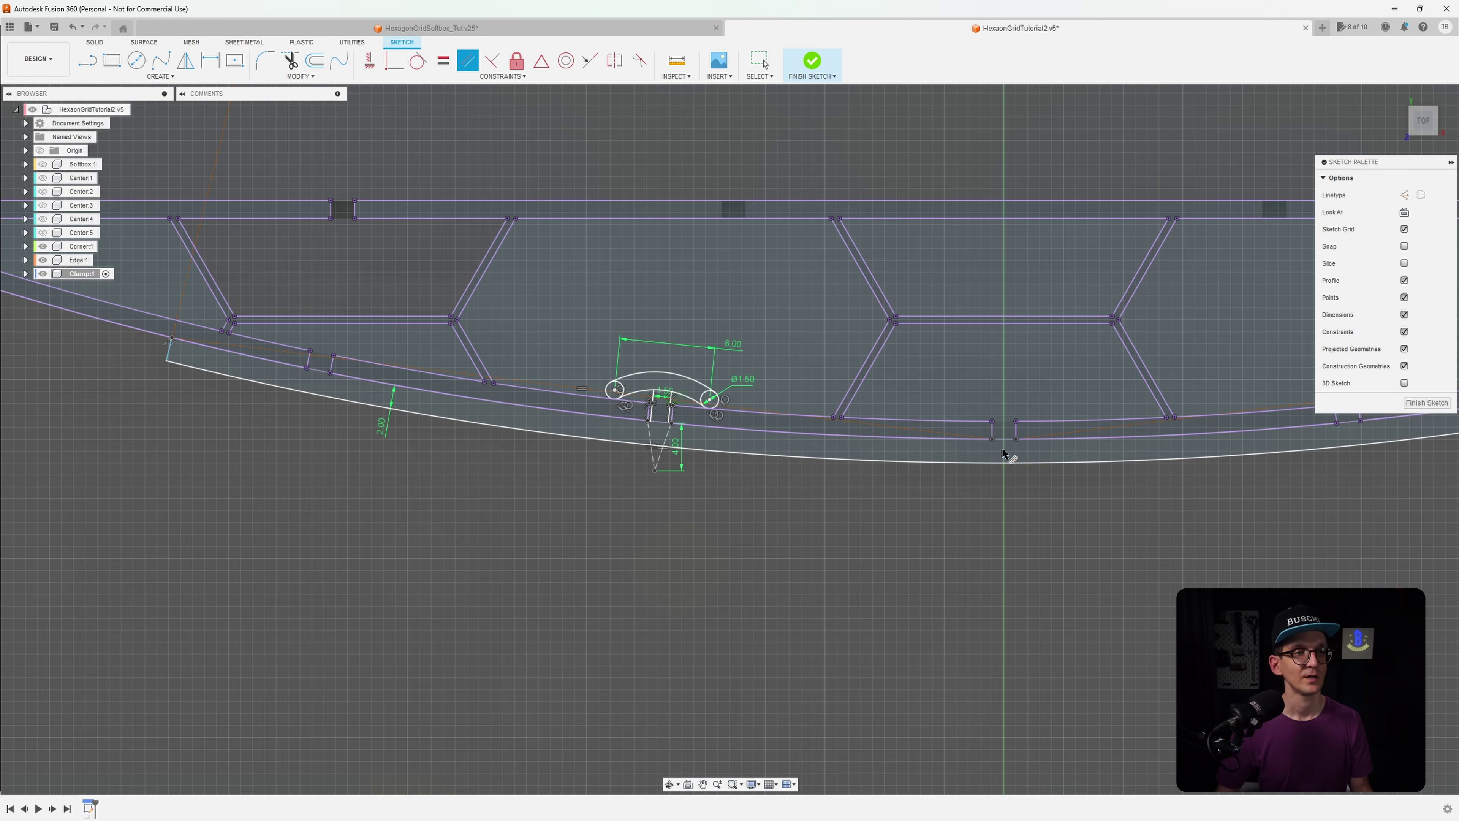
scroll(990, 430, "up", 3)
scroll(990, 437, "down", 5)
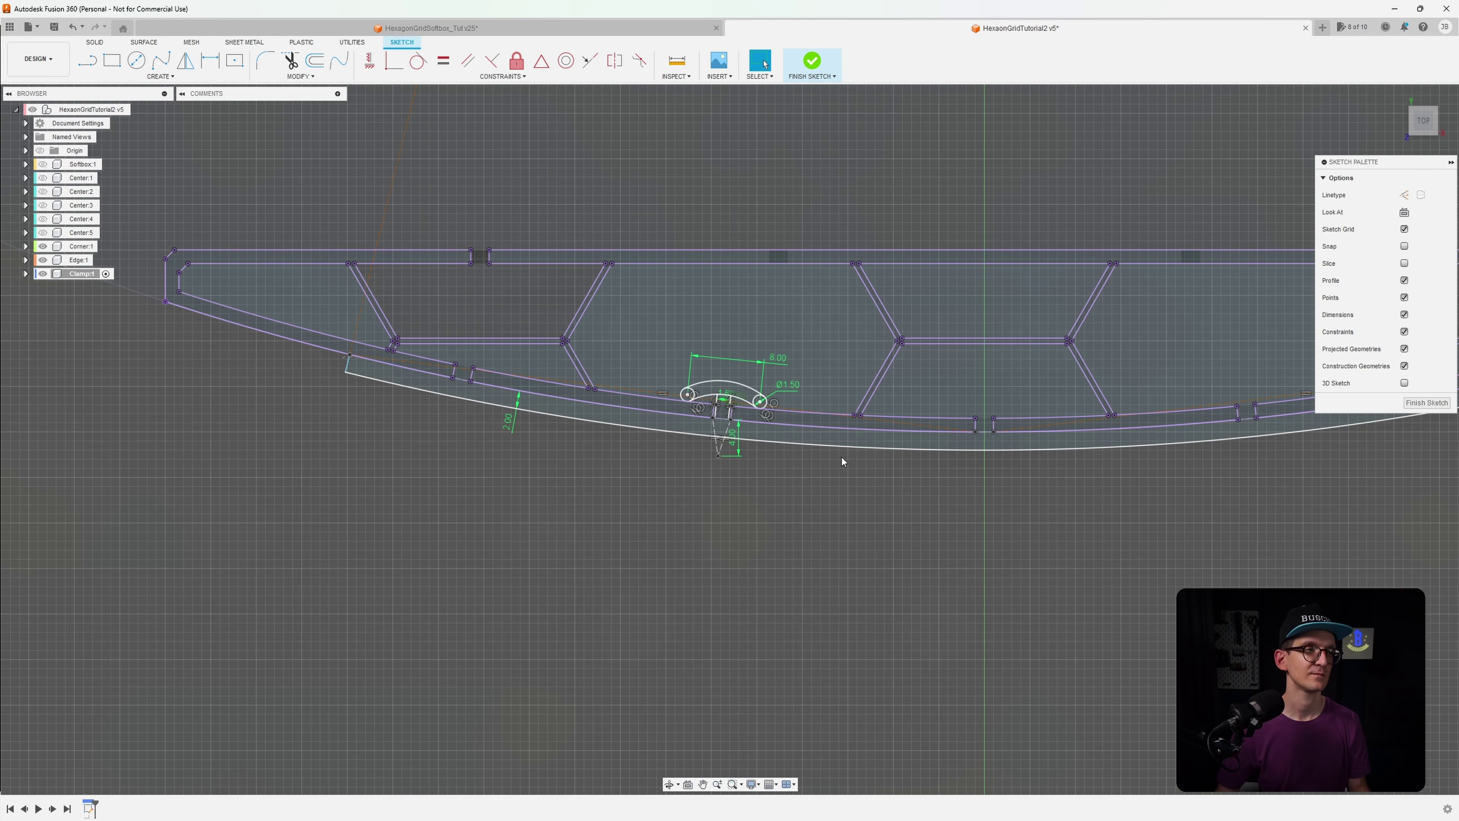
middle_click_drag(841, 456, 794, 454, "shift")
key("Escape")
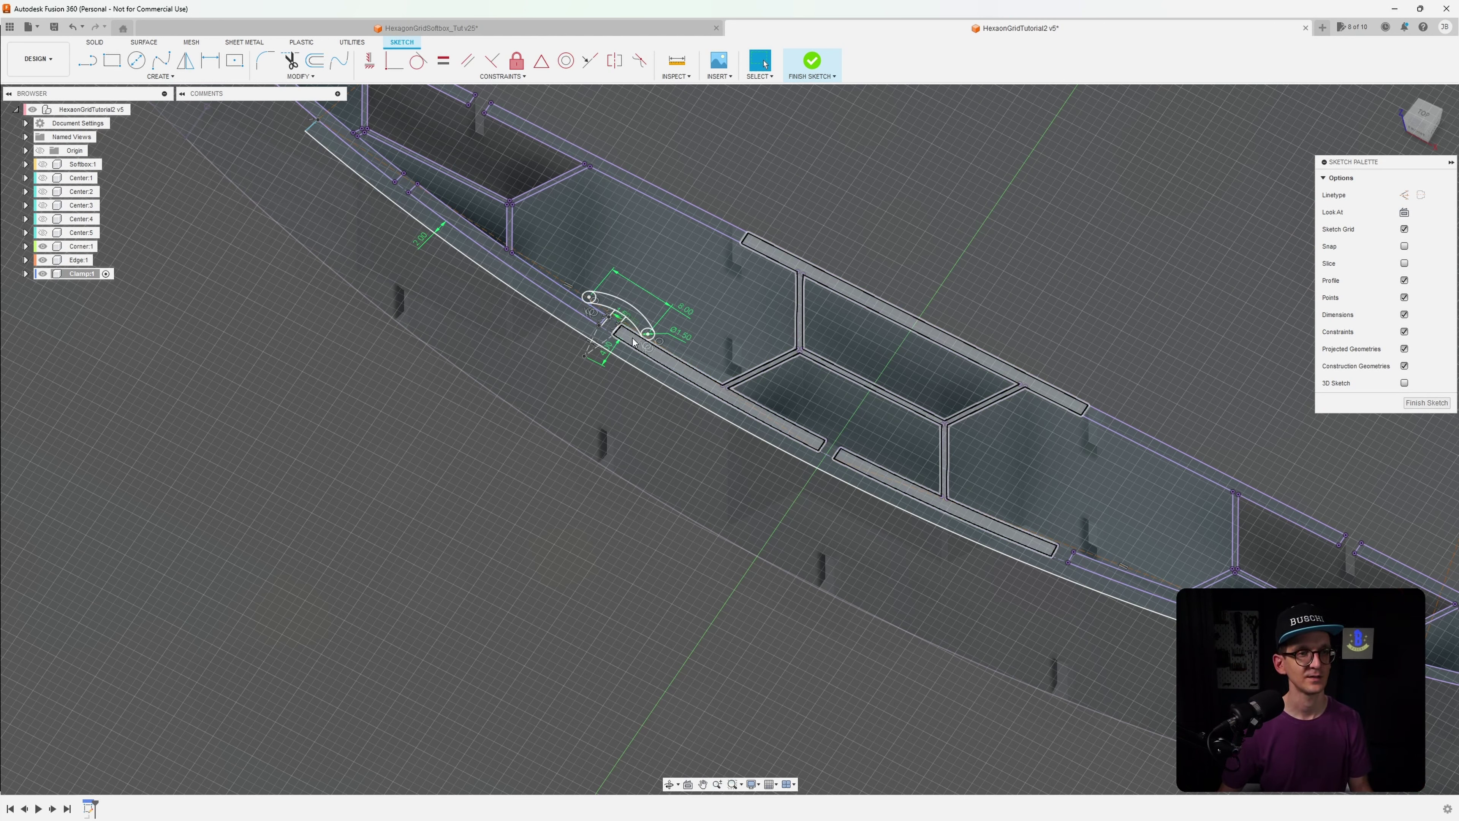
scroll(634, 345, "down", 1)
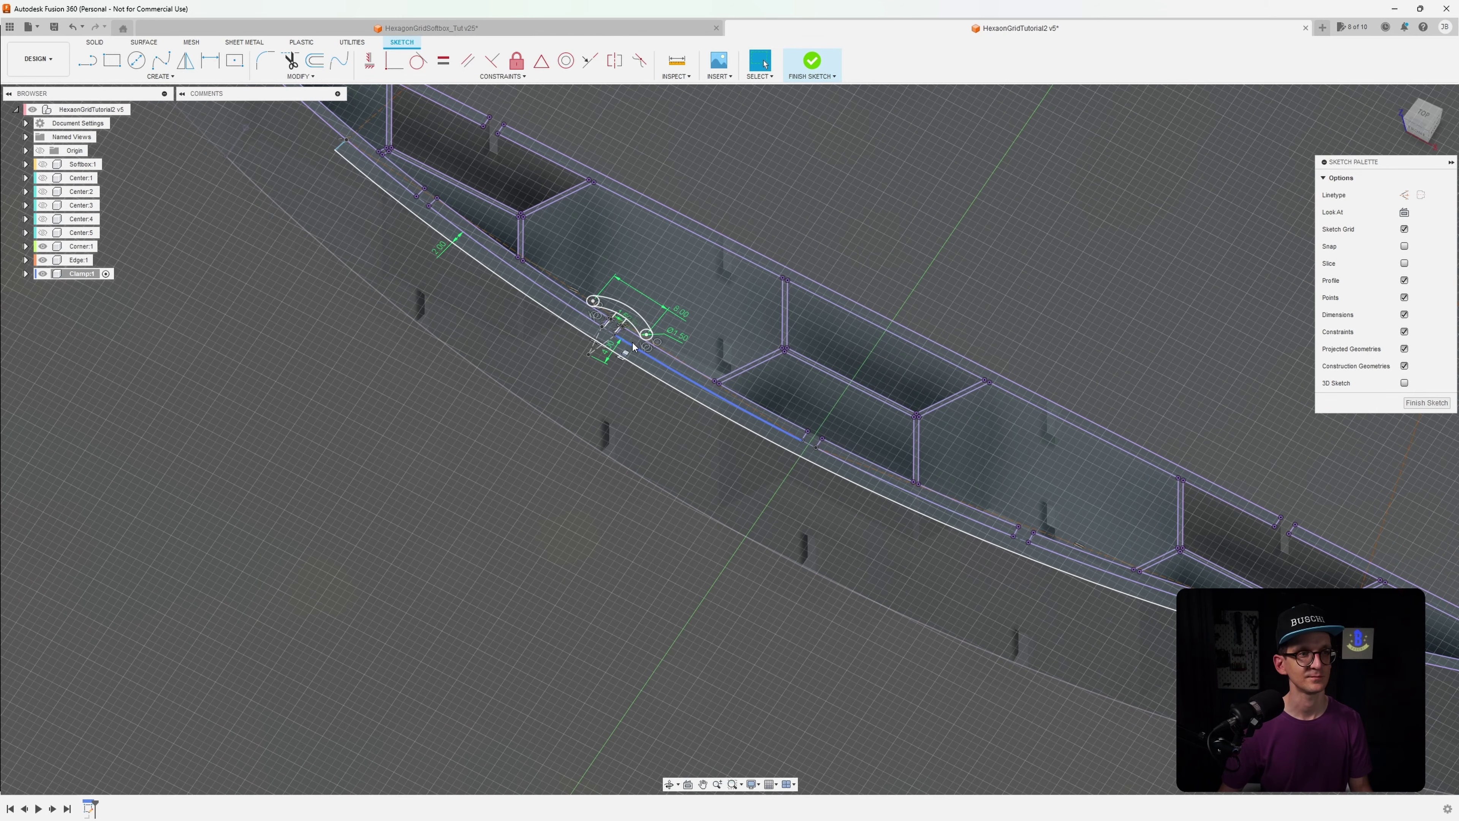
middle_click_drag(579, 312, 649, 386)
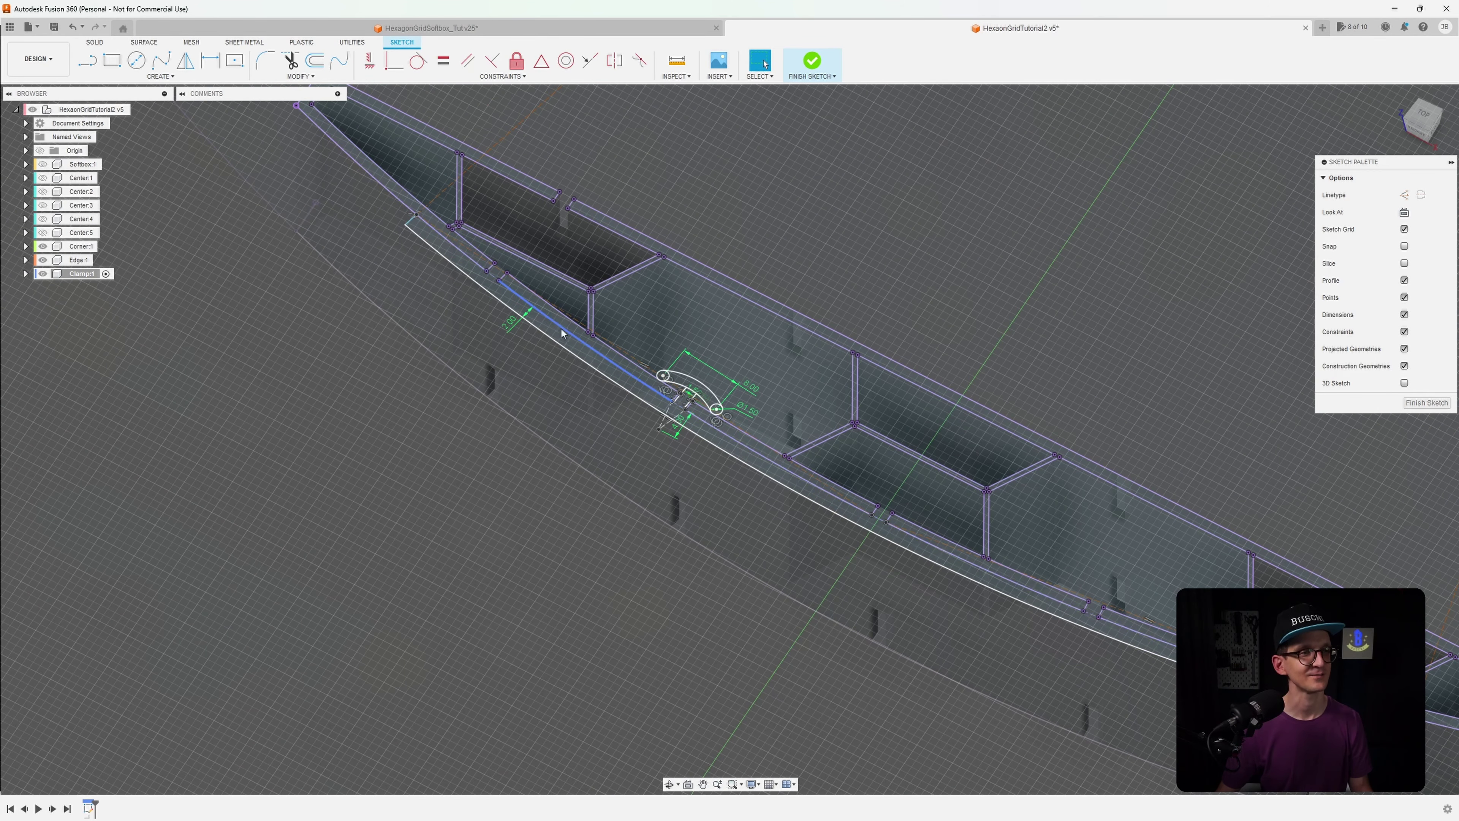
middle_click_drag(561, 332, 566, 320, "shift")
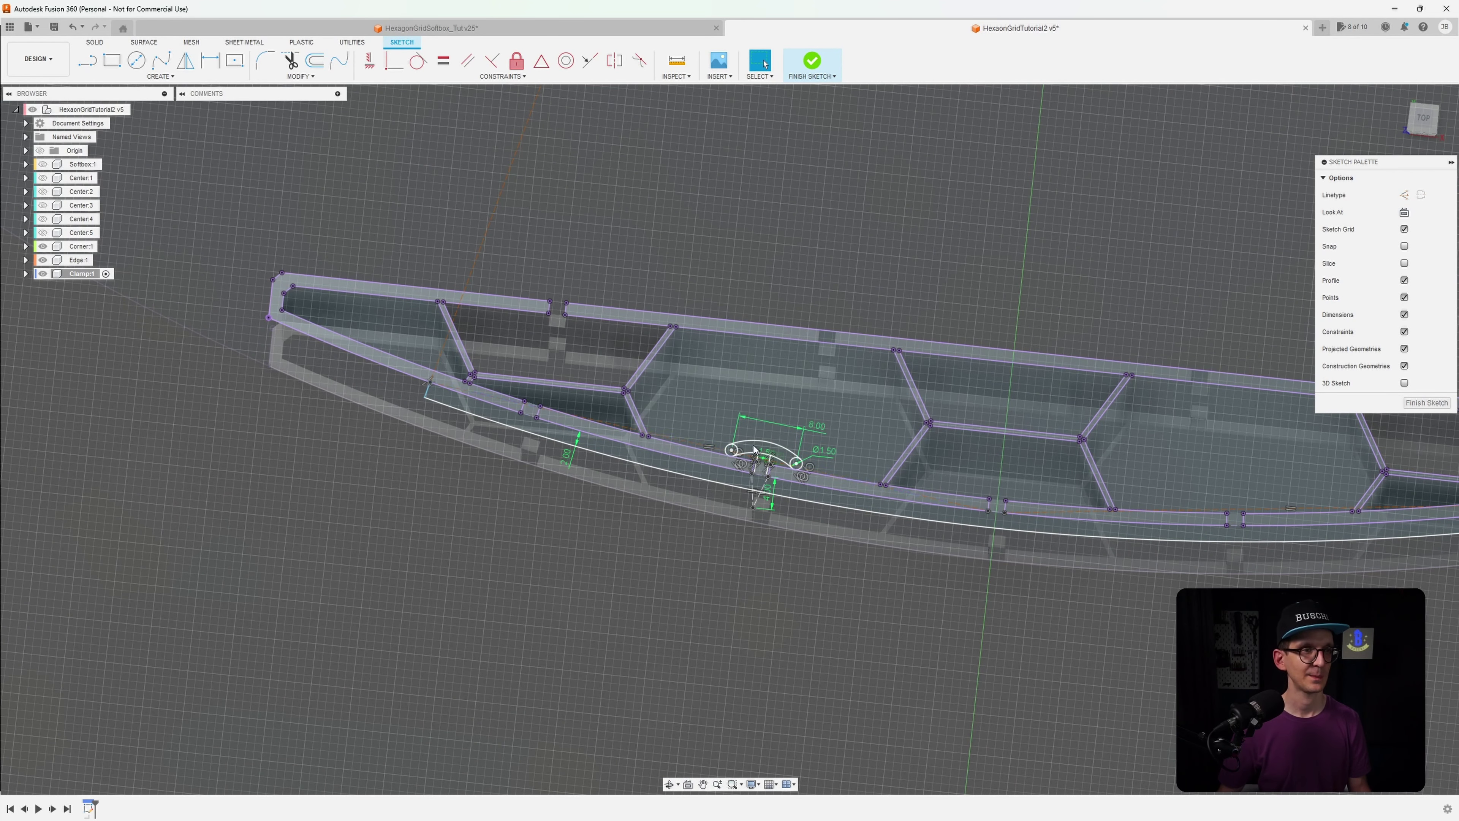
mouse_move(718, 429)
middle_mouse_down("shift")
mouse_move(741, 418)
mouse_move(741, 368)
mouse_move(750, 416)
middle_mouse_up("shift")
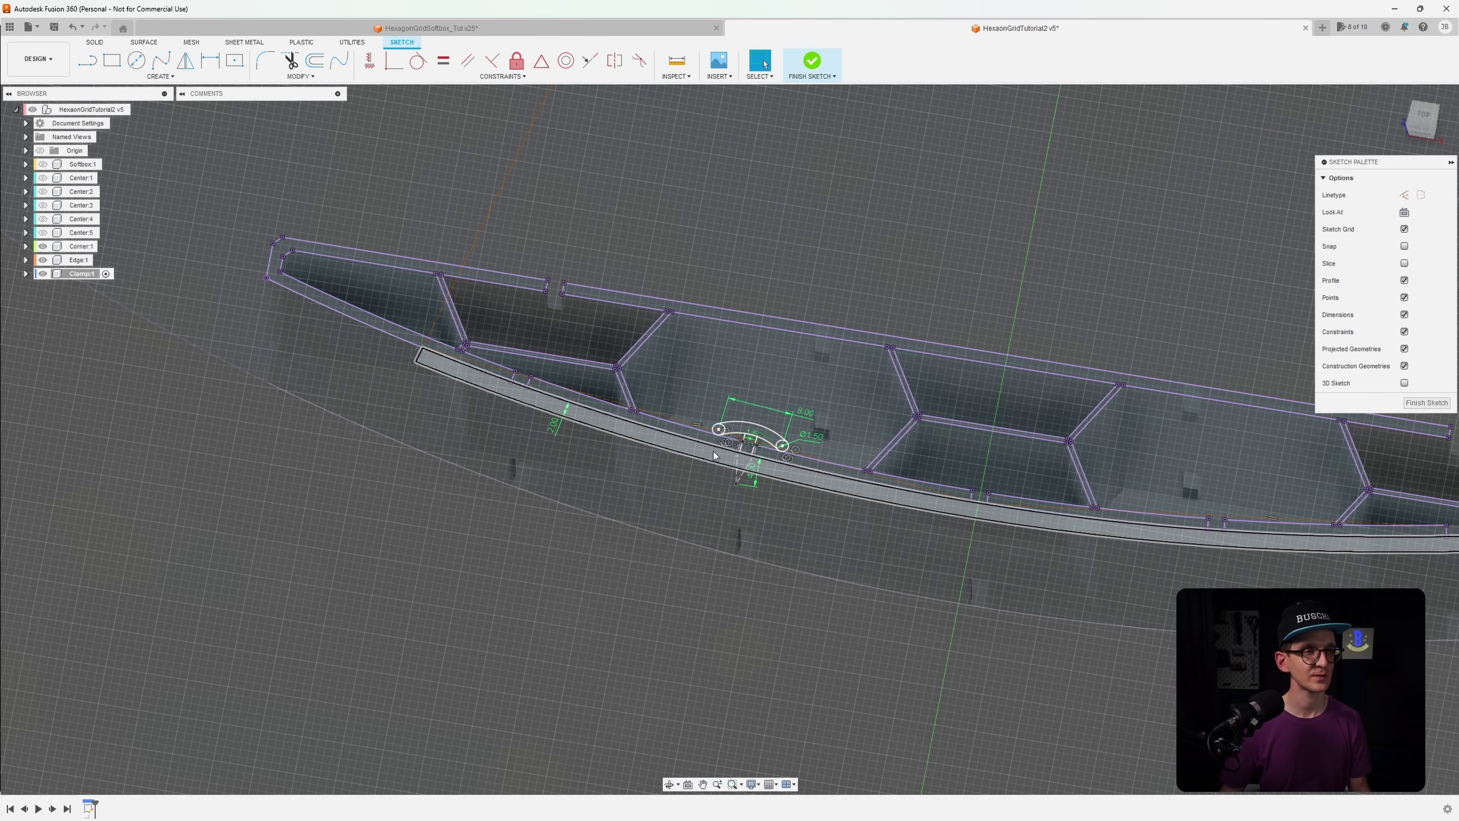
Finish the sketch and extrude the 2 mm outer band as a new body to the grid's opposite face with a 10 mm offset
left_click(812, 60)
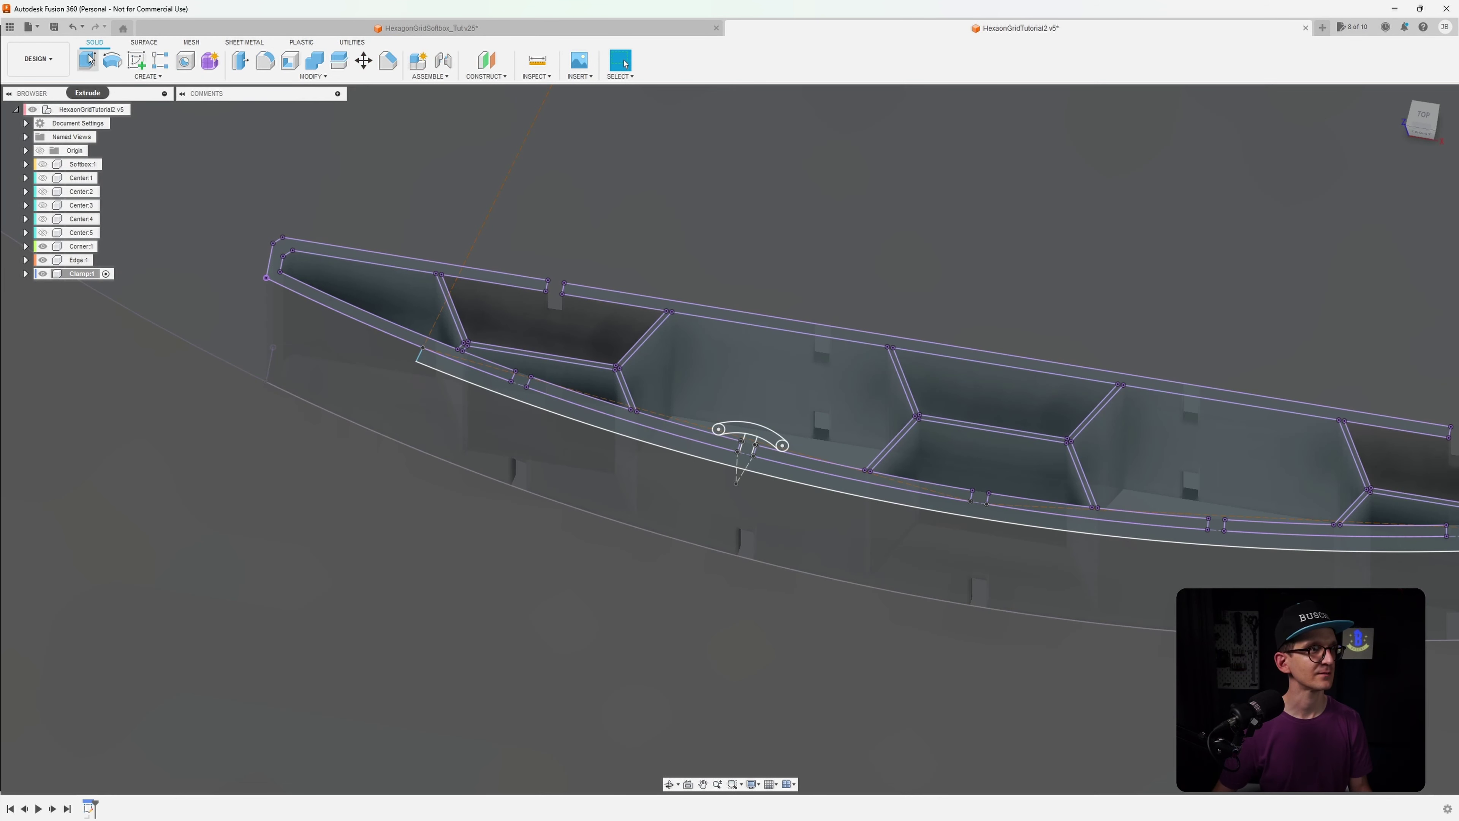
left_click(89, 59)
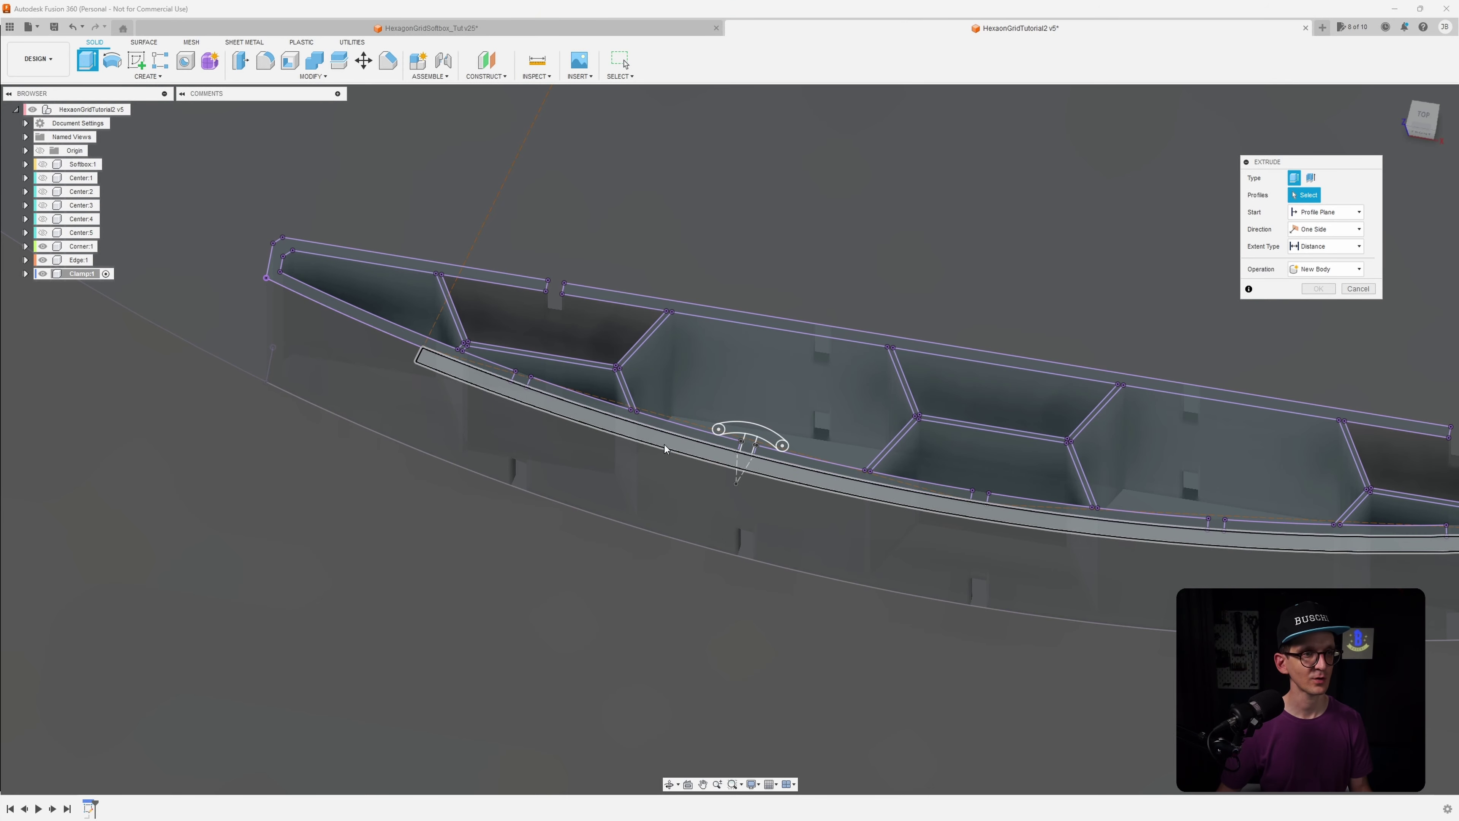
left_click(665, 449)
middle_click_drag(732, 543, 1061, 332, "shift")
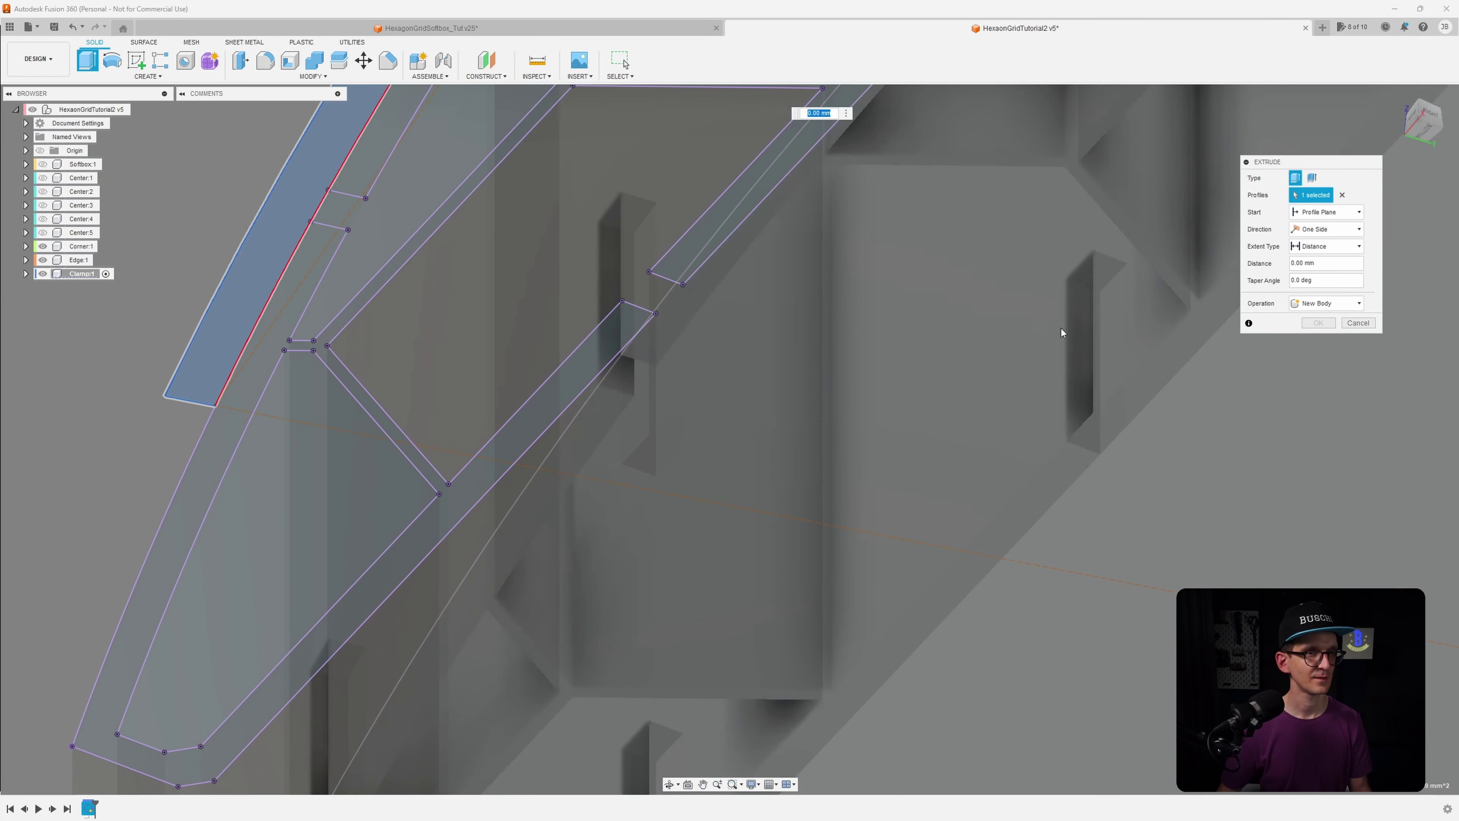
left_click(1324, 247)
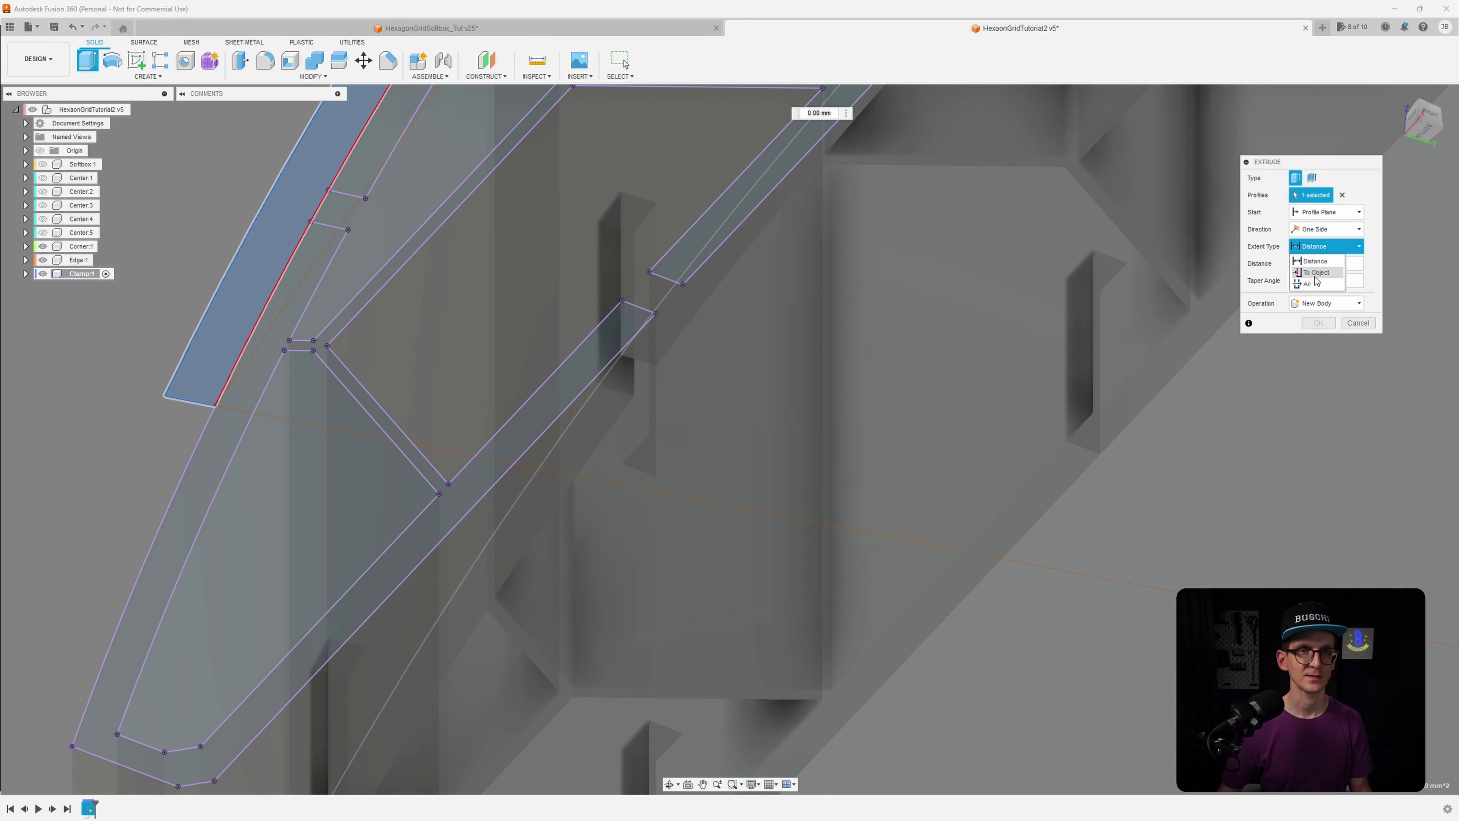
left_click(1314, 265)
left_click(591, 415)
middle_click_drag(591, 415, 642, 432, "shift")
middle_click_drag(586, 341, 511, 330)
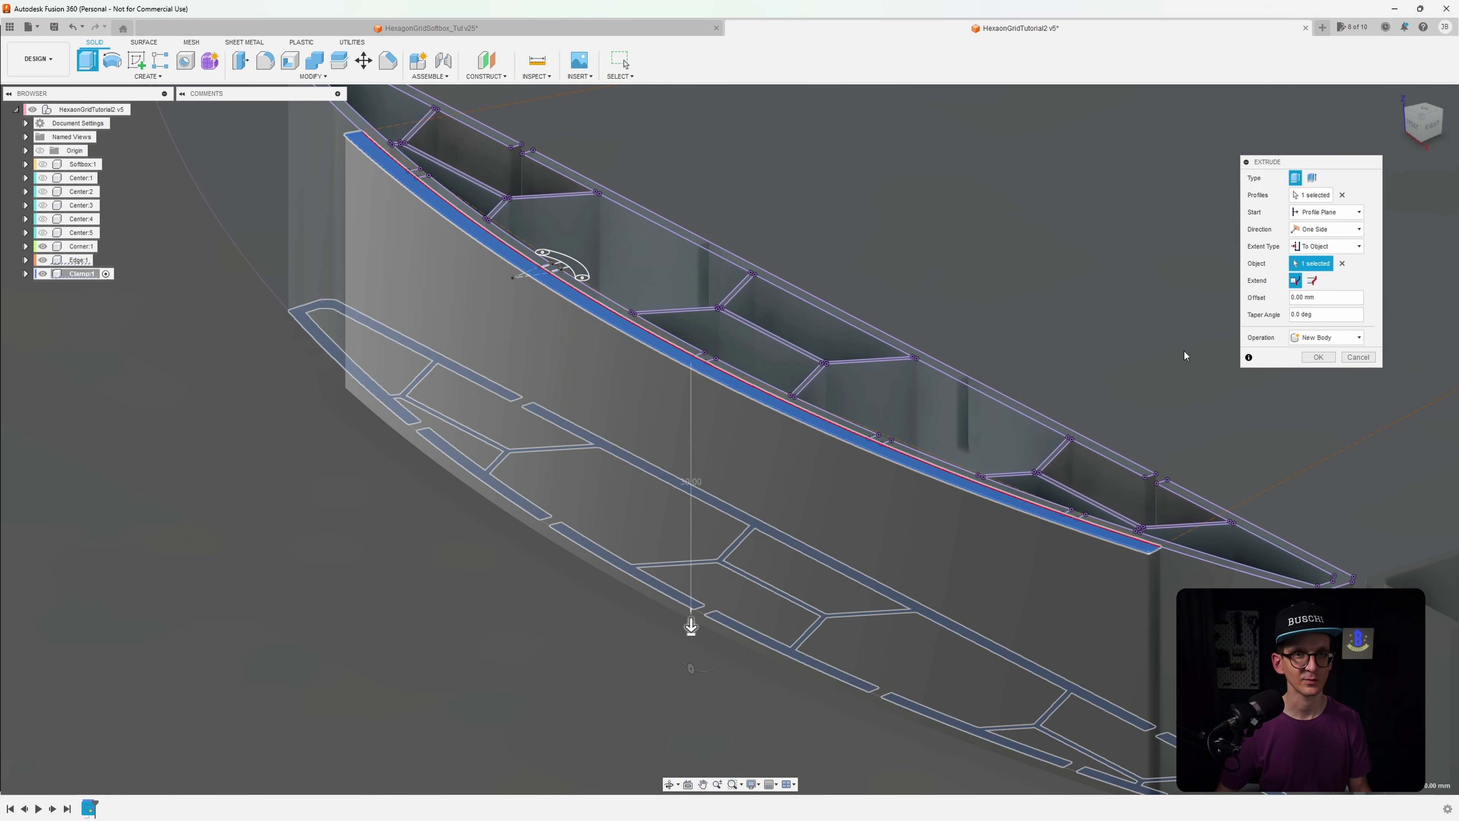
left_click(1311, 304)
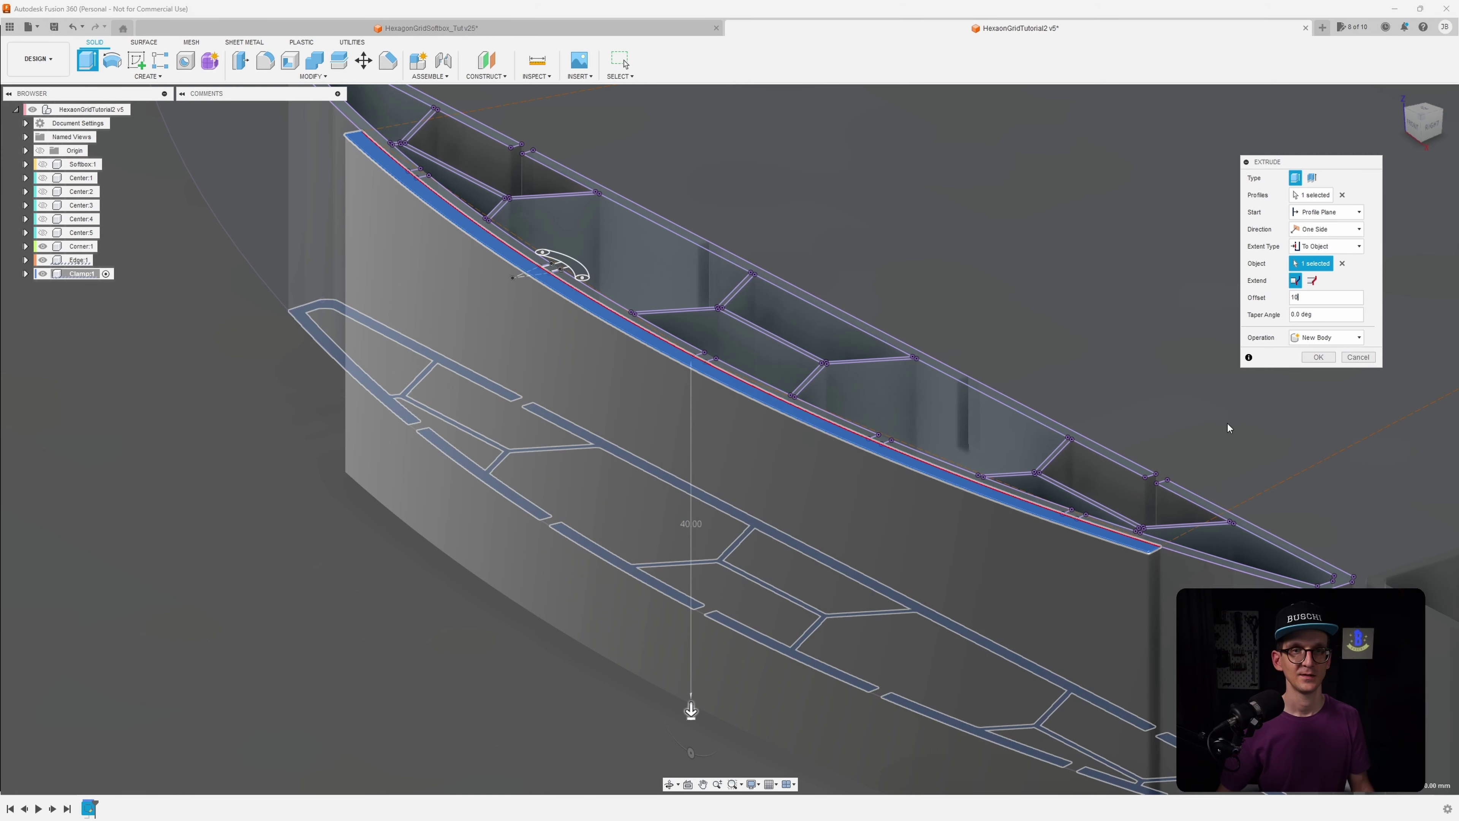
left_click(1318, 359)
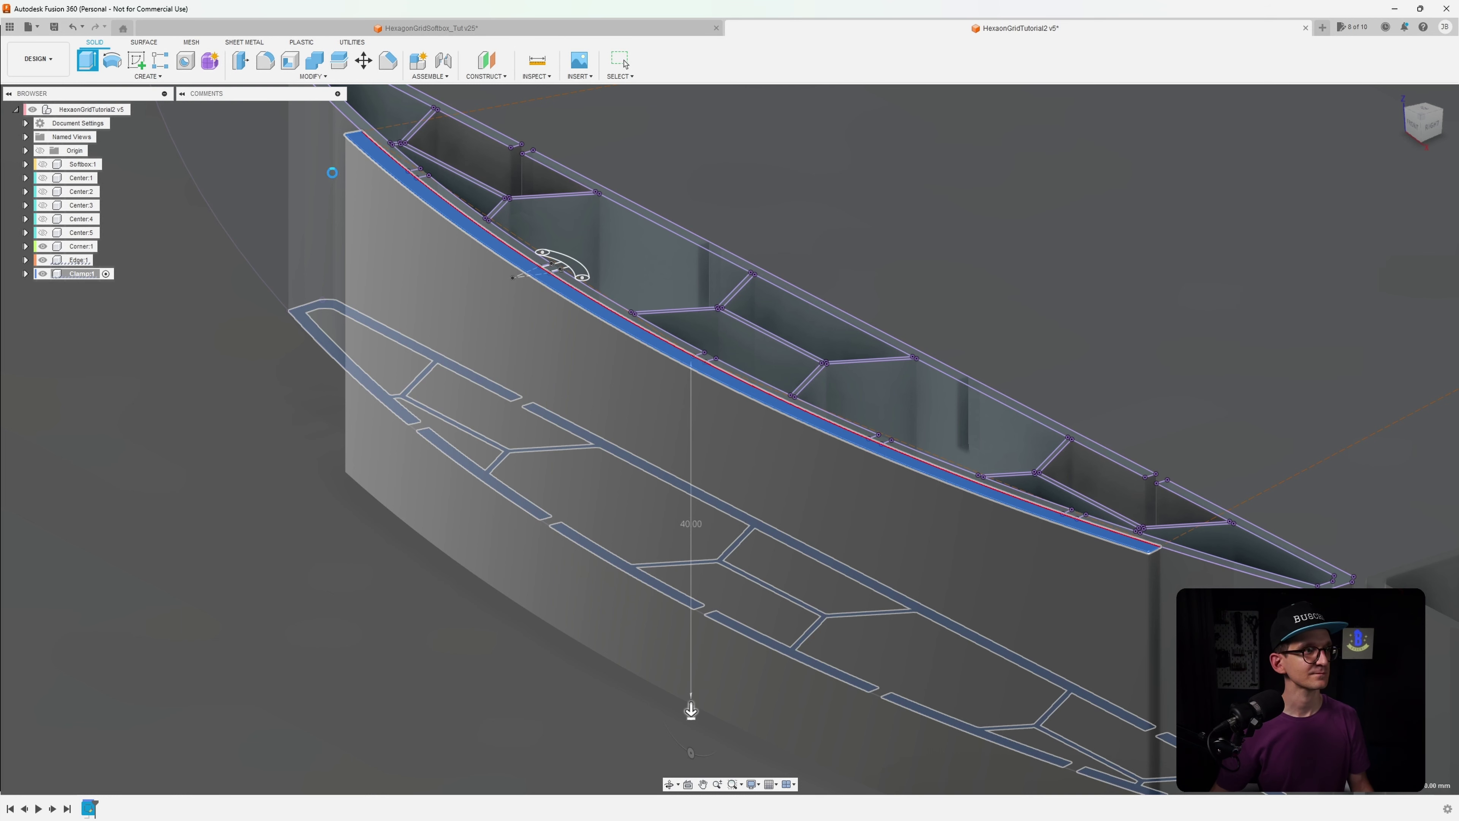
key("e")
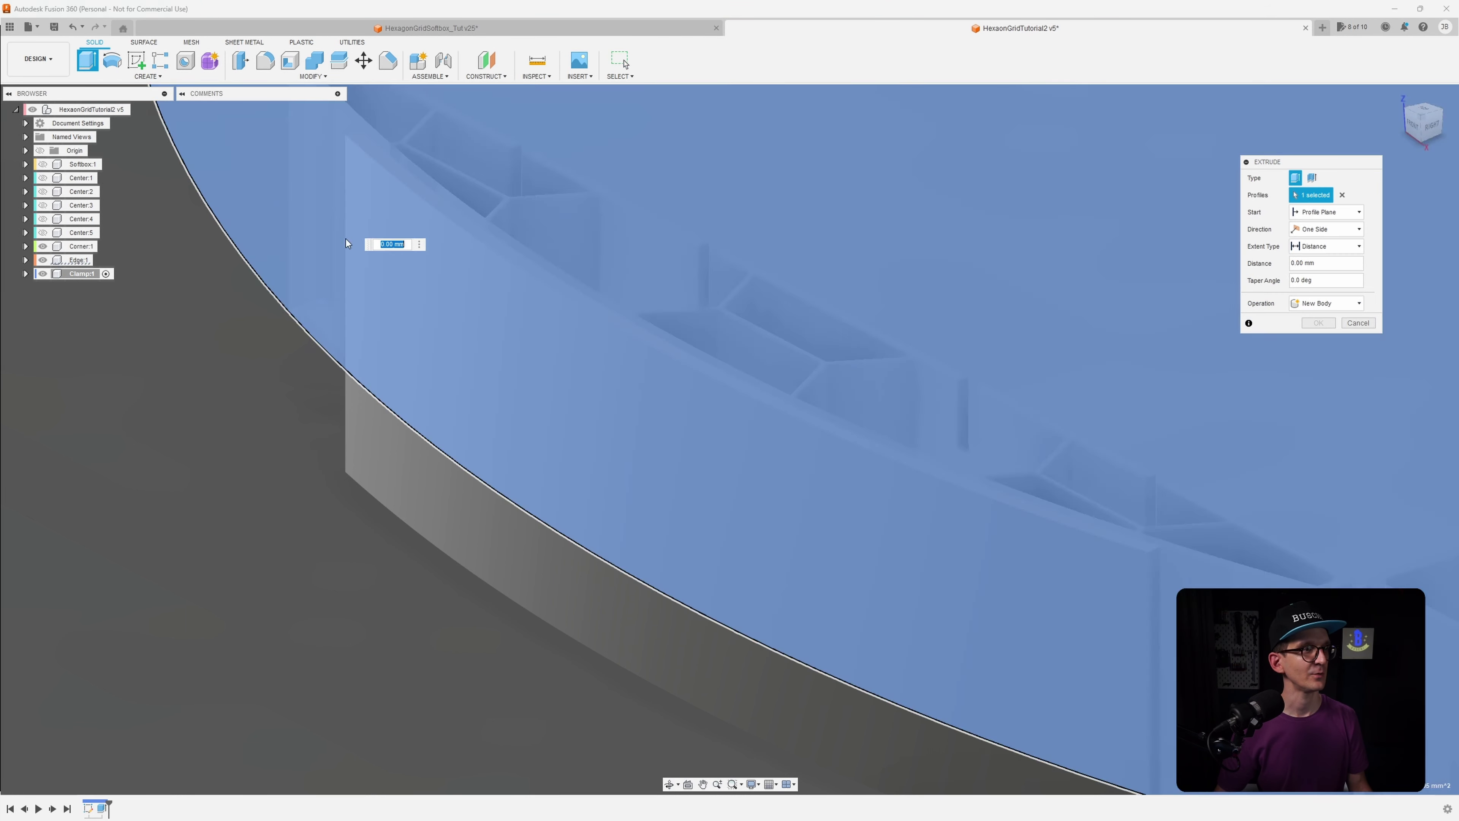
left_click(26, 273)
left_click(36, 315)
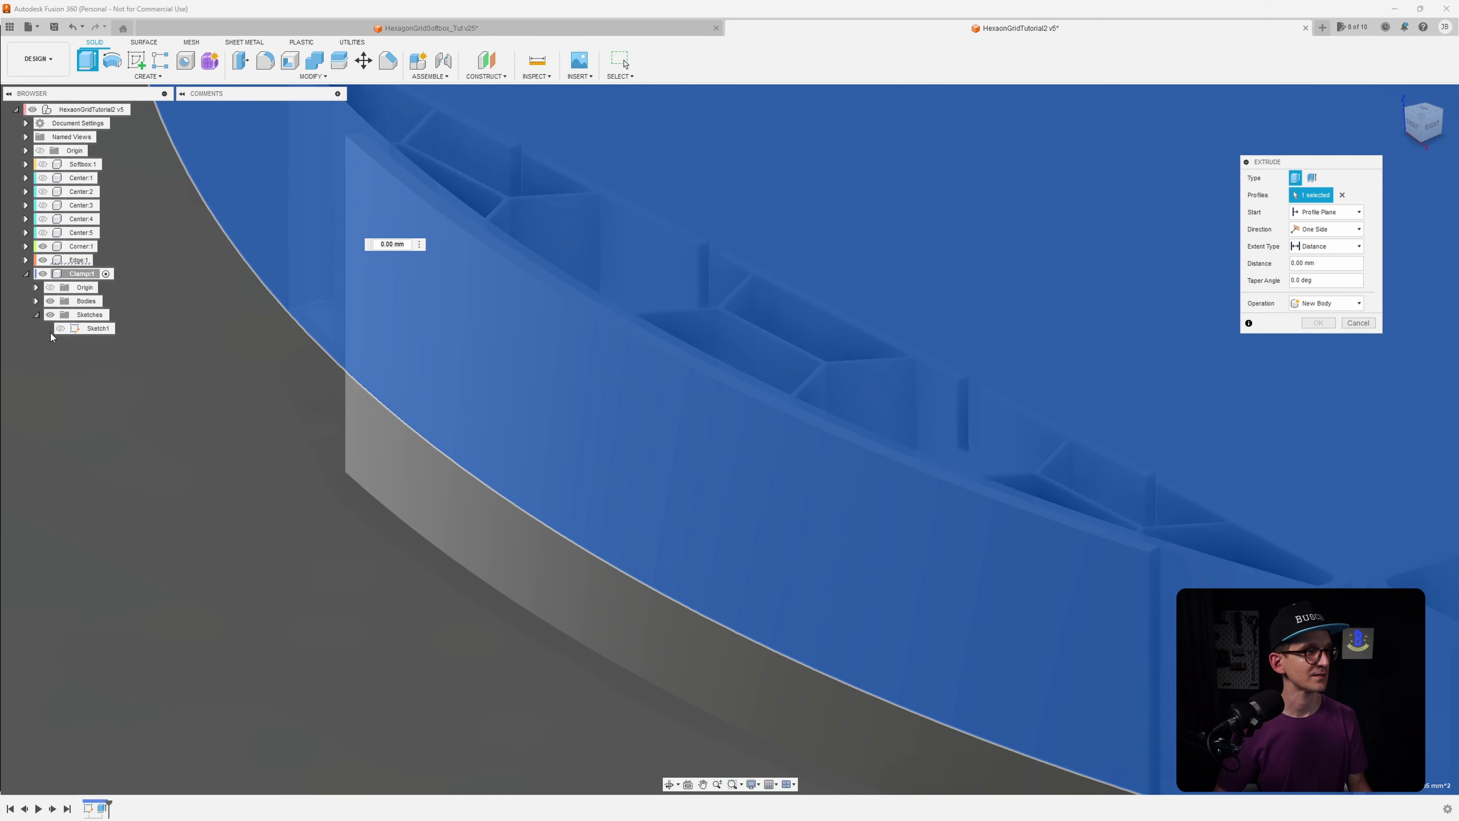
scroll(480, 246, "up", 5)
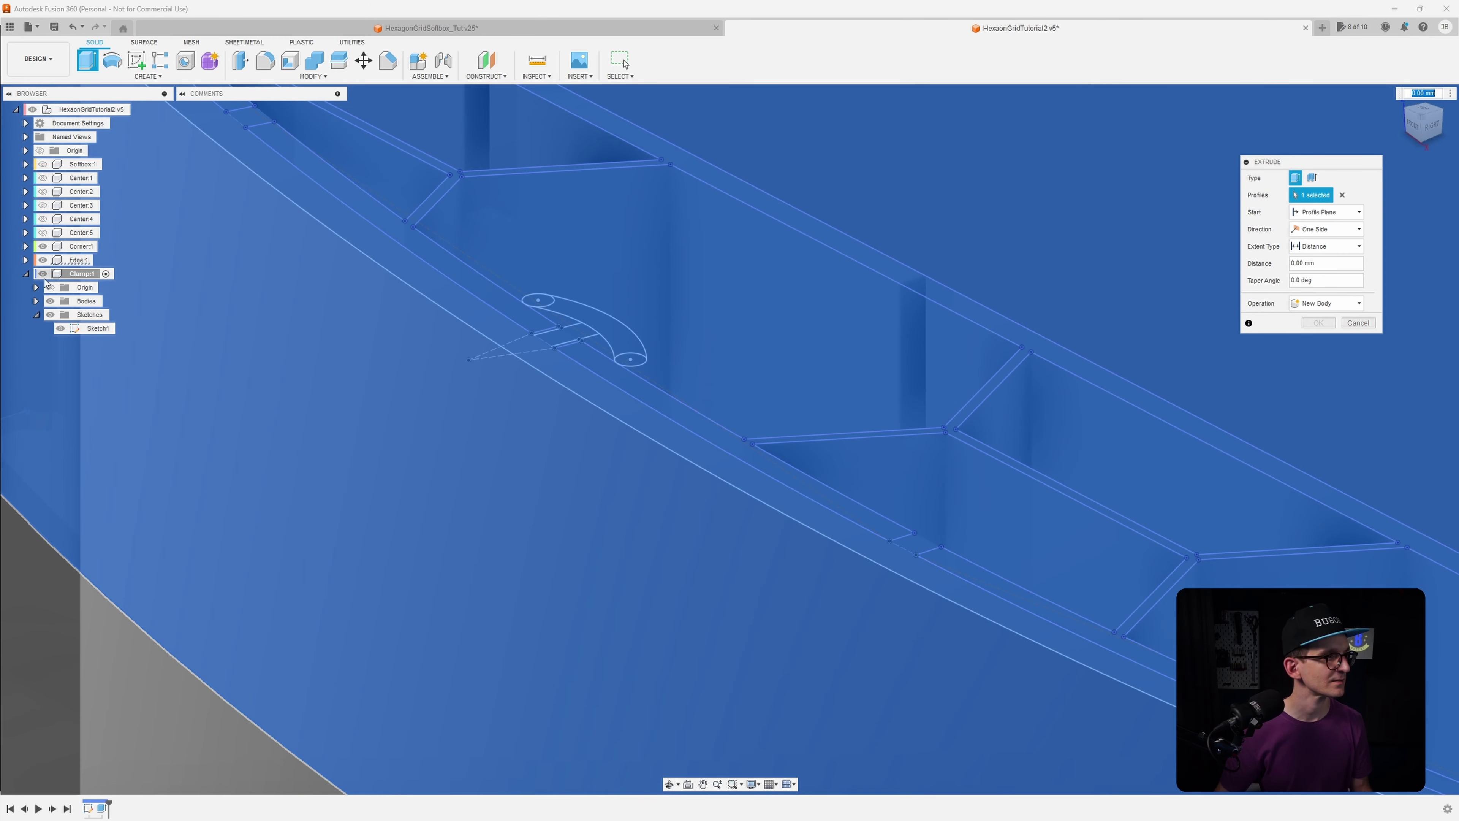
left_click(50, 314)
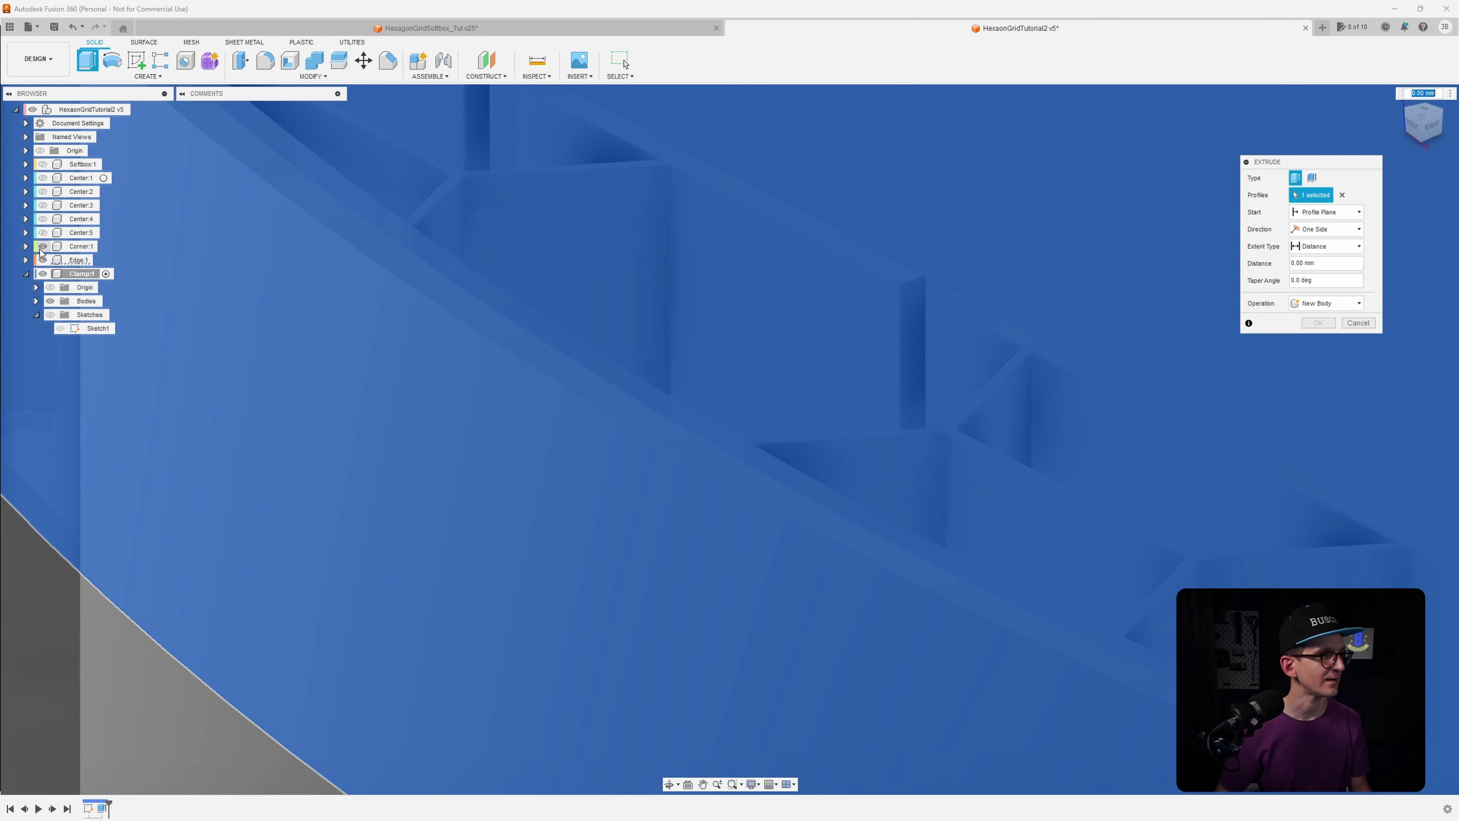
left_click(46, 260)
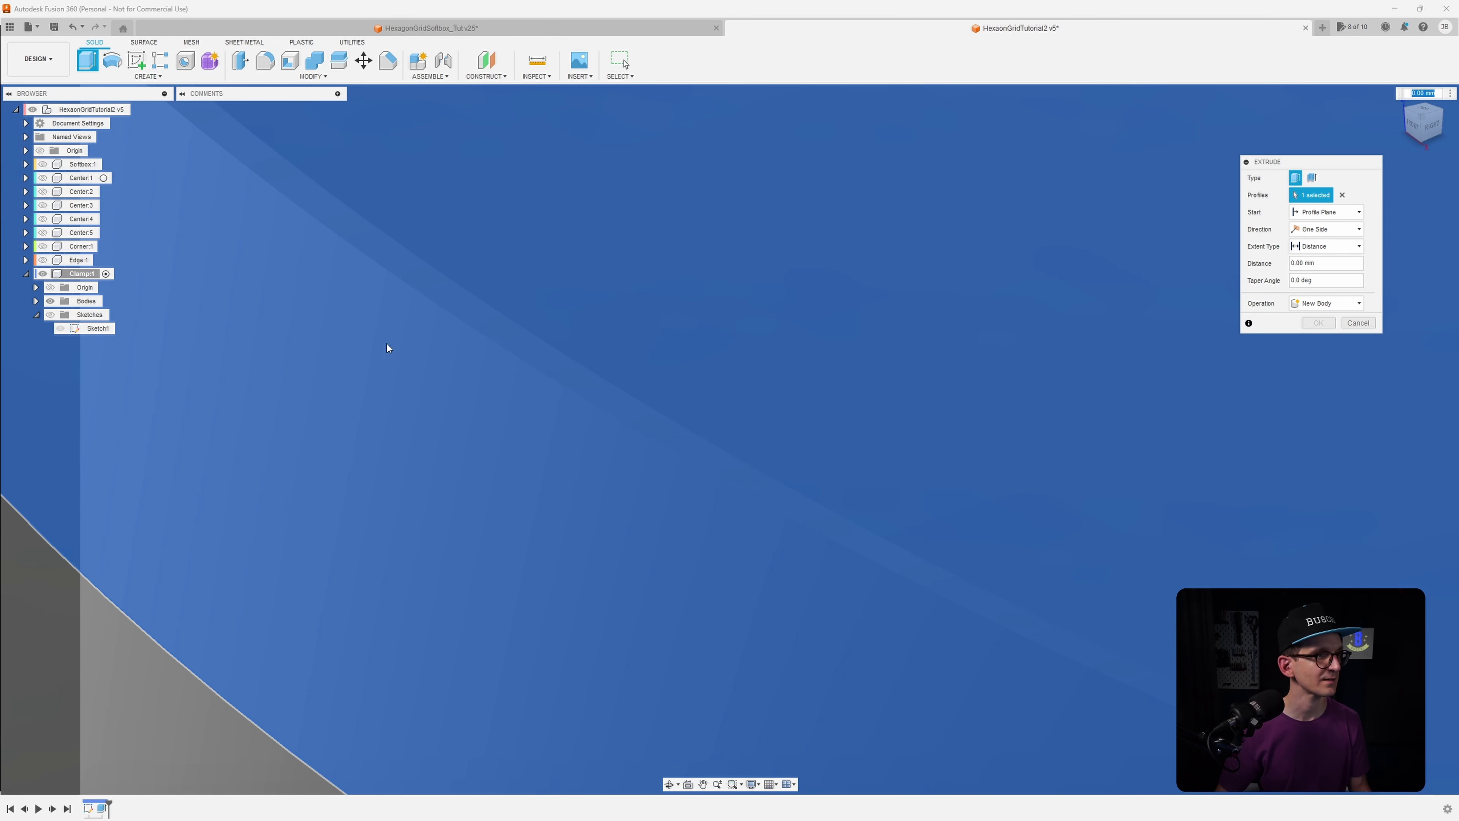
mouse_move(643, 409)
middle_mouse_down("shift")
mouse_move(655, 443)
mouse_move(665, 400)
mouse_move(665, 417)
mouse_move(666, 403)
mouse_move(509, 523)
mouse_move(407, 394)
mouse_move(196, 437)
middle_mouse_up("shift")
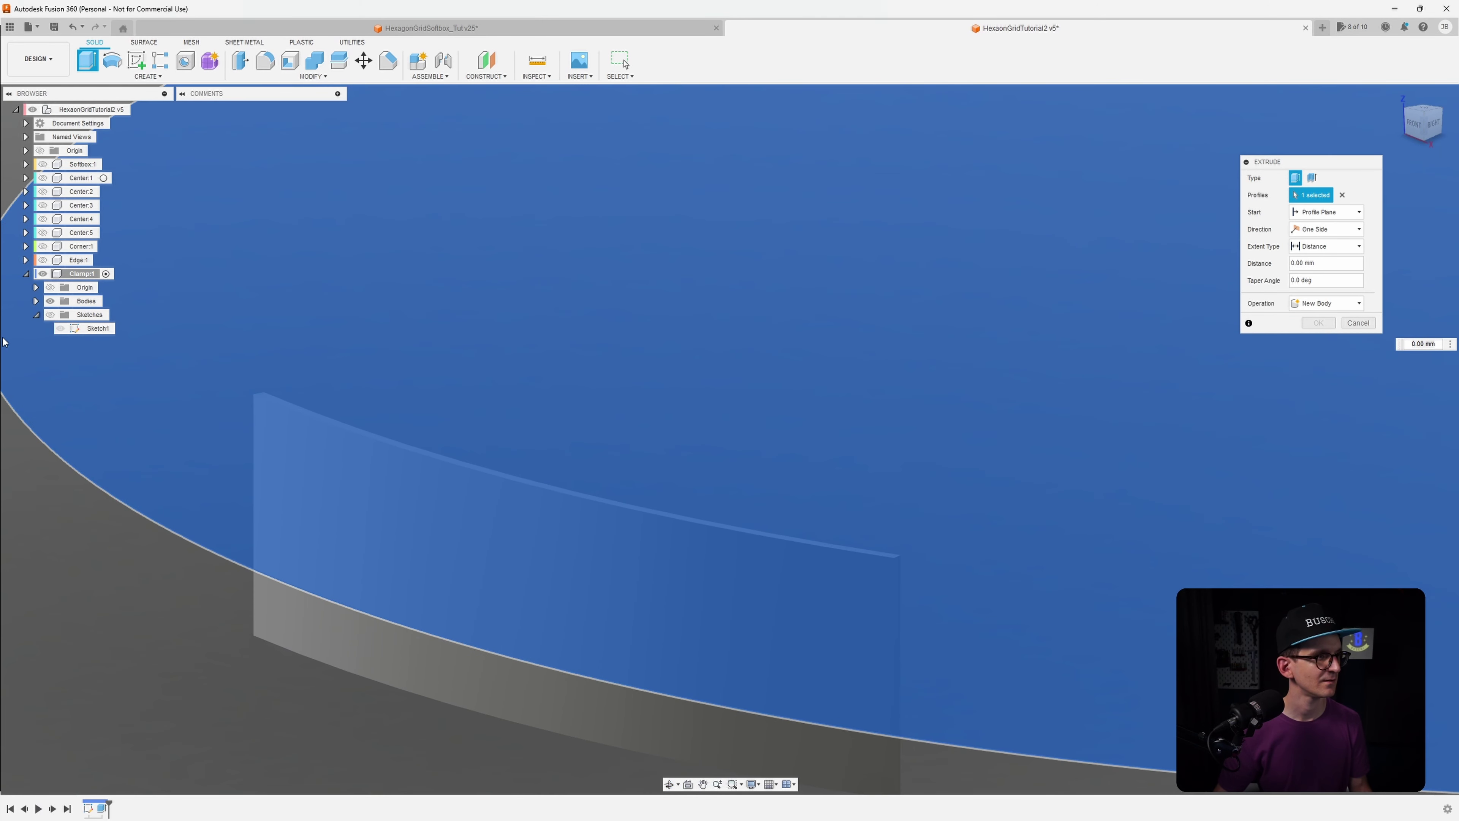
left_click(50, 314)
left_click(51, 302)
left_click(50, 301)
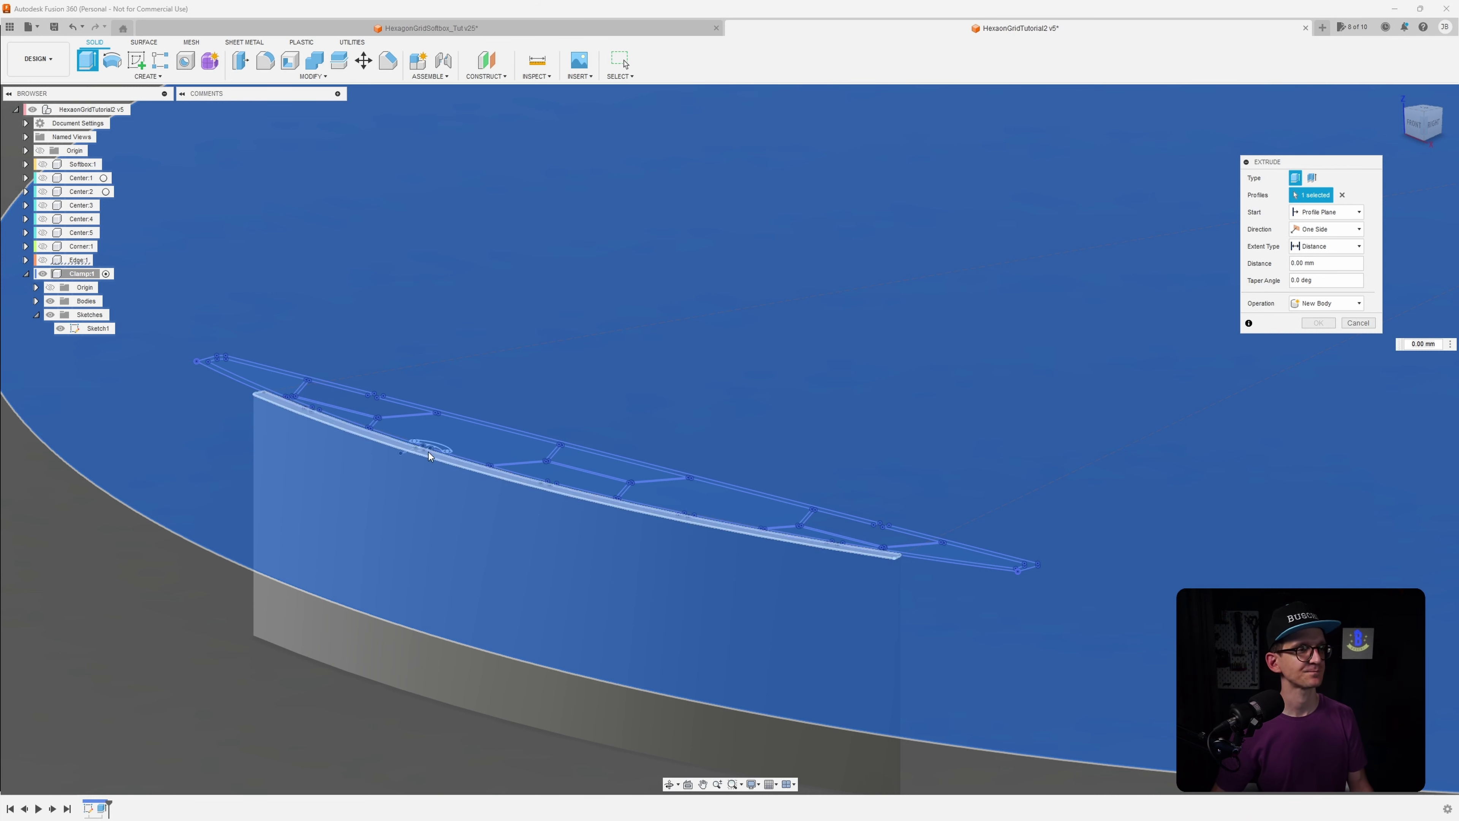
scroll(426, 440, "up", 5)
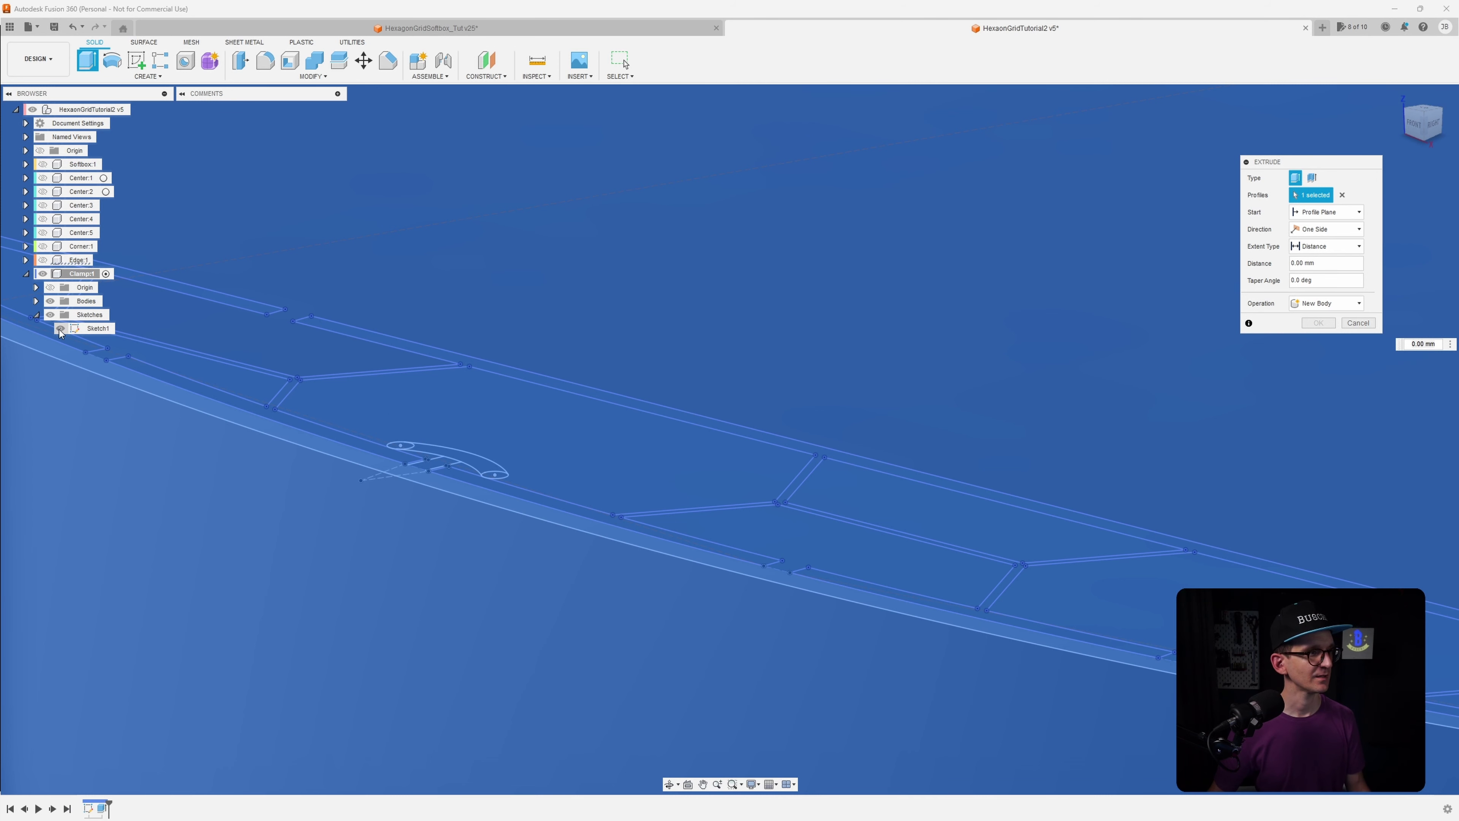
scroll(443, 443, "up", 2)
mouse_move(434, 425)
middle_mouse_down("shift")
mouse_move(475, 485)
mouse_move(549, 466)
middle_mouse_up("shift")
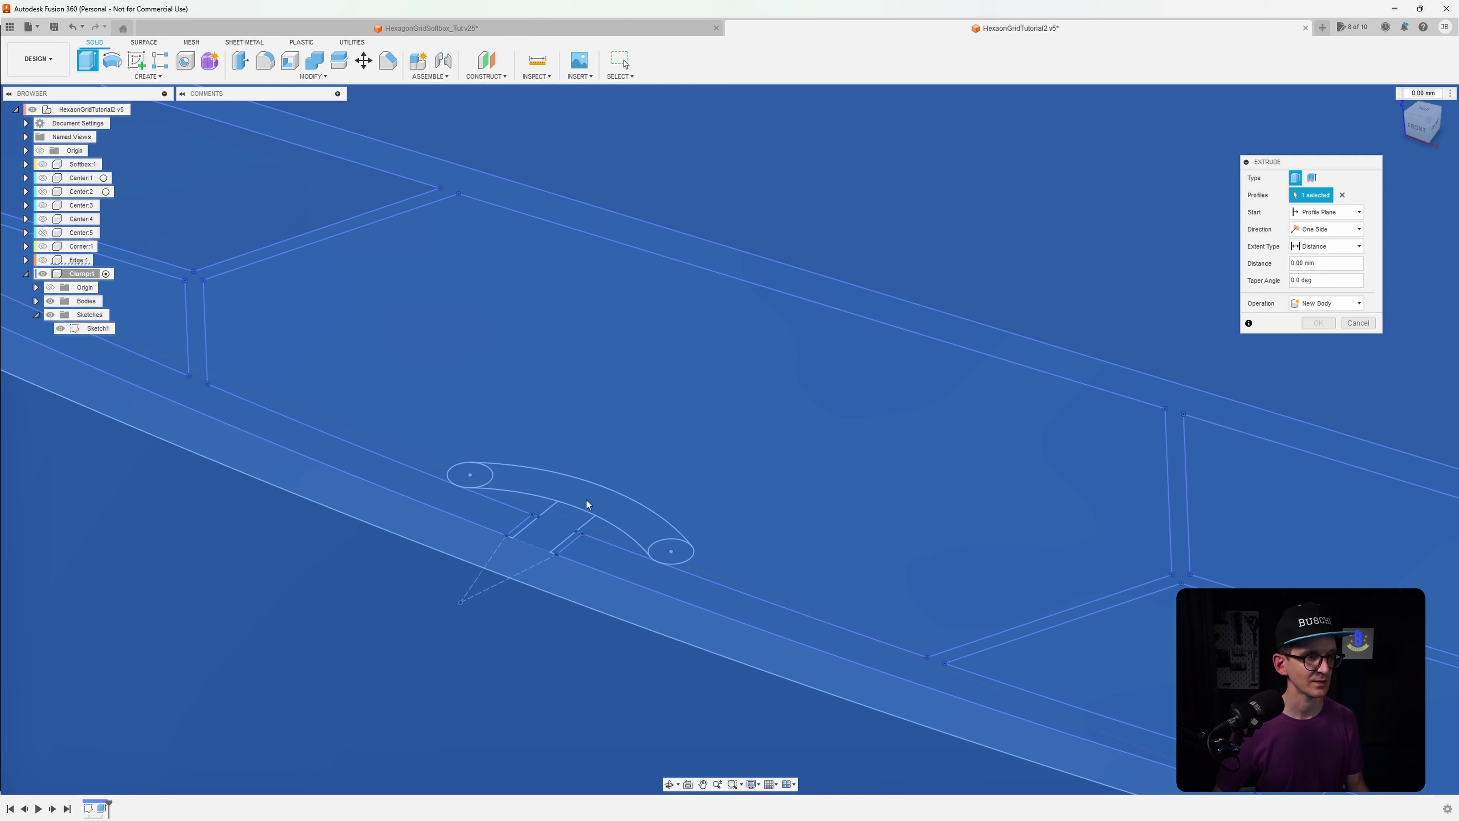
key("Escape")
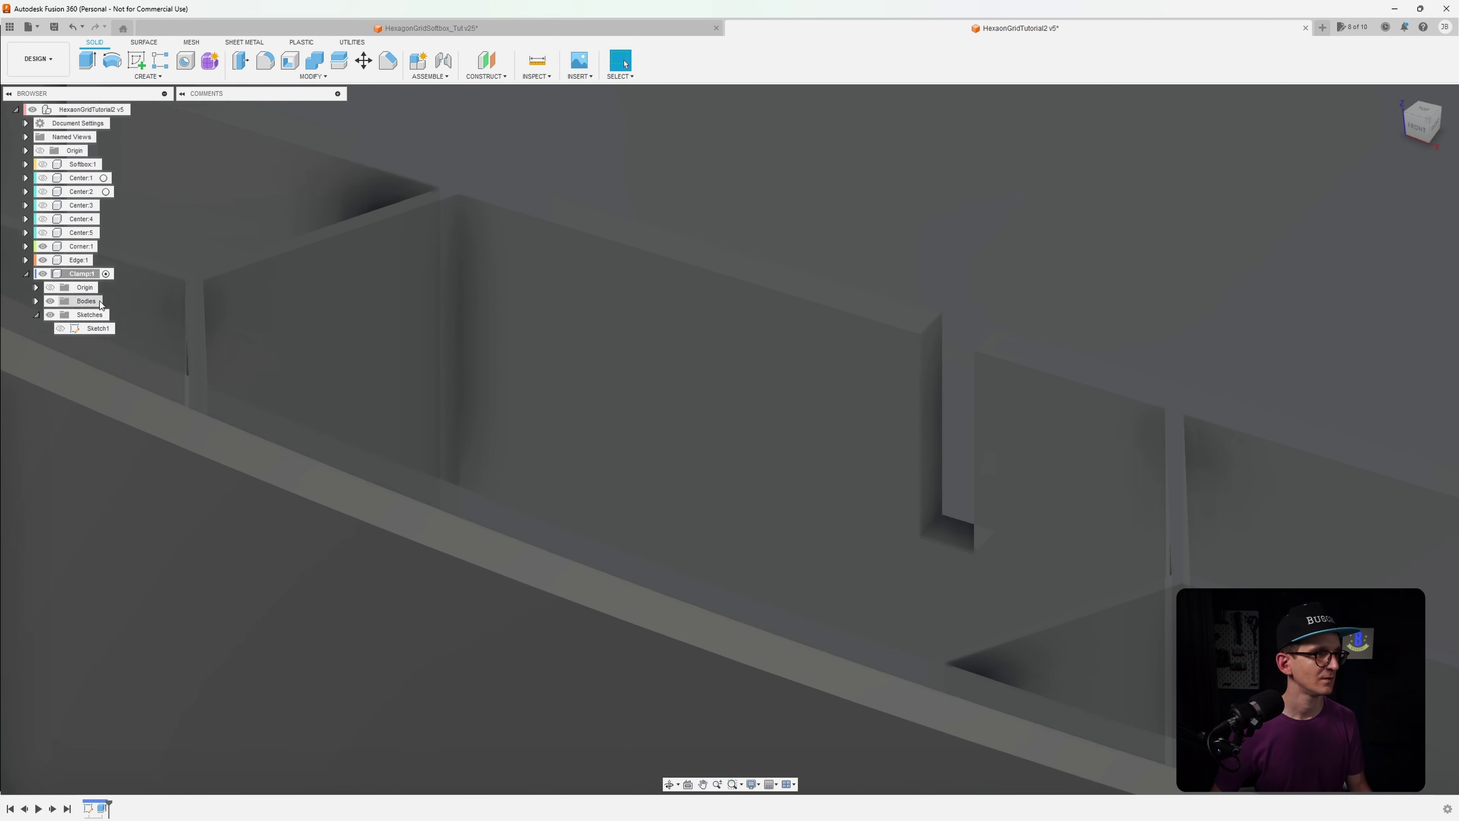
Show Sketch1 of the Clamp component
left_click(60, 329)
left_click(86, 61)
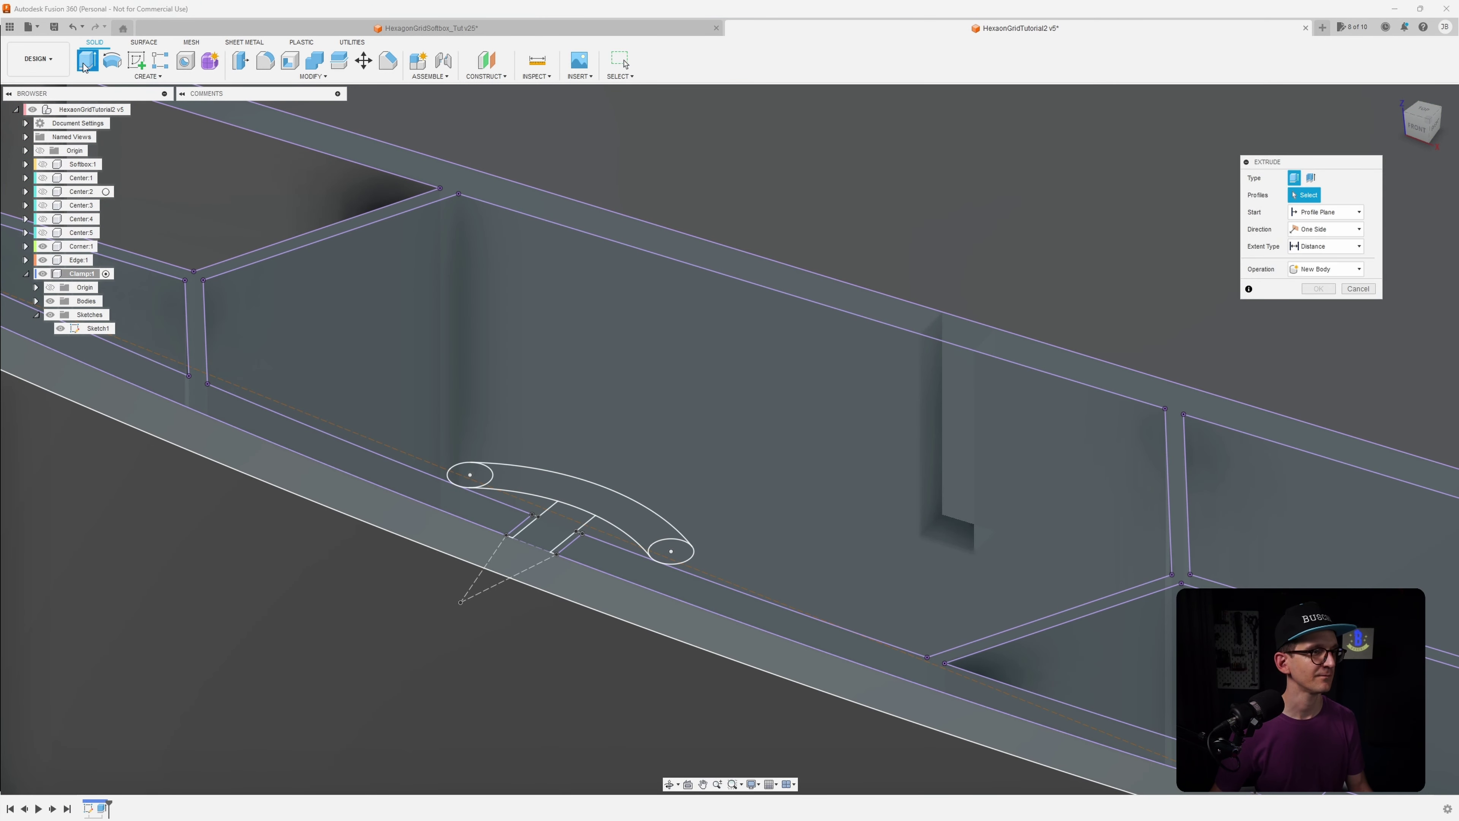
left_click(532, 497)
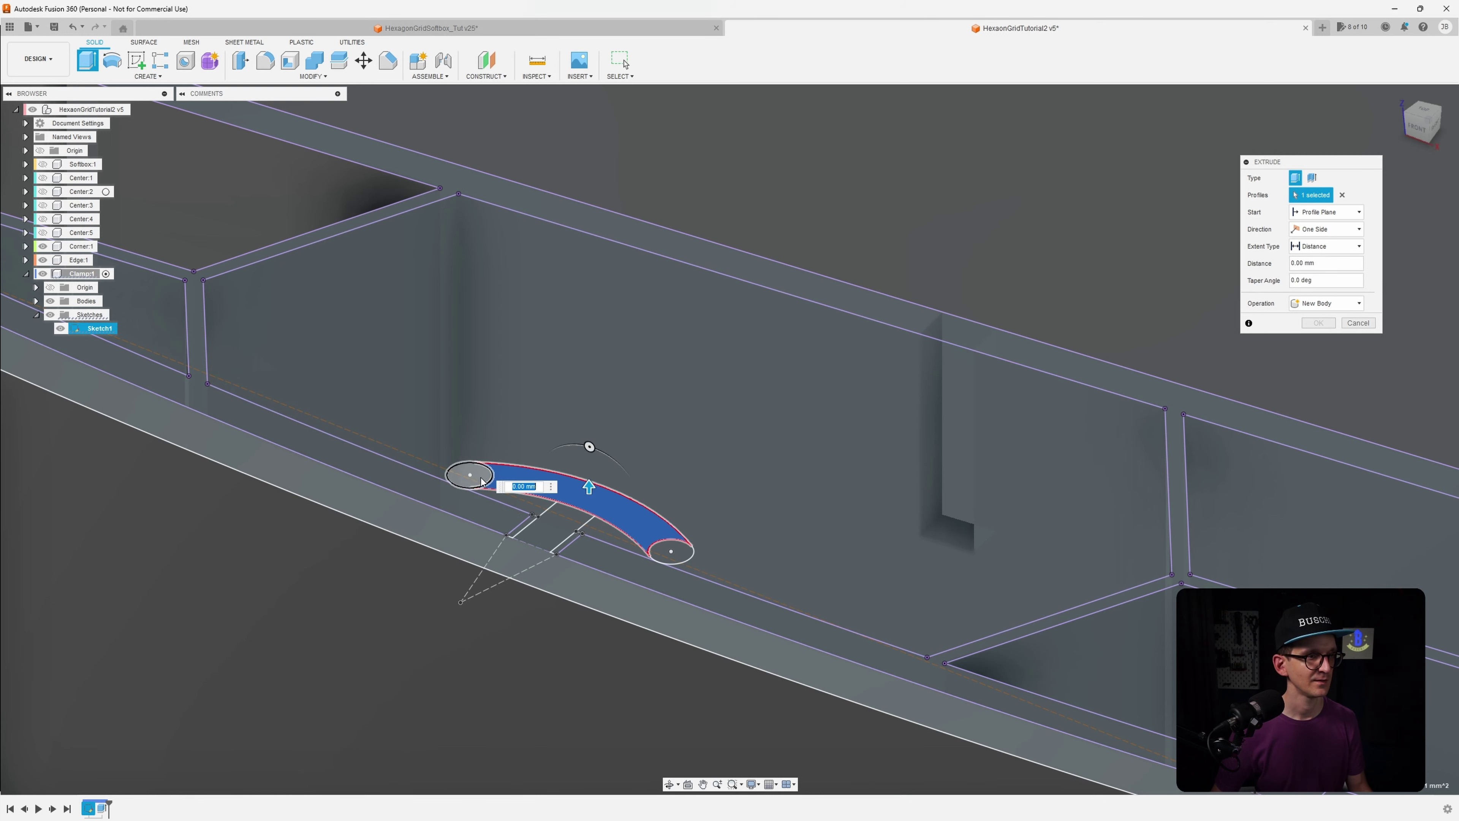
left_click(481, 479)
left_click(540, 532)
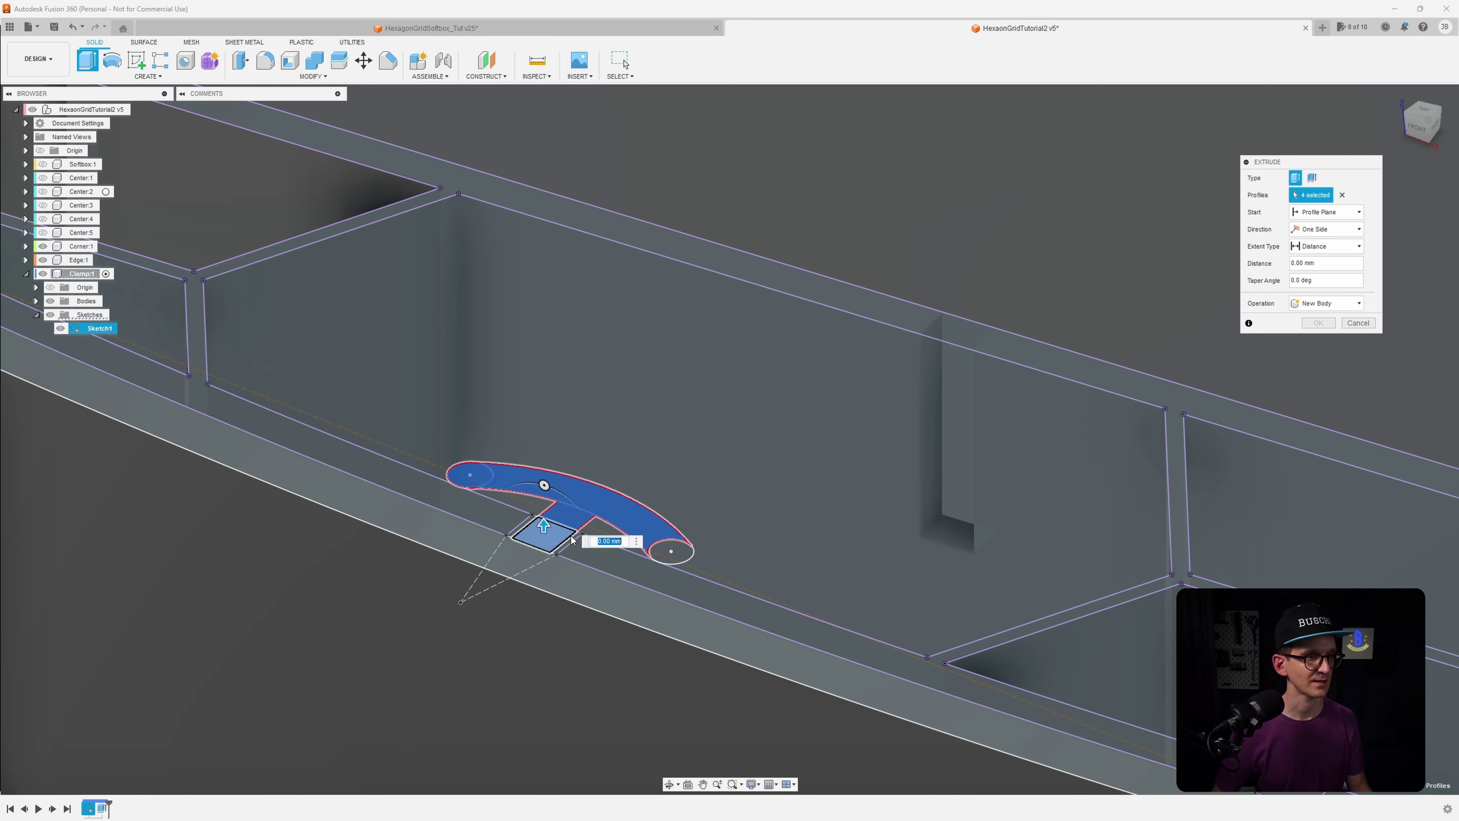
left_click(690, 560)
scroll(649, 488, "down", 3)
scroll(627, 458, "down", 3)
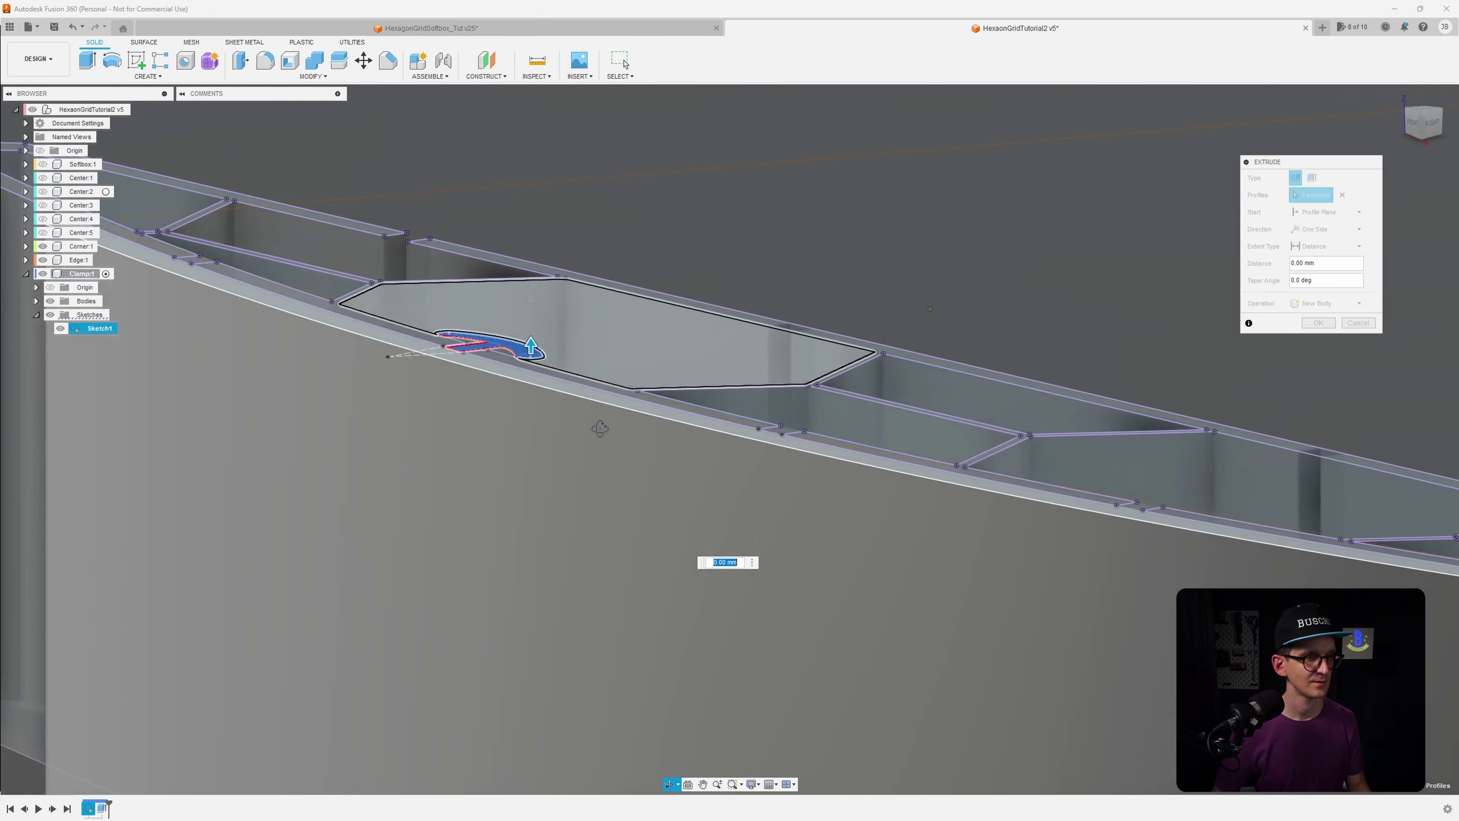
middle_click_drag(627, 458, 572, 445, "shift")
scroll(621, 304, "up", 2)
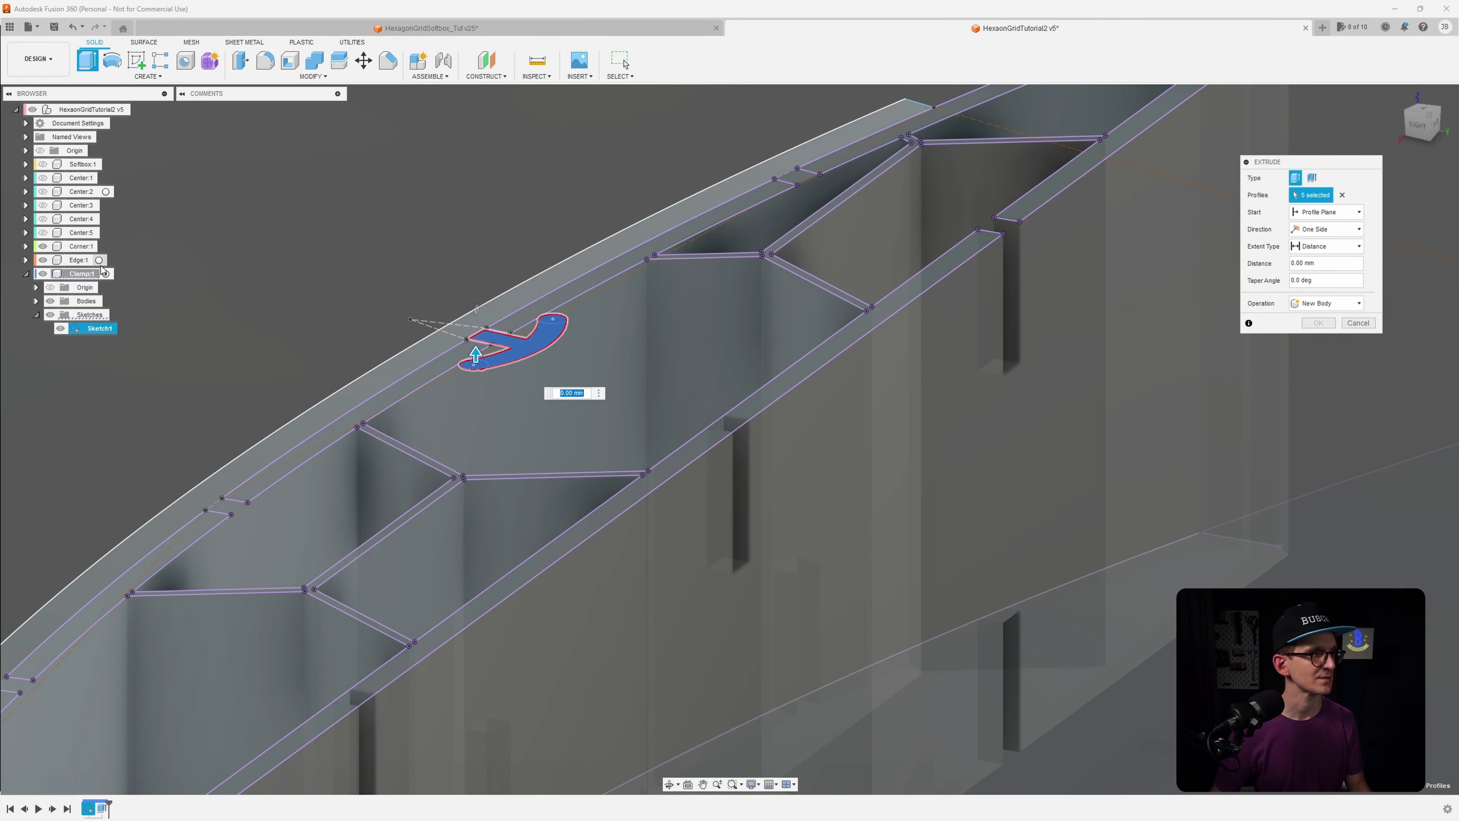
scroll(459, 342, "up", 3)
middle_click_drag(540, 386, 674, 360, "shift")
scroll(673, 298, "up", 3)
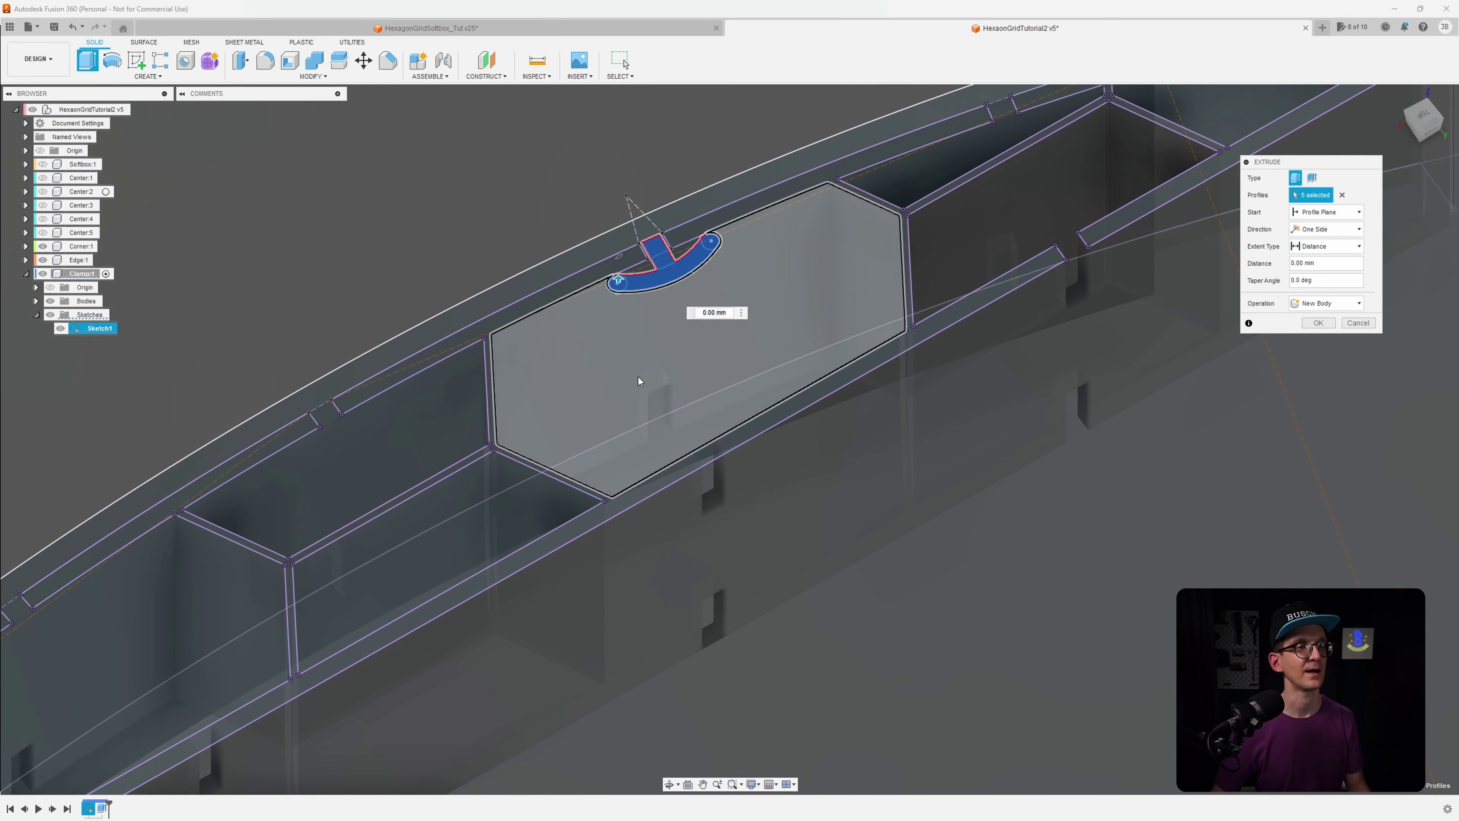
scroll(649, 381, "up", 2)
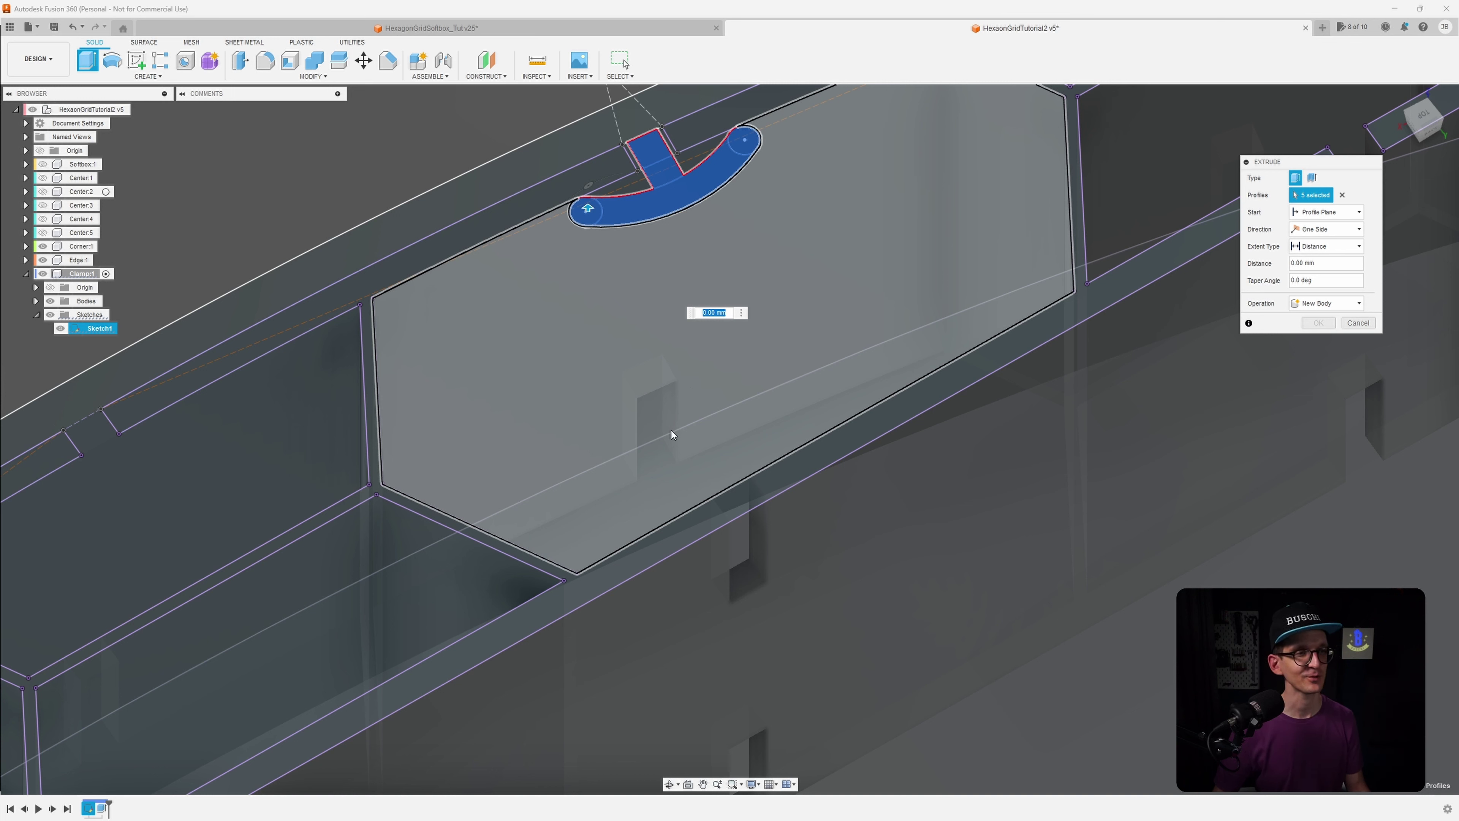
left_click(1351, 324)
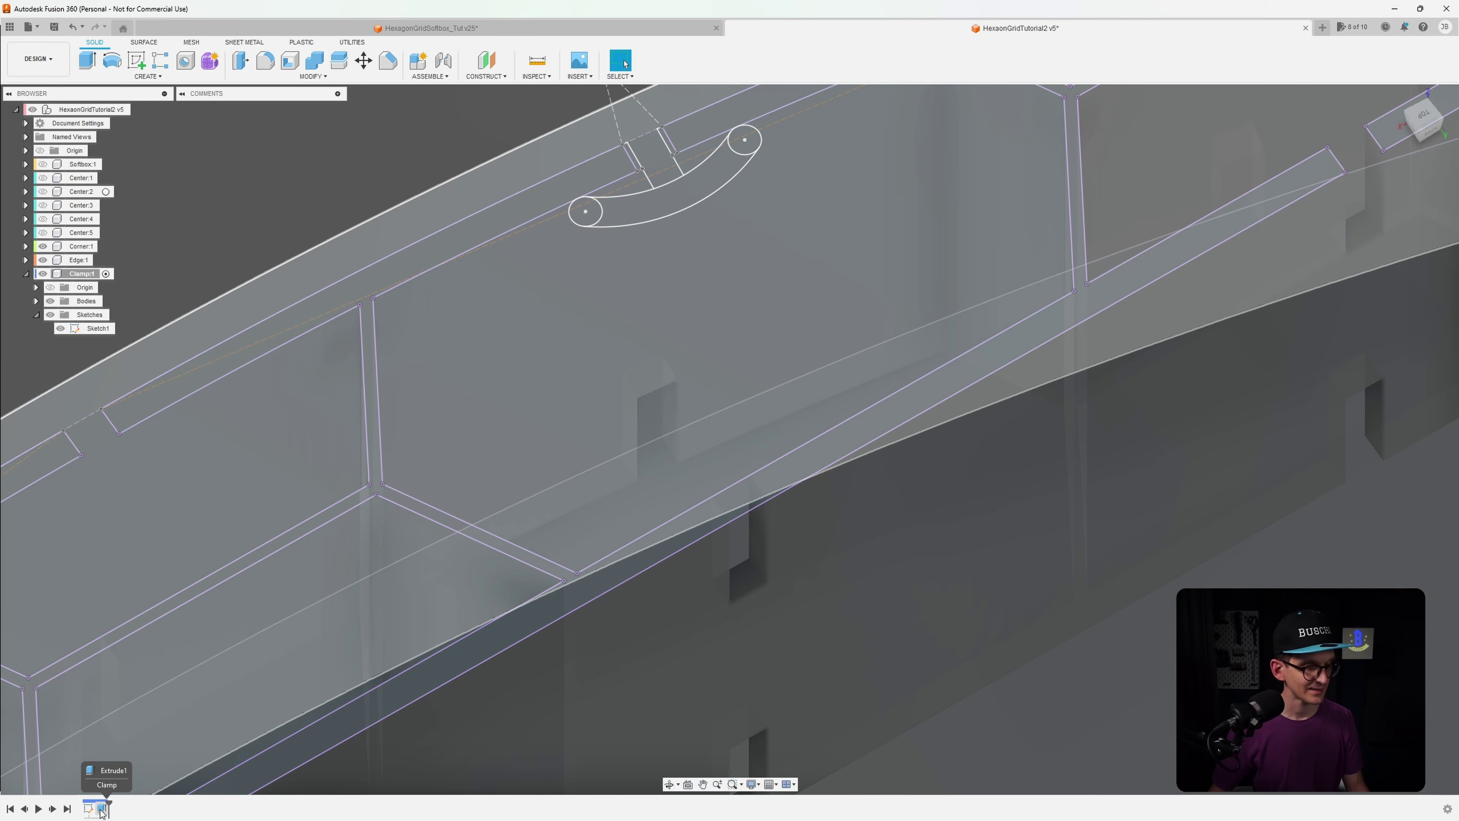
Reopen the outer band's extrusion for editing, clear its profile selection and select the outer band again
double_click(102, 809)
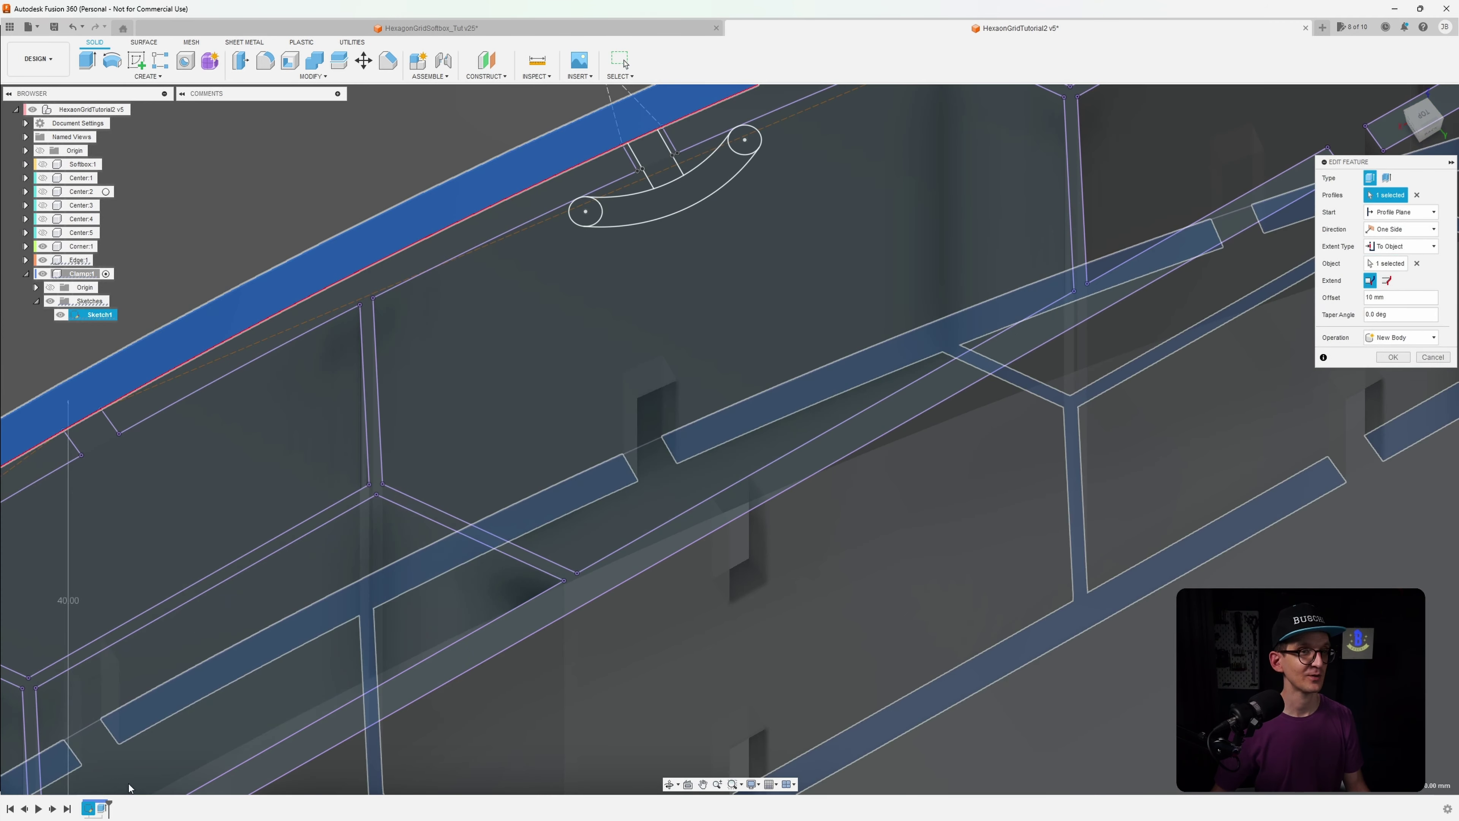
middle_click_drag(810, 542, 862, 552, "shift")
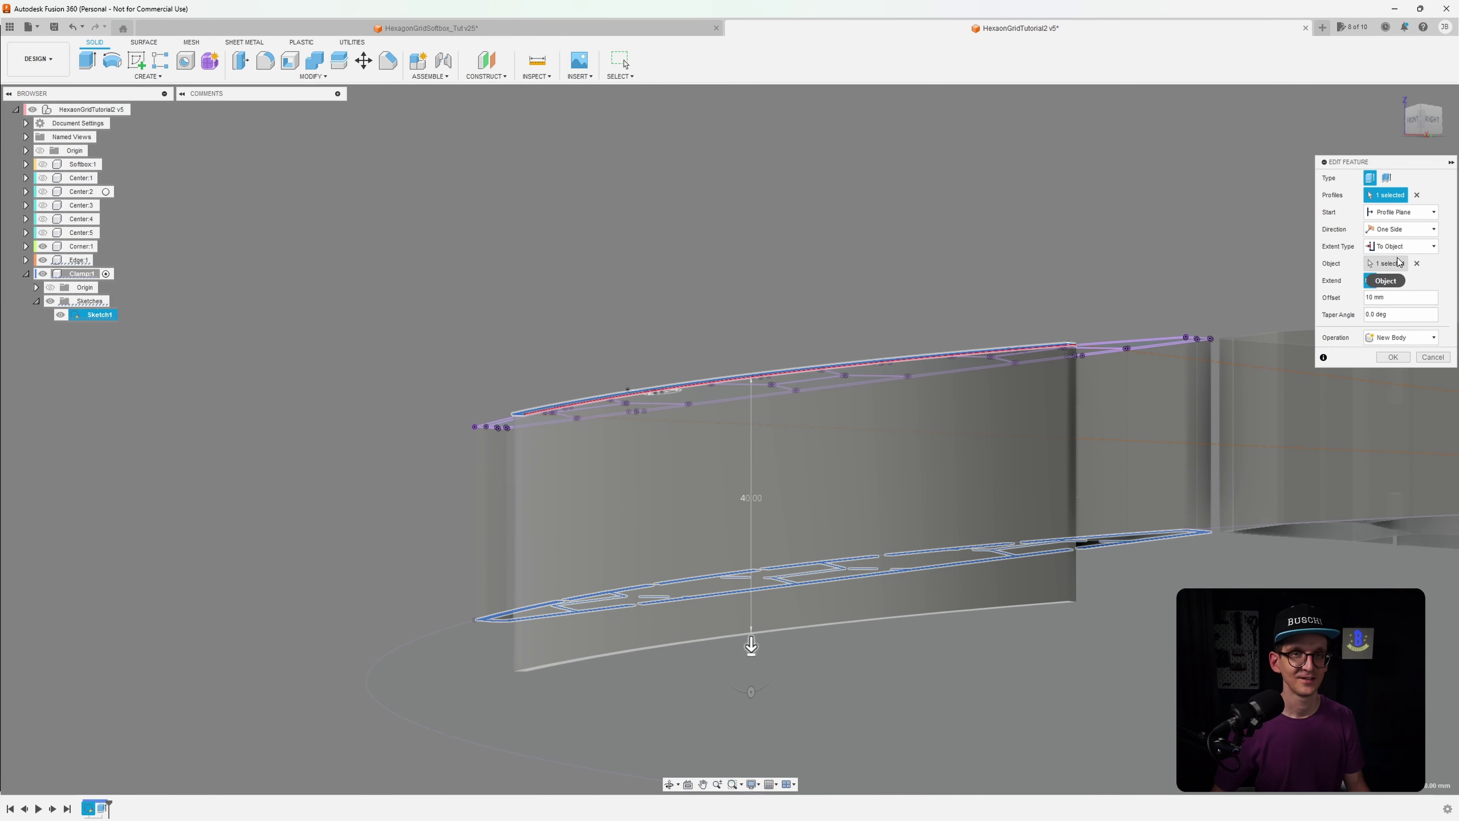
left_click(1416, 195)
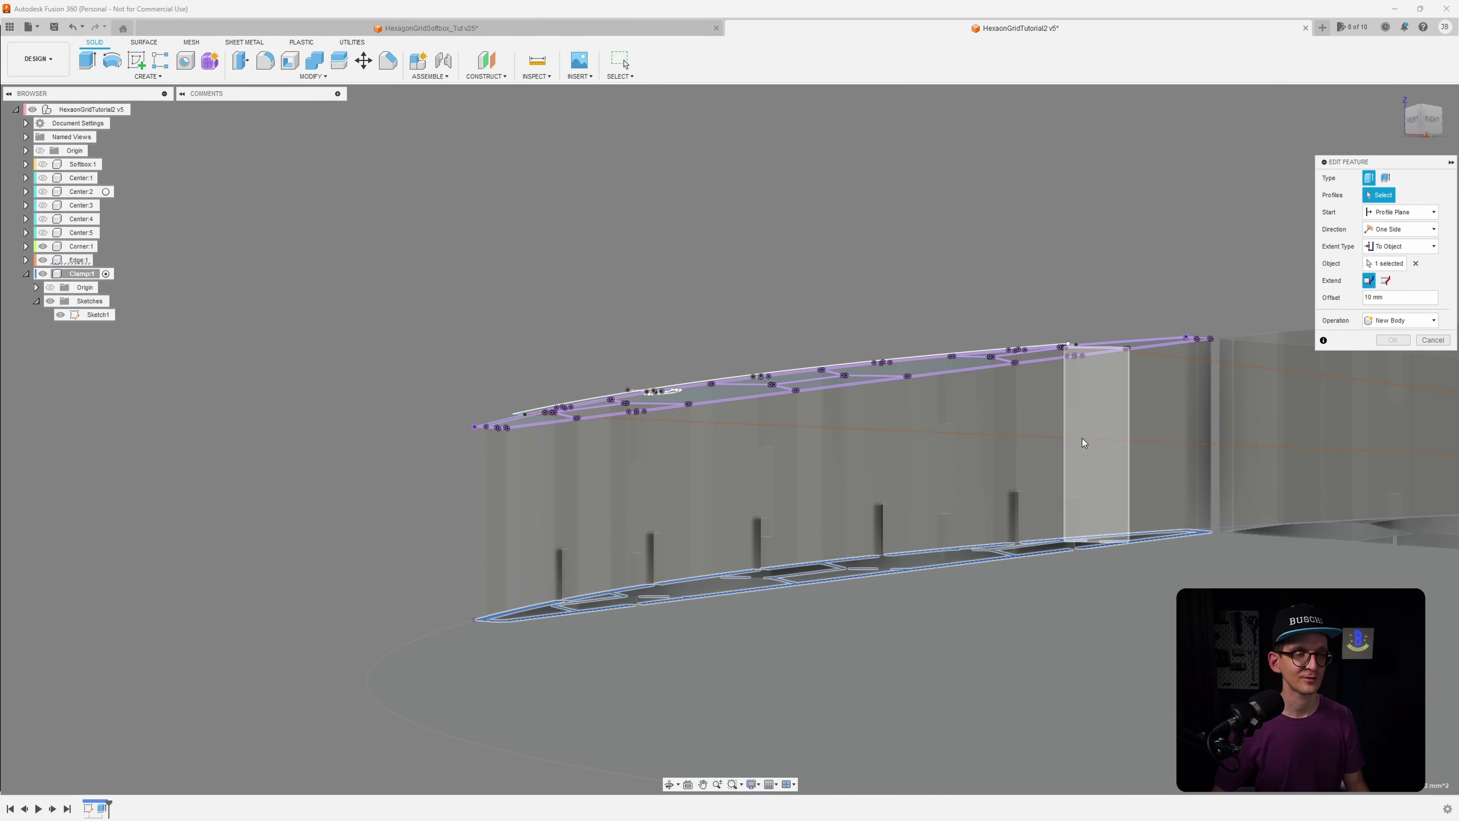
scroll(899, 414, "up", 2)
middle_click_drag(899, 414, 718, 508, "shift")
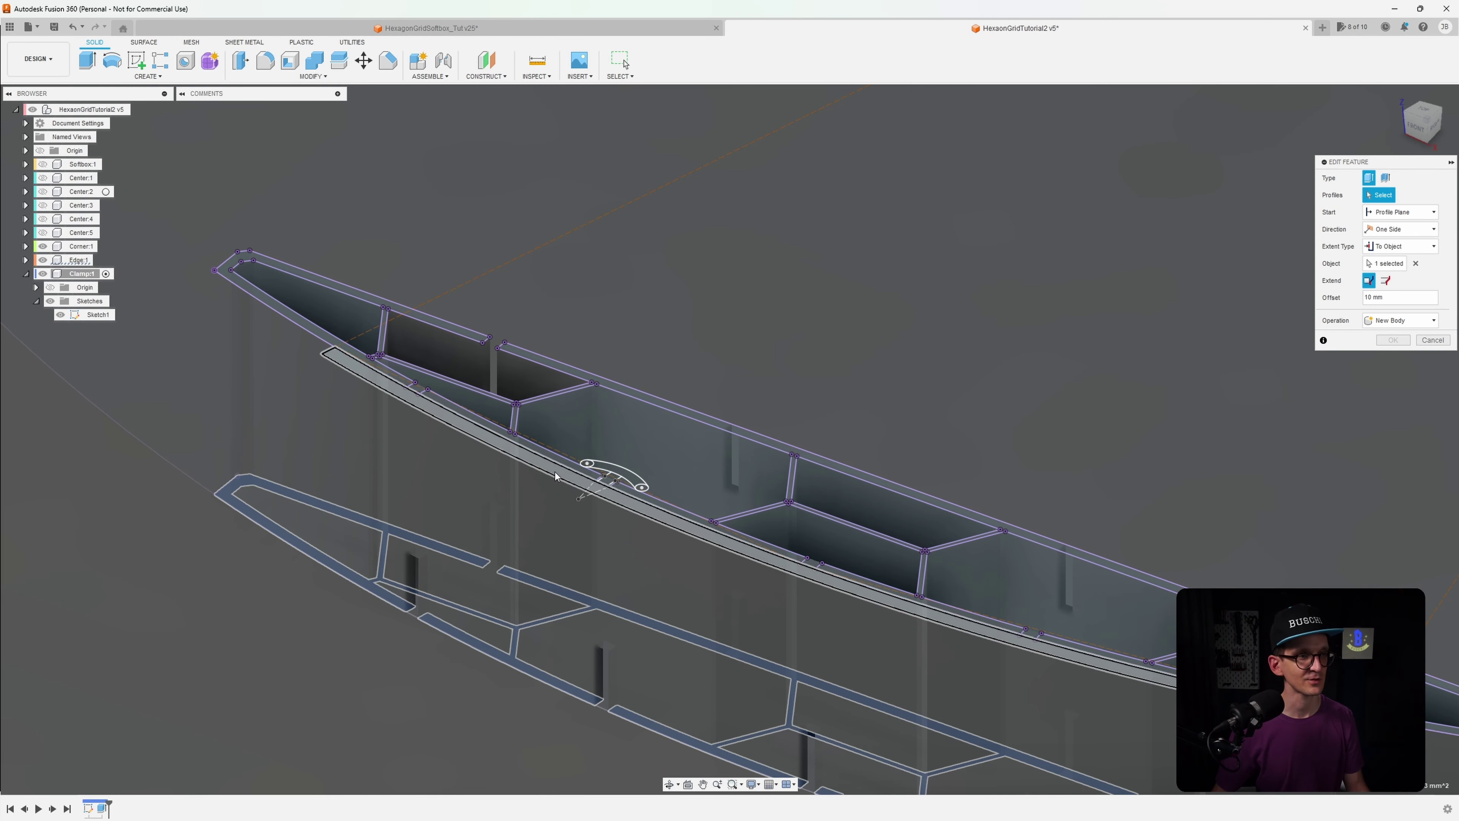
scroll(601, 568, "up", 3)
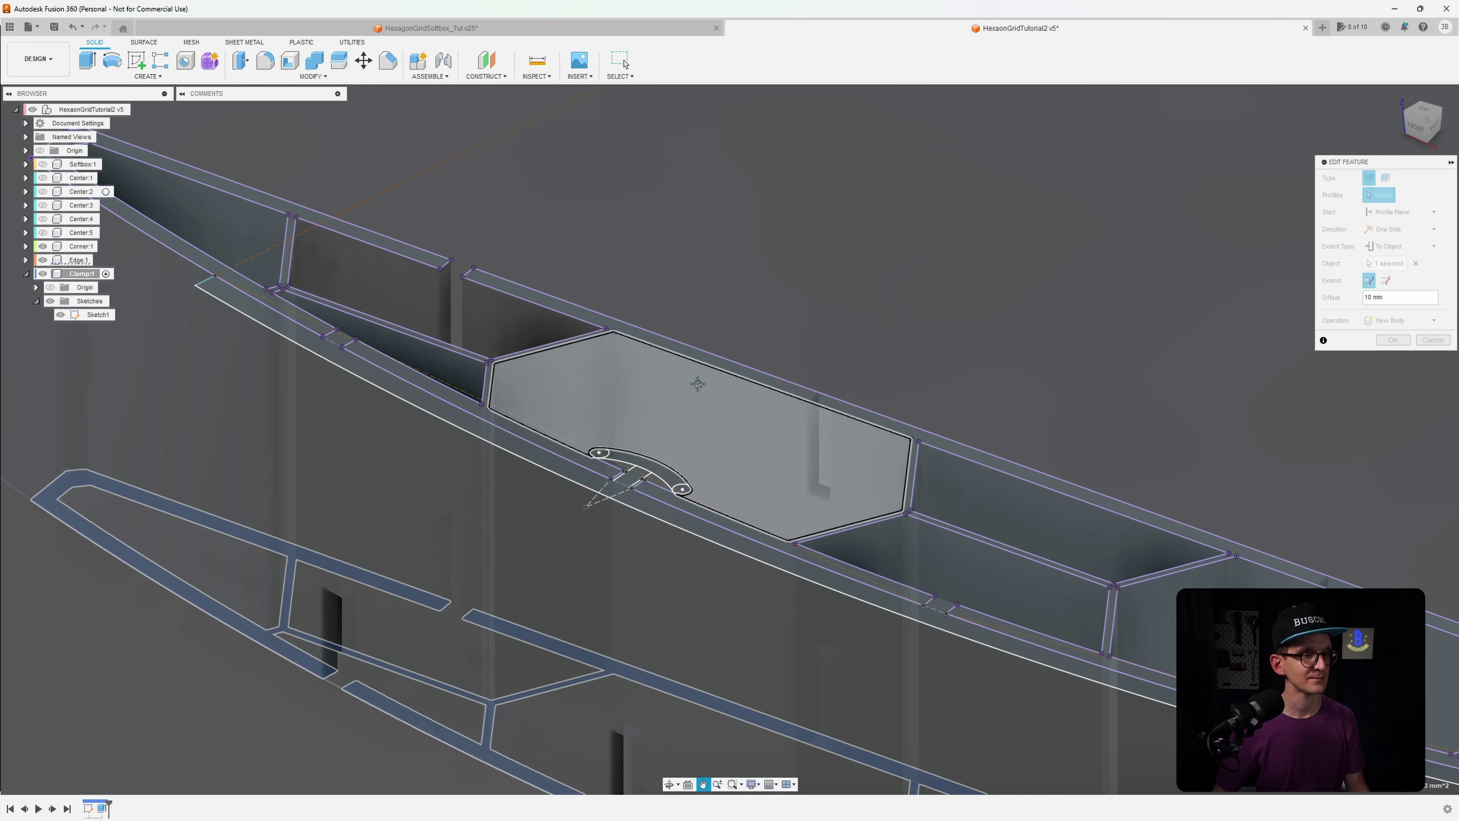
middle_click_drag(706, 370, 728, 406, "shift")
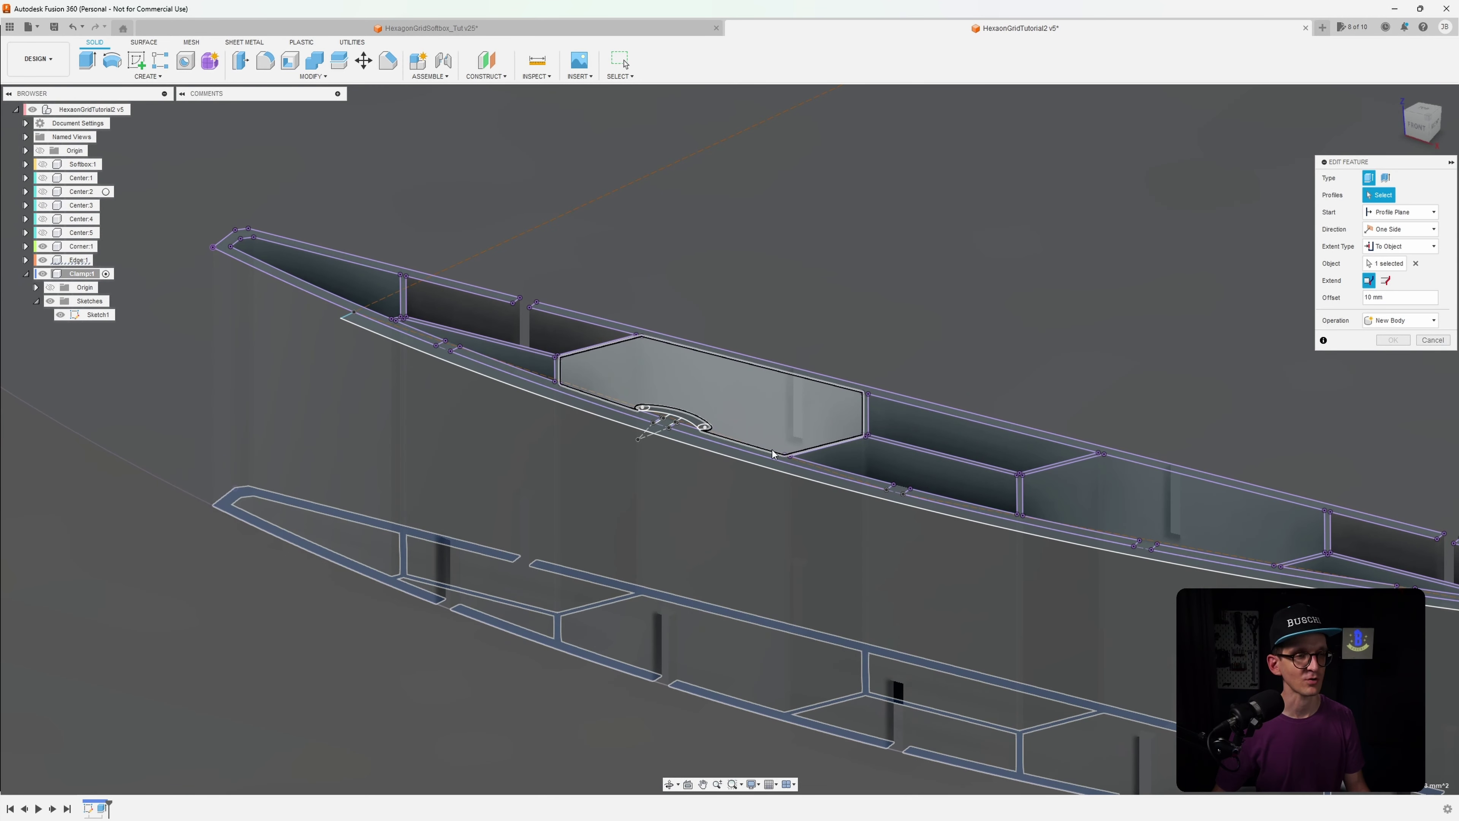
middle_click_drag(648, 661, 634, 637)
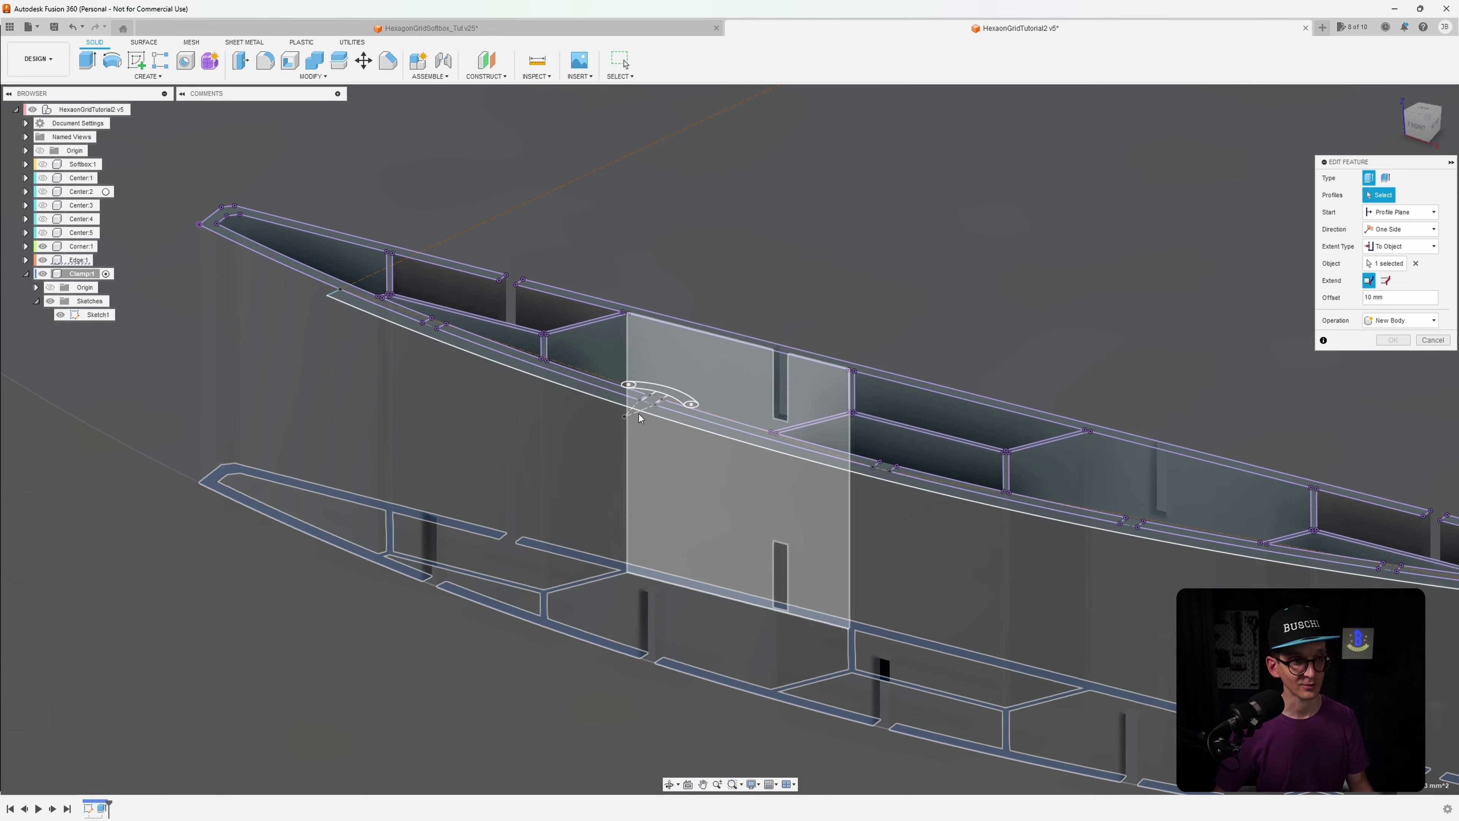
left_click(625, 405)
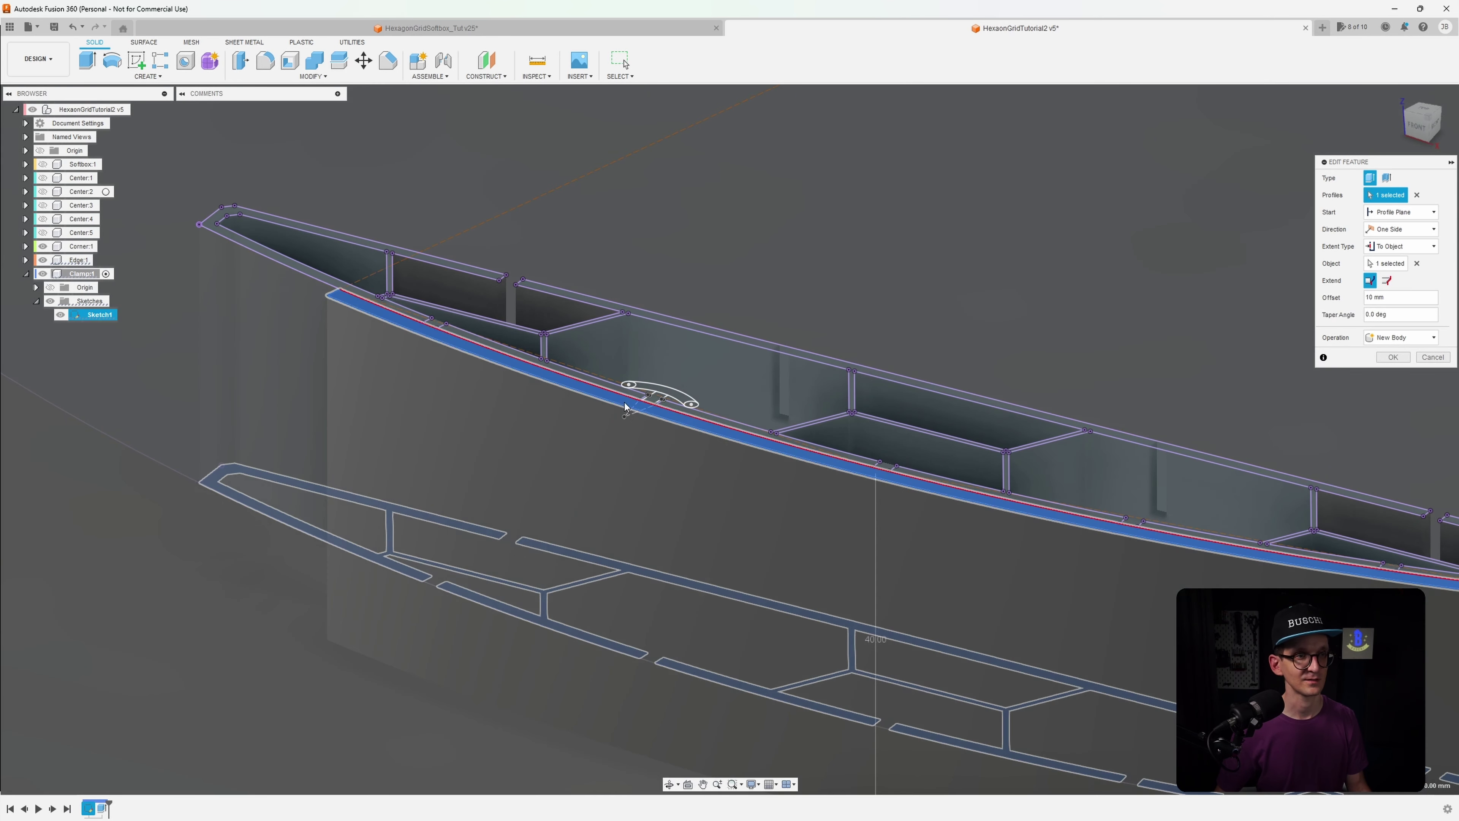
Clear the extrusion's offset and target object, and reselect the outer band as its only profile
left_click(1388, 300)
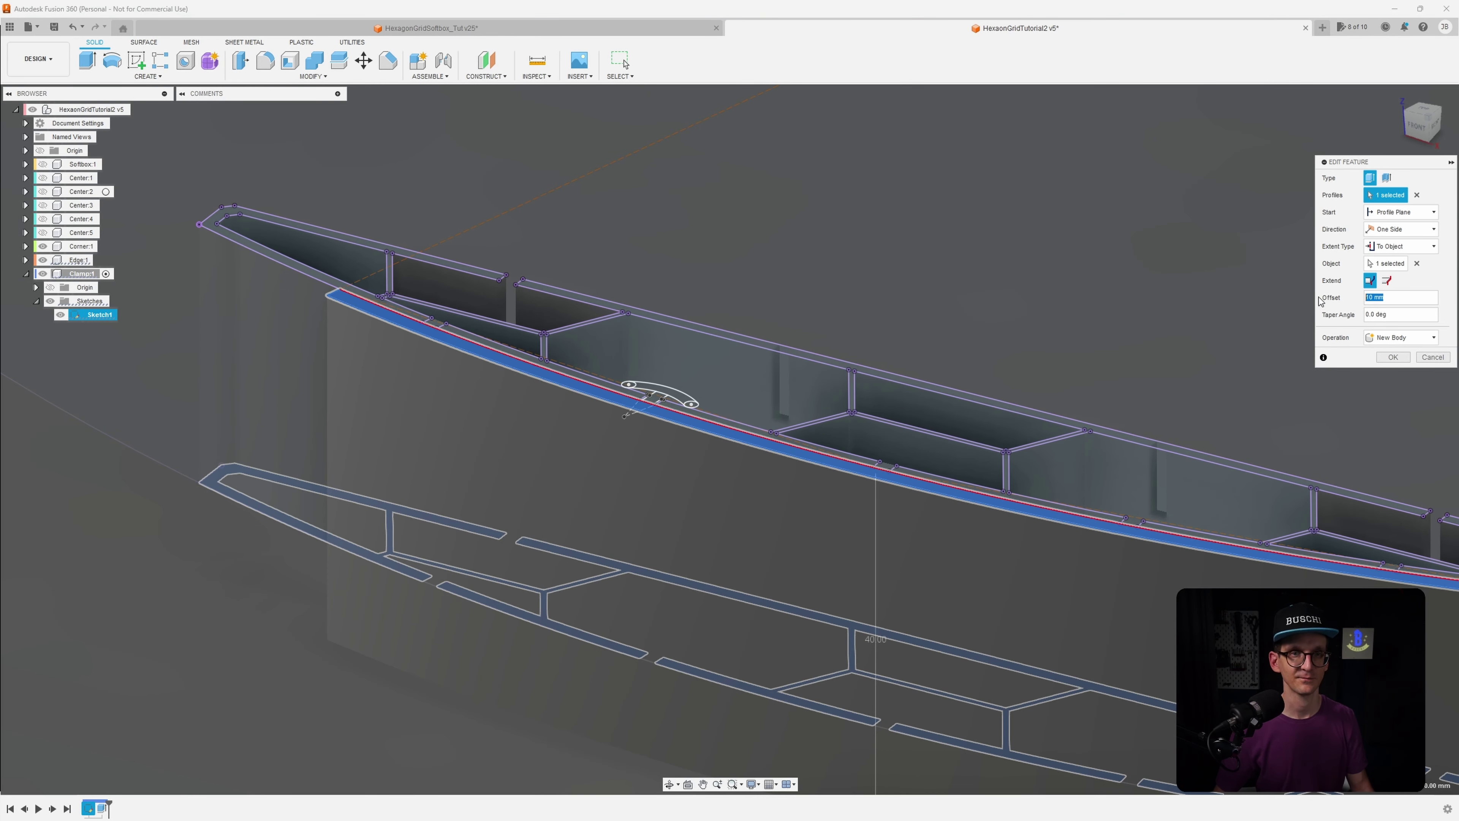
left_click(1401, 246)
left_click(1396, 269)
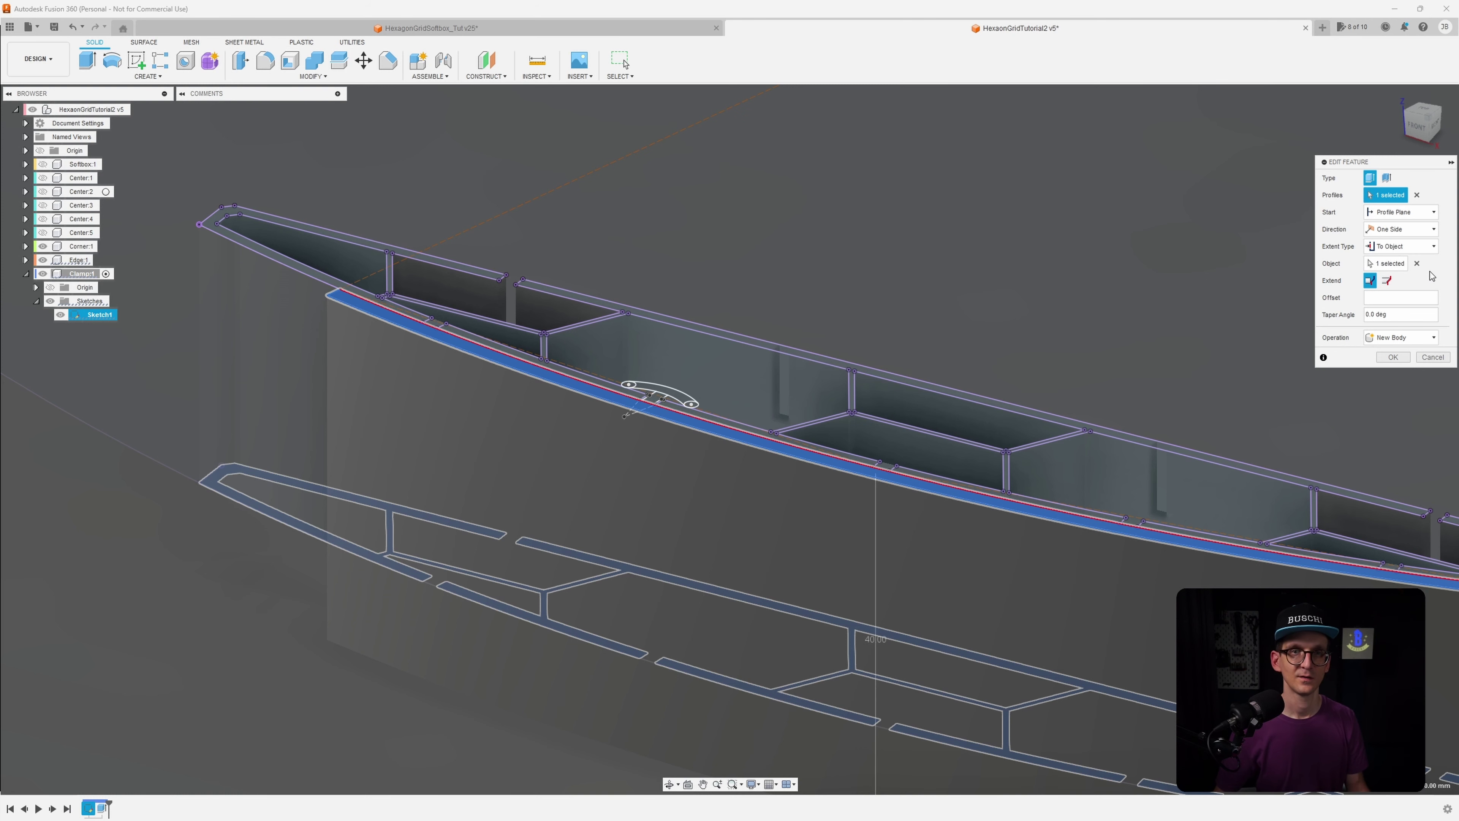
left_click(1416, 263)
left_click(1417, 195)
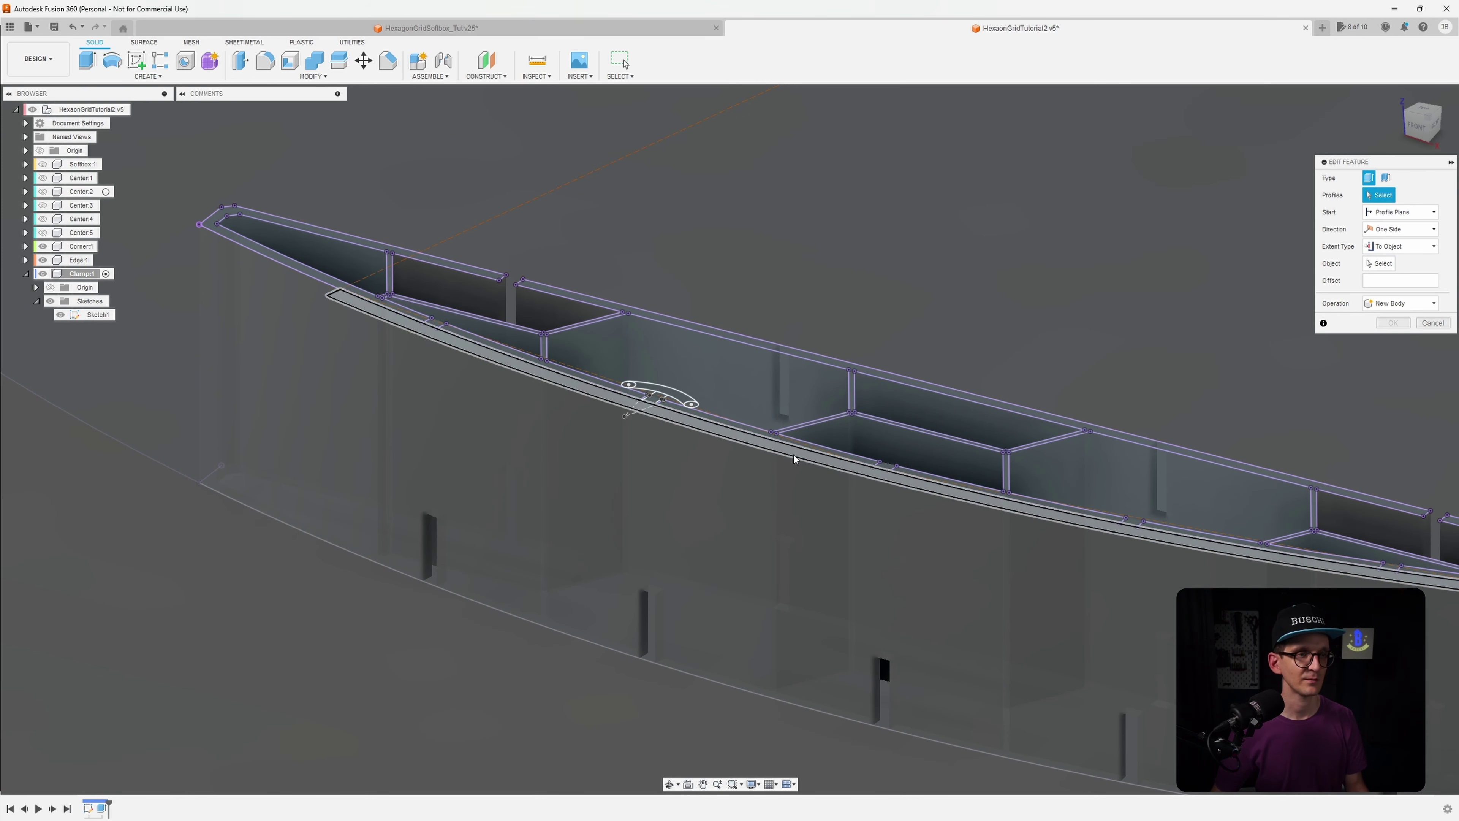
left_click(879, 451)
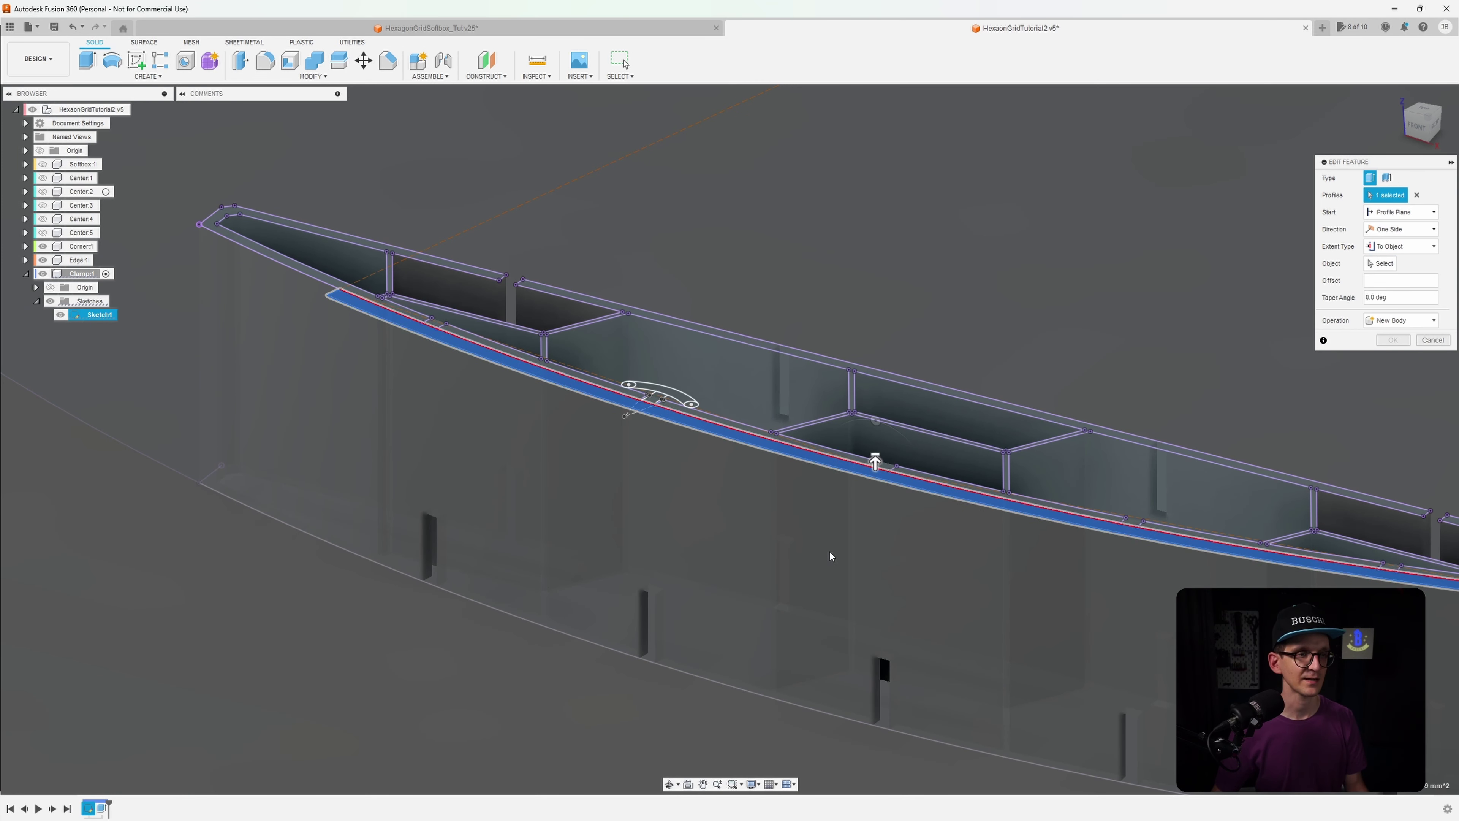
Start the outer band's extrusion from an object, using the grid's face opposite the sketch plane
middle_click_drag(888, 438, 941, 190, "shift")
left_click(1393, 212)
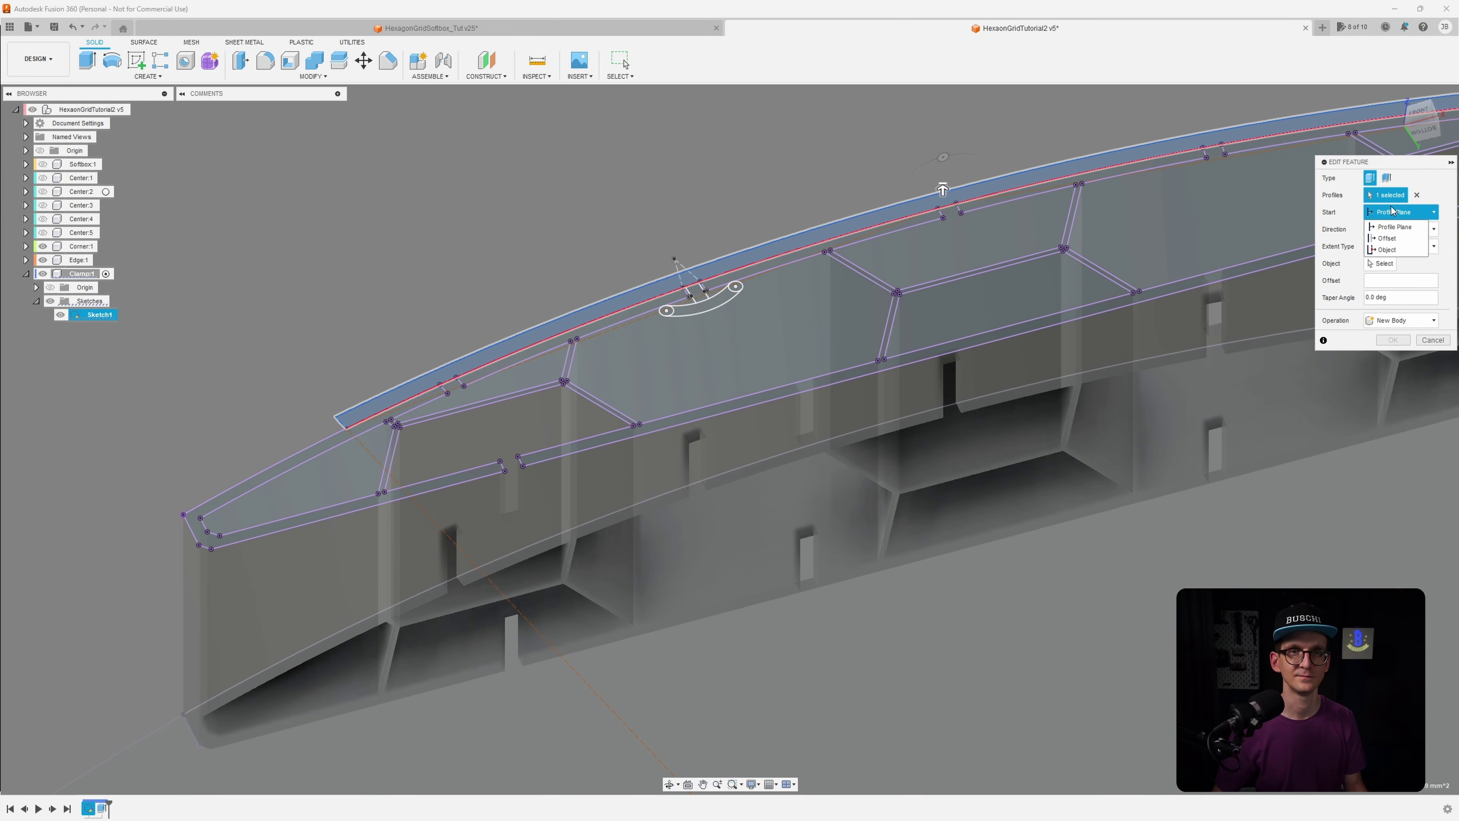
left_click(1393, 250)
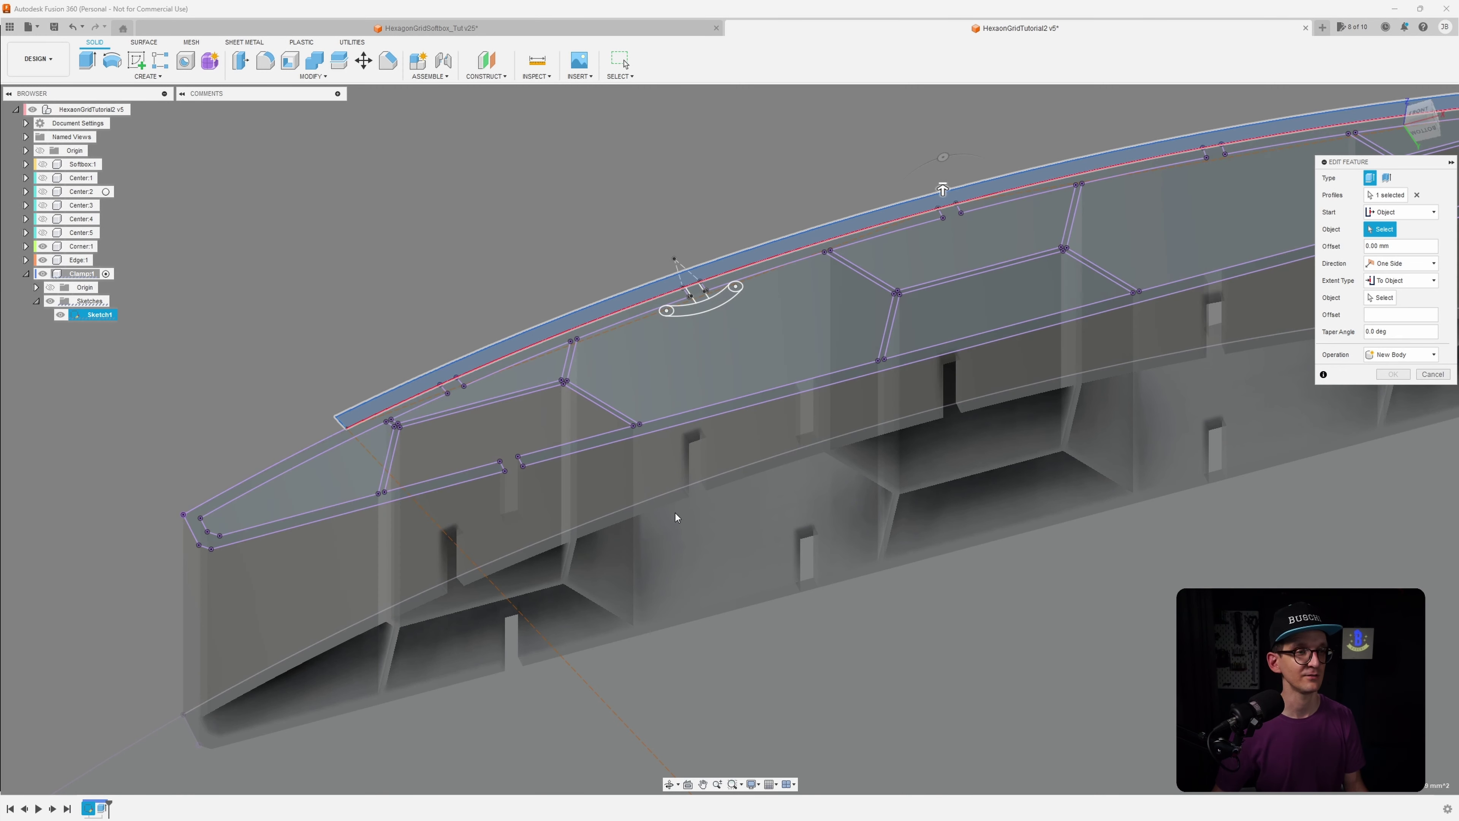
scroll(675, 511, "up", 3)
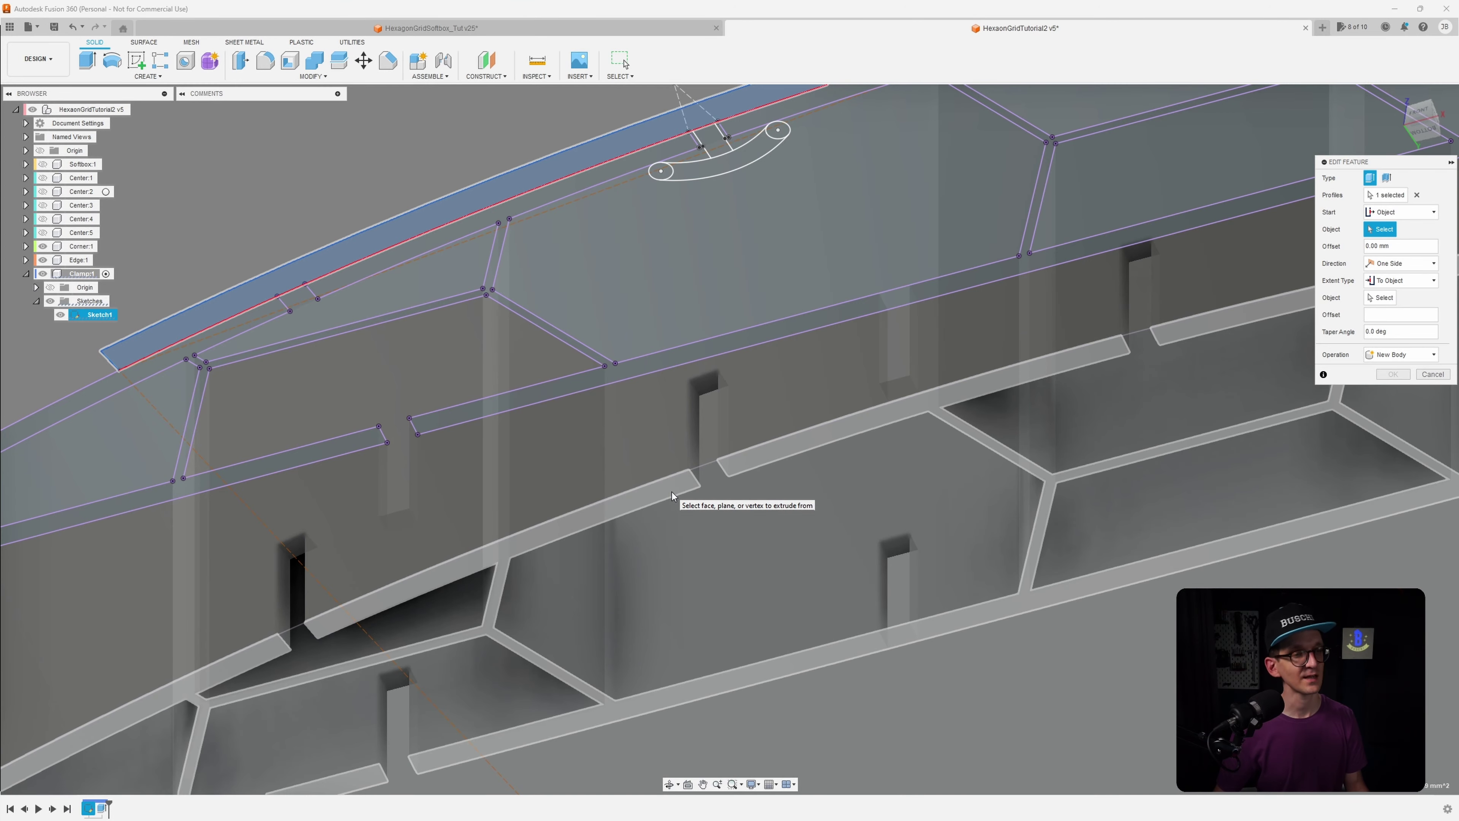
left_click(672, 492)
scroll(673, 495, "down", 5)
mouse_move(683, 489)
middle_mouse_down("shift")
mouse_move(694, 469)
mouse_move(684, 498)
middle_mouse_up("shift")
scroll(551, 419, "up", 5)
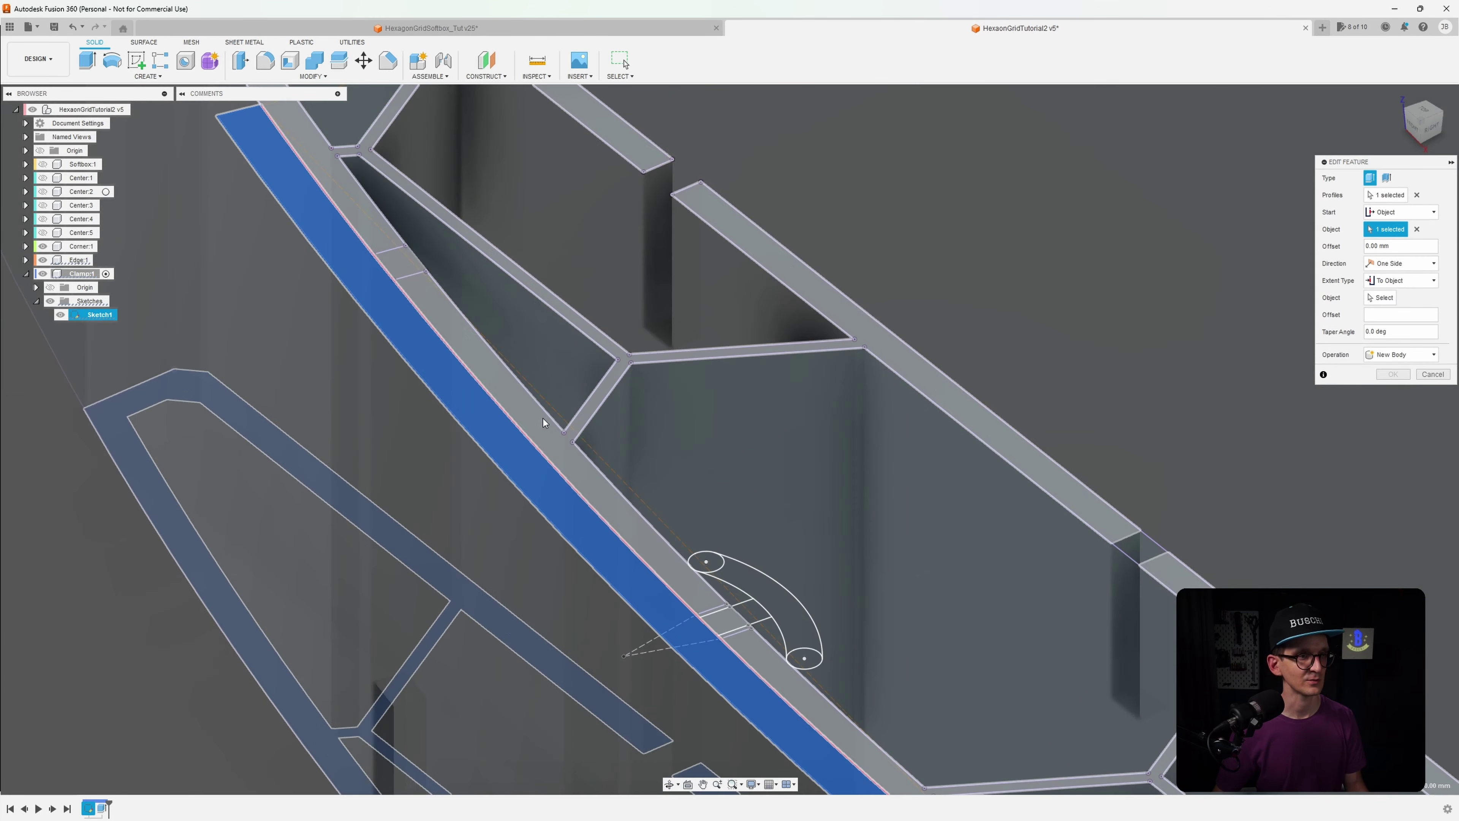
Extend the outer band's extrusion to an object, using the grid's face at the sketch plane as its end
left_click(1382, 297)
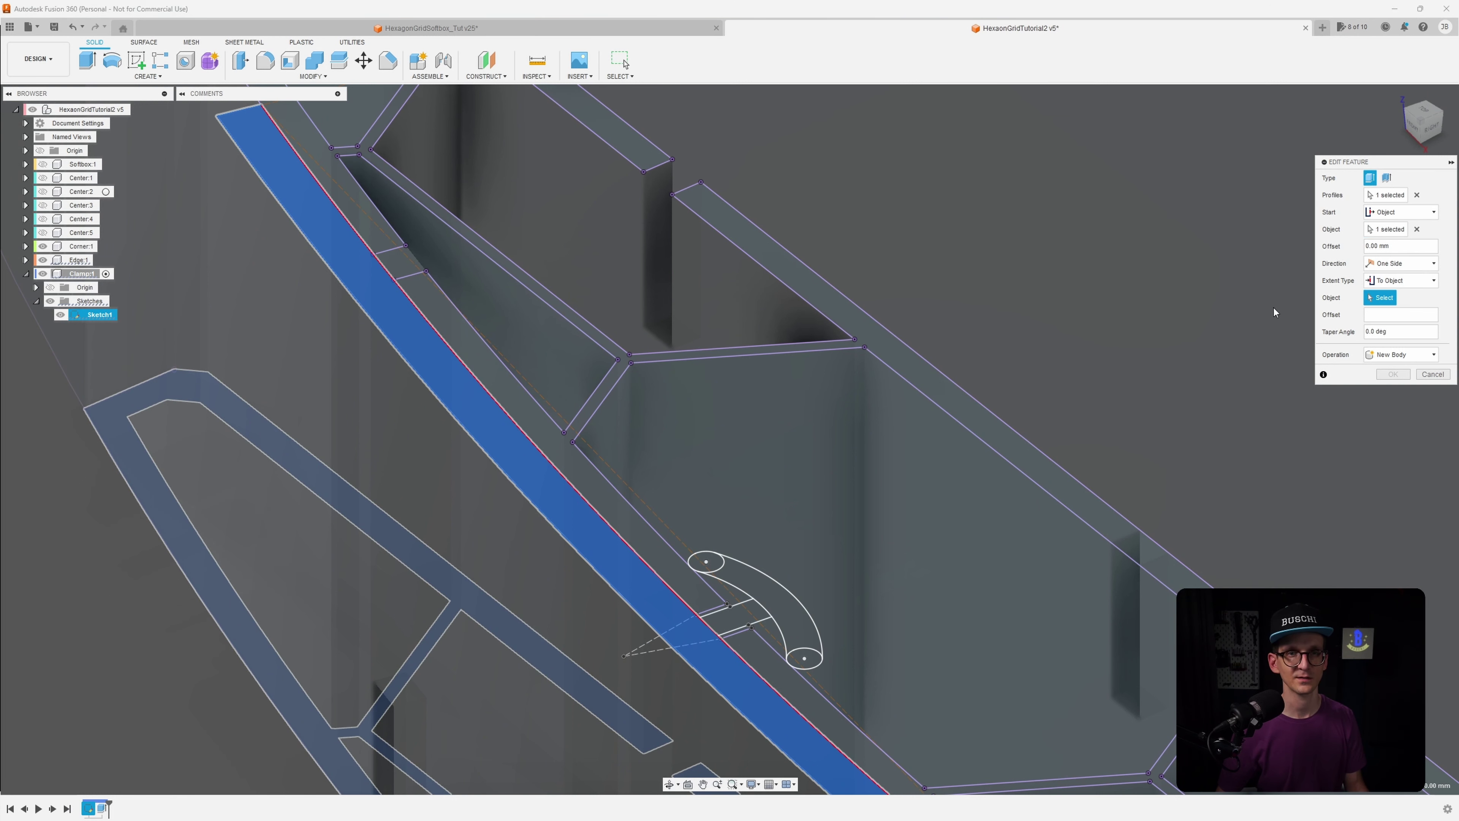
middle_click_drag(560, 444, 803, 381, "shift")
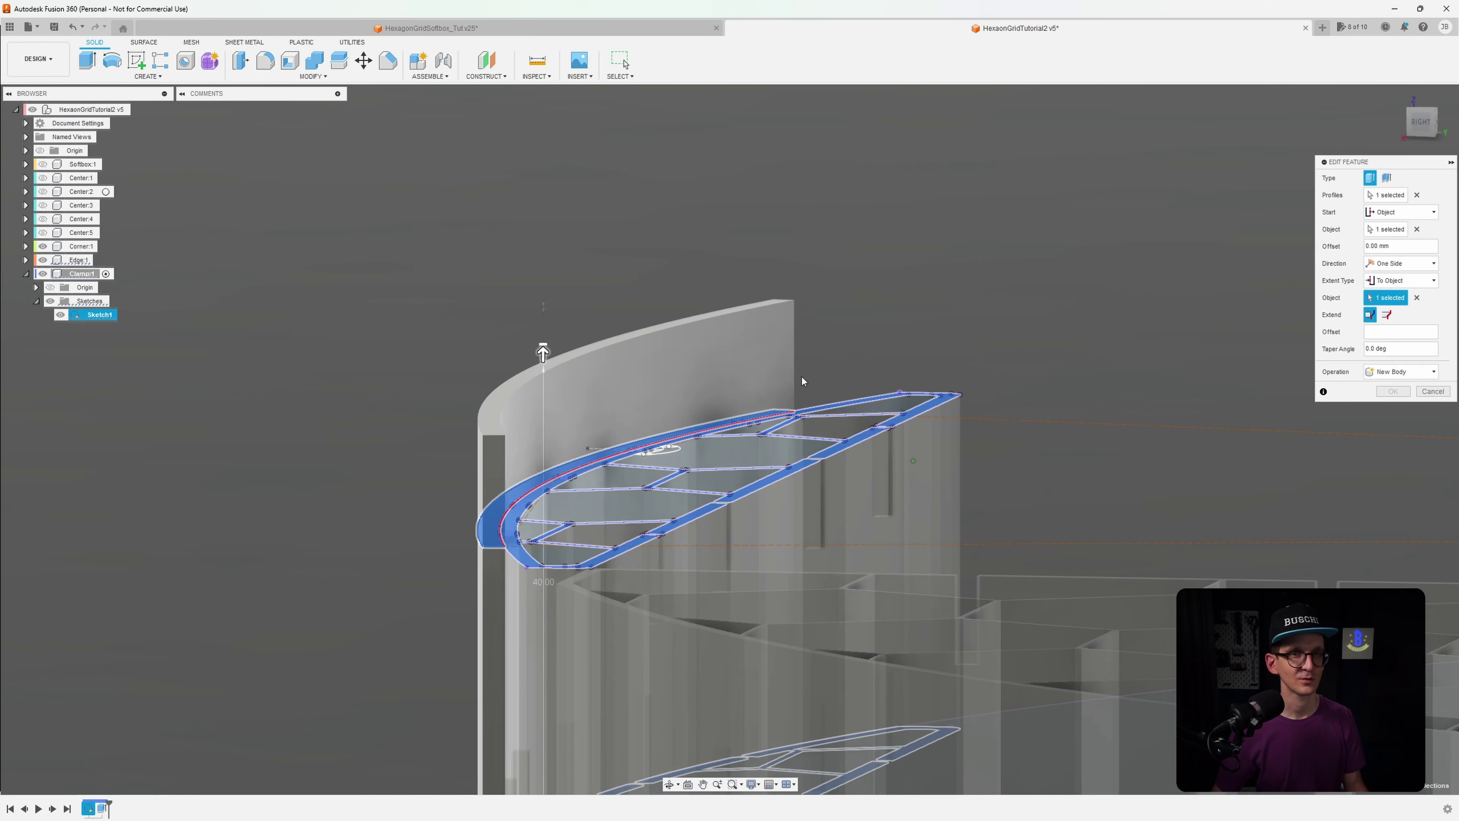
mouse_move(977, 368)
middle_mouse_down("shift")
mouse_move(951, 369)
mouse_move(925, 402)
mouse_move(950, 418)
mouse_move(959, 369)
mouse_move(941, 299)
middle_mouse_up("shift")
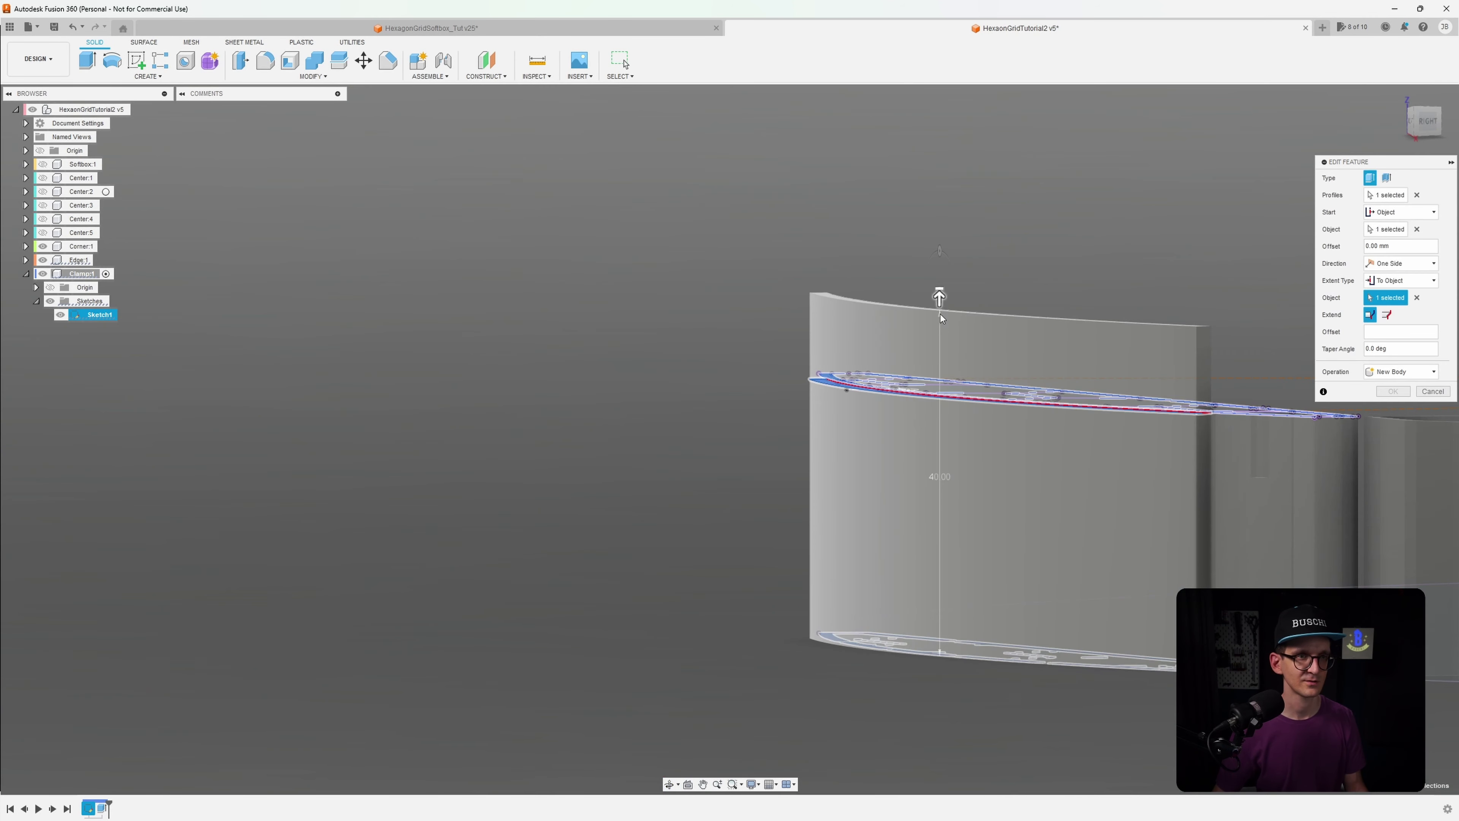
left_click_drag(942, 299, 942, 383)
scroll(948, 394, "up", 1)
middle_click_drag(948, 393, 1309, 381, "shift")
left_click(1402, 280)
left_click(1390, 313)
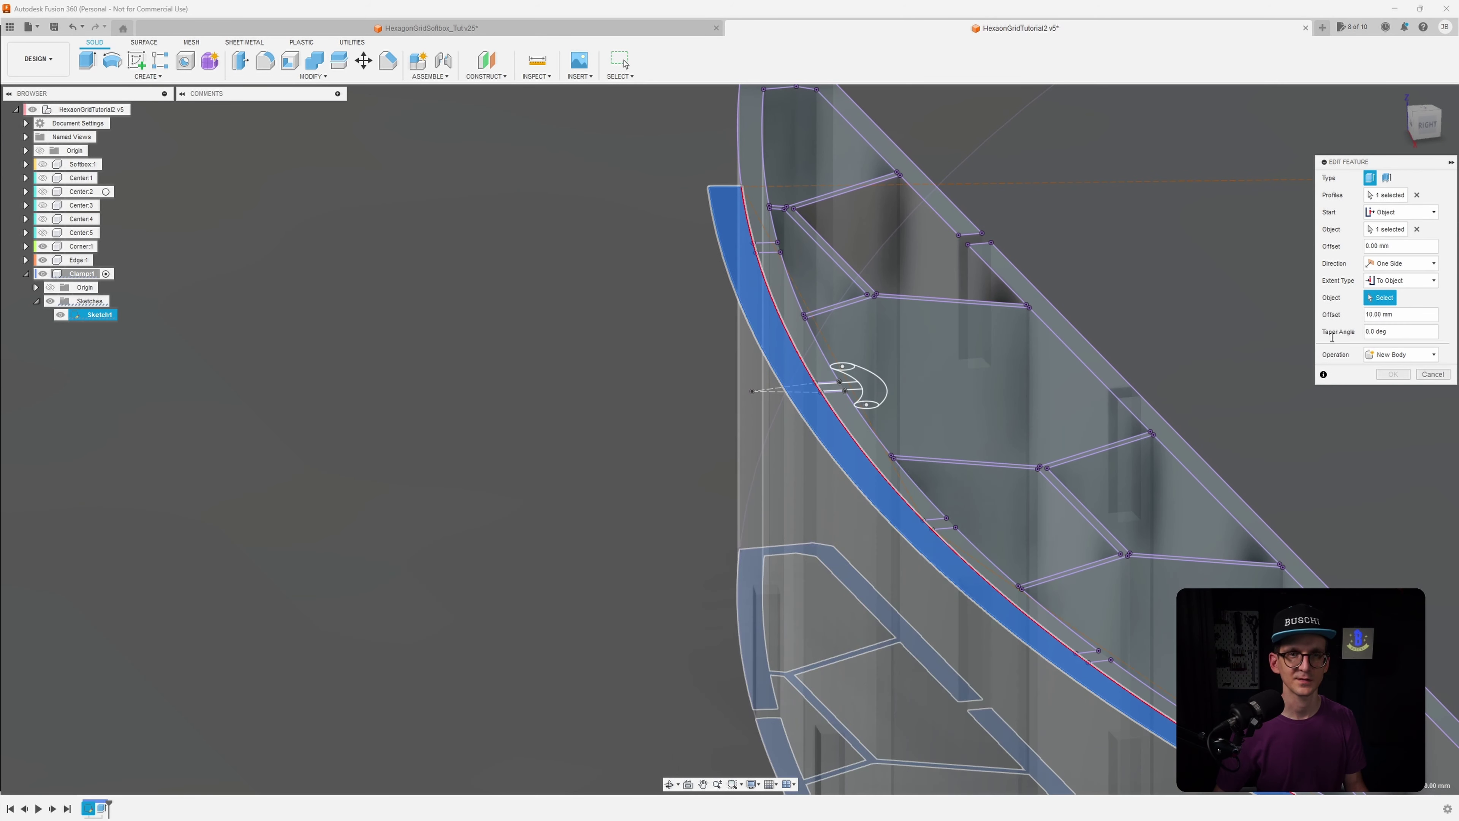
left_click(852, 428)
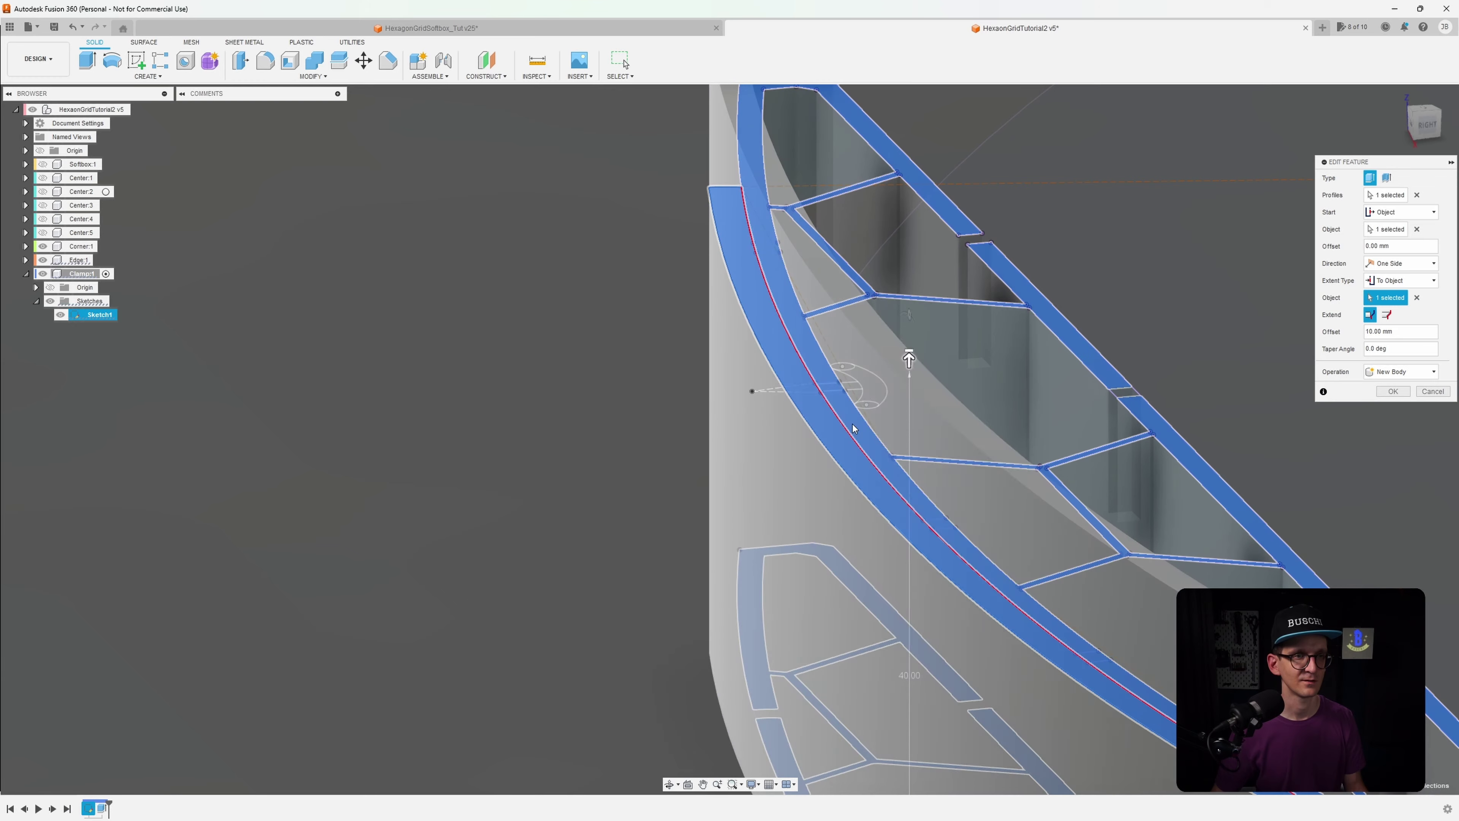
Set the extrusion's end offset to 0 mm and finish editing the outer band
middle_click_drag(853, 428, 1265, 384, "shift")
left_click(1398, 331)
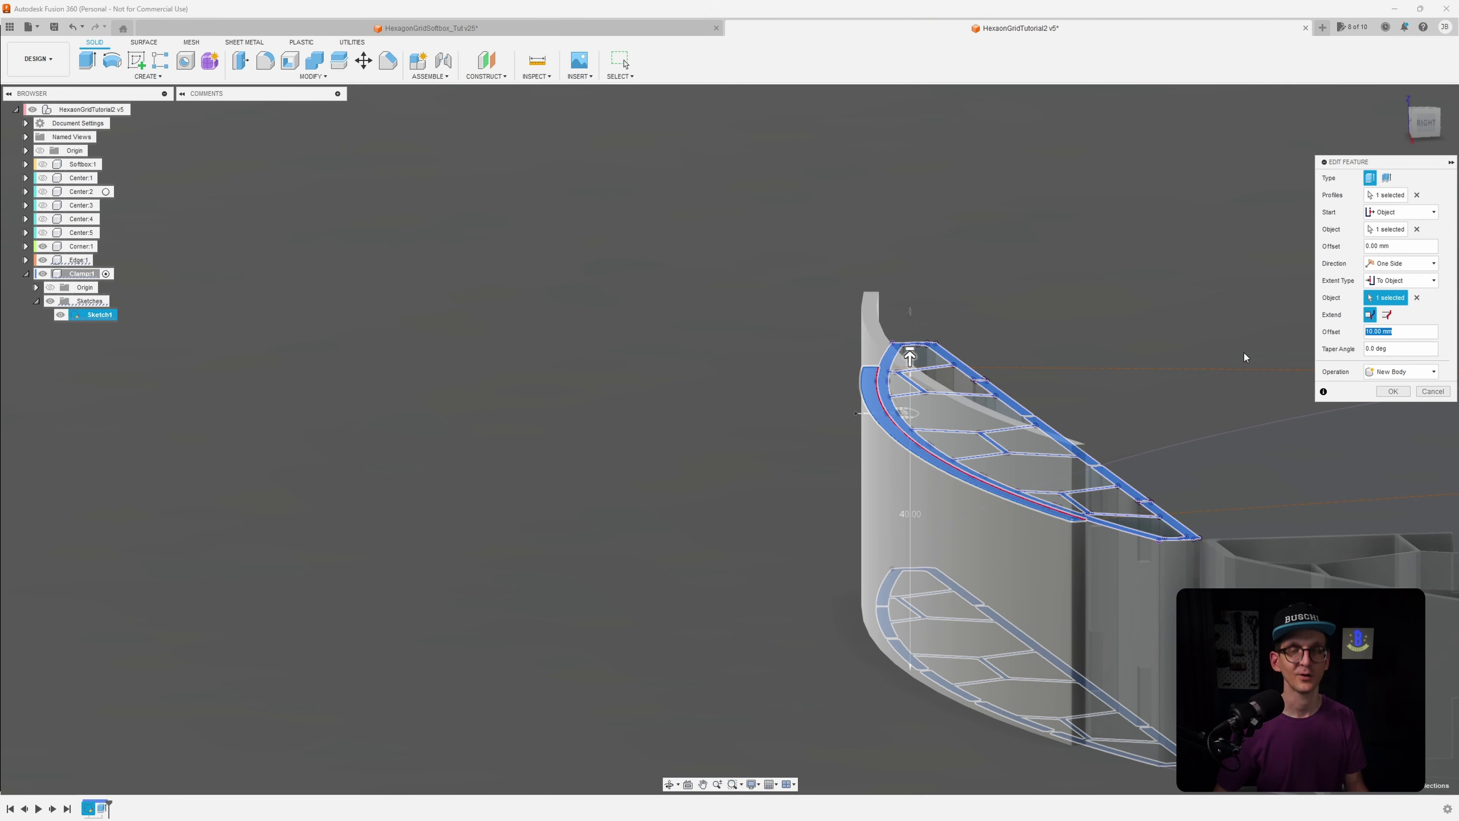
middle_click_drag(1146, 368, 1011, 368, "shift")
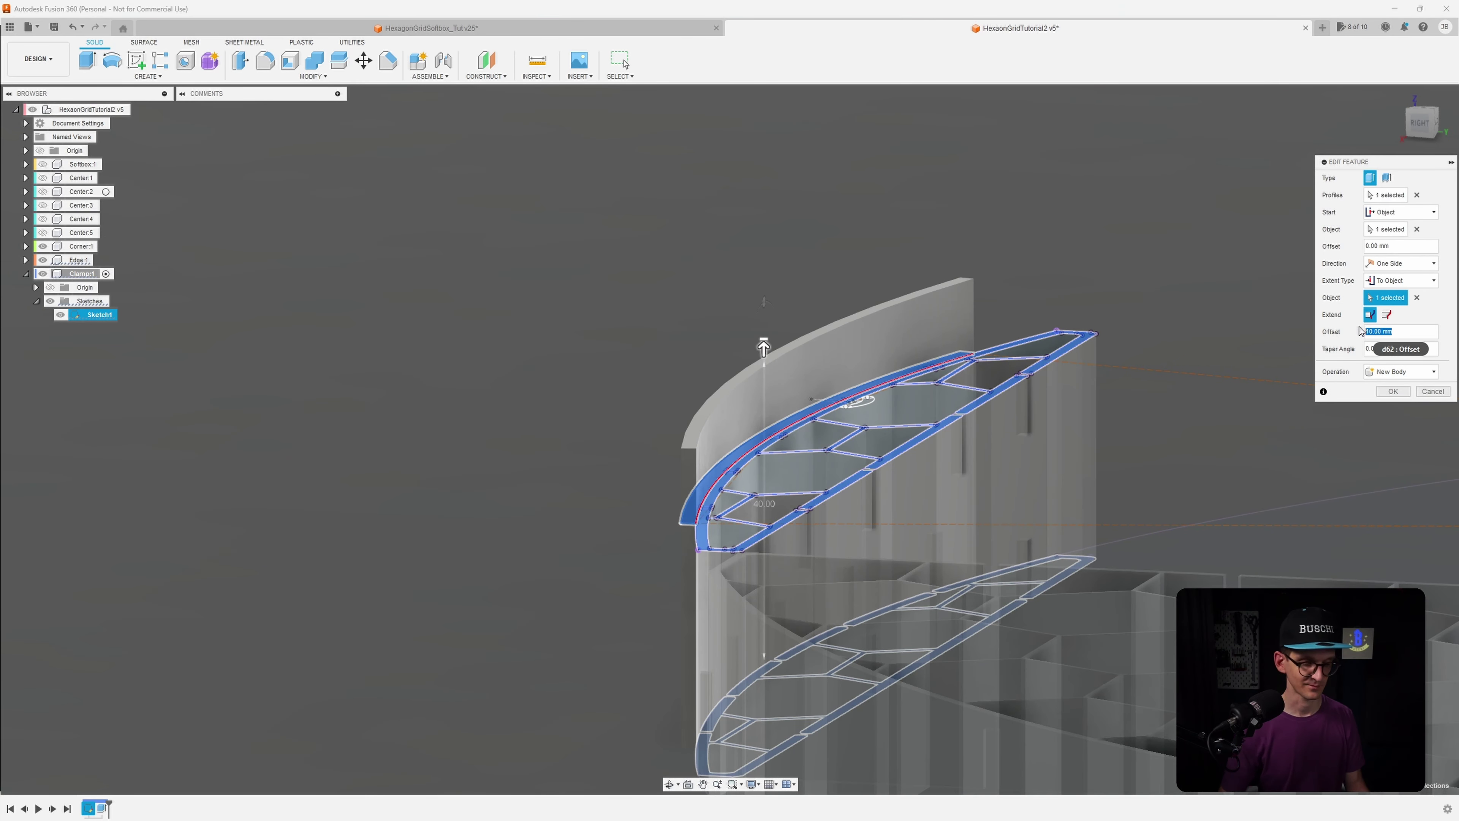
key("BackSpace")
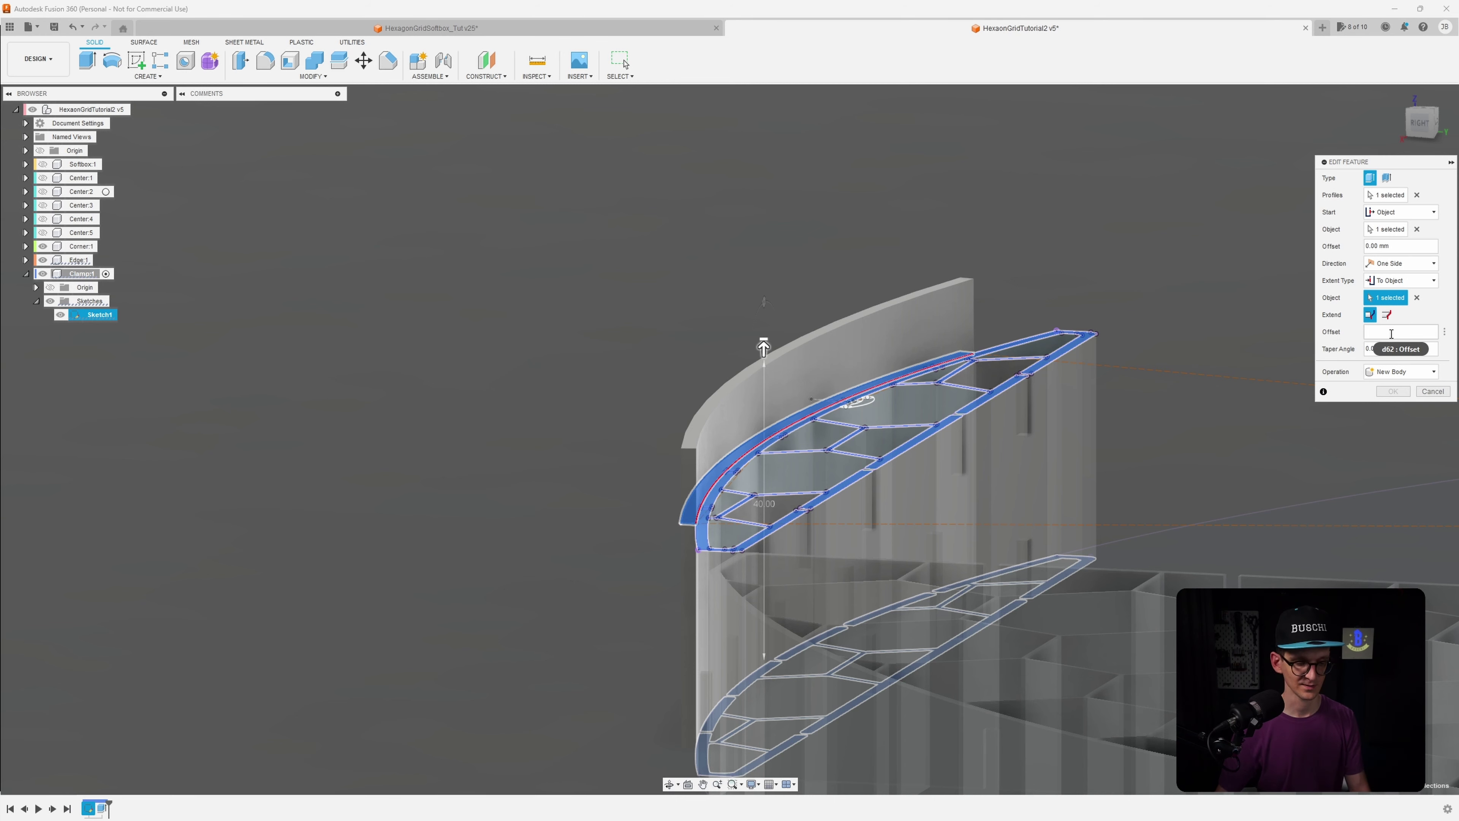
key("Escape")
Hide the grid's Edge and Corner components and the Clamp's sketches, leaving only the outer band body visible
mouse_move(969, 396)
middle_mouse_down("shift")
mouse_move(845, 411)
mouse_move(896, 569)
middle_mouse_up("shift")
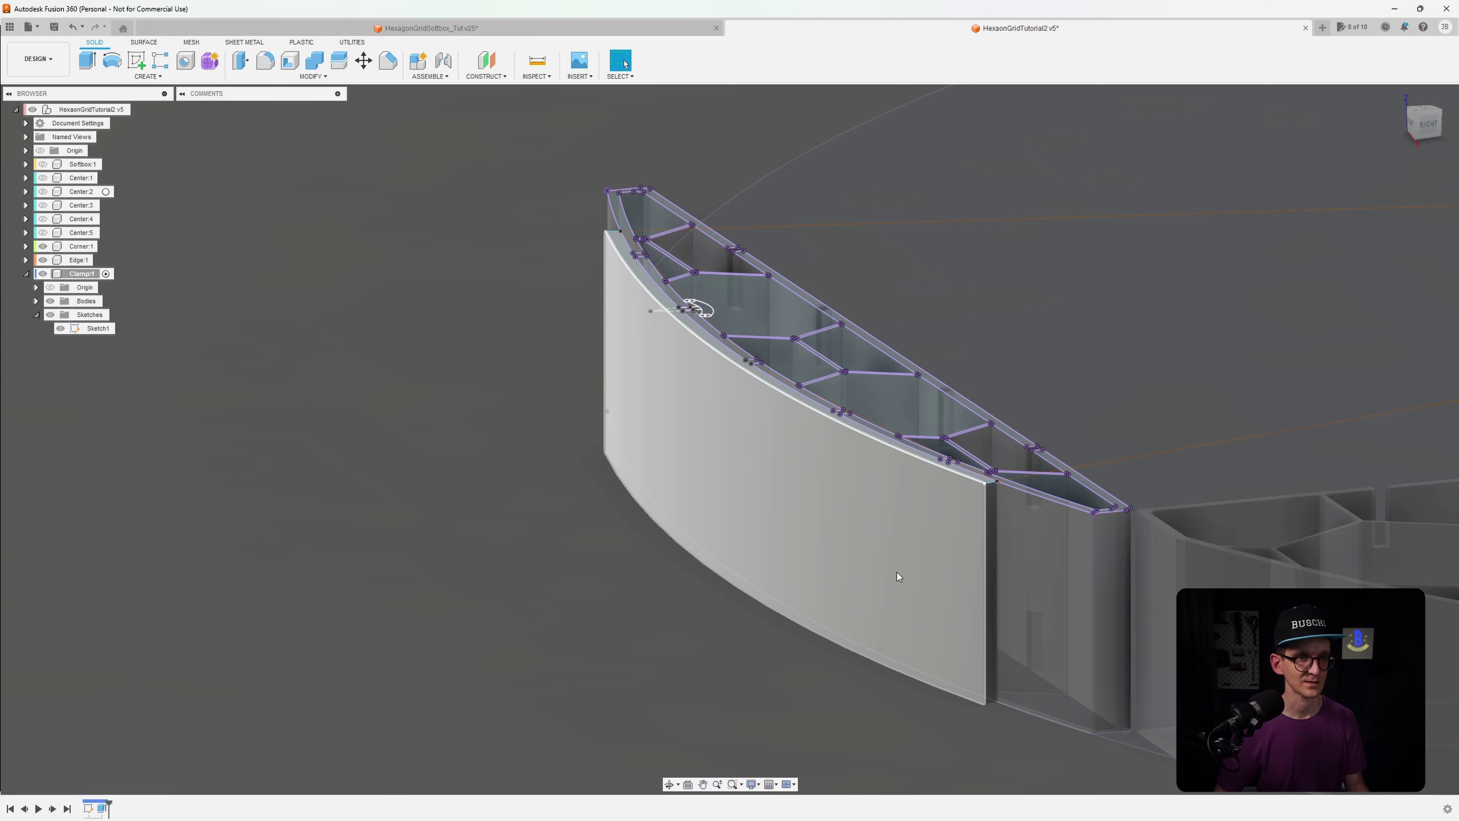
scroll(885, 538, "up", 5)
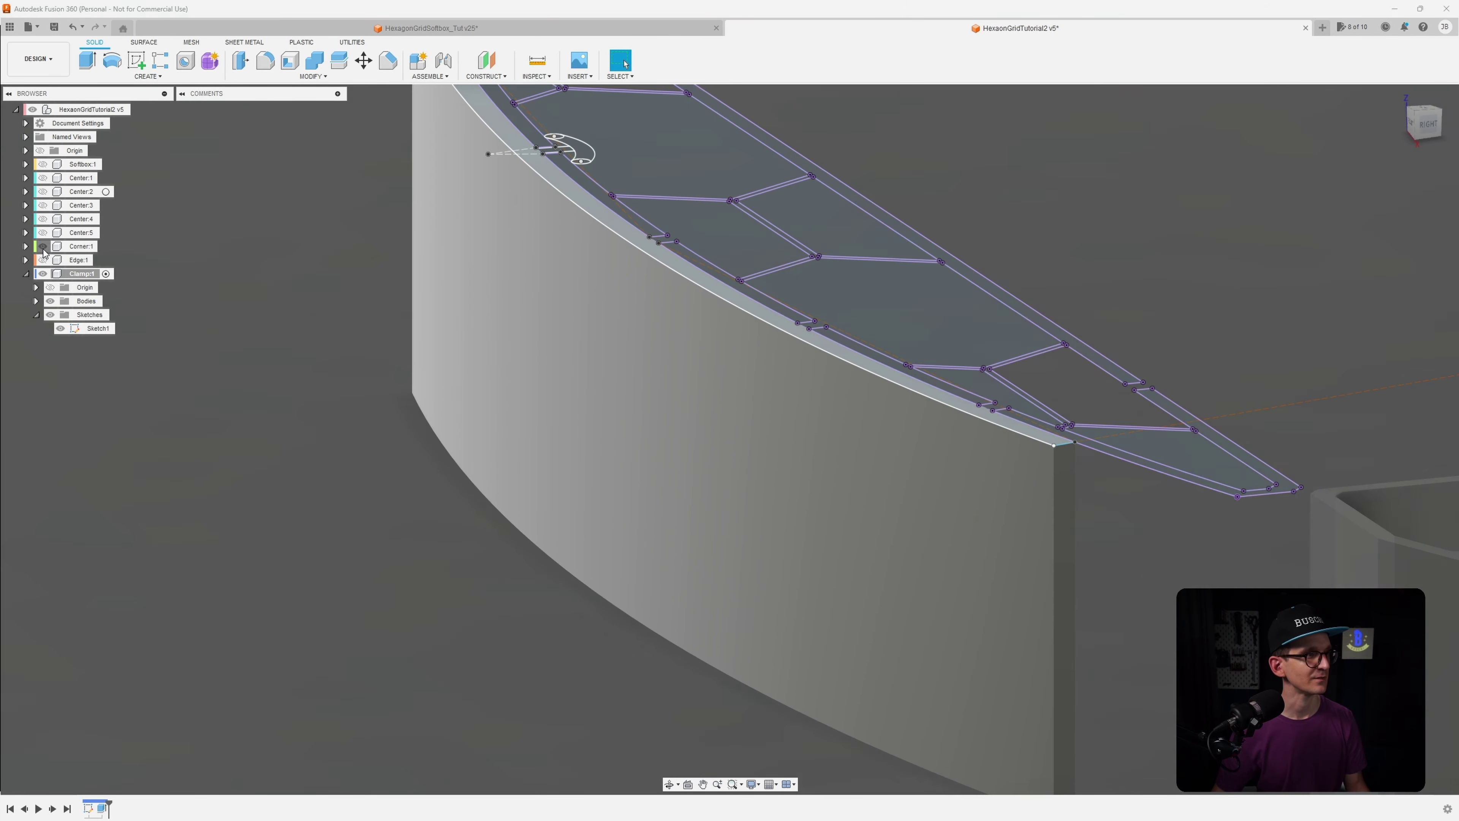
left_click(43, 246)
middle_click_drag(366, 392, 290, 392)
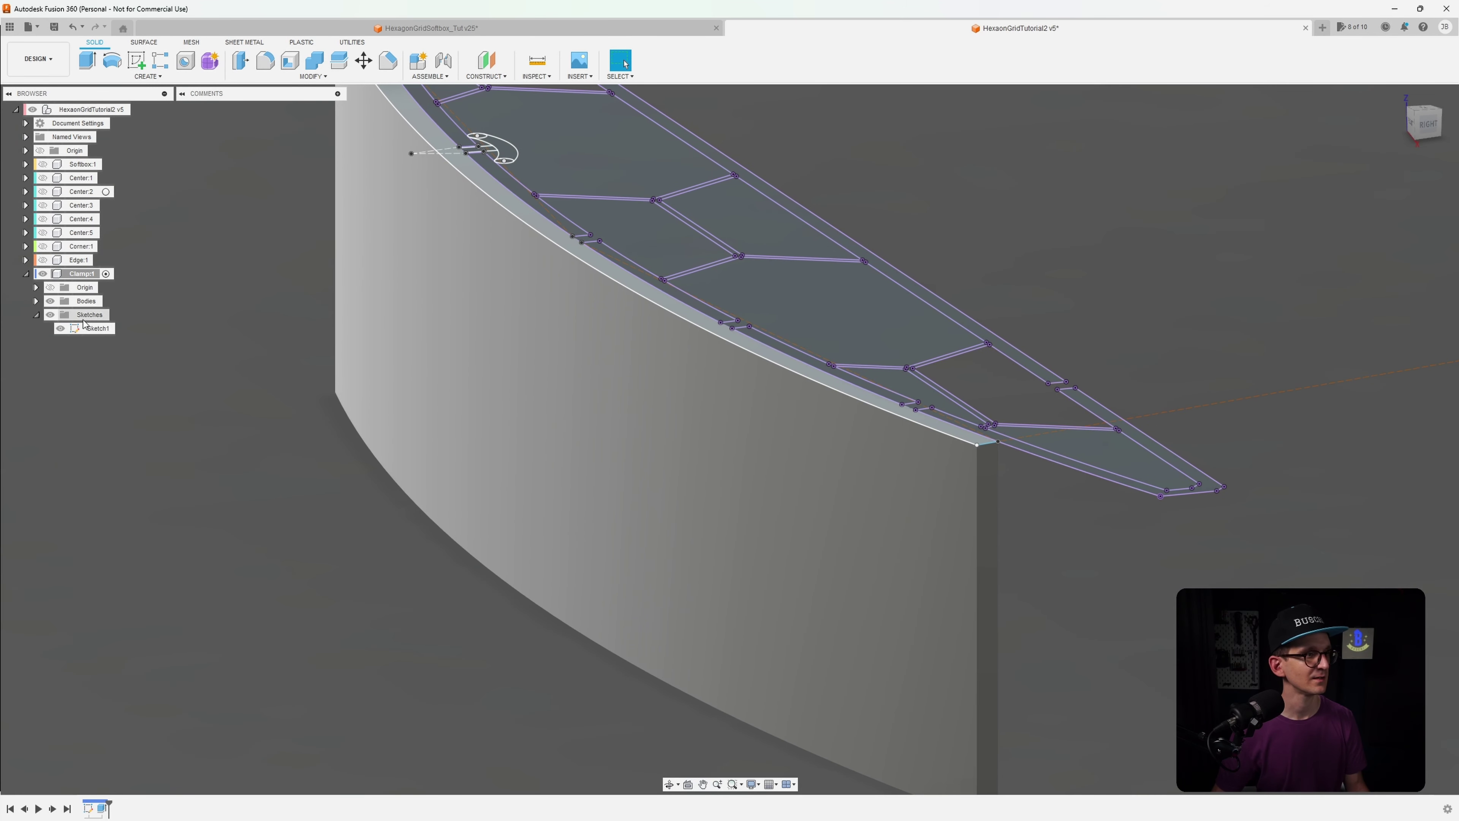
left_click(50, 314)
mouse_move(299, 444)
middle_mouse_down("shift")
mouse_move(426, 410)
mouse_move(454, 427)
mouse_move(319, 601)
middle_mouse_up("shift")
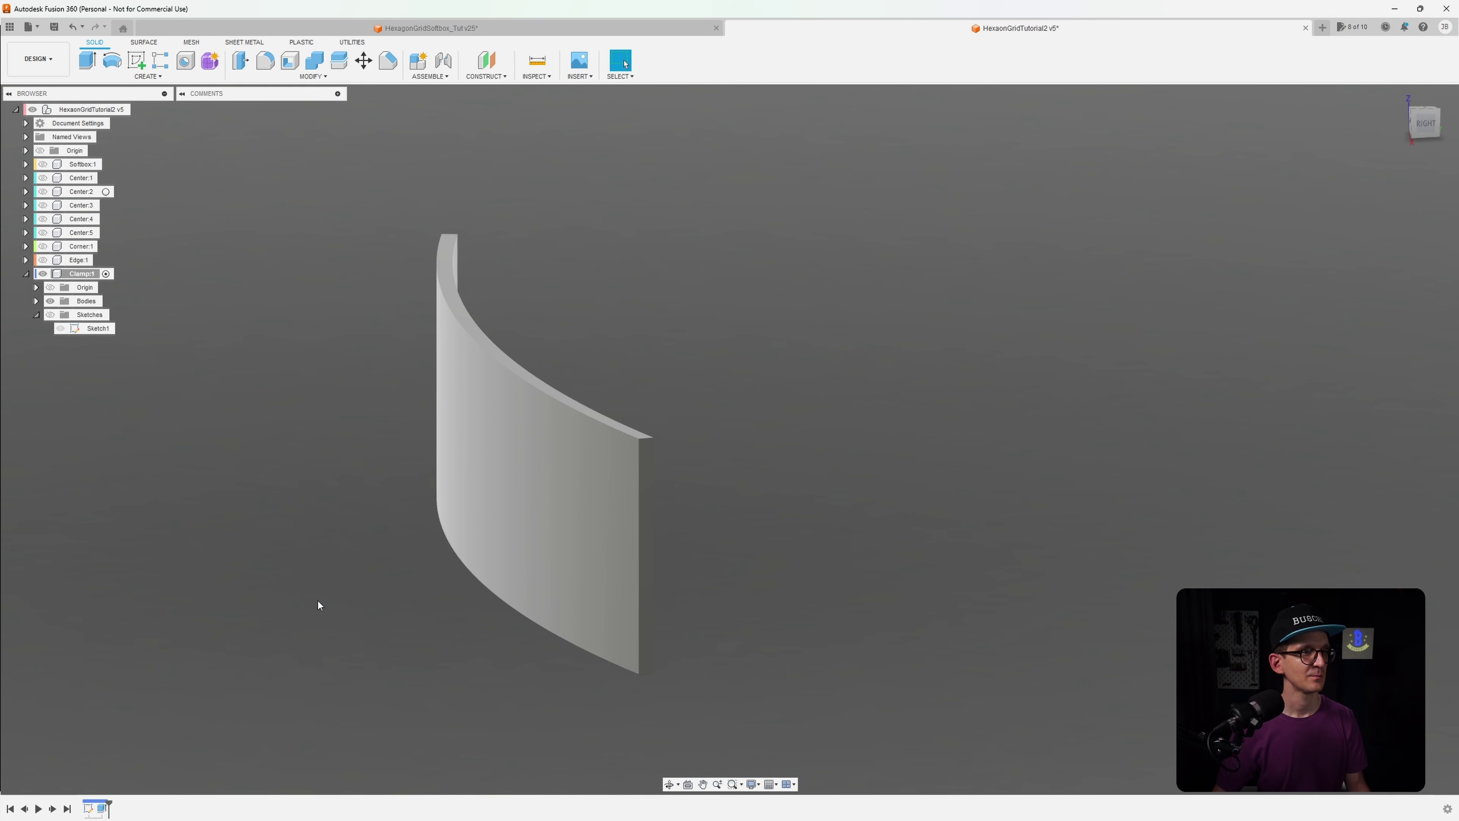
Edit the outer band's extrusion again and set its end offset to 10 mm
double_click(100, 809)
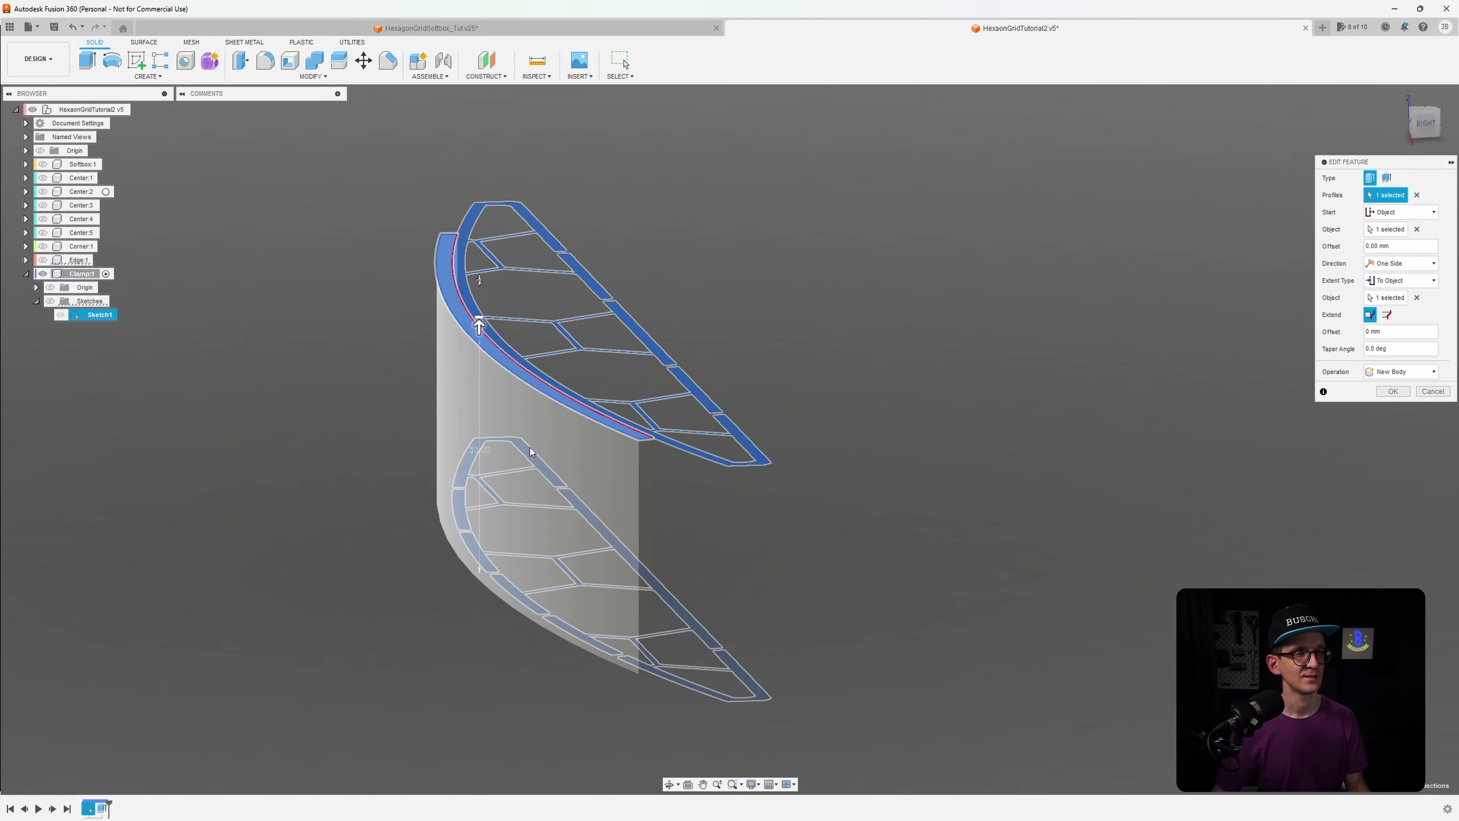
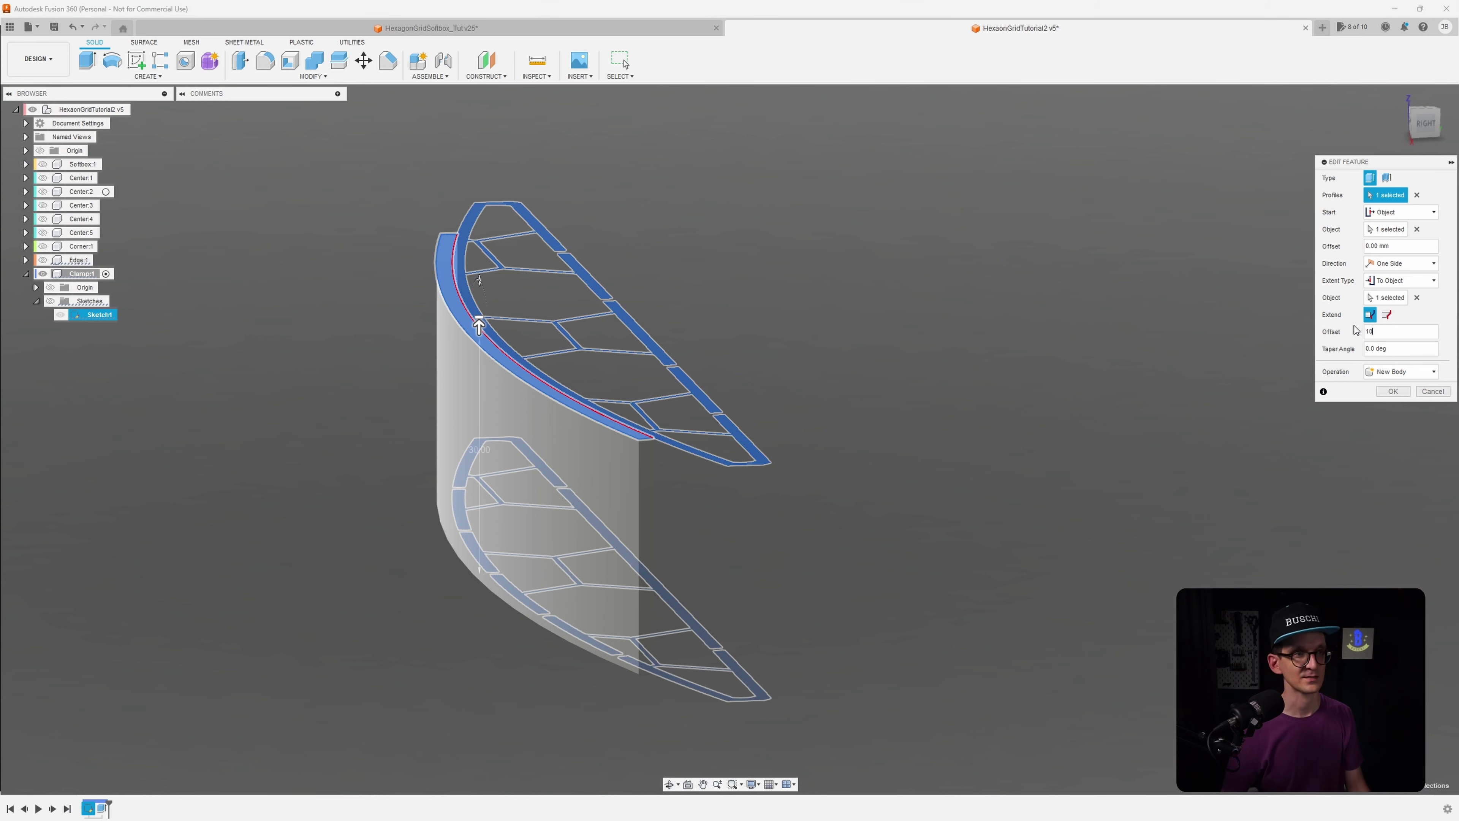
middle_click_drag(976, 314, 846, 297, "shift")
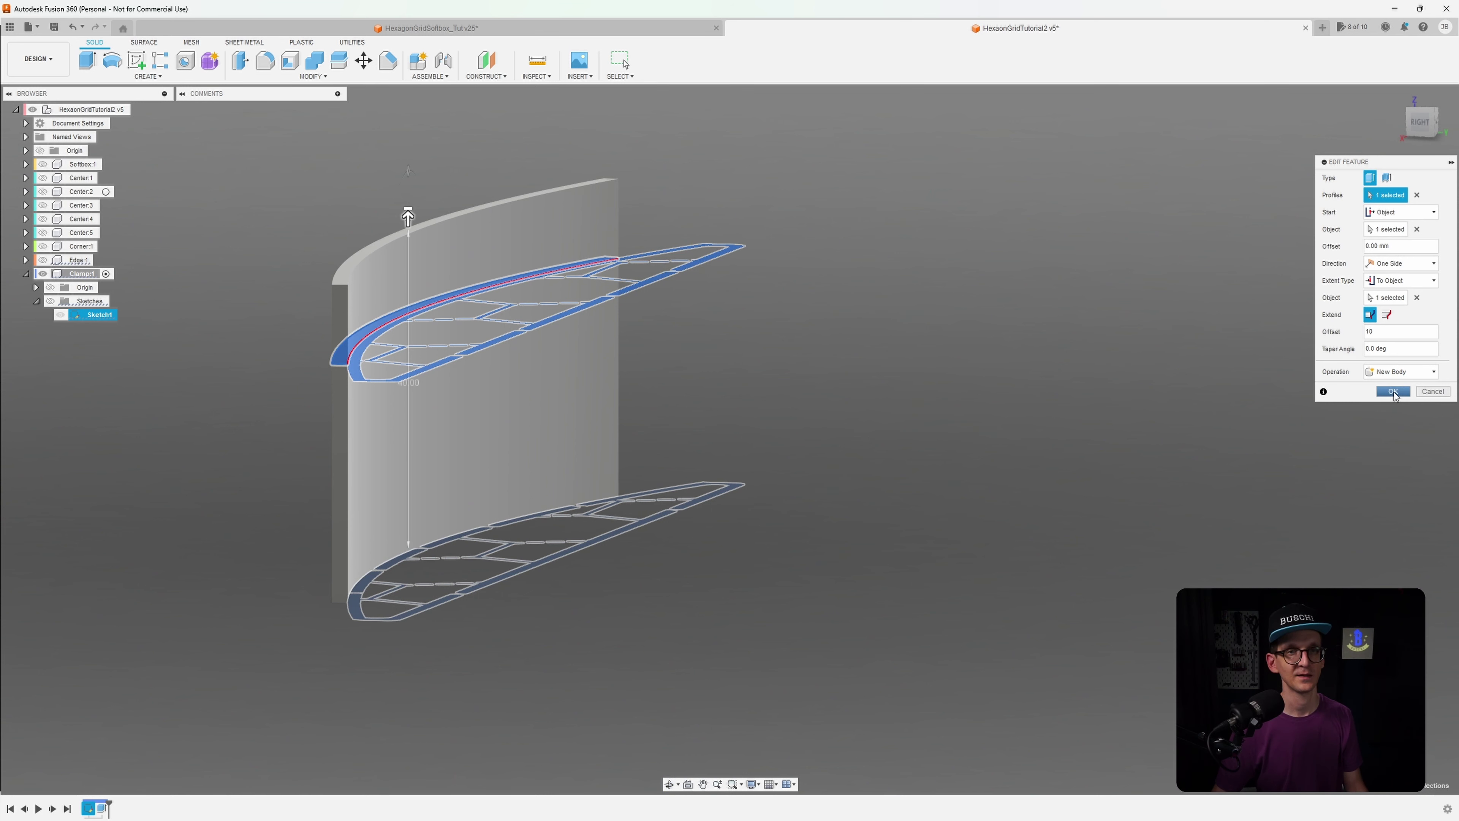
left_click(1393, 392)
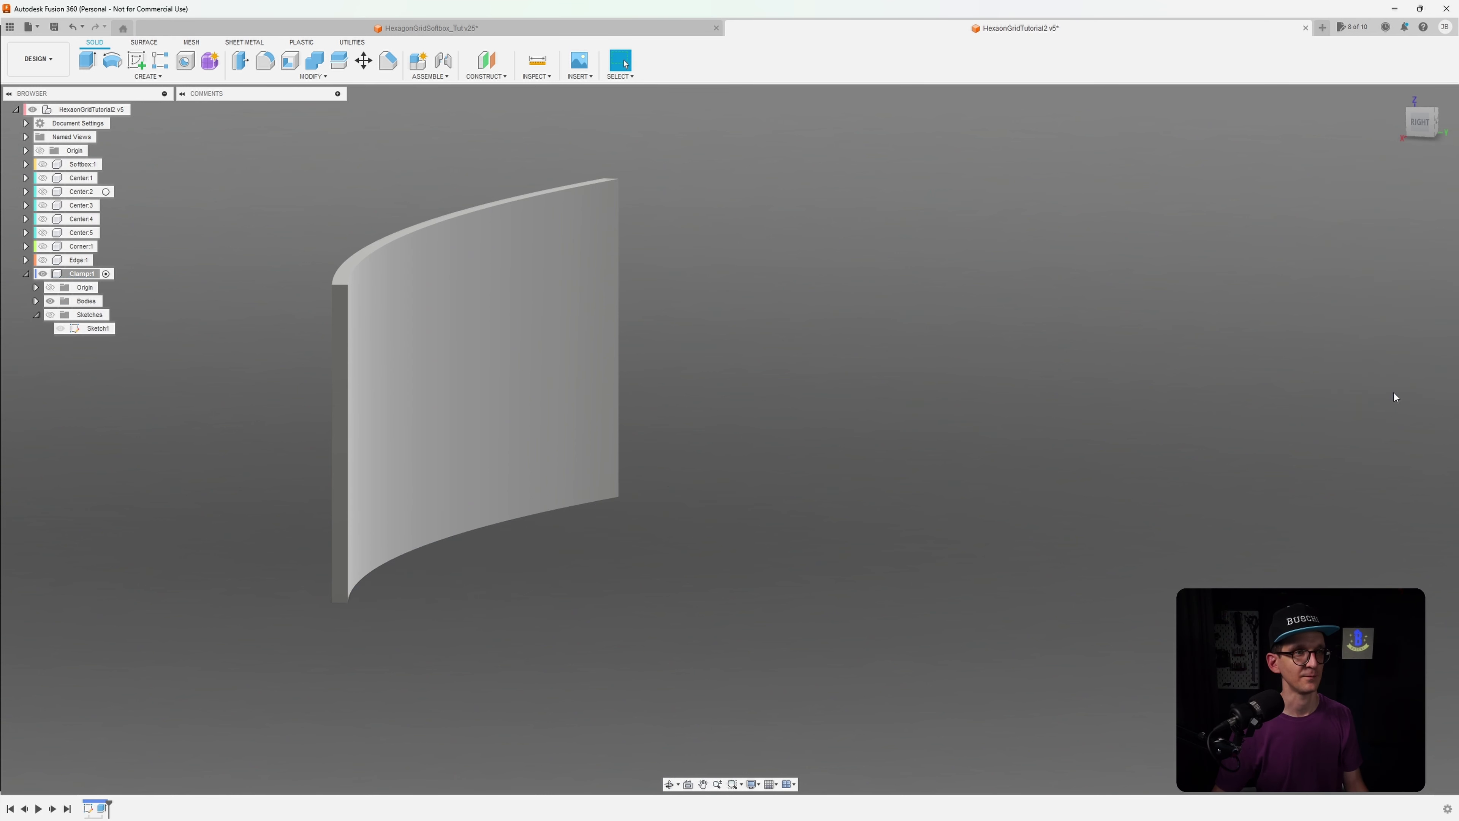
Show the Clamp component's sketches again, with the stem and curved spring profiles in close view
middle_click_drag(791, 348, 762, 320, "shift")
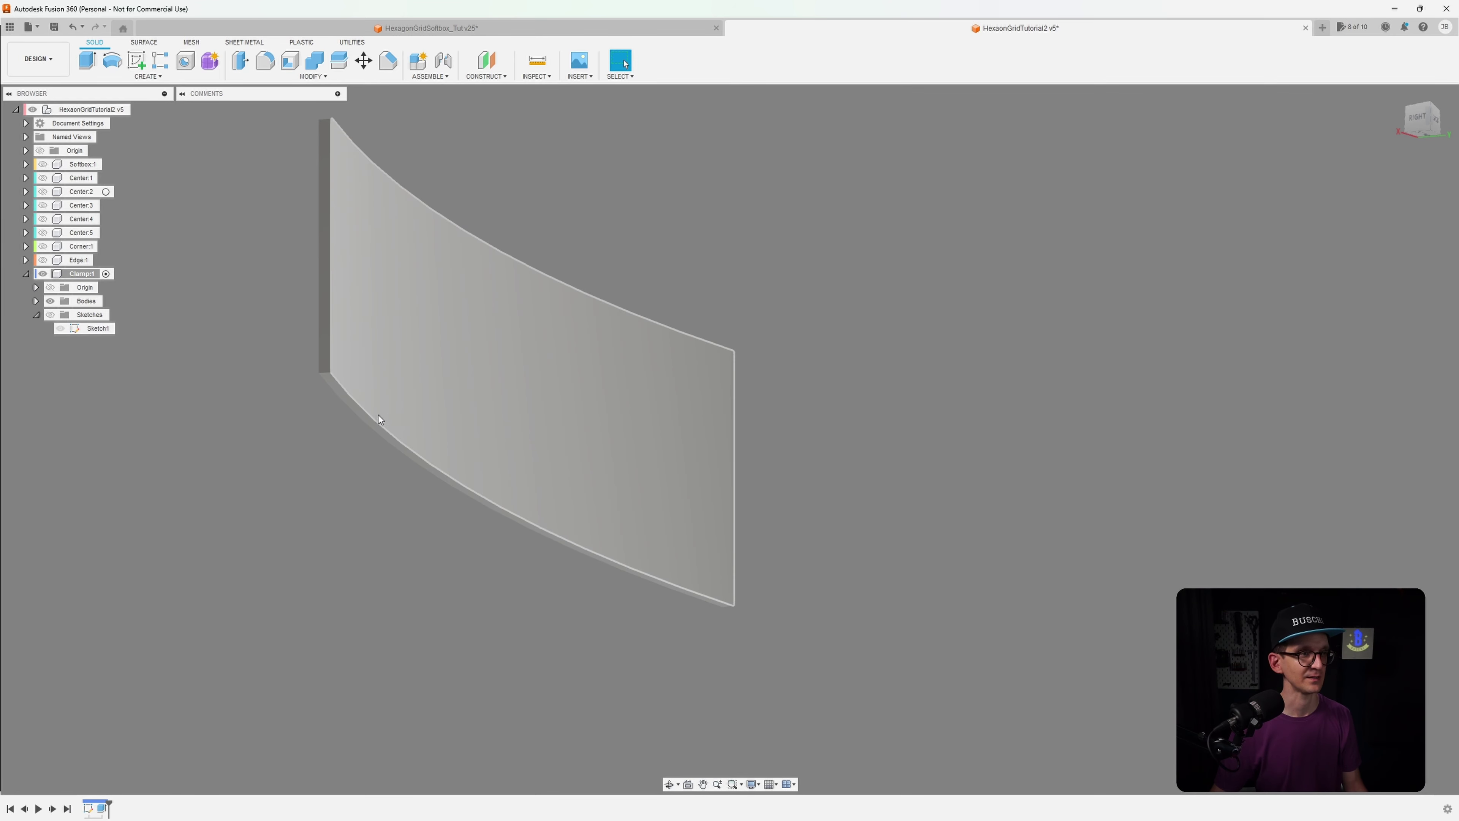
left_click(55, 317)
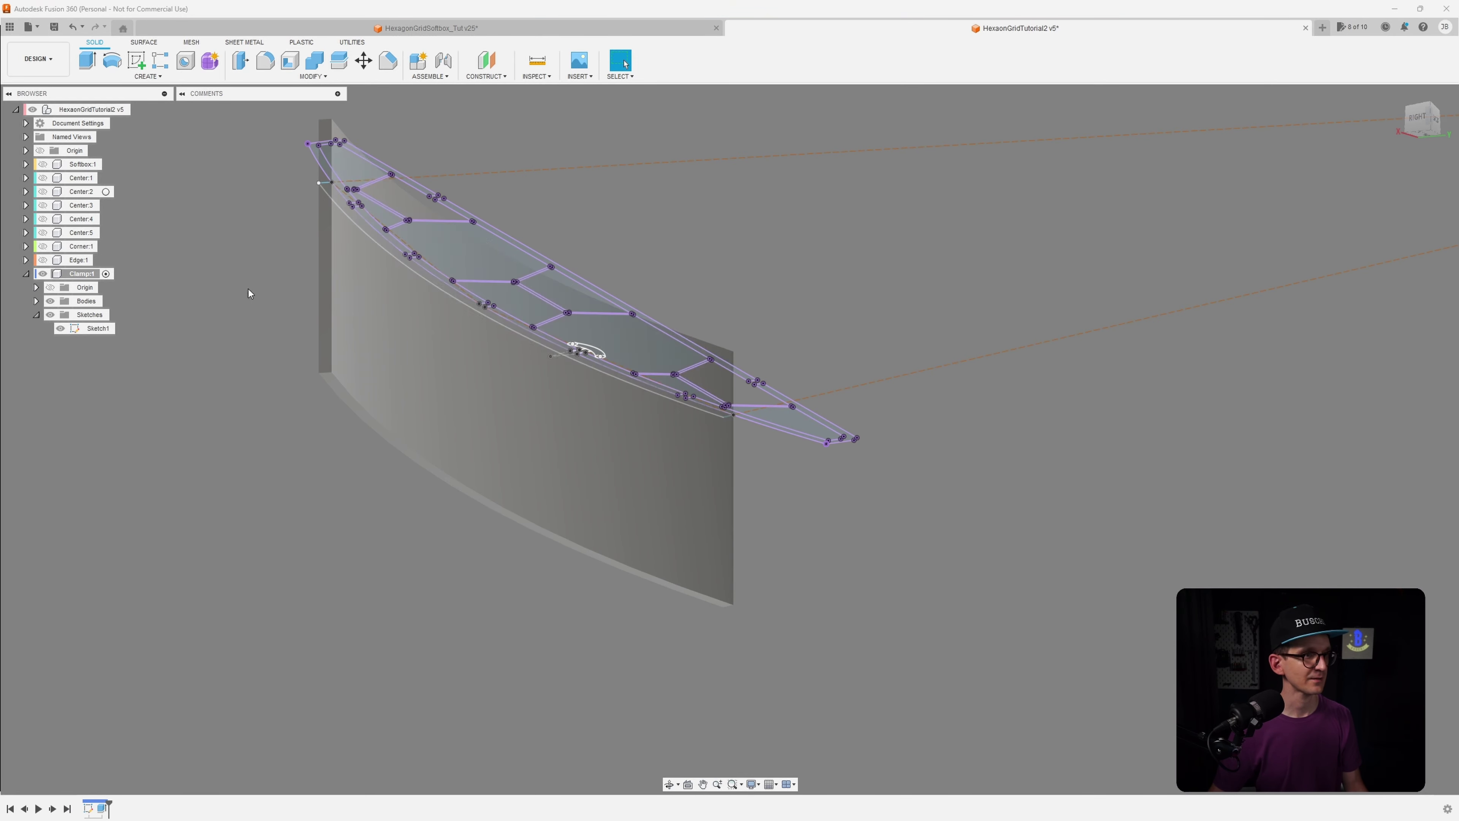
mouse_move(248, 288)
middle_mouse_down("shift")
mouse_move(426, 322)
mouse_move(450, 352)
mouse_move(437, 322)
middle_mouse_up("shift")
scroll(425, 287, "up", 5)
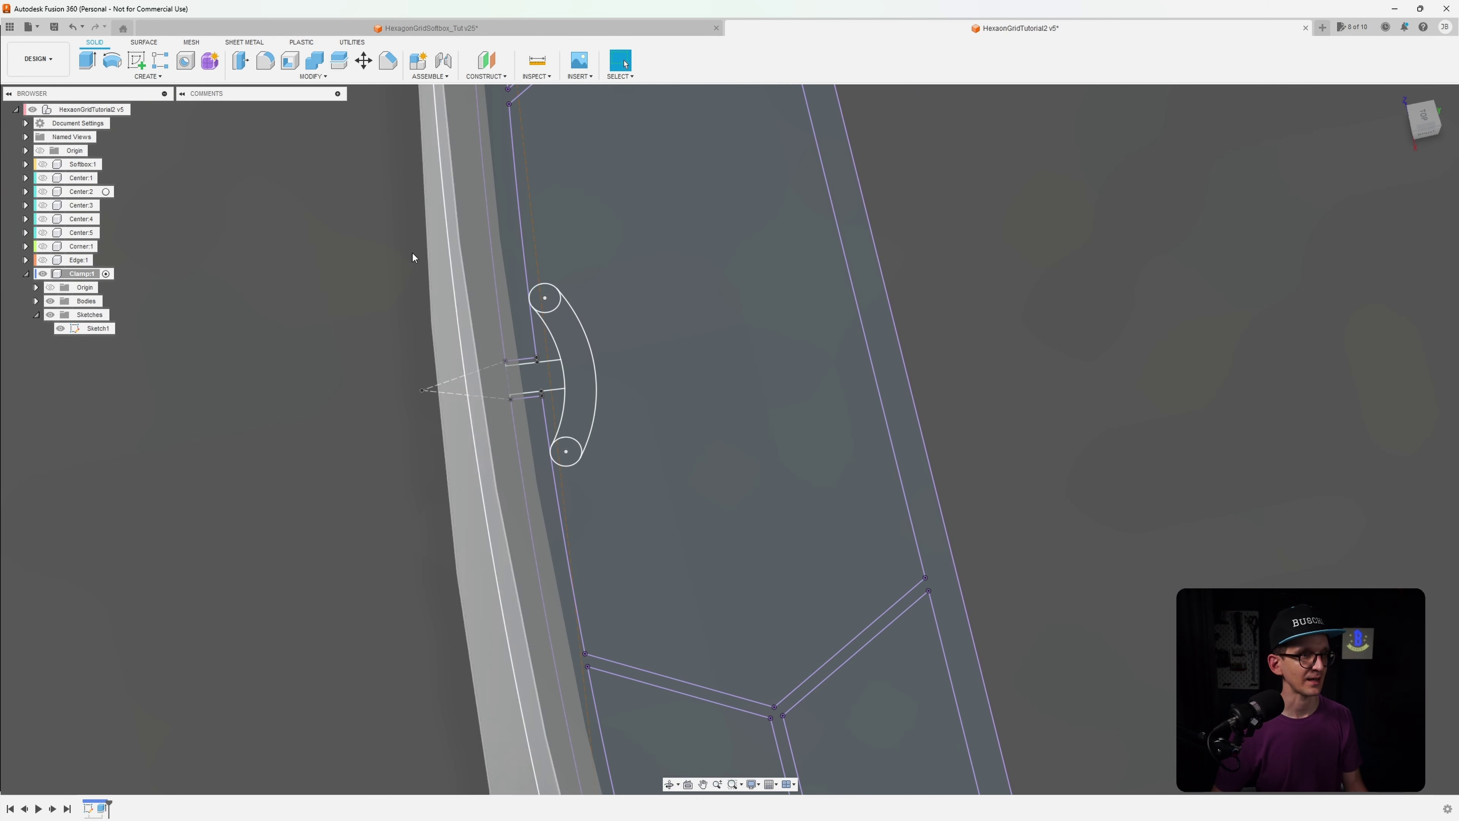
Set up an extrusion of the five stem and curved spring profiles, starting from the outer band's far edge face as the Object
left_click(88, 60)
left_click(572, 374)
left_click(545, 298)
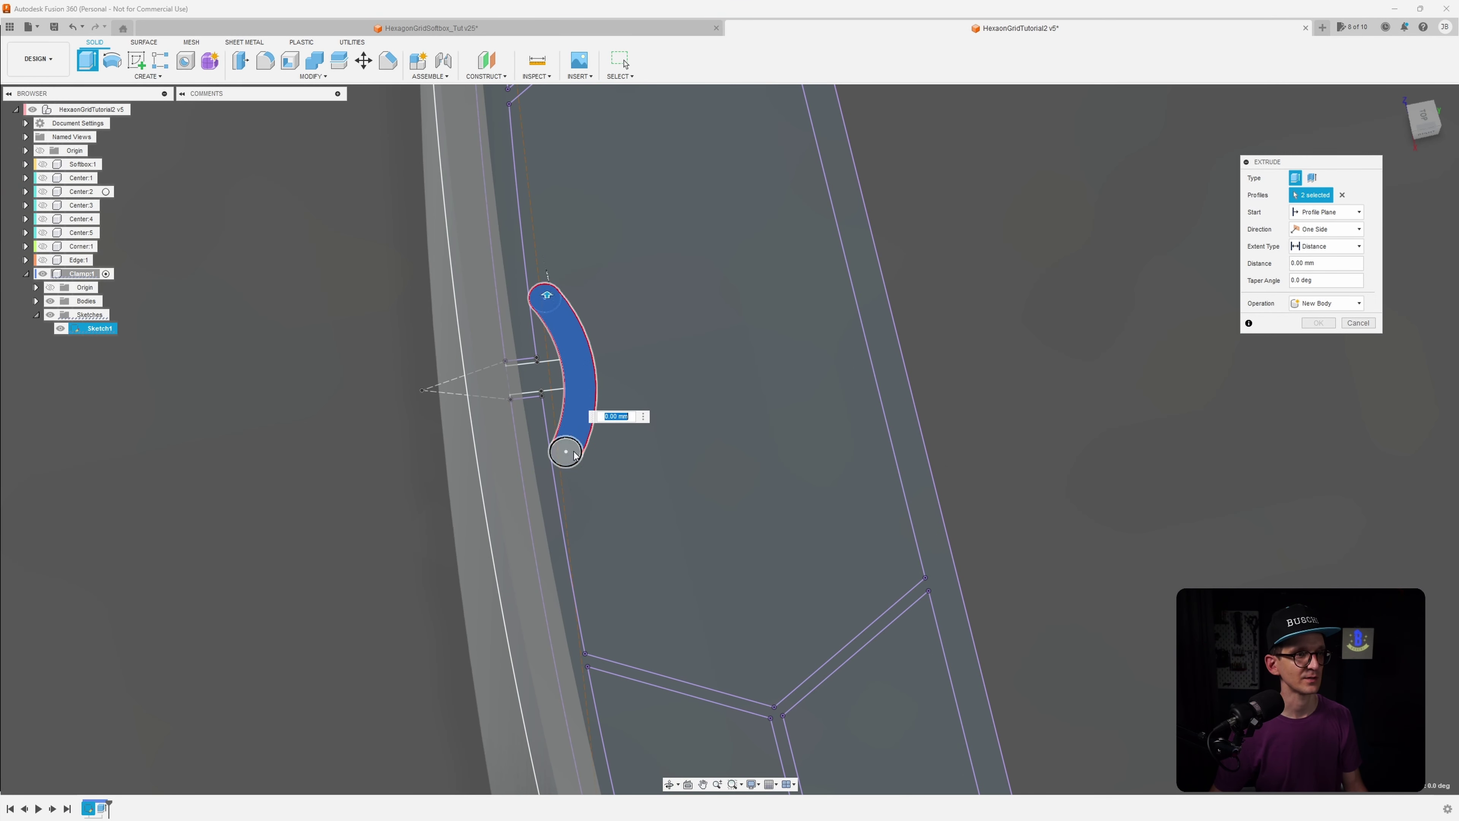
left_click(546, 375)
mouse_move(545, 375)
middle_mouse_down("shift")
mouse_move(600, 357)
mouse_move(614, 454)
mouse_move(621, 428)
middle_mouse_up("shift")
scroll(600, 356, "down", 5)
scroll(620, 426, "up", 4)
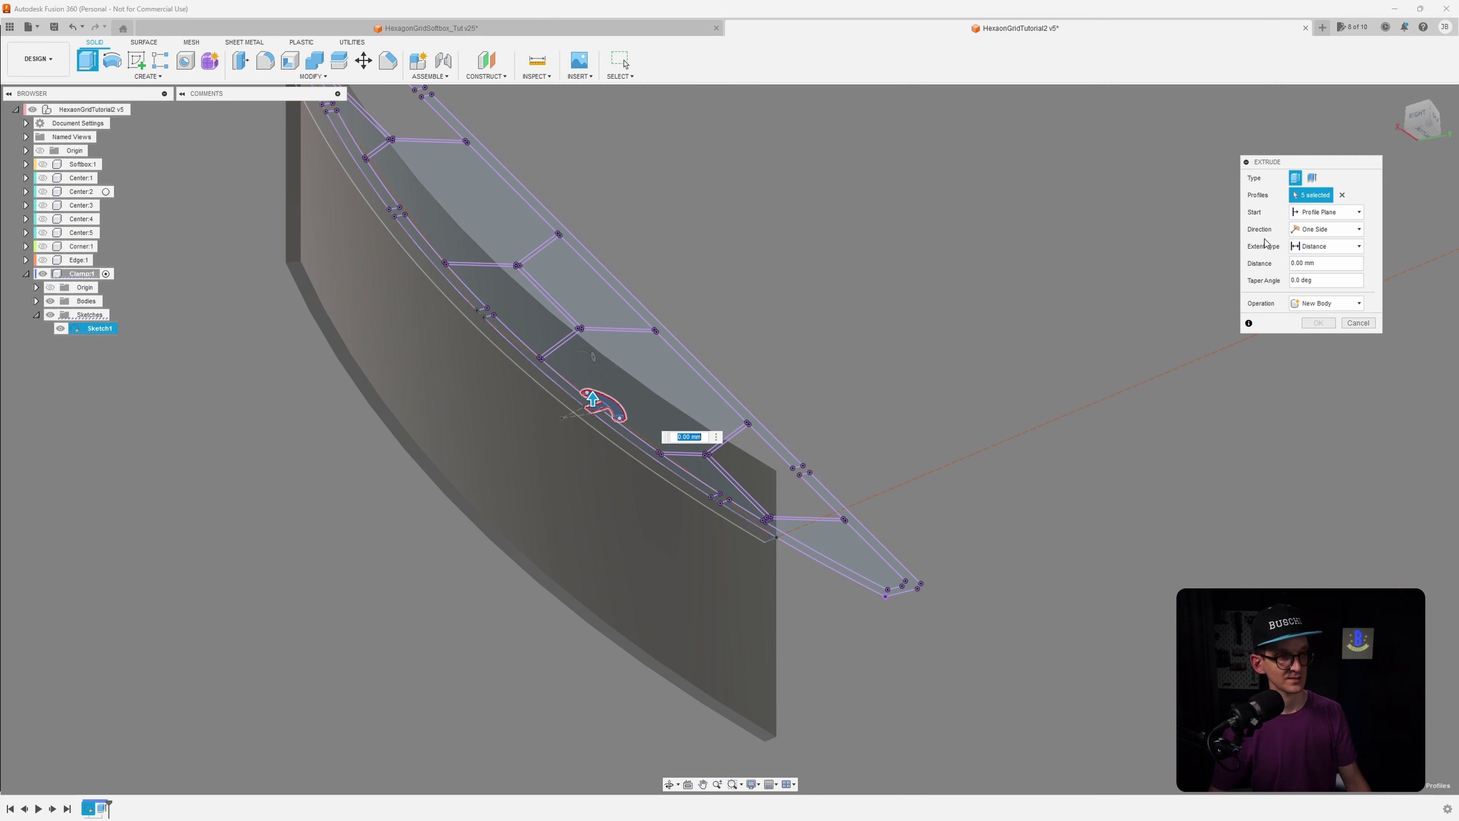
left_click(1311, 217)
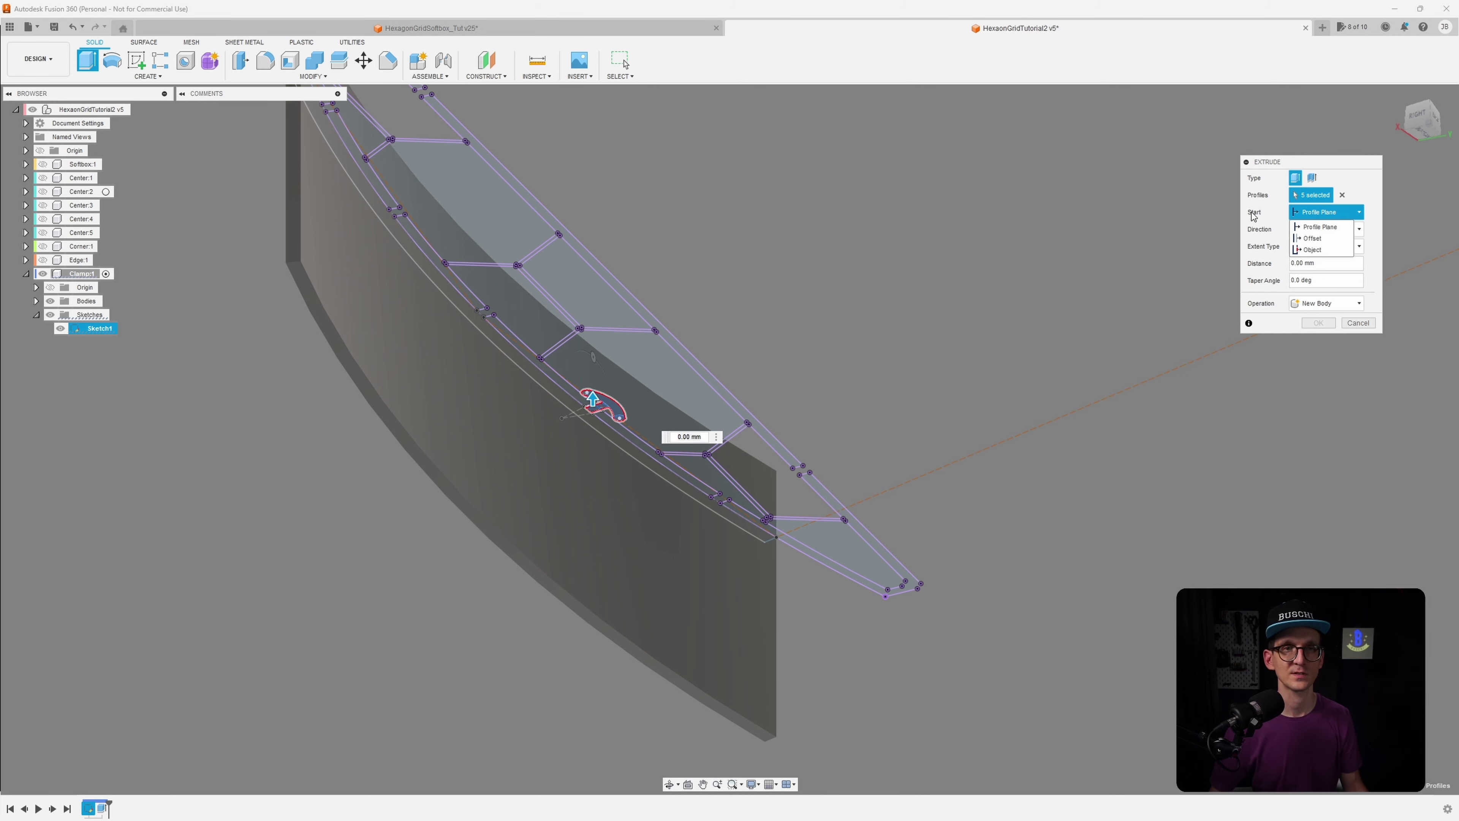
left_click(1311, 250)
scroll(440, 494, "up", 3)
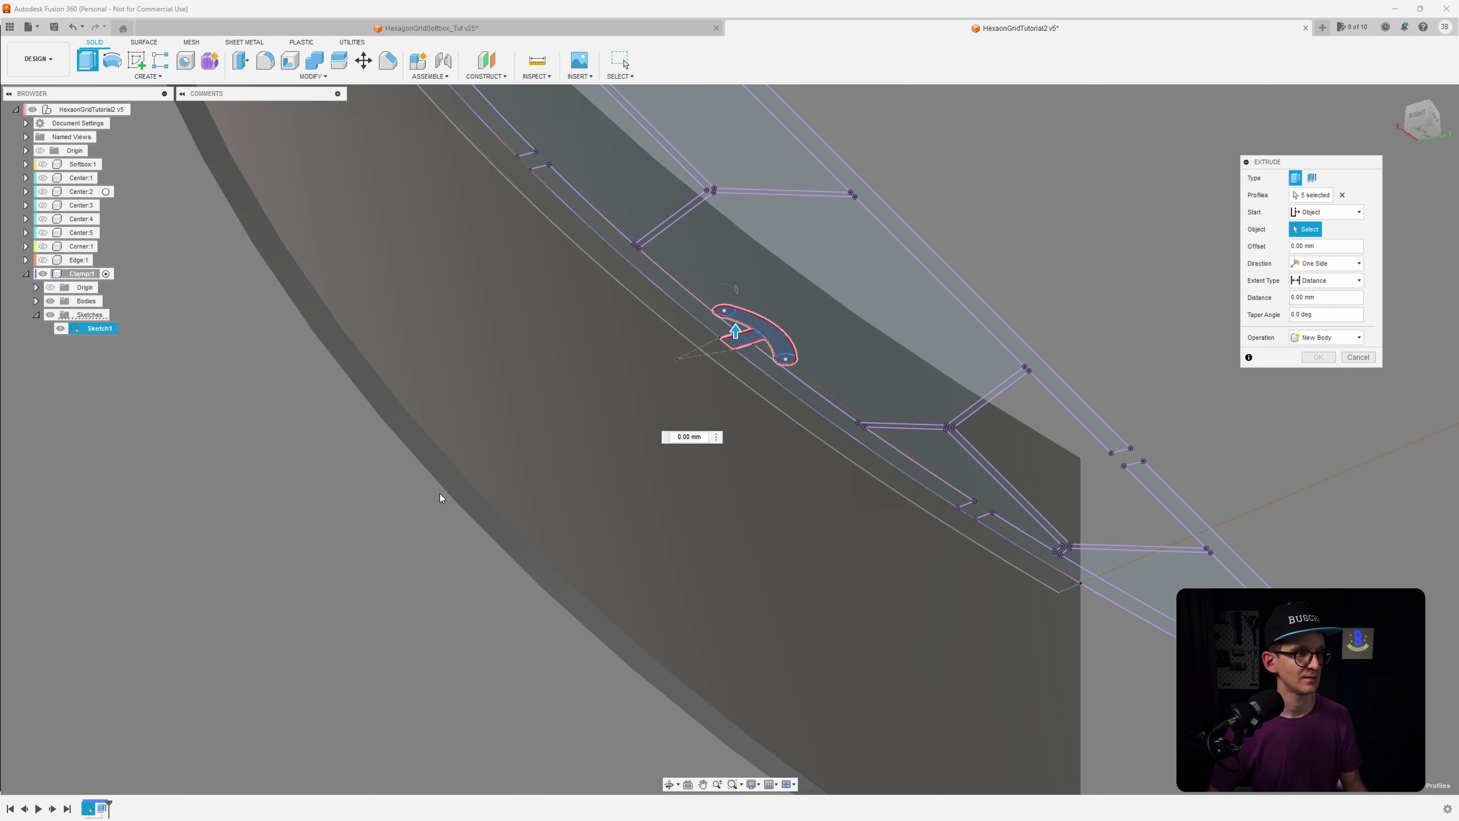
left_click(463, 499)
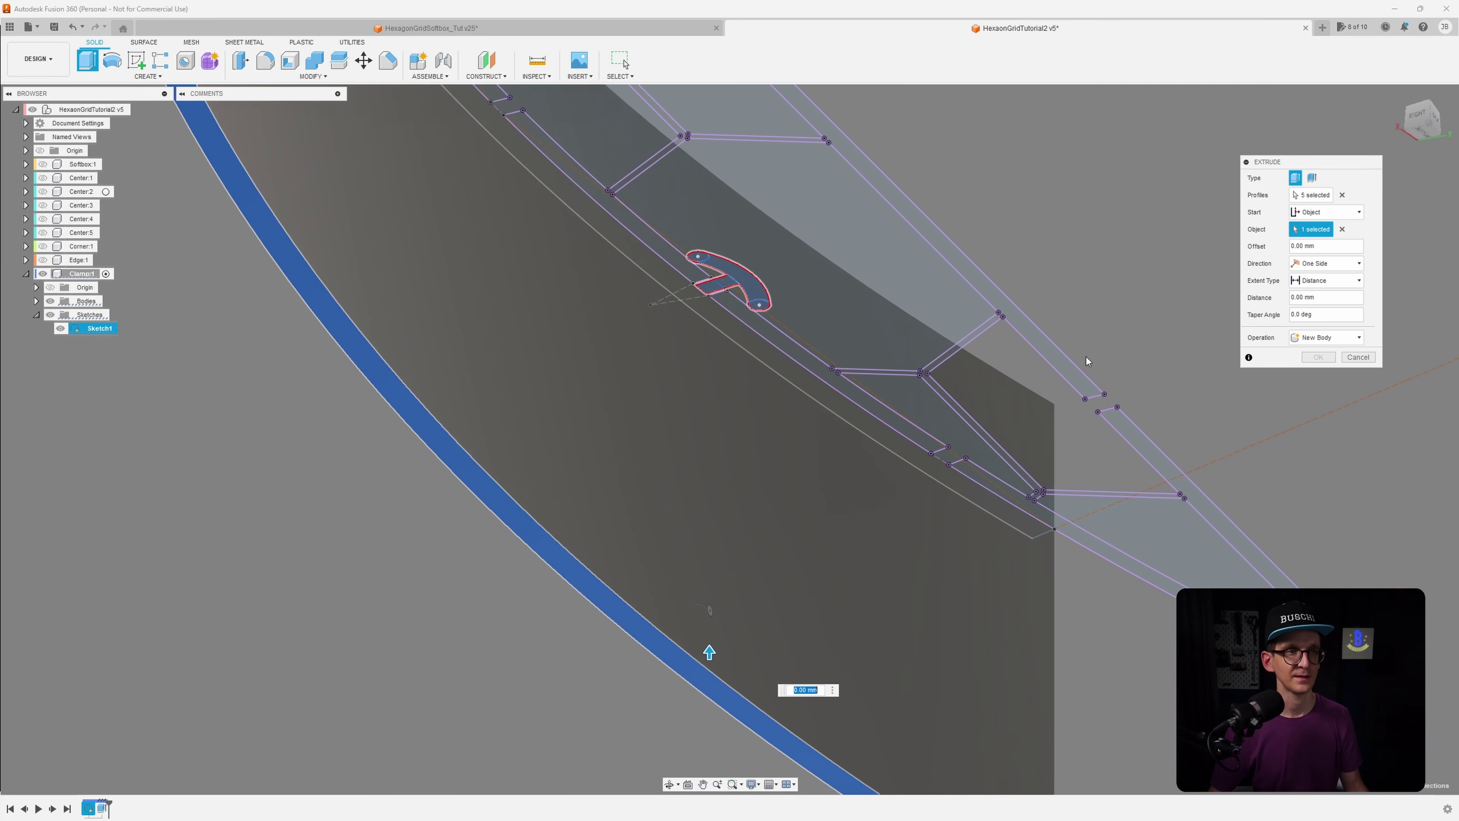
Extrude the stem and curved spring profiles 8 mm as a New Body
left_click_drag(710, 649, 709, 555)
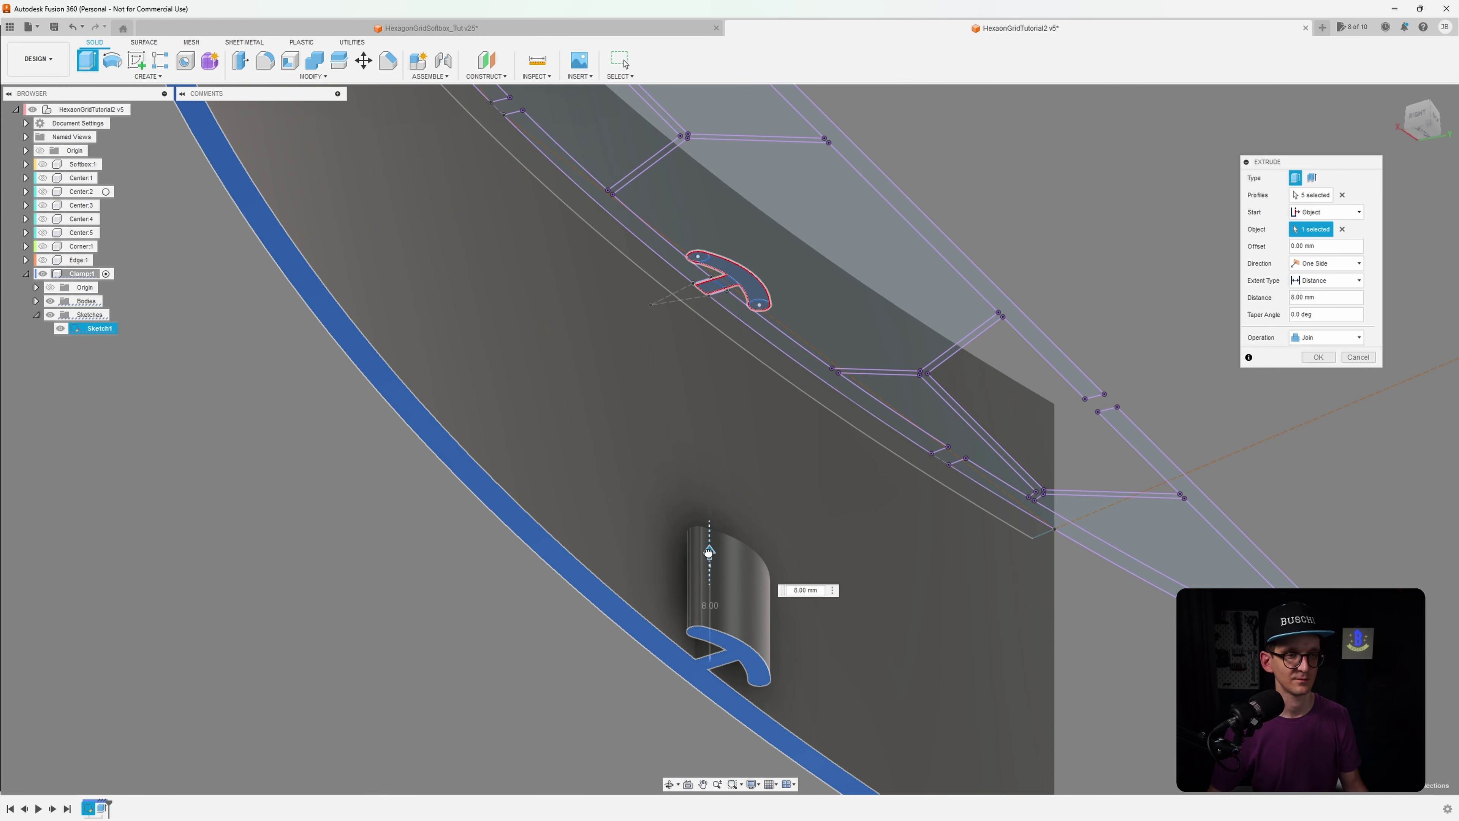
left_click(1323, 339)
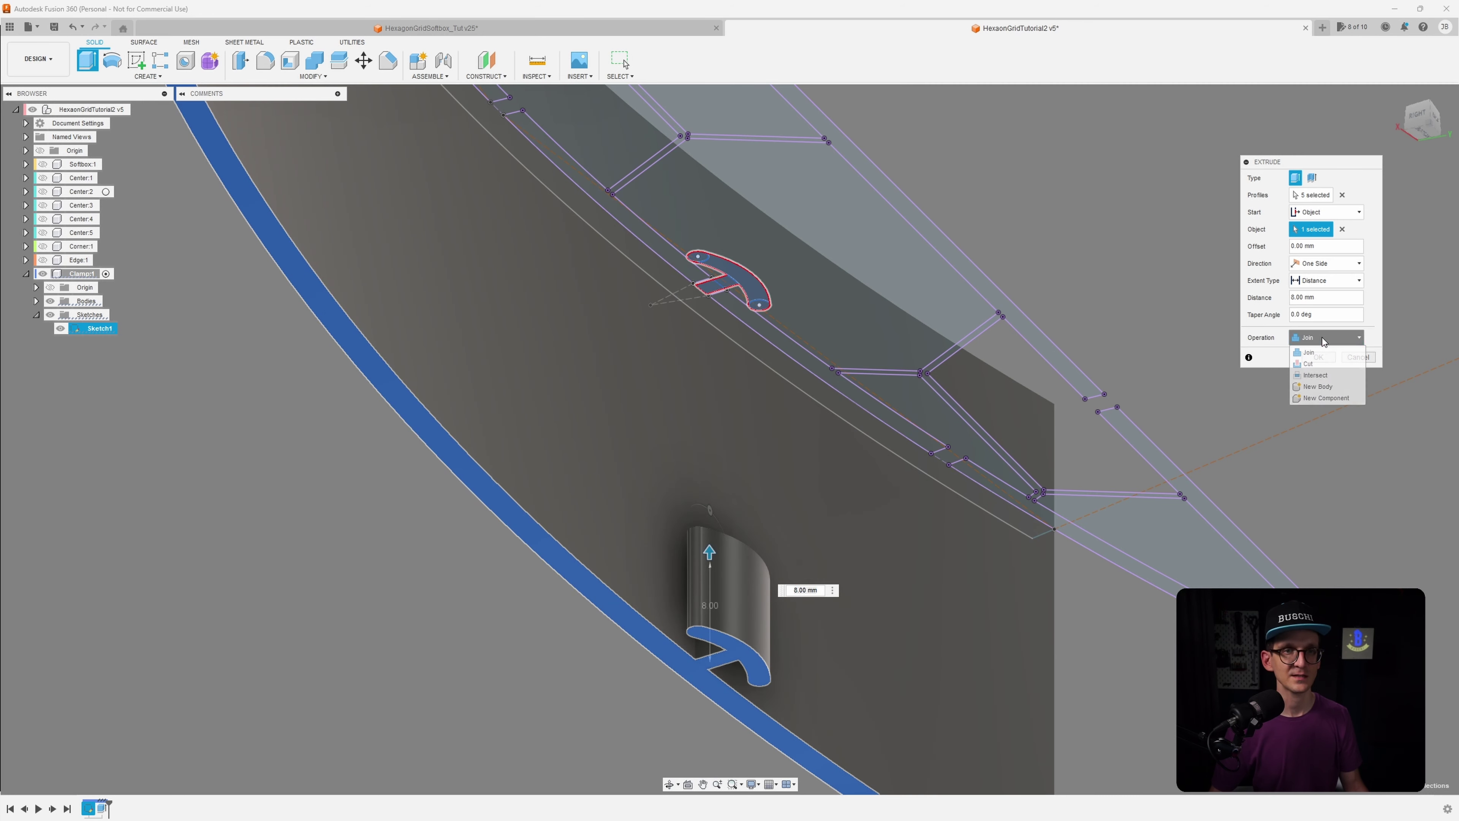
left_click(1324, 387)
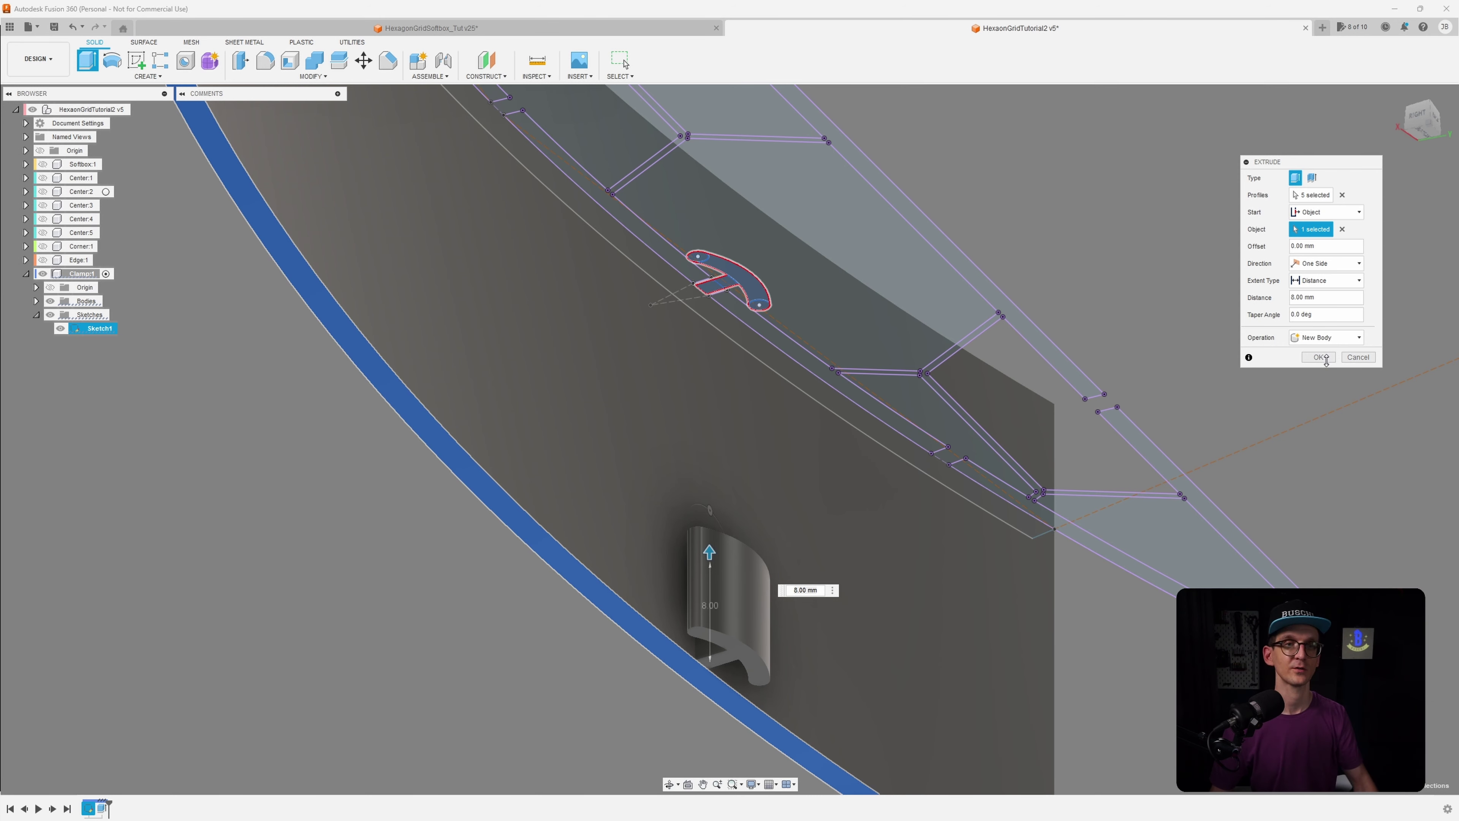
left_click(1320, 356)
scroll(1327, 356, "down", 5)
mouse_move(1327, 357)
middle_mouse_down("shift")
mouse_move(1100, 514)
mouse_move(977, 437)
middle_mouse_up("shift")
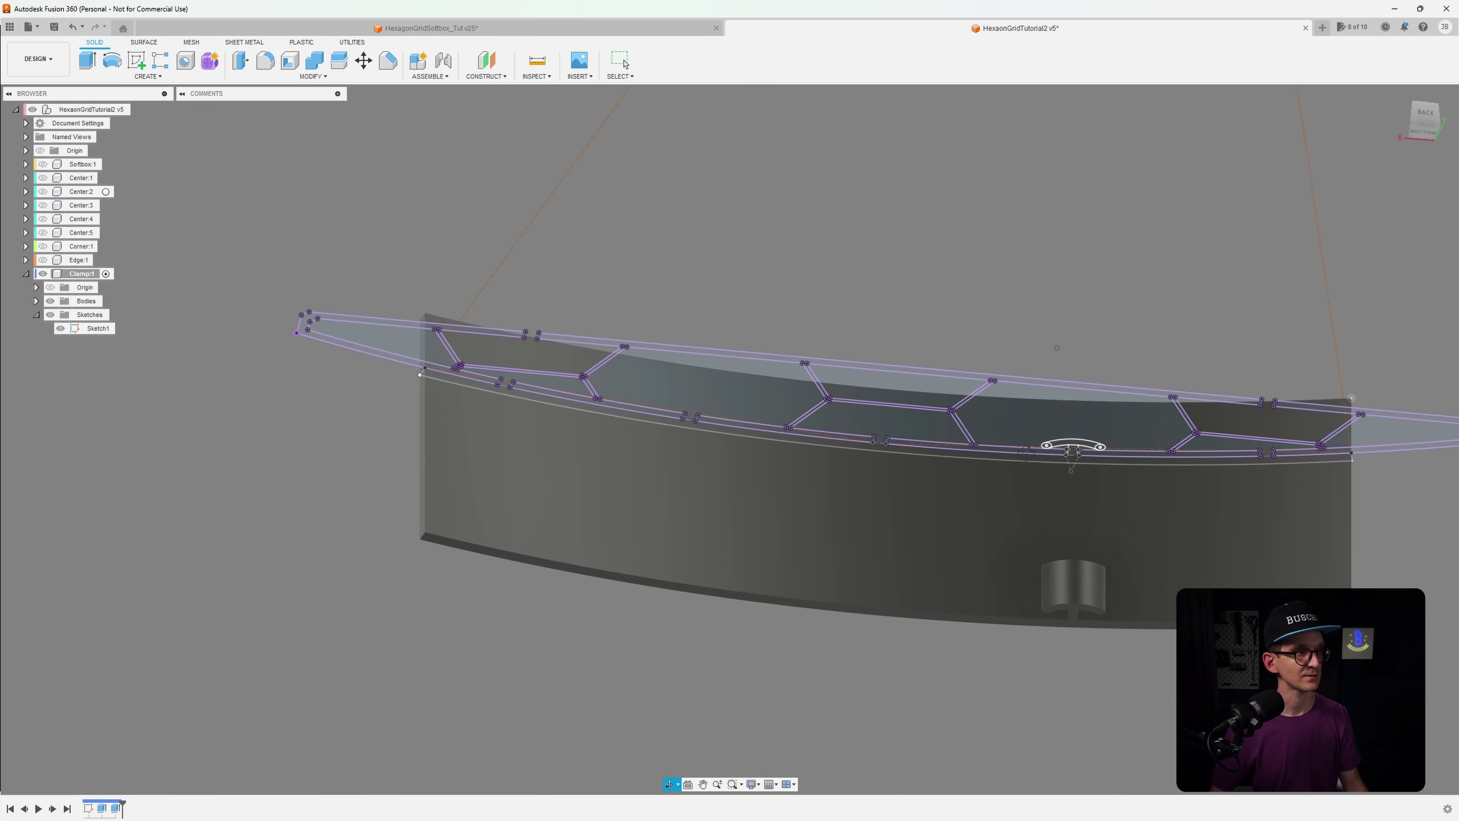
List the Clamp's bodies, select only the stem-and-spring body and view the model from the top
left_click(36, 301)
left_click(95, 315)
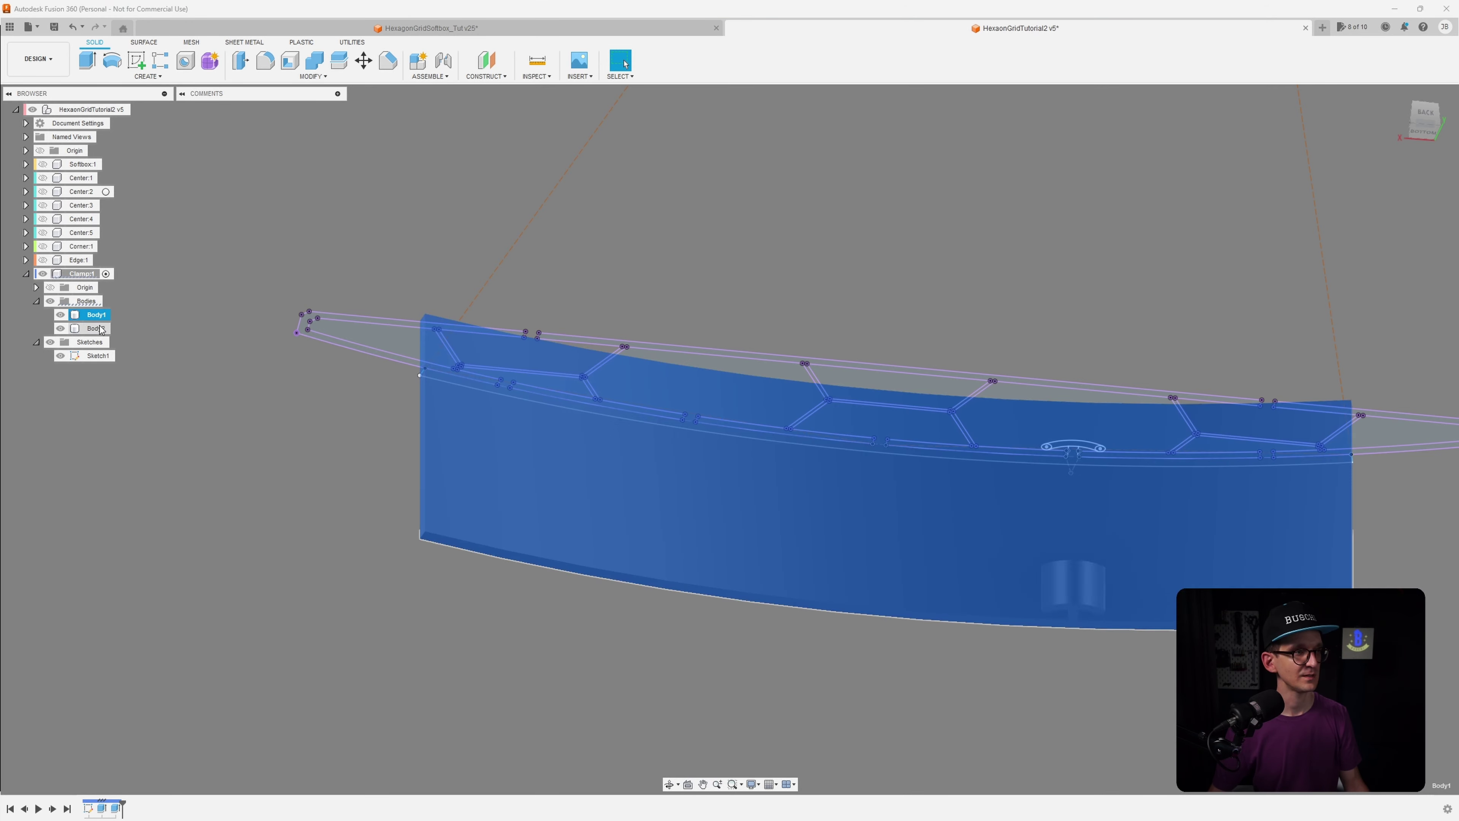
left_click(94, 329, "shift")
middle_click_drag(619, 450, 603, 403, "shift")
left_click(431, 475, "shift")
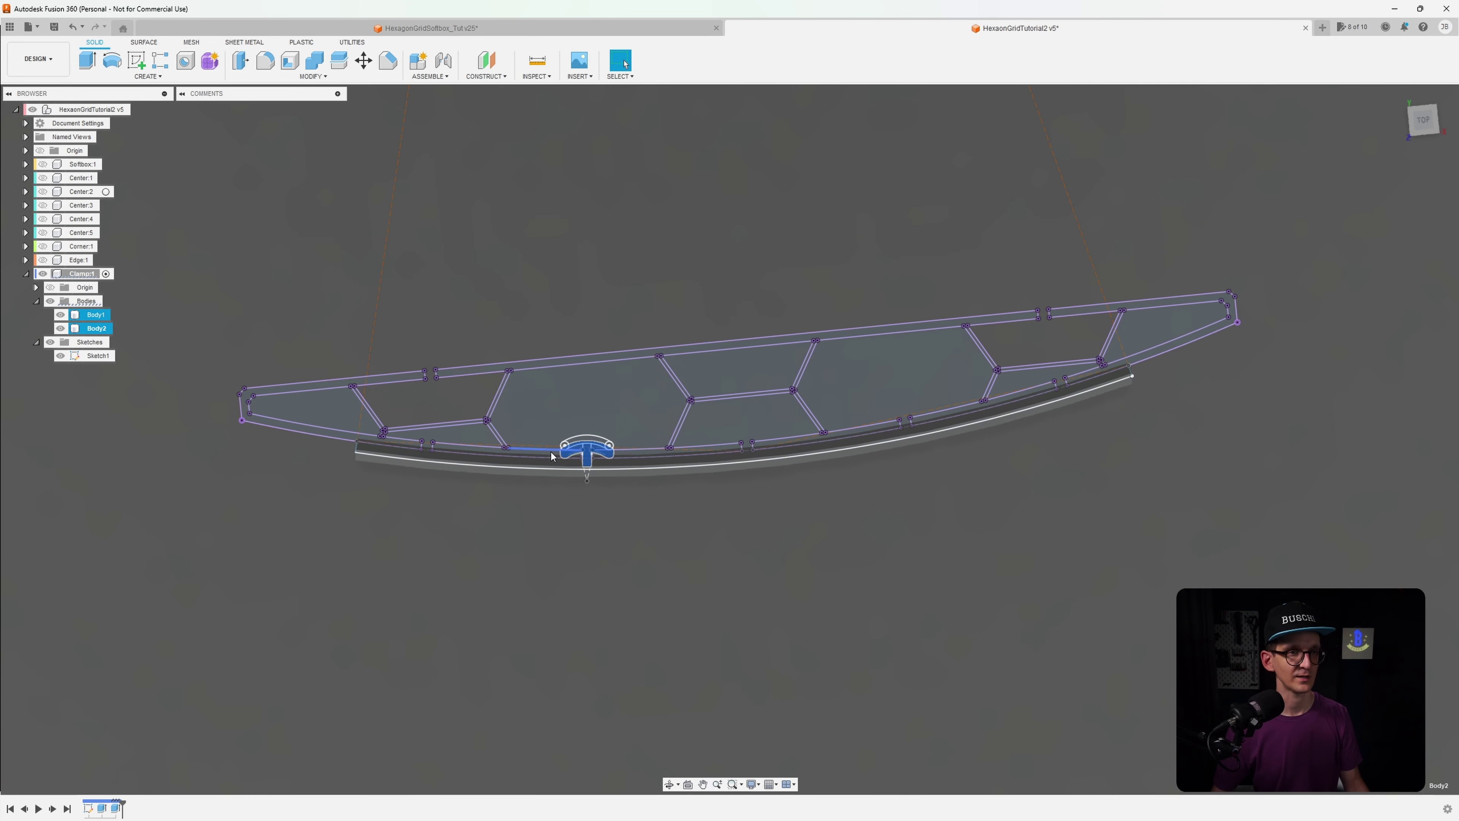
left_click(1430, 124)
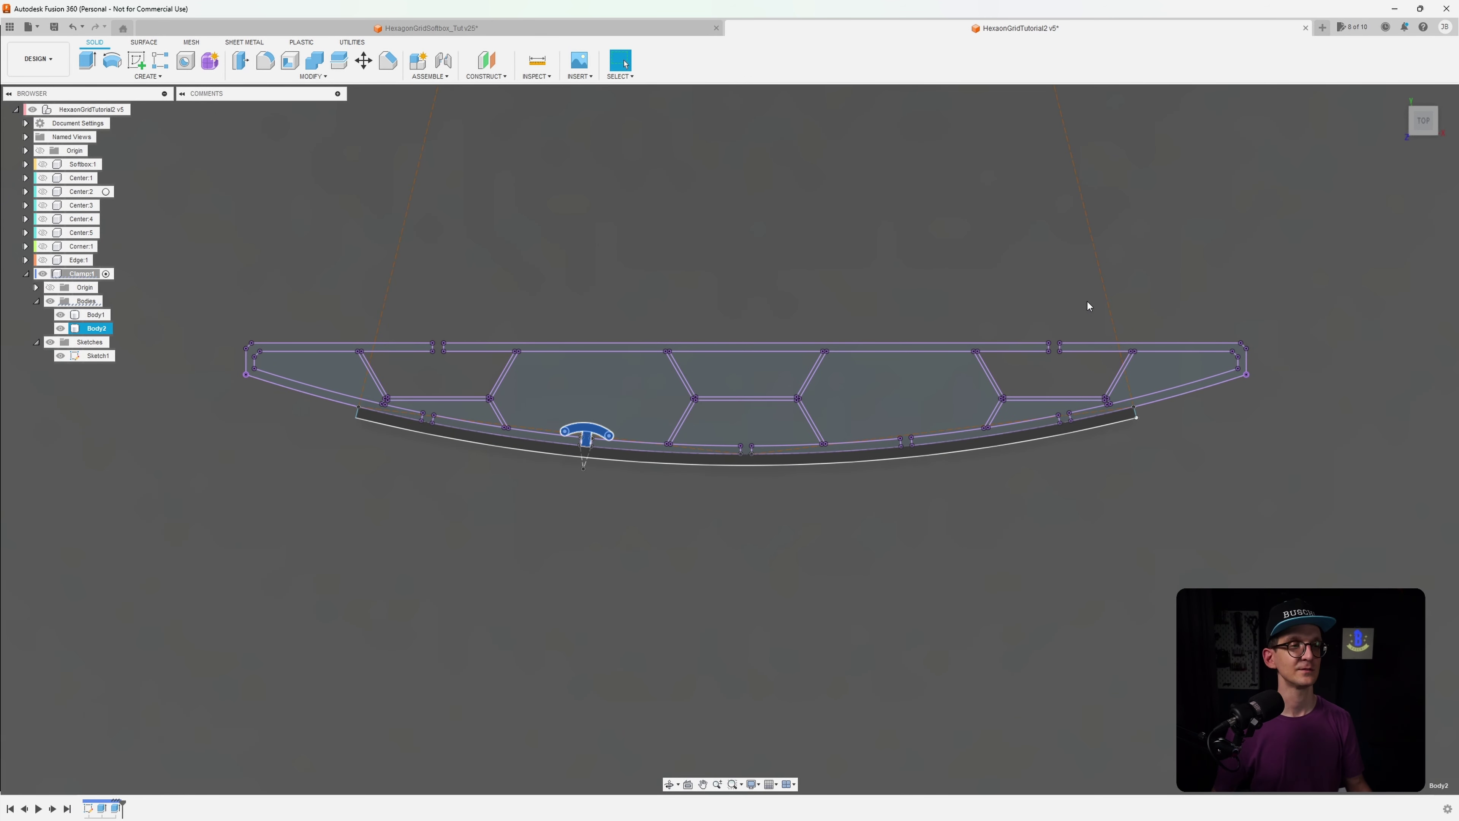
left_click(844, 456, "shift")
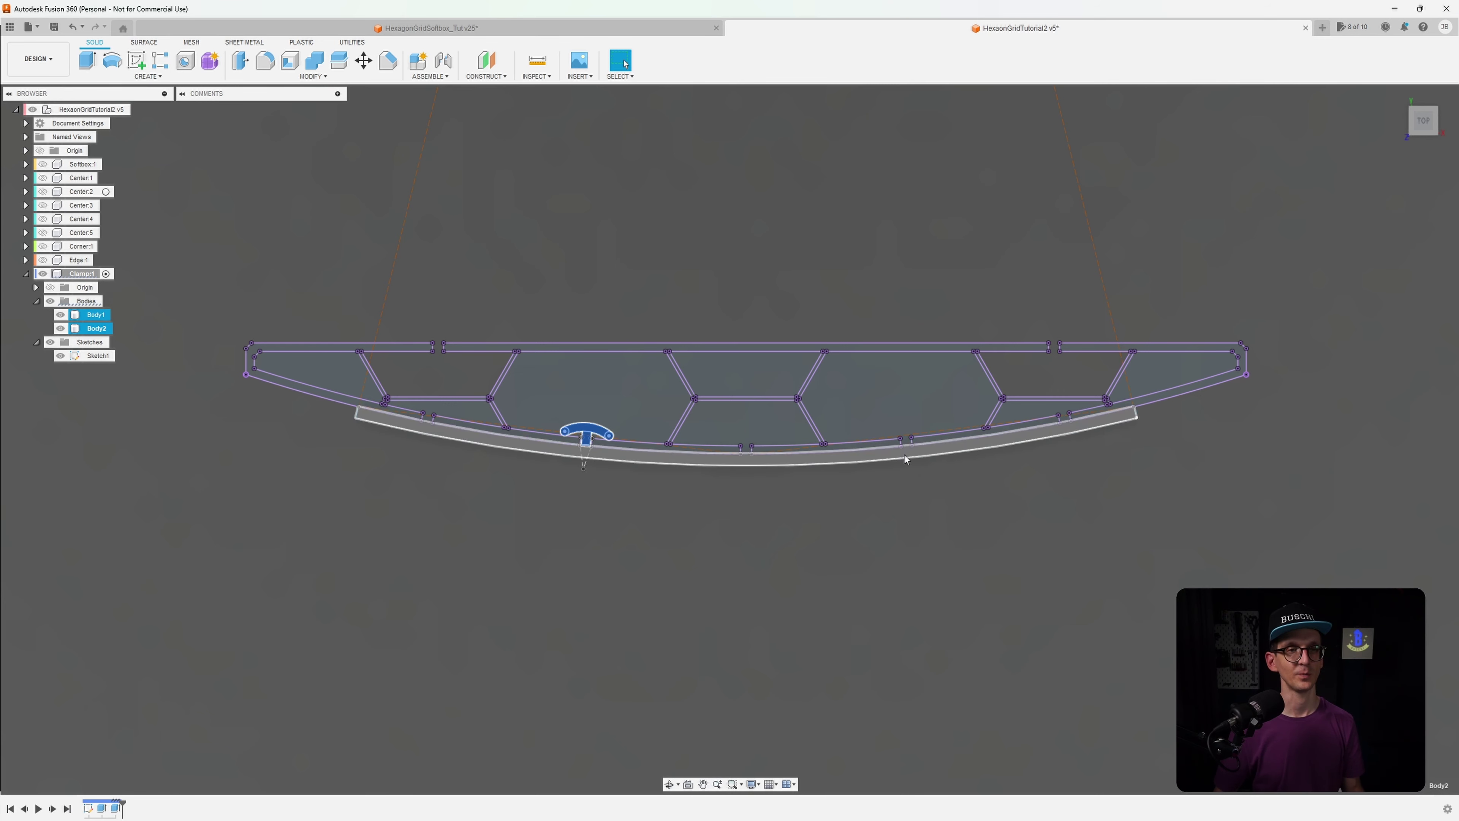
scroll(741, 460, "down", 2)
scroll(741, 459, "up", 4)
left_click(741, 460, "shift")
scroll(727, 428, "up", 1)
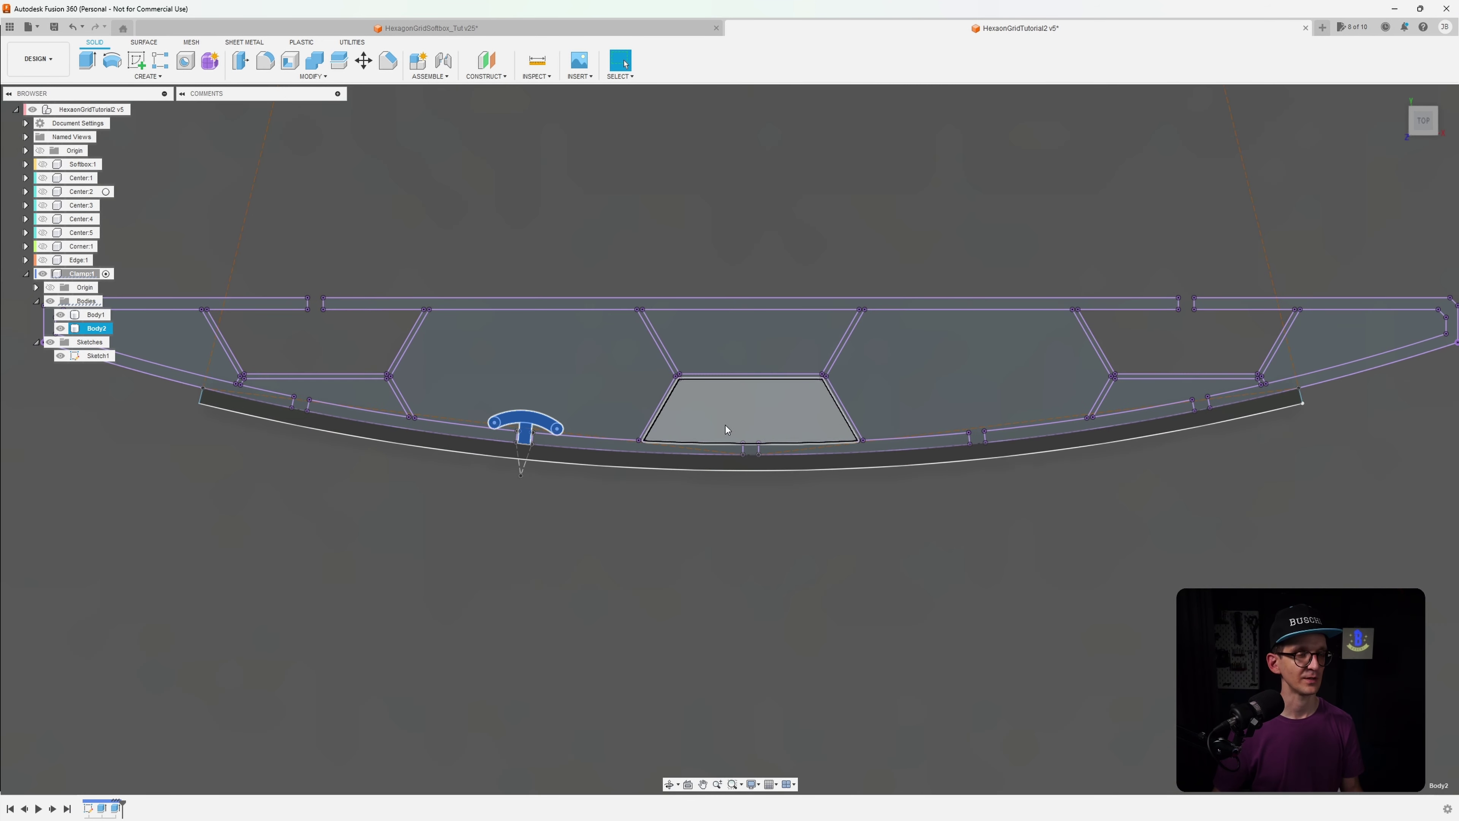
scroll(729, 422, "down", 1)
middle_click_drag(731, 390, 741, 441)
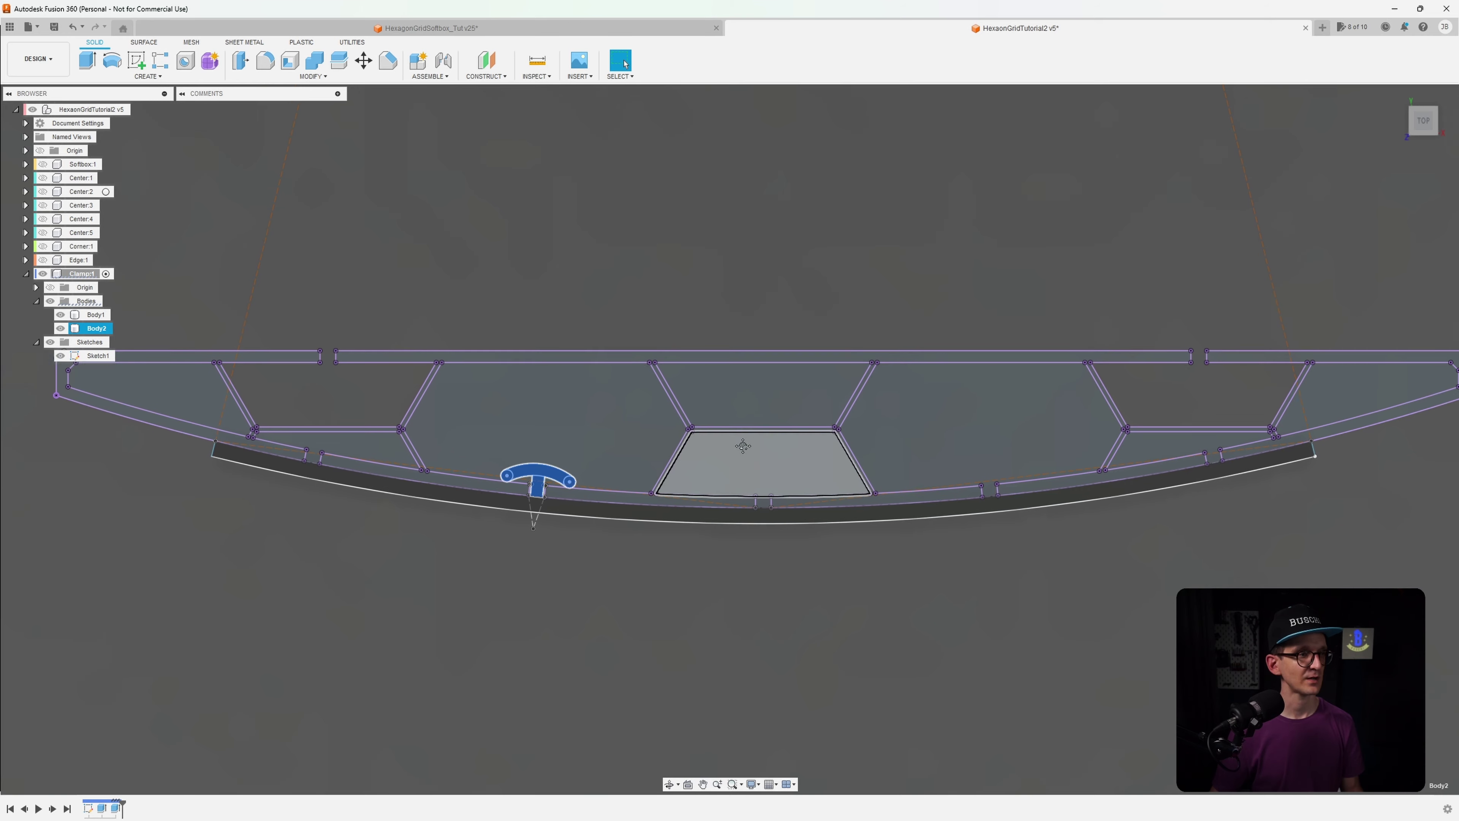
scroll(761, 477, "up", 1)
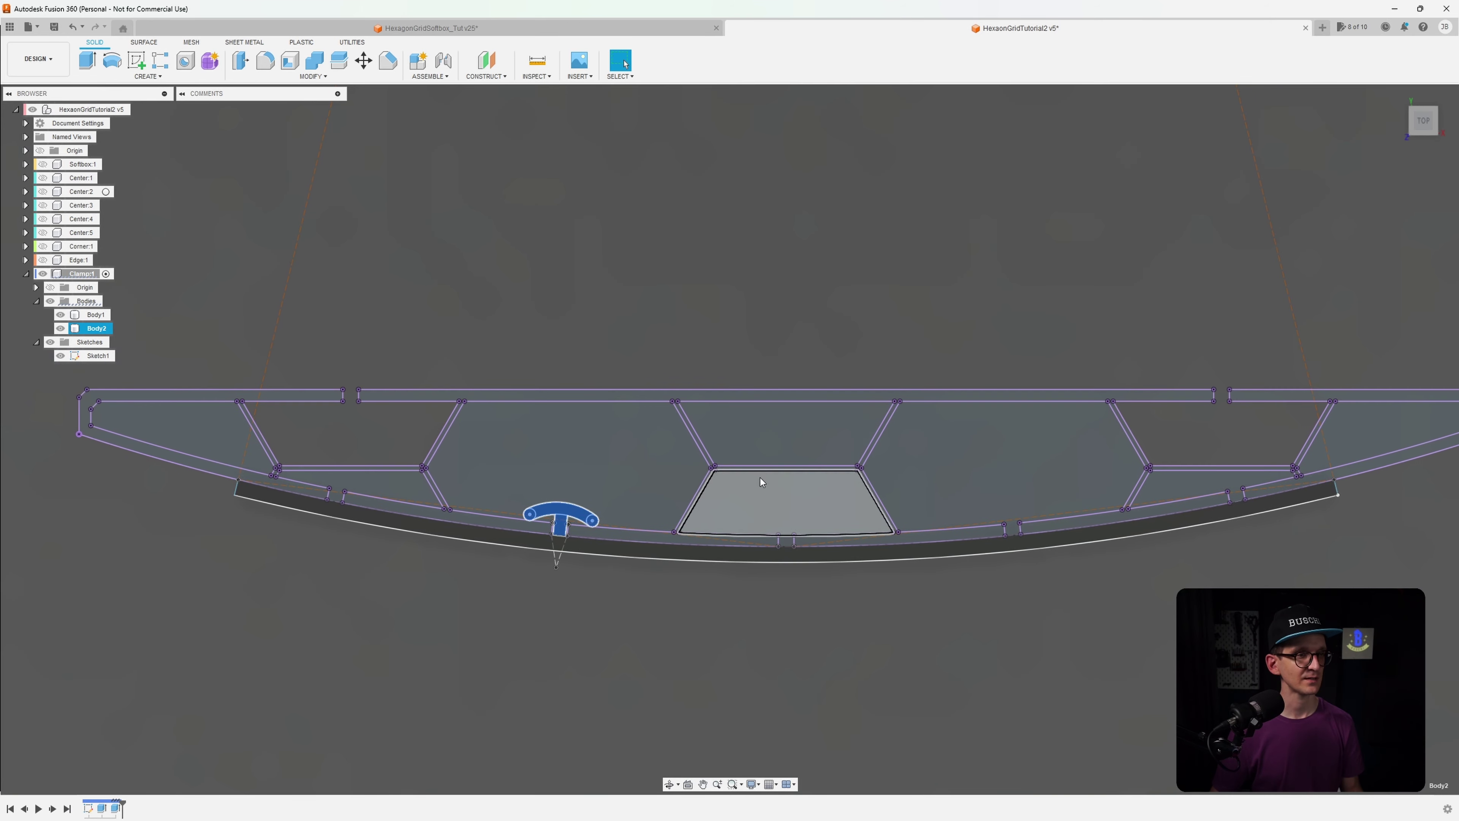
Set up a Circular Pattern of the stem-and-spring body around the vertical origin axis with Full distribution and a quantity of 63
left_click(135, 77)
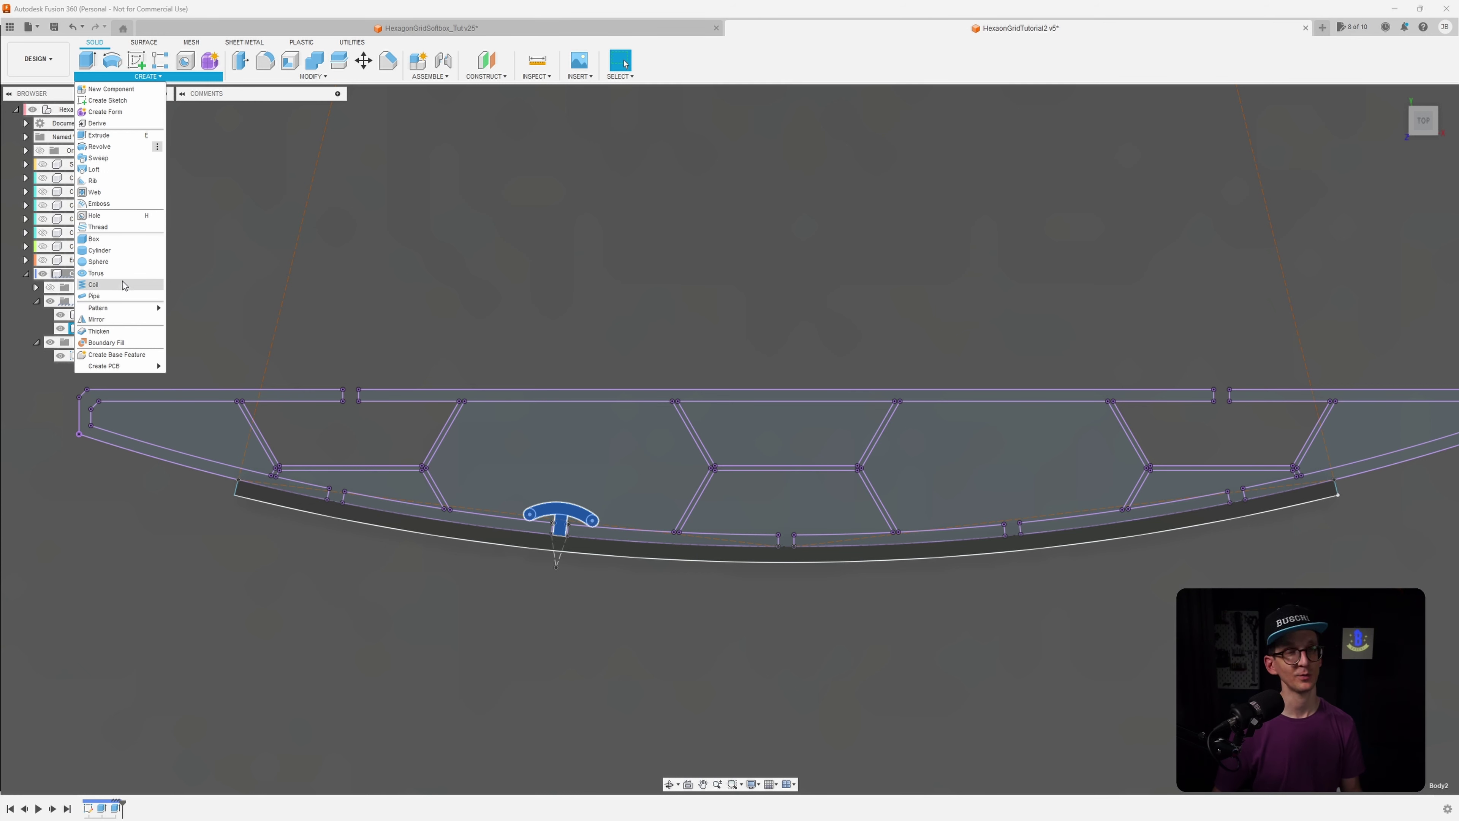
mouse_move(114, 309)
left_click(182, 320)
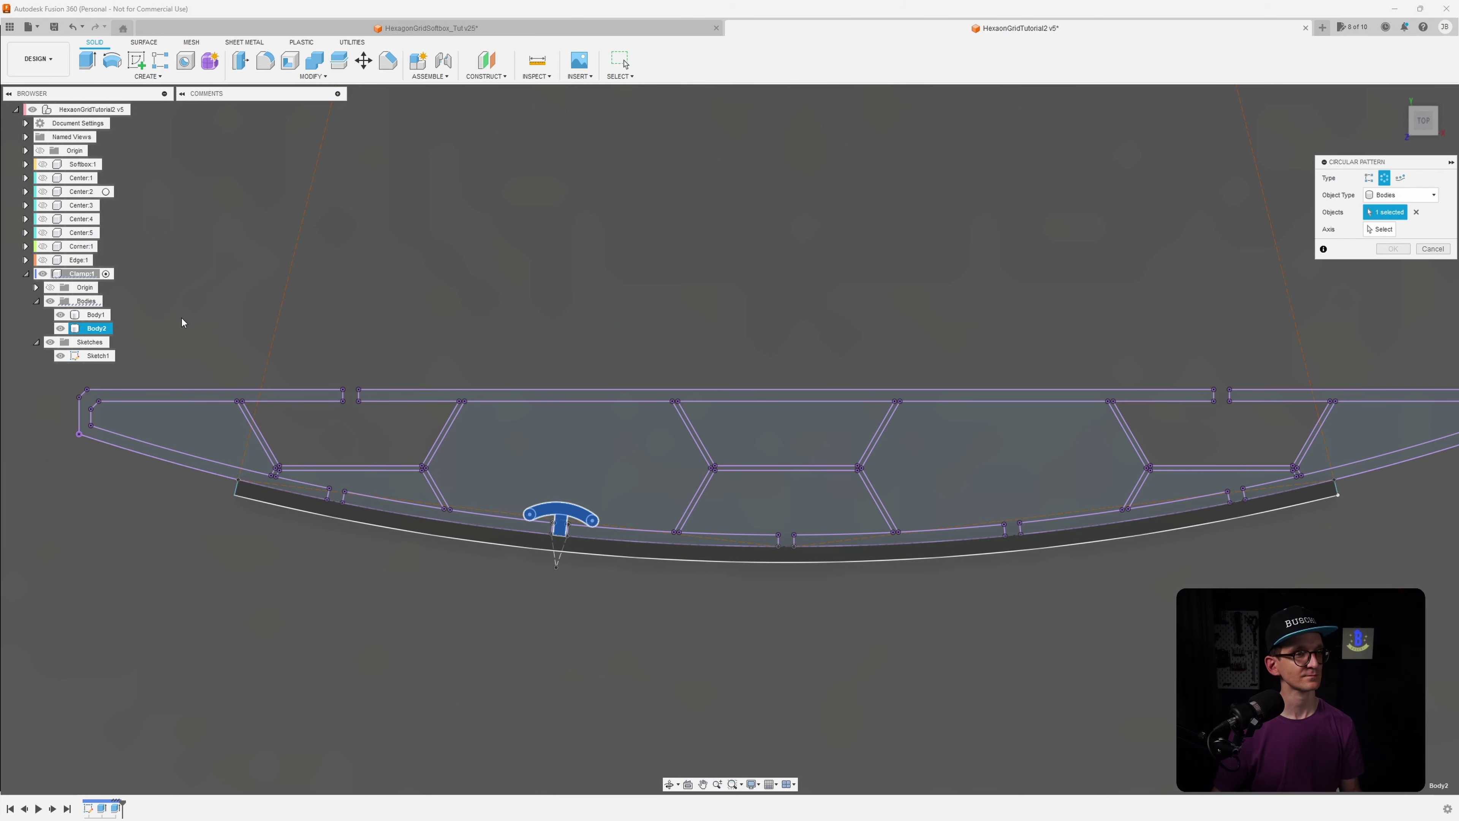
left_click(1428, 194)
left_click(1424, 198)
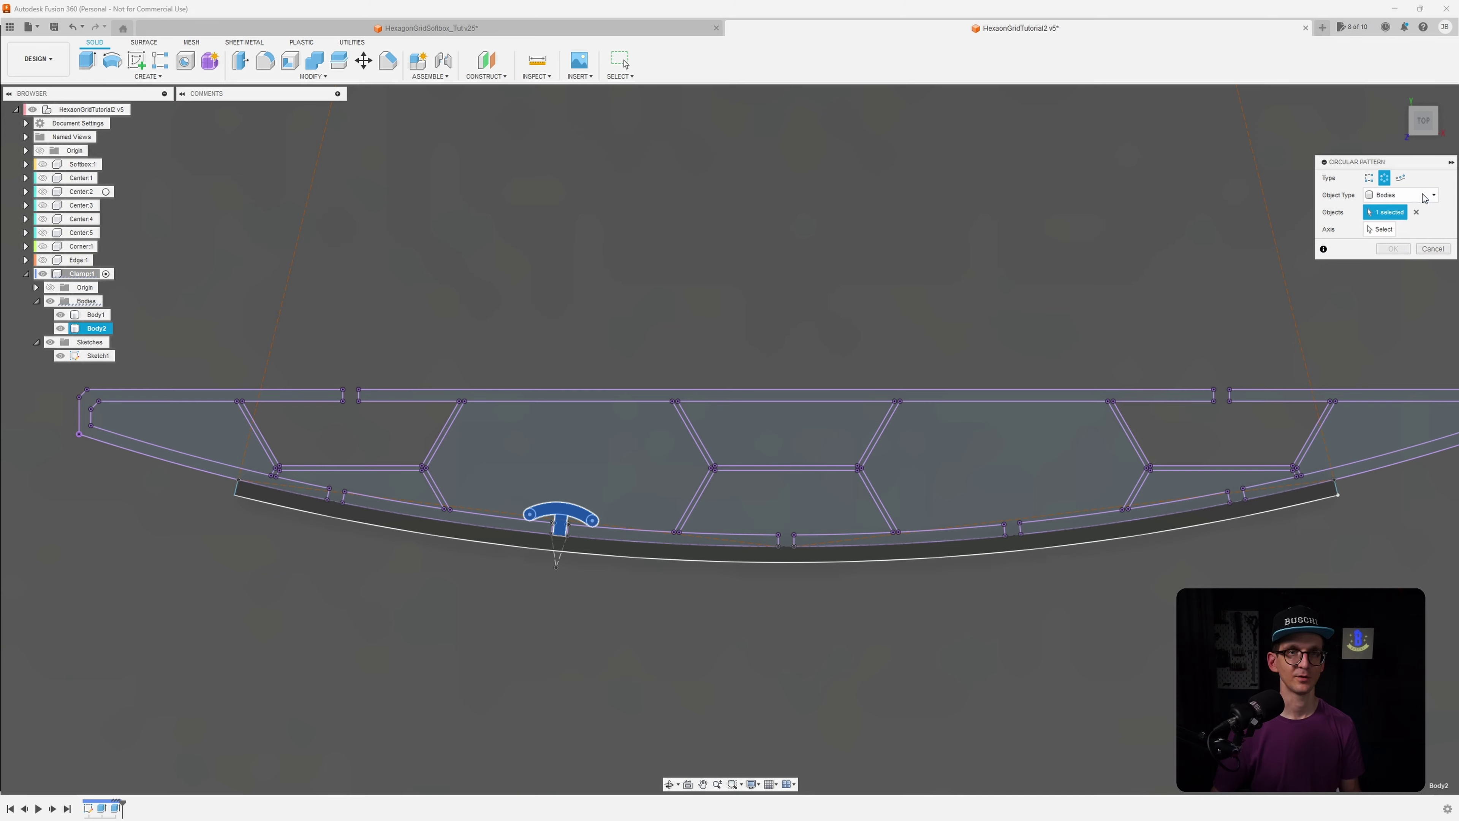
middle_click_drag(514, 593, 351, 499, "shift")
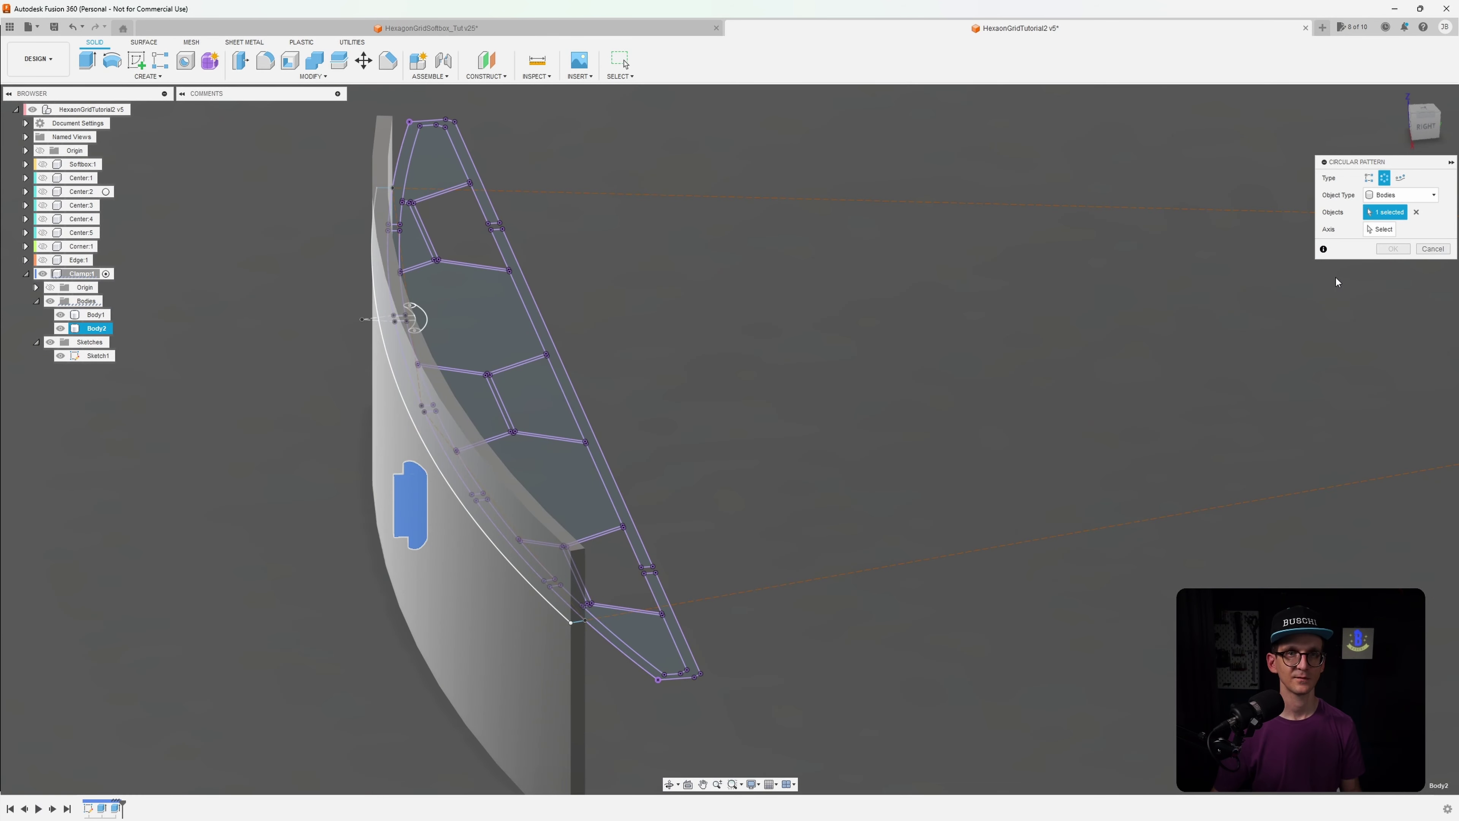
left_click(1381, 229)
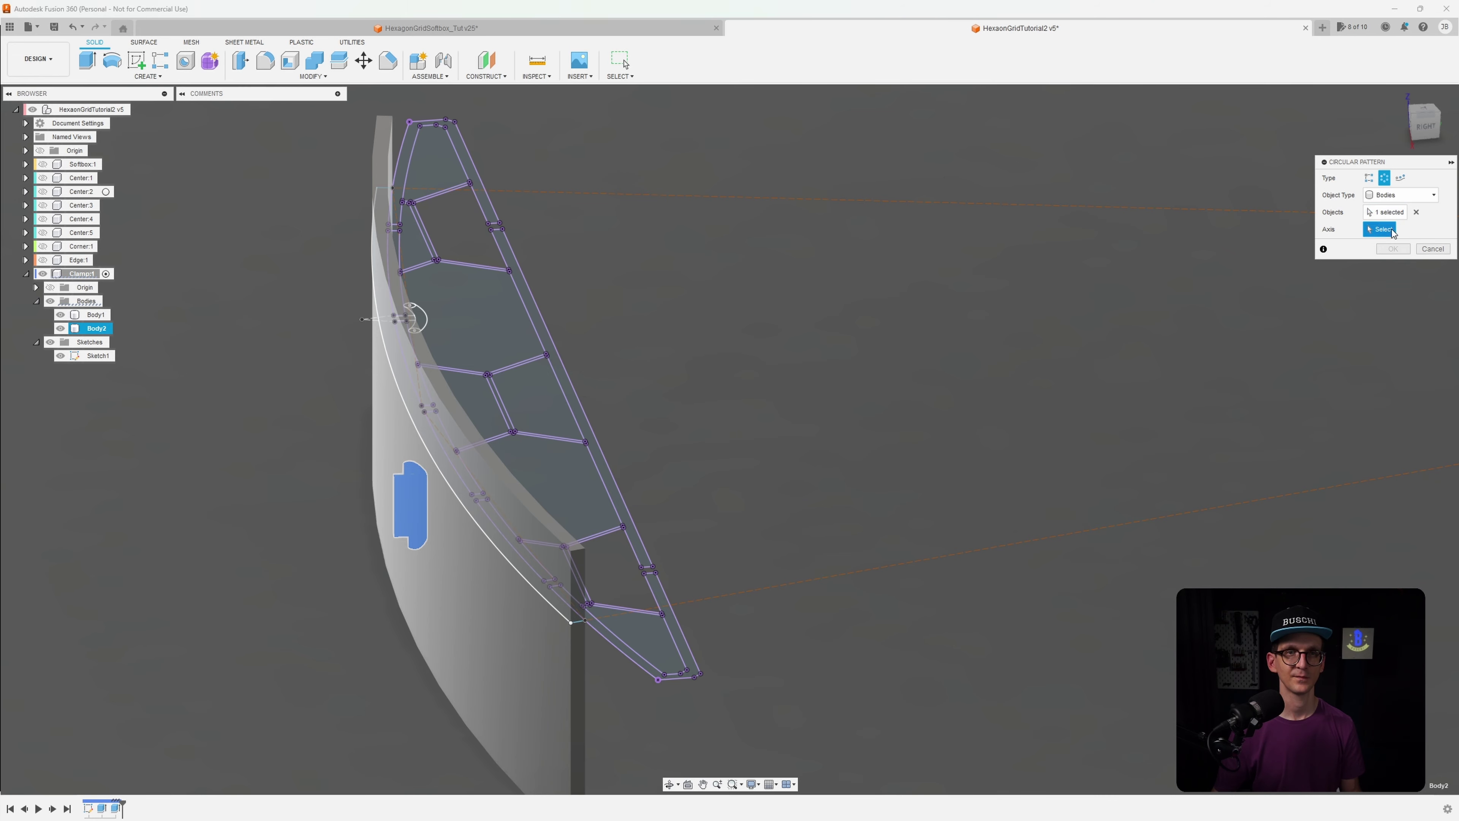
scroll(1156, 506, "down", 4)
middle_click_drag(1157, 505, 764, 441)
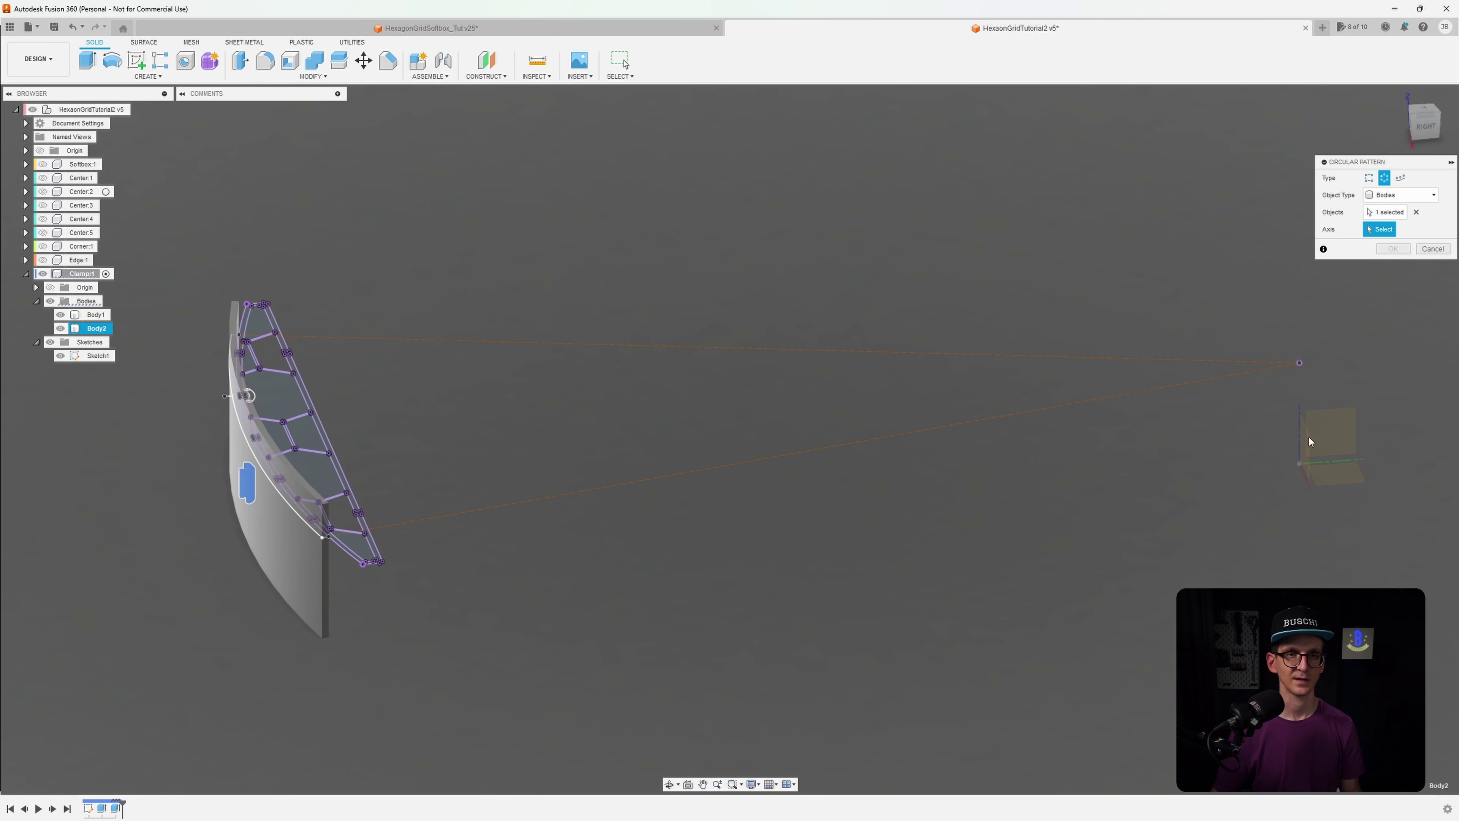
left_click(1301, 428)
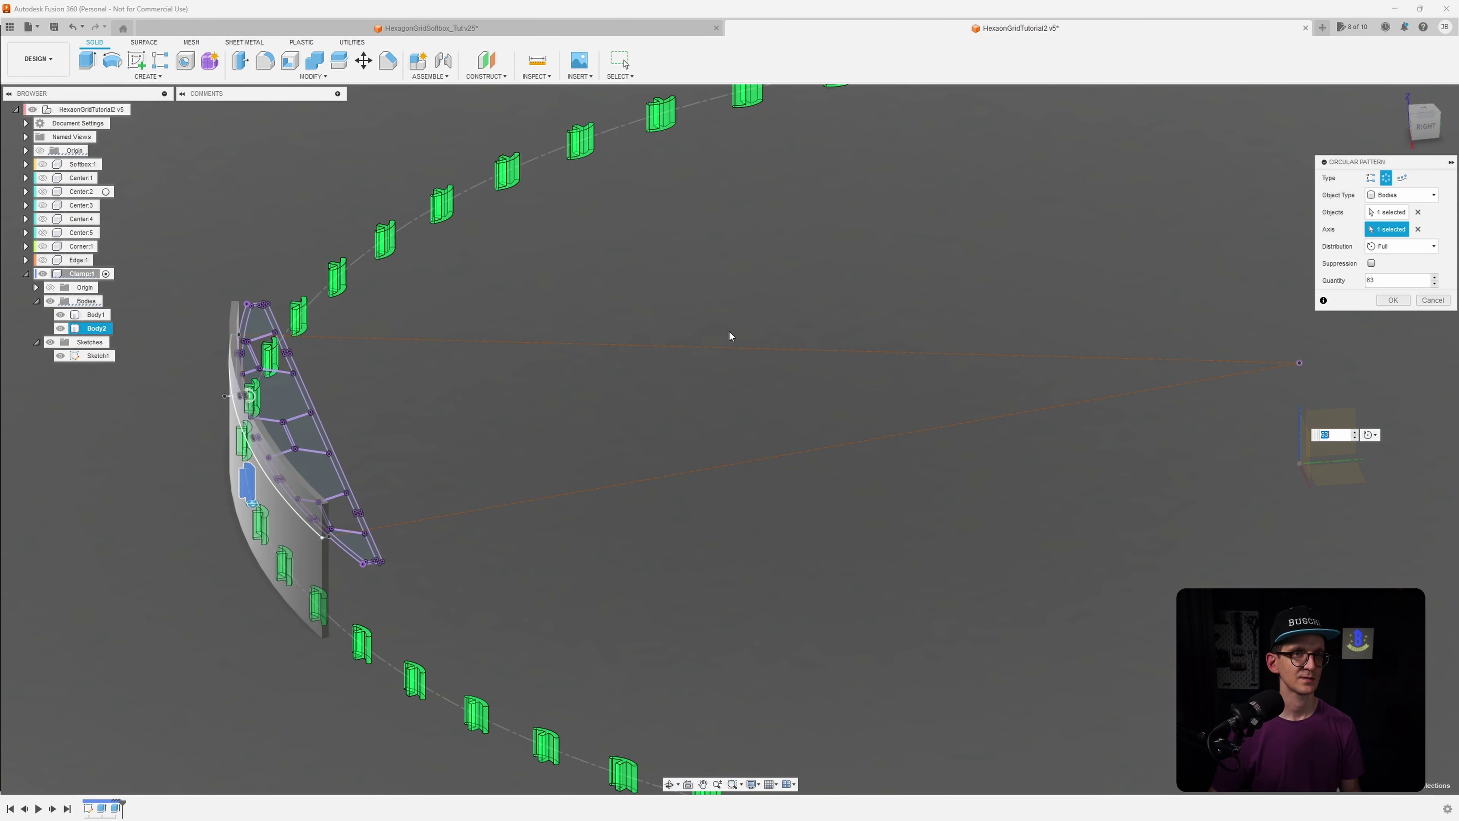
View the whole pattern circle and enable Suppression for its individual occurrences
mouse_move(763, 354)
middle_mouse_down("shift")
mouse_move(696, 342)
mouse_move(543, 424)
middle_mouse_up("shift")
scroll(342, 424, "up", 5)
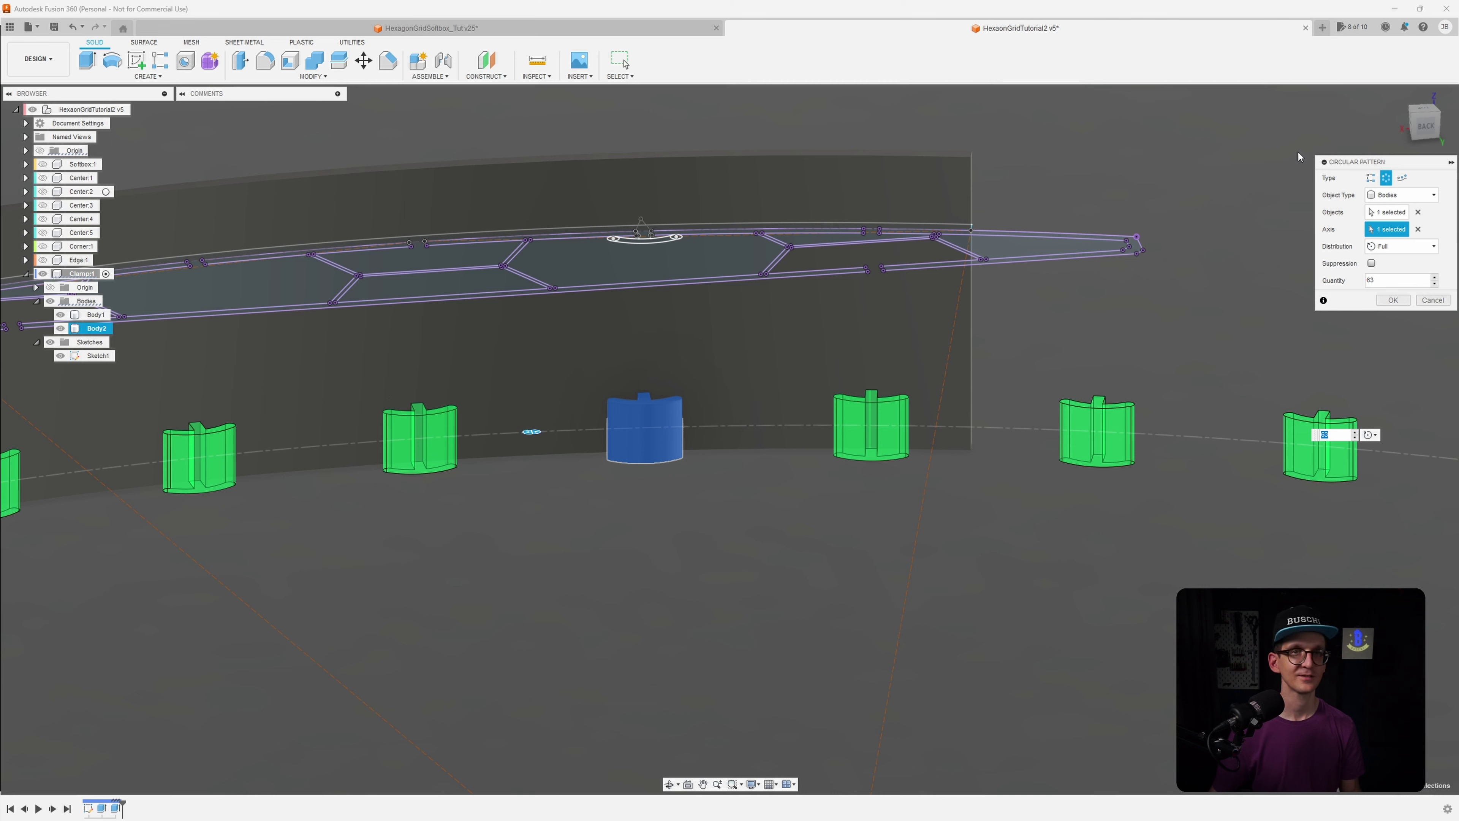
left_click(1422, 117)
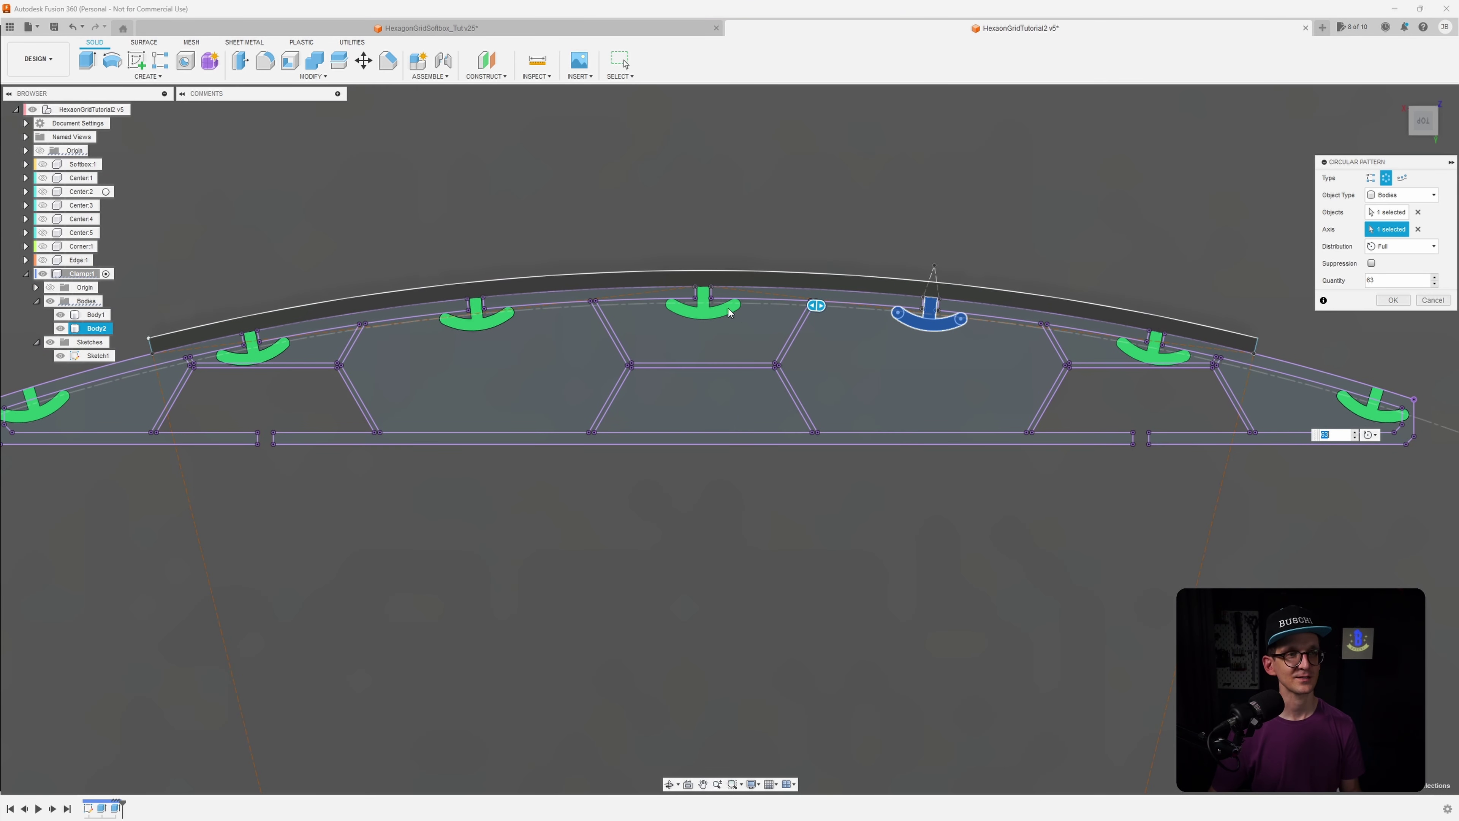
scroll(721, 322, "down", 8)
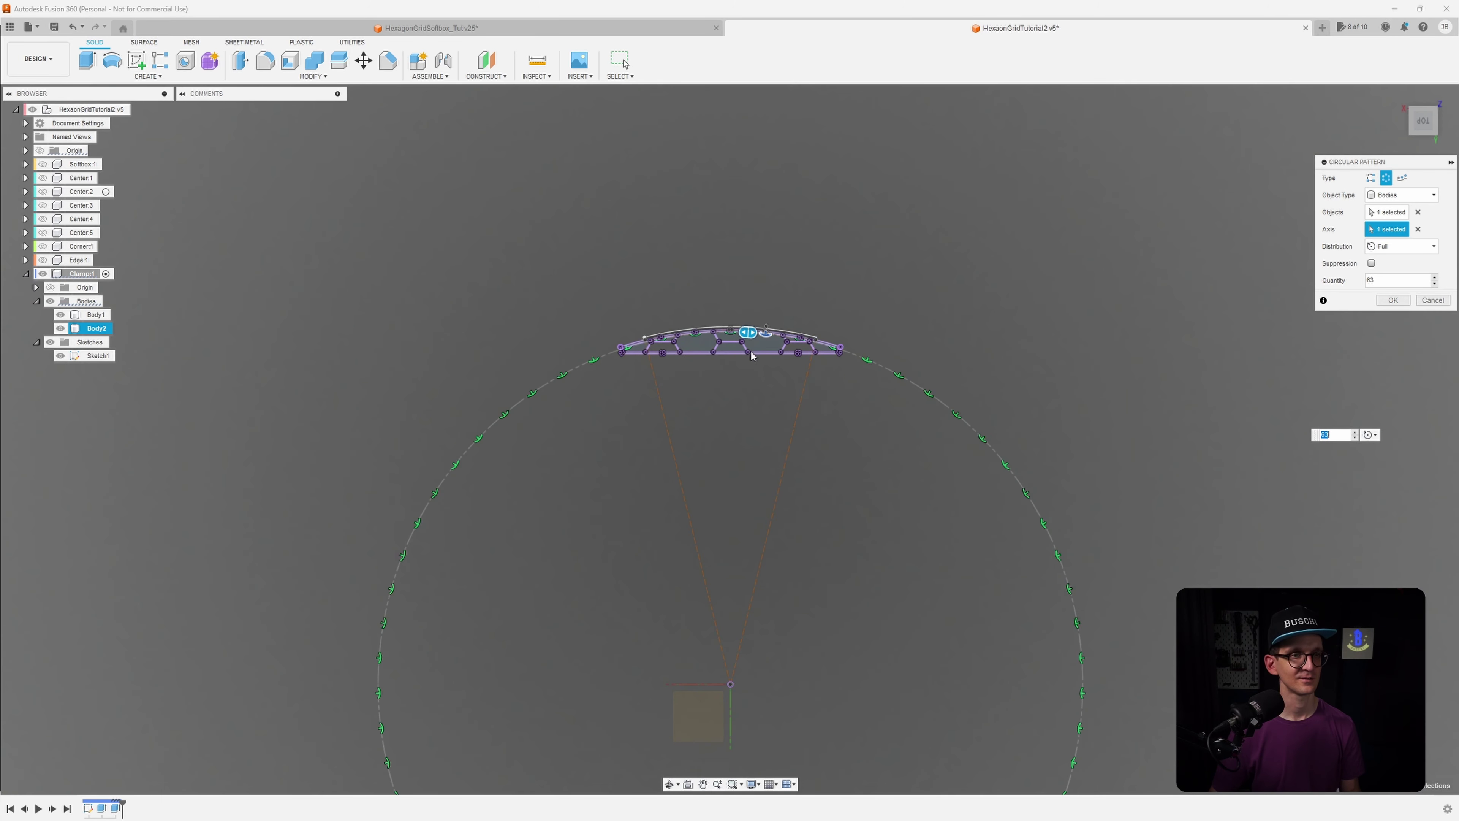
middle_click_drag(752, 368, 754, 234)
middle_click_drag(769, 338, 773, 322)
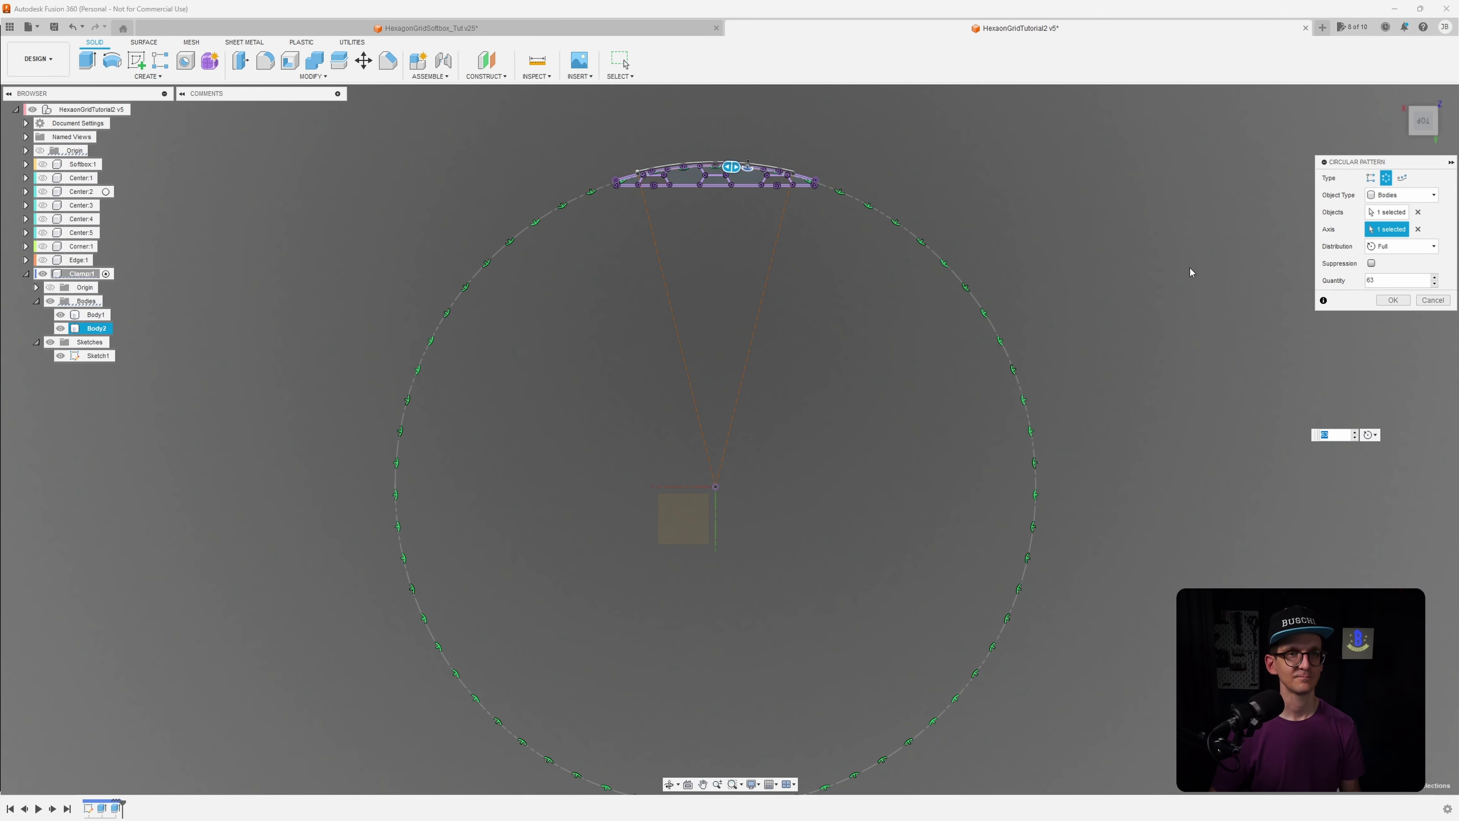
left_click(1372, 263)
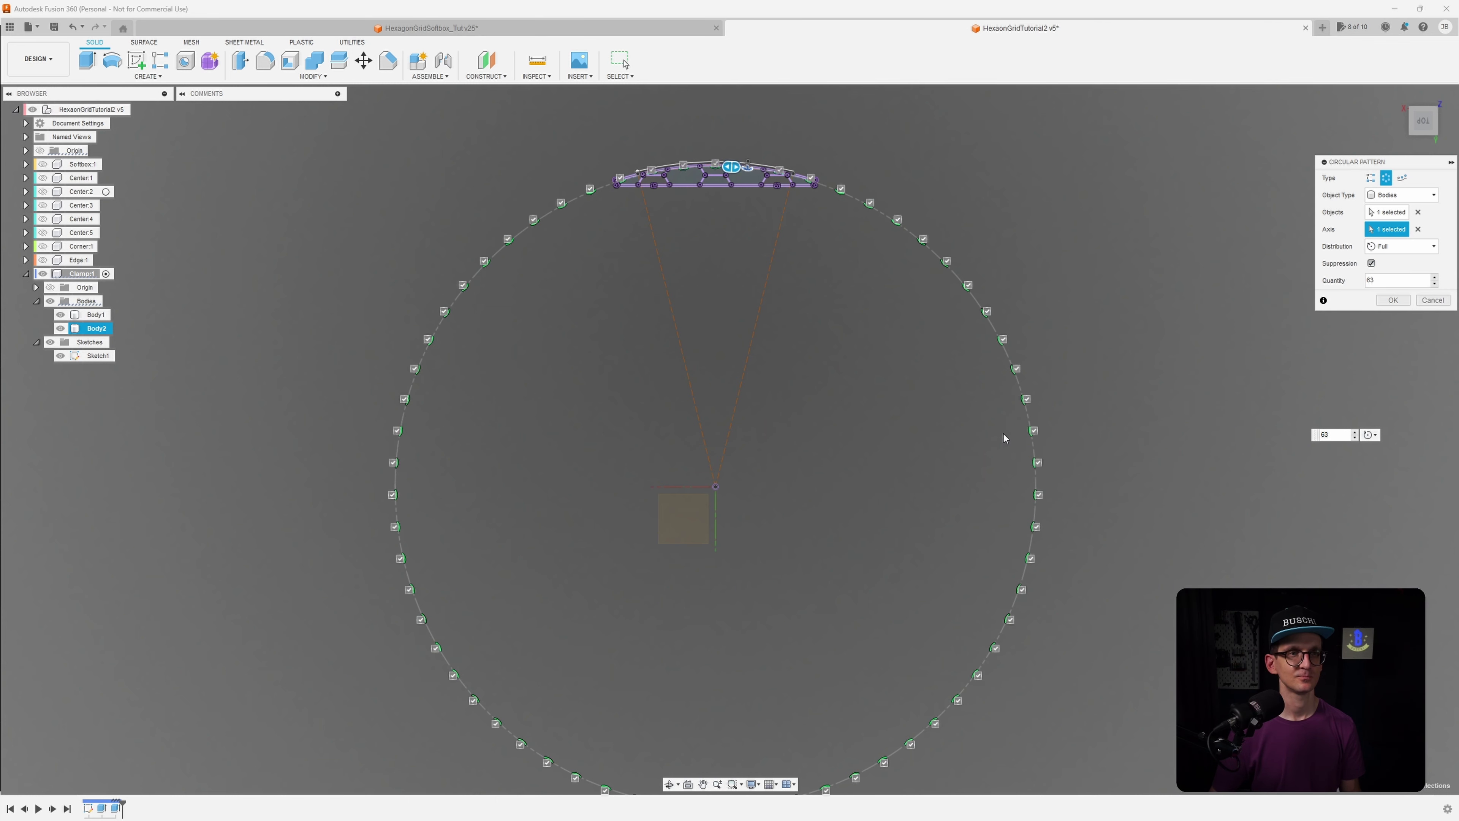
Suppress the Circular Pattern occurrences around the lower and right-hand arc of the circle, outside the hexagon grid
scroll(1003, 434, "down", 1)
middle_click_drag(866, 783, 866, 690)
scroll(866, 691, "up", 1)
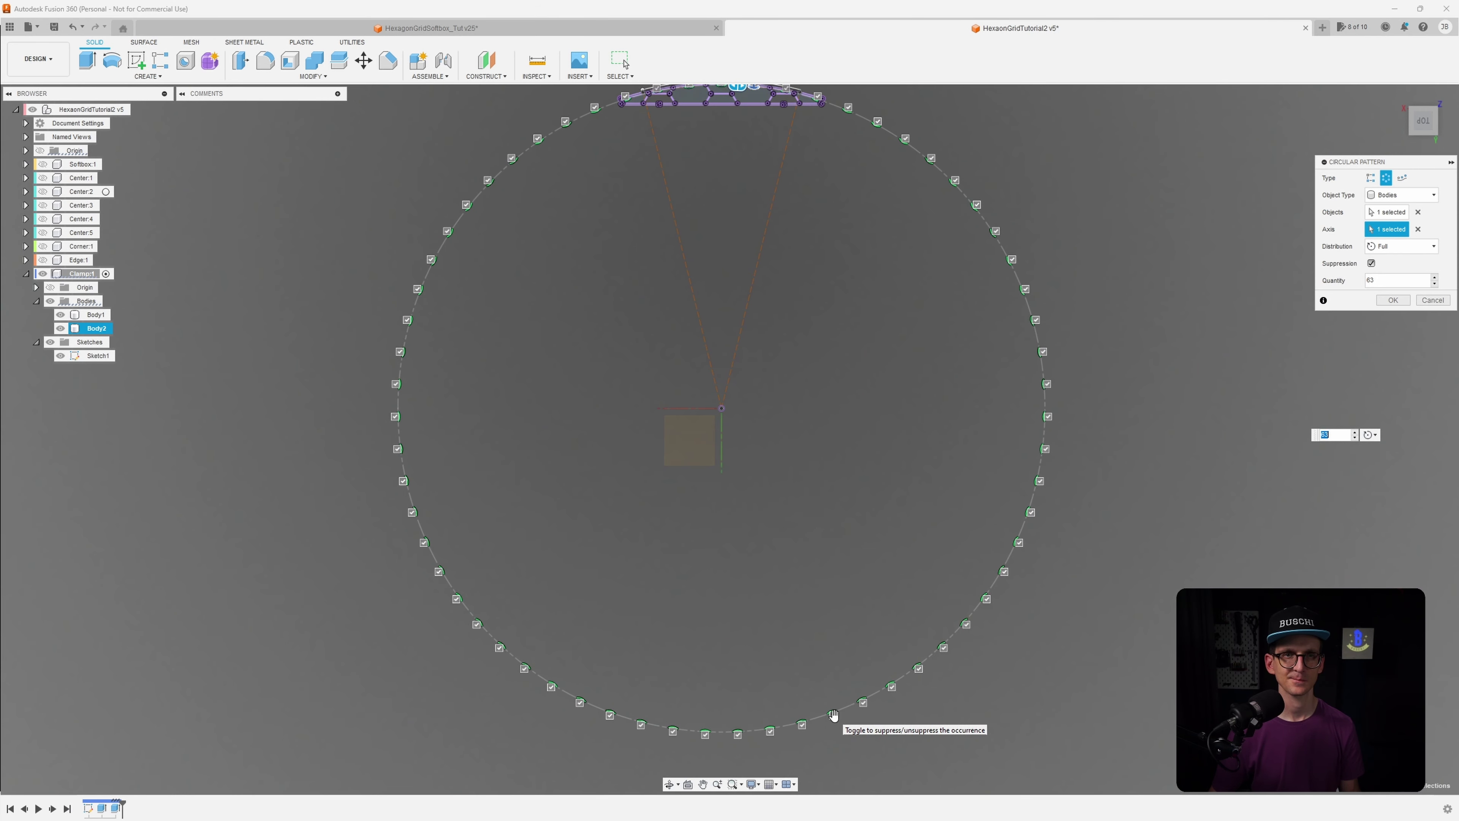
left_click(835, 721)
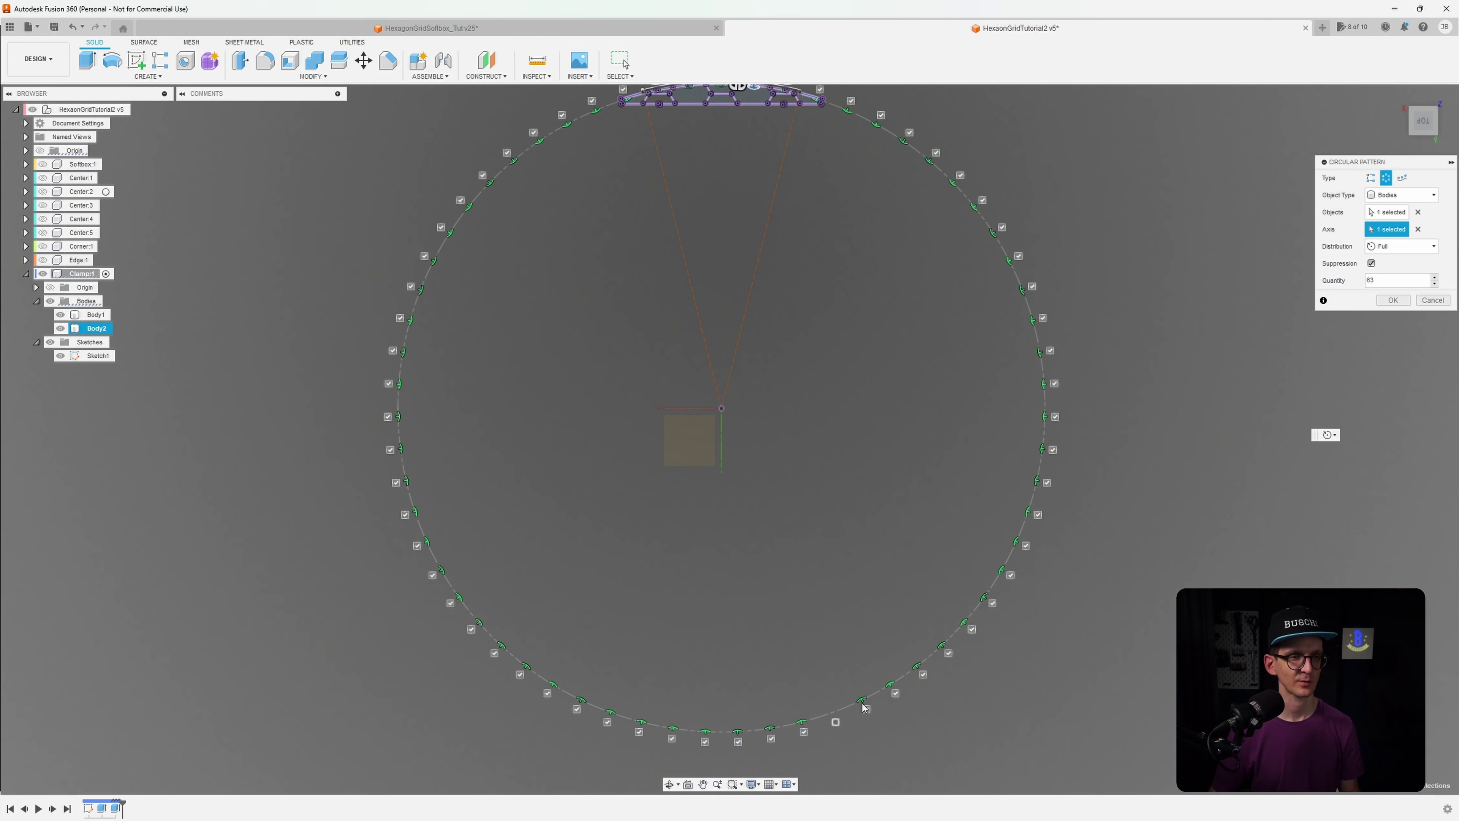
left_click(895, 693)
left_click(922, 674)
left_click(948, 652)
left_click(971, 629)
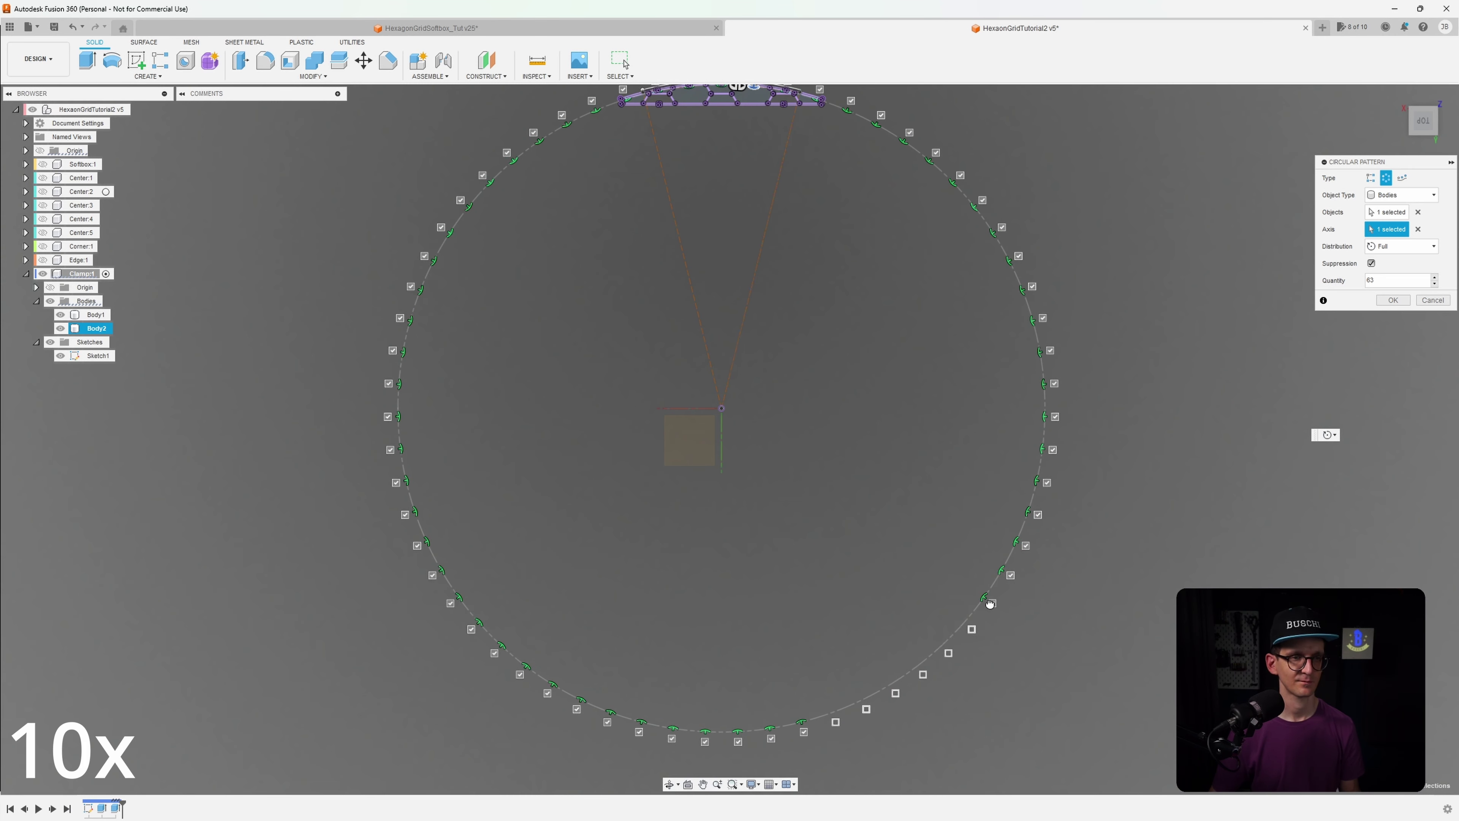
left_click(1053, 449)
left_click(1055, 417)
left_click(1053, 384)
left_click(1050, 350)
left_click(1043, 317)
left_click(1032, 286)
middle_click_drag(1021, 267, 1021, 369)
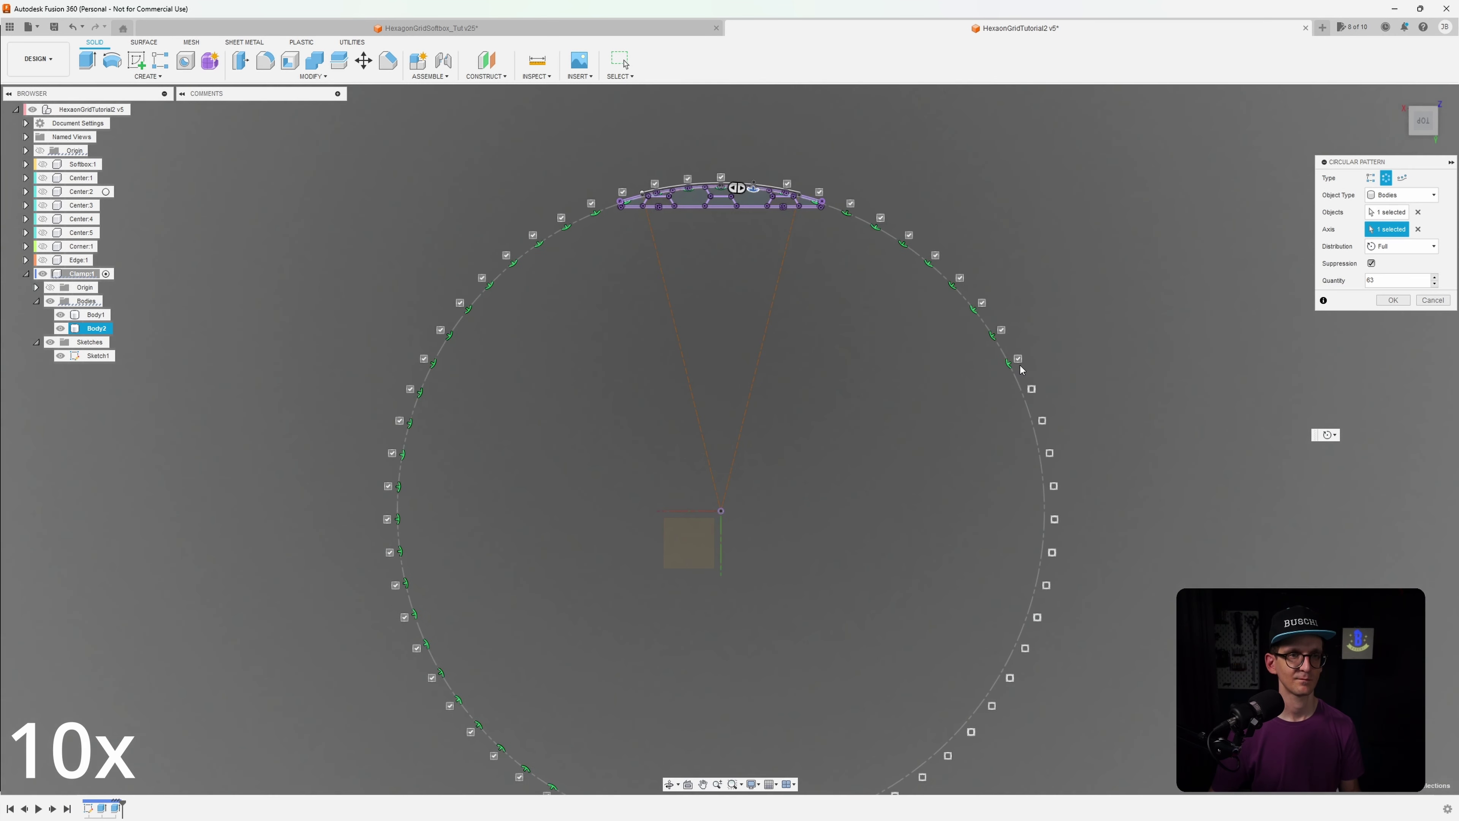
Suppress the remaining pattern occurrences along the circle's left-hand arc, keeping only those on the hexagon grid's curved edge
left_click(393, 454)
left_click(387, 486)
left_click(388, 519)
left_click(389, 552)
left_click(395, 584)
left_click(404, 616)
left_click(416, 647)
middle_click_drag(478, 734, 482, 613)
middle_click_drag(766, 427, 827, 582)
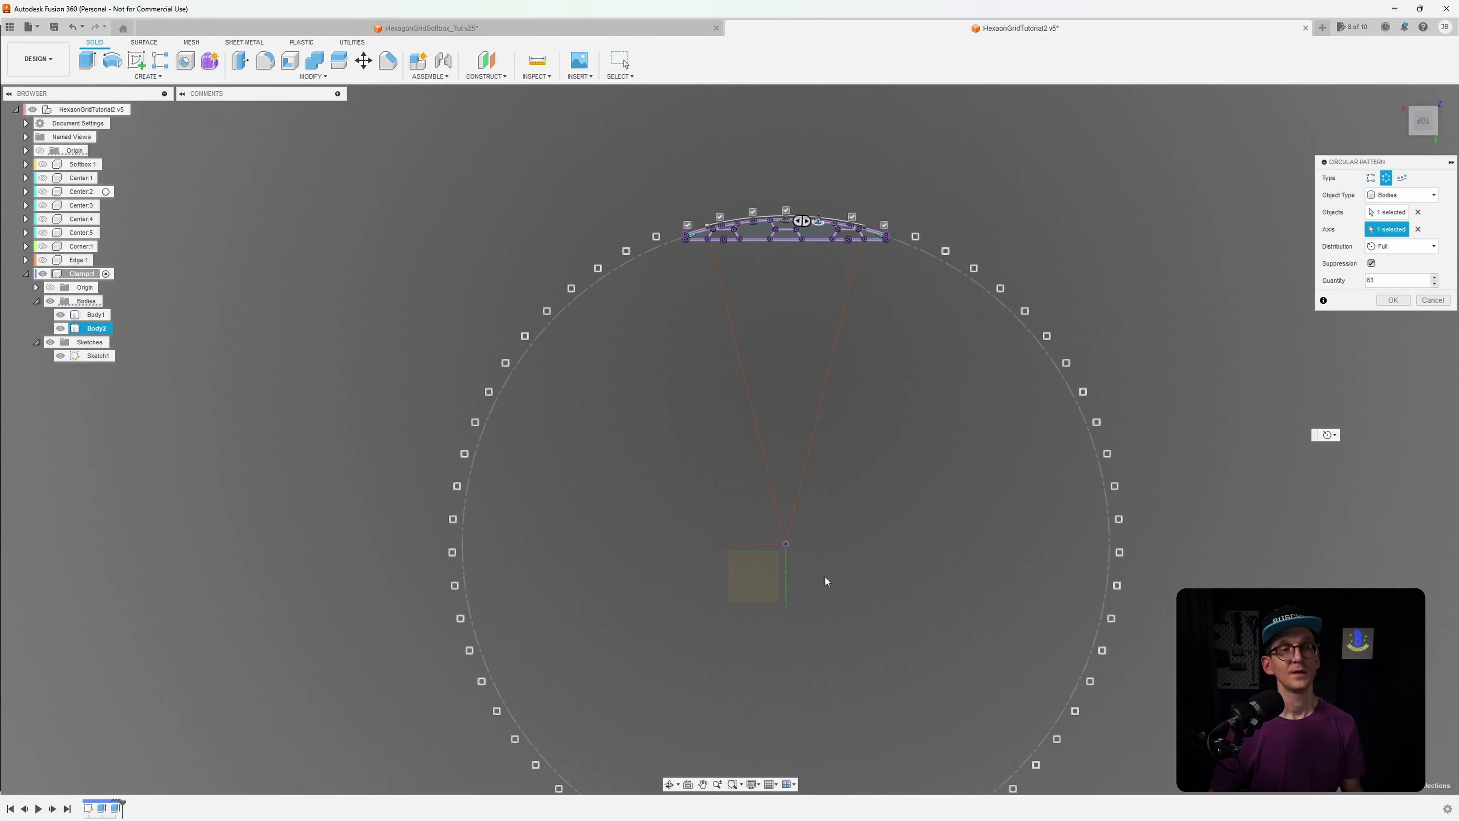
Suppress the two outermost clip occurrences lying beyond the outer band's ends, and complete the Circular Pattern
scroll(851, 225, "down", 3)
scroll(598, 372, "up", 10)
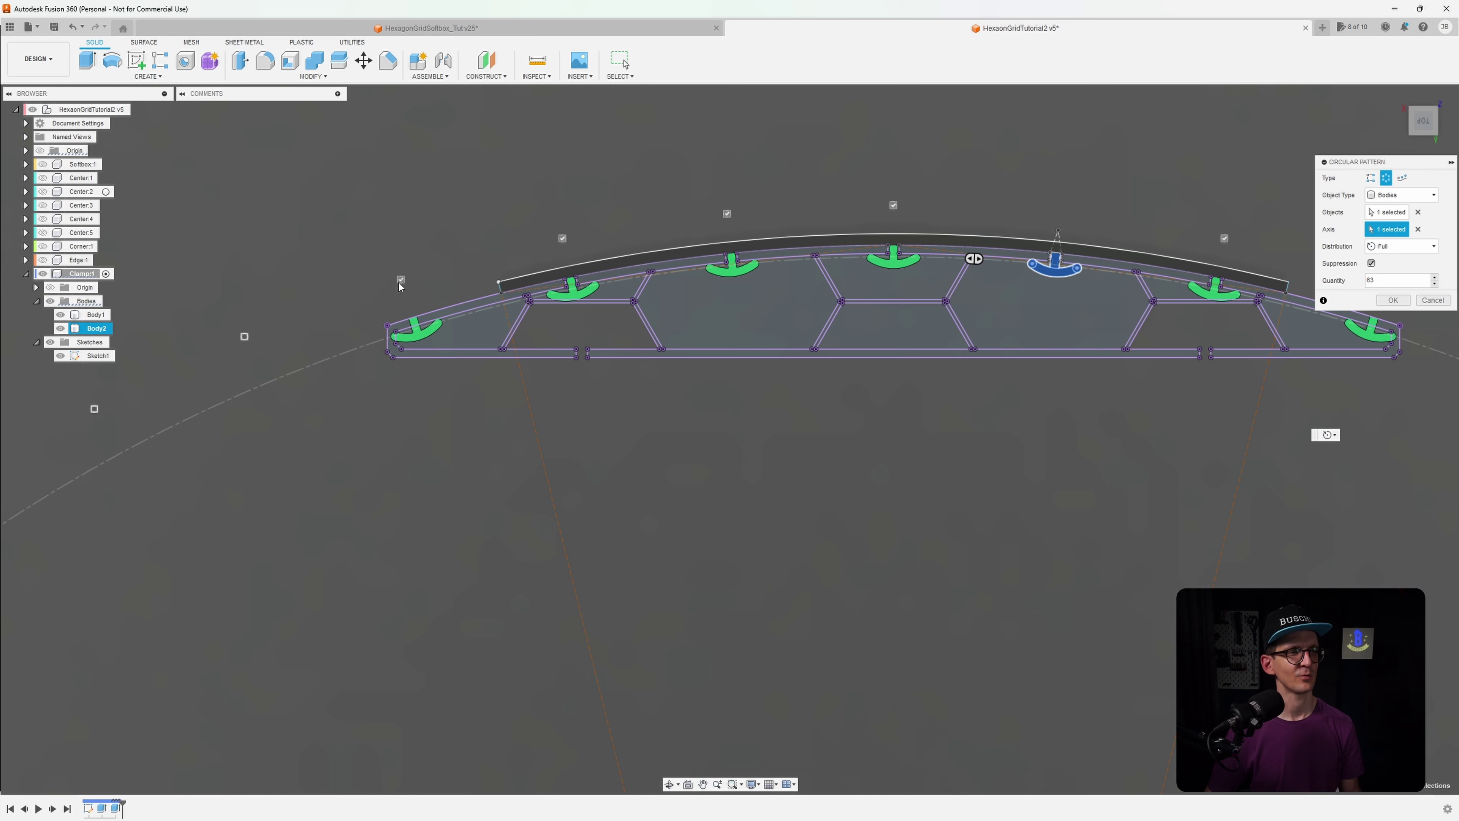
scroll(647, 316, "up", 5)
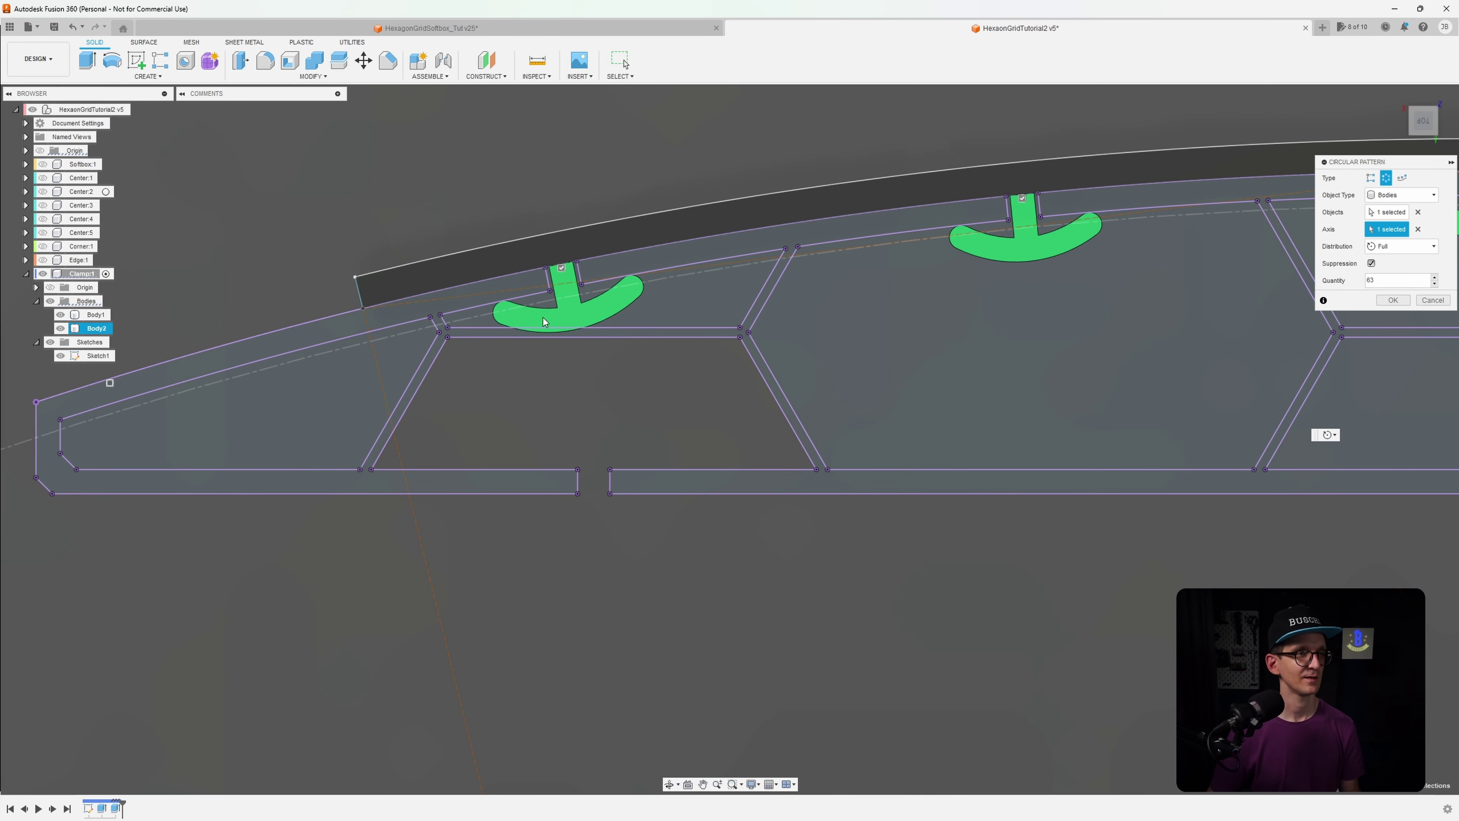
scroll(546, 369, "down", 2)
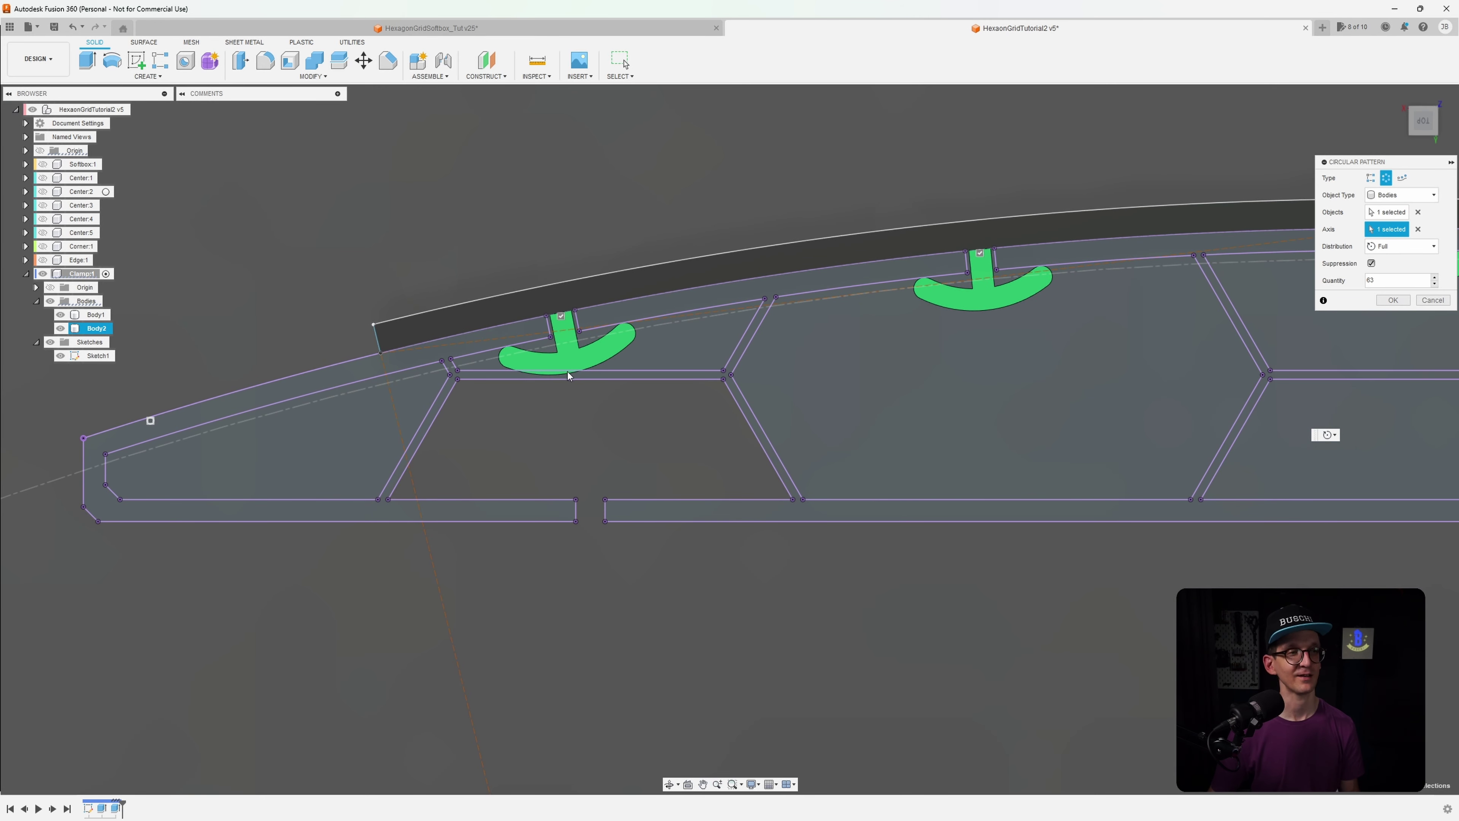
middle_click_drag(604, 382, 883, 361, "shift")
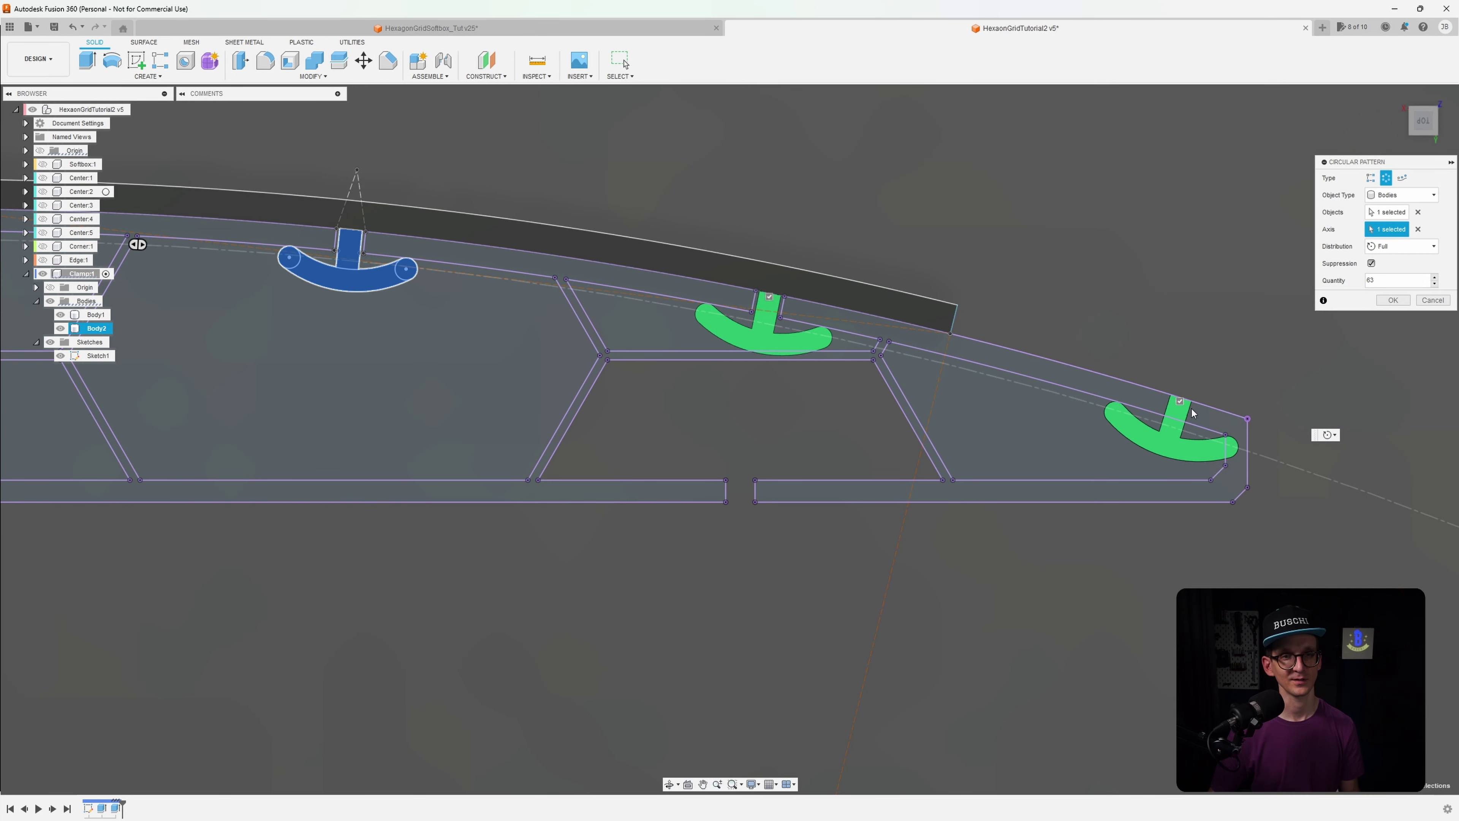
left_click(1180, 400)
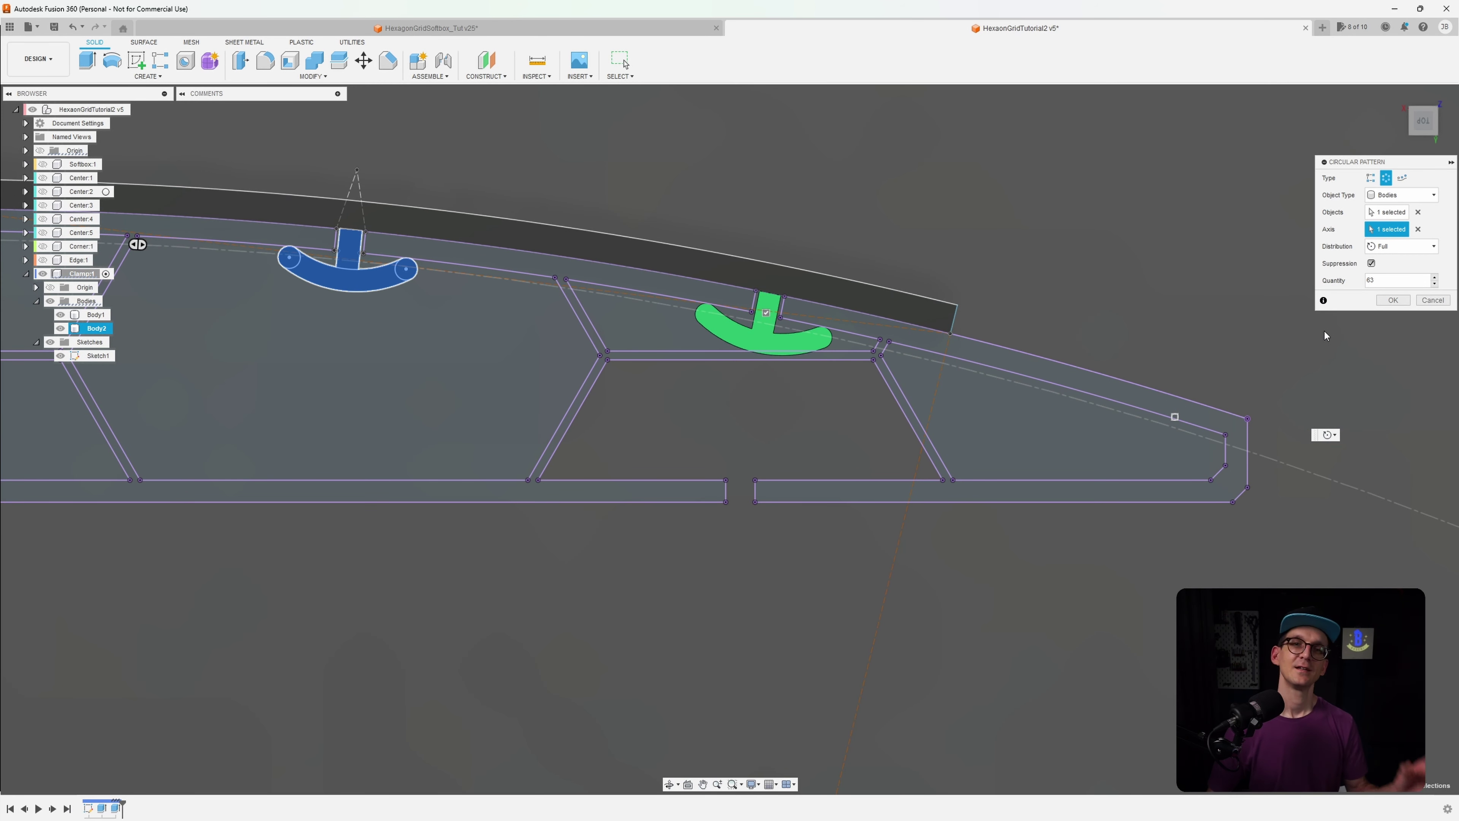
left_click(1393, 300)
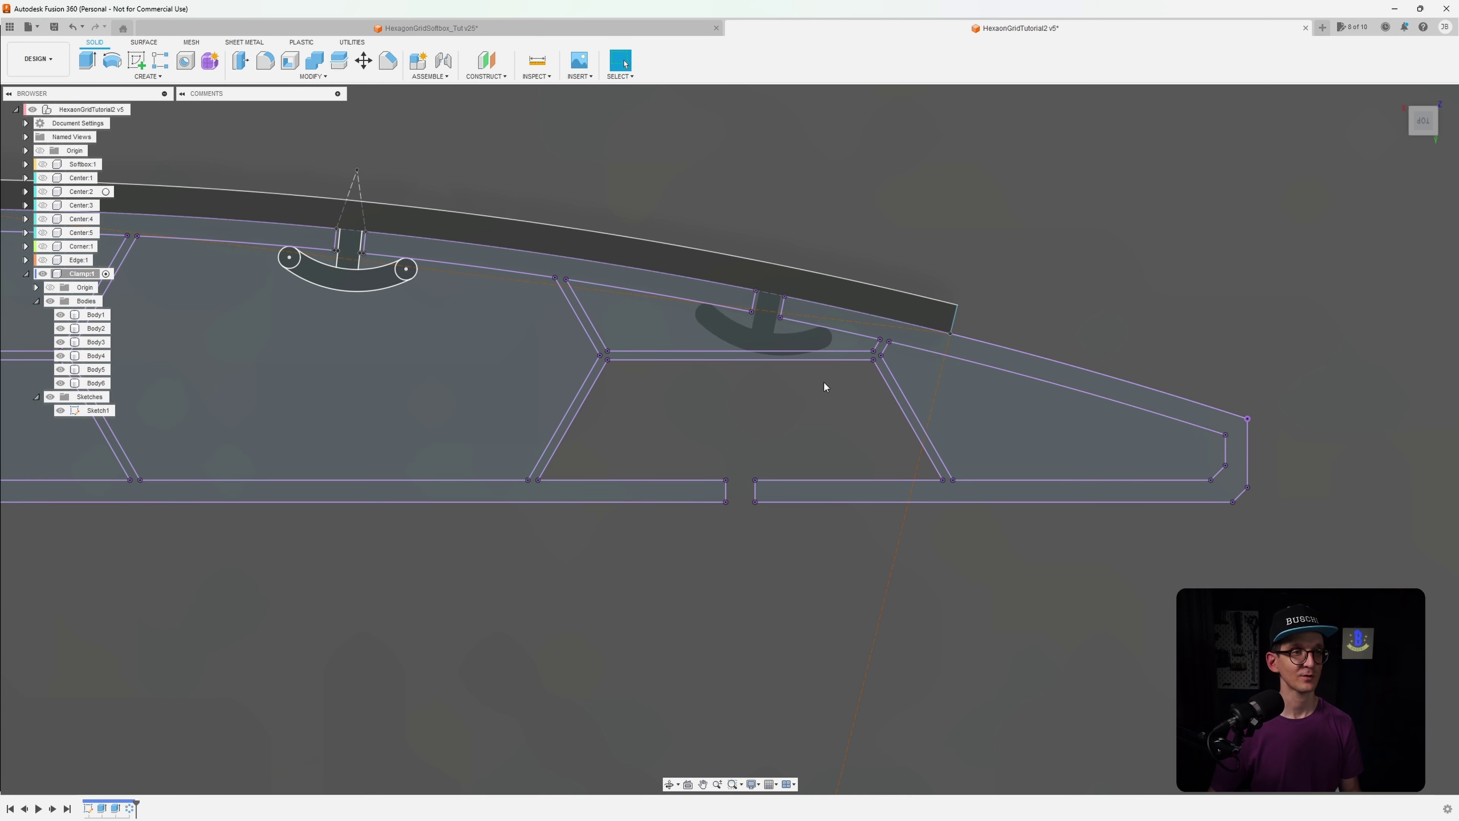
Reopen the Clamp's sketch for editing, focusing on the stem and curved spring profiles
double_click(89, 808)
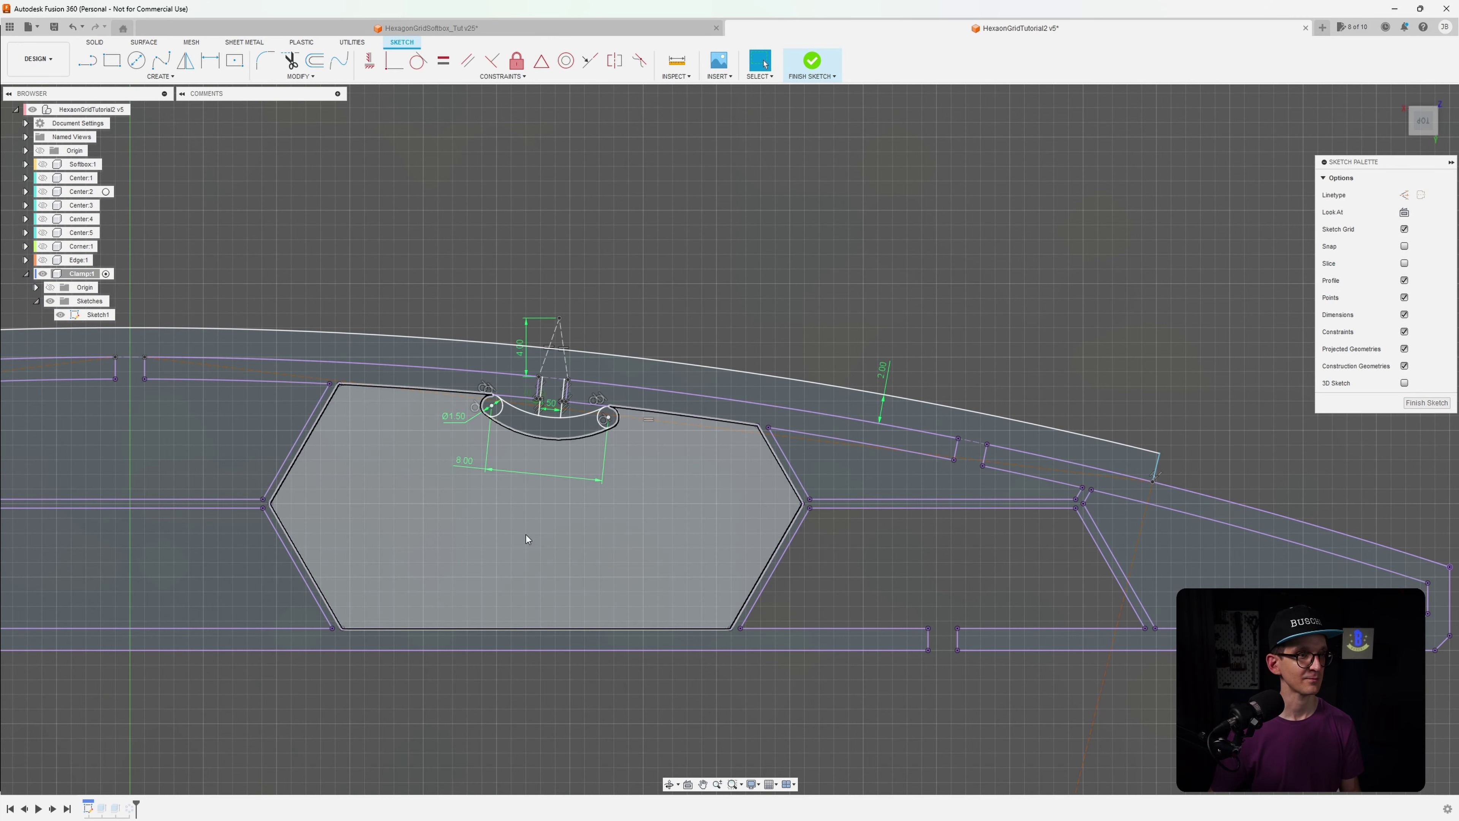
scroll(517, 483, "up", 5)
middle_click_drag(552, 488, 576, 549)
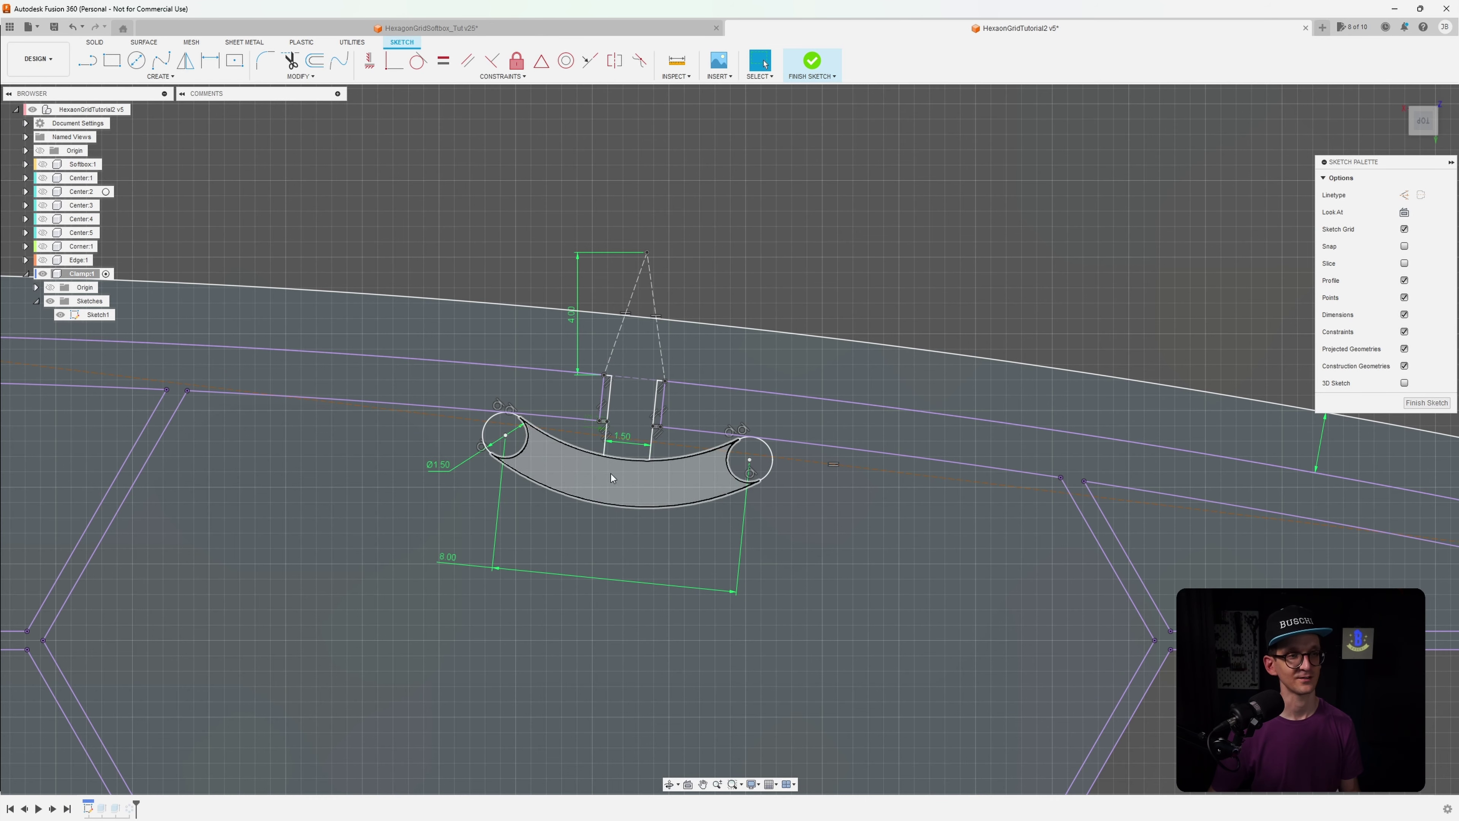
Try 3 mm and 6 mm for the height dimension that controls the spring's curvature
double_click(574, 320)
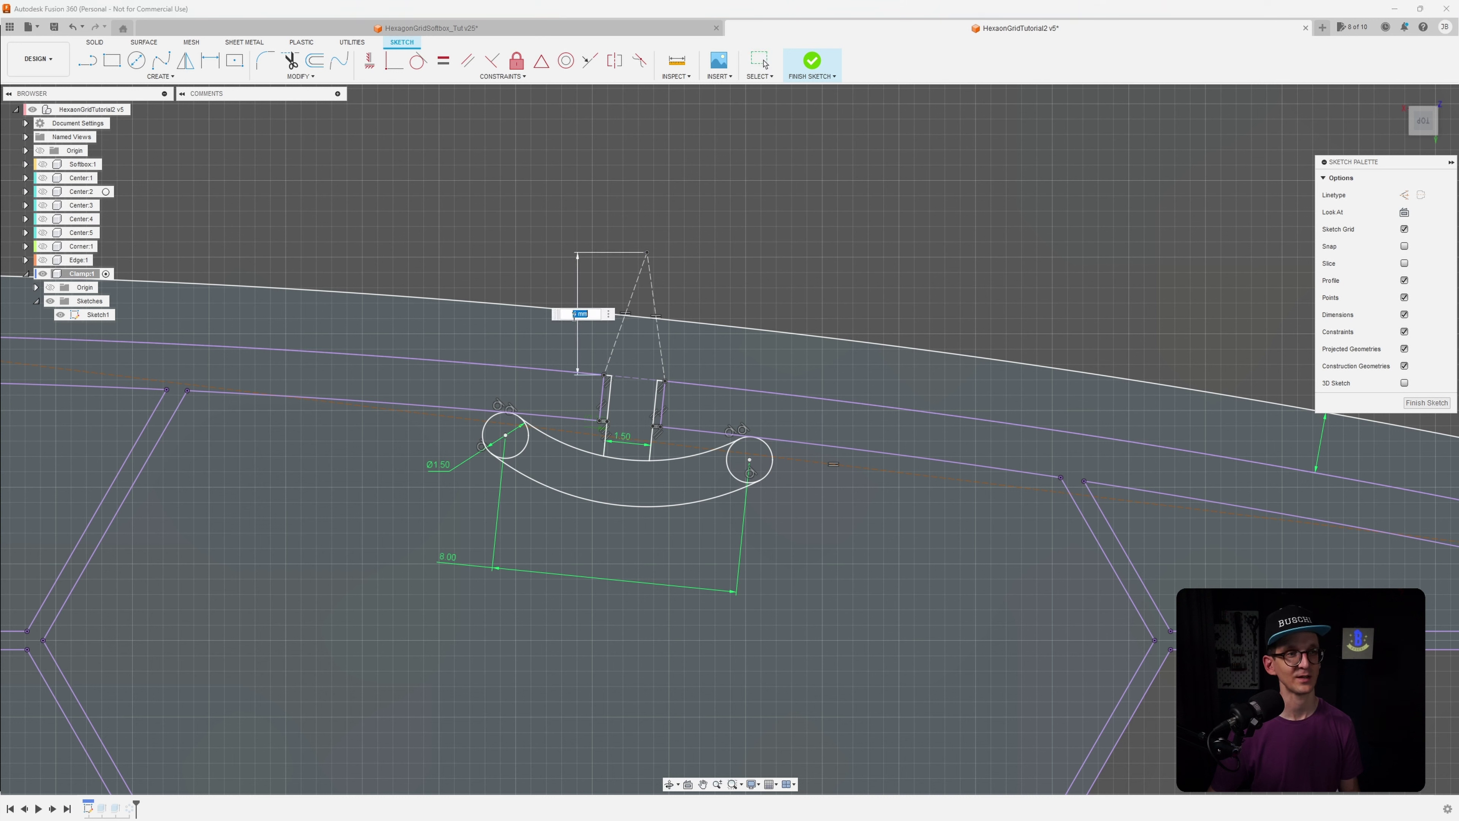
type("3")
key("Return")
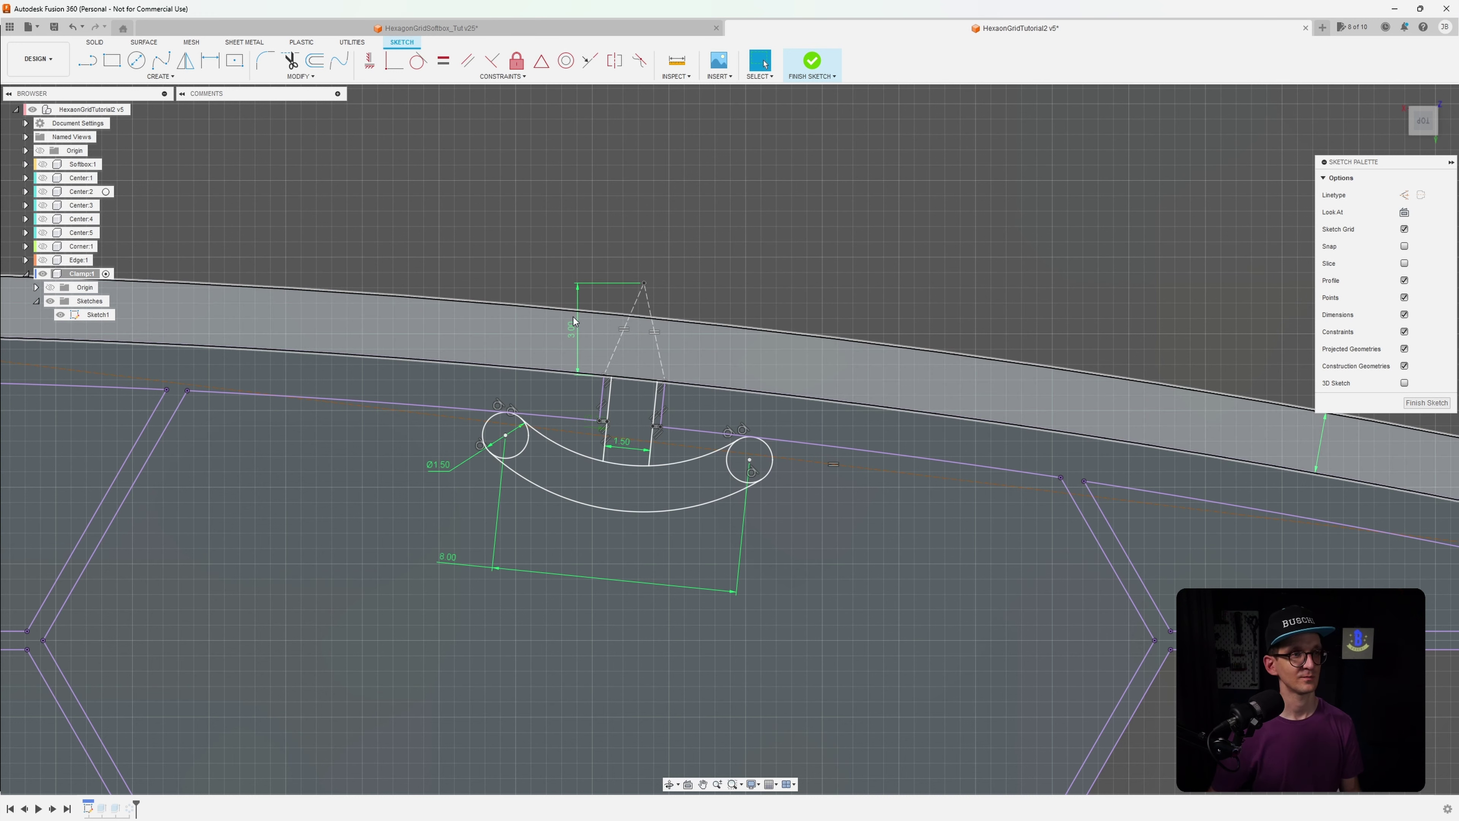
double_click(575, 329)
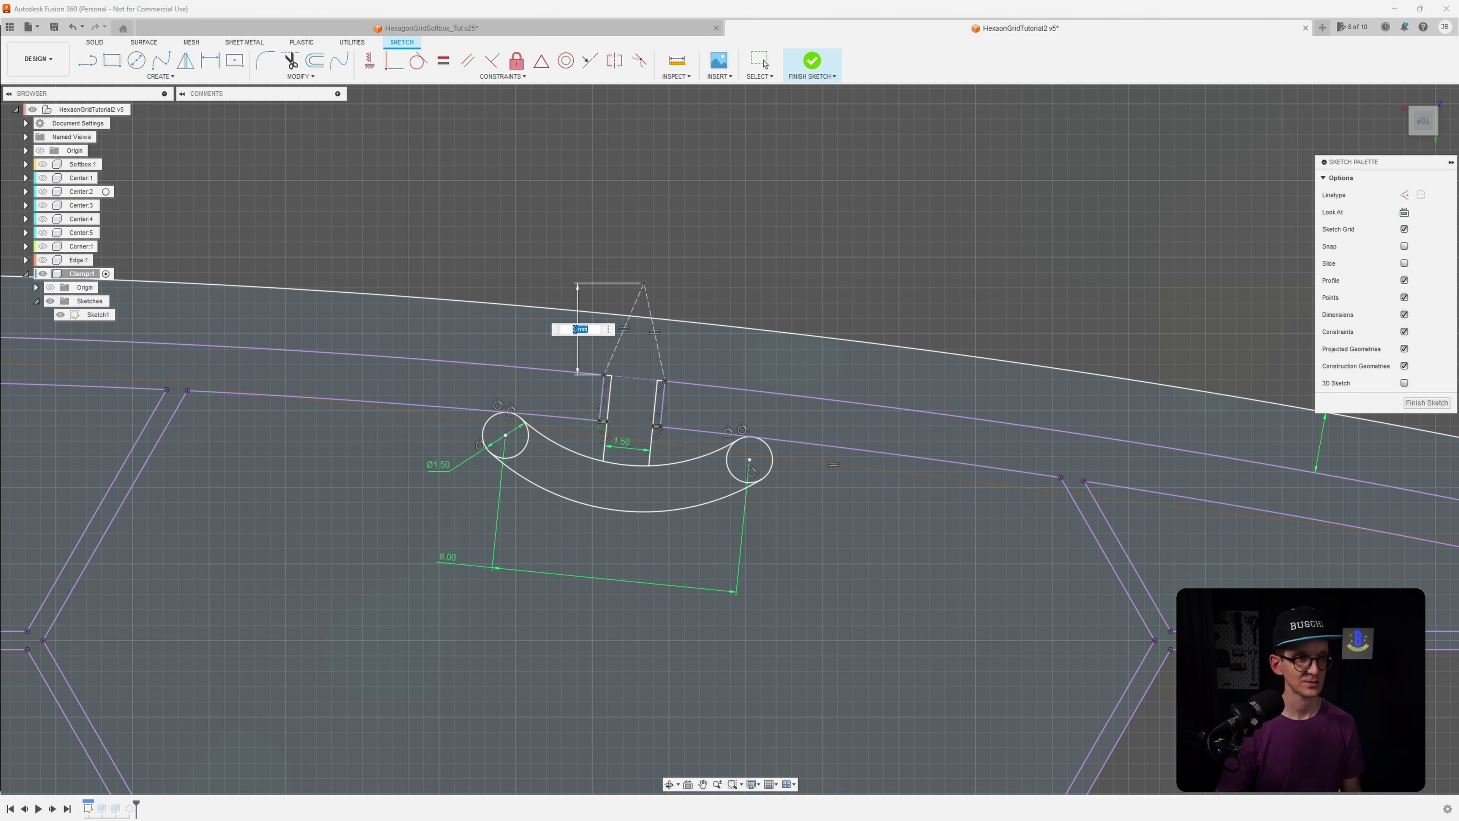
type("6")
key("Return")
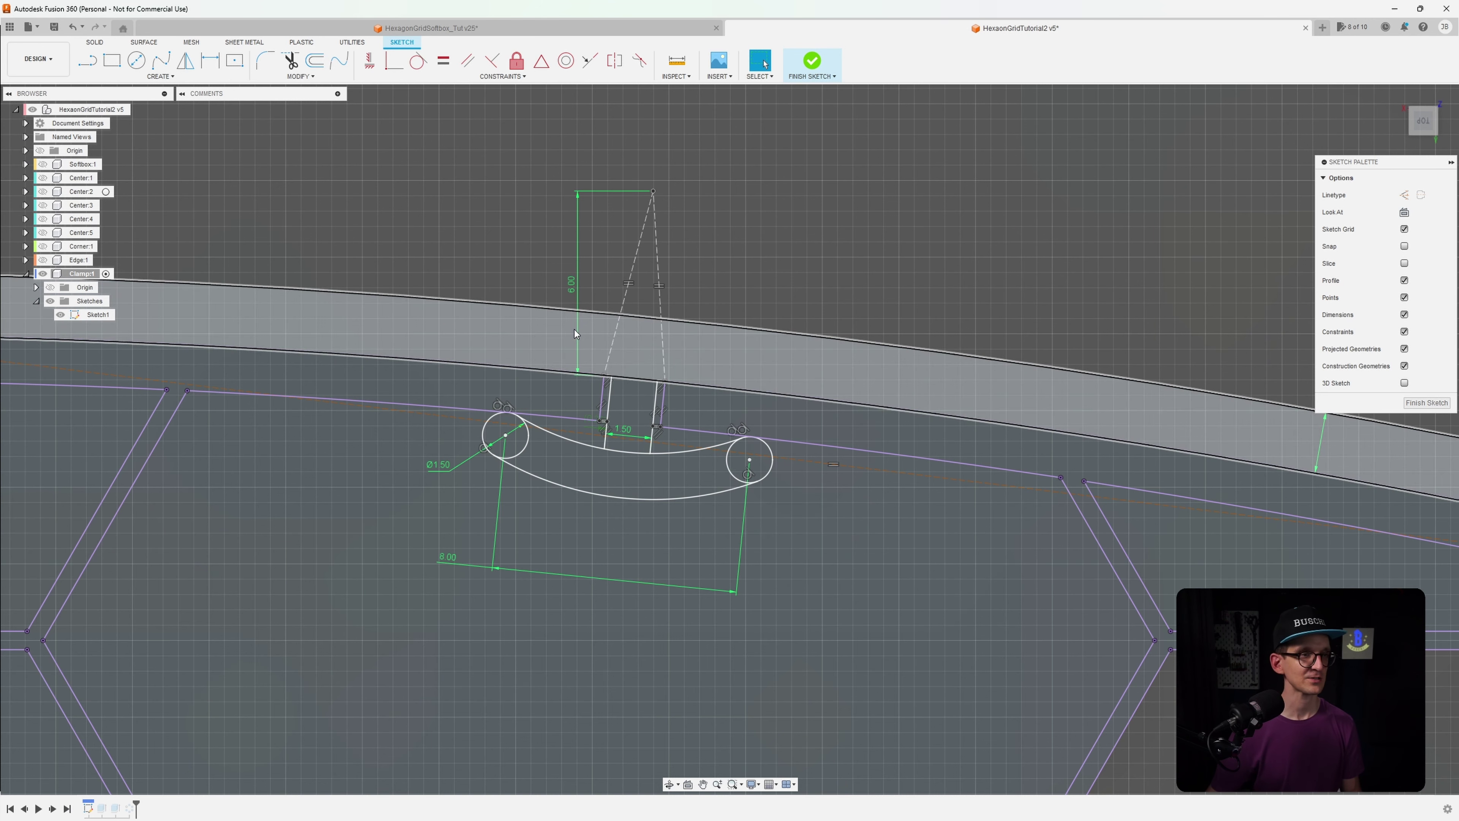
Set the height dimension controlling the spring's curvature to 10 mm and finish the sketch
double_click(573, 287)
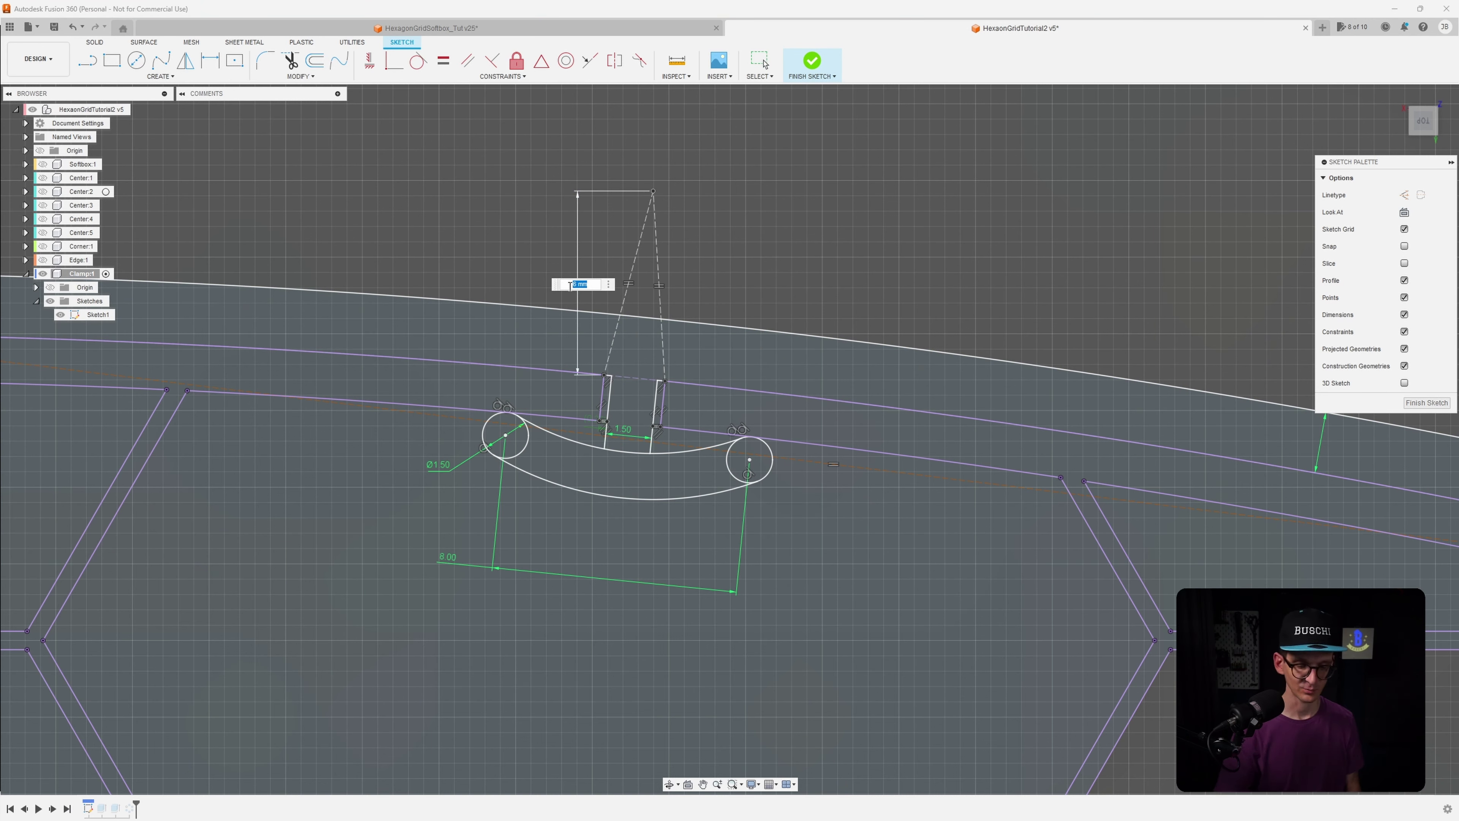
type("10")
key("Return")
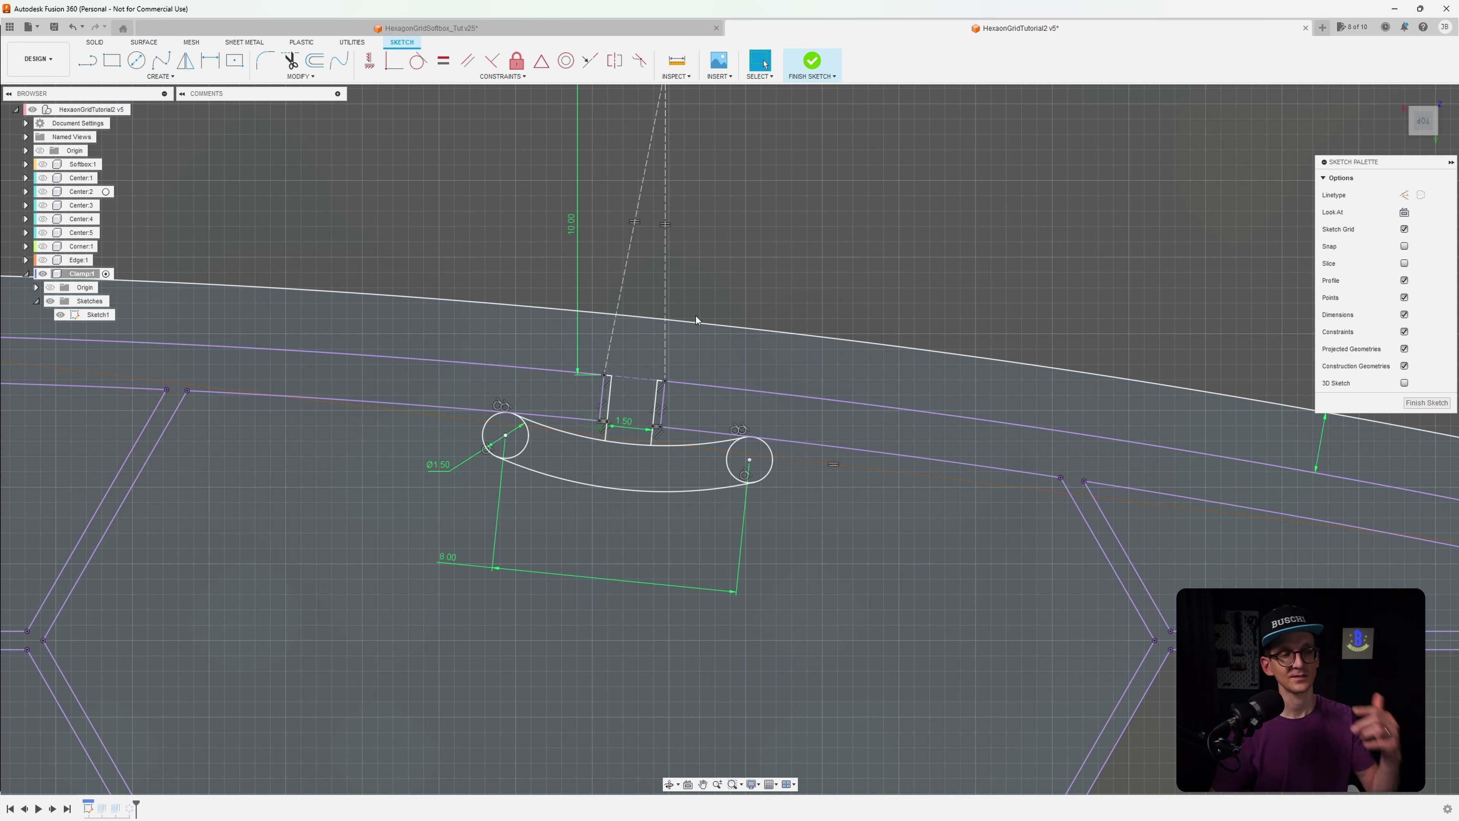
left_click(815, 60)
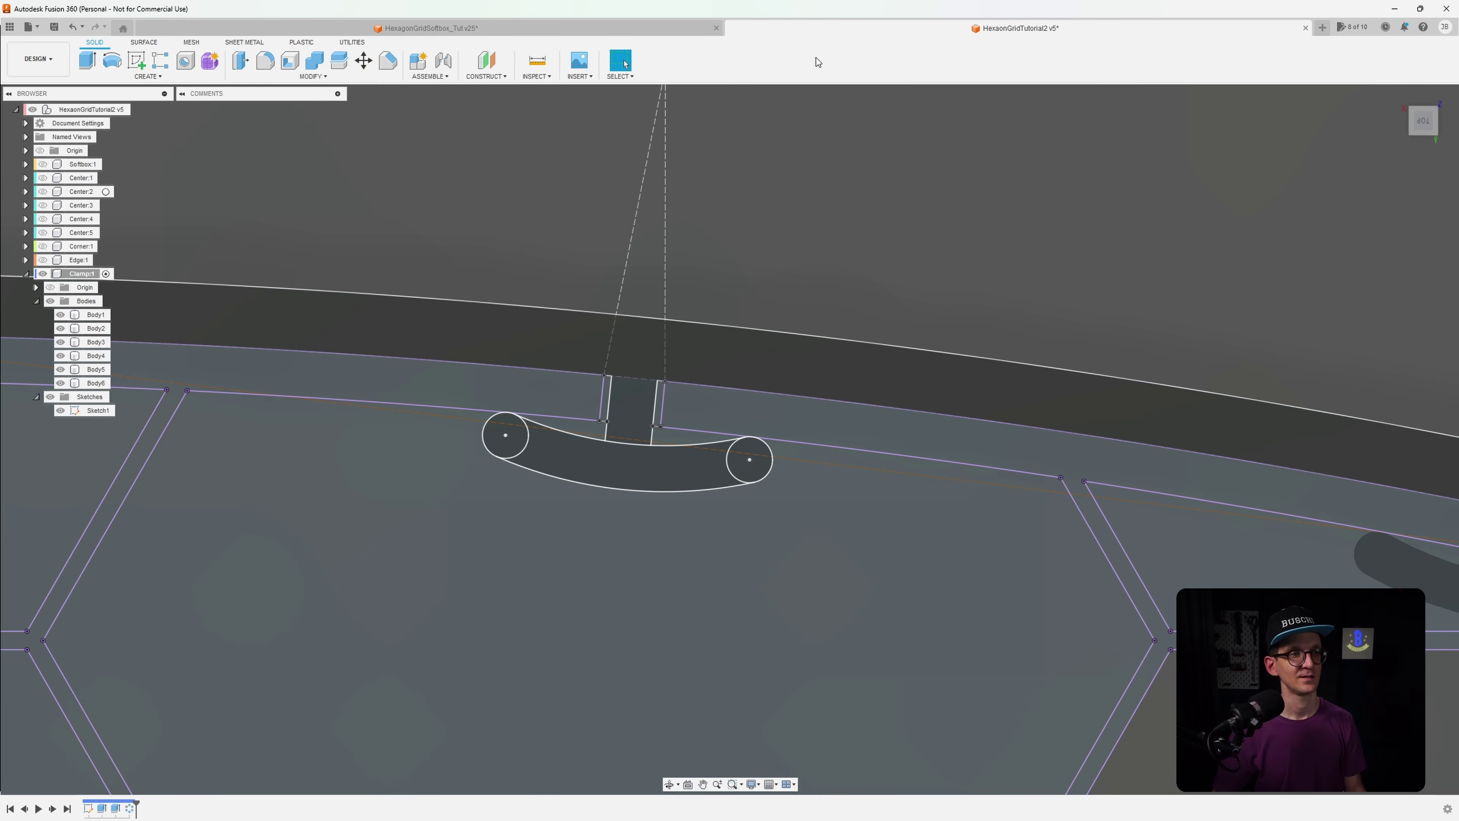
Examine the clearance between the flattened springs and the hexagon grid walls, especially at the outermost clip
scroll(859, 284, "down", 5)
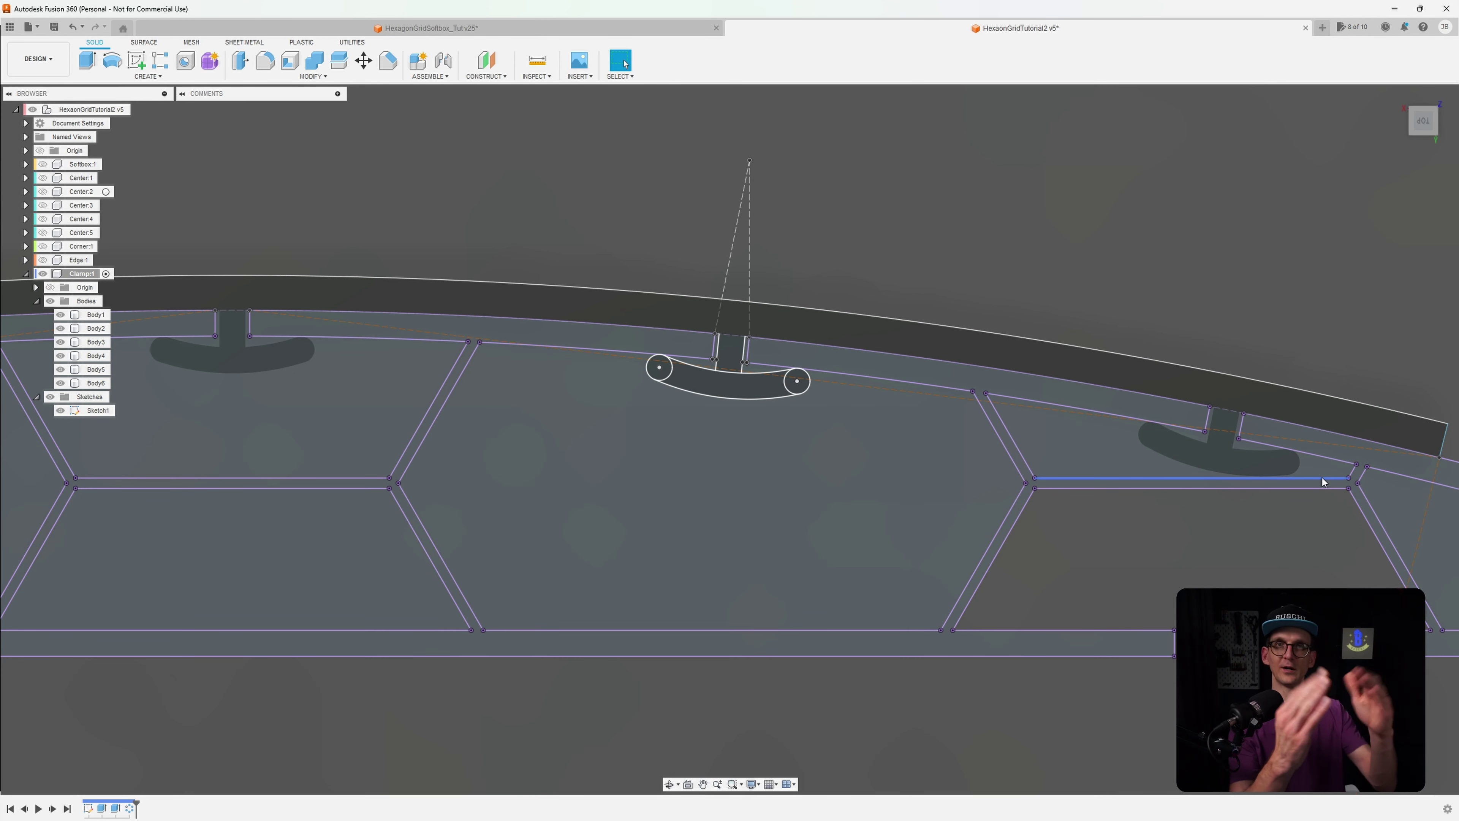
scroll(1321, 476, "up", 6)
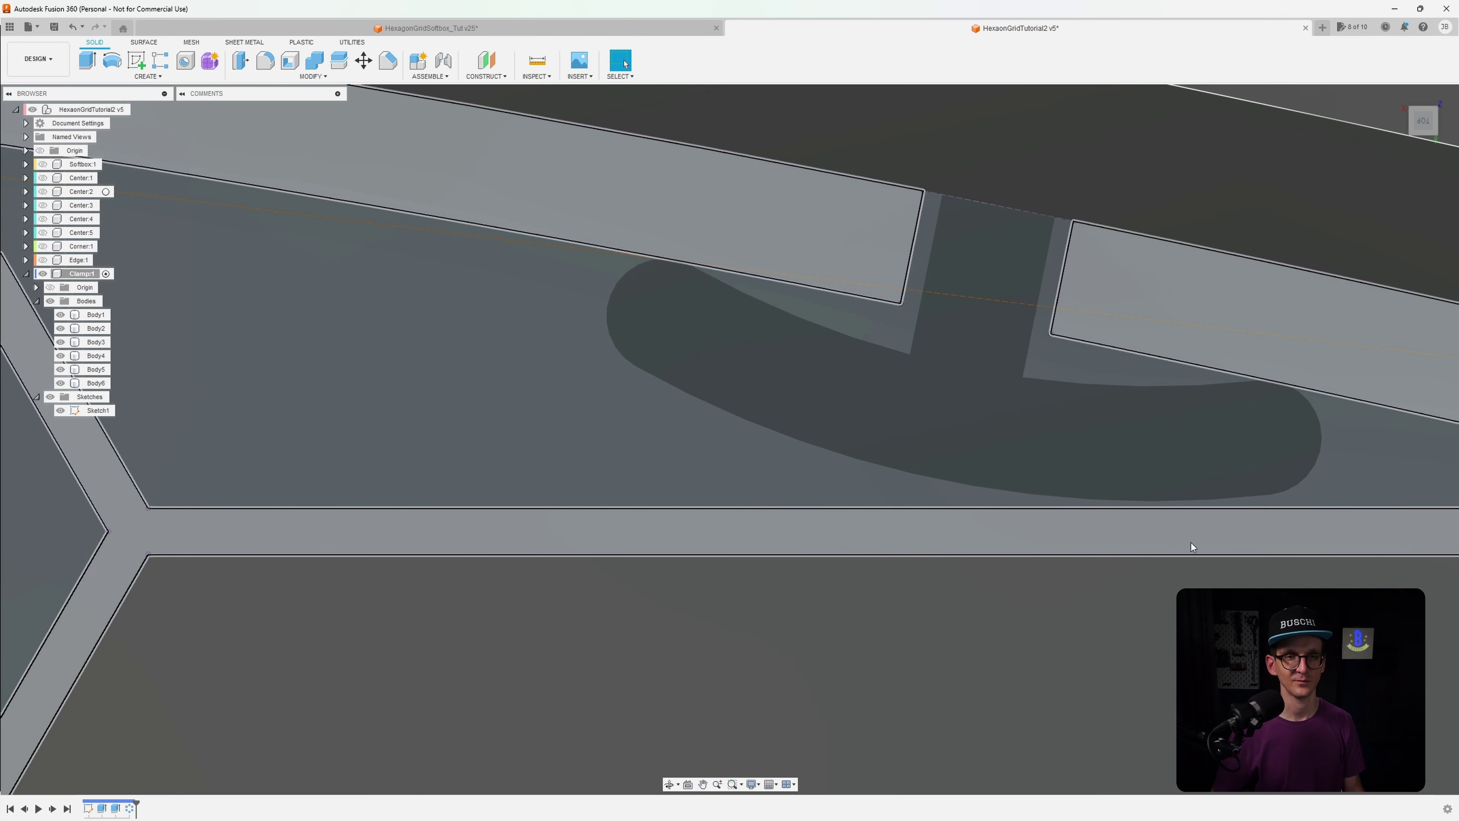
middle_click_drag(1164, 509, 1057, 511)
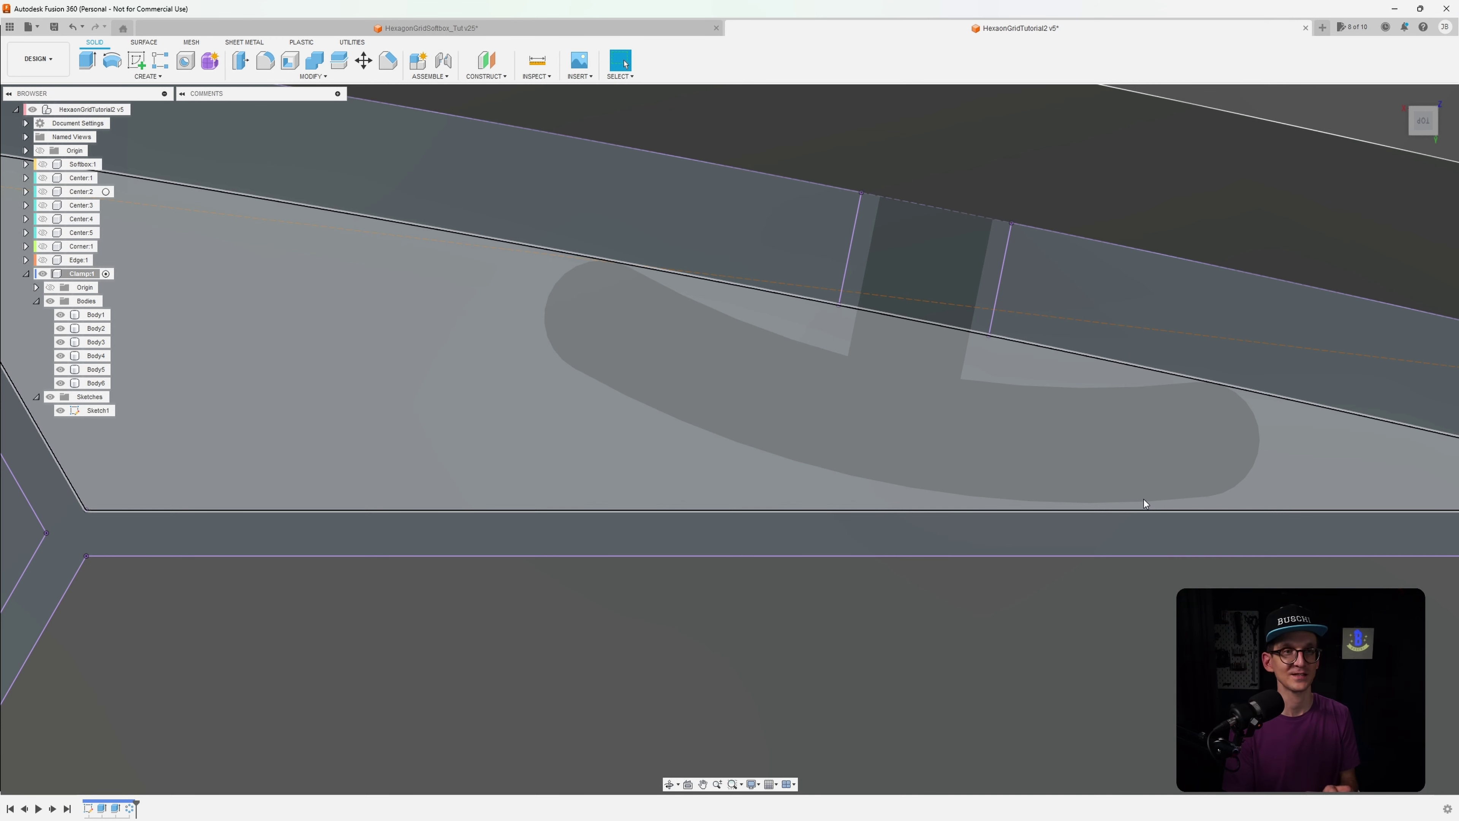
scroll(1143, 503, "down", 5)
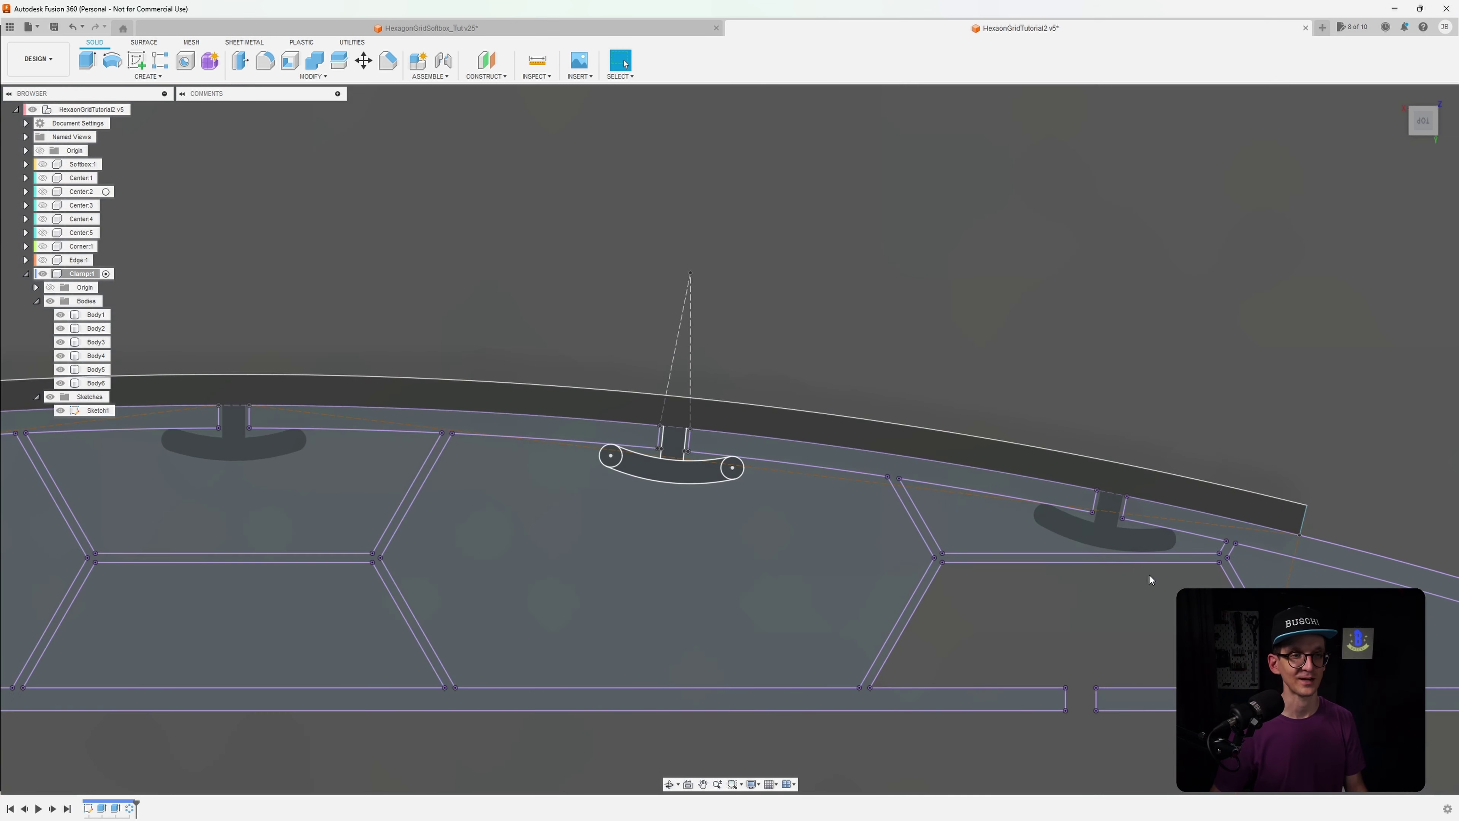
scroll(1149, 575, "down", 5)
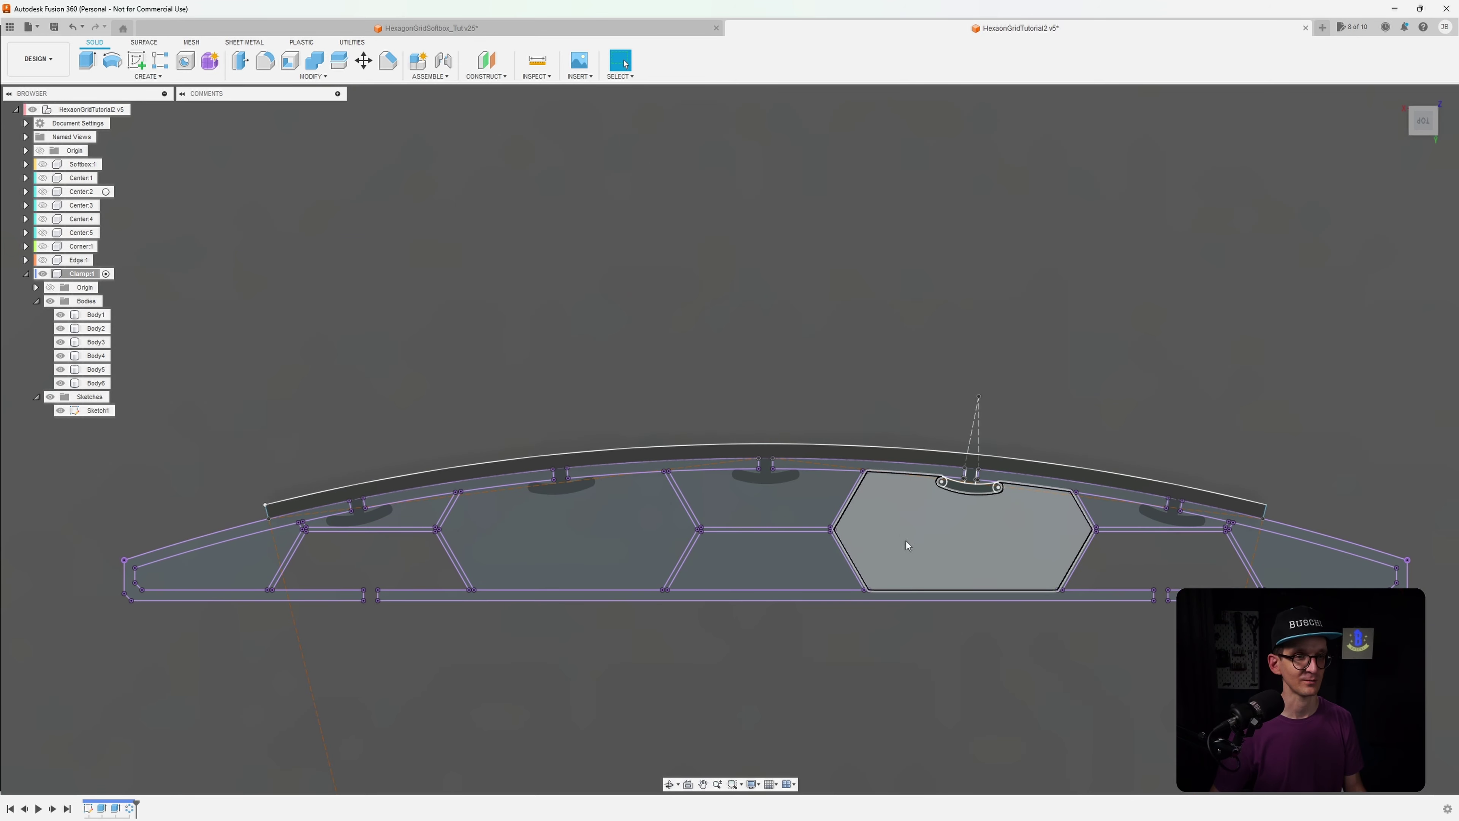
Combine the outer band as target body with the five clip bodies as tools, using the Join operation
mouse_move(906, 540)
middle_mouse_down("shift")
mouse_move(925, 483)
mouse_move(922, 383)
mouse_move(961, 537)
middle_mouse_up("shift")
scroll(961, 532, "up", 3)
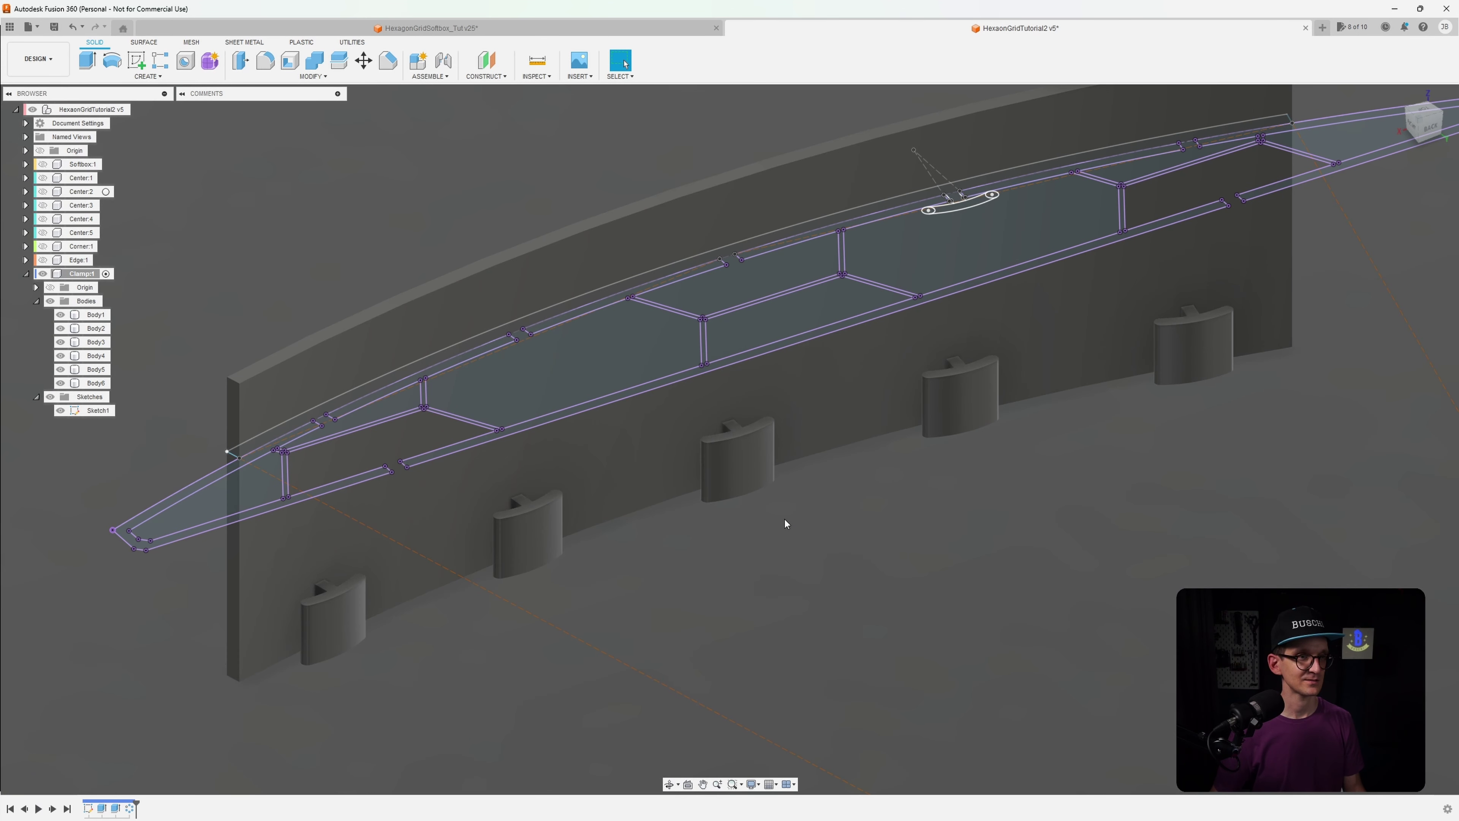
left_click(483, 443)
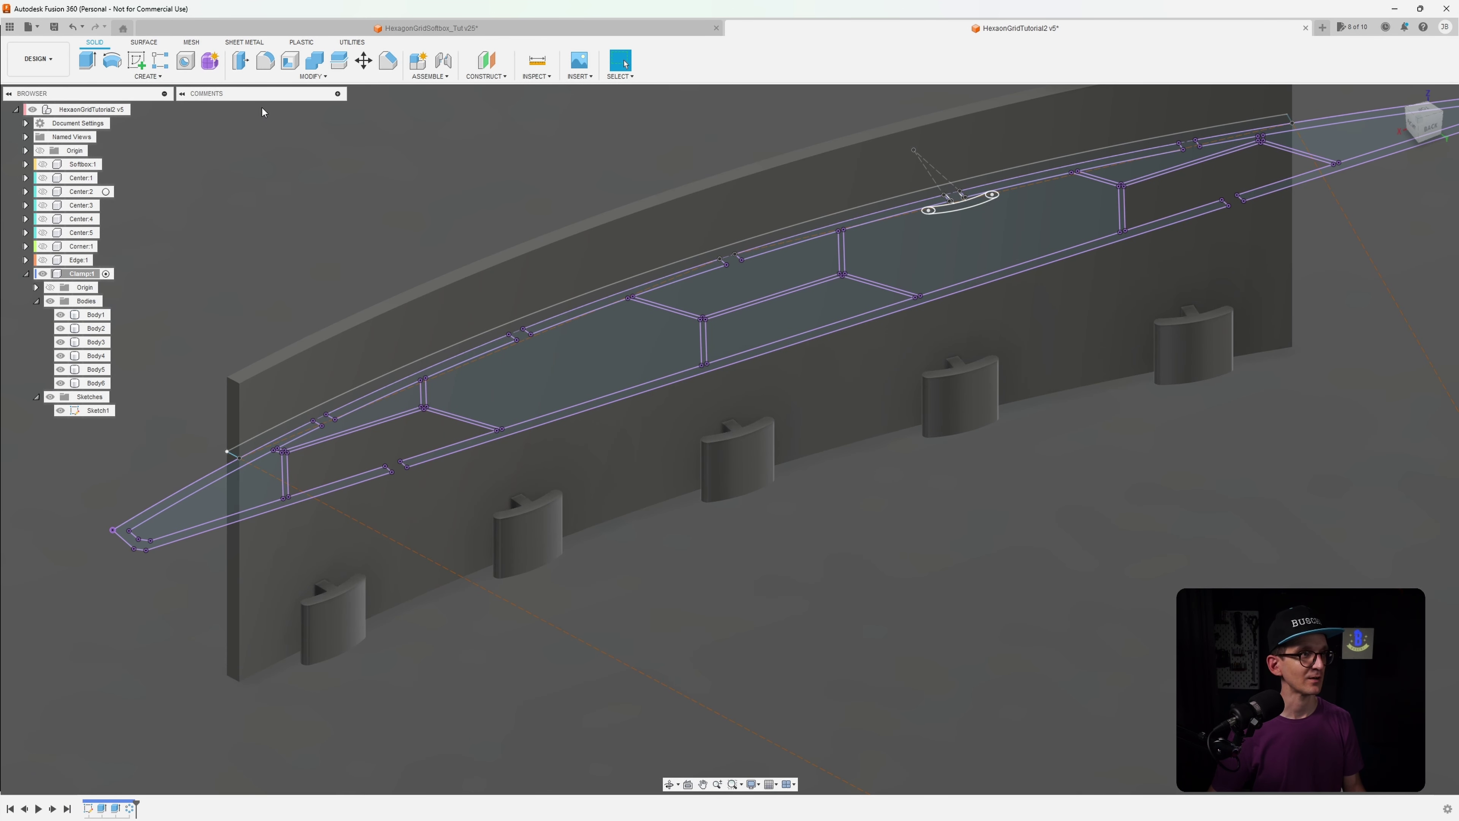
left_click(316, 61)
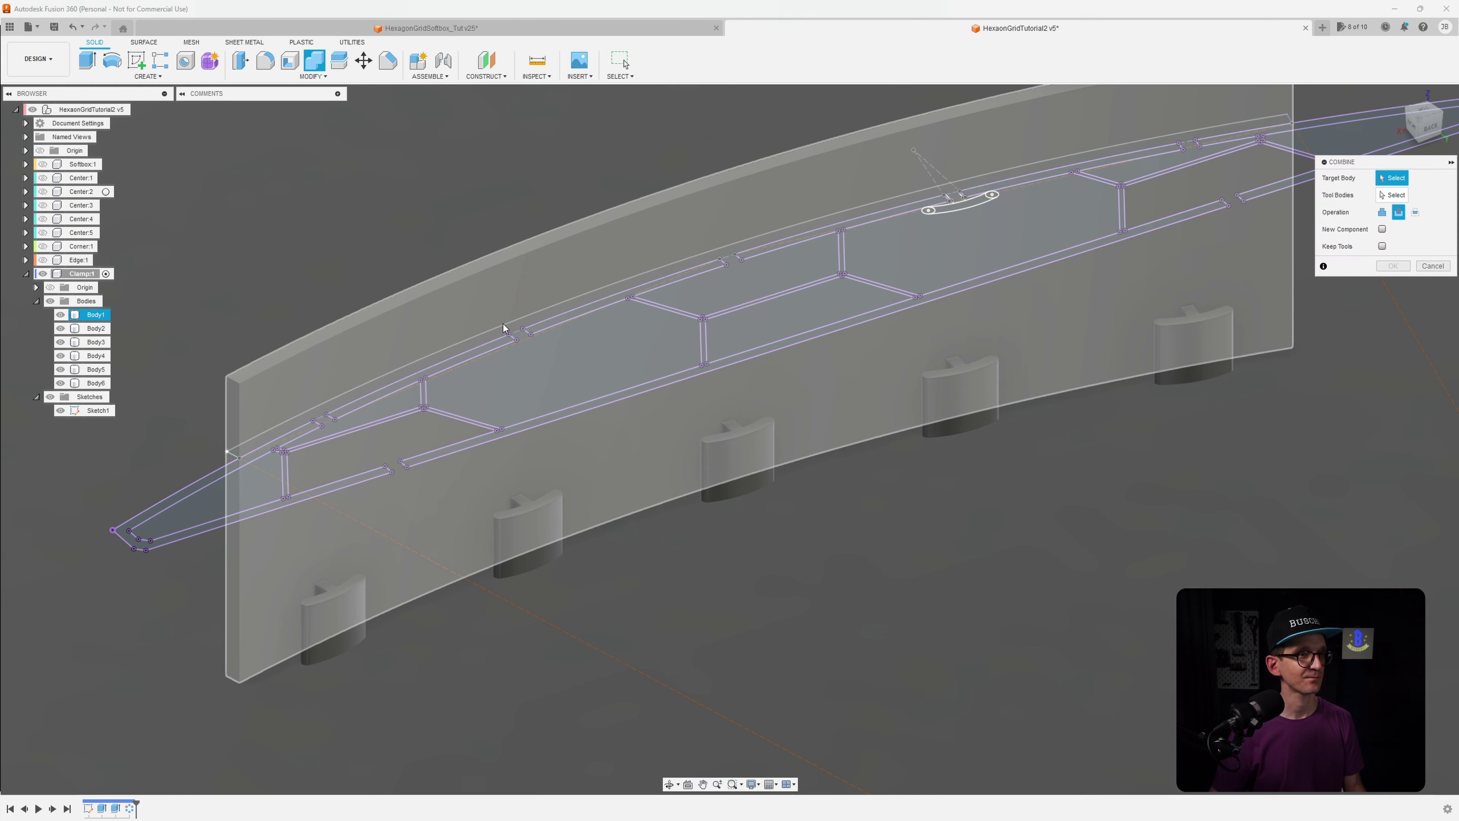
left_click(827, 389)
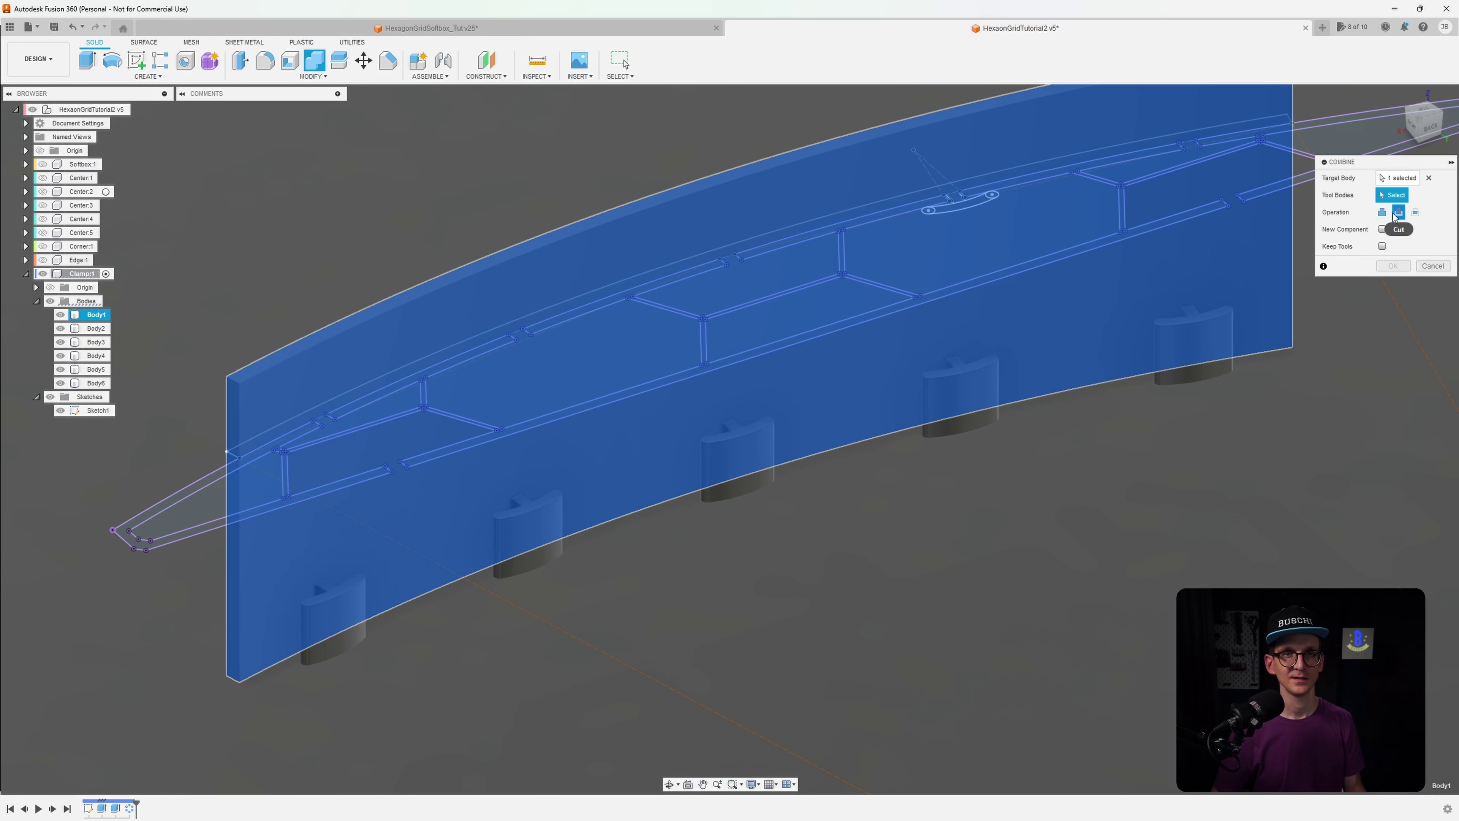
left_click(1192, 345)
left_click(959, 396)
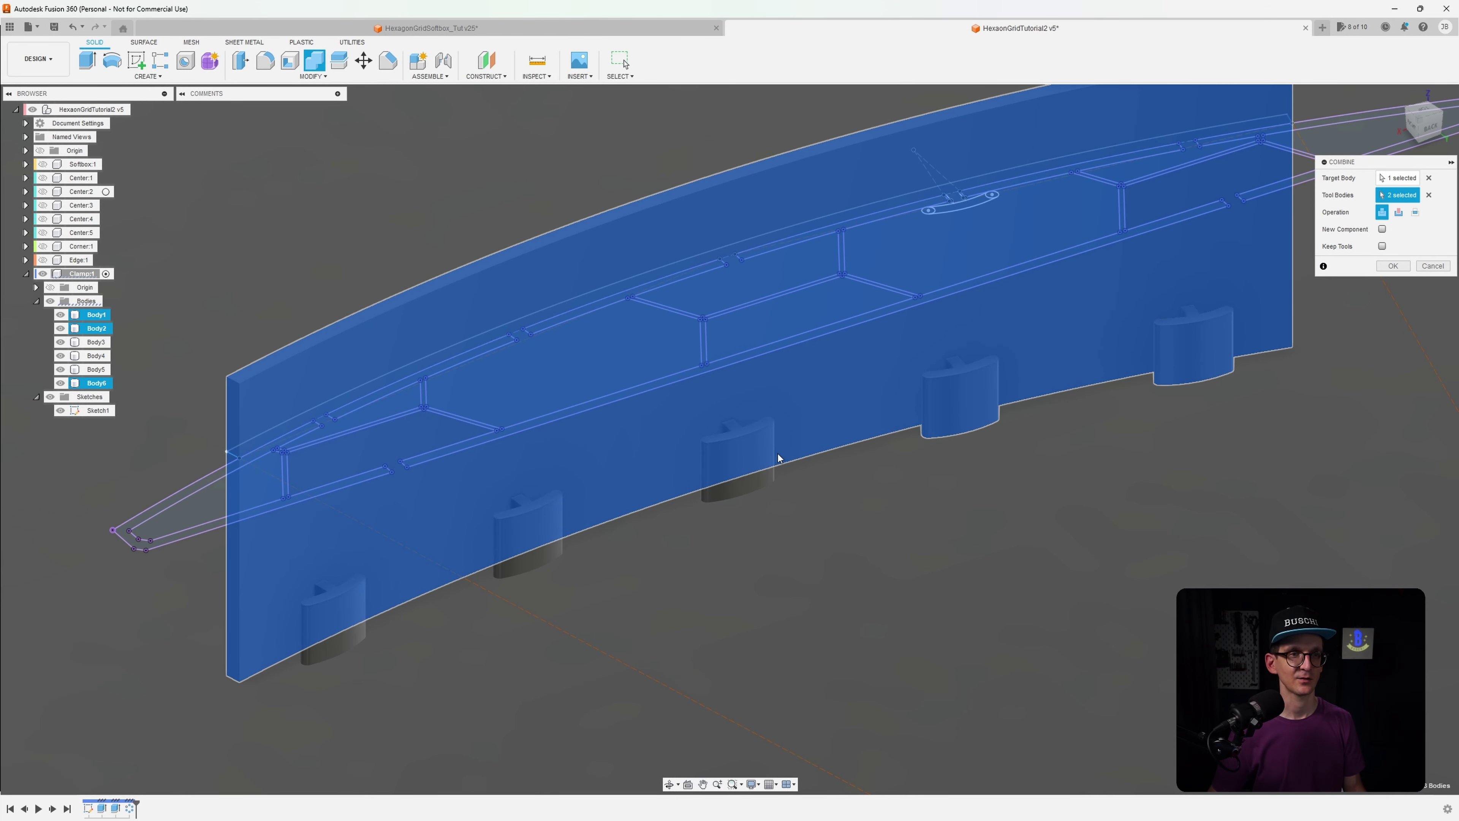
left_click(767, 459)
left_click(531, 537)
left_click(331, 609)
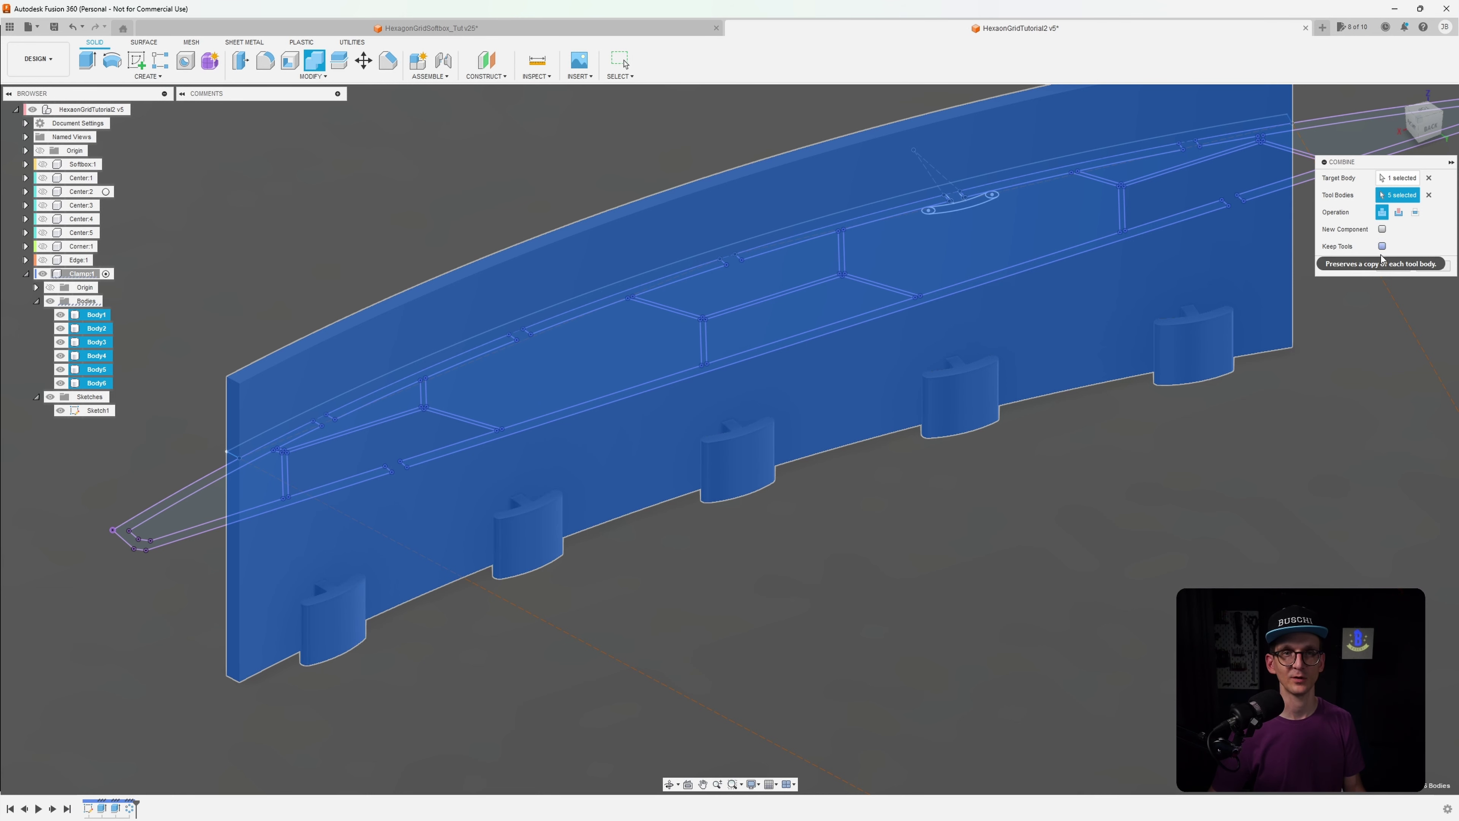
left_click(1404, 264)
Hide the Clamp's sketch and orbit the joined body to show the band's curved upper face
mouse_move(1012, 546)
middle_mouse_down("shift")
mouse_move(1000, 505)
mouse_move(1035, 433)
mouse_move(914, 540)
mouse_move(931, 549)
mouse_move(807, 581)
middle_mouse_up("shift")
scroll(919, 542, "down", 5)
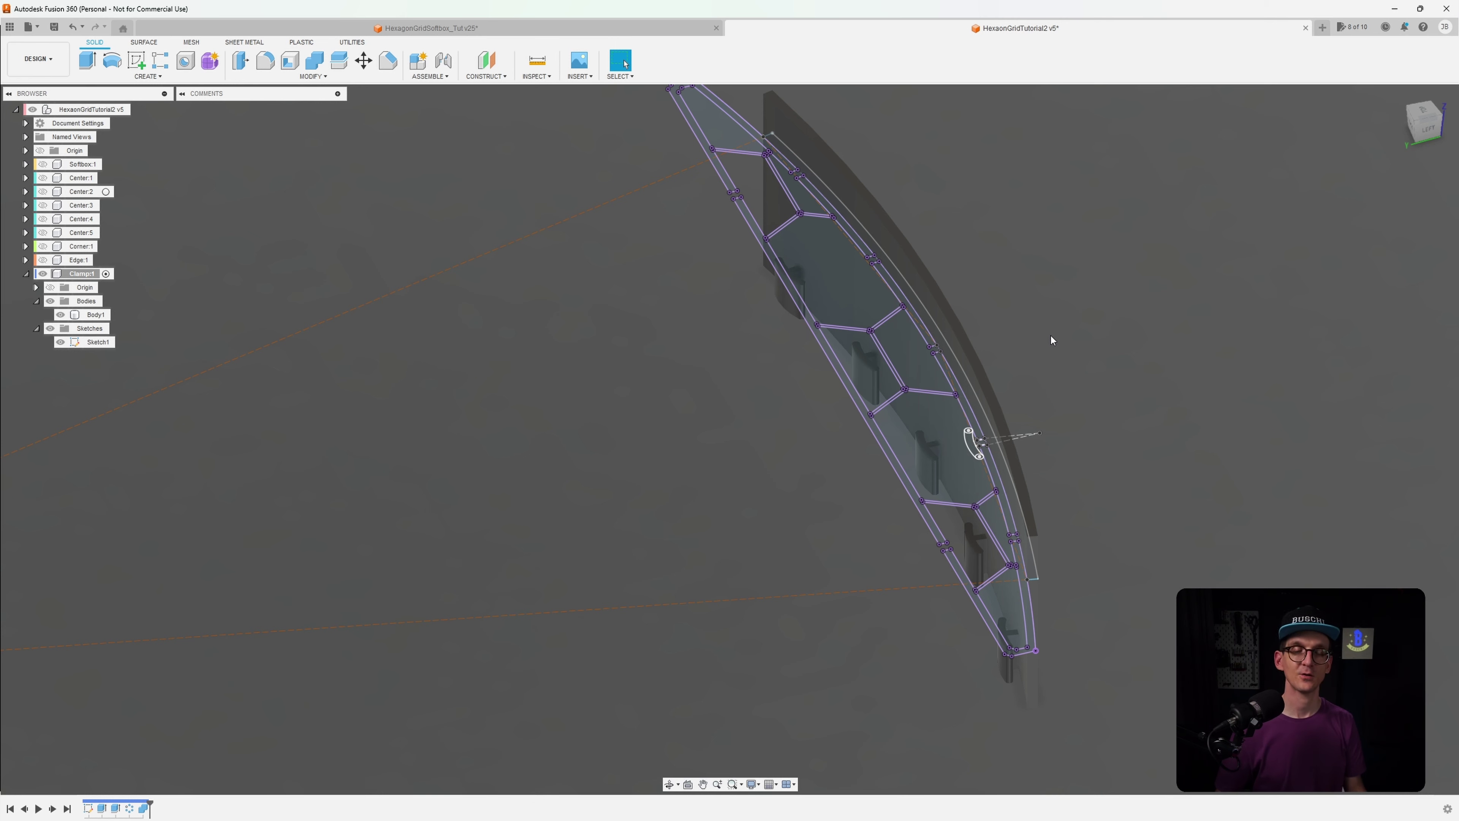
middle_click_drag(1044, 414, 333, 316, "shift")
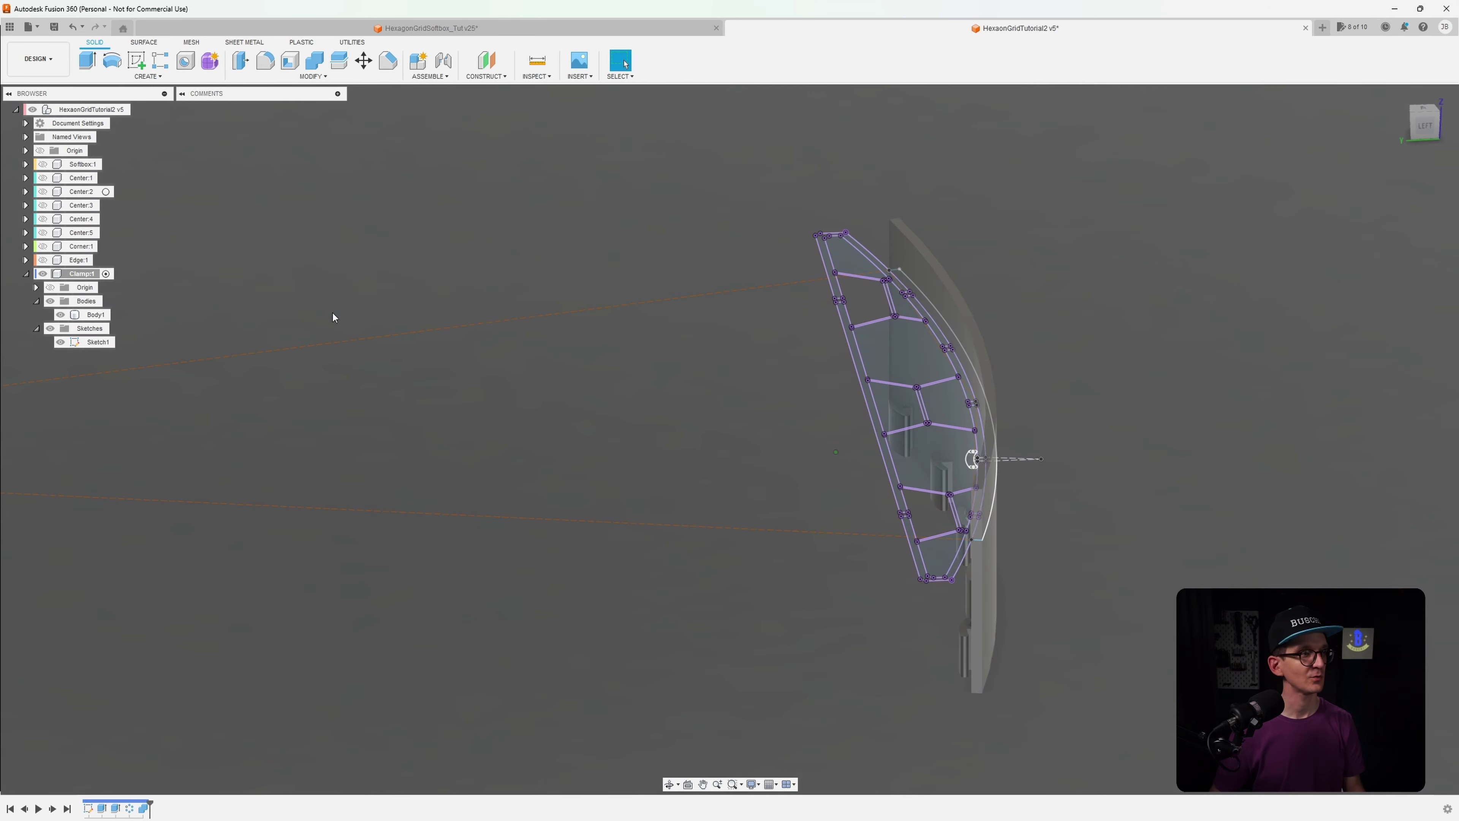
left_click(61, 342)
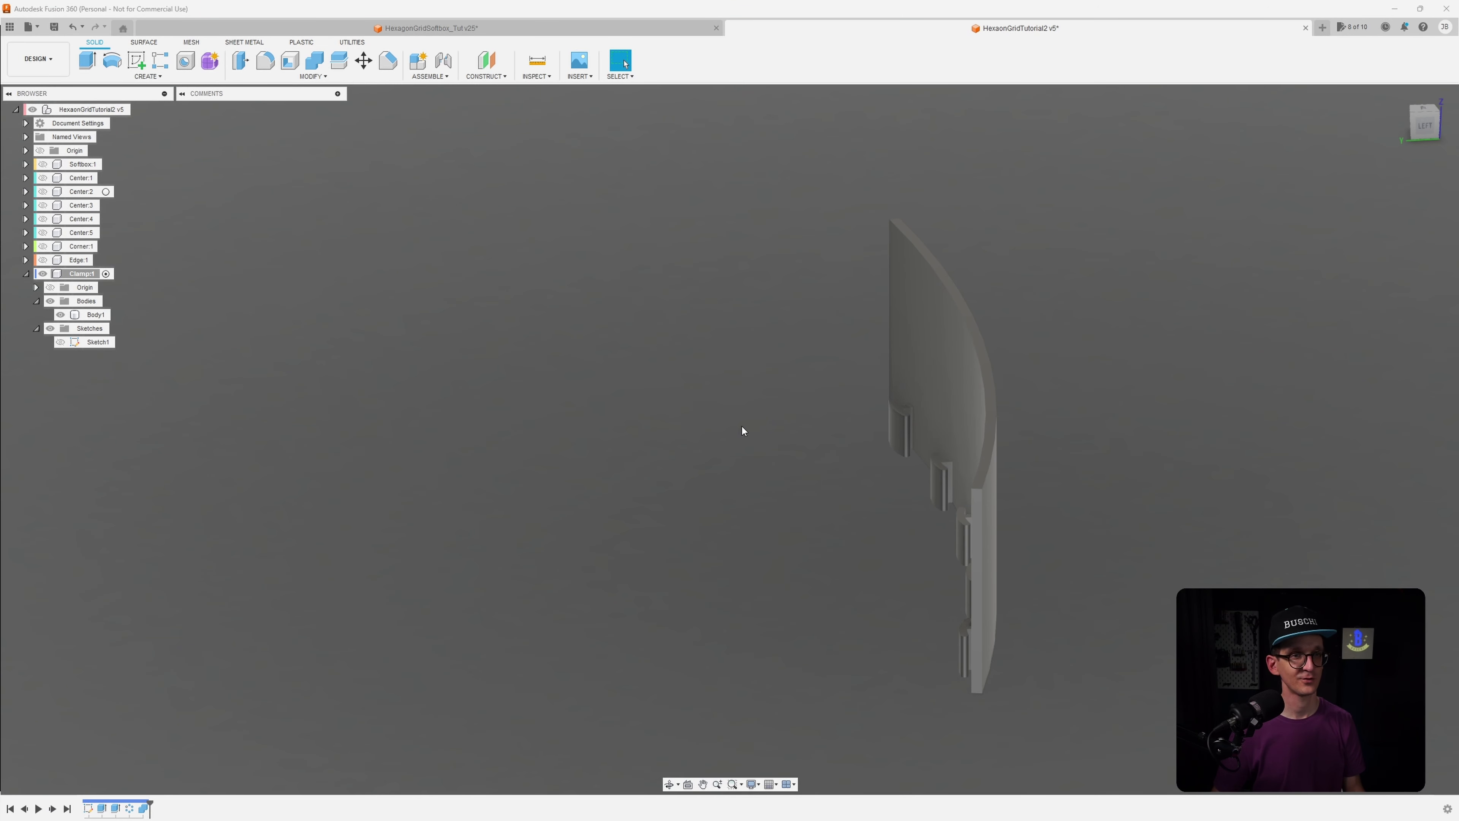
mouse_move(742, 426)
middle_mouse_down()
mouse_move(720, 415)
mouse_move(818, 371)
middle_mouse_up()
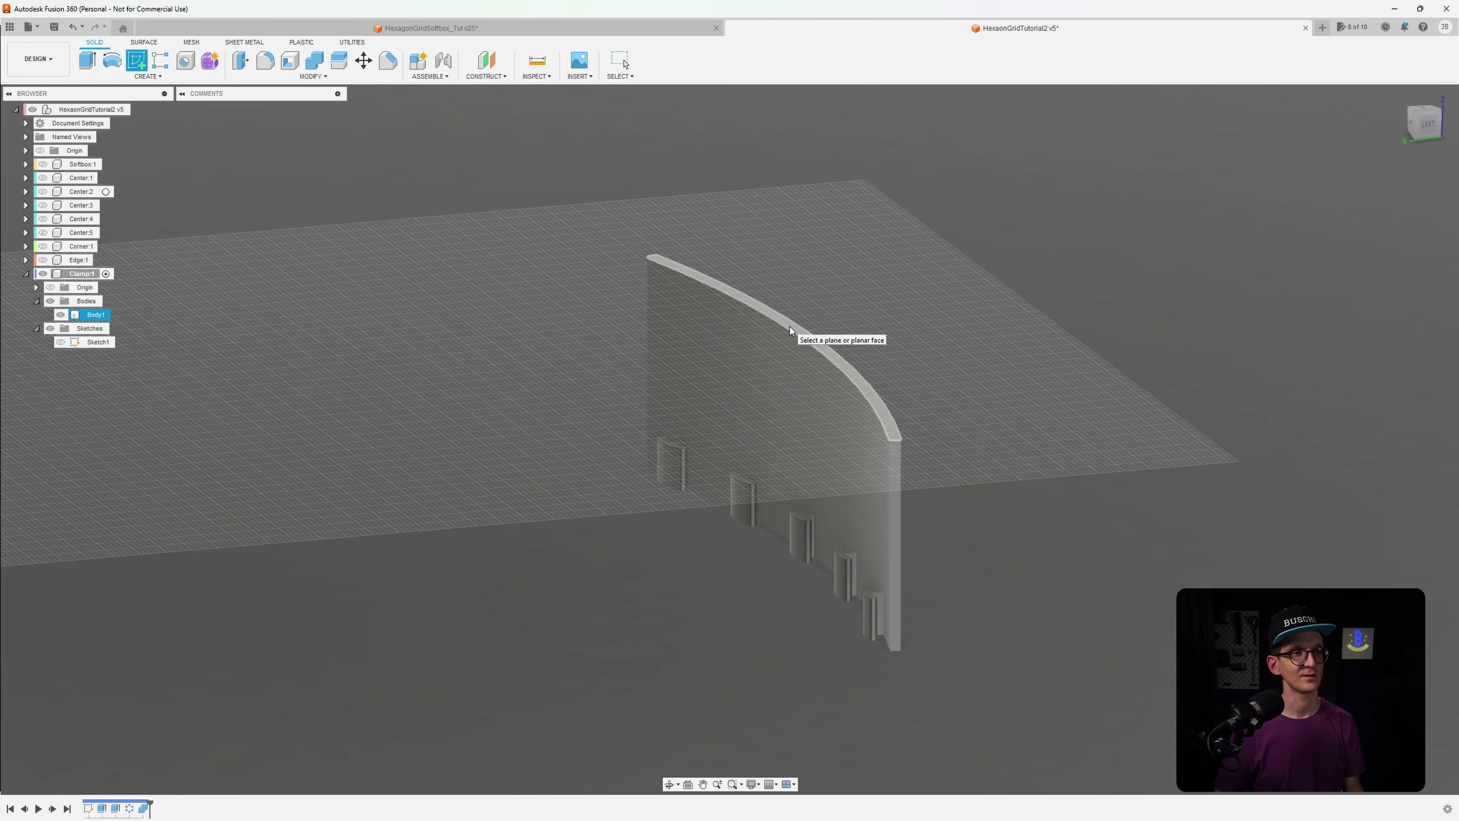
Start a sketch on the band's curved upper face and project the face outline into it
left_click(791, 327)
scroll(732, 345, "up", 5)
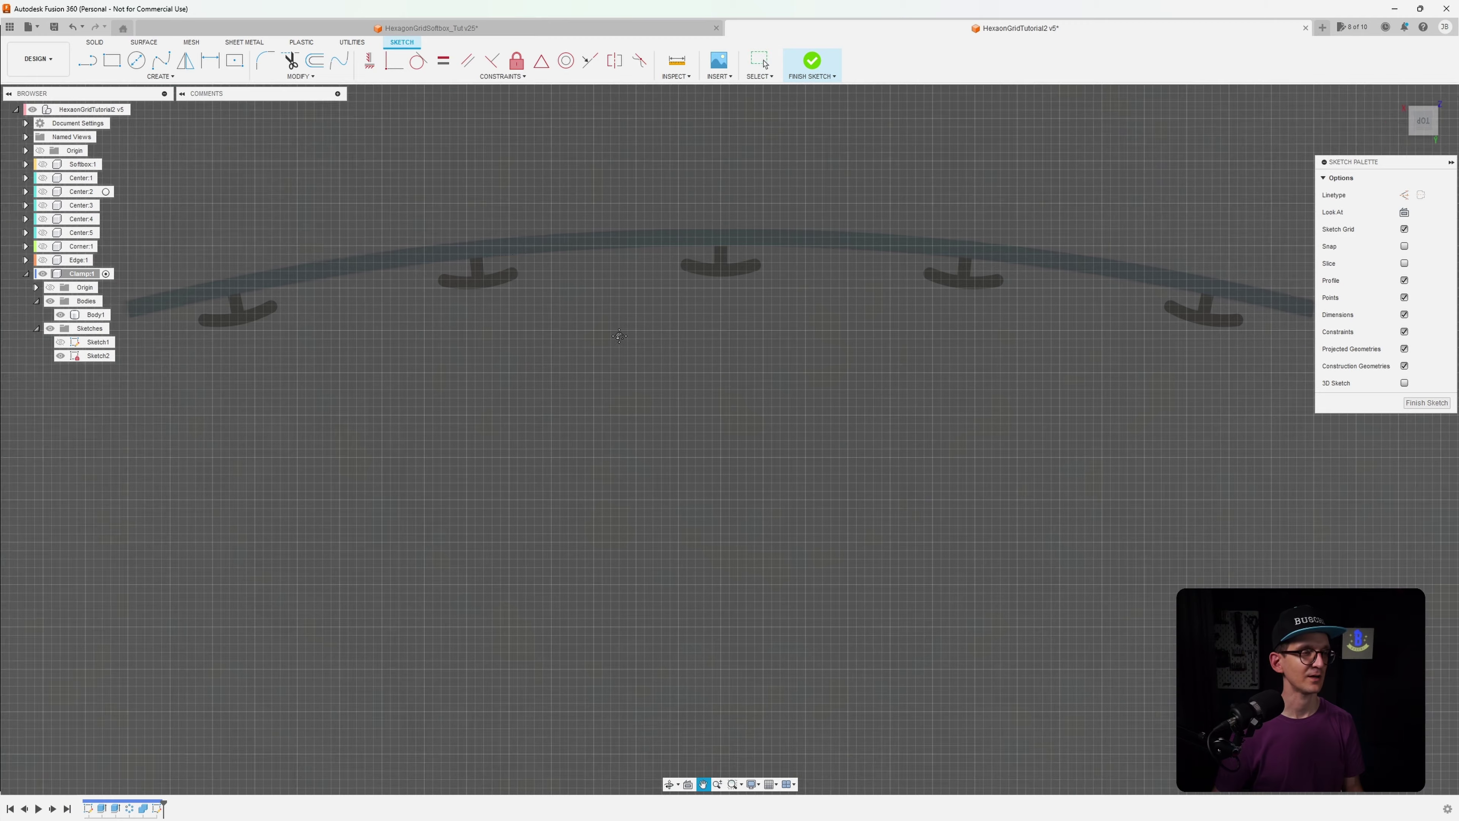
key("p")
left_click(549, 236)
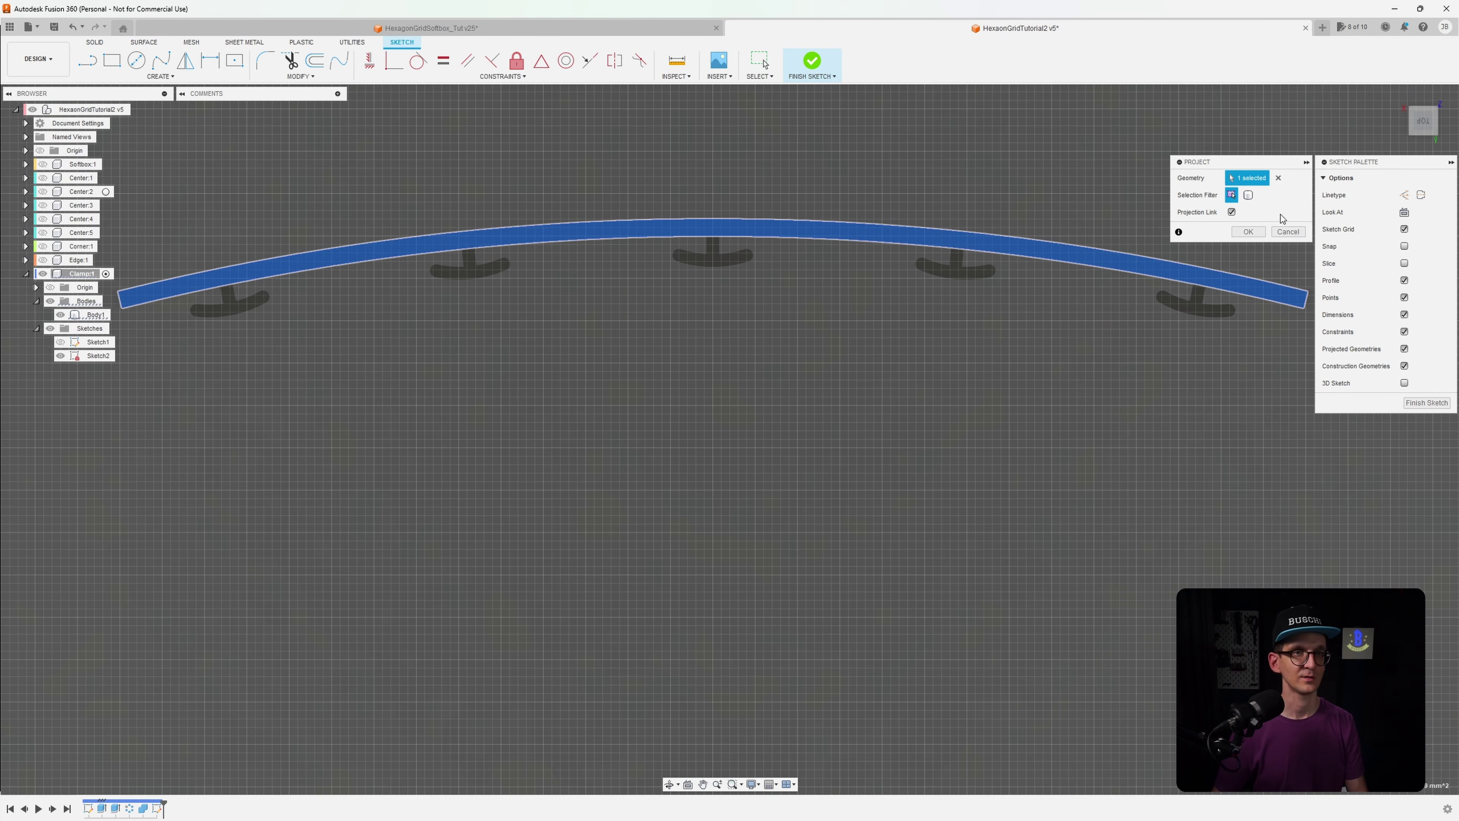
left_click(1249, 231)
Draw two lines from the inner corners of the band's ends that meet at the origin
scroll(1052, 326, "down", 6)
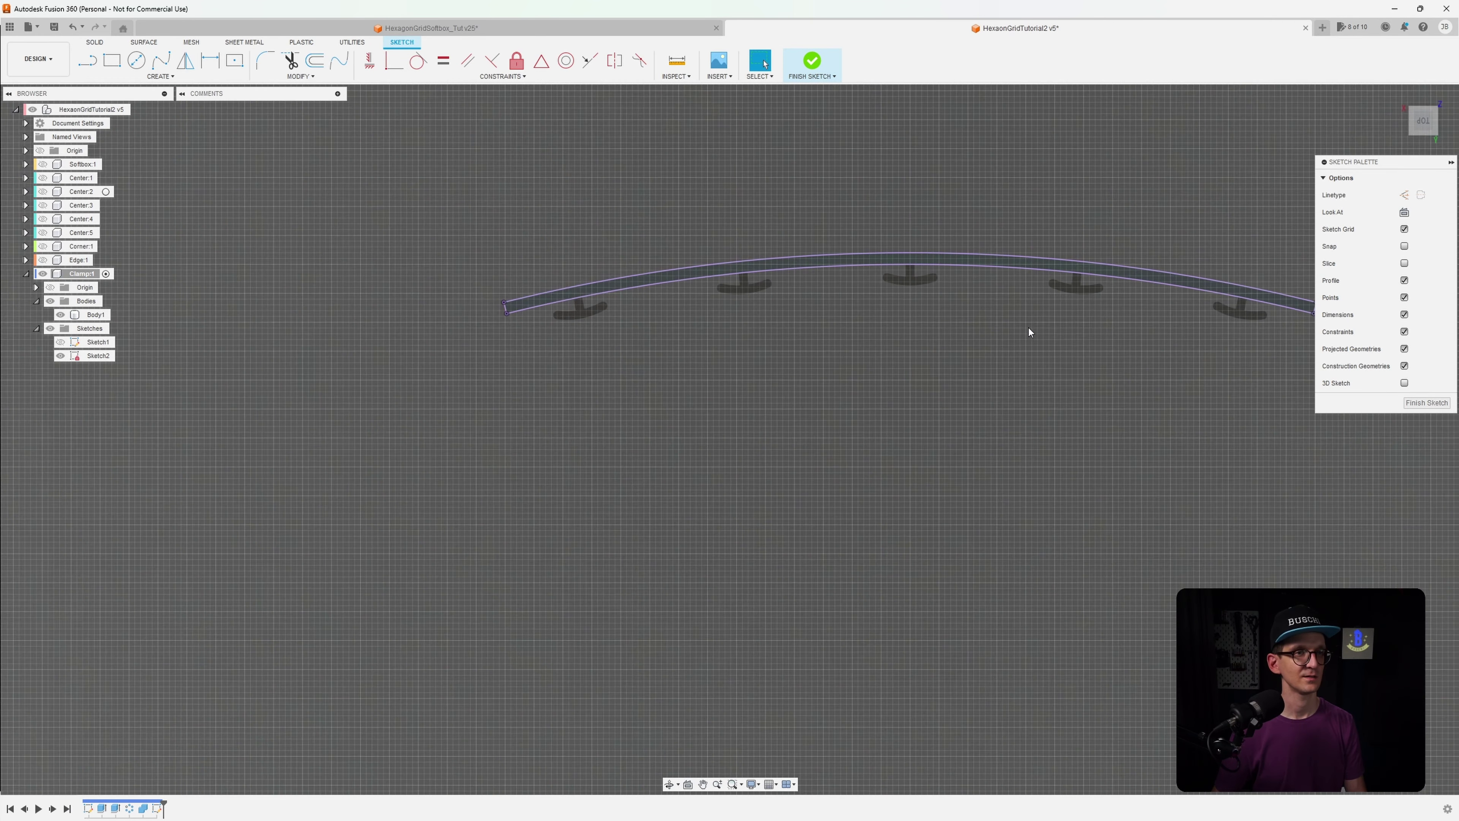
middle_click_drag(1030, 329, 934, 276)
scroll(884, 249, "down", 8)
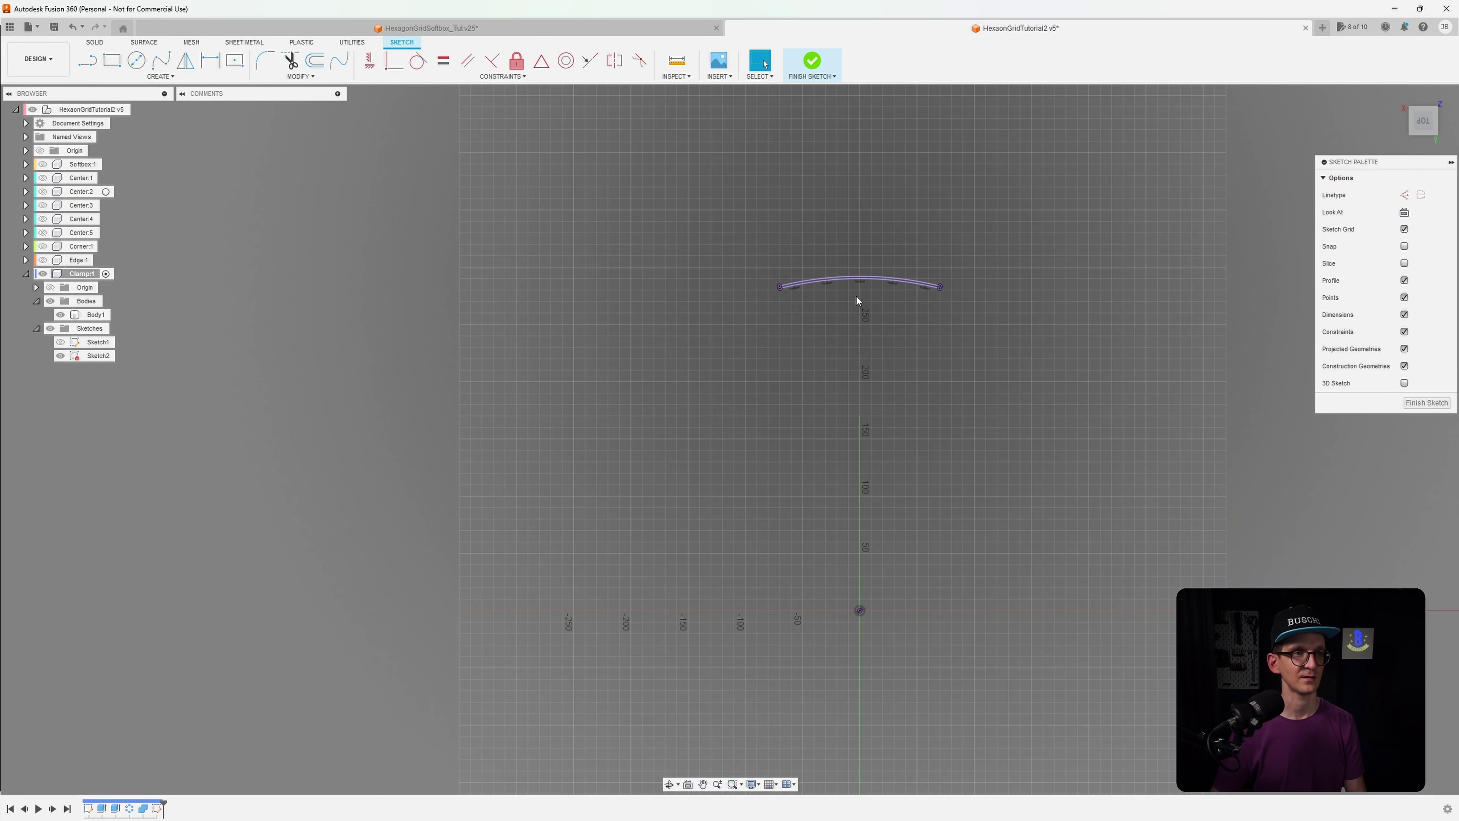
scroll(856, 300, "up", 5)
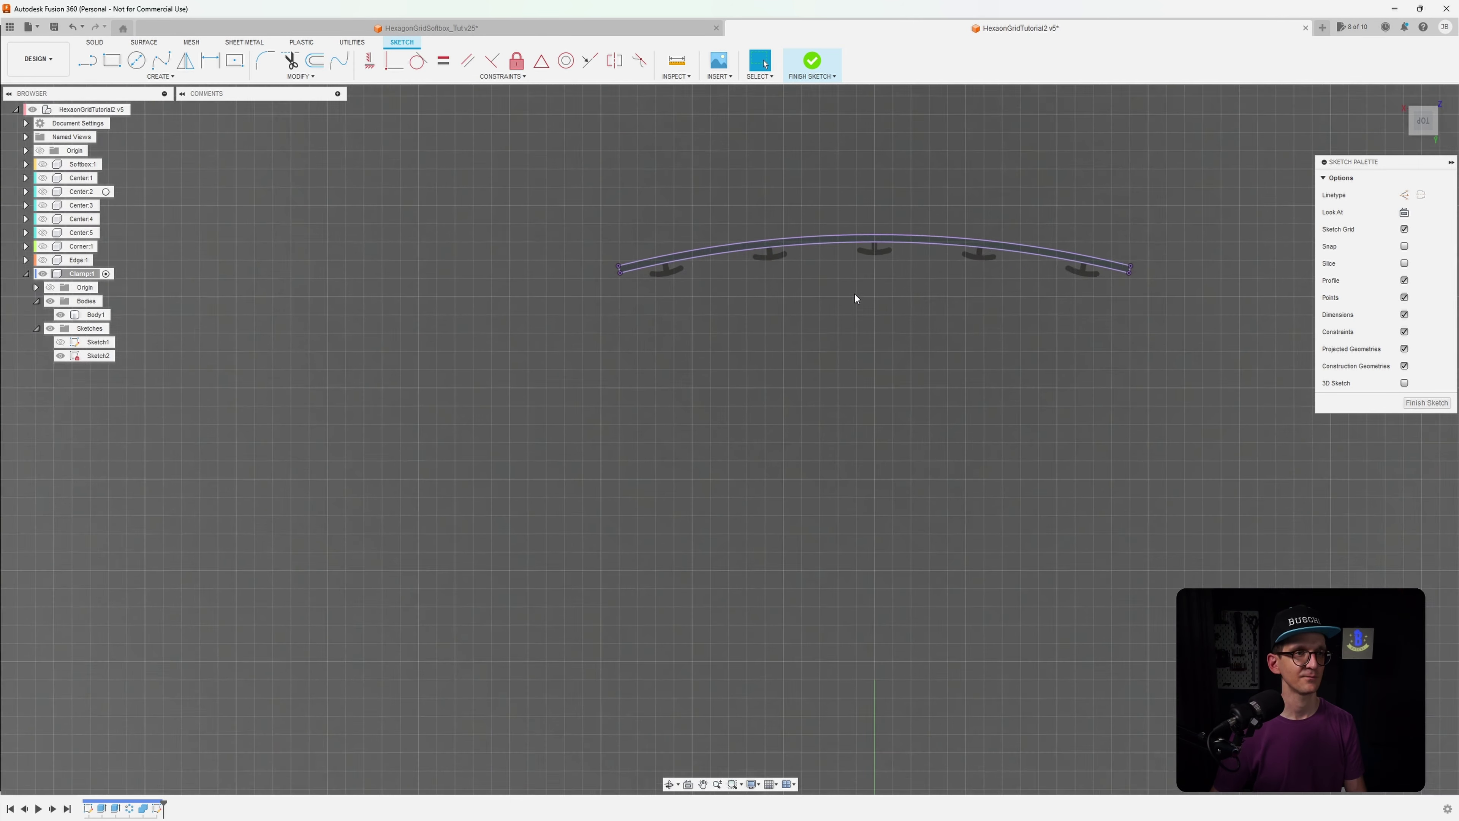
left_click(87, 64)
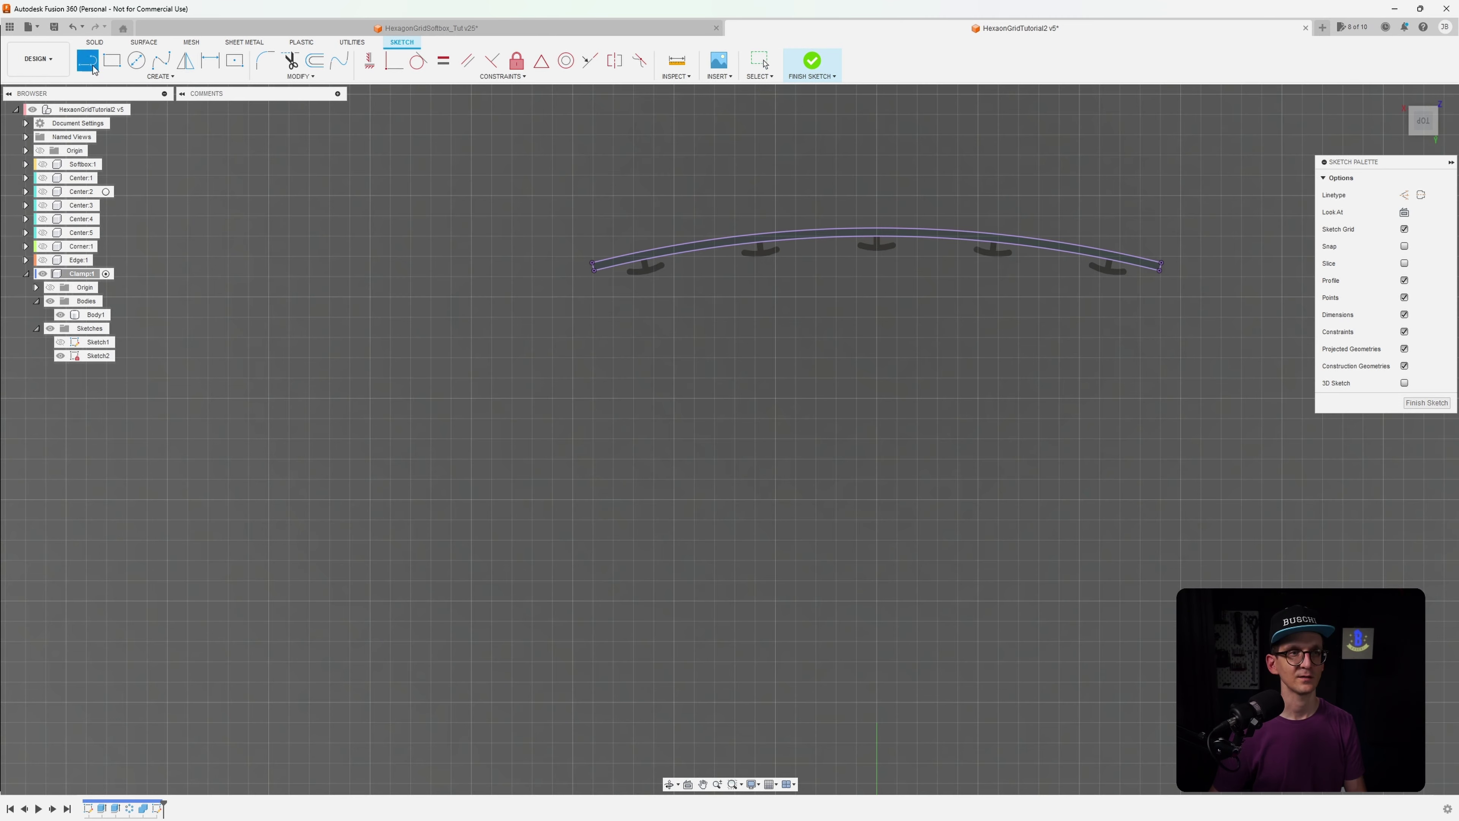
left_click(595, 273)
scroll(563, 342, "up", 5)
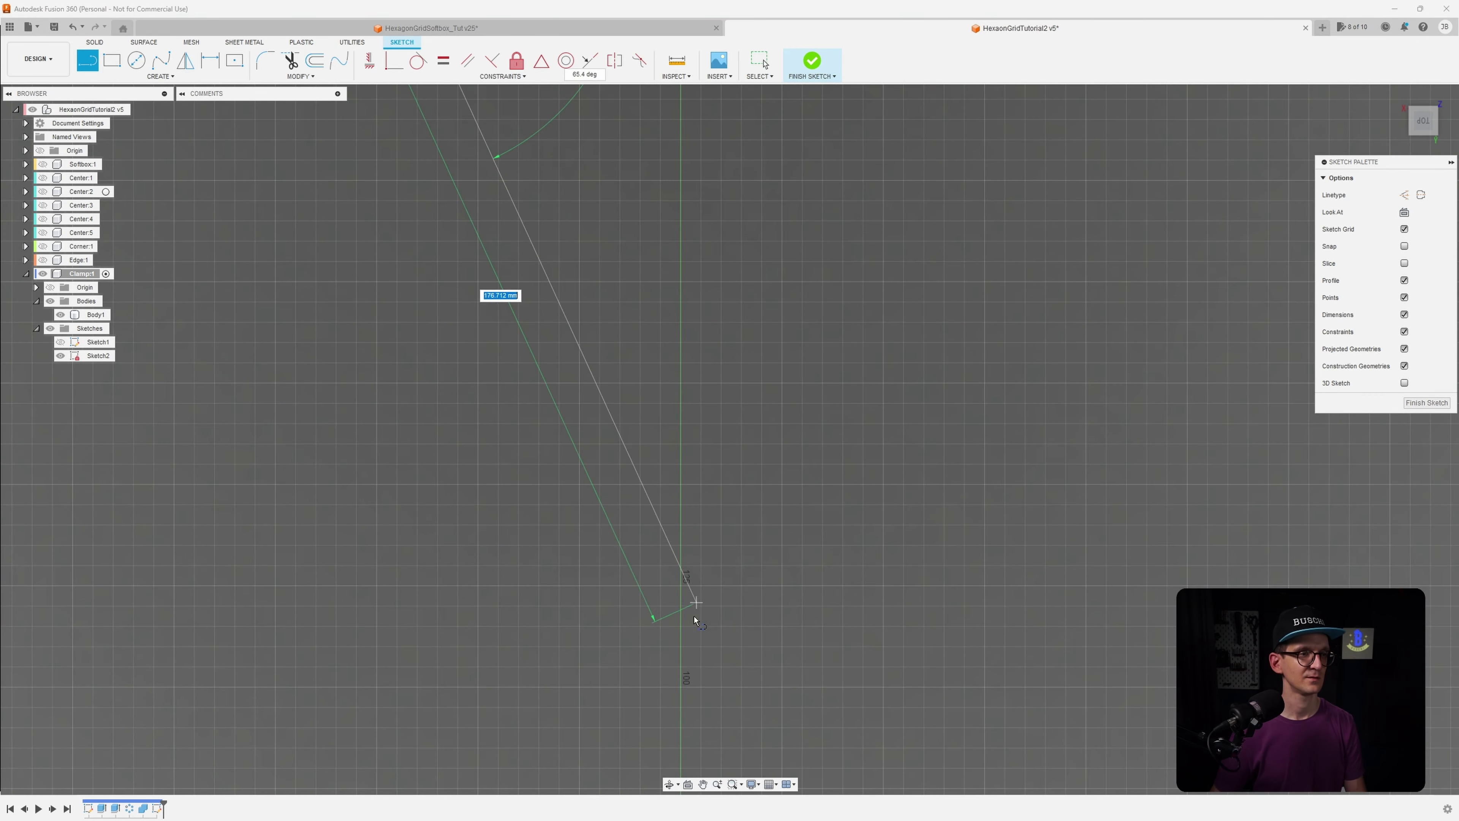
scroll(694, 620, "down", 5)
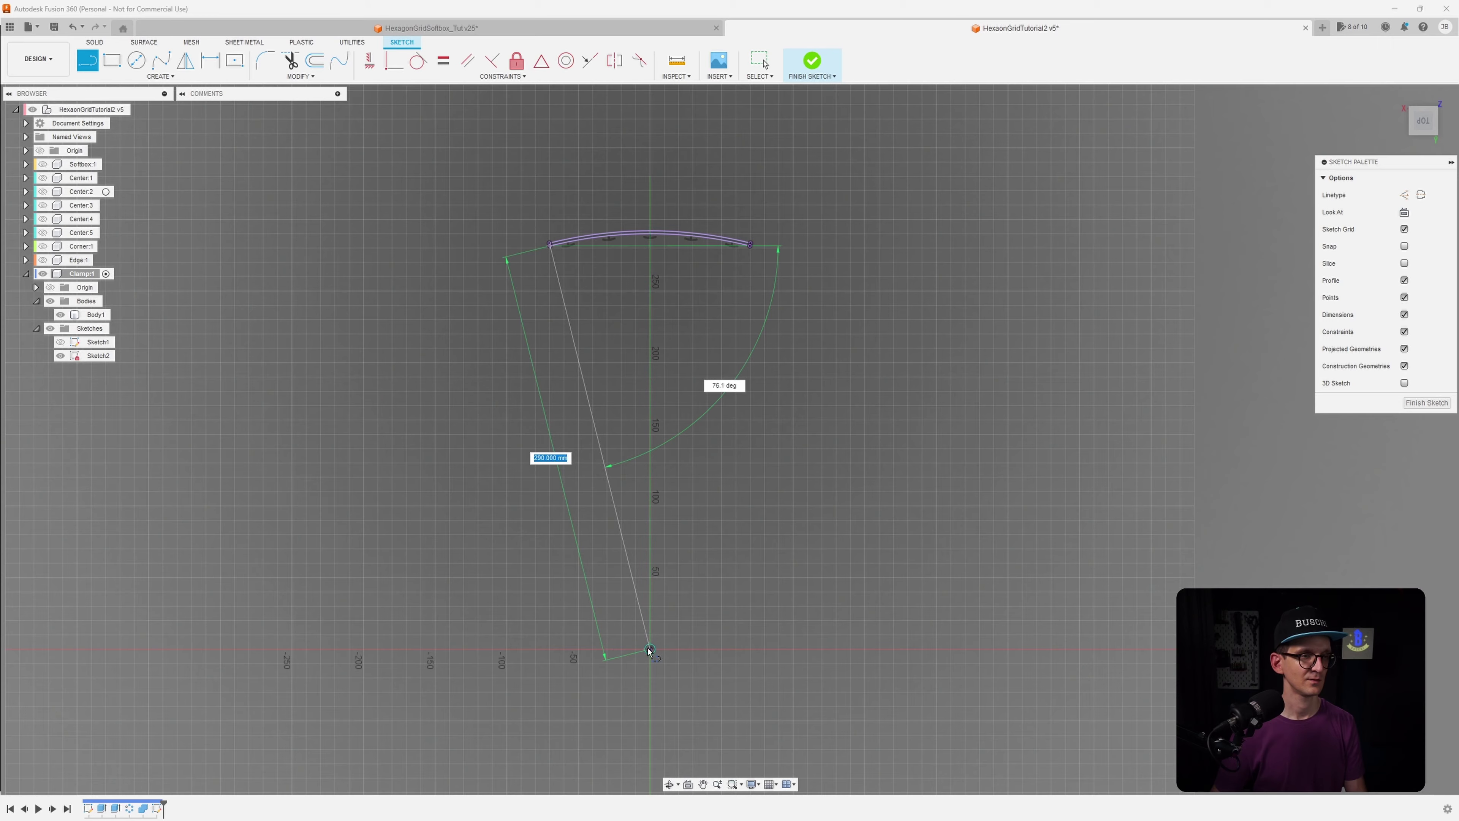
left_click(650, 649)
scroll(755, 236, "up", 4)
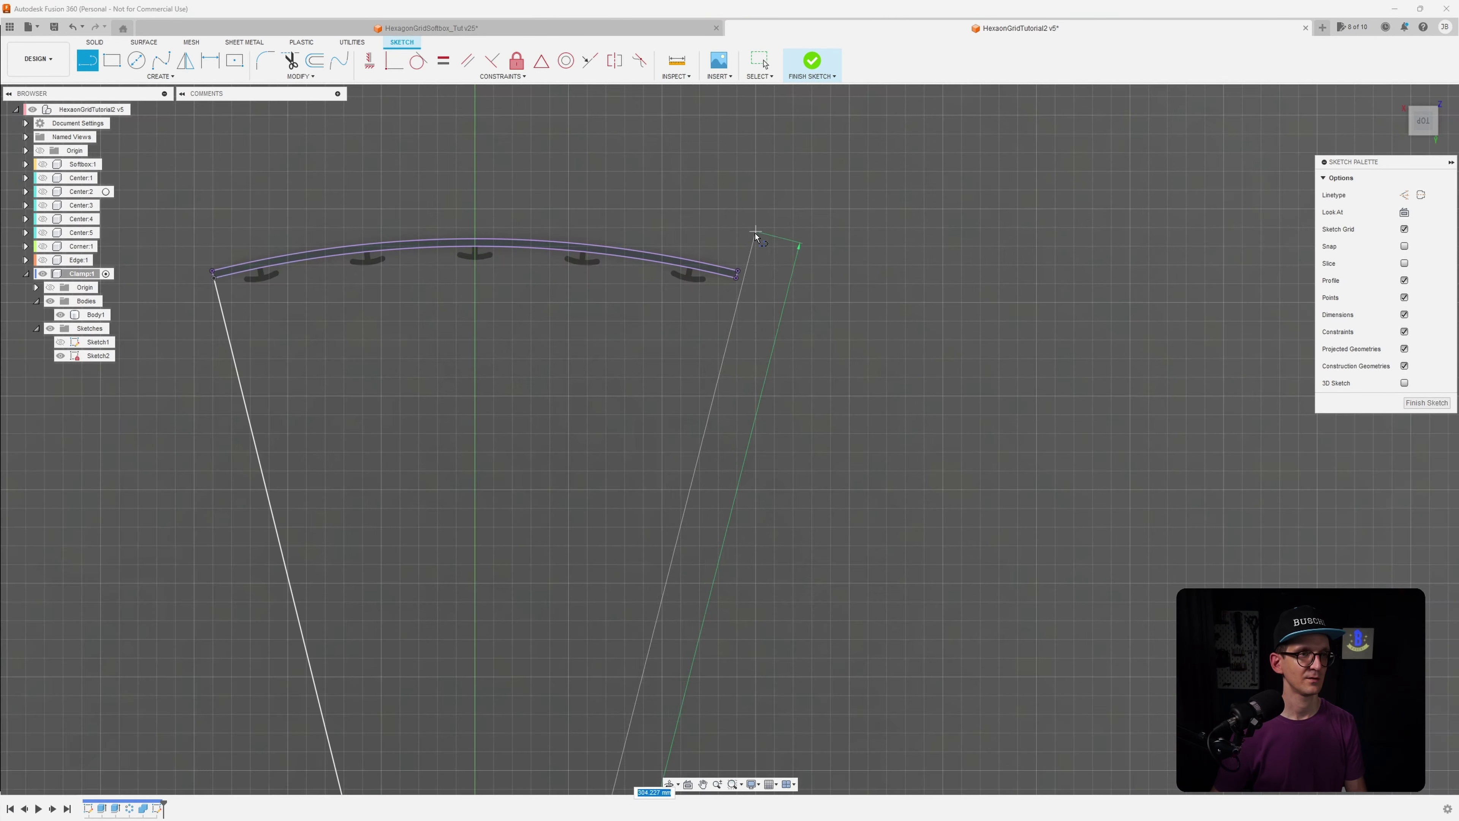
scroll(750, 241, "up", 3)
left_click(737, 289)
middle_click_drag(425, 336, 707, 345)
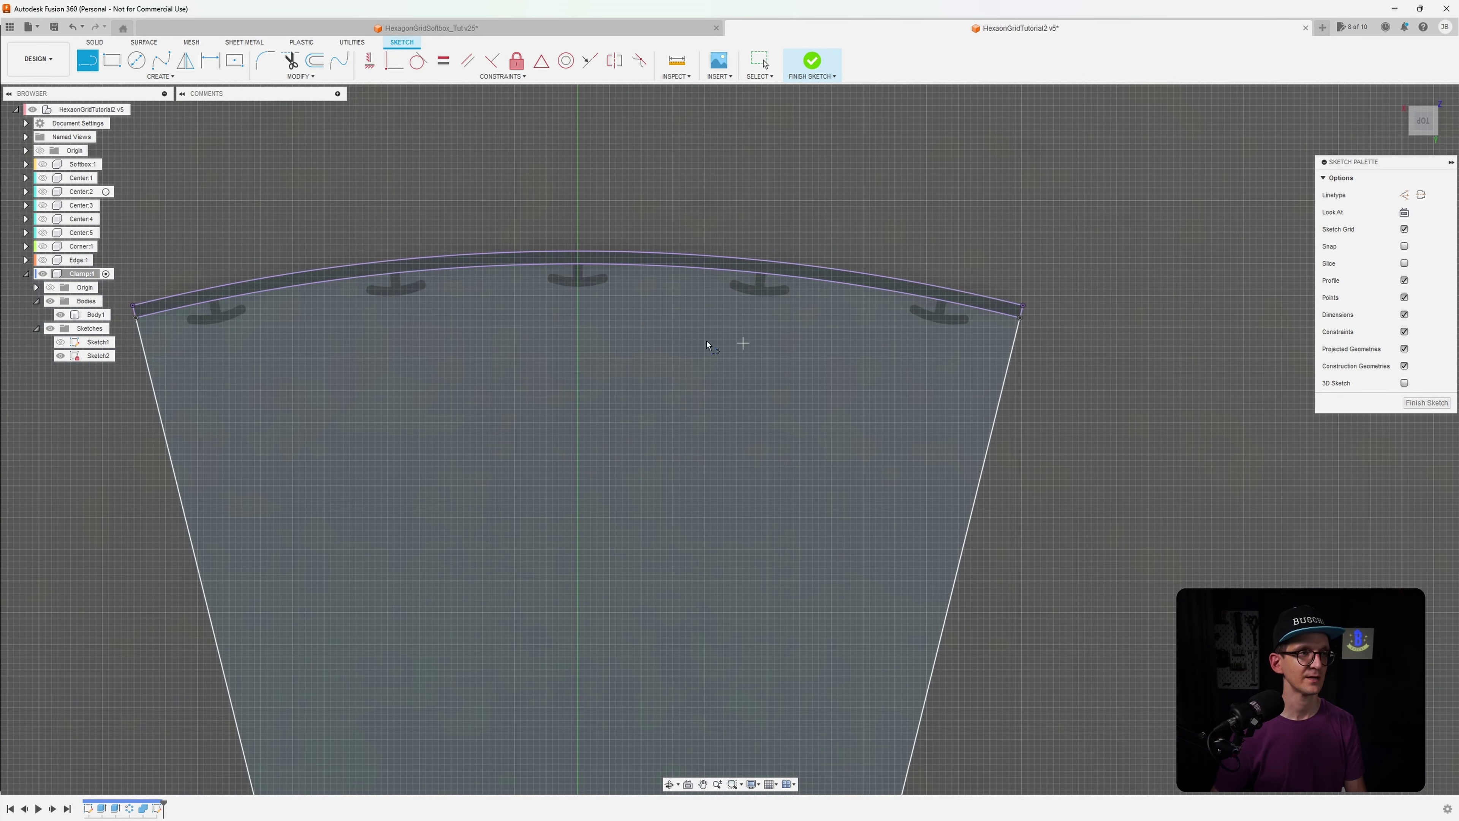
Draw an arc between the two radial lines just inside the spring clips, following the band's curve
left_click(161, 76)
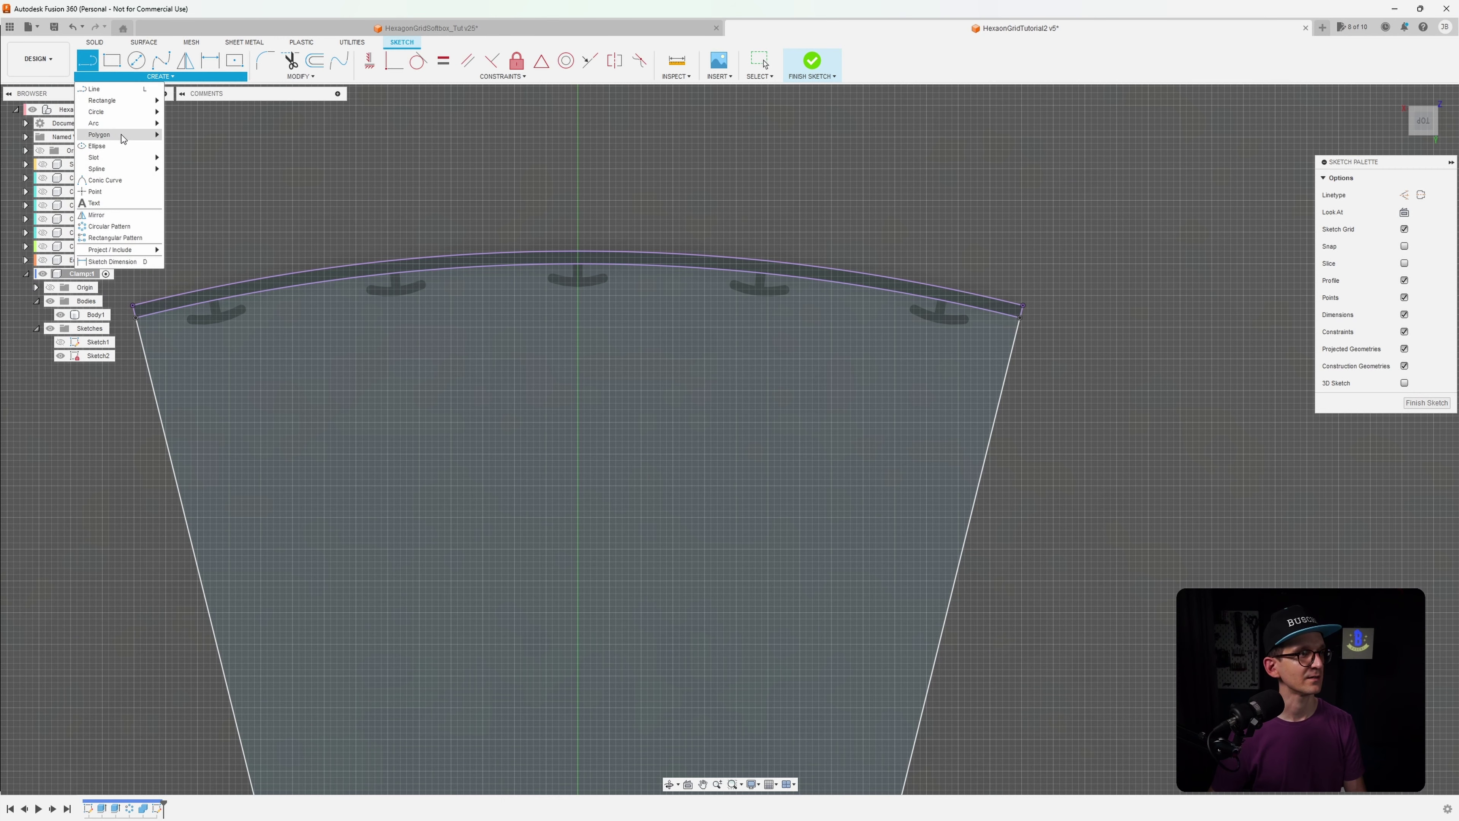
mouse_move(144, 123)
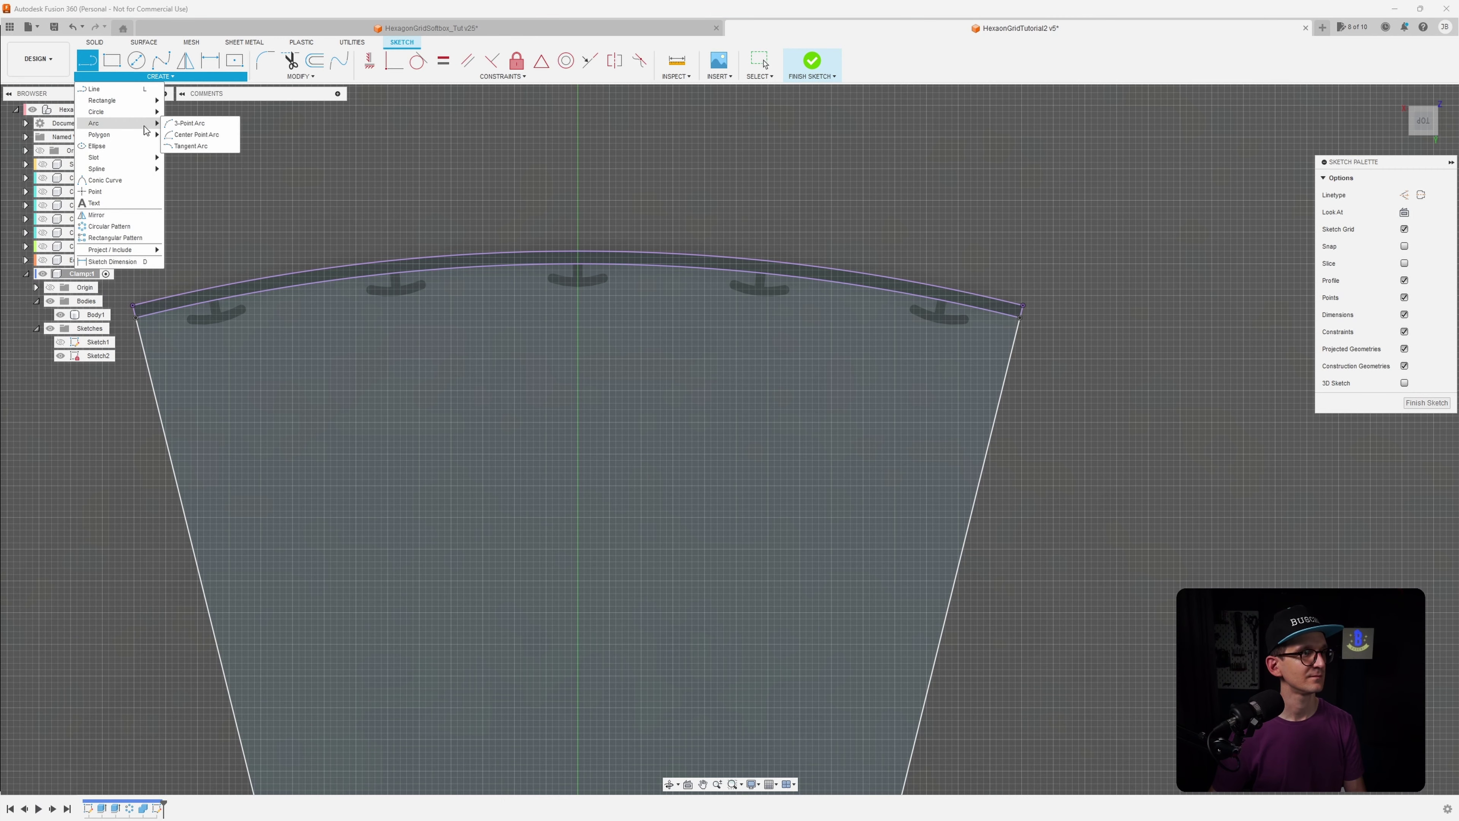
left_click(186, 136)
scroll(505, 224, "down", 5)
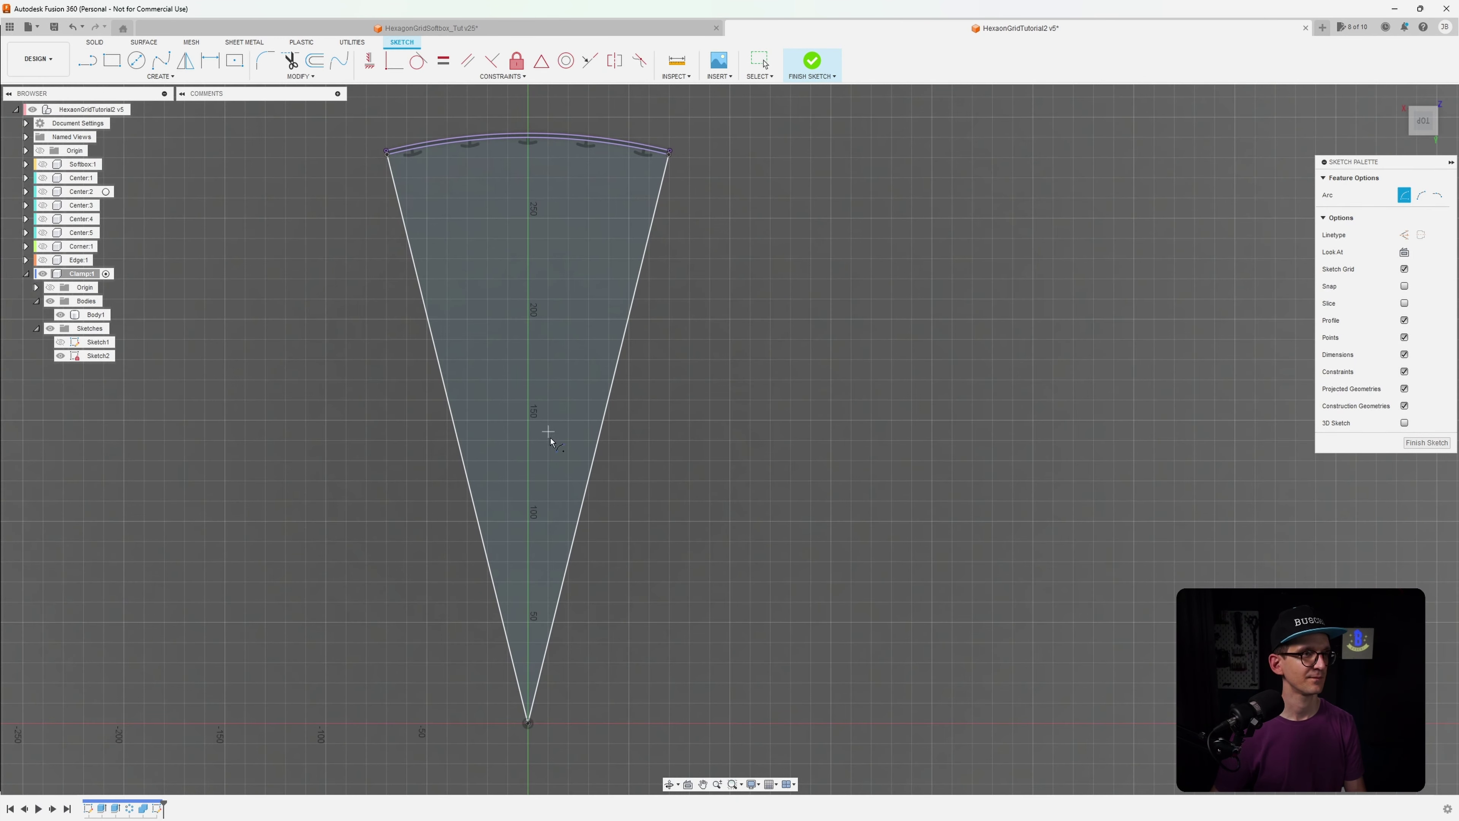
mouse_move(488, 224)
middle_mouse_down()
mouse_move(488, 326)
mouse_move(446, 456)
middle_mouse_up()
scroll(451, 454, "up", 4)
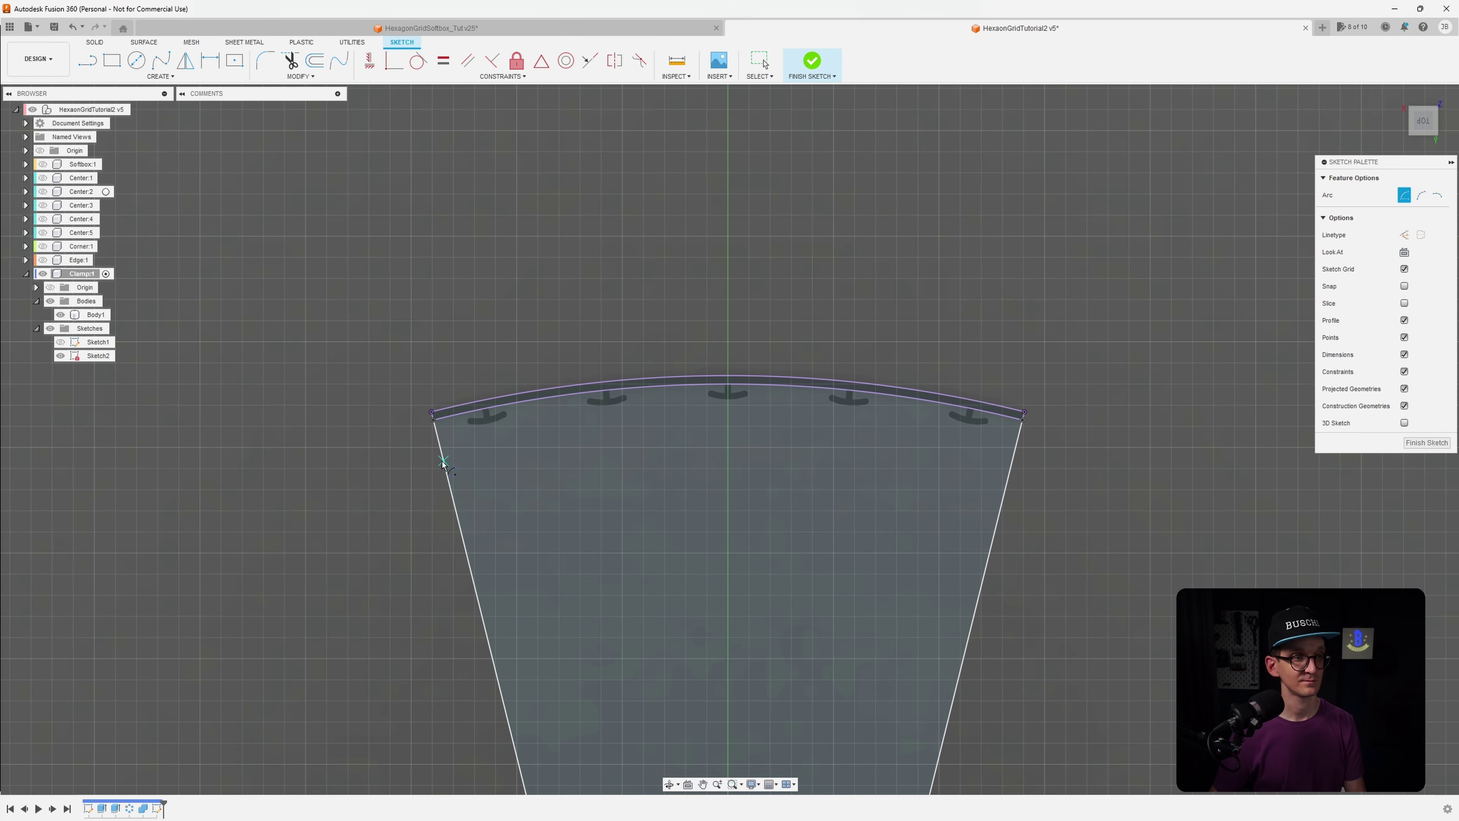
left_click(443, 465)
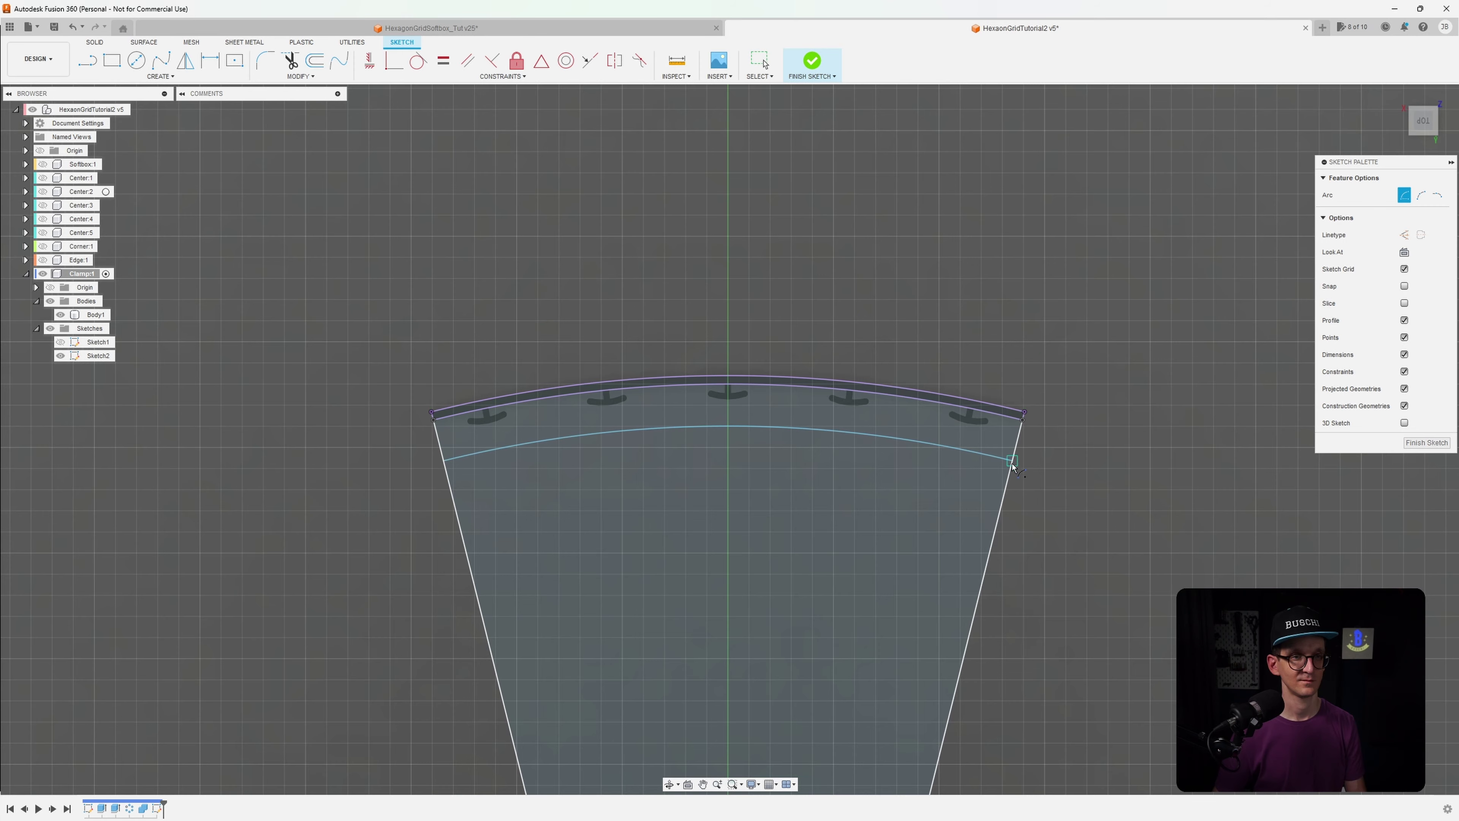
left_click(1012, 462)
Trim both radial lines where they extend past the new arc towards the origin
key("t")
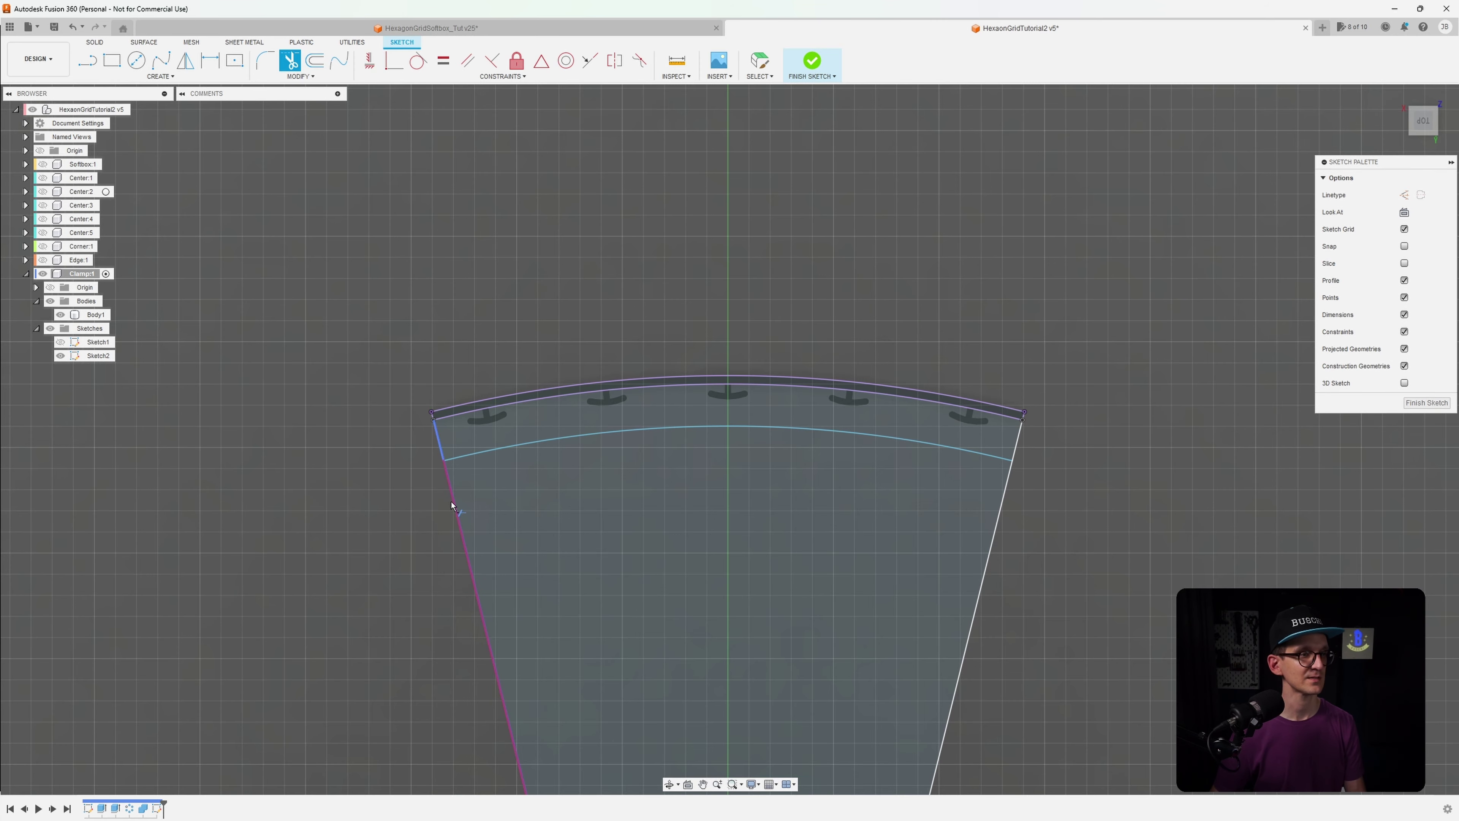
left_click(452, 506)
scroll(1080, 454, "up", 3)
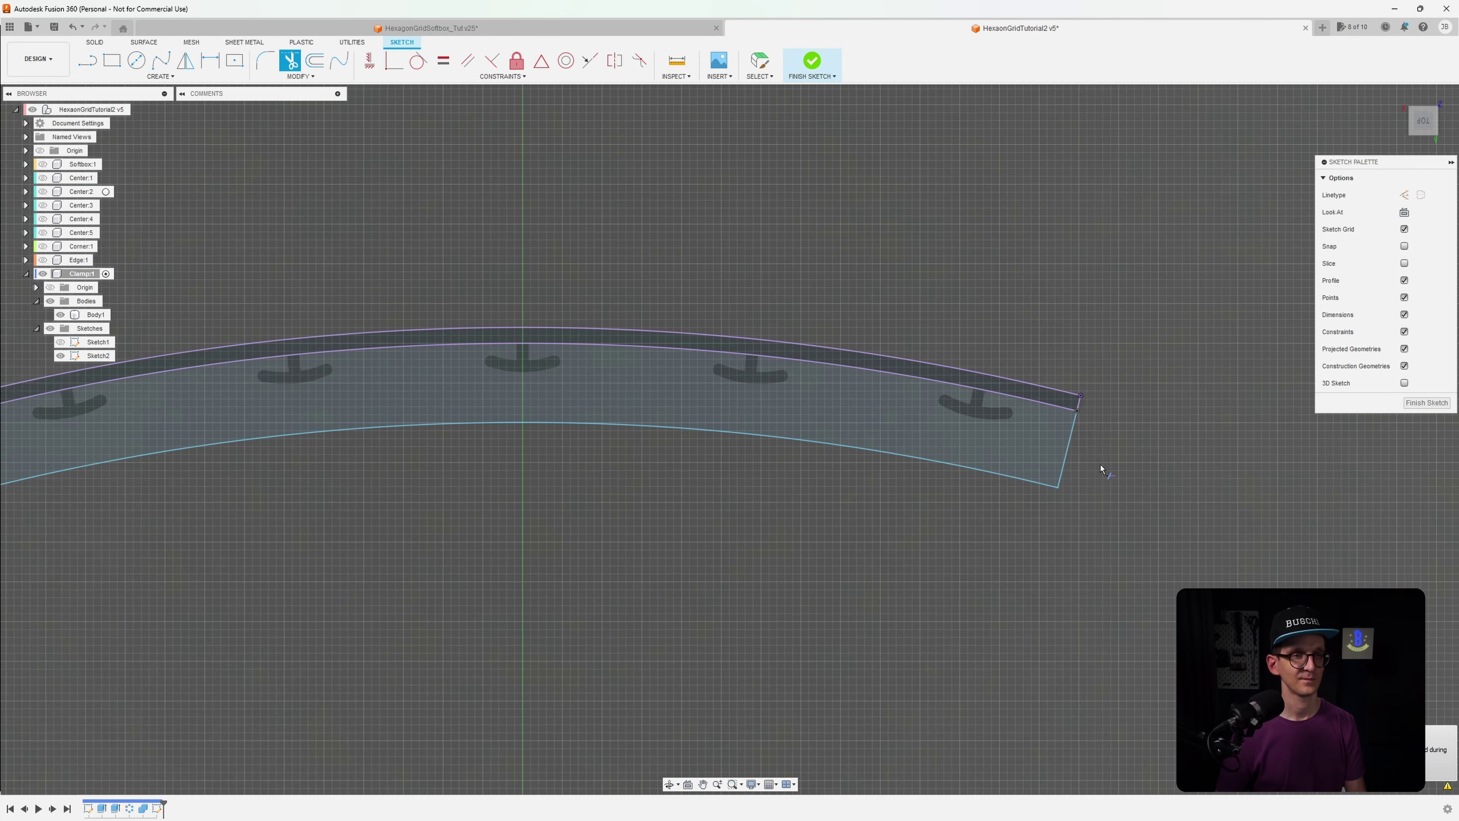
Dimension one of the profile's short end lines, between the band and the arc, to 10 mm
key("d")
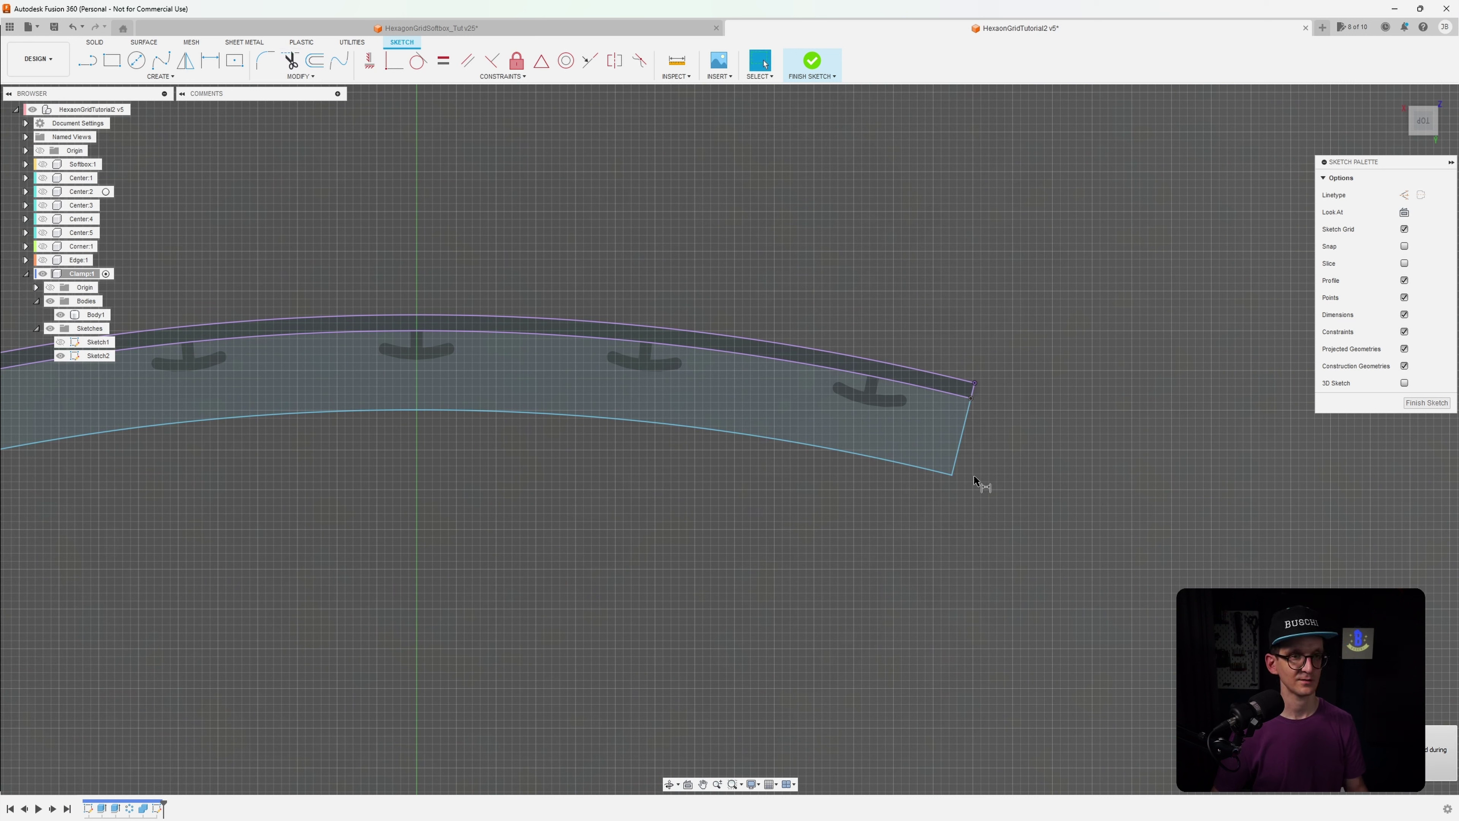
left_click(961, 441)
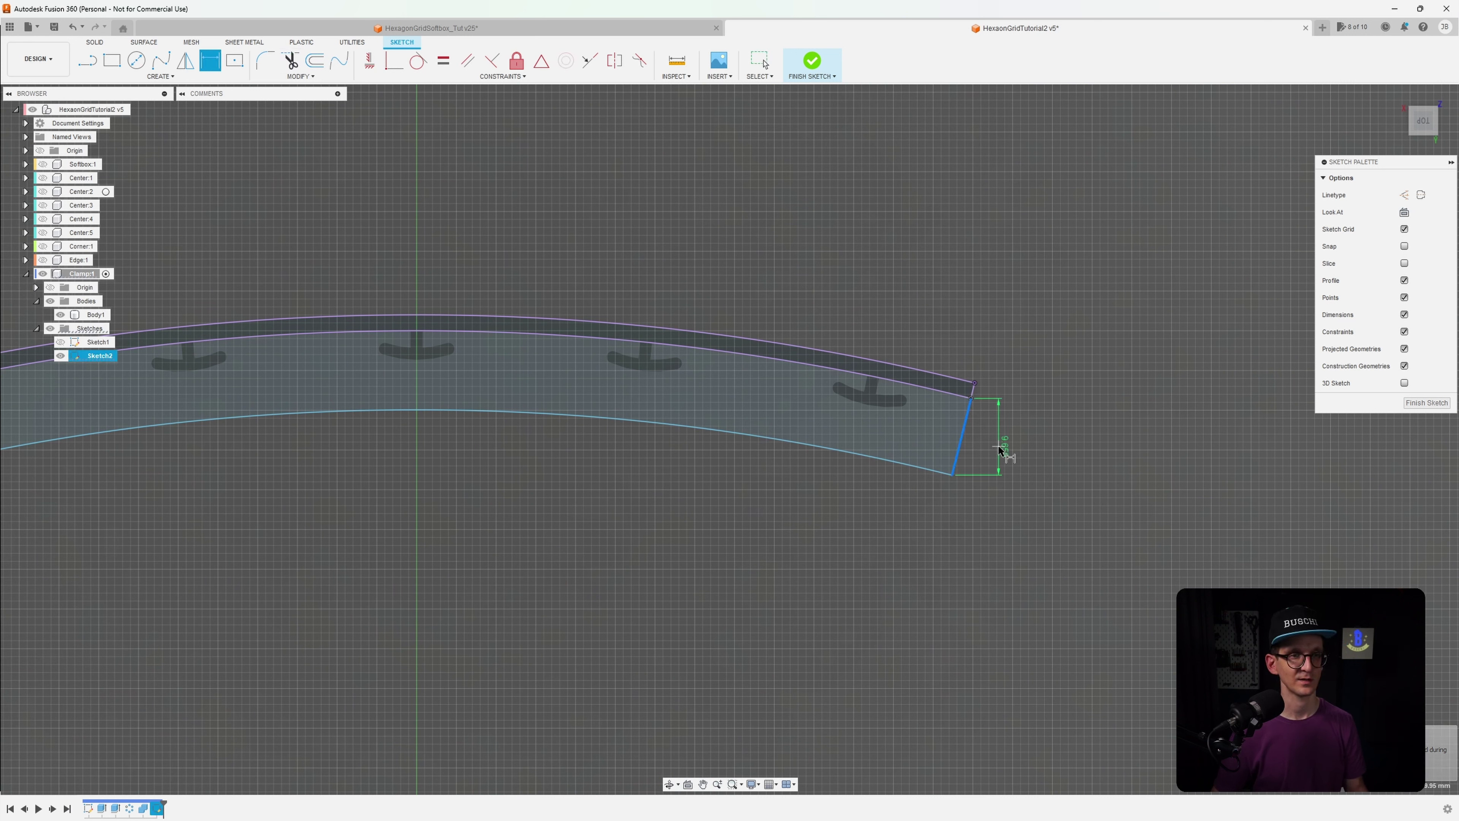
left_click(976, 486)
type("10")
key("Return")
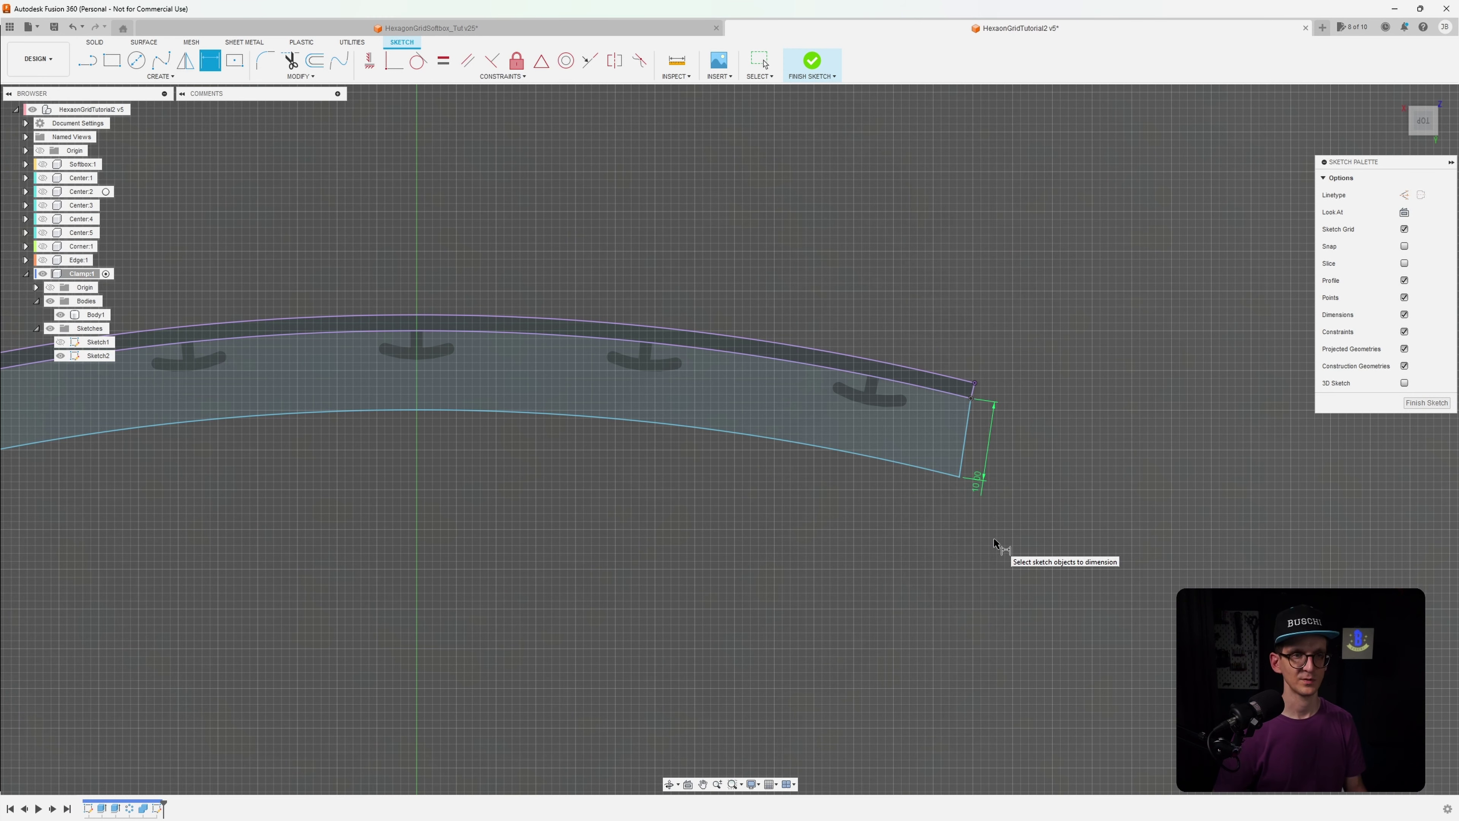
scroll(971, 514, "down", 2)
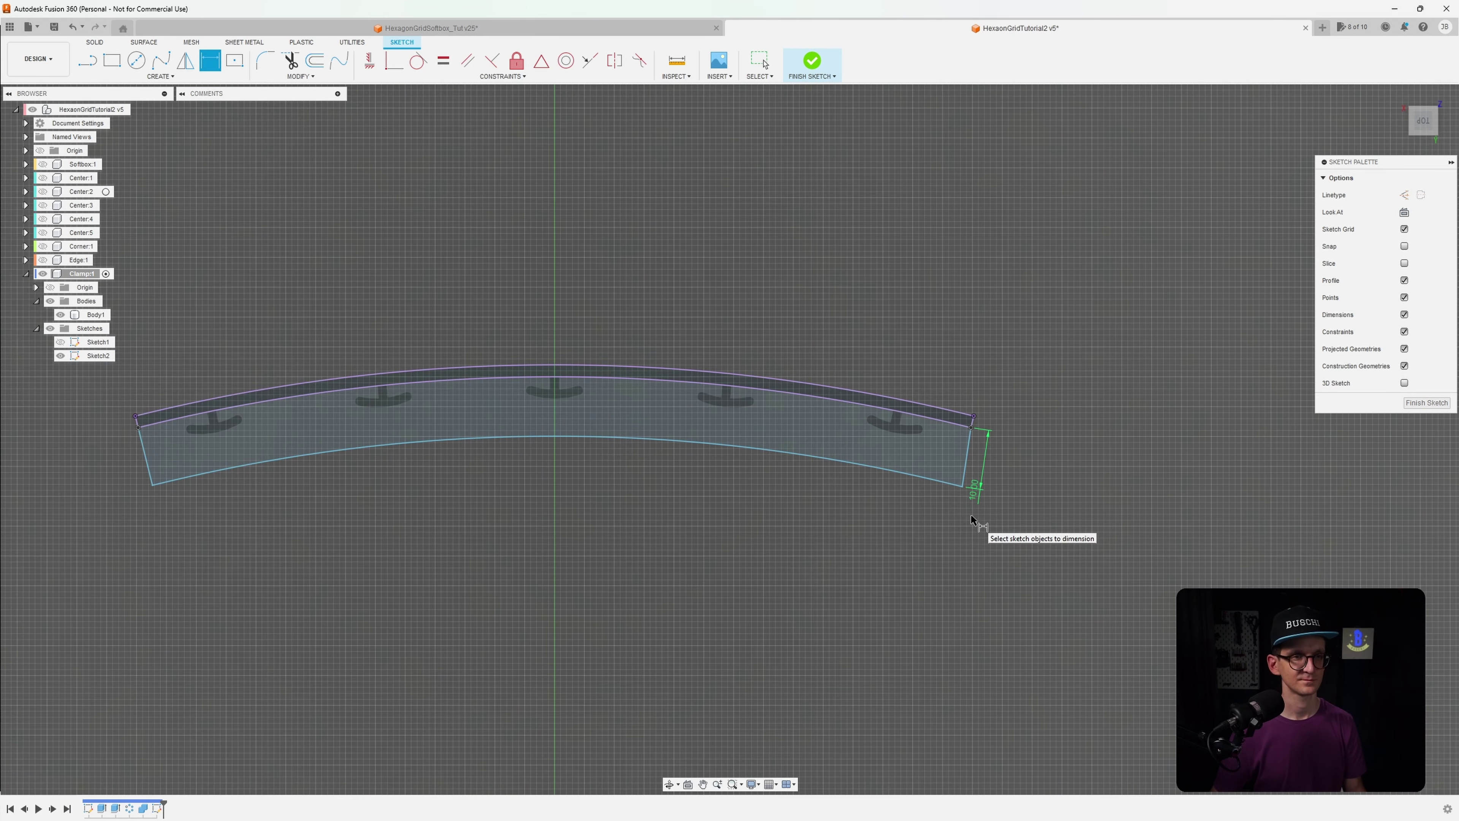
key("Escape")
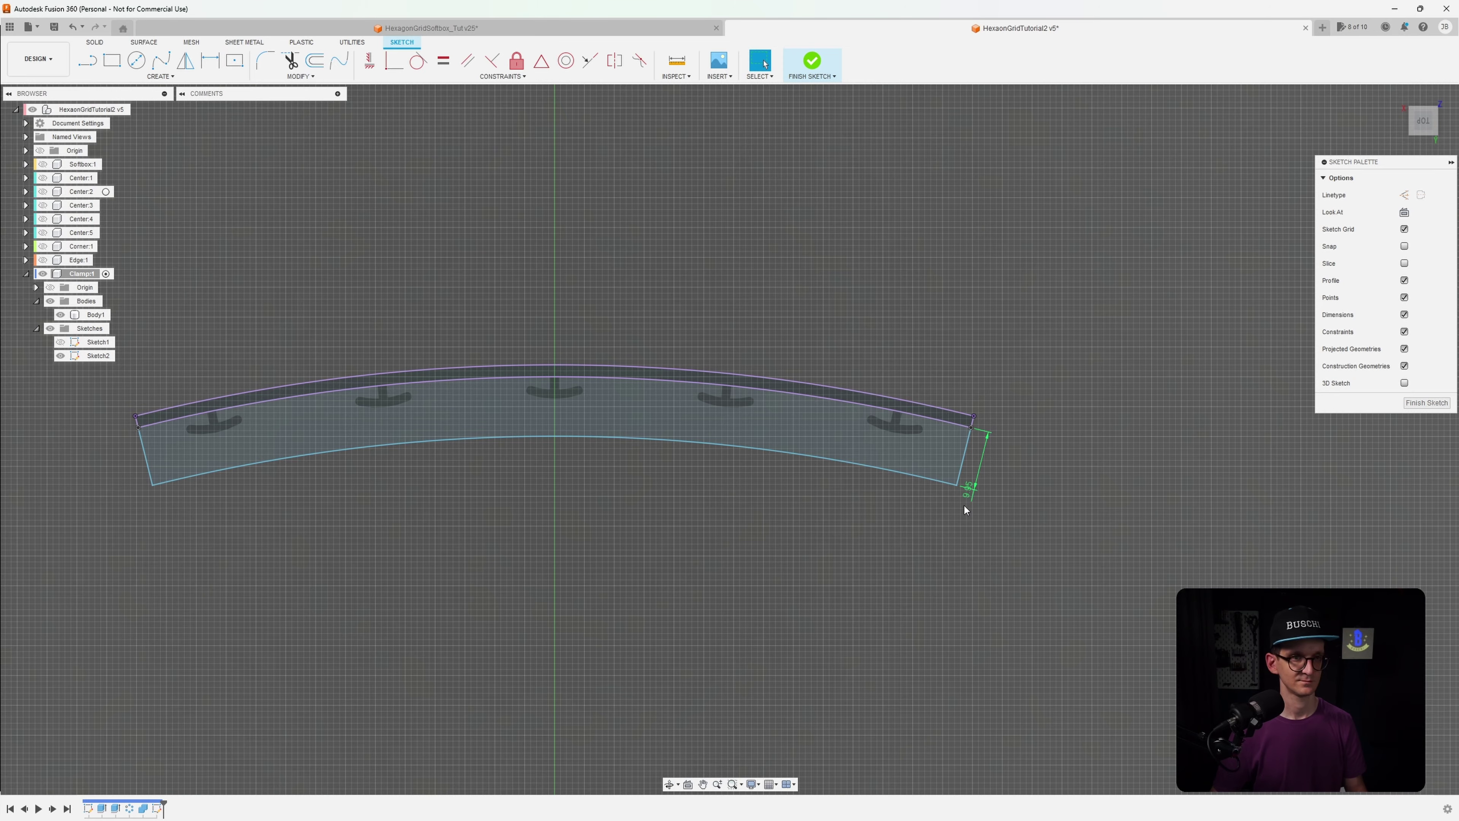
Draw construction lines from both ends of the inner arc to the origin
scroll(965, 506, "down", 4)
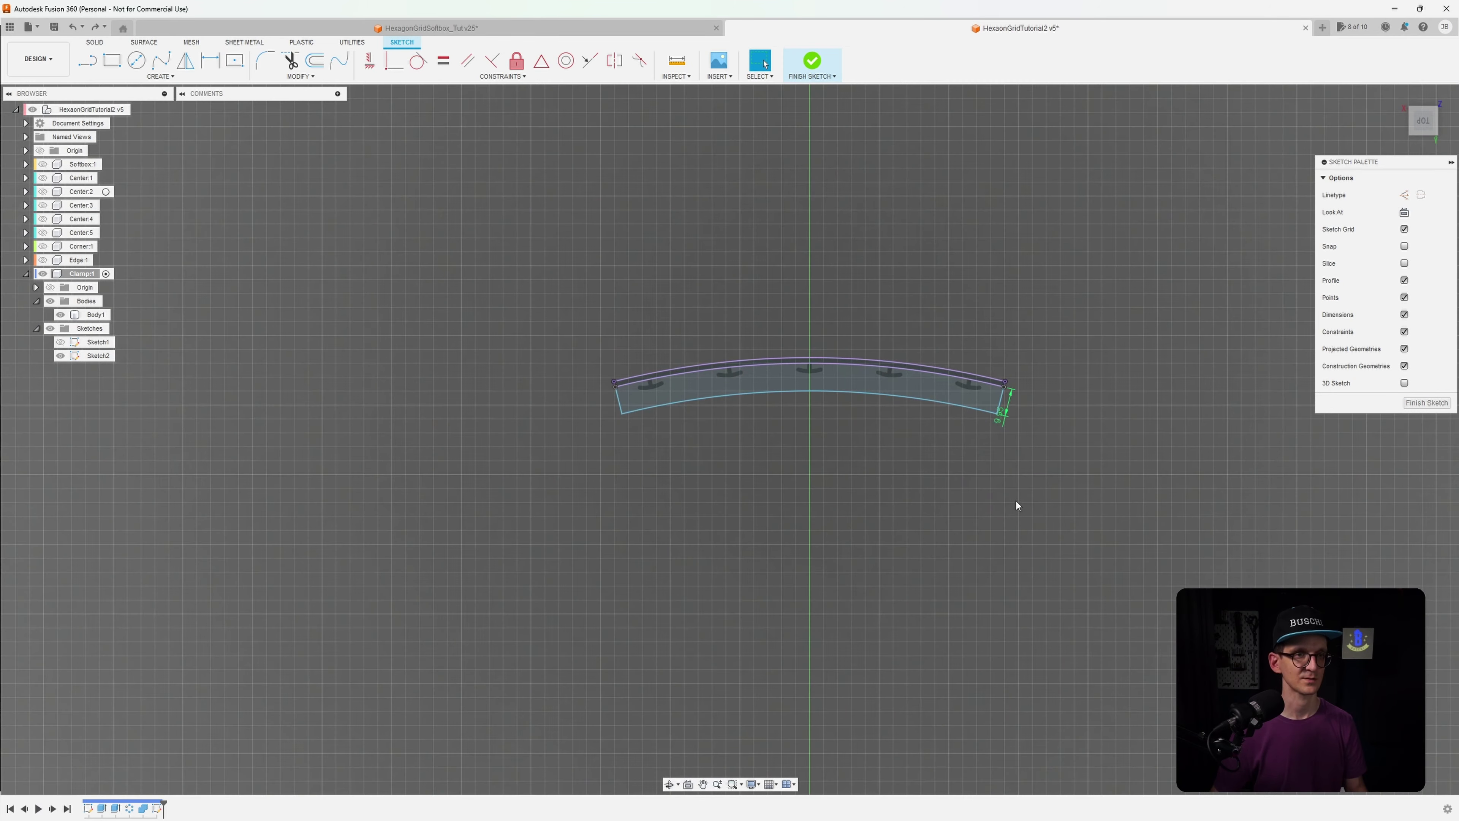
middle_click_drag(1015, 501, 926, 403)
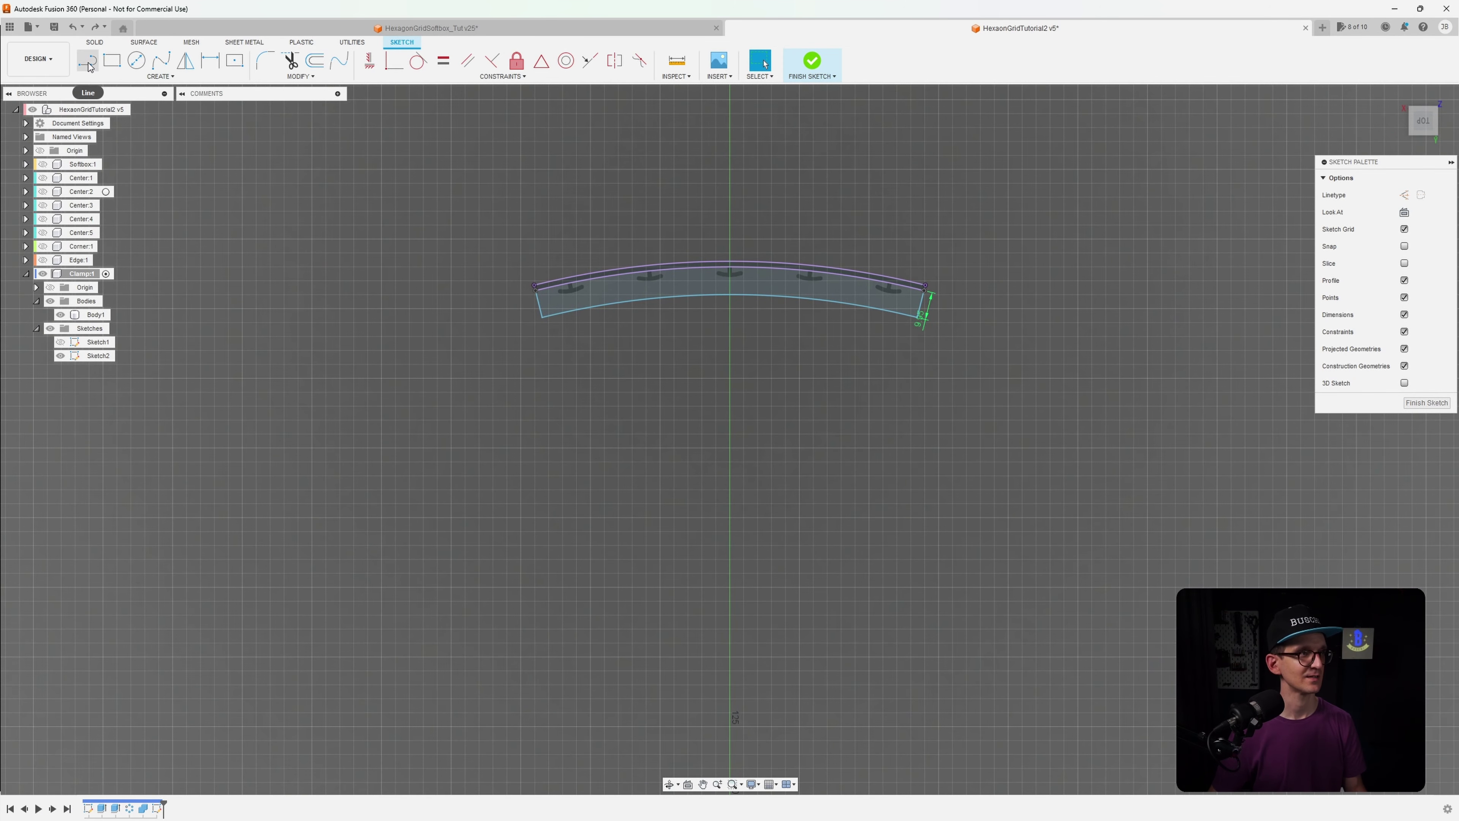
key("l")
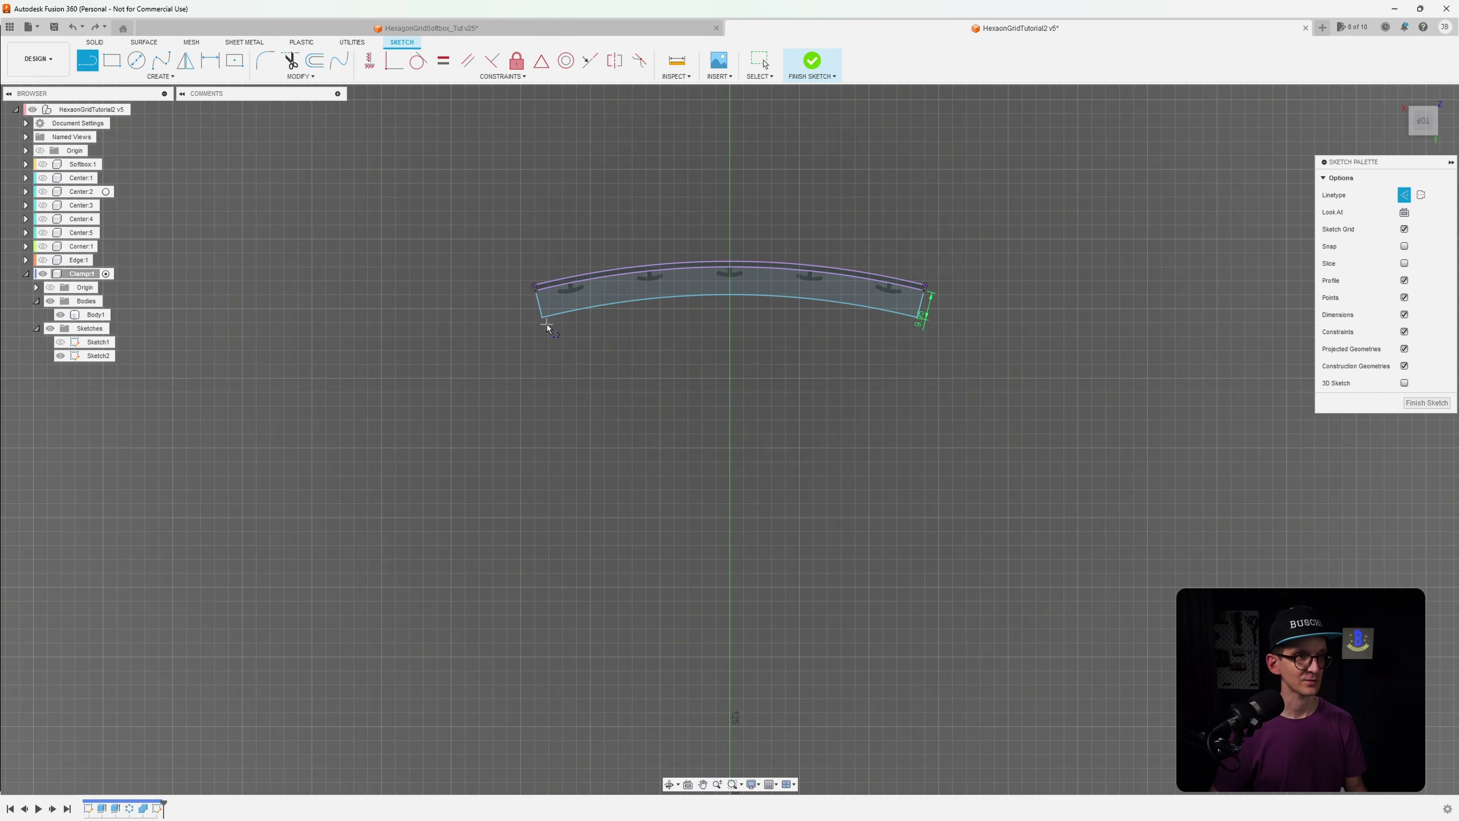
left_click(544, 322)
middle_click_drag(700, 382, 635, 244)
scroll(591, 195, "down", 3)
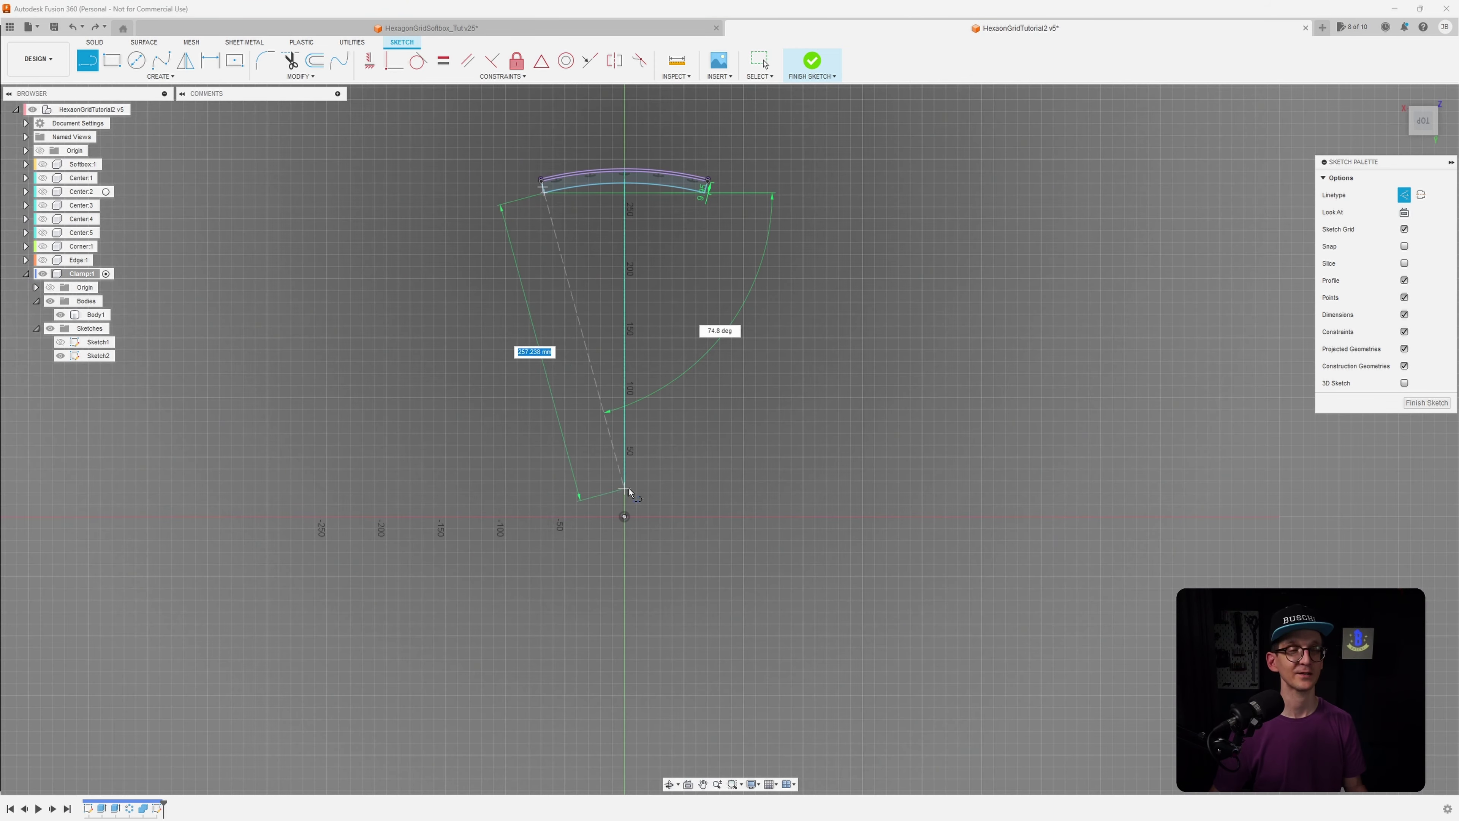
left_click(625, 516)
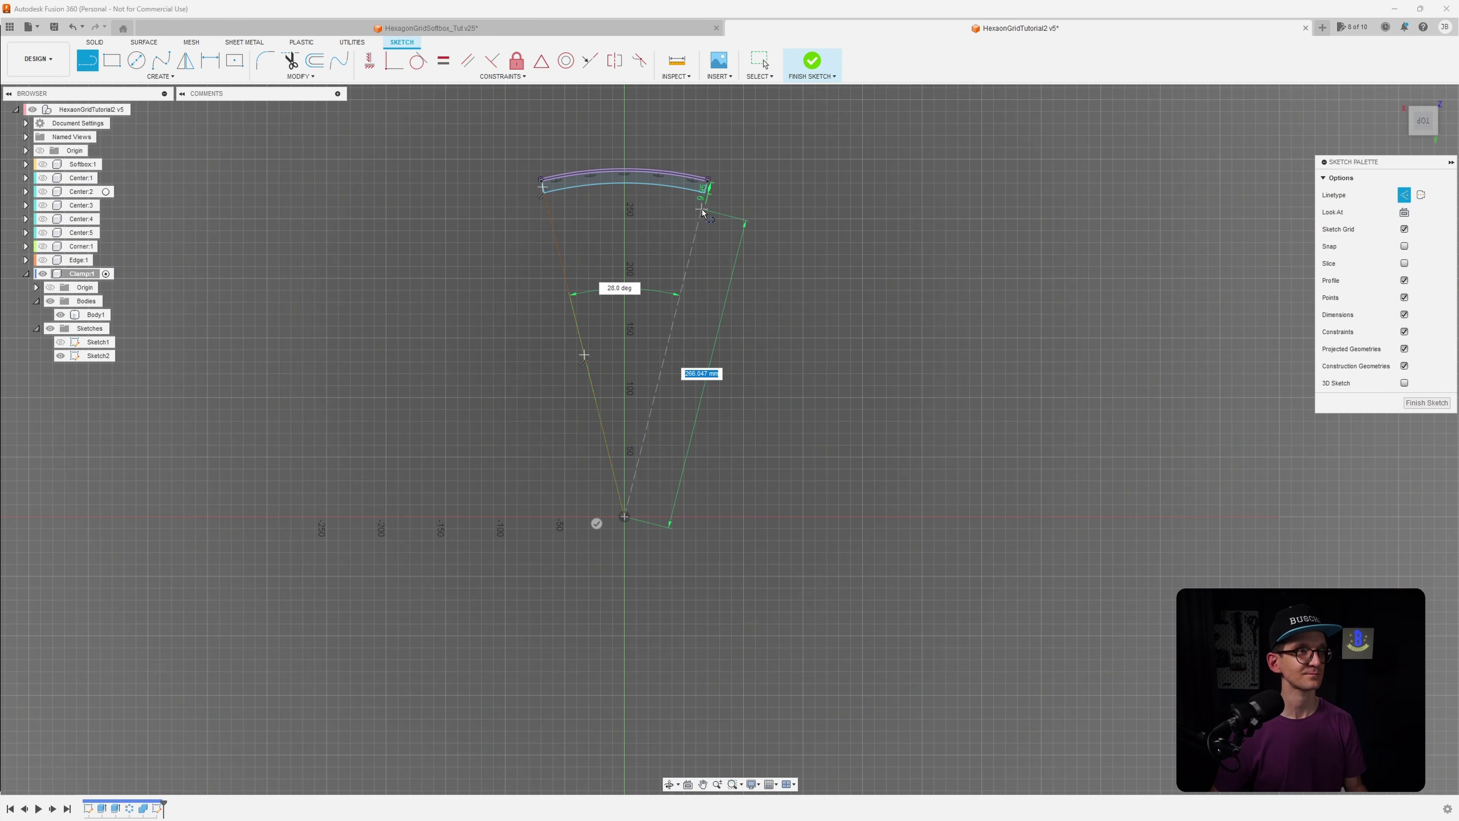
scroll(707, 192, "up", 3)
scroll(706, 194, "up", 3)
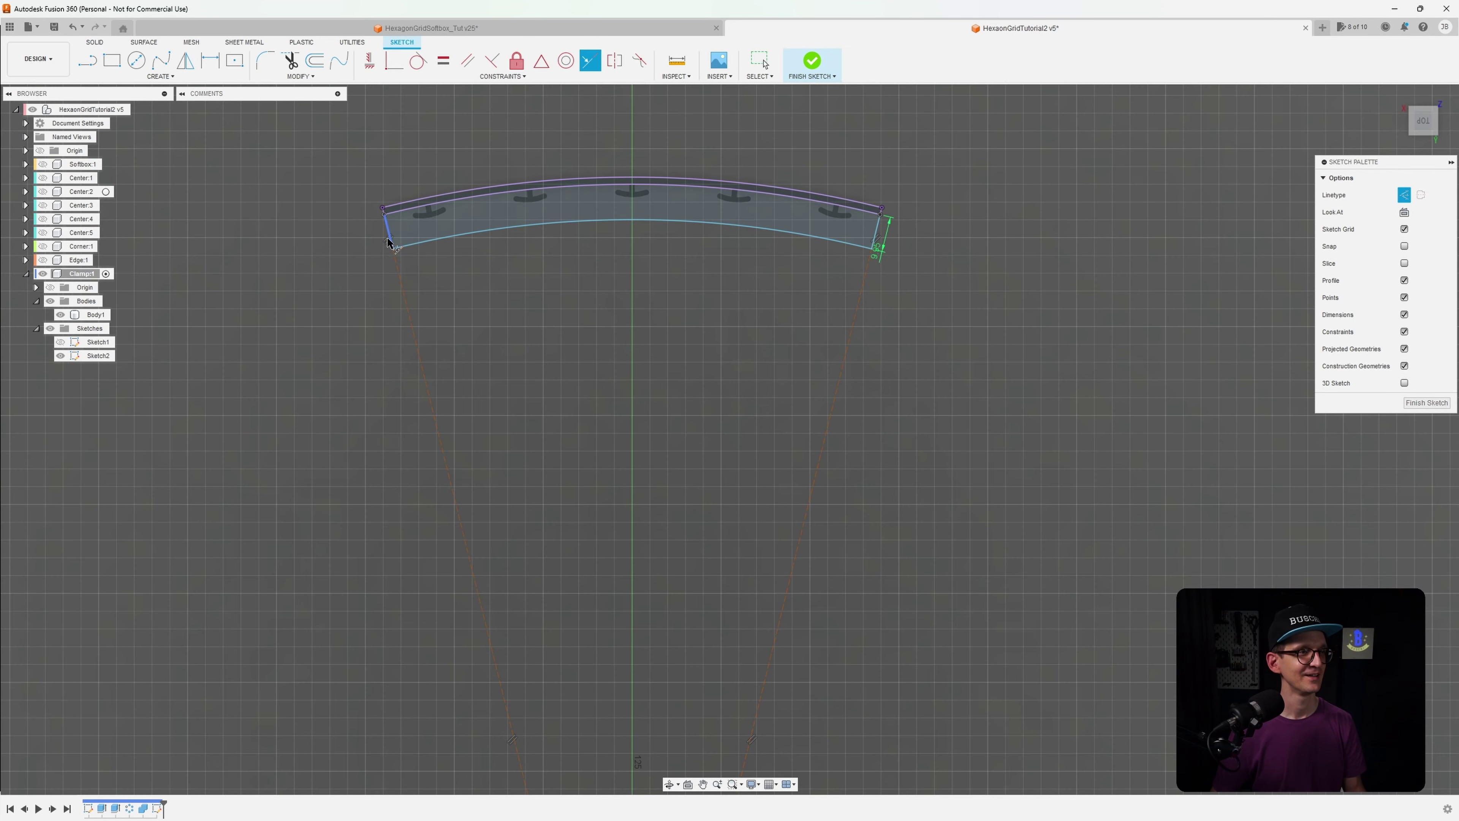
Apply a Collinear constraint between each short end line of the profile and its adjoining construction line
left_click(389, 246)
left_click(965, 280)
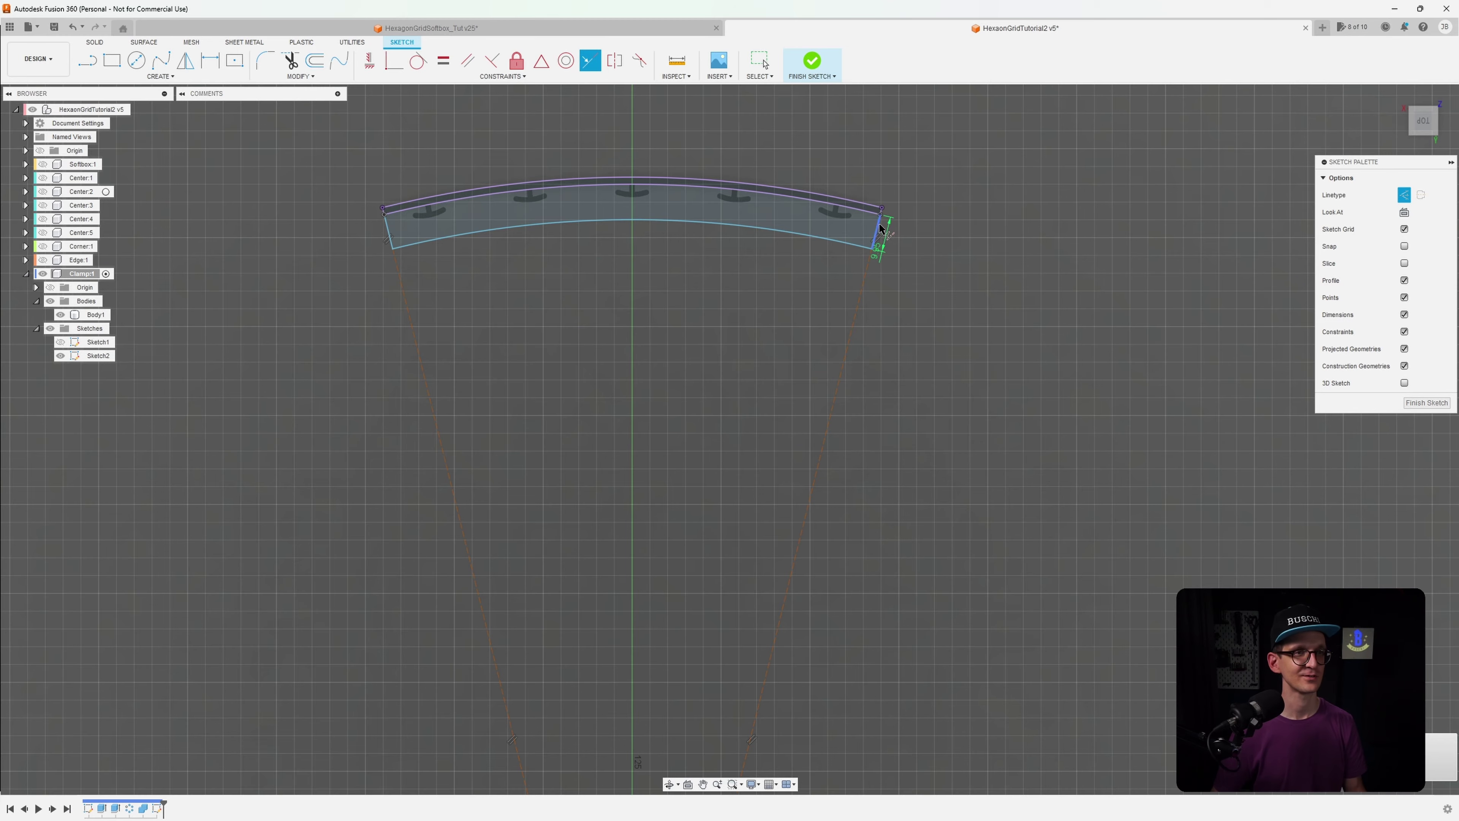
left_click(877, 243)
left_click(873, 269)
scroll(878, 250, "down", 3)
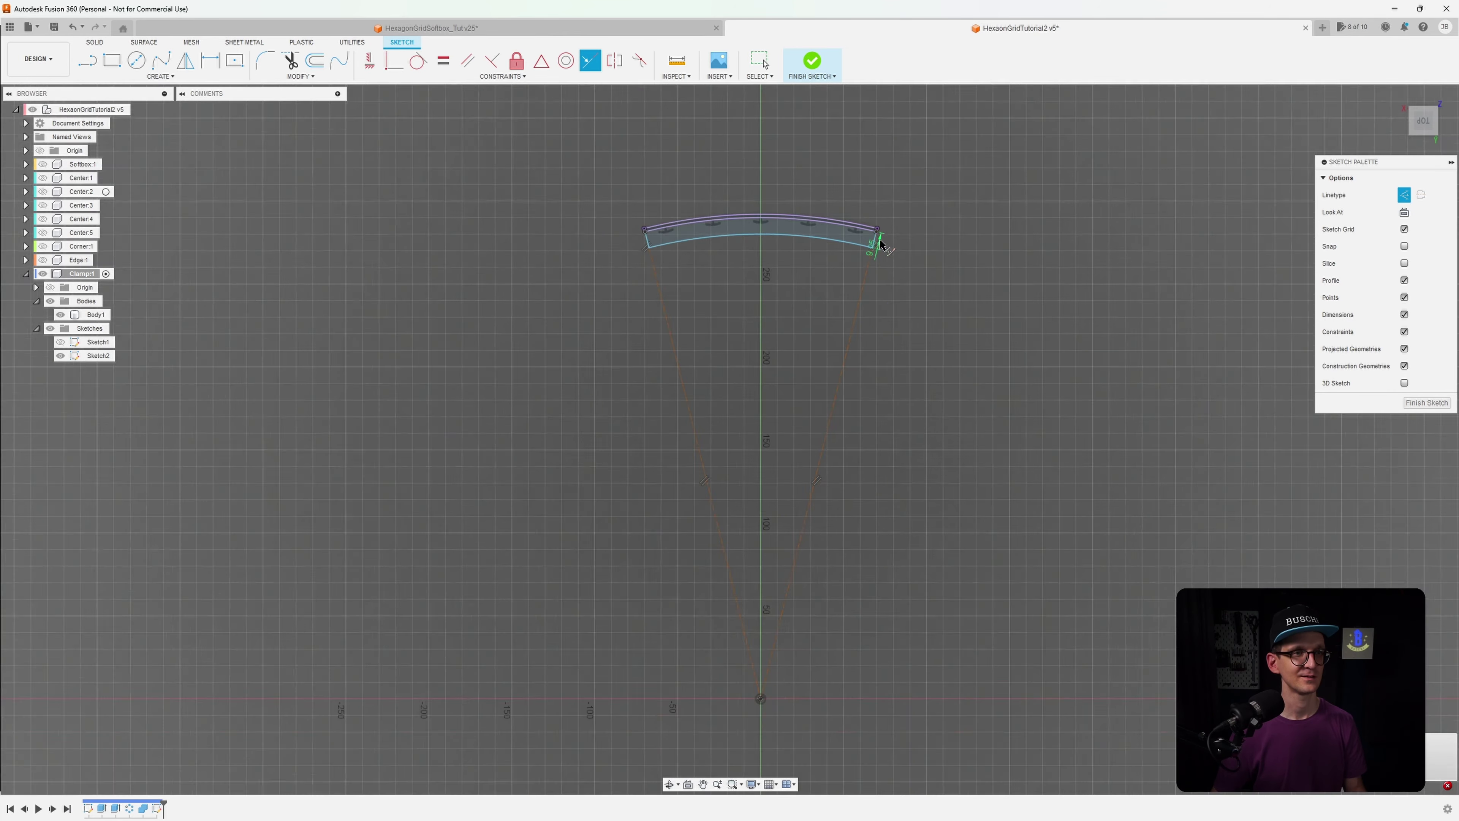
key("Escape")
Move the inner arc's end corner beside the 10 mm dimension to test how the profile is constrained
scroll(878, 246, "up", 5)
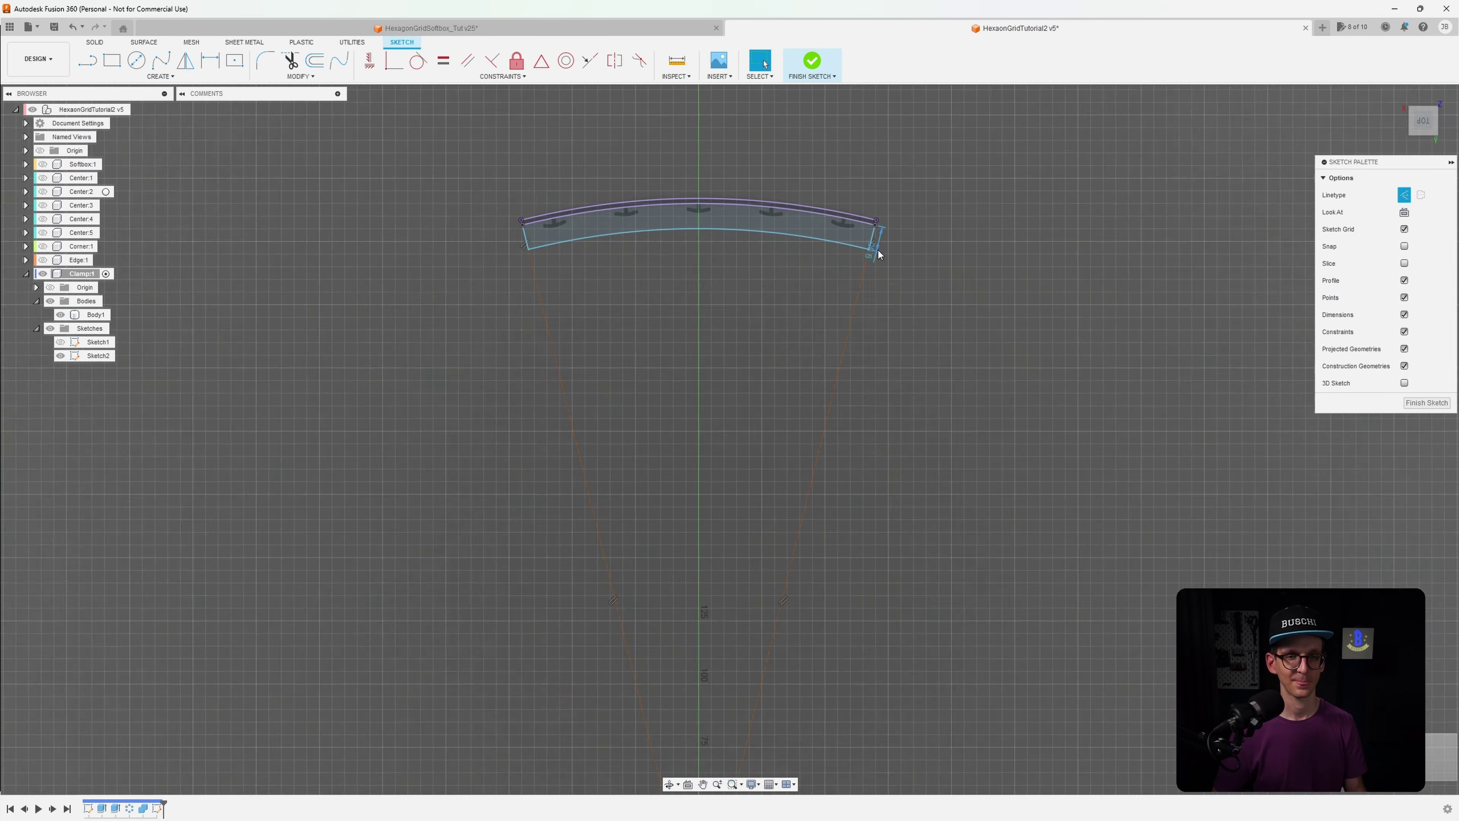
mouse_move(850, 251)
left_mouse_down()
mouse_move(935, 287)
mouse_move(852, 239)
left_mouse_up()
scroll(851, 239, "down", 10)
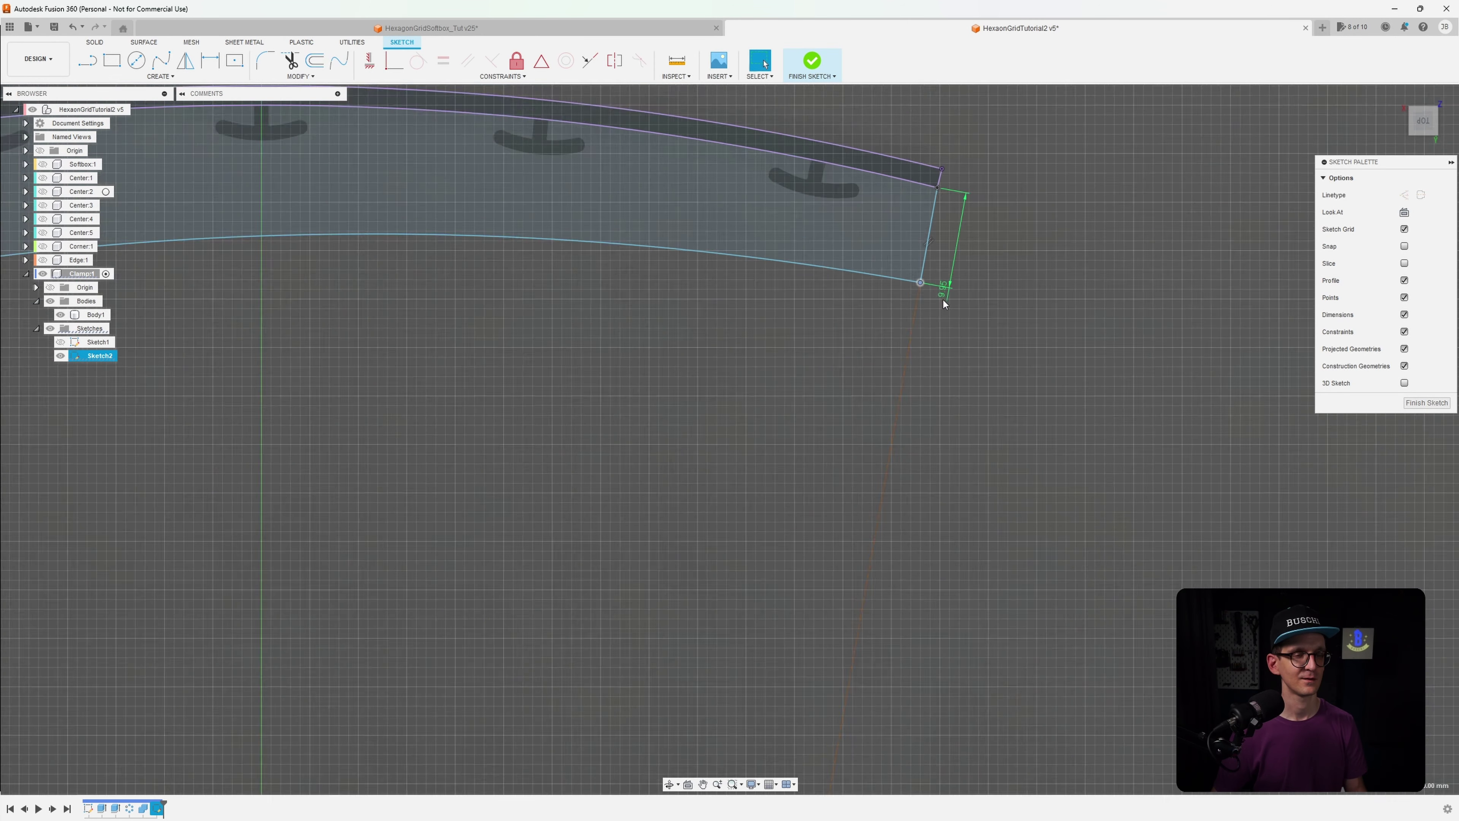
Add Coincident constraints to tie the loose ends of both construction lines to the origin, and finish the sketch
scroll(950, 194, "down", 3)
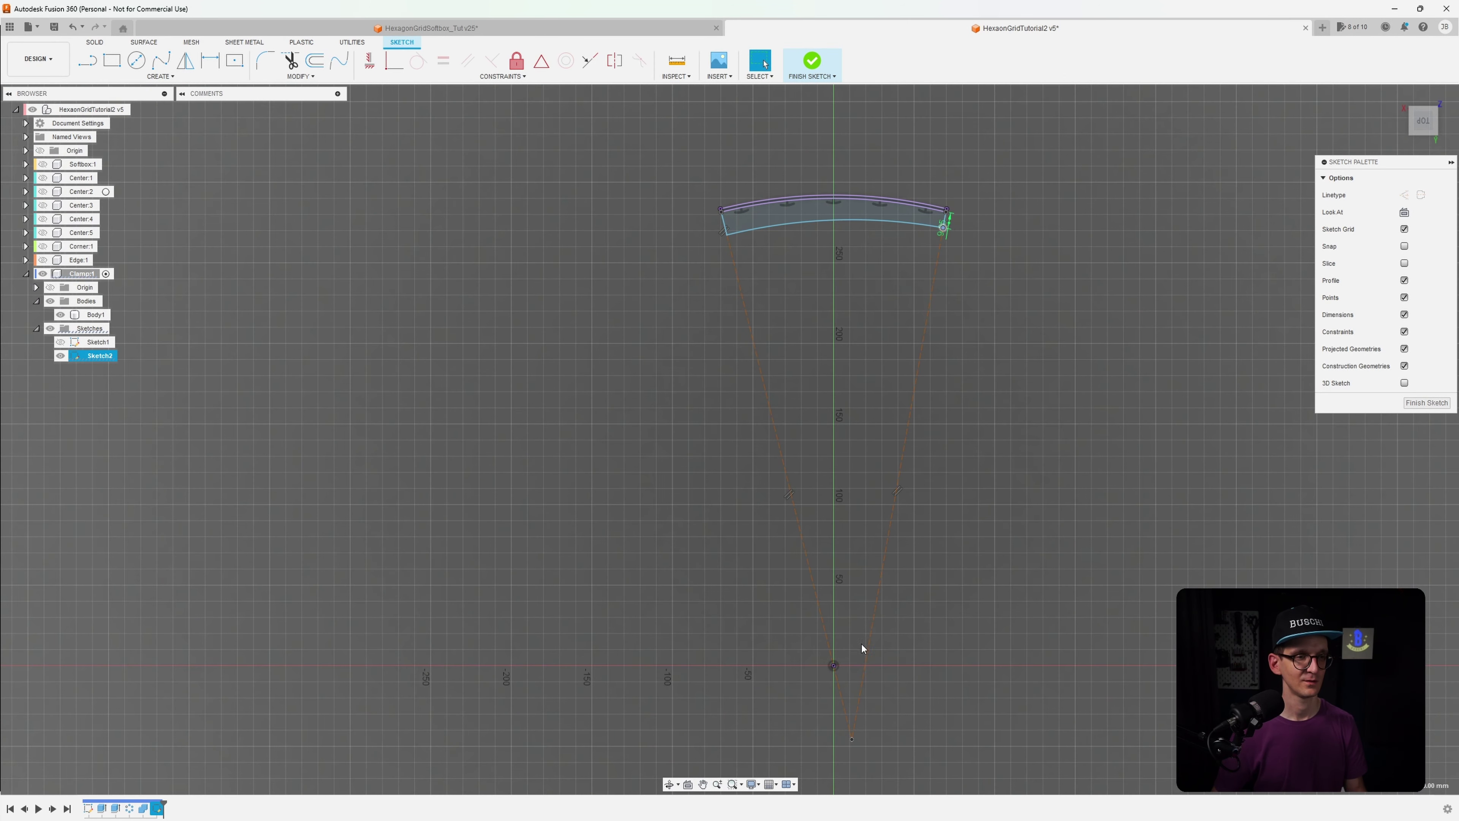
left_click(393, 62)
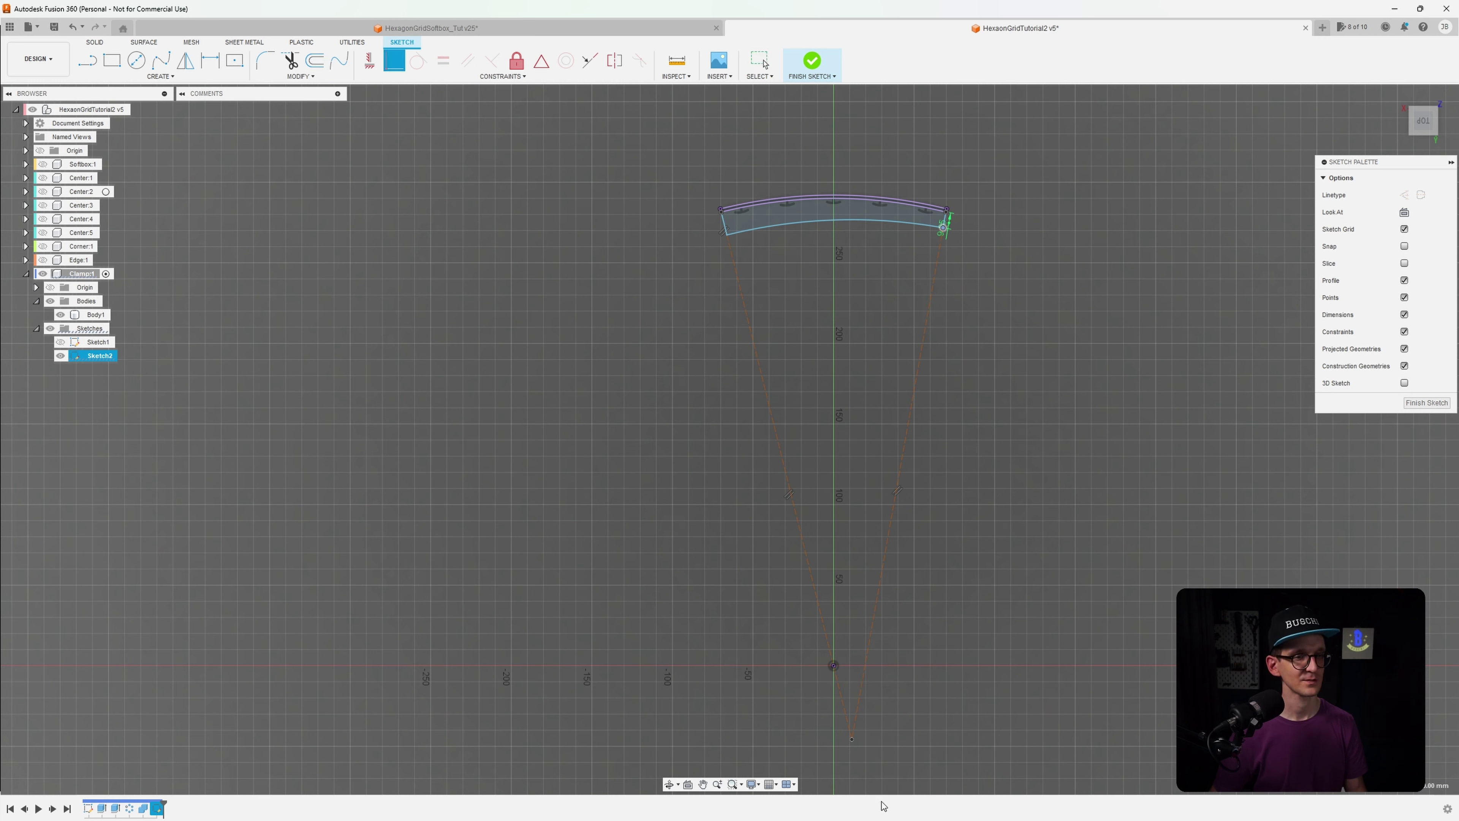
left_click(852, 741)
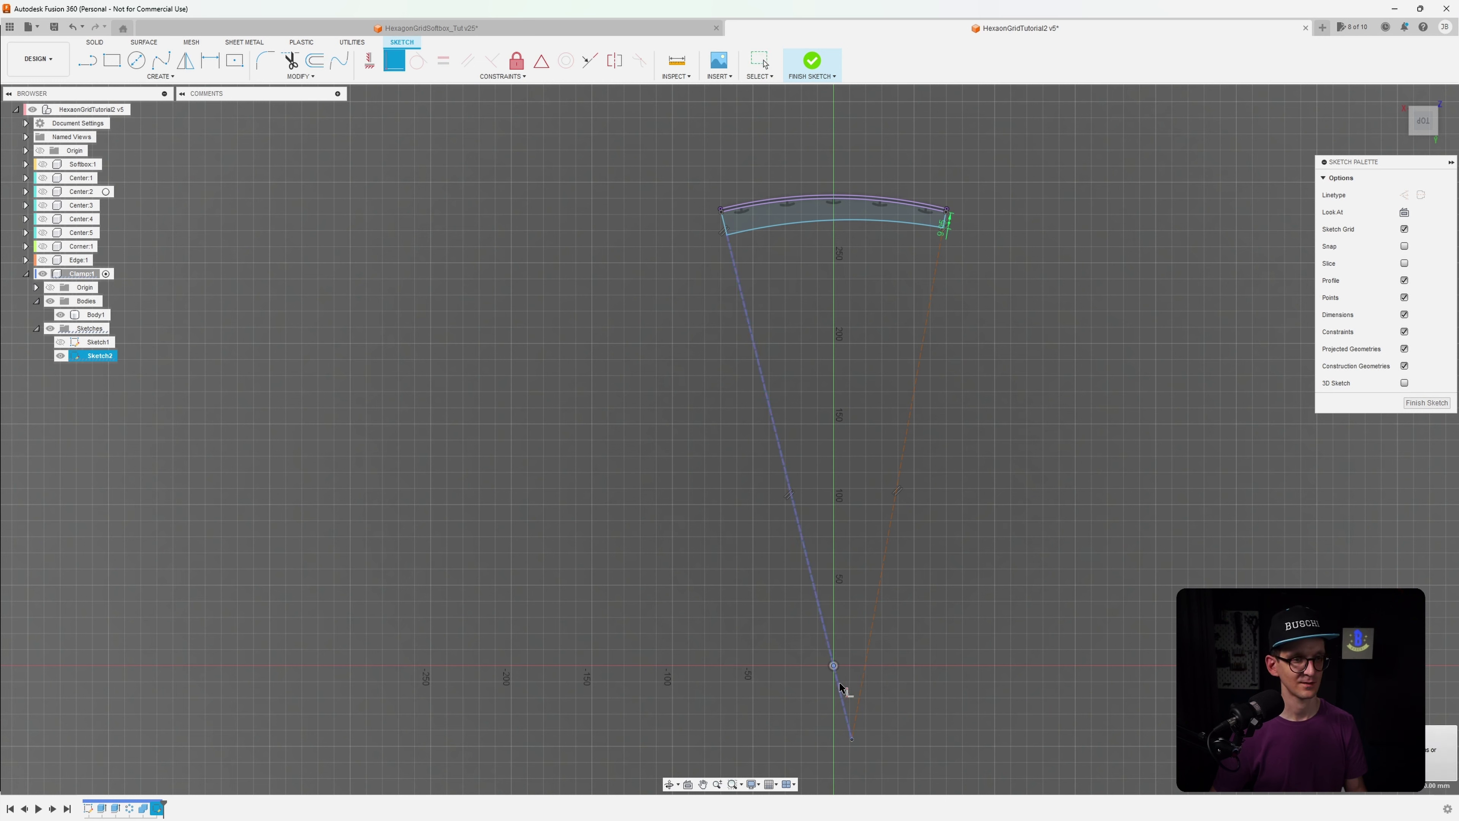
left_click(852, 740)
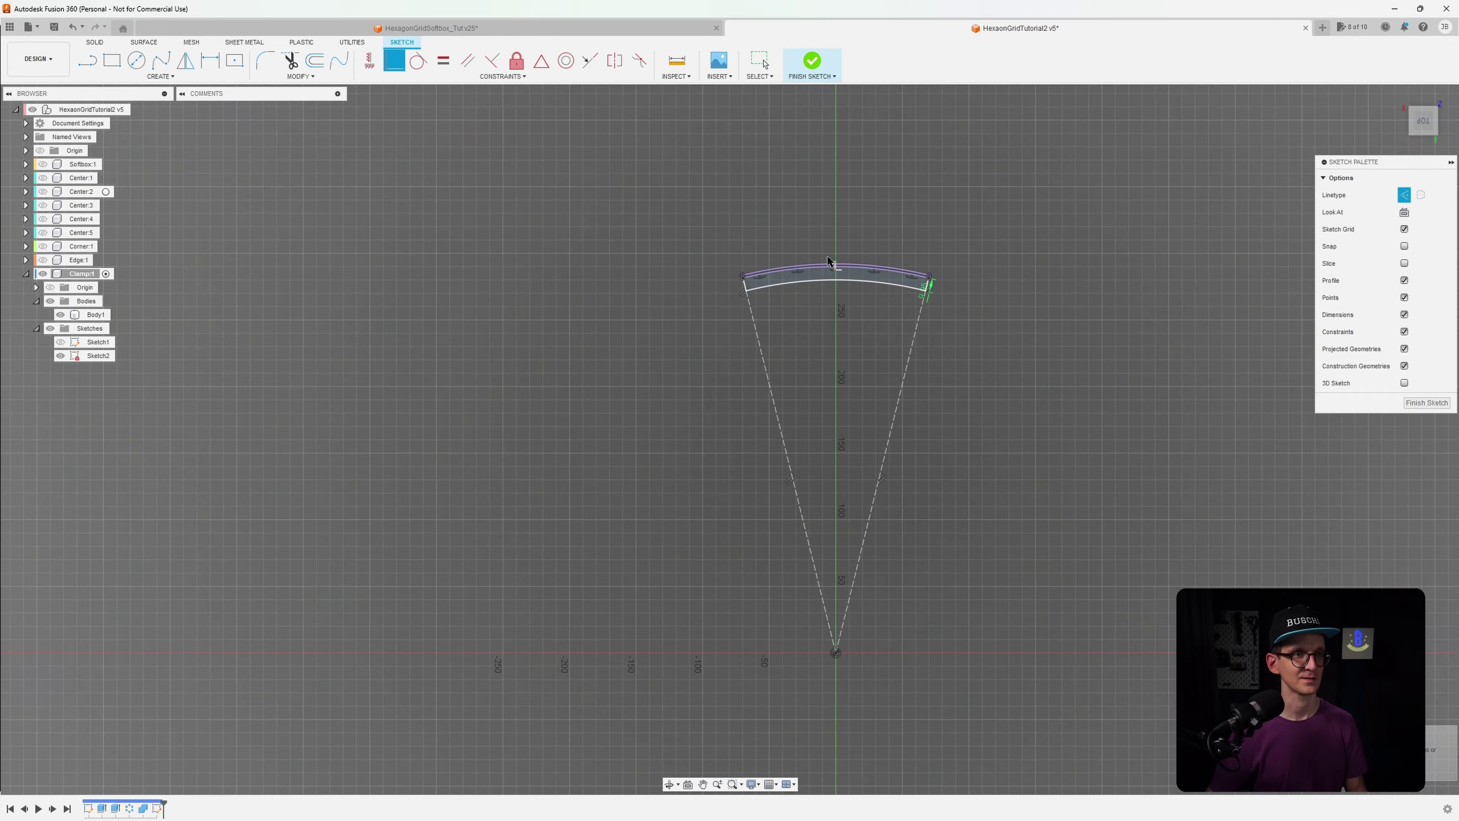
scroll(915, 349, "up", 5)
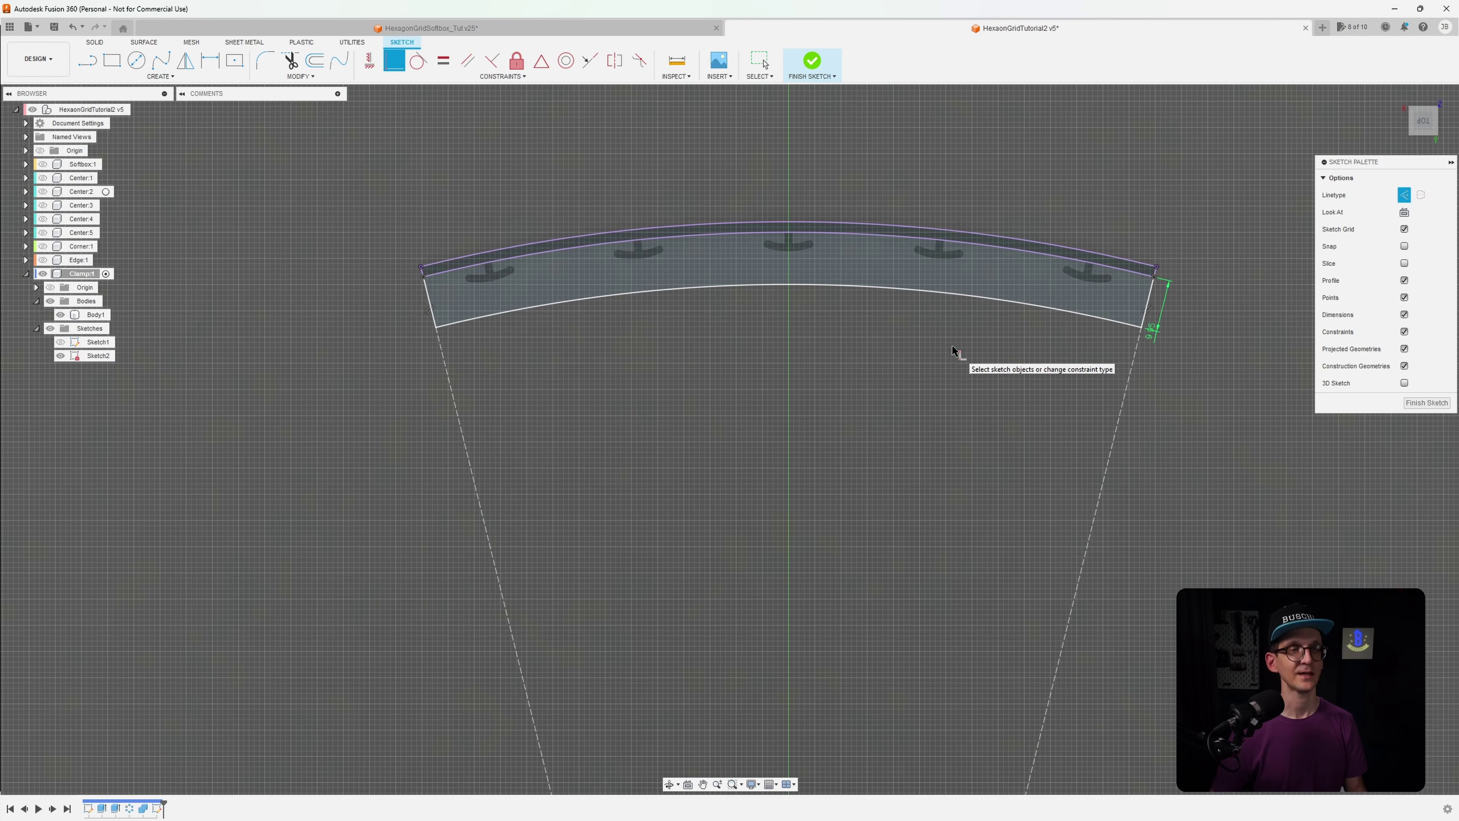
left_click(1079, 318)
key("Escape")
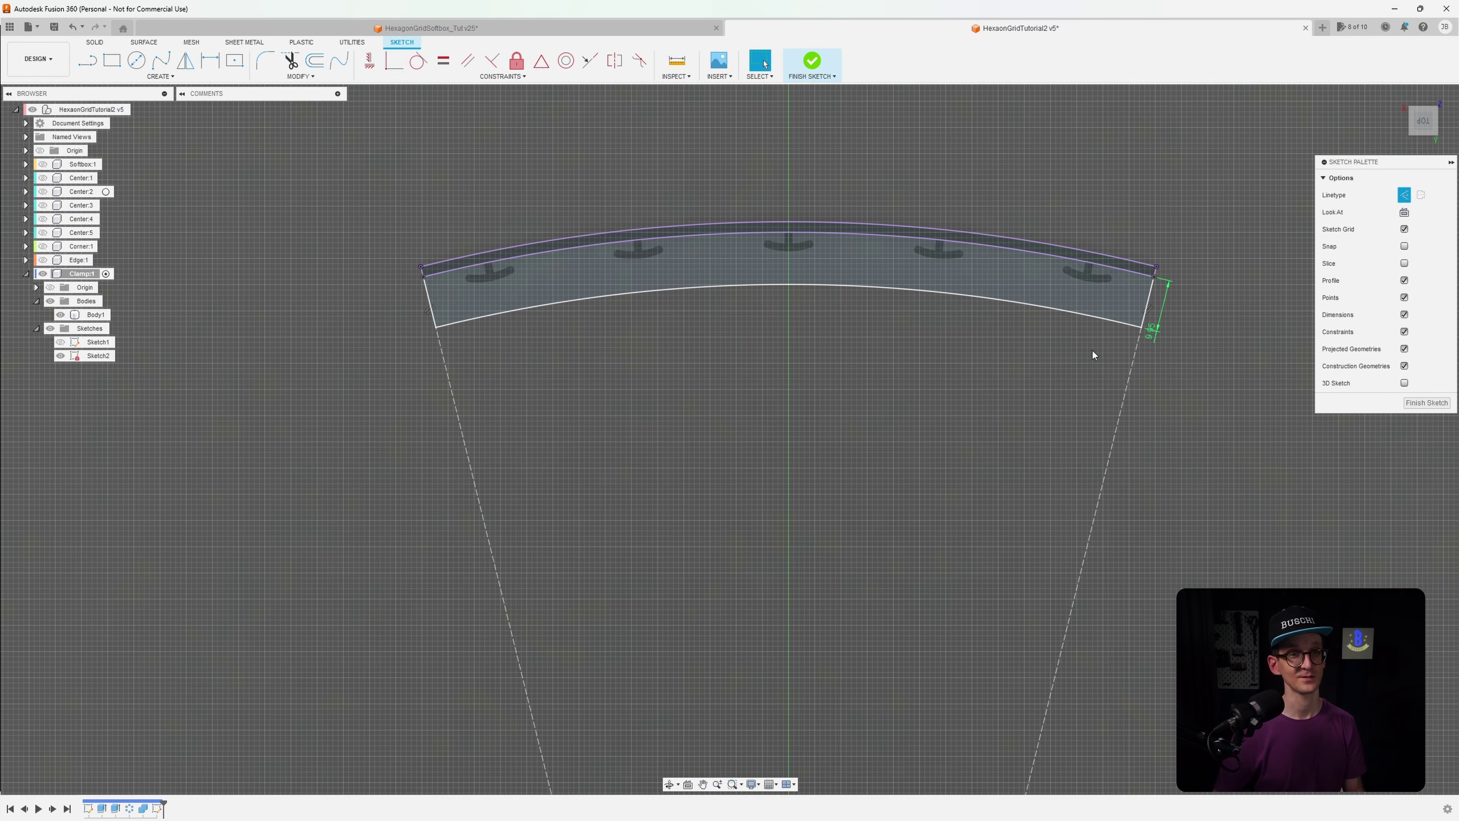
middle_click_drag(1166, 351, 1060, 351)
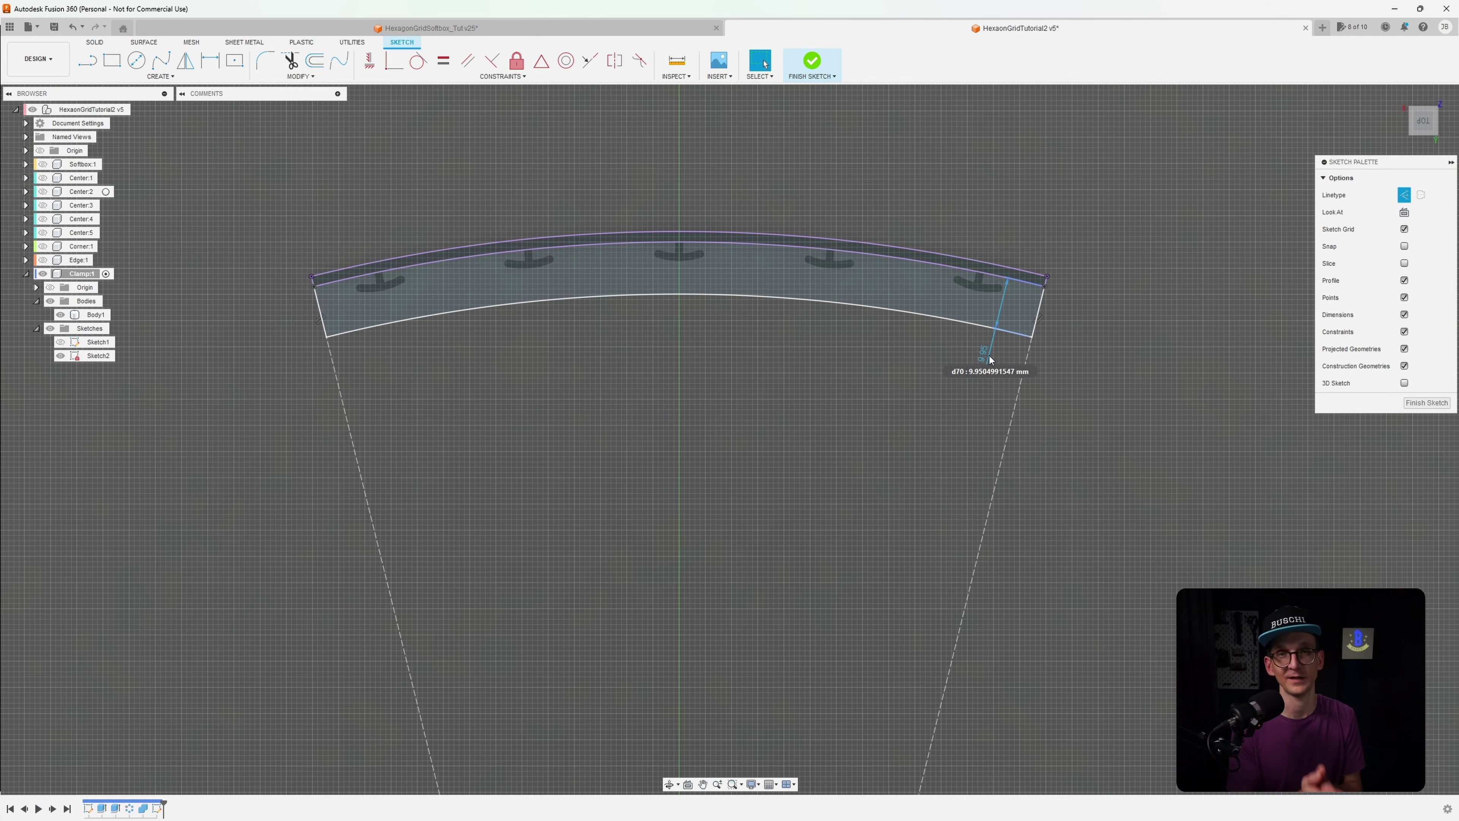
left_click(814, 63)
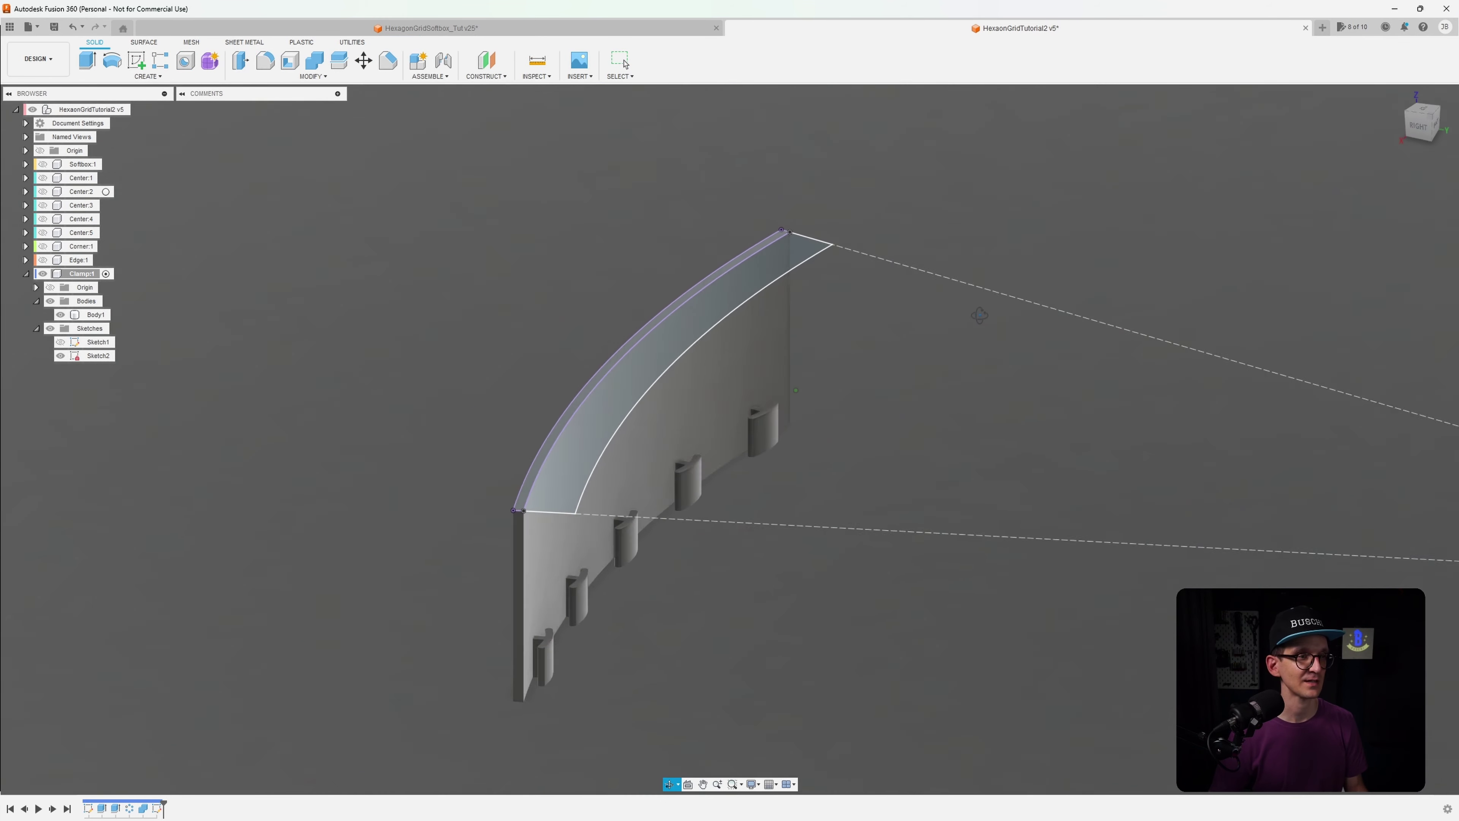
Extrude the lip profile together with the band's end face profile 2 mm outward as a Join
left_click(87, 61)
left_click(640, 337)
left_click(652, 330)
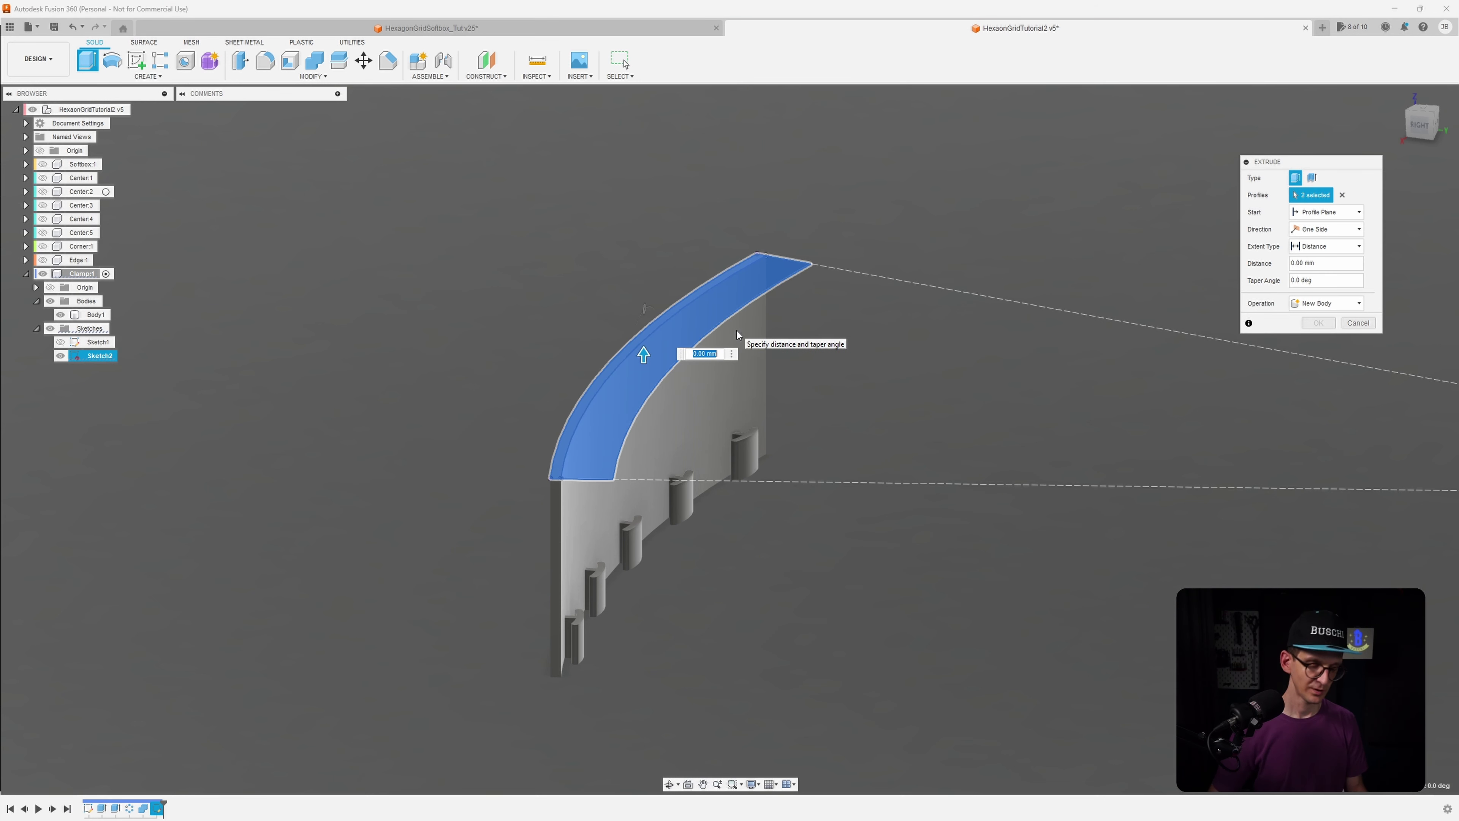
type("2")
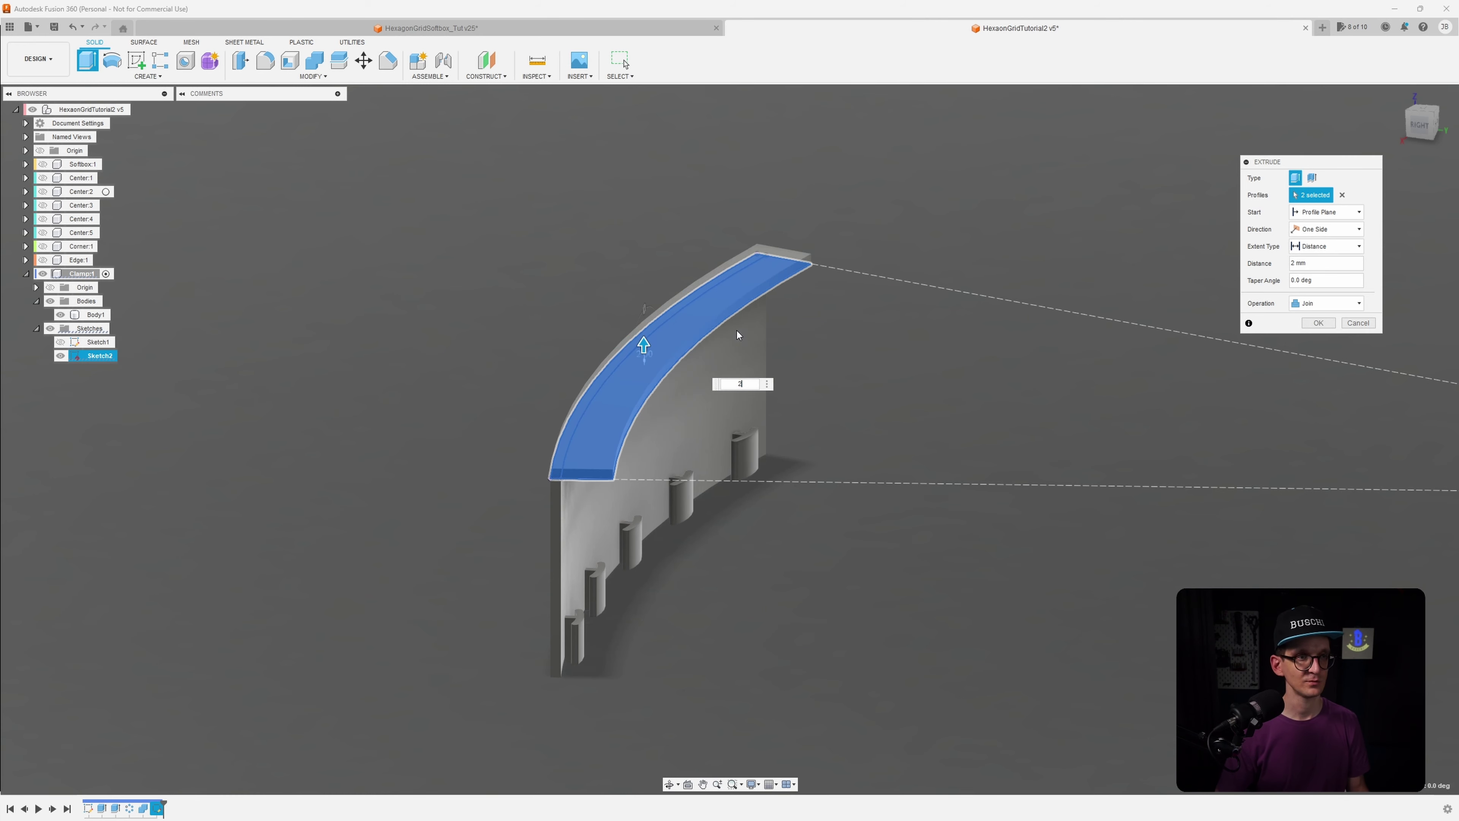
key("Return")
mouse_move(833, 504)
middle_mouse_down("shift")
mouse_move(831, 427)
mouse_move(809, 399)
mouse_move(778, 395)
mouse_move(773, 458)
mouse_move(830, 506)
middle_mouse_up("shift")
left_click(801, 497)
key("Escape")
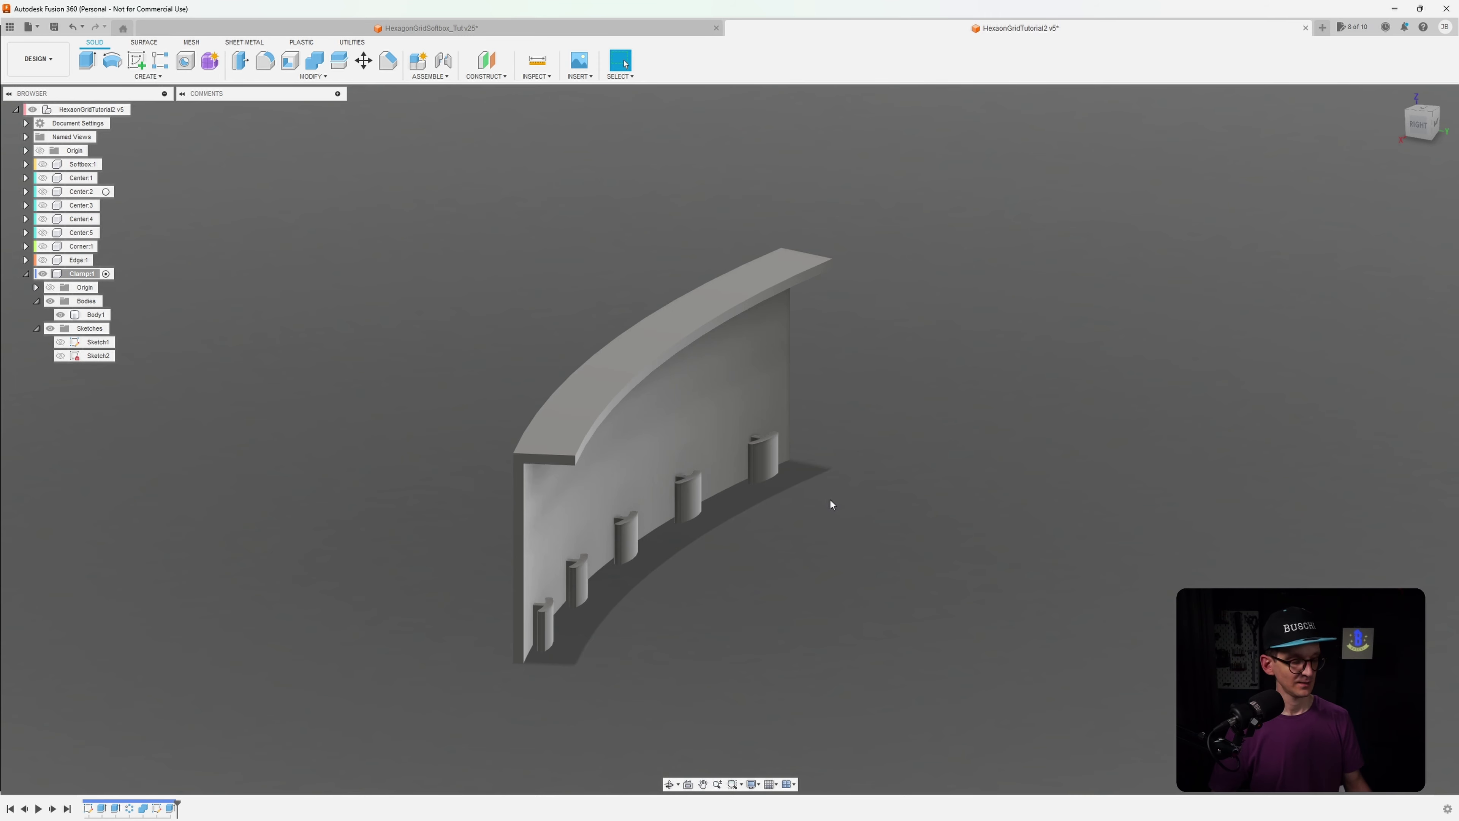
Examine the clamp's lip, outer band and spring clips from several sides
middle_click_drag(830, 500, 845, 505, "shift")
middle_click_drag(820, 457, 610, 308, "shift")
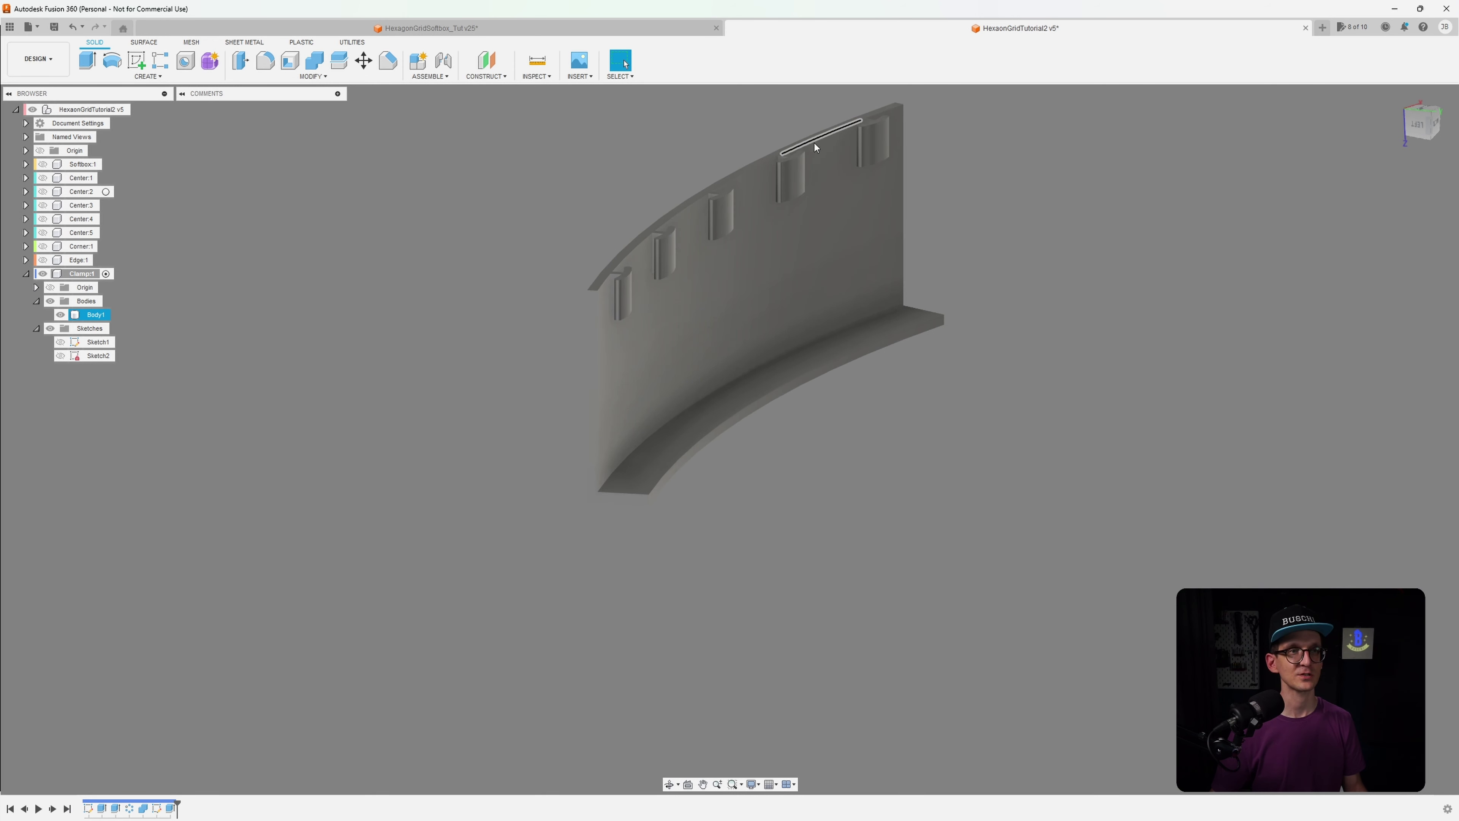
middle_click_drag(816, 148, 555, 293, "shift")
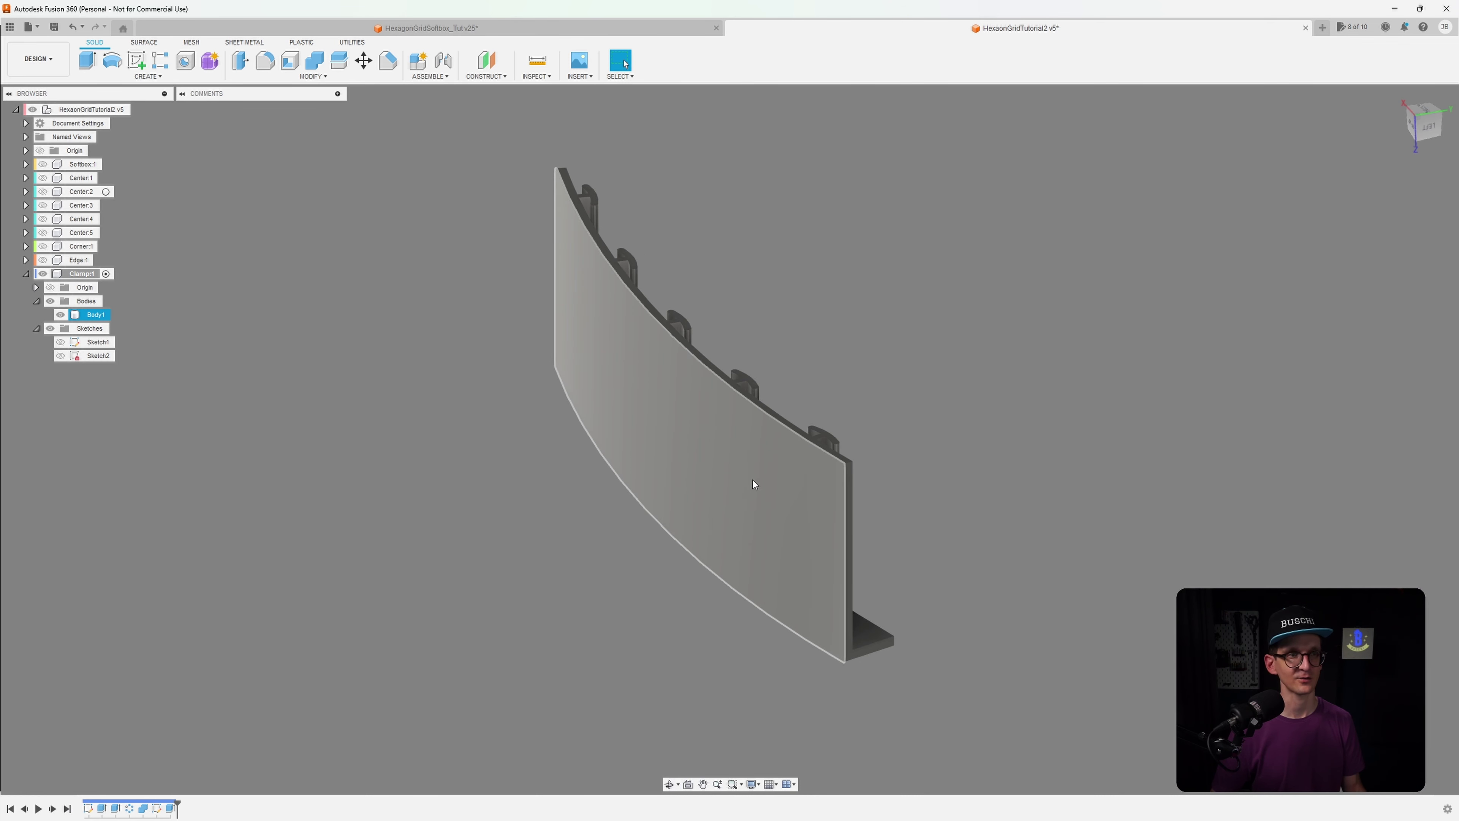
middle_click_drag(743, 510, 698, 406, "shift")
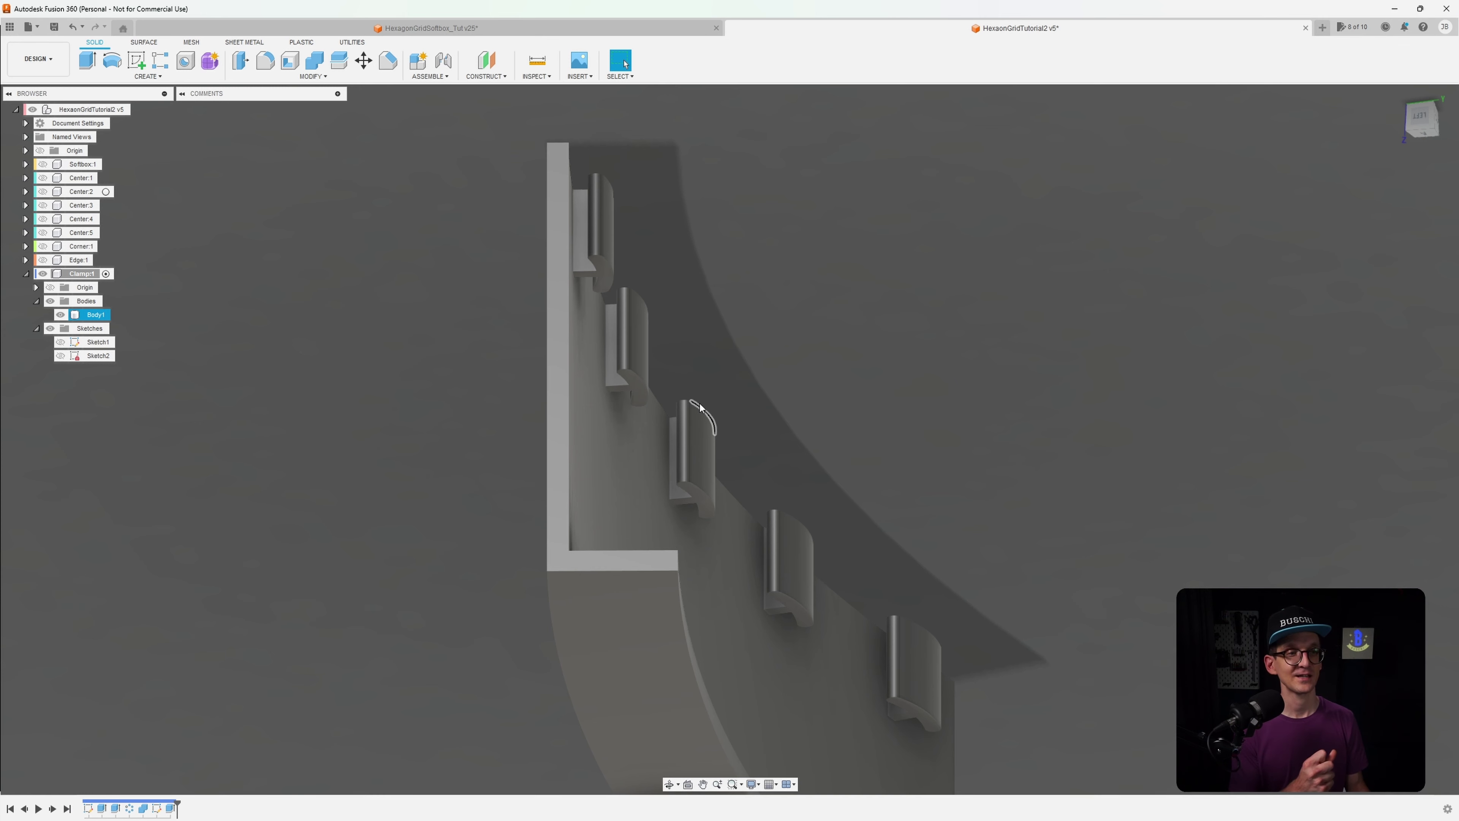
middle_click_drag(695, 410, 531, 415)
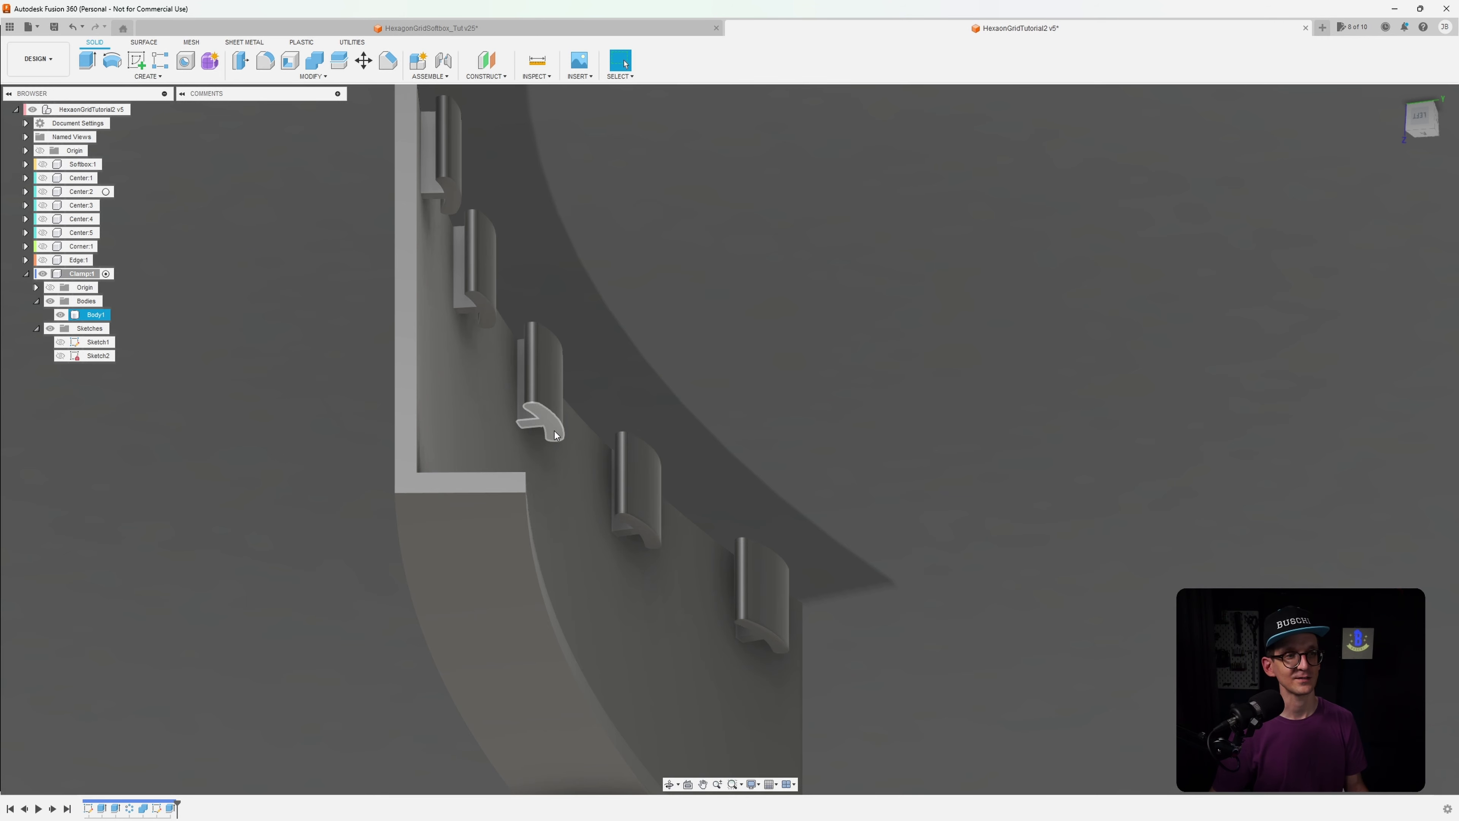
middle_click_drag(488, 311, 477, 367, "shift")
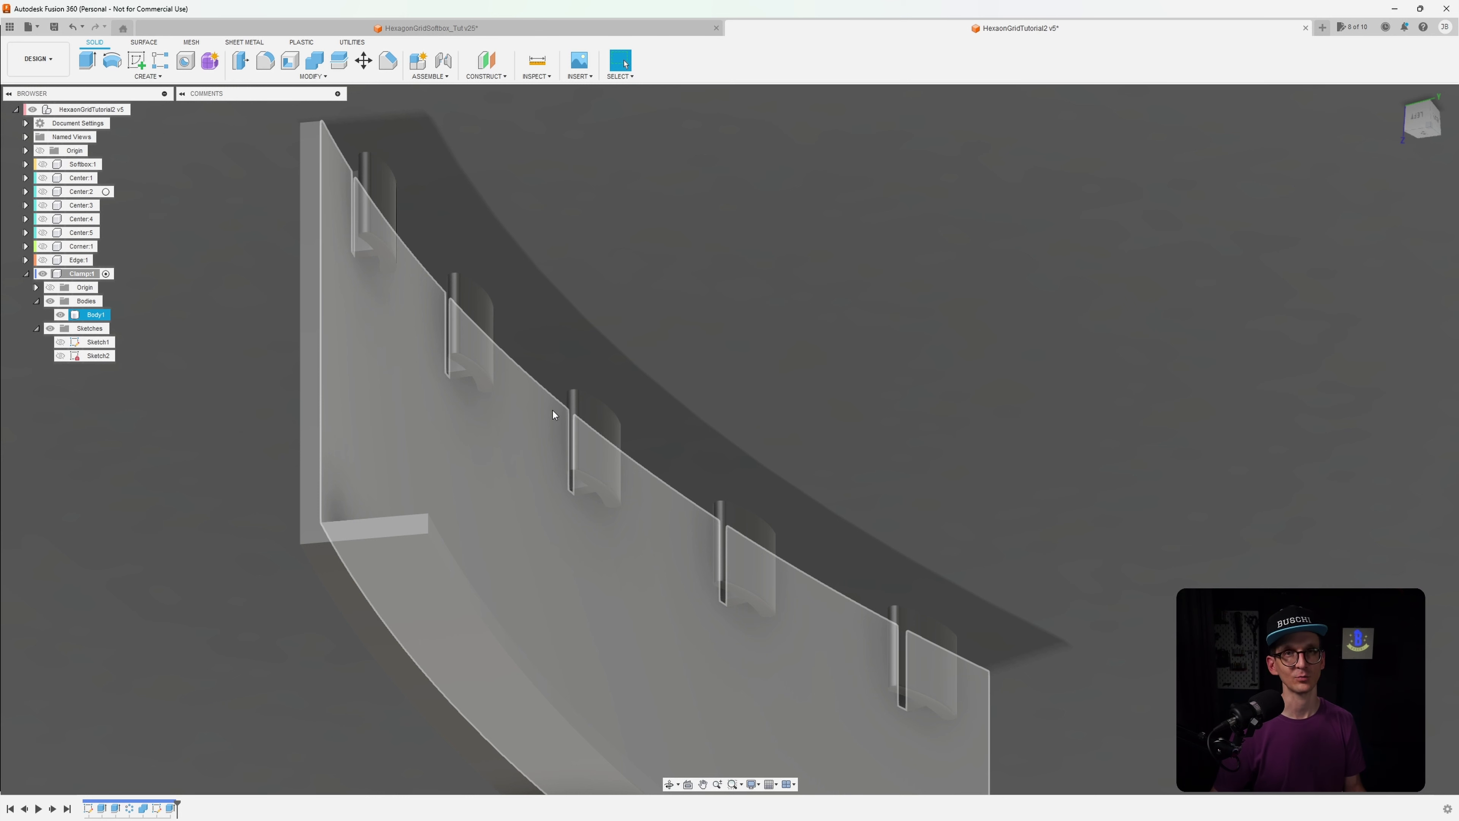
middle_click_drag(552, 411, 584, 481, "shift")
Save the design with the version description "User Saved"
key("ctrl+s")
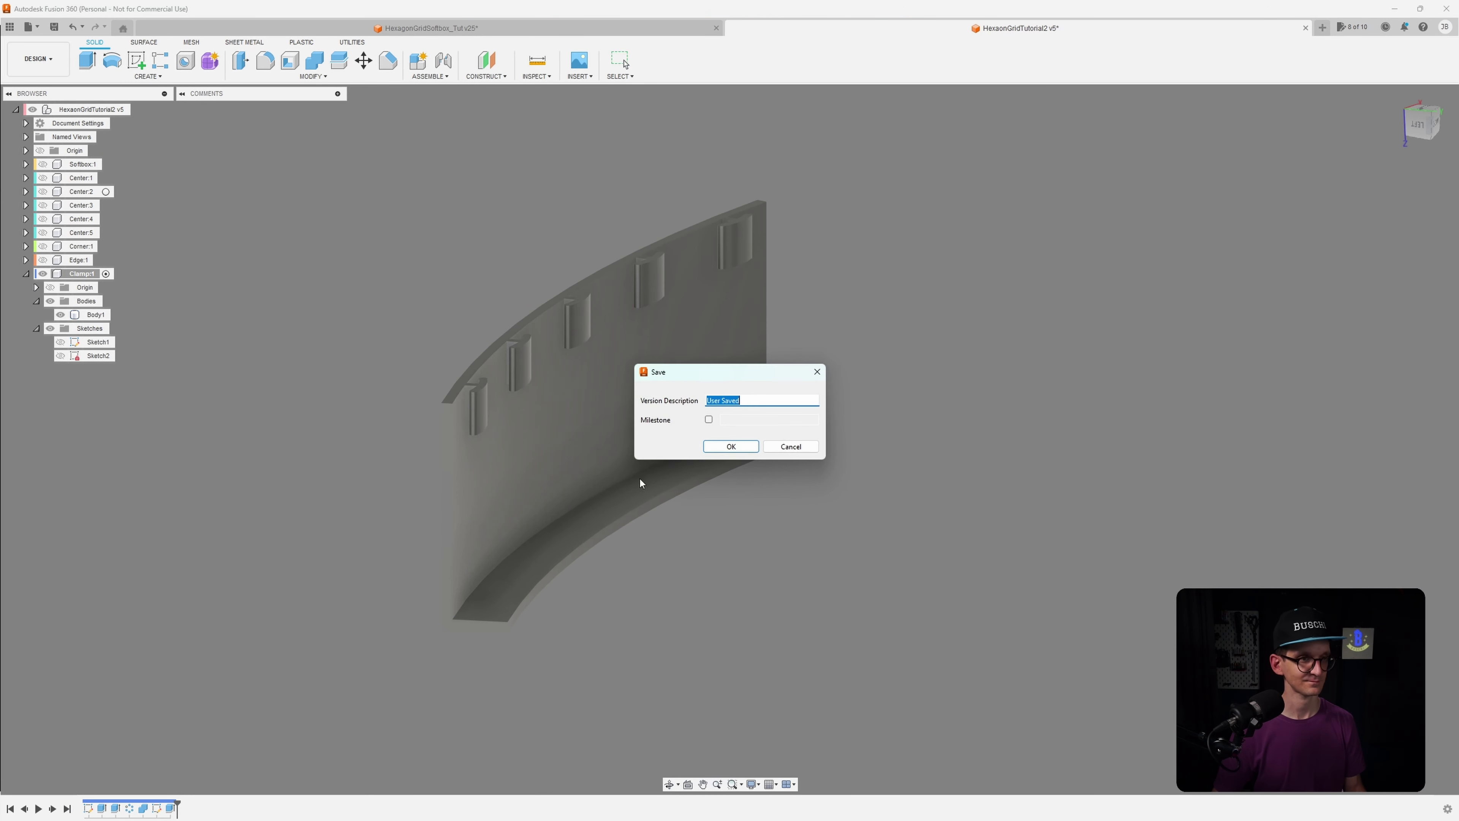
left_click(734, 448)
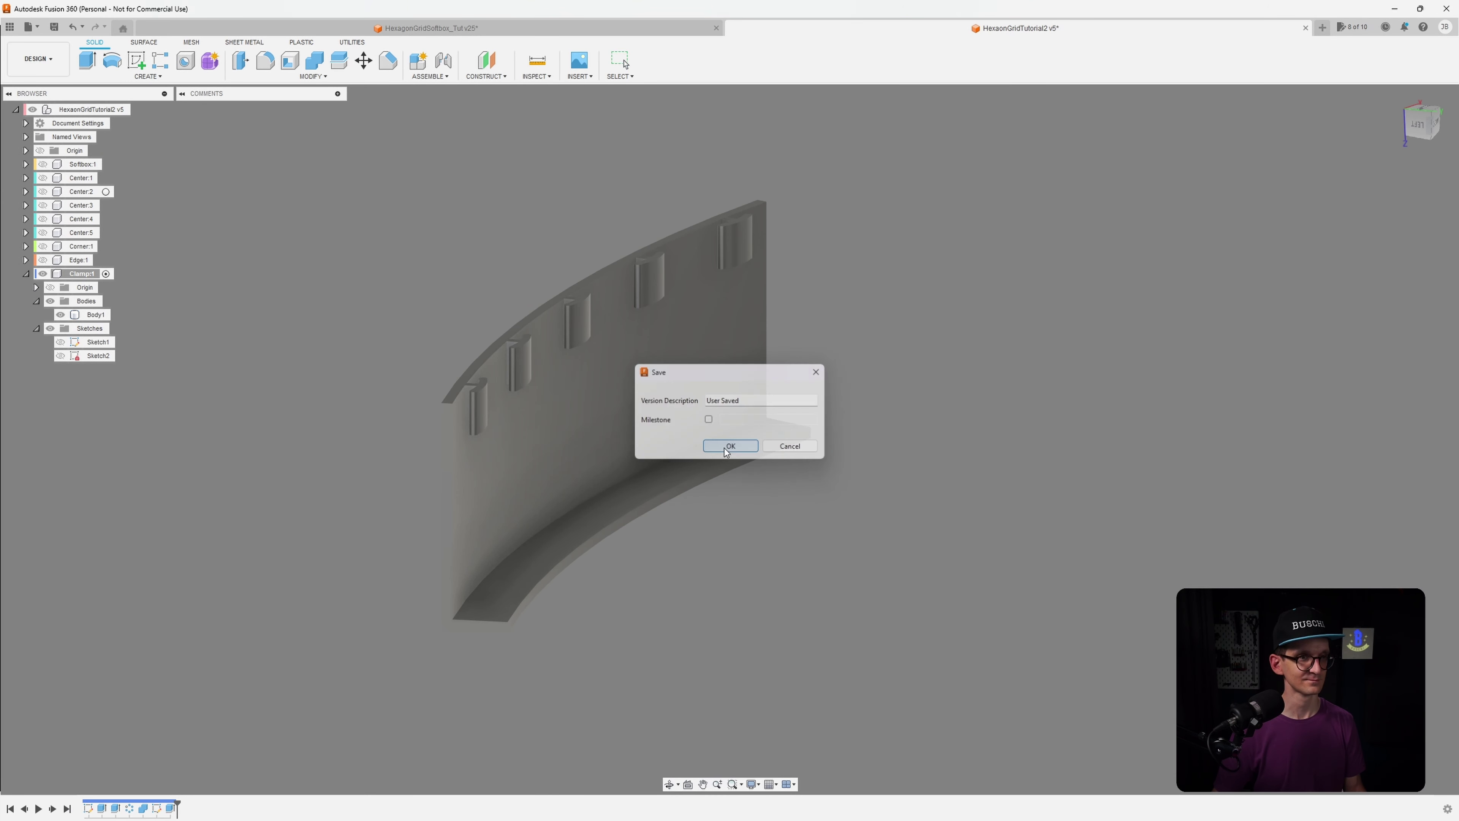
Show the Edge component and examine how the clamp's band, clips and lip fit against it
left_click(43, 260)
middle_click_drag(426, 346, 942, 552, "shift")
scroll(539, 414, "up", 5)
scroll(587, 393, "up", 5)
scroll(750, 523, "down", 1)
middle_click_drag(751, 523, 498, 356, "shift")
scroll(728, 471, "down", 4)
scroll(729, 472, "down", 3)
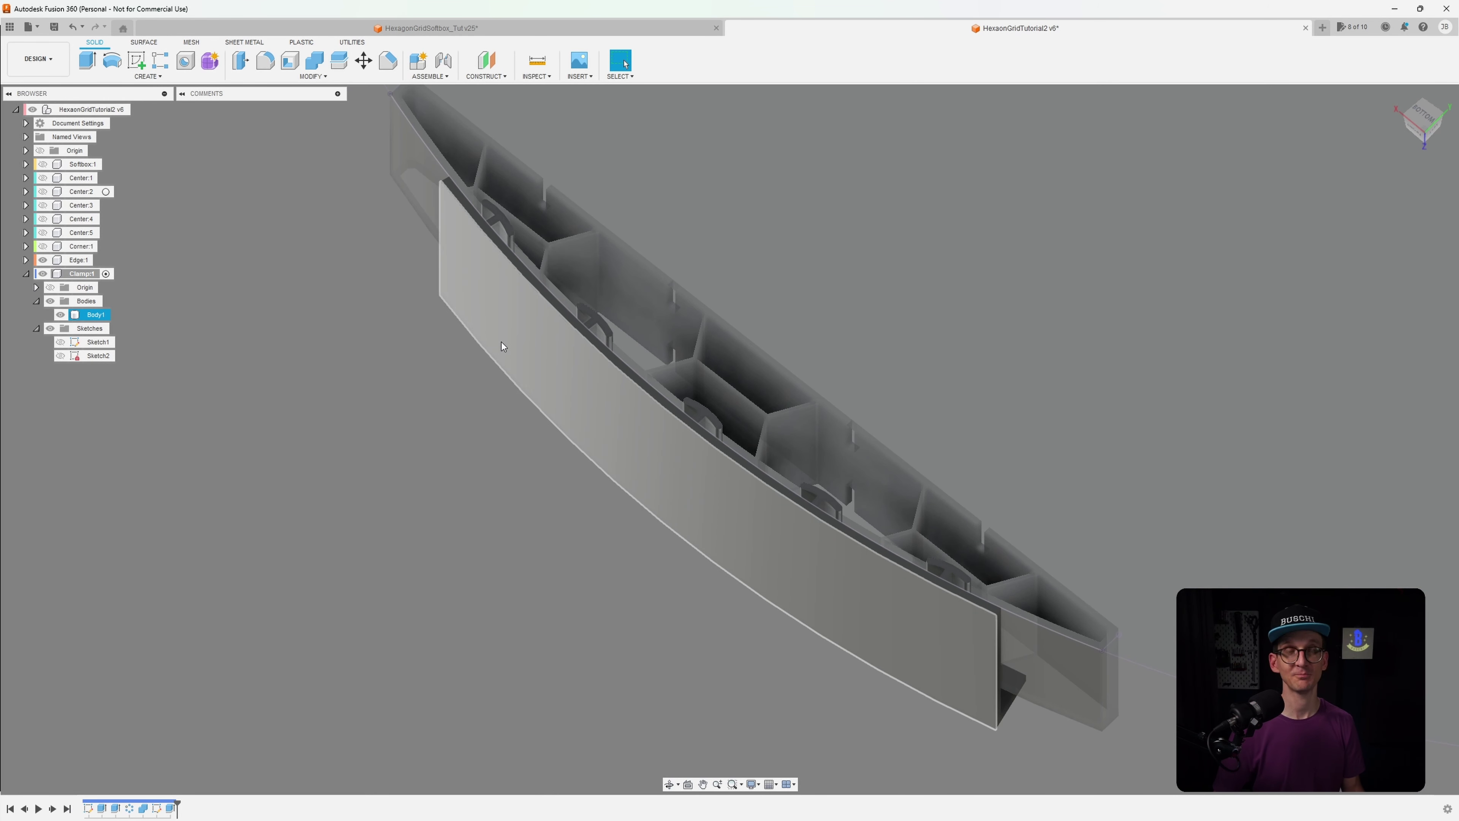
middle_click_drag(591, 397, 369, 327, "shift")
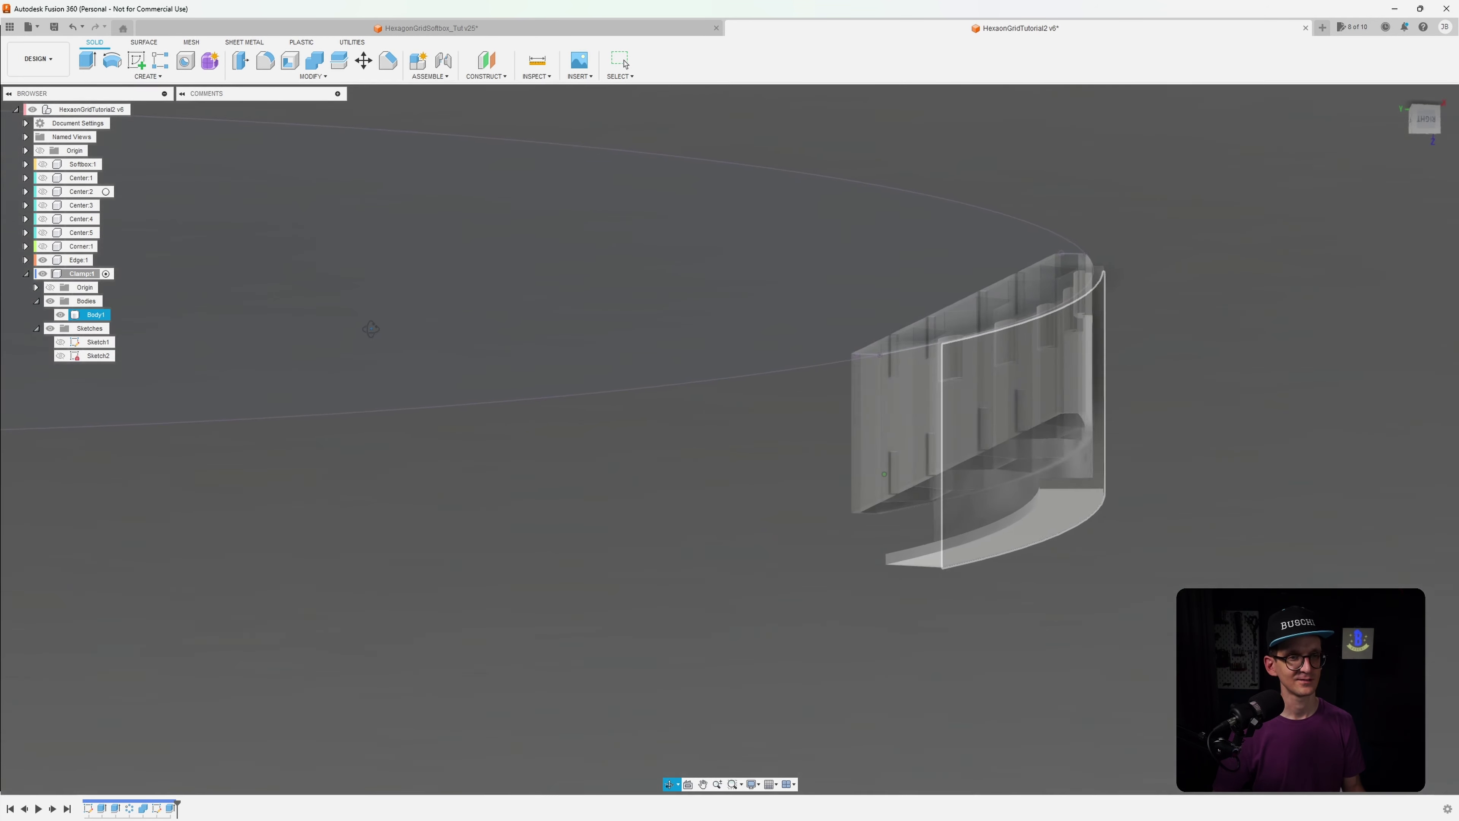
left_click(657, 399)
middle_click_drag(657, 397, 373, 336)
scroll(372, 336, "up", 2)
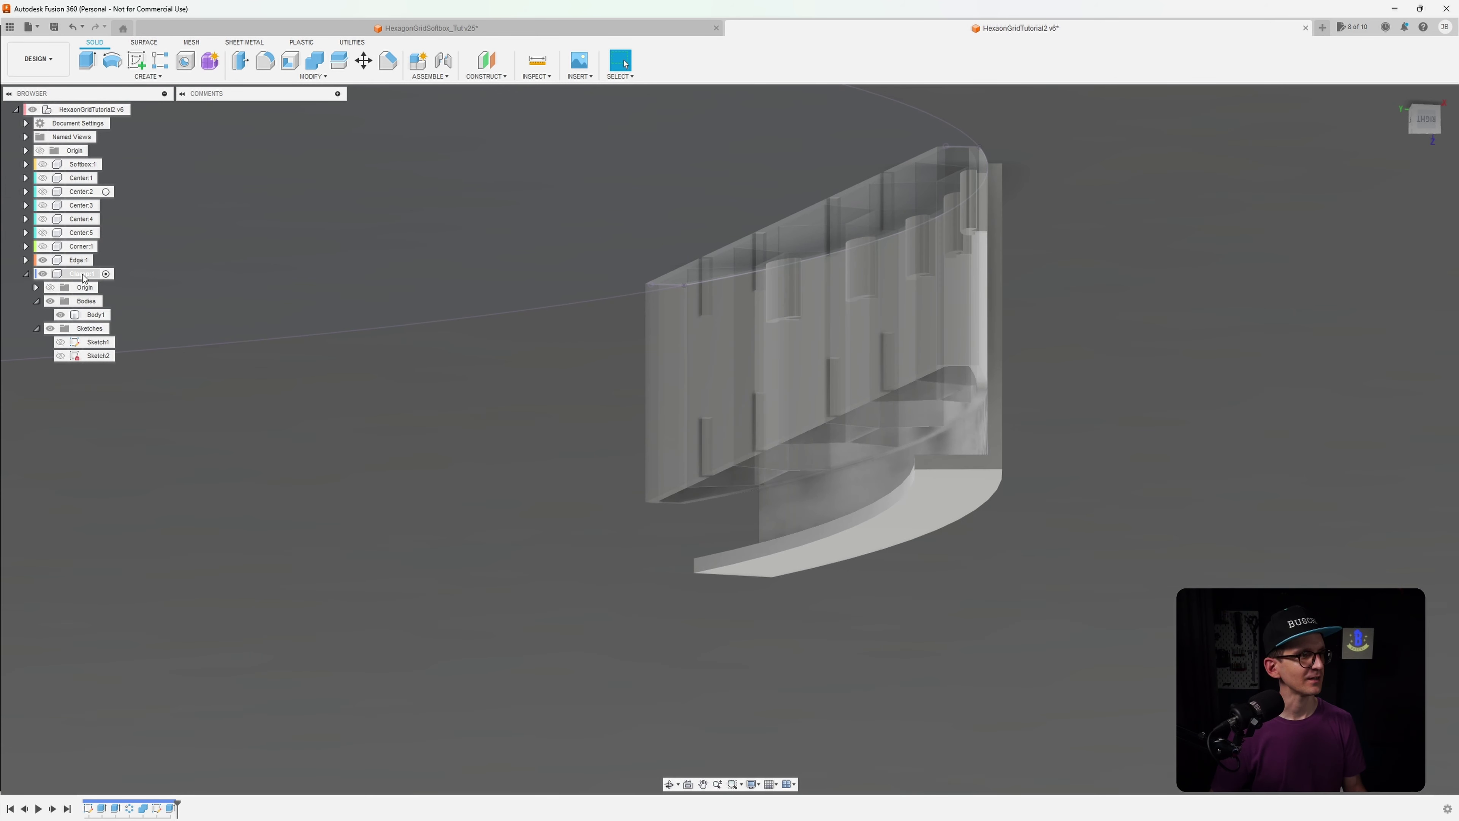
Set up a 0.5 mm equal-distance Chamfer on the lip's curved edges and the L-shaped outline at one end of the clamp
left_click(388, 61)
scroll(1006, 500, "up", 3)
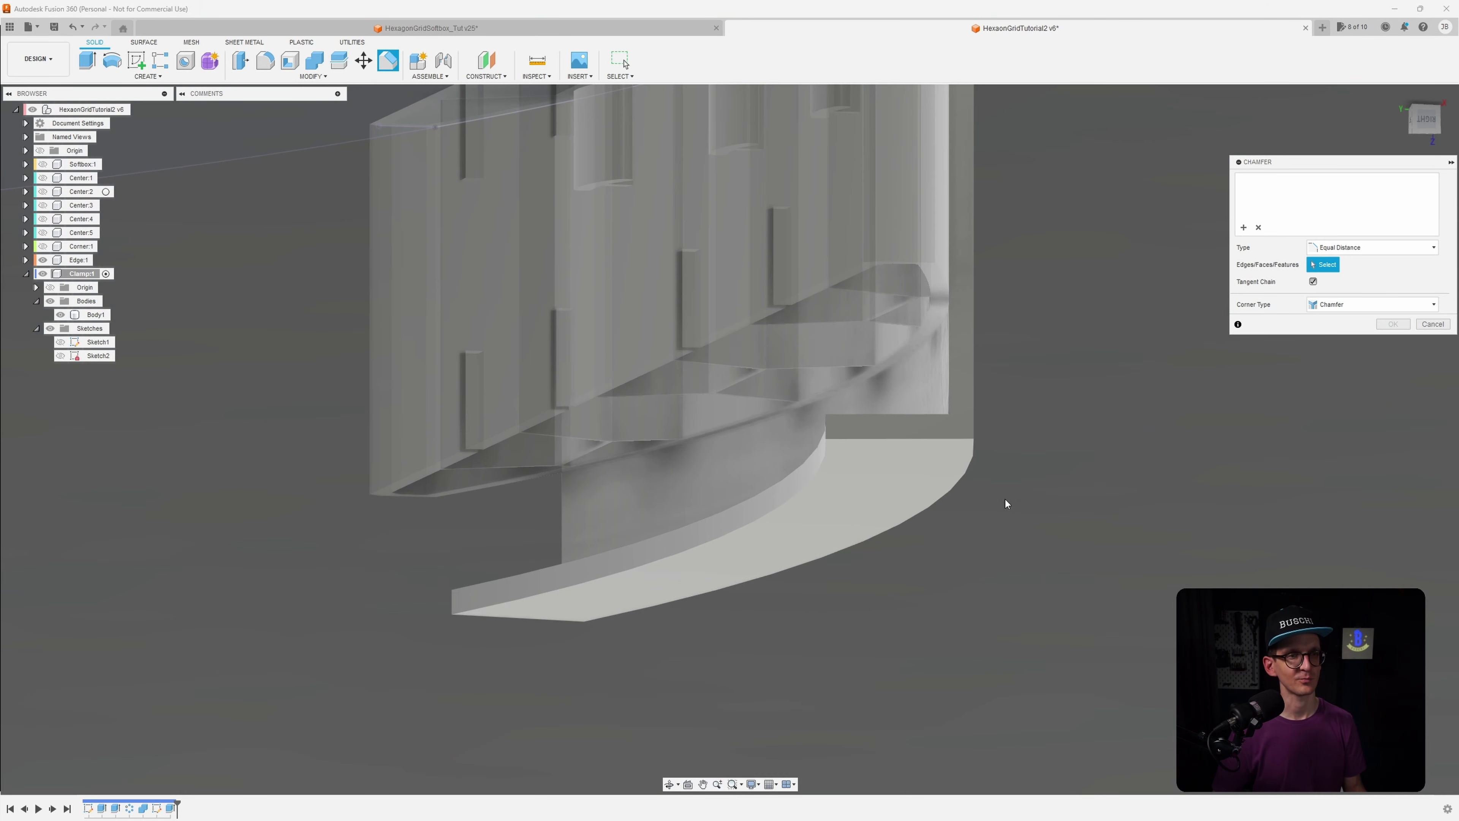
left_click(967, 478)
left_click(817, 455)
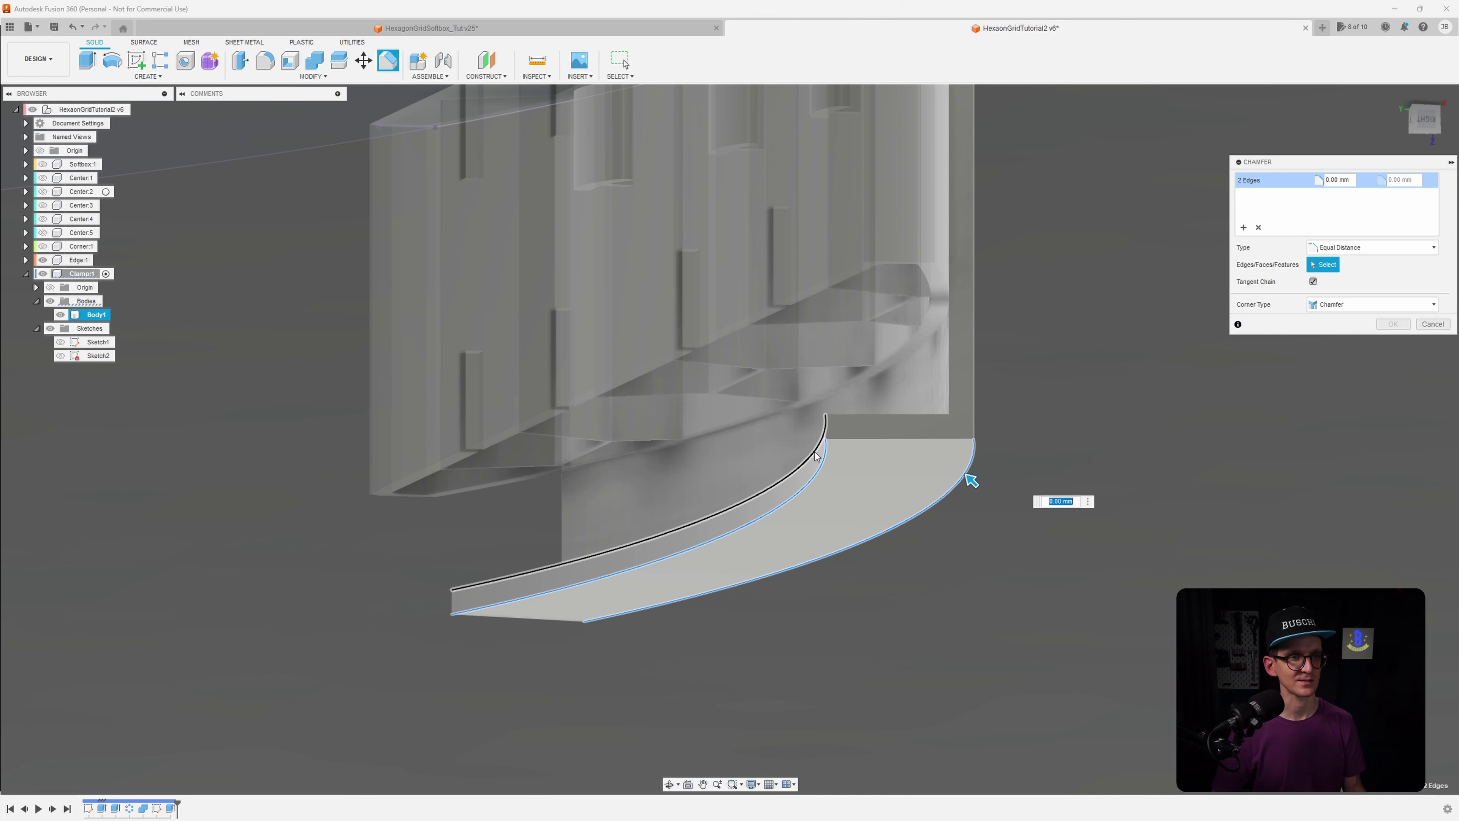
left_click(826, 434)
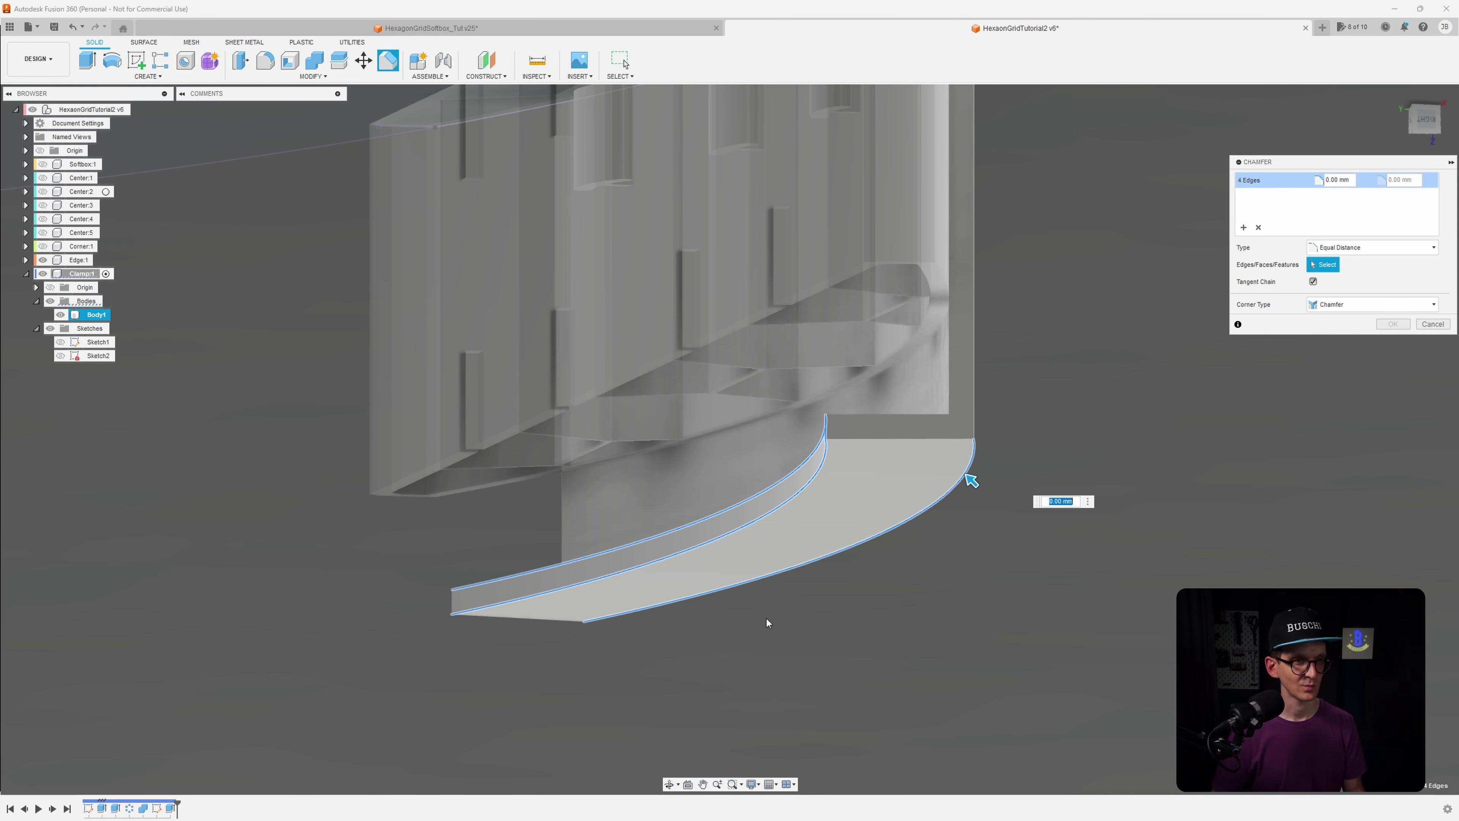
type("1")
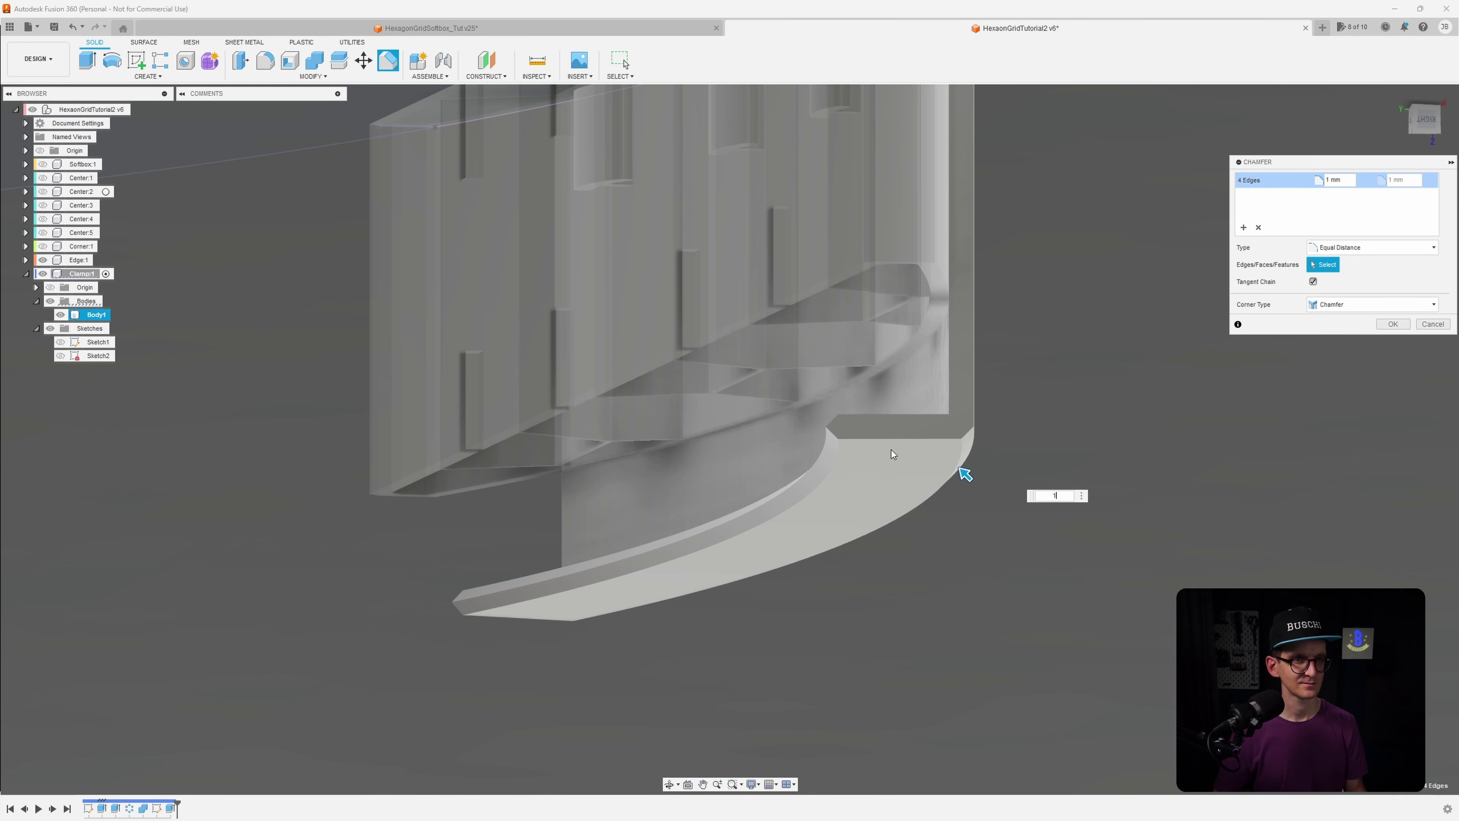
left_click(892, 450)
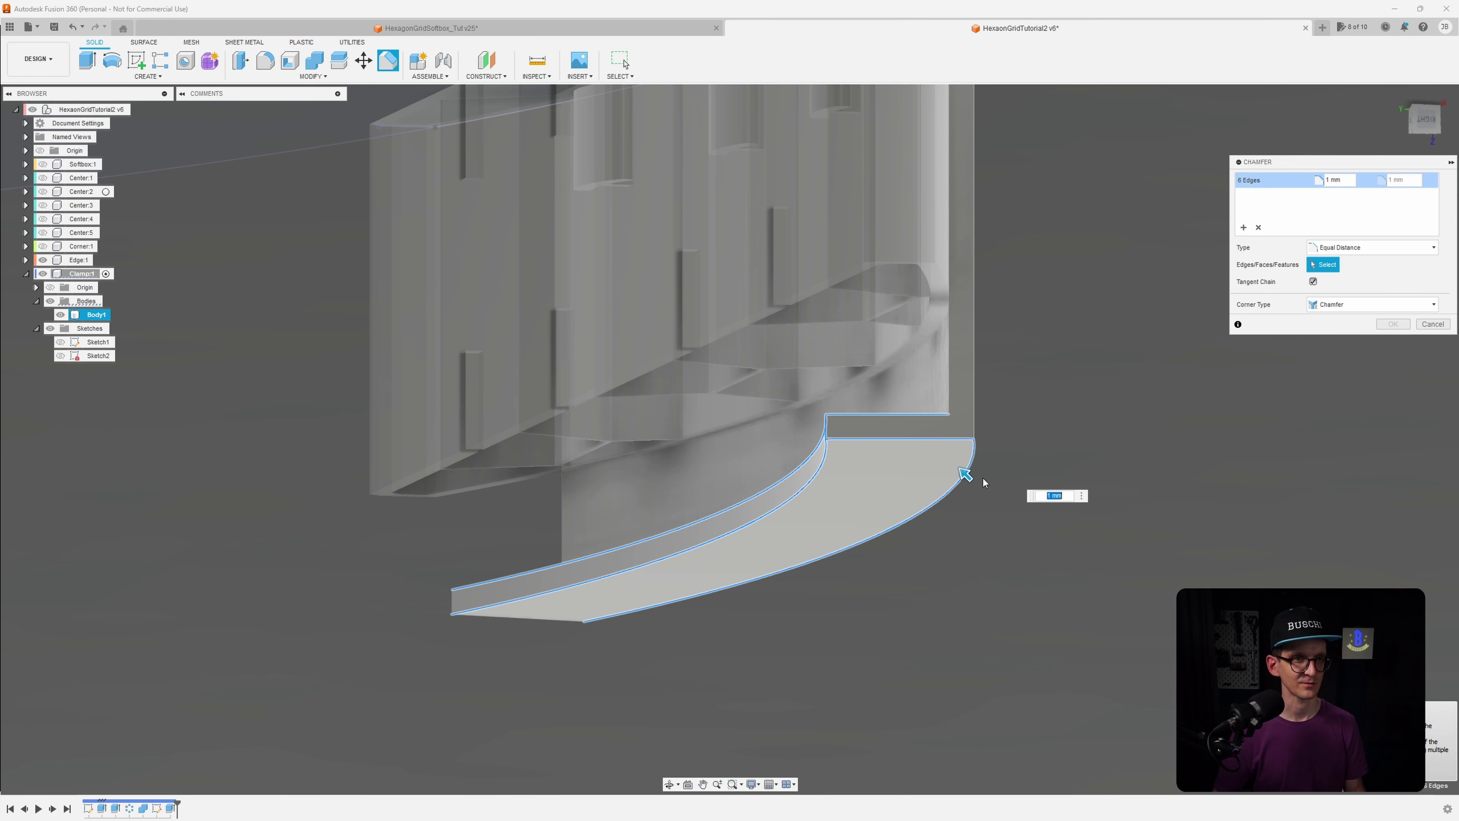
left_click(952, 401)
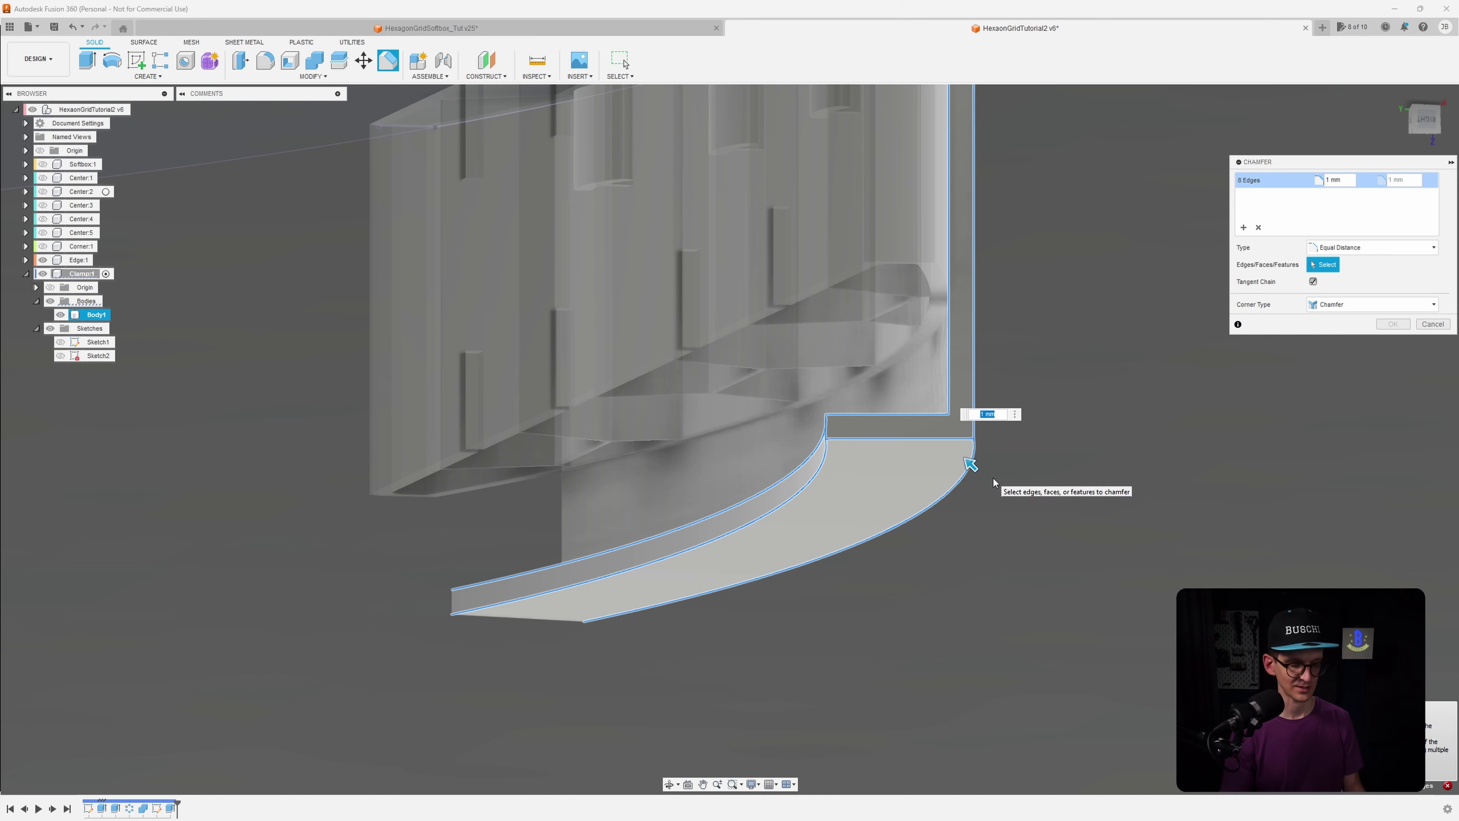
type("0.5")
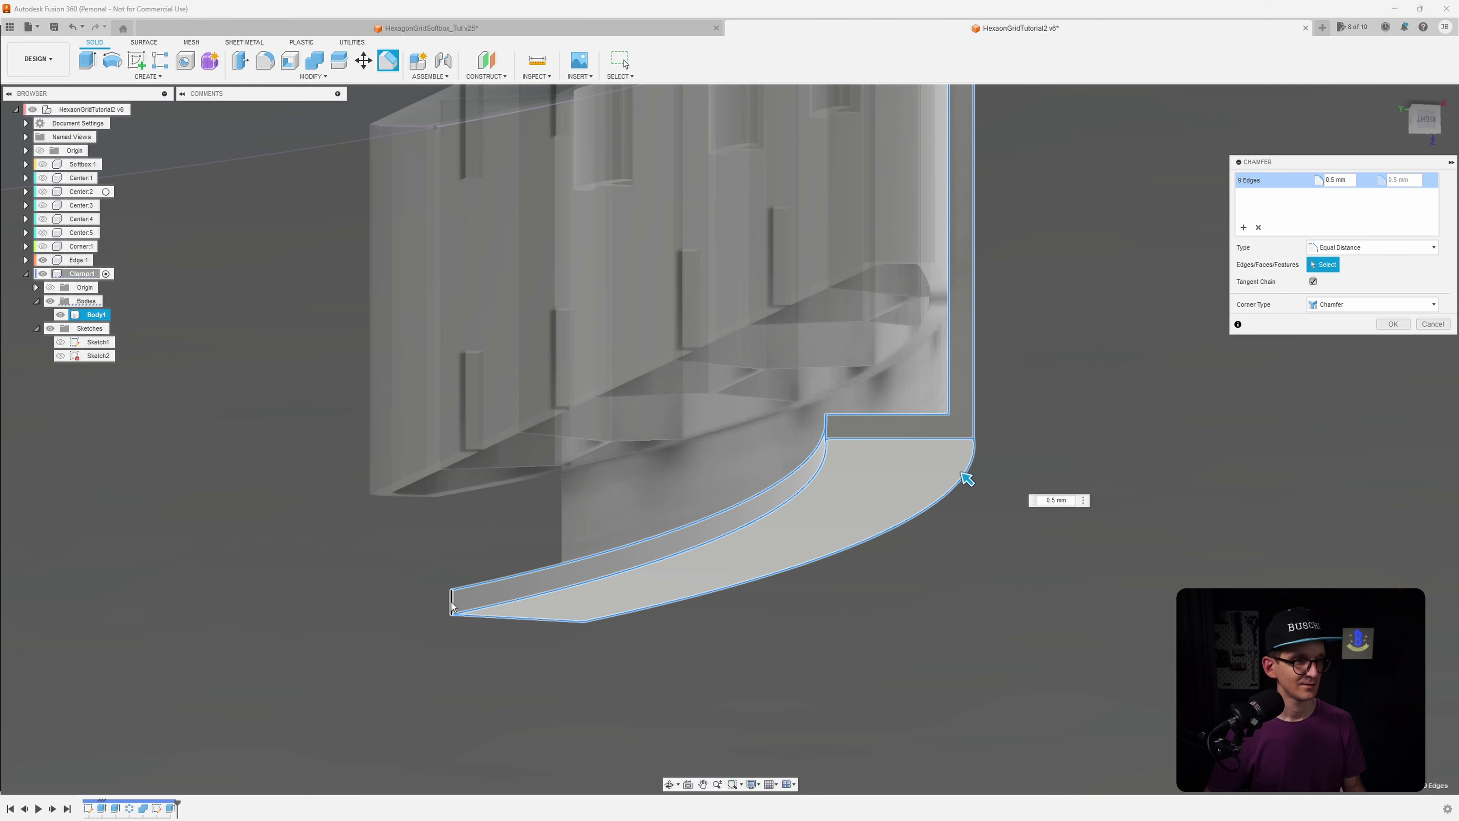
Add the lip and vertical band edges at the clamp's opposite end to the chamfer selection
left_click(485, 605)
left_click(475, 599)
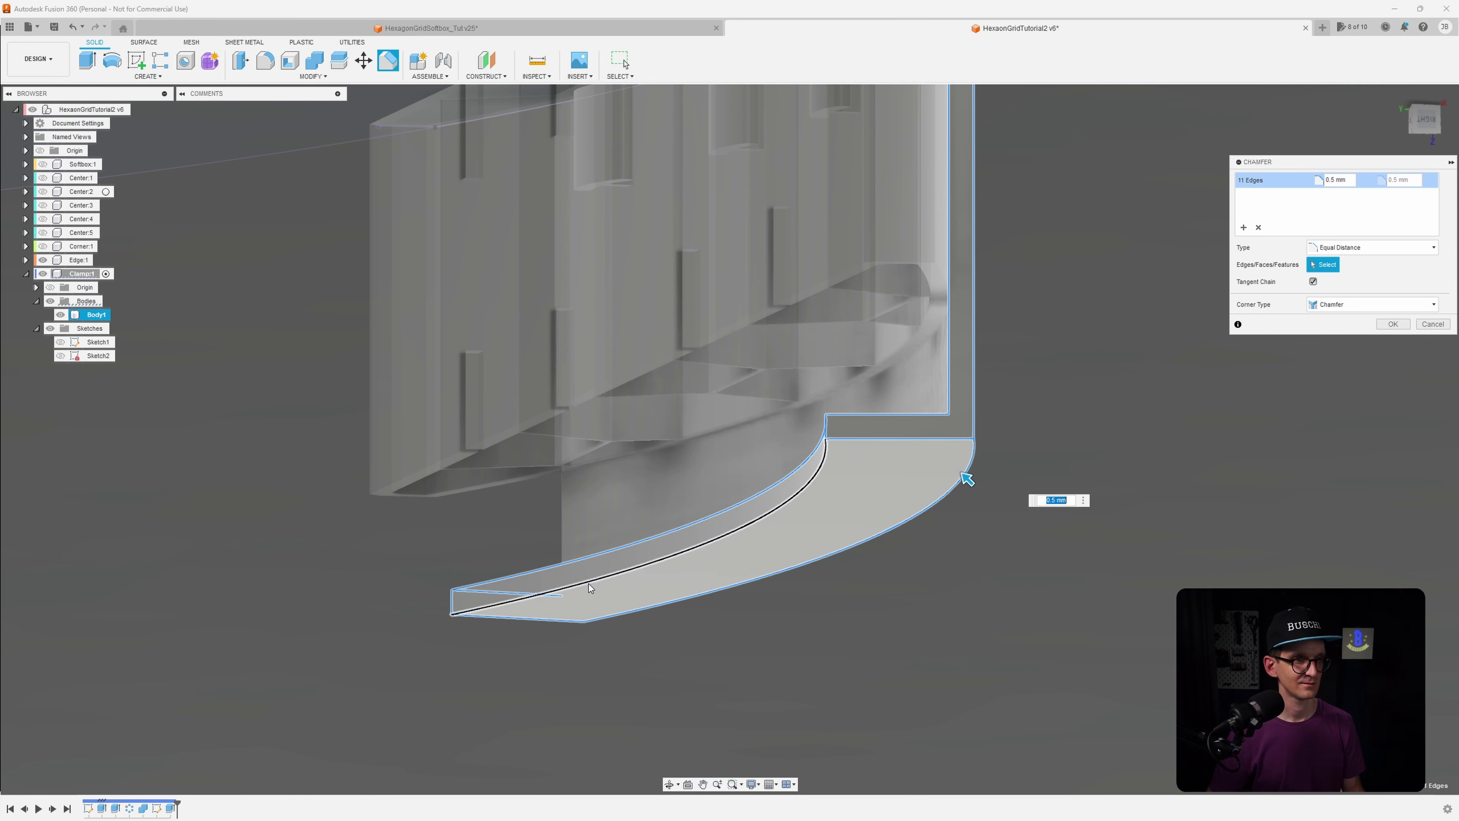
left_click(585, 611)
left_click(590, 614)
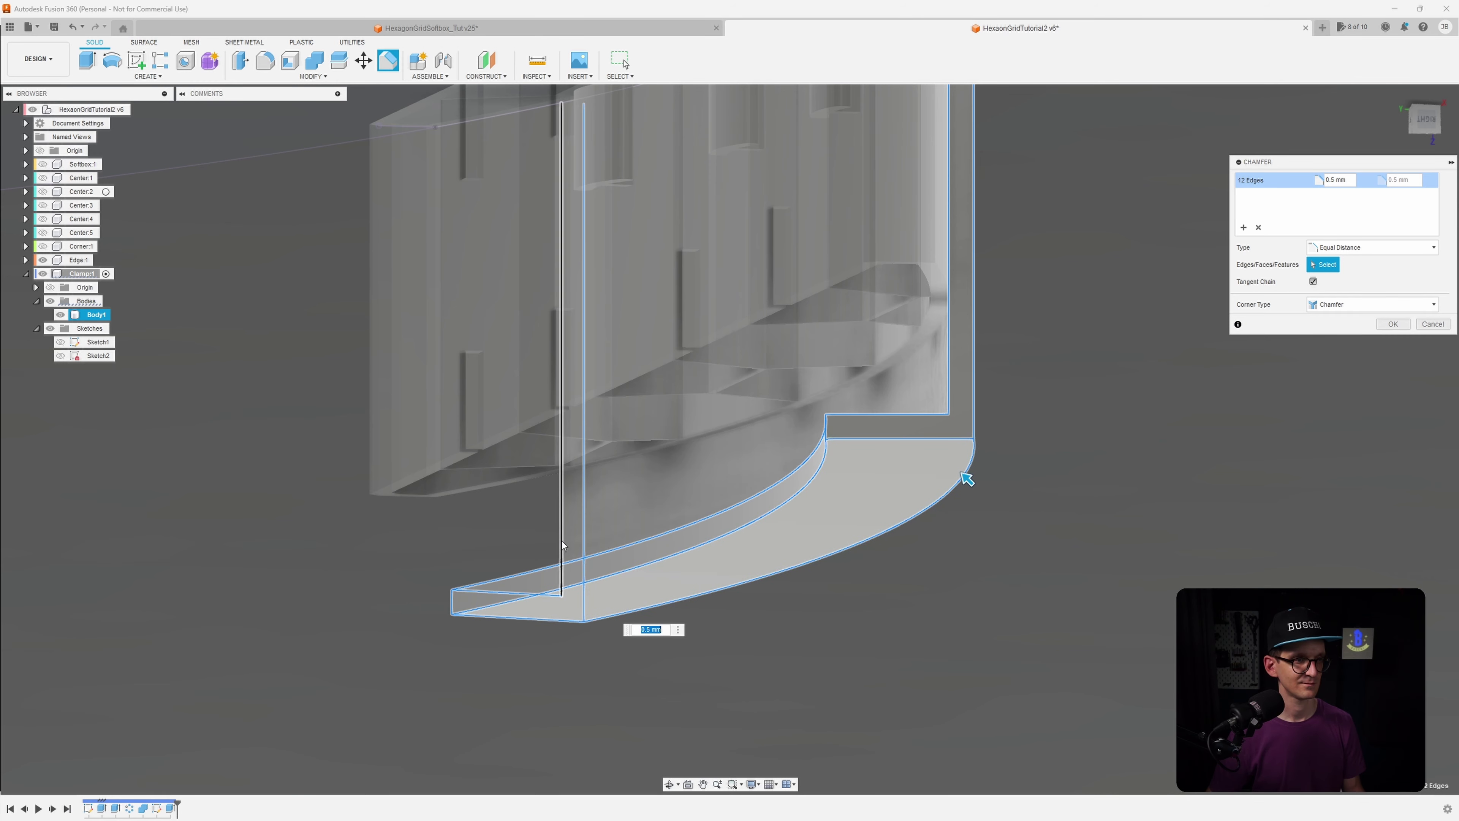
Add the band's upper outer curved edge and the short top edges at both ends to the chamfer selection
middle_click_drag(778, 605, 822, 478, "shift")
scroll(521, 489, "up", 5)
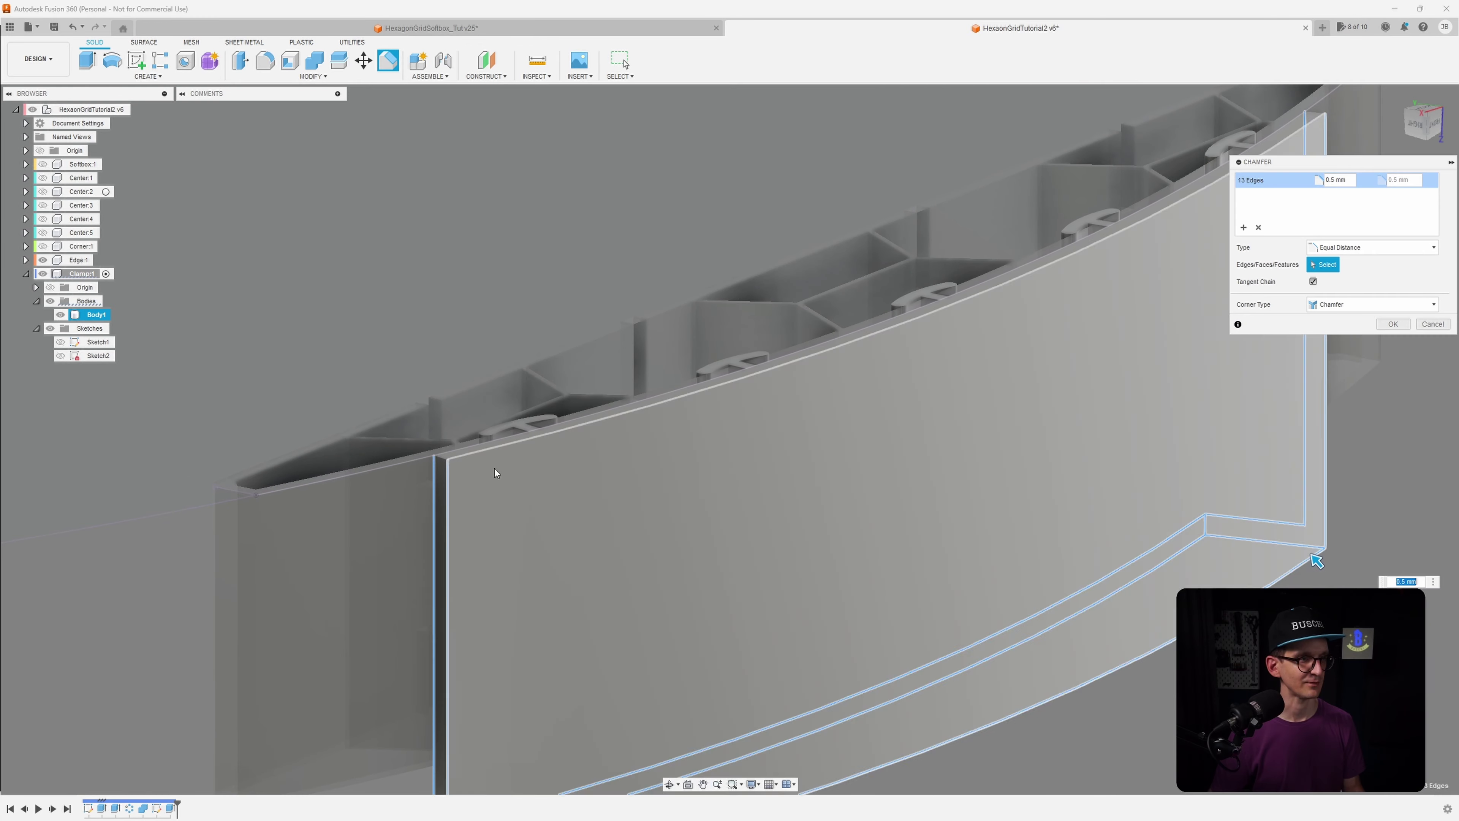
left_click(448, 456)
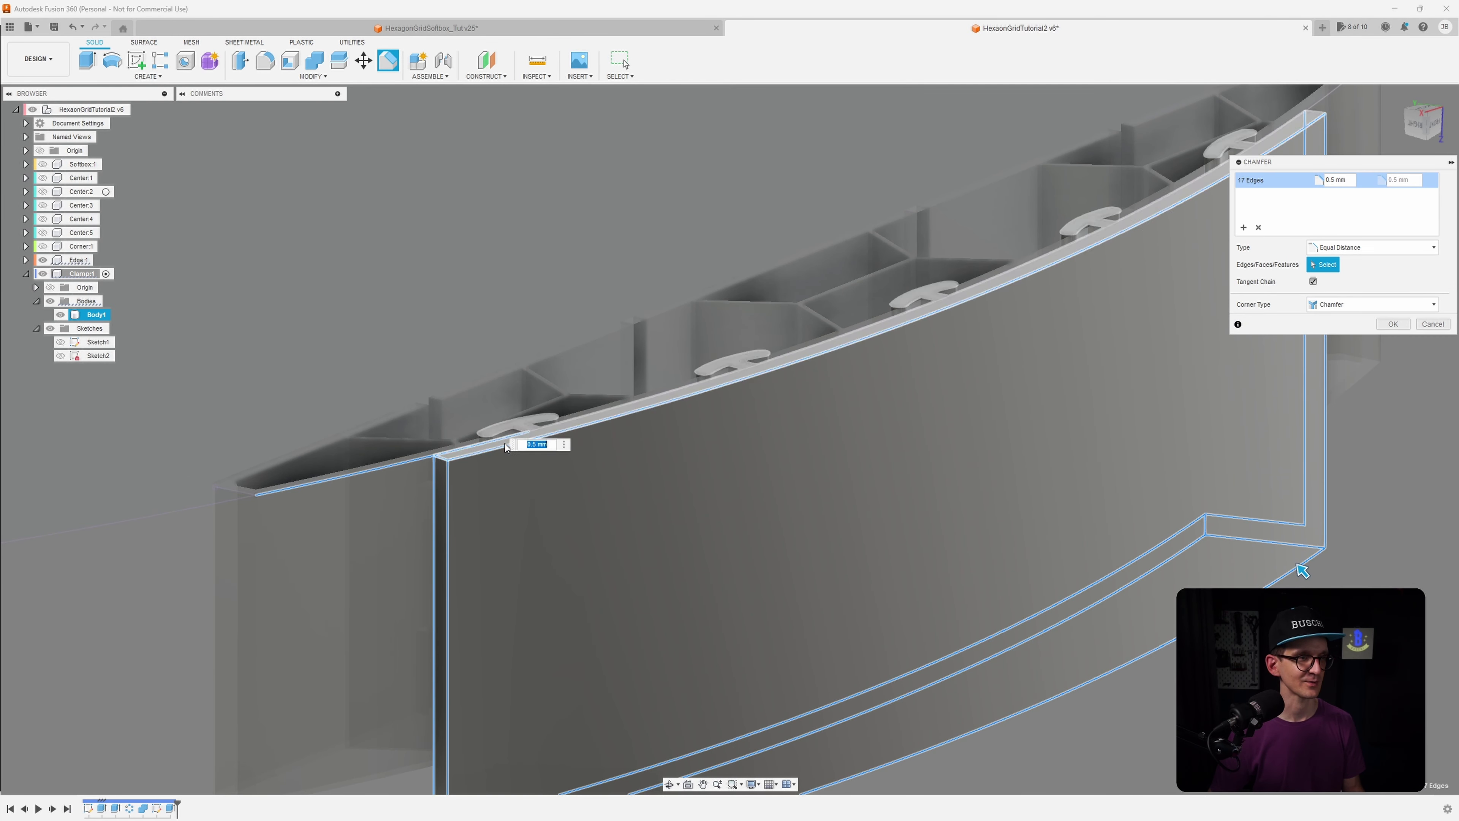
left_click(476, 469)
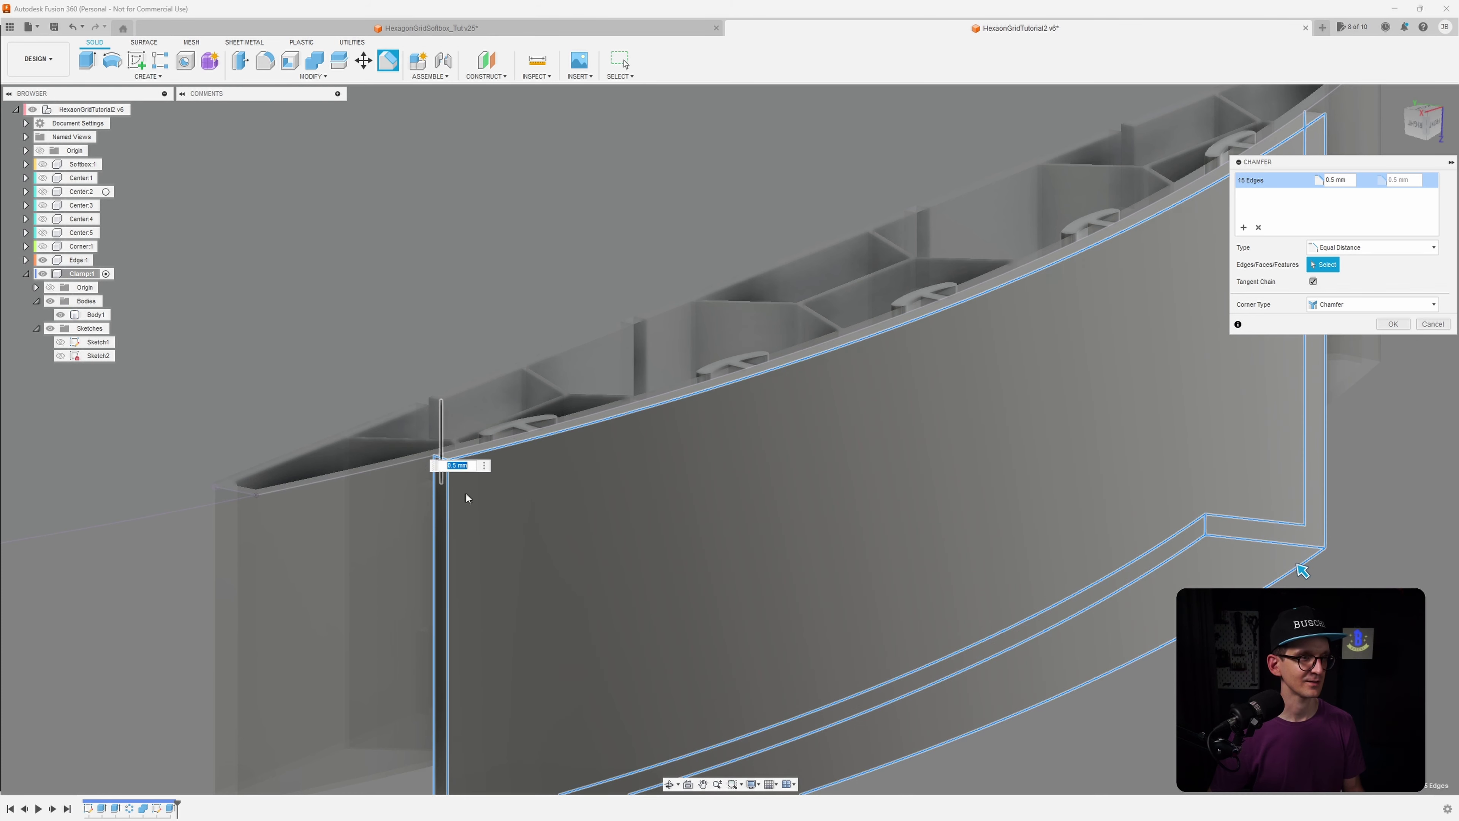
scroll(542, 547, "down", 5)
middle_click_drag(1003, 345, 922, 361, "shift")
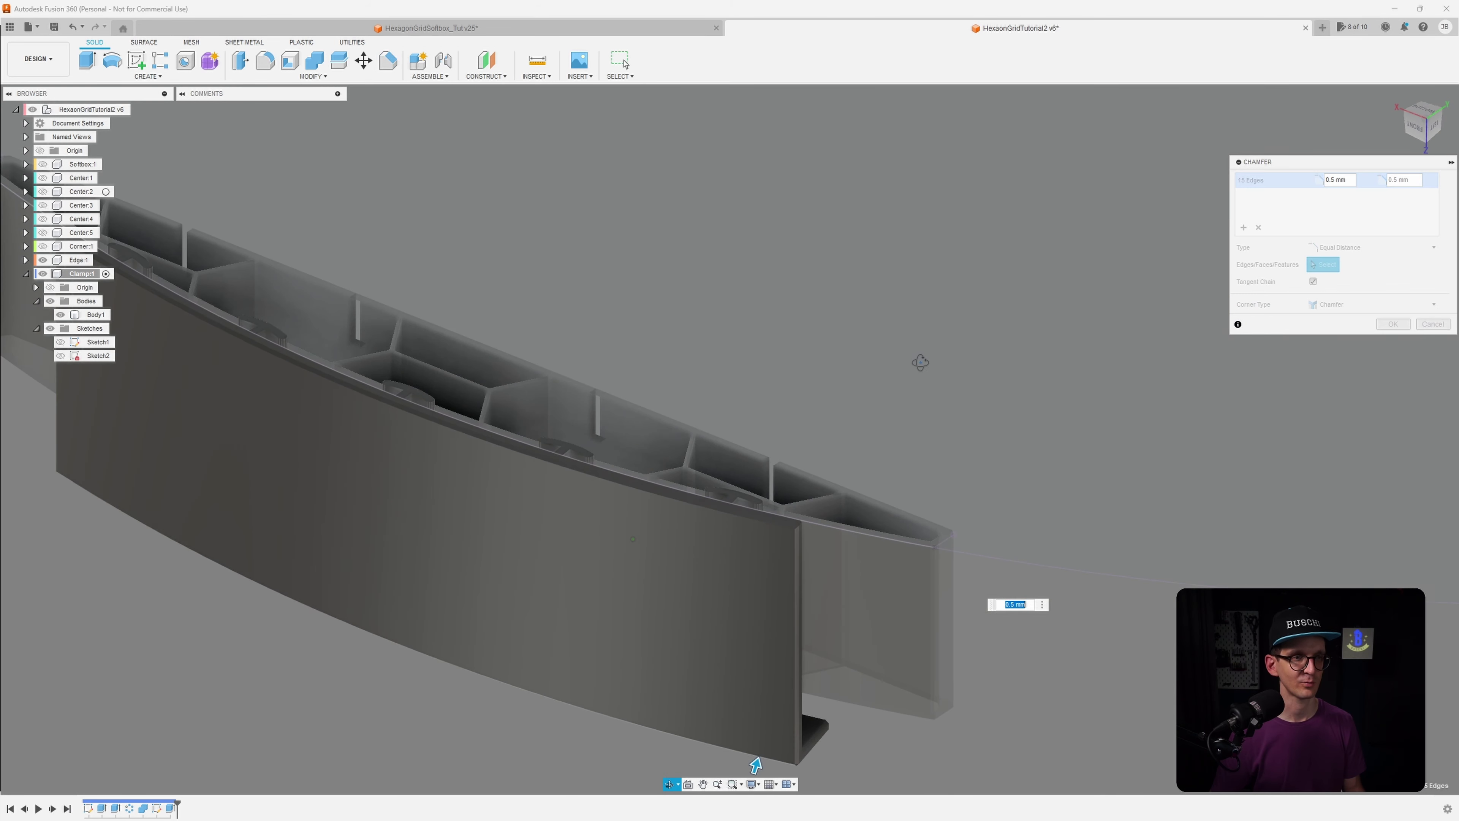
scroll(798, 549, "up", 3)
left_click(798, 549)
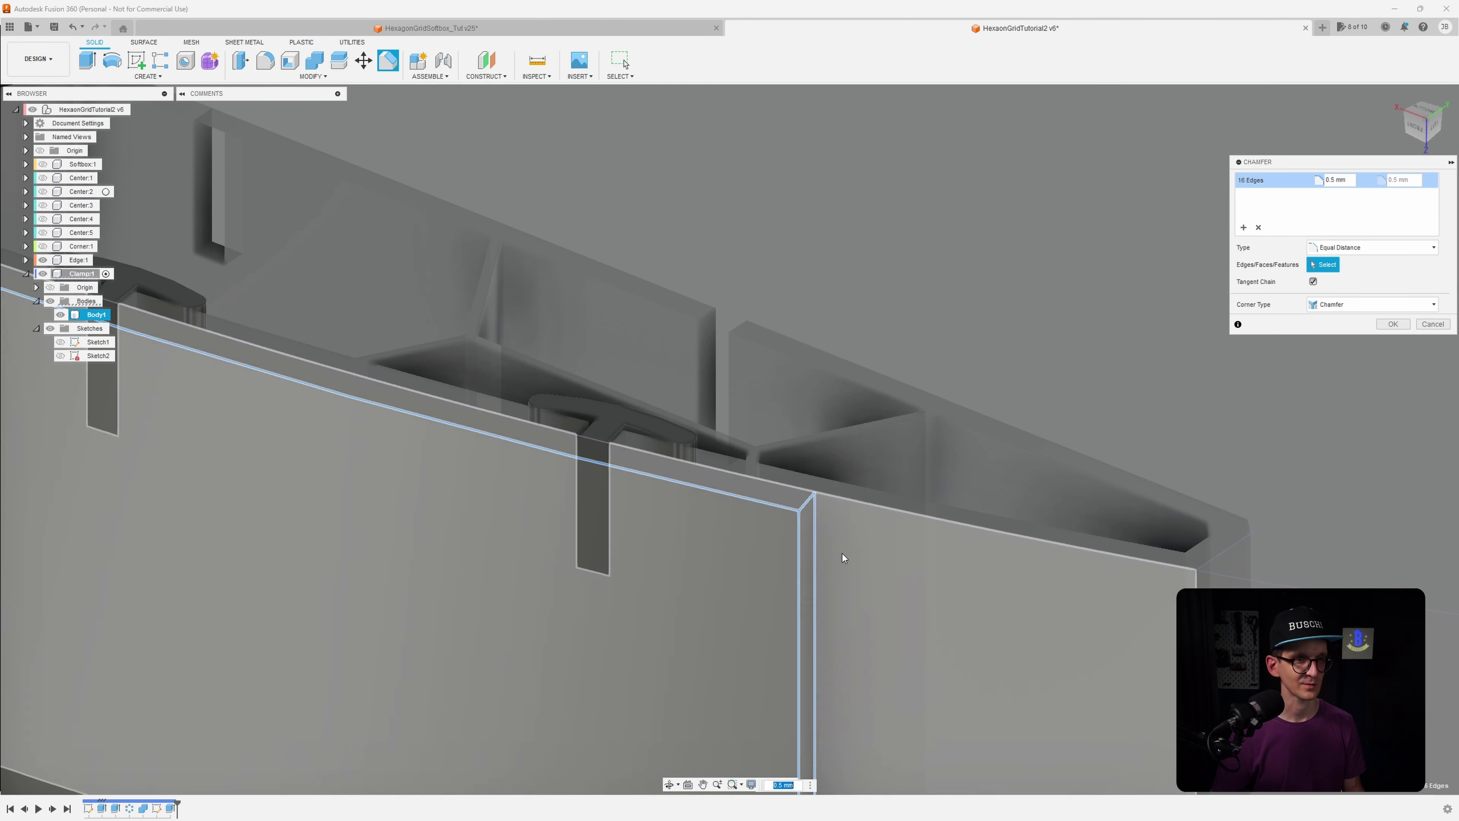
Add the curved inner corner between band and lip to the chamfer selection and reselect the band's lower outer edge
scroll(840, 554, "down", 3)
scroll(873, 593, "up", 3)
middle_click_drag(920, 558, 848, 522, "shift")
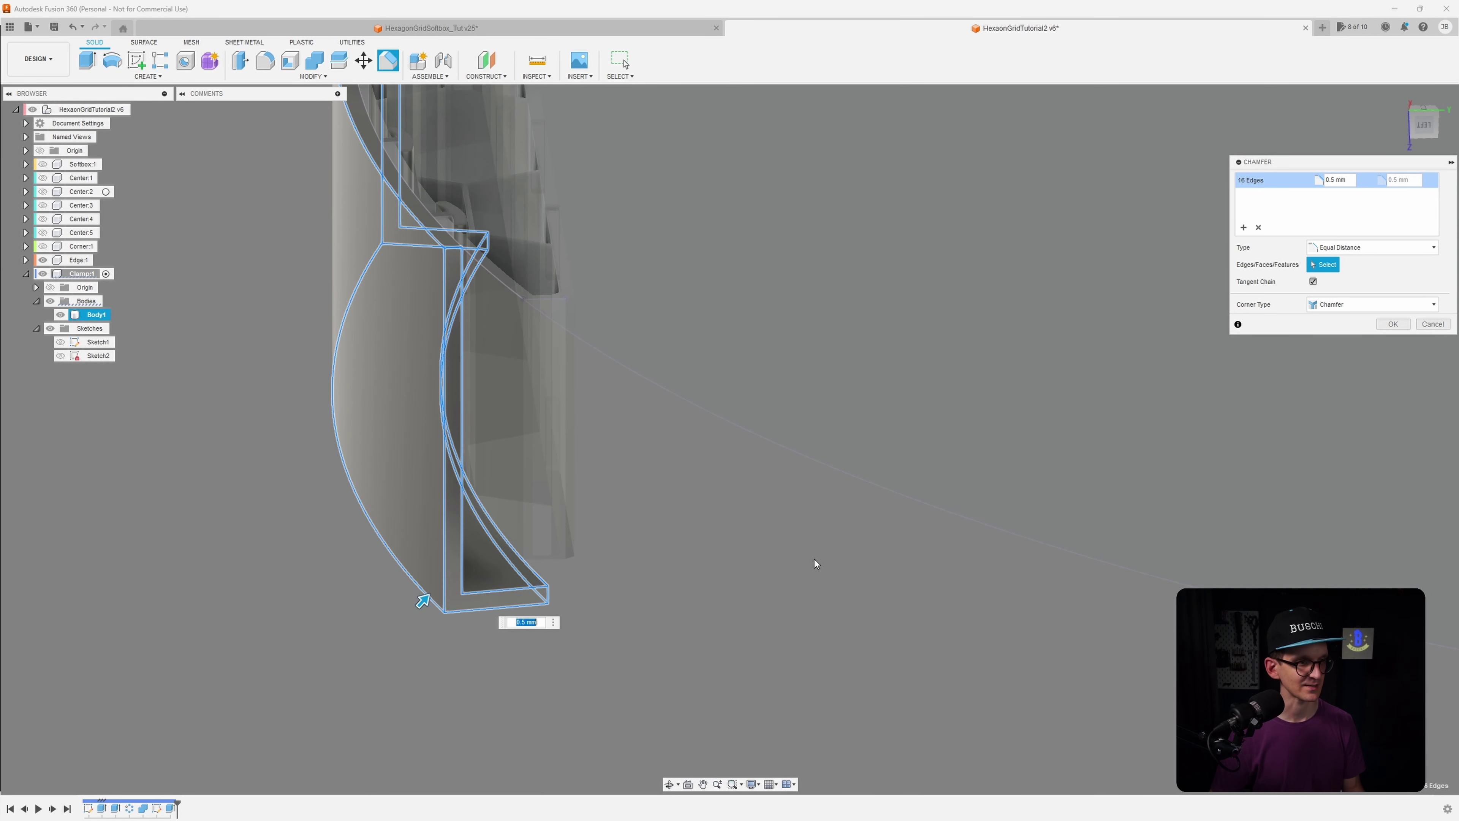
middle_click_drag(770, 566, 358, 558, "shift")
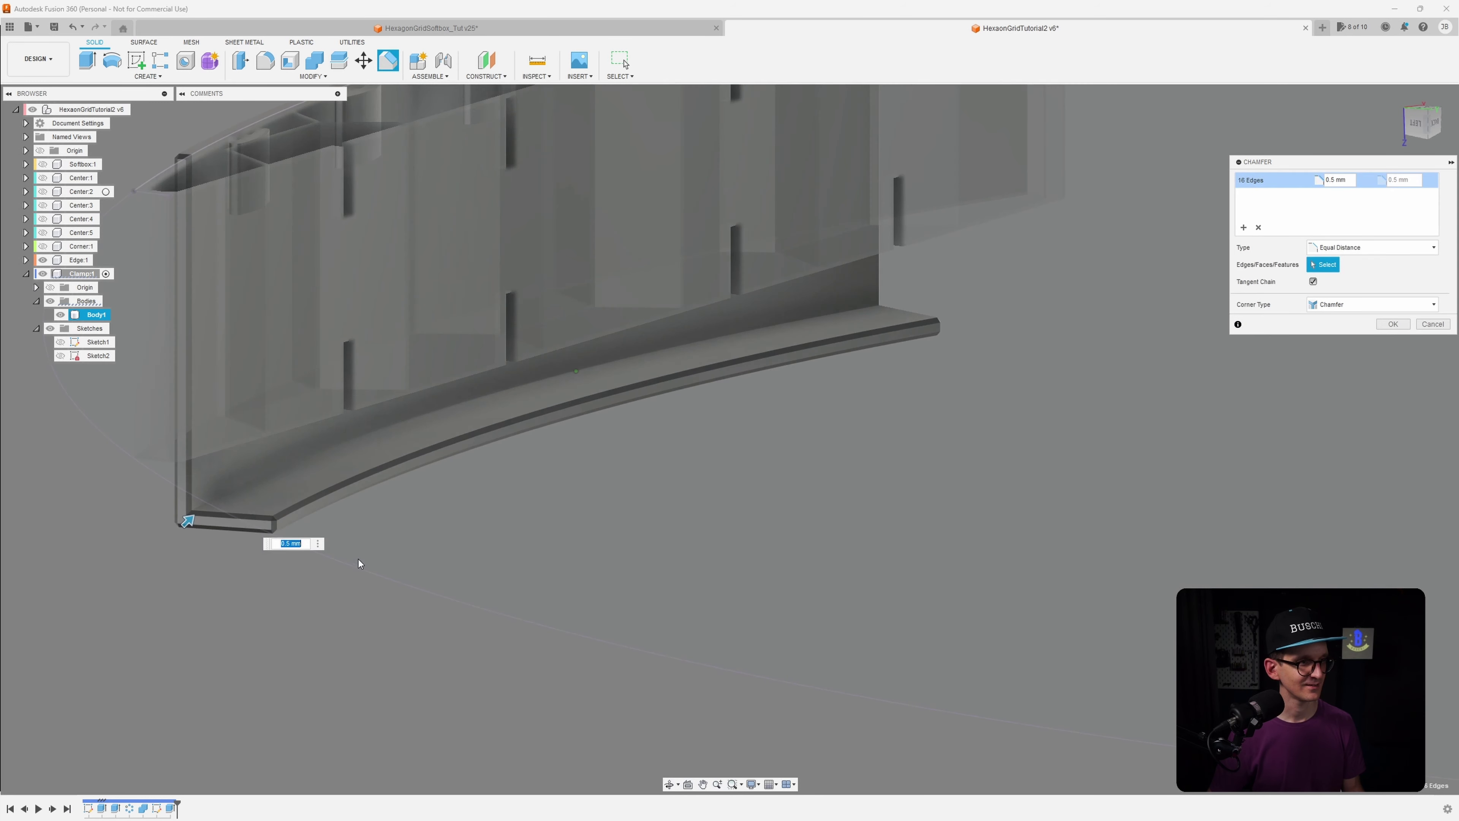
left_click(252, 489)
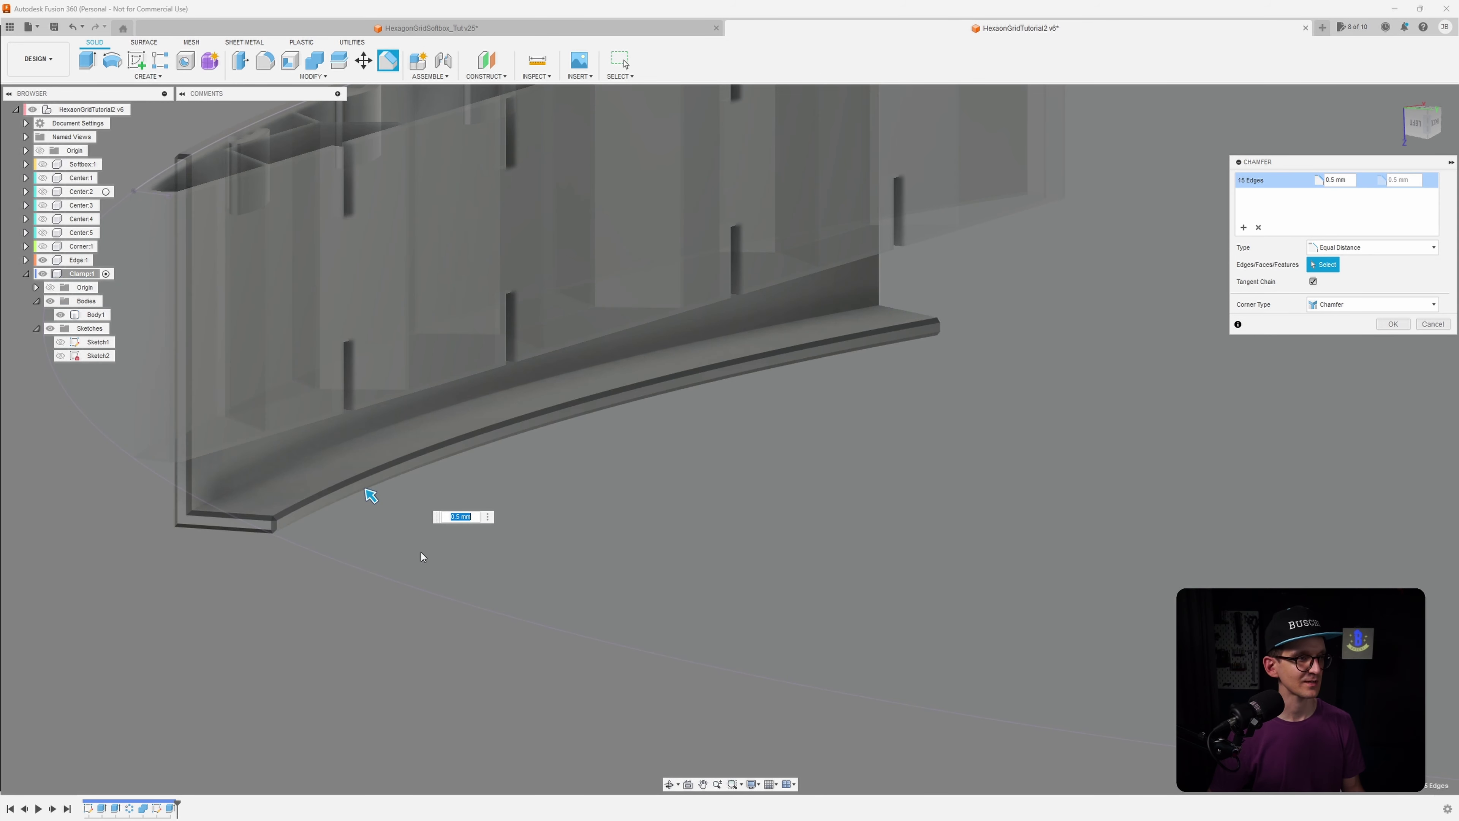
left_click(265, 477)
middle_click_drag(177, 520, 307, 520)
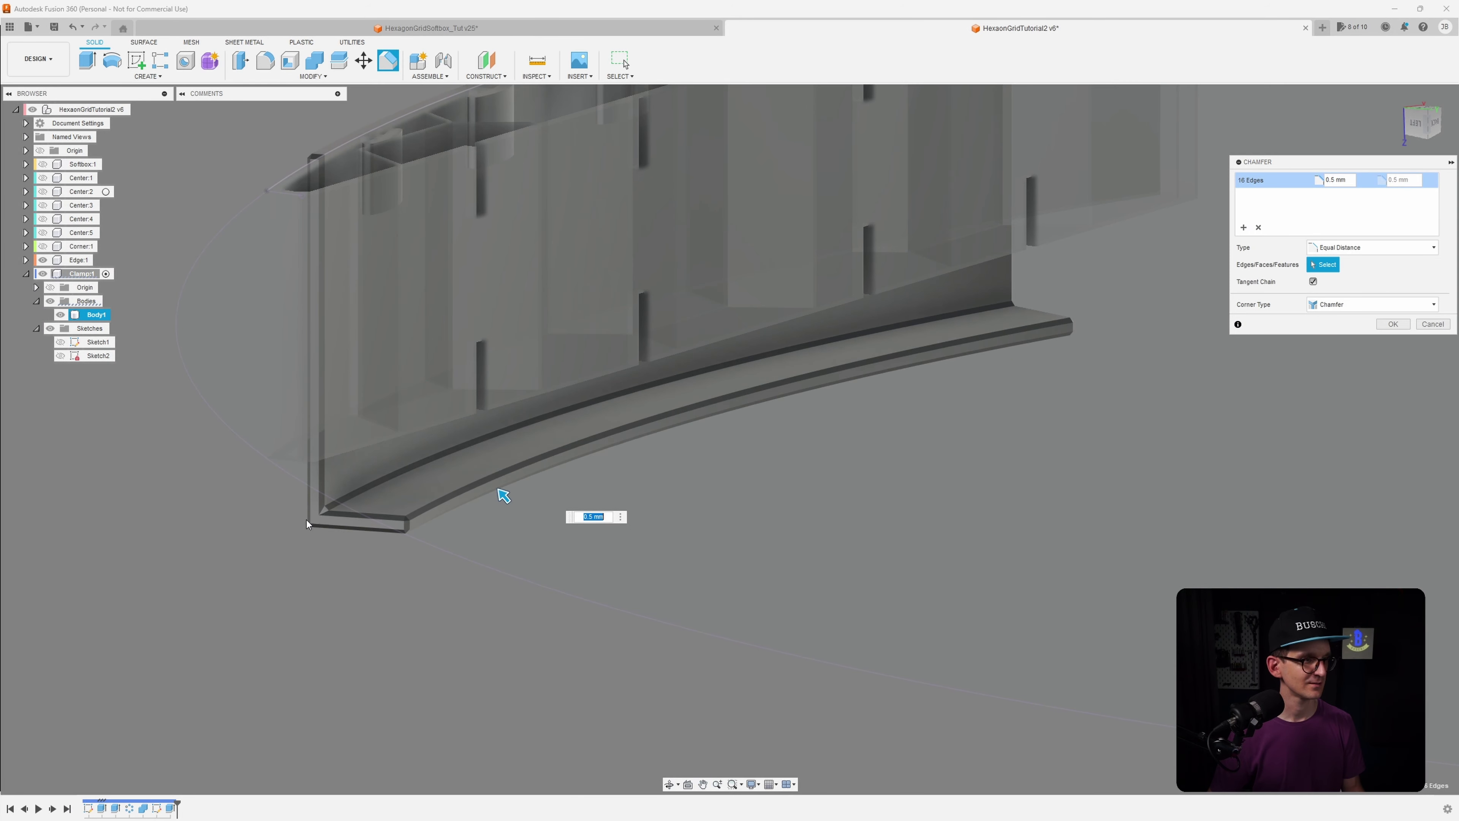
scroll(311, 518, "up", 5)
left_click(339, 537)
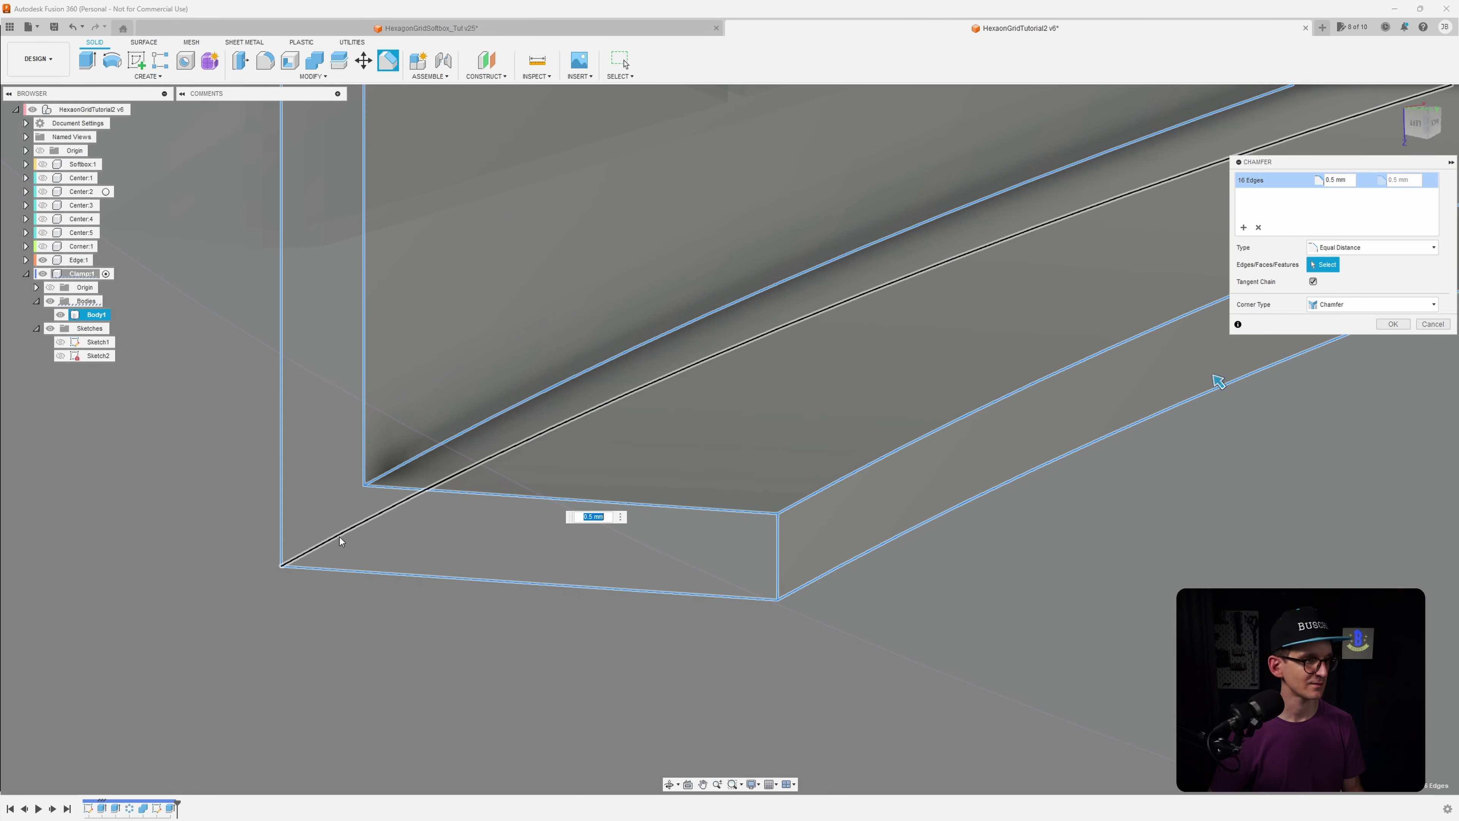
Check the L-shaped profile in the preview and apply the 0.5 mm chamfer to the clamp's selected edges
scroll(343, 542, "down", 4)
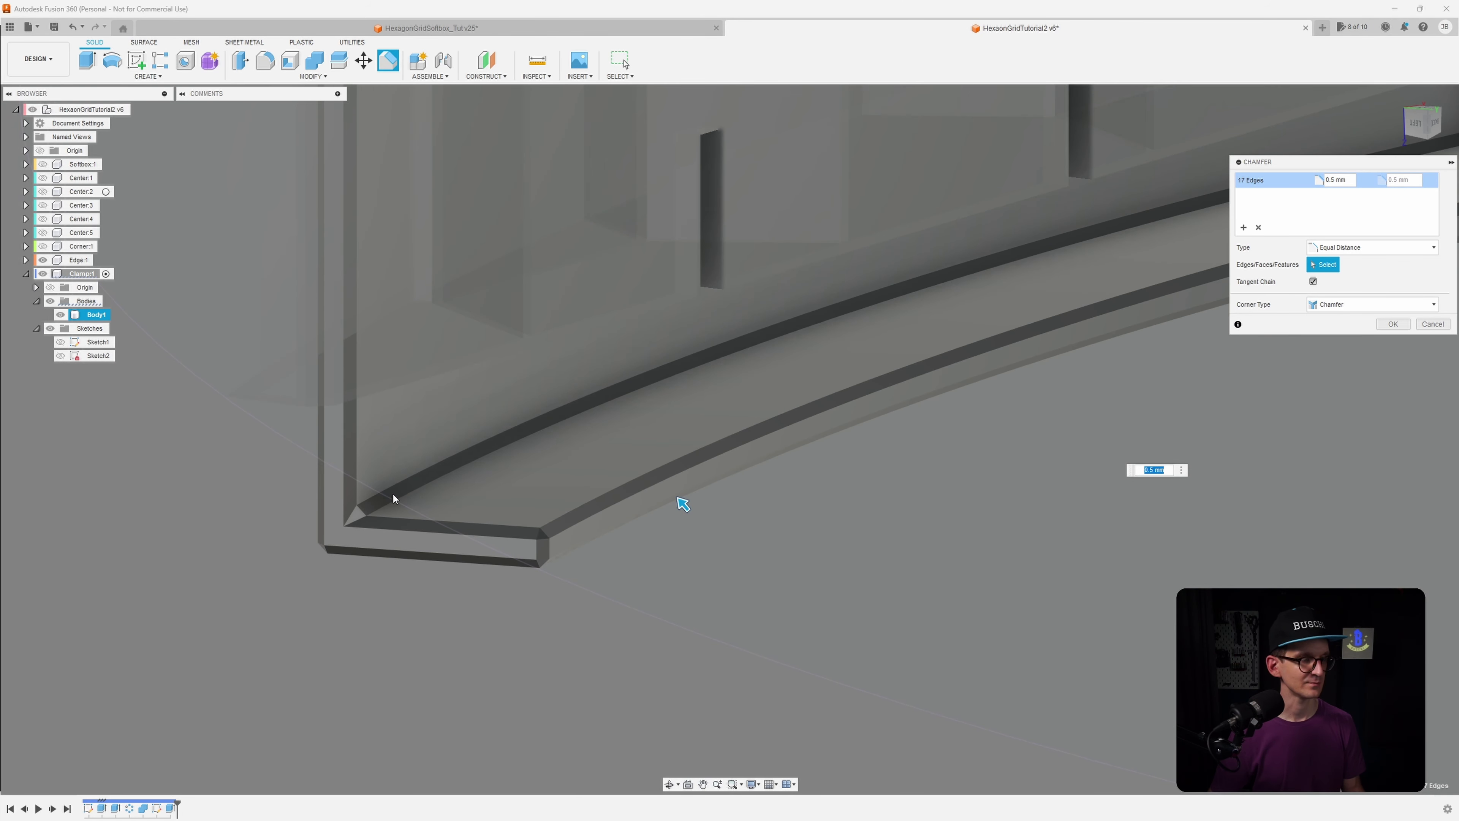
middle_click_drag(394, 498, 535, 463, "shift")
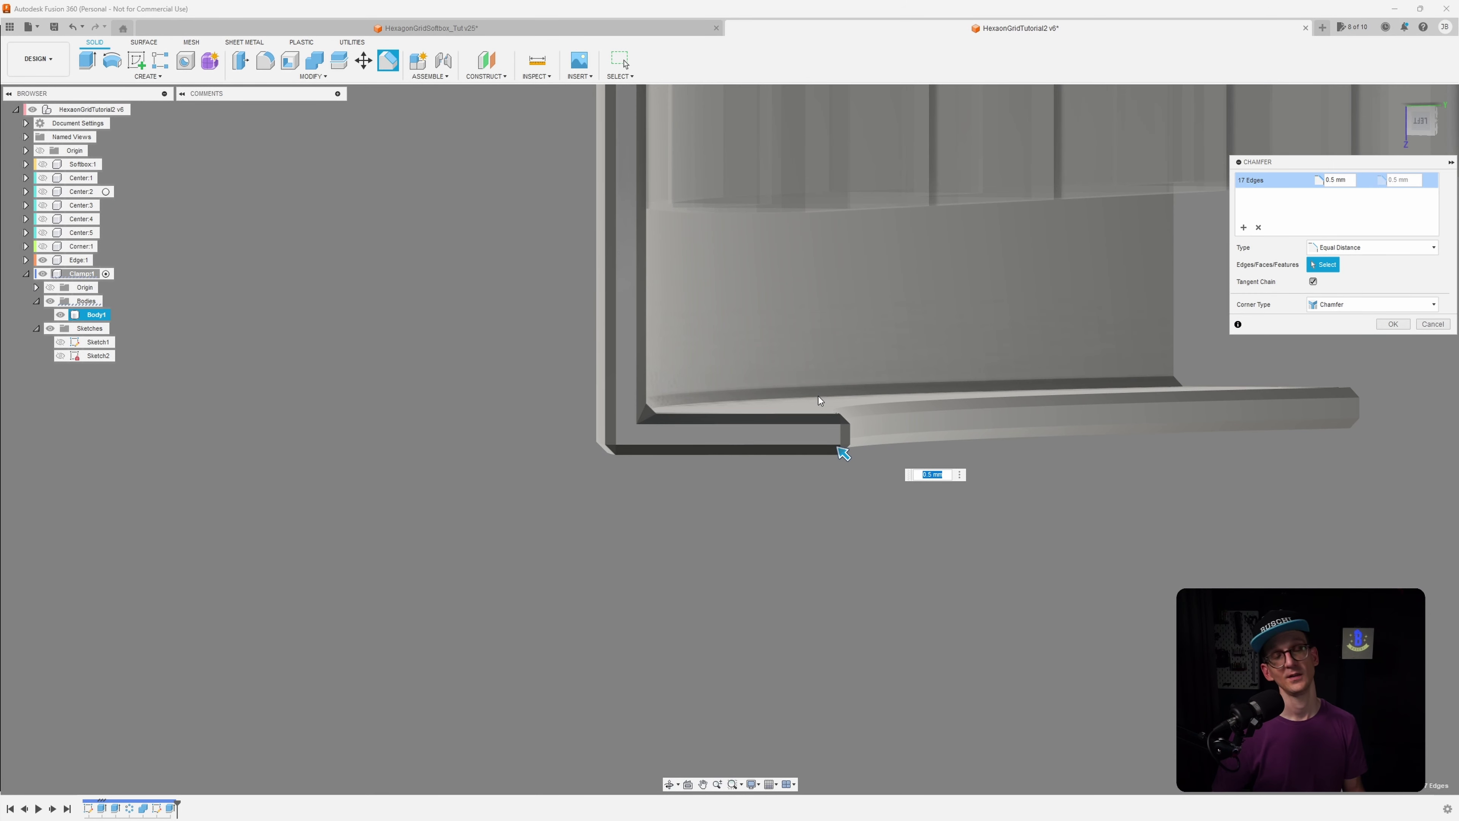
middle_click_drag(818, 401, 816, 451, "shift")
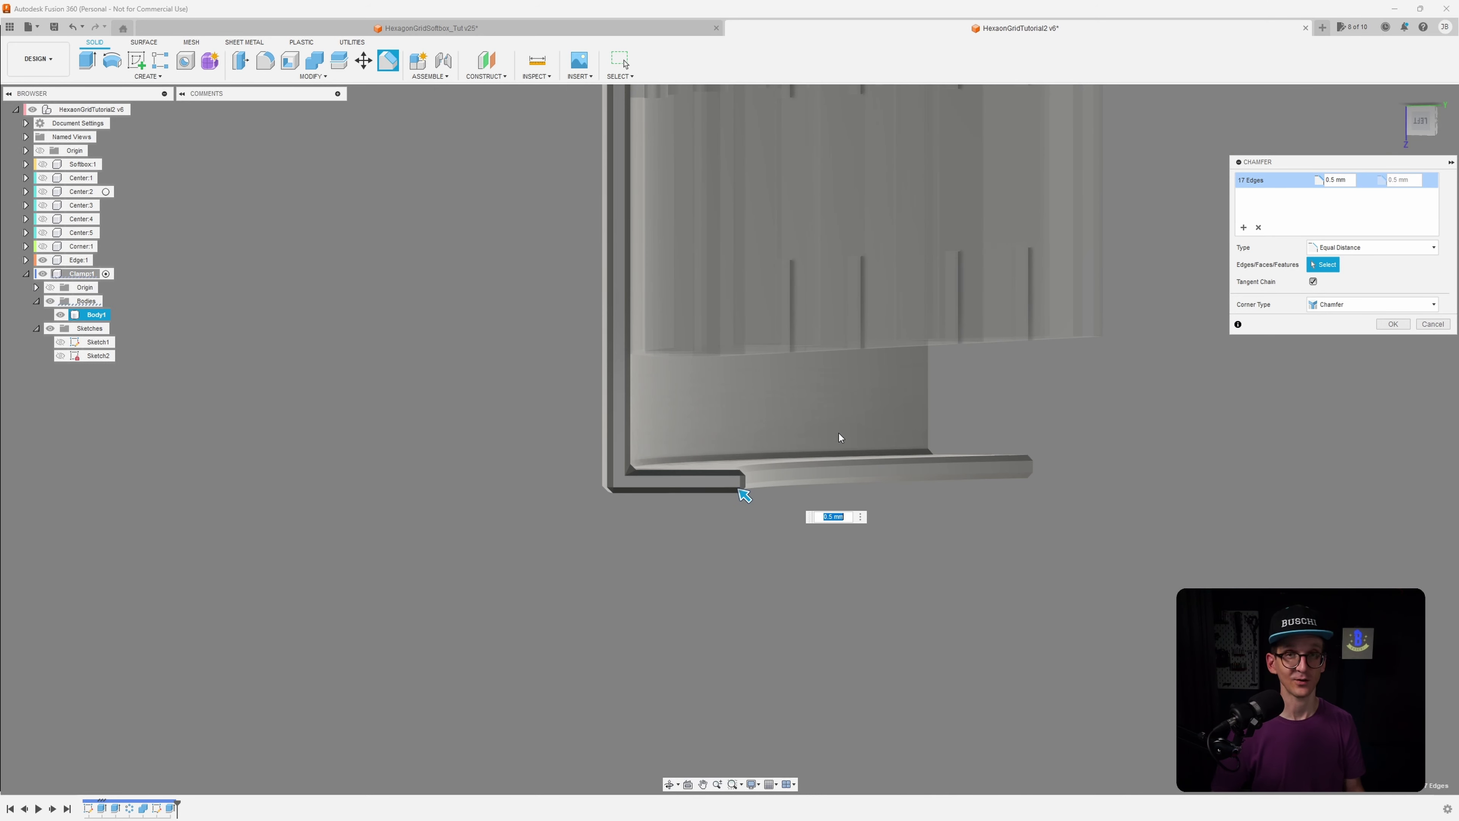
middle_click_drag(863, 416, 650, 434)
left_click(1393, 323)
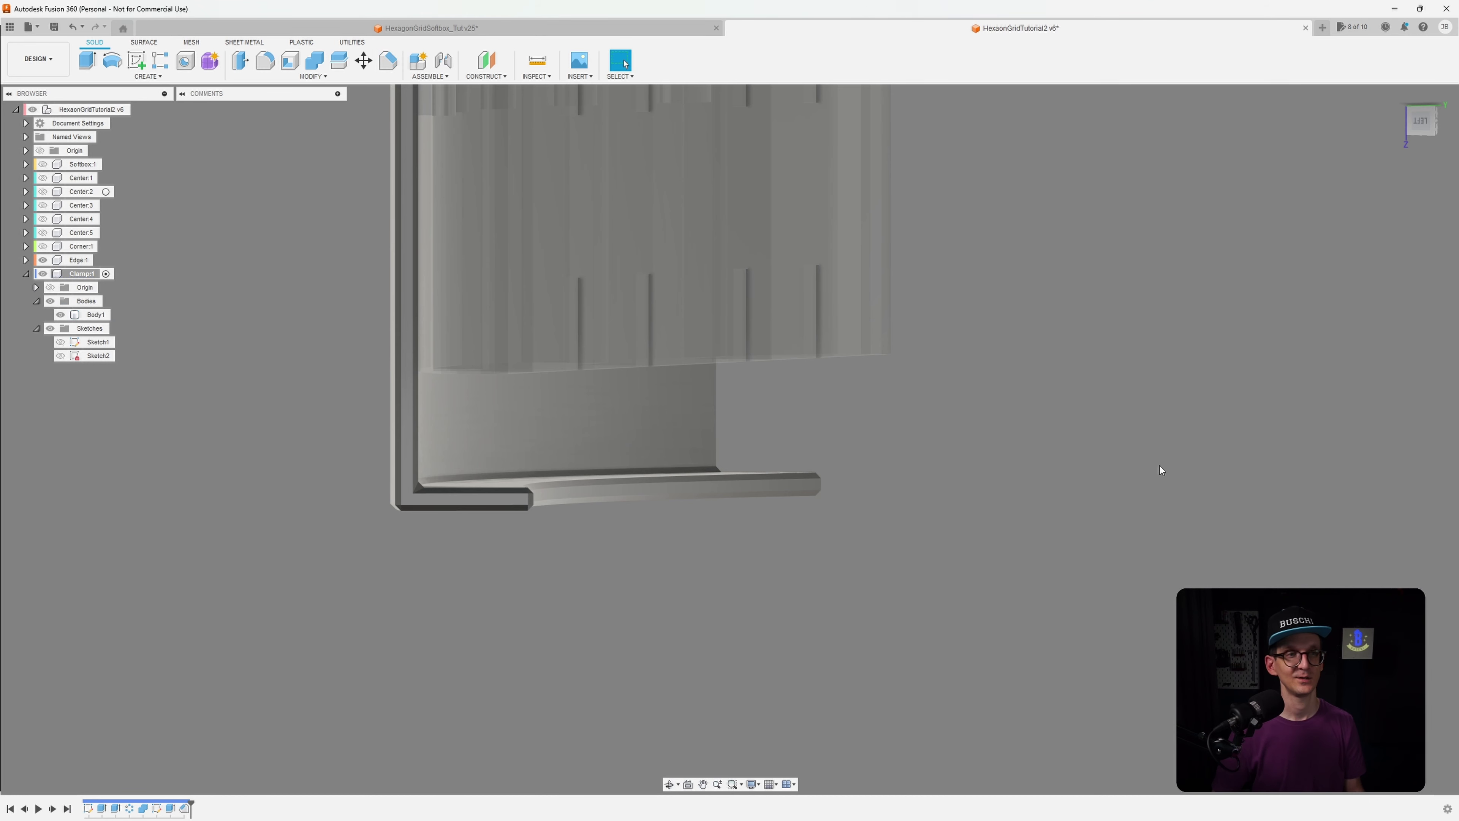
Show the Center:1 to Center:5 and Corner:1 components together with the clamp
scroll(1090, 355, "down", 5)
middle_click_drag(1090, 355, 328, 293, "shift")
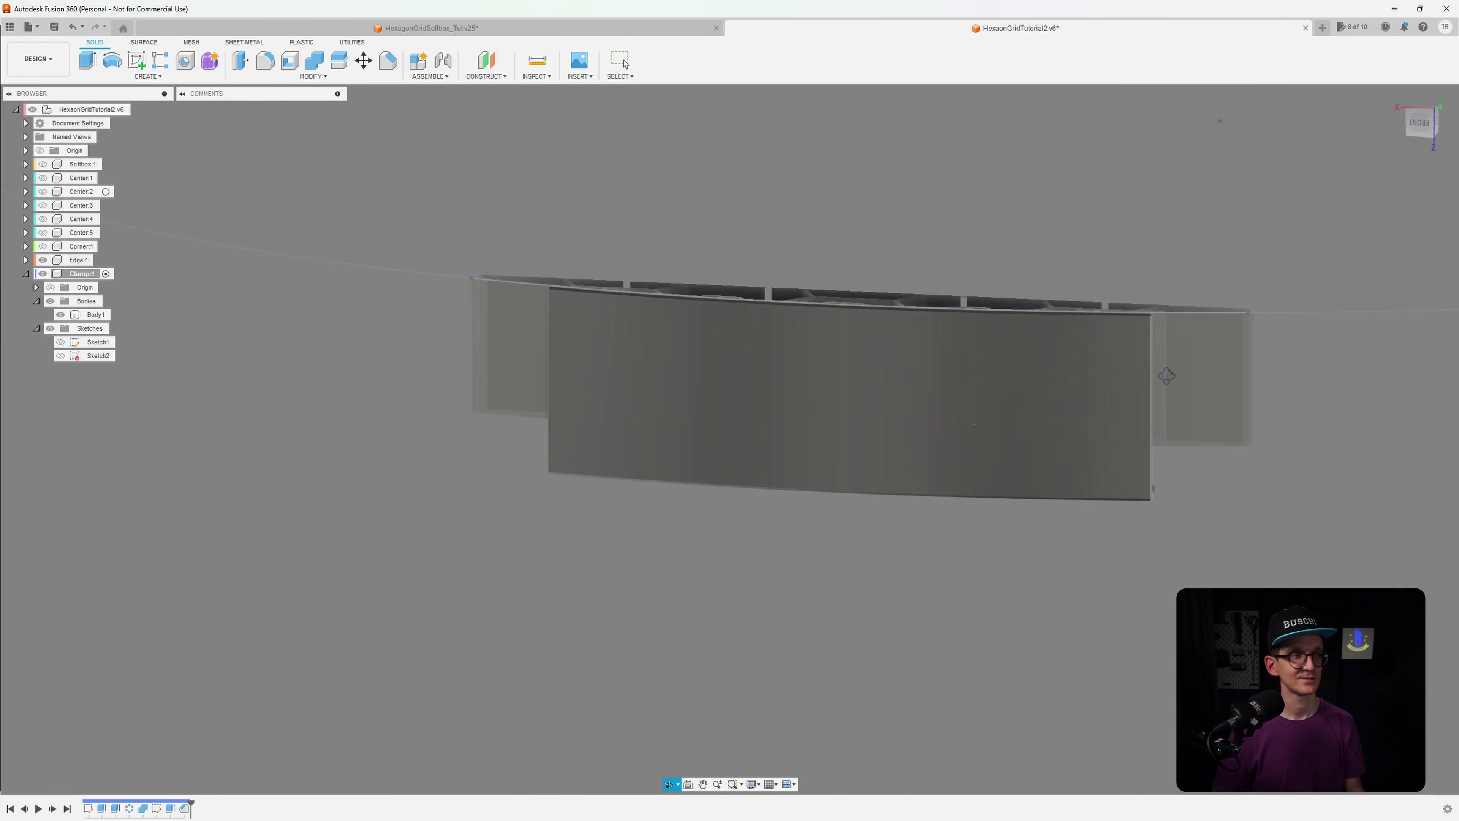
left_click(43, 177)
left_click(42, 191)
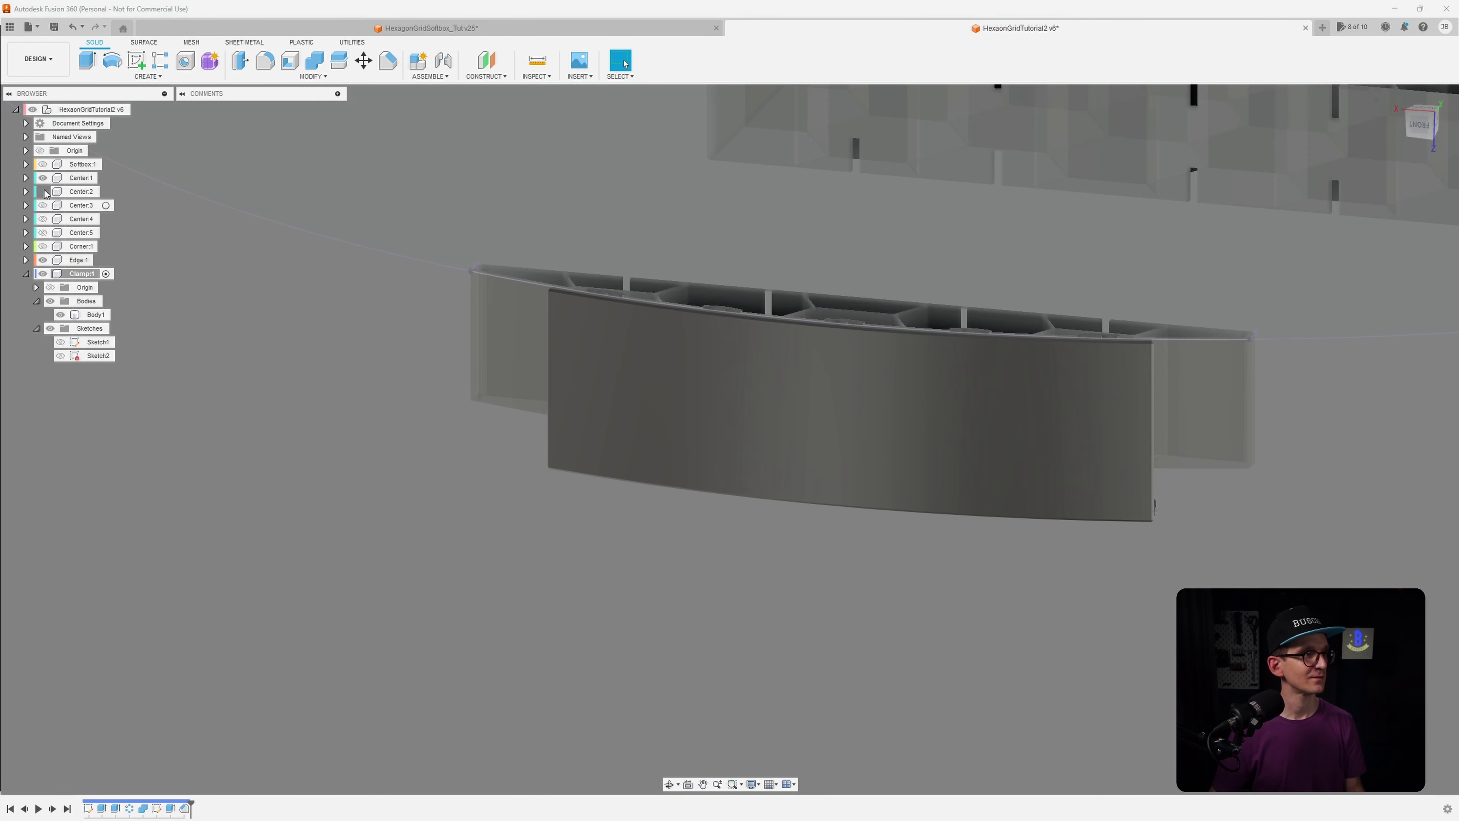
left_click(43, 205)
left_click(45, 233)
left_click(42, 246)
Examine the assembled grid from several angles and how the clamp sits on its outer edge
middle_click_drag(172, 299, 395, 297, "shift")
scroll(412, 372, "down", 5)
middle_click_drag(412, 372, 646, 345, "shift")
scroll(503, 345, "up", 8)
scroll(613, 329, "up", 3)
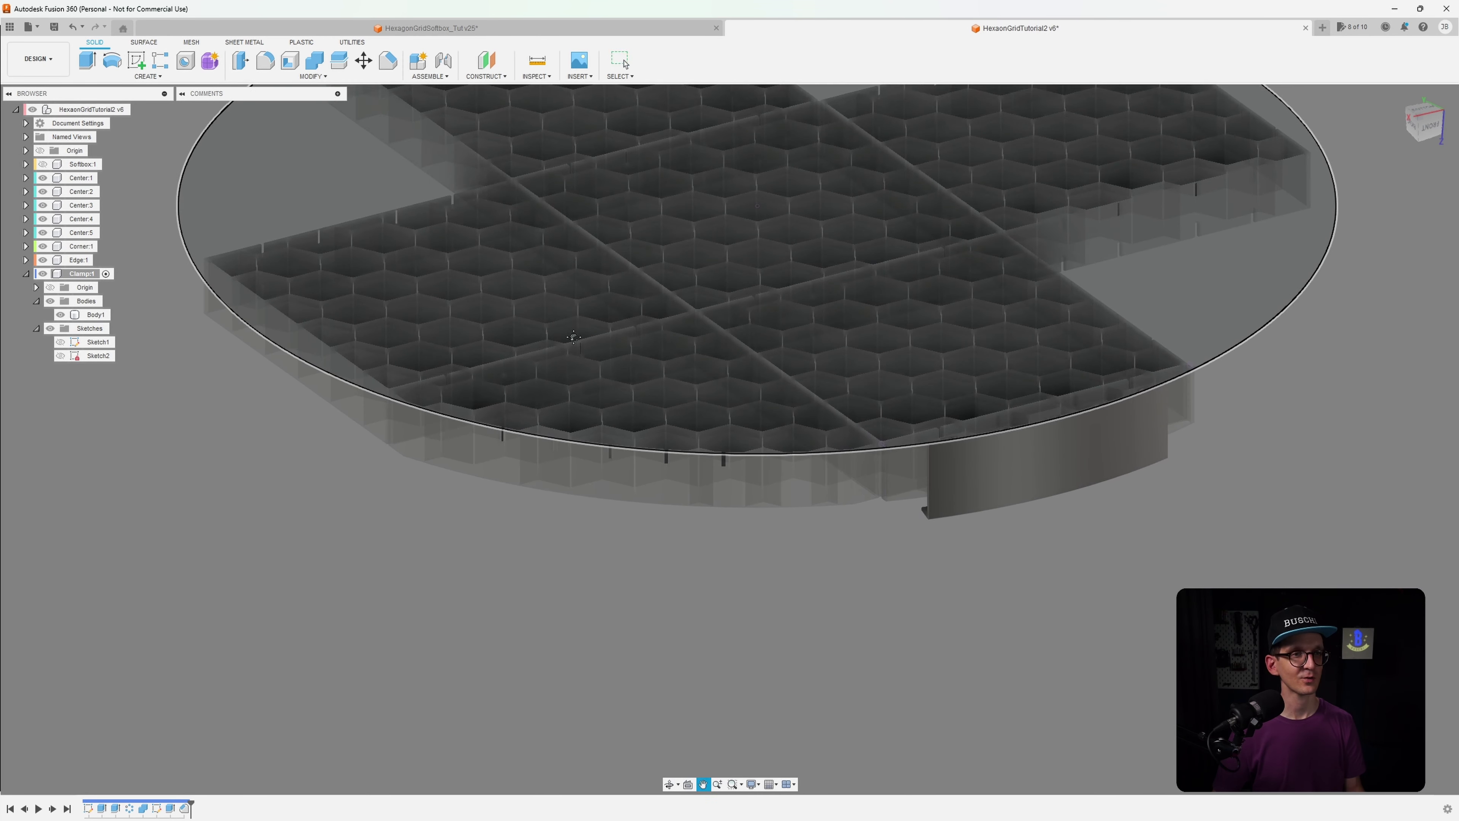
scroll(599, 404, "down", 5)
middle_click_drag(540, 327, 511, 425, "shift")
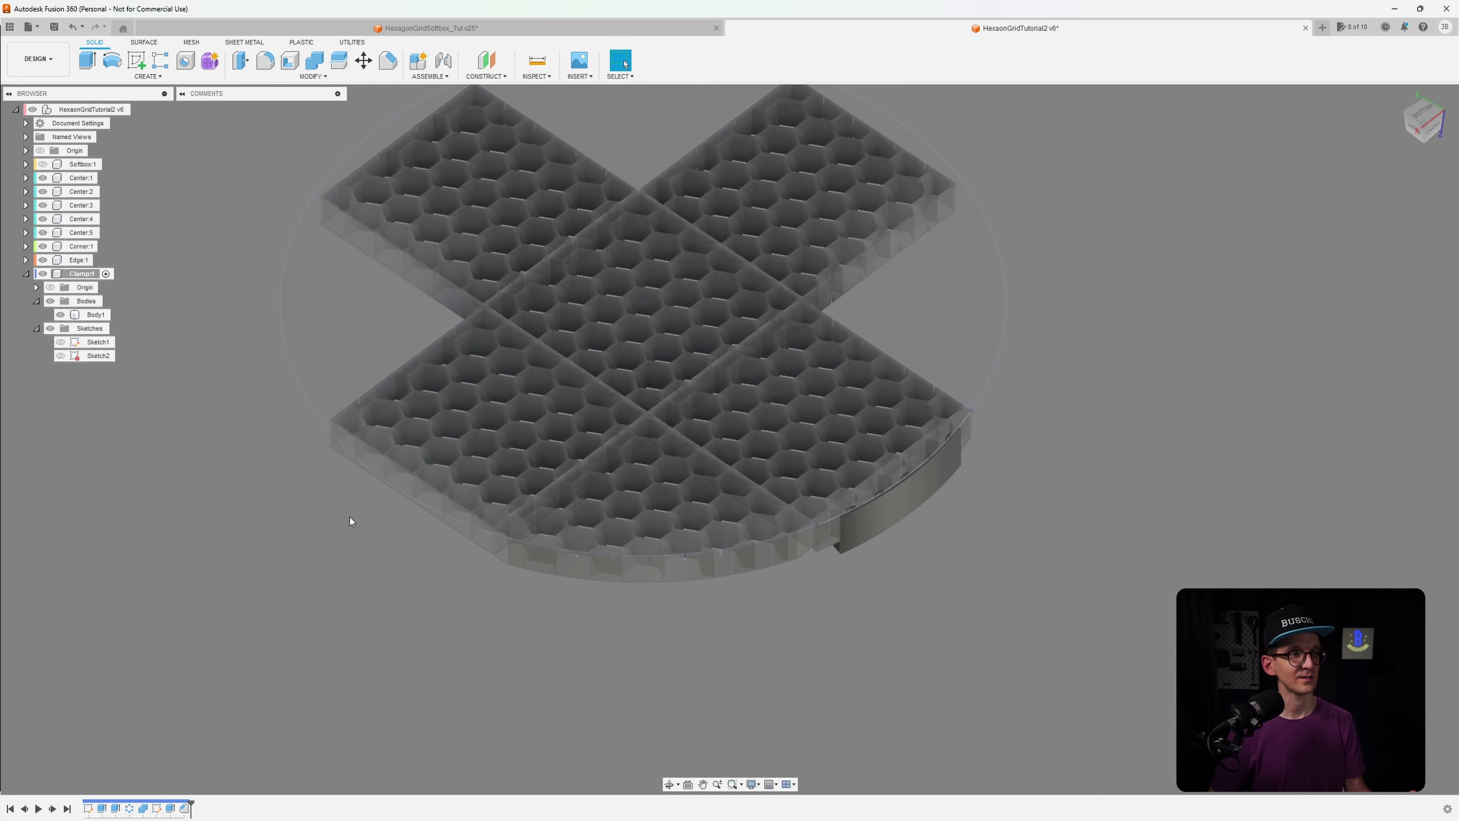
left_click(874, 517)
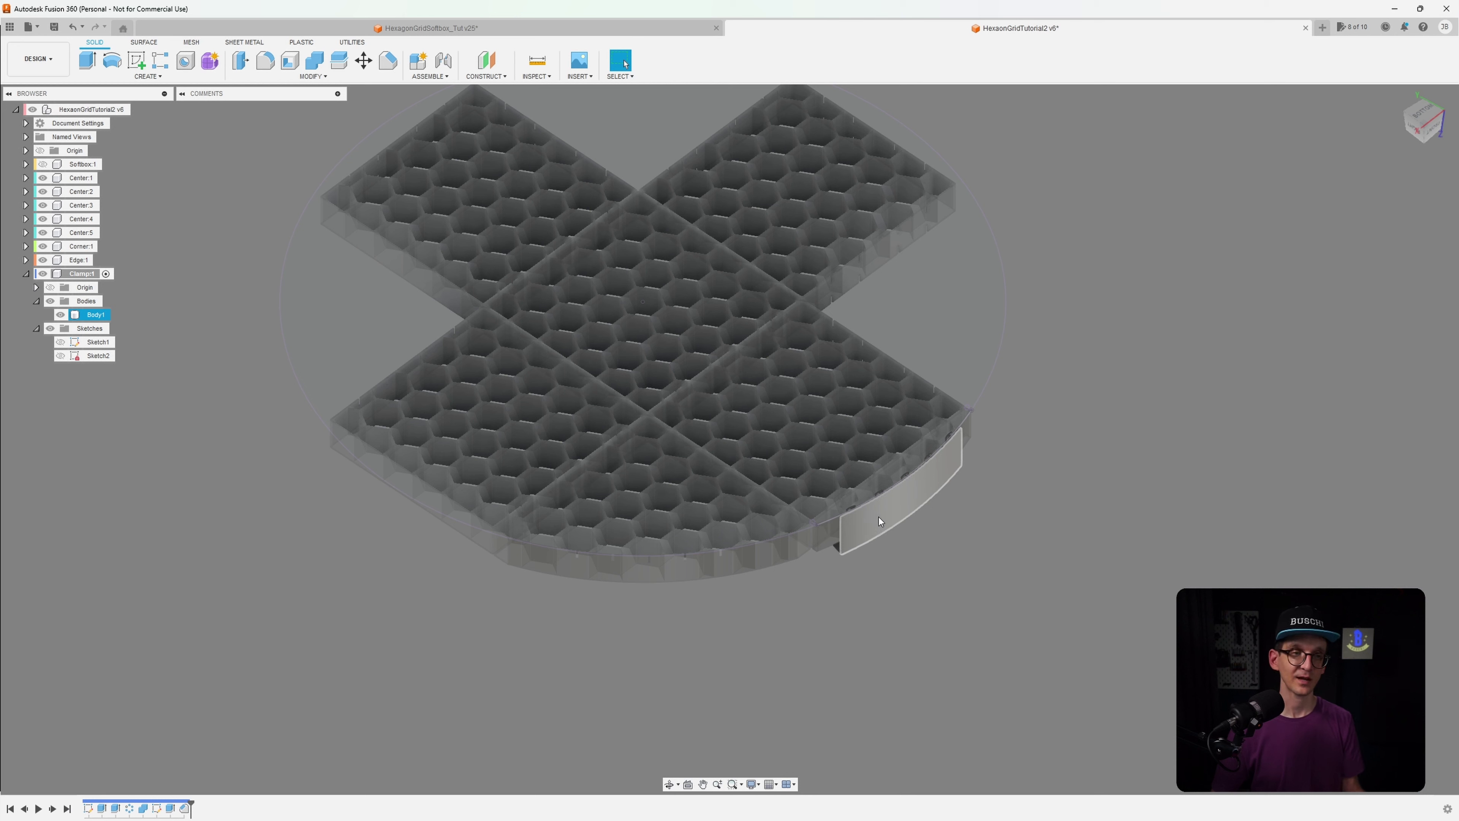
key("Escape")
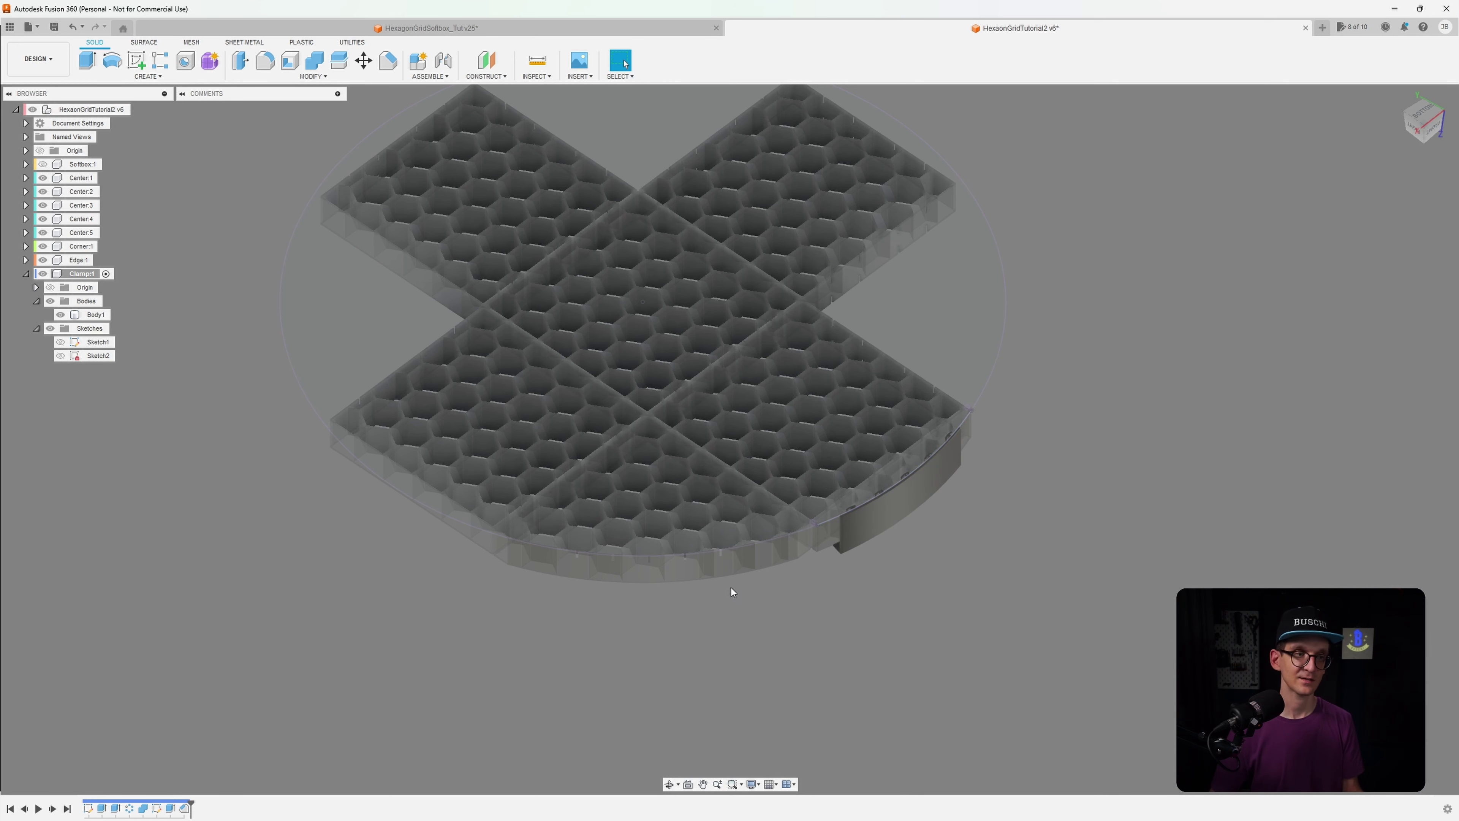